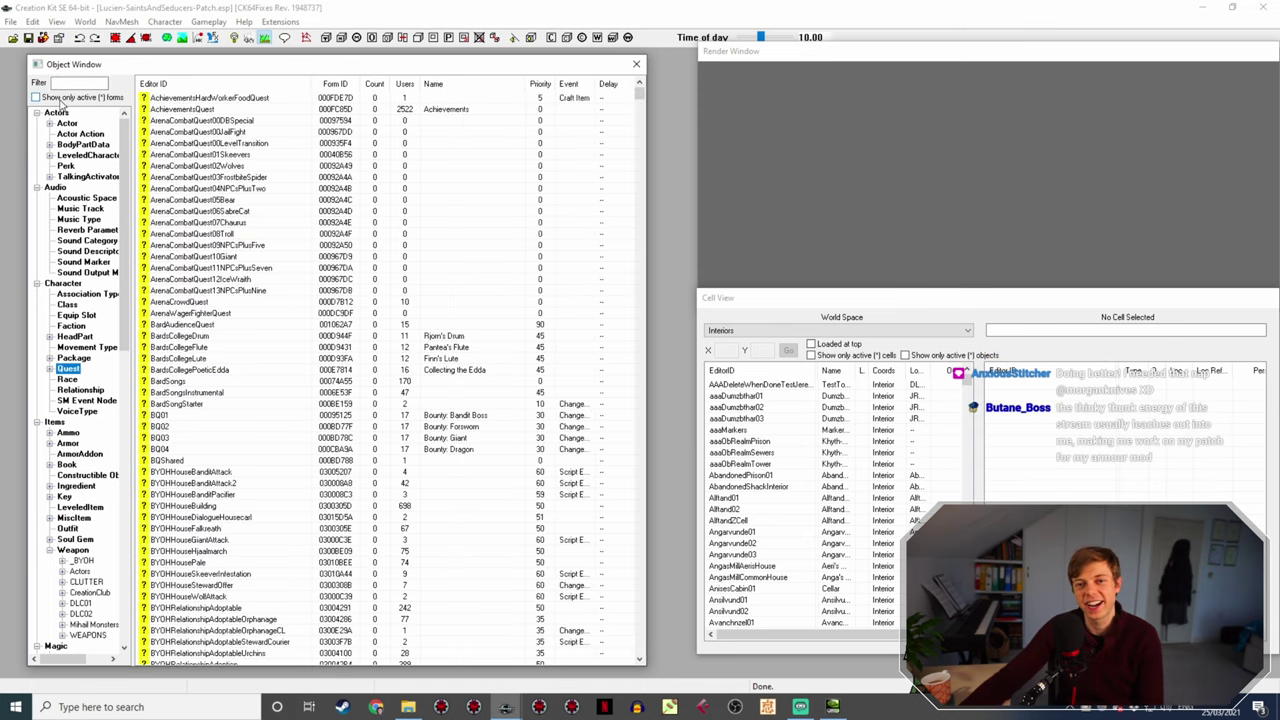
# - Filter the quest list by LUCIEN and narrow the Users column
pyautogui.click(61, 98)
pyautogui.click(61, 98)
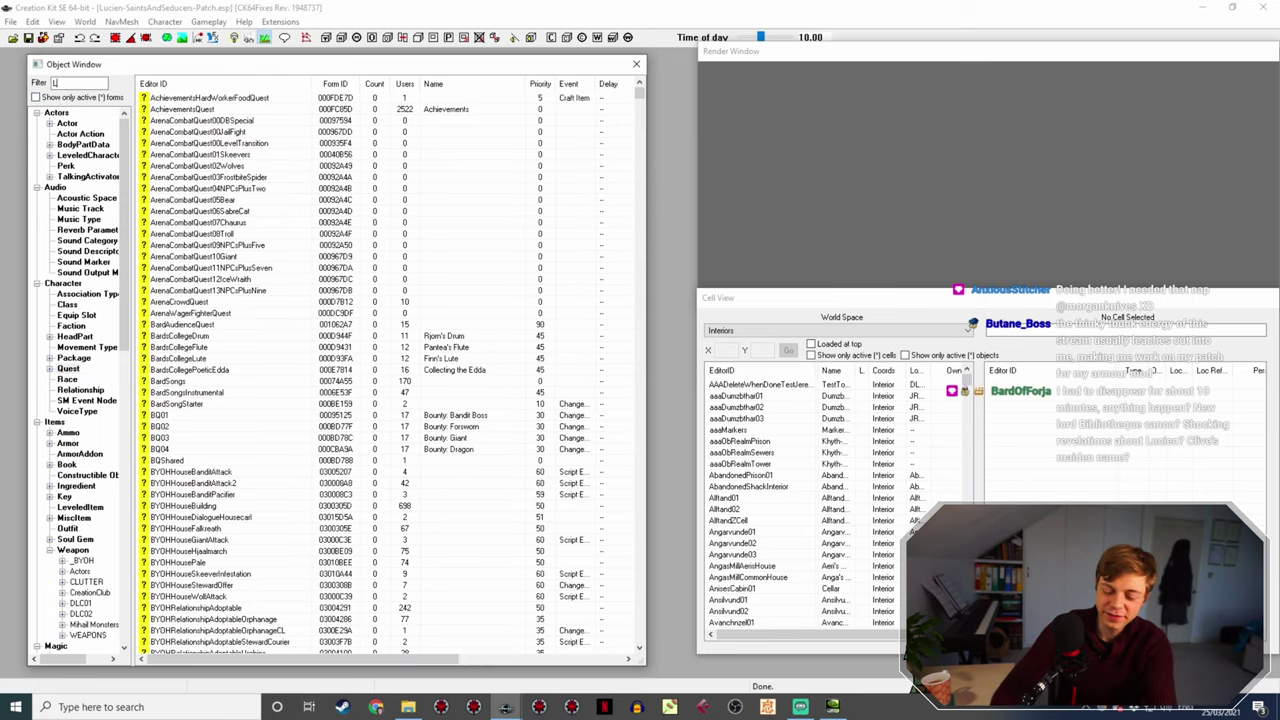
pyautogui.write('LUCIEN')
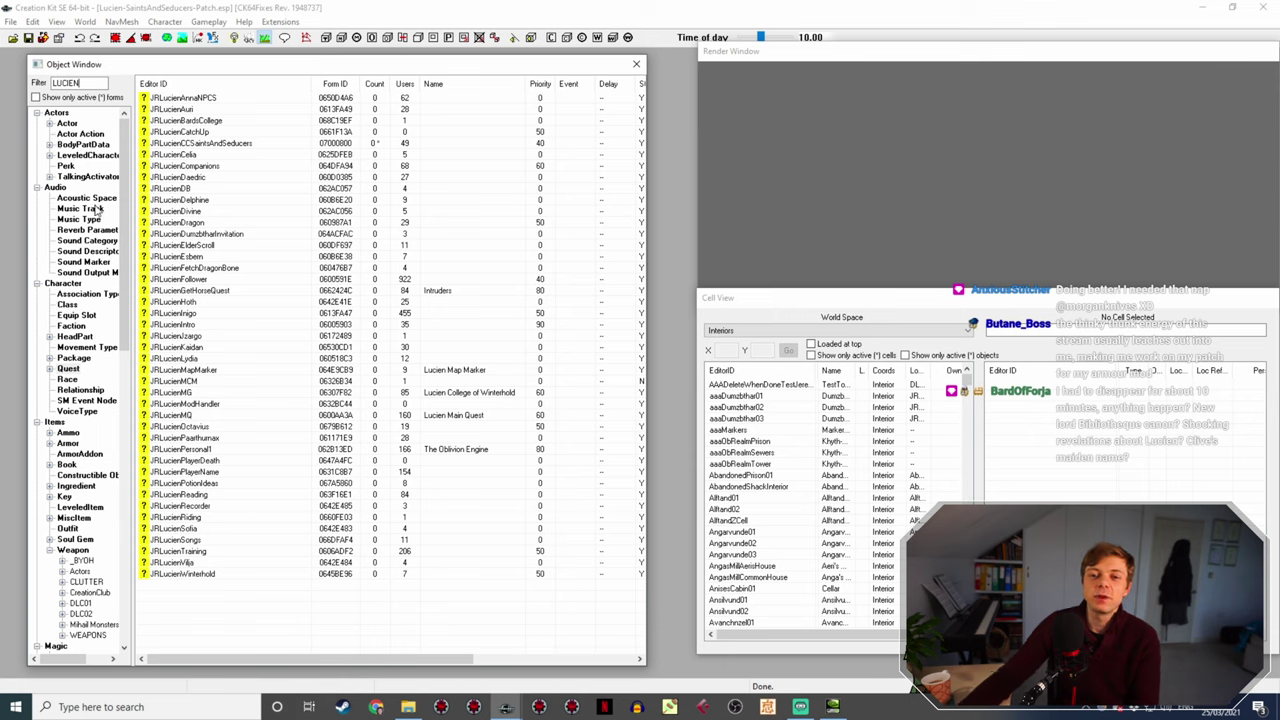
pyautogui.click(190, 316)
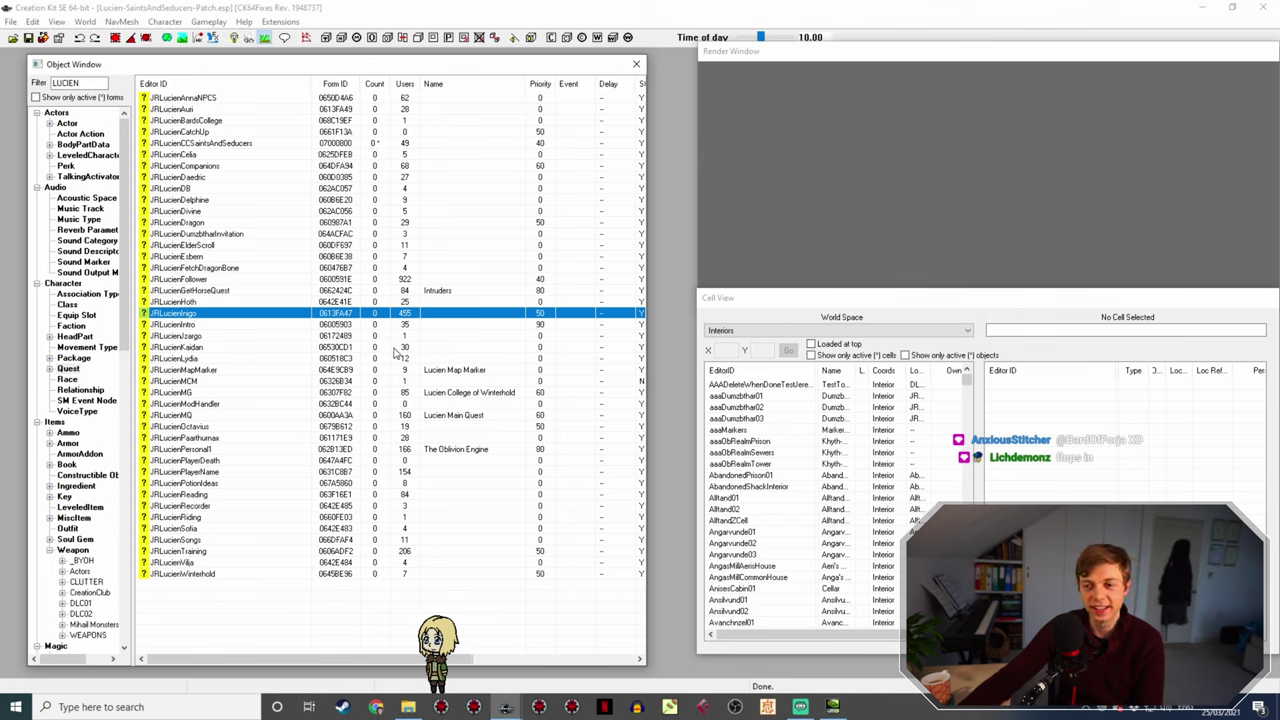
pyautogui.moveTo(418, 84); pyautogui.dragTo(365, 90)
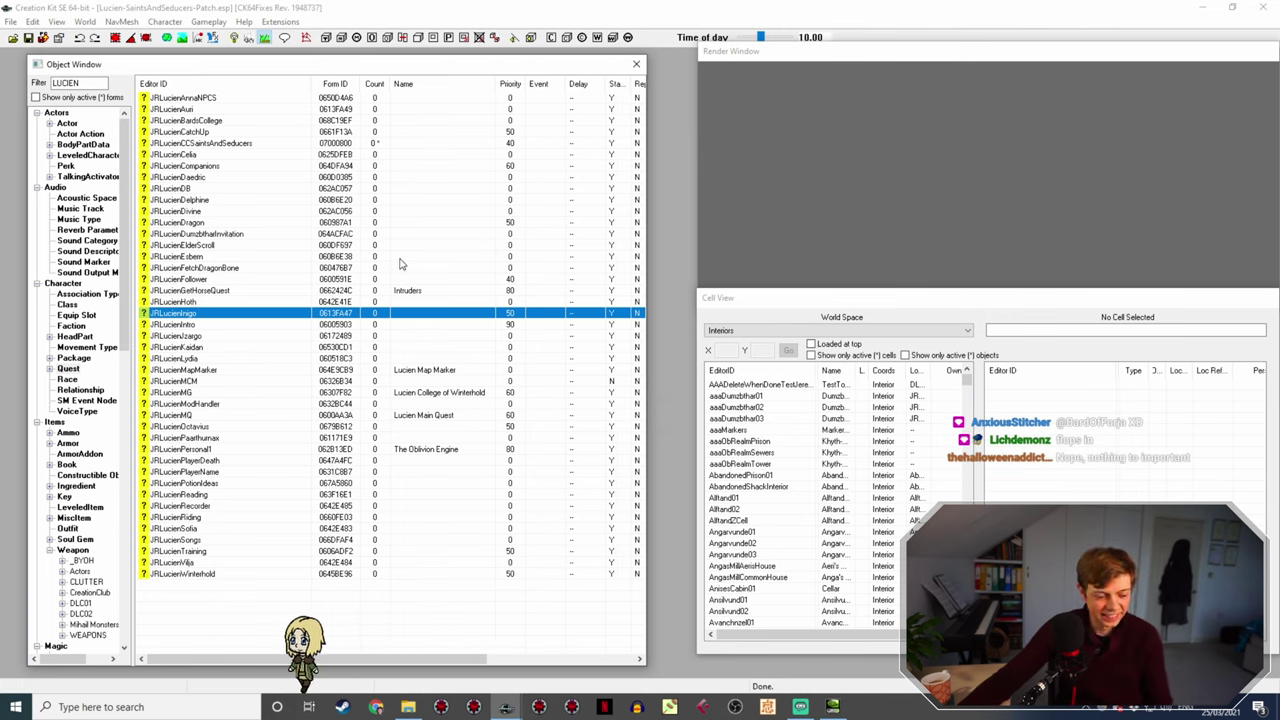
pyautogui.moveTo(392, 84); pyautogui.dragTo(410, 86)
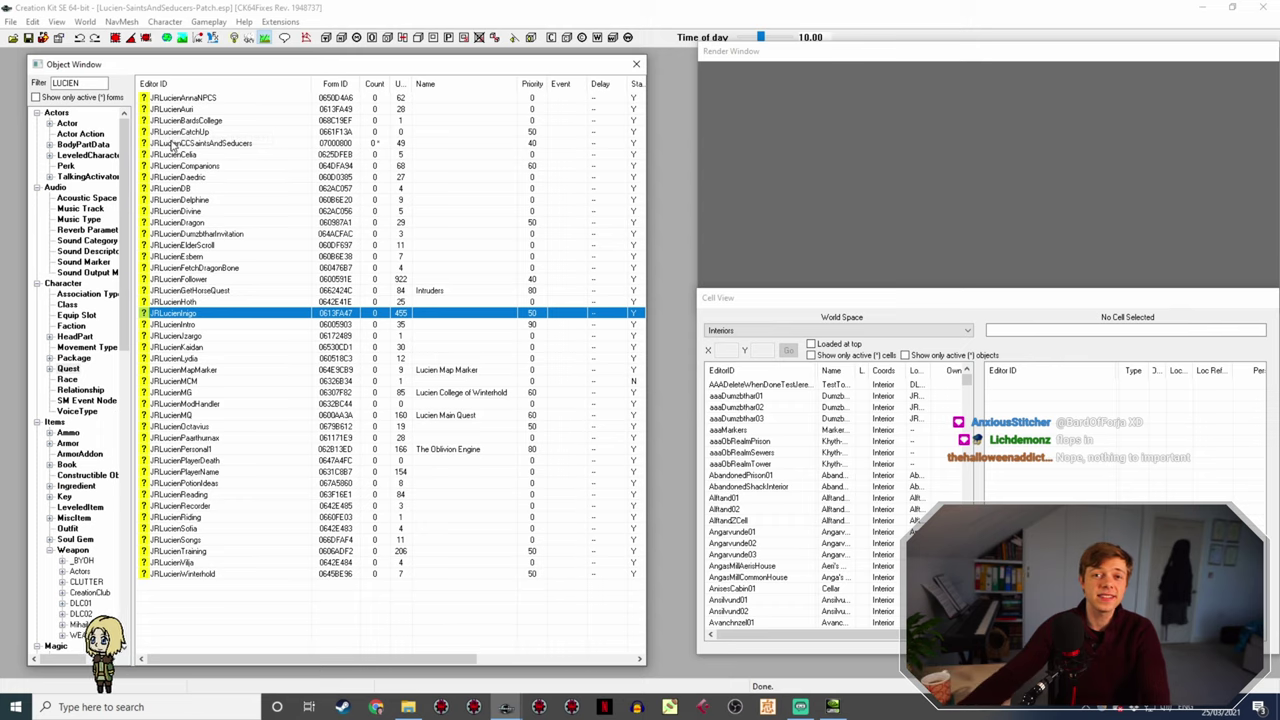
# - Restrict the quest list to active forms only and clear the filter text
pyautogui.click(84, 98)
pyautogui.moveTo(105, 82); pyautogui.dragTo(52, 83)
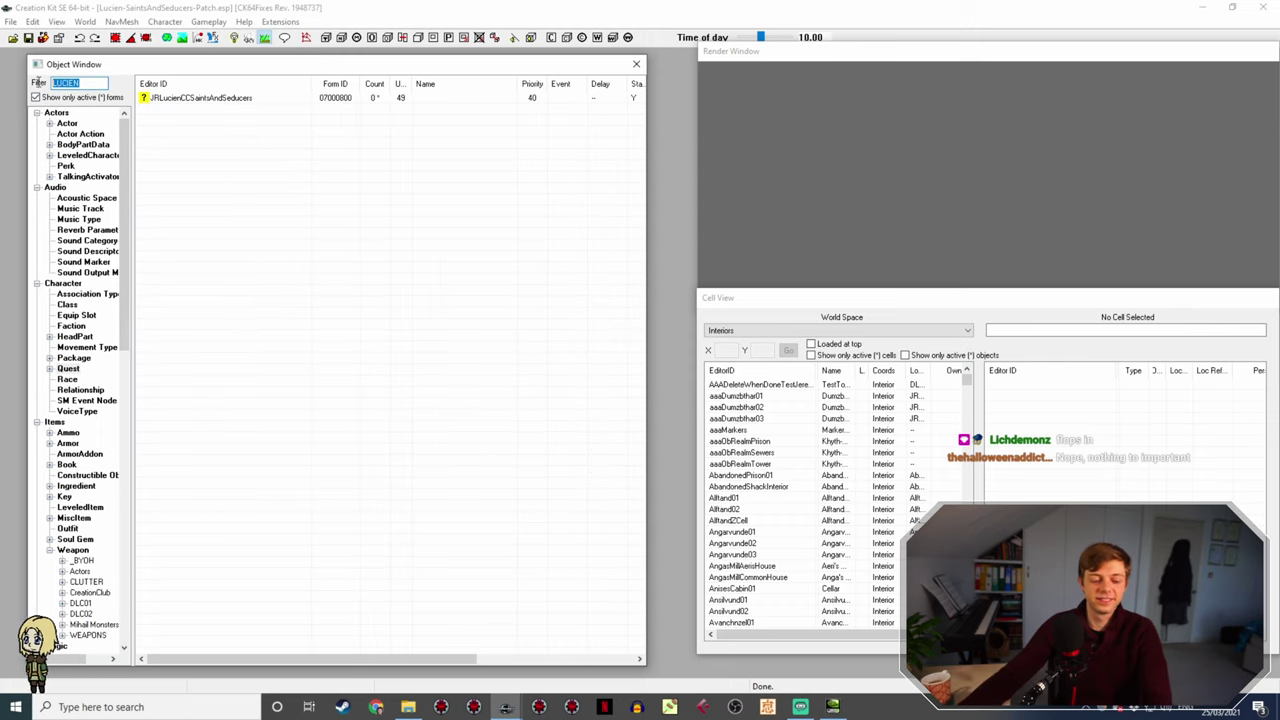
pyautogui.press('BackSpace')
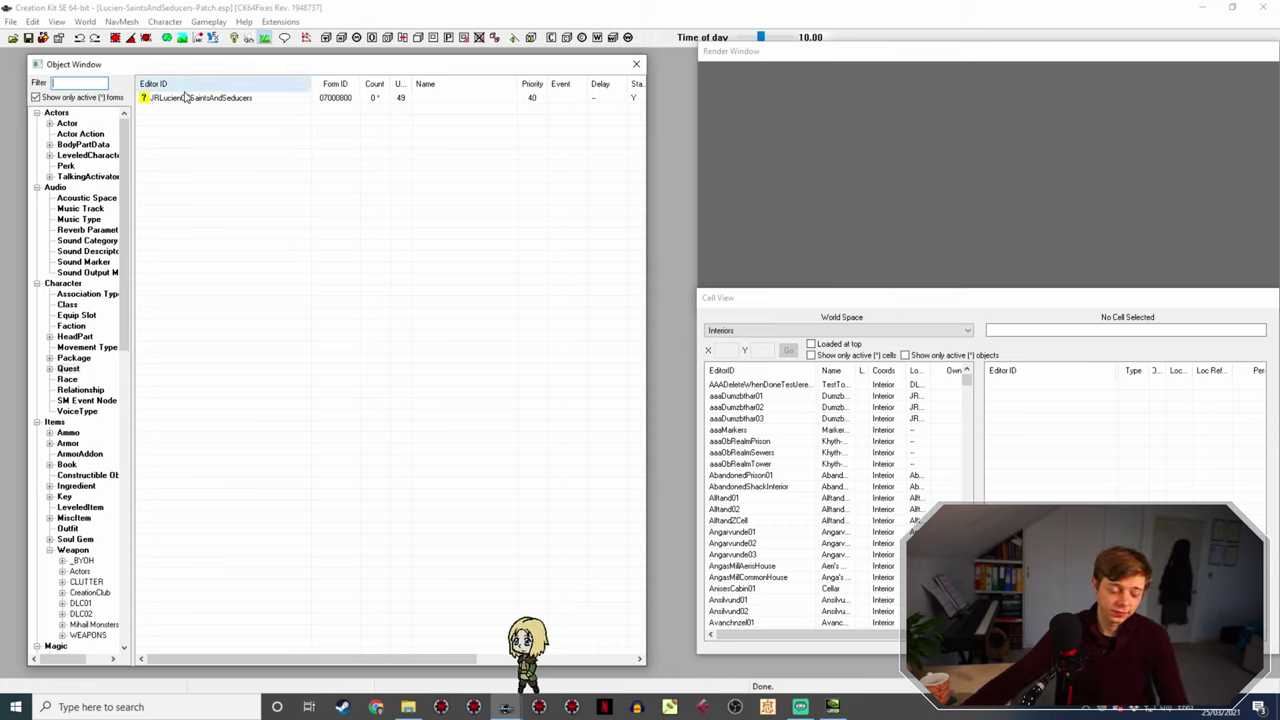
# - Open the JRLucienCCSaintsAndSeducers quest and widen the Info column for its Idle topic's dialogue lines
pyautogui.doubleClick(249, 100)
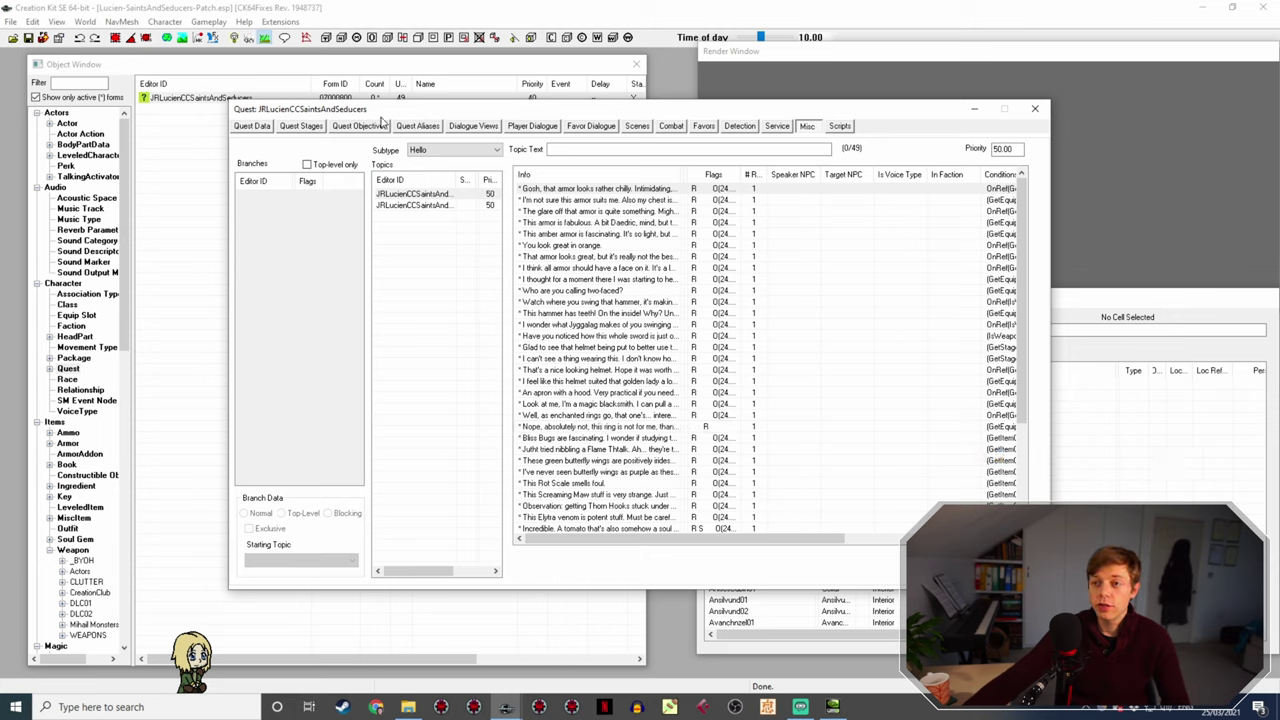
pyautogui.click(405, 205)
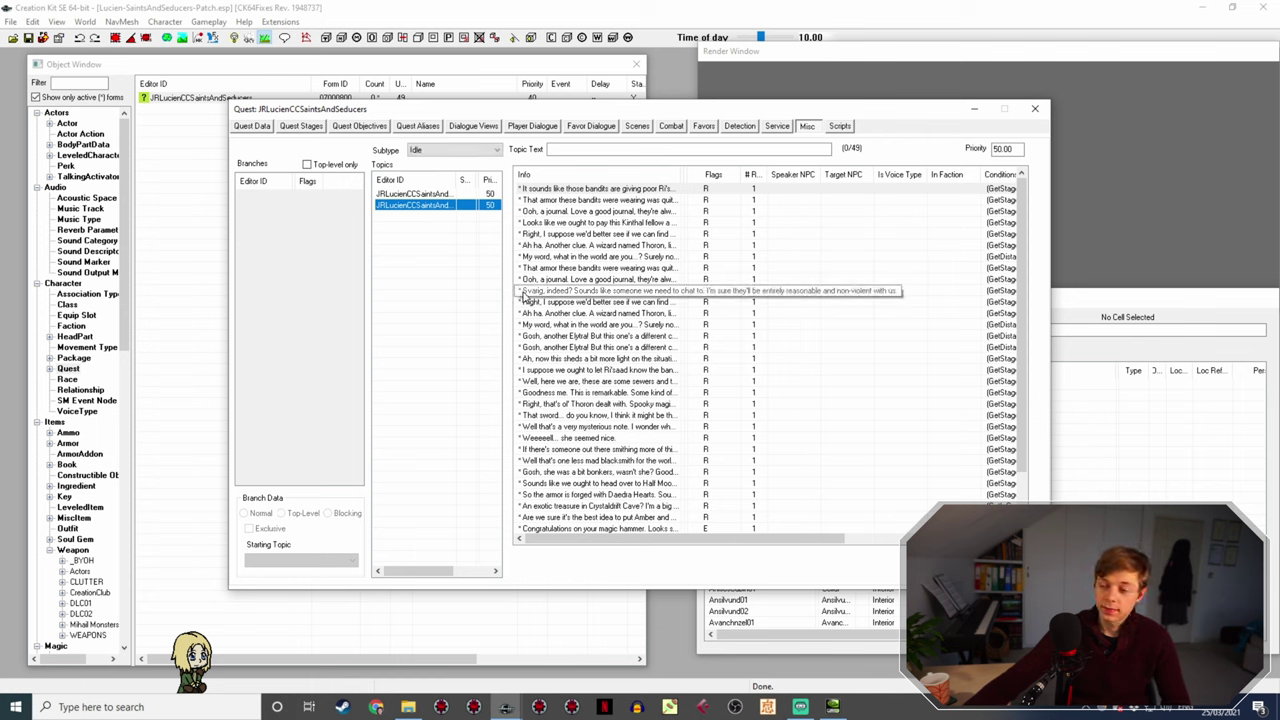
pyautogui.moveTo(676, 176); pyautogui.dragTo(885, 176)
pyautogui.scroll(-2, 712, 234)
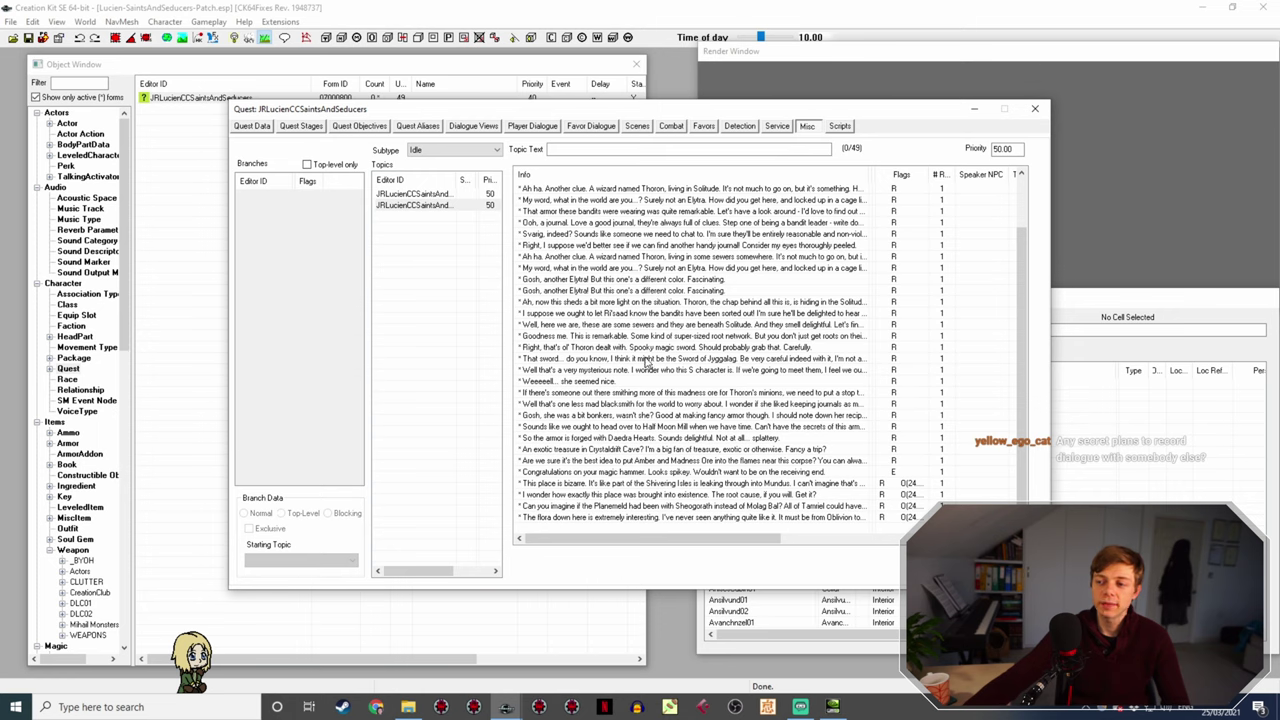
# - Review the topic info of the first Idle line, about the bandits troubling Ri'saad, and accept it
pyautogui.scroll(2, 643, 353)
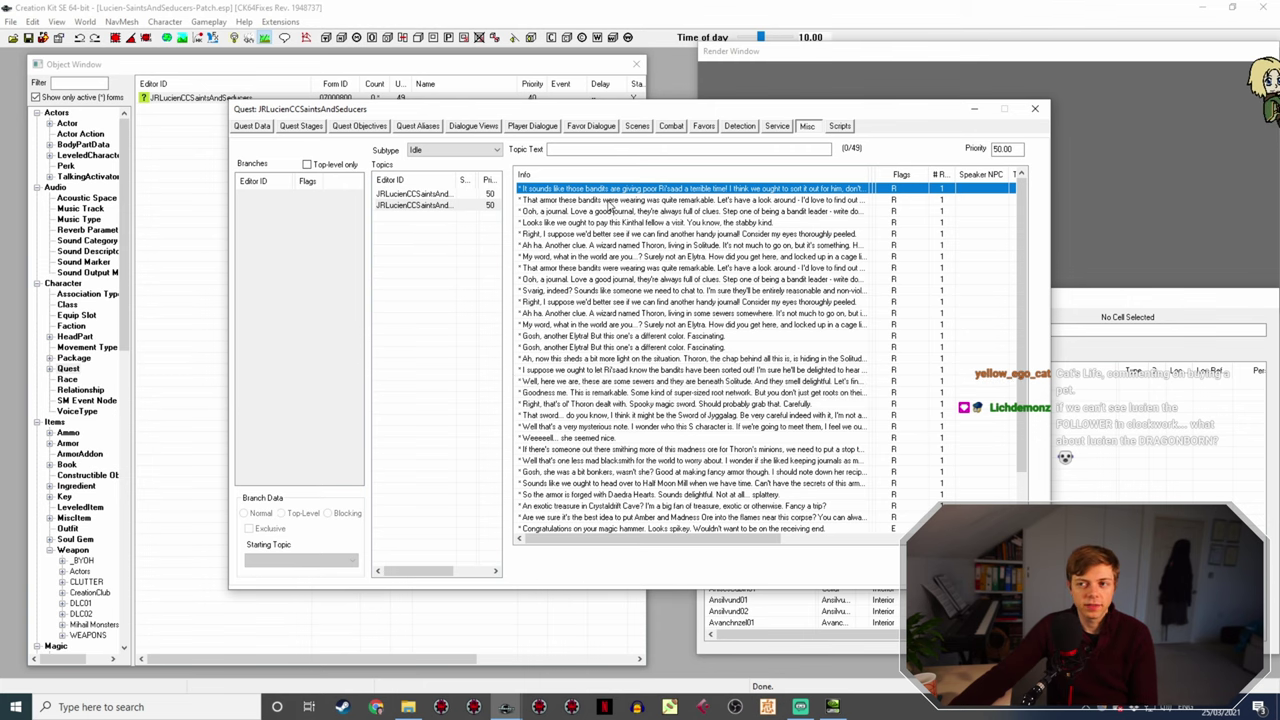
pyautogui.doubleClick(638, 189)
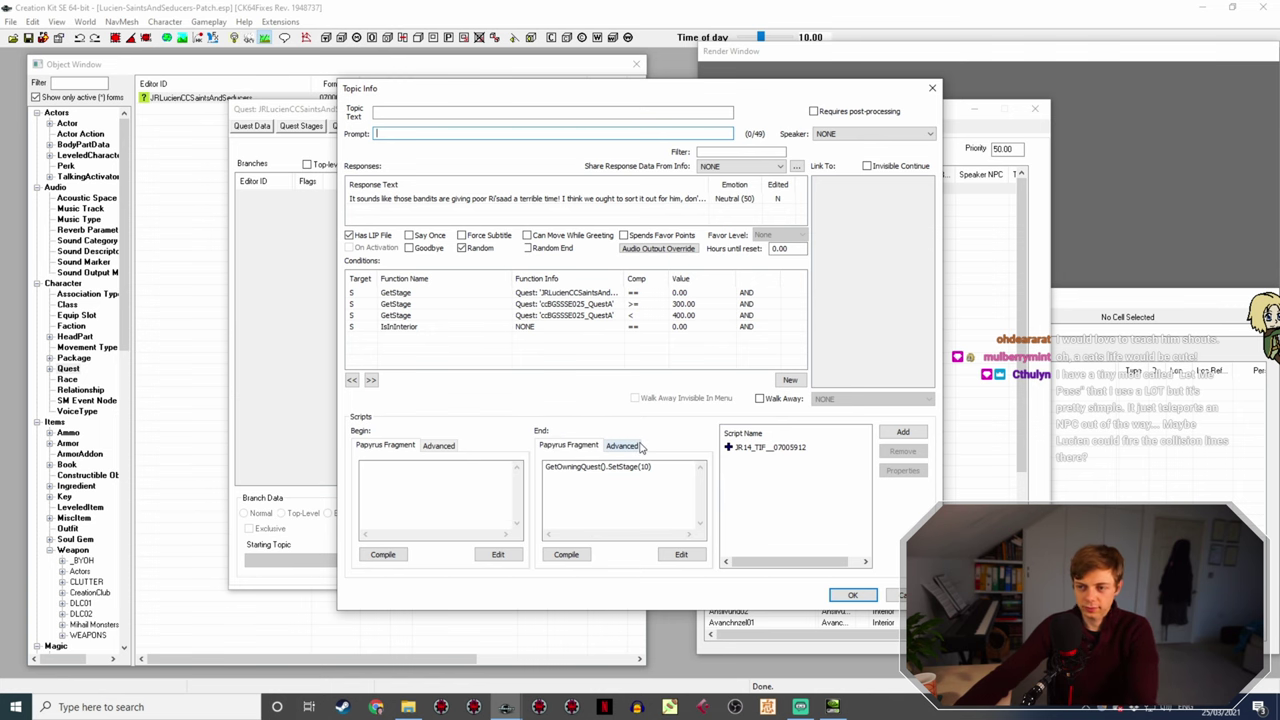
pyautogui.click(853, 595)
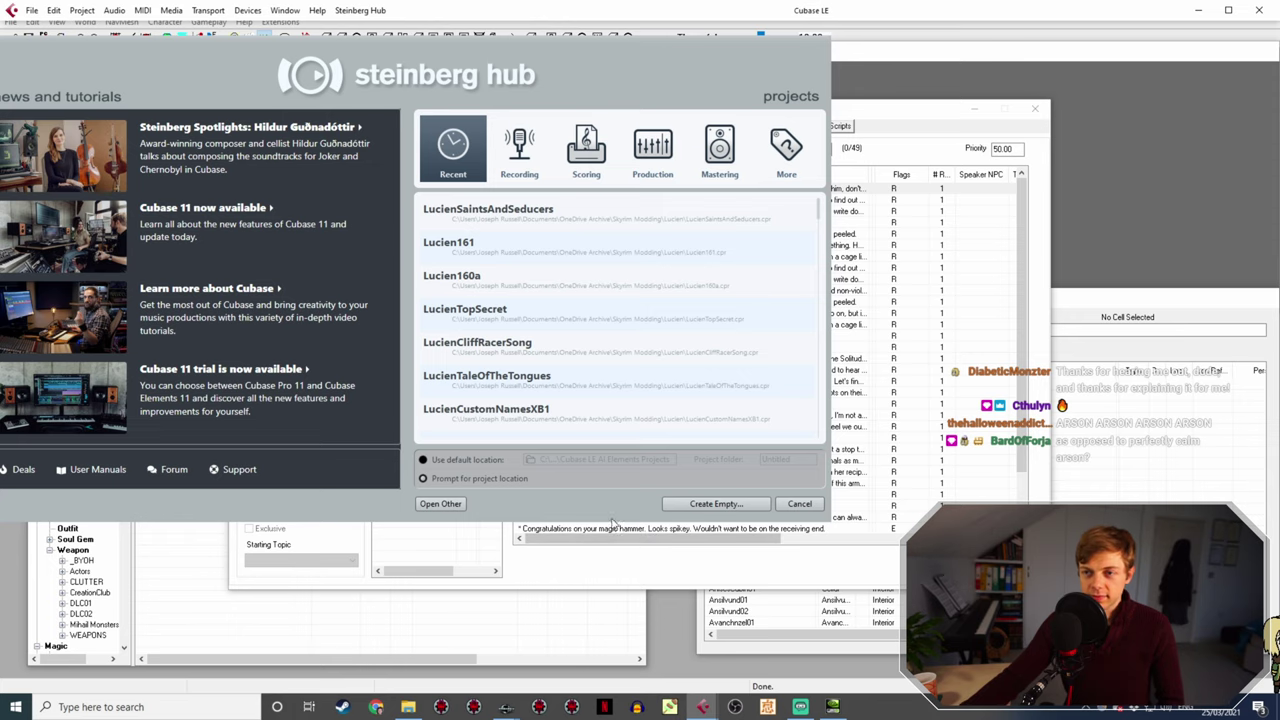
# - Check the live stream in Streamlabs OBS and return to the Steinberg Hub in Cubase LE
pyautogui.click(800, 707)
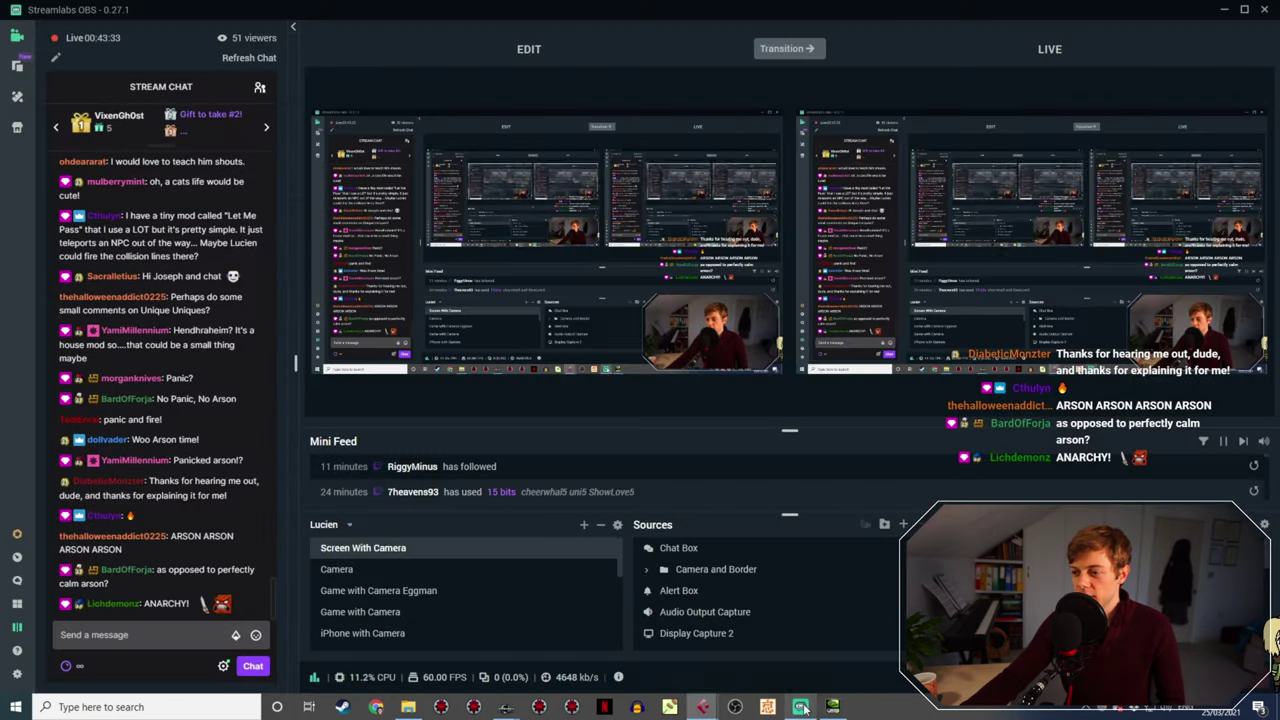
pyautogui.click(800, 707)
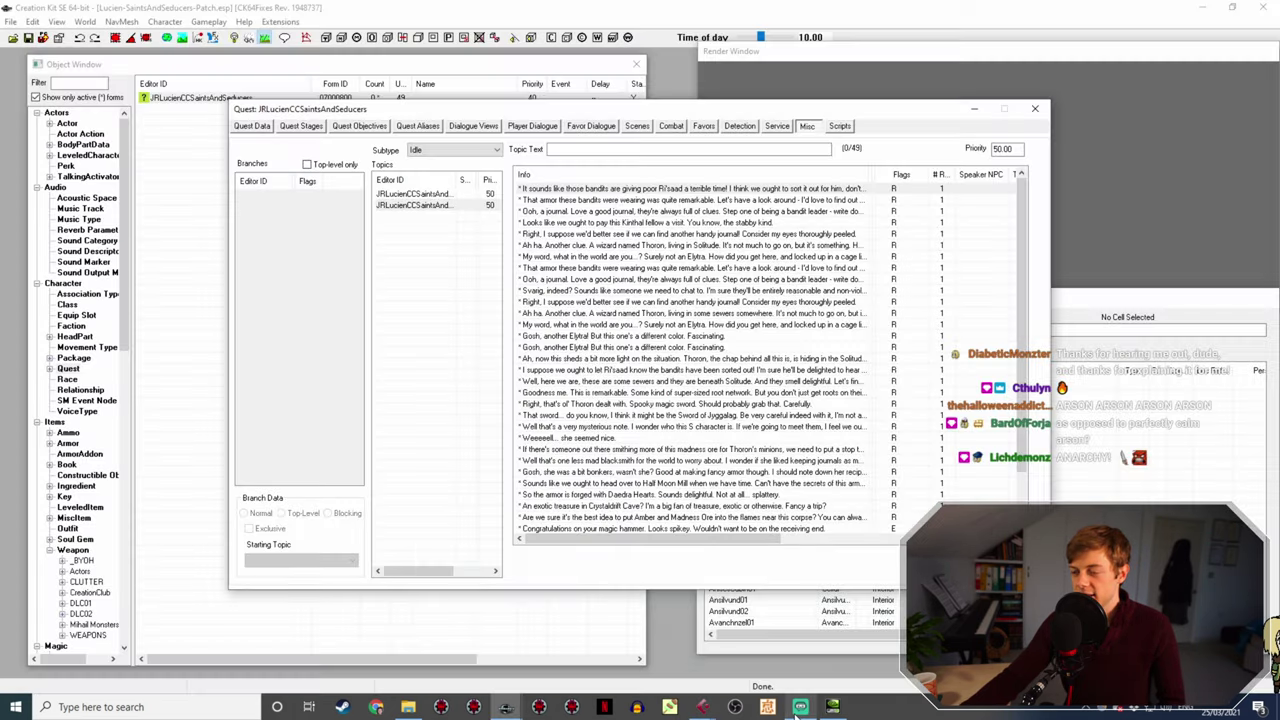
pyautogui.click(742, 671)
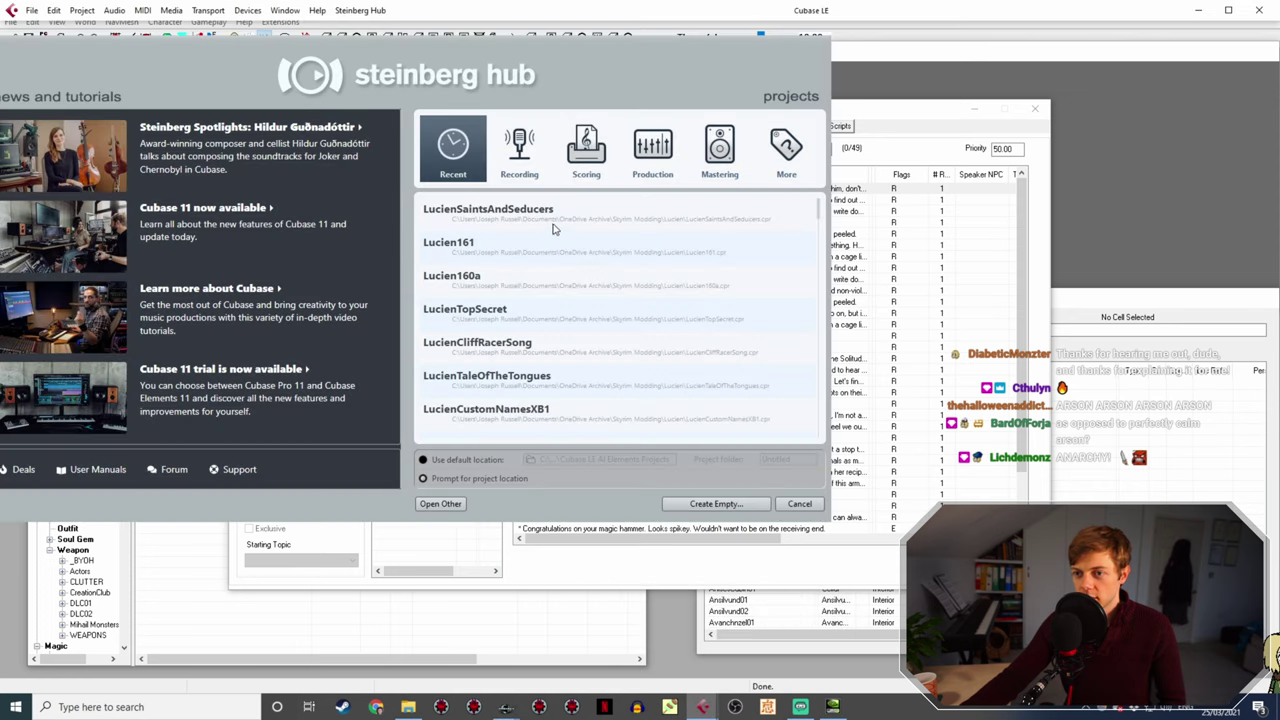
# - Open the recent LucienSaintsAndSeducers project and dismiss the missing files list without resolving it
pyautogui.click(483, 314)
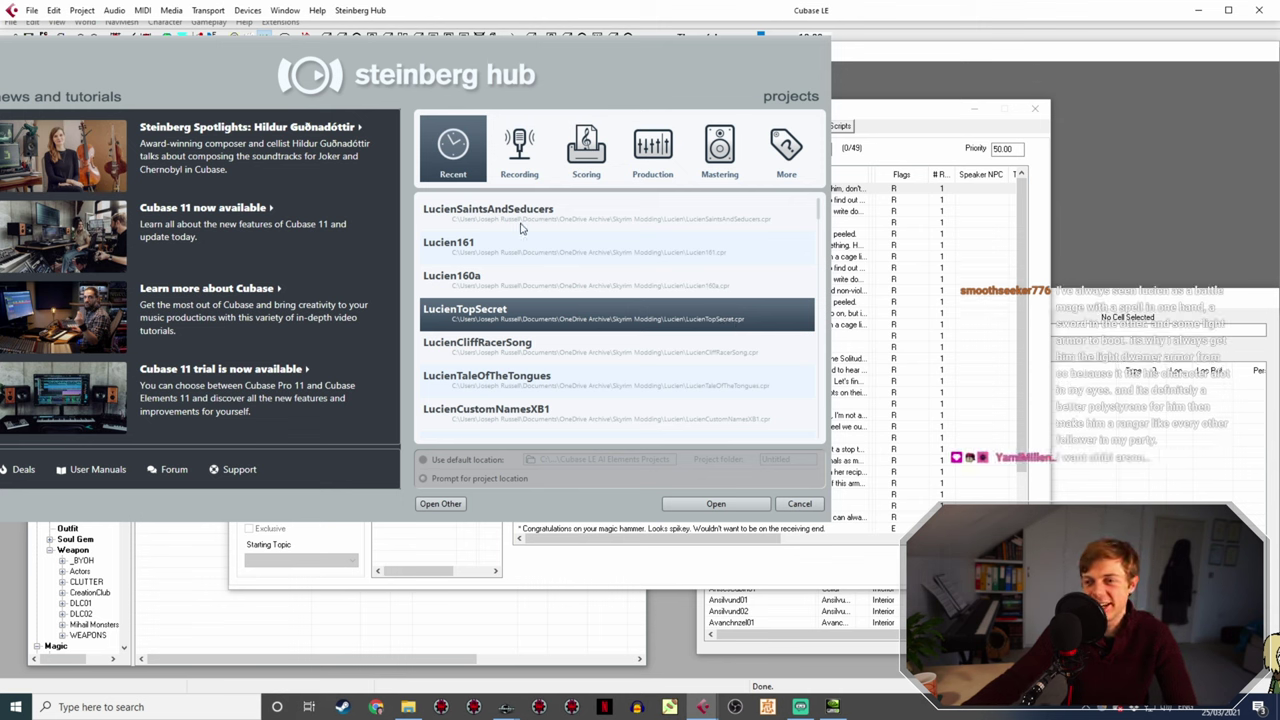
pyautogui.click(550, 212)
pyautogui.doubleClick(568, 207)
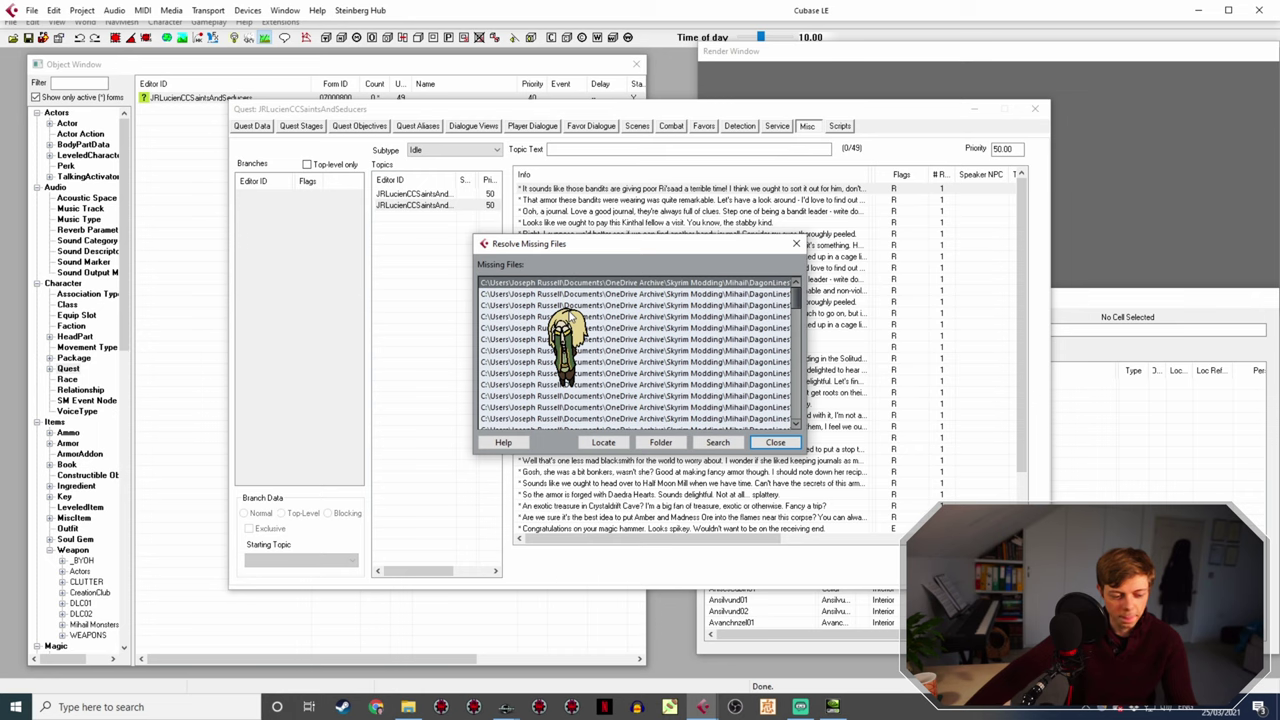
pyautogui.moveTo(571, 316); pyautogui.dragTo(569, 336)
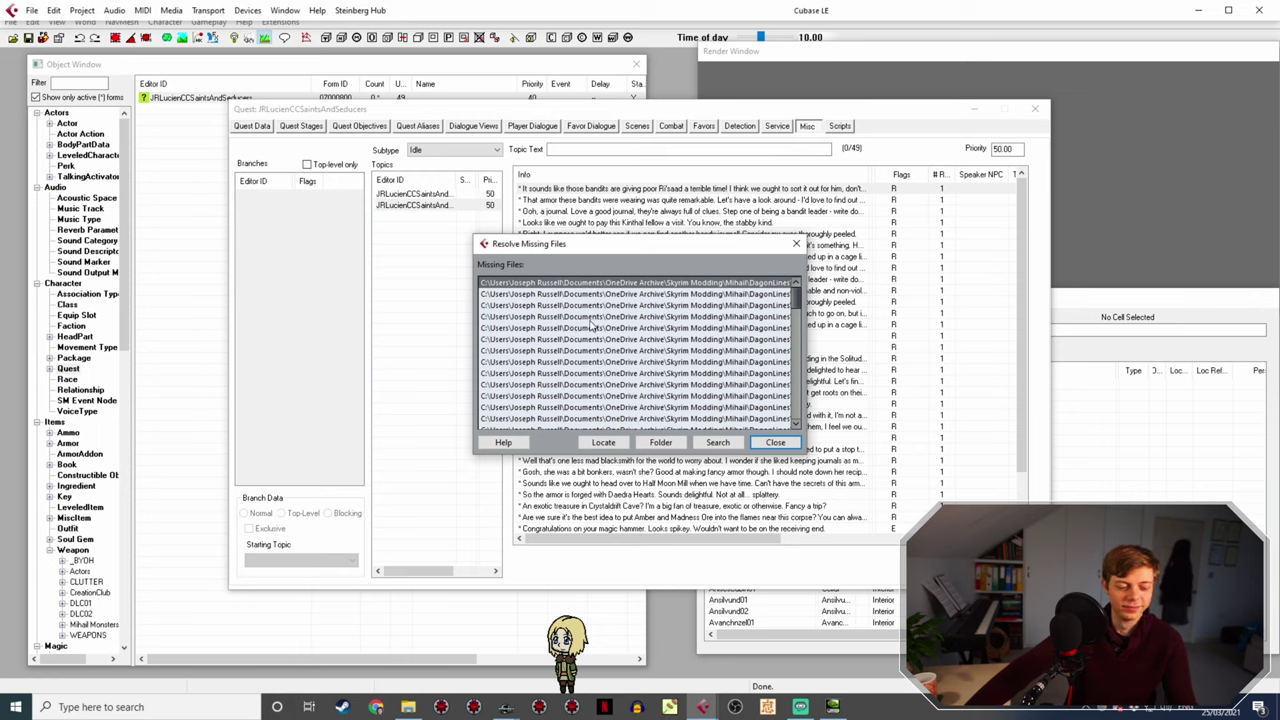
pyautogui.click(772, 443)
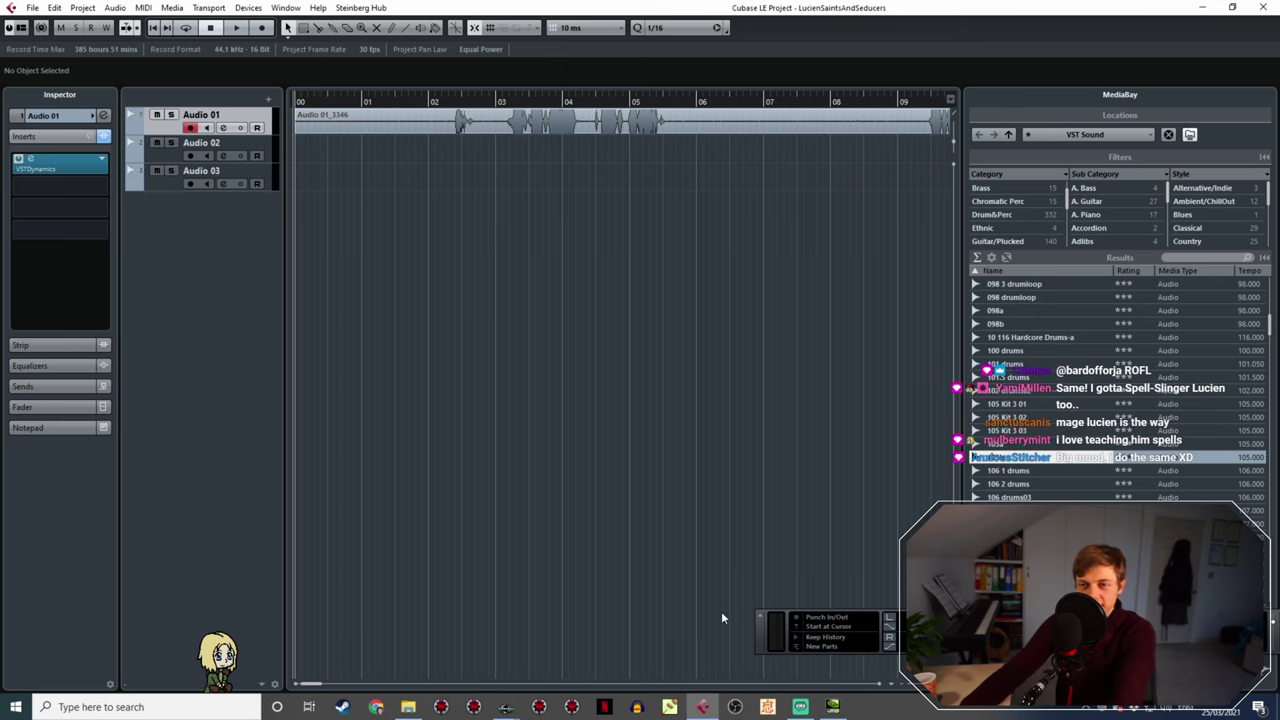
# - Place the project cursor just past the last recorded clip on the Audio 01 track, at about 32:34
pyautogui.keyDown('ctrl'); pyautogui.scroll(-6, 598, 305); pyautogui.keyUp('ctrl')
pyautogui.keyDown('ctrl'); pyautogui.scroll(-6, 598, 305); pyautogui.keyUp('ctrl')
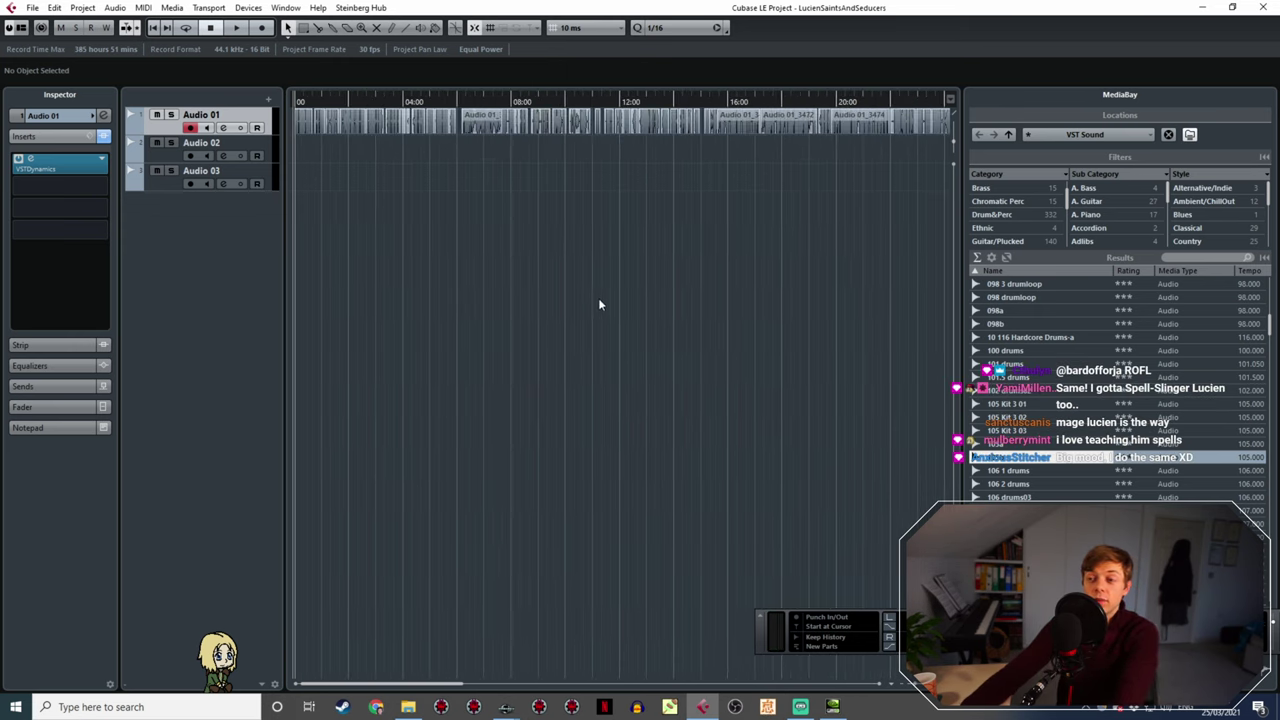
pyautogui.click(624, 100)
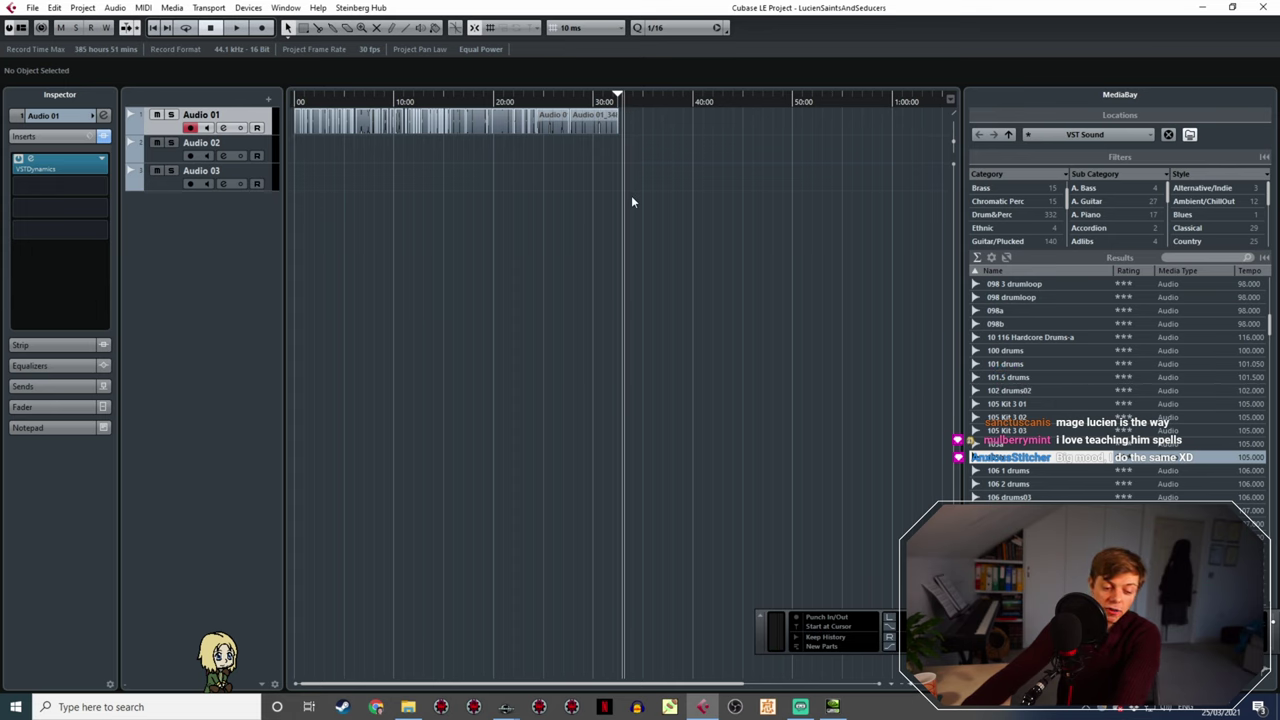
pyautogui.keyDown('ctrl'); pyautogui.scroll(3, 640, 194); pyautogui.keyUp('ctrl')
pyautogui.keyDown('ctrl'); pyautogui.scroll(4, 637, 200); pyautogui.keyUp('ctrl')
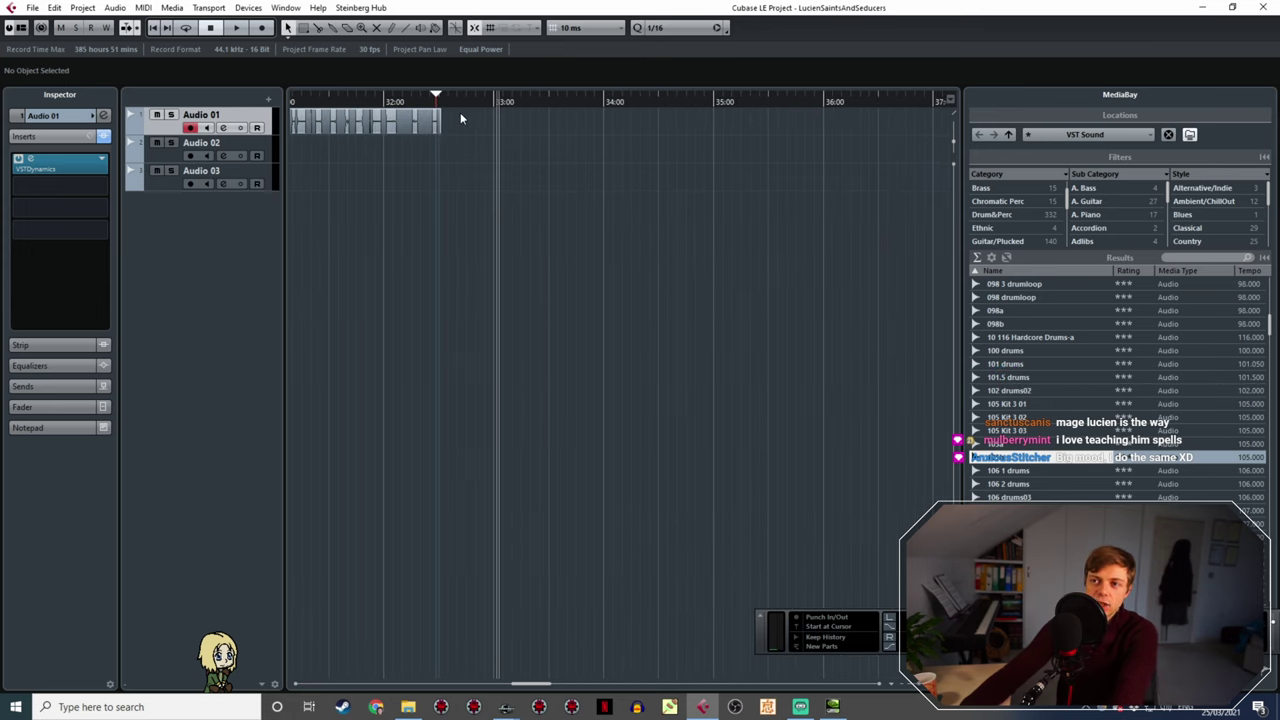
pyautogui.hscroll(-3, 480, 140)
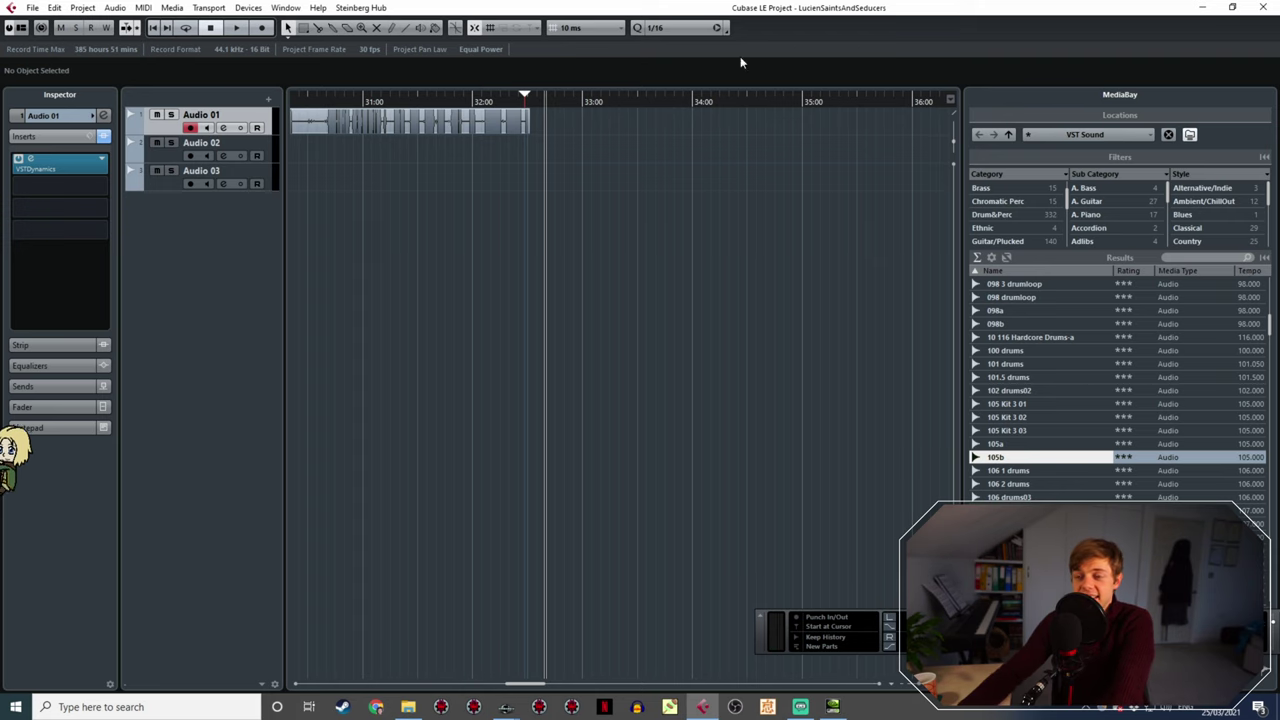
pyautogui.keyDown('ctrl'); pyautogui.scroll(2, 562, 117); pyautogui.keyUp('ctrl')
pyautogui.keyDown('ctrl'); pyautogui.scroll(1, 540, 135); pyautogui.keyUp('ctrl')
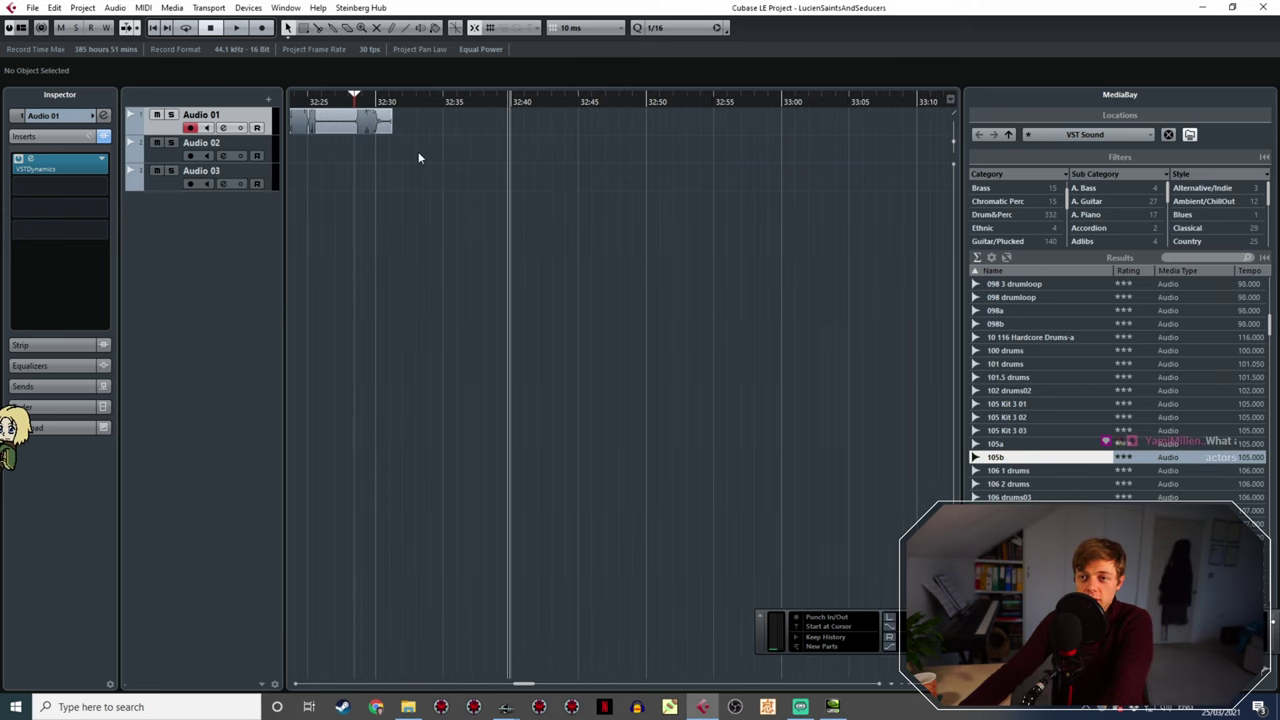
pyautogui.keyDown('ctrl'); pyautogui.scroll(2, 508, 143); pyautogui.keyUp('ctrl')
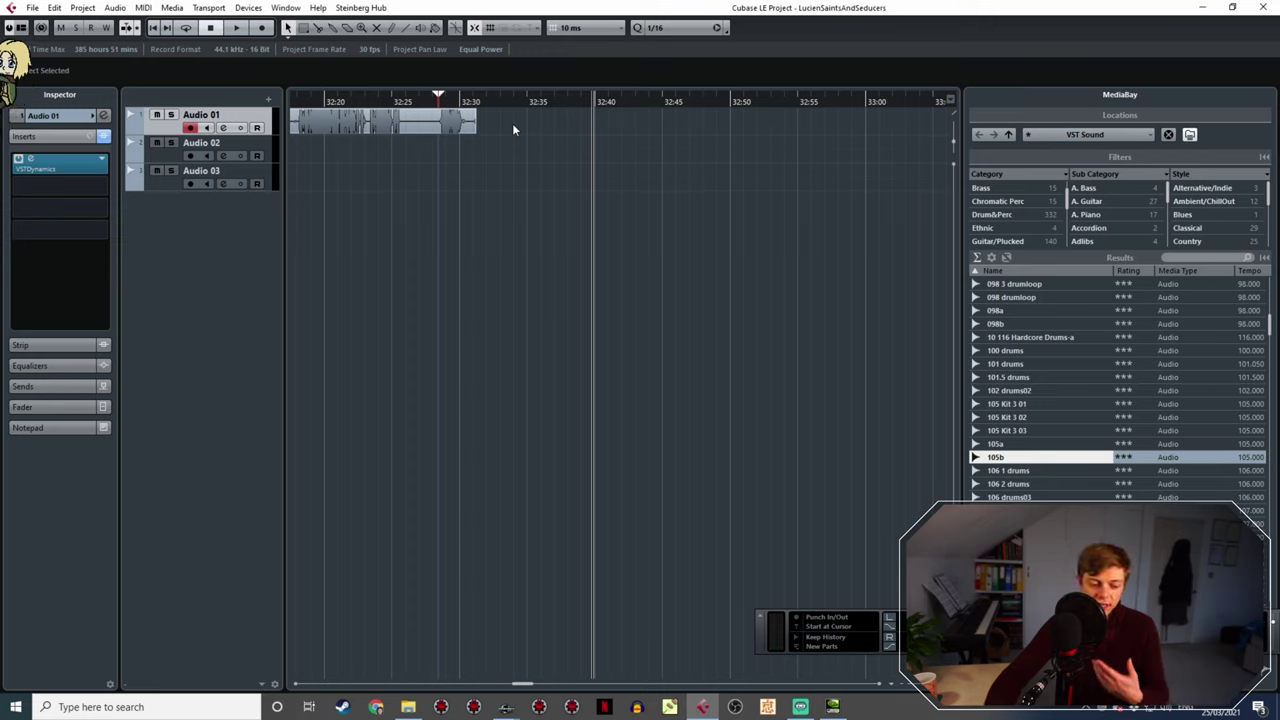
pyautogui.click(512, 123)
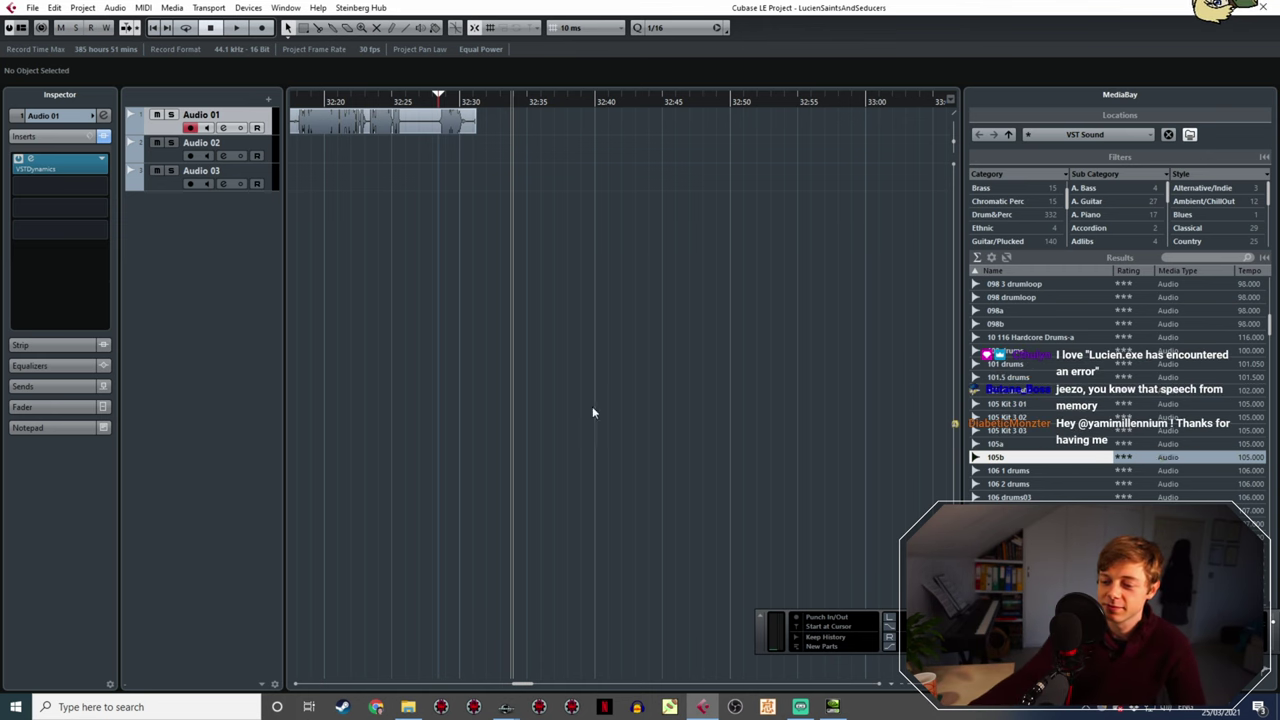
# - Switch to the Creation Kit to check the quest's Idle lines, and return to the Cubase LE project
pyautogui.moveTo(497, 712)
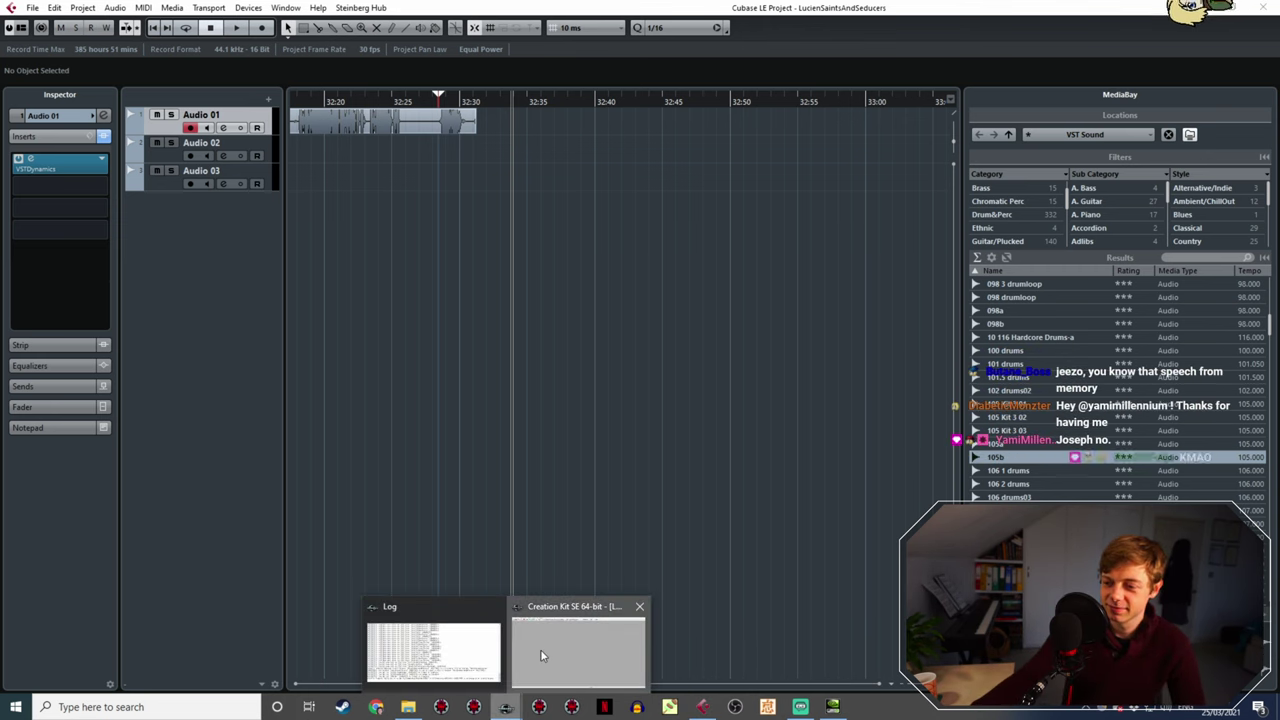
pyautogui.click(578, 650)
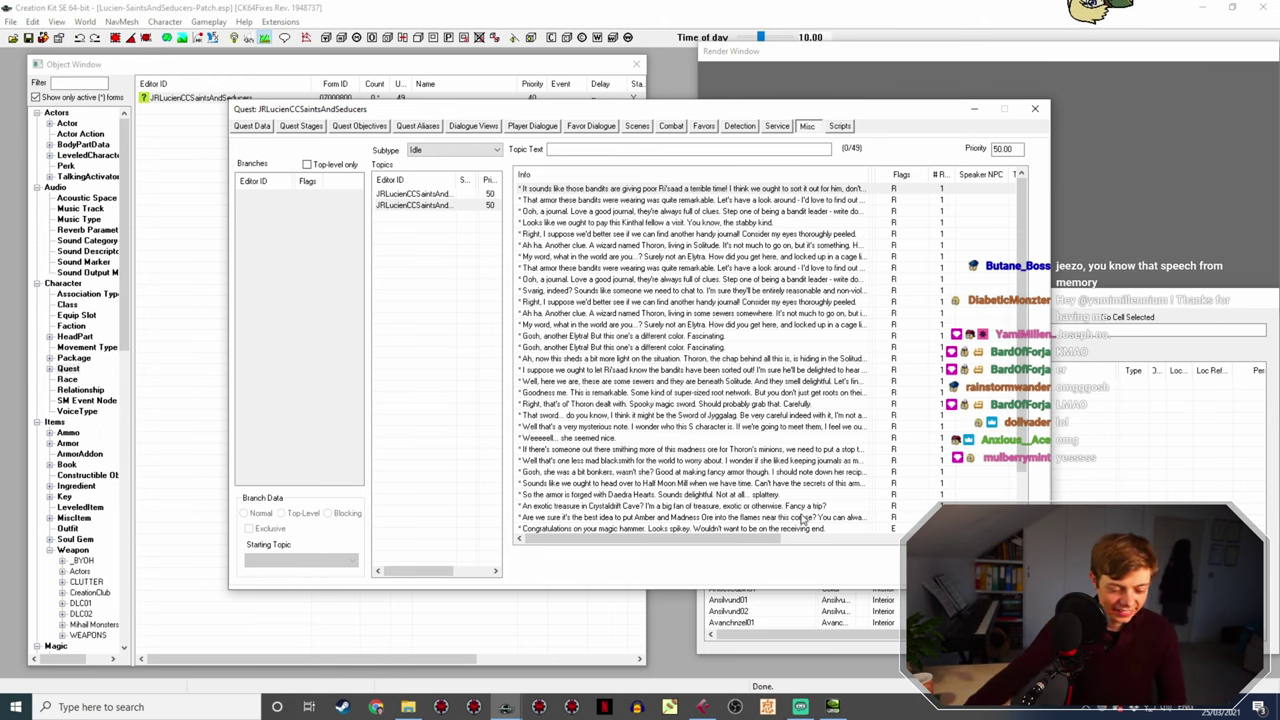
pyautogui.click(703, 707)
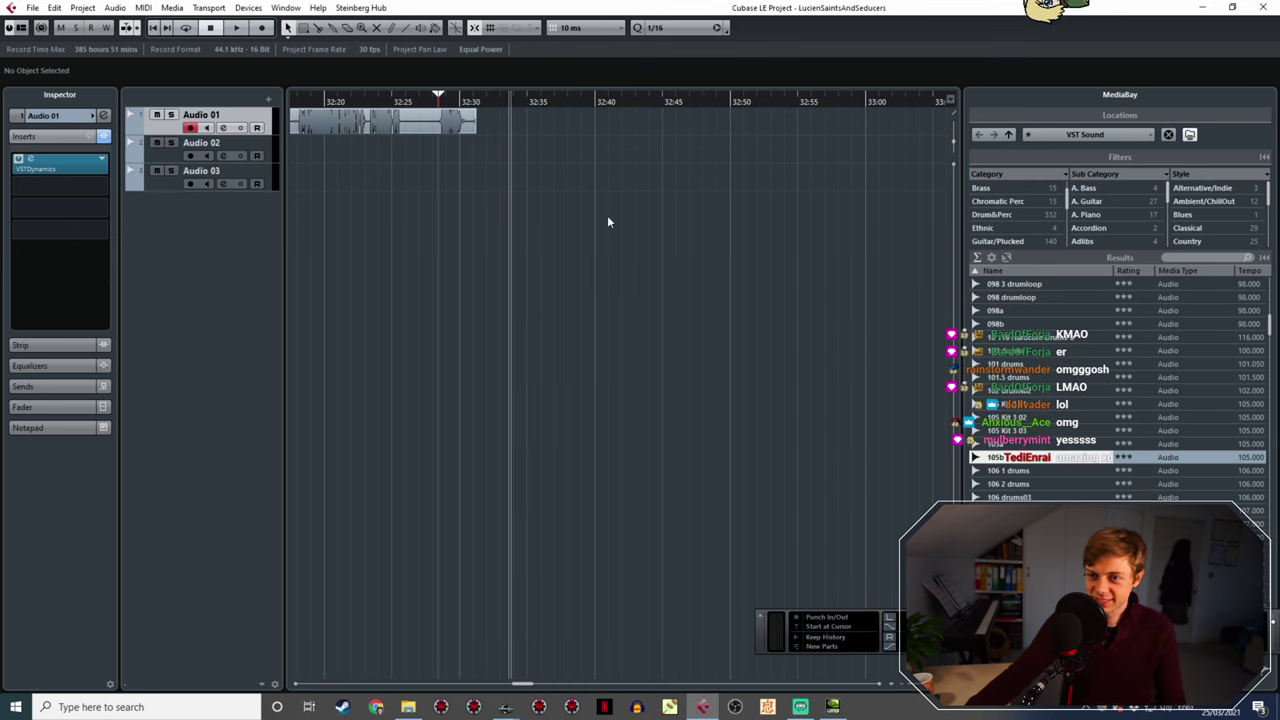
# - Record a take about 4 seconds long on Audio 01 after the last clip, starting at 32:32, and play it back
pyautogui.keyDown('ctrl'); pyautogui.scroll(3, 528, 172); pyautogui.keyUp('ctrl')
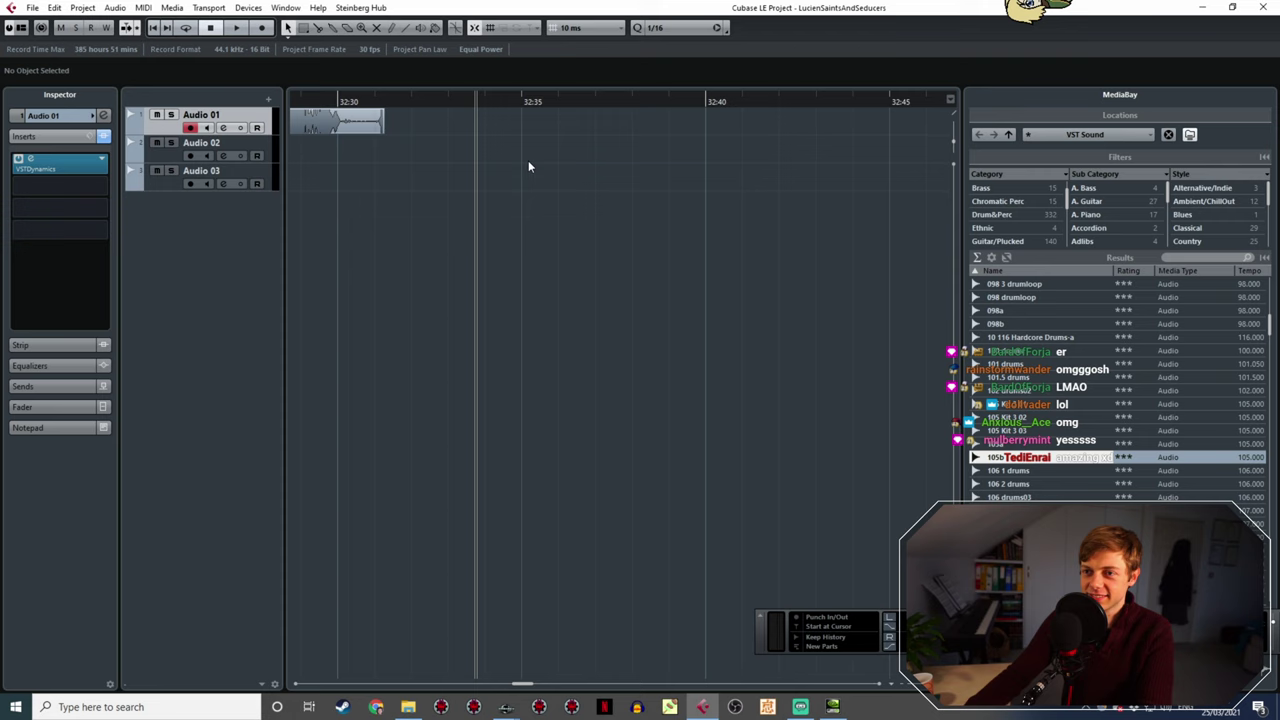
pyautogui.click(456, 97)
pyautogui.press('space')
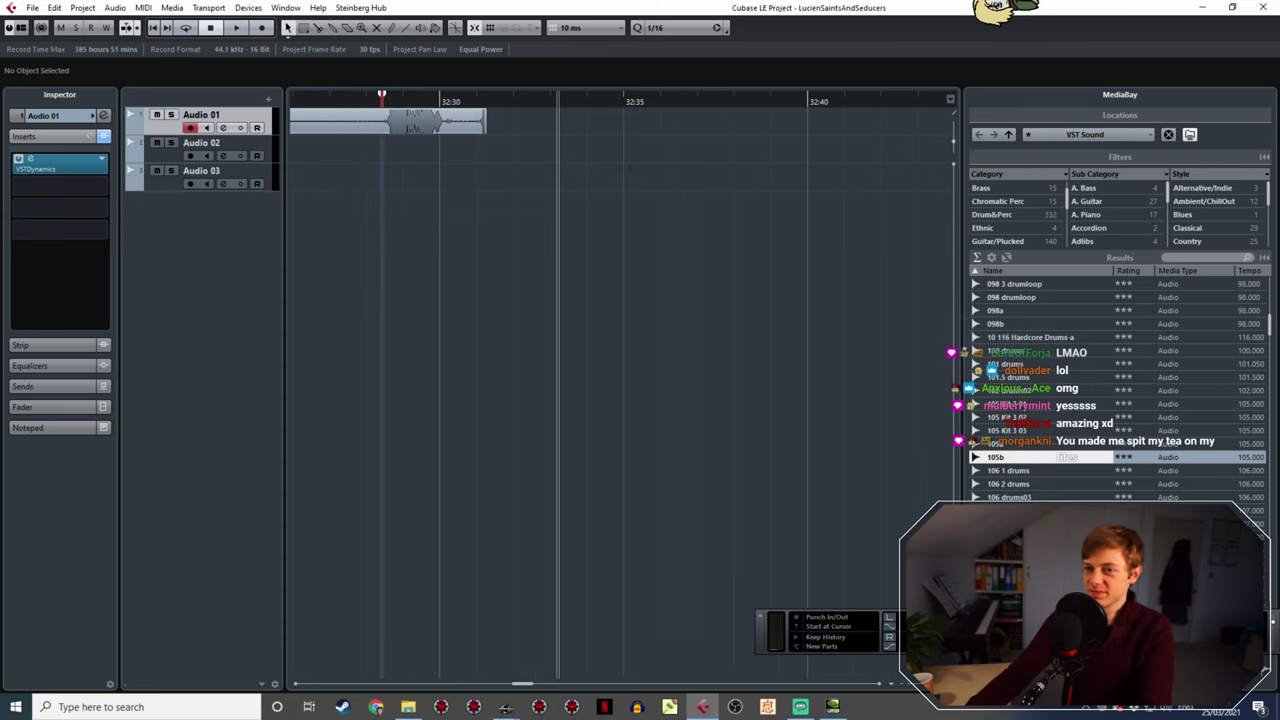
pyautogui.press('KP_Multiply')
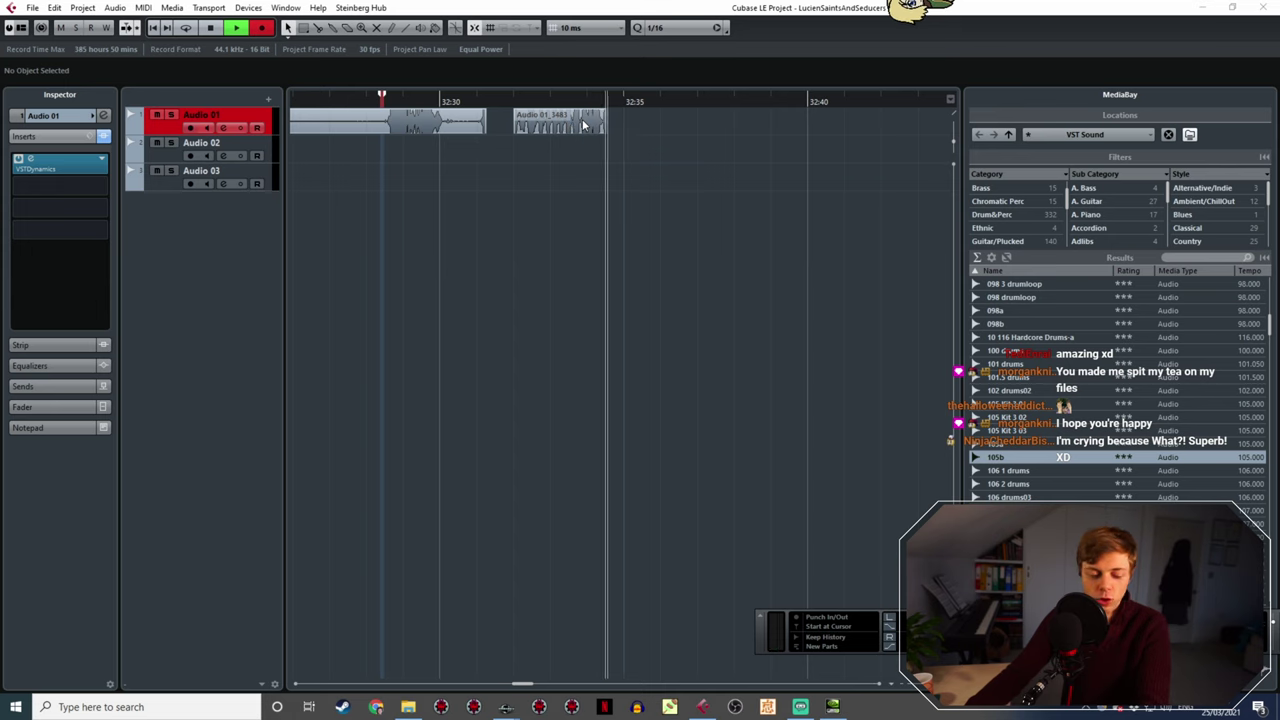
pyautogui.press('space')
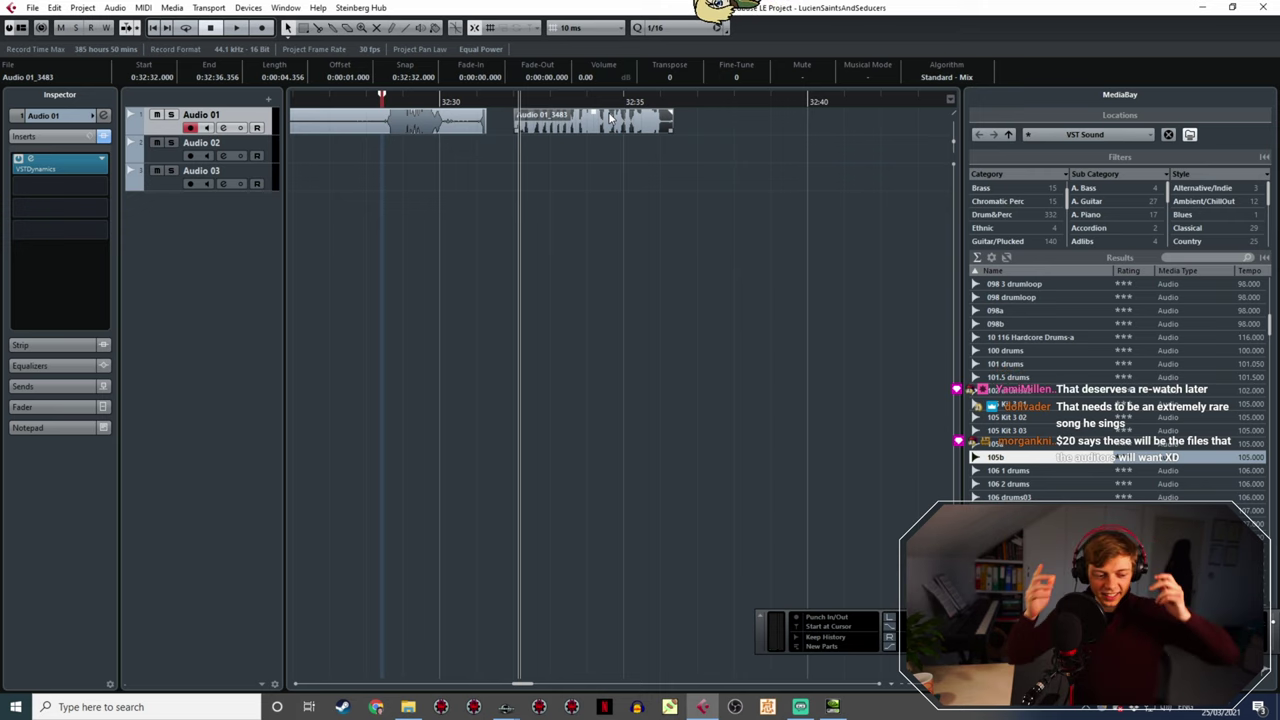
pyautogui.press('space')
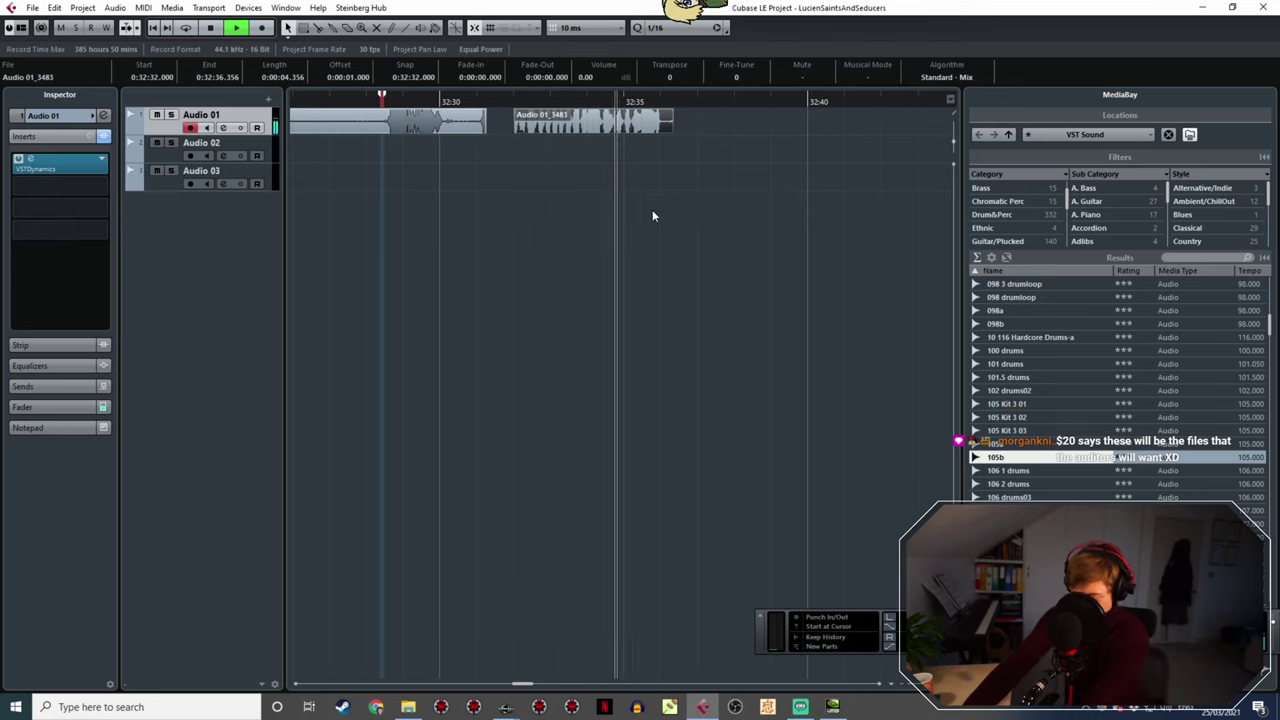
# - Replay the 4-second take on Audio 01 from its start several times and stop the playback
pyautogui.click(529, 103)
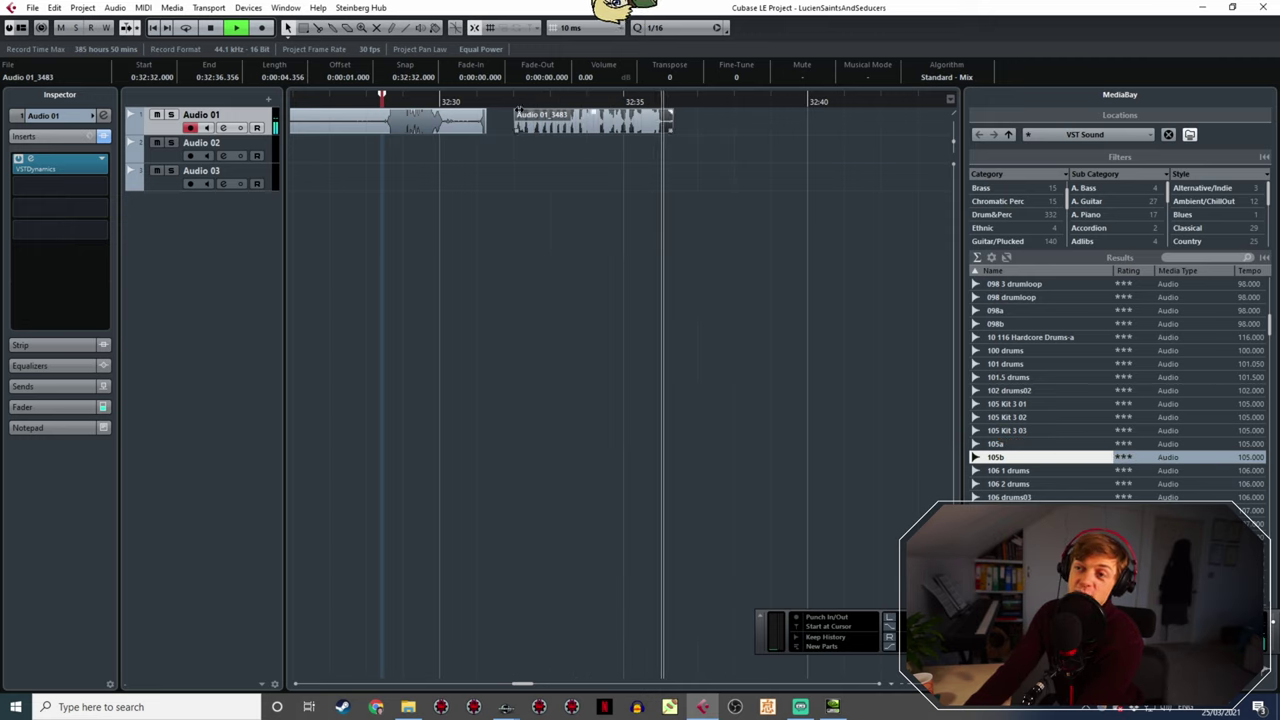
pyautogui.click(514, 100)
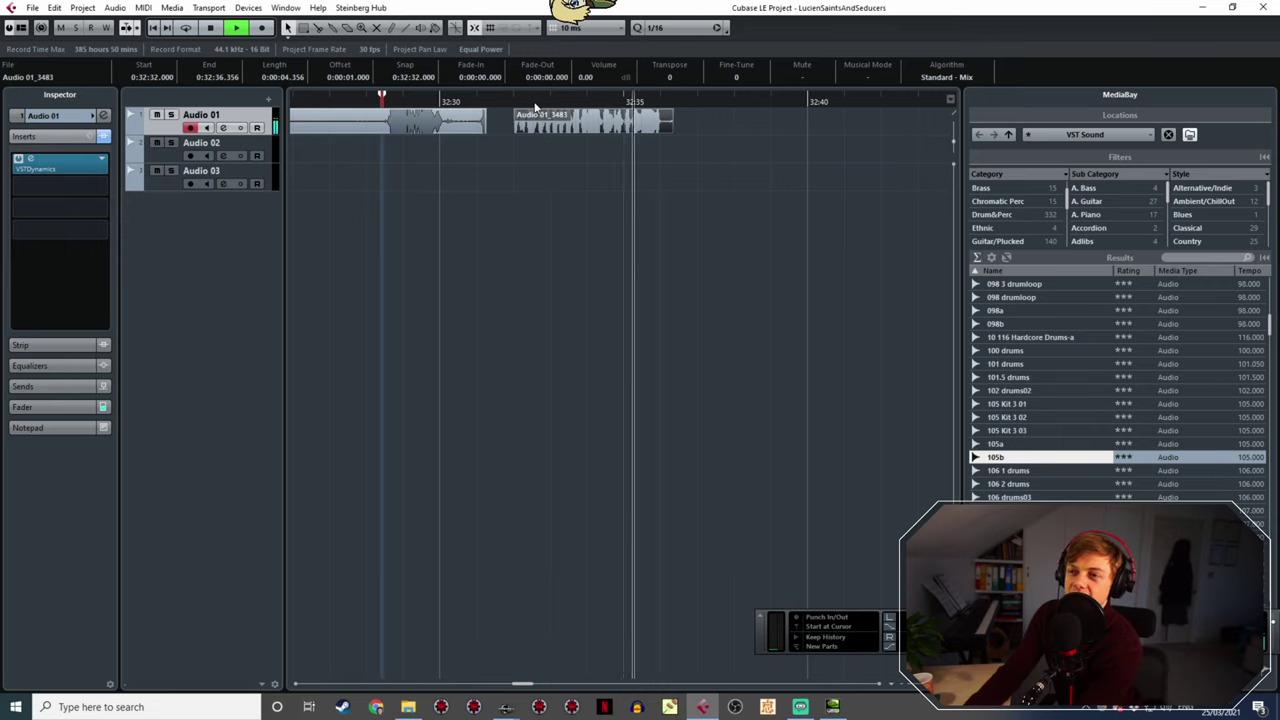
pyautogui.click(513, 100)
pyautogui.click(514, 101)
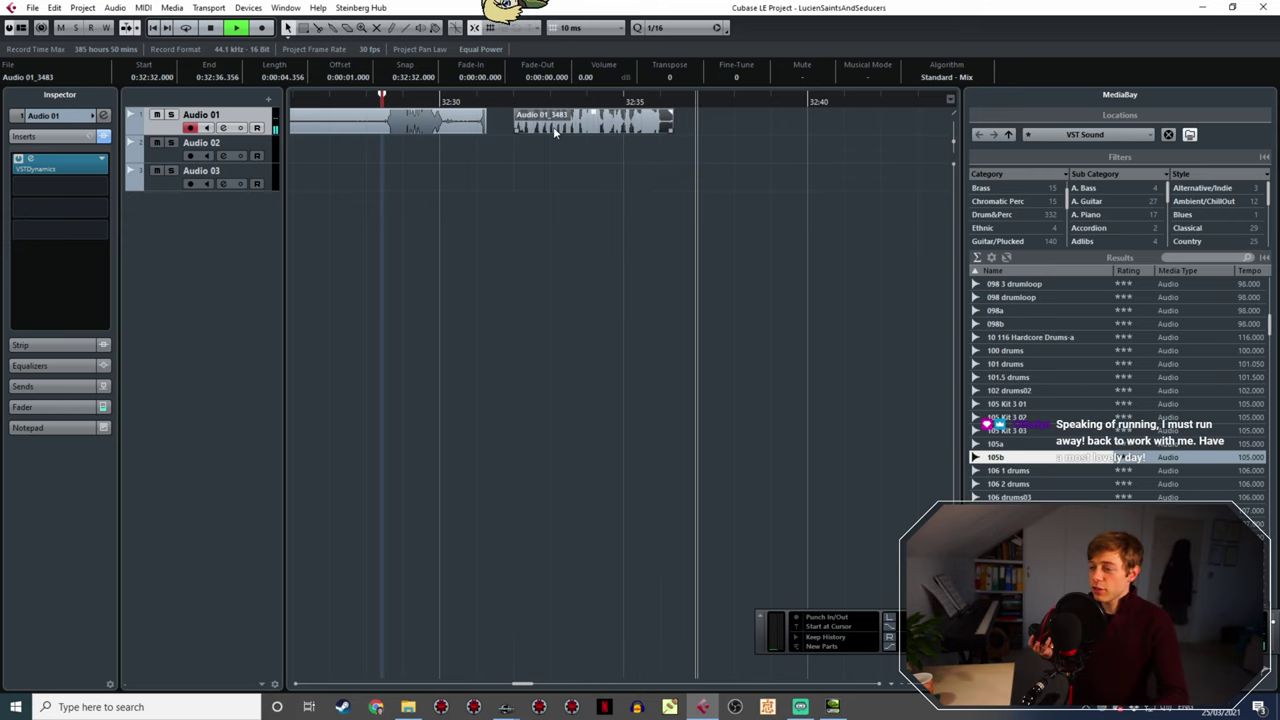
pyautogui.press('space')
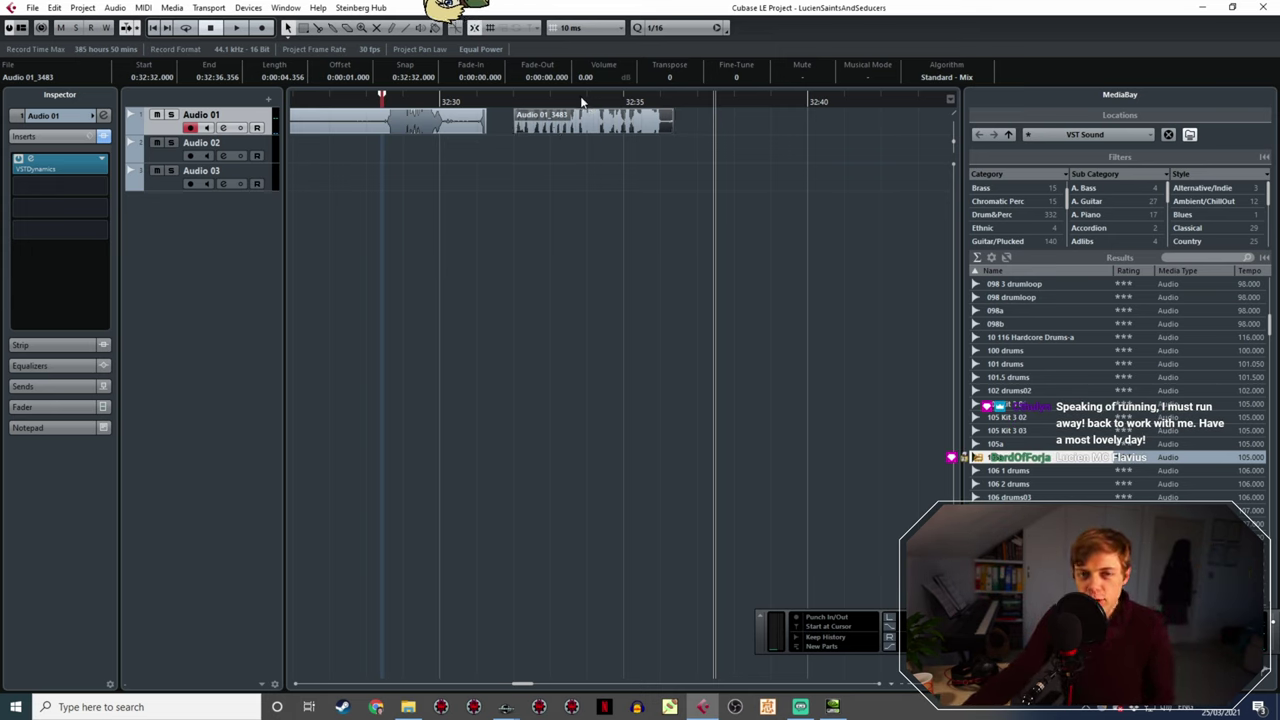
# - Delete the 4-second take from Audio 01 and start recording a new one in its place at 32:32
pyautogui.click(519, 160)
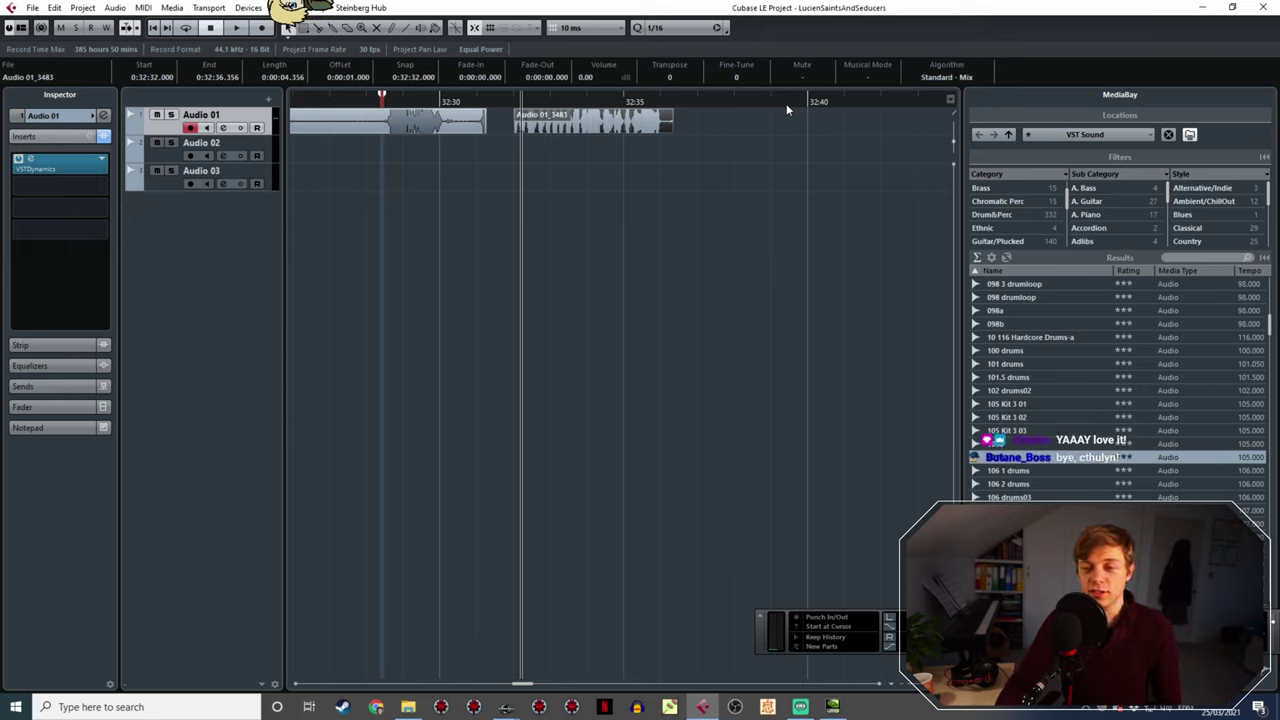
pyautogui.press('Delete')
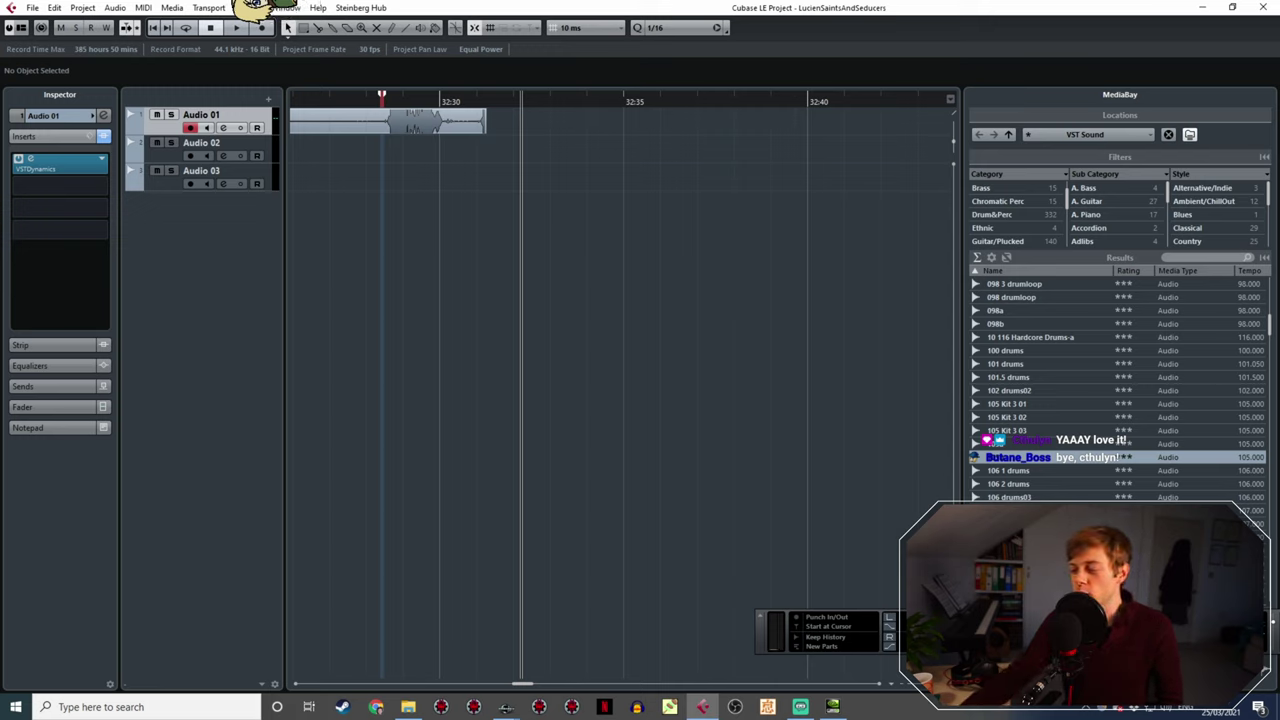
pyautogui.press('KP_Multiply')
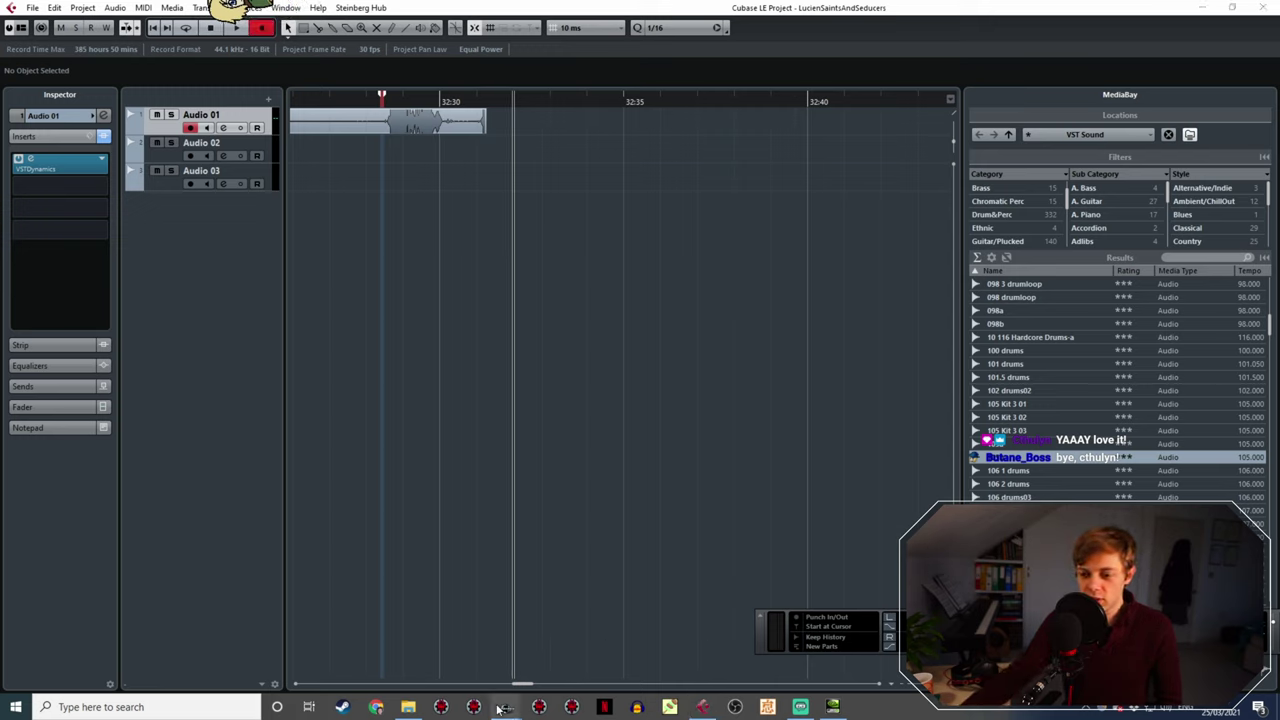
# - Switch to the Creation Kit and widen the Info column of the quest's Idle topics so the dialogue lines read in full
pyautogui.moveTo(506, 702)
pyautogui.click(565, 657)
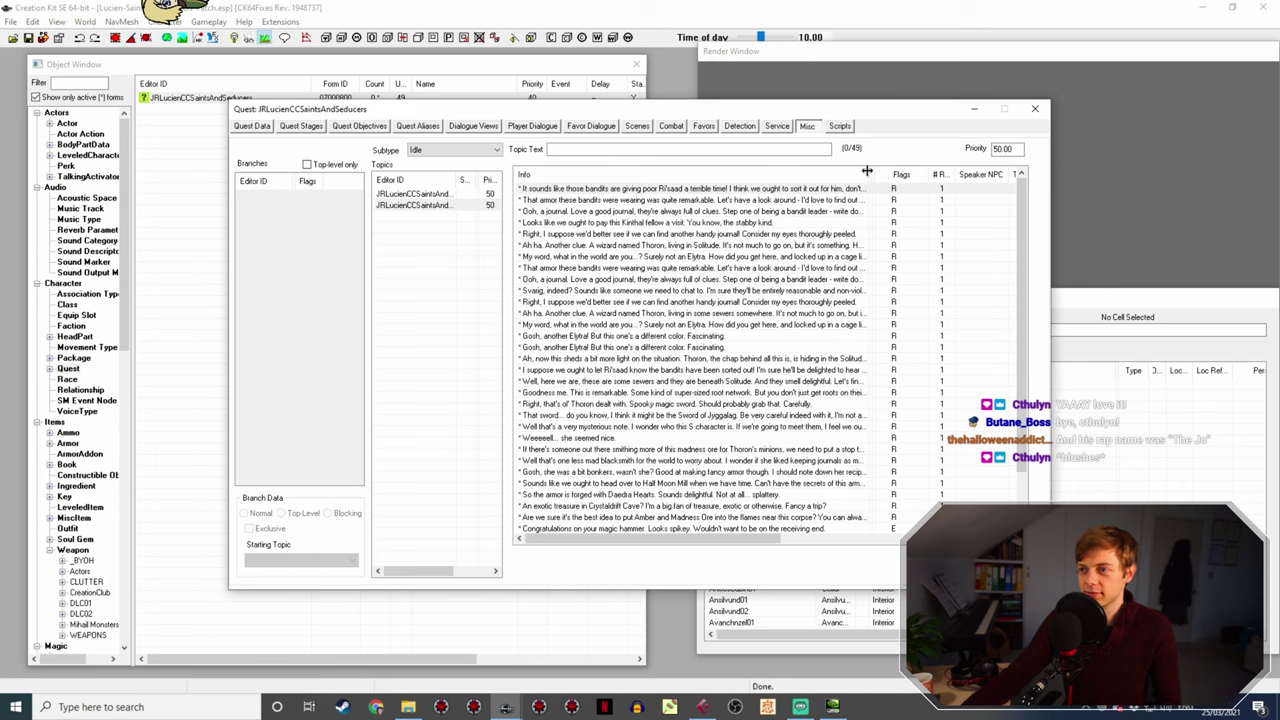
pyautogui.moveTo(867, 172); pyautogui.dragTo(1030, 172)
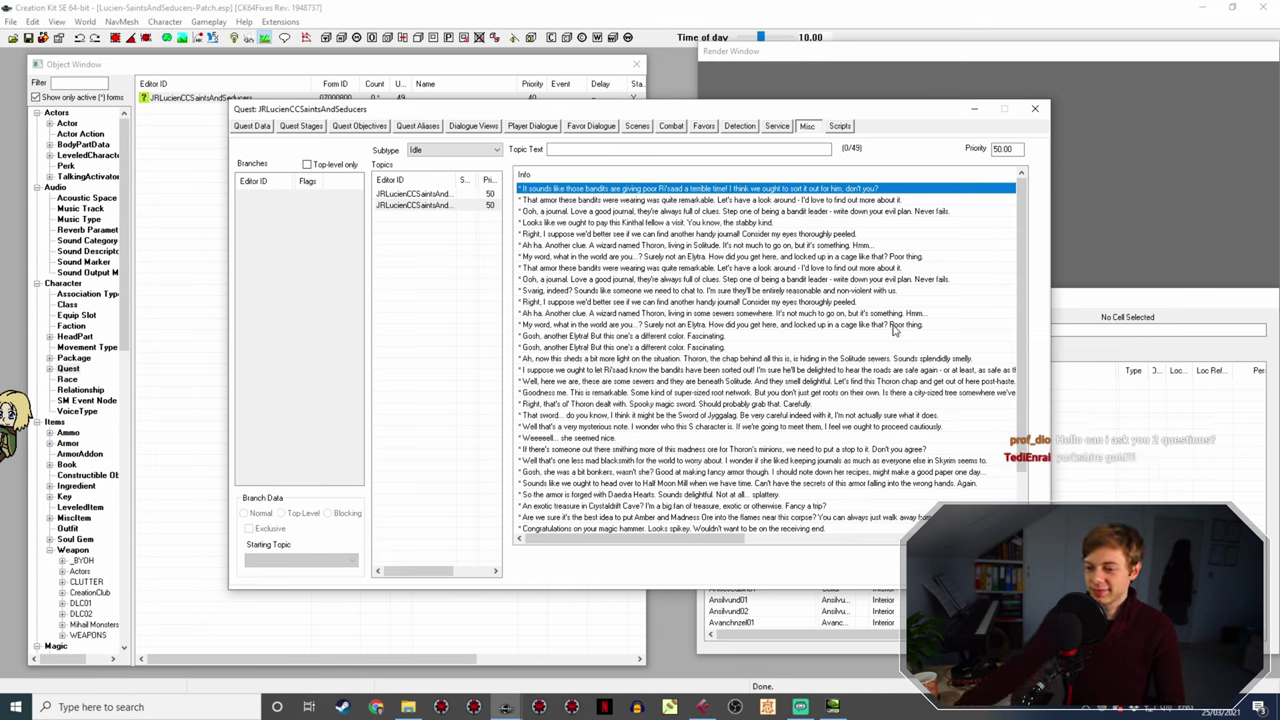
# - Return to Cubase LE with the take on Audio 01 ended at about 36:16 and place the project cursor just past its end
pyautogui.click(703, 707)
pyautogui.click(703, 707)
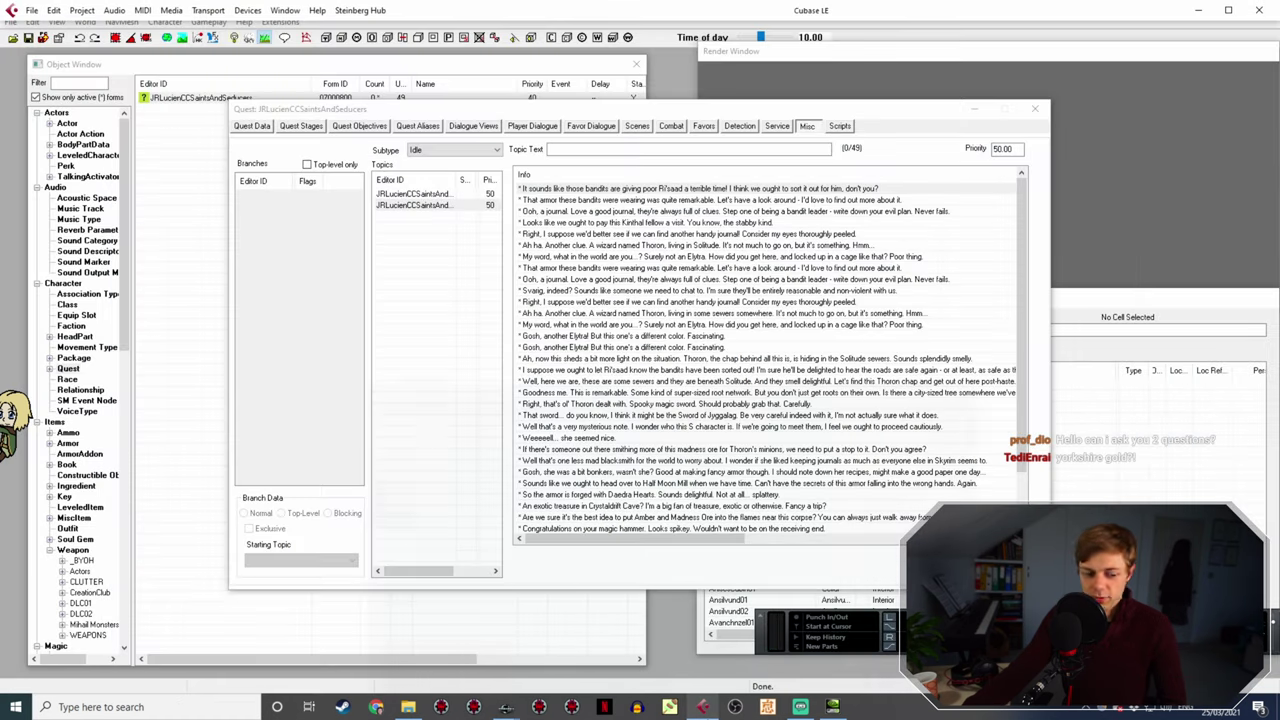
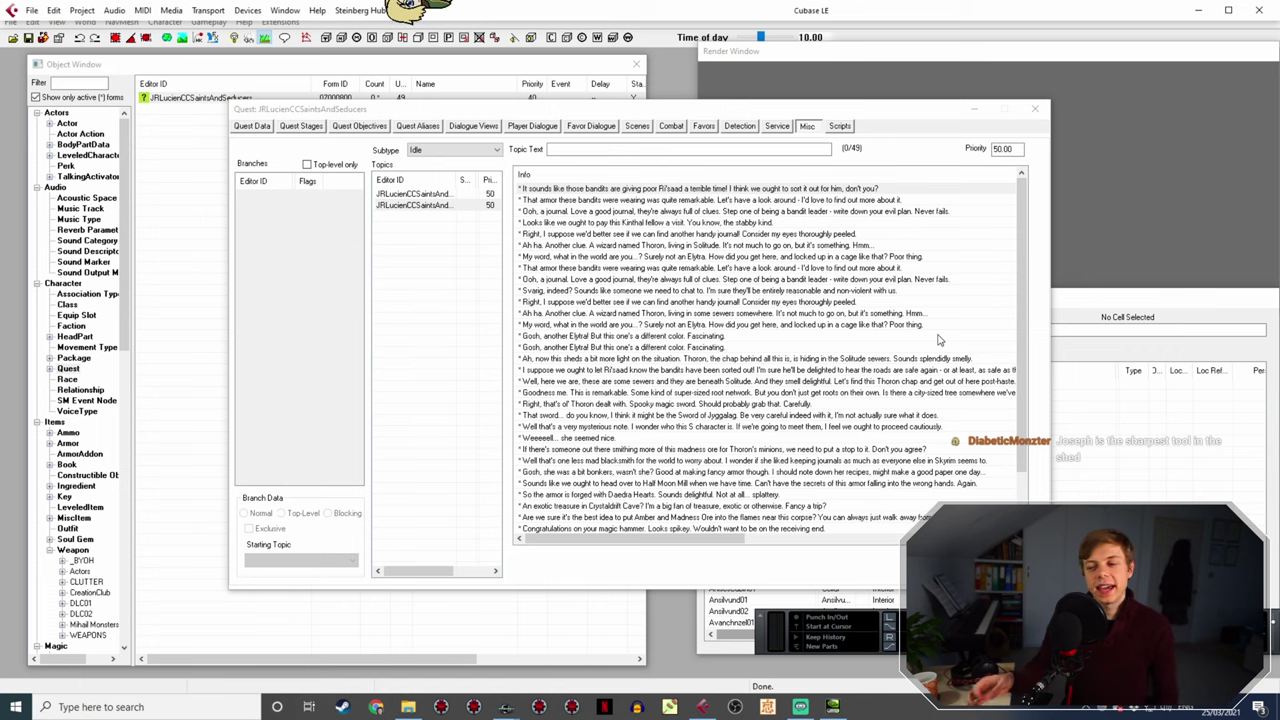
pyautogui.click(714, 707)
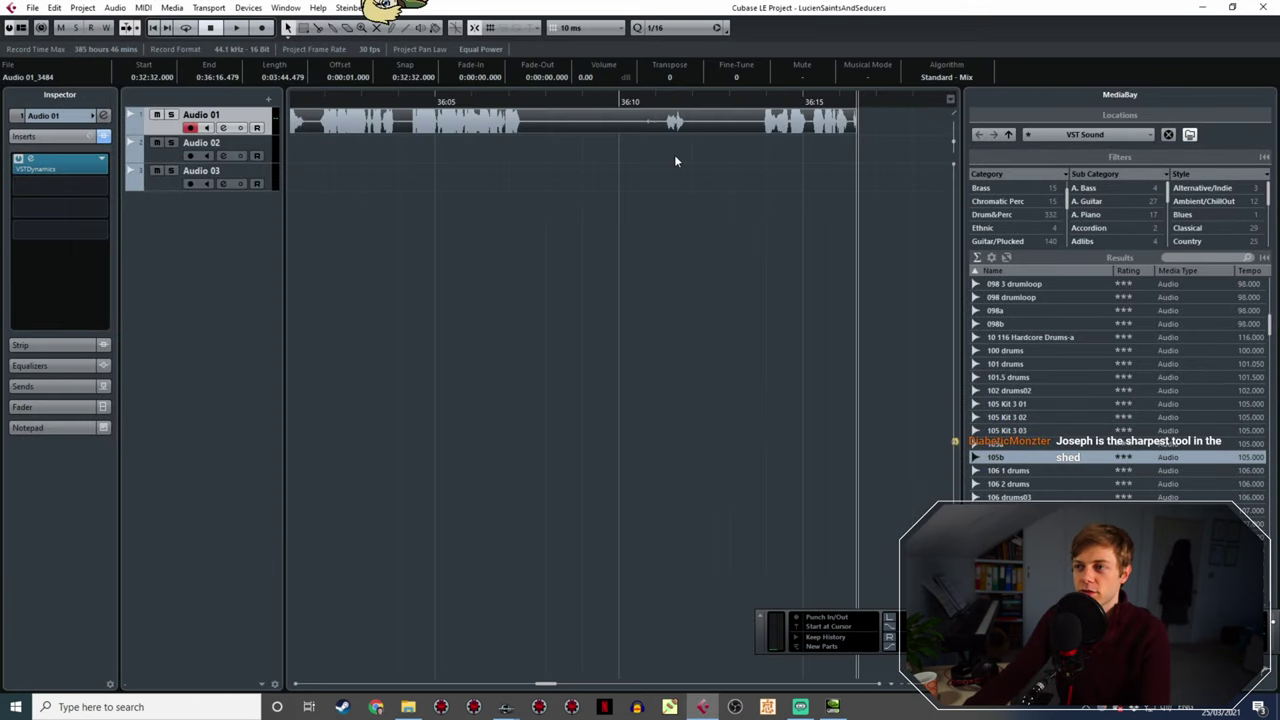
pyautogui.click(760, 88)
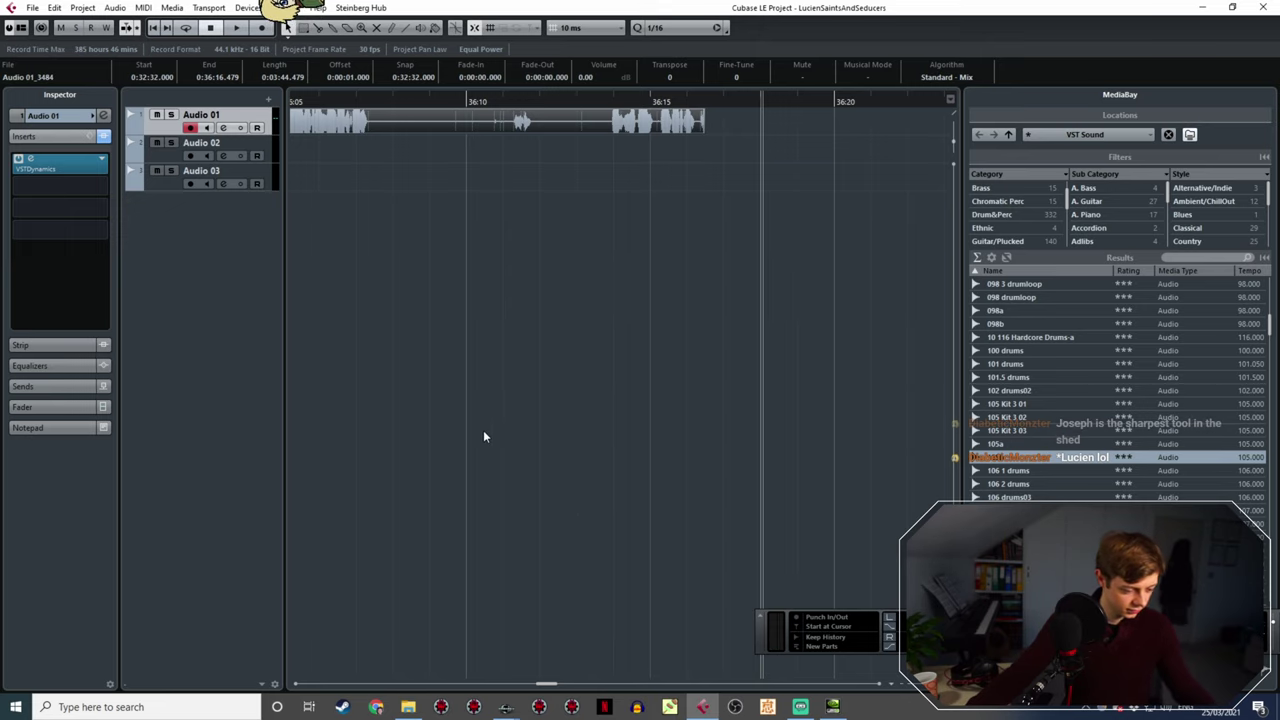
# - Switch to Streamlabs OBS and transition the live output to the Camera scene
pyautogui.click(800, 707)
pyautogui.click(345, 572)
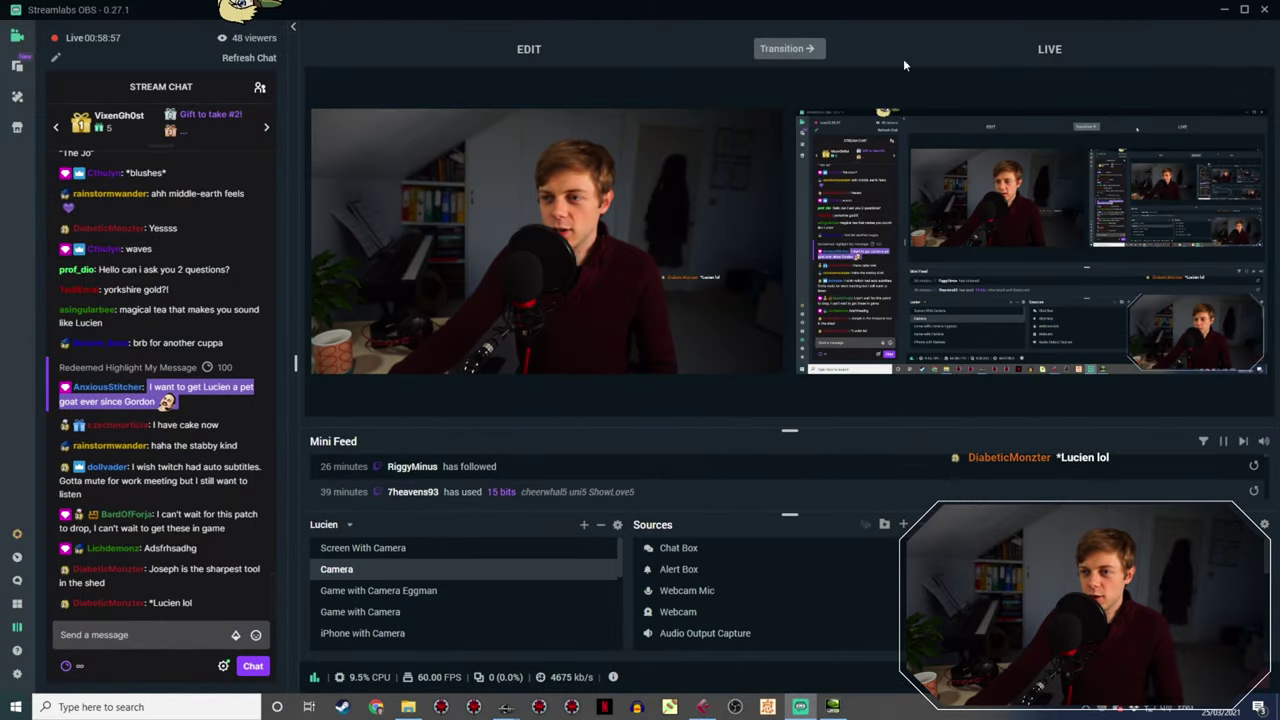
pyautogui.click(800, 48)
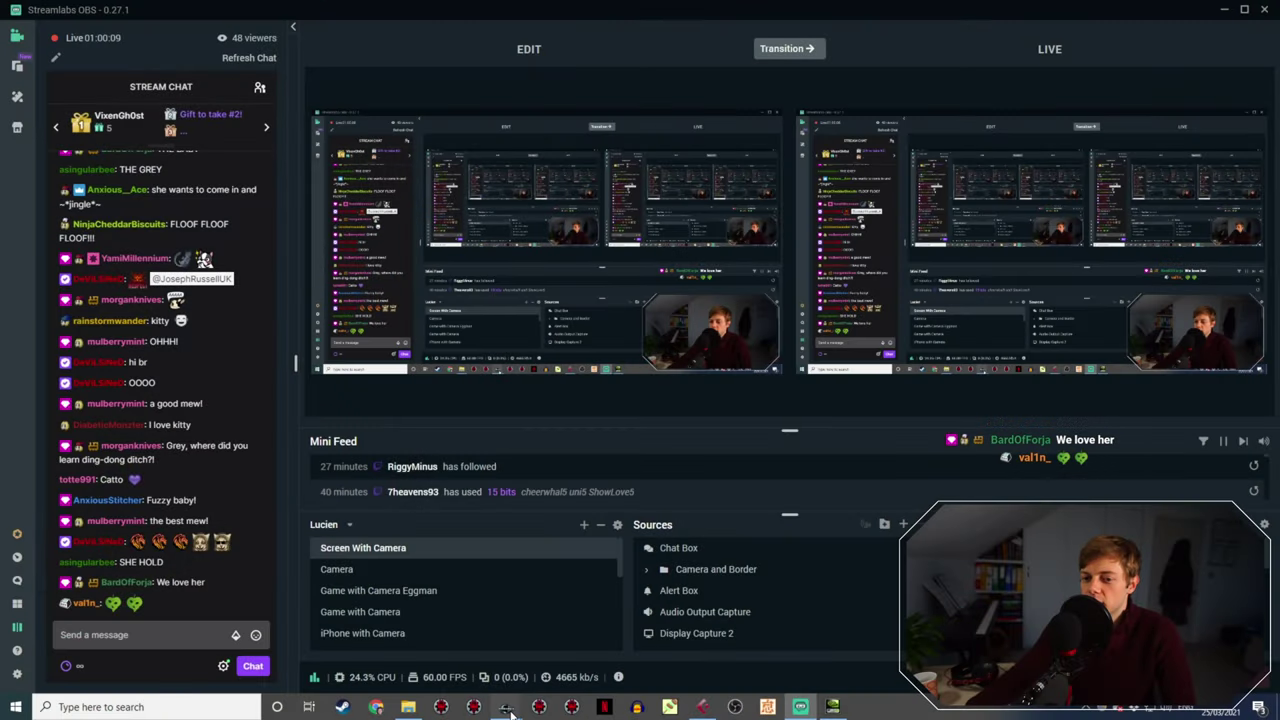
# - Check the quest's Idle lines in the Creation Kit again and return to the Cubase LE project
pyautogui.moveTo(506, 707)
pyautogui.click(572, 661)
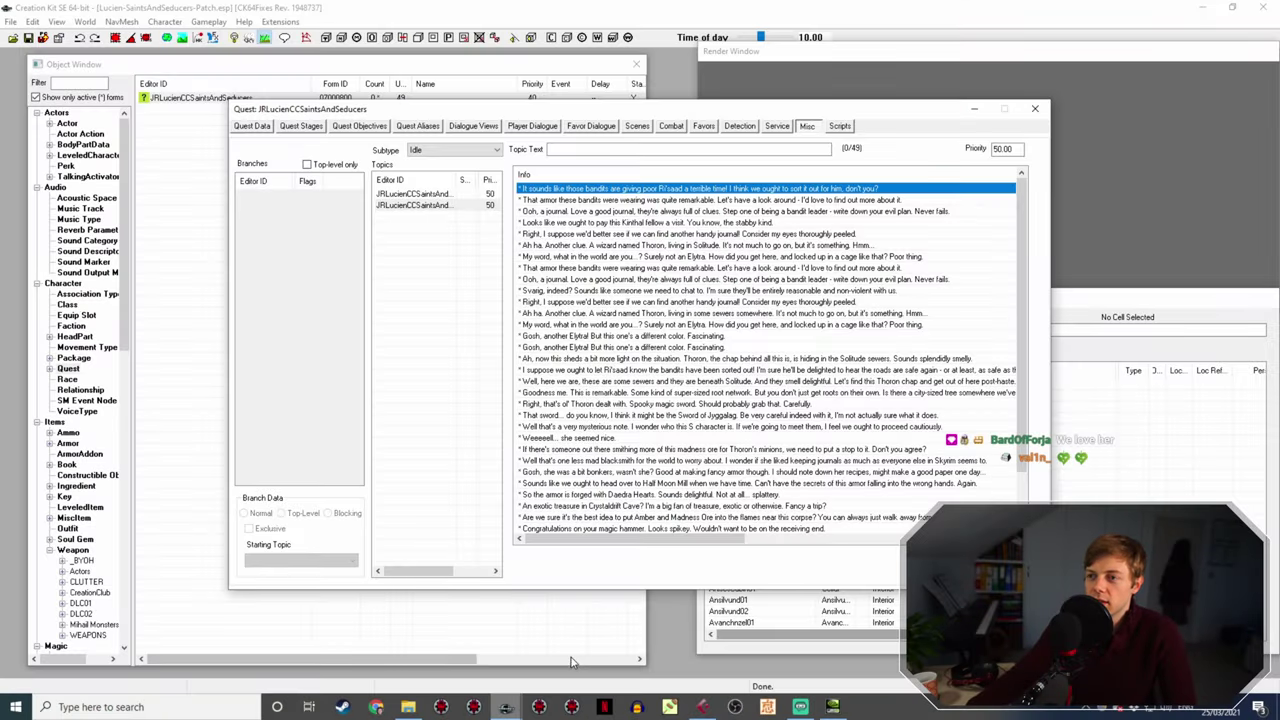
pyautogui.click(704, 707)
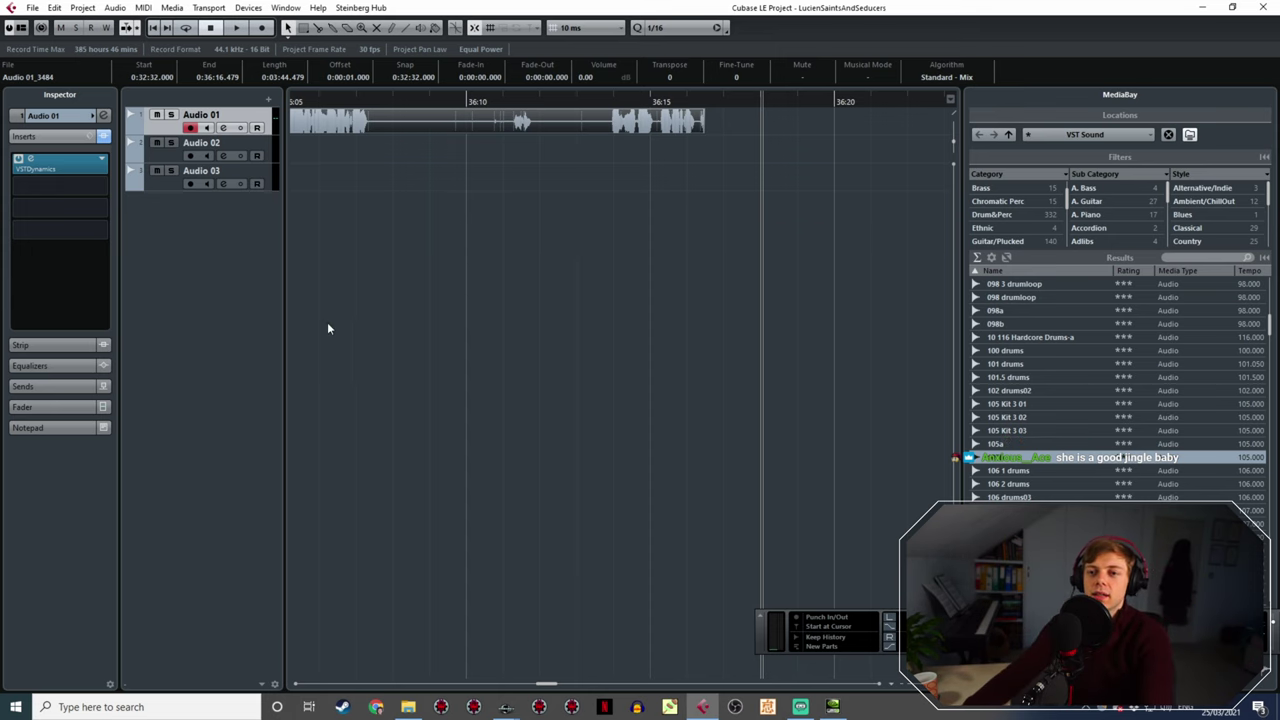
# - Play the long take on Audio 01 from near its start and skim through it for usable readings of the first Idle line
pyautogui.press('g')
pyautogui.press('g')
pyautogui.press('g')
pyautogui.press('g')
pyautogui.press('g')
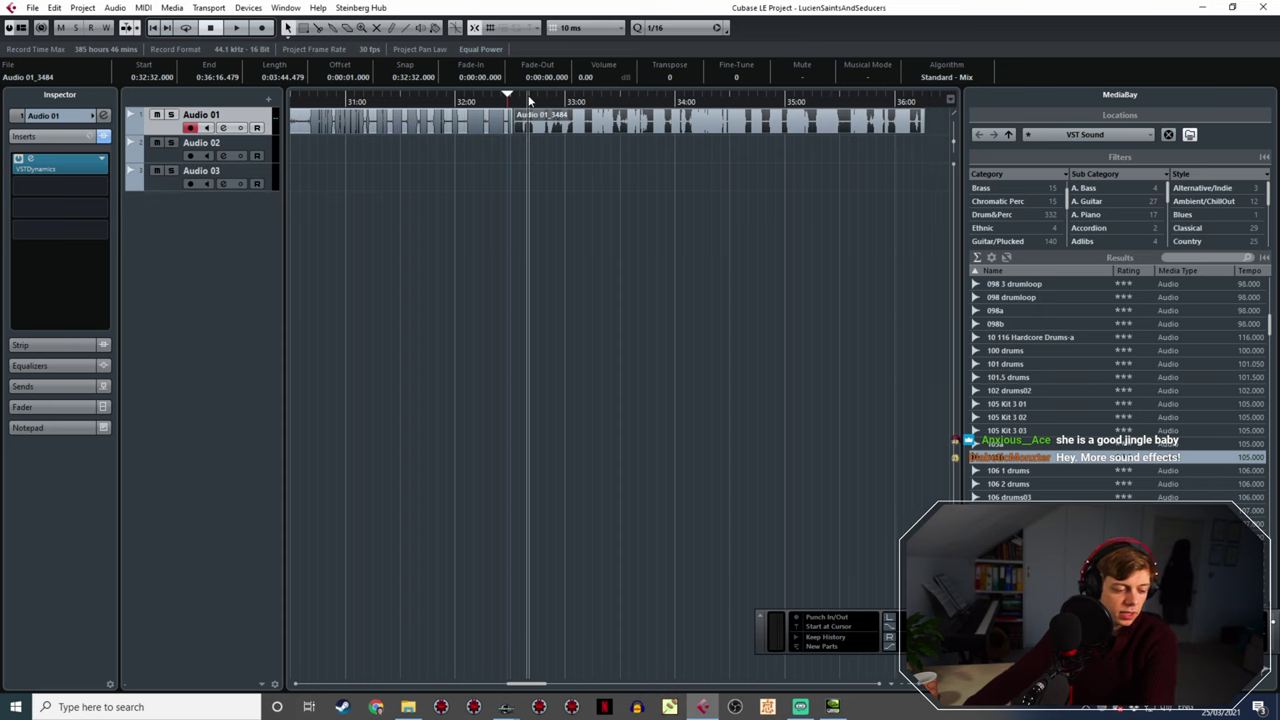
pyautogui.keyDown('ctrl'); pyautogui.scroll(5, 578, 175); pyautogui.keyUp('ctrl')
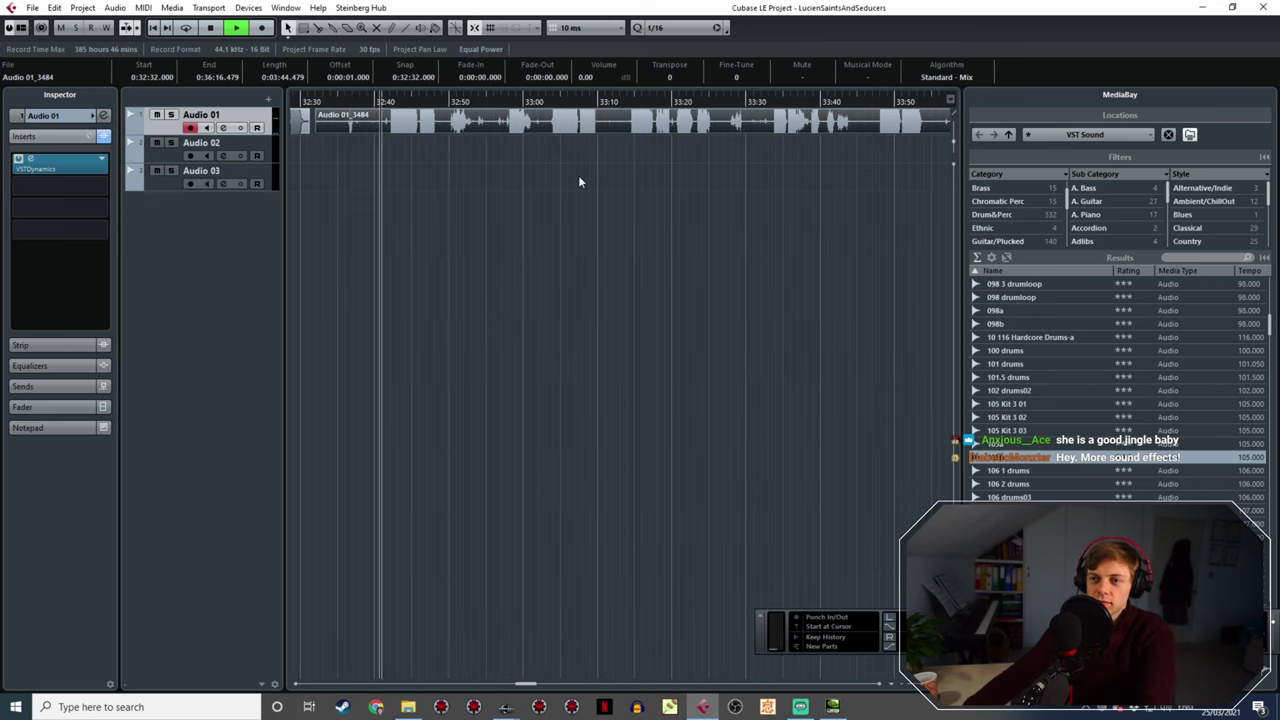
pyautogui.hscroll(-5, 540, 189)
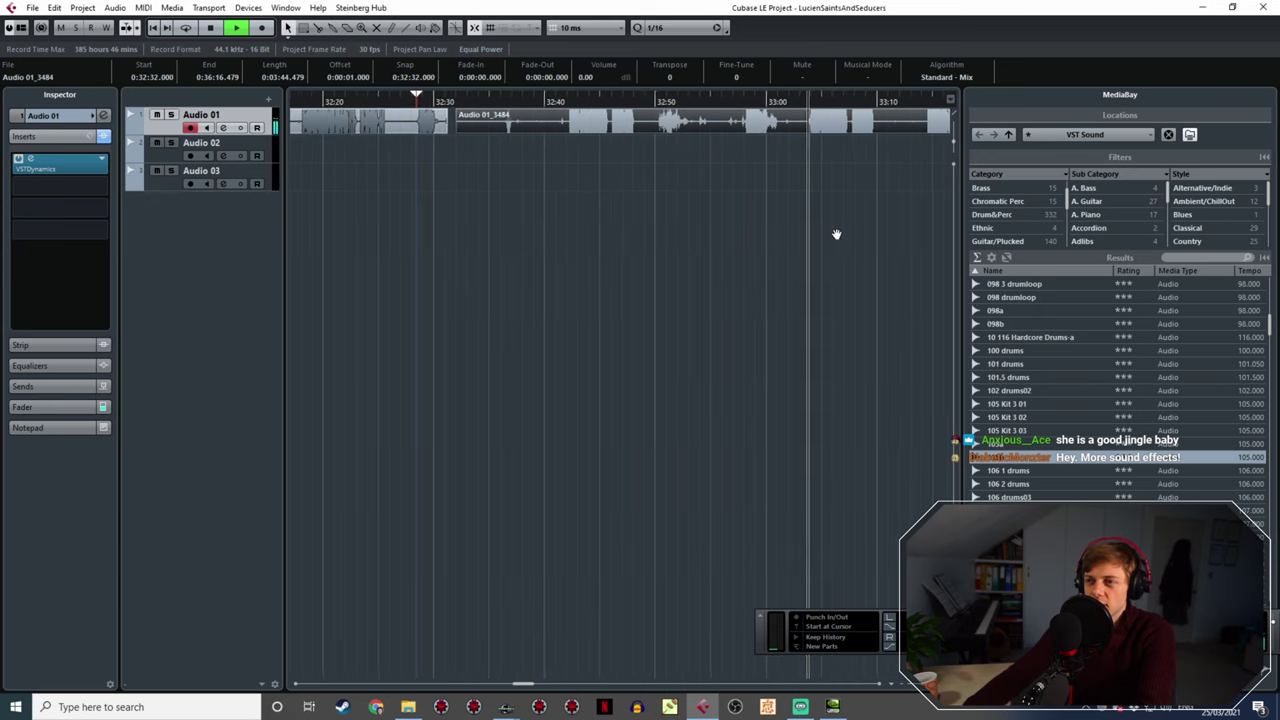
pyautogui.hscroll(3, 790, 220)
pyautogui.hscroll(3, 650, 185)
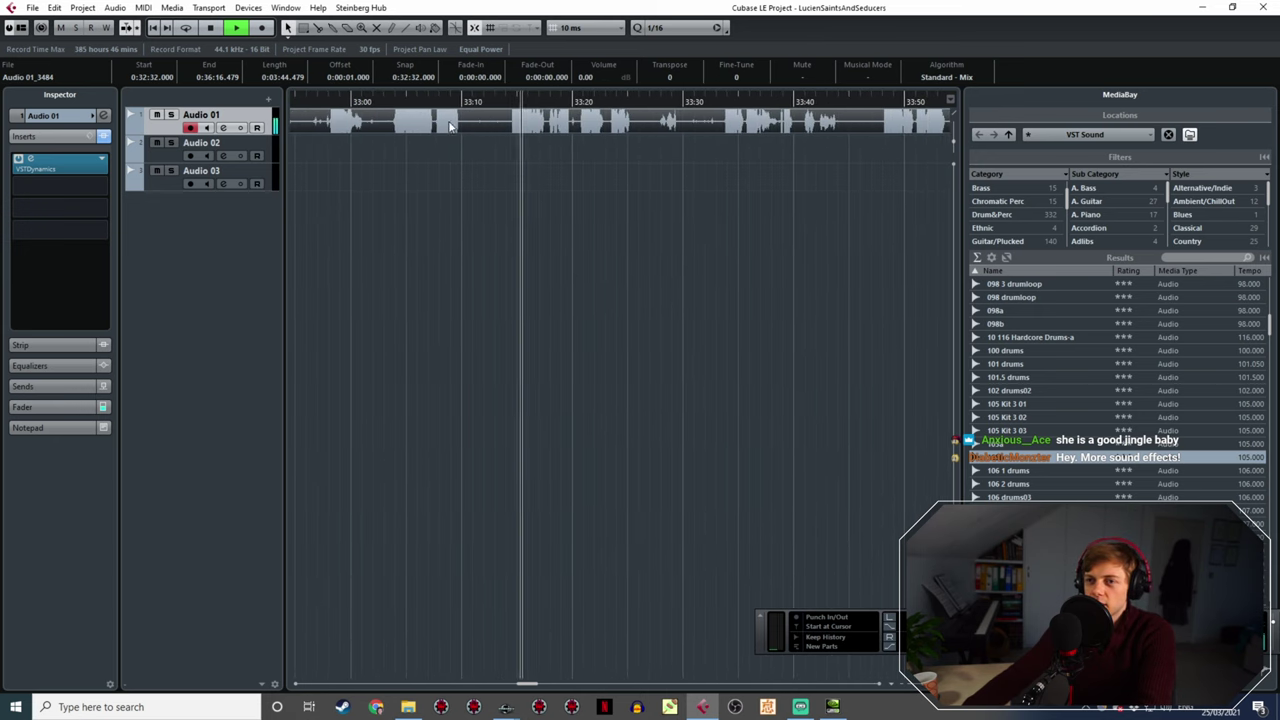
# - Play the reading near 33:04, stop playback, and place the project cursor just before that reading begins
pyautogui.click(417, 222)
pyautogui.keyDown('ctrl'); pyautogui.scroll(5, 508, 168); pyautogui.keyUp('ctrl')
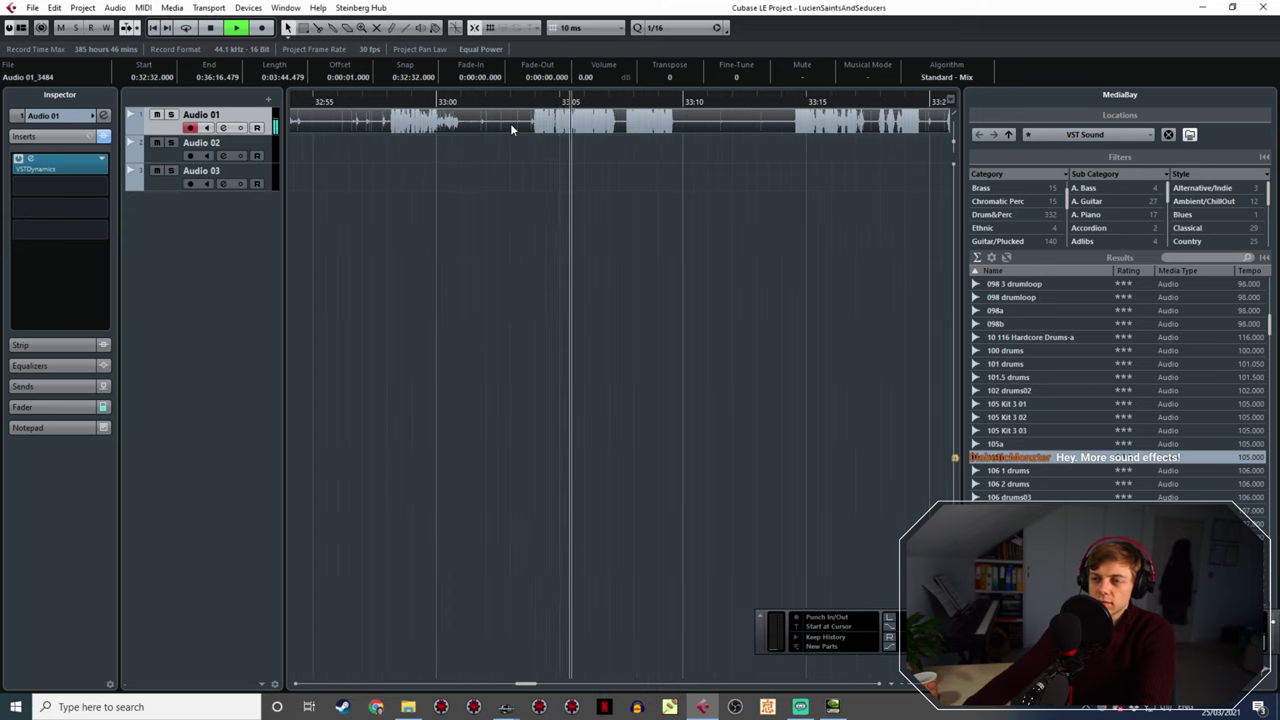
pyautogui.click(536, 101)
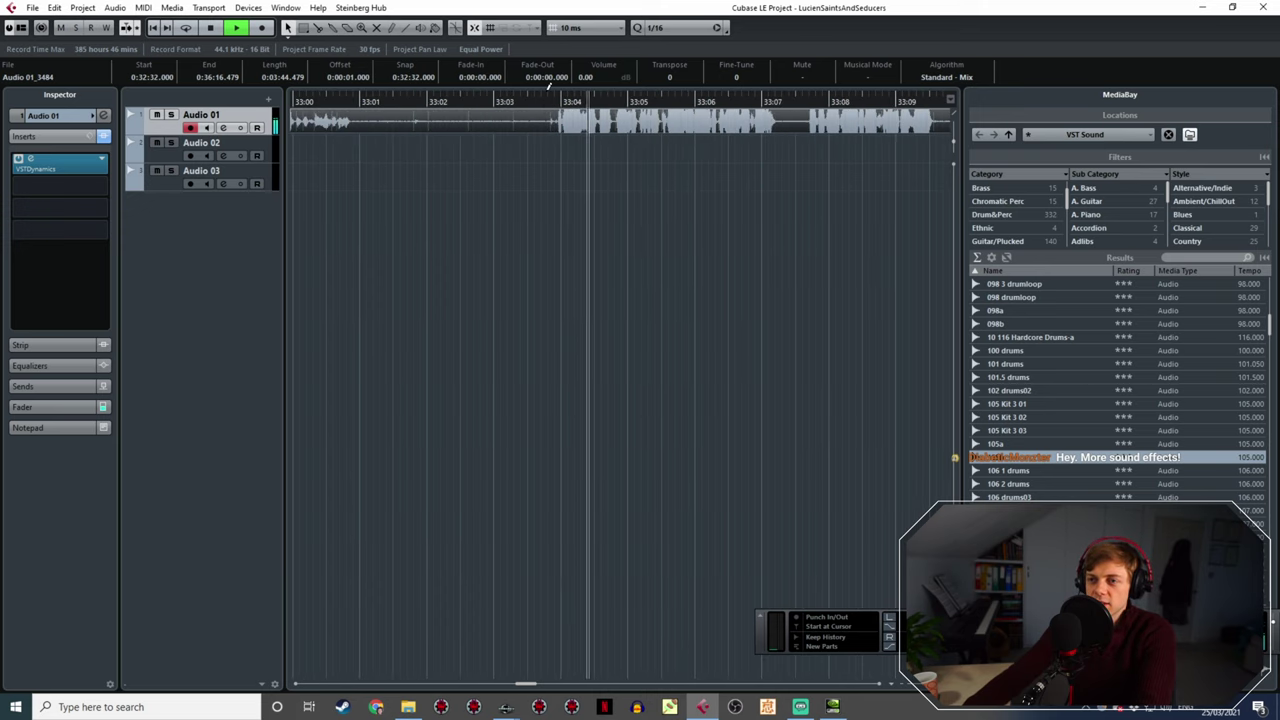
pyautogui.click(543, 102)
pyautogui.press('space')
pyautogui.click(546, 101)
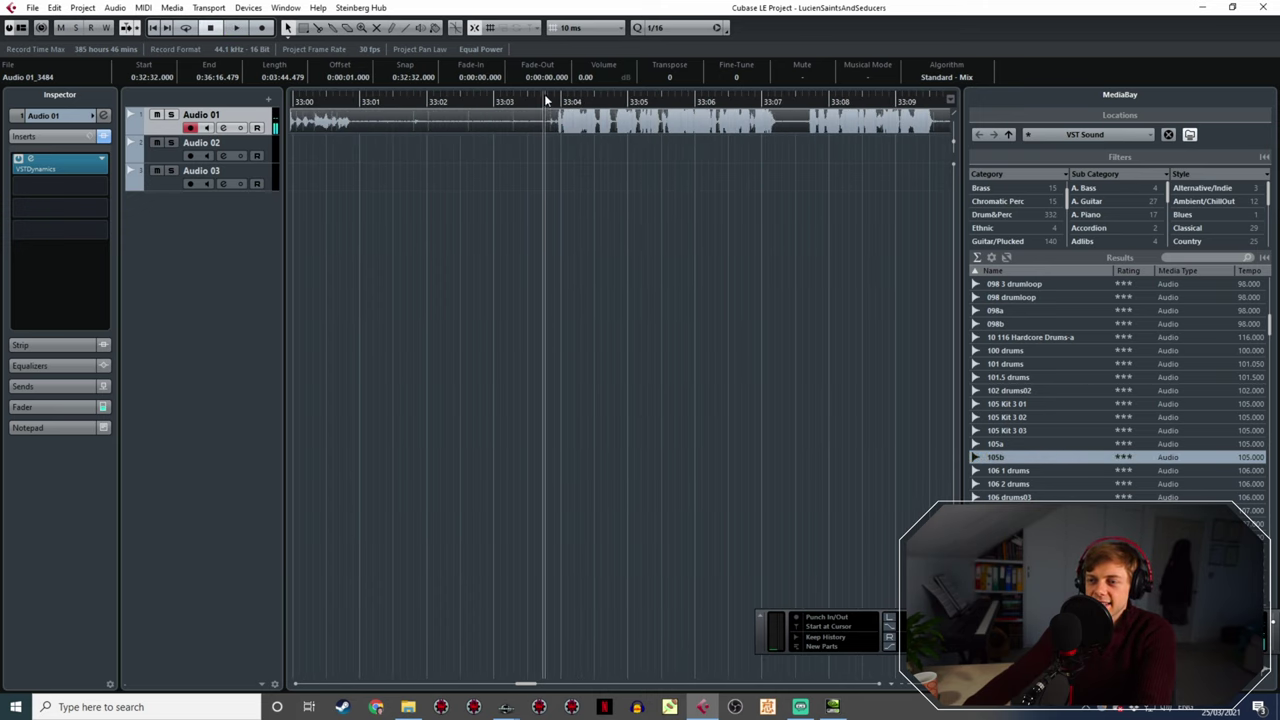
# - Set the locator range around the reading, from about 33:04 to 33:09.5, and play it back
pyautogui.moveTo(580, 104)
pyautogui.mouseDown()
pyautogui.moveTo(943, 101)
pyautogui.moveTo(786, 101)
pyautogui.mouseUp()
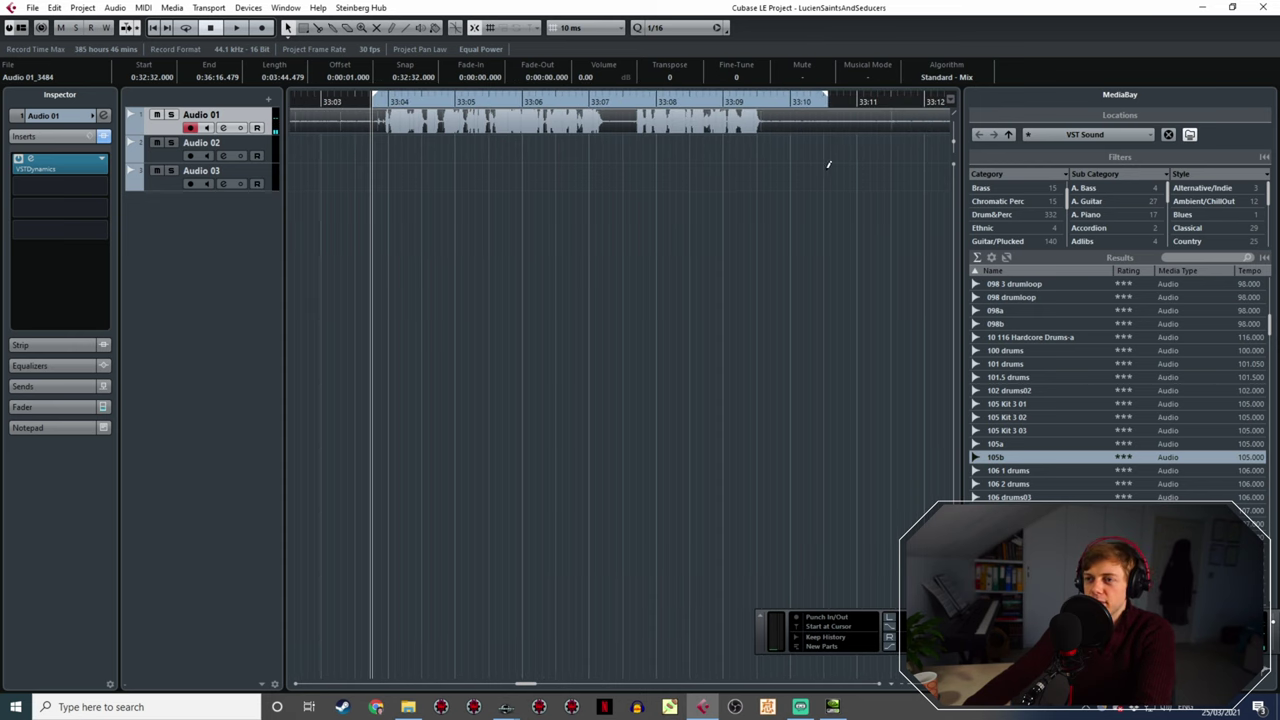
pyautogui.press('space')
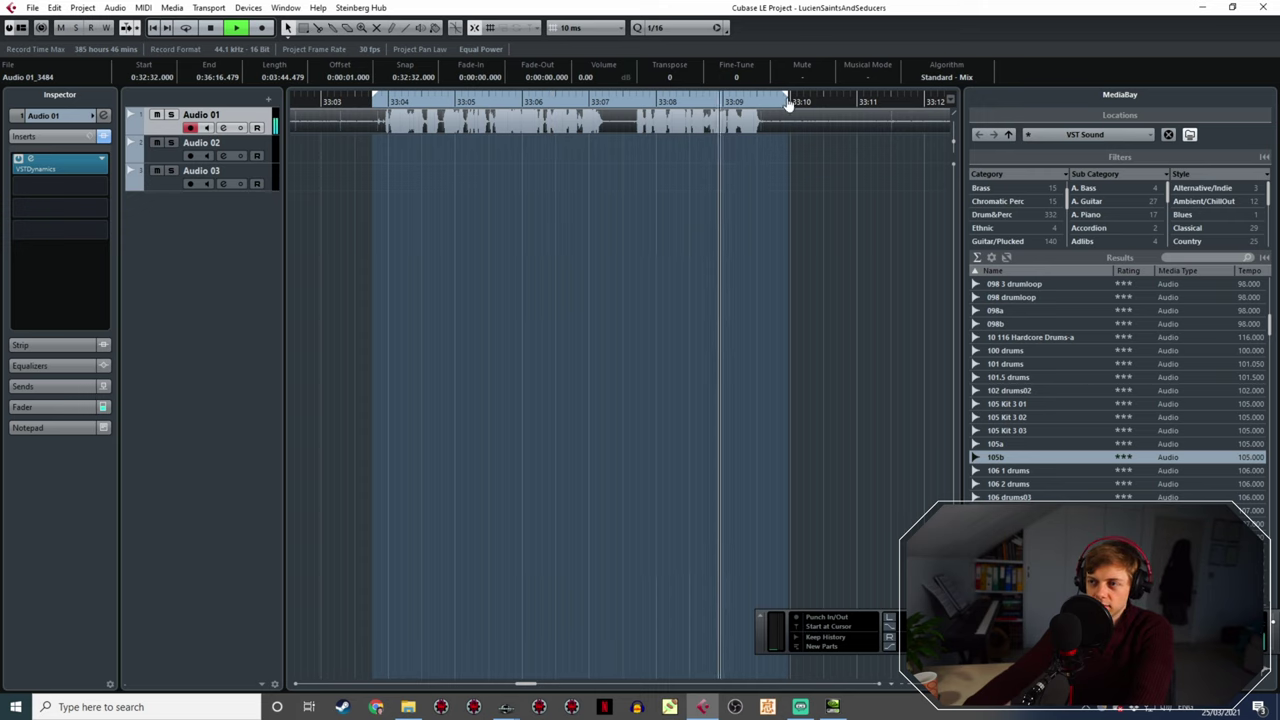
pyautogui.moveTo(783, 145); pyautogui.dragTo(768, 146)
pyautogui.press('space')
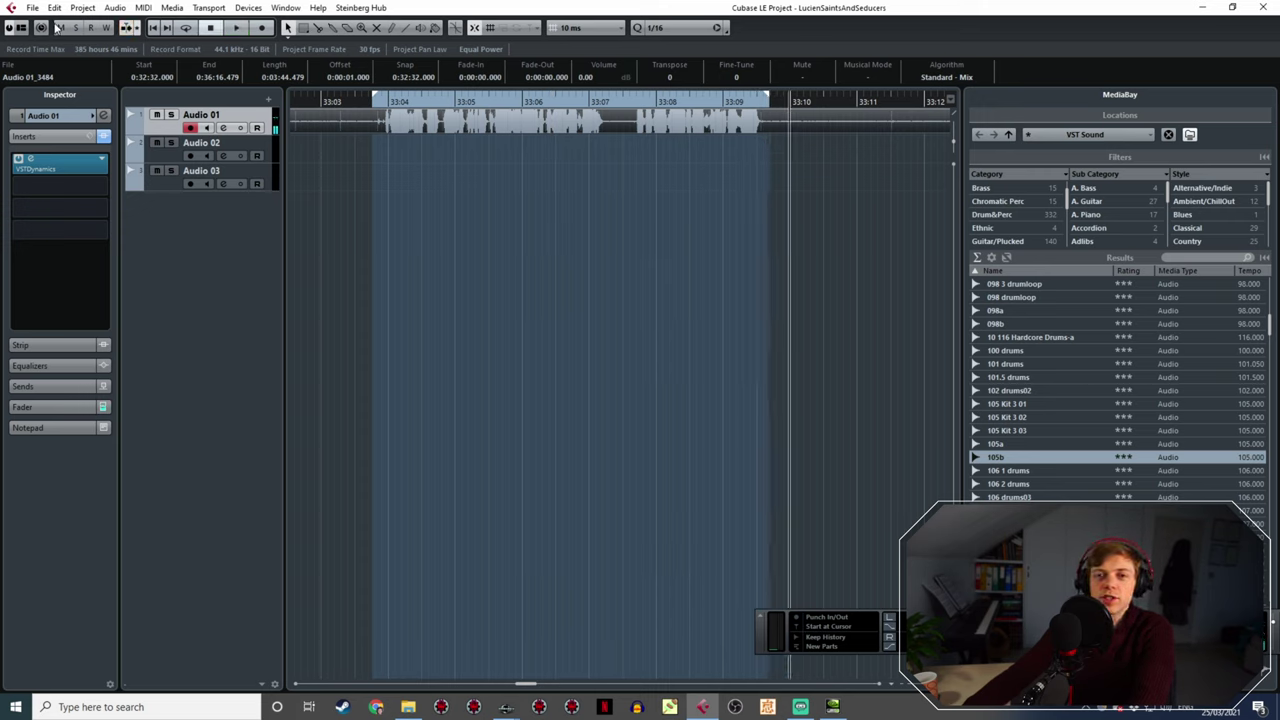
# - Export the located range as an audio mixdown named LucienSaintsAndSeducersIdle1, keeping the mono 16-bit, 44.100 kHz wave settings
pyautogui.click(33, 8)
pyautogui.moveTo(103, 209)
pyautogui.click(286, 240)
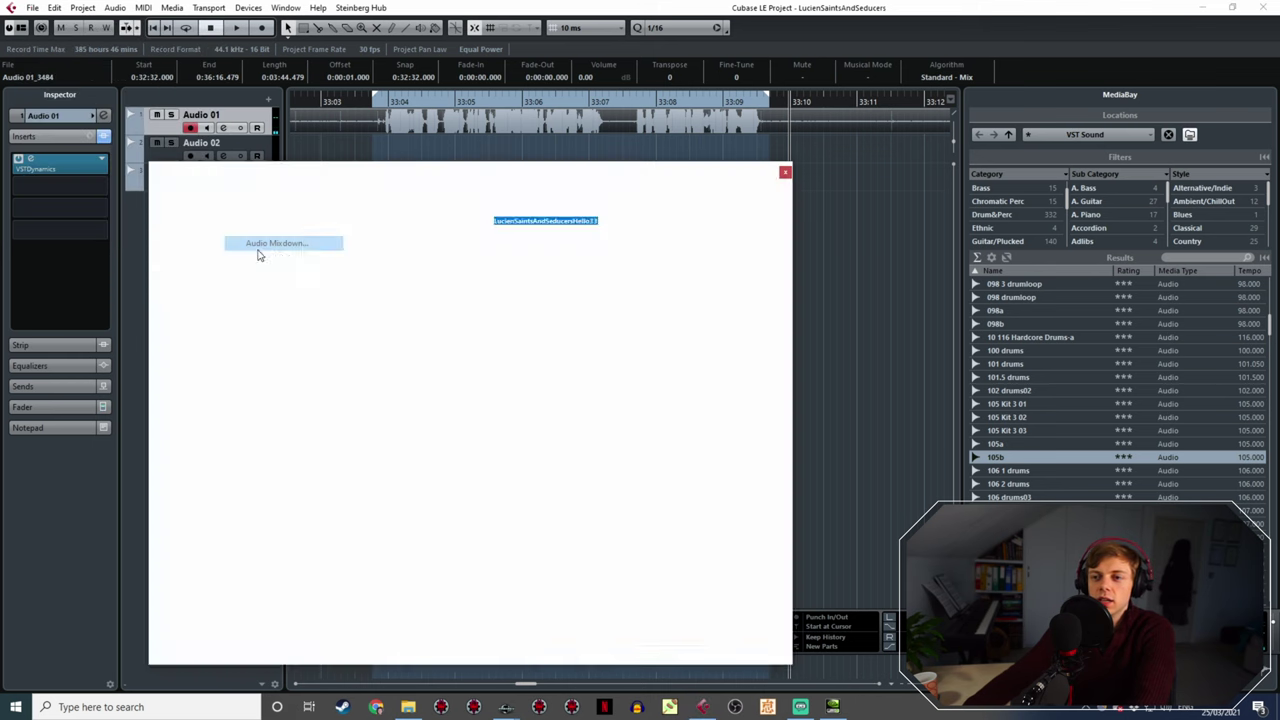
pyautogui.click(610, 226)
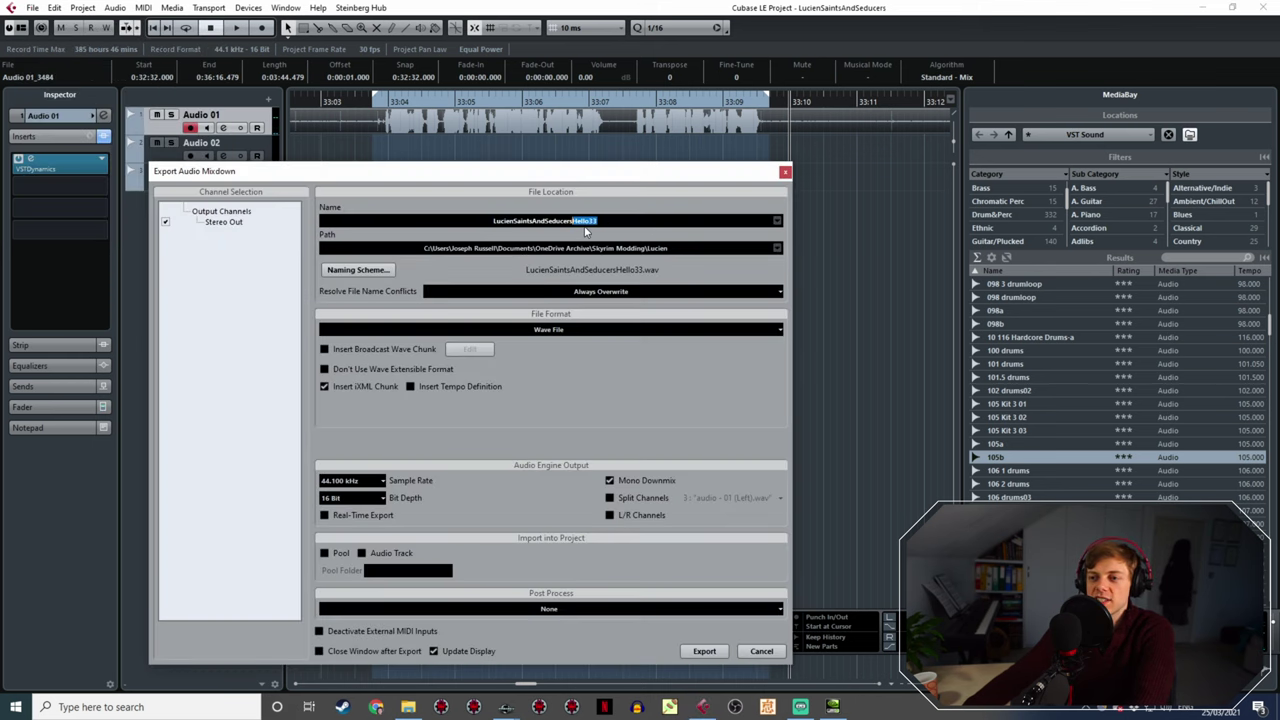
pyautogui.press('BackSpace')
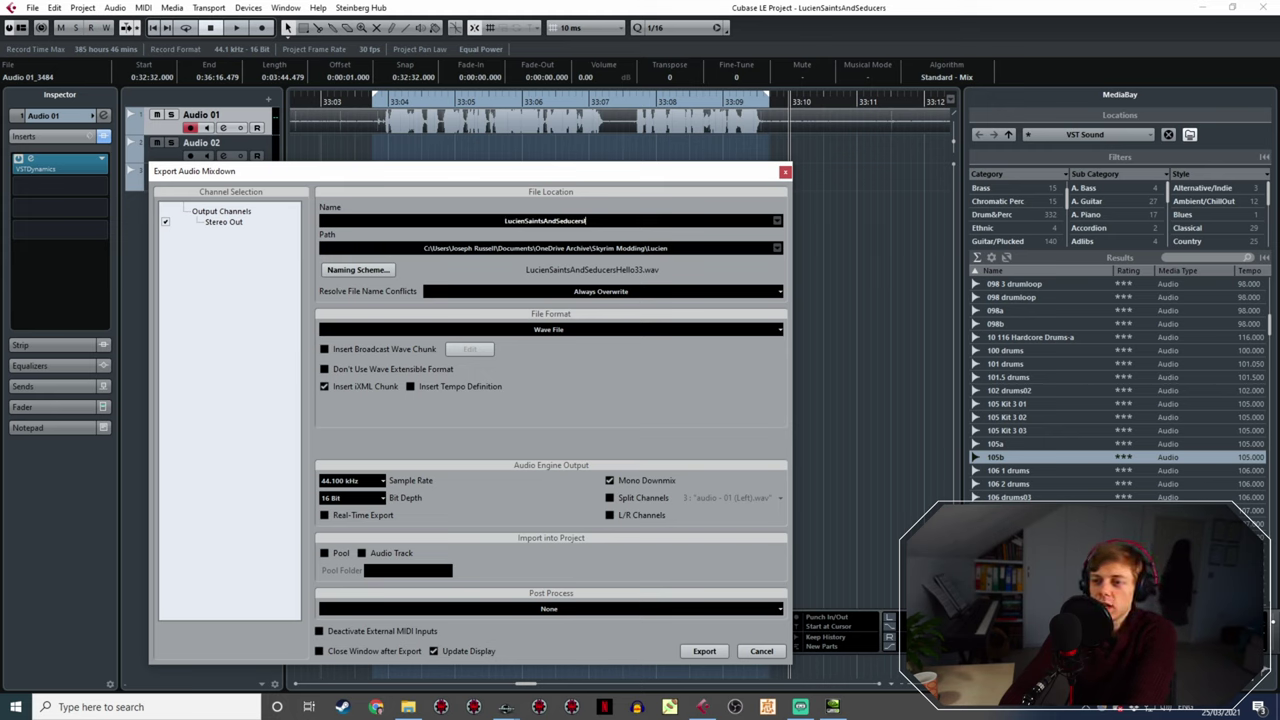
pyautogui.write('Idle1')
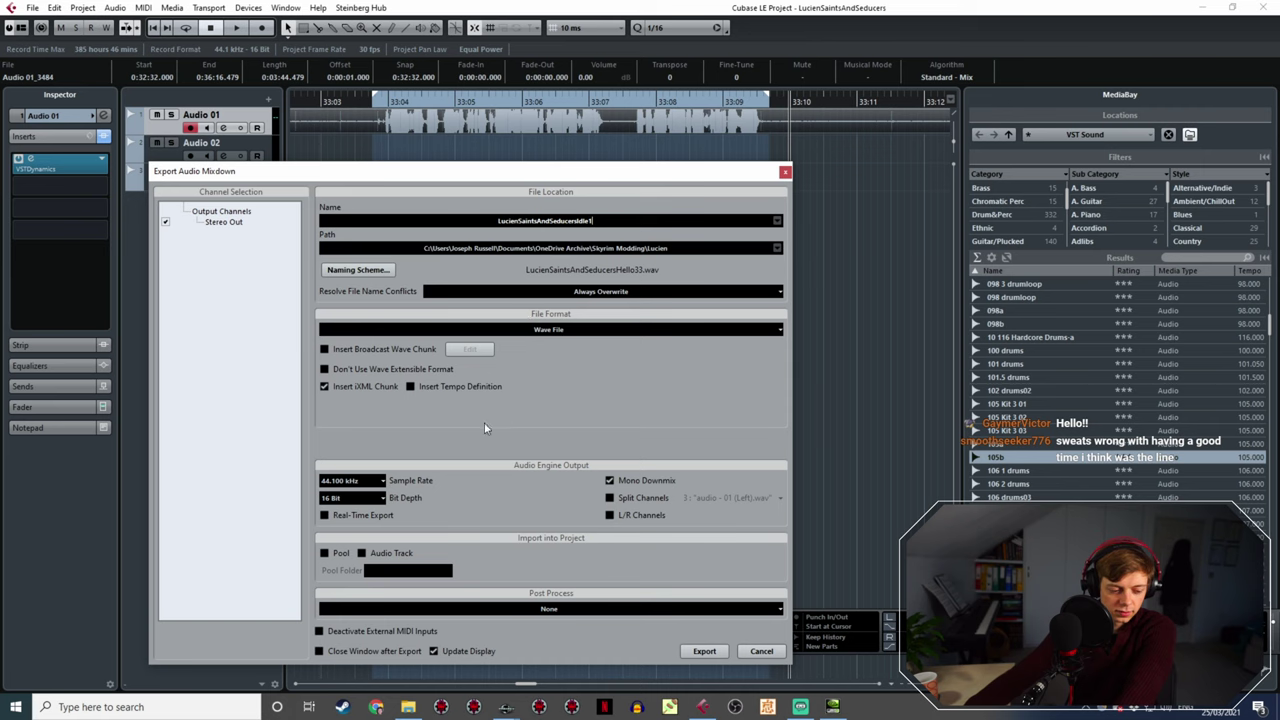
pyautogui.click(705, 651)
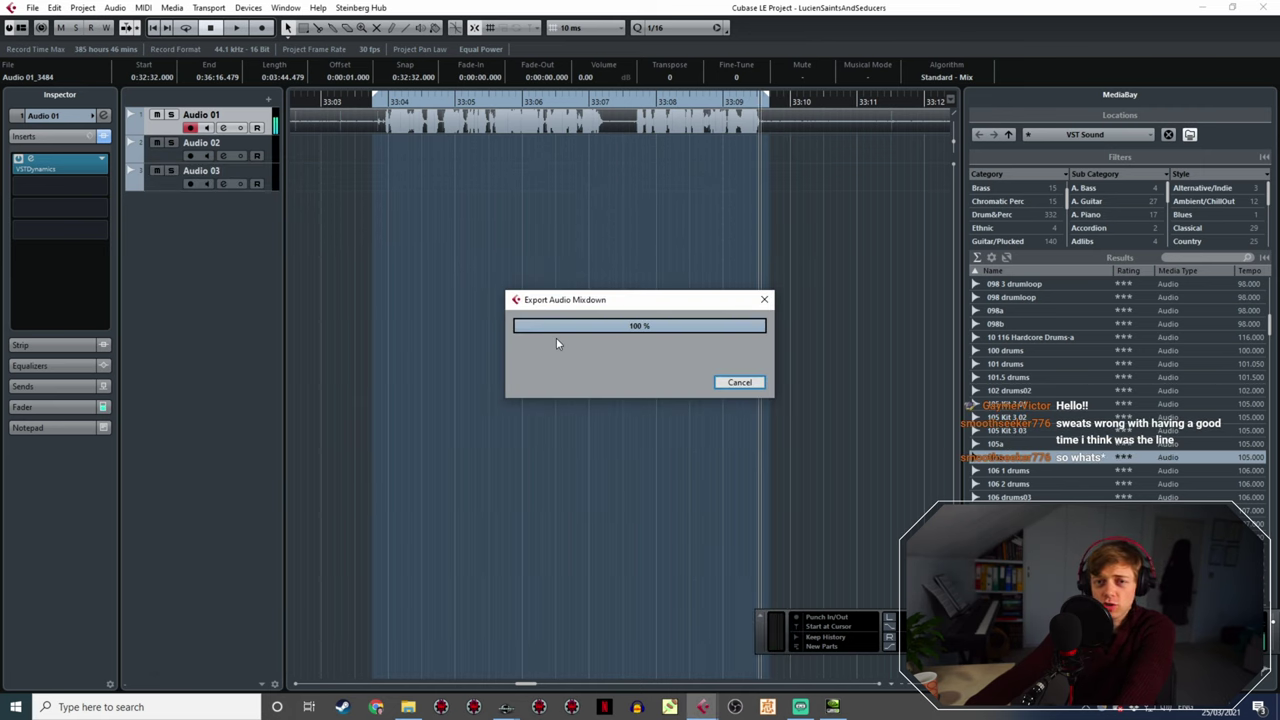
# - Play on through the Audio 01 take after the exported range, stop playback, and find the reading starting near 33:48
pyautogui.press('space')
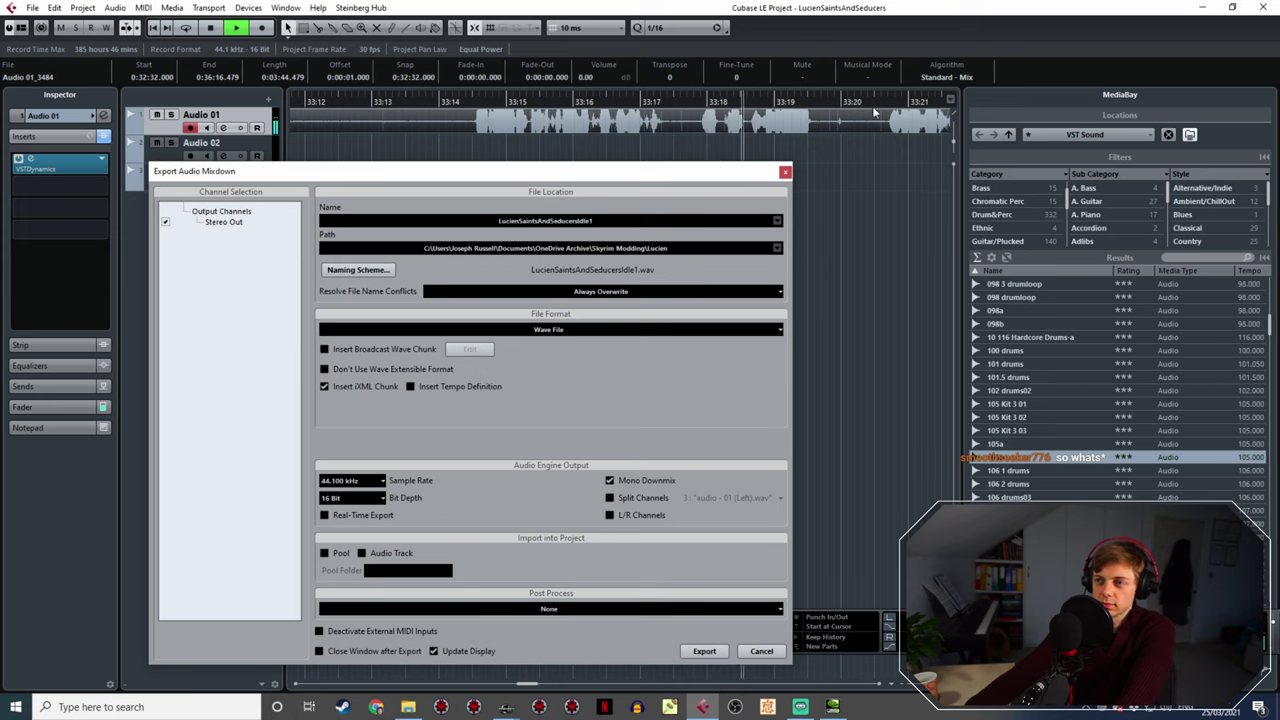
pyautogui.press('h')
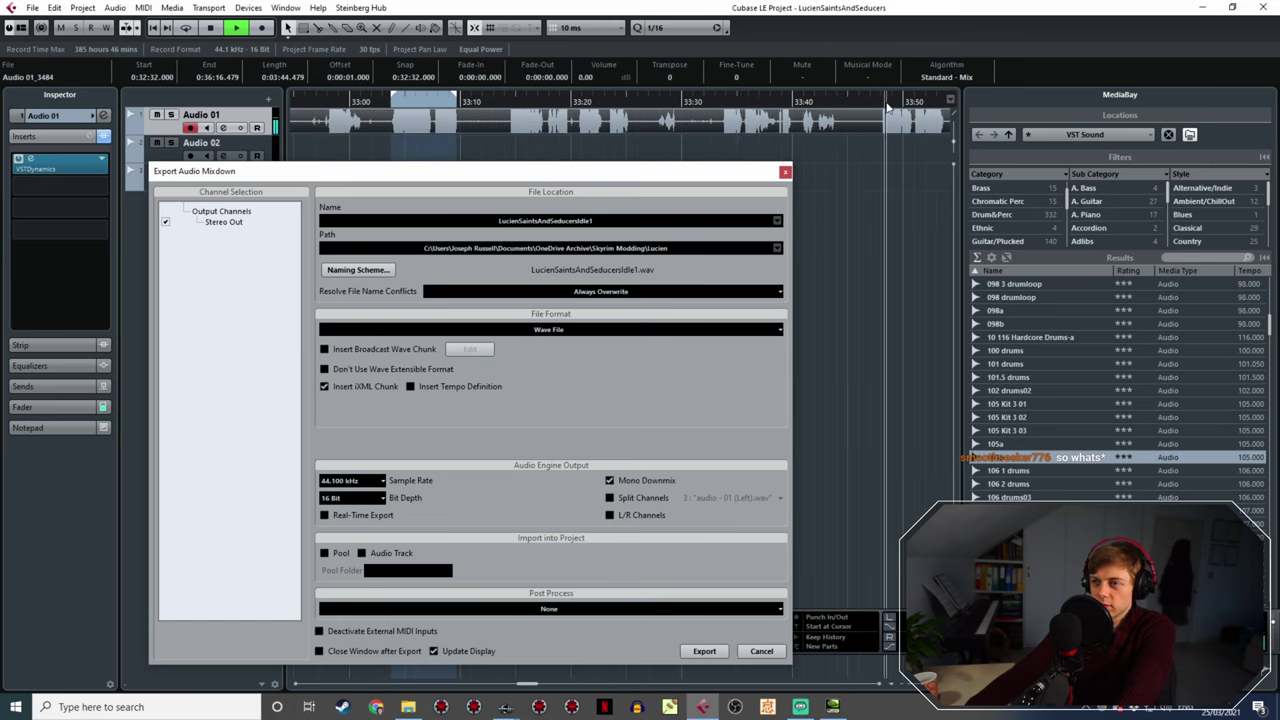
pyautogui.press('h')
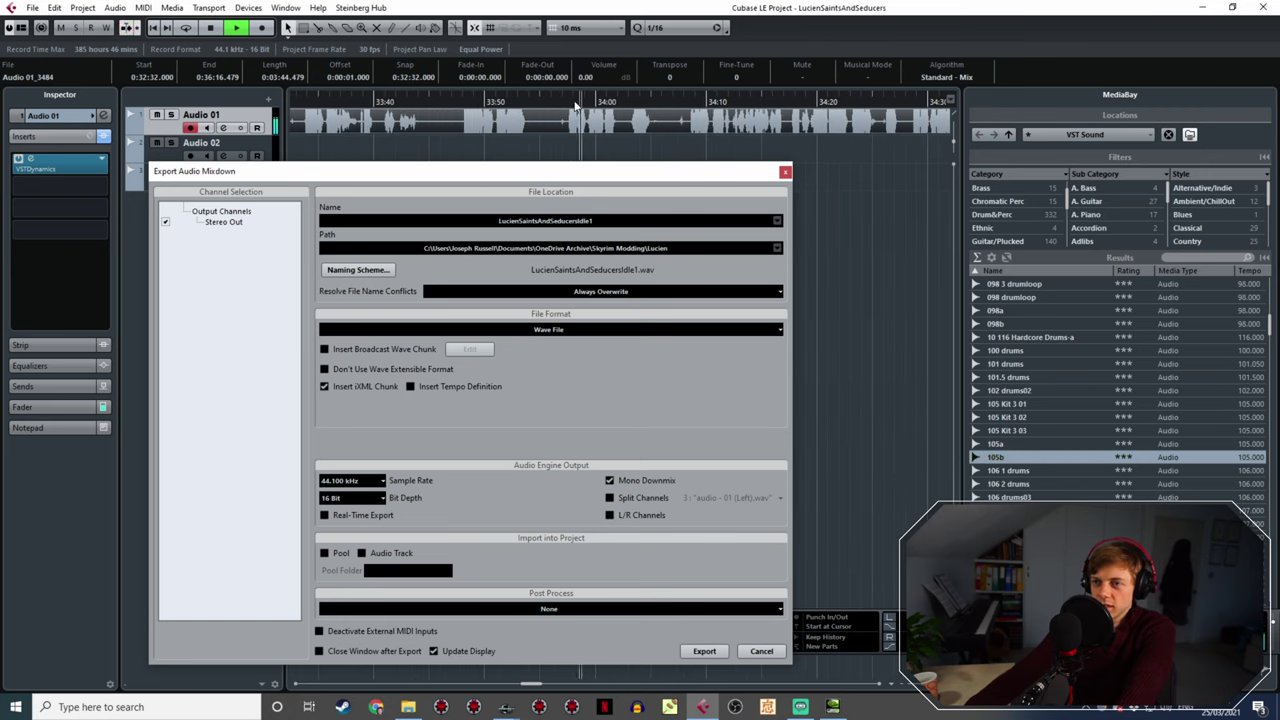
pyautogui.press('space')
pyautogui.press('g')
pyautogui.press('g')
pyautogui.press('g')
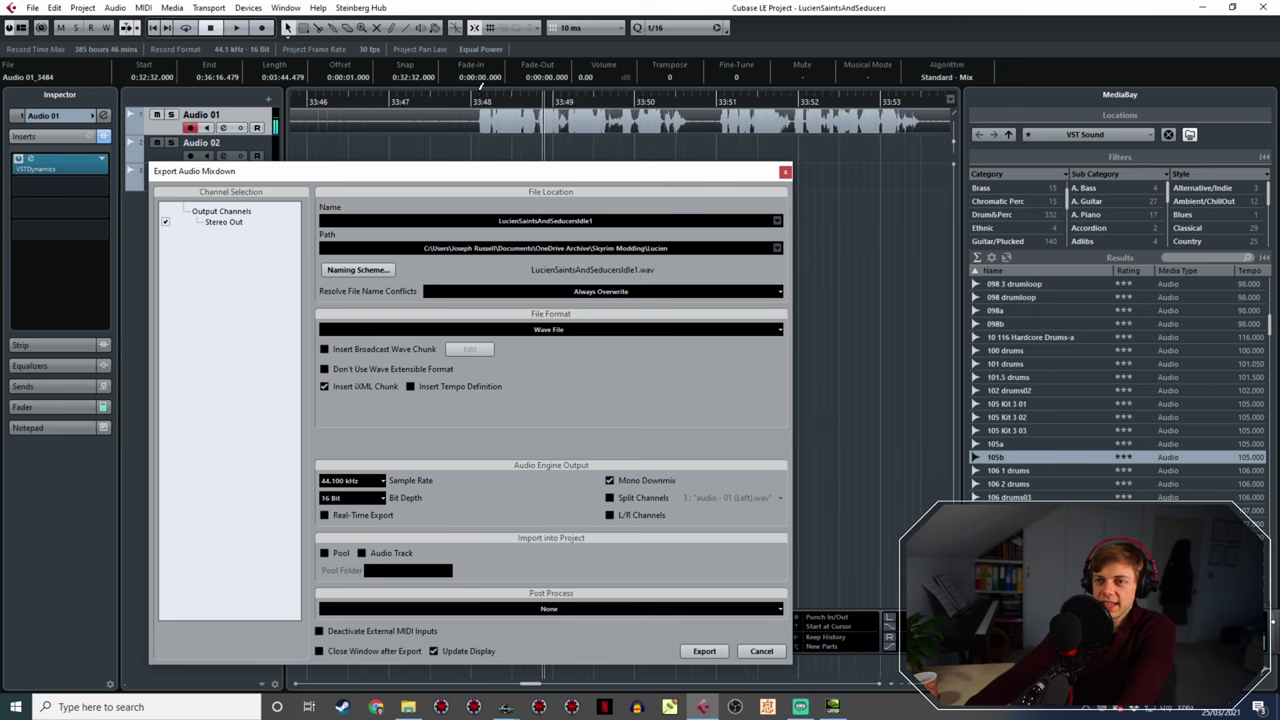
# - Set the locator range around the reading, from about 33:48 to 33:53.5, and play it back
pyautogui.moveTo(476, 91); pyautogui.dragTo(850, 186)
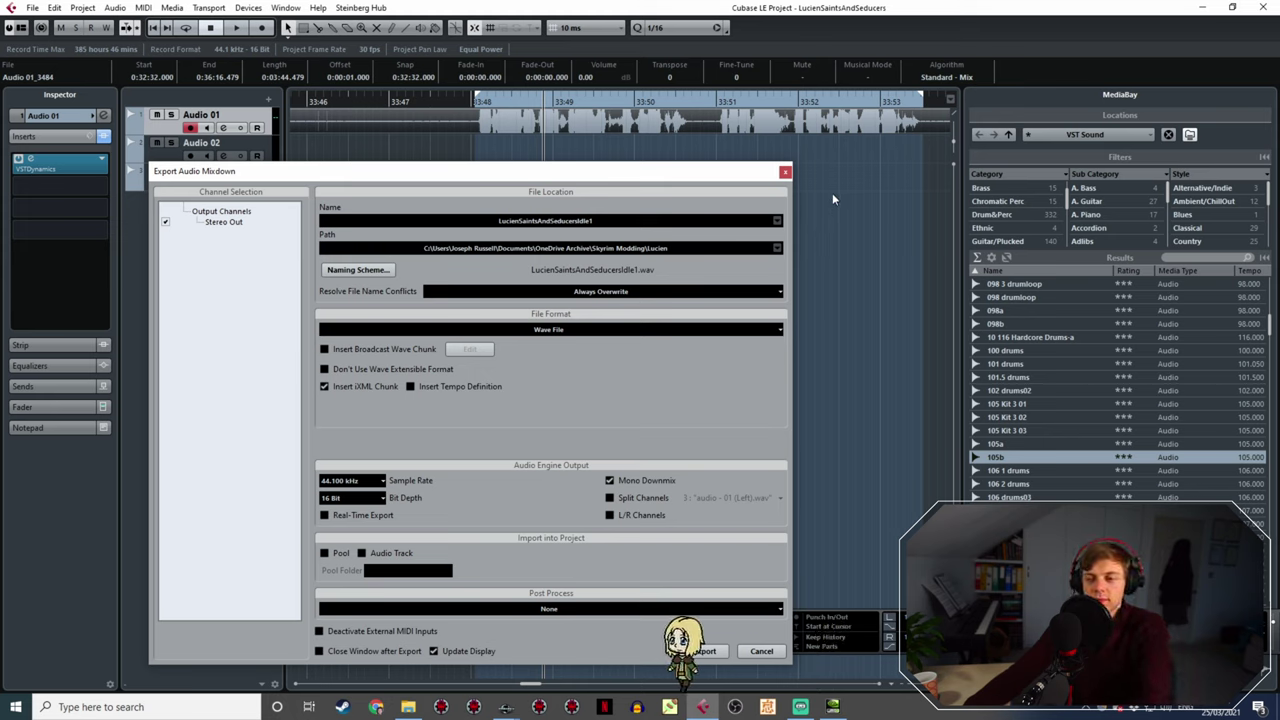
pyautogui.press('space')
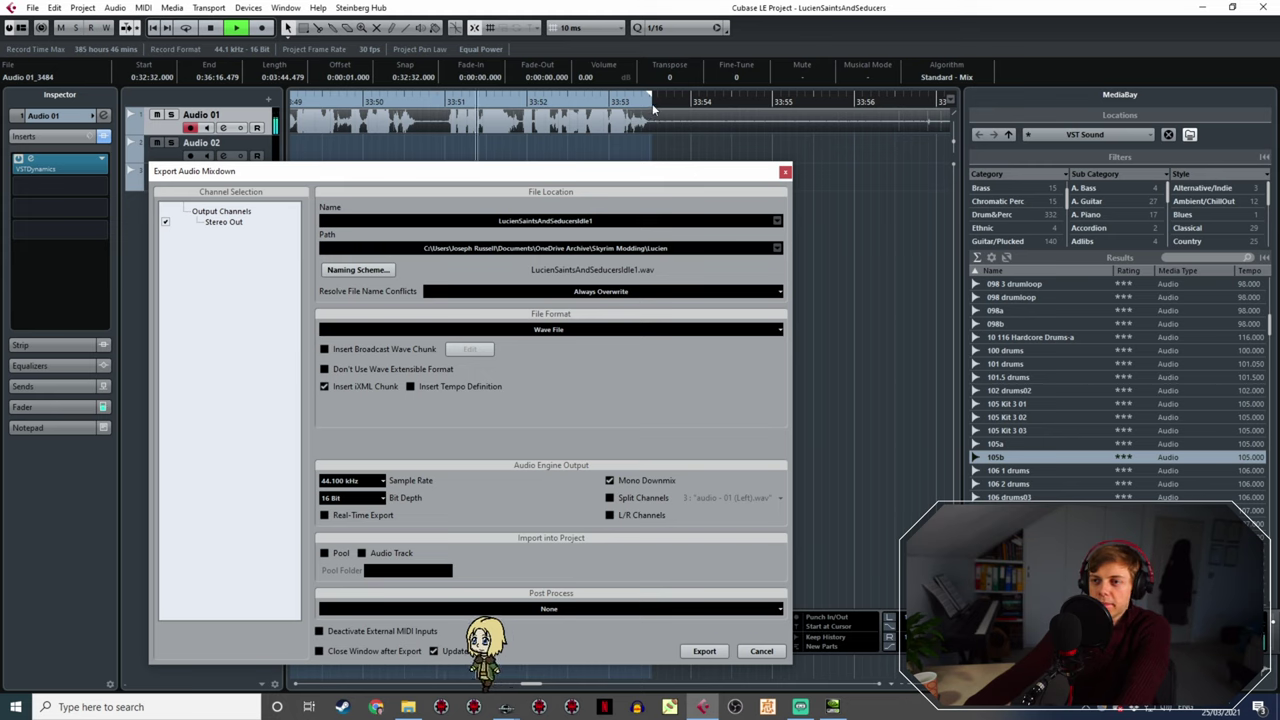
pyautogui.moveTo(650, 100); pyautogui.dragTo(657, 124)
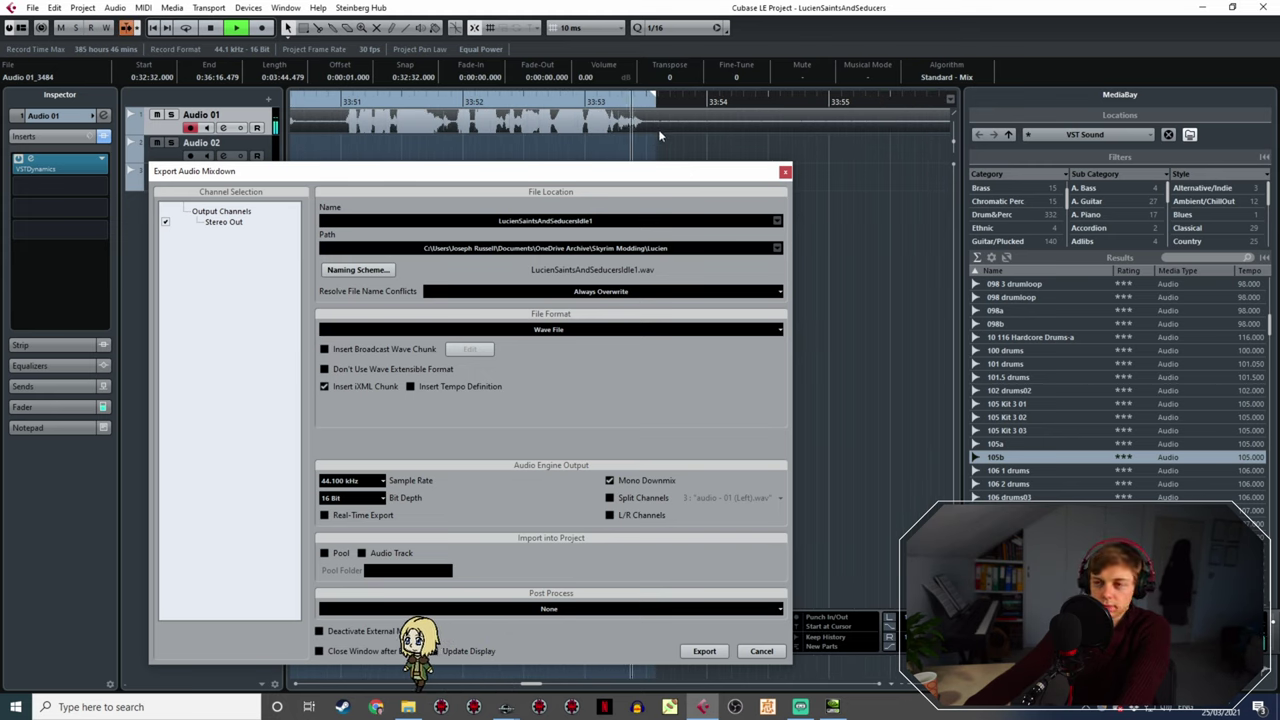
# - Stop playback and export the located range as an audio mixdown named LucienSaintsAndSeducersIdle2
pyautogui.press('space')
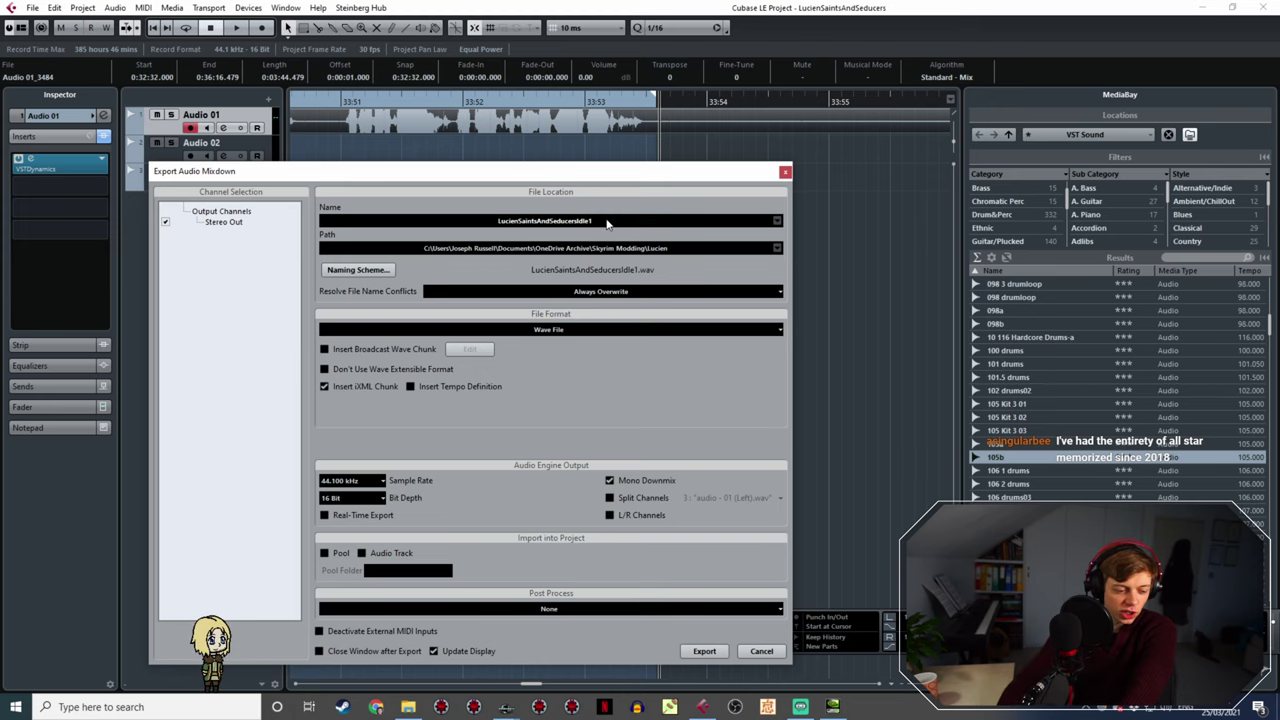
pyautogui.write('2')
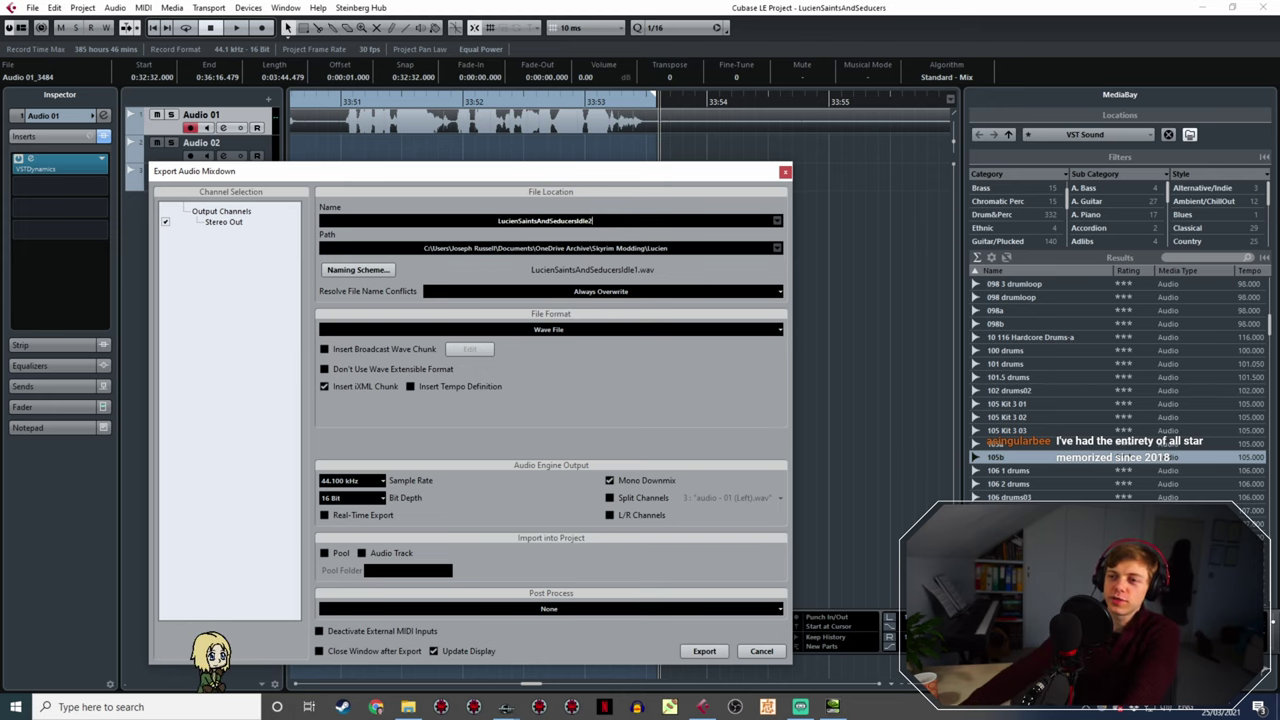
pyautogui.click(704, 651)
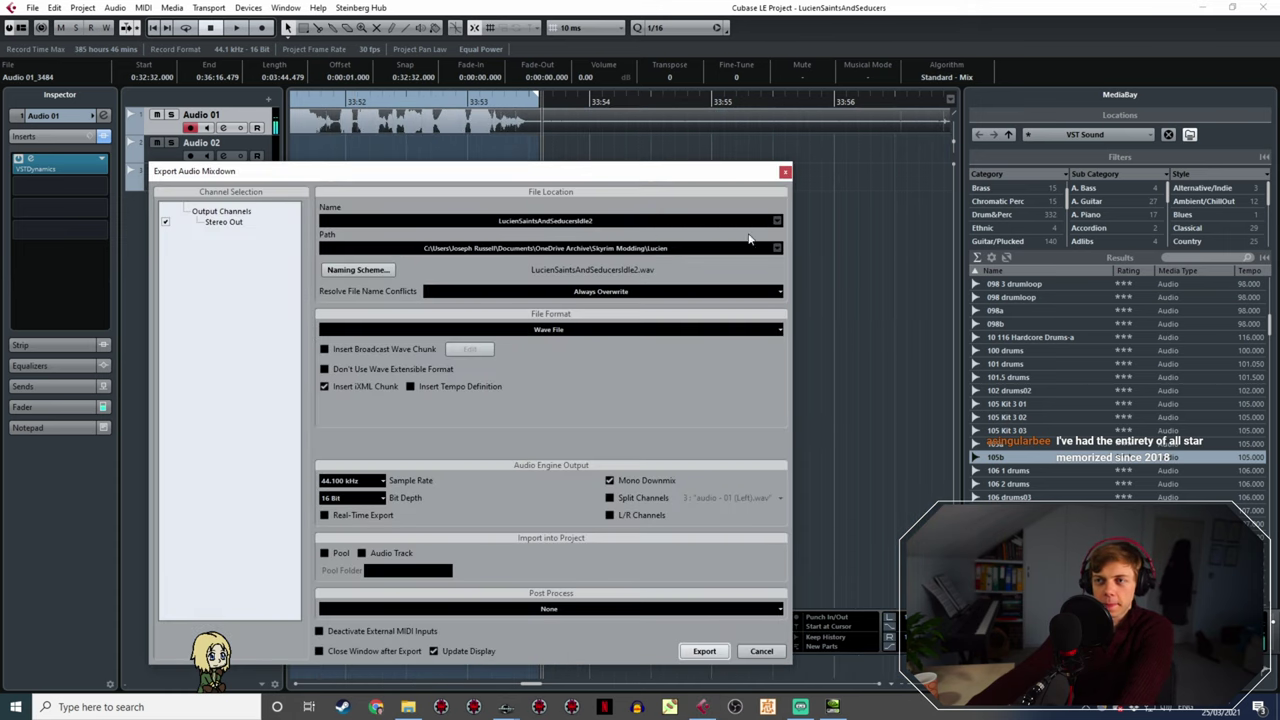
# - Find the reading after 34:28, set the locator range around it from about 34:28.7 to 34:37.5, and play it back
pyautogui.press('space')
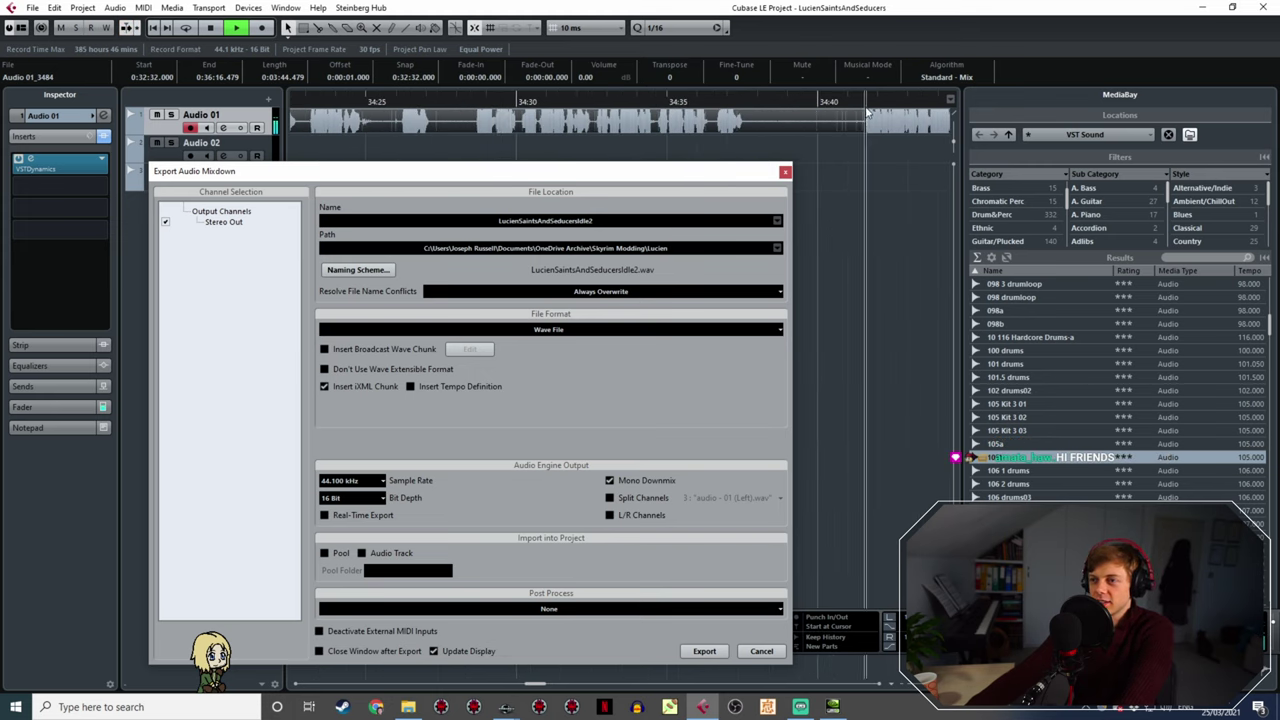
pyautogui.click(476, 104)
pyautogui.moveTo(476, 90); pyautogui.dragTo(745, 125)
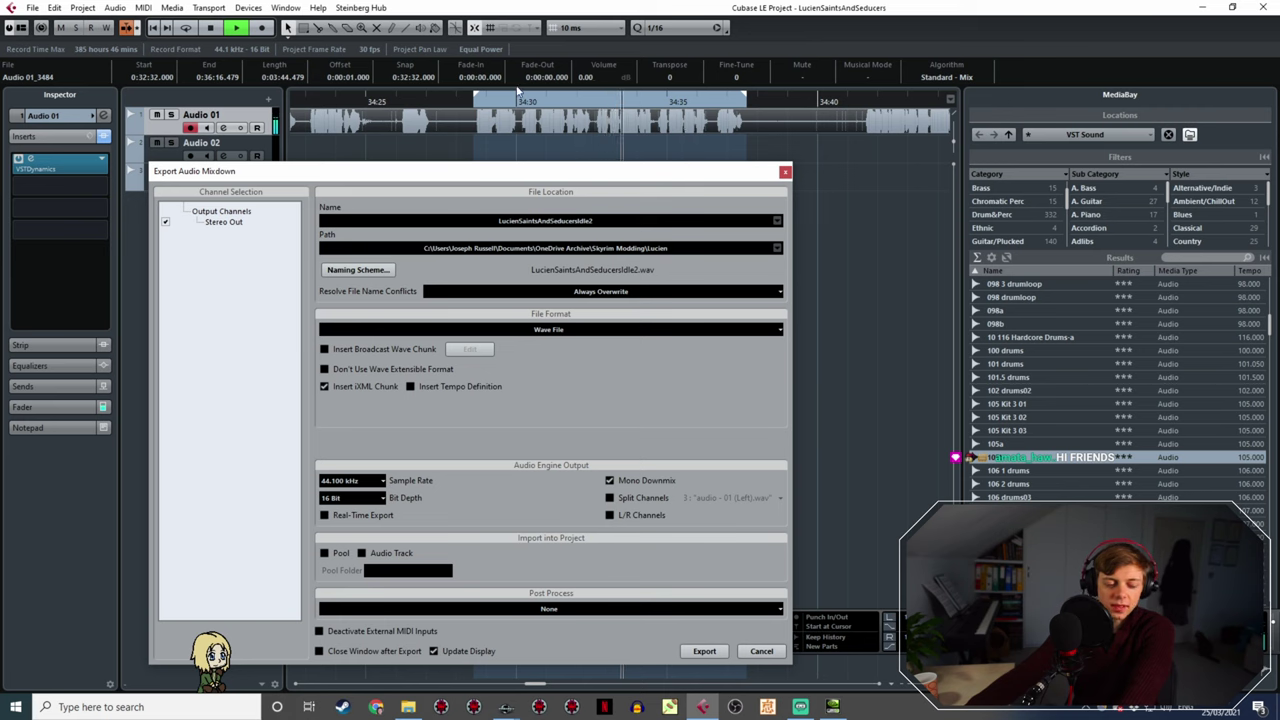
pyautogui.press('space')
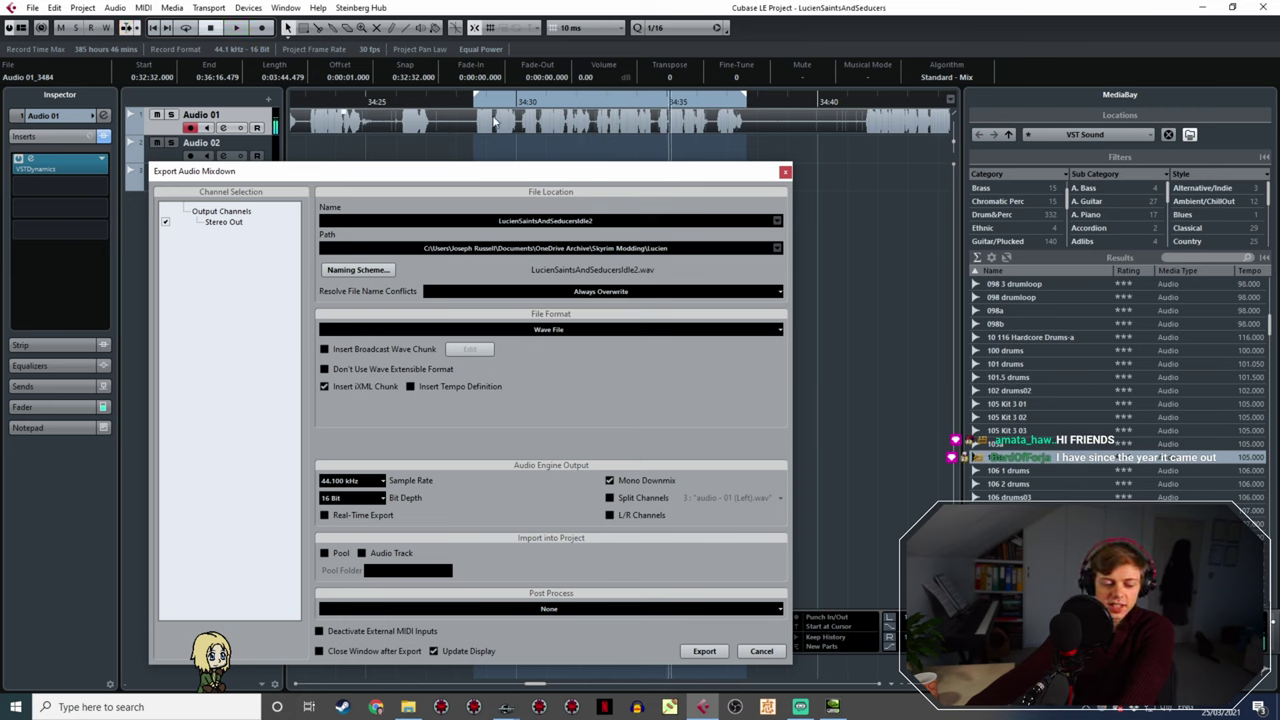
pyautogui.keyDown('ctrl'); pyautogui.scroll(3, 490, 122); pyautogui.keyUp('ctrl')
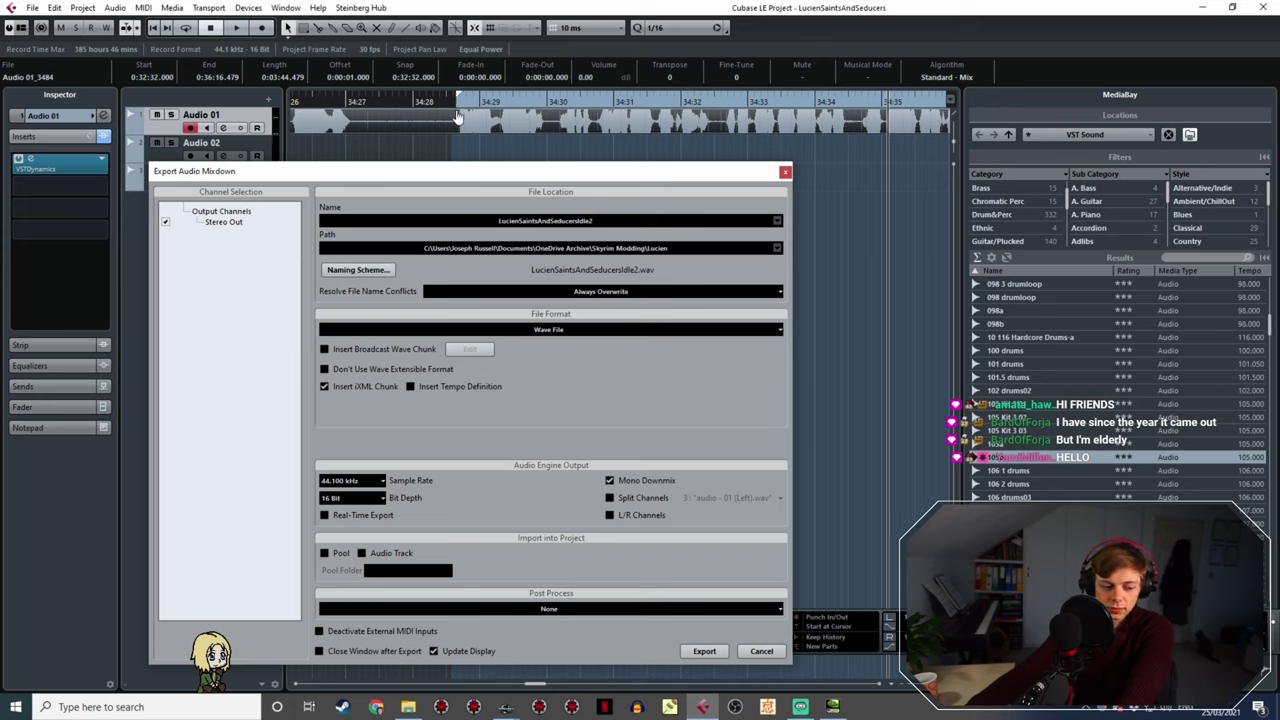
pyautogui.click(456, 110)
pyautogui.press('space')
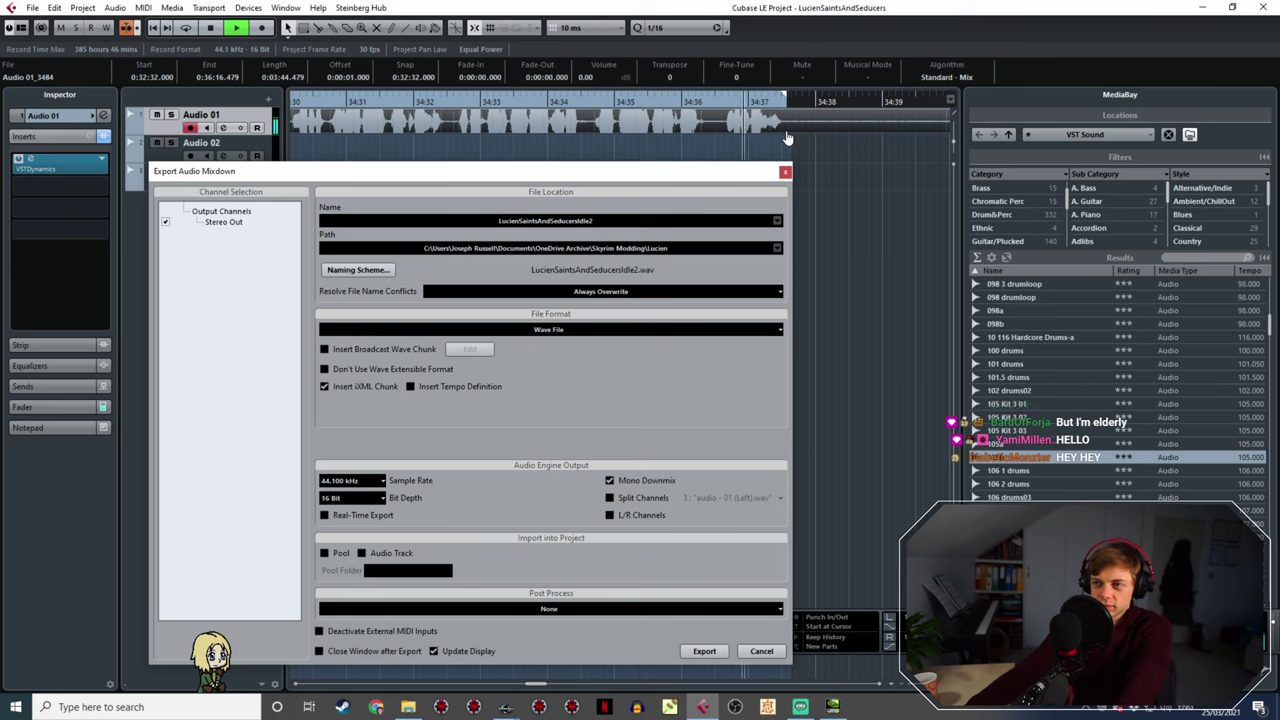
# - Export the located range as an audio mixdown named LucienSaintsAndSeducersIdle3
pyautogui.click(621, 224)
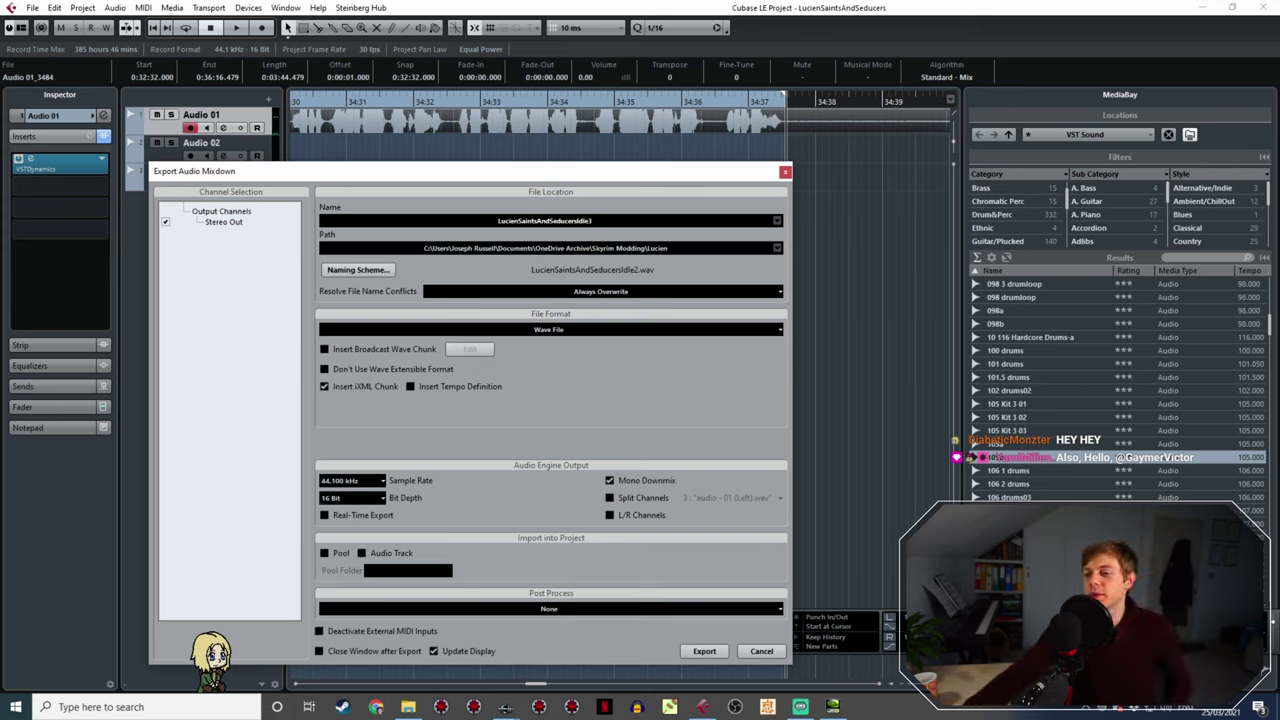
pyautogui.click(702, 654)
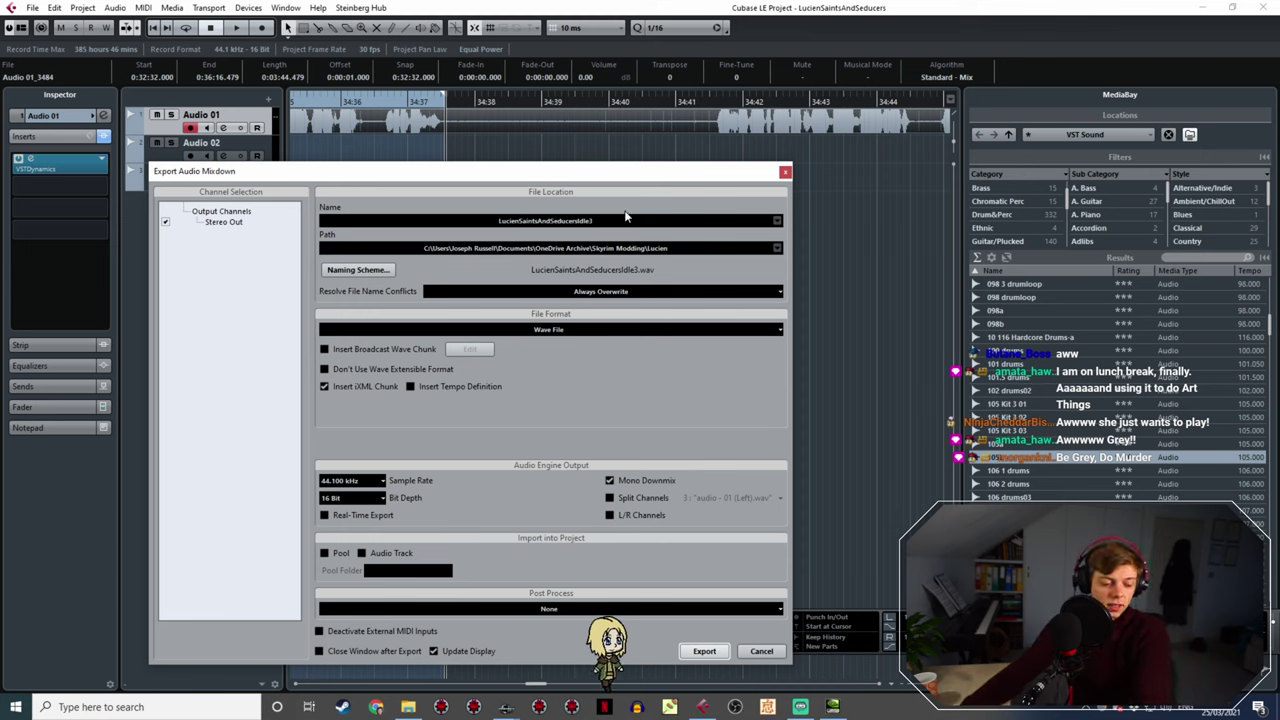
# - Play the next reading and set the locator range around it, from about 34:41.6 to 34:46.5
pyautogui.press('space')
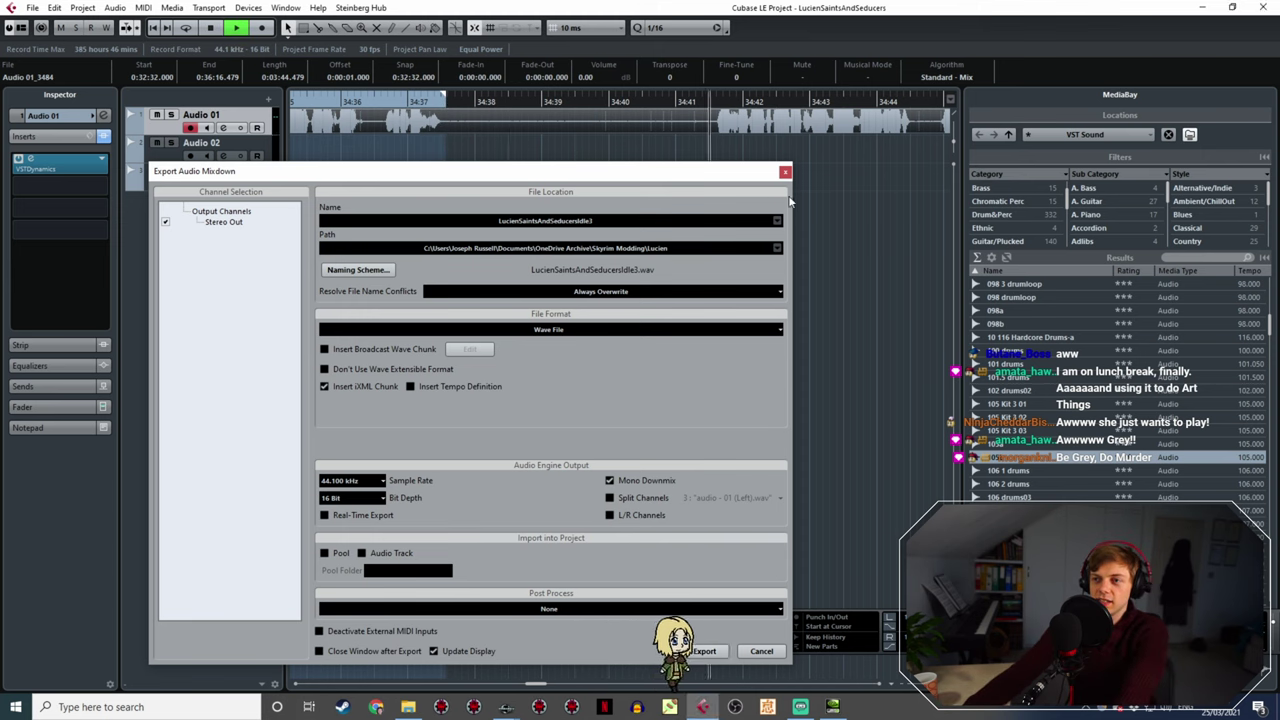
pyautogui.keyDown('ctrl'); pyautogui.scroll(-2, 541, 150); pyautogui.keyUp('ctrl')
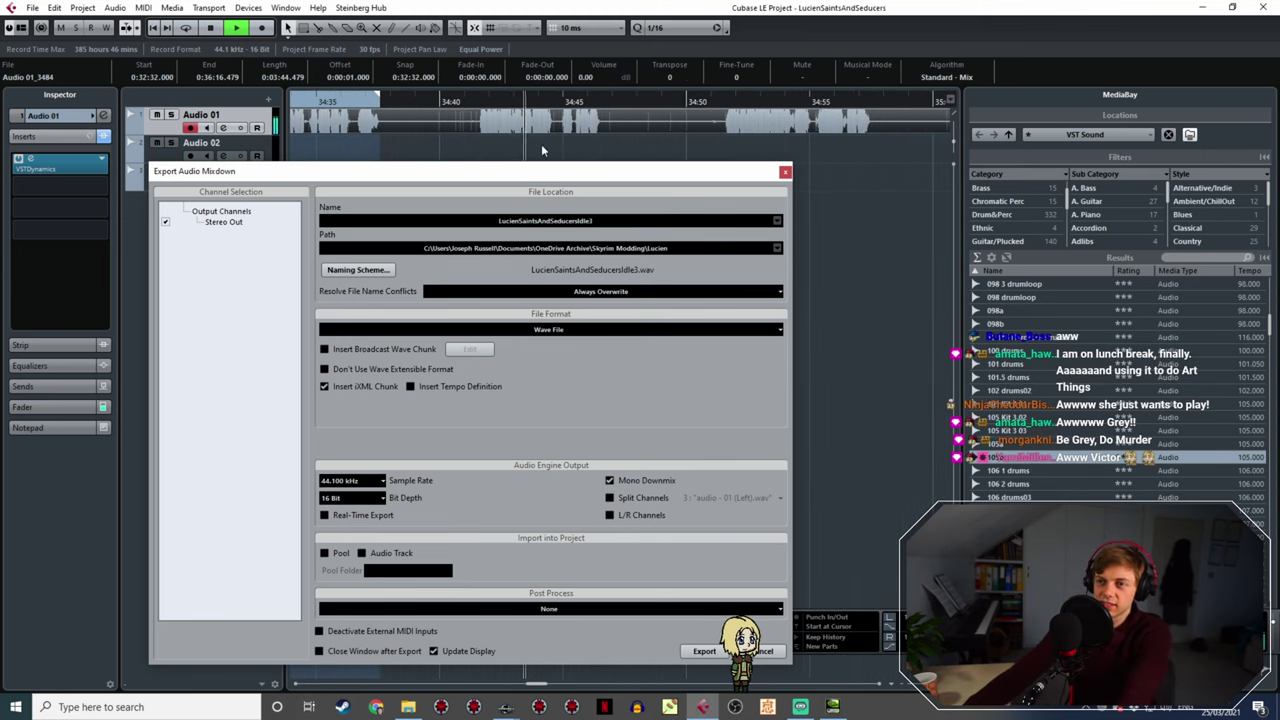
pyautogui.click(476, 101)
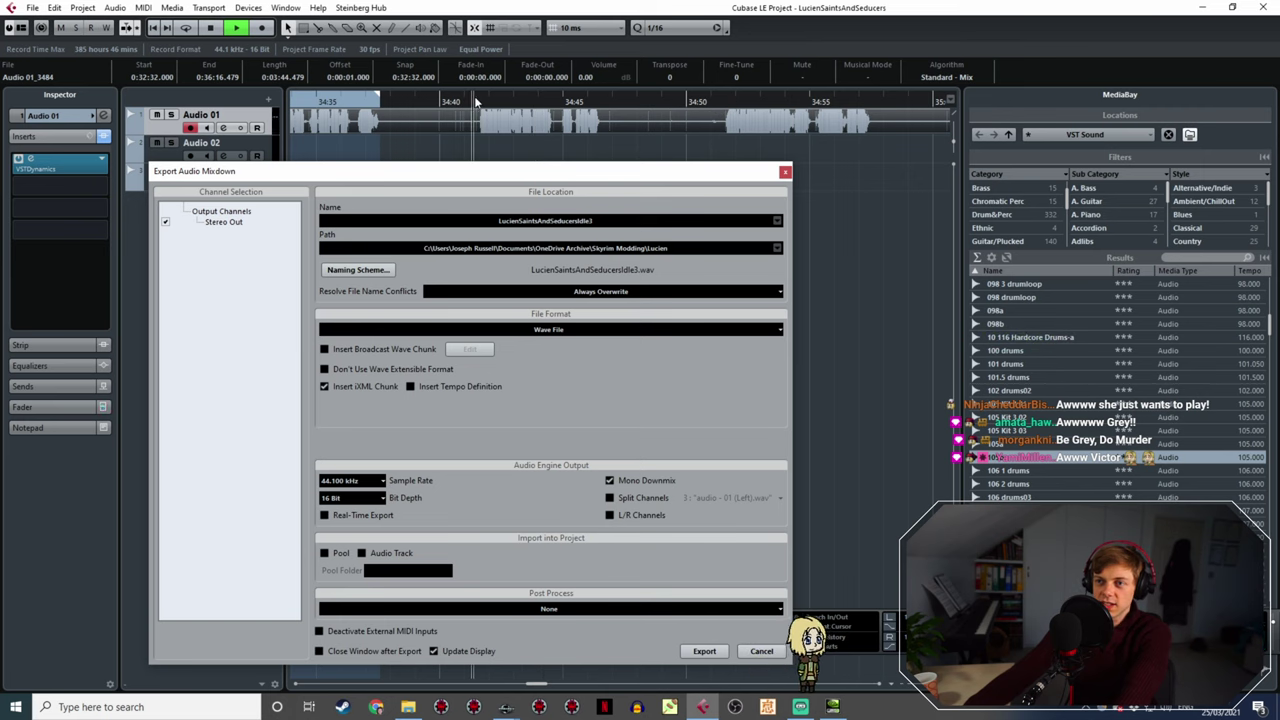
pyautogui.keyDown('ctrl'); pyautogui.scroll(2, 476, 101); pyautogui.keyUp('ctrl')
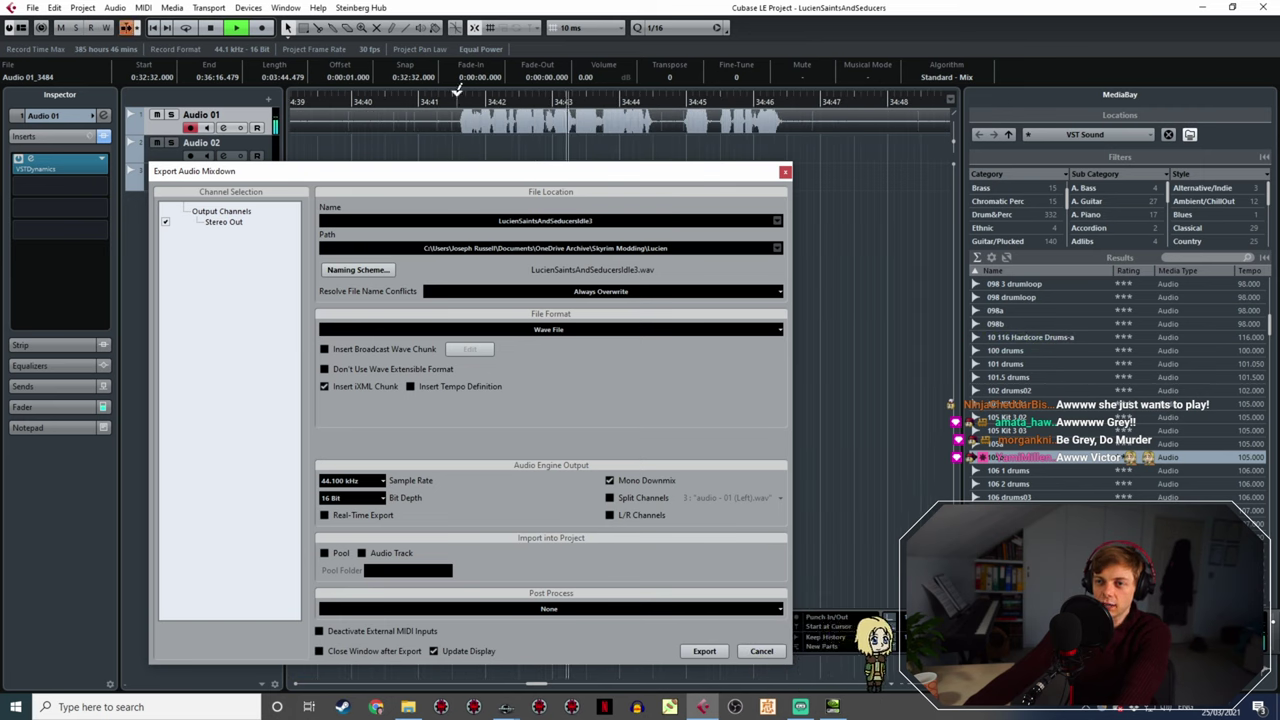
pyautogui.moveTo(457, 90); pyautogui.dragTo(787, 160)
pyautogui.press('space')
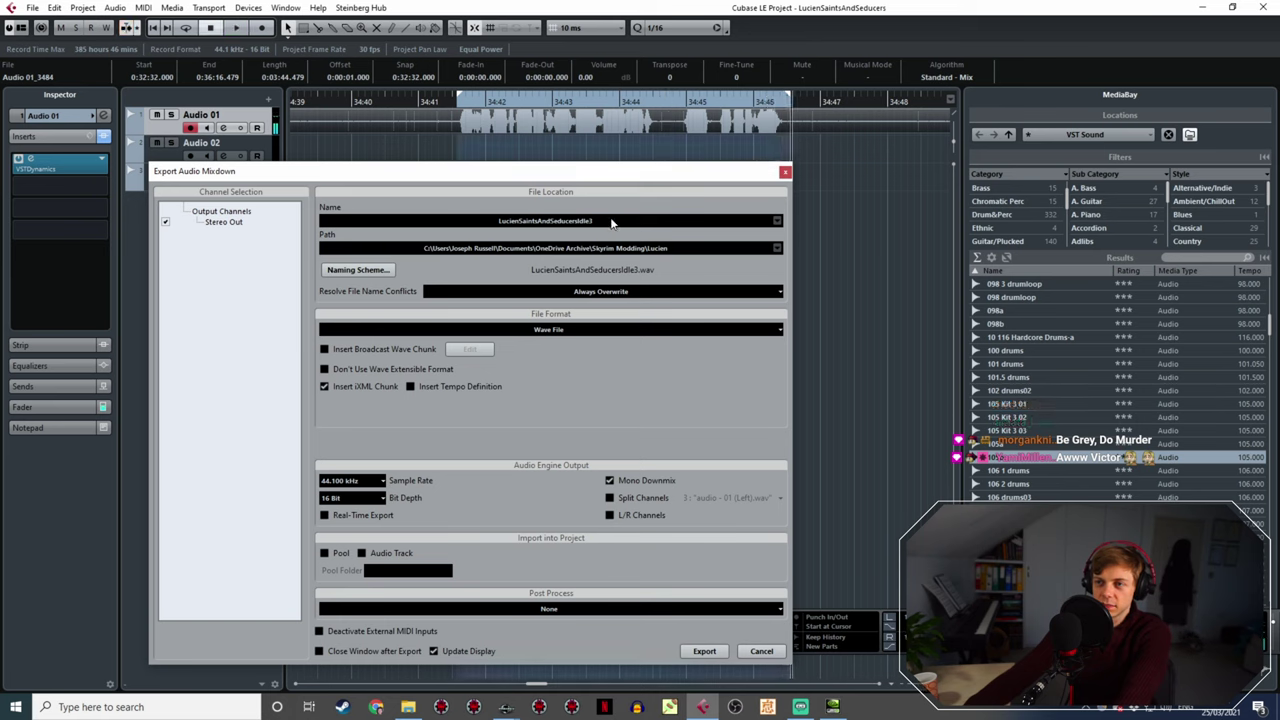
# - Export the located range as an audio mixdown named LucienSaintsAndSeducersIdle4
pyautogui.click(612, 222)
pyautogui.write('4')
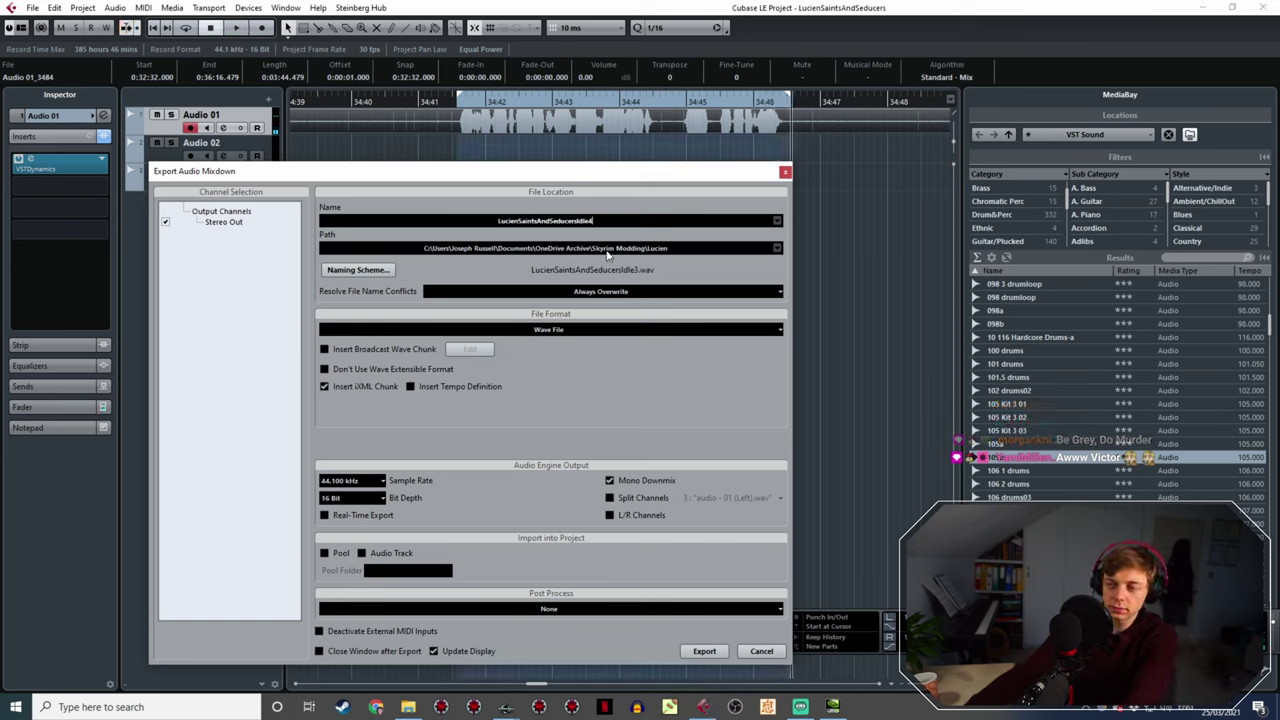
pyautogui.click(704, 651)
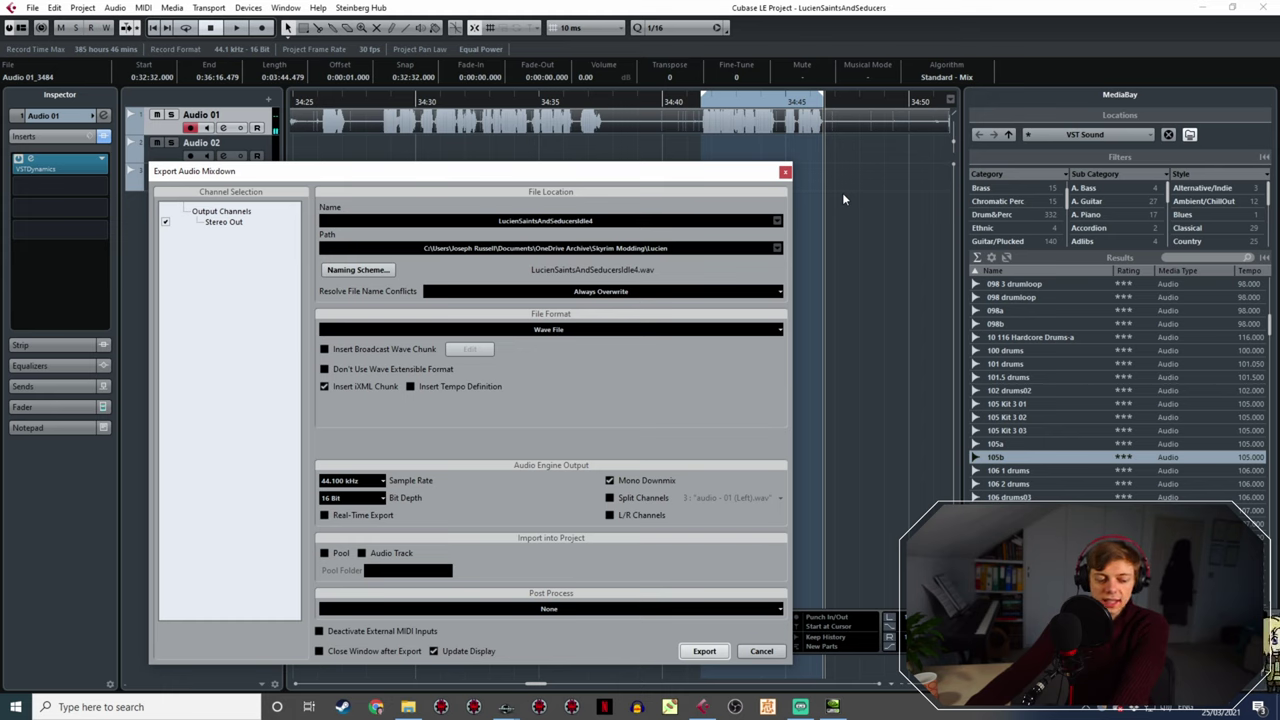
# - Audition the take on Audio 01 from about 34:51 and from about 35:01
pyautogui.moveTo(590, 110); pyautogui.dragTo(583, 98)
pyautogui.click(583, 98)
pyautogui.press('space')
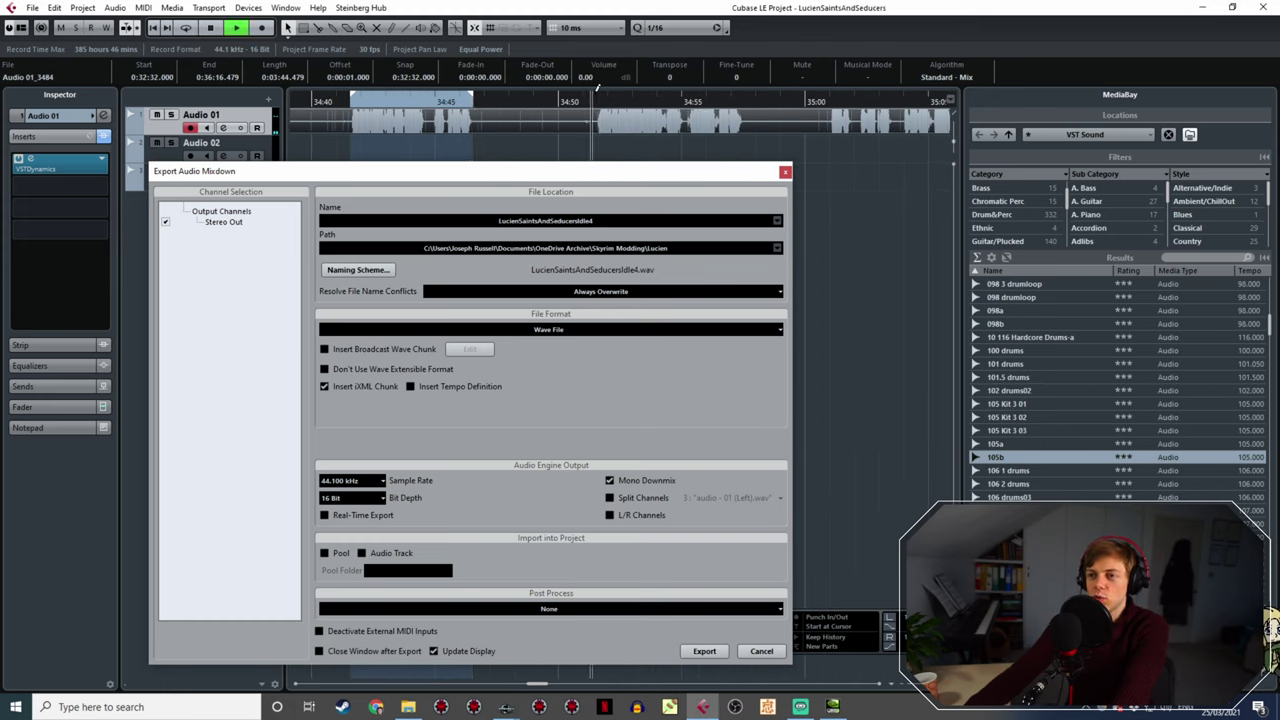
pyautogui.click(829, 101)
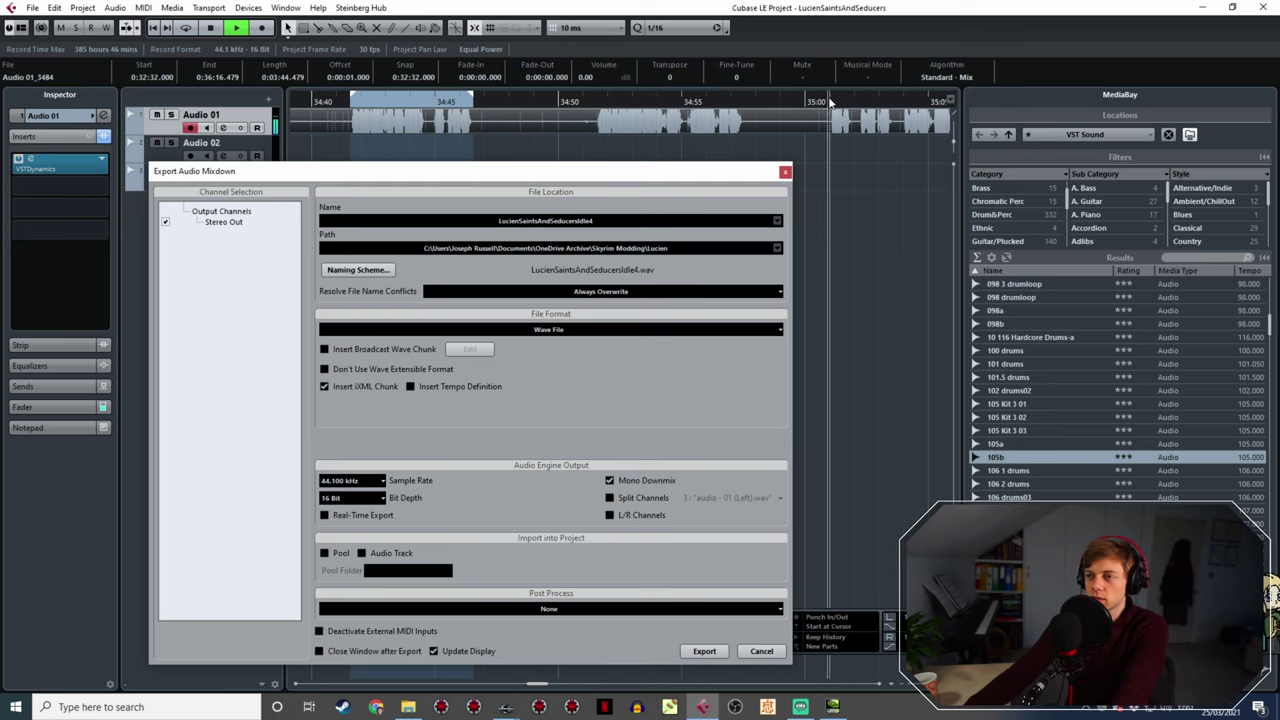
# - Set the locator range around the reading from about 34:51.5 to 34:57.5 and play it back
pyautogui.click(597, 98)
pyautogui.press('space')
pyautogui.moveTo(597, 97); pyautogui.dragTo(746, 99)
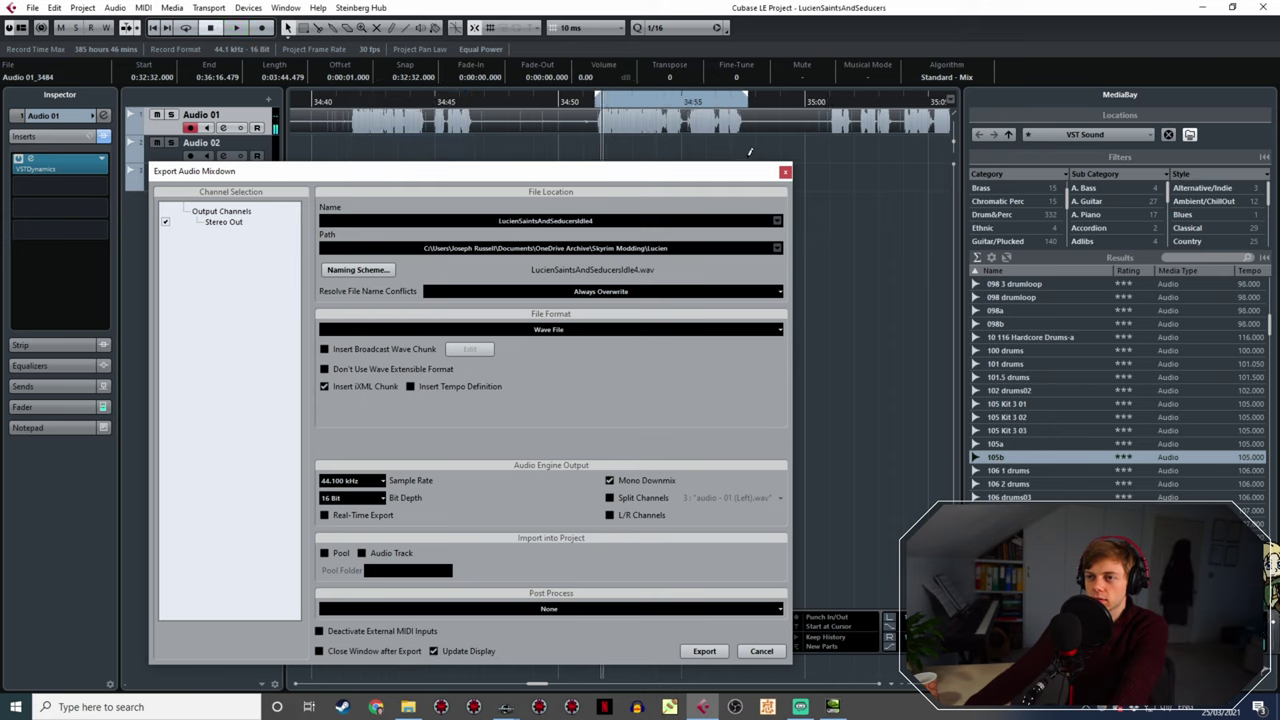
pyautogui.press('space')
pyautogui.keyDown('ctrl'); pyautogui.scroll(2, 605, 132); pyautogui.keyUp('ctrl')
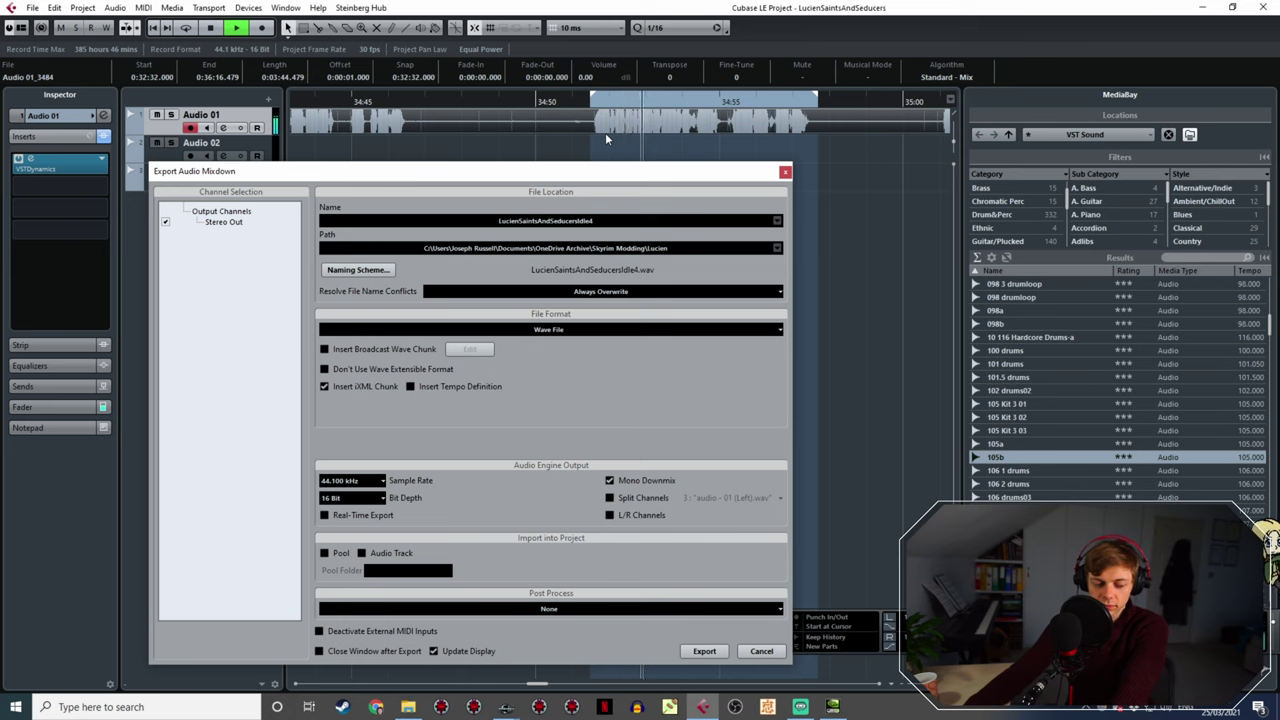
pyautogui.keyDown('ctrl'); pyautogui.scroll(2, 788, 120); pyautogui.keyUp('ctrl')
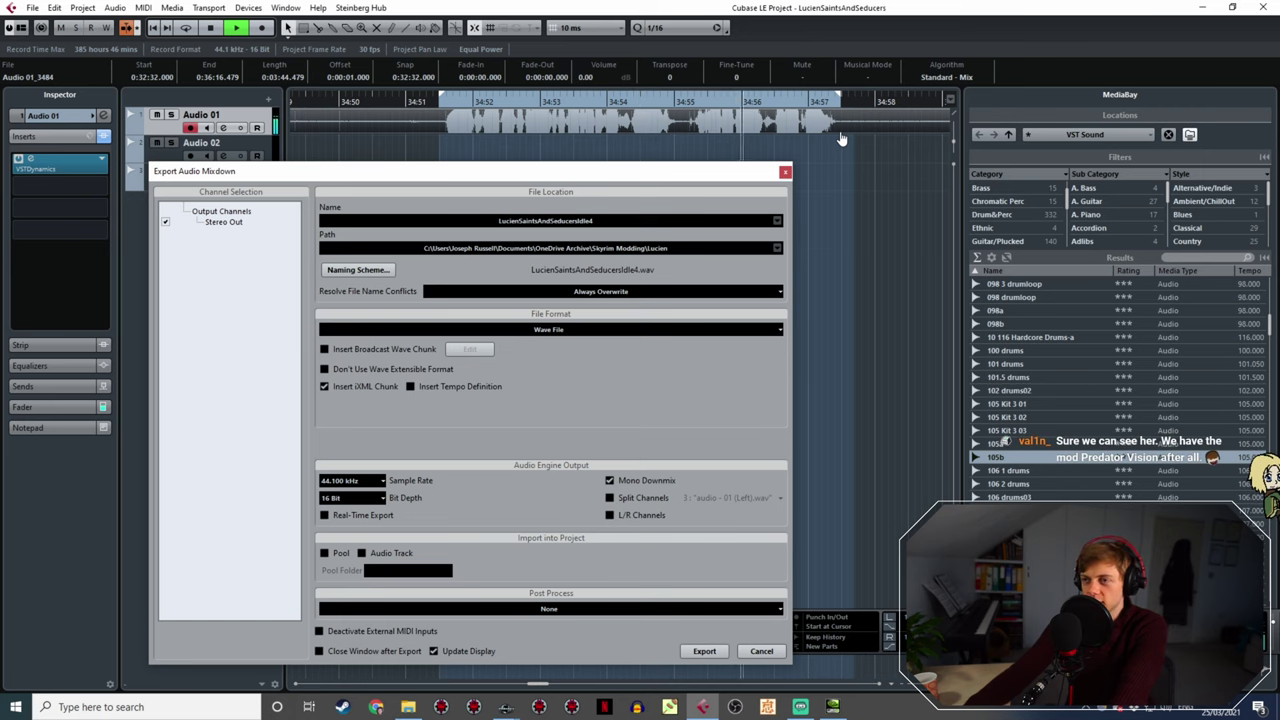
# - Export the located range as an audio mixdown named LucienSaintsAndSeducersIdle5
pyautogui.click(606, 222)
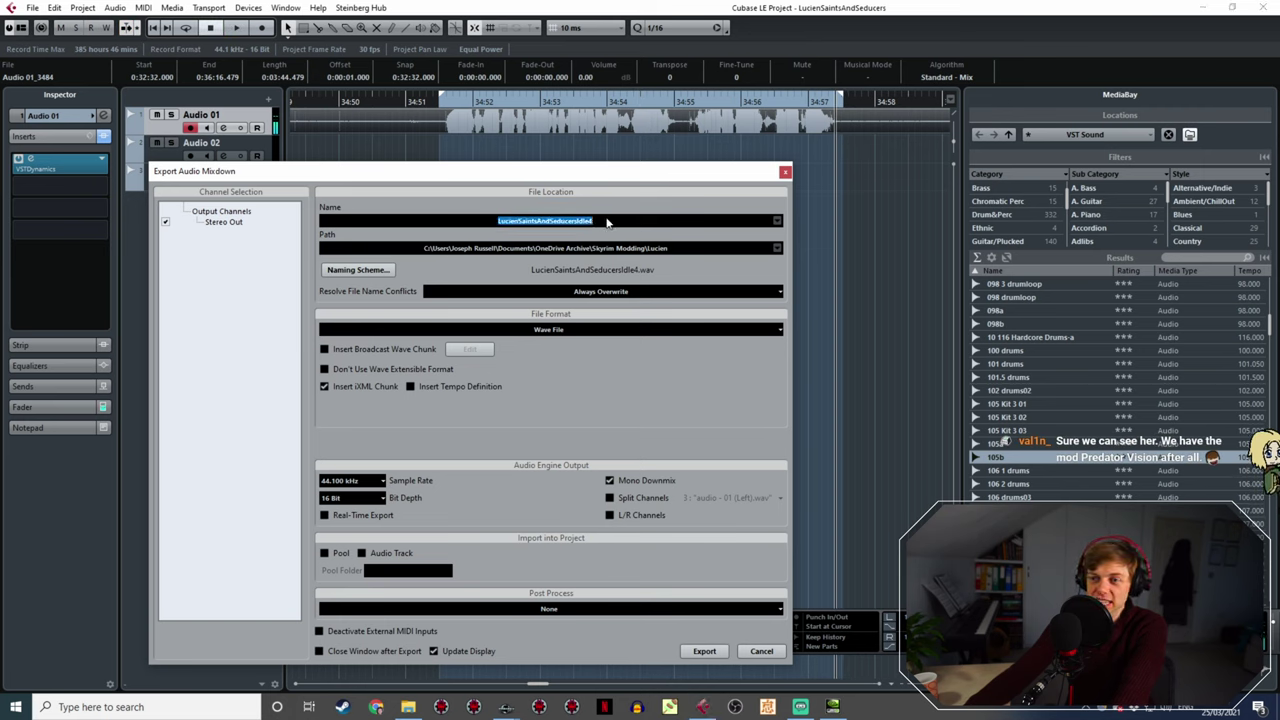
pyautogui.press('BackSpace')
pyautogui.write('5')
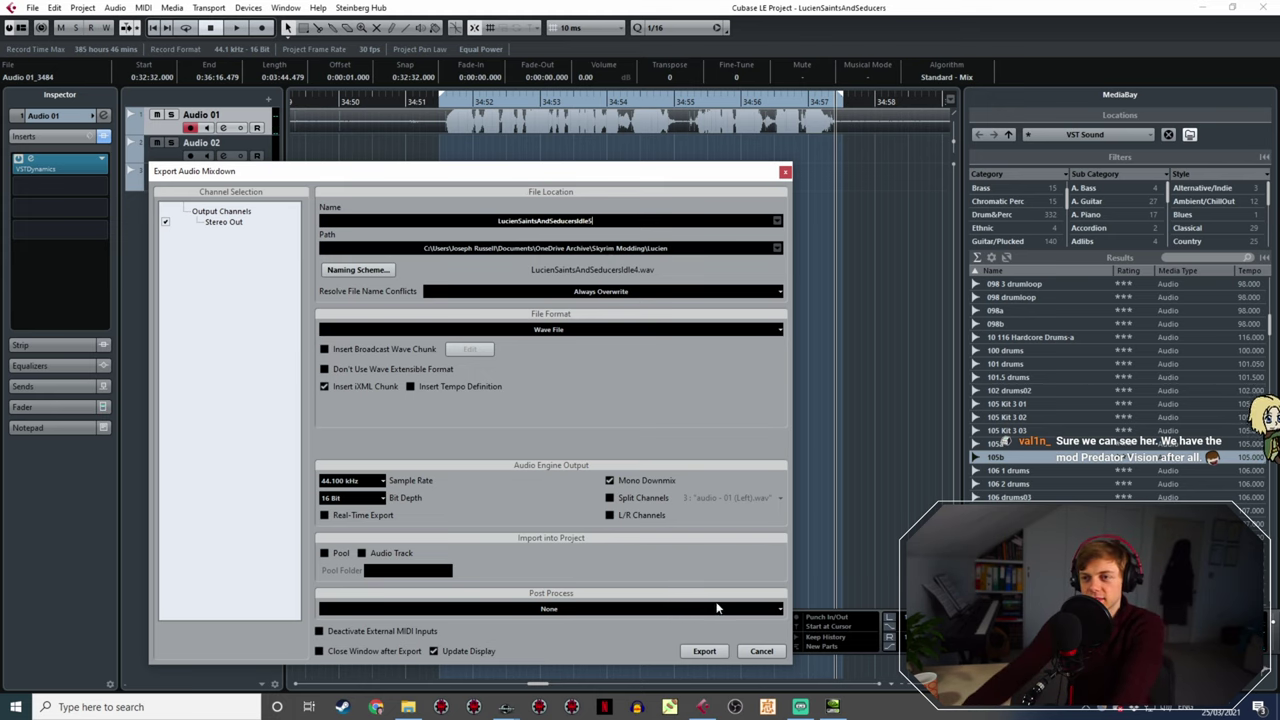
pyautogui.click(710, 650)
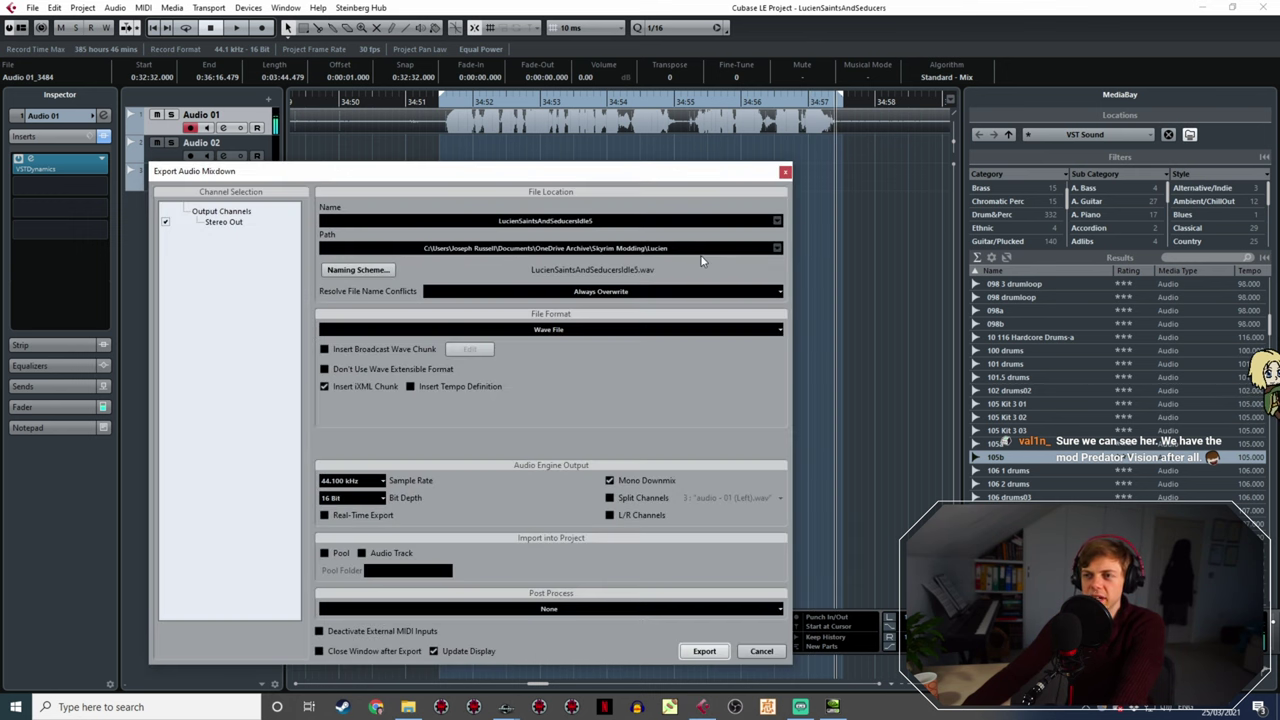
# - Audition the reading on Audio 01 from about 35:01 to about 35:12
pyautogui.keyDown('ctrl'); pyautogui.scroll(-4, 858, 231); pyautogui.keyUp('ctrl')
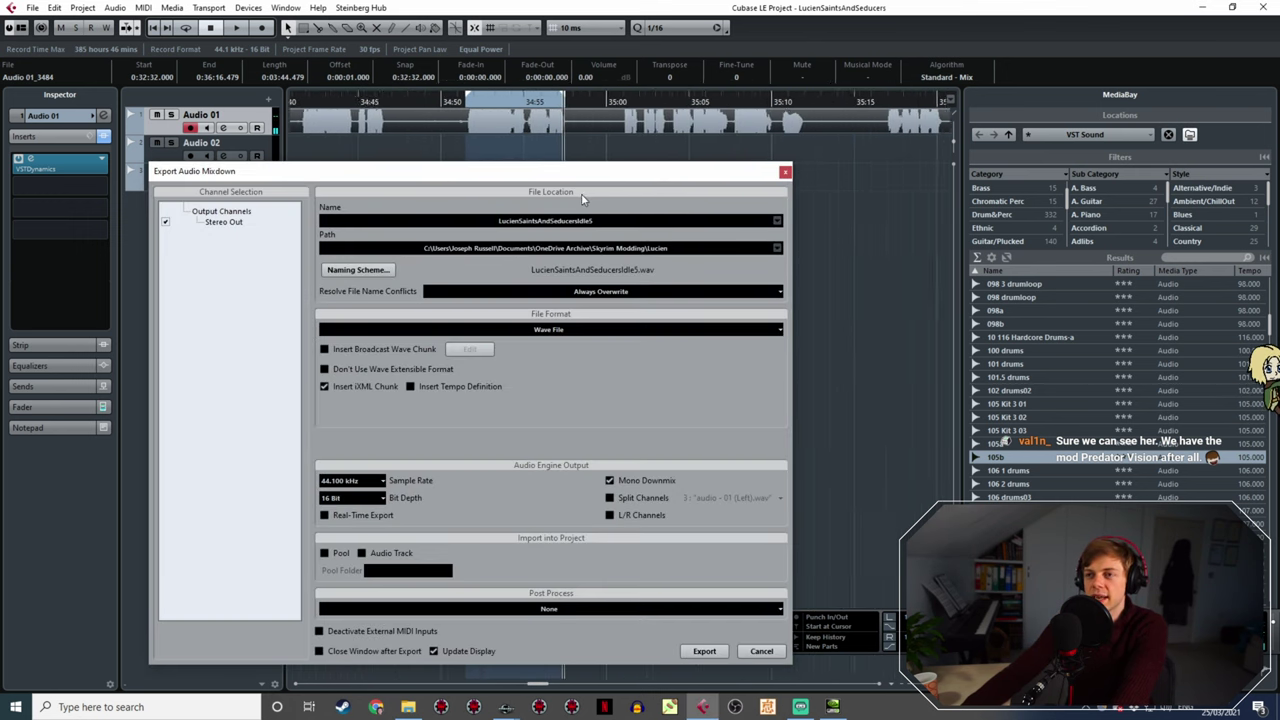
pyautogui.keyDown('ctrl'); pyautogui.scroll(4, 484, 137); pyautogui.keyUp('ctrl')
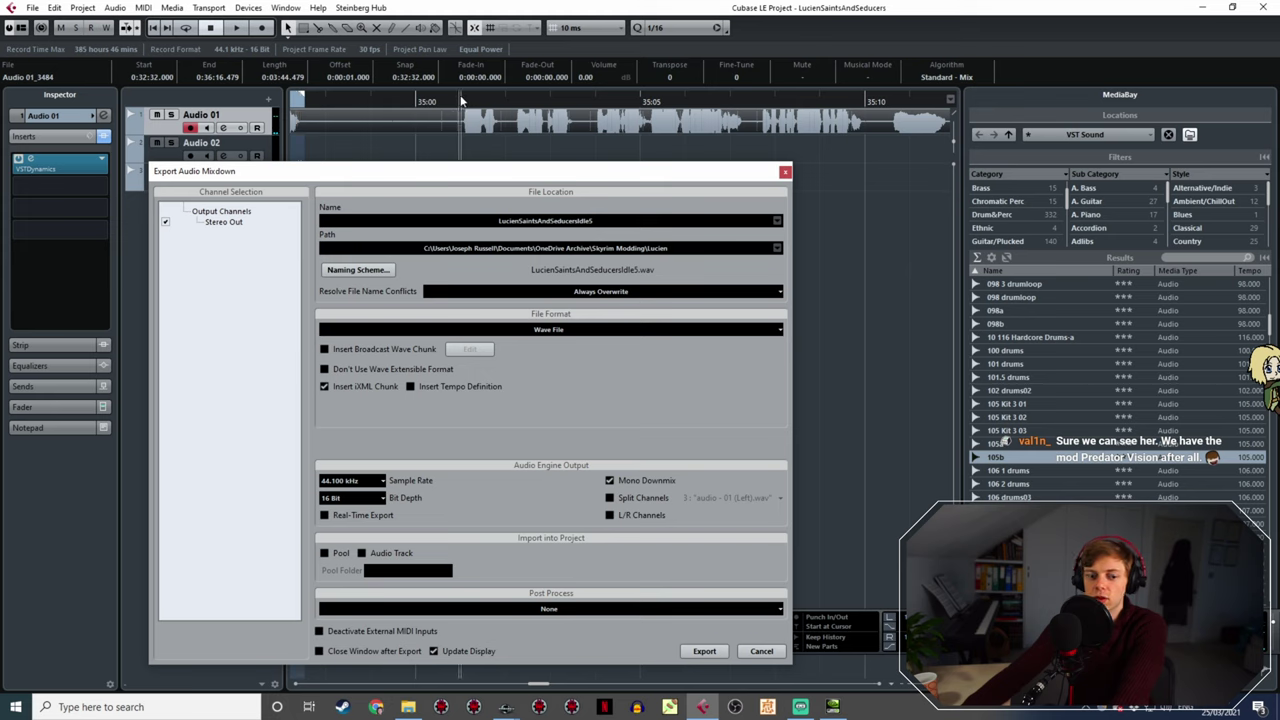
pyautogui.press('space')
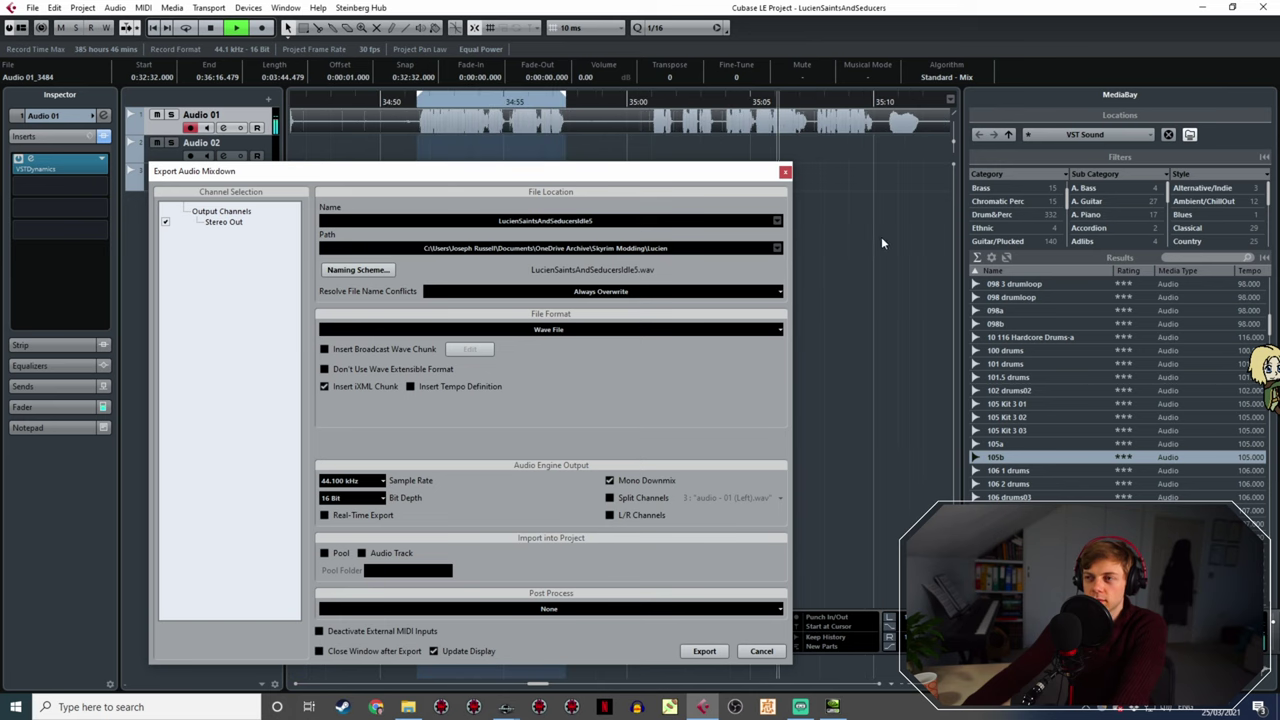
pyautogui.keyDown('ctrl'); pyautogui.scroll(2, 890, 168); pyautogui.keyUp('ctrl')
pyautogui.keyDown('shift'); pyautogui.hscroll(3, 700, 150); pyautogui.keyUp('shift')
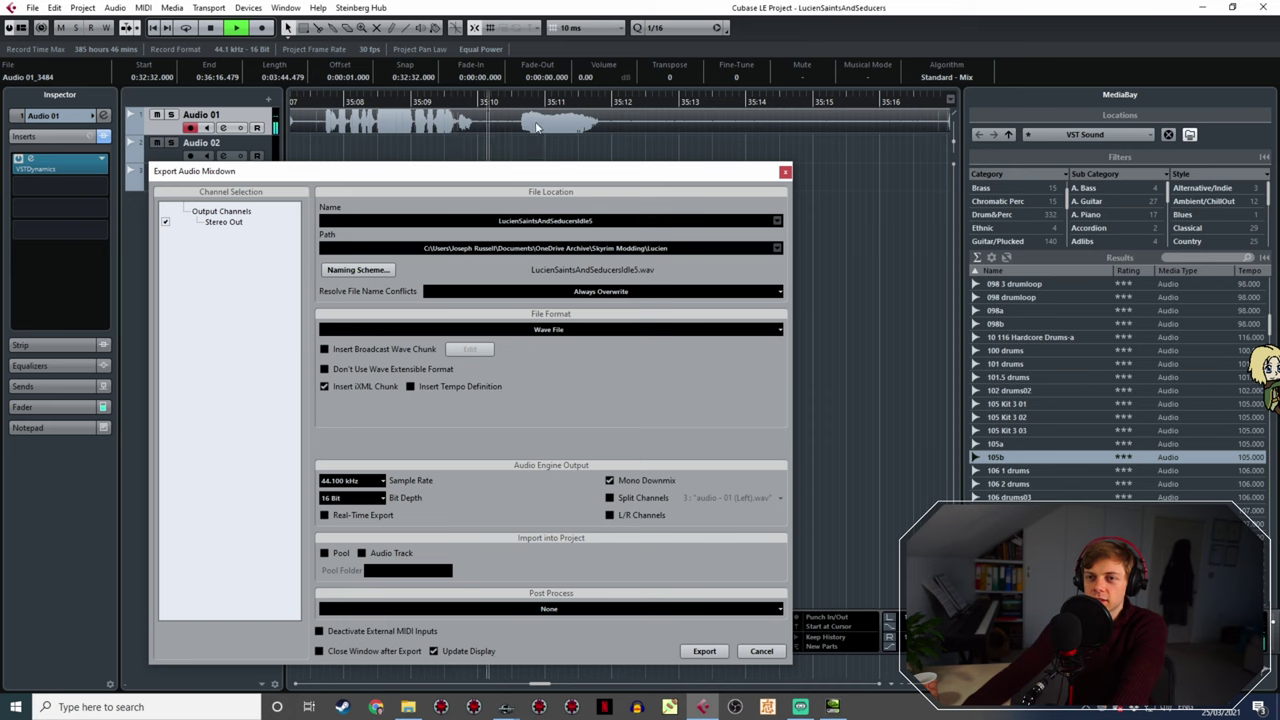
pyautogui.press('space')
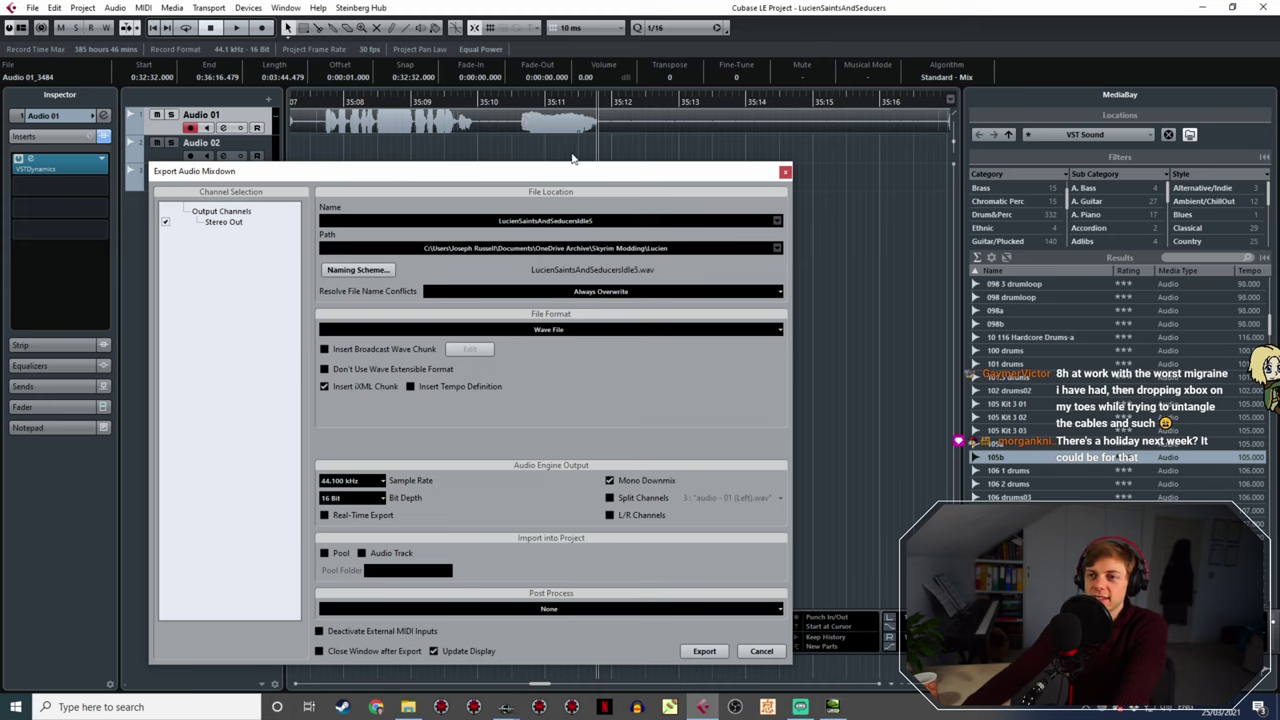
# - Set the locator range around the reading from about 35:01 to 35:12 and play it back
pyautogui.press('g')
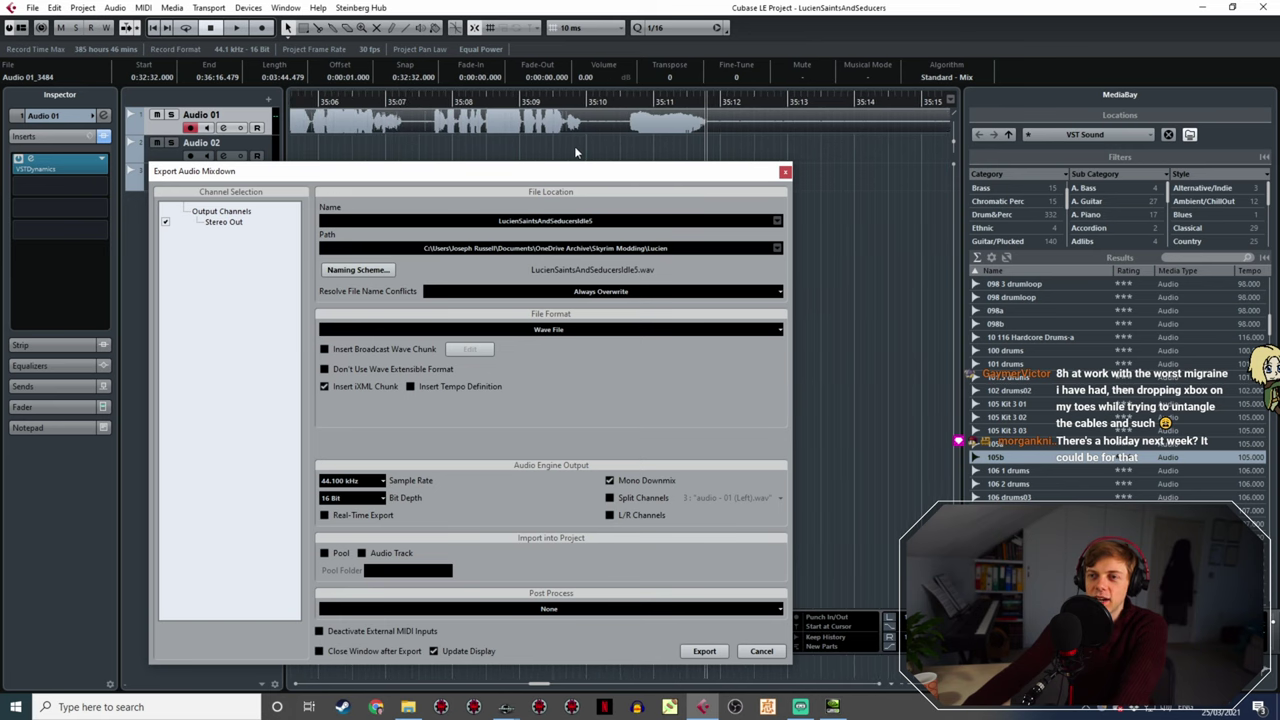
pyautogui.moveTo(533, 153); pyautogui.dragTo(592, 159)
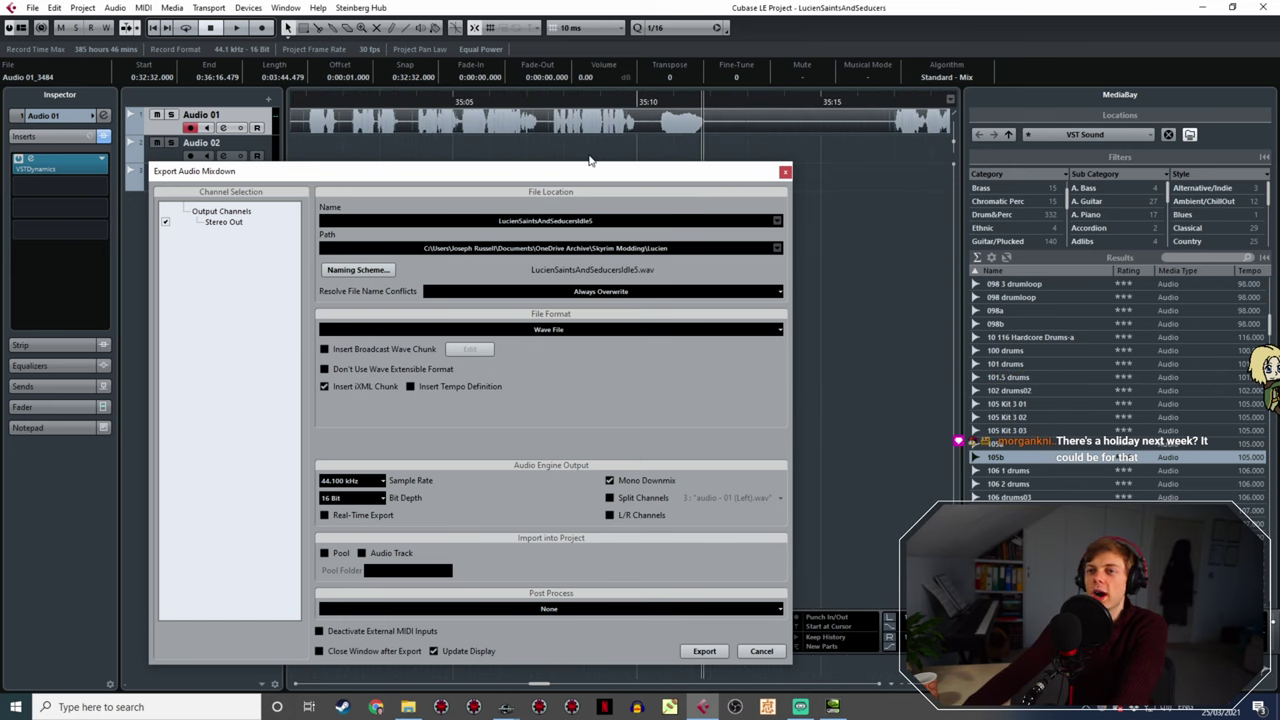
pyautogui.press('g')
pyautogui.moveTo(433, 96)
pyautogui.mouseDown()
pyautogui.moveTo(596, 116)
pyautogui.moveTo(652, 142)
pyautogui.mouseUp()
pyautogui.keyDown('ctrl'); pyautogui.scroll(3, 573, 125); pyautogui.keyUp('ctrl')
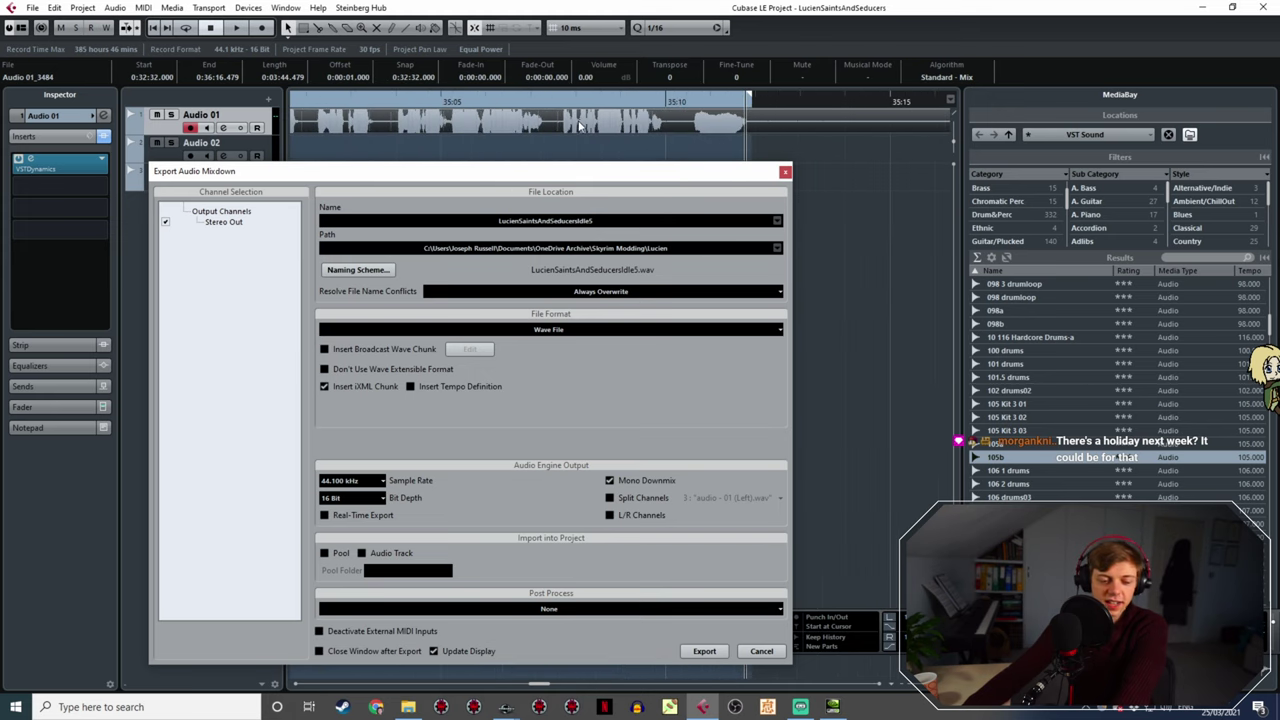
pyautogui.moveTo(480, 160); pyautogui.dragTo(681, 147, button='middle')
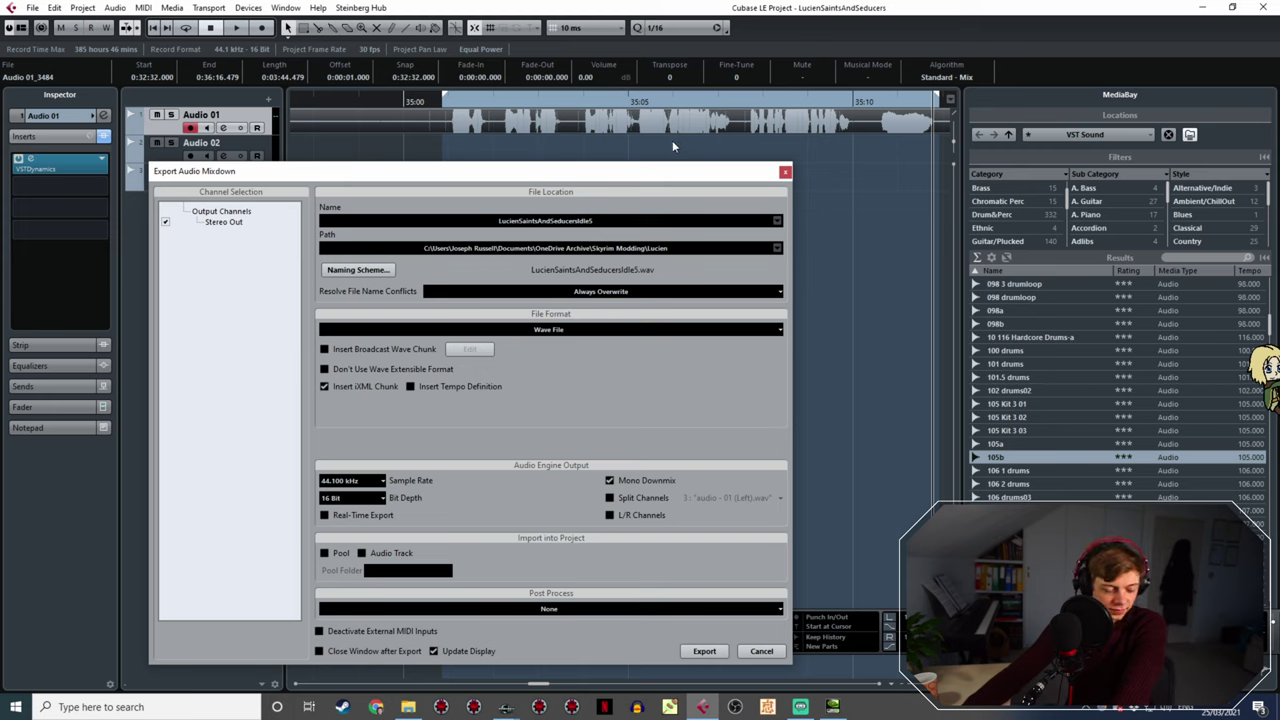
pyautogui.click(444, 101)
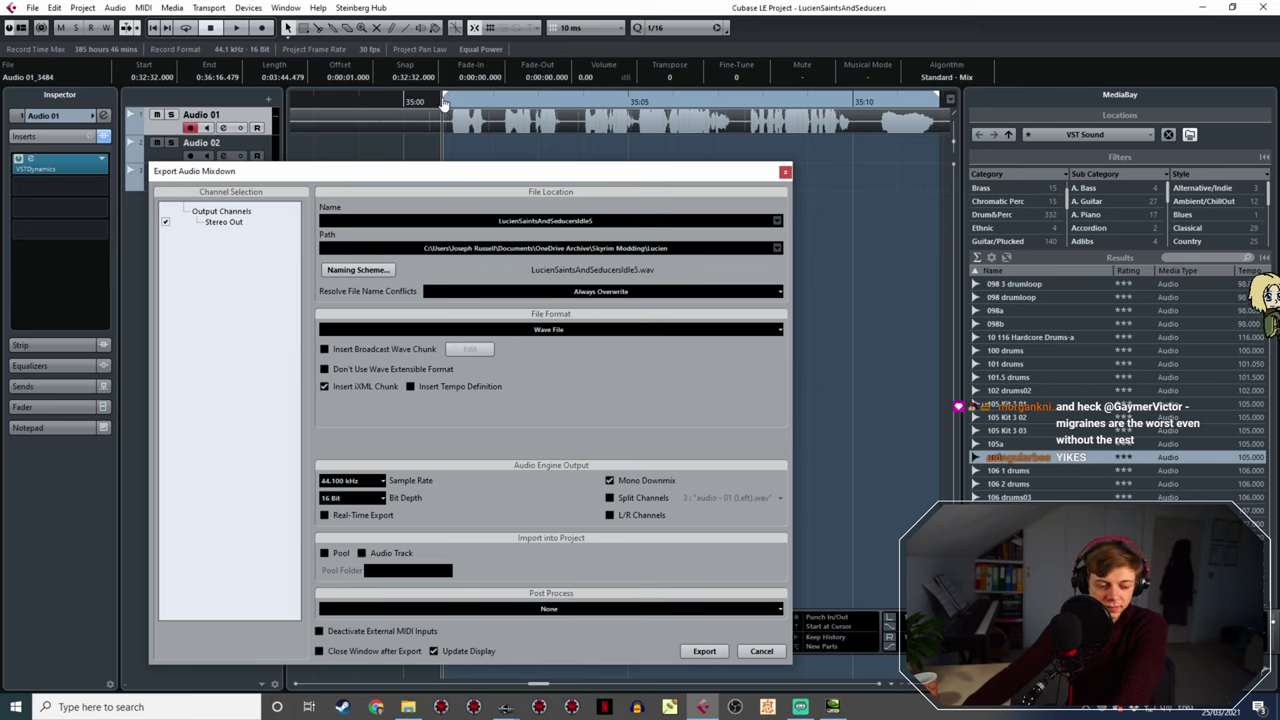
pyautogui.press('space')
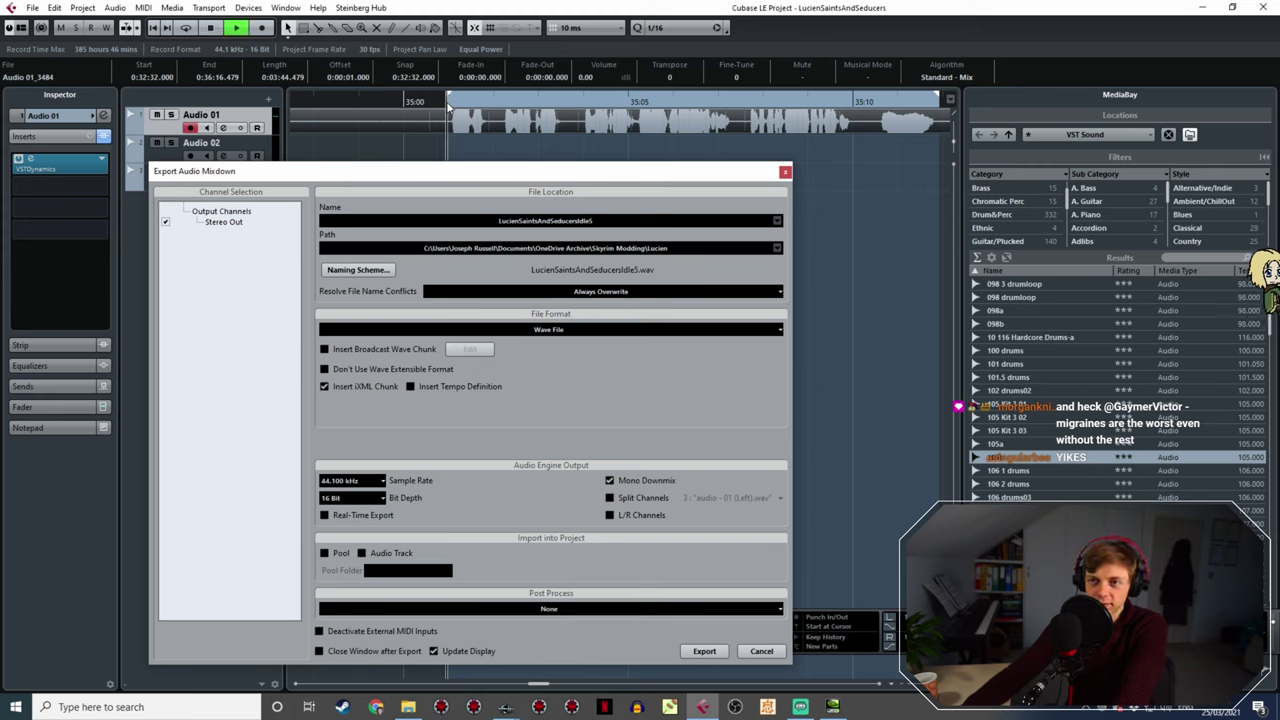
pyautogui.hscroll(3, 608, 143)
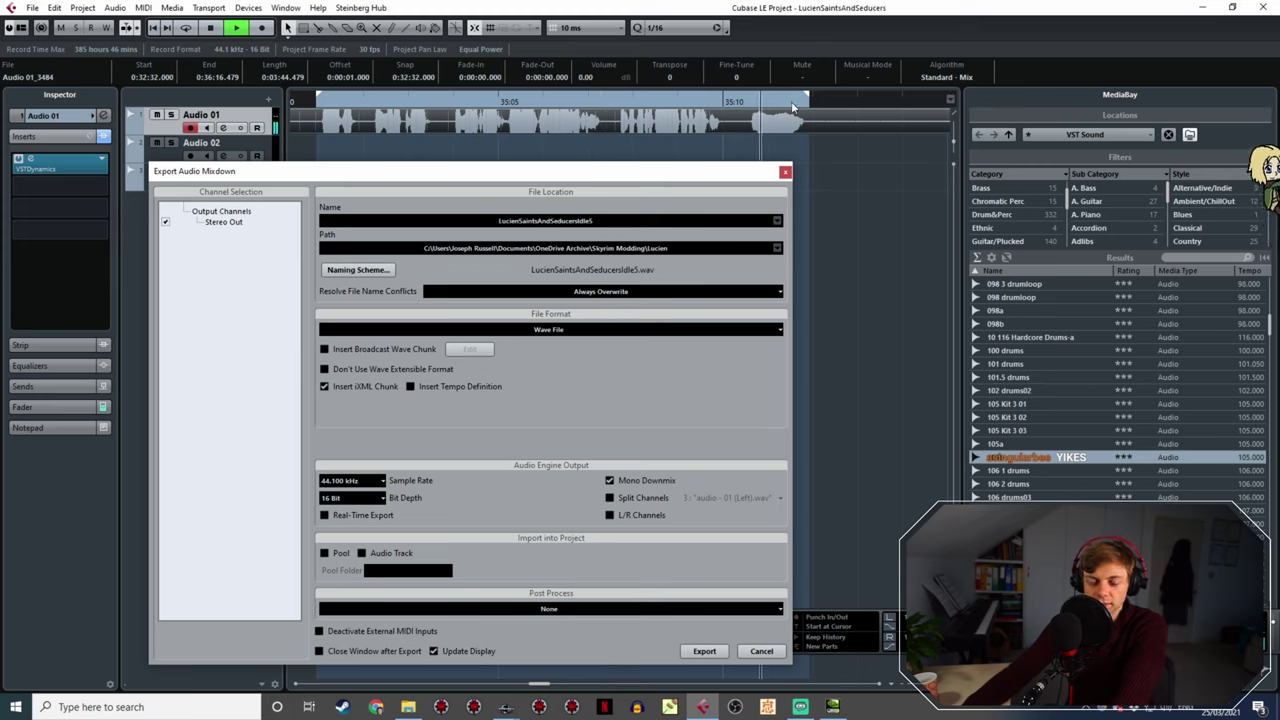
pyautogui.press('space')
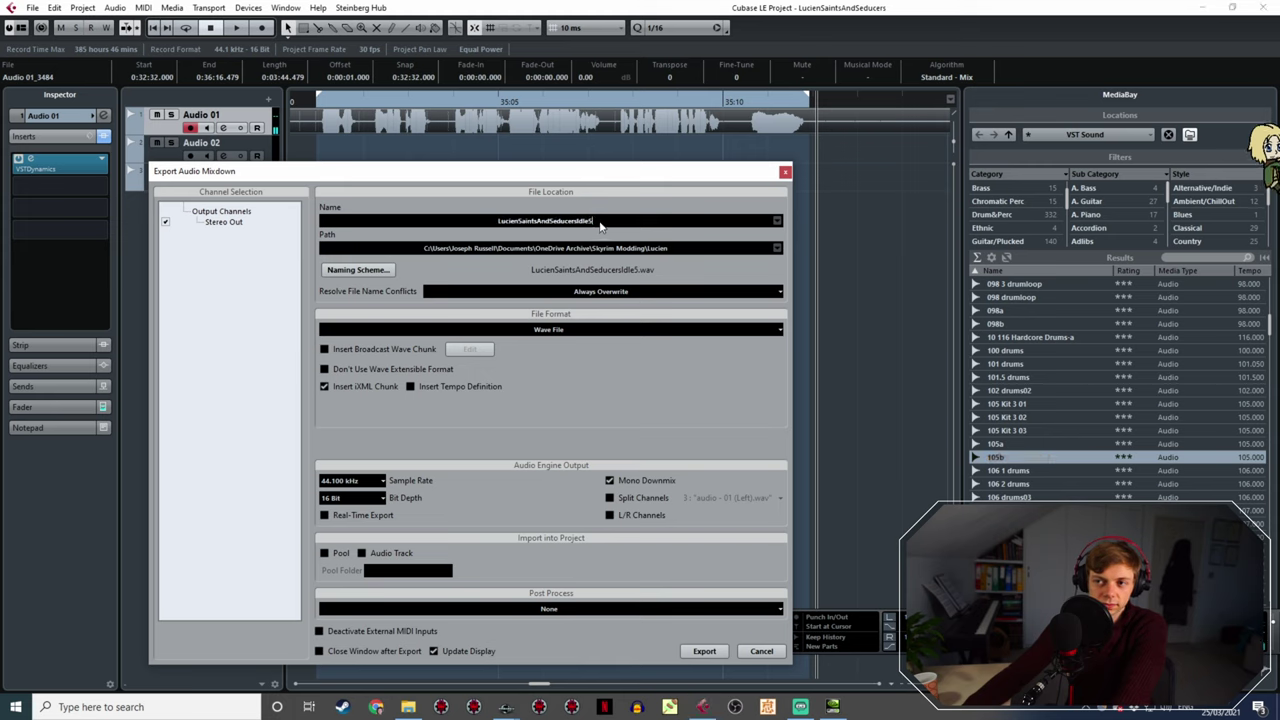
# - Export the located range as an audio mixdown named LucienSaintsAndSeducersIdle6
pyautogui.press('BackSpace')
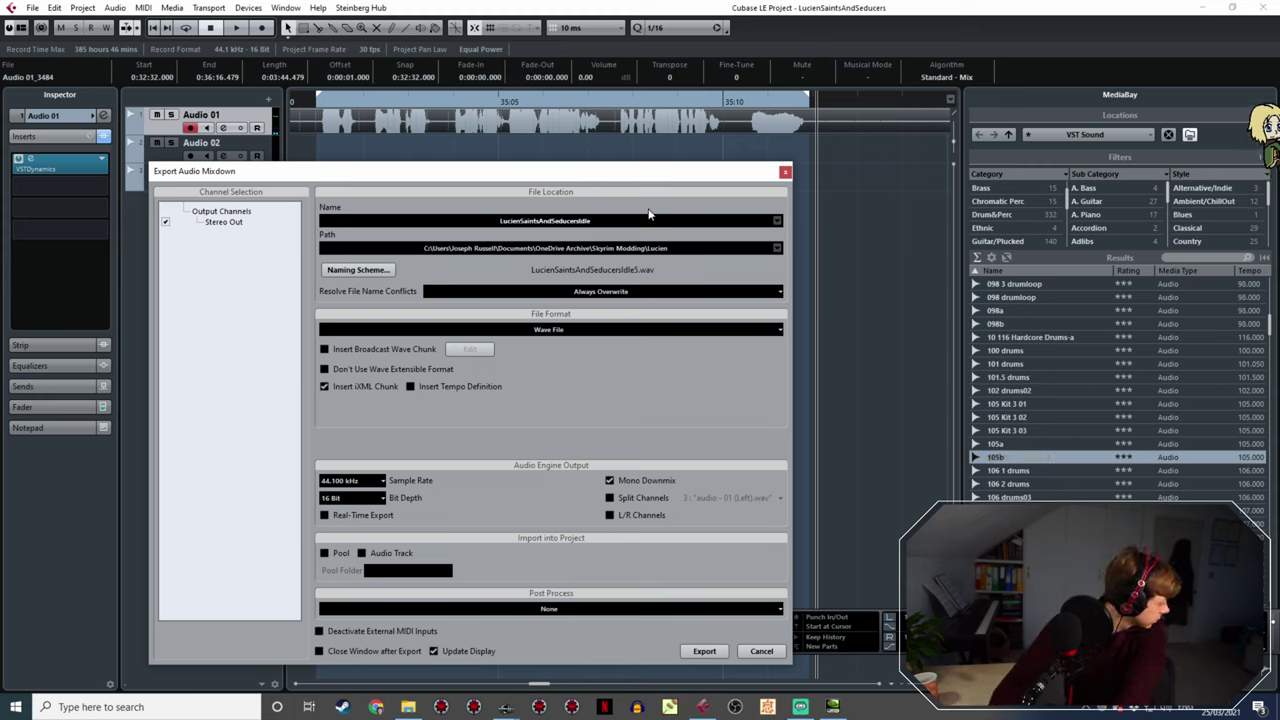
pyautogui.write('6')
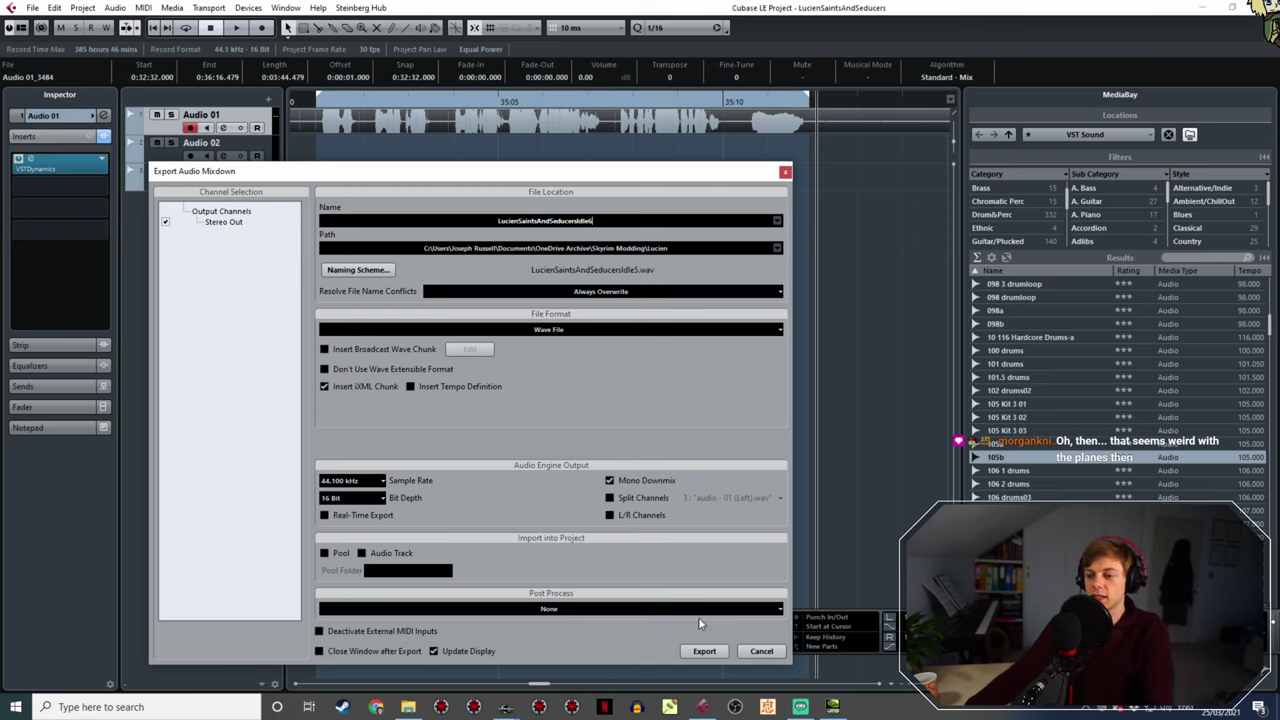
pyautogui.click(704, 650)
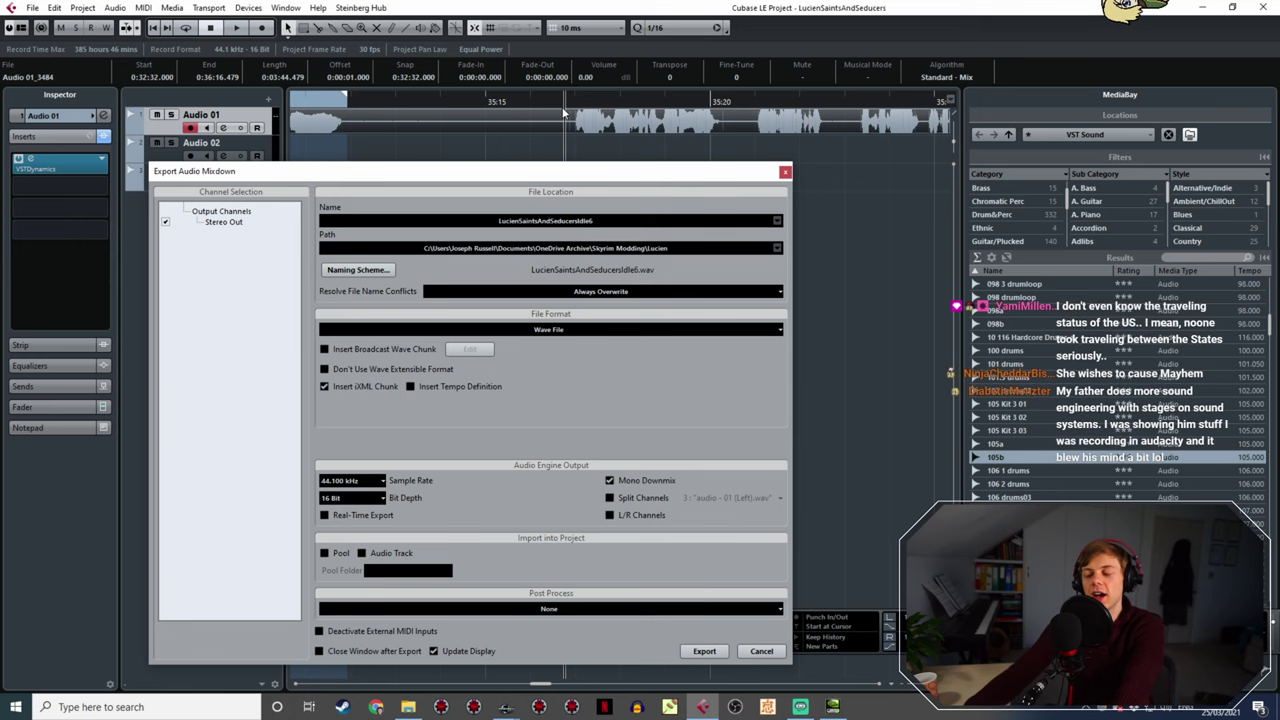
# - Set the locator range around the reading from about 35:17 to 35:28.5 and play it back
pyautogui.keyDown('ctrl'); pyautogui.scroll(-2, 582, 141); pyautogui.keyUp('ctrl')
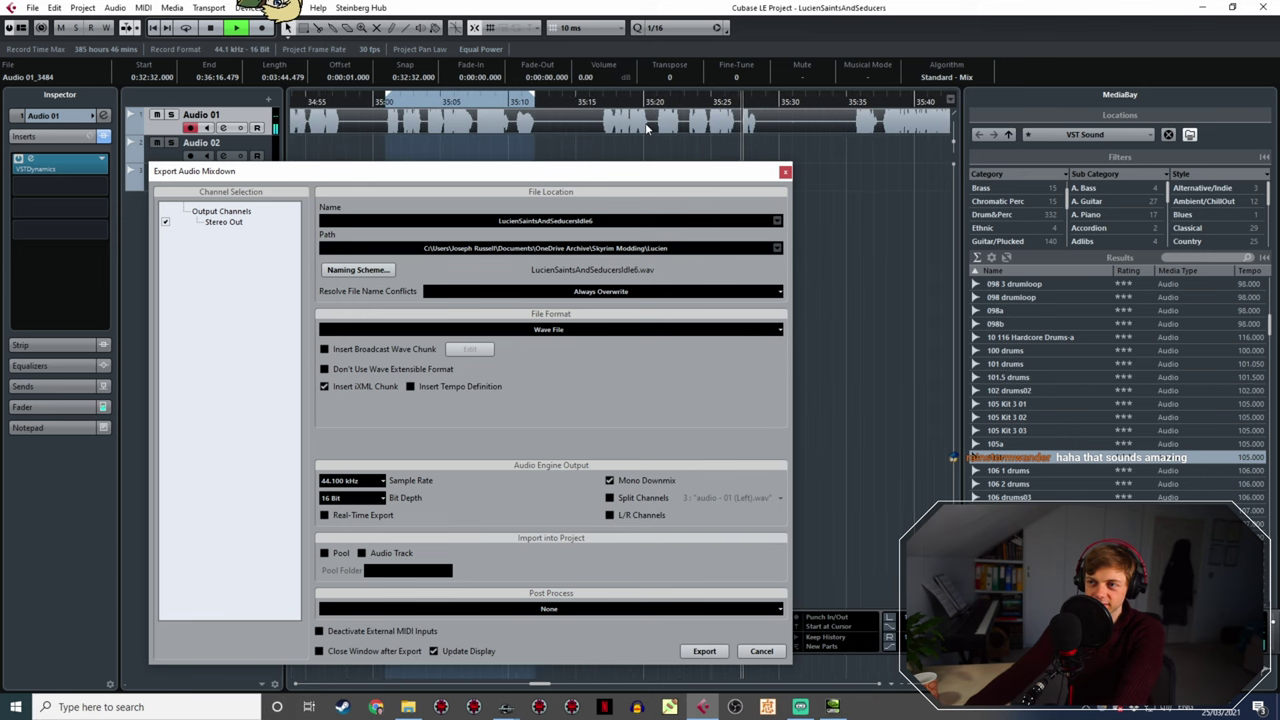
pyautogui.keyDown('ctrl'); pyautogui.scroll(-2, 554, 106); pyautogui.keyUp('ctrl')
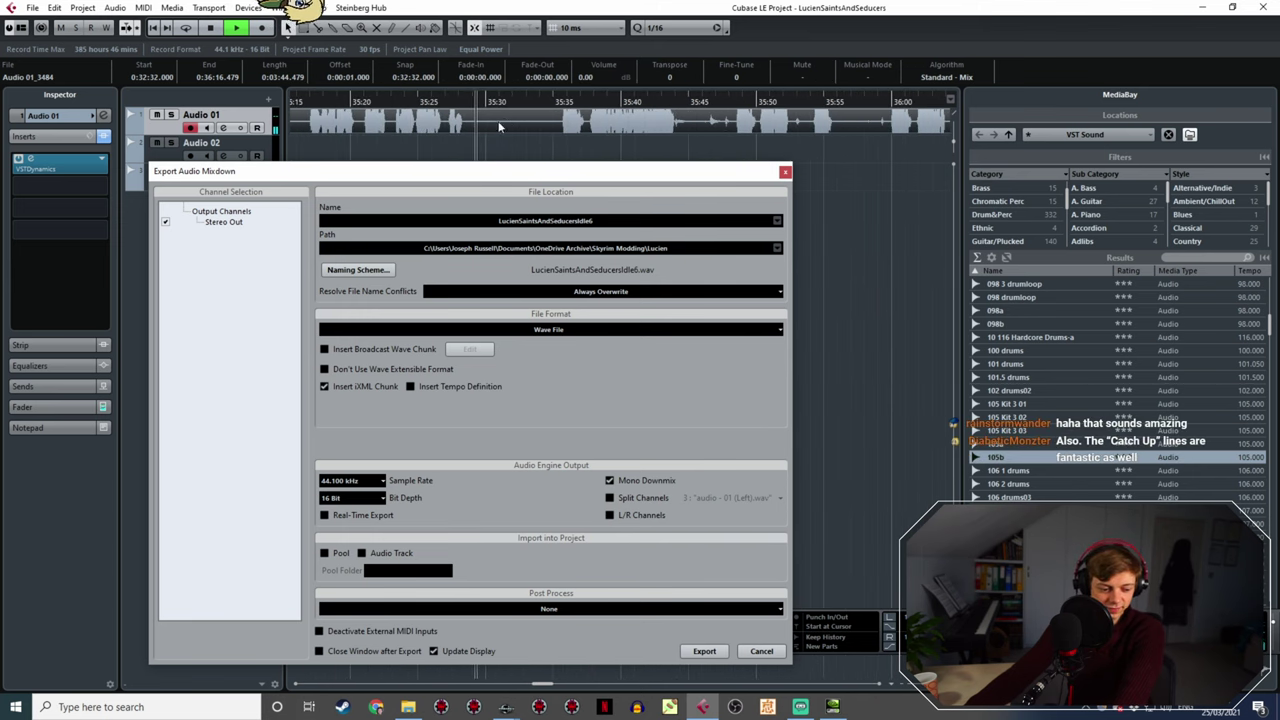
pyautogui.keyDown('shift'); pyautogui.hscroll(-2, 485, 143); pyautogui.keyUp('shift')
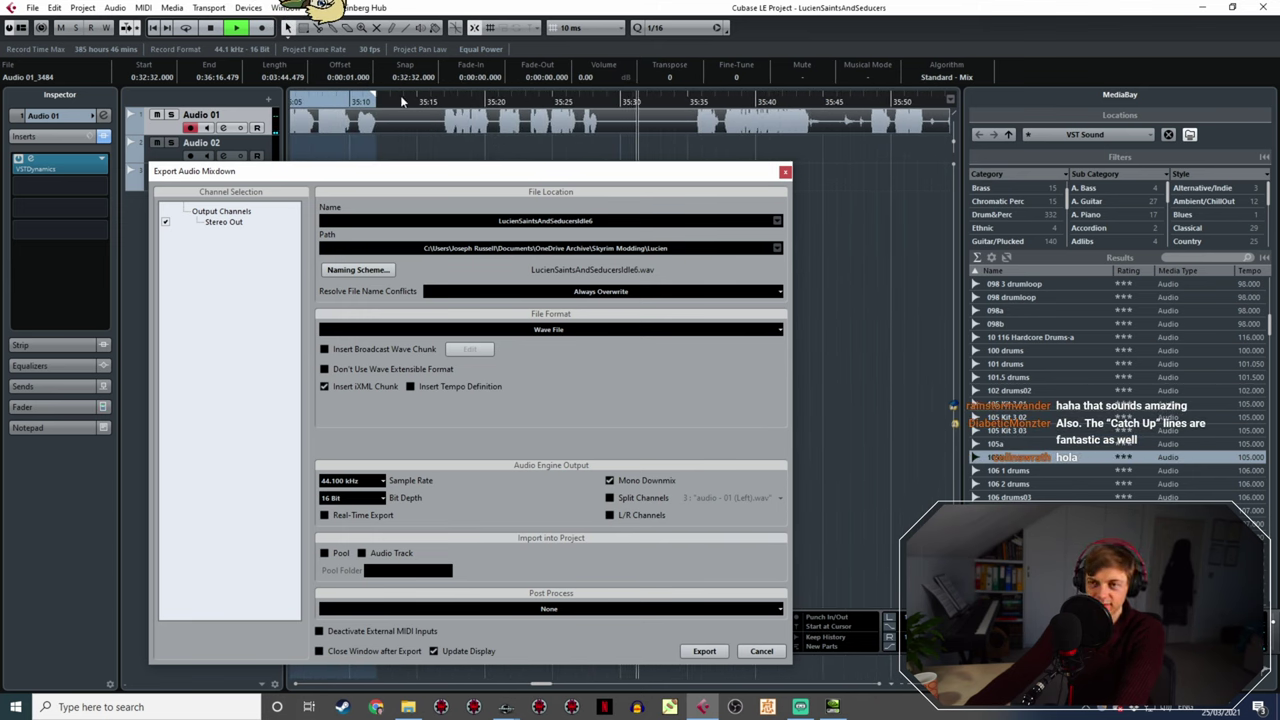
pyautogui.click(442, 96)
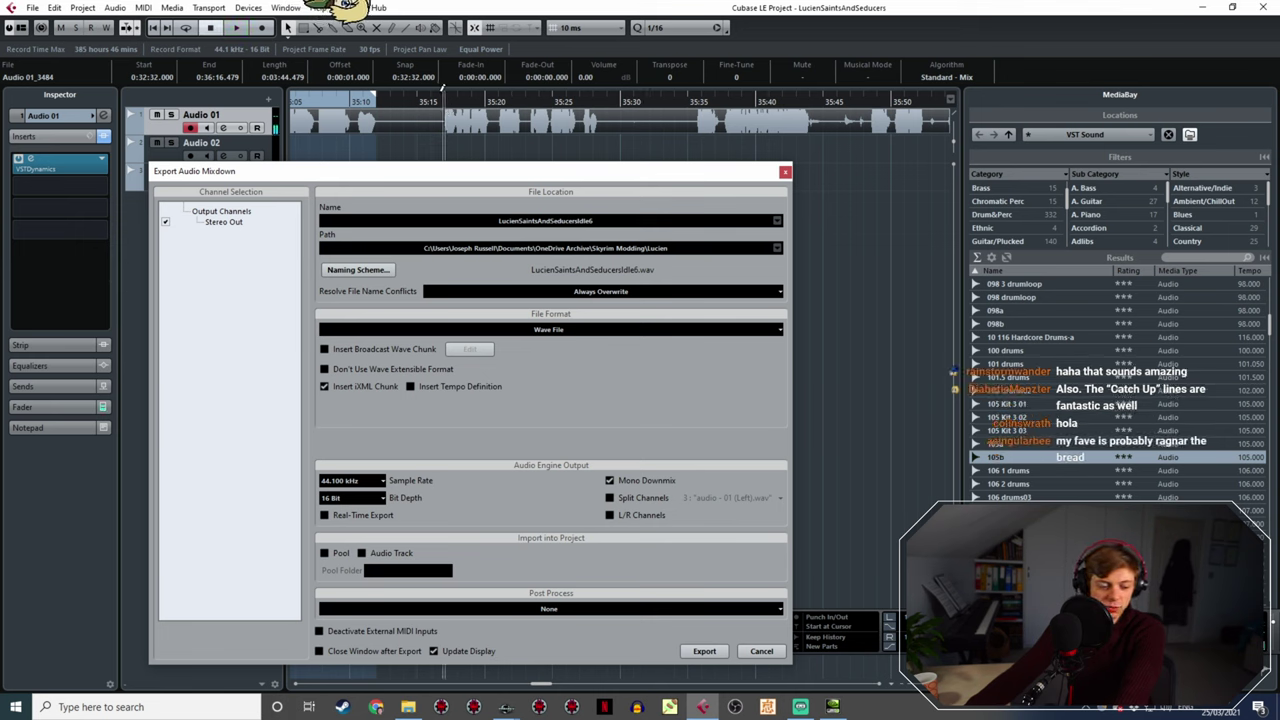
pyautogui.moveTo(443, 89); pyautogui.dragTo(601, 137)
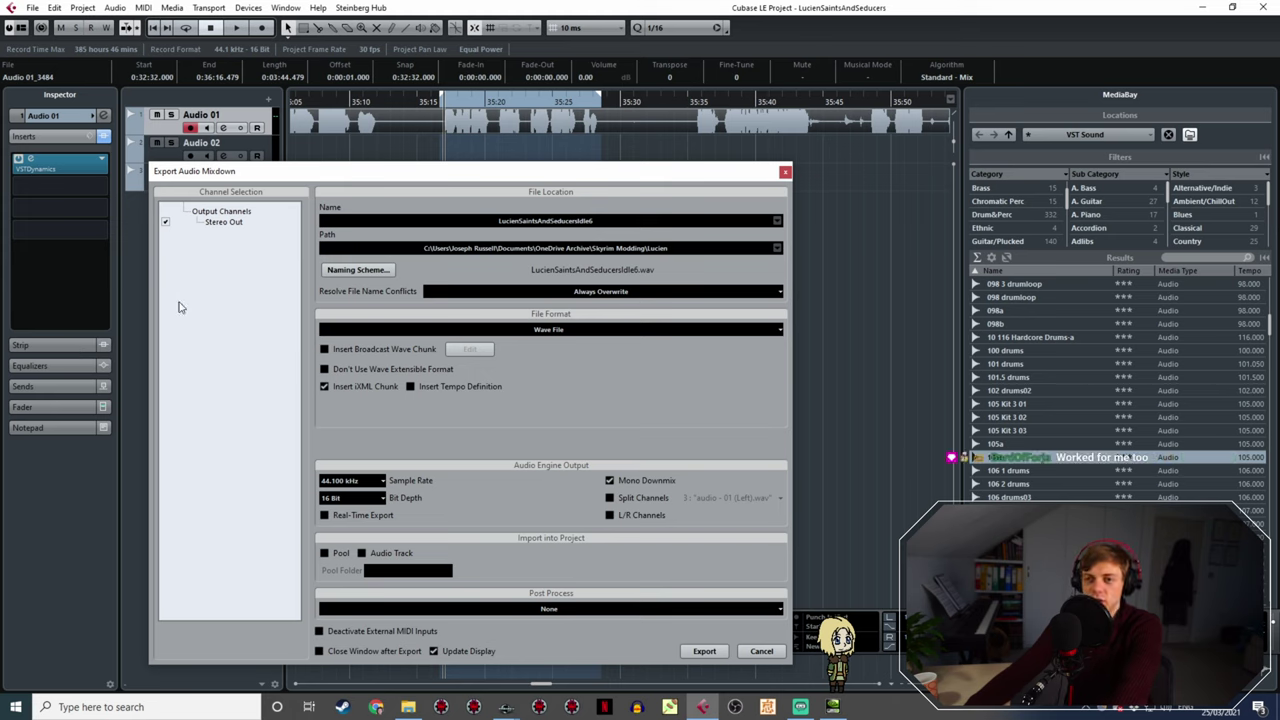
pyautogui.keyDown('ctrl'); pyautogui.scroll(2, 509, 134); pyautogui.keyUp('ctrl')
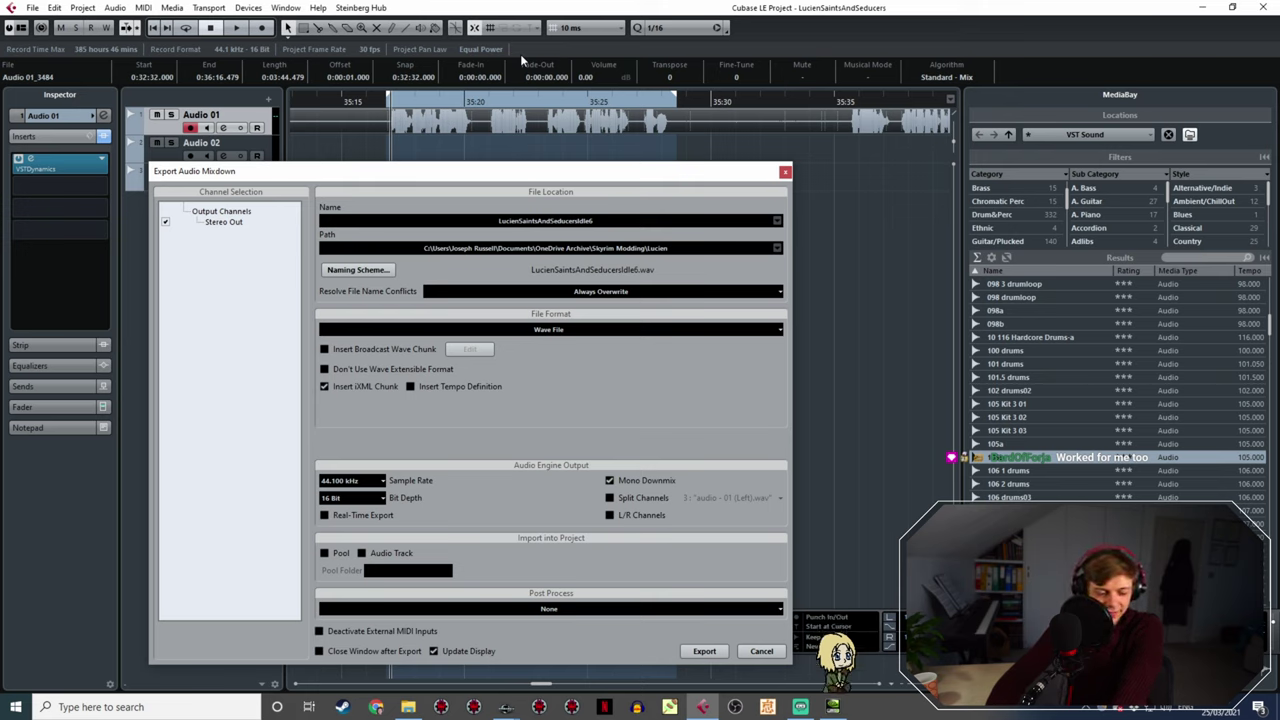
pyautogui.press('space')
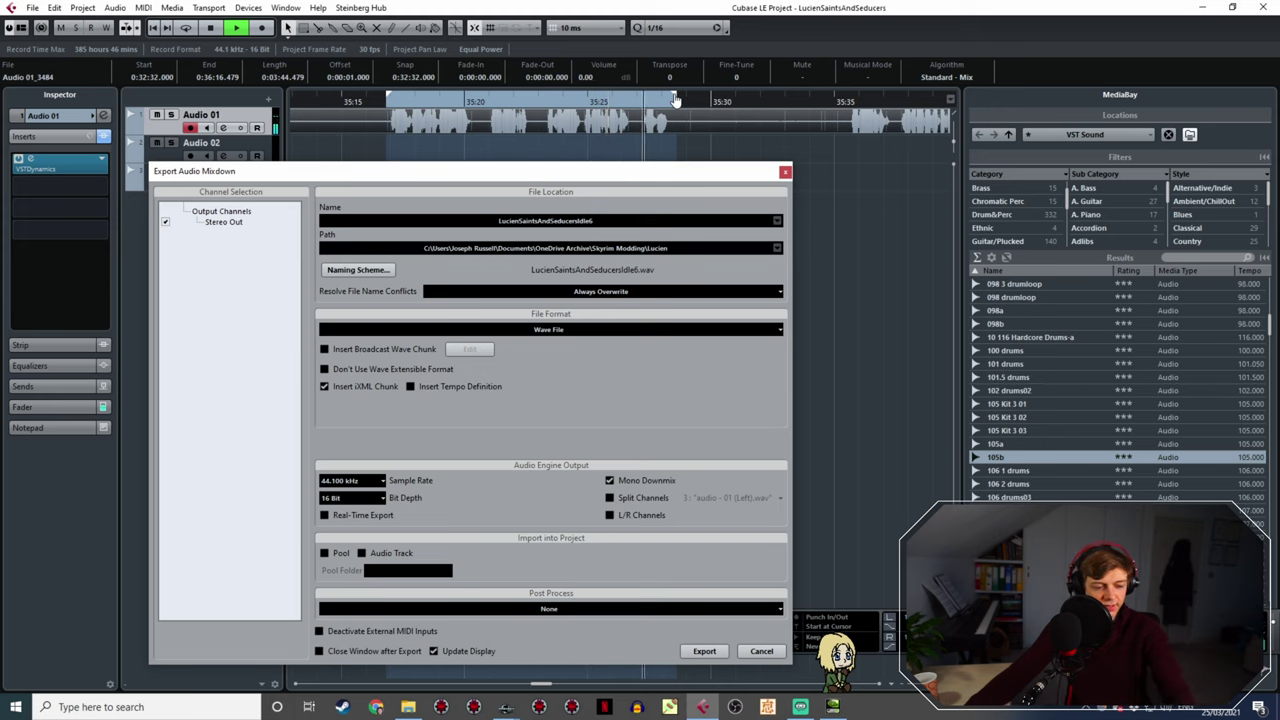
# - Export the located range as an audio mixdown named LucienSaintsAndSeducersIdle7
pyautogui.click(632, 220)
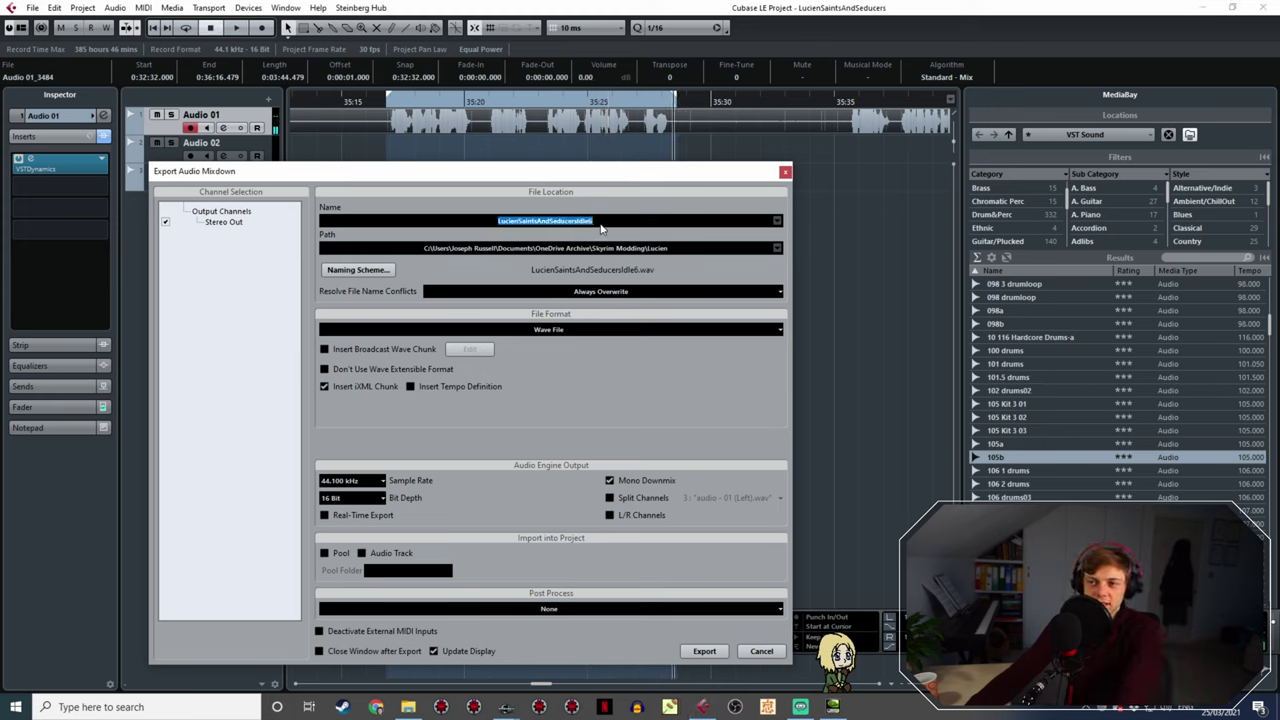
pyautogui.click(632, 220)
pyautogui.press('BackSpace')
pyautogui.write('7')
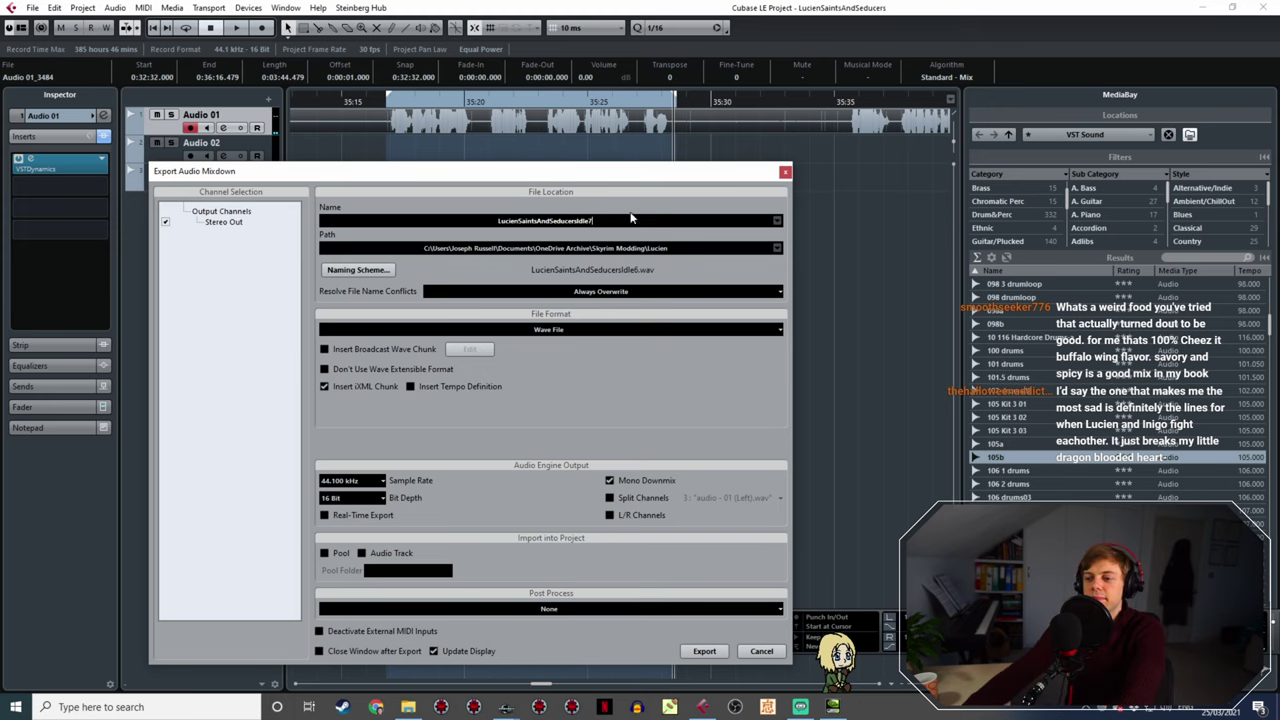
pyautogui.click(704, 651)
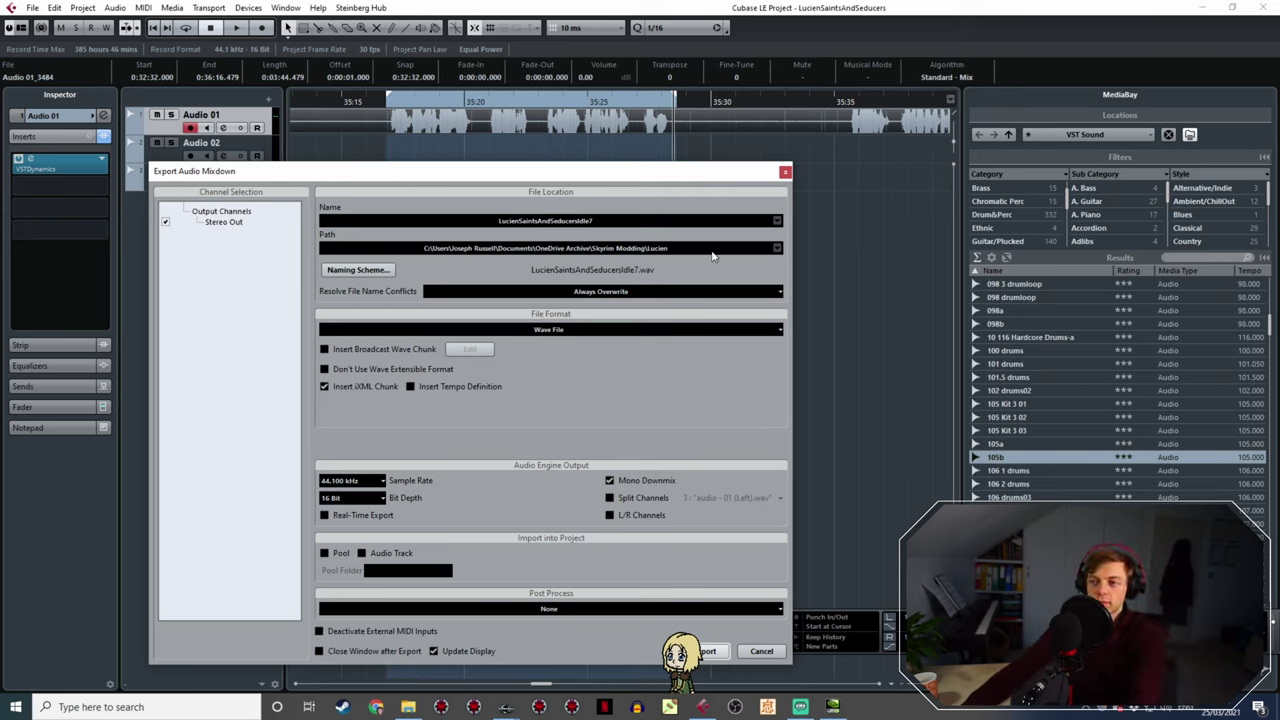
# - Audition the take on Audio 01 from about 35:23, from about 35:35 and from about 36:00
pyautogui.press('space')
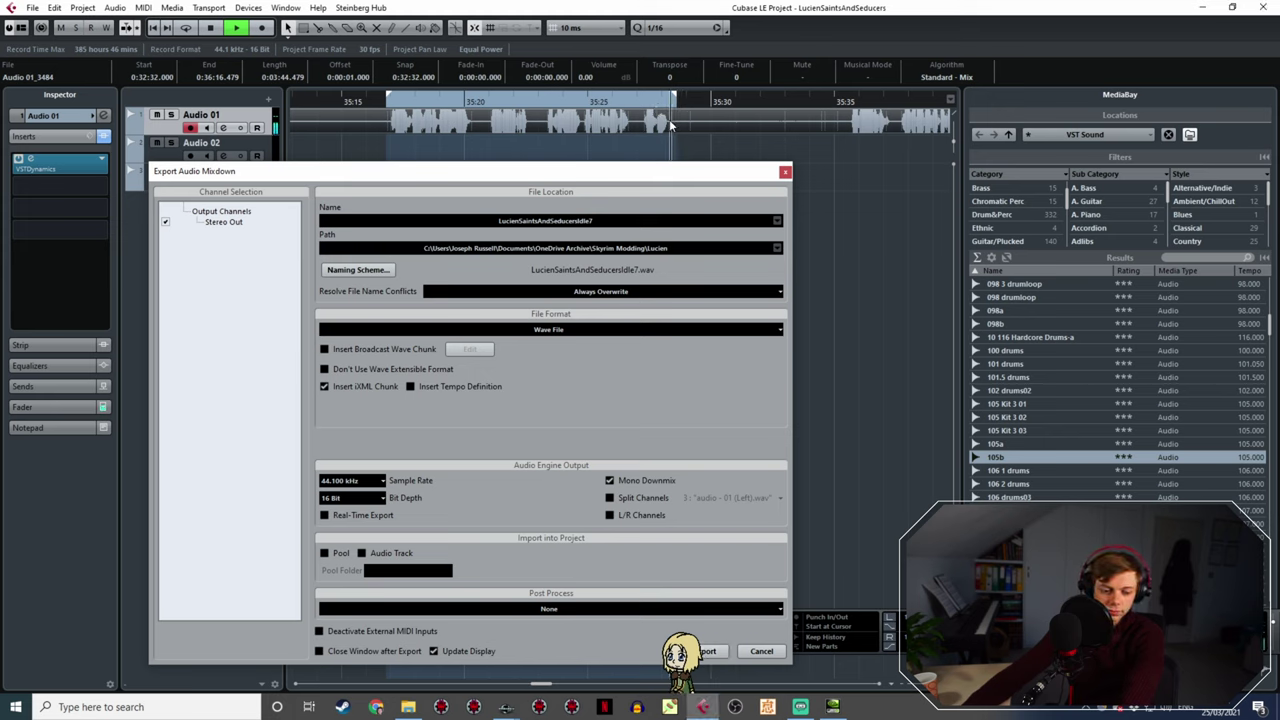
pyautogui.click(545, 98)
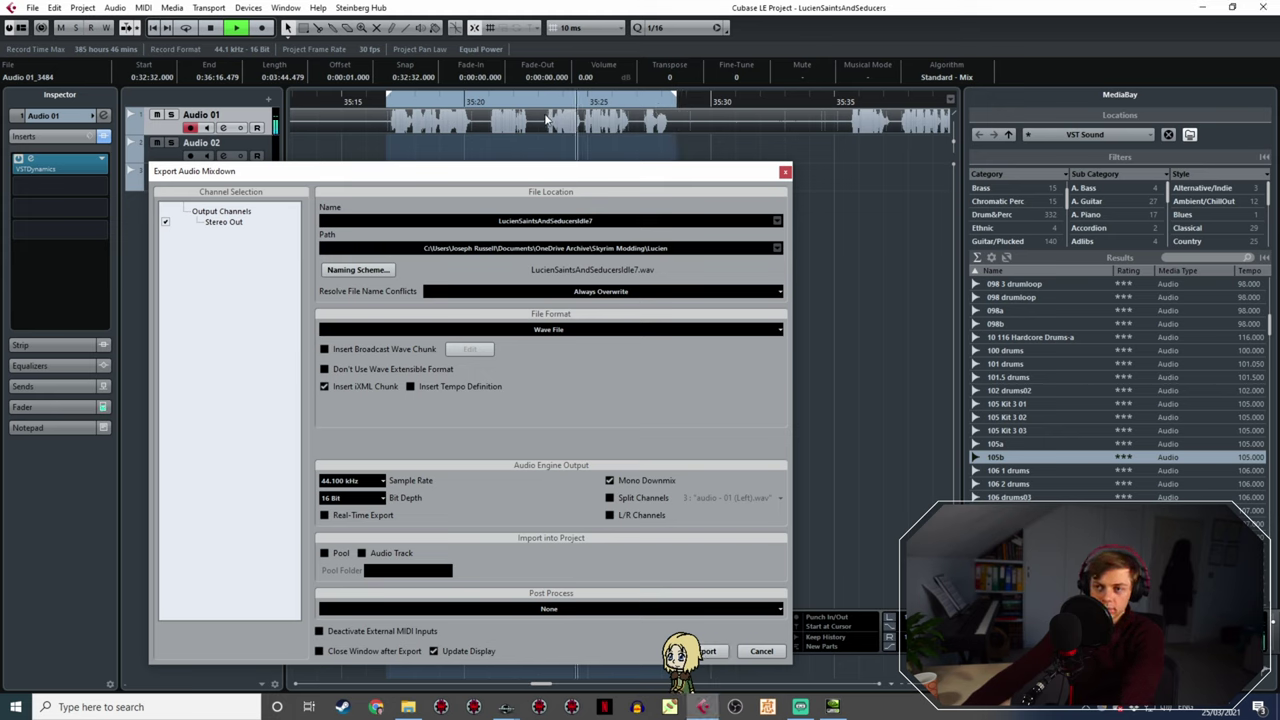
pyautogui.press('space')
pyautogui.click(842, 97)
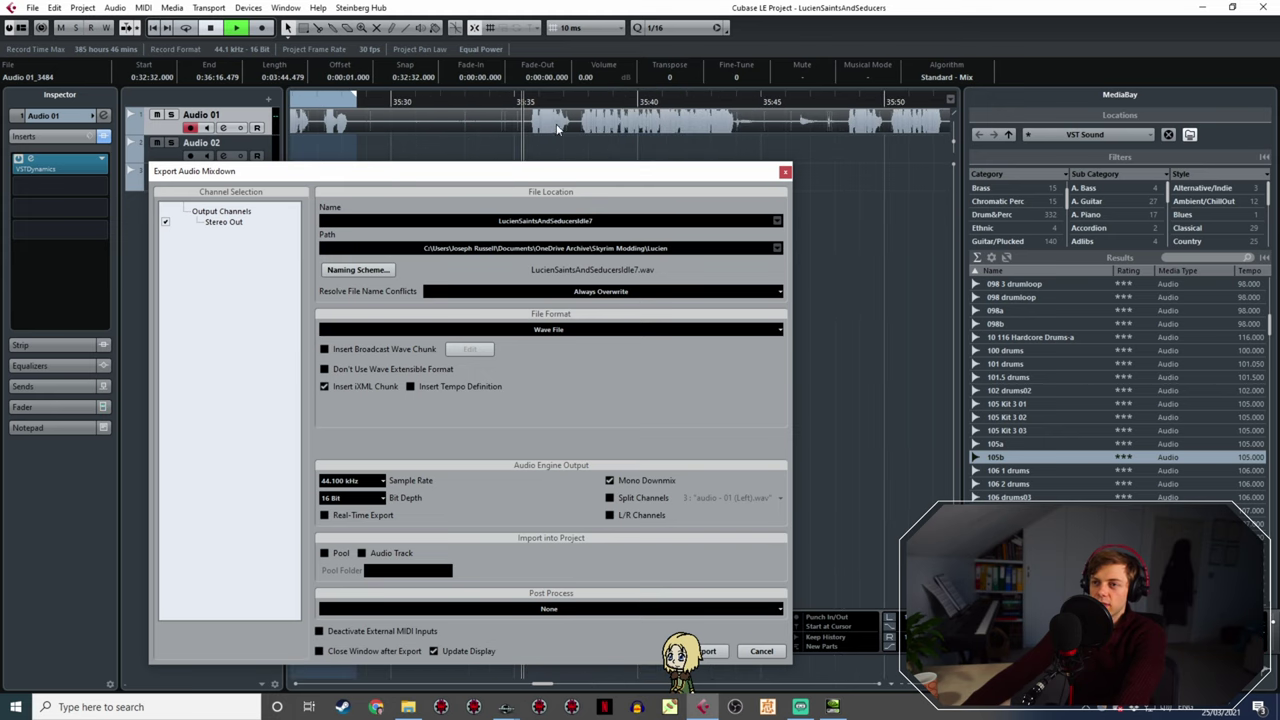
pyautogui.press('space')
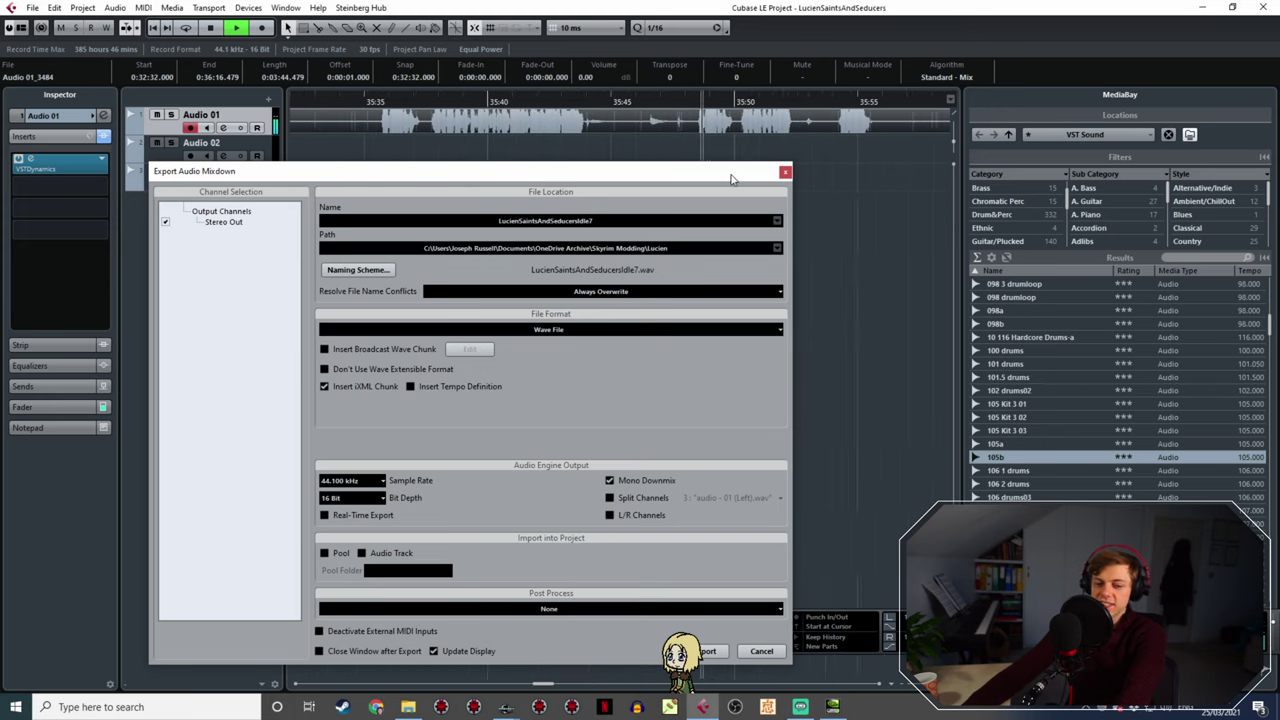
pyautogui.press('space')
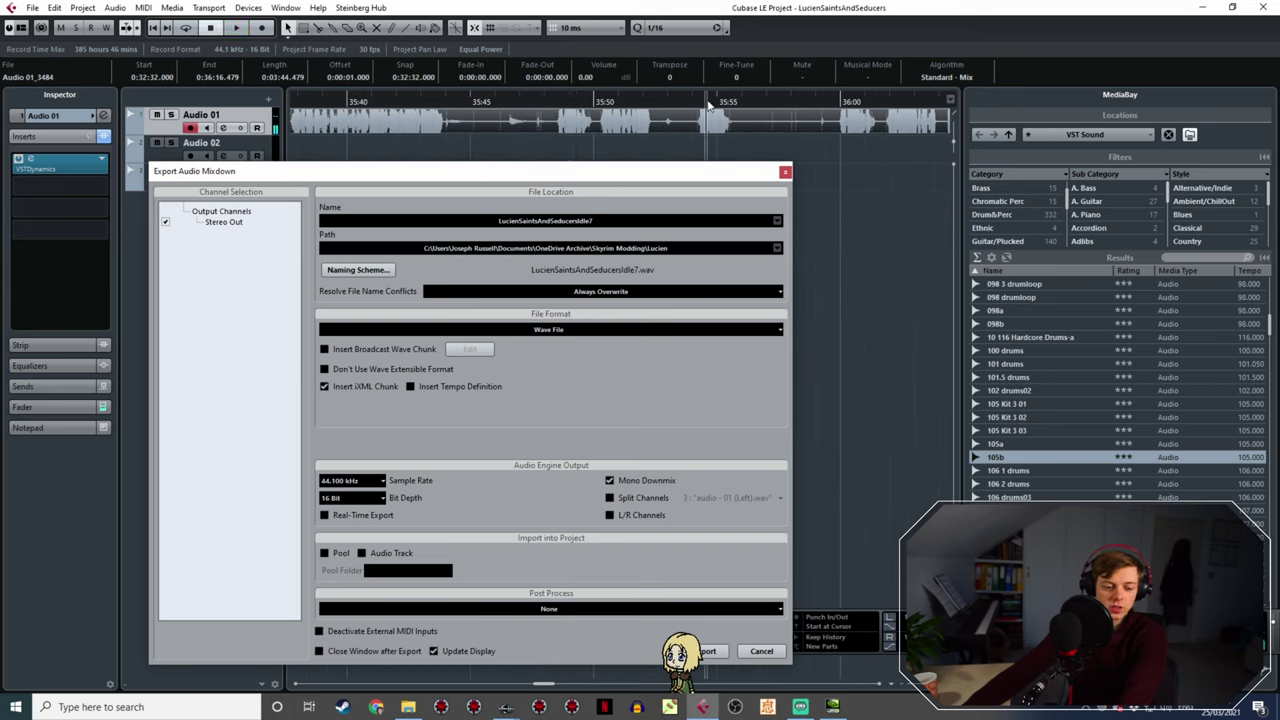
pyautogui.press('space')
pyautogui.click(845, 100)
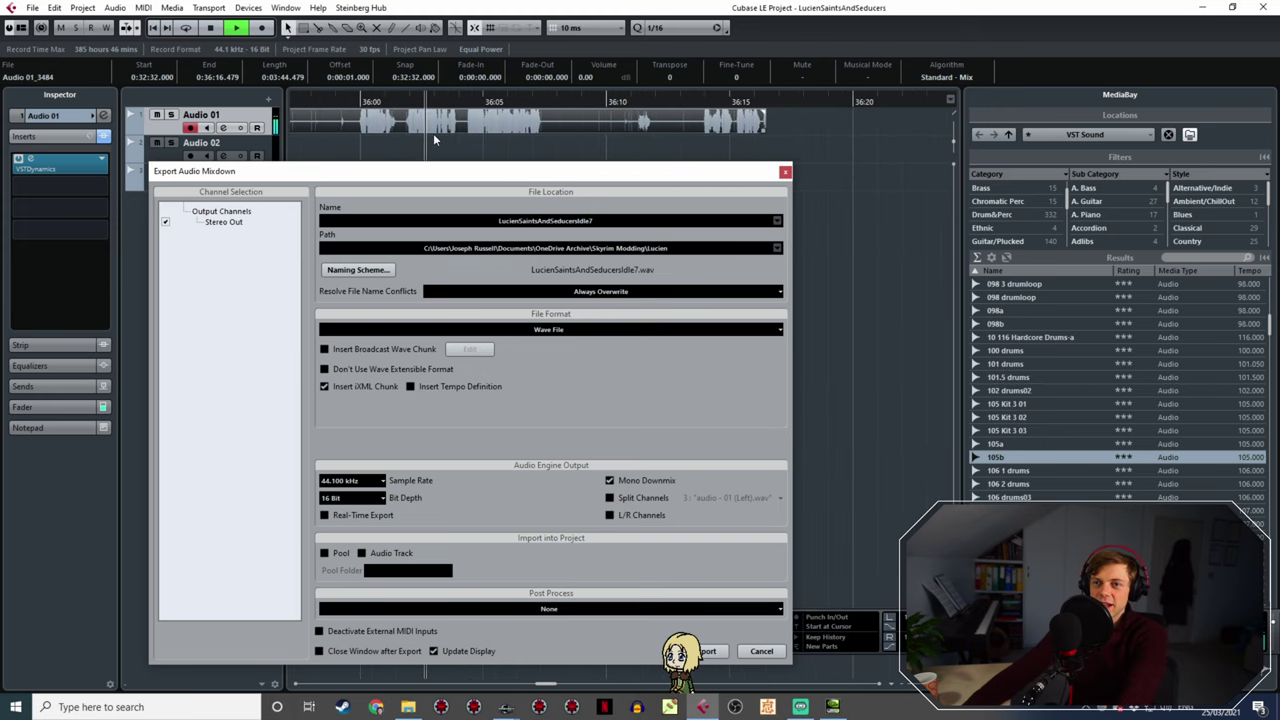
# - Set the locator range around the reading from about 36:00 to 36:07 and play it back
pyautogui.keyDown('ctrl'); pyautogui.scroll(3, 506, 127); pyautogui.keyUp('ctrl')
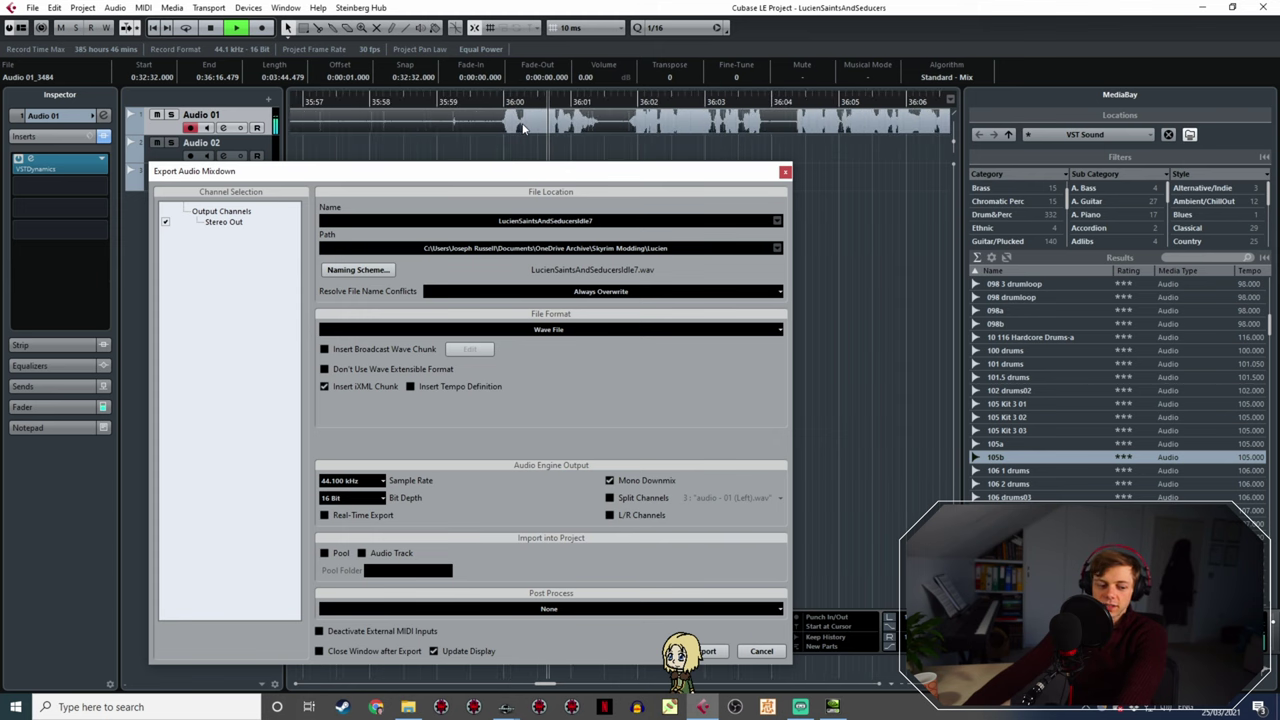
pyautogui.press('space')
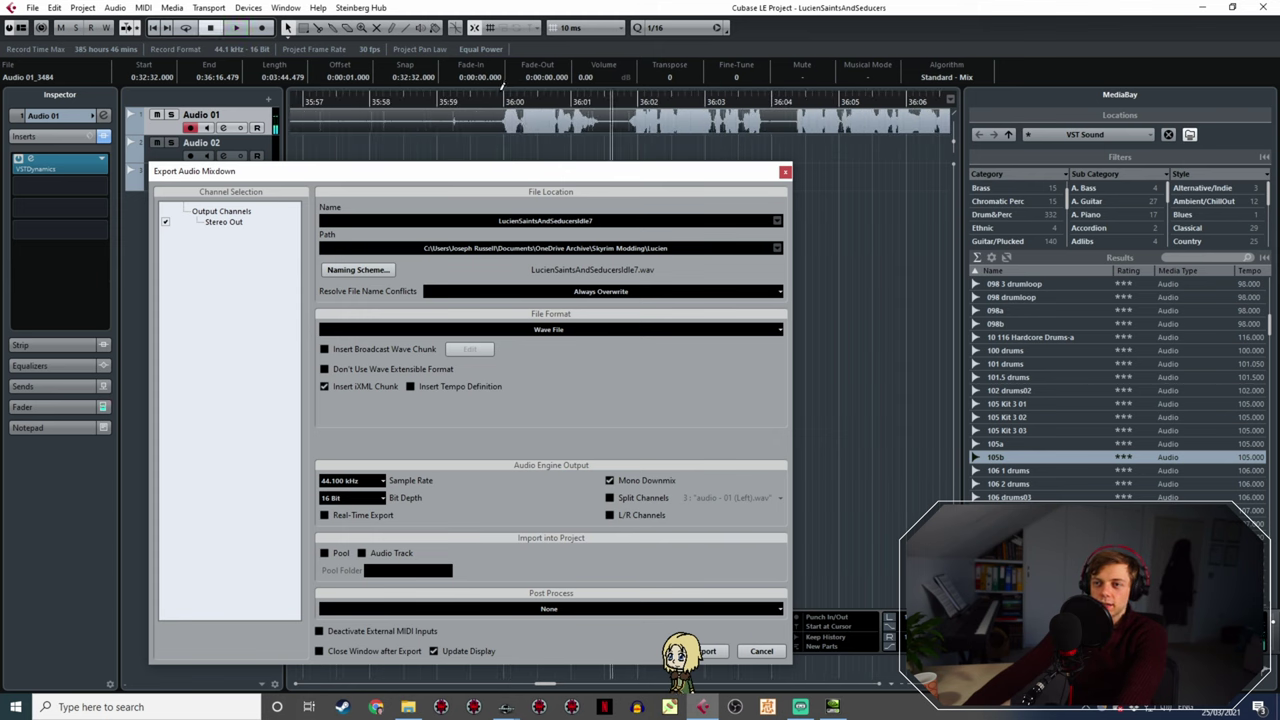
pyautogui.keyDown('shift'); pyautogui.hscroll(5, 503, 100); pyautogui.keyUp('shift')
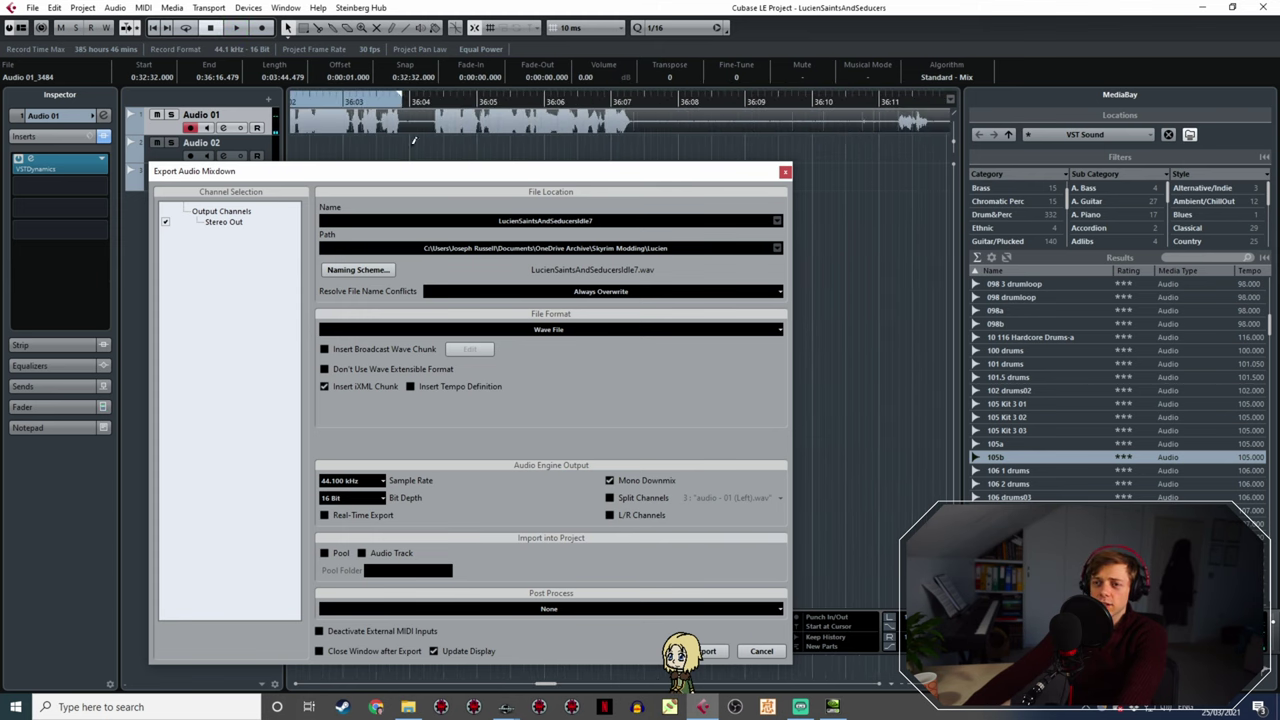
pyautogui.moveTo(413, 140); pyautogui.dragTo(615, 157)
pyautogui.keyDown('shift'); pyautogui.hscroll(-3, 716, 144); pyautogui.keyUp('shift')
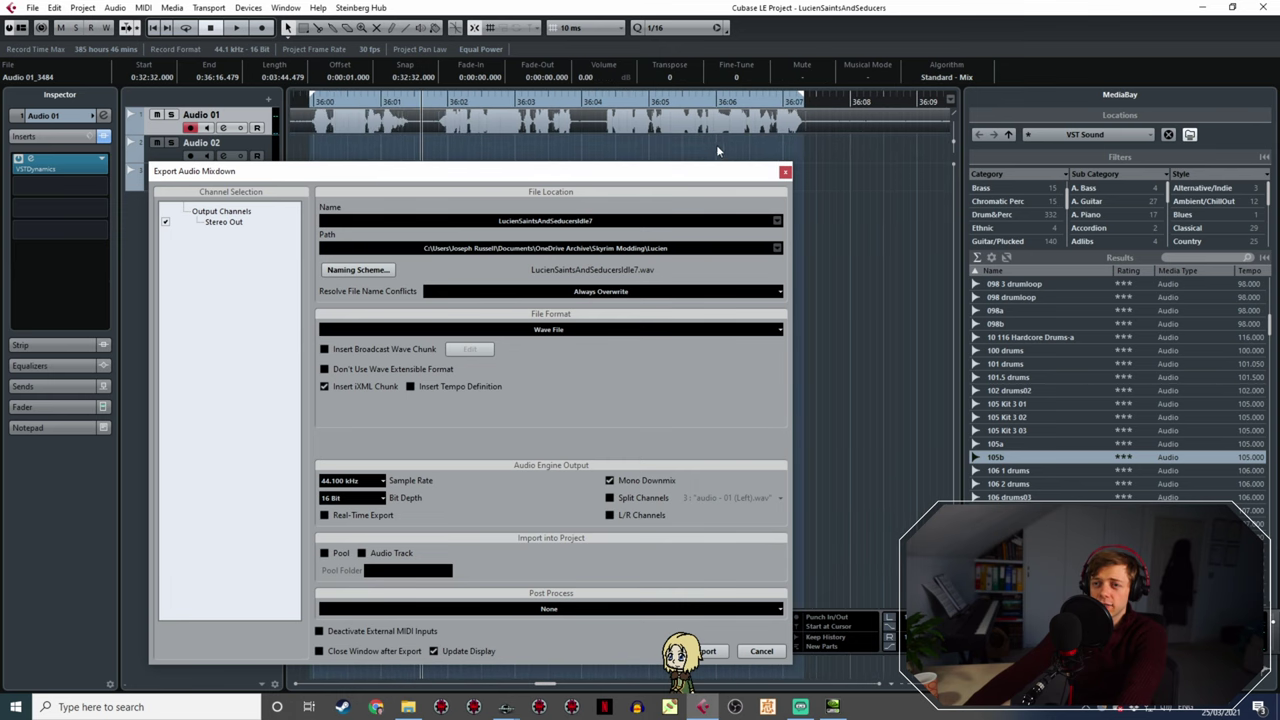
pyautogui.press('space')
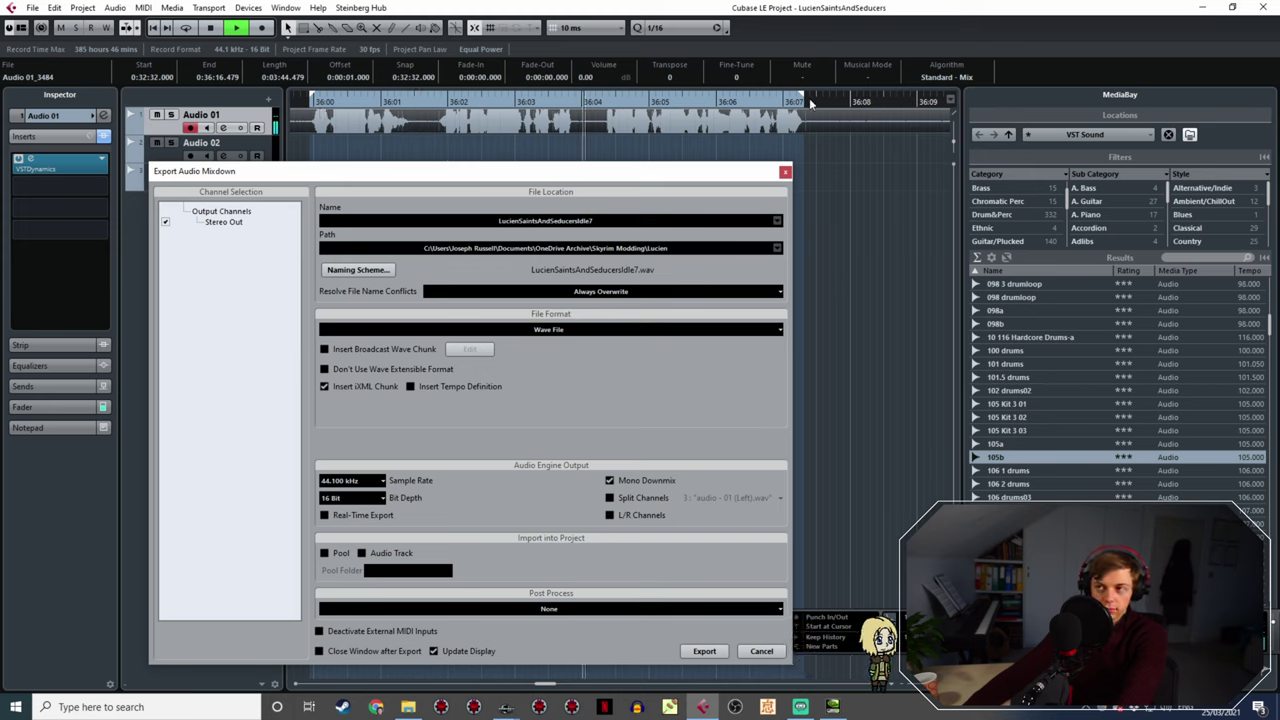
pyautogui.keyDown('ctrl'); pyautogui.scroll(3, 812, 102); pyautogui.keyUp('ctrl')
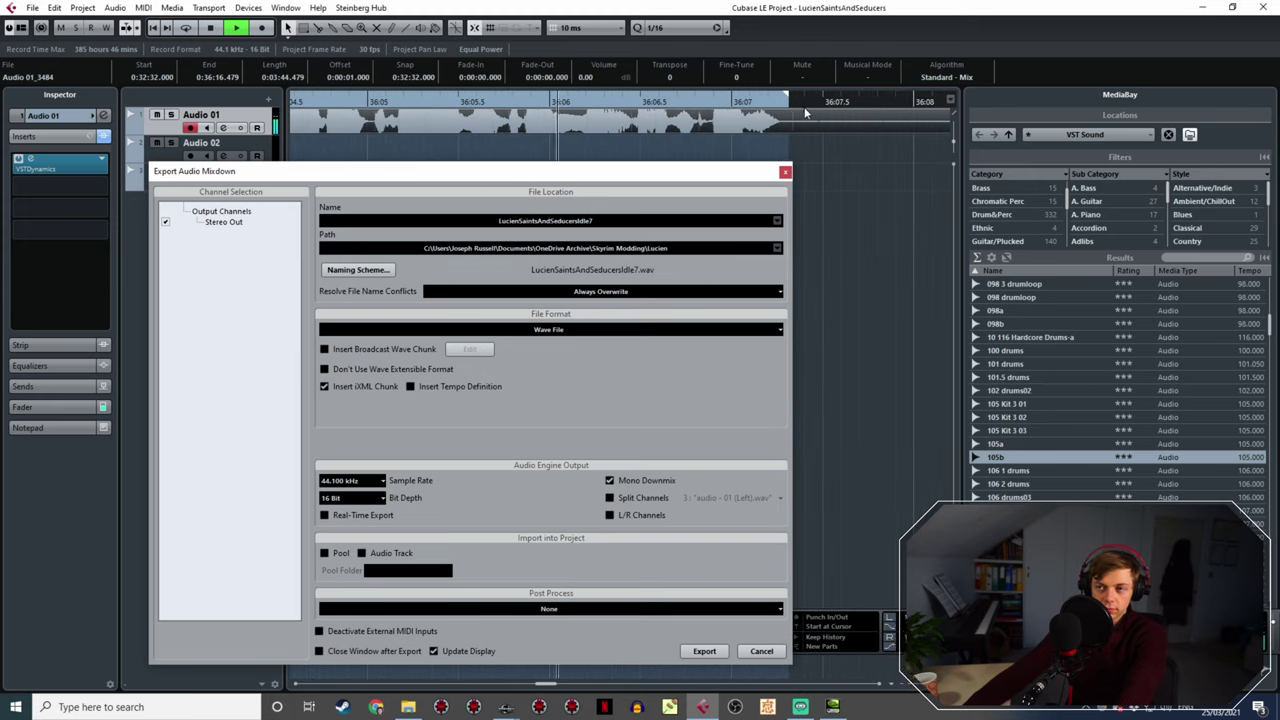
pyautogui.click(606, 222)
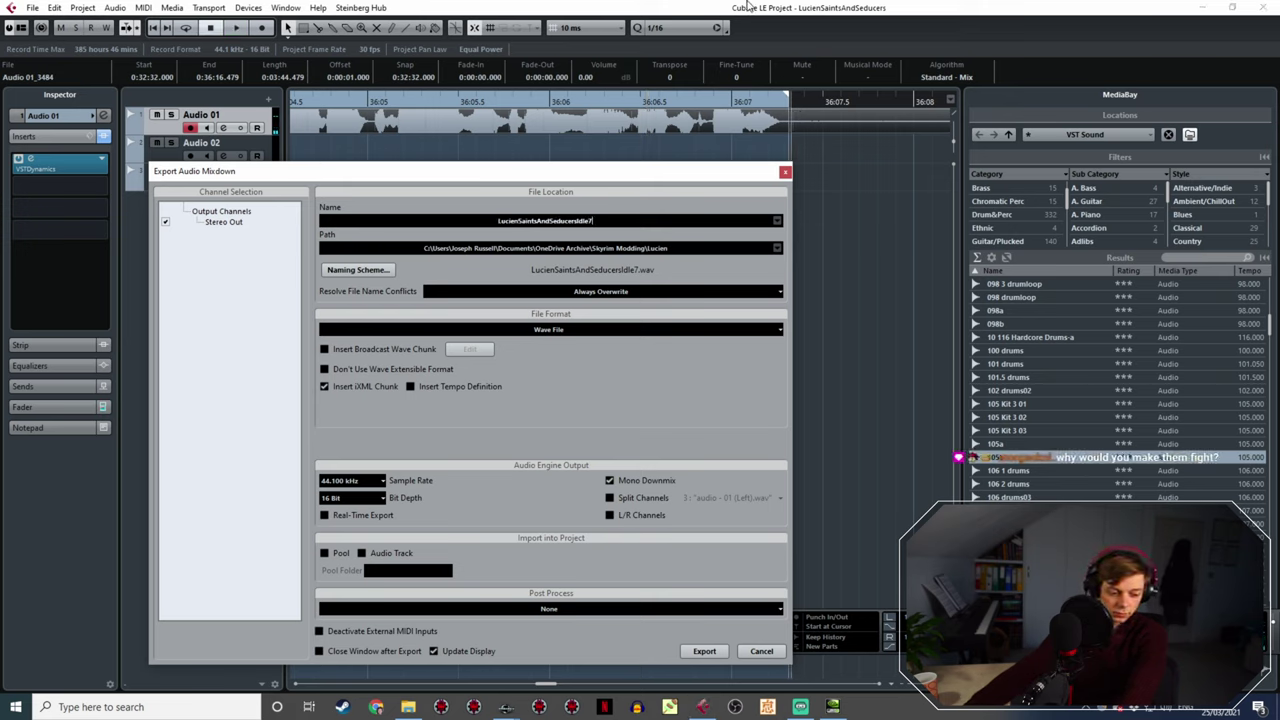
pyautogui.keyDown('ctrl'); pyautogui.scroll(-5, 400, 139); pyautogui.keyUp('ctrl')
pyautogui.press('space')
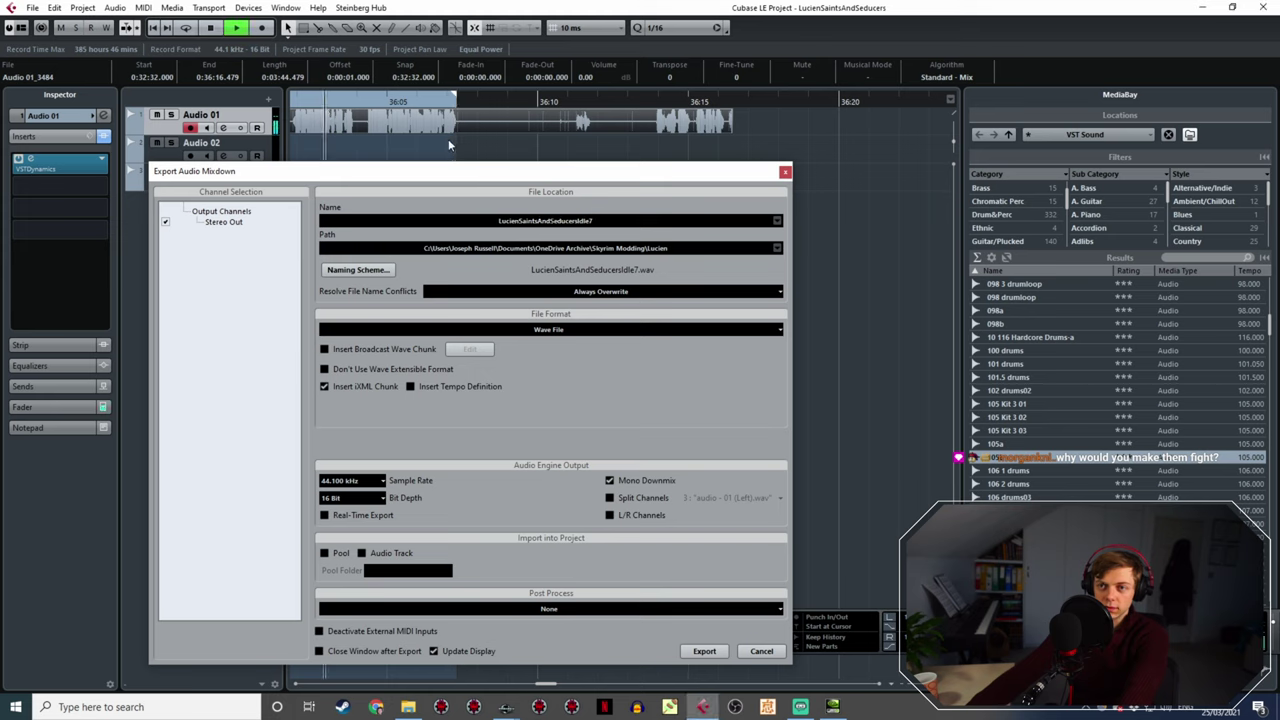
pyautogui.click(456, 108)
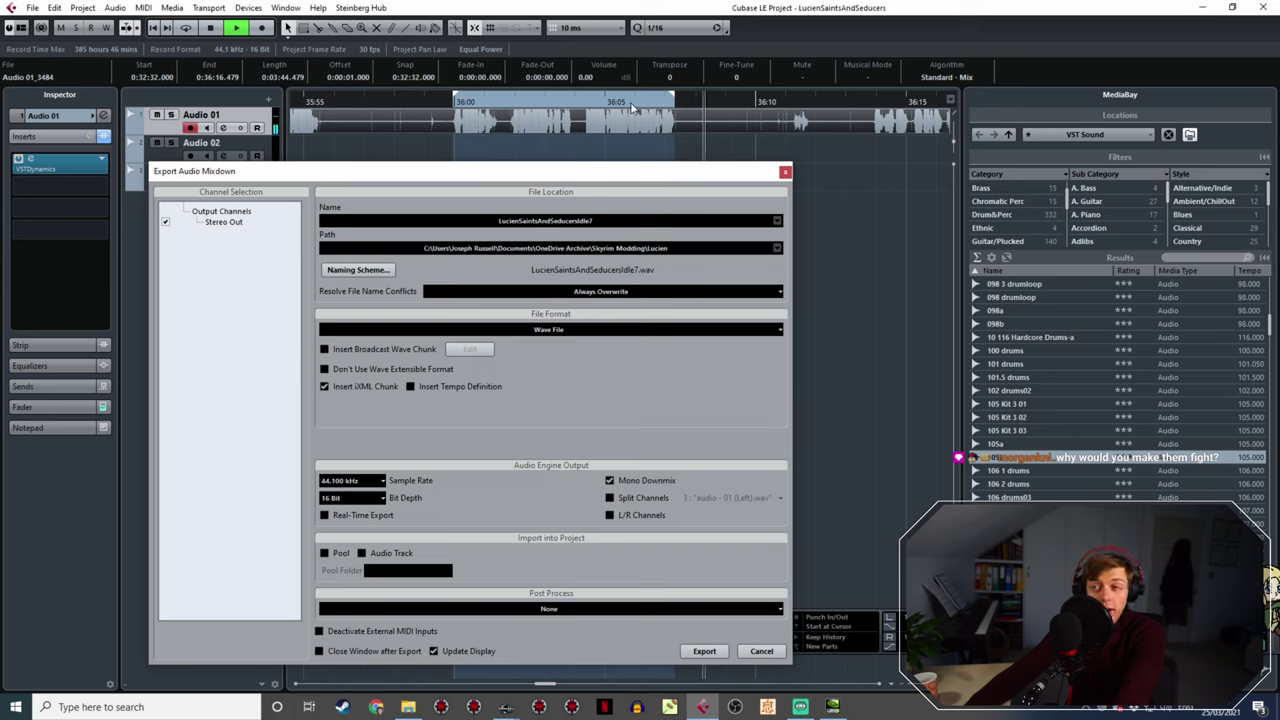
# - Export the located range as an audio mixdown named LucienSaintsAndSeducersIdle8
pyautogui.click(590, 219)
pyautogui.press('BackSpace')
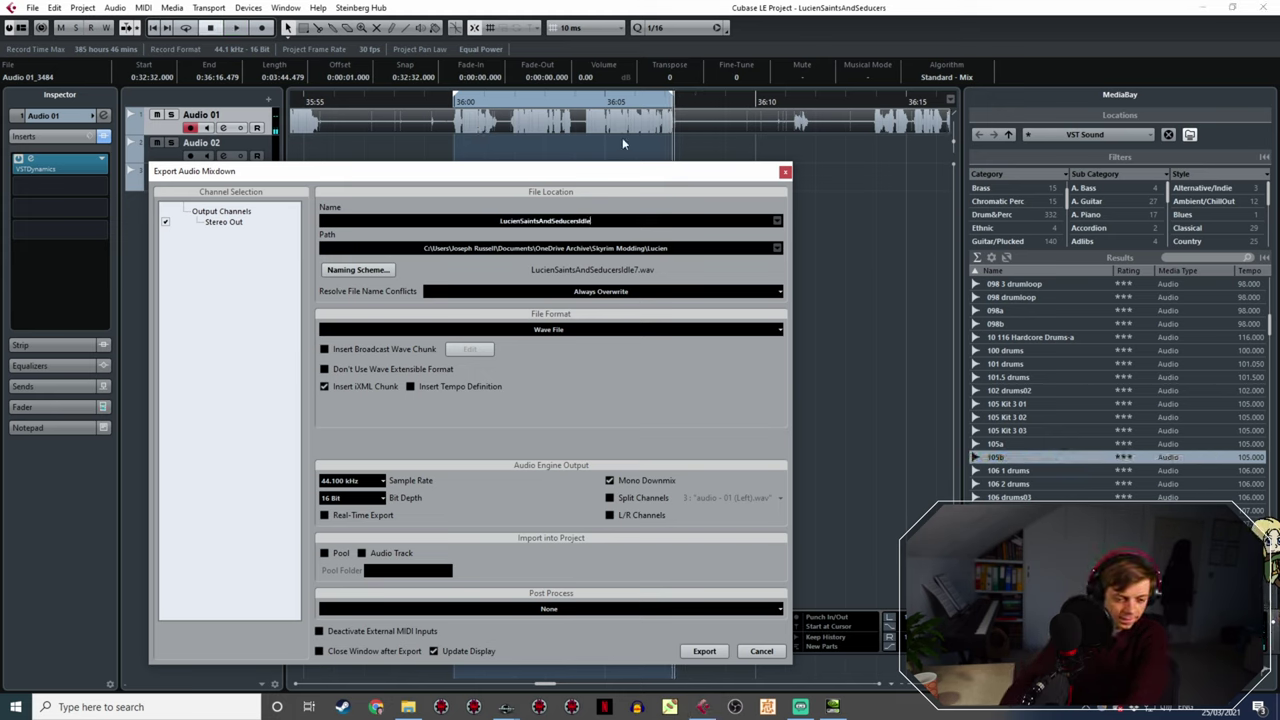
pyautogui.write('8')
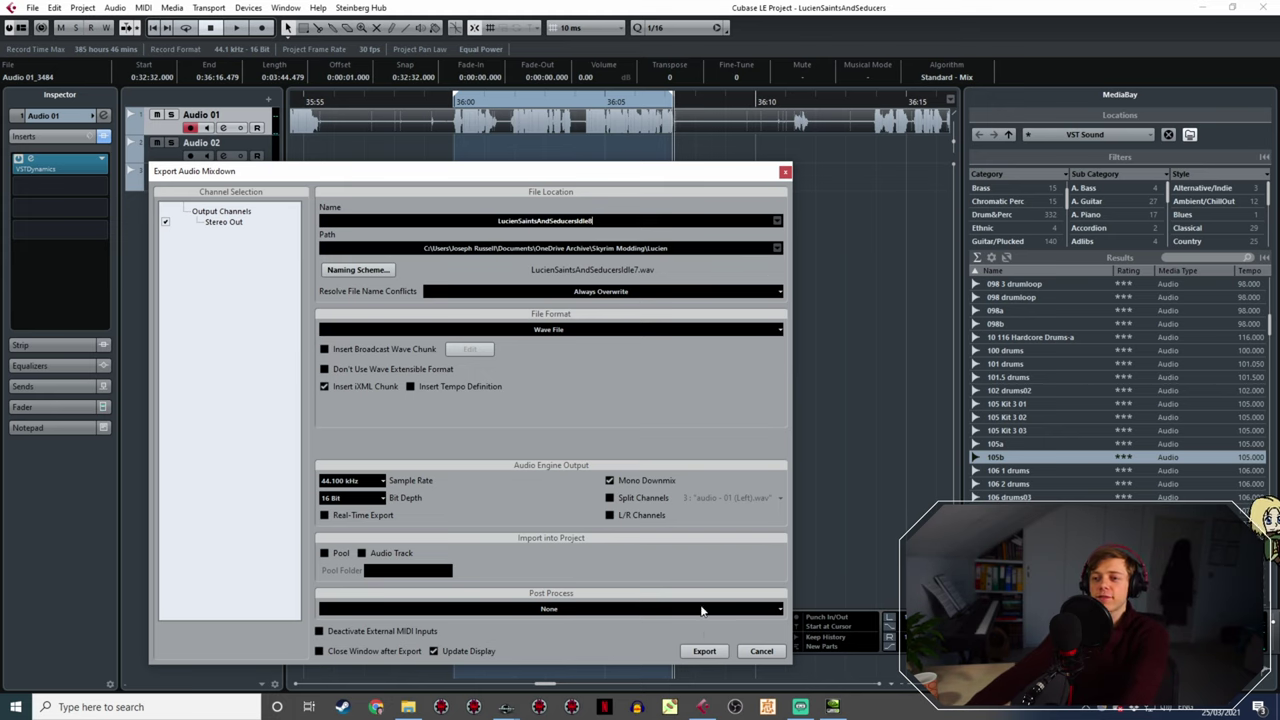
pyautogui.click(704, 651)
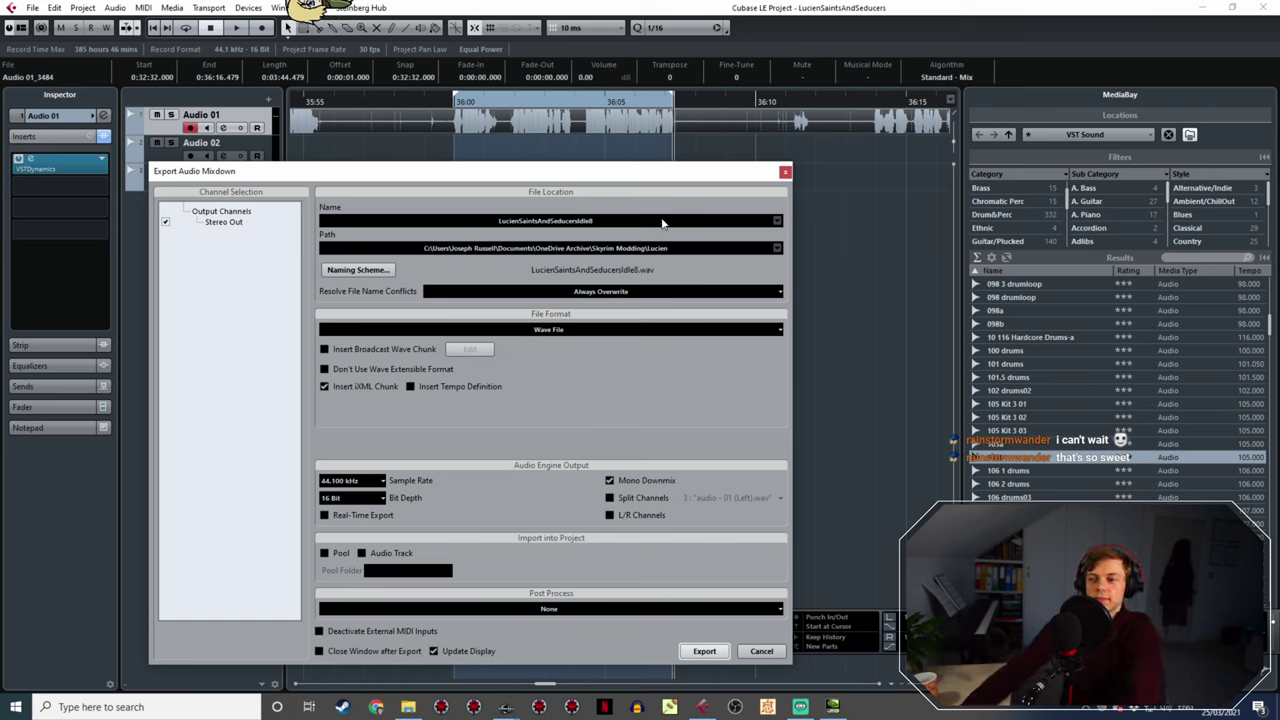
# - Audition the remainder of the take on Audio 01 from about 36:09 to its end
pyautogui.press('space')
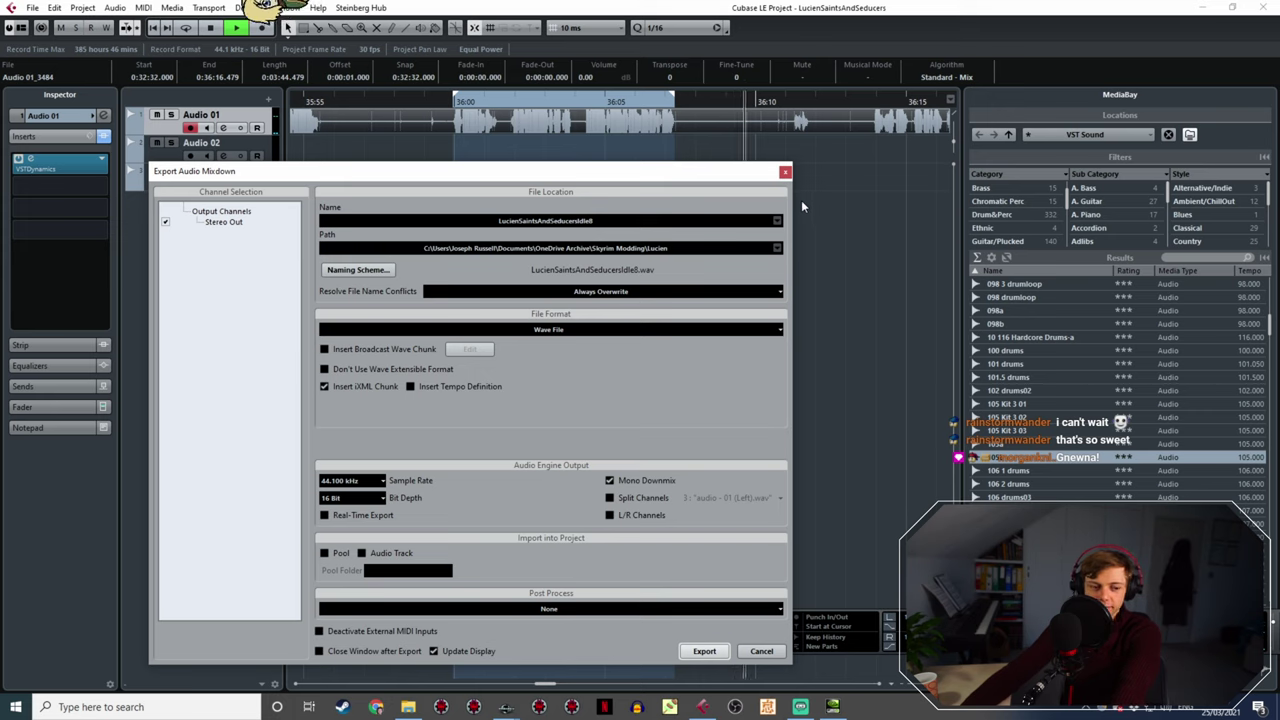
pyautogui.press('space')
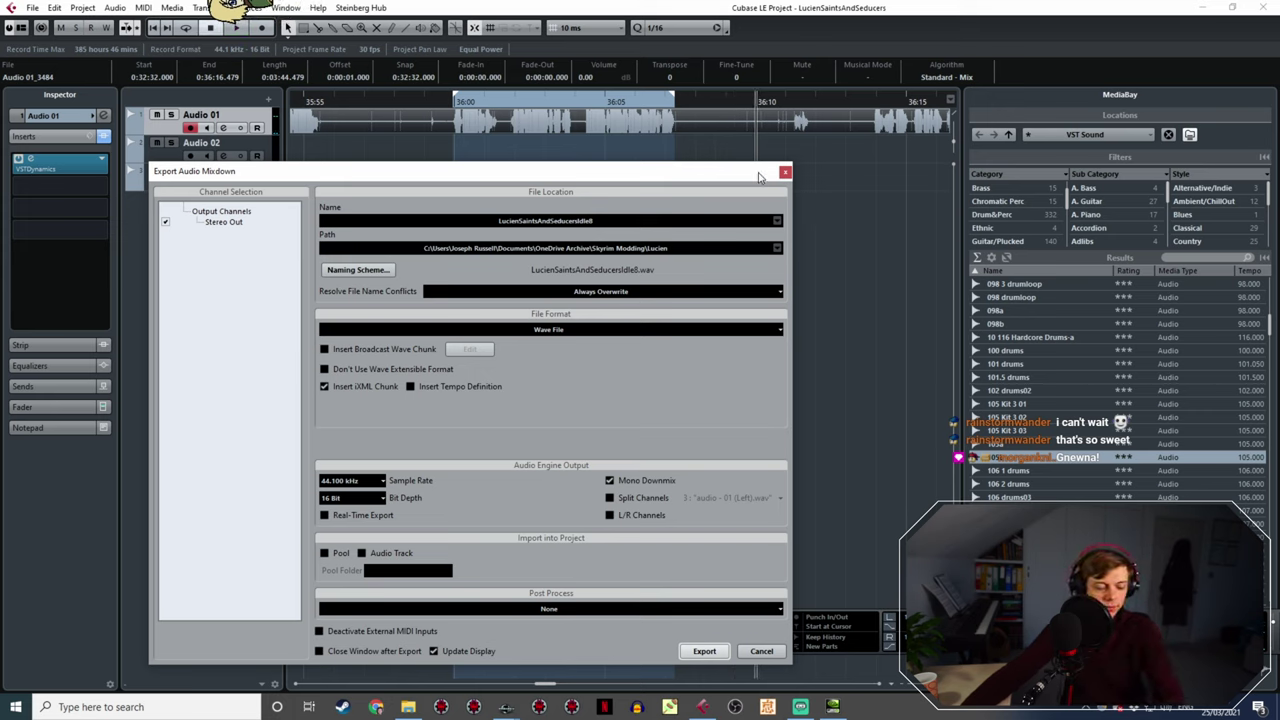
pyautogui.keyDown('ctrl'); pyautogui.scroll(-2, 875, 138); pyautogui.keyUp('ctrl')
pyautogui.press('space')
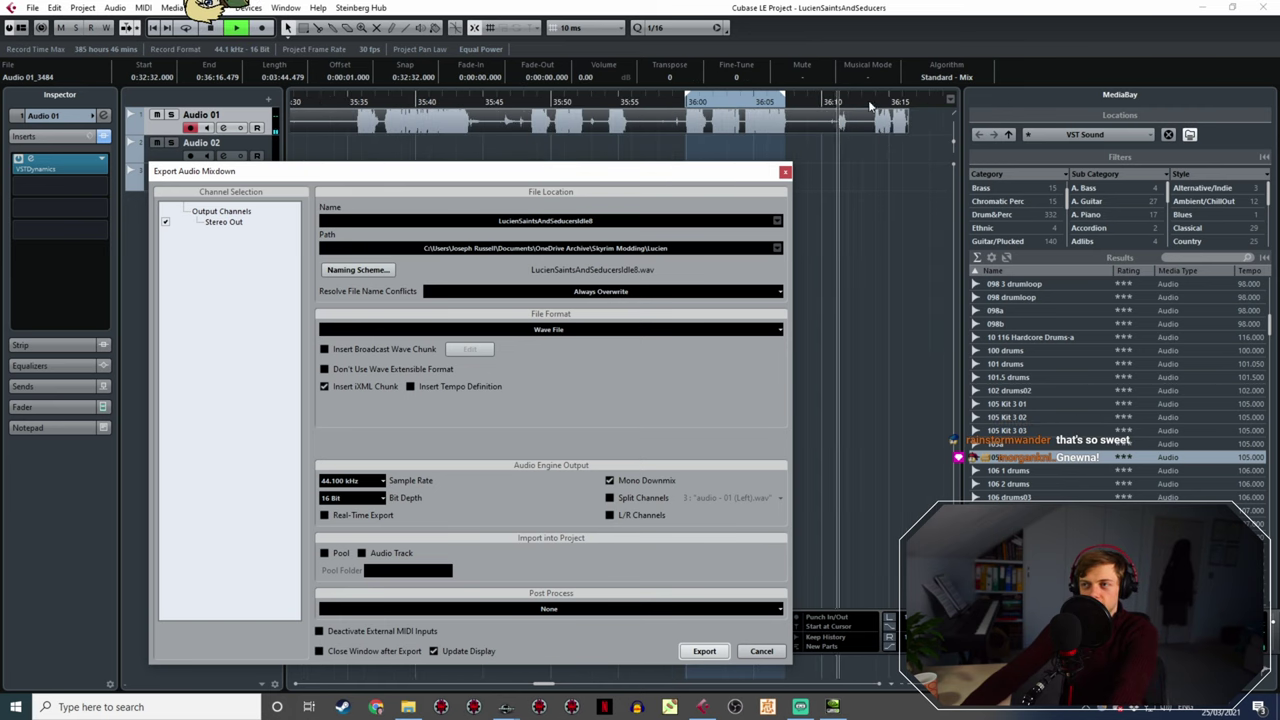
pyautogui.moveTo(870, 104); pyautogui.dragTo(568, 145)
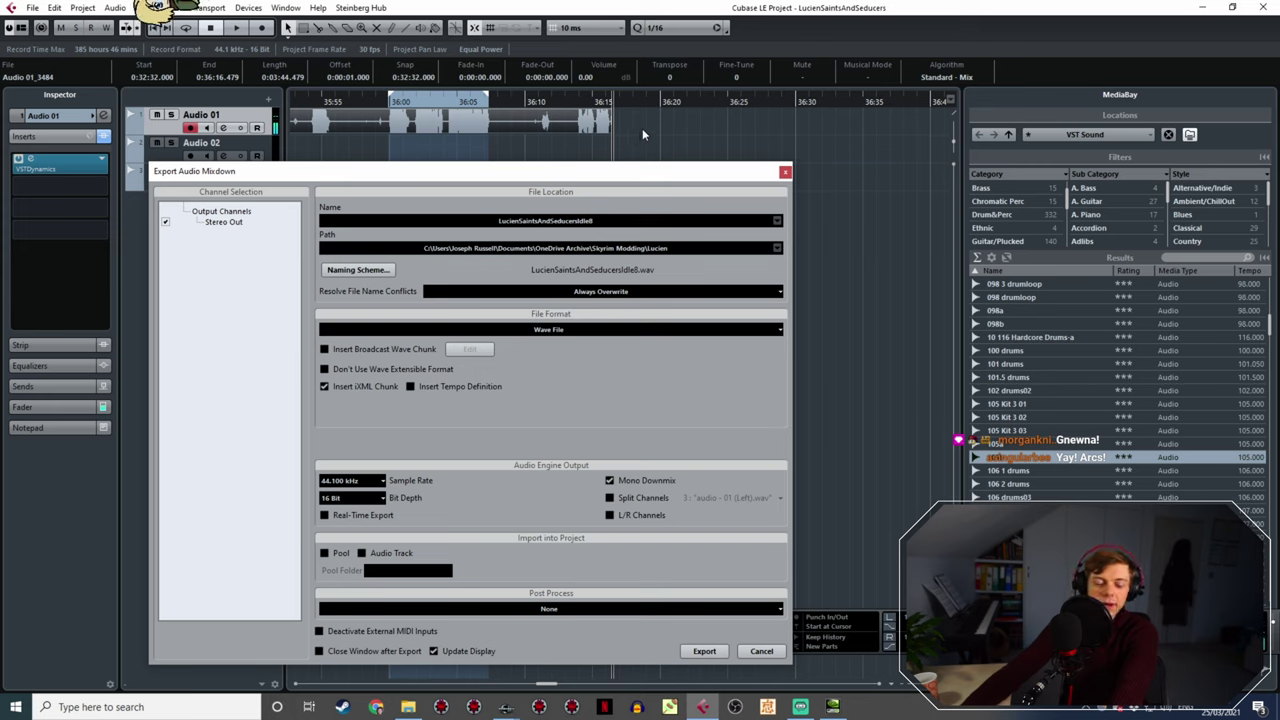
pyautogui.keyDown('ctrl'); pyautogui.scroll(2, 642, 127); pyautogui.keyUp('ctrl')
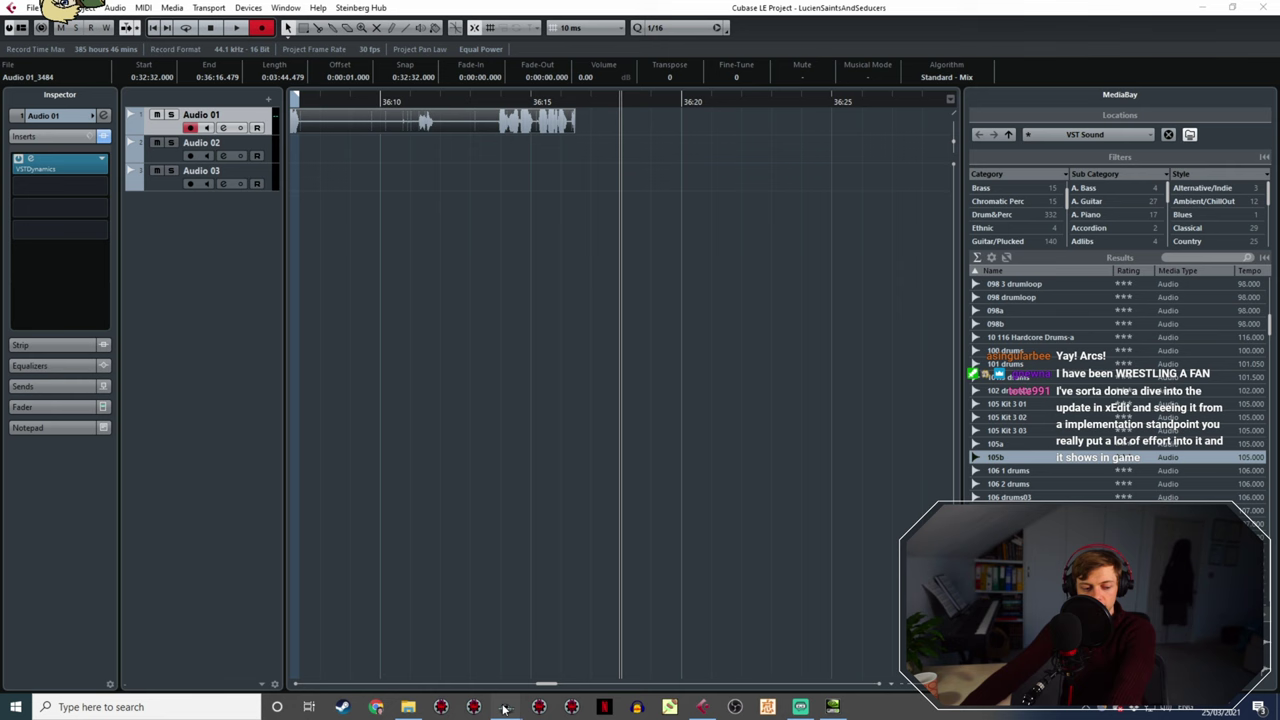
# - Switch to the Creation Kit and open the Idle response beginning "Ah, now this sheds a bit more light on the situation" for editing
pyautogui.moveTo(506, 708)
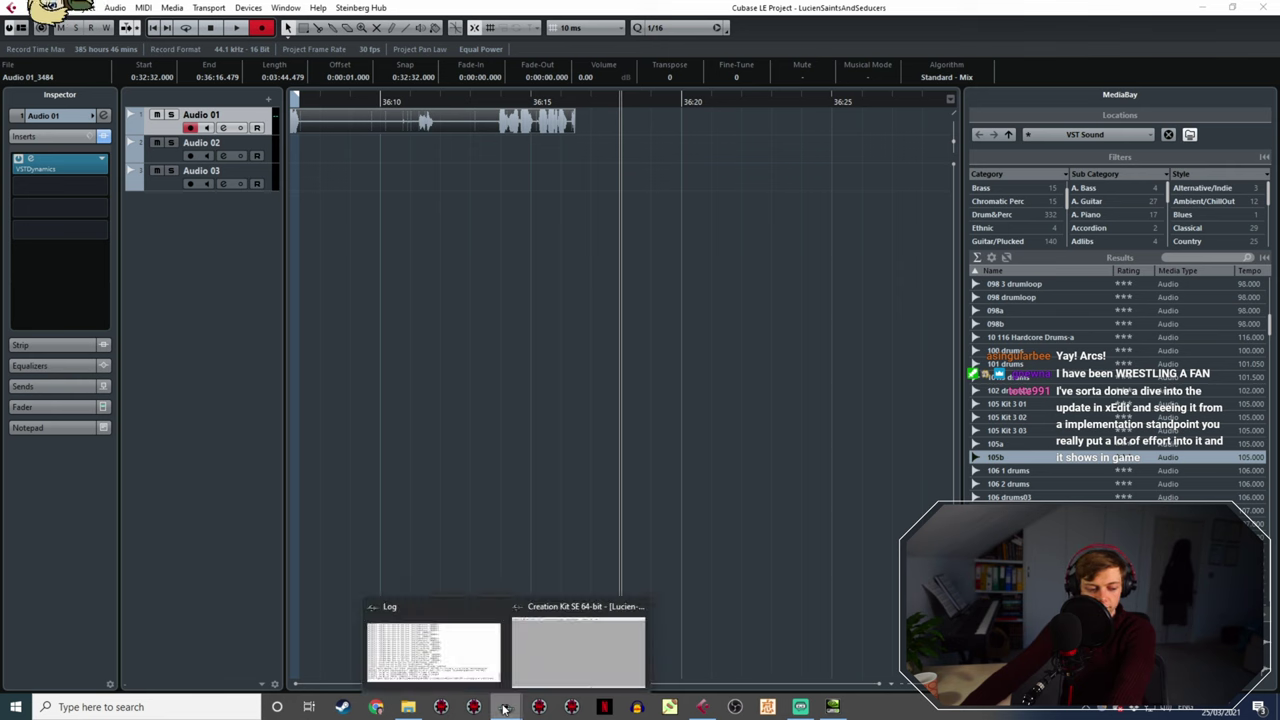
pyautogui.click(582, 649)
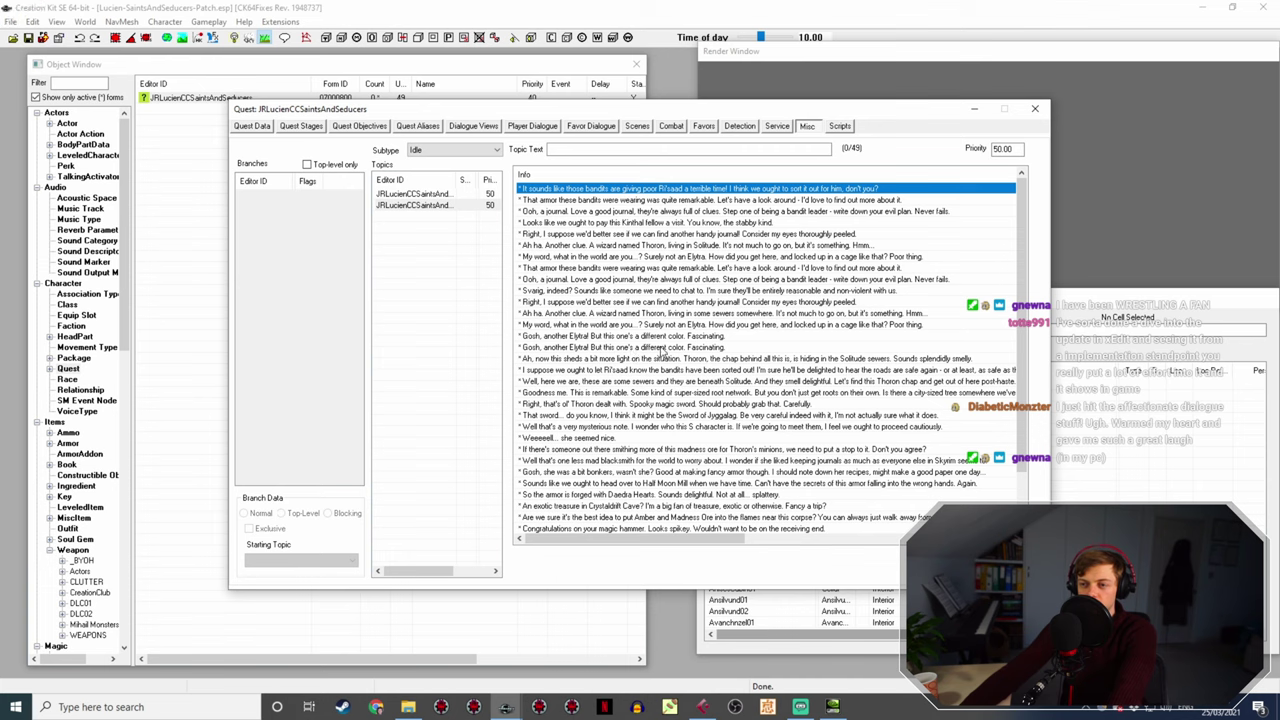
pyautogui.click(672, 336)
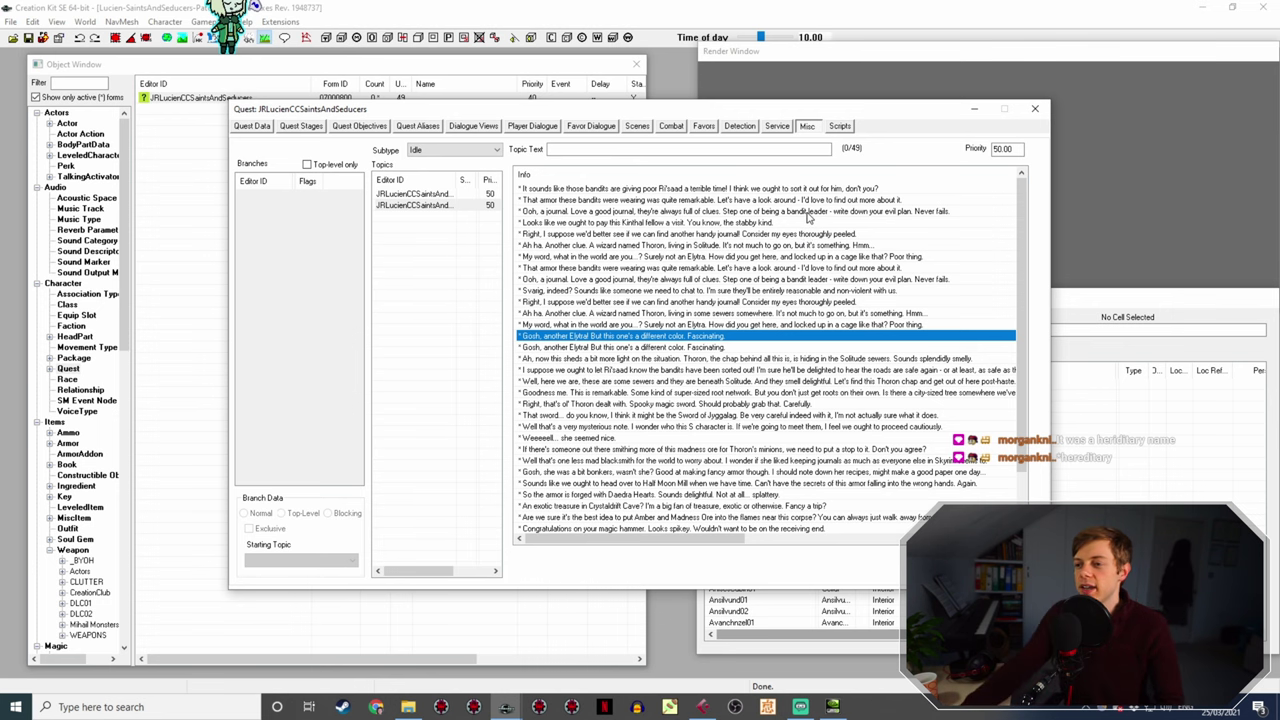
pyautogui.doubleClick(811, 360)
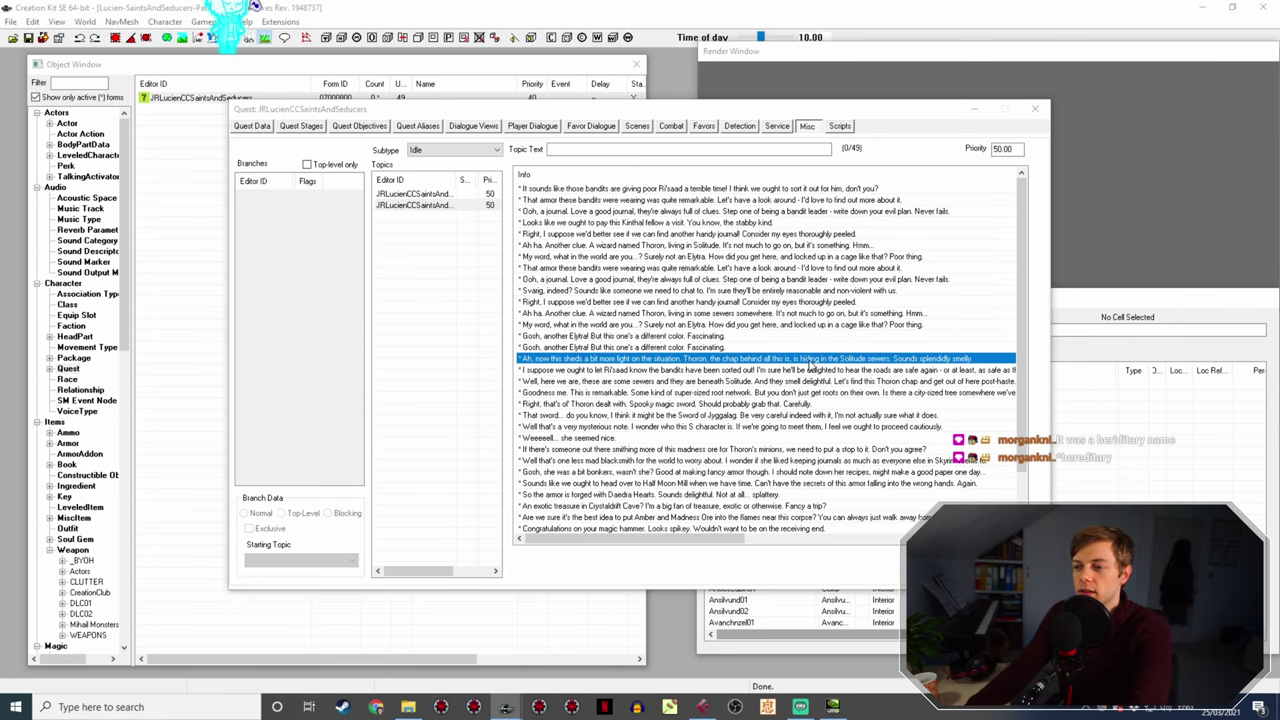
pyautogui.click(497, 200)
pyautogui.doubleClick(566, 214)
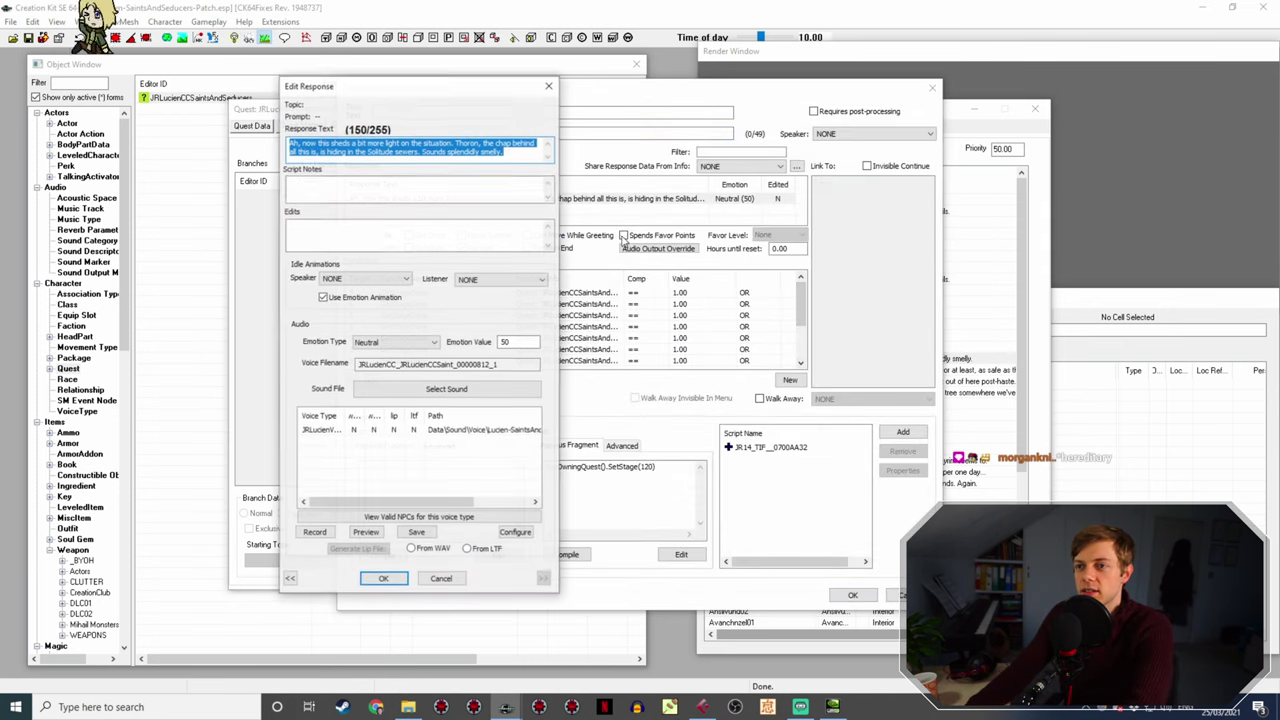
# - Remove the redundant "is" from the response text so it reads "the chap behind all this, is hiding in the Solitude sewers"
pyautogui.click(316, 152)
pyautogui.press('BackSpace')
pyautogui.press('BackSpace')
pyautogui.press('BackSpace')
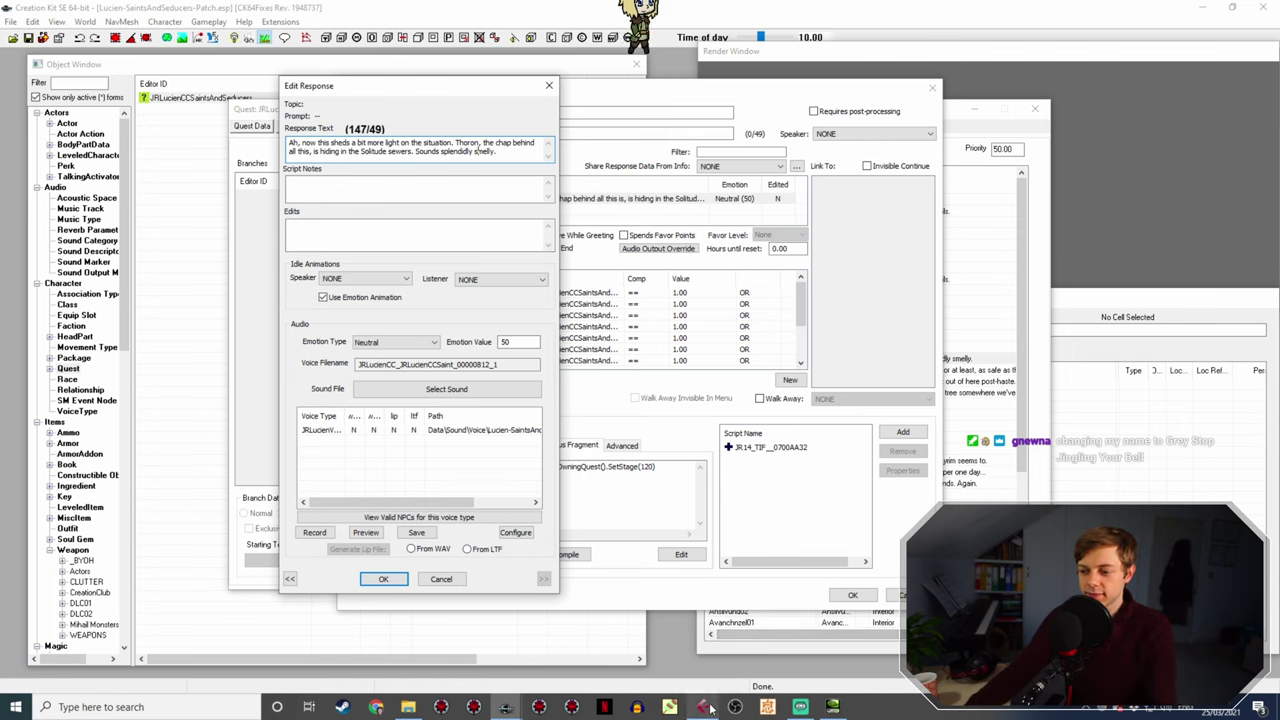
# - Switch to Cubase and audition the new take Audio 01_3485 from about 36:30 and from about 36:50
pyautogui.hotkey('alt', 'Tab')
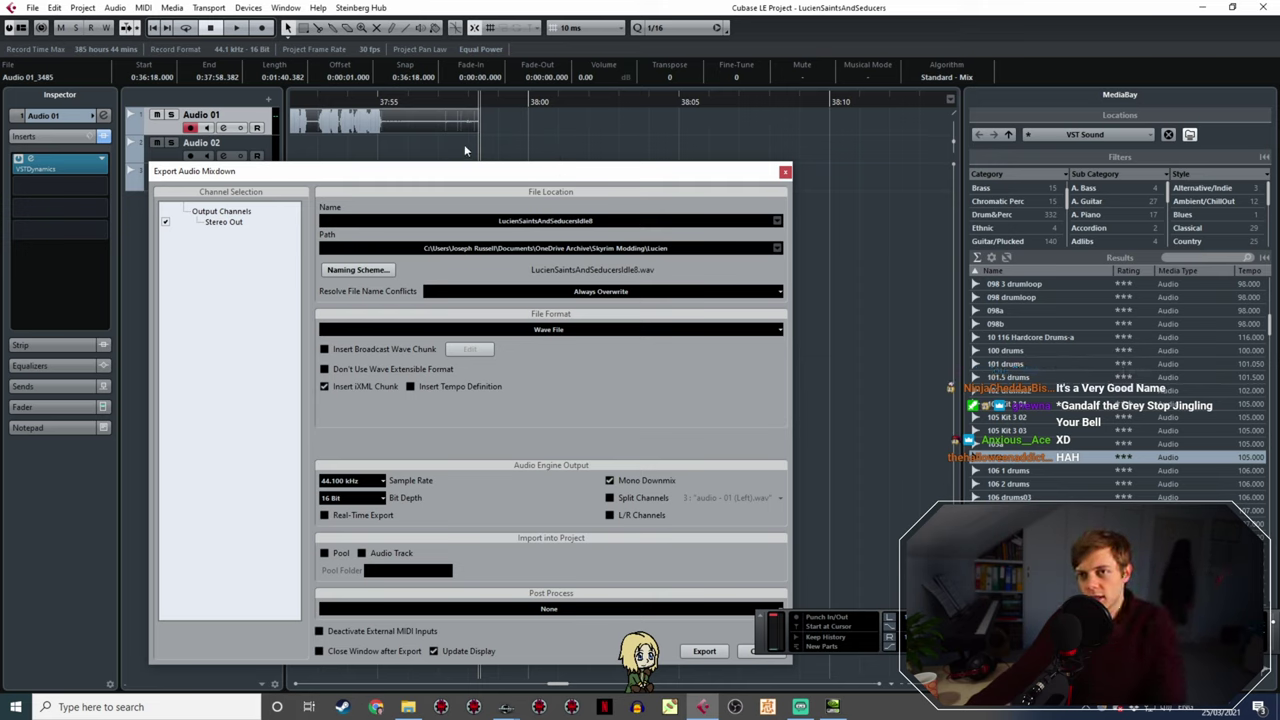
pyautogui.moveTo(464, 150); pyautogui.dragTo(789, 116, button='middle')
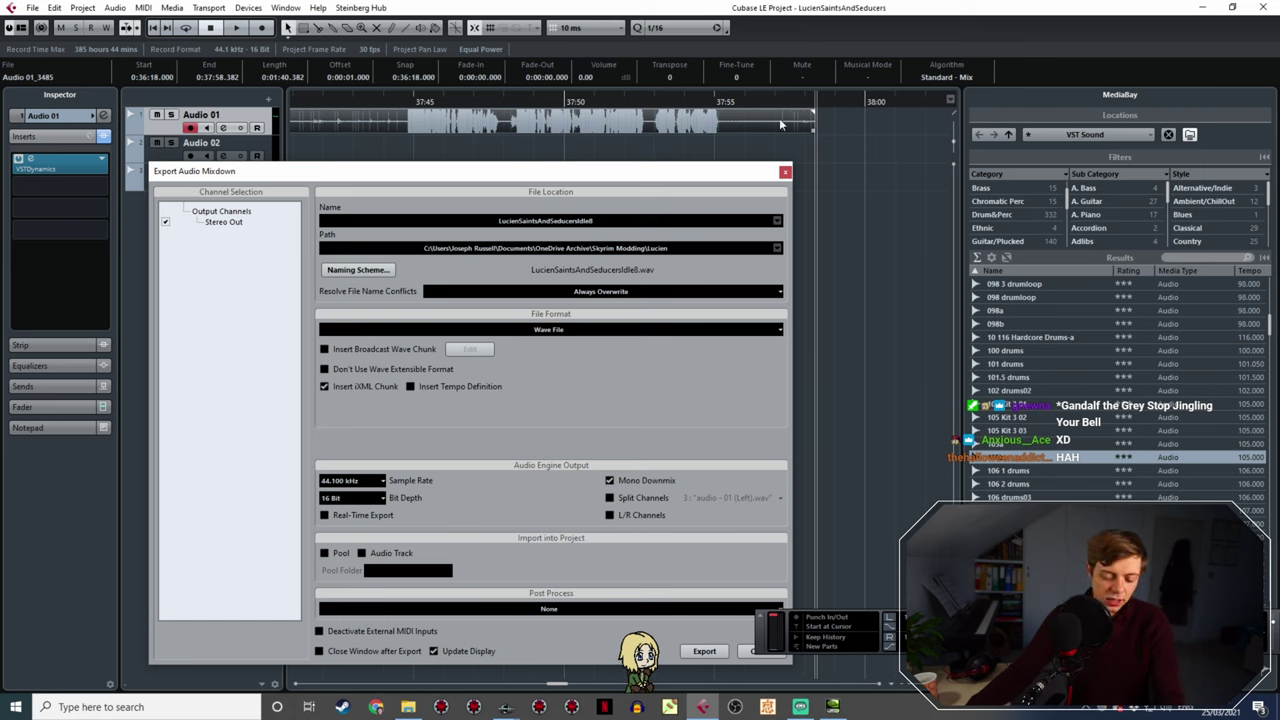
pyautogui.keyDown('ctrl'); pyautogui.scroll(-5, 779, 122); pyautogui.keyUp('ctrl')
pyautogui.keyDown('ctrl'); pyautogui.scroll(-2, 600, 133); pyautogui.keyUp('ctrl')
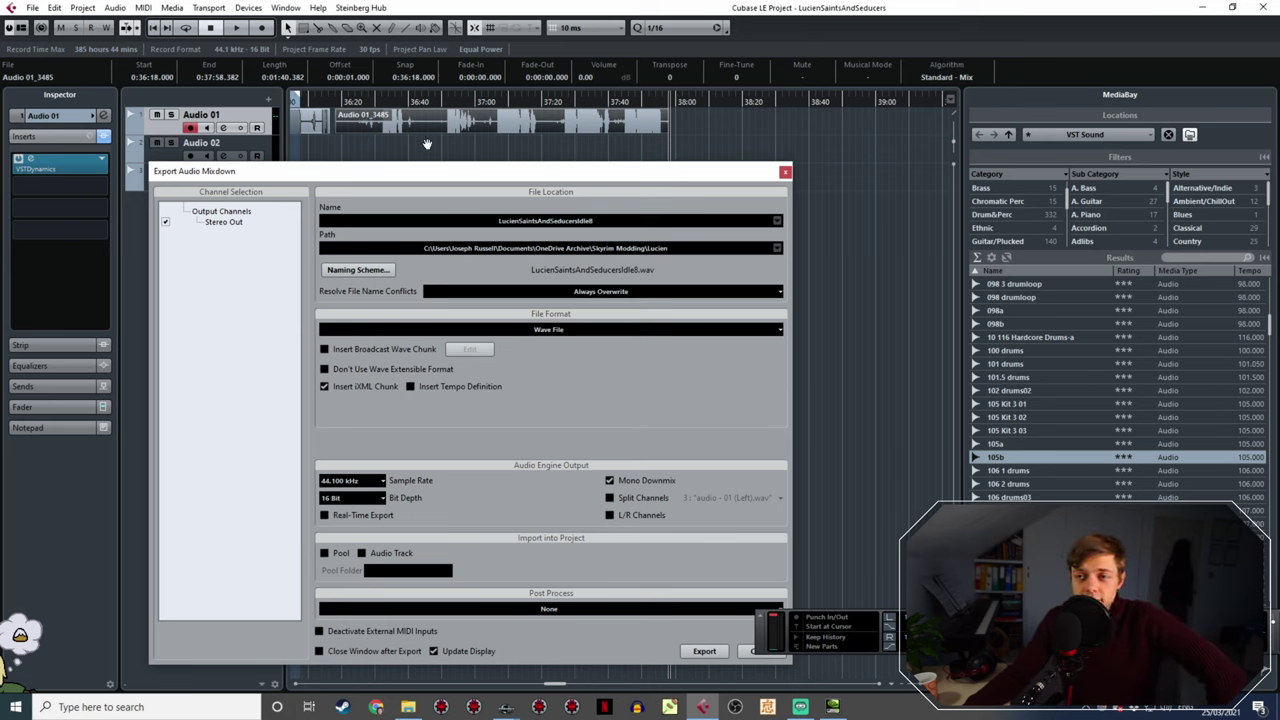
pyautogui.keyDown('shift'); pyautogui.hscroll(-2, 424, 145); pyautogui.keyUp('shift')
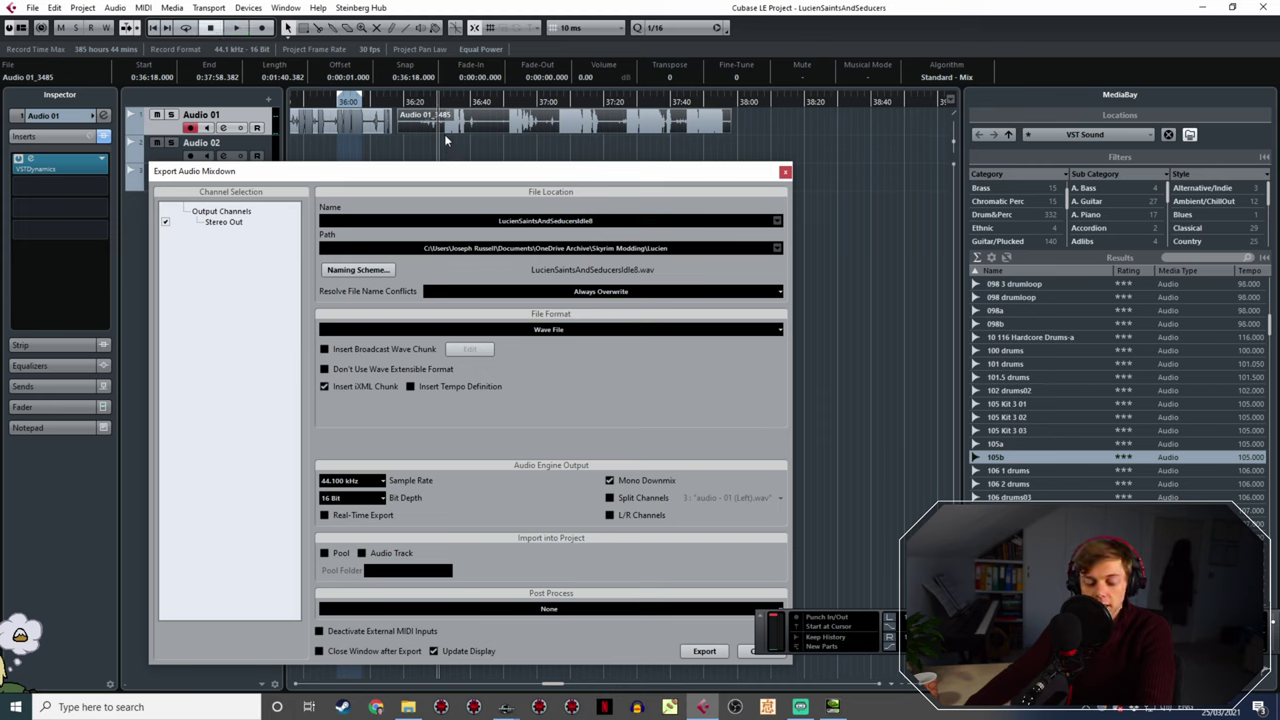
pyautogui.keyDown('ctrl'); pyautogui.scroll(4, 444, 131); pyautogui.keyUp('ctrl')
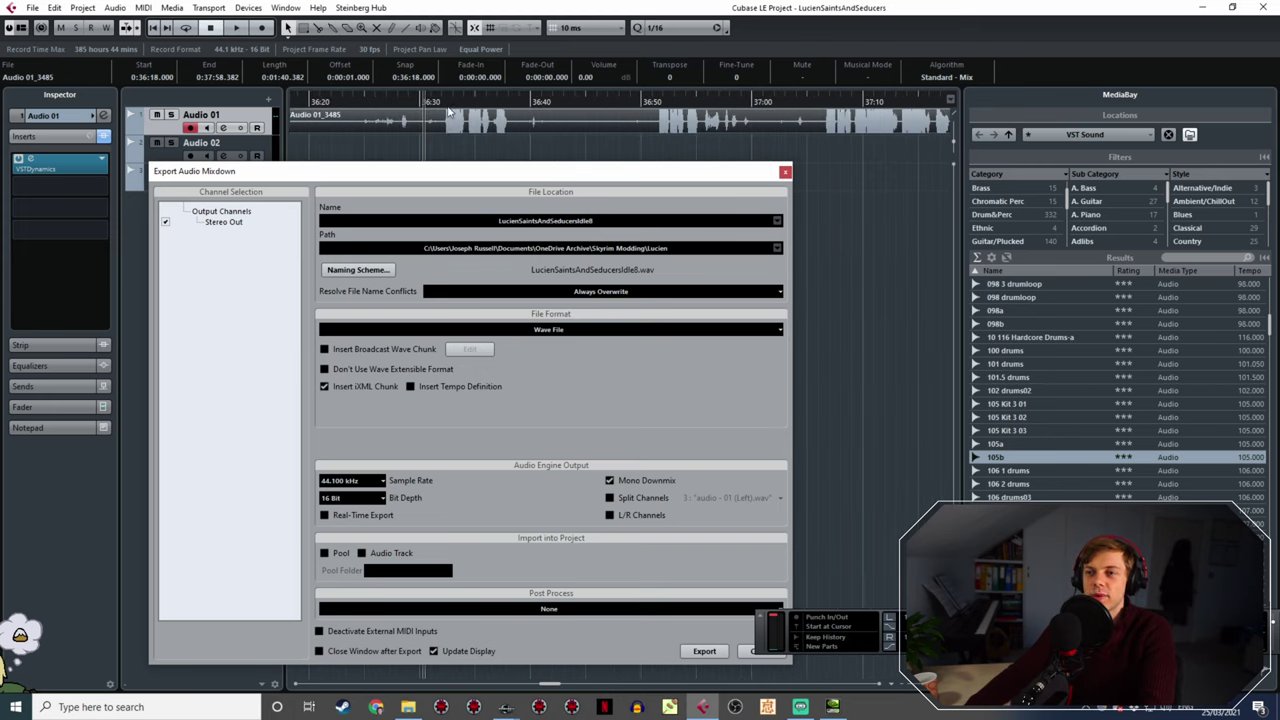
pyautogui.press('space')
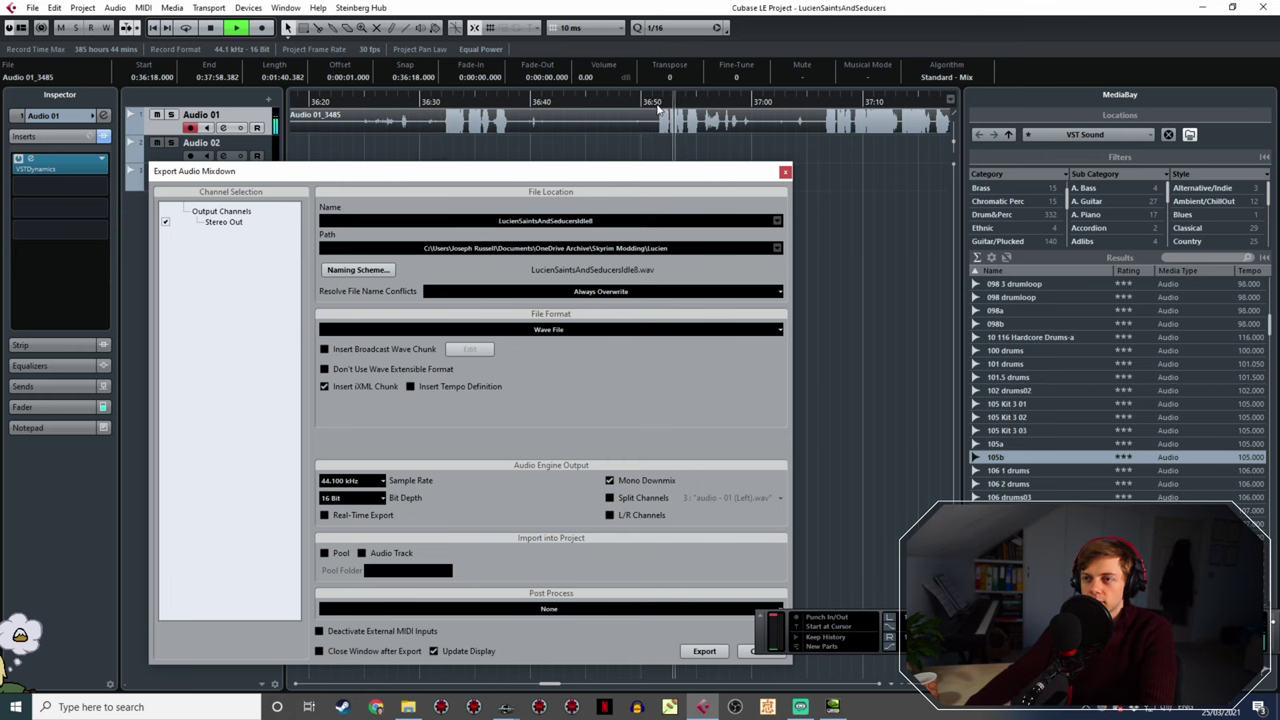
pyautogui.press('space')
# - Return to the Creation Kit, accept the edited response and its topic info, and select the line about Thoron living in some sewers somewhere
pyautogui.click(505, 707)
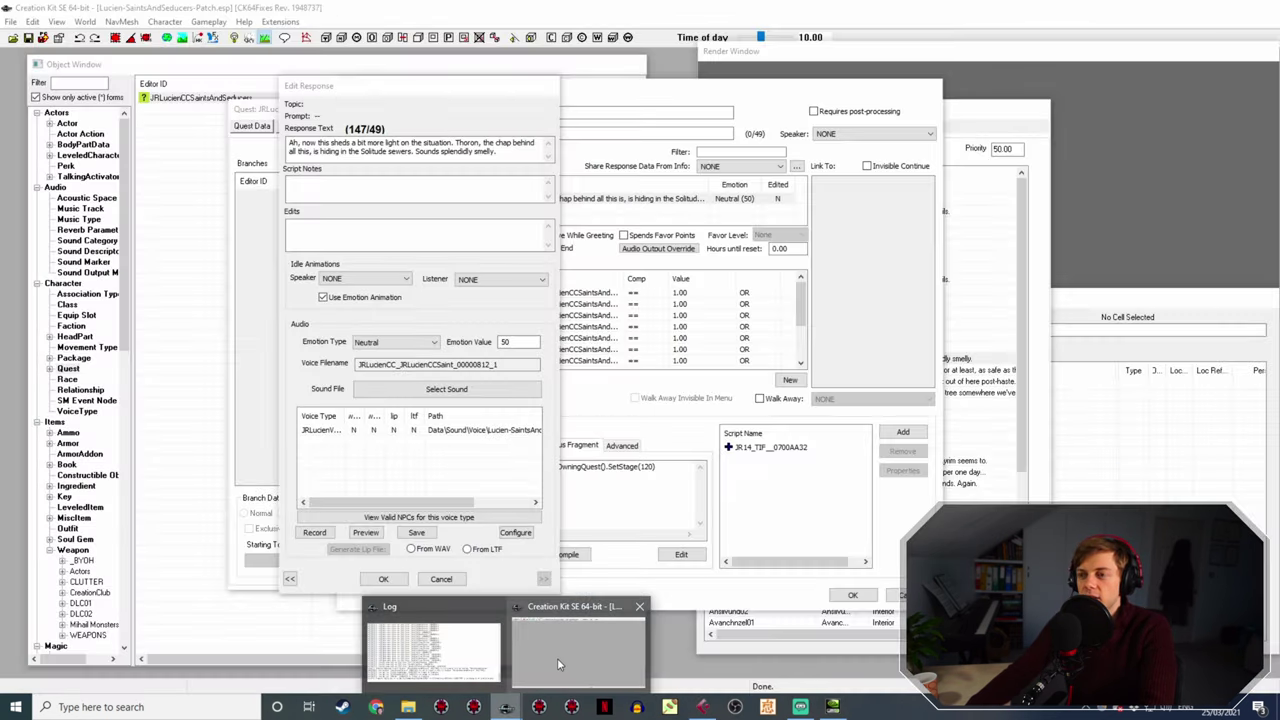
pyautogui.click(557, 658)
pyautogui.click(383, 578)
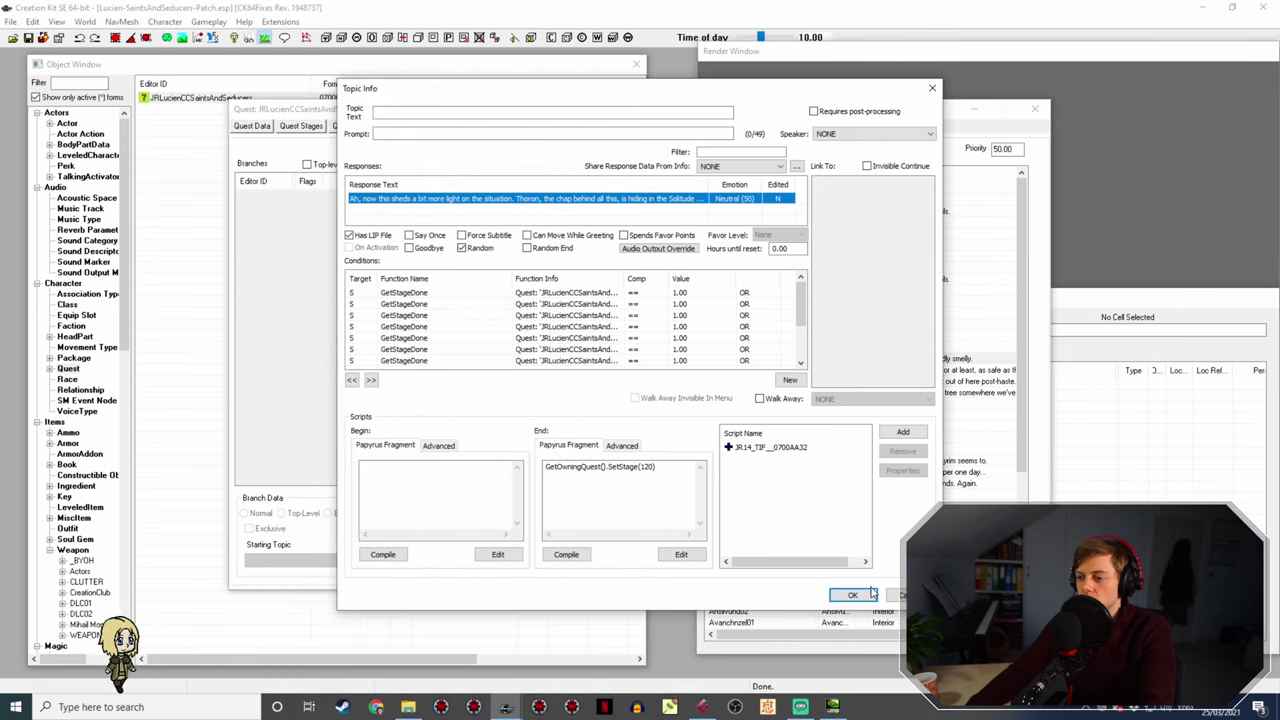
pyautogui.click(852, 595)
pyautogui.click(582, 314)
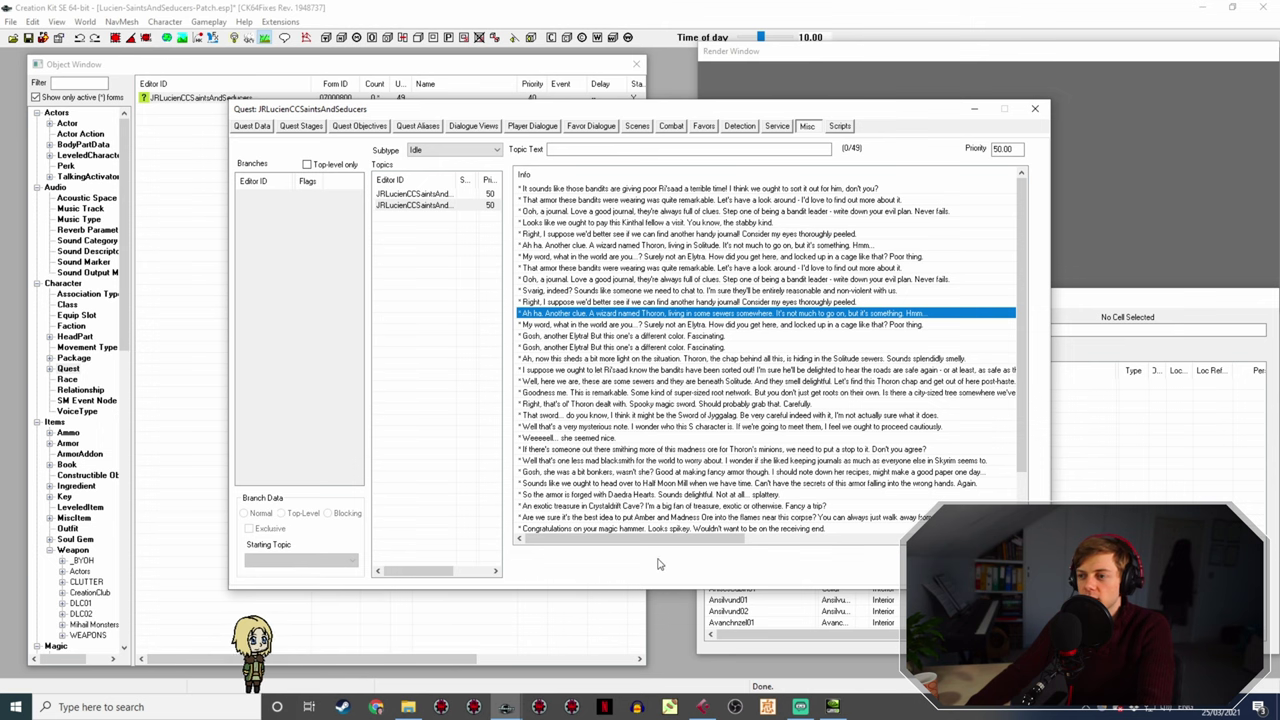
# - Switch back to Cubase, audition the later readings, and set the locator range around the one from about 37:06 to 37:17
pyautogui.hotkey('alt', 'Tab')
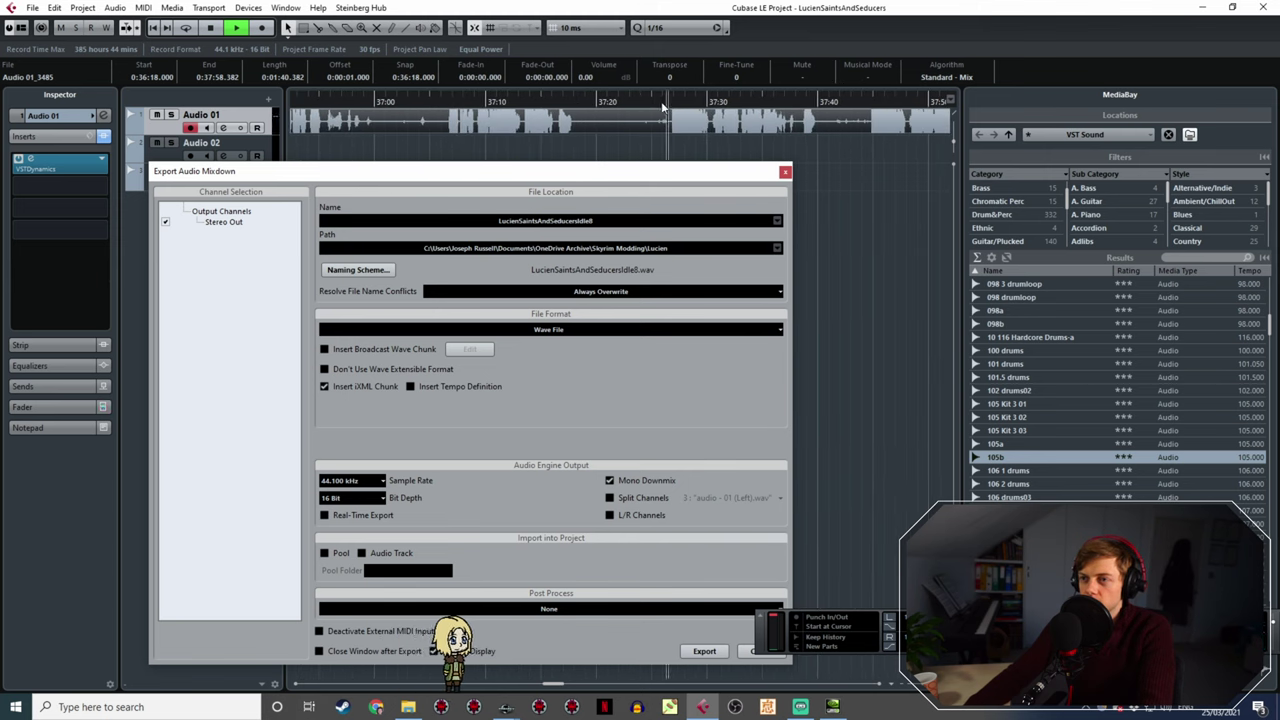
pyautogui.click(661, 101)
pyautogui.click(450, 104)
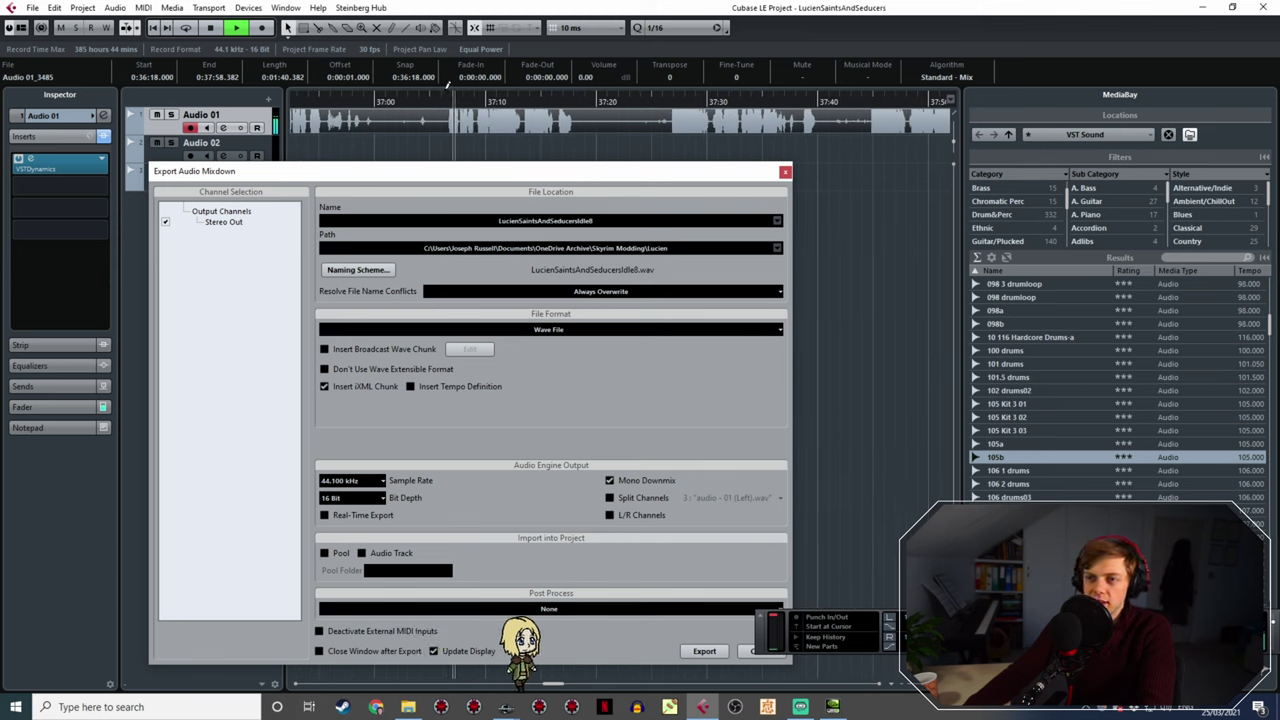
pyautogui.moveTo(491, 112); pyautogui.dragTo(575, 108)
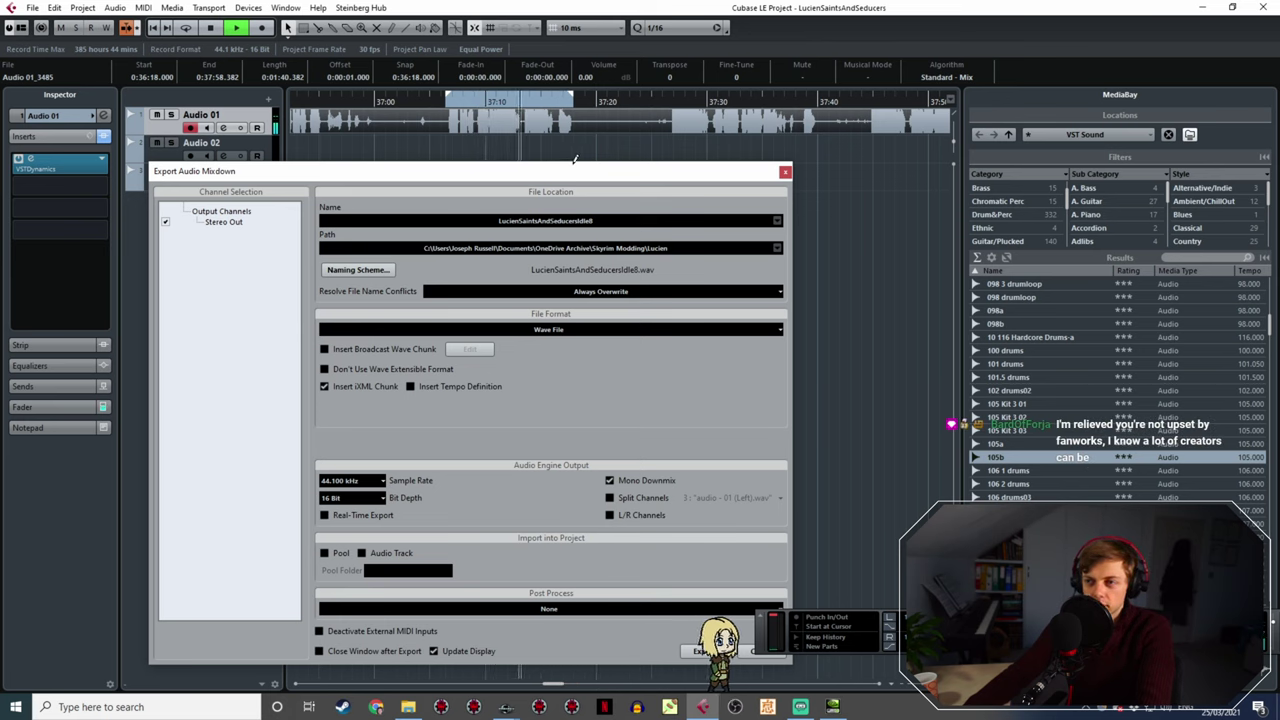
# - Audition the reading inside the locator range from about 37:06 to 37:17 through to its end
pyautogui.keyDown('ctrl'); pyautogui.scroll(2, 560, 138); pyautogui.keyUp('ctrl')
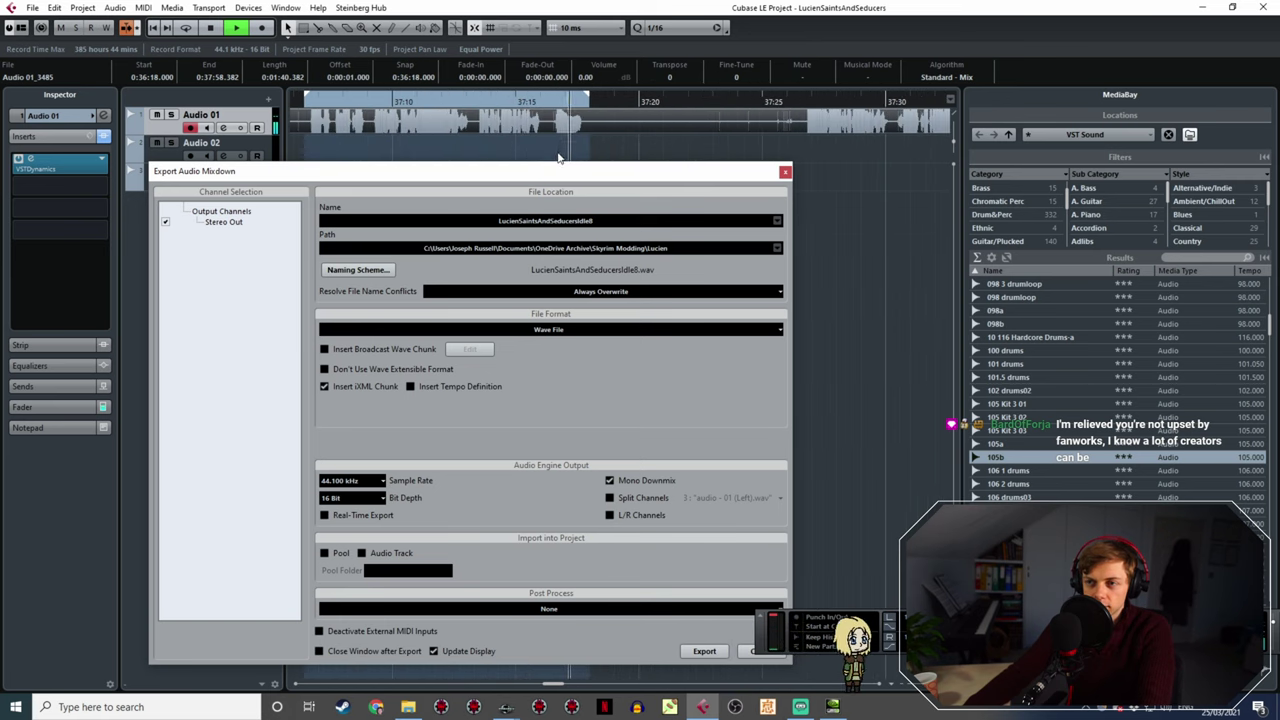
pyautogui.click(512, 102)
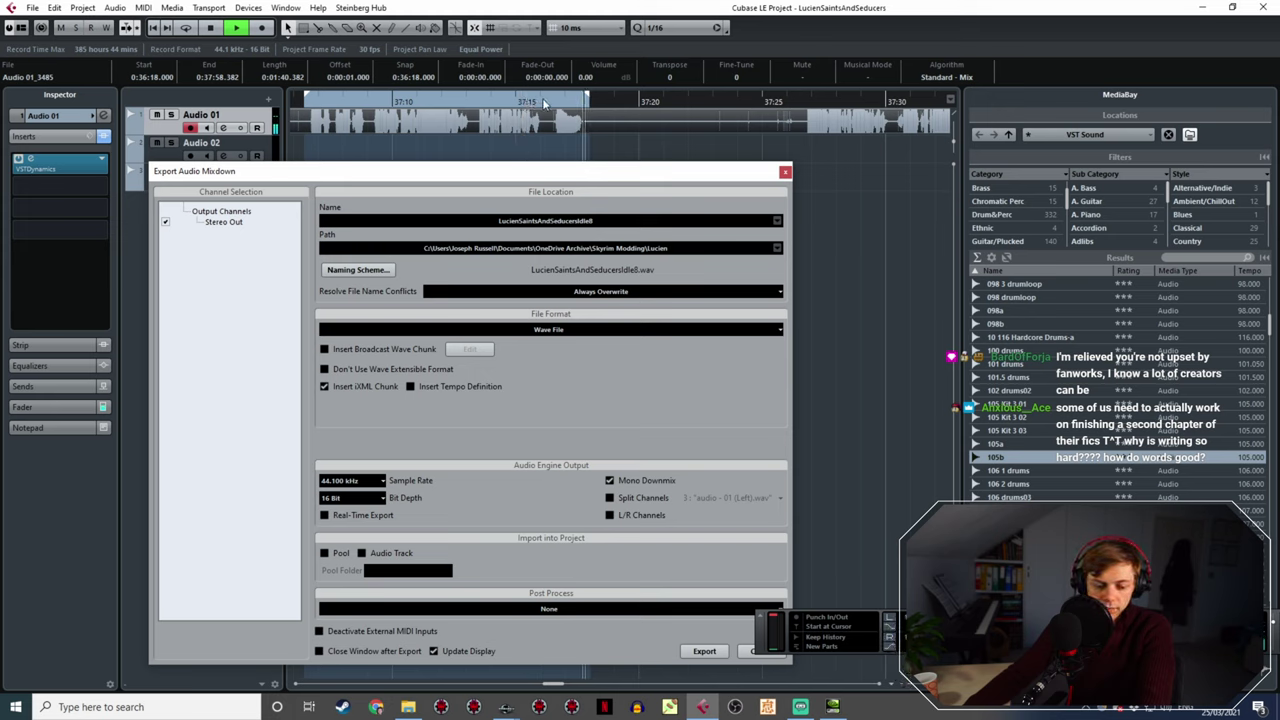
pyautogui.press('space')
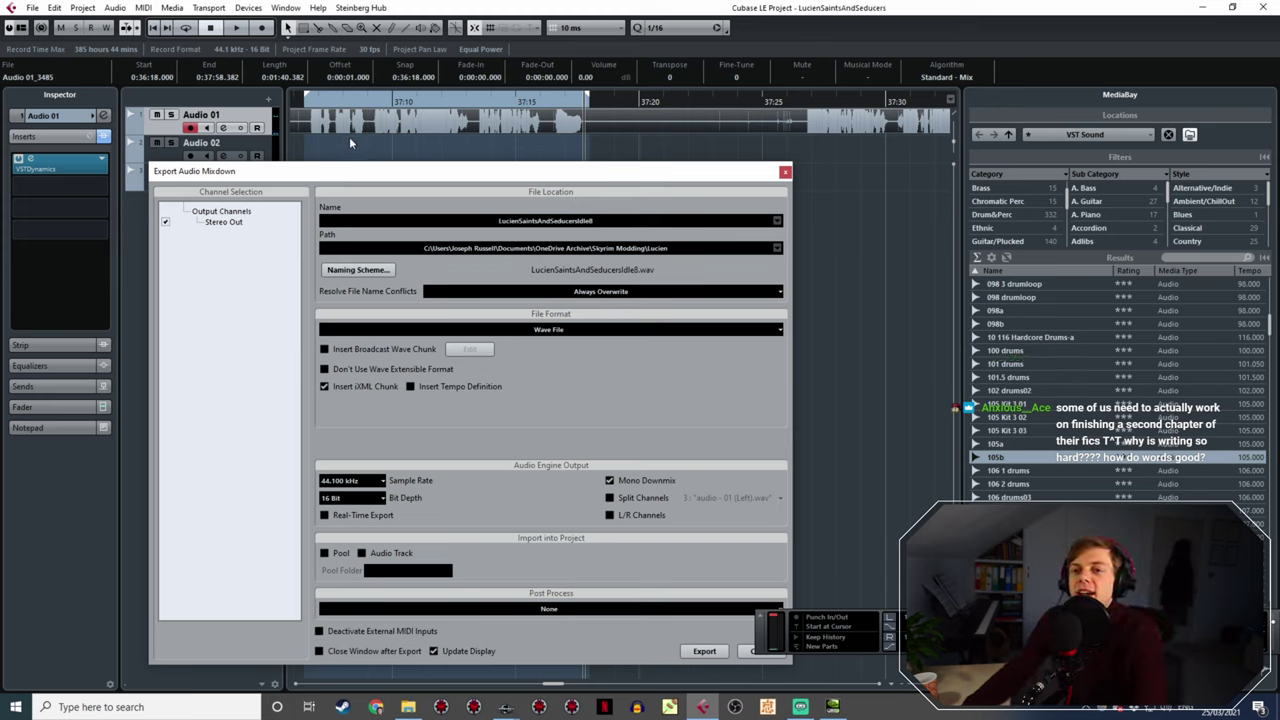
pyautogui.moveTo(349, 136); pyautogui.dragTo(466, 139)
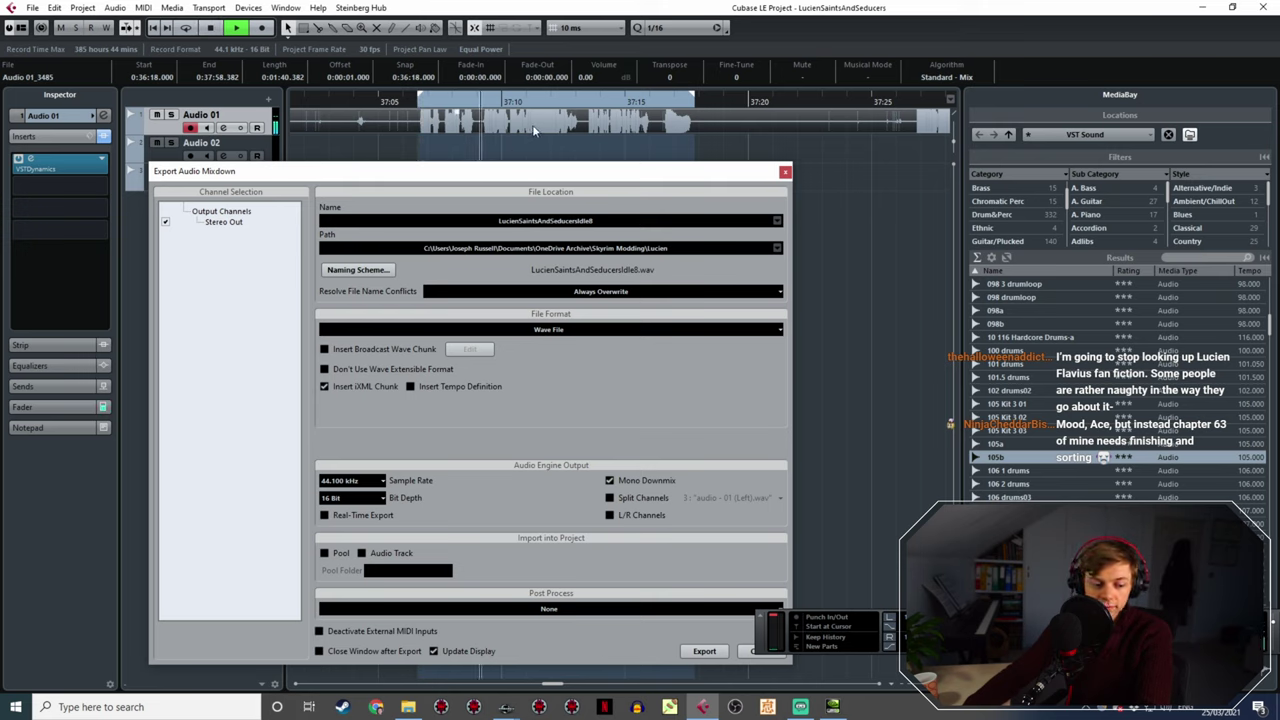
pyautogui.keyDown('ctrl'); pyautogui.scroll(1, 547, 126); pyautogui.keyUp('ctrl')
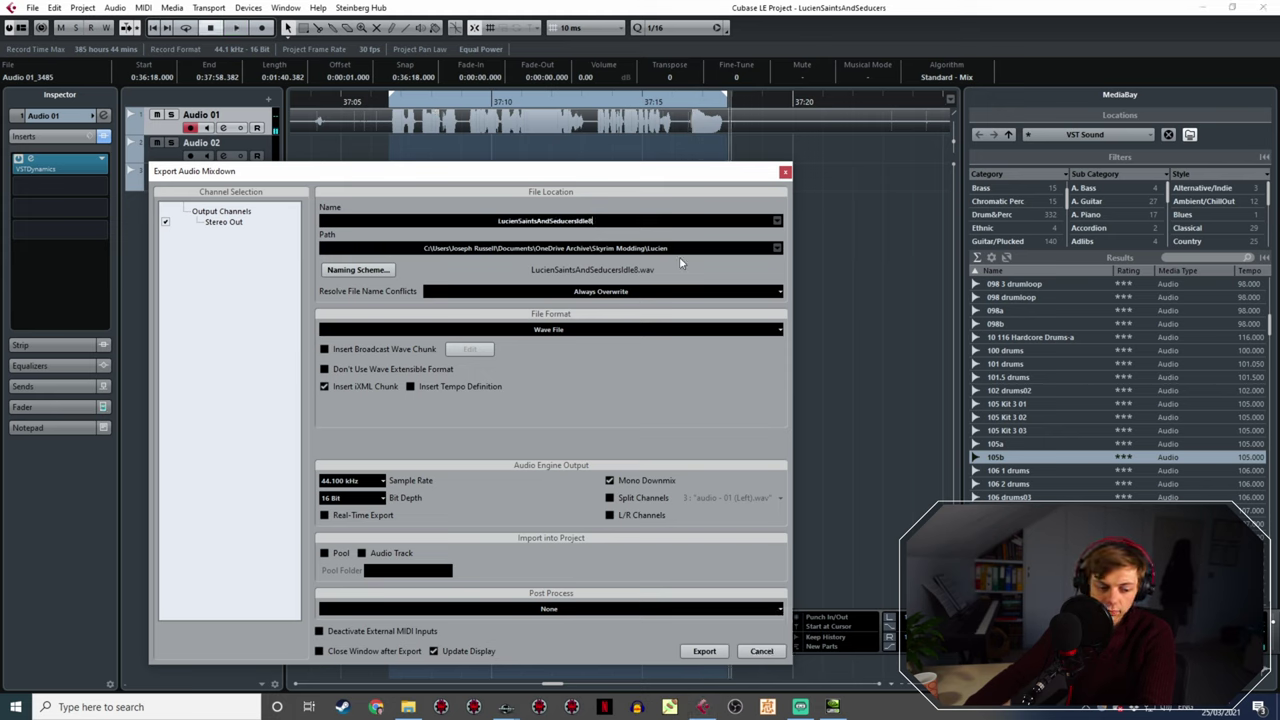
# - Export the located reading as a wave file named LucienSaintsAndSeducersIdle9
pyautogui.press('BackSpace')
pyautogui.write('9')
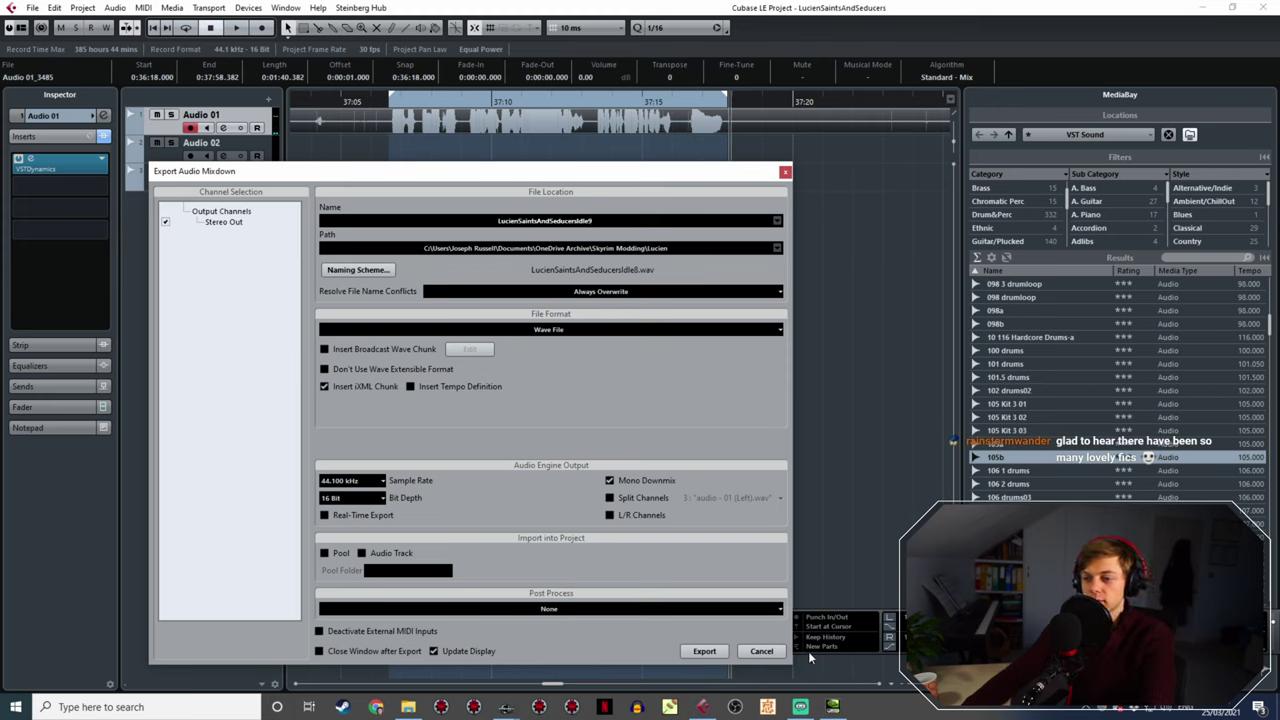
pyautogui.click(704, 651)
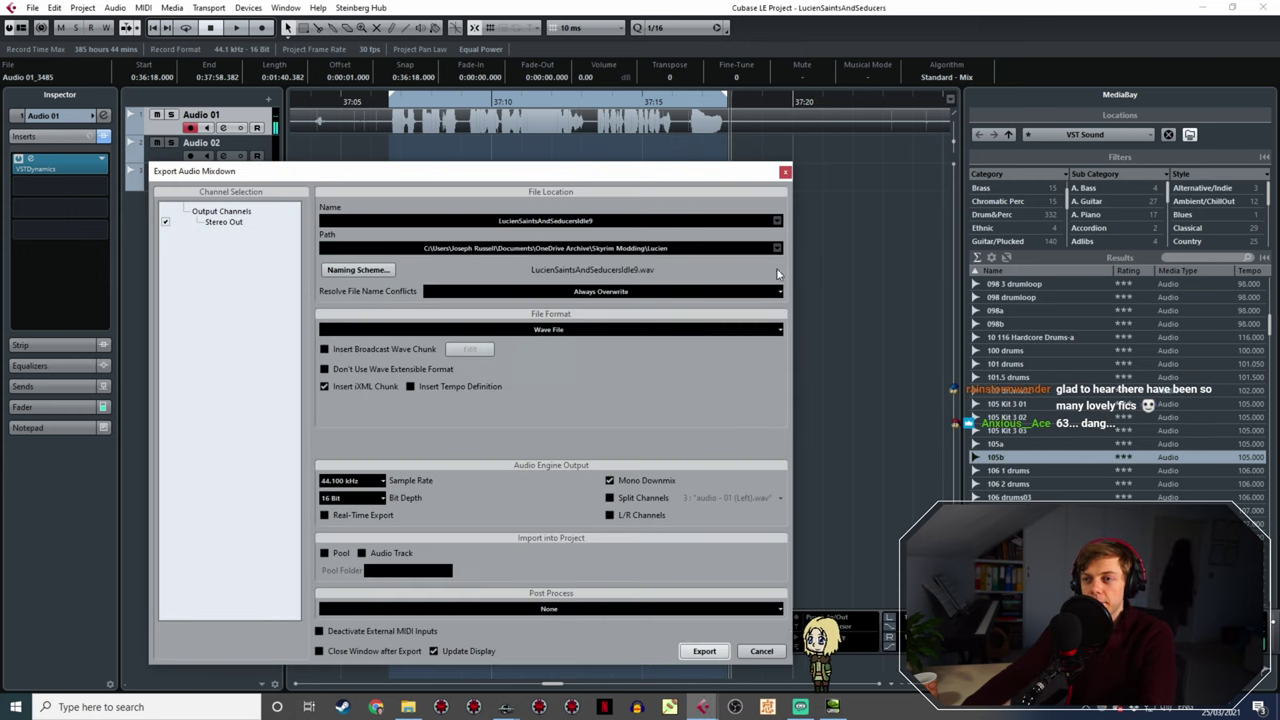
# - Audition the earlier readings of take Audio 01_3485 from about 36:50 and from about 36:31
pyautogui.keyDown('ctrl'); pyautogui.scroll(-3, 817, 185); pyautogui.keyUp('ctrl')
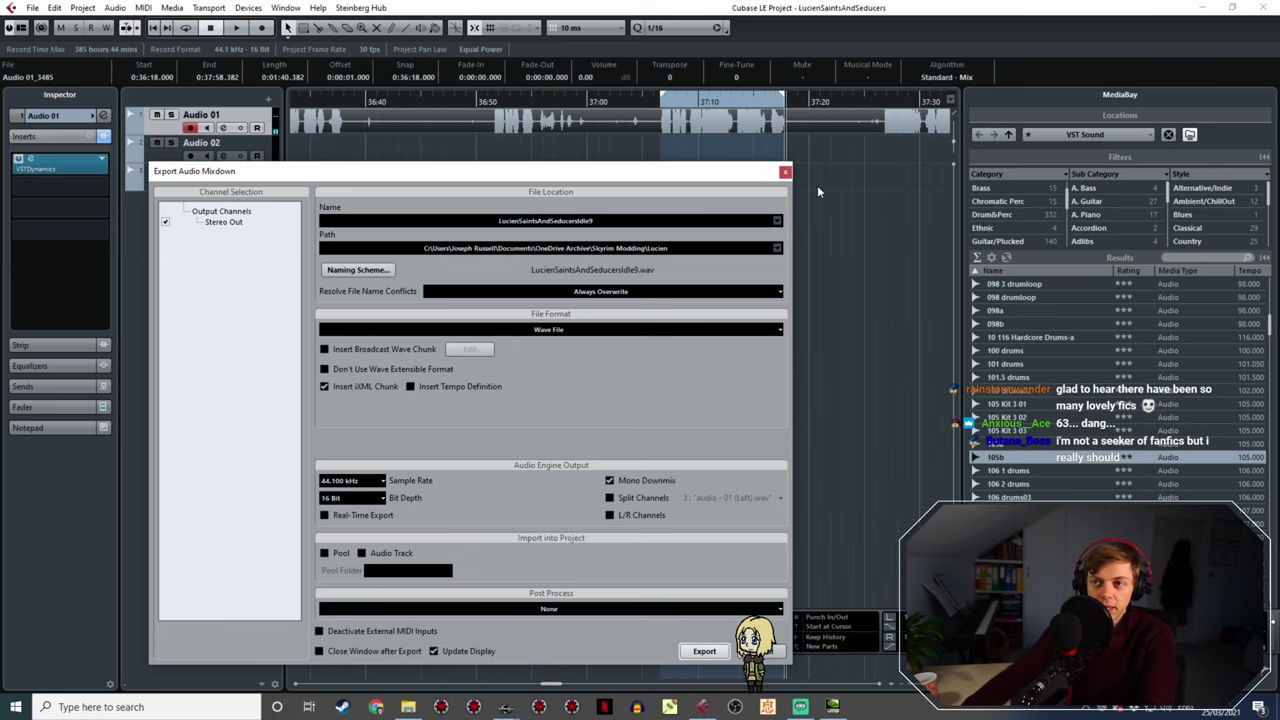
pyautogui.keyDown('ctrl'); pyautogui.scroll(2, 633, 124); pyautogui.keyUp('ctrl')
pyautogui.press('space')
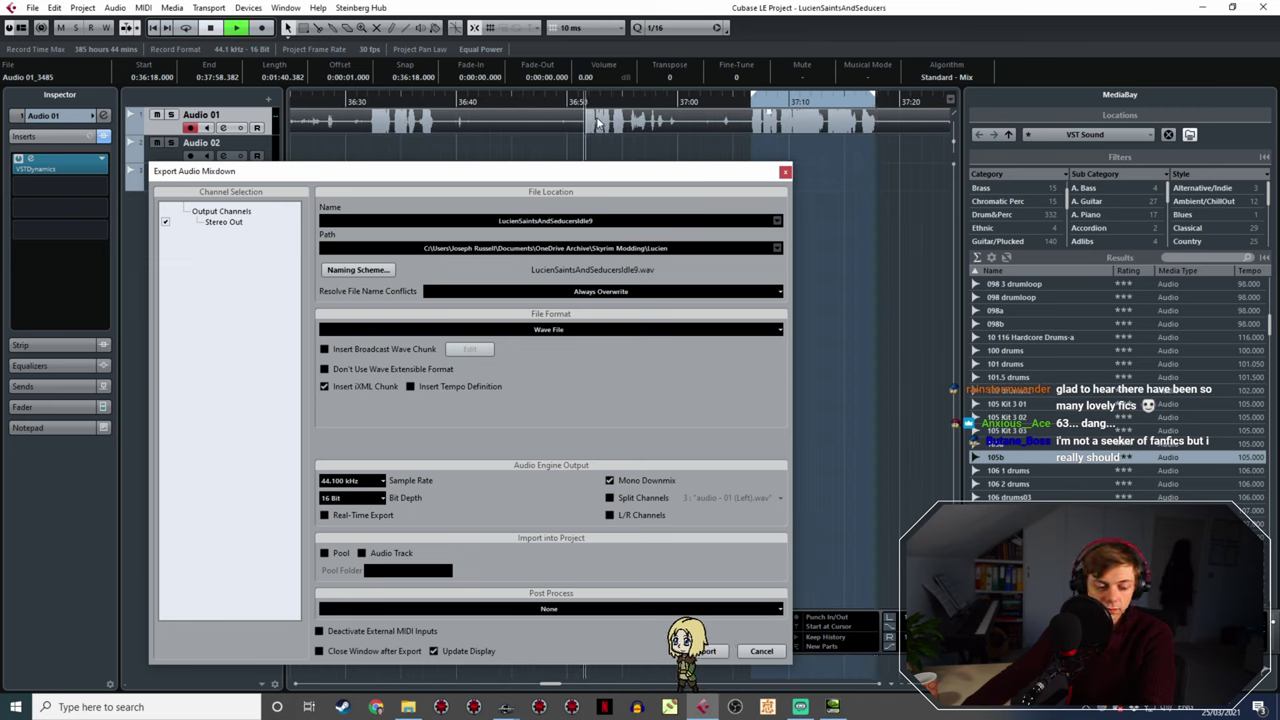
pyautogui.keyDown('ctrl'); pyautogui.scroll(-2, 633, 124); pyautogui.keyUp('ctrl')
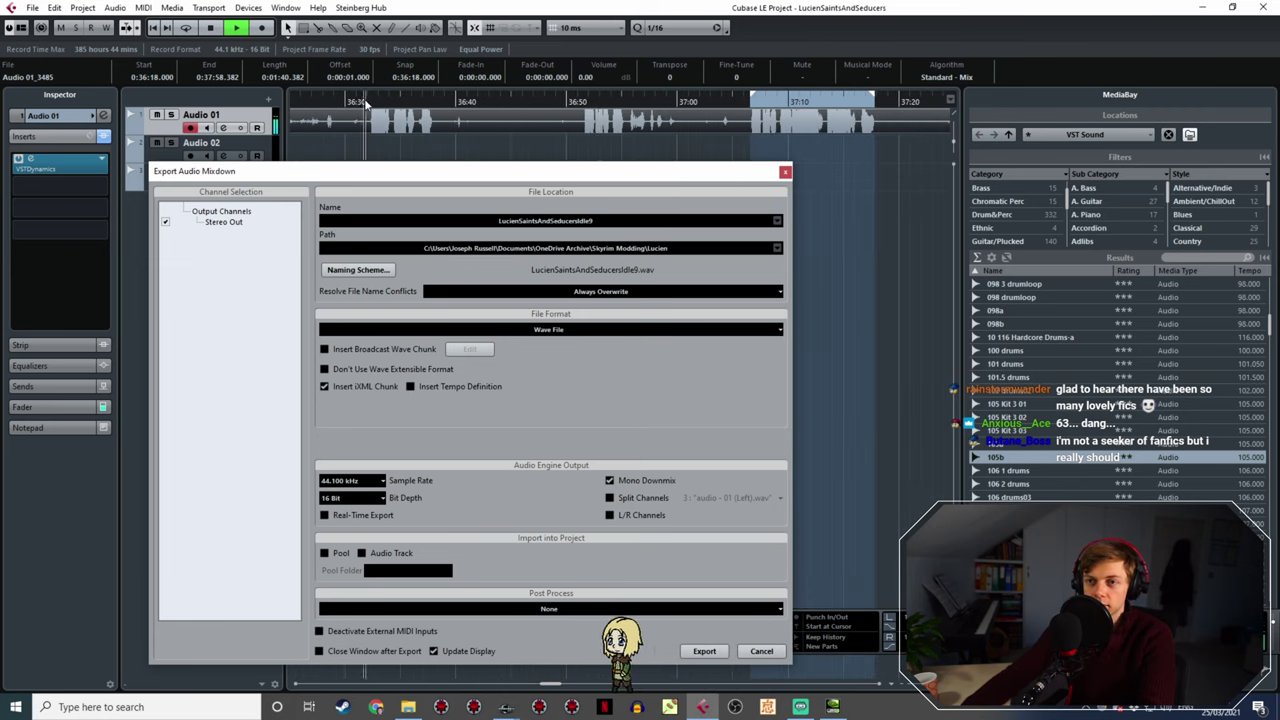
pyautogui.keyDown('ctrl'); pyautogui.scroll(3, 578, 137); pyautogui.keyUp('ctrl')
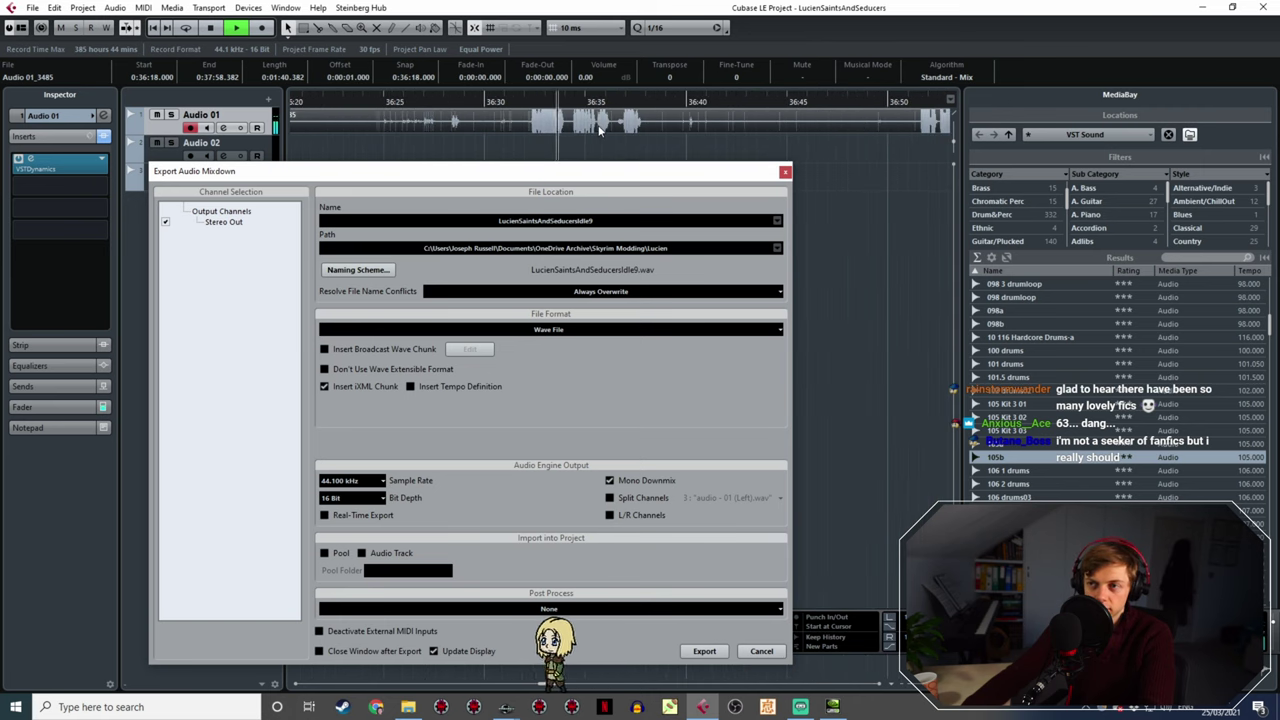
pyautogui.keyDown('ctrl'); pyautogui.scroll(2, 474, 134); pyautogui.keyUp('ctrl')
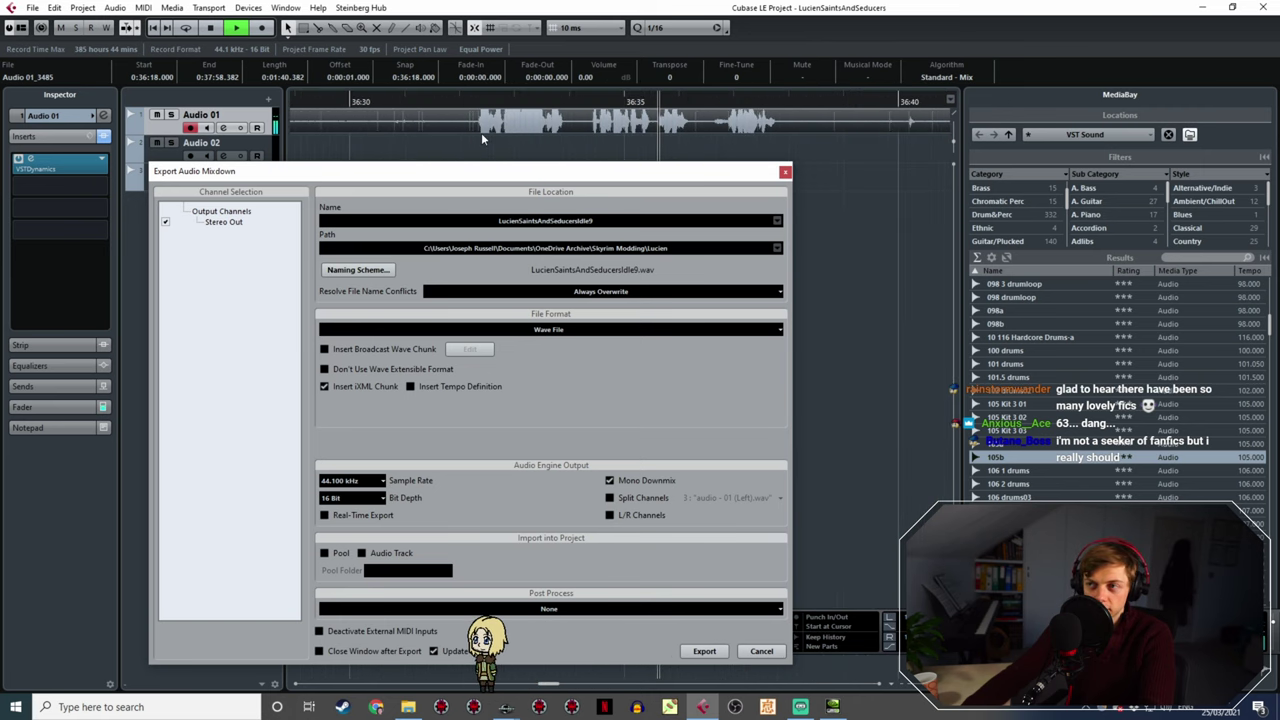
pyautogui.press('space')
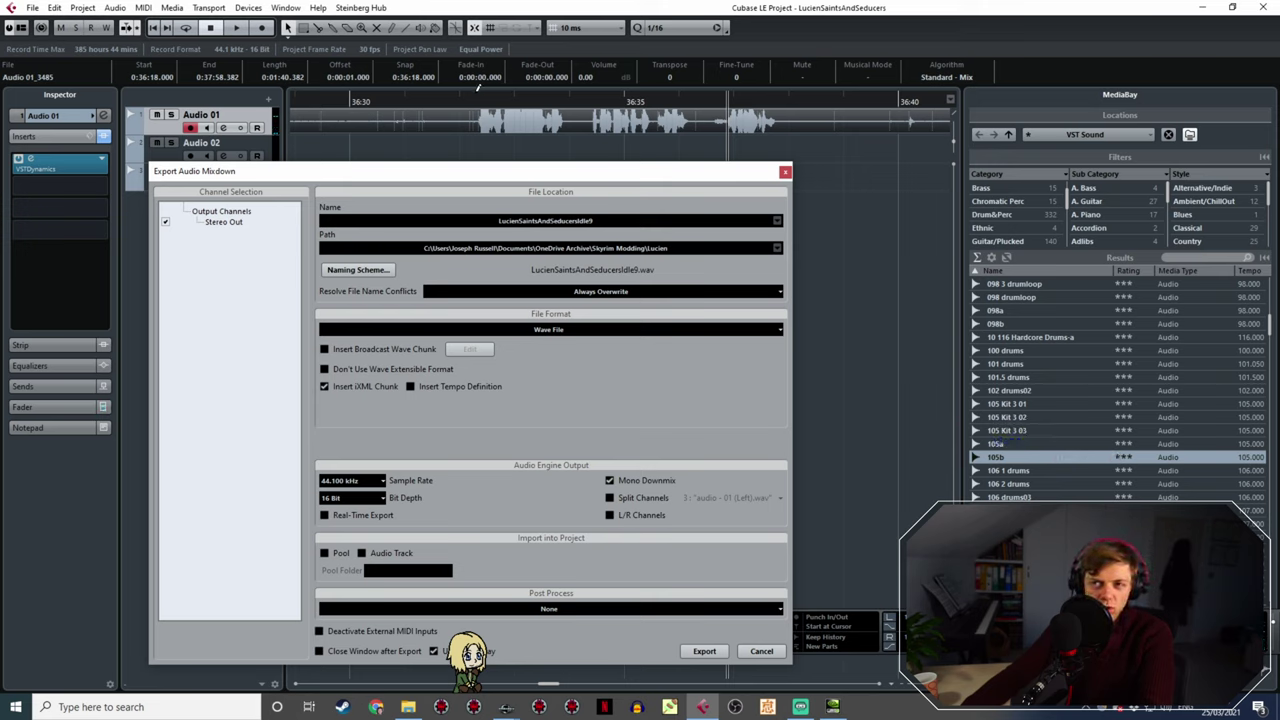
# - Set the locator range around the reading from about 36:32 to 36:38 and play it back to check both ends
pyautogui.moveTo(499, 90); pyautogui.dragTo(764, 152)
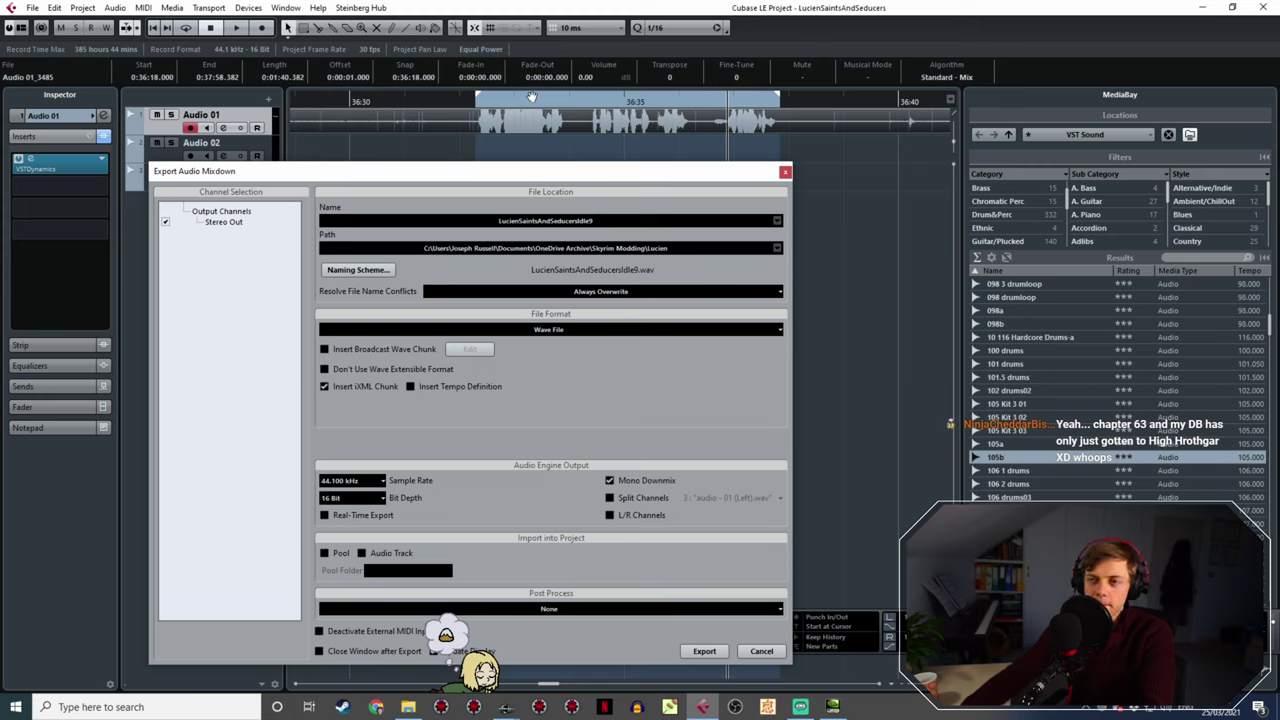
pyautogui.keyDown('ctrl'); pyautogui.scroll(2, 494, 101); pyautogui.keyUp('ctrl')
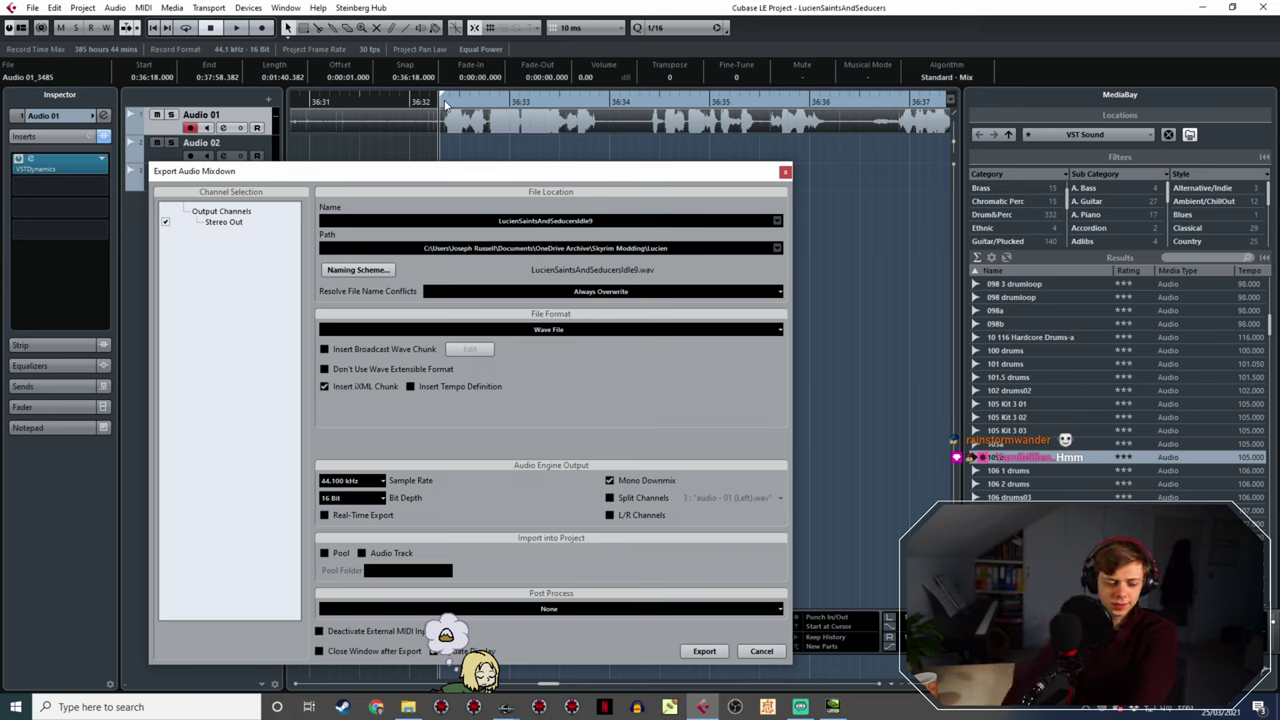
pyautogui.press('space')
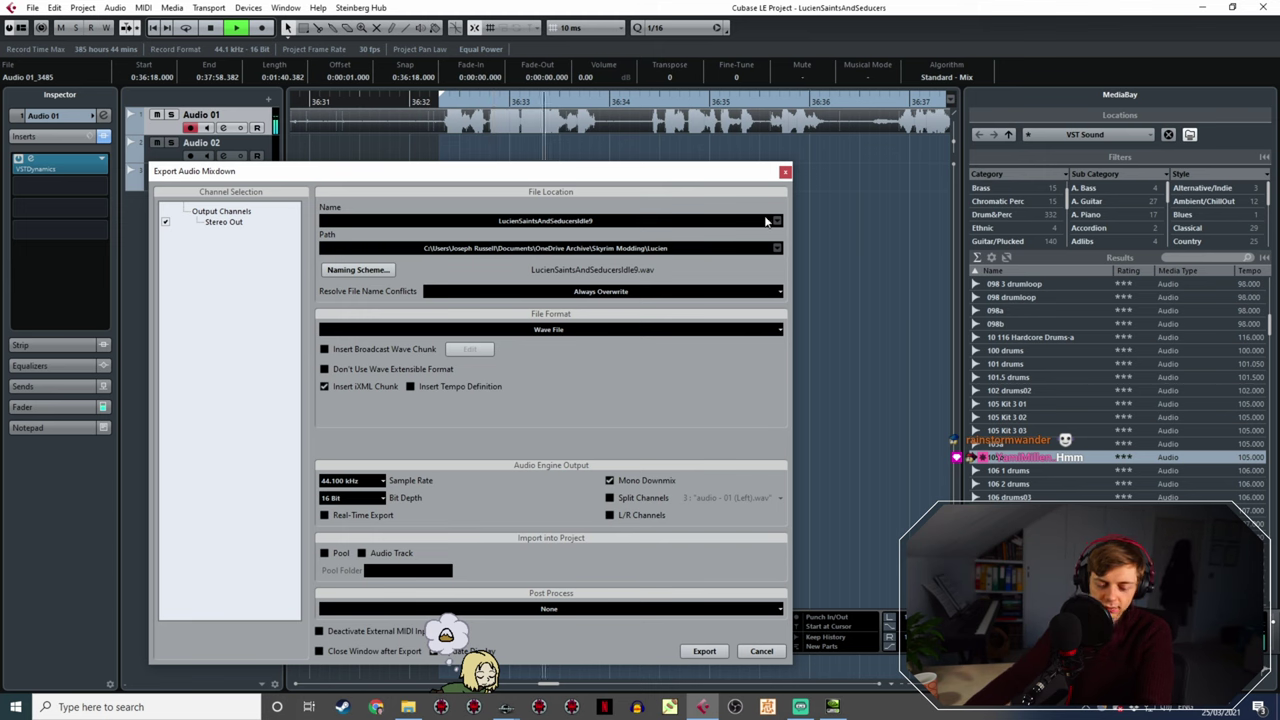
pyautogui.keyDown('ctrl'); pyautogui.scroll(-2, 684, 158); pyautogui.keyUp('ctrl')
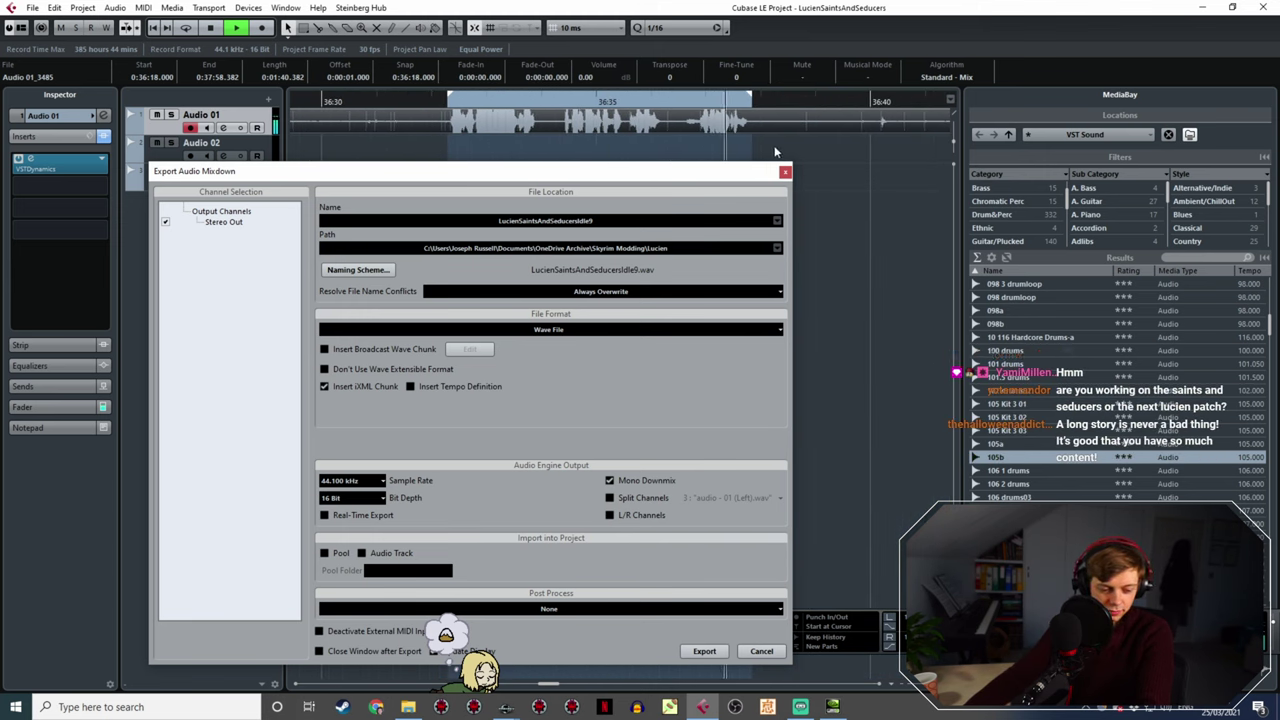
pyautogui.keyDown('ctrl'); pyautogui.scroll(1, 774, 145); pyautogui.keyUp('ctrl')
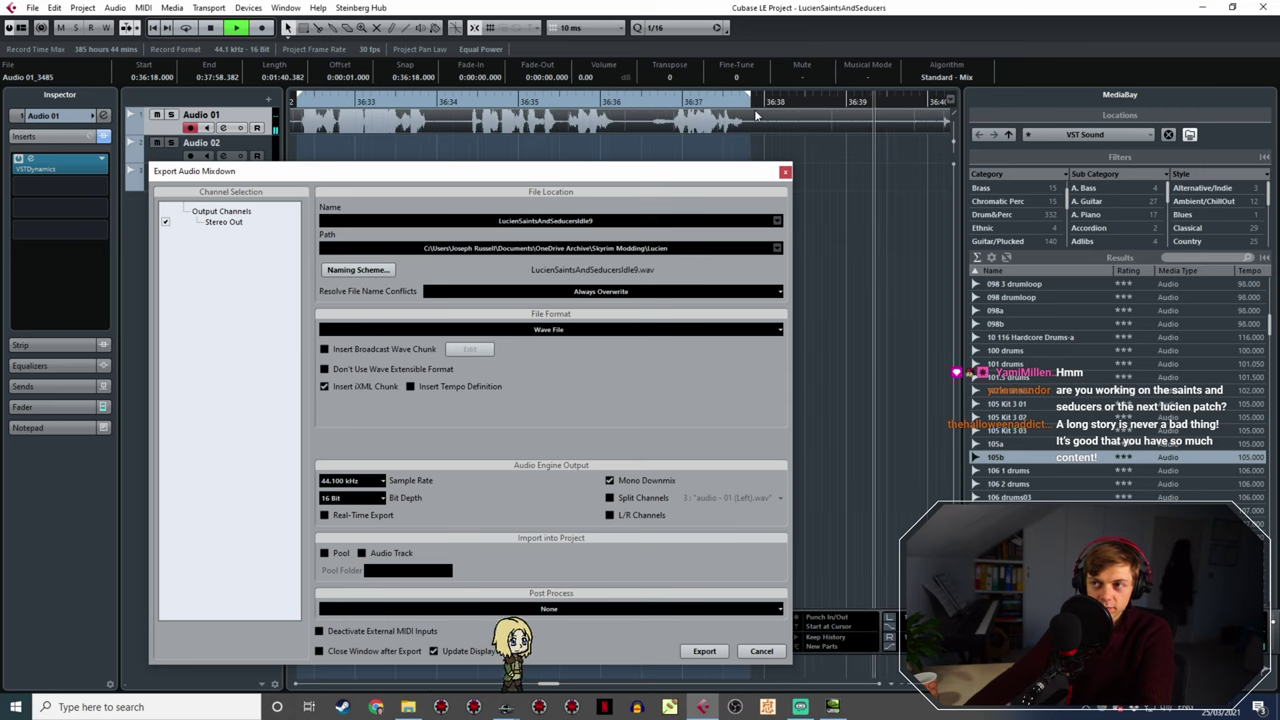
pyautogui.press('space')
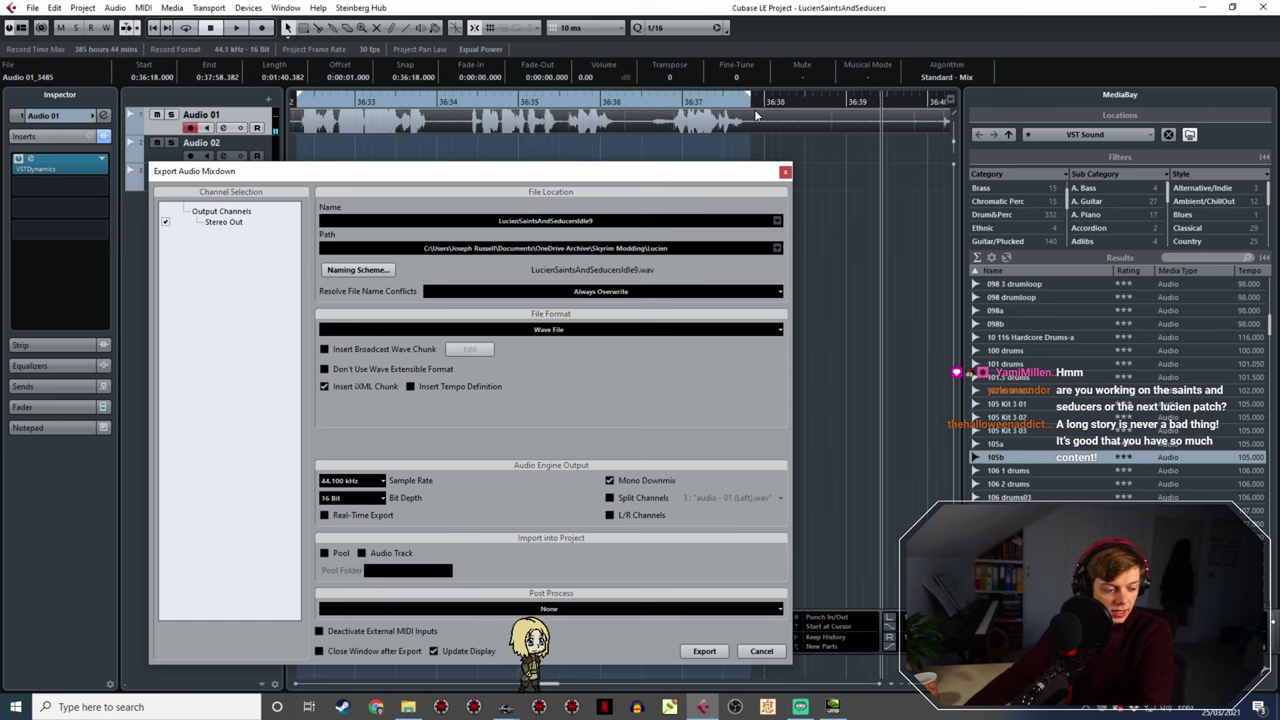
# - Export the located reading as a wave file named LucienSaintsAndSeducersIdle10
pyautogui.click(616, 220)
pyautogui.click(616, 220)
pyautogui.press('BackSpace')
pyautogui.write('10')
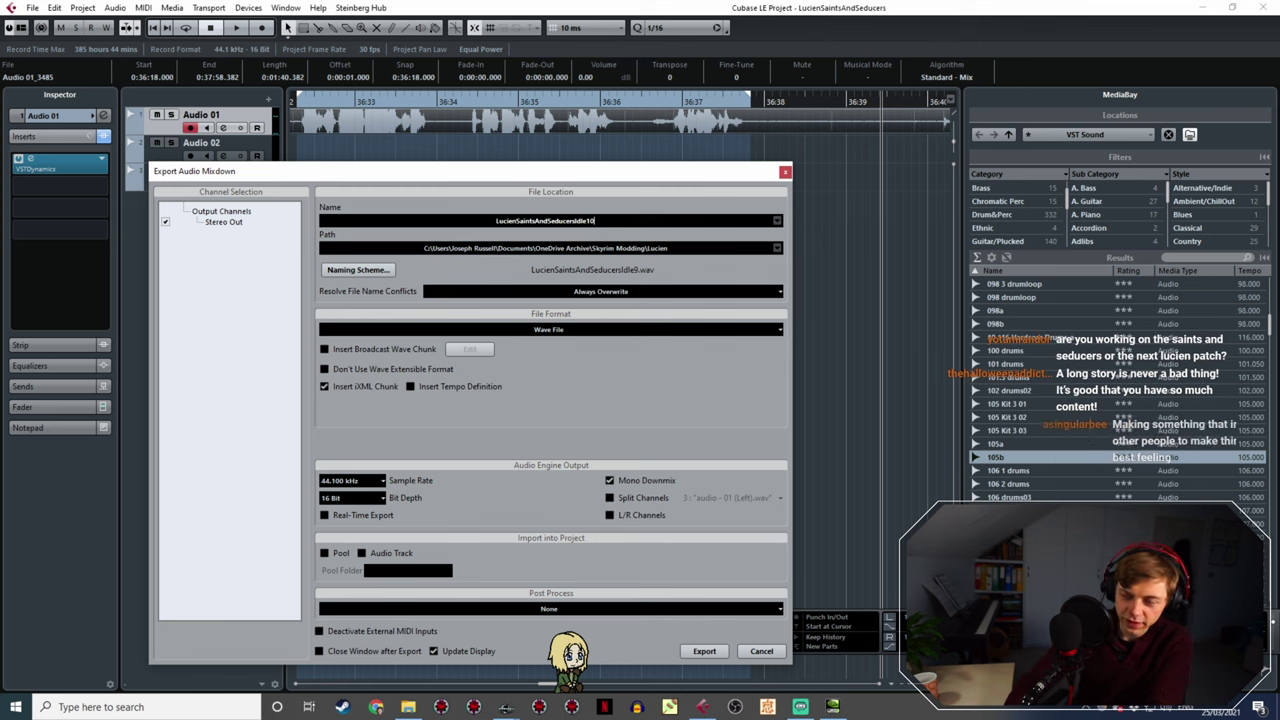
pyautogui.click(703, 652)
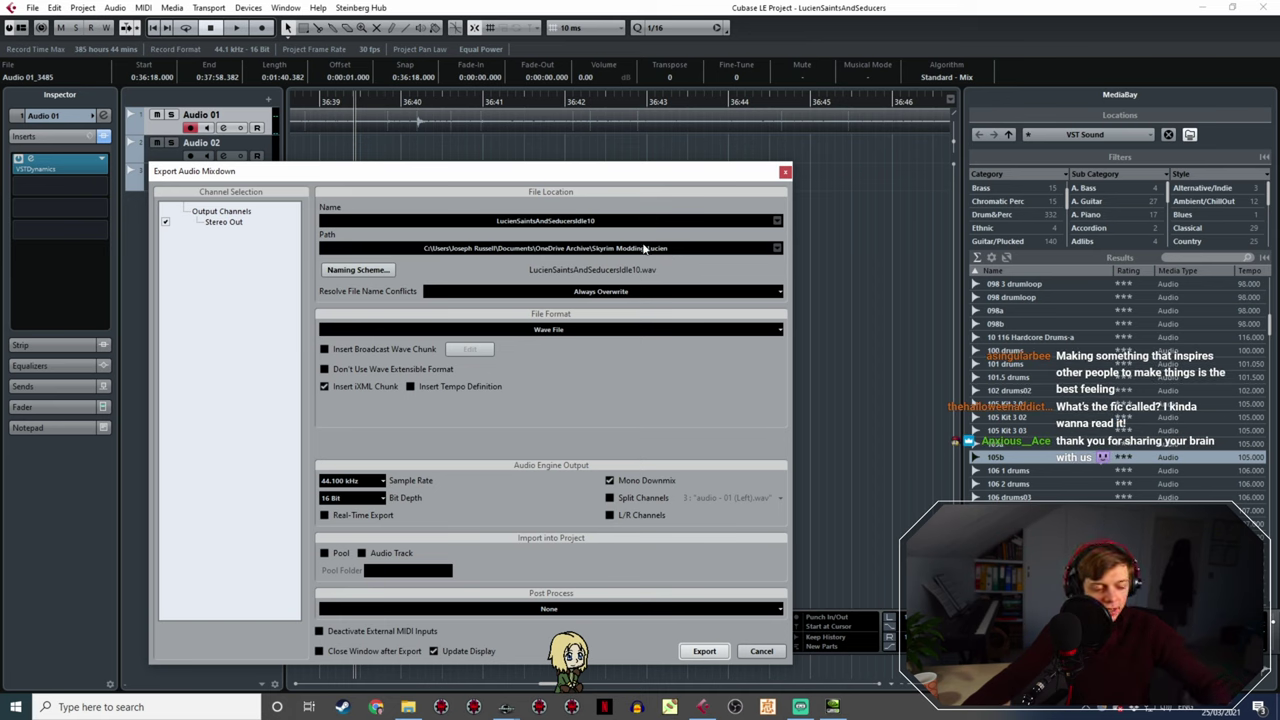
# - Audition the other readings in the take, from about 36:51, 37:05, 37:27 and 37:45
pyautogui.keyDown('ctrl'); pyautogui.scroll(-2, 418, 155); pyautogui.keyUp('ctrl')
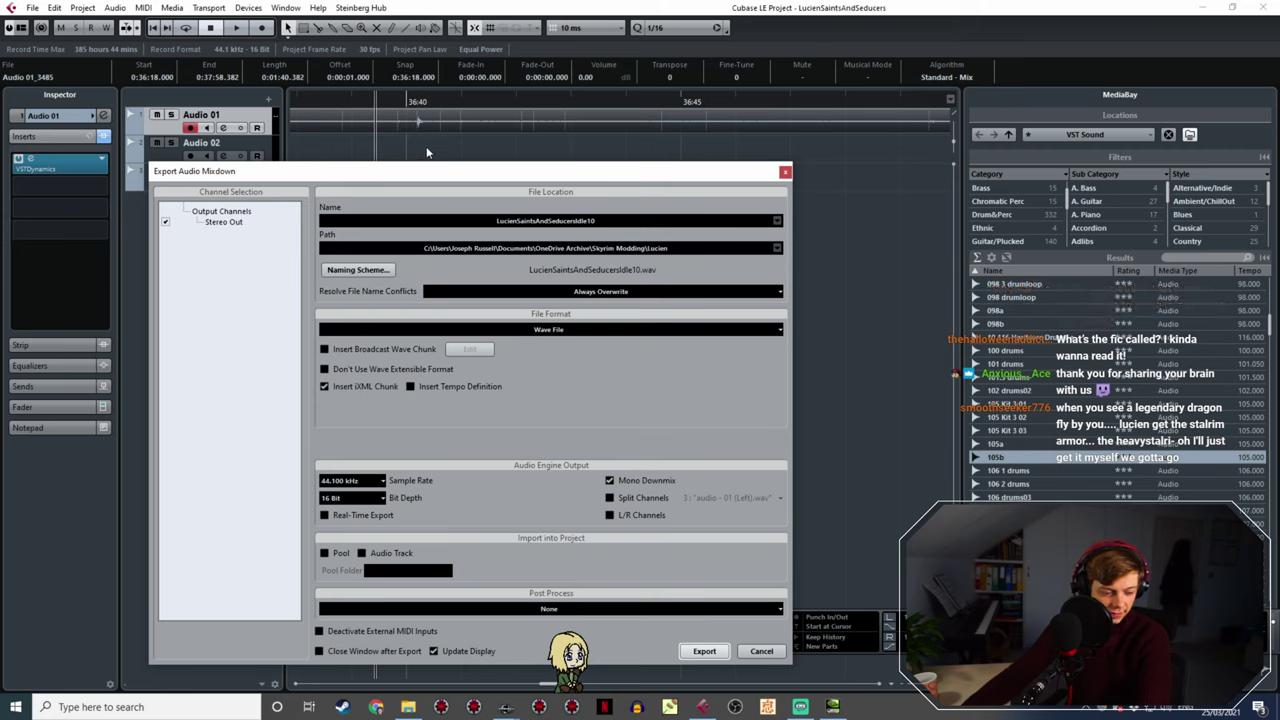
pyautogui.keyDown('ctrl'); pyautogui.scroll(-1, 427, 152); pyautogui.keyUp('ctrl')
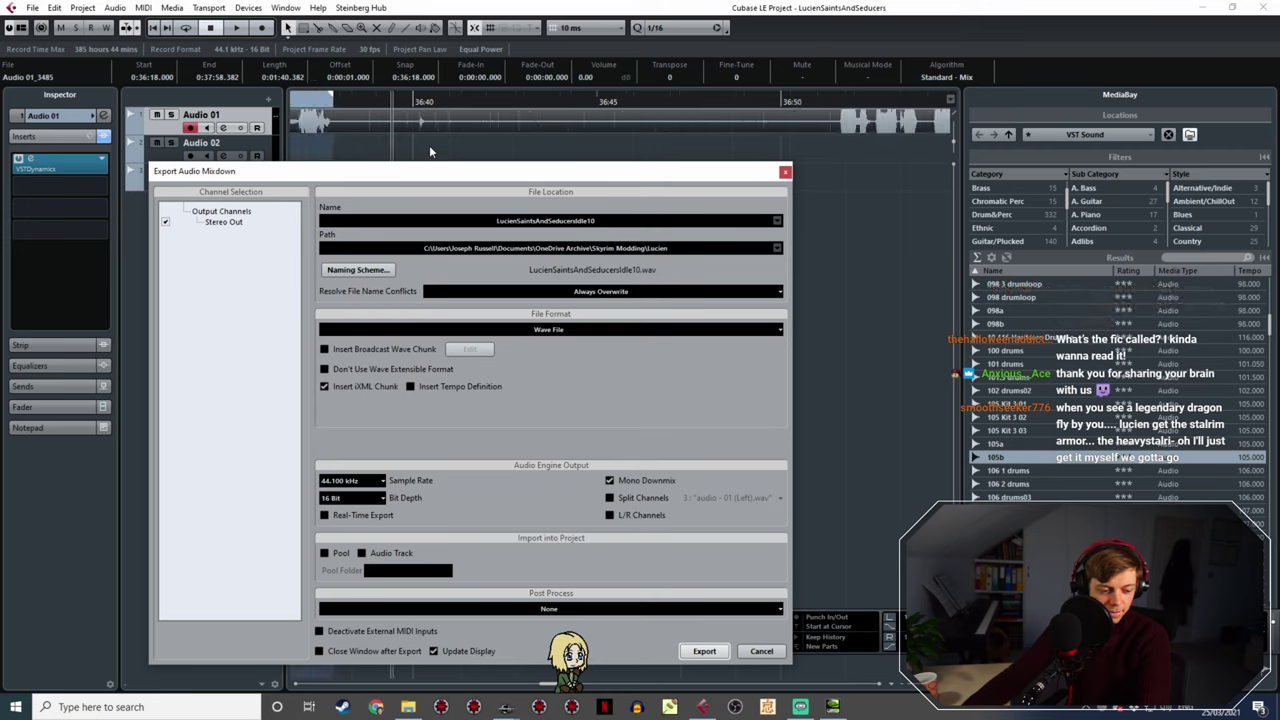
pyautogui.keyDown('ctrl'); pyautogui.scroll(-1, 429, 152); pyautogui.keyUp('ctrl')
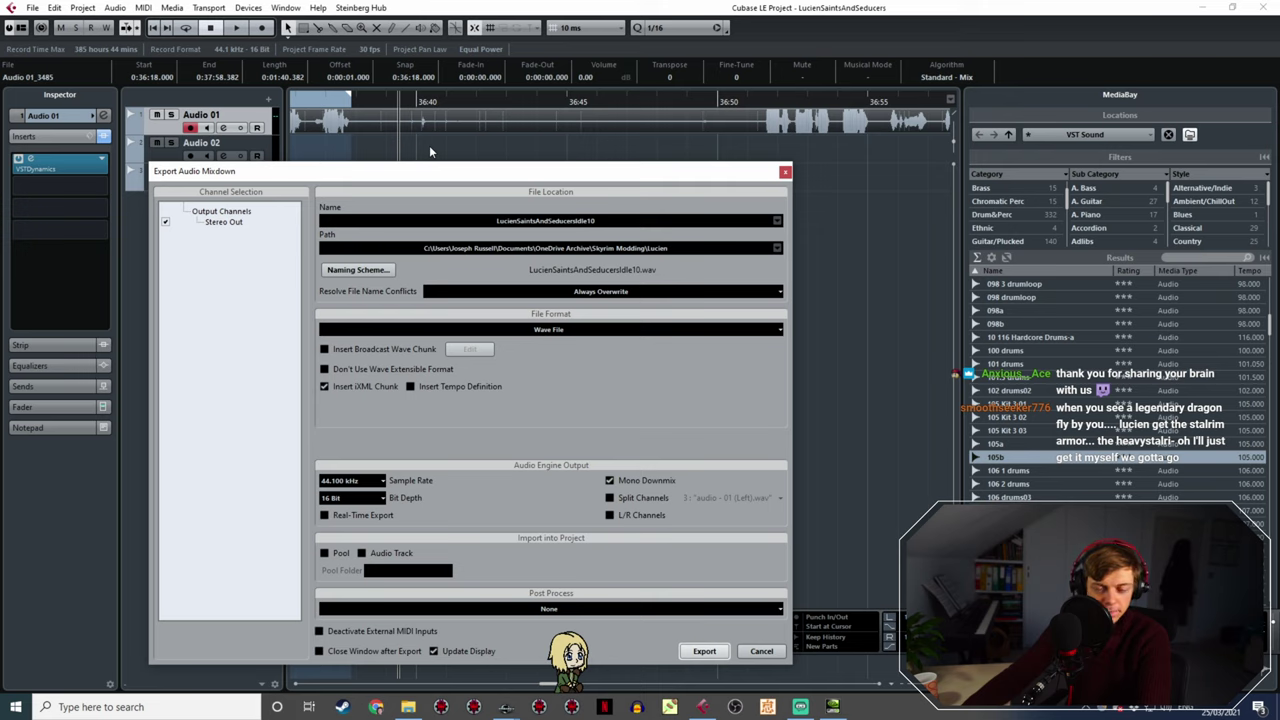
pyautogui.press('space')
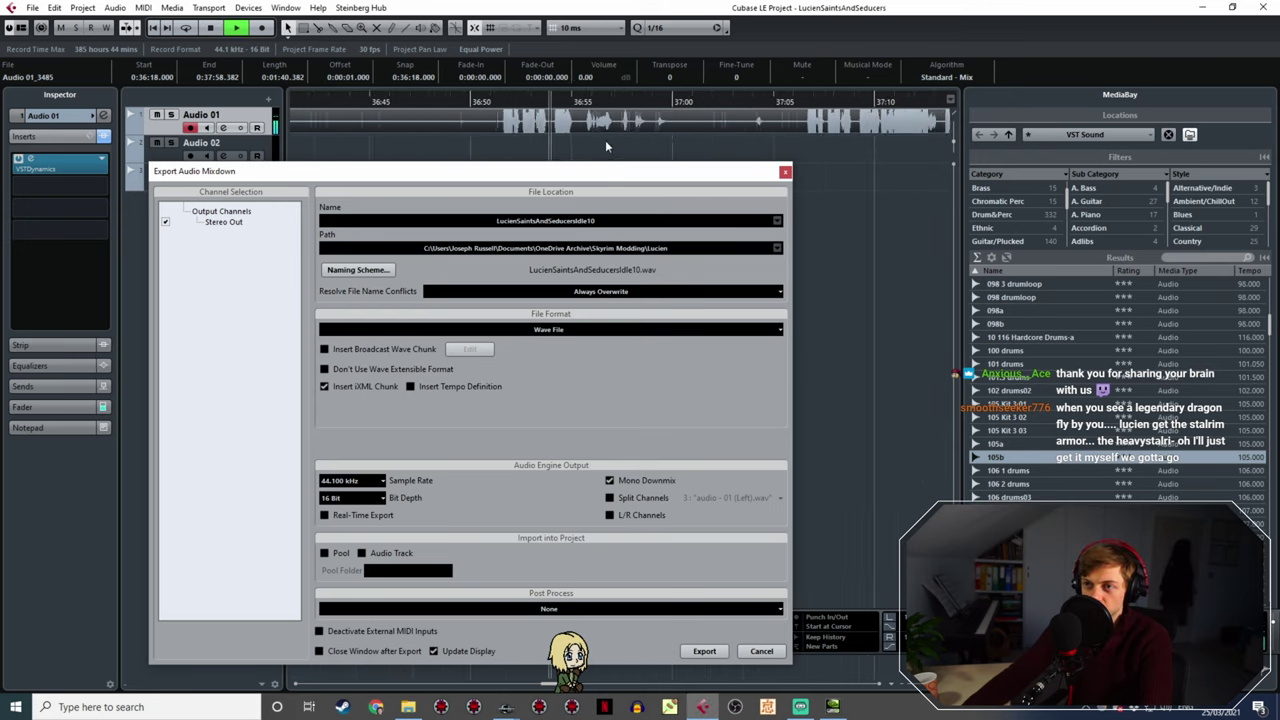
pyautogui.keyDown('ctrl'); pyautogui.scroll(-1, 705, 118); pyautogui.keyUp('ctrl')
pyautogui.keyDown('ctrl'); pyautogui.scroll(-1, 706, 117); pyautogui.keyUp('ctrl')
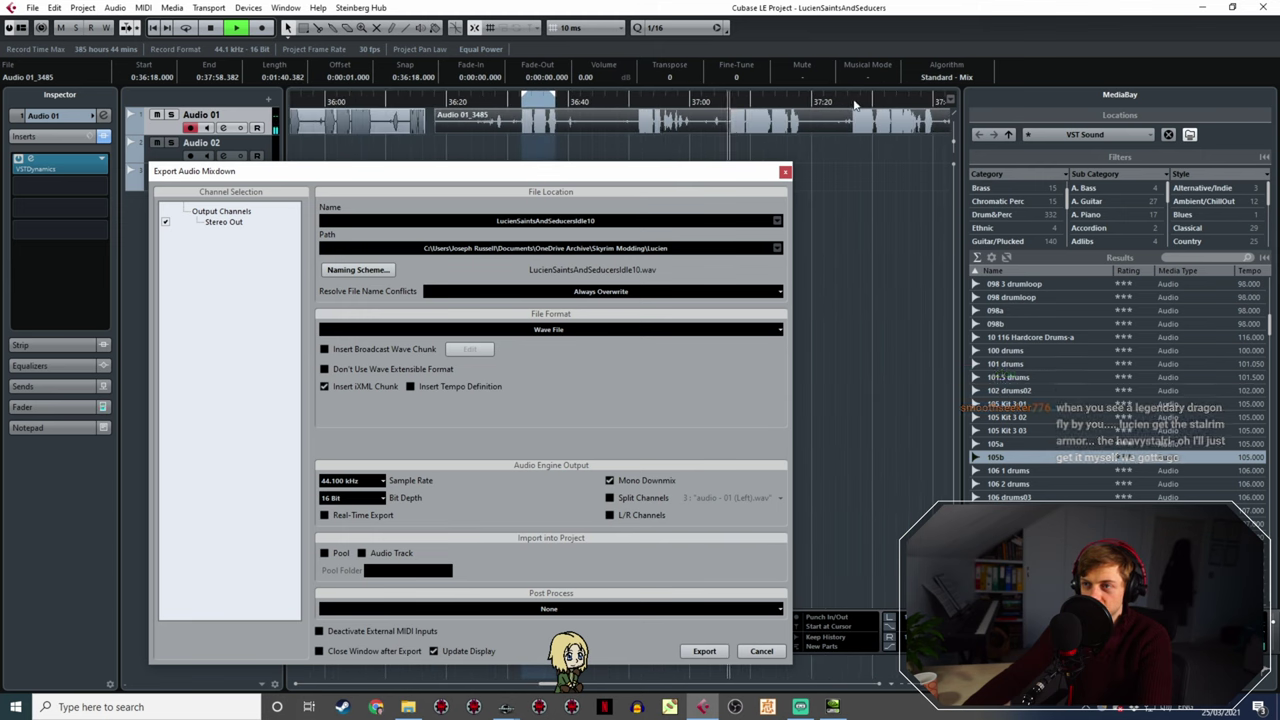
pyautogui.keyDown('ctrl'); pyautogui.scroll(2, 650, 124); pyautogui.keyUp('ctrl')
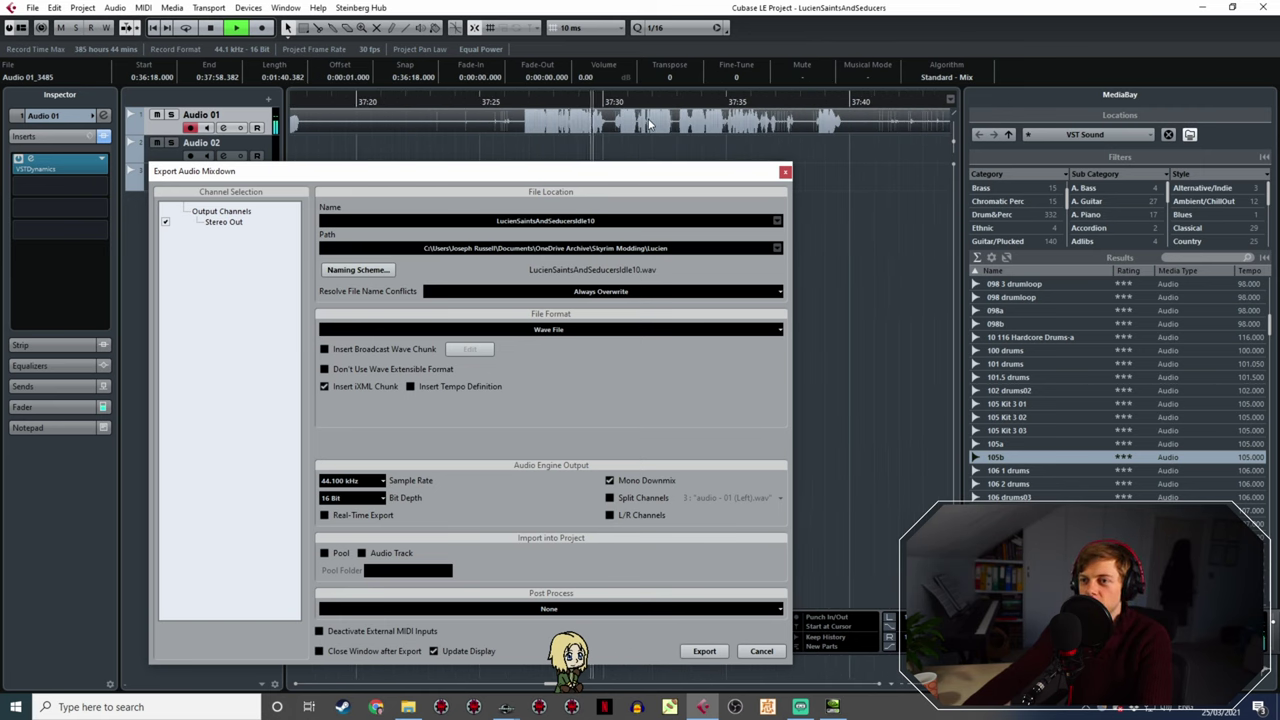
pyautogui.keyDown('ctrl'); pyautogui.scroll(-1, 667, 137); pyautogui.keyUp('ctrl')
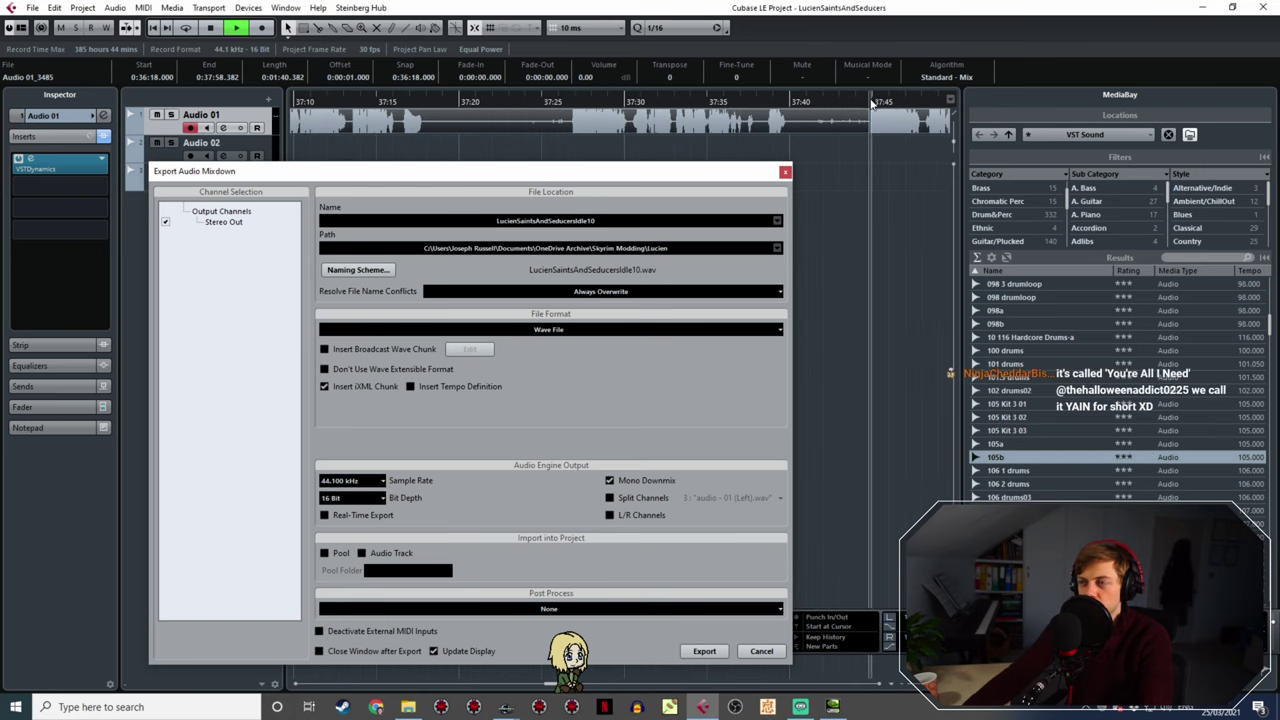
pyautogui.keyDown('ctrl'); pyautogui.scroll(2, 513, 115); pyautogui.keyUp('ctrl')
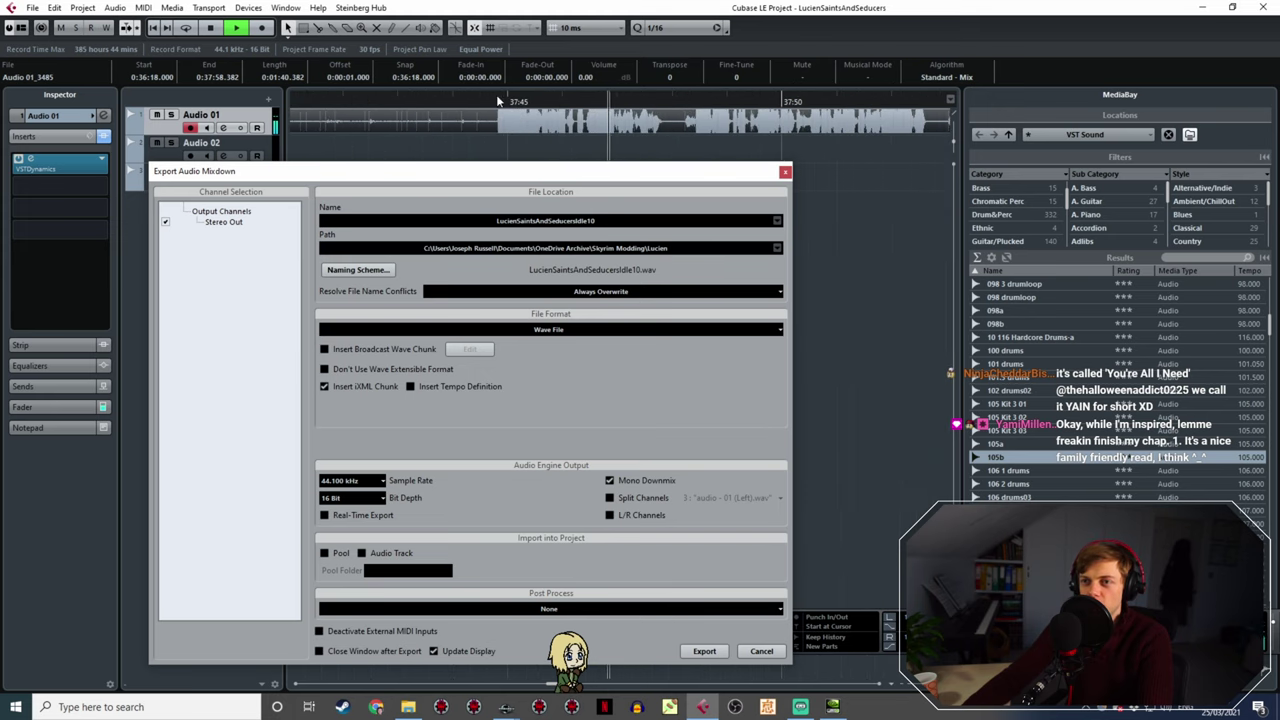
# - Set the locator range around the reading from about 37:45 to 37:55 and audition its ending from about 37:53
pyautogui.moveTo(496, 100); pyautogui.dragTo(903, 190)
pyautogui.press('h')
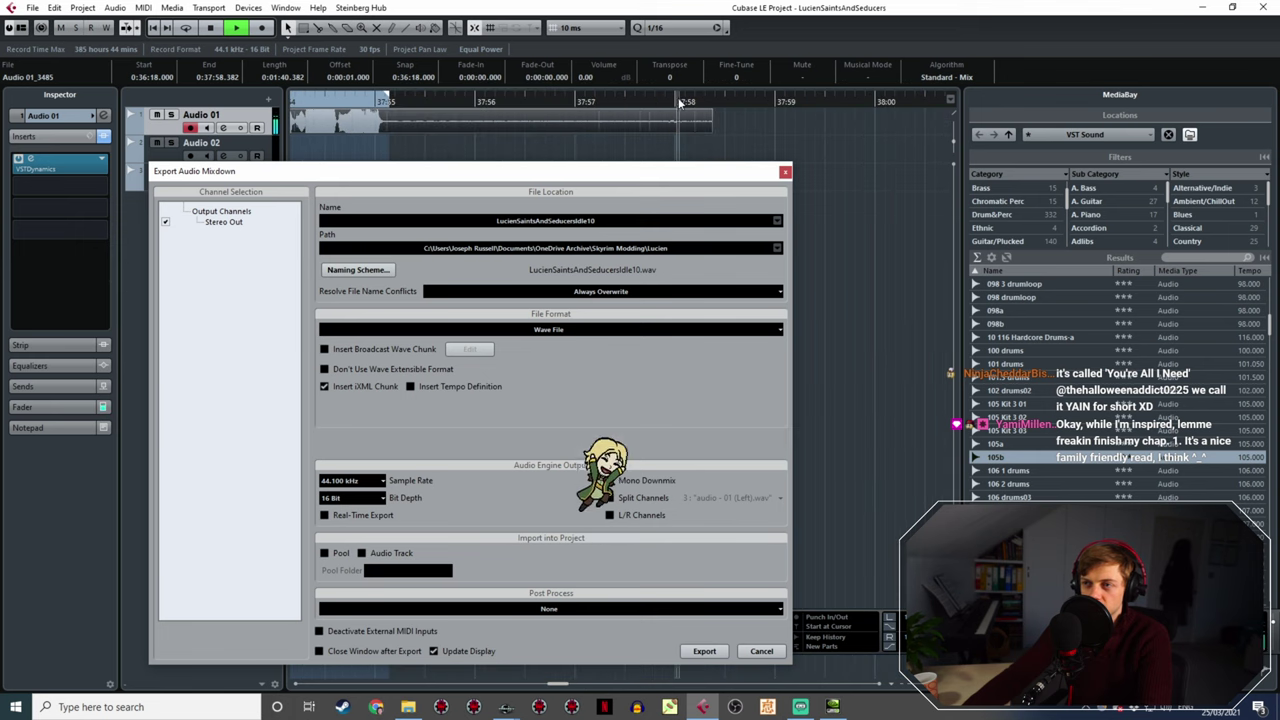
pyautogui.press('space')
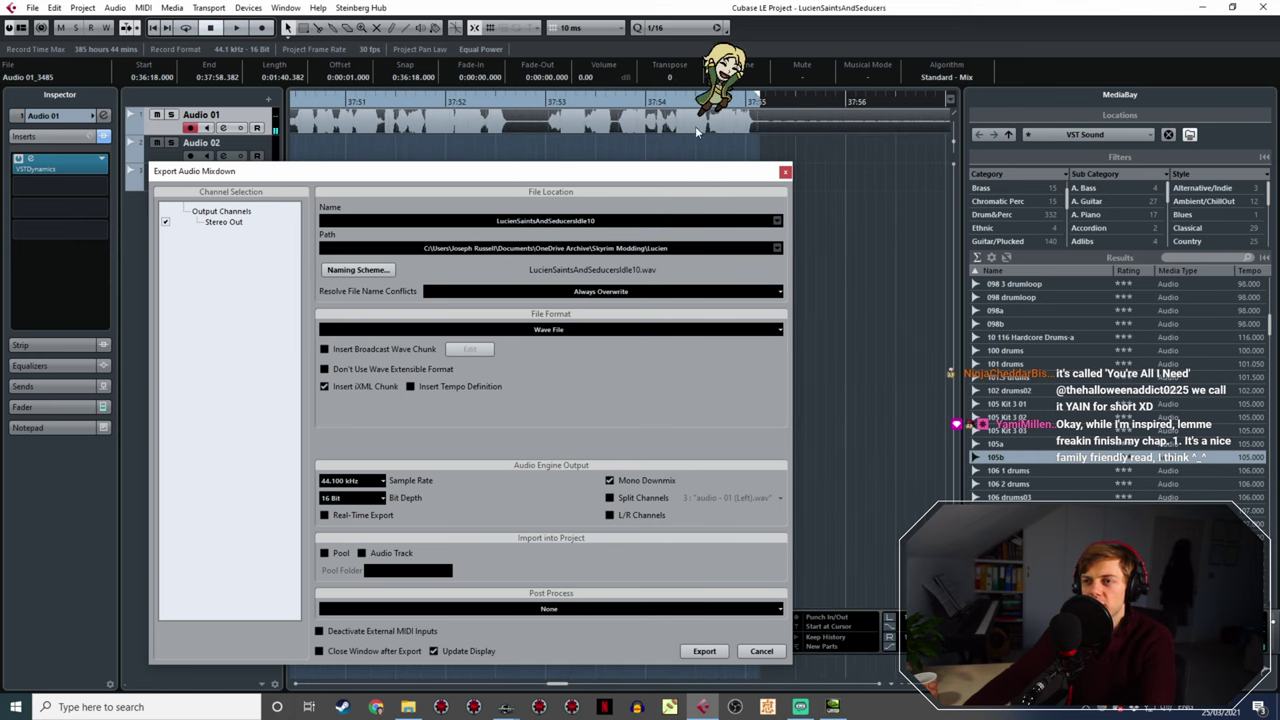
pyautogui.click(560, 137)
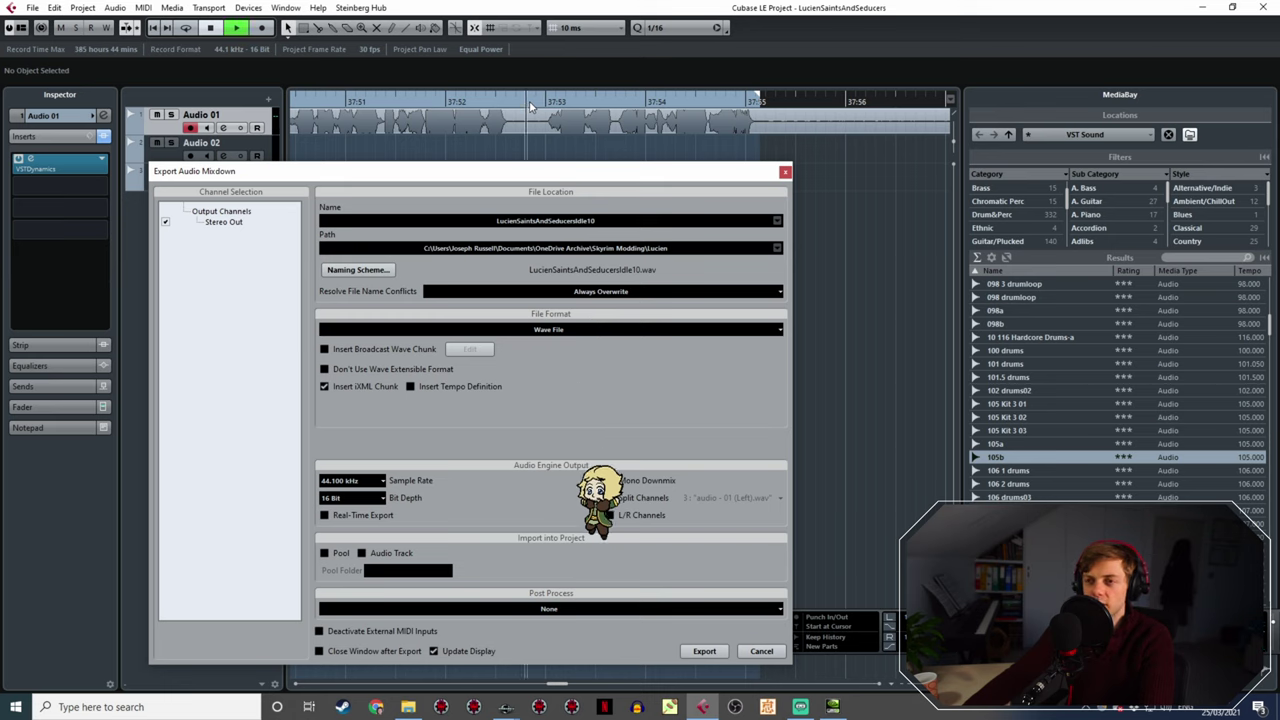
pyautogui.doubleClick(533, 107)
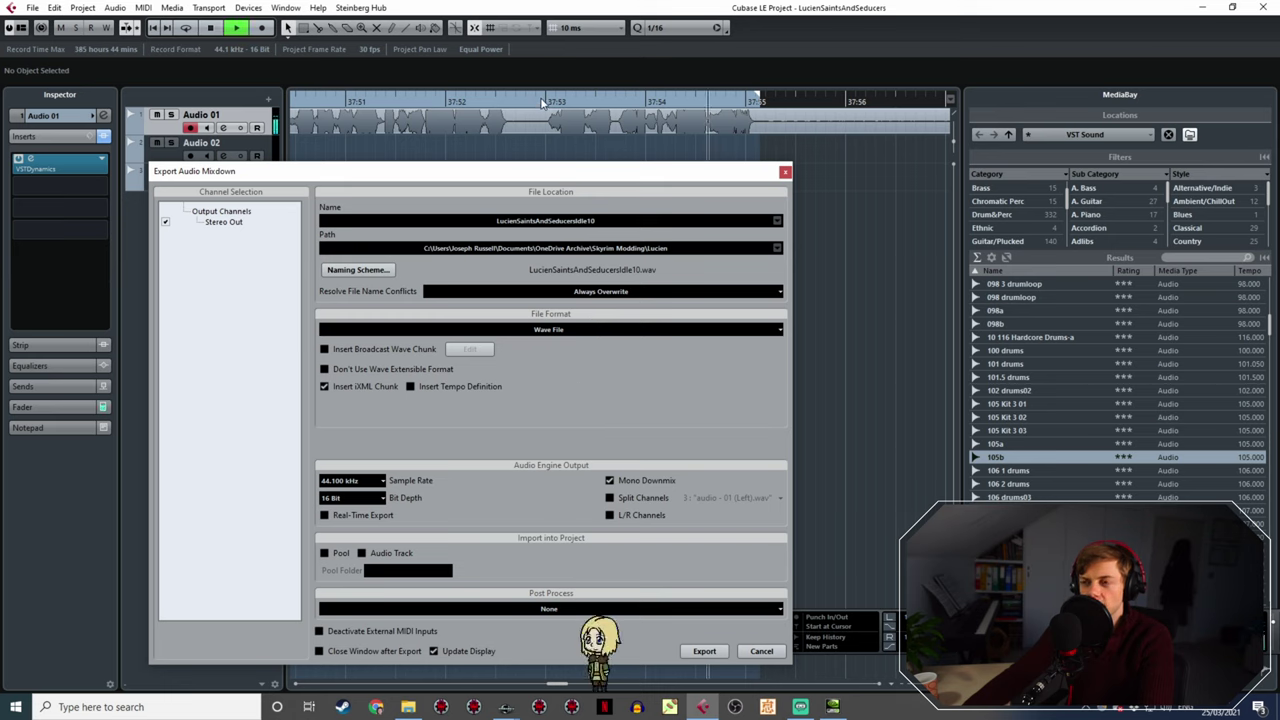
pyautogui.press('space')
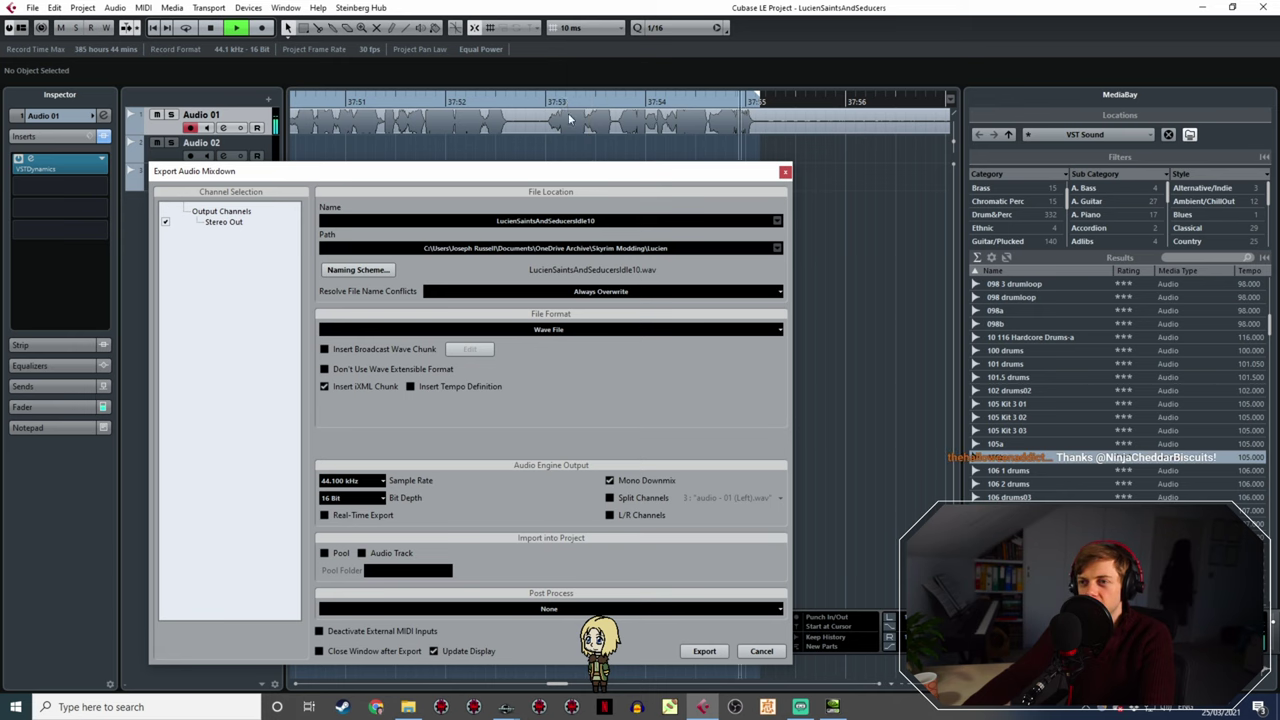
# - Export the located reading as a wave file named LucienSaintsAndSeducersIdle11
pyautogui.click(608, 222)
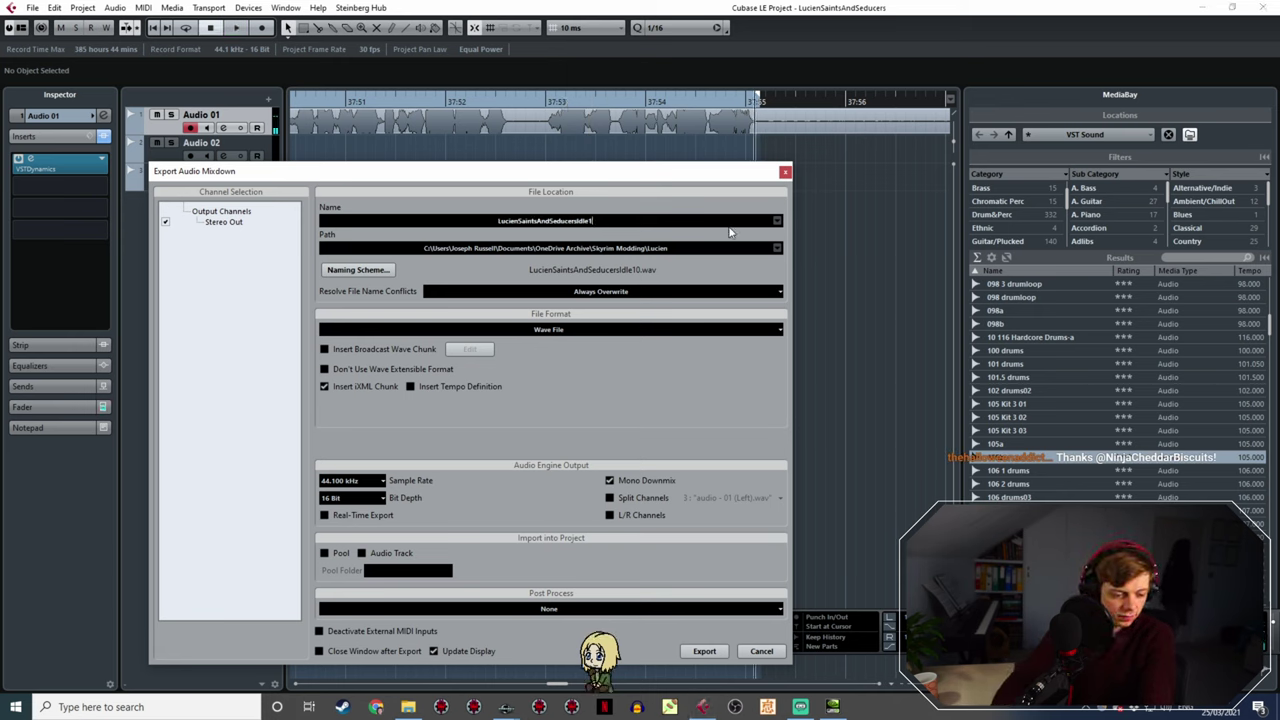
pyautogui.write('1')
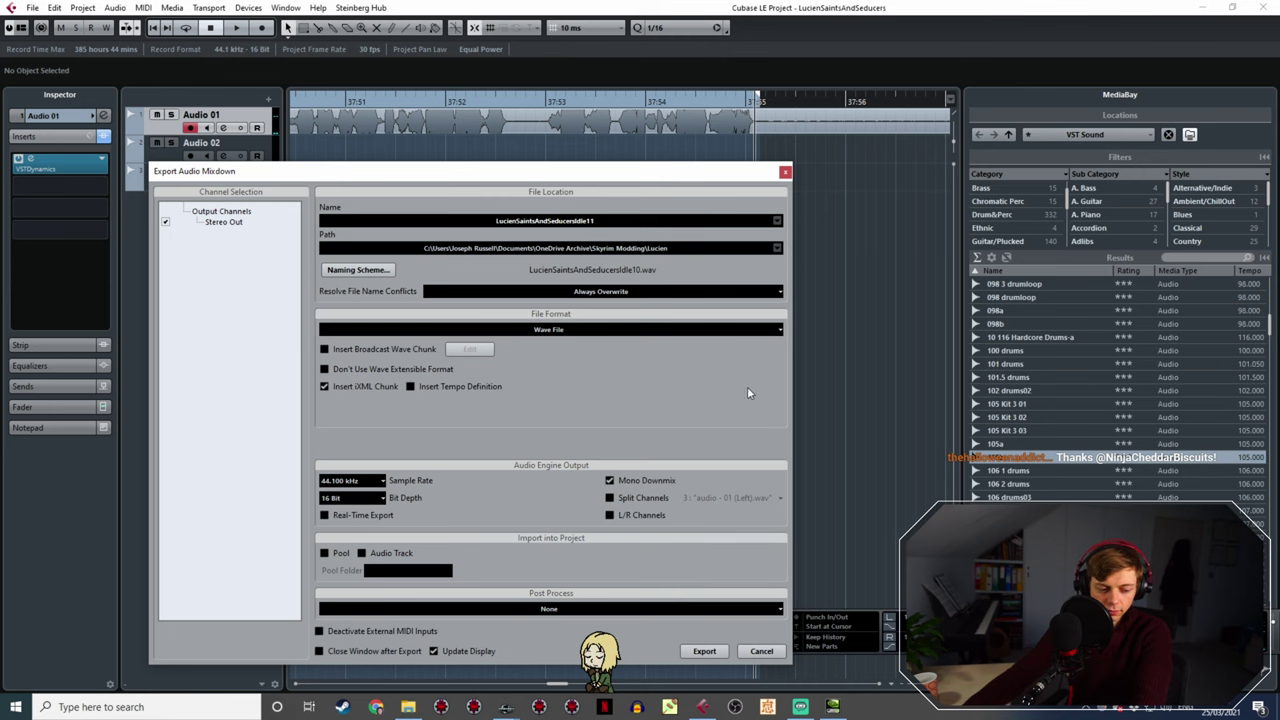
pyautogui.click(708, 651)
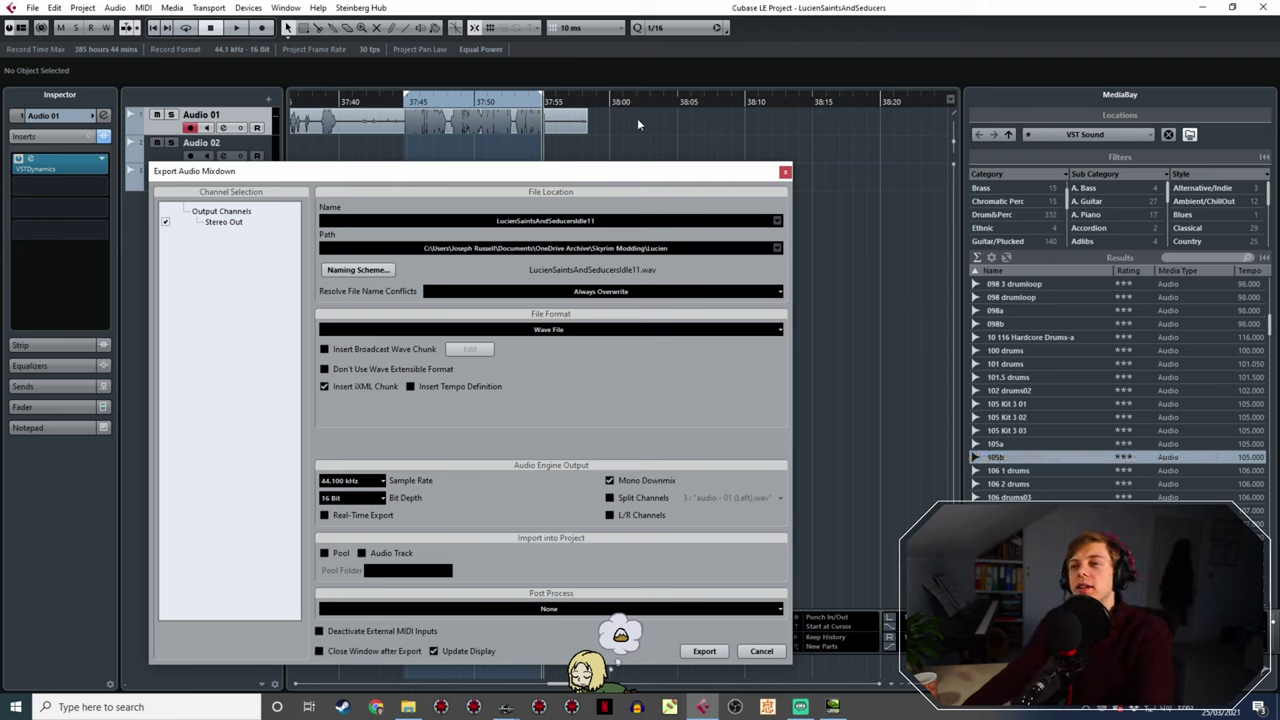
# - Start recording a take at about 38:02 and open the Creation Kit Idle response beginning "I suppose we ought to let Ri'saad know"
pyautogui.click(708, 650)
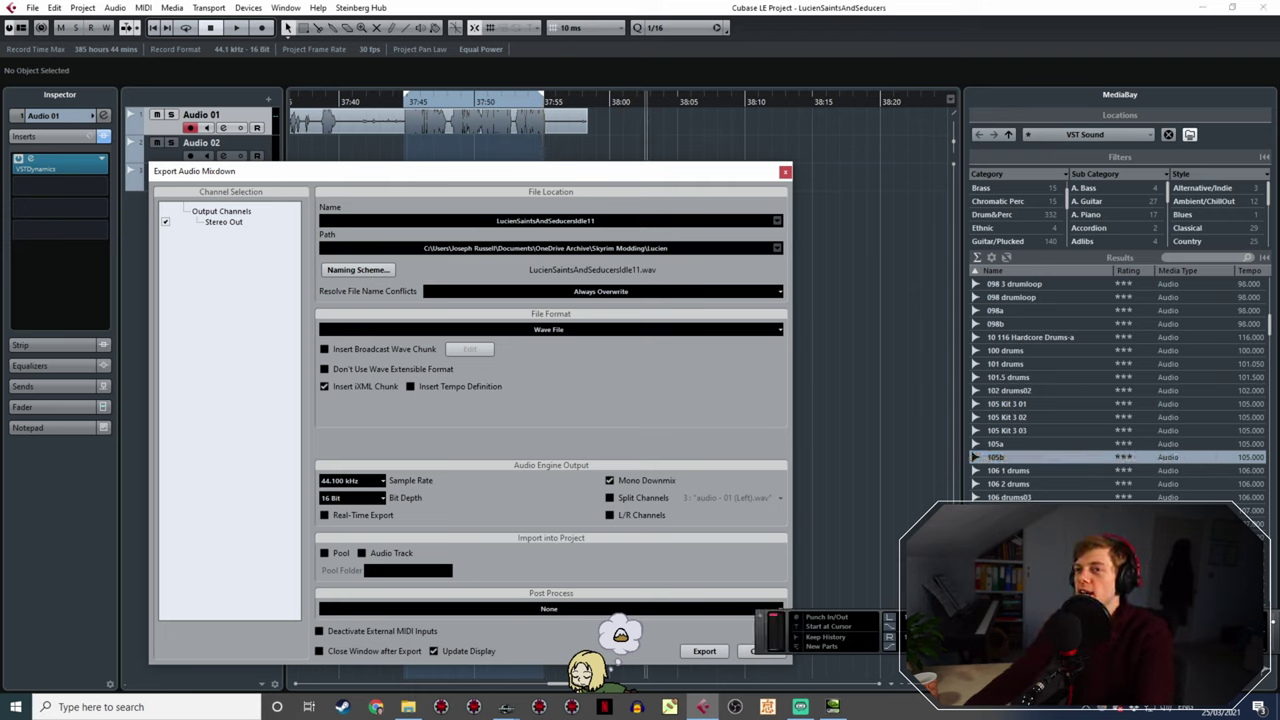
pyautogui.moveTo(505, 707)
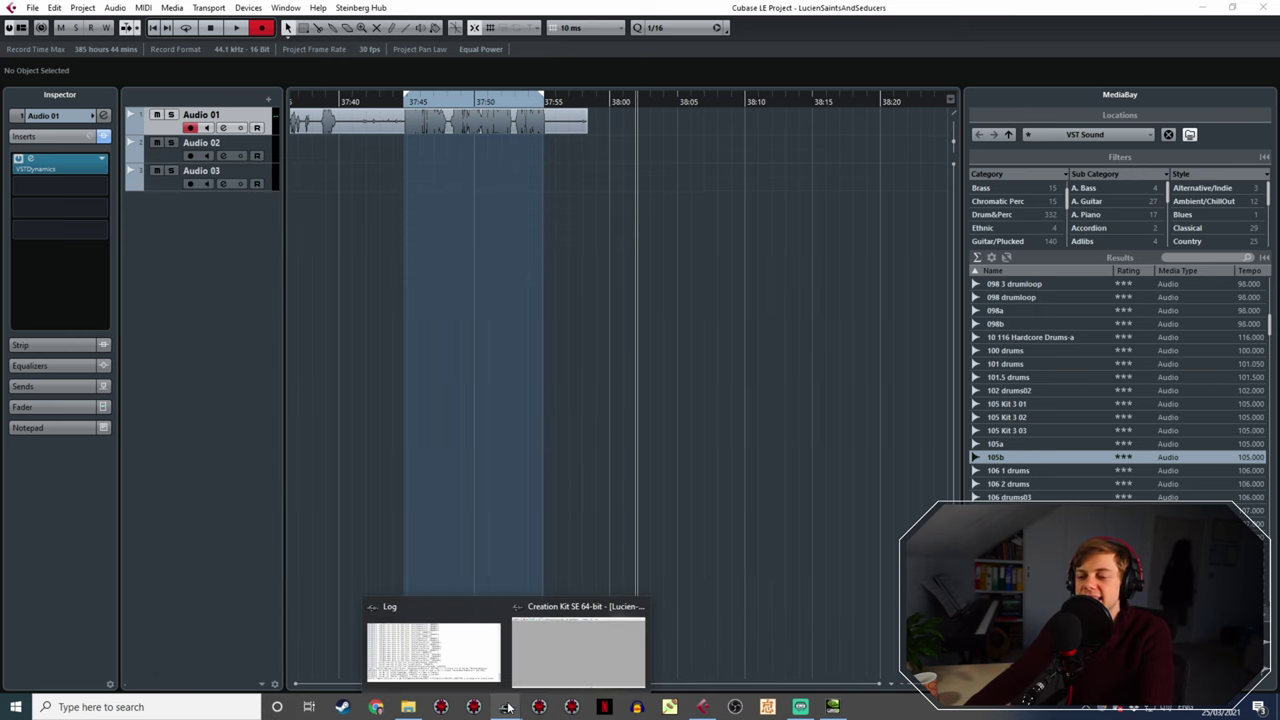
pyautogui.click(548, 660)
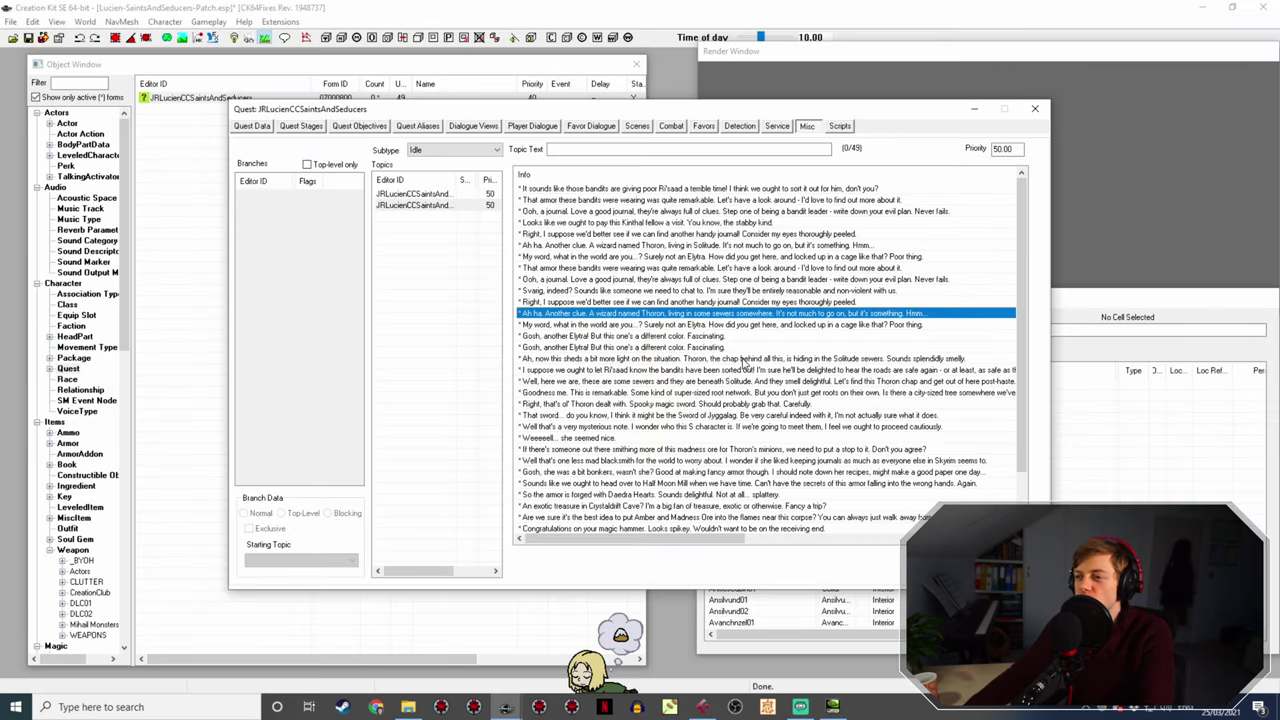
pyautogui.click(744, 360)
pyautogui.doubleClick(733, 372)
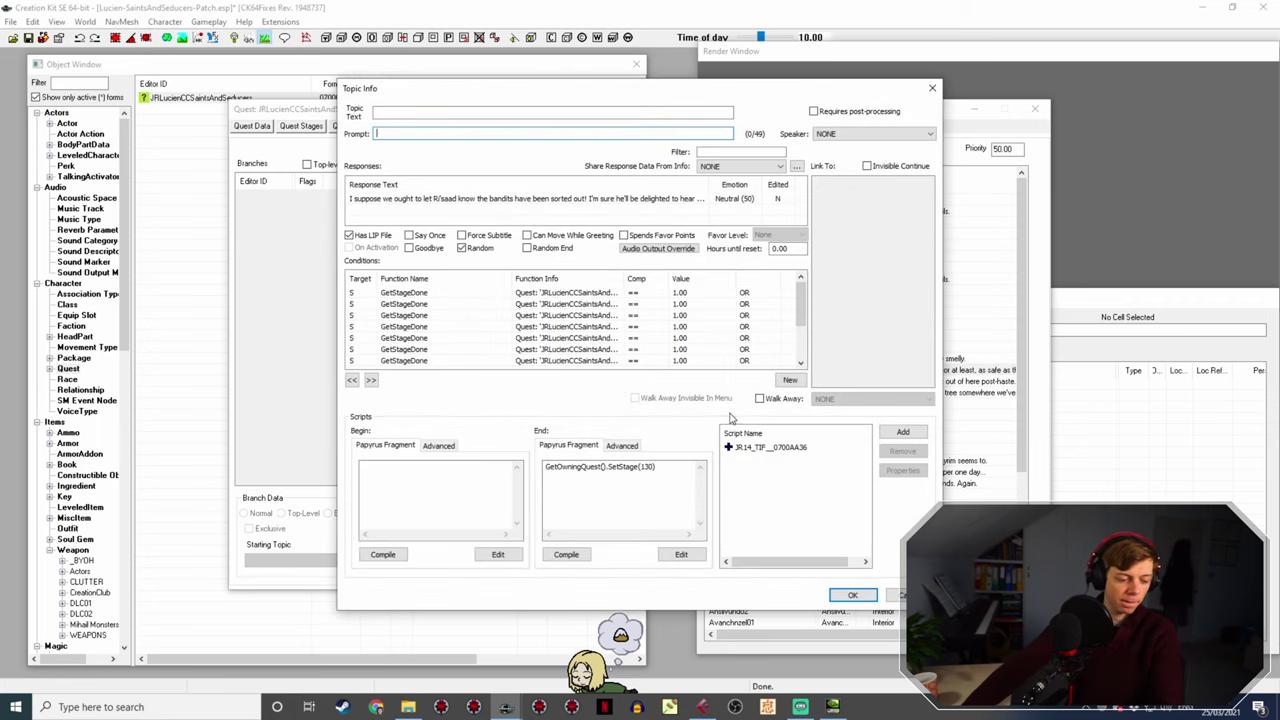
pyautogui.doubleClick(565, 198)
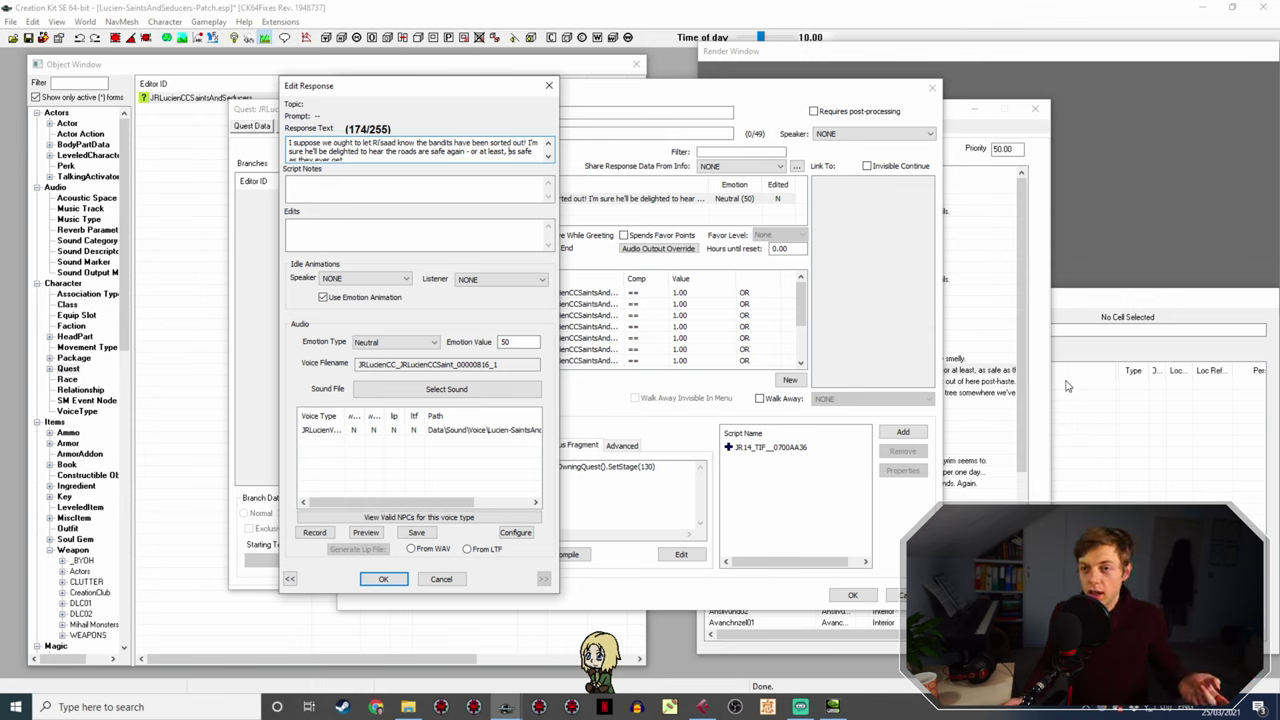
# - End the take in Cubase and record another one from about 38:20, reading the line from the Creation Kit response
pyautogui.click(703, 707)
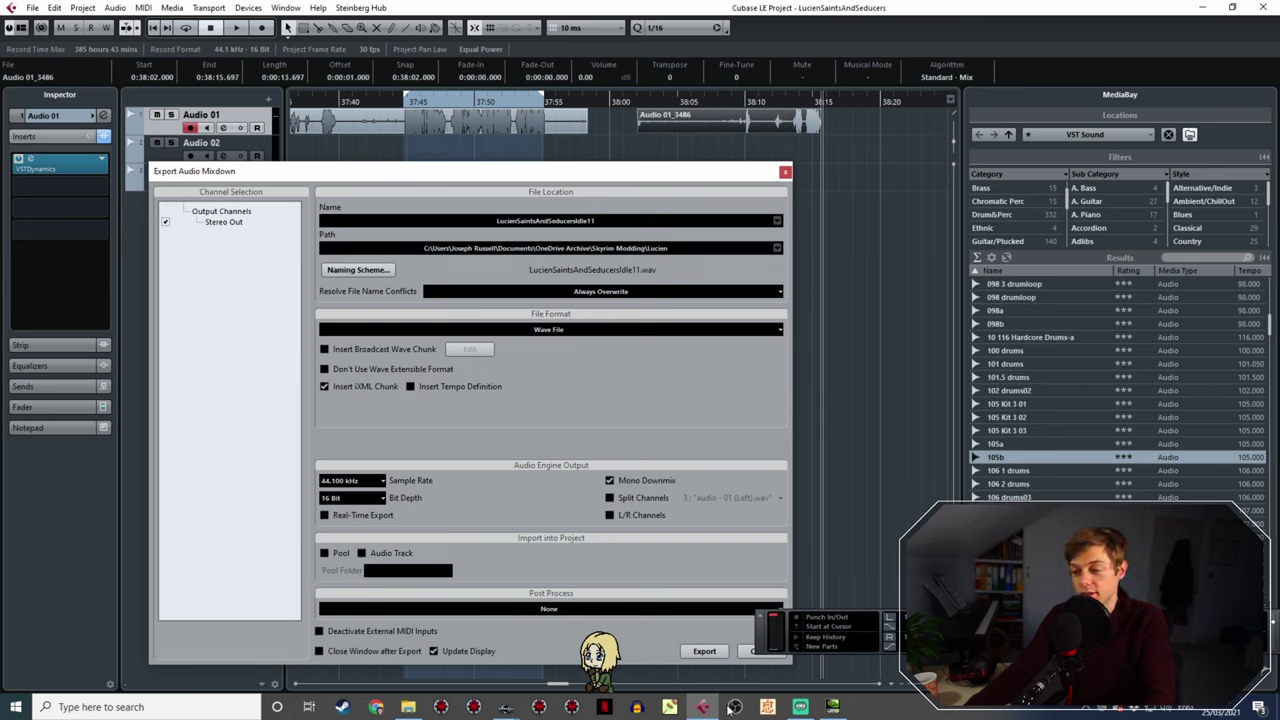
pyautogui.hscroll(5, 725, 128)
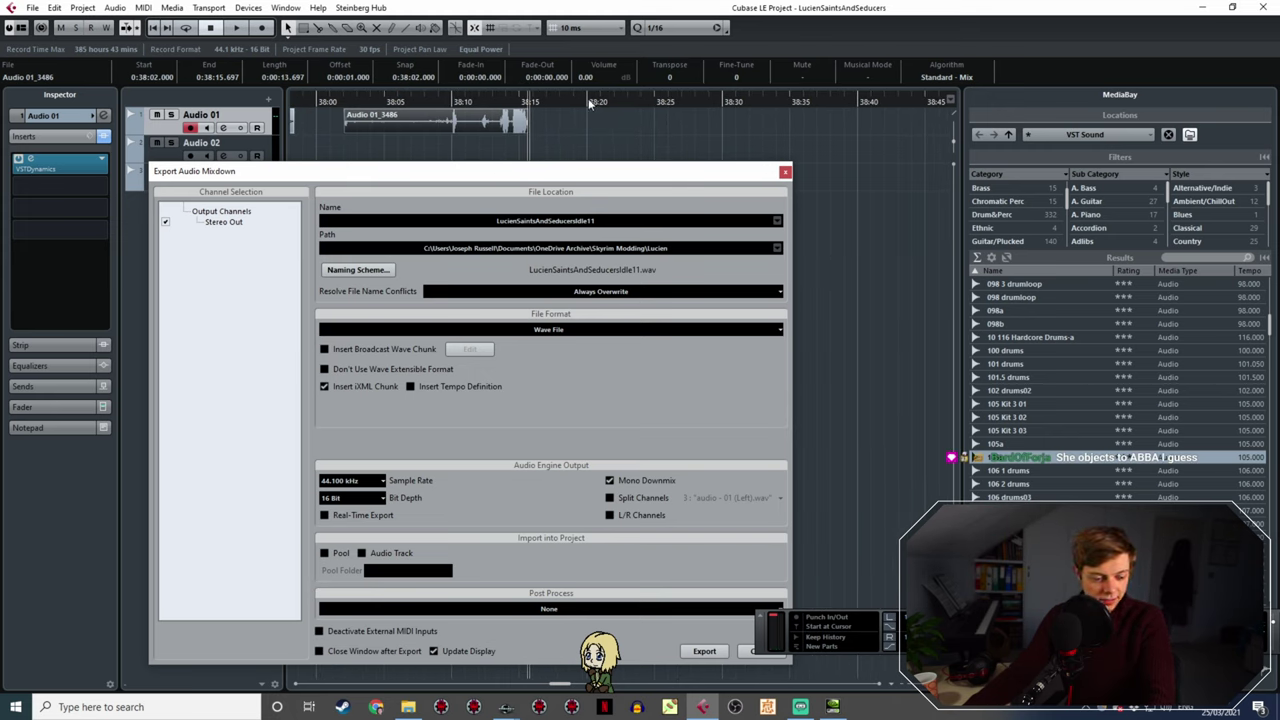
pyautogui.press('KP_Multiply')
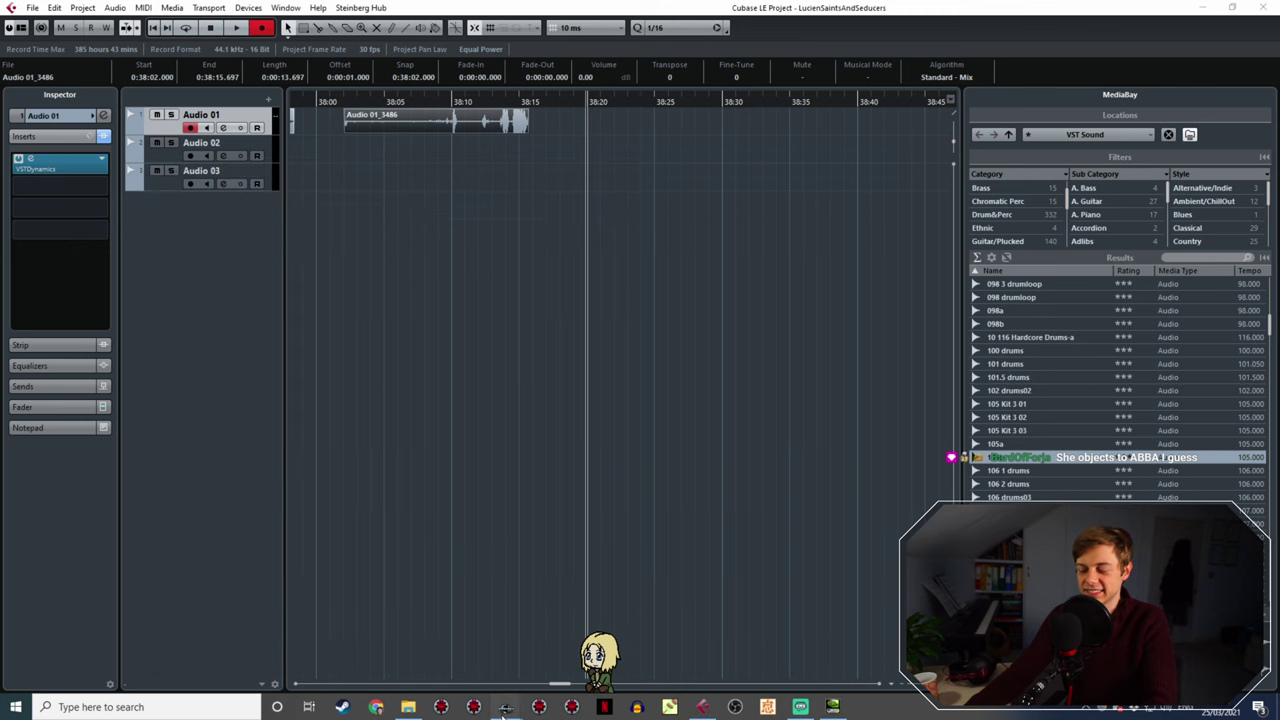
pyautogui.click(506, 707)
pyautogui.click(590, 645)
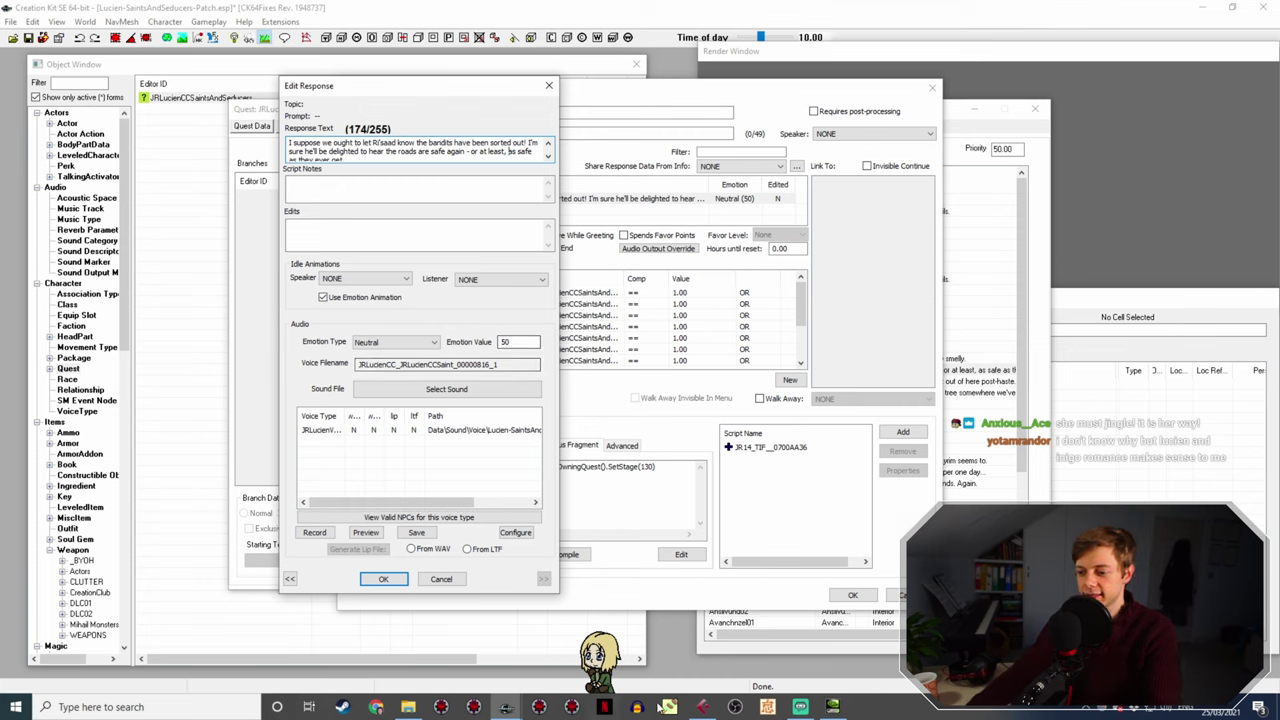
pyautogui.hotkey('alt', 'Tab')
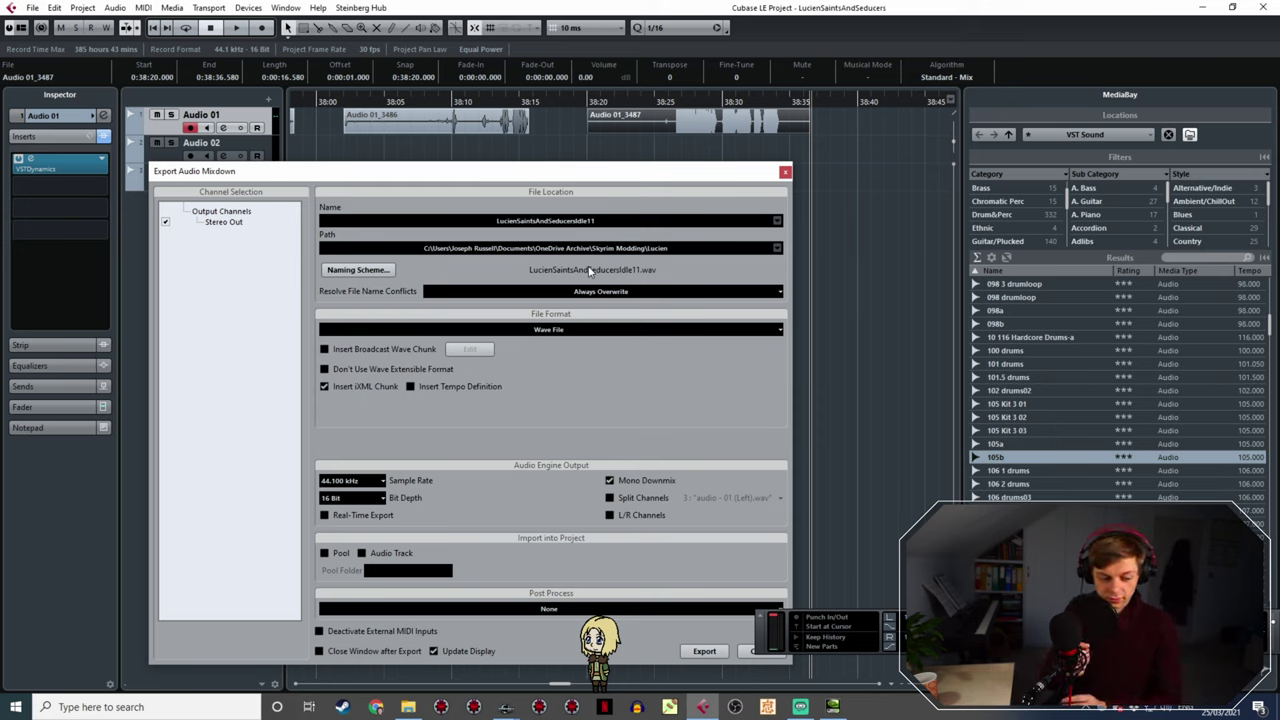
# - Audition the new take from about 38:26 and set the locator range around its reading, from about 38:26 to 38:34
pyautogui.click(668, 104)
pyautogui.press('space')
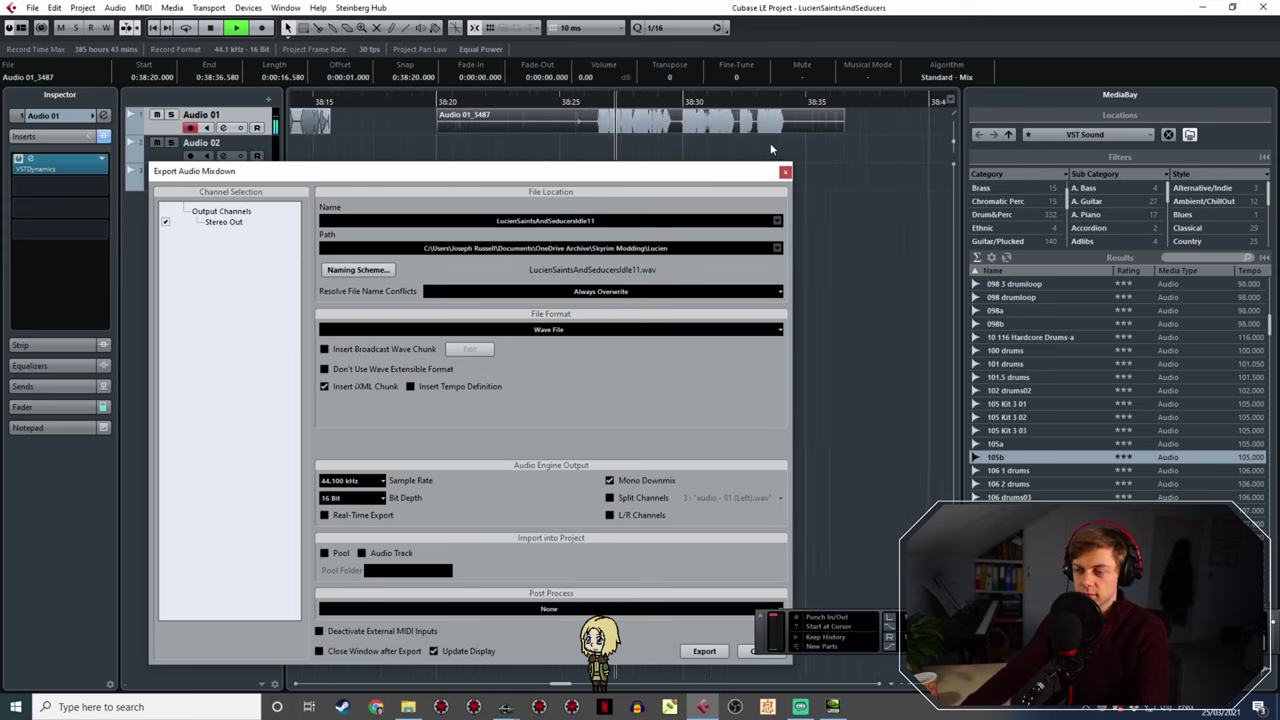
pyautogui.keyDown('ctrl'); pyautogui.scroll(2, 763, 142); pyautogui.keyUp('ctrl')
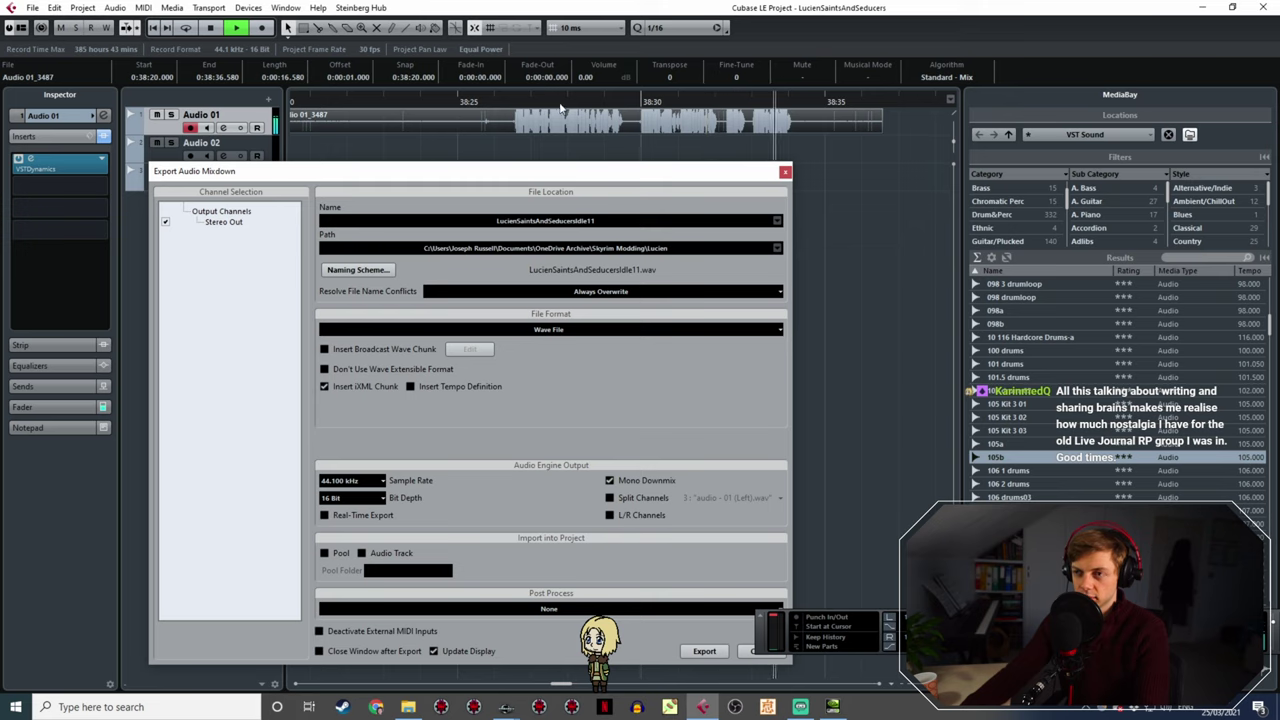
pyautogui.click(514, 100)
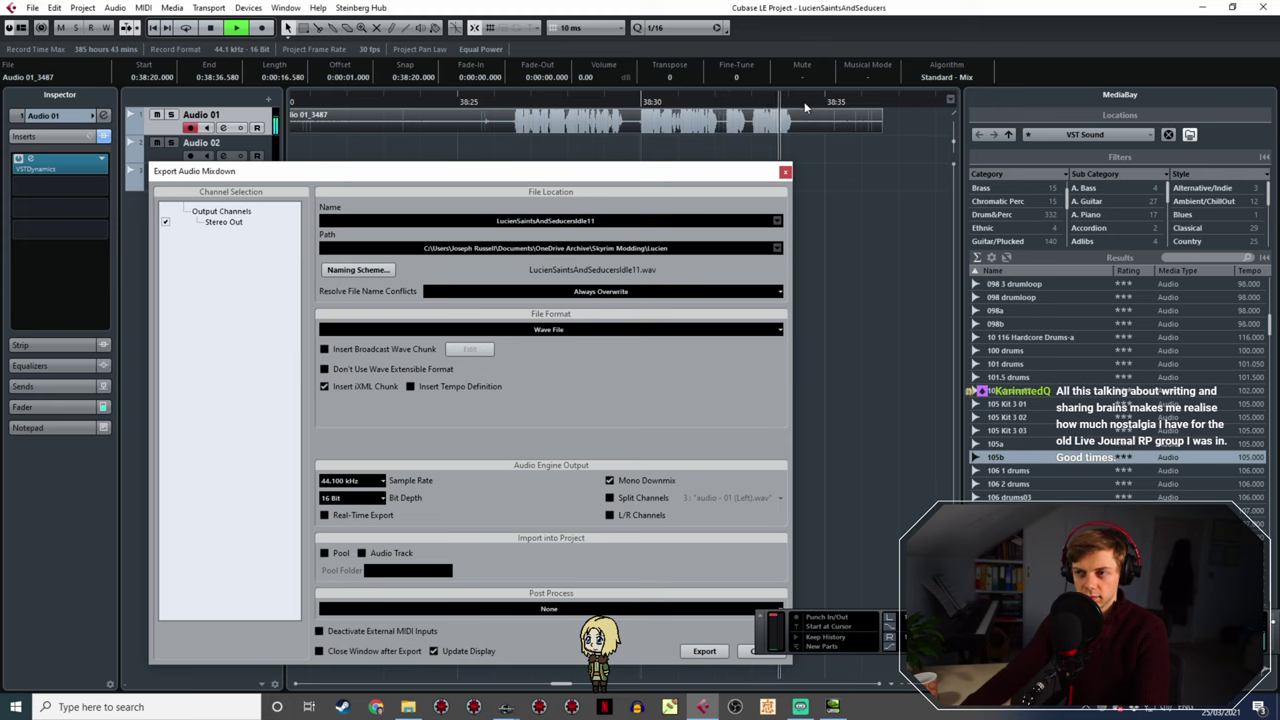
pyautogui.press('space')
pyautogui.moveTo(515, 88); pyautogui.dragTo(782, 92)
# - Export the located reading as a wave file named LucienSaintsAndSeducersIdle12
pyautogui.click(600, 222)
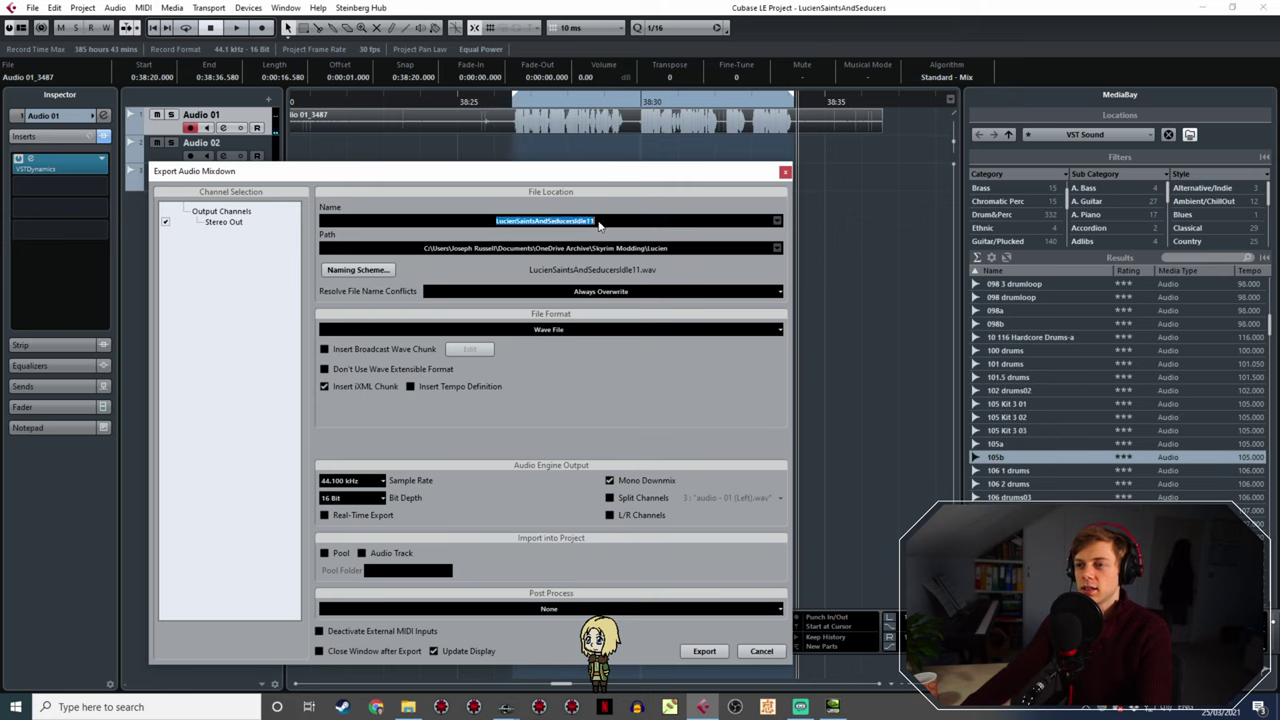
pyautogui.click(603, 224)
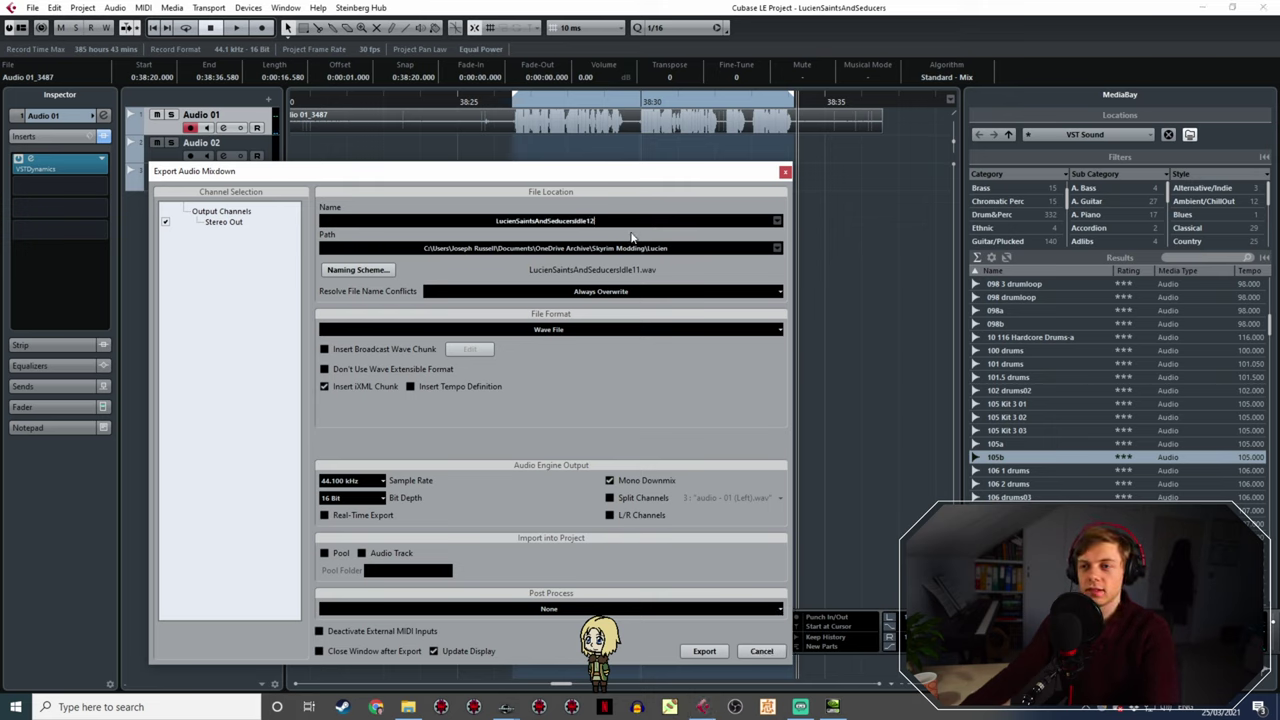
pyautogui.click(704, 652)
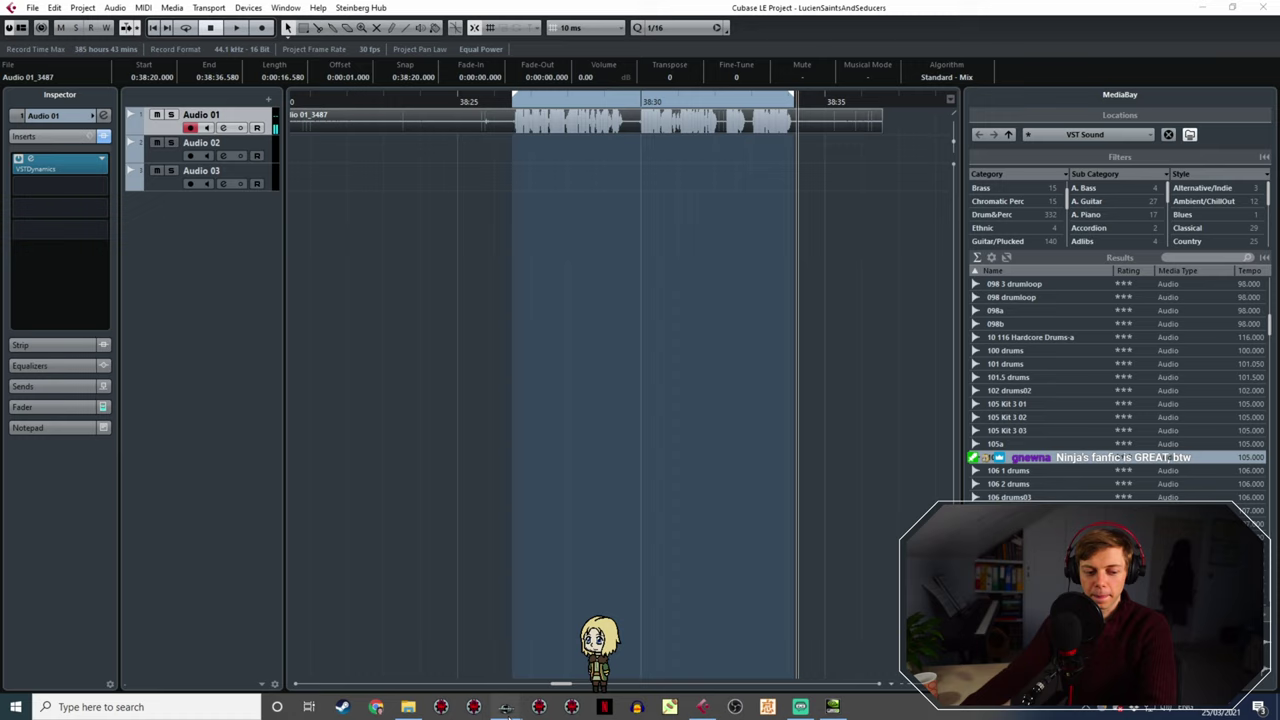
# - Close the Ri'saad response in the Creation Kit, open the one beginning "Well, here we are, these are some sewers", and return to Cubase
pyautogui.click(506, 707)
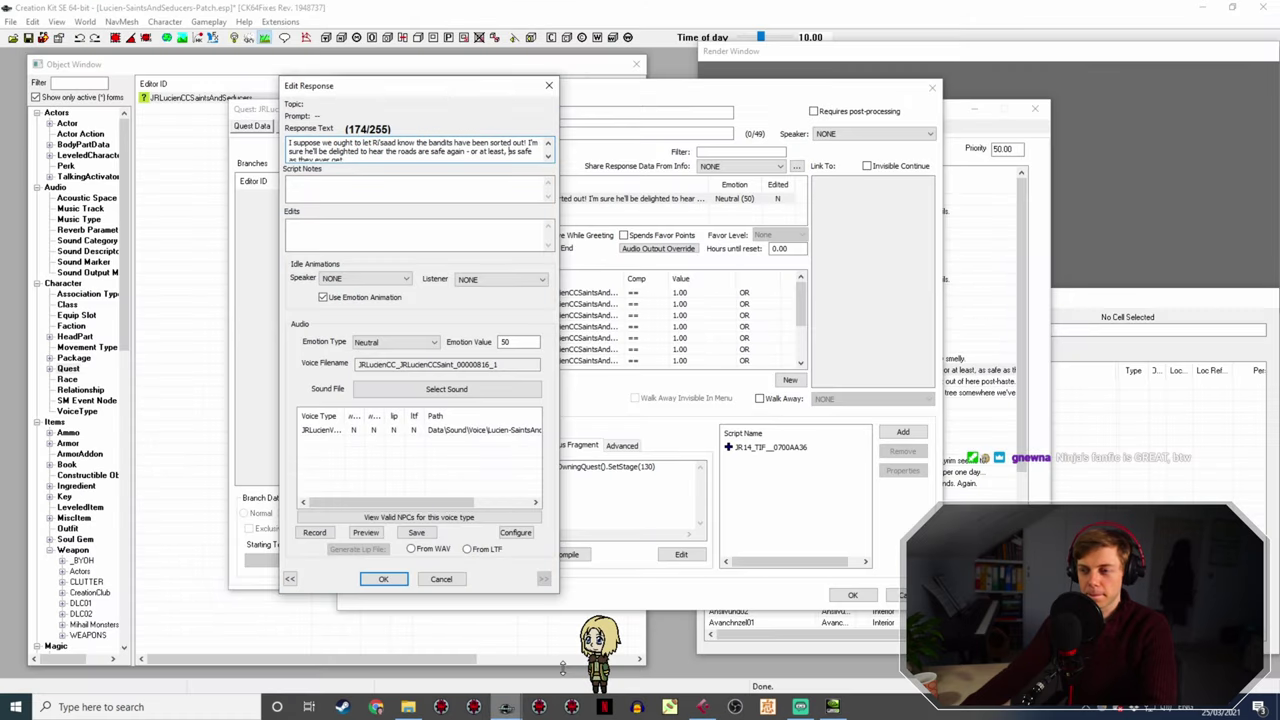
pyautogui.click(383, 579)
pyautogui.click(855, 594)
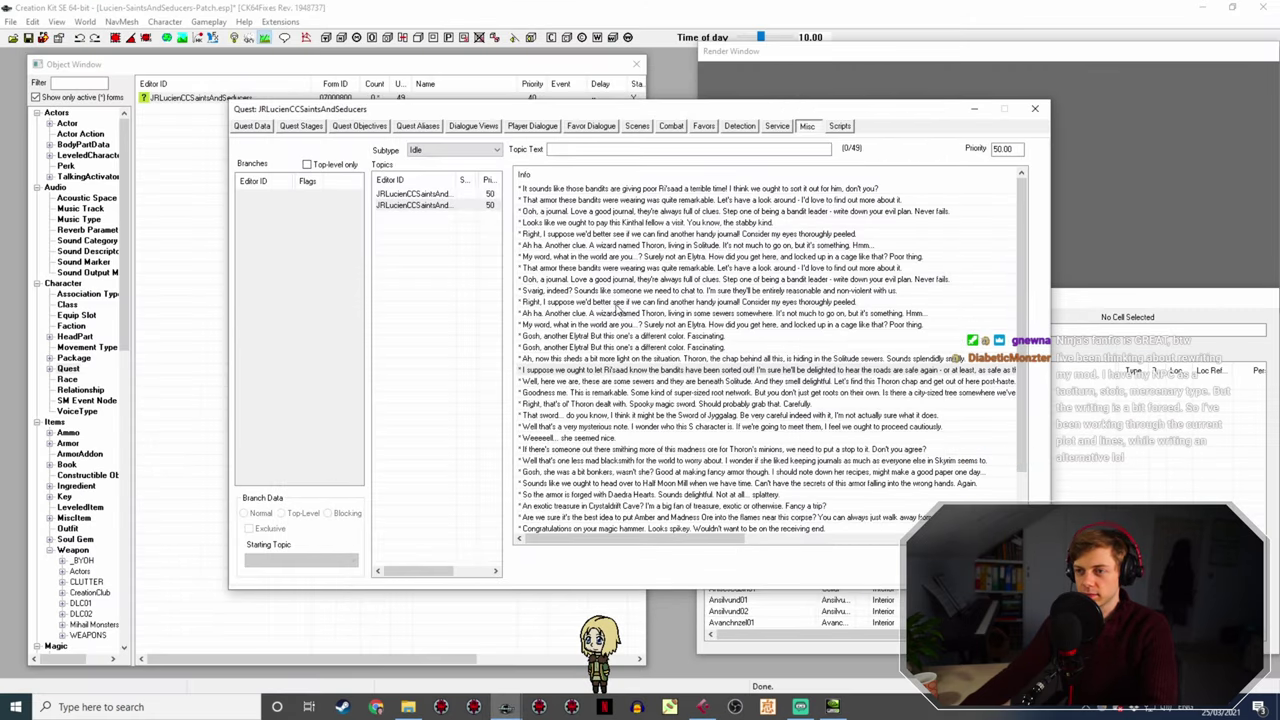
pyautogui.doubleClick(645, 381)
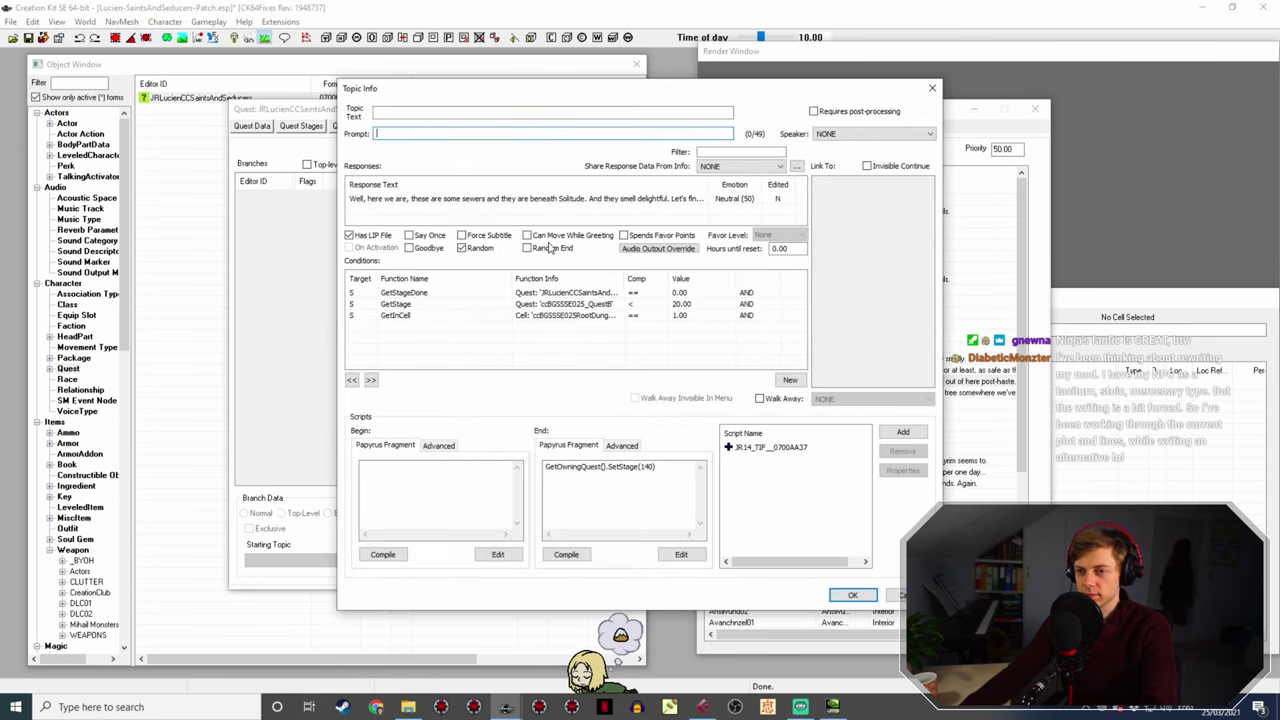
pyautogui.doubleClick(537, 197)
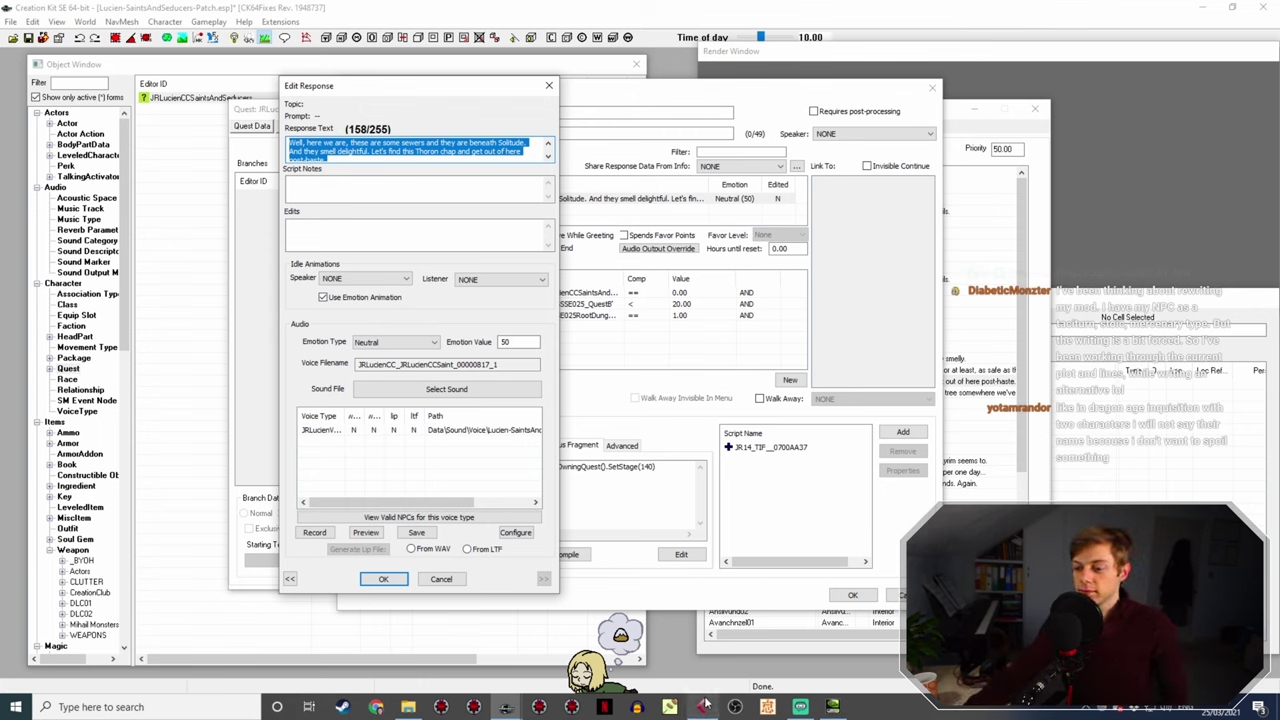
pyautogui.click(705, 706)
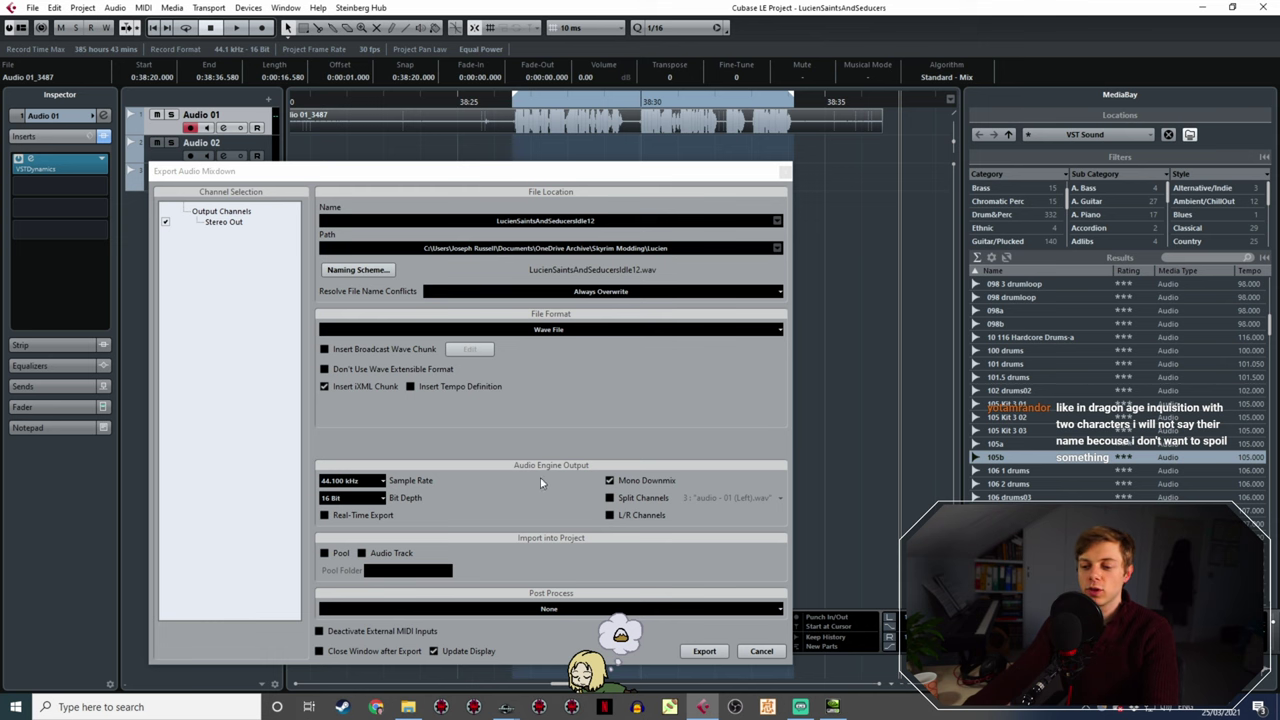
# - Switch to Streamlabs OBS and transition the live output to the Camera scene
pyautogui.click(801, 708)
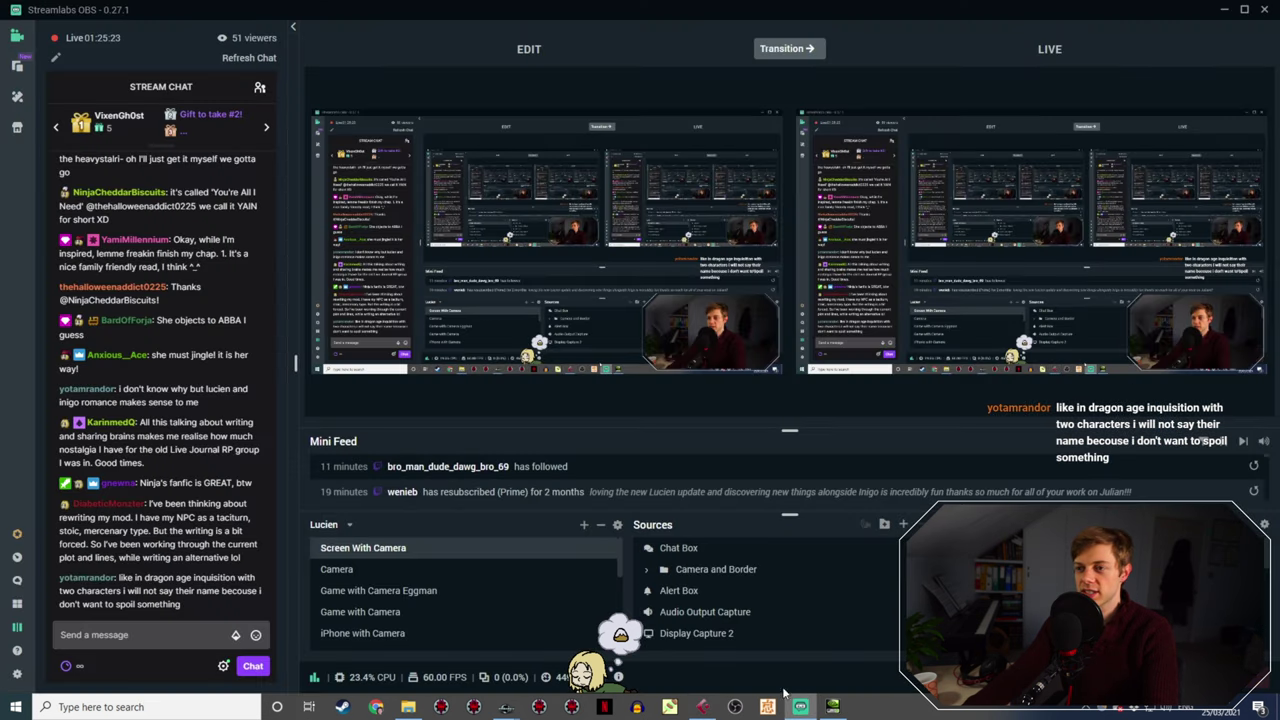
pyautogui.click(337, 569)
pyautogui.click(789, 48)
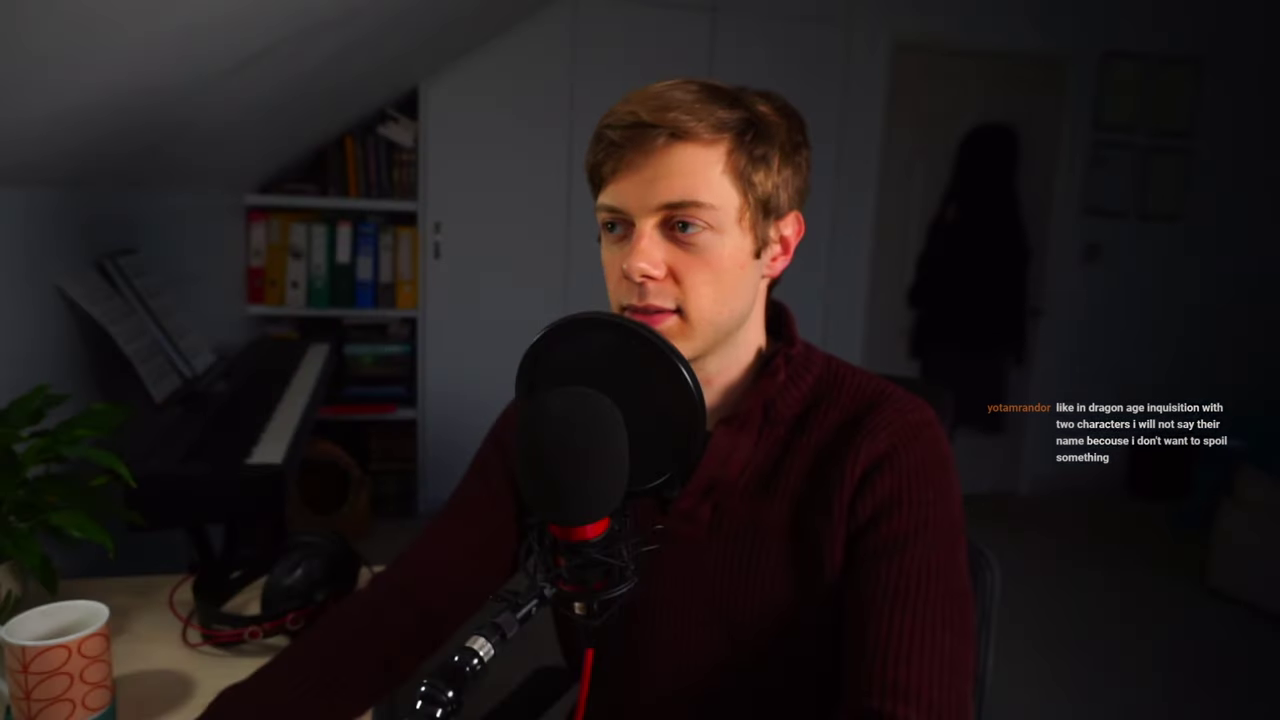
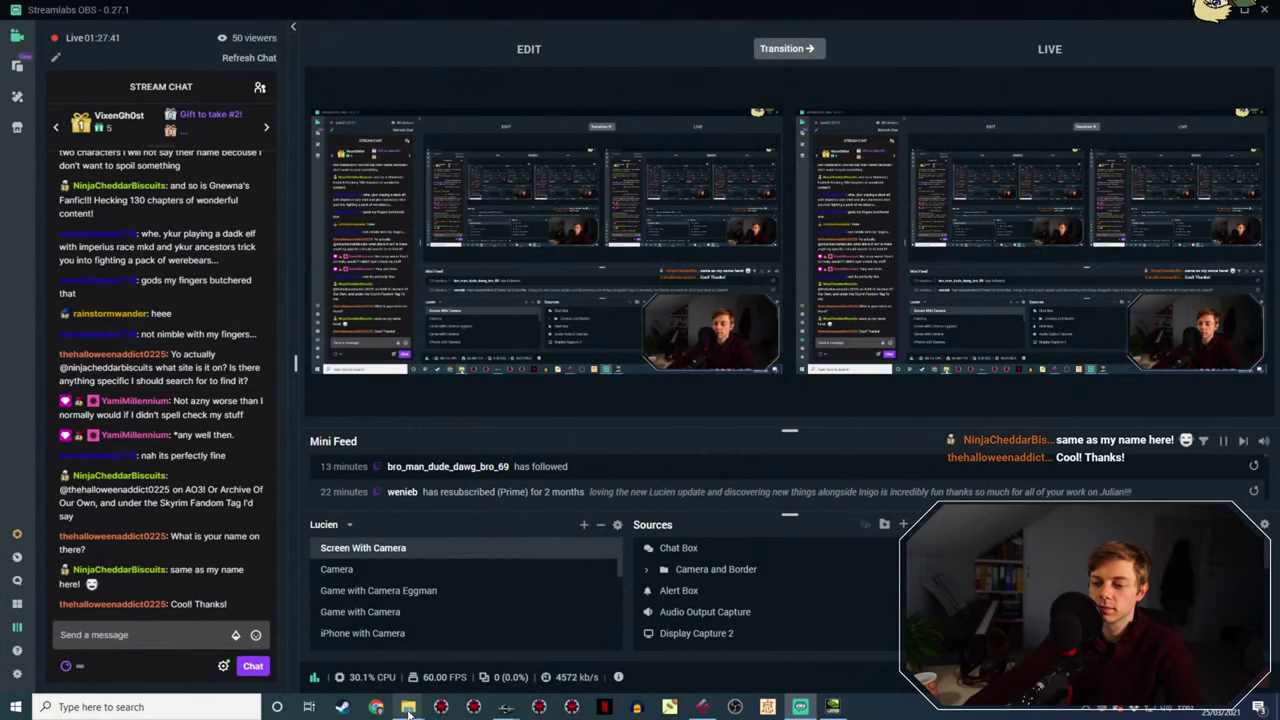
# - Bring up the Lucien folder beside JRLucienVoice in File Explorer and select the LucienSaintsAndSeducersIdle1 to LucienSaintsAndSeducersIdle12 wave files
pyautogui.click(412, 707)
pyautogui.moveTo(412, 707)
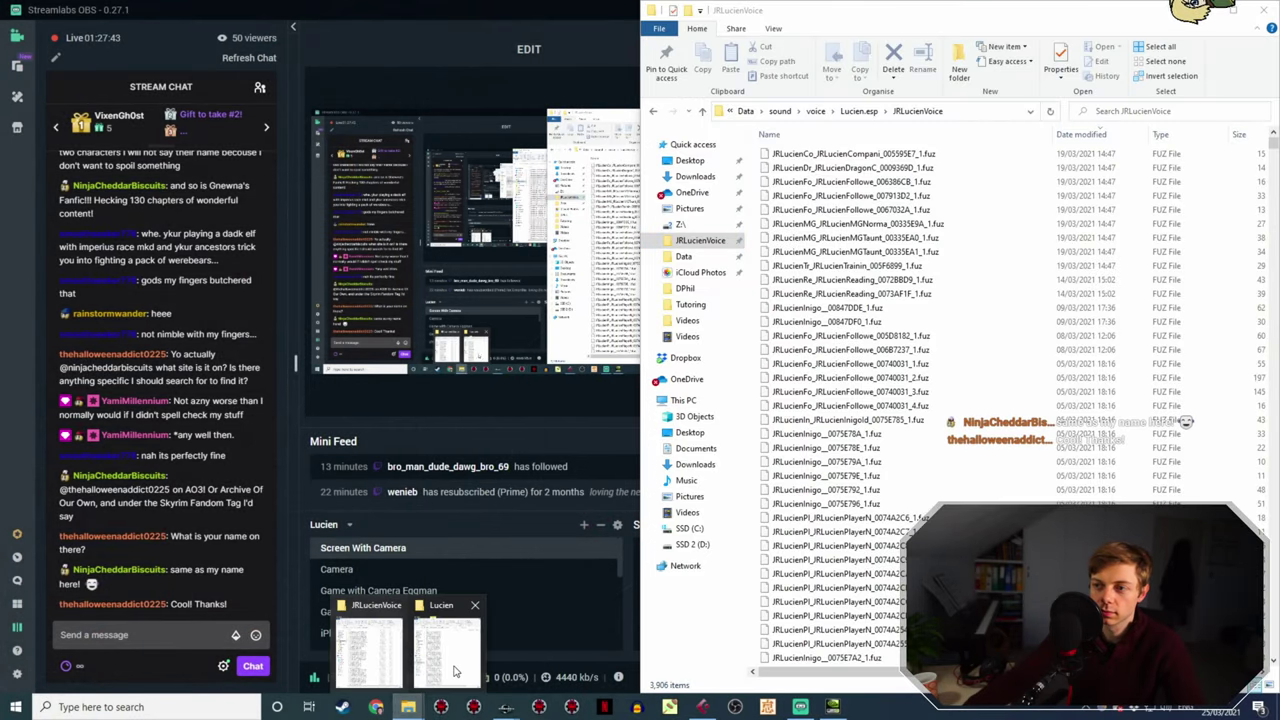
pyautogui.click(450, 640)
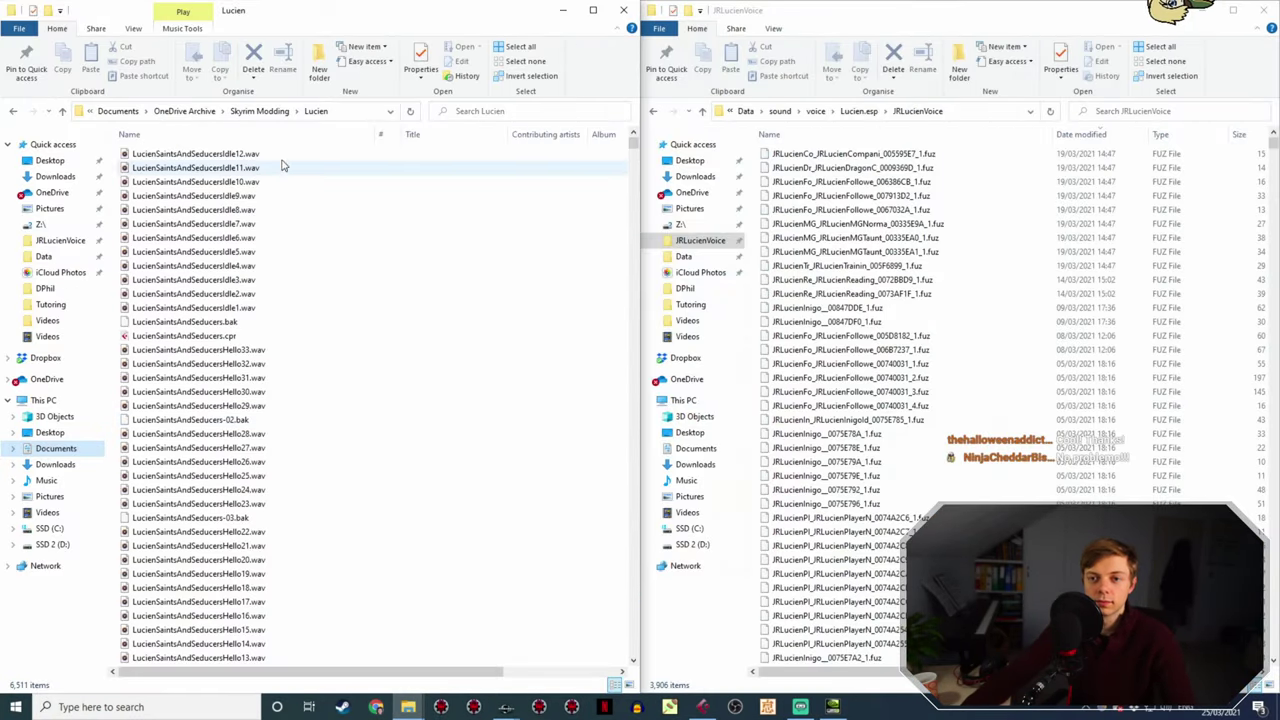
pyautogui.click(280, 310)
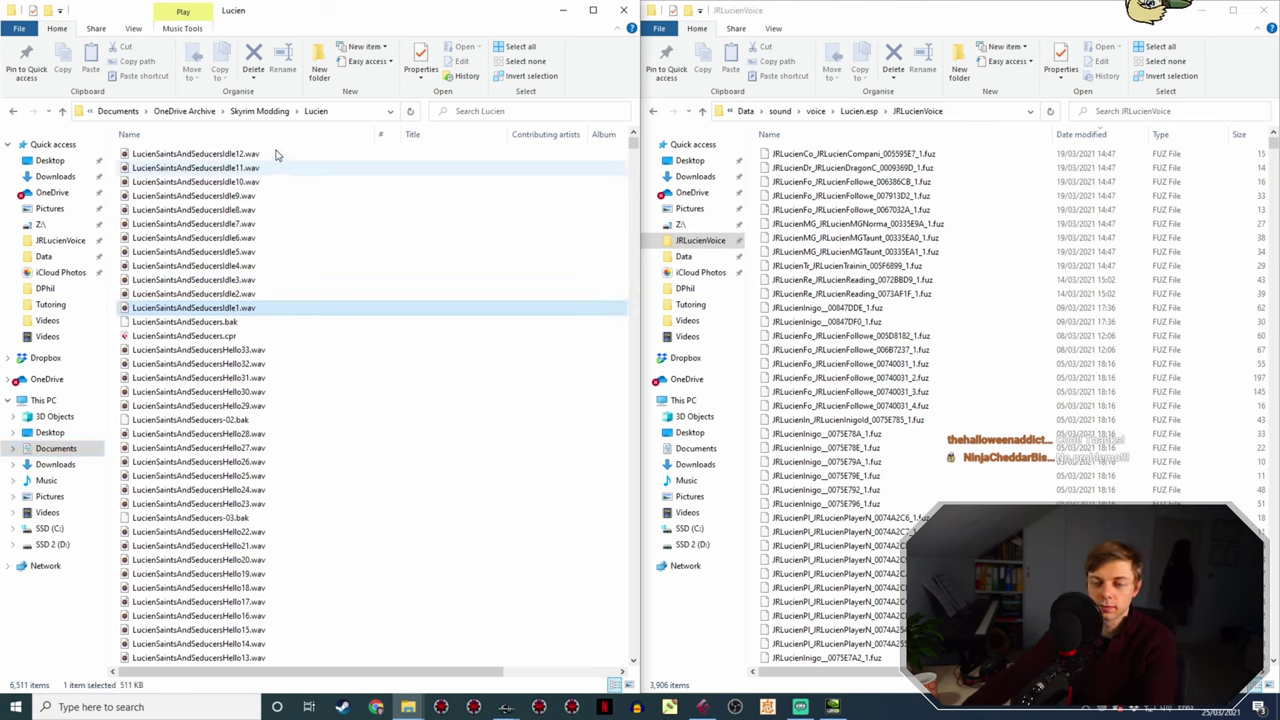
pyautogui.keyDown('shift'); pyautogui.click(268, 154); pyautogui.keyUp('shift')
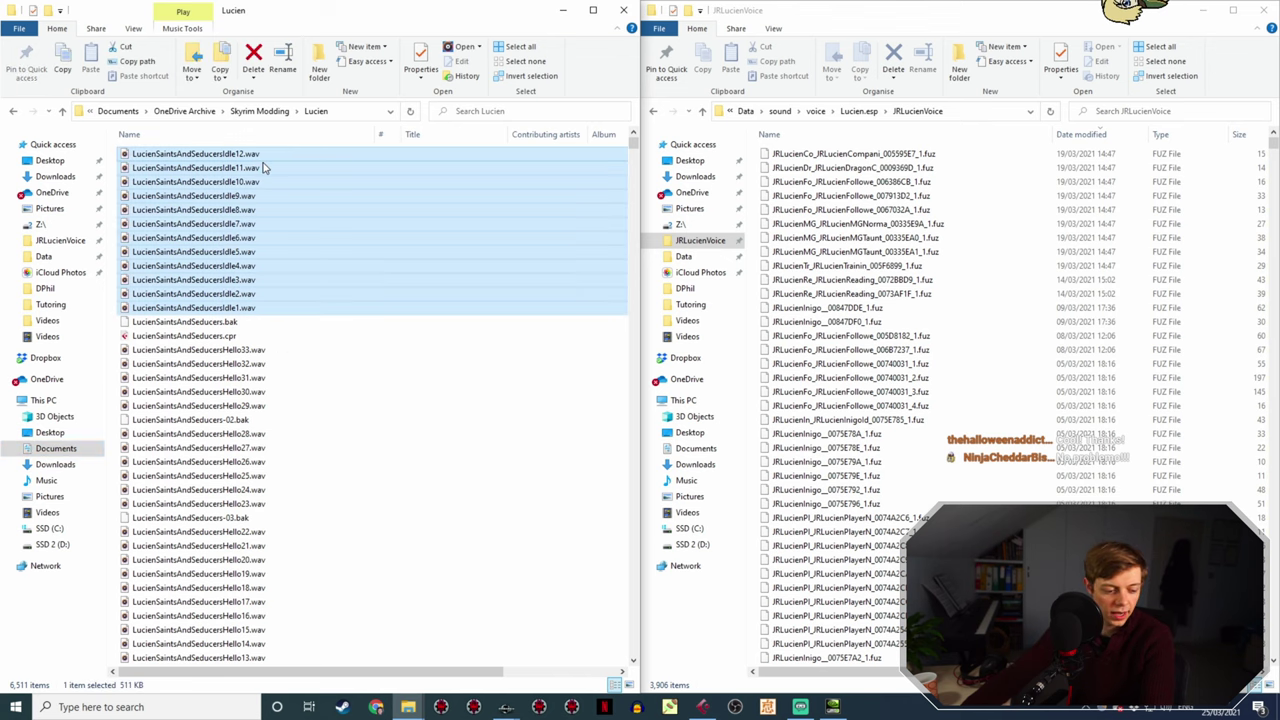
pyautogui.moveTo(240, 240); pyautogui.dragTo(783, 237)
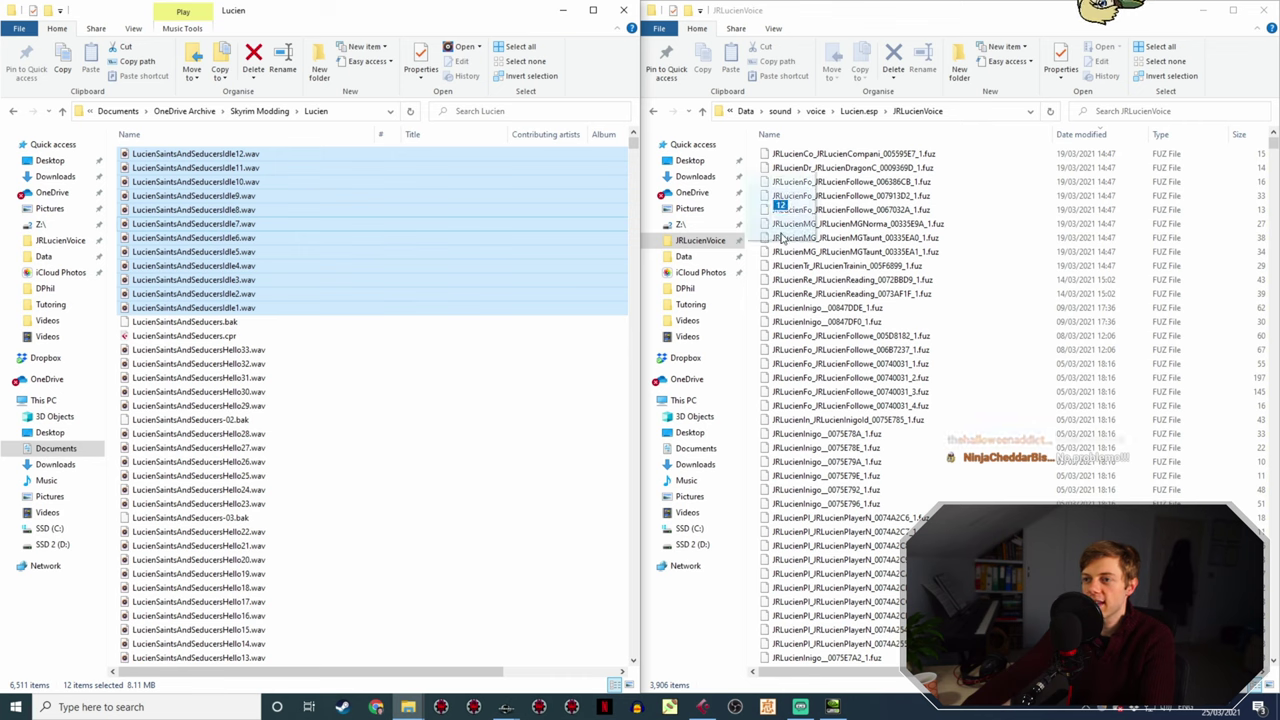
pyautogui.moveTo(418, 248); pyautogui.dragTo(457, 234)
# - Copy the selected wave files into the JRLucienVoice folder of Lucien-SaintsAndSeducers-Patch.esp and sort that folder by modification date, newest first
pyautogui.click(855, 125)
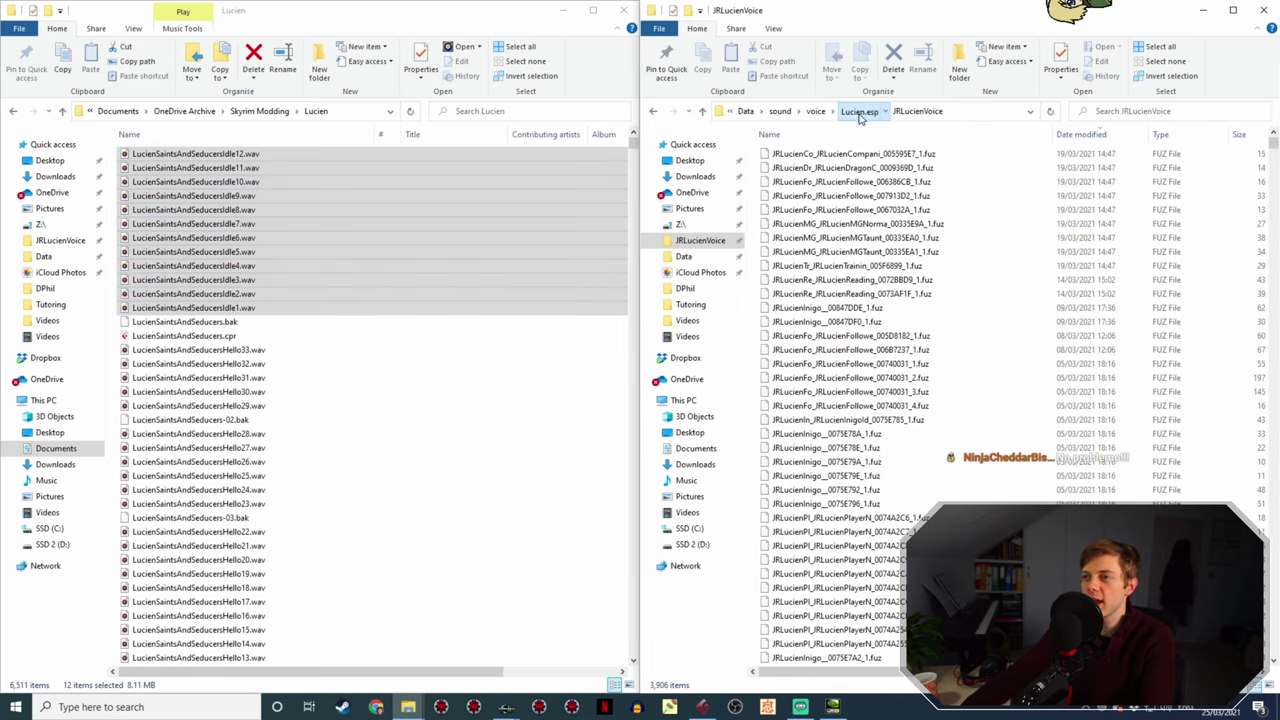
pyautogui.click(857, 113)
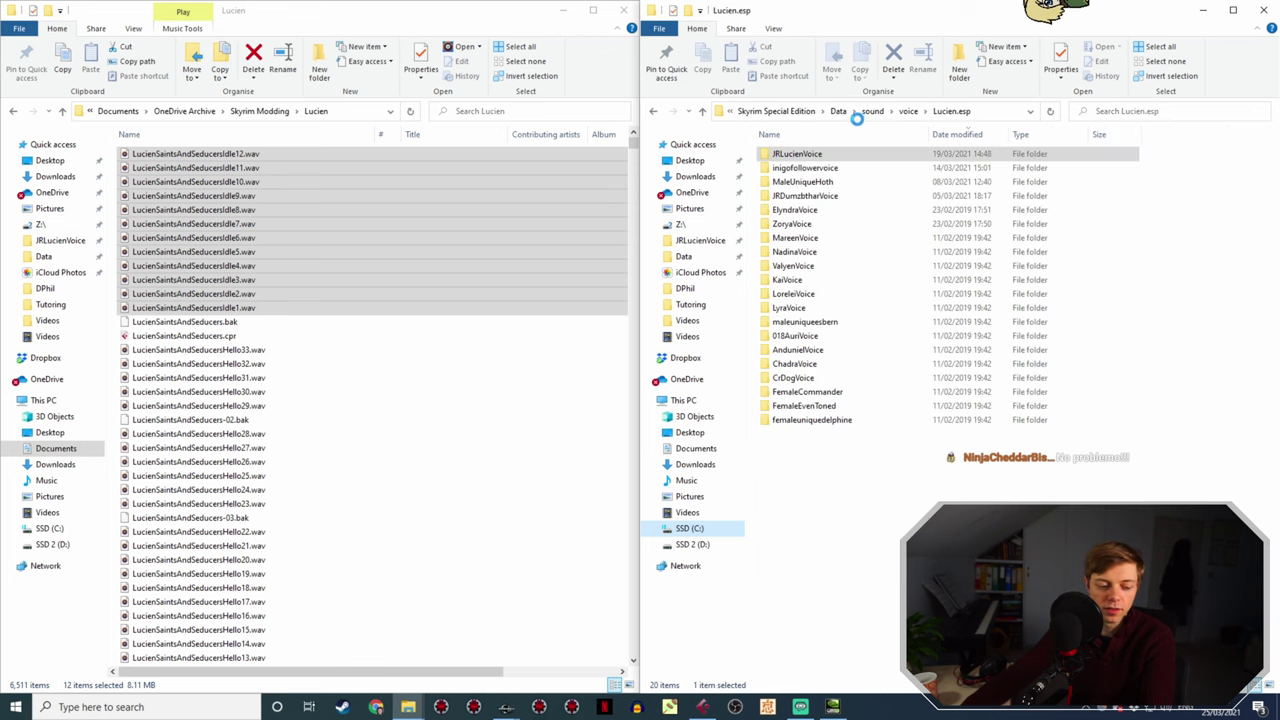
pyautogui.click(907, 111)
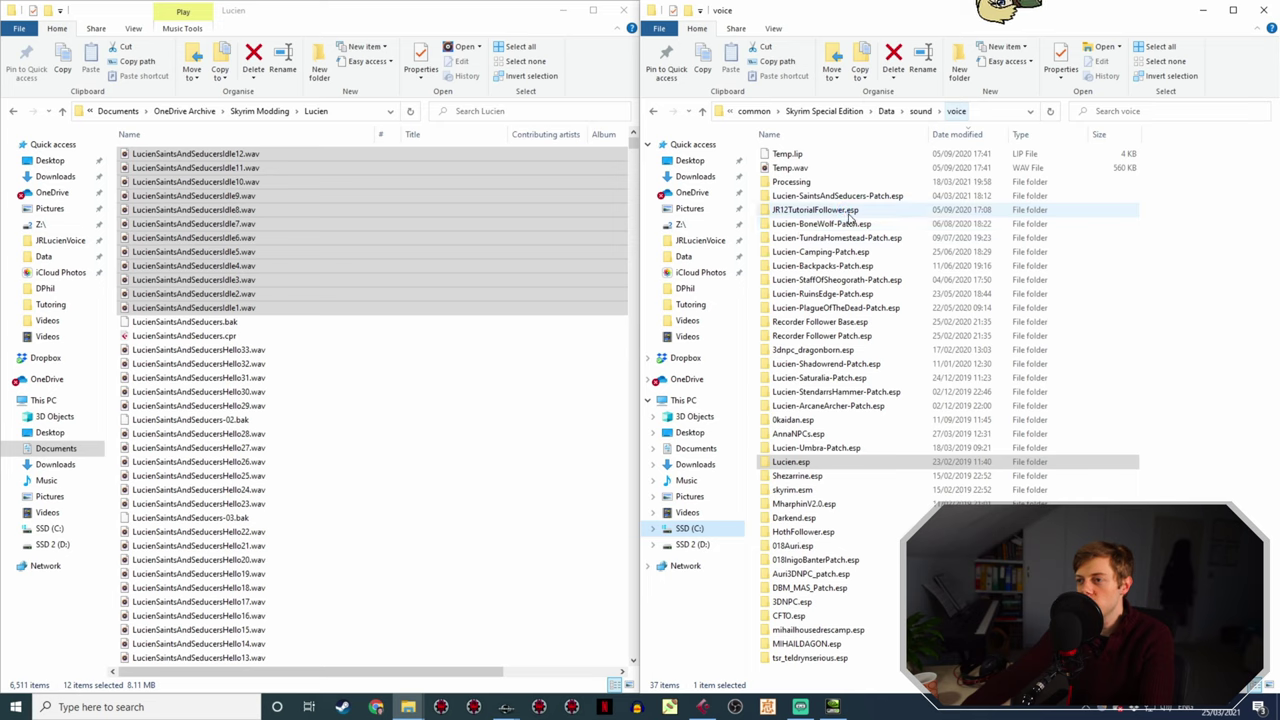
pyautogui.click(861, 197)
pyautogui.doubleClick(863, 197)
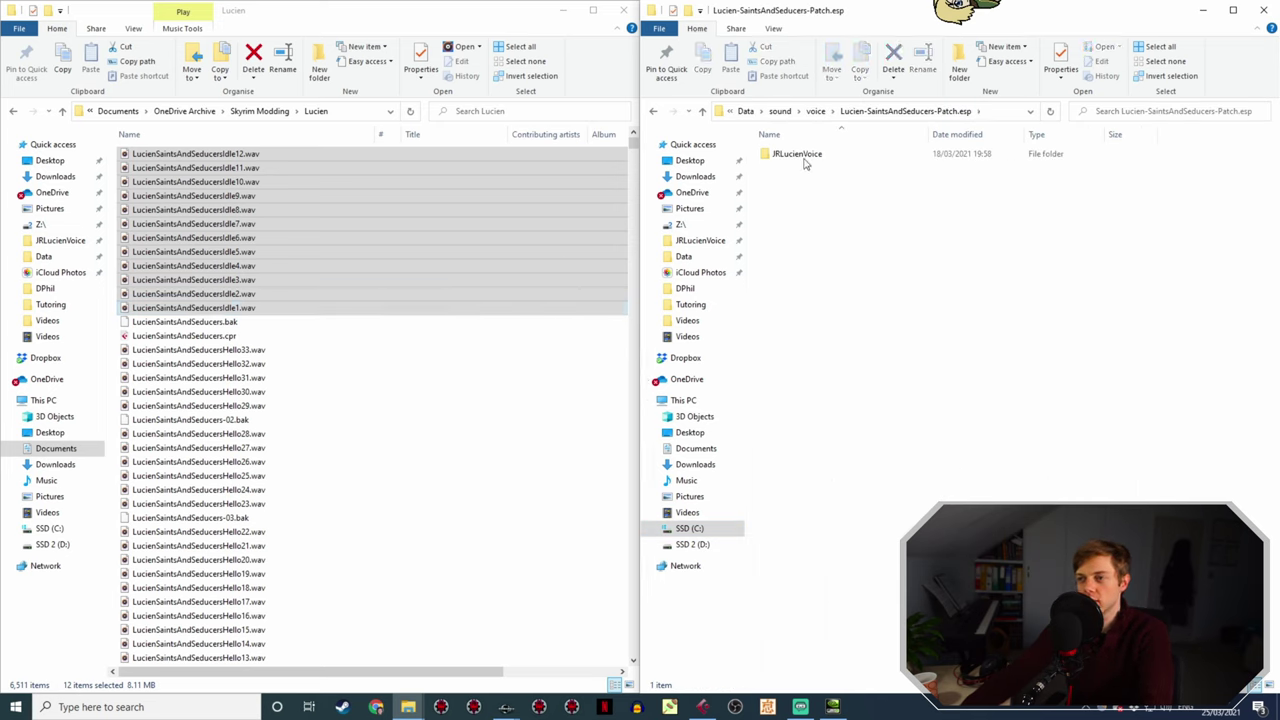
pyautogui.click(812, 157)
pyautogui.doubleClick(797, 158)
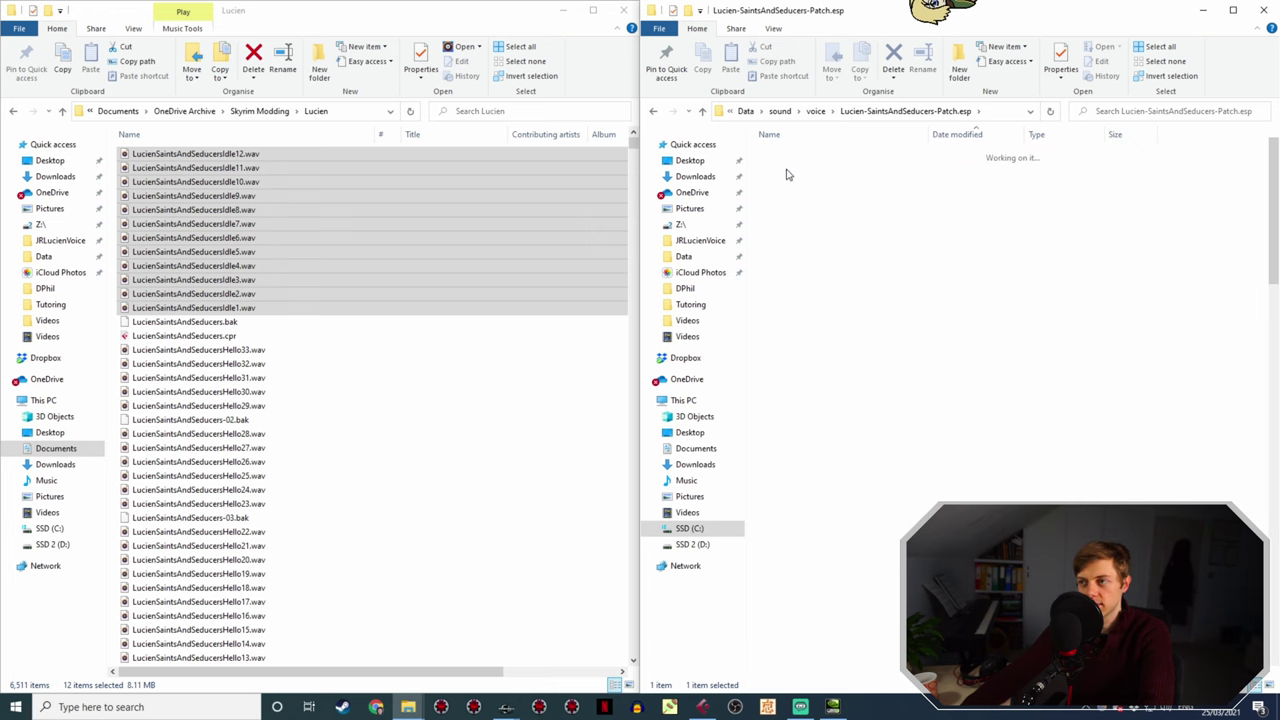
pyautogui.moveTo(265, 197); pyautogui.dragTo(826, 217)
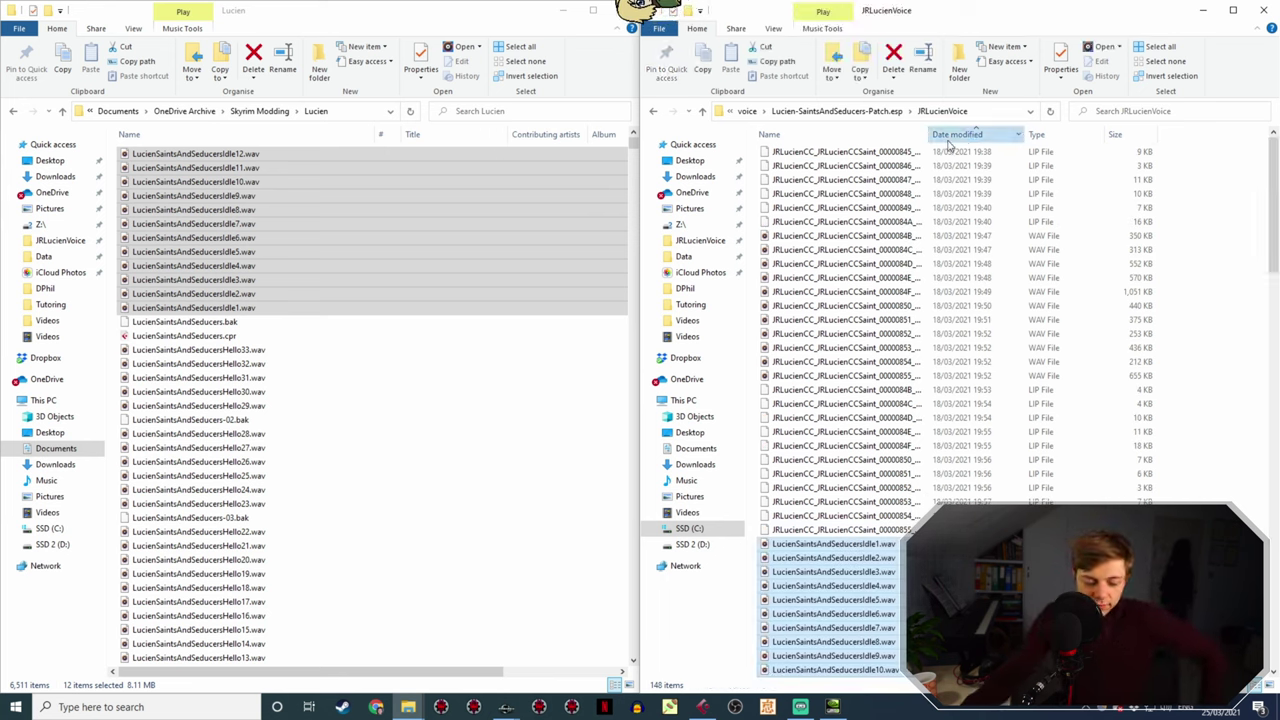
pyautogui.click(963, 135)
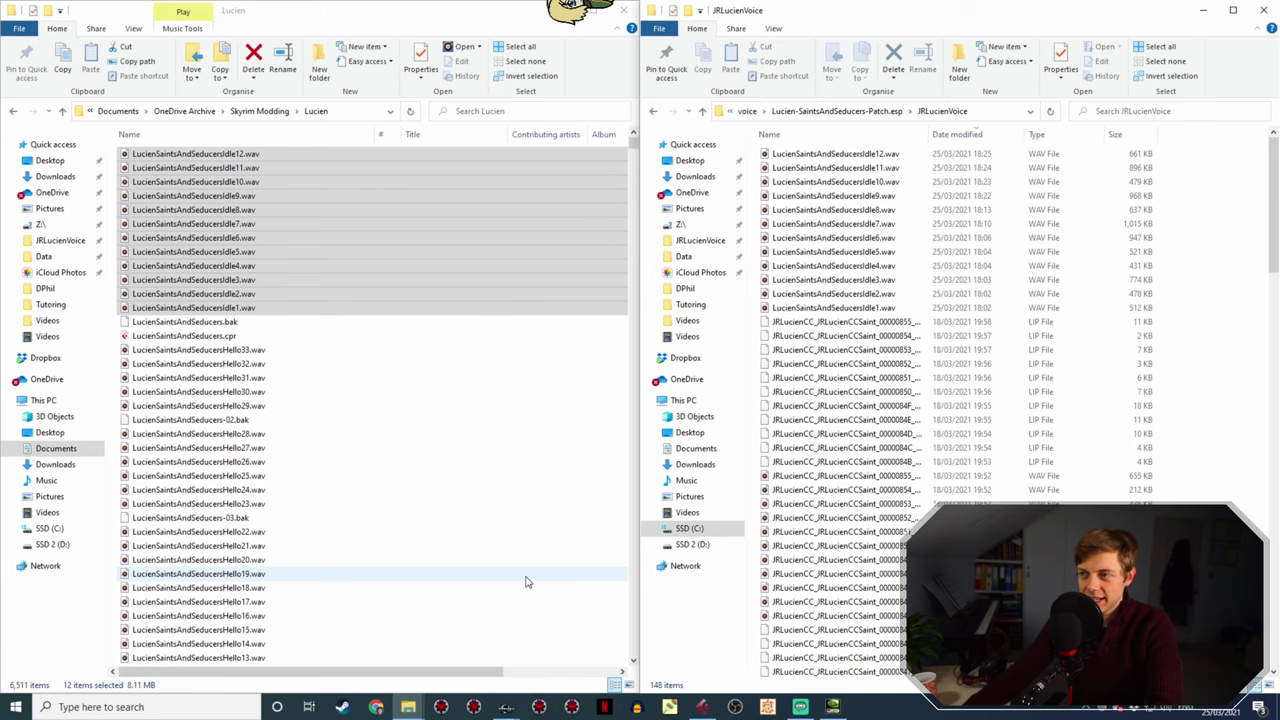
# - Switch to the Creation Kit, close the sewers response, and open the "It sounds like those bandits" response to copy its voice filename
pyautogui.moveTo(506, 707)
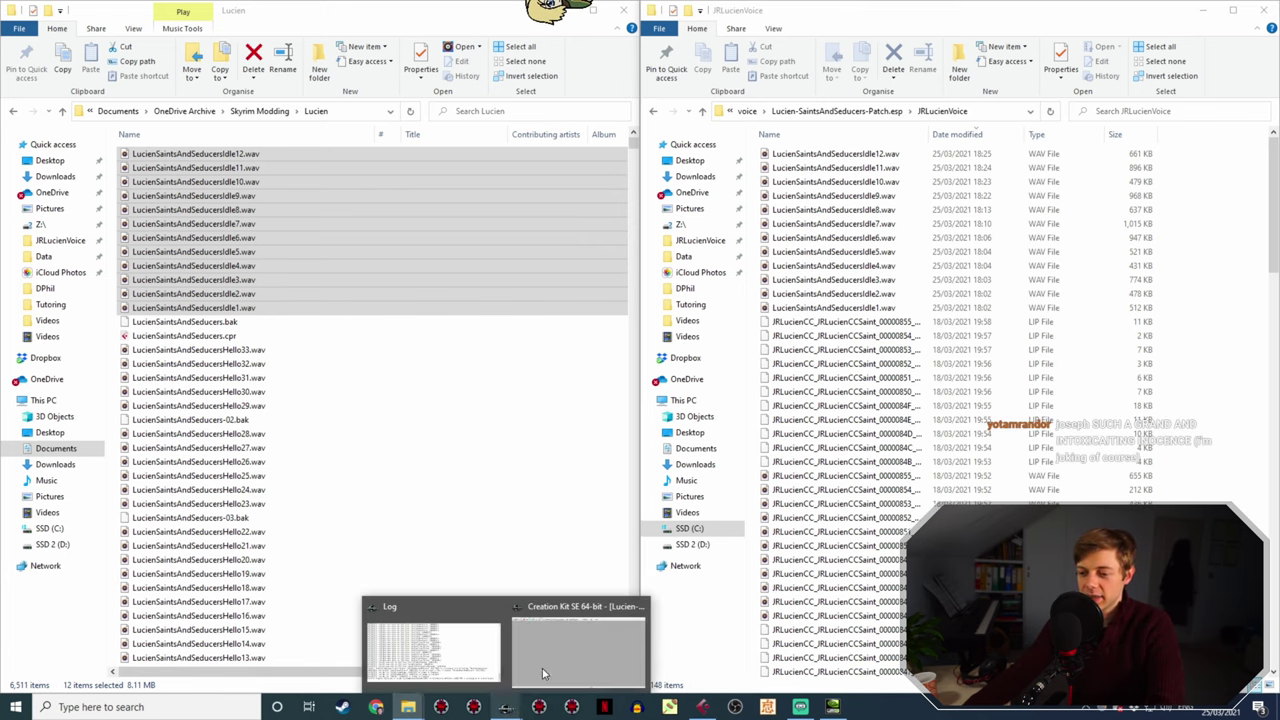
pyautogui.click(542, 668)
pyautogui.click(383, 579)
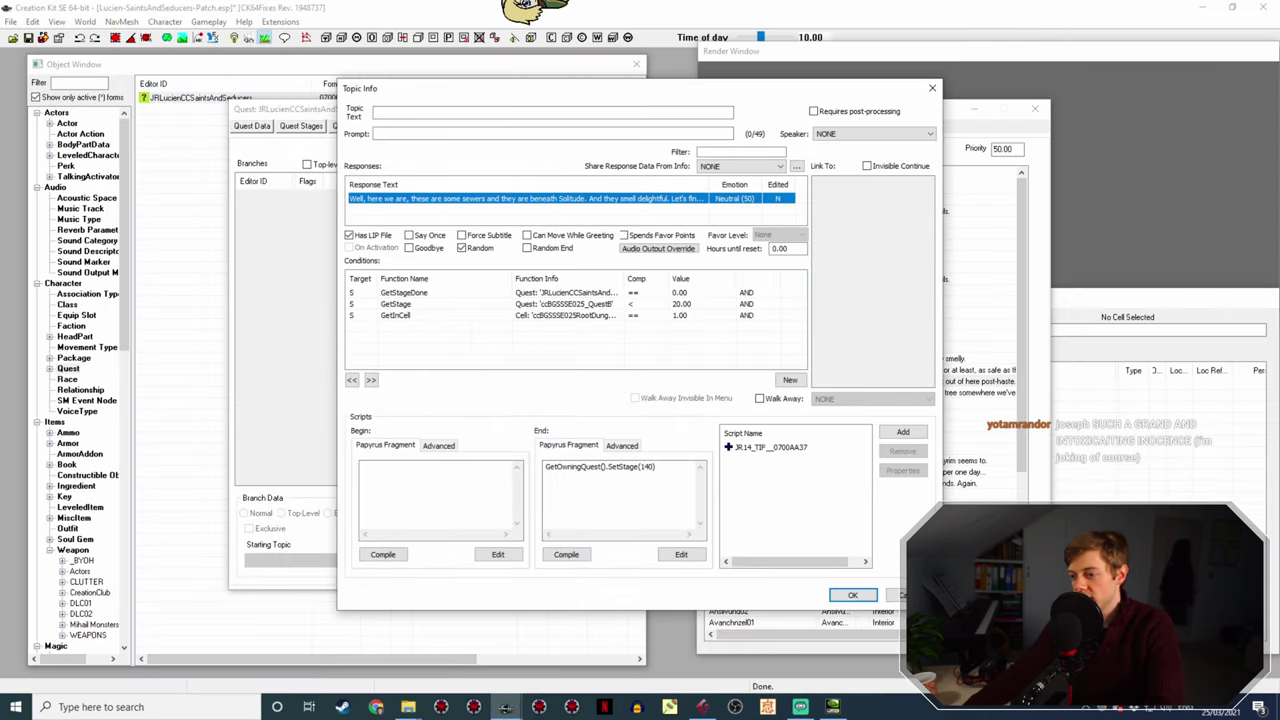
pyautogui.click(852, 596)
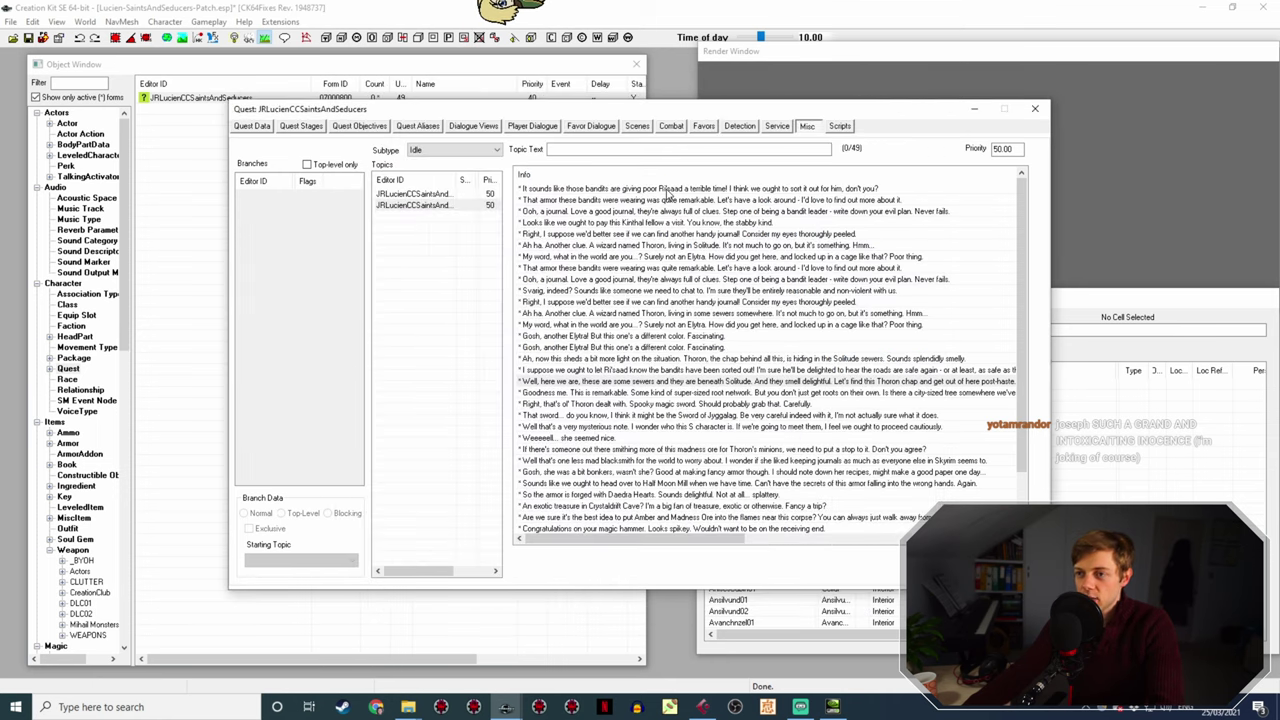
pyautogui.doubleClick(540, 192)
pyautogui.doubleClick(540, 198)
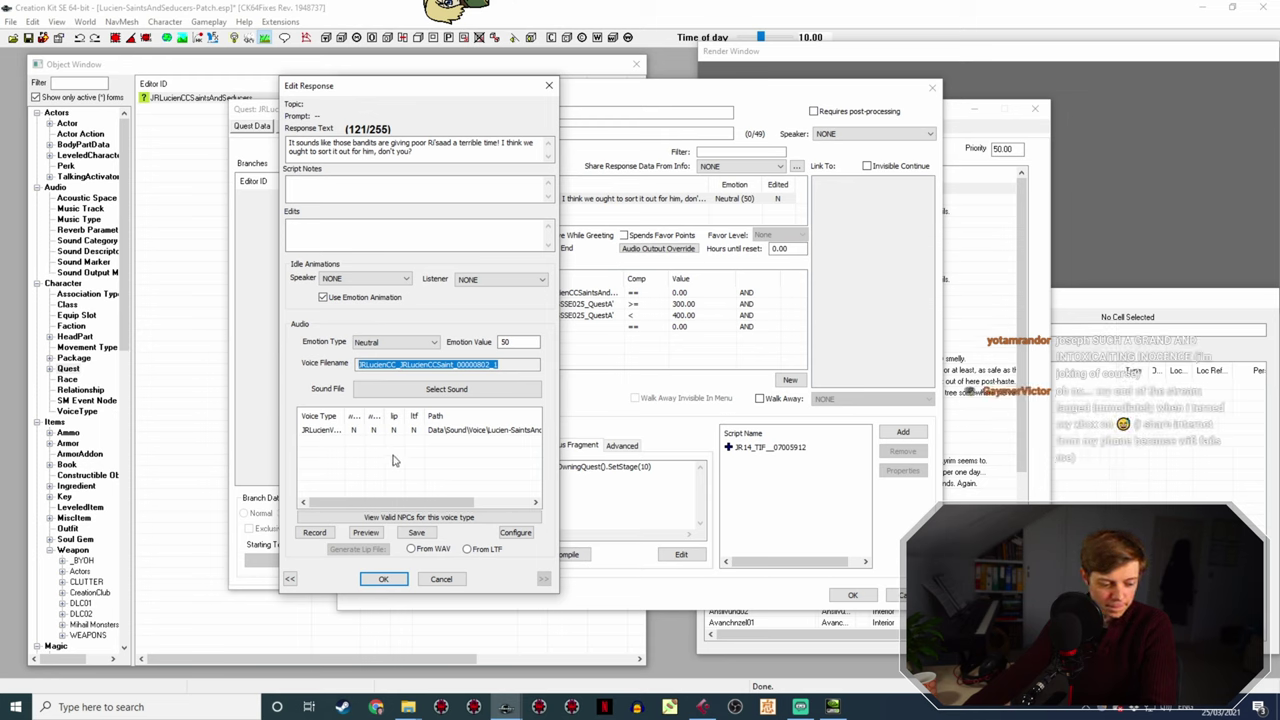
# - In the patch's JRLucienVoice folder, rename LucienSaintsAndSeducersIdle1.wav as JRLucienCC_JRLucienCCSaint_00000802_1.wav
pyautogui.click(410, 706)
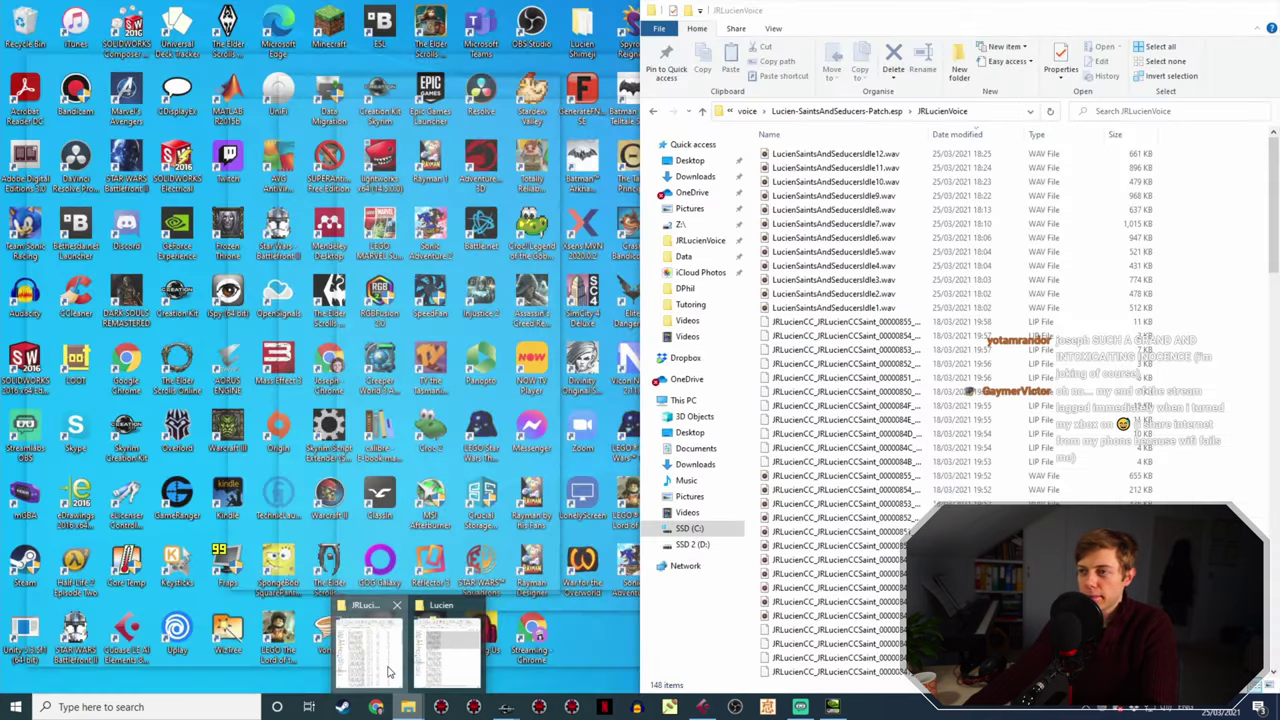
pyautogui.click(440, 636)
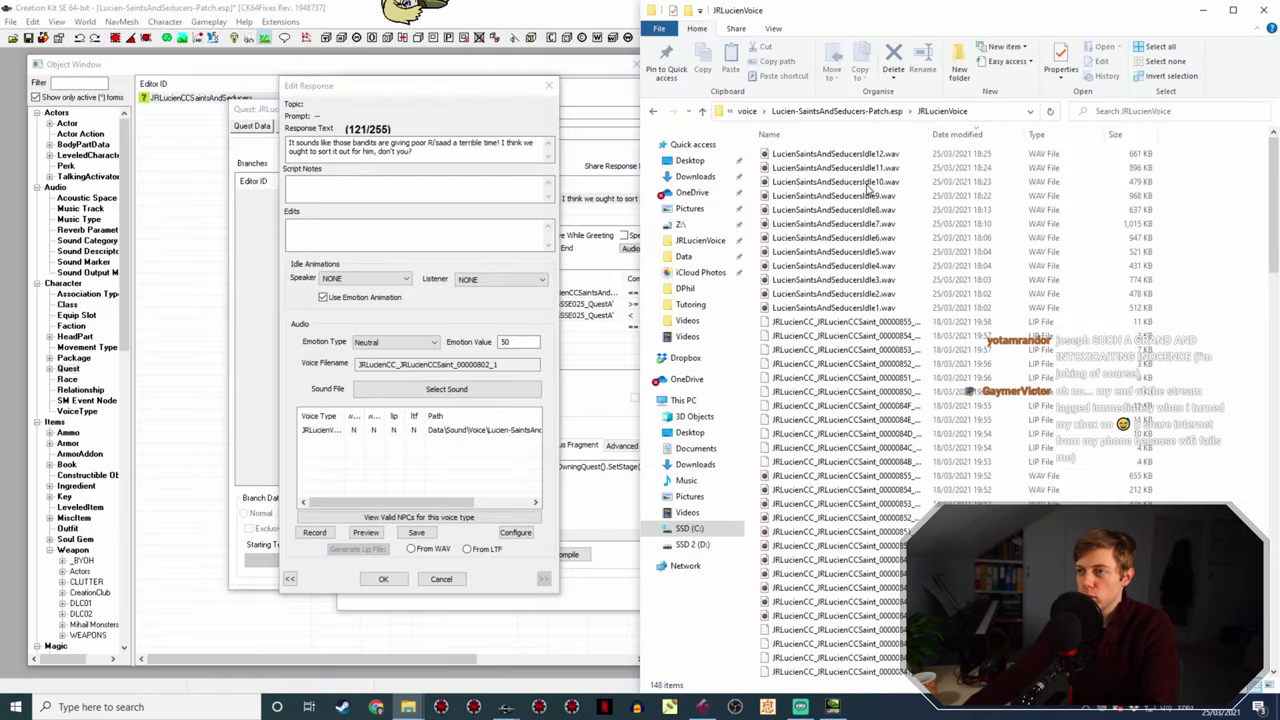
pyautogui.click(872, 307)
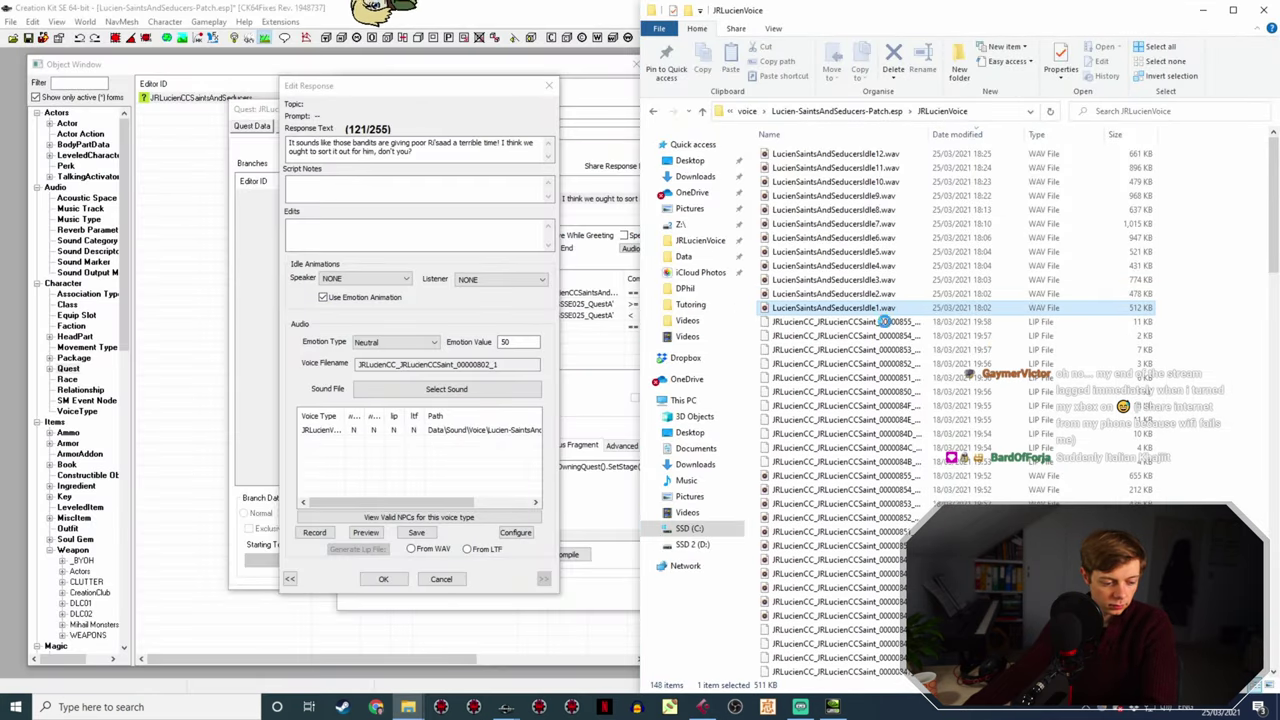
pyautogui.press('F2')
pyautogui.write('JRLucienCC_JRLucienCCSaint_00000802_1')
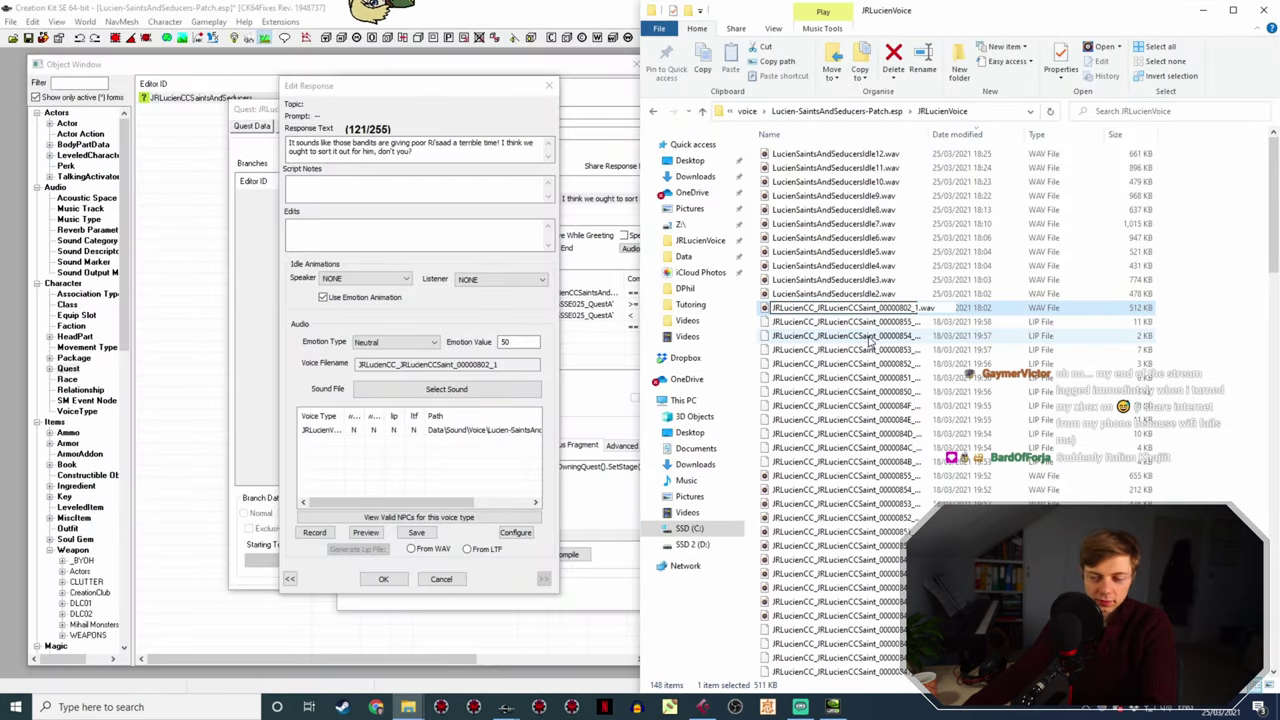
# - Reopen the Ri'saad bandits response, generate its LIP file from the WAV, check the file flags, and close the topic info
pyautogui.click(382, 581)
pyautogui.doubleClick(500, 198)
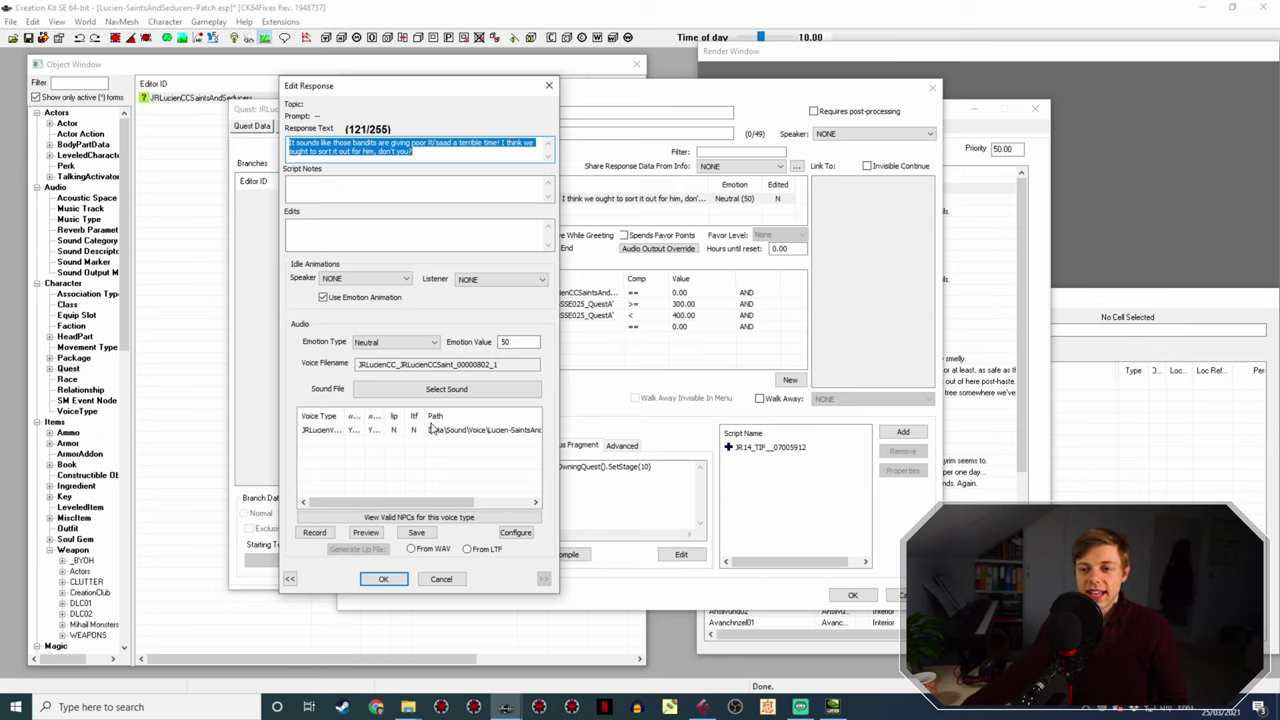
pyautogui.click(428, 429)
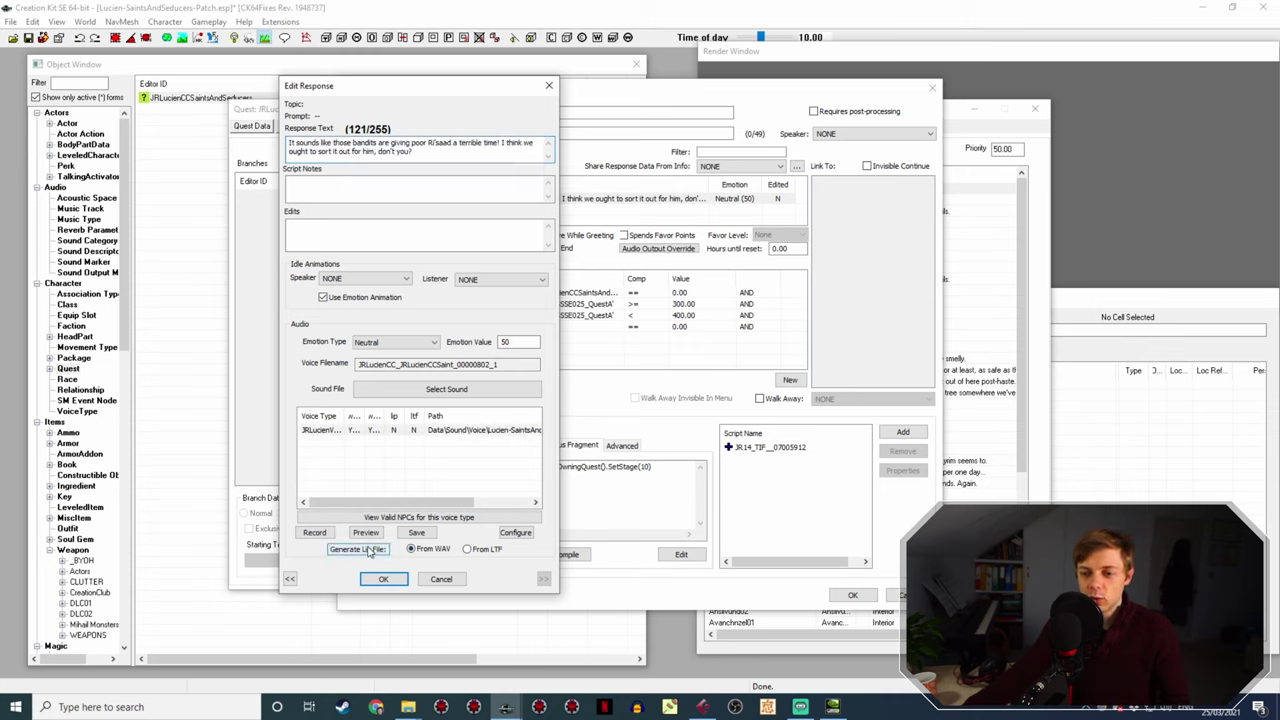
pyautogui.click(384, 581)
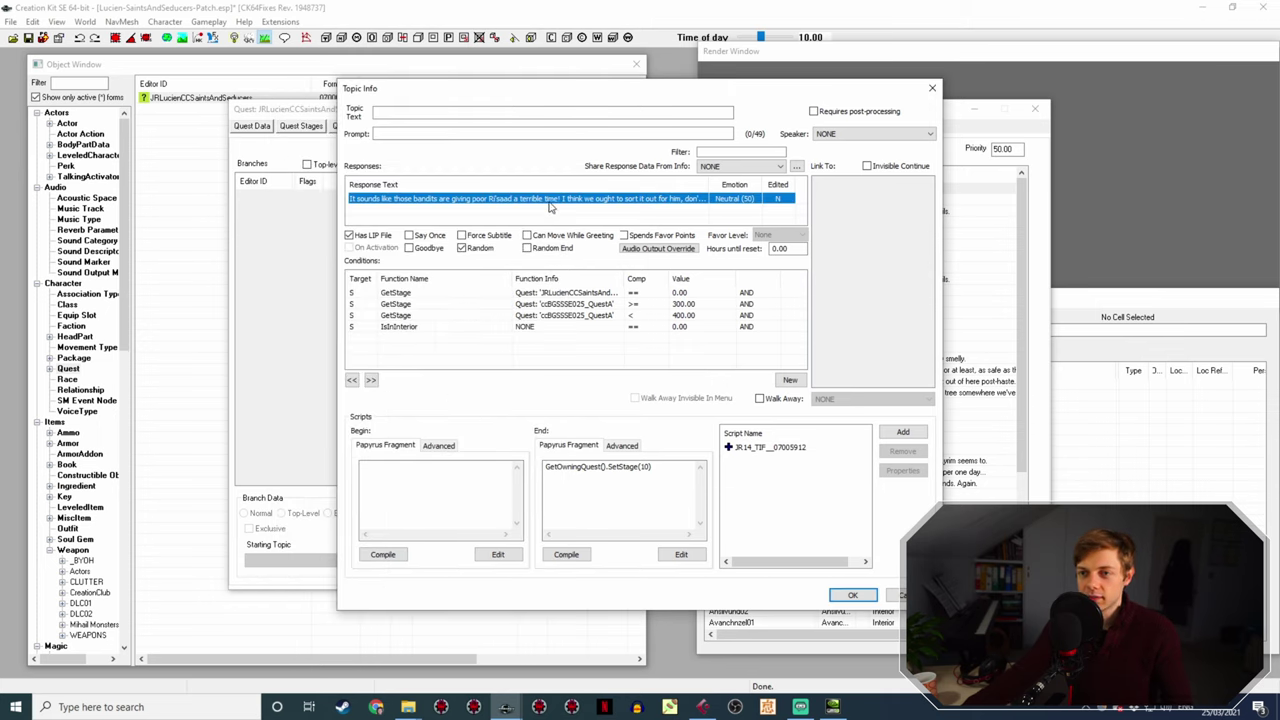
pyautogui.doubleClick(549, 205)
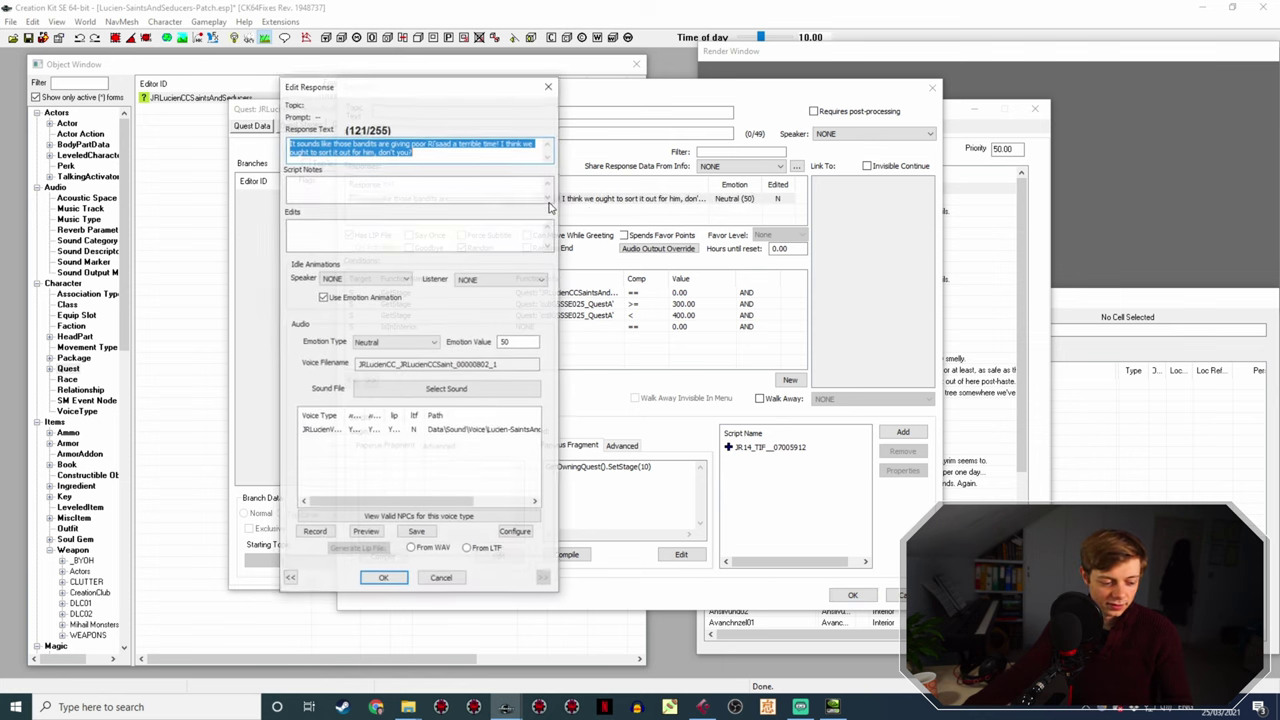
pyautogui.click(385, 582)
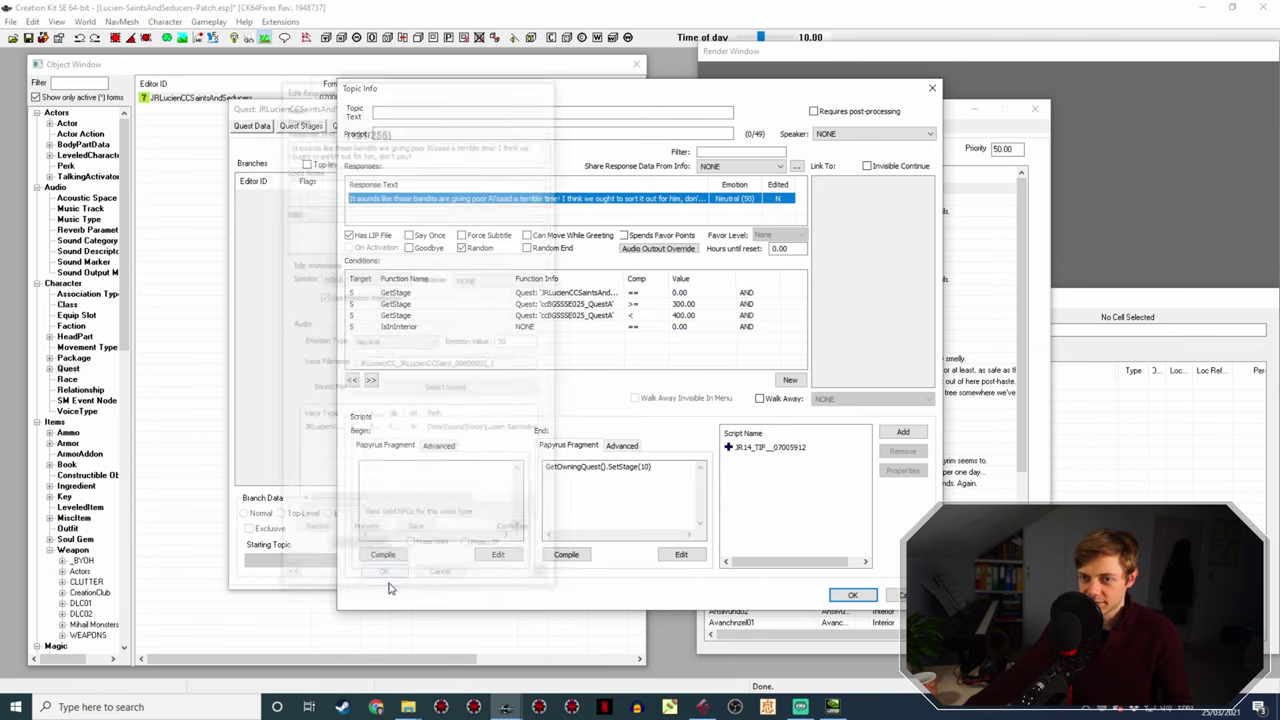
pyautogui.click(852, 596)
# - Open the first "That armor these bandits were wearing" response and copy its voice filename
pyautogui.doubleClick(683, 200)
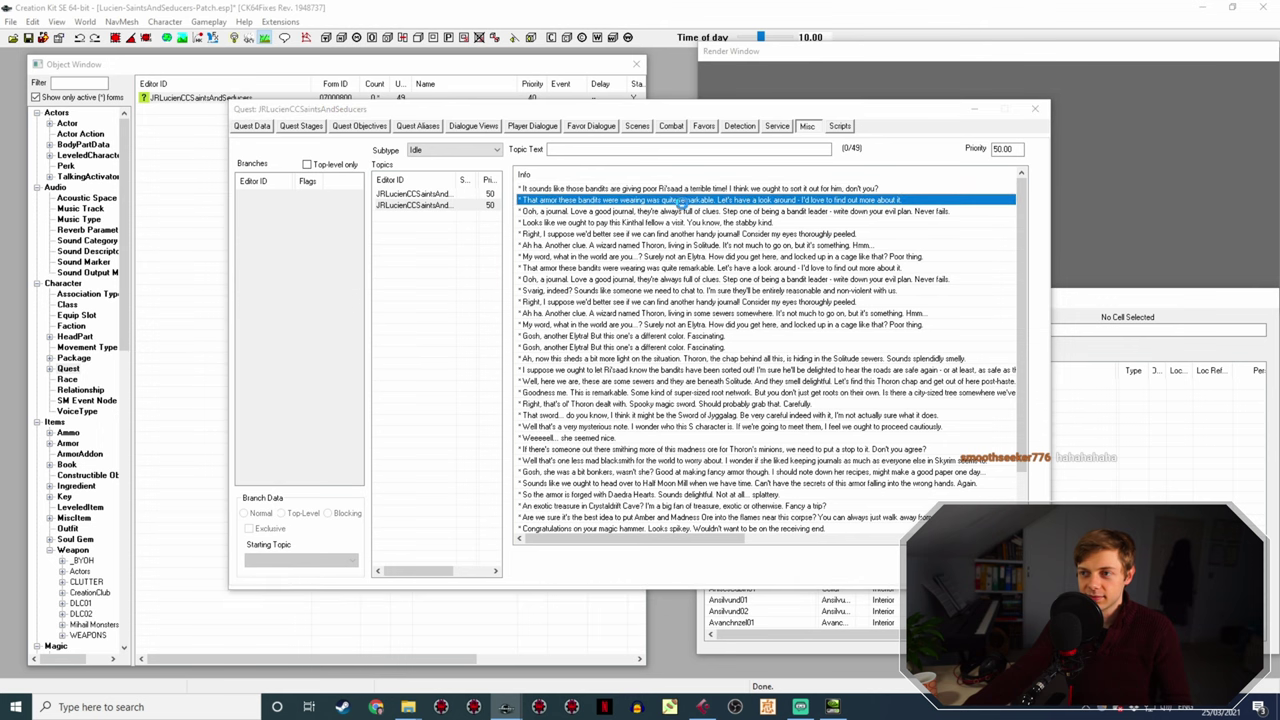
pyautogui.doubleClick(522, 199)
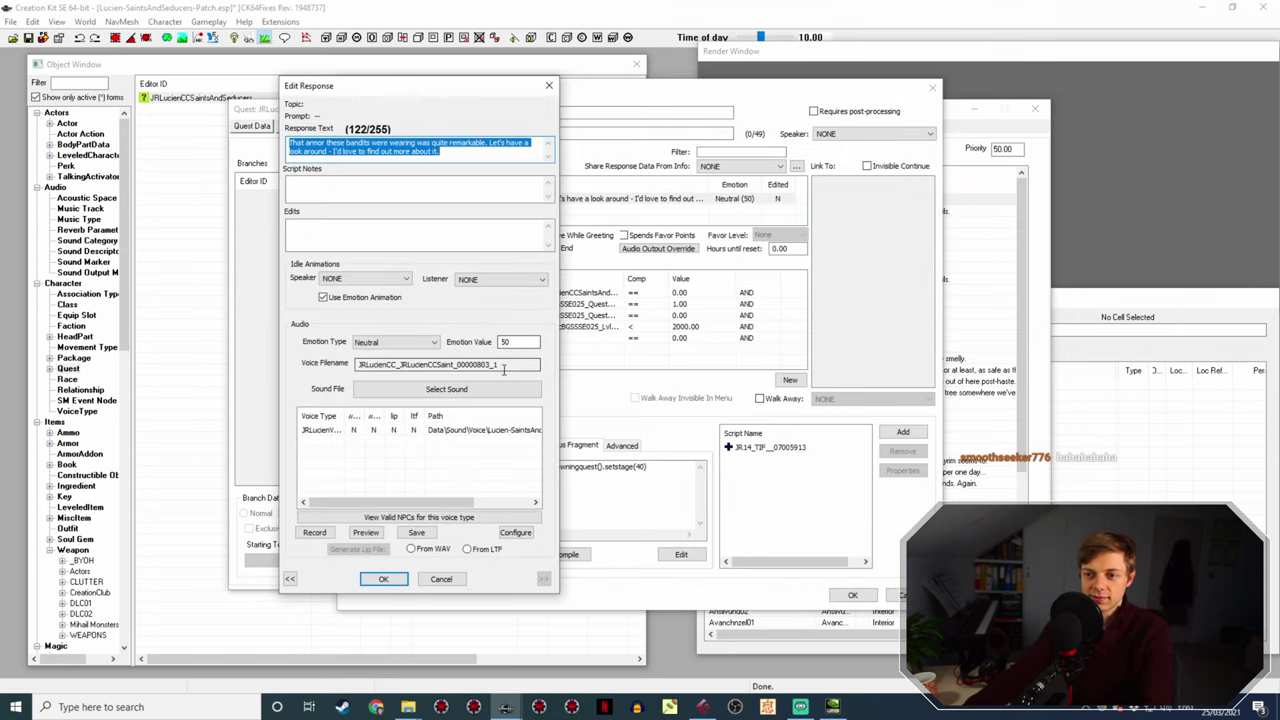
pyautogui.moveTo(507, 365); pyautogui.dragTo(328, 333)
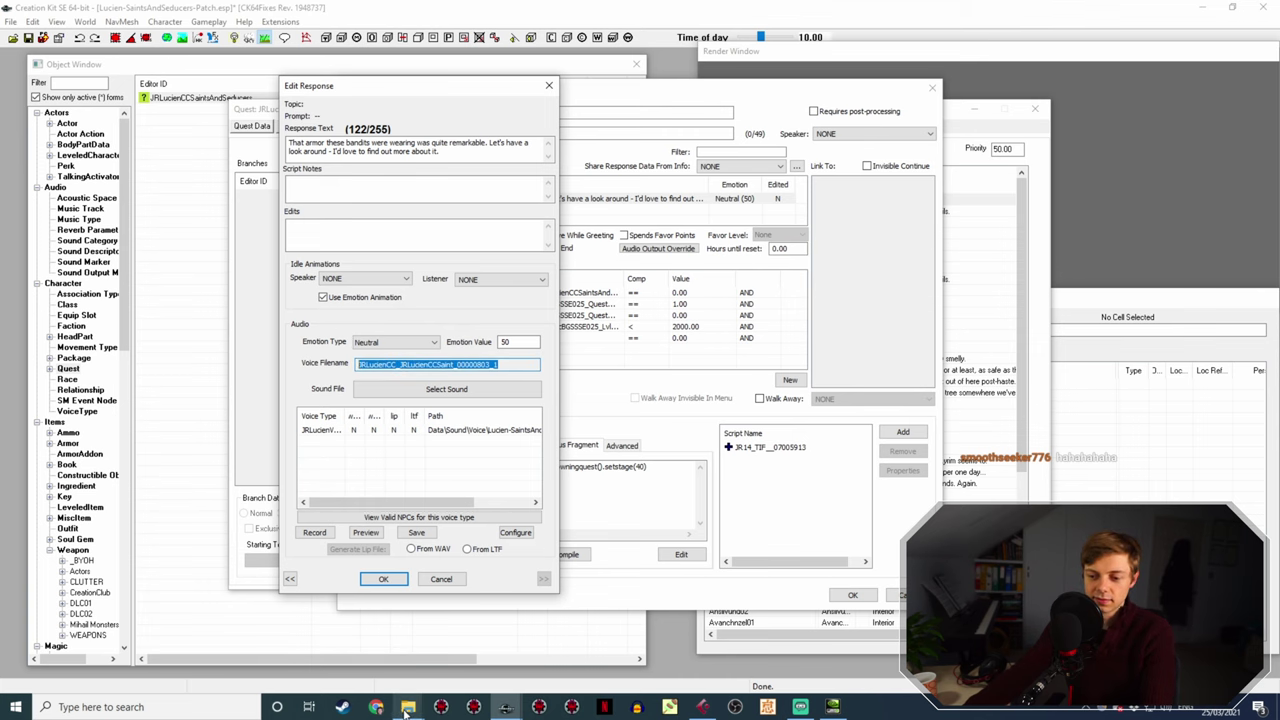
# - In the JRLucienVoice folder, rename LucienSaintsAndSeducersIdle2.wav as JRLucienCC_JRLucienCCSaint_00000803_1.wav
pyautogui.moveTo(408, 708)
pyautogui.click(374, 650)
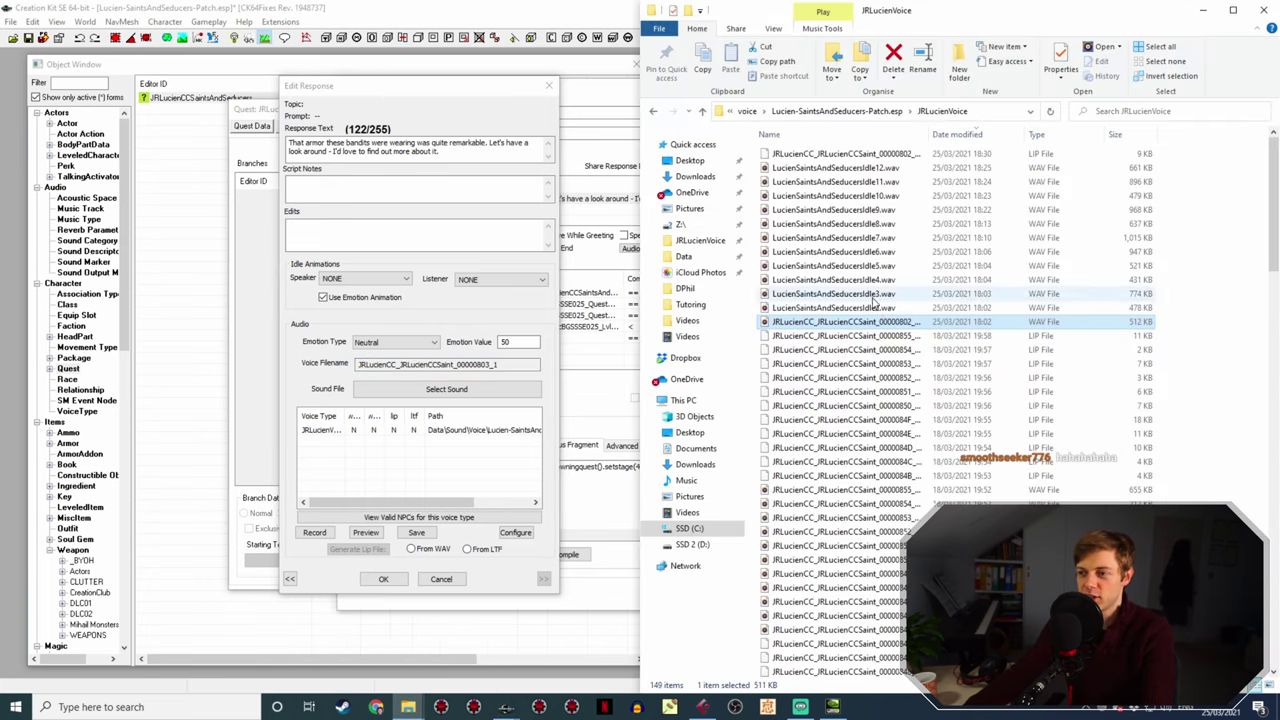
pyautogui.click(893, 308)
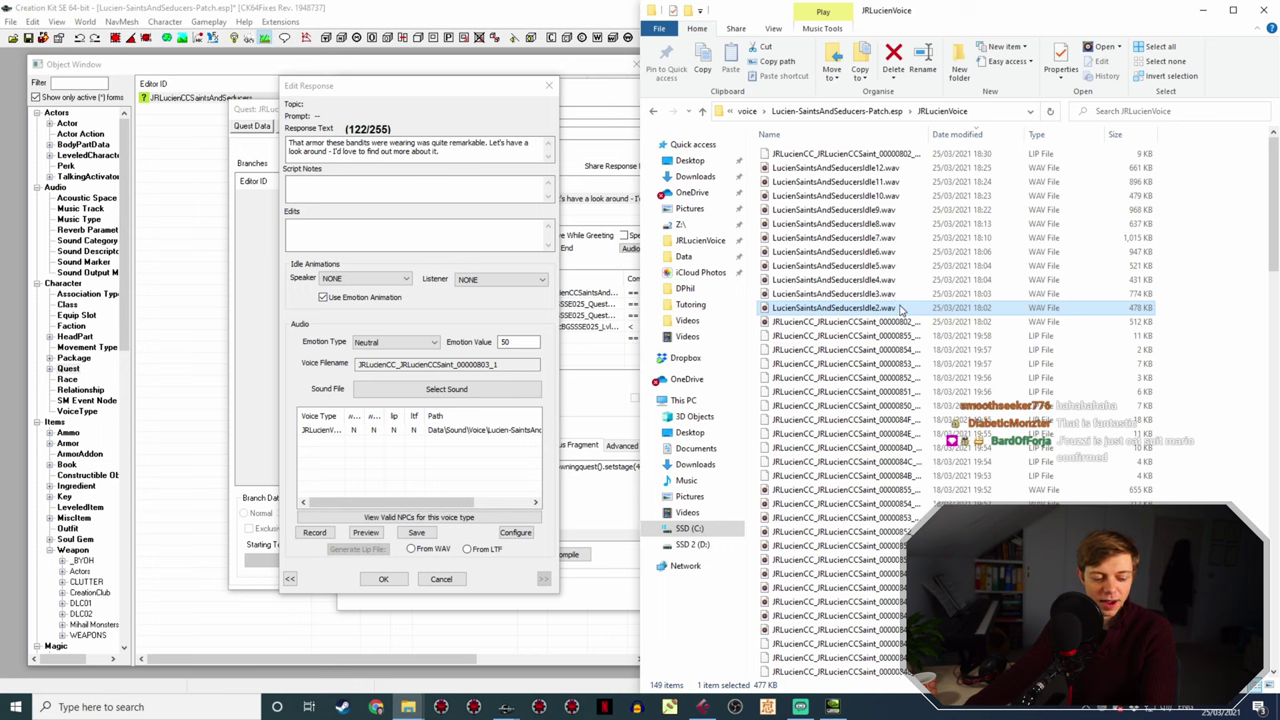
pyautogui.press('F2')
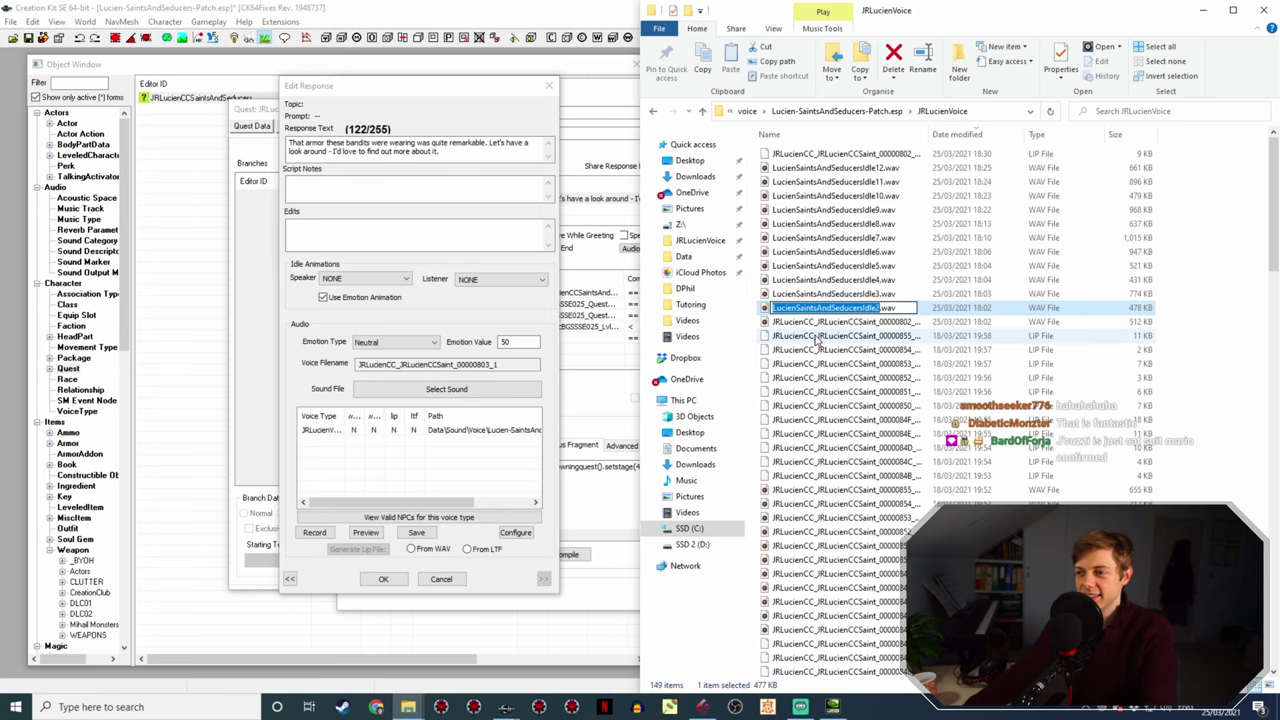
# - Reopen the bandit armor response, generate its LIP file from the WAV, and close the topic info
pyautogui.click(383, 579)
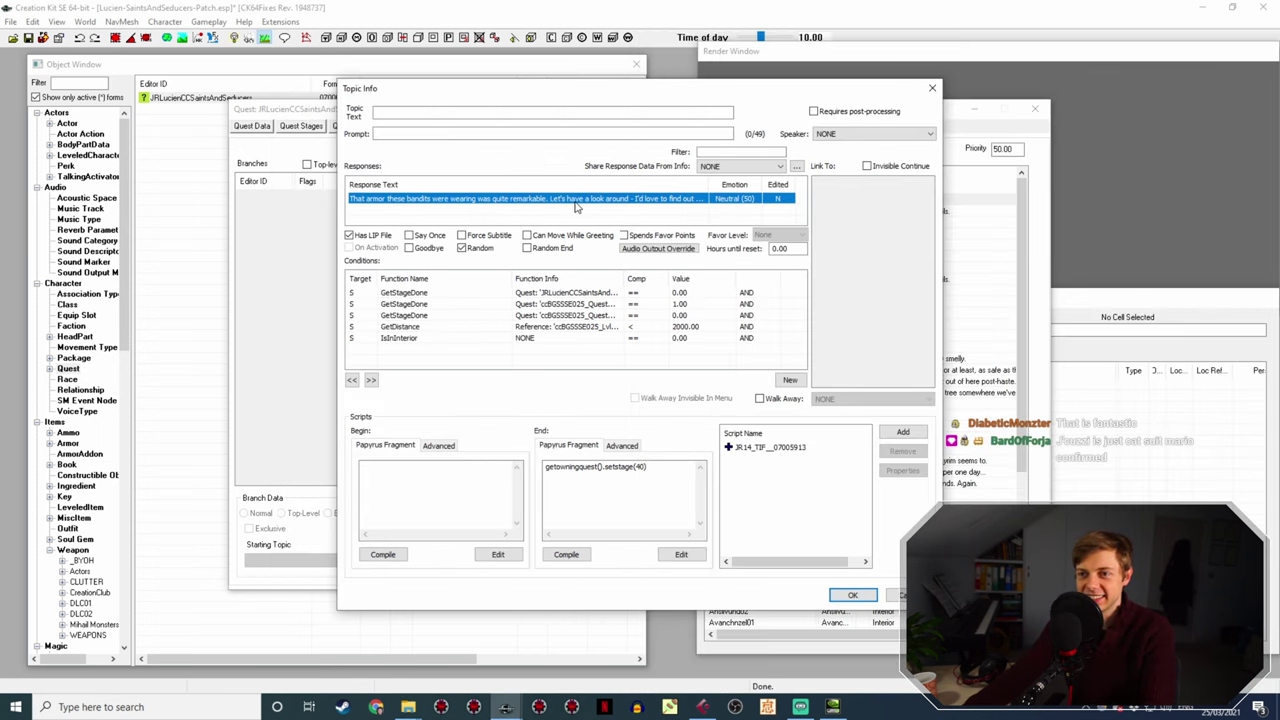
pyautogui.doubleClick(575, 200)
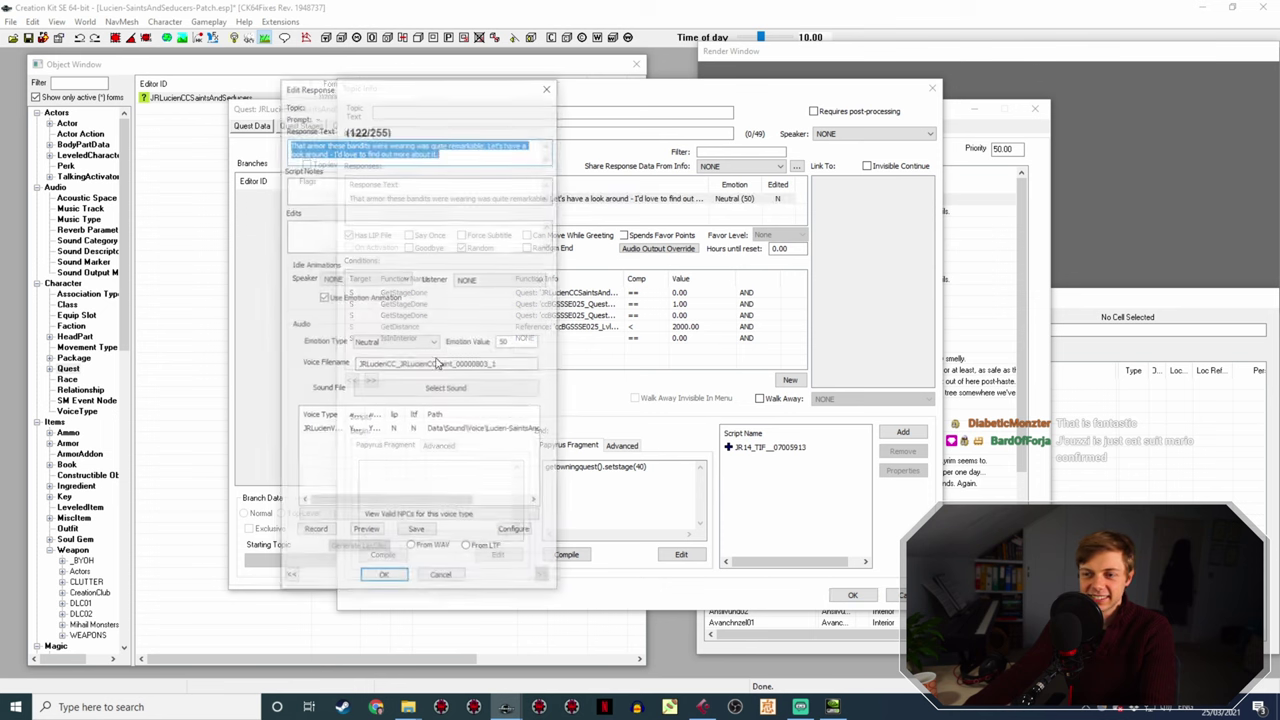
pyautogui.click(437, 549)
pyautogui.click(357, 549)
pyautogui.click(383, 579)
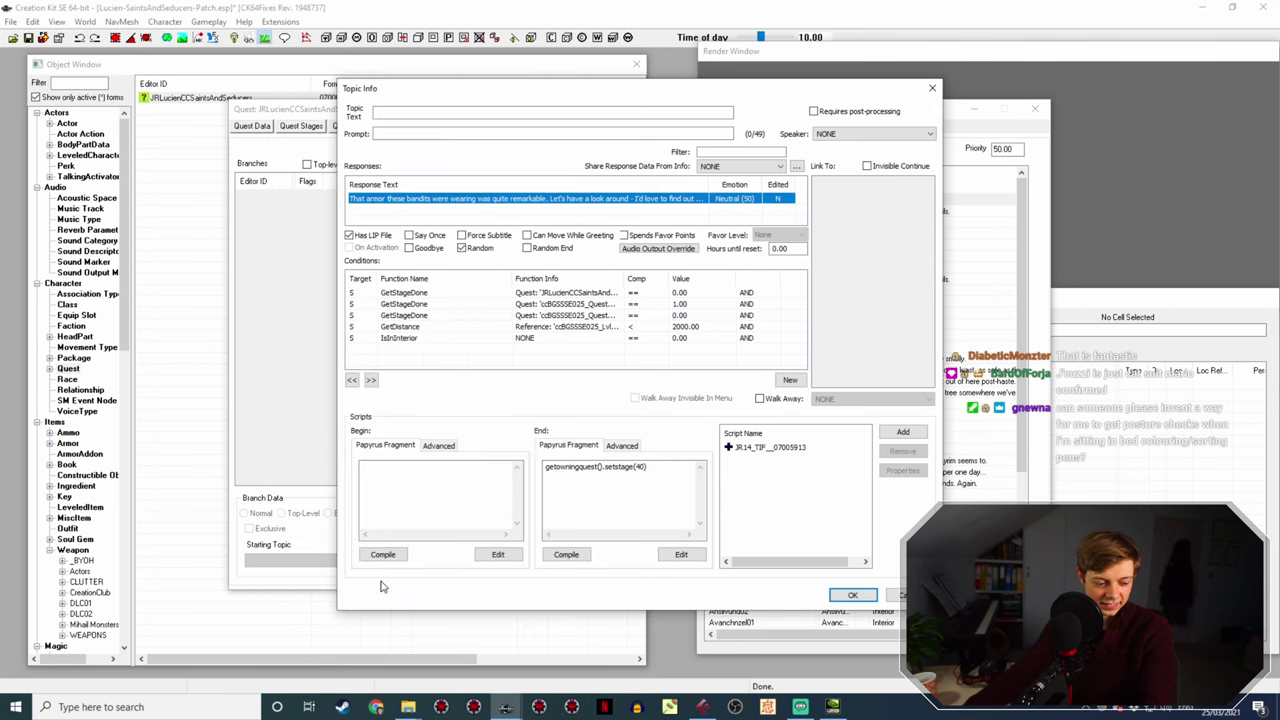
pyautogui.click(852, 595)
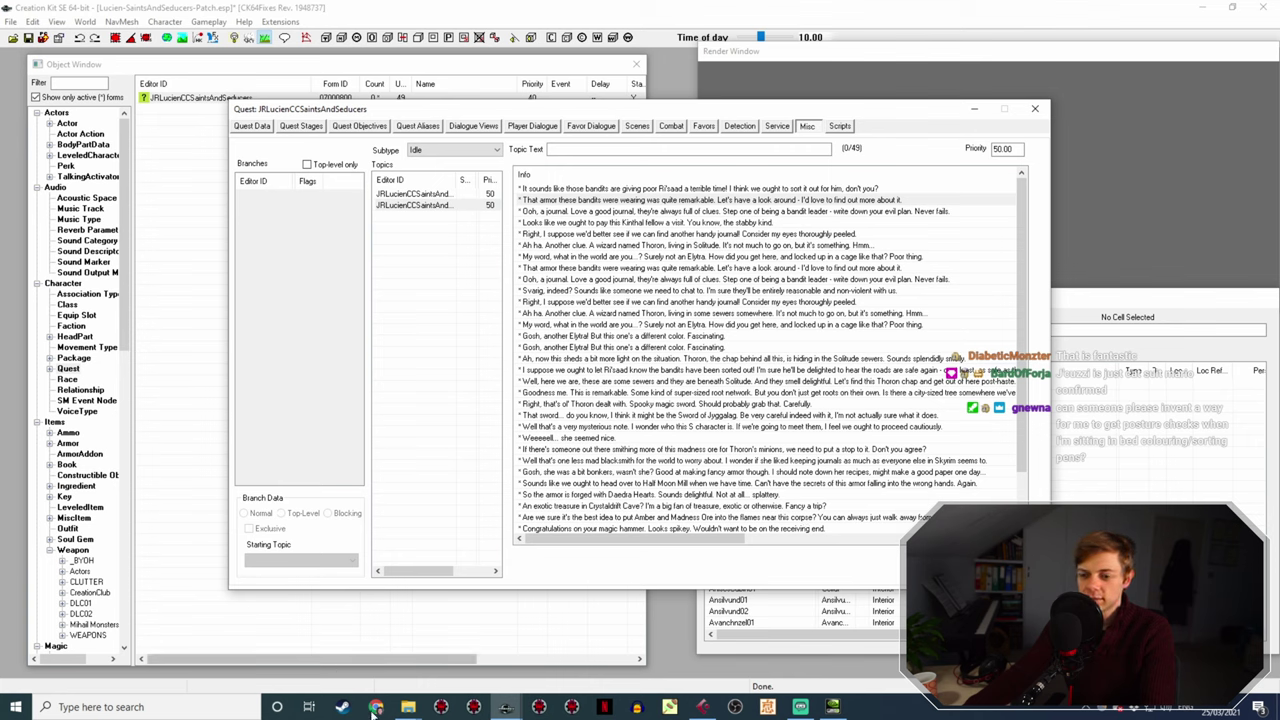
# - Duplicate JRLucienCC_JRLucienCCSaint_00000803_1.wav in the JRLucienVoice folder and place the Date modified column before Name
pyautogui.click(408, 707)
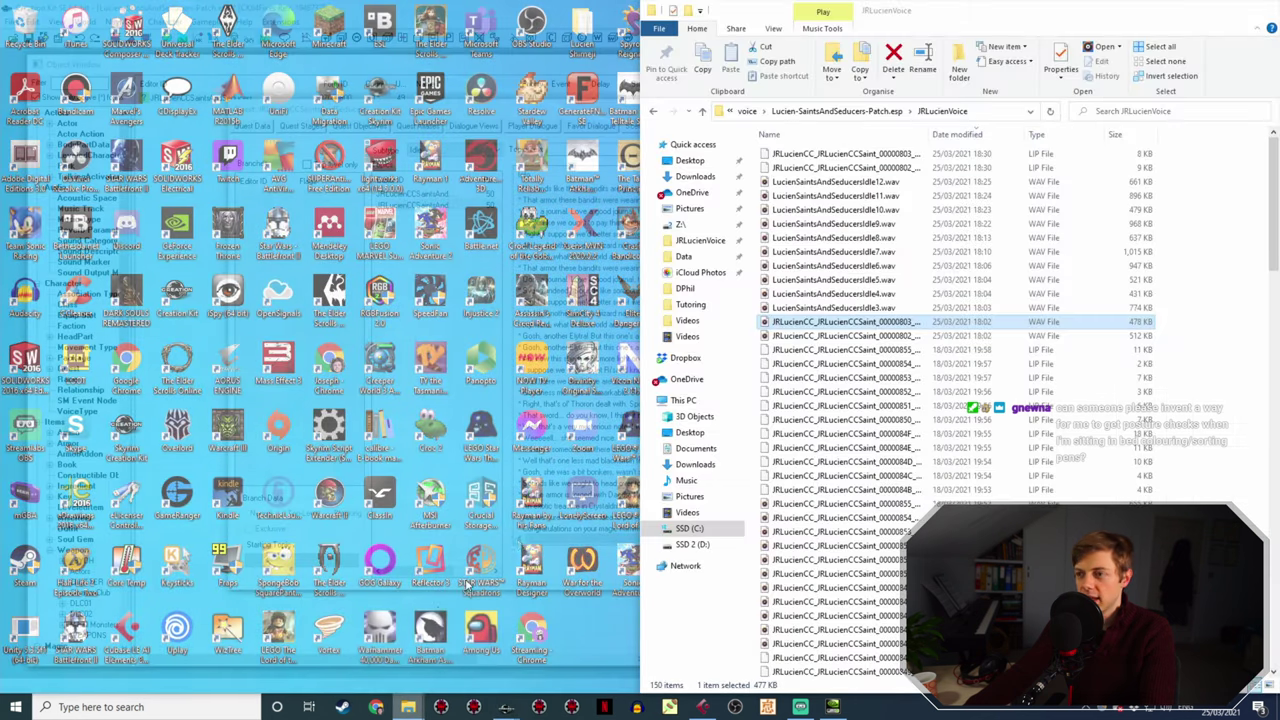
pyautogui.click(370, 650)
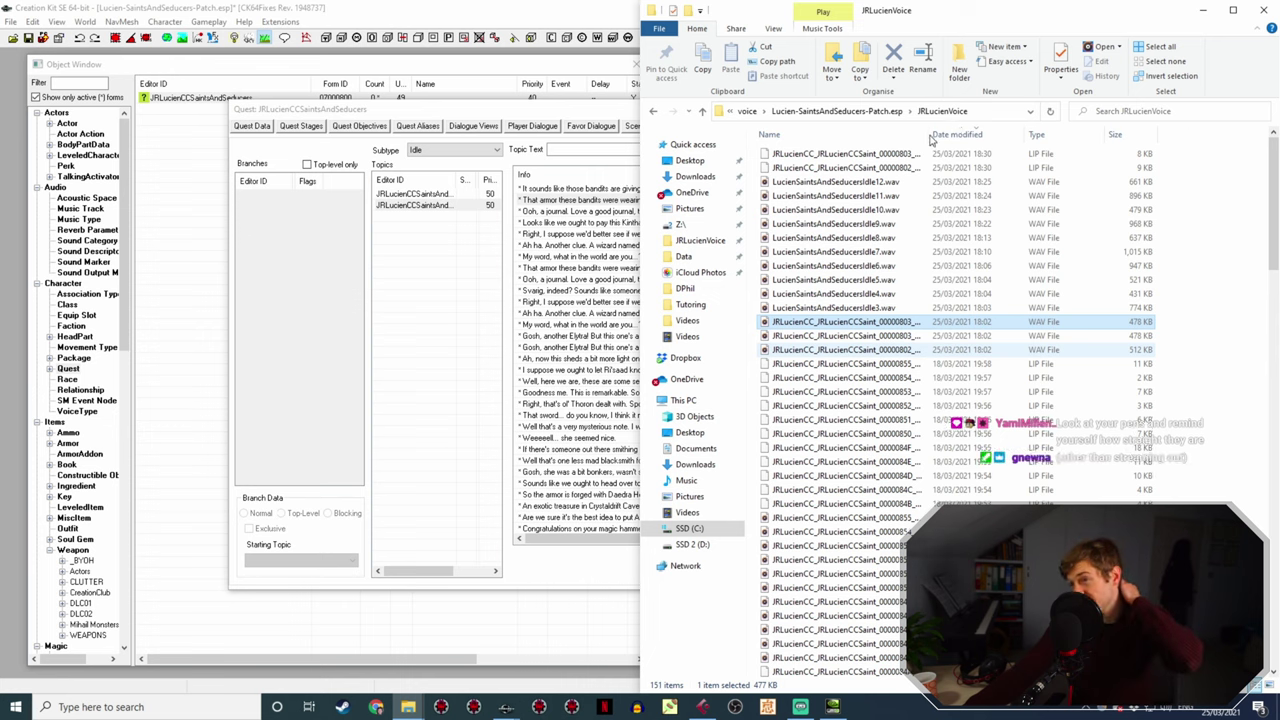
pyautogui.moveTo(930, 134); pyautogui.dragTo(765, 134)
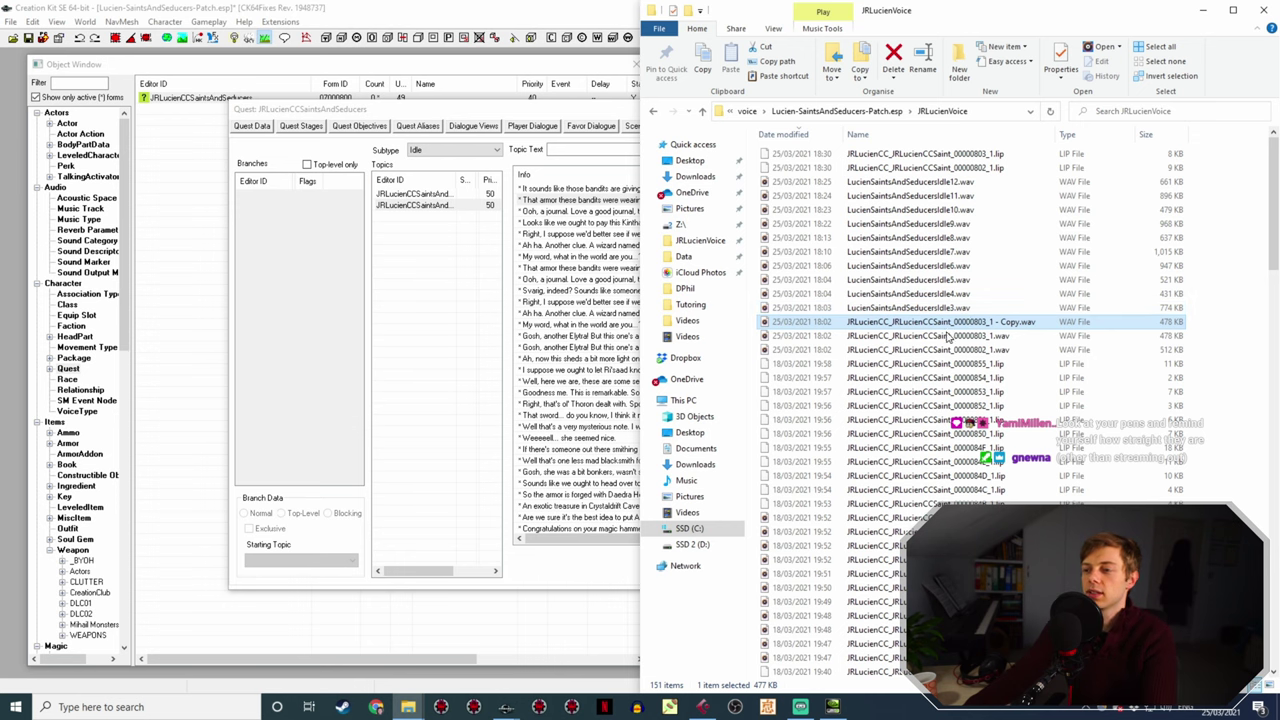
# - Open the second "That armor these bandits were wearing" response and copy its voice filename
pyautogui.doubleClick(568, 272)
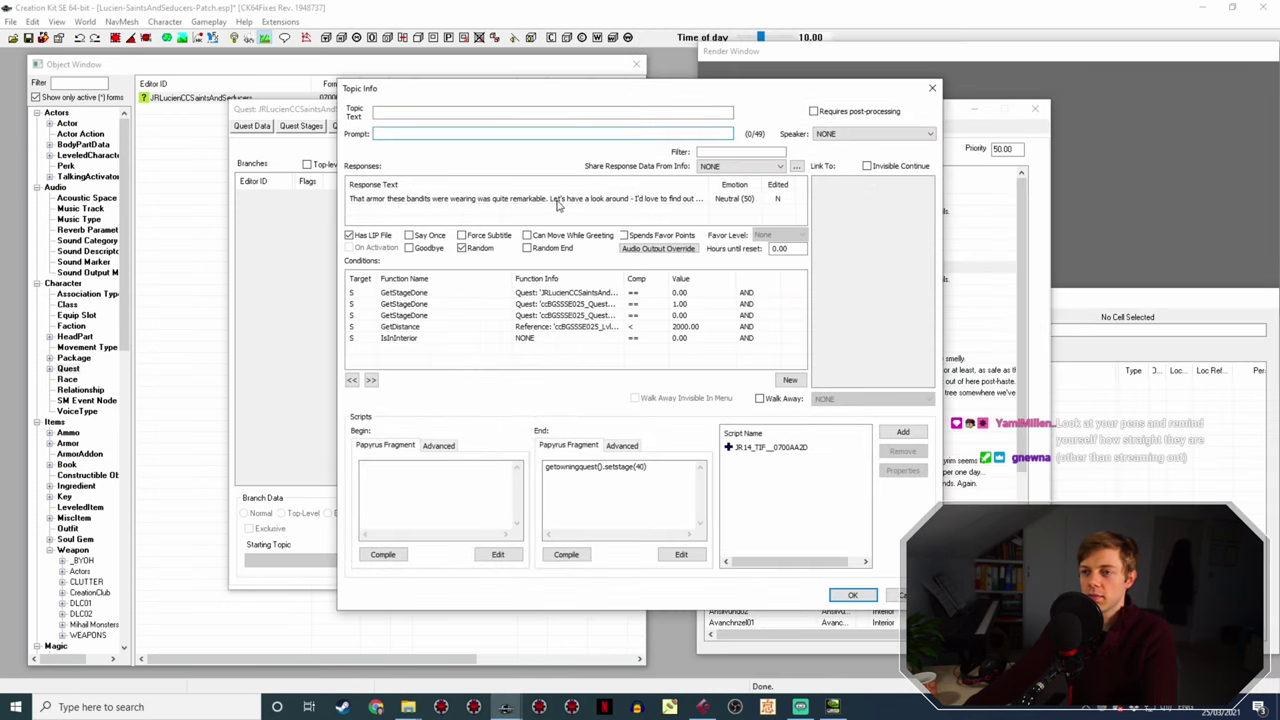
pyautogui.doubleClick(558, 203)
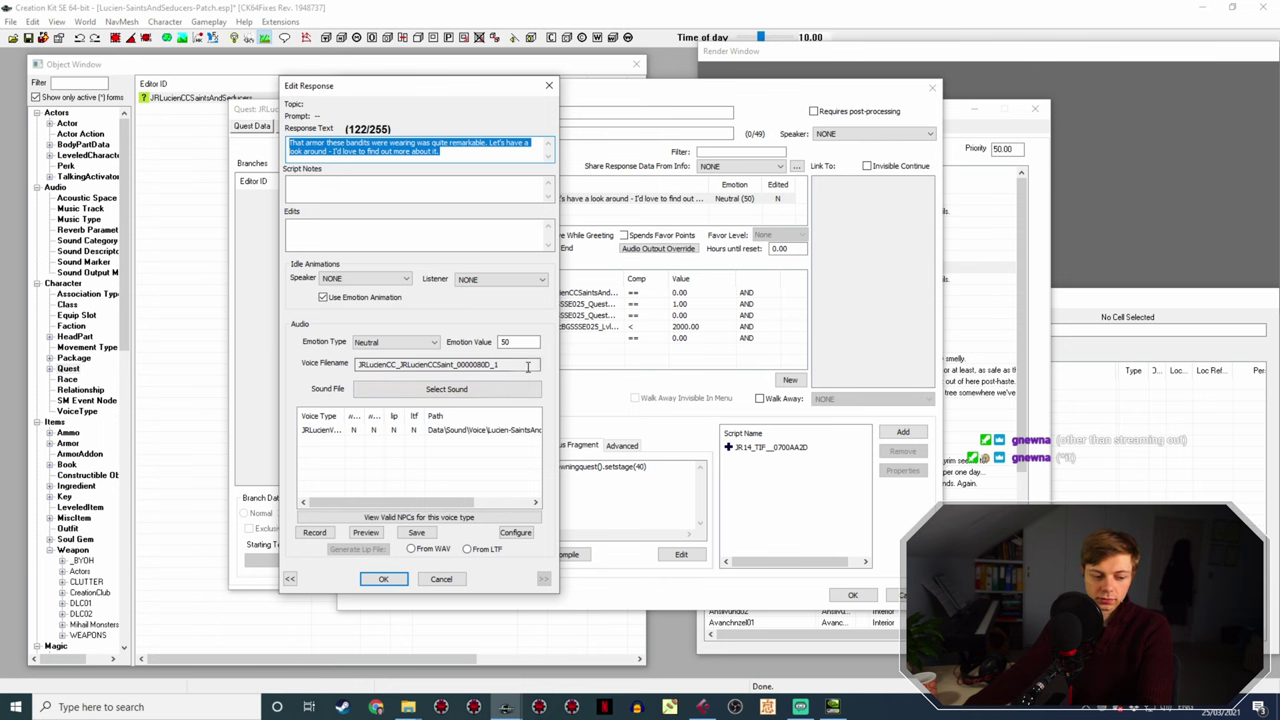
pyautogui.doubleClick(527, 366)
pyautogui.hotkey('ctrl', 'c')
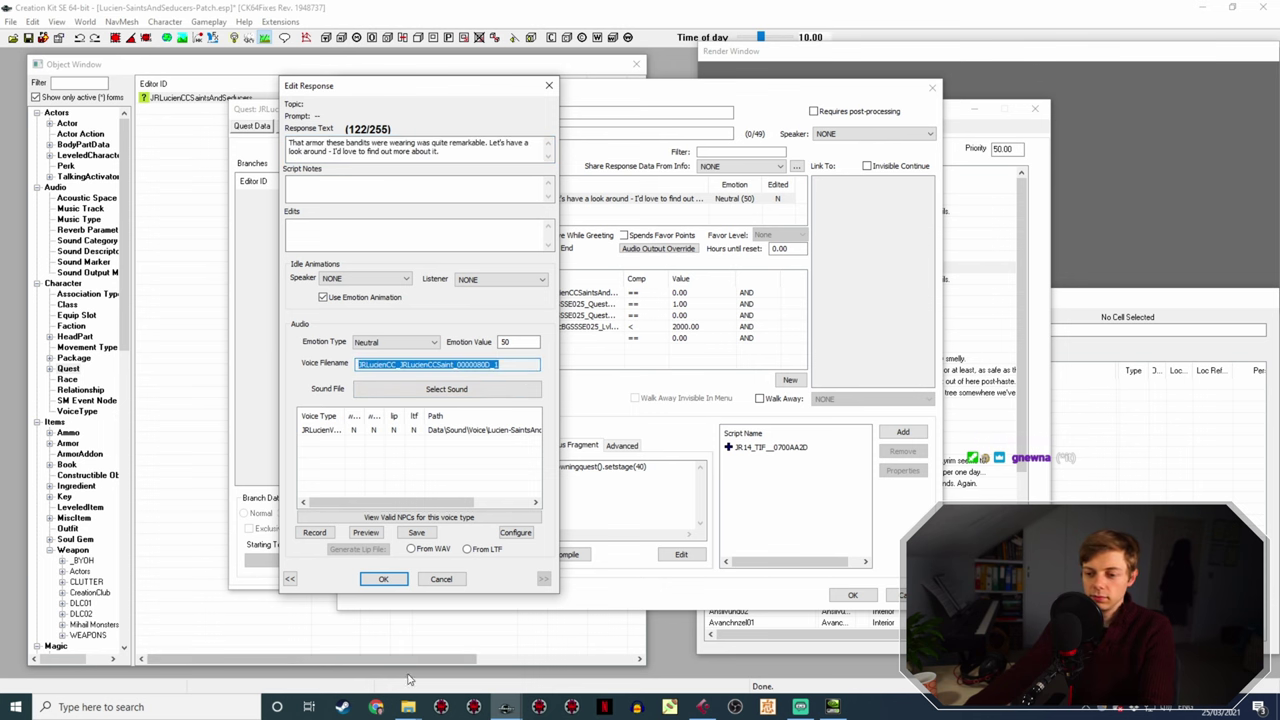
# - In the JRLucienVoice folder, rename JRLucienCC_JRLucienCCSaint_00000803_1 - Copy.wav as JRLucienCC_JRLucienCCSaint_0000080D_1.wav
pyautogui.click(408, 707)
pyautogui.click(390, 652)
pyautogui.click(932, 323)
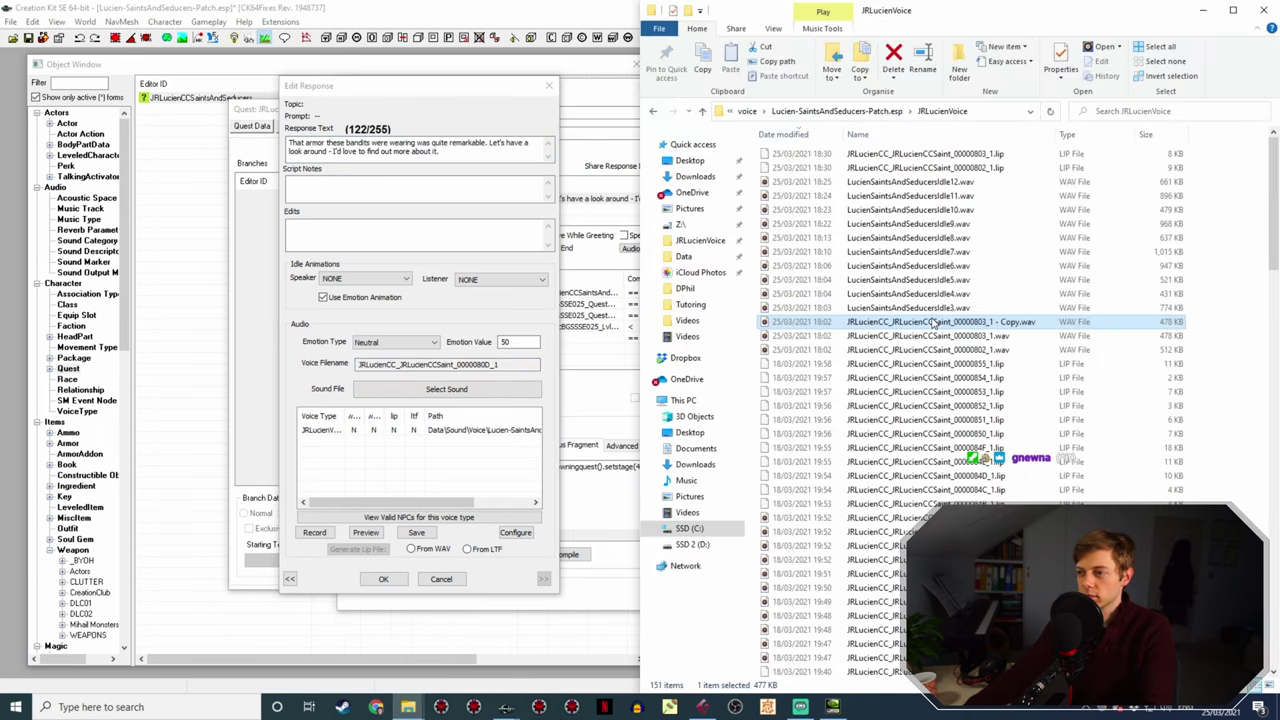
pyautogui.press('F2')
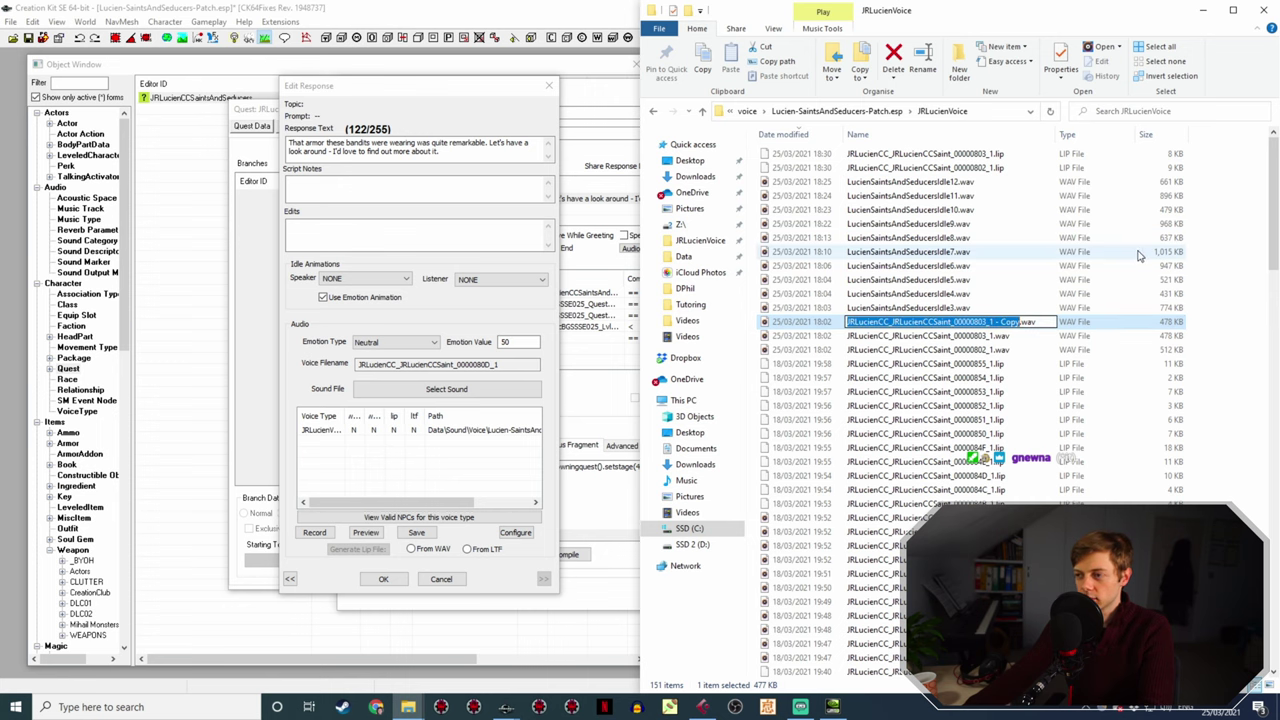
pyautogui.hotkey('ctrl', 'v')
# - Reopen the second bandit armor response, generate its LIP file from the WAV, and close the topic info
pyautogui.click(383, 579)
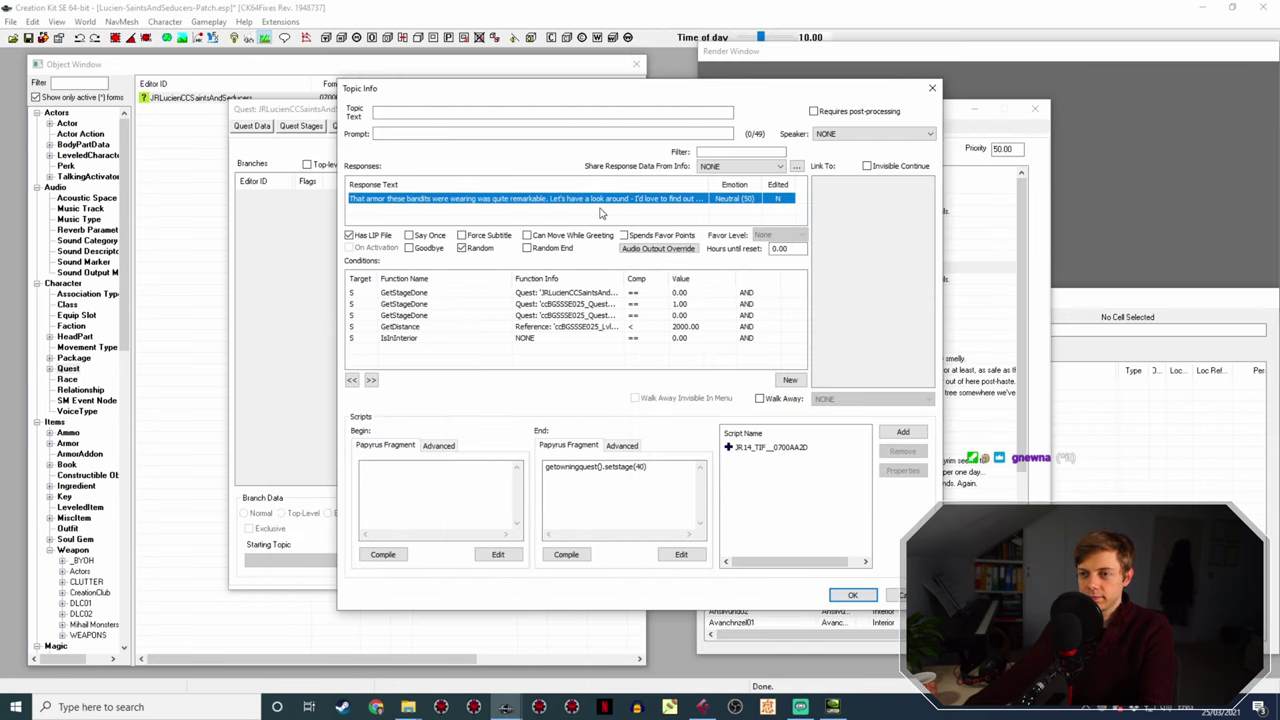
pyautogui.doubleClick(500, 198)
pyautogui.click(440, 430)
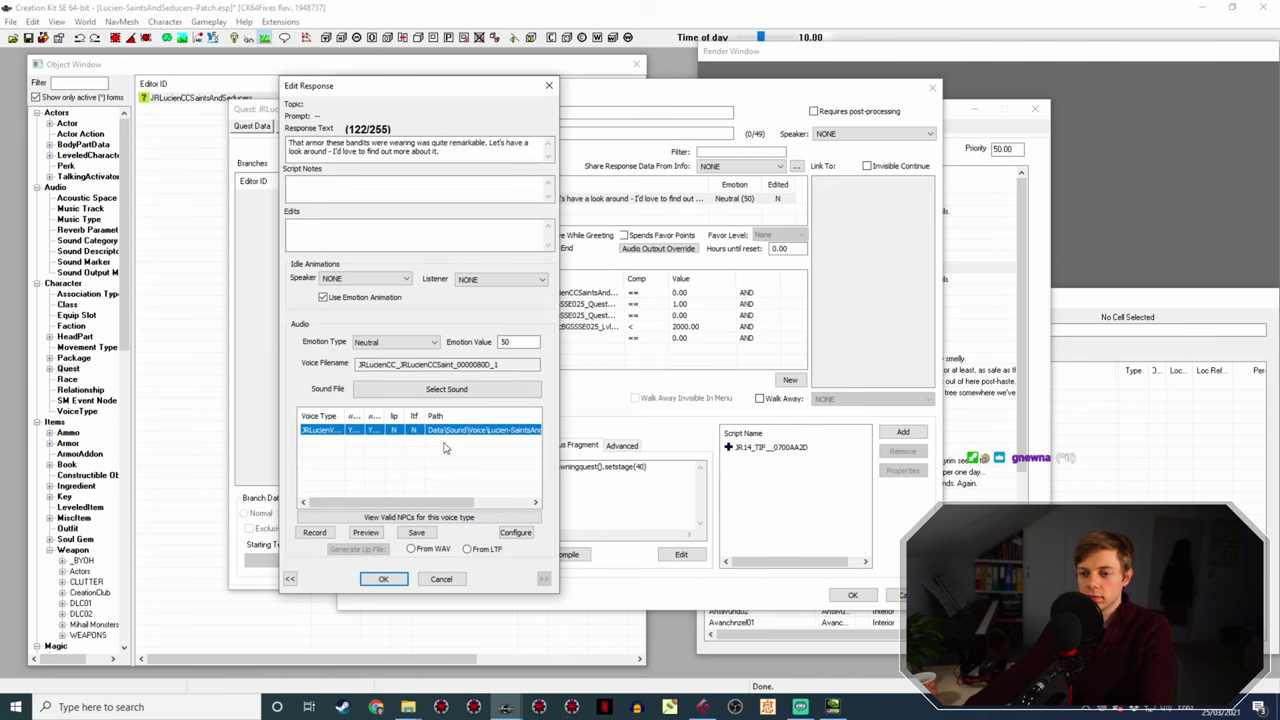
pyautogui.click(412, 549)
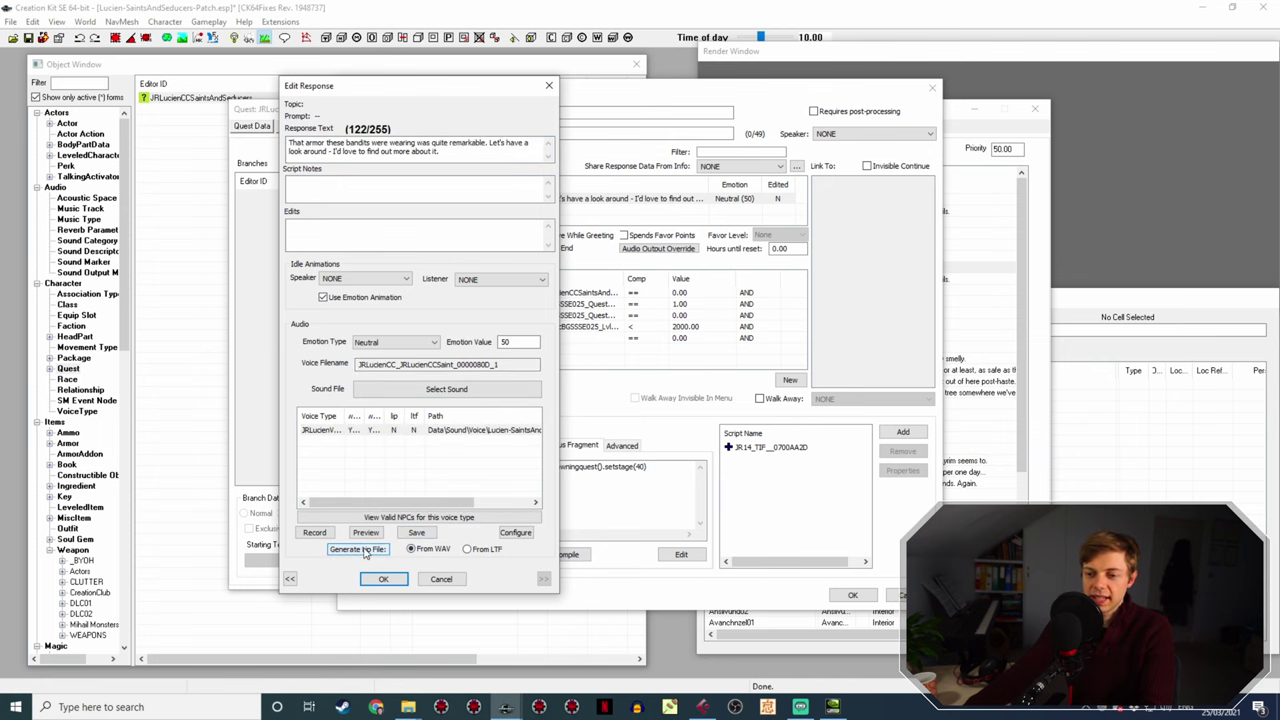
pyautogui.click(383, 579)
pyautogui.click(853, 595)
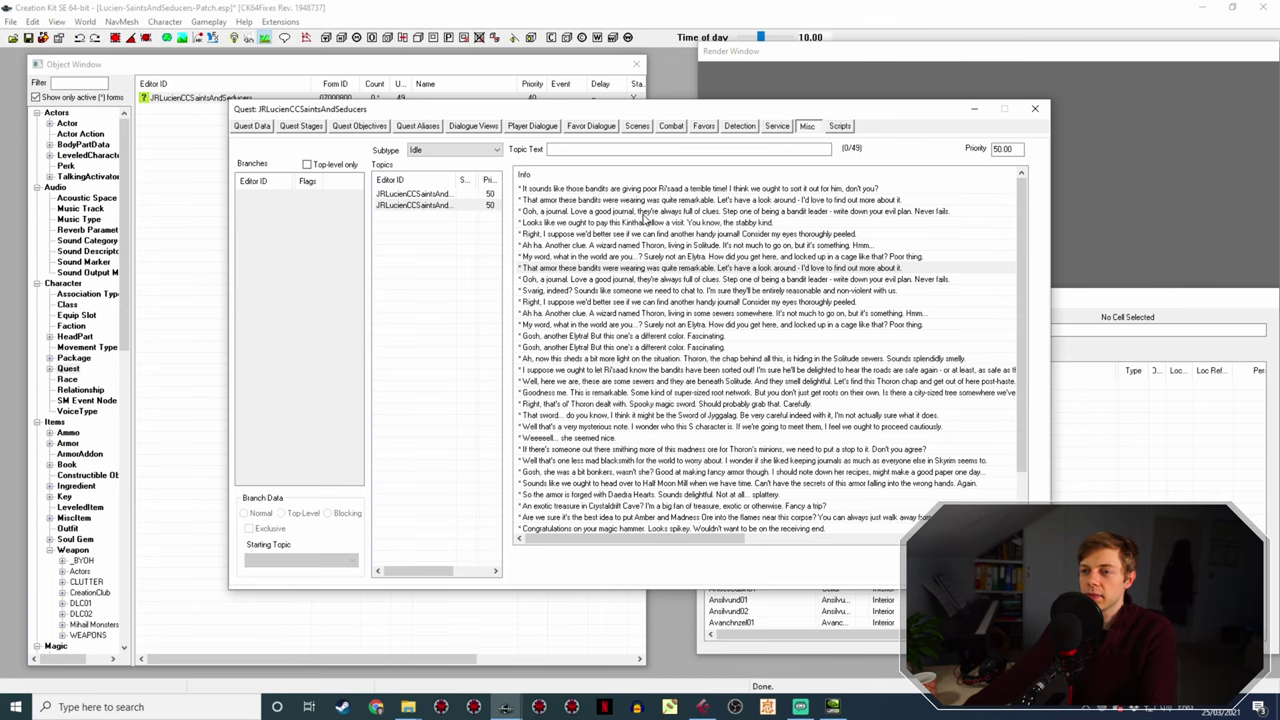
# - Open the first "Ooh, a journal" response and copy its voice filename
pyautogui.doubleClick(645, 212)
pyautogui.doubleClick(568, 203)
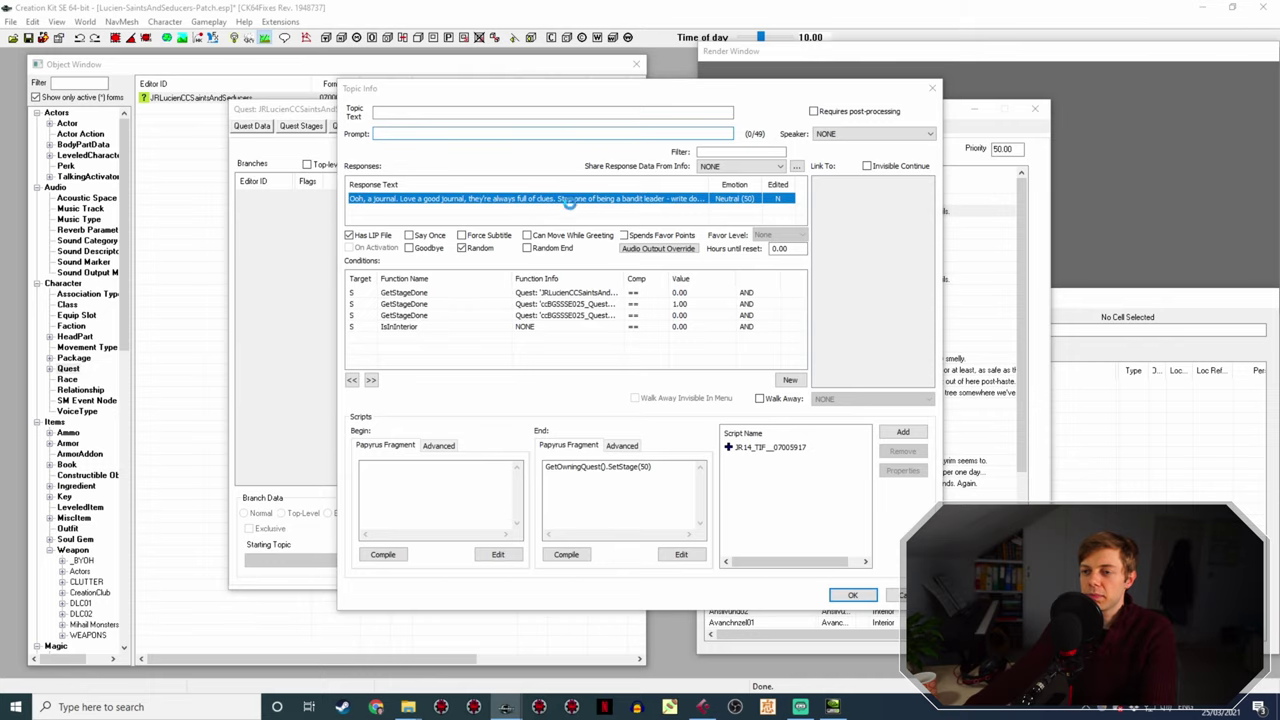
pyautogui.moveTo(498, 364); pyautogui.dragTo(387, 347)
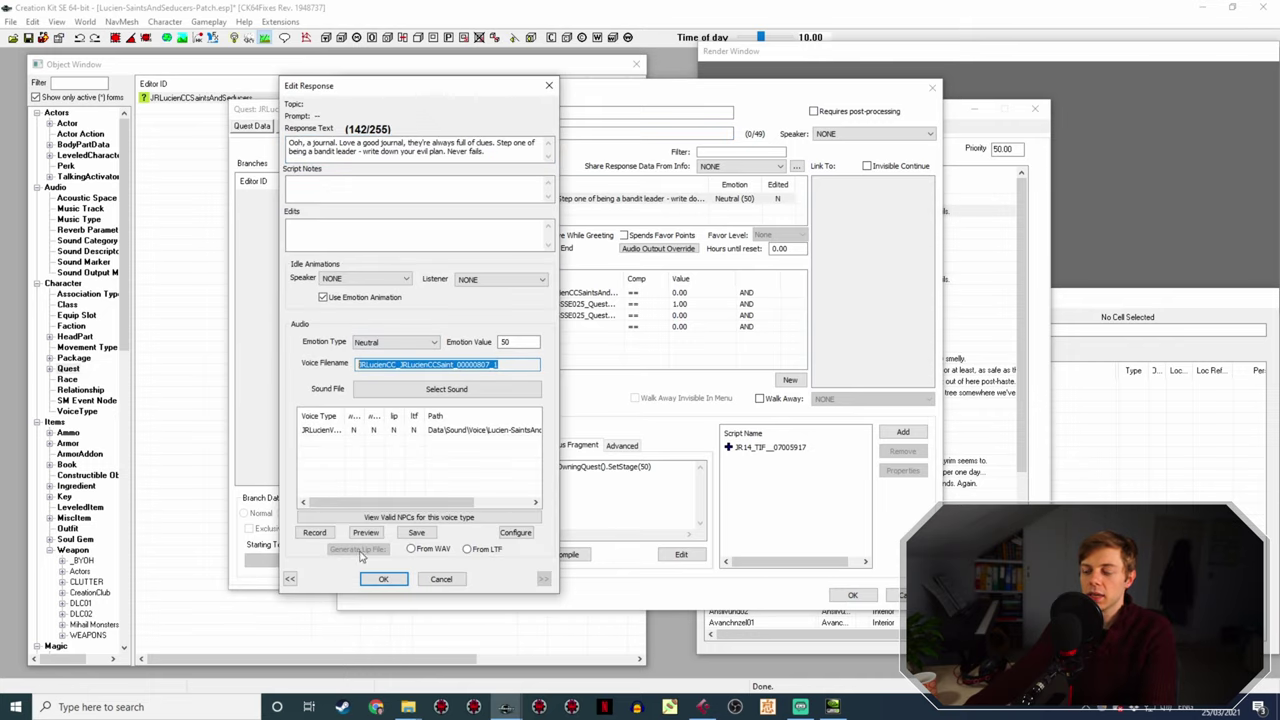
# - In the JRLucienVoice folder, rename LucienSaintsAndSeducersIdle3.wav as JRLucienCC_JRLucienCCSaint_00000807_1.wav
pyautogui.moveTo(408, 705)
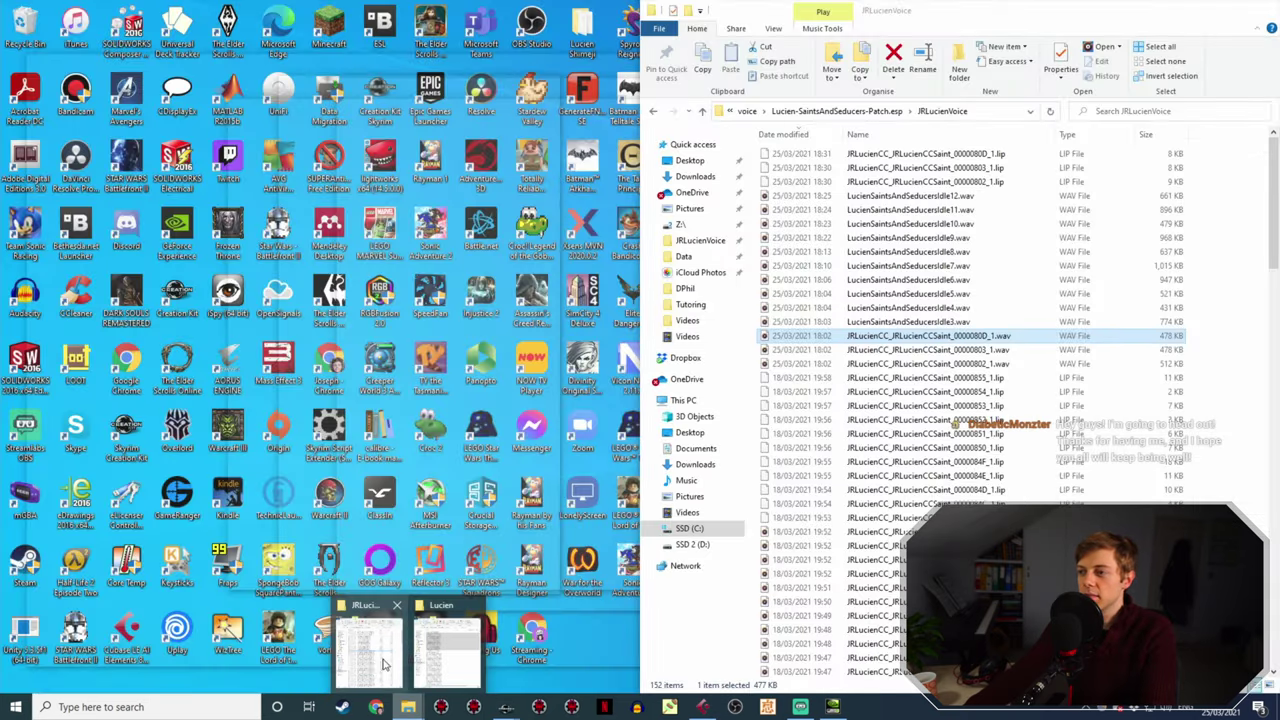
pyautogui.click(383, 660)
pyautogui.click(968, 322)
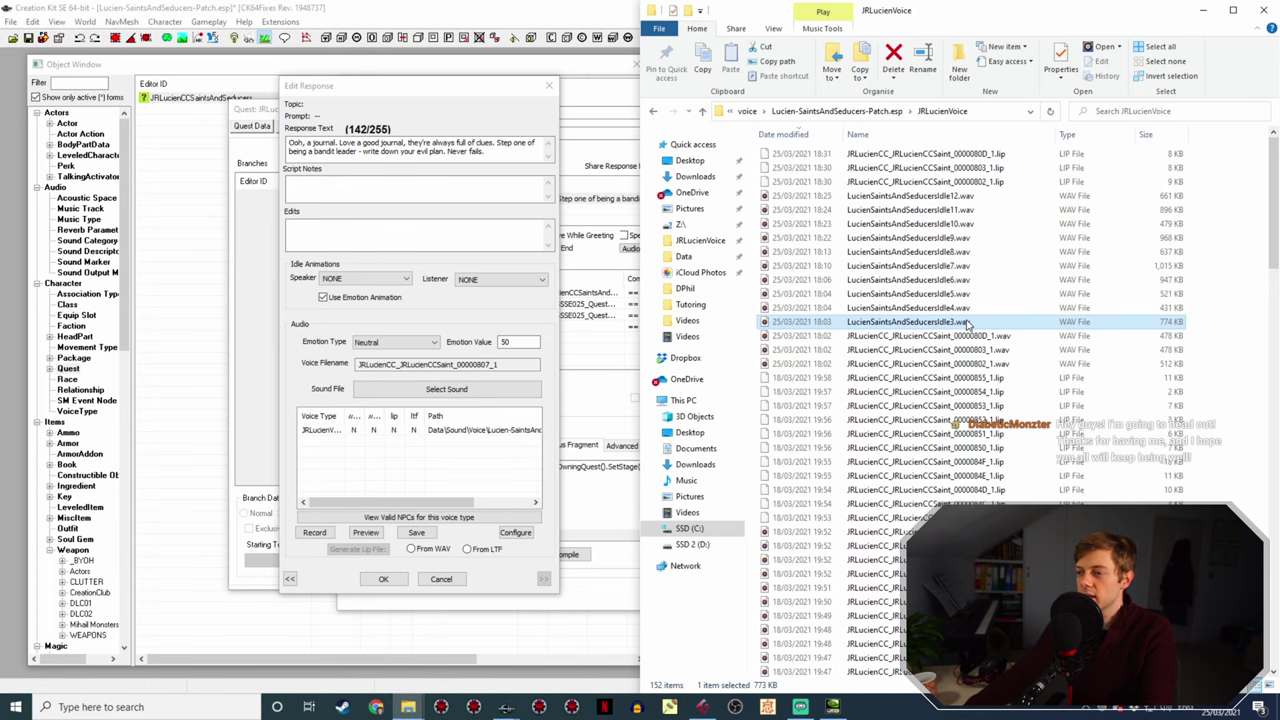
# - Reopen the first journal response, generate its LIP file from the WAV, and close the topic info
pyautogui.click(383, 579)
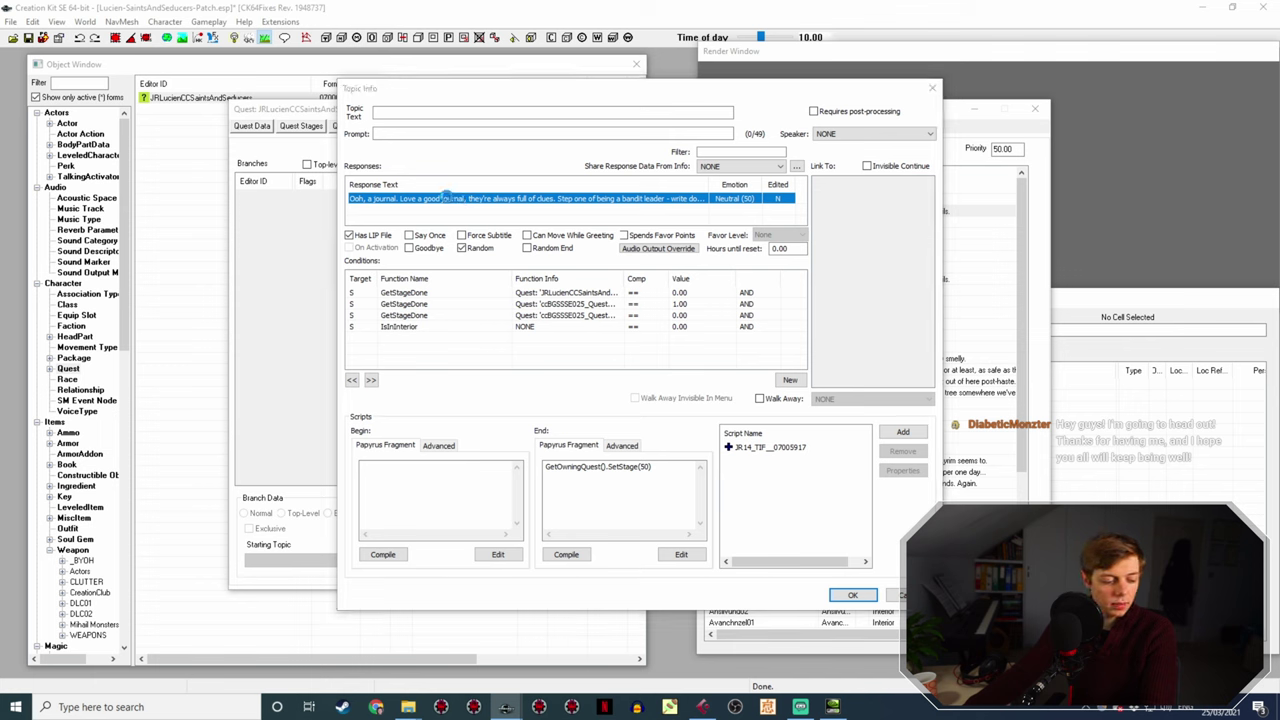
pyautogui.doubleClick(455, 198)
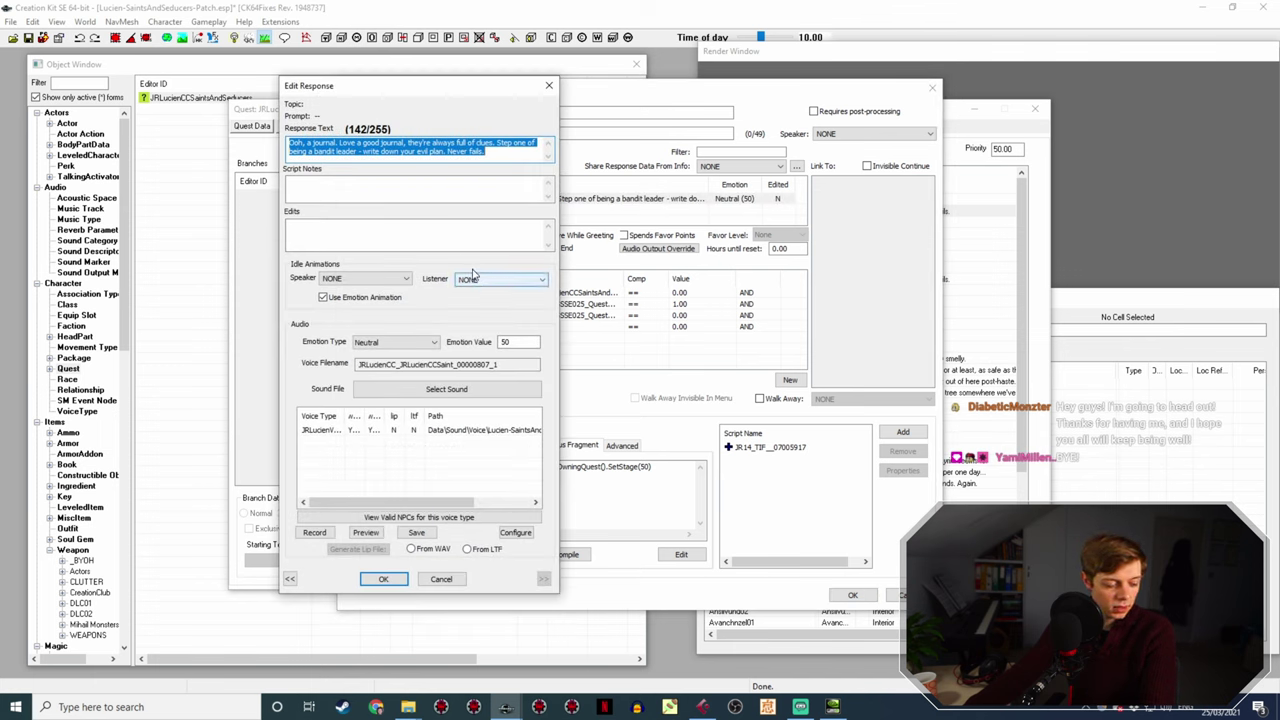
pyautogui.click(436, 430)
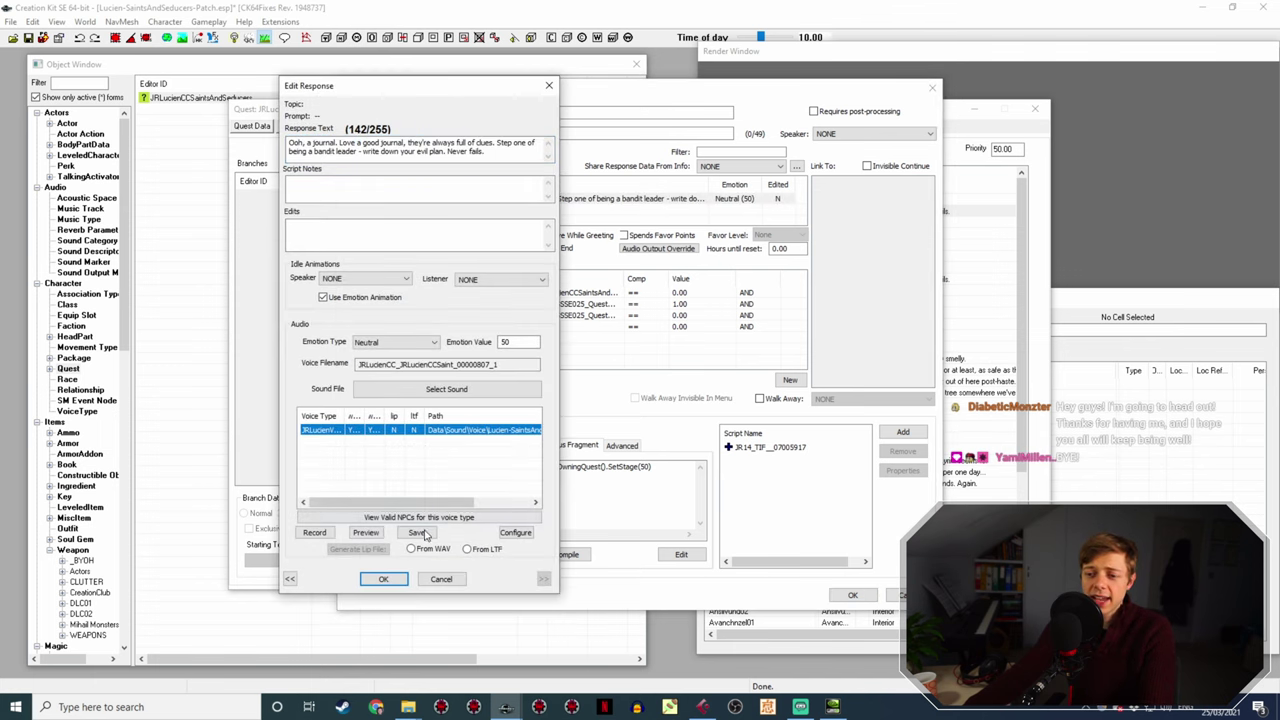
pyautogui.click(386, 578)
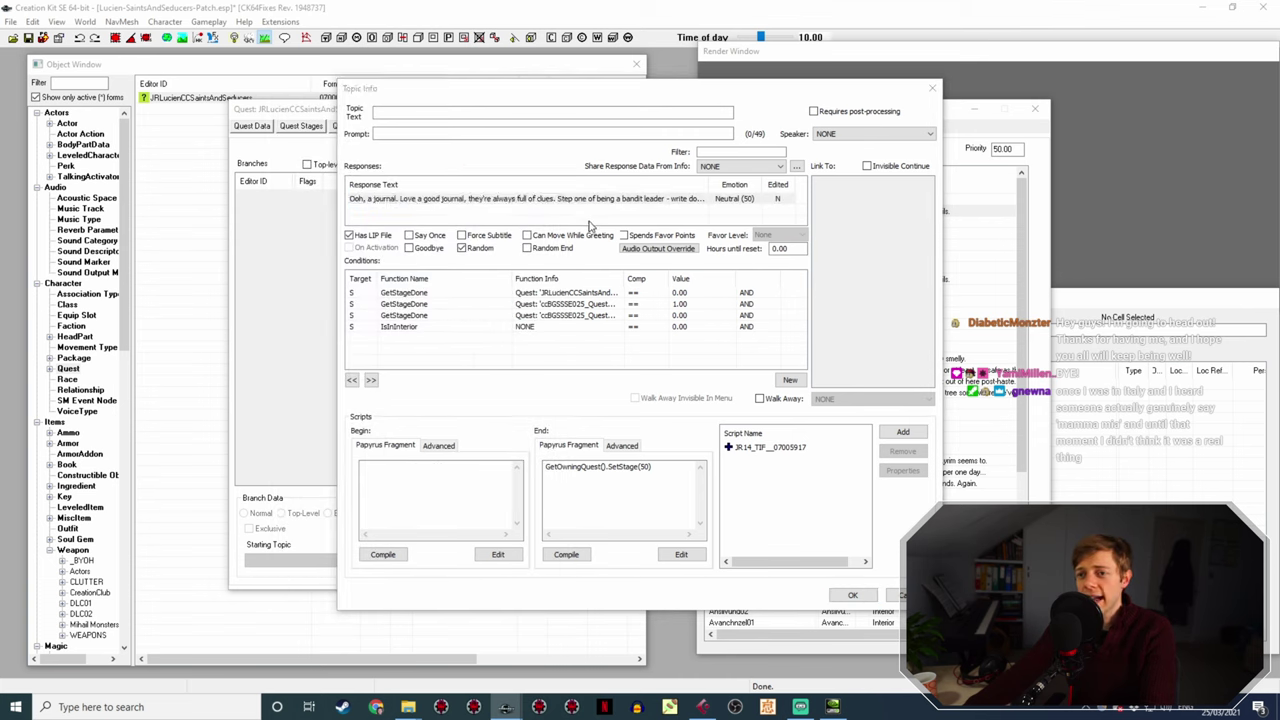
pyautogui.doubleClick(590, 197)
pyautogui.click(383, 579)
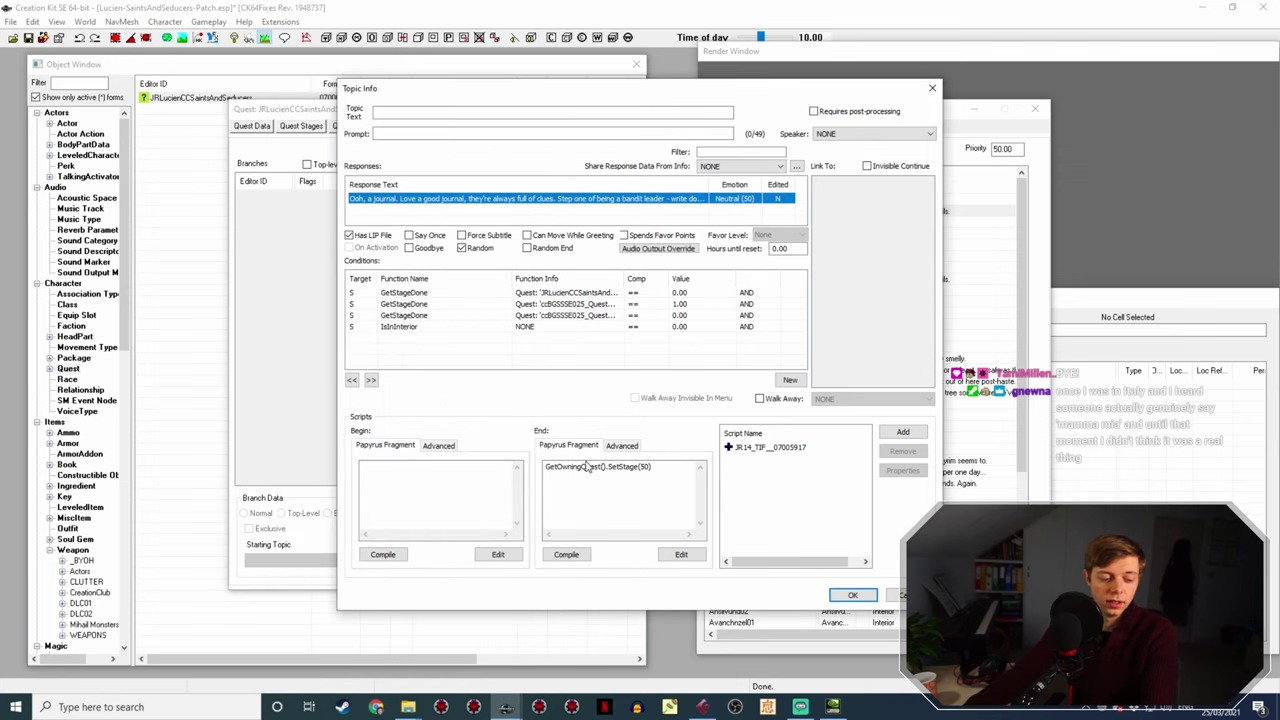
pyautogui.click(851, 595)
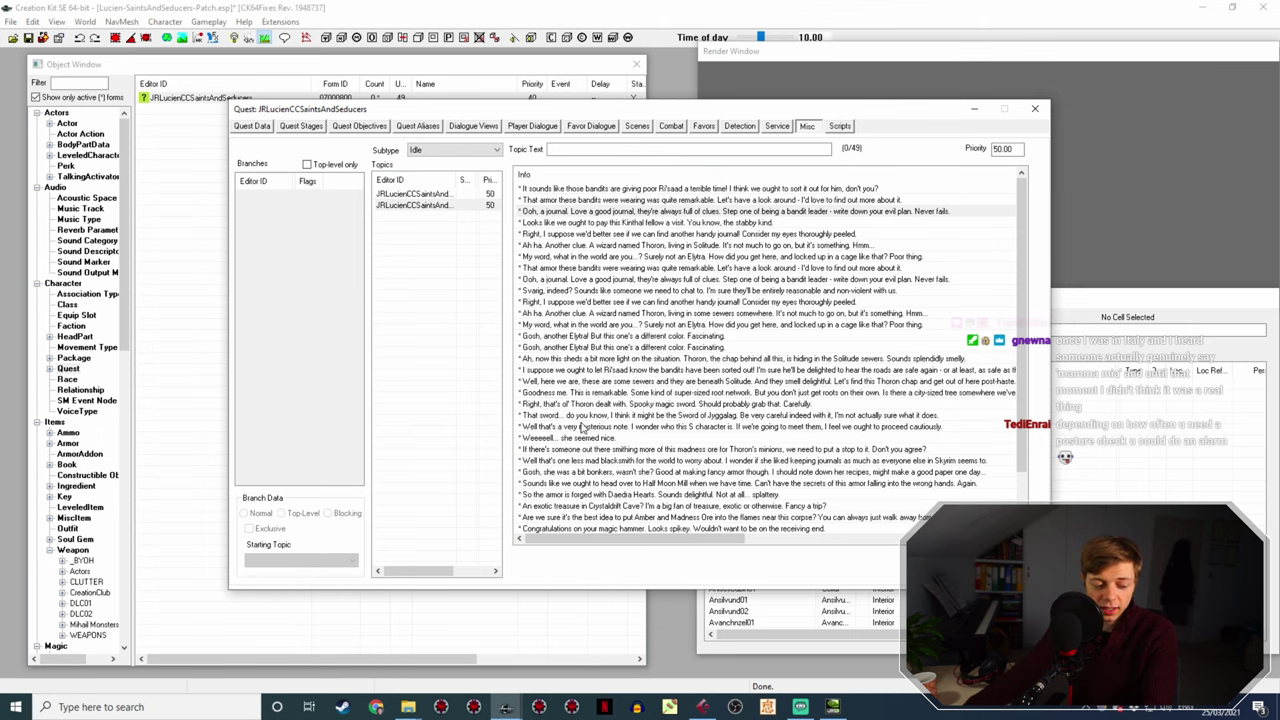
# - Duplicate JRLucienCC_JRLucienCCSaint_00000807_1.wav in the JRLucienVoice folder
pyautogui.moveTo(408, 707)
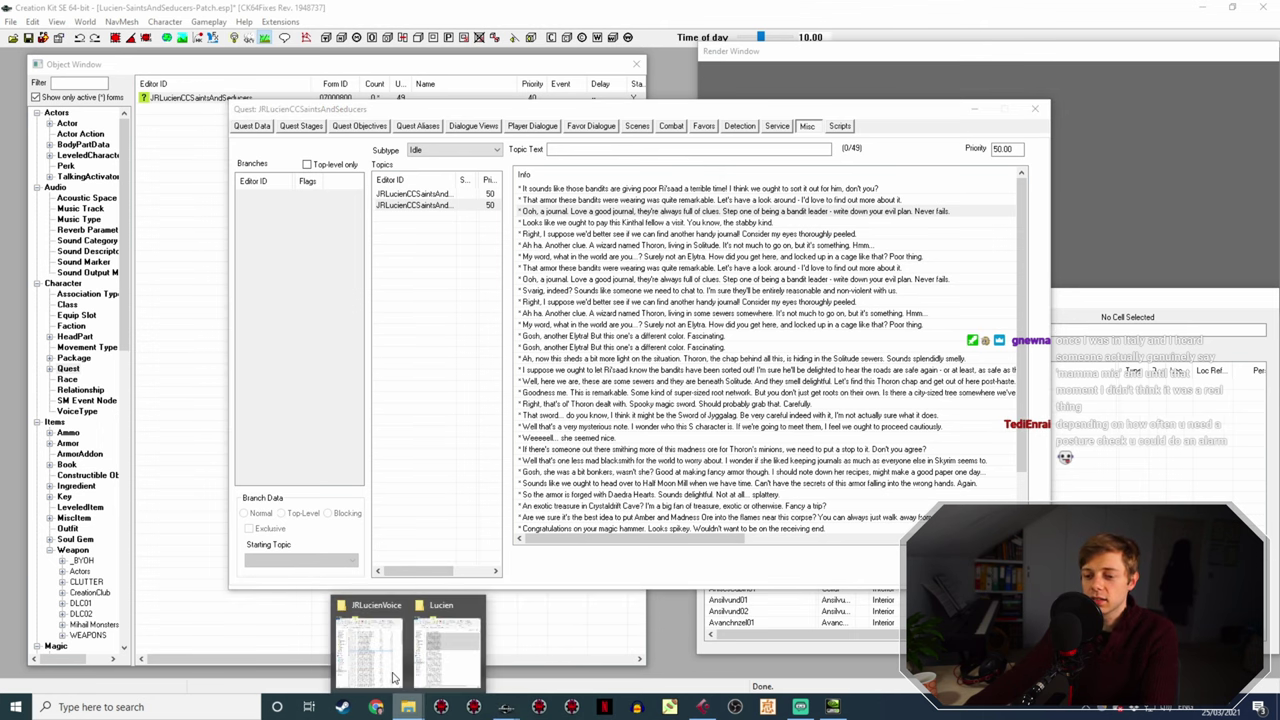
pyautogui.click(390, 663)
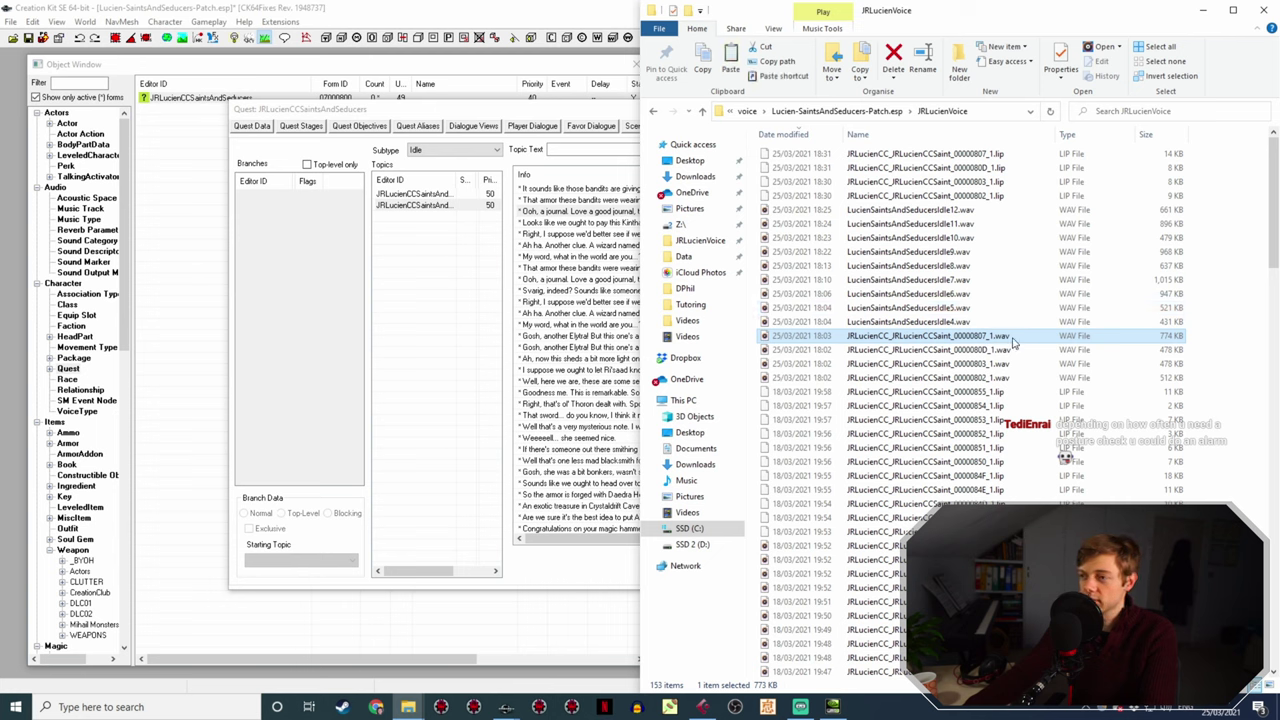
pyautogui.hotkey('ctrl', 'v')
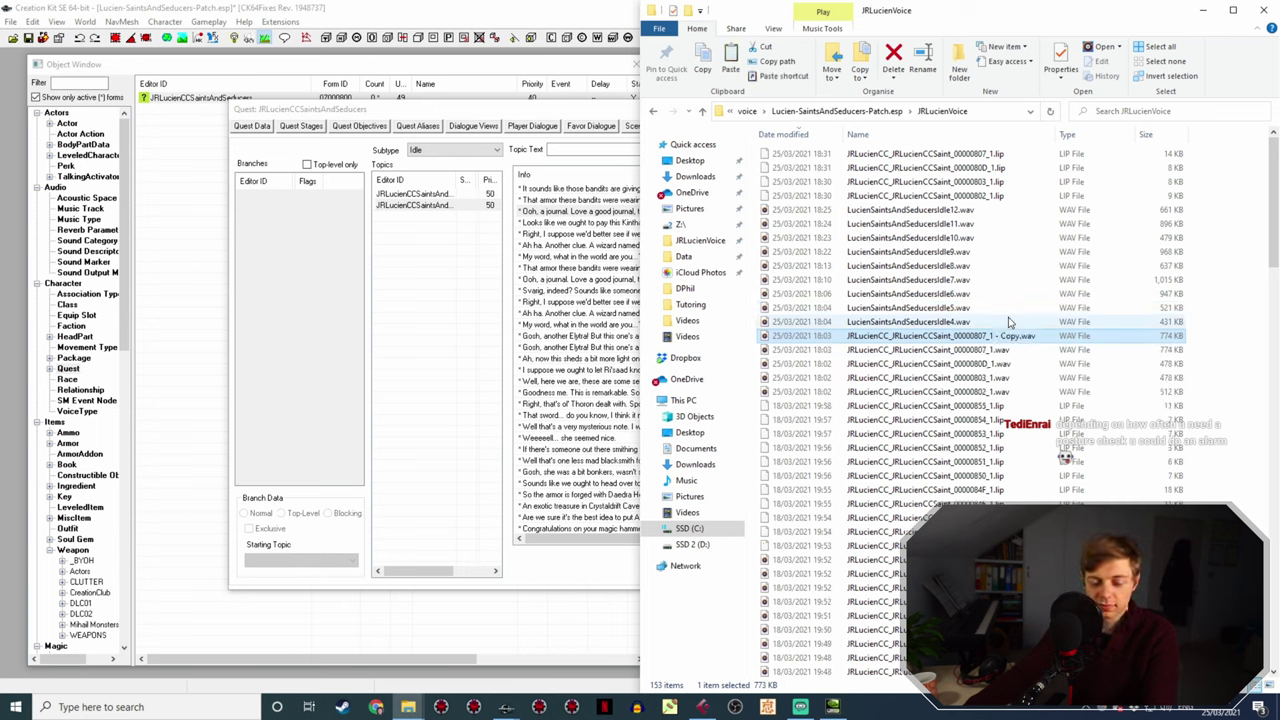
# - Open the second "Ooh, a journal" response, set its emotion type to Happy, and copy its voice filename
pyautogui.click(573, 213)
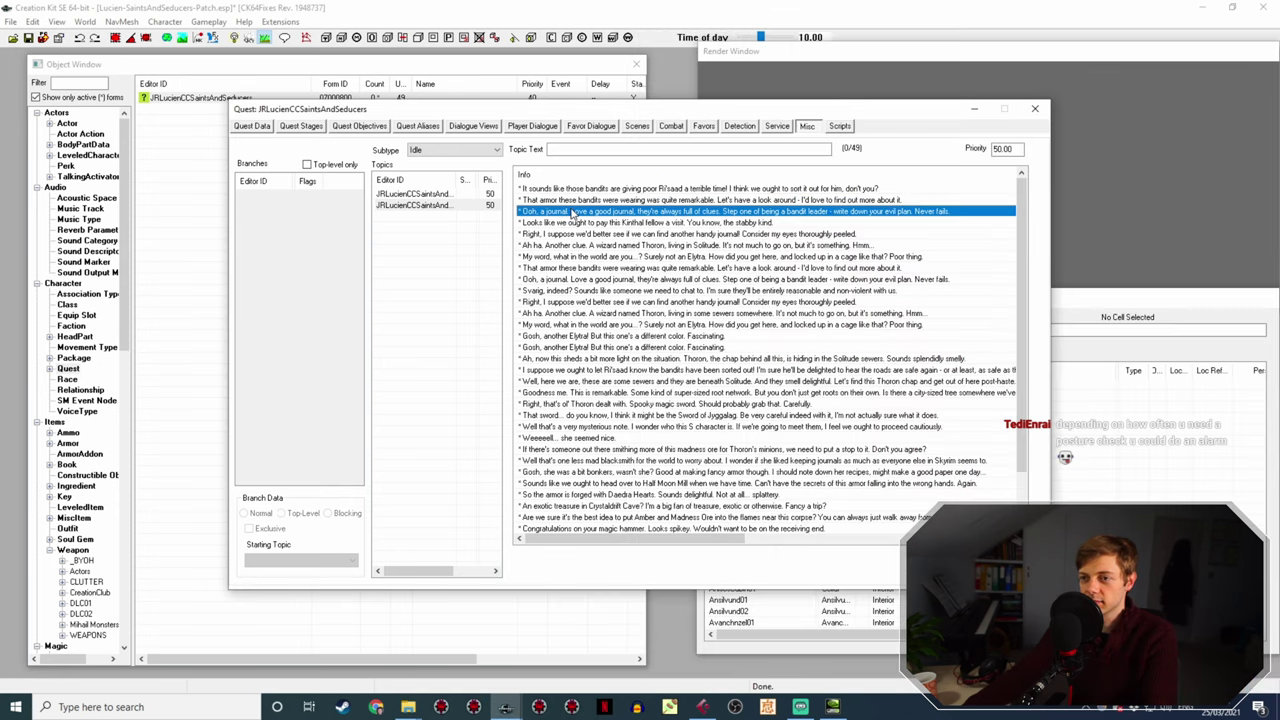
pyautogui.doubleClick(570, 280)
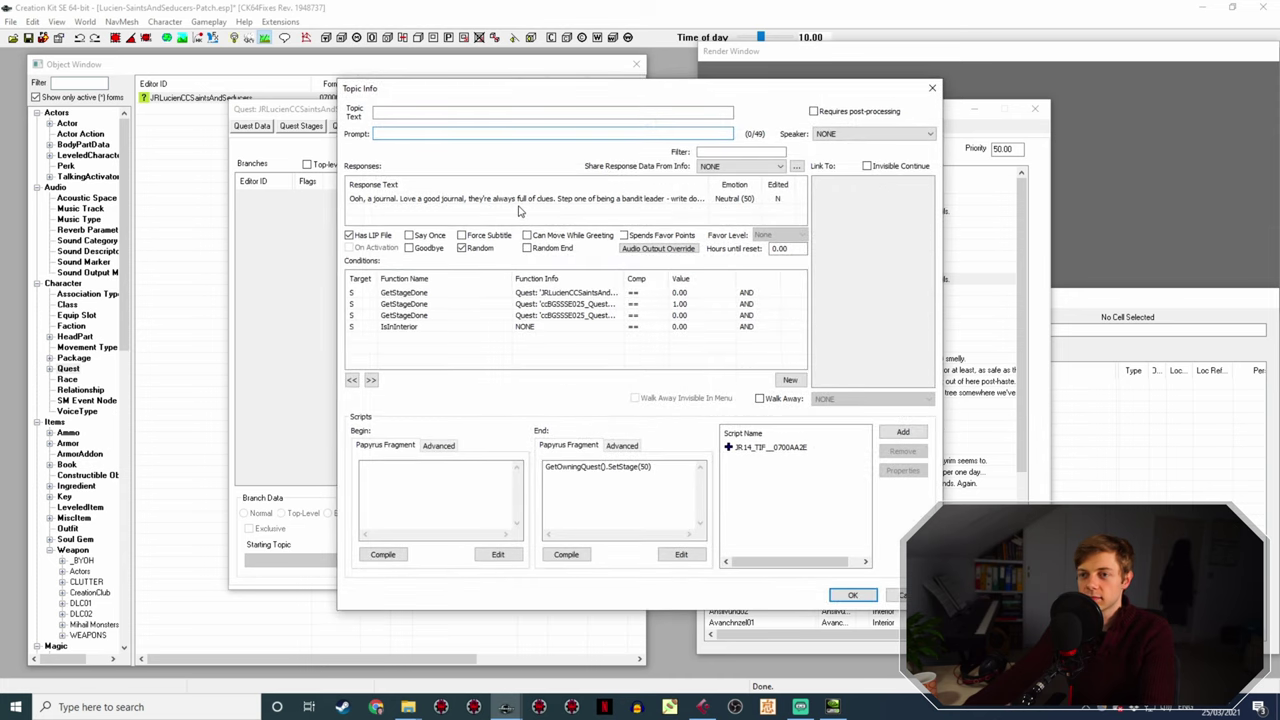
pyautogui.click(525, 199)
pyautogui.doubleClick(525, 199)
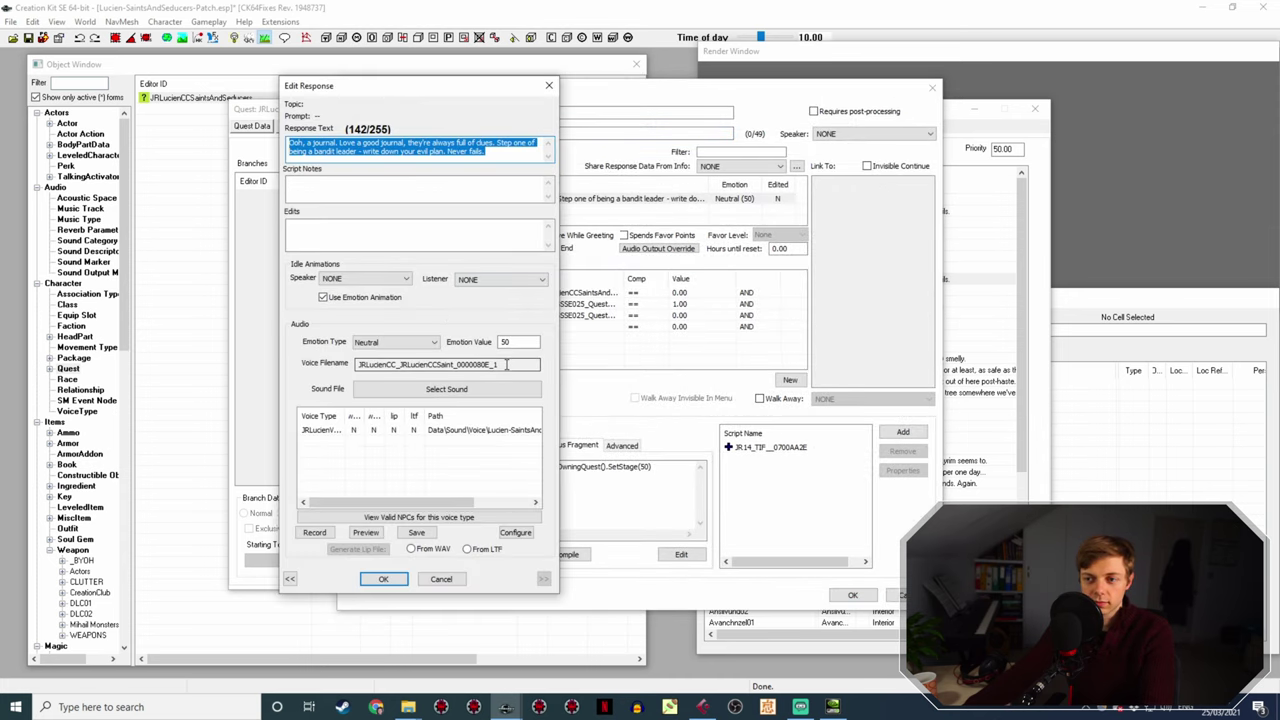
pyautogui.click(386, 346)
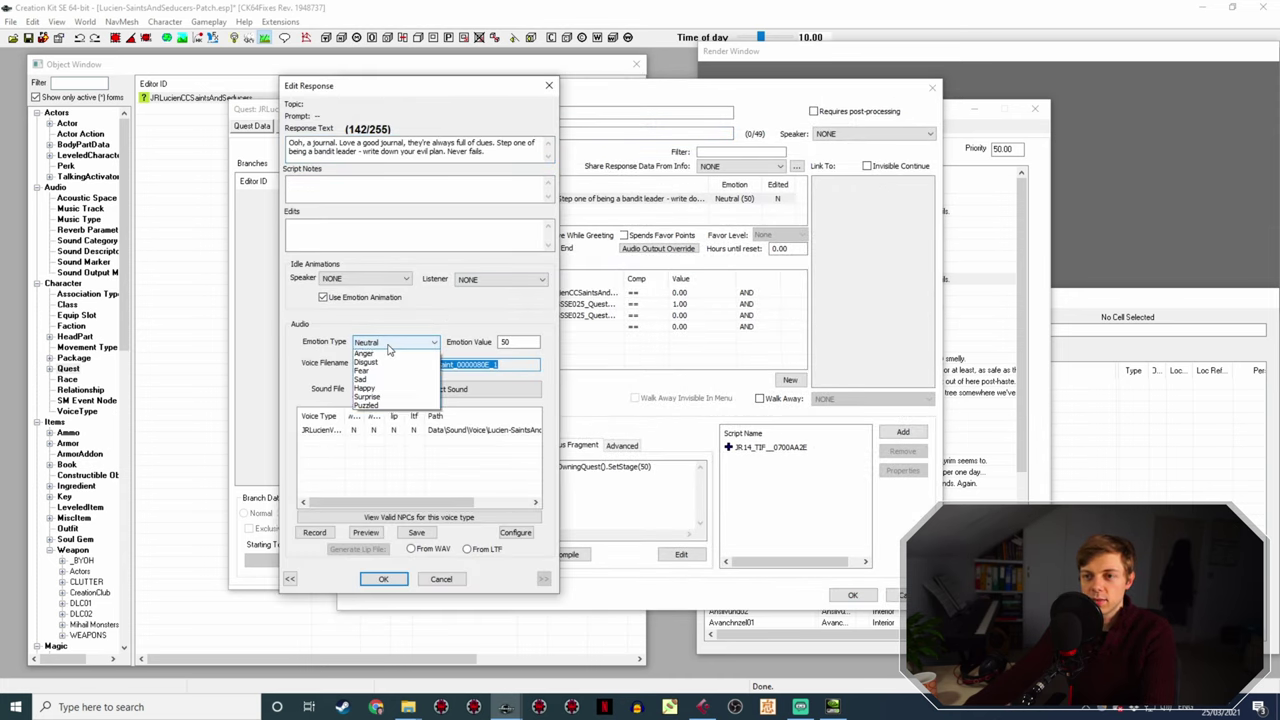
pyautogui.click(390, 401)
pyautogui.doubleClick(537, 364)
pyautogui.hotkey('ctrl', 'c')
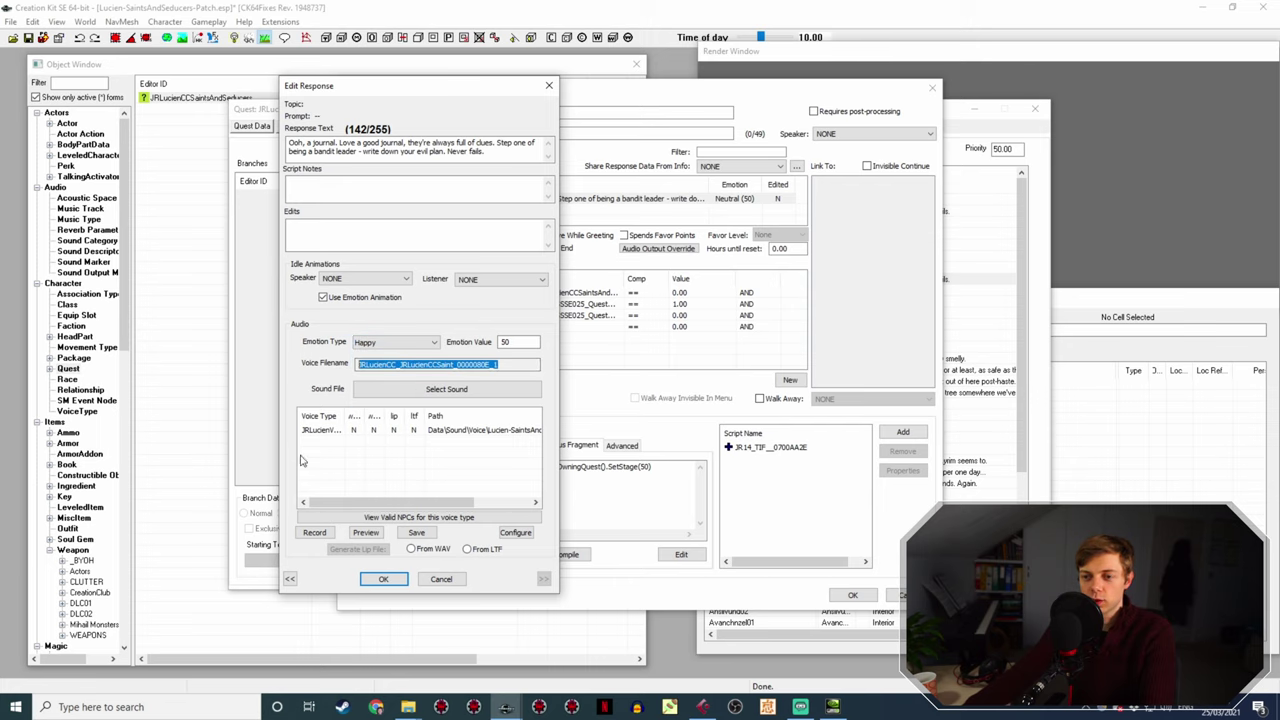
# - In the JRLucienVoice folder, rename JRLucienCC_JRLucienCCSaint_00000807_1 - Copy.wav as JRLucienCC_JRLucienCCSaint_0000080E_1.wav
pyautogui.click(408, 707)
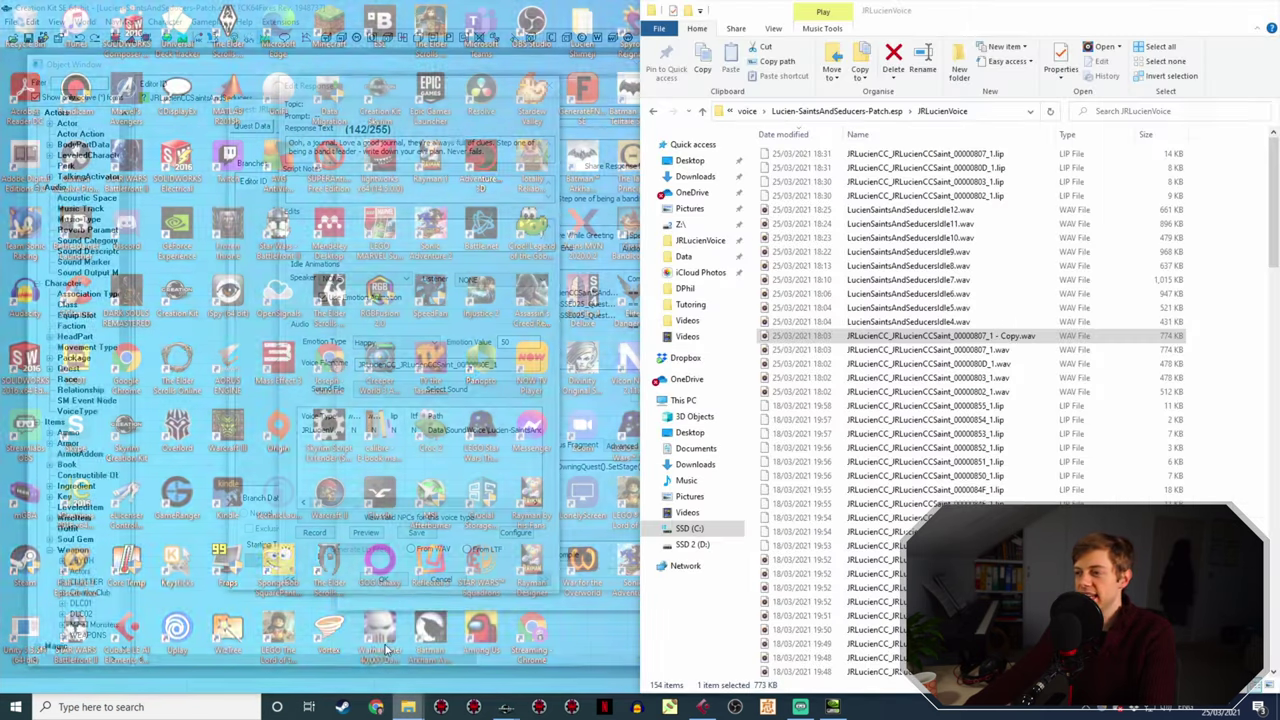
pyautogui.click(378, 652)
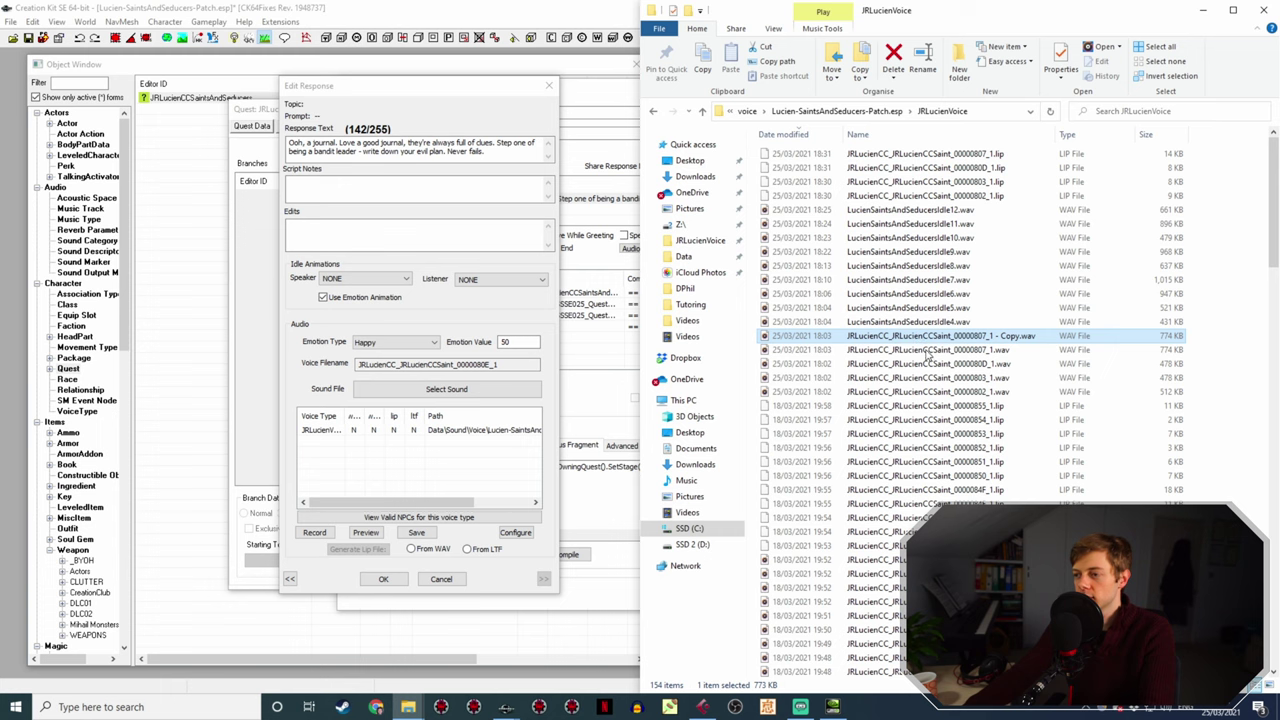
pyautogui.press('F2')
pyautogui.hotkey('ctrl', 'v')
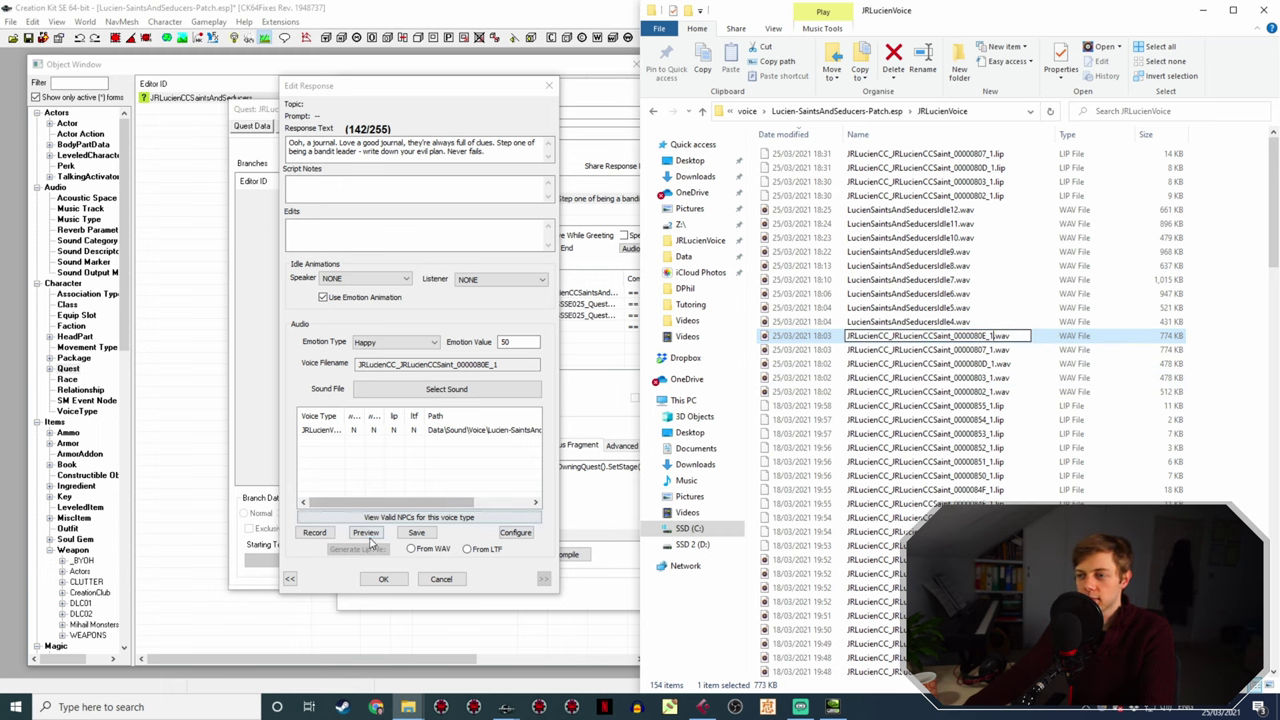
# - Reopen the second journal response, generate its LIP file from the WAV, and close the topic info
pyautogui.click(384, 579)
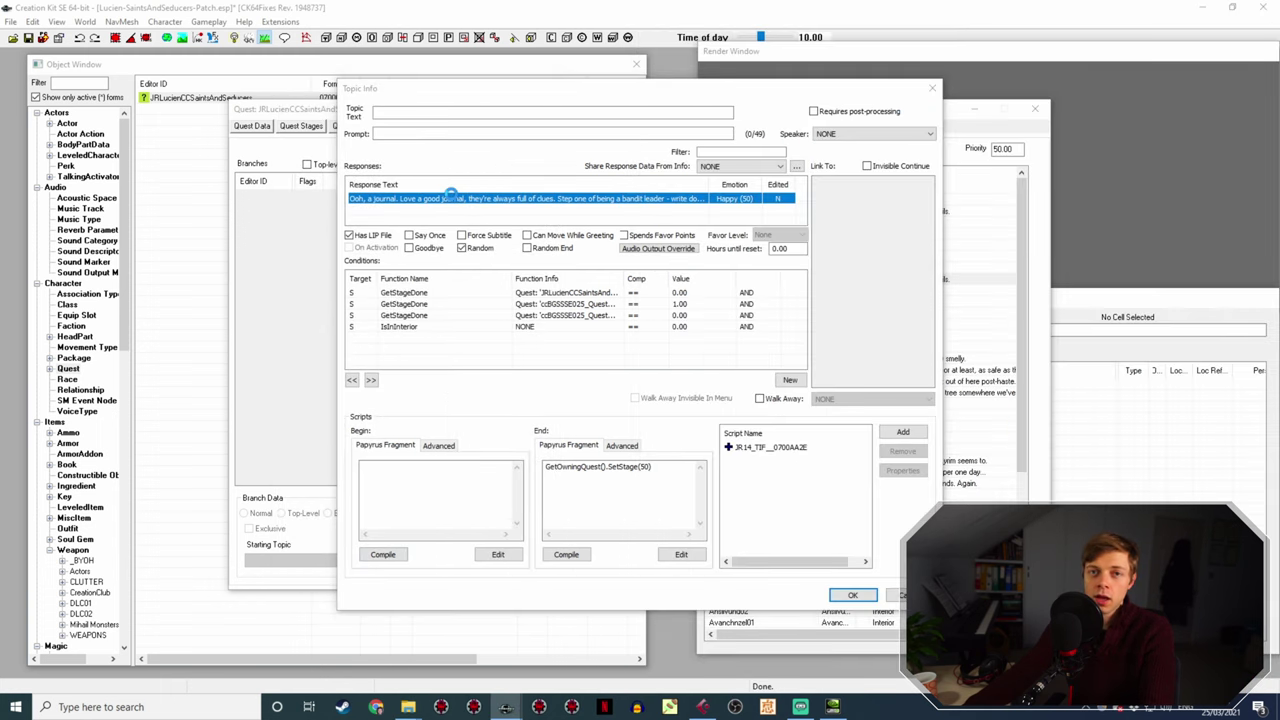
pyautogui.doubleClick(455, 198)
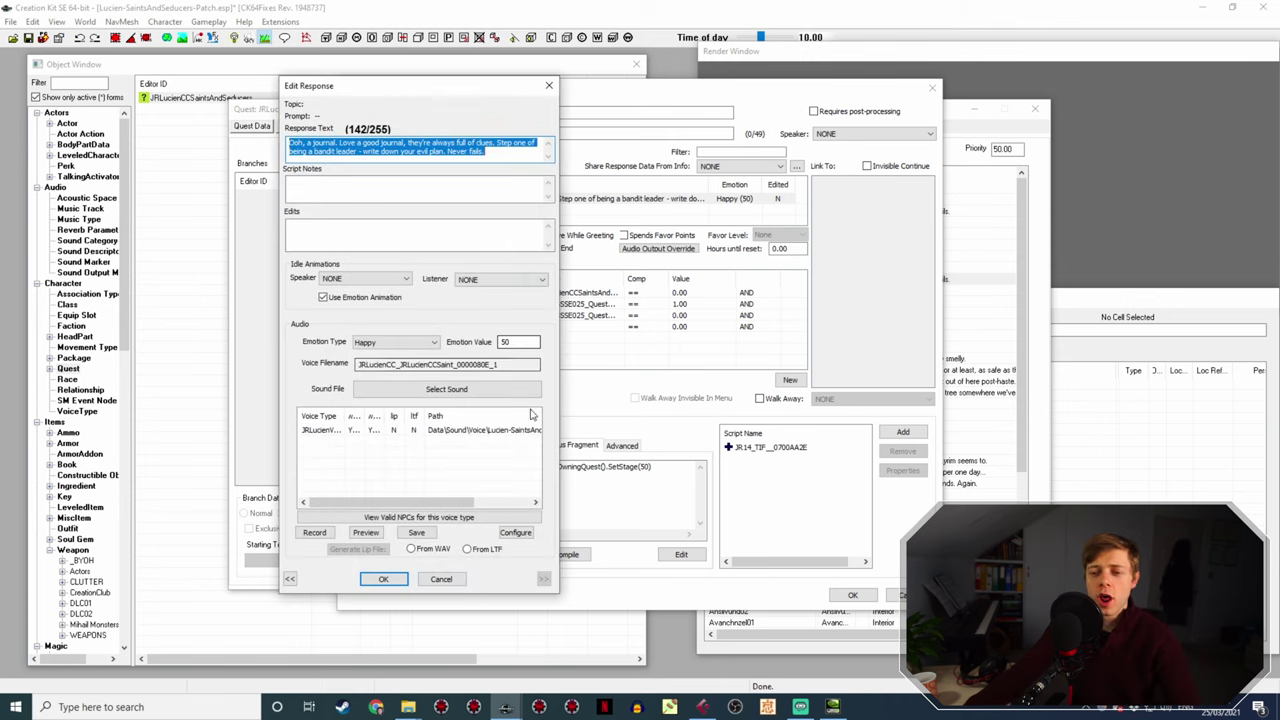
pyautogui.click(412, 549)
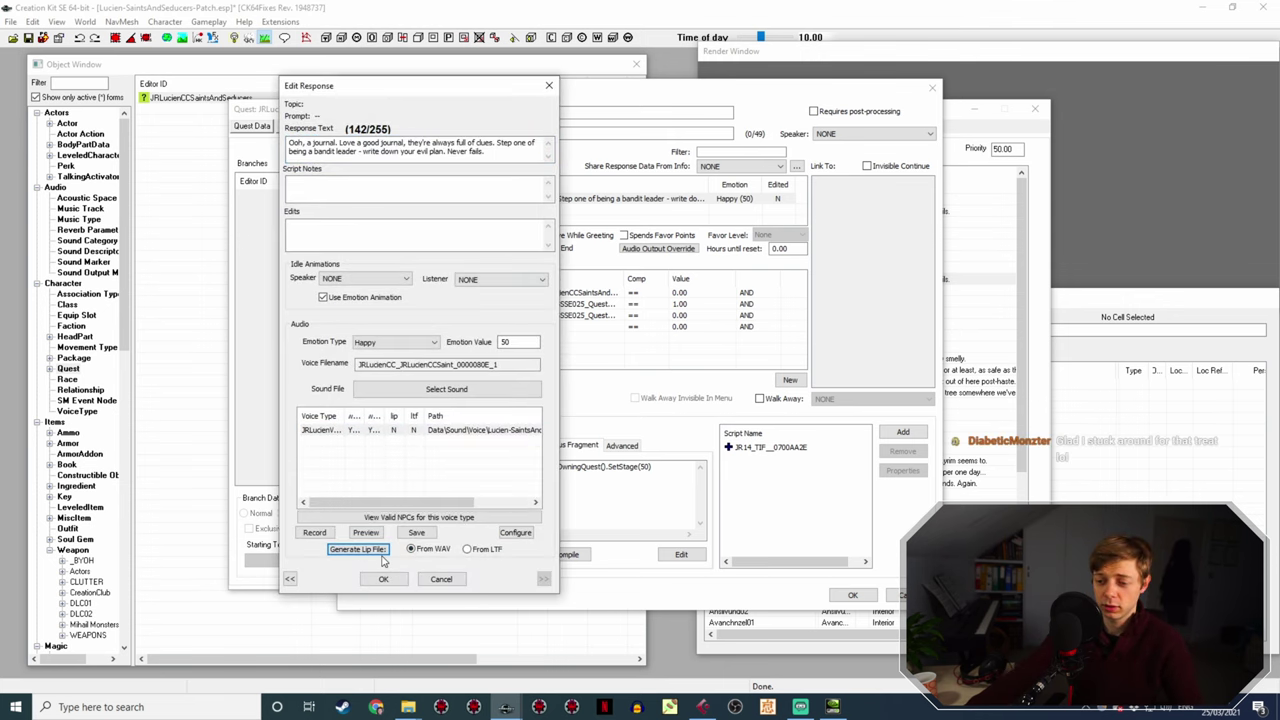
pyautogui.click(380, 550)
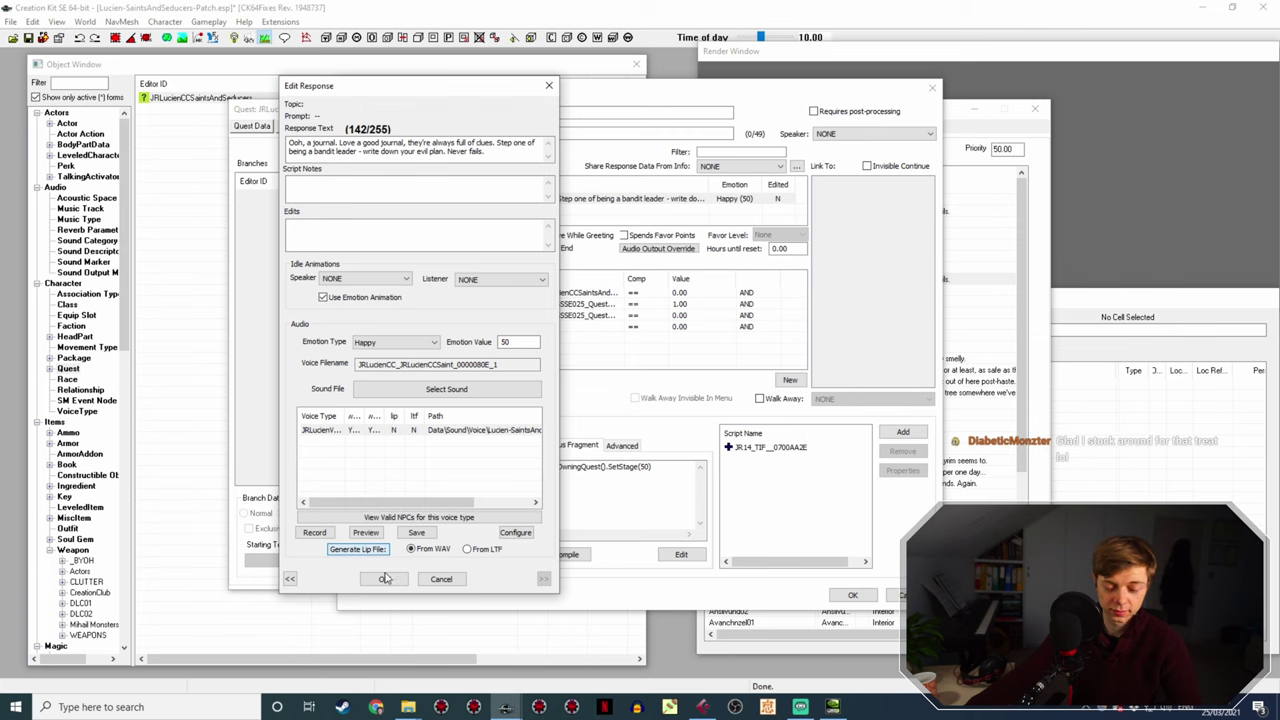
pyautogui.click(384, 579)
pyautogui.click(852, 595)
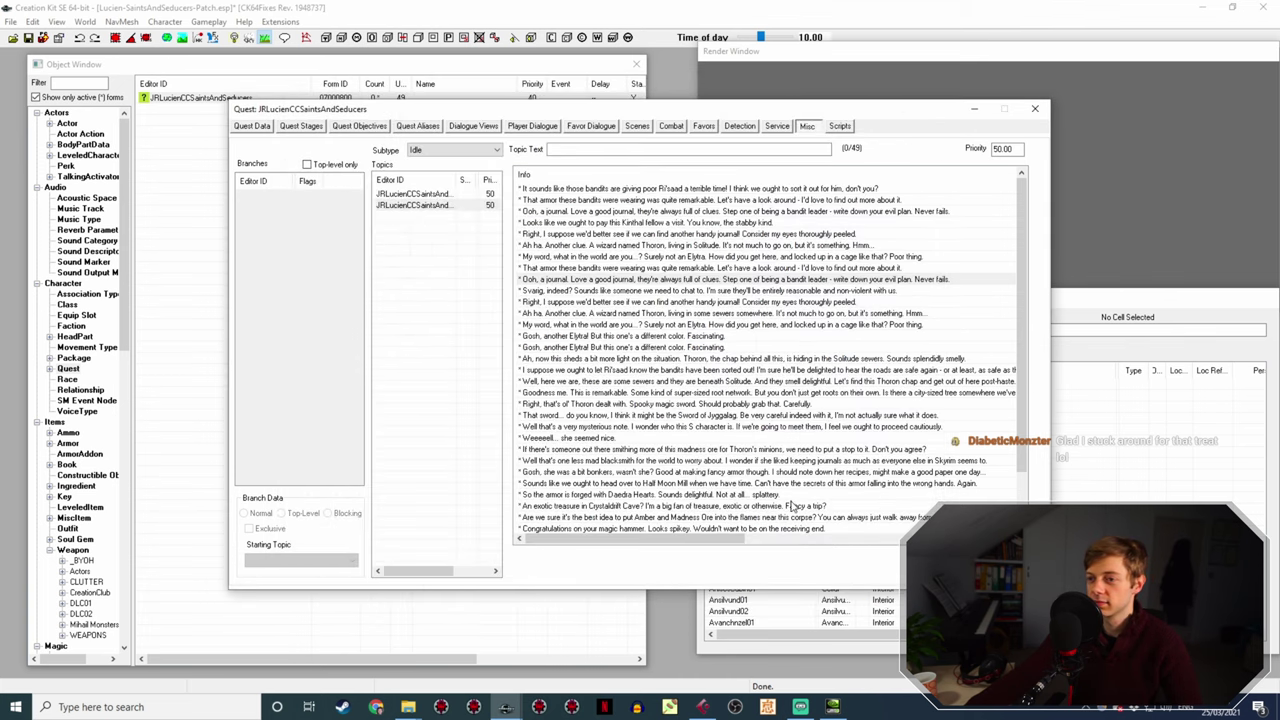
# - Set the emotion type of the first "Ooh, a journal" response to Happy and close its topic info
pyautogui.doubleClick(595, 212)
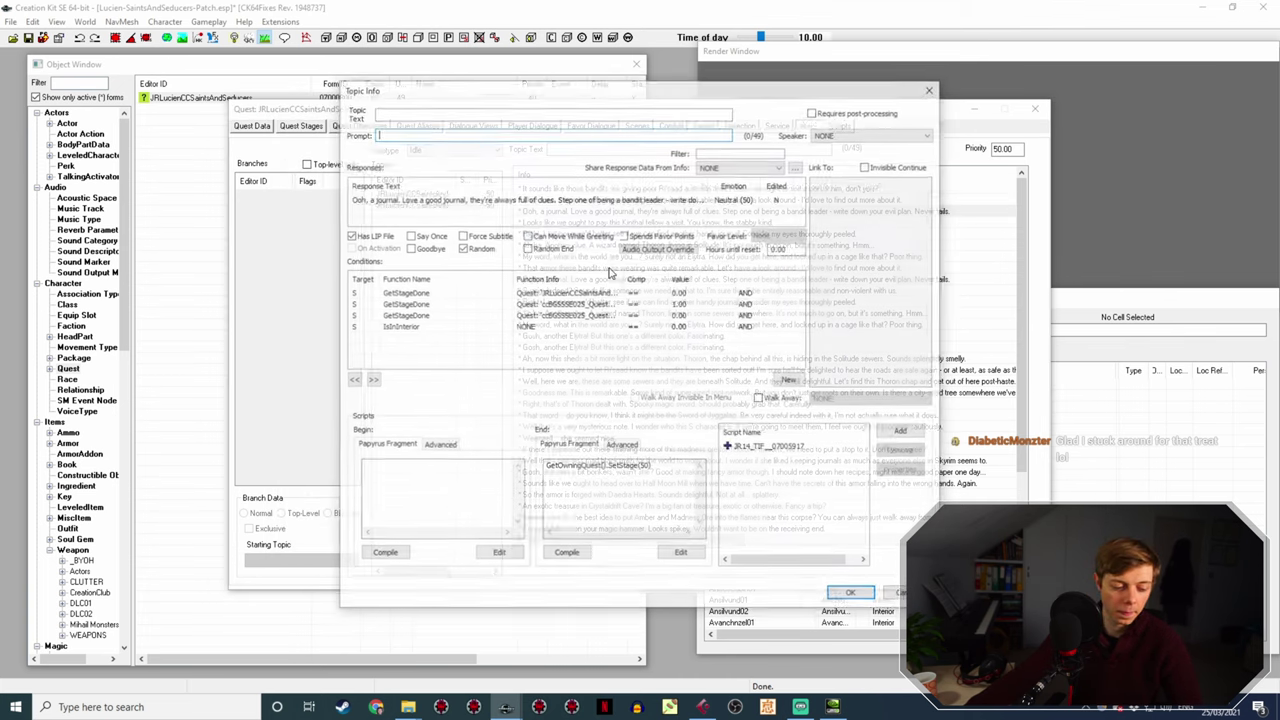
pyautogui.doubleClick(518, 199)
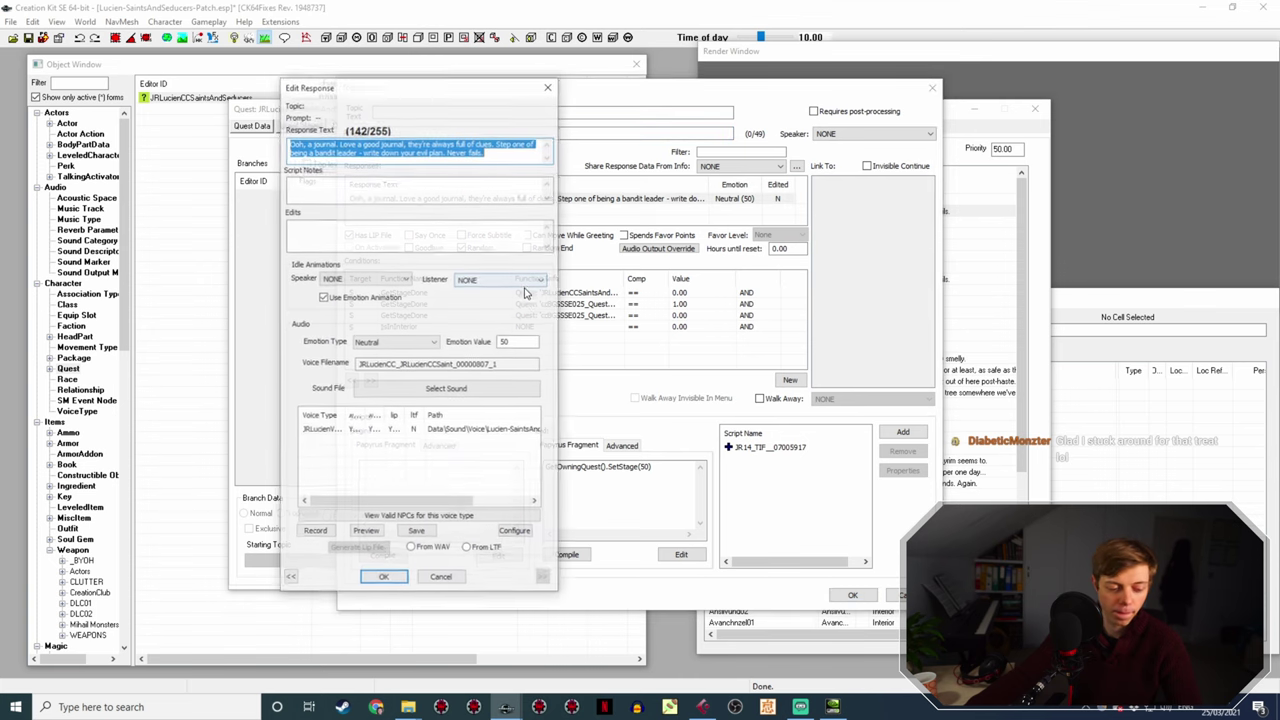
pyautogui.click(400, 342)
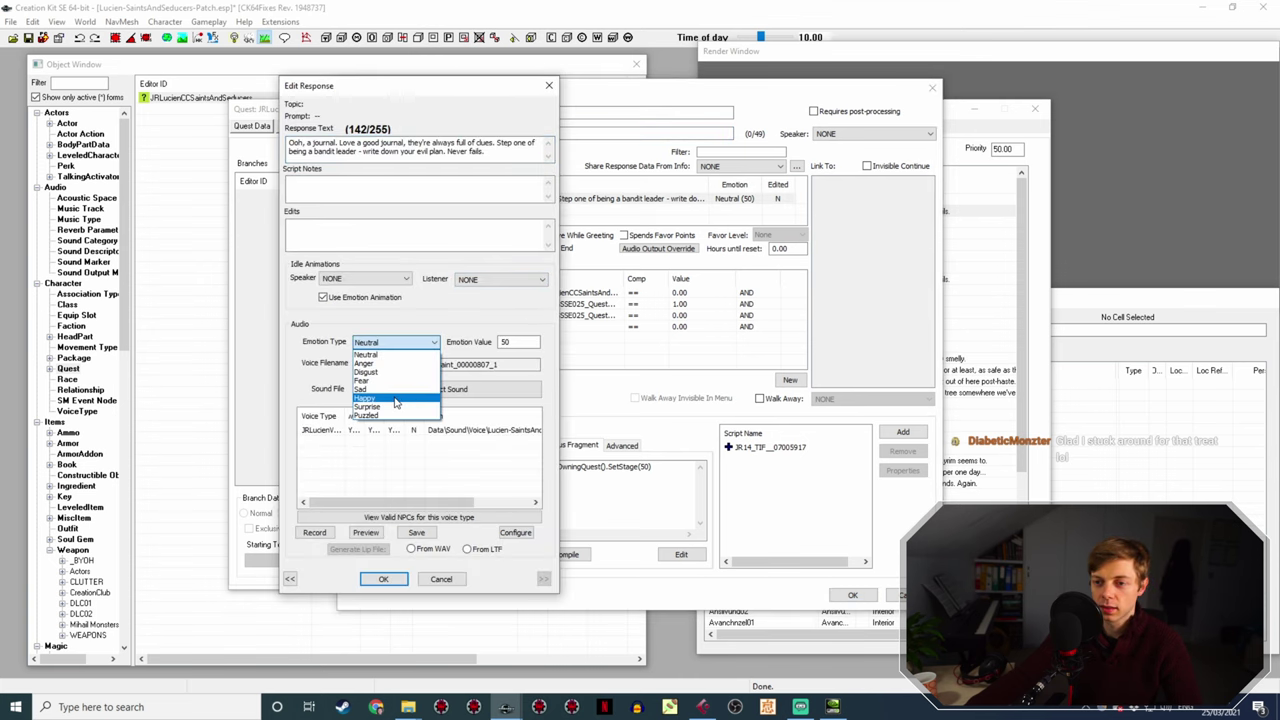
pyautogui.click(398, 401)
pyautogui.click(386, 579)
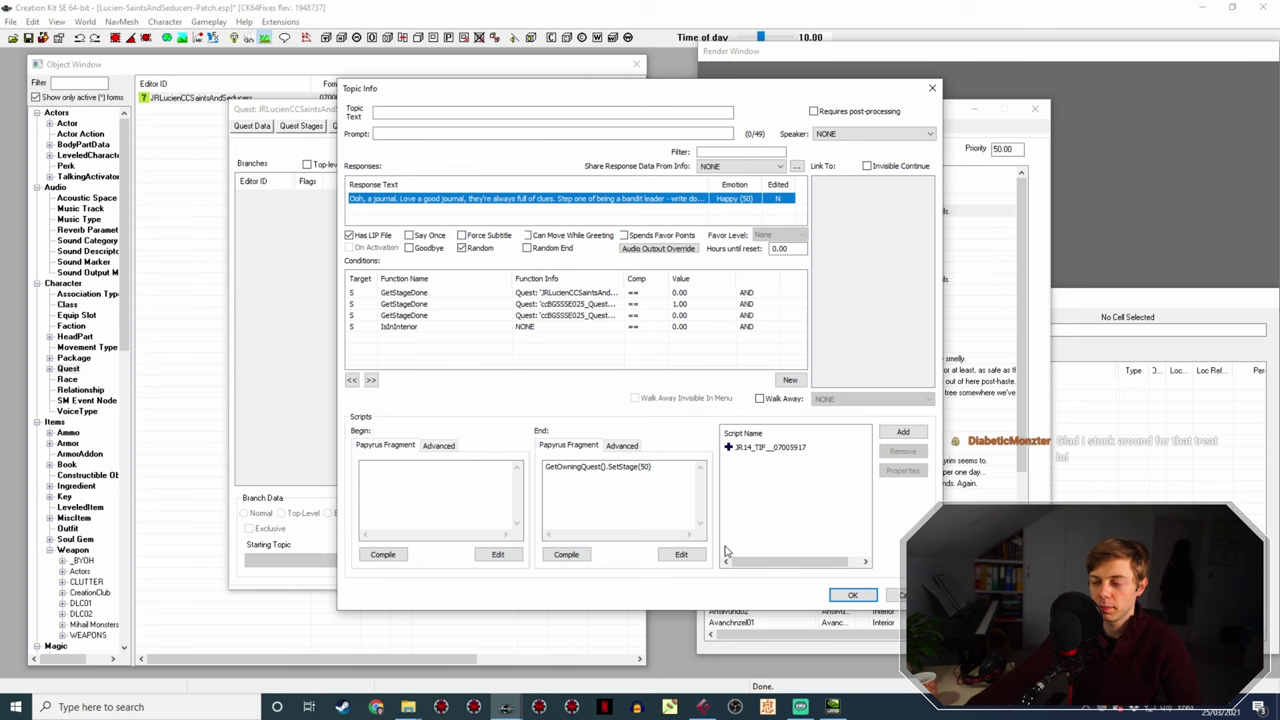
pyautogui.click(852, 595)
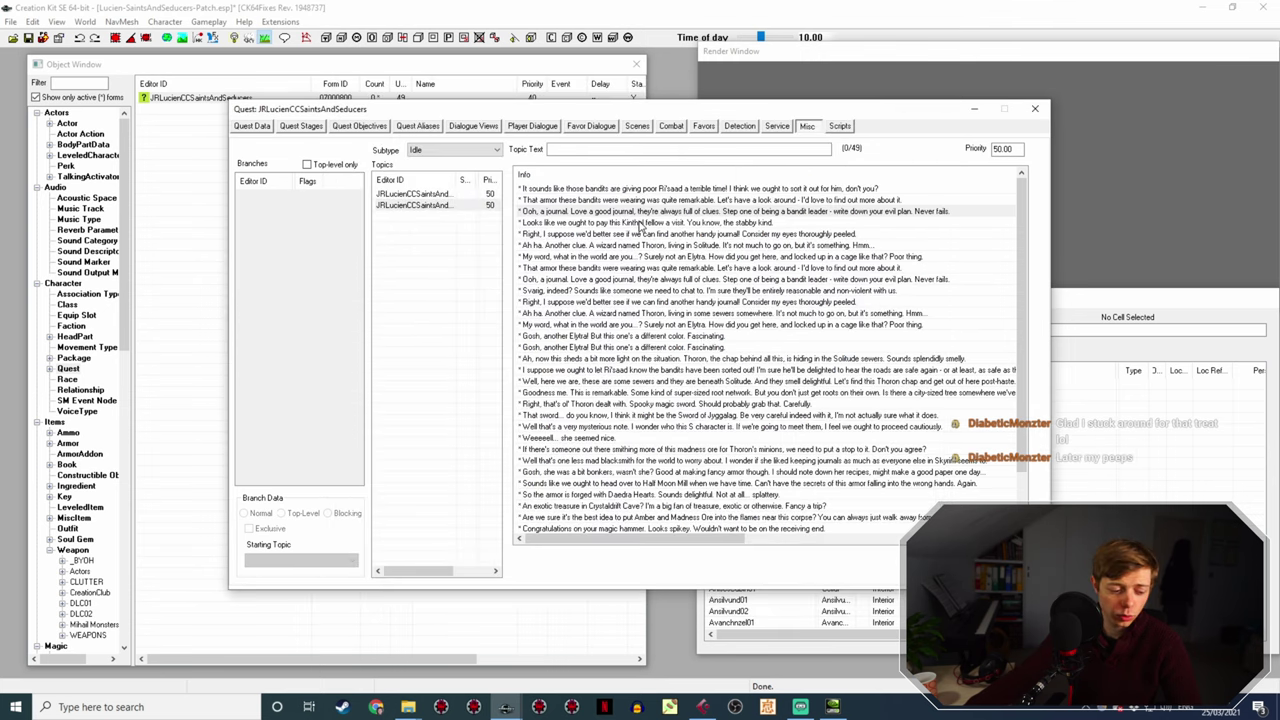
# - Copy the voice filename of the Kinthal response and rename LucienSaintsAndSeducersIdle4.wav as JRLucienCC_JRLucienCCSaint_00000808_1.wav in the JRLucienVoice folder
pyautogui.doubleClick(640, 223)
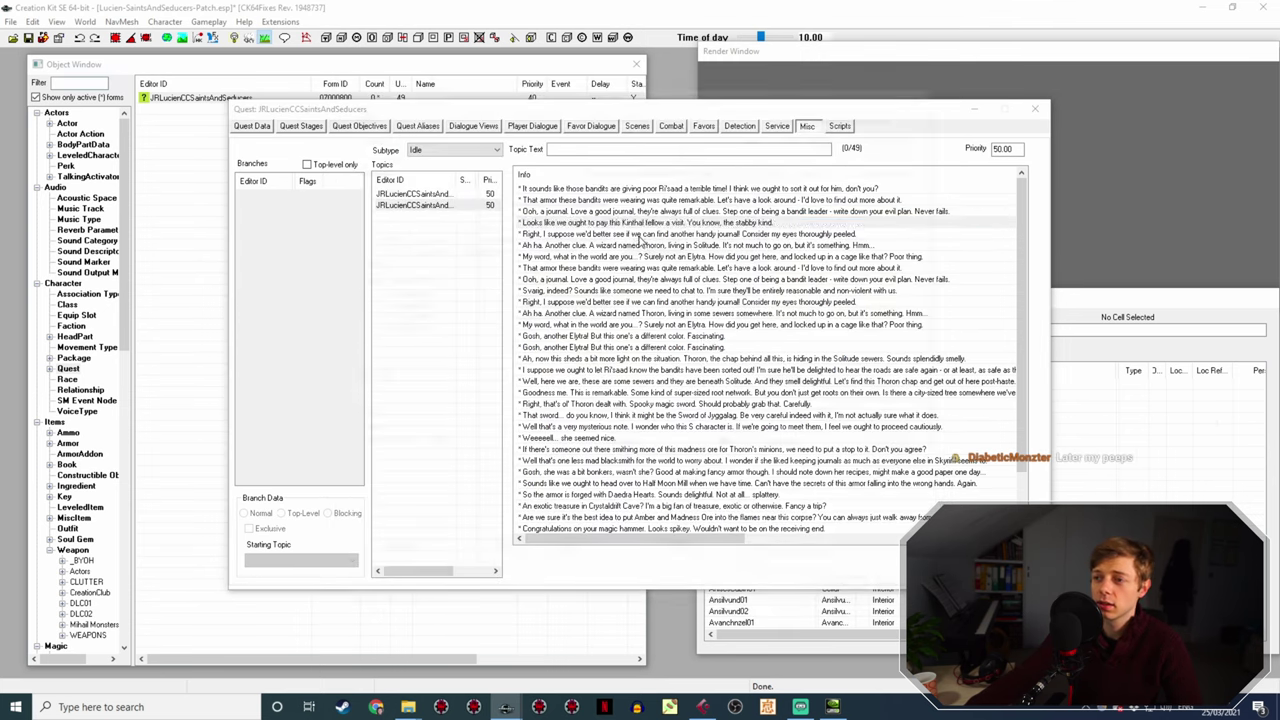
pyautogui.doubleClick(572, 200)
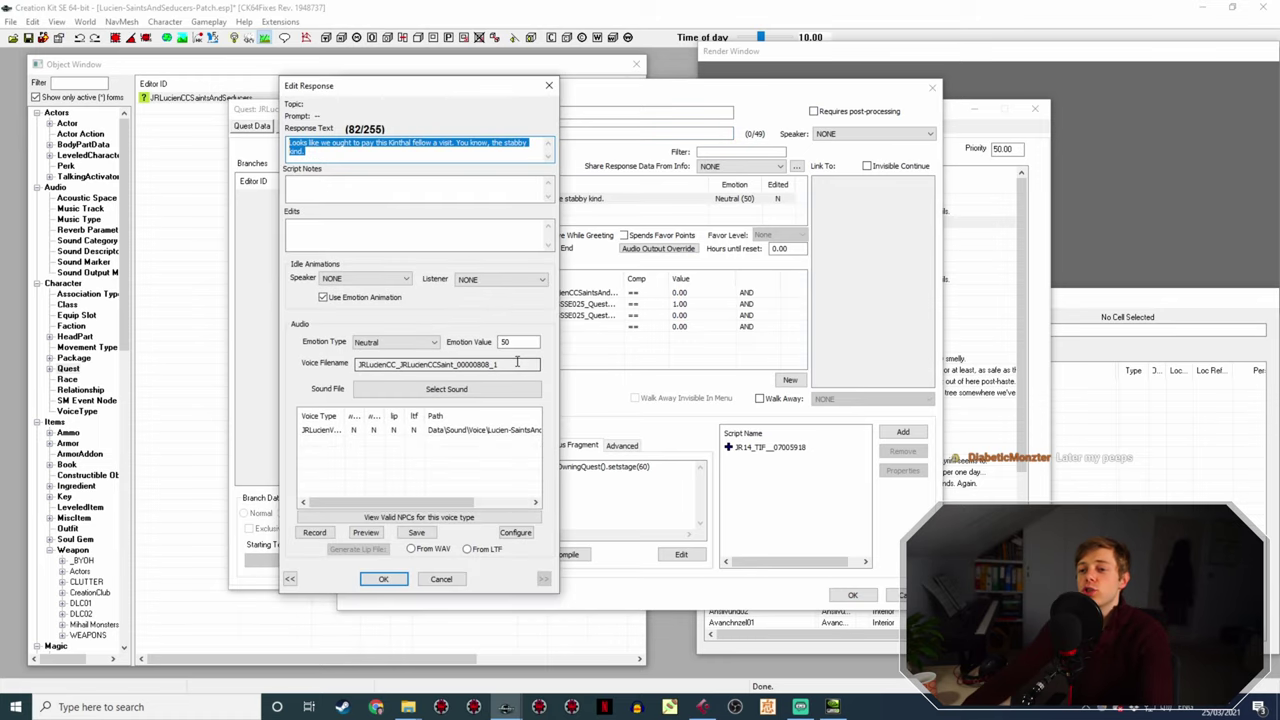
pyautogui.click(408, 707)
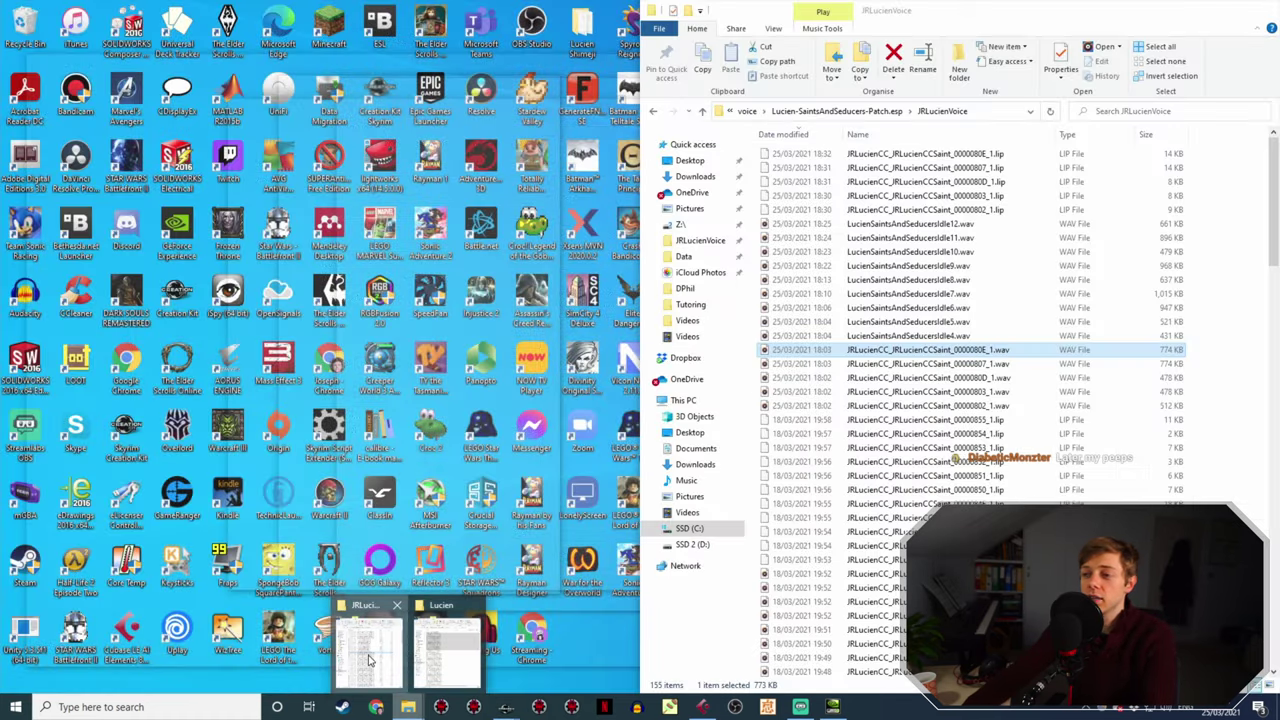
pyautogui.click(400, 645)
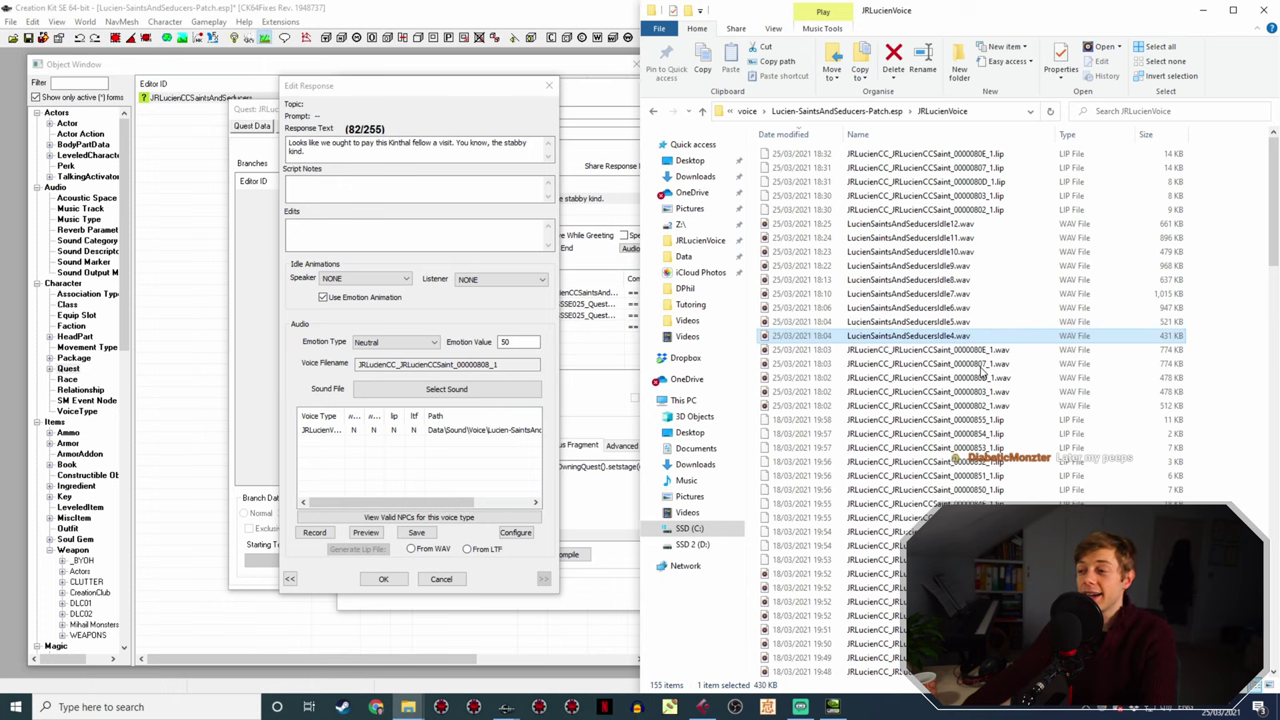
# - Reopen the Kinthal response, generate its LIP file from the WAV, and close the topic info
pyautogui.click(383, 579)
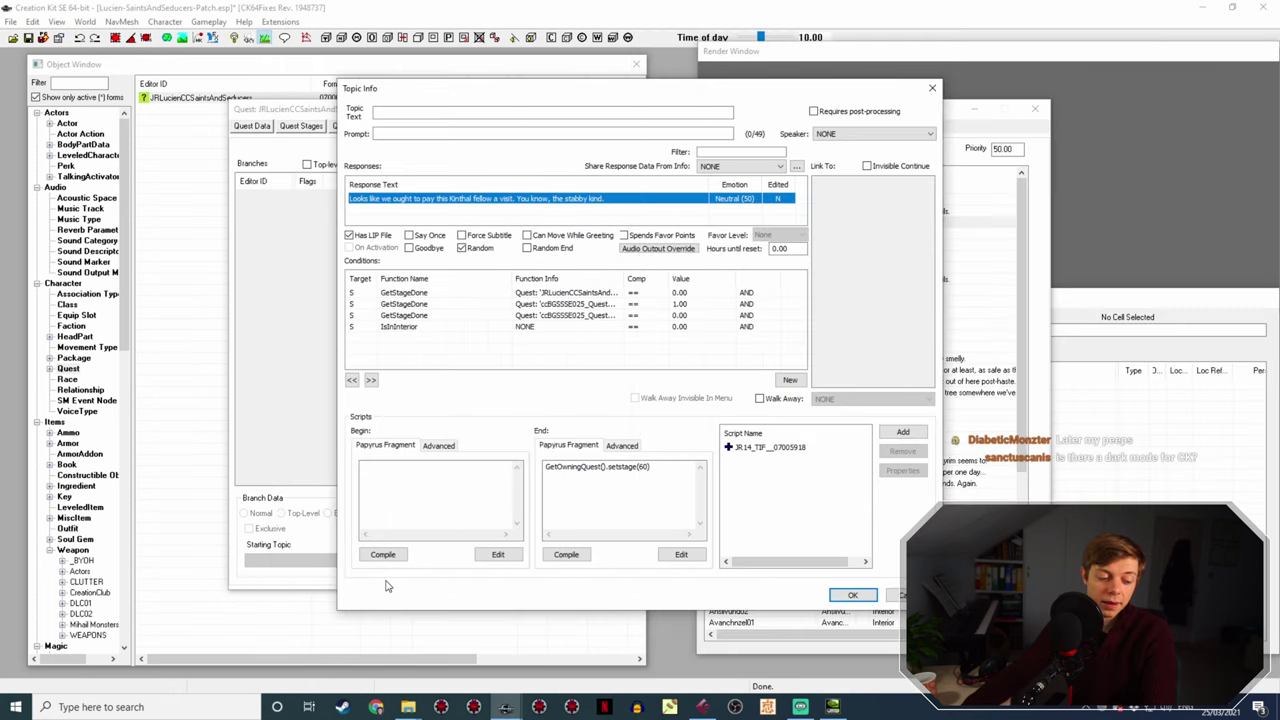
pyautogui.doubleClick(465, 200)
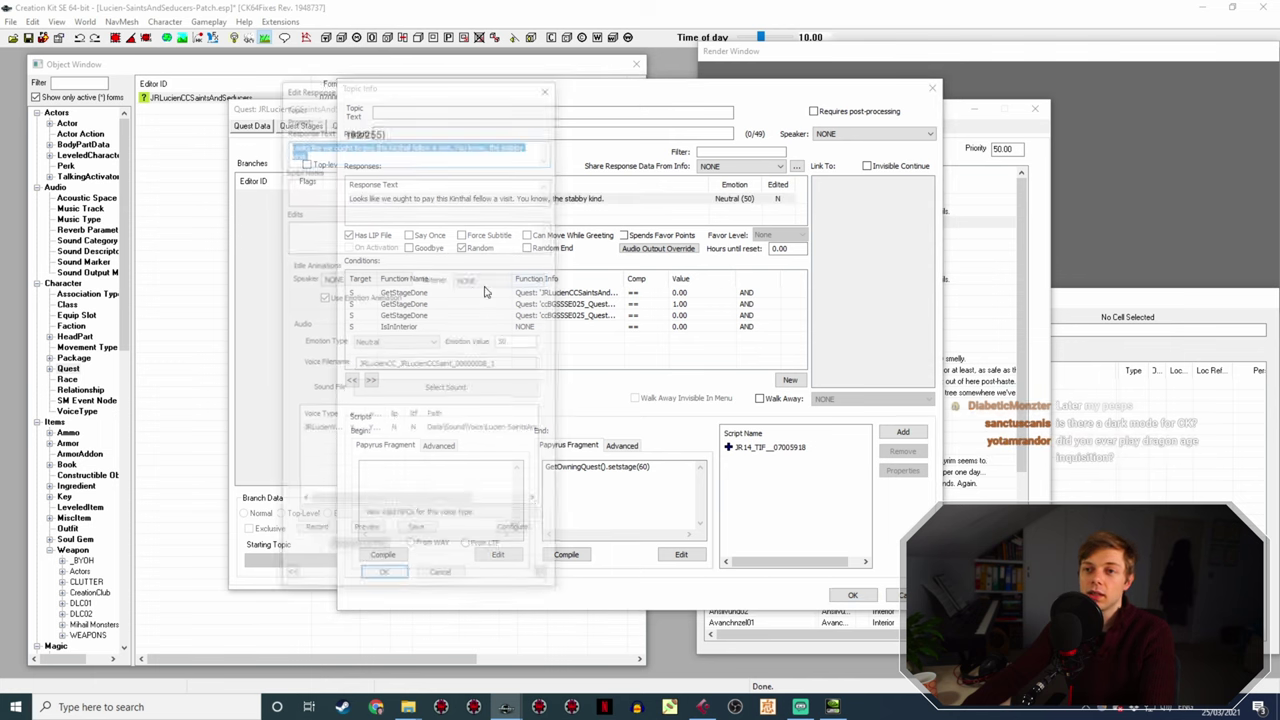
pyautogui.click(390, 432)
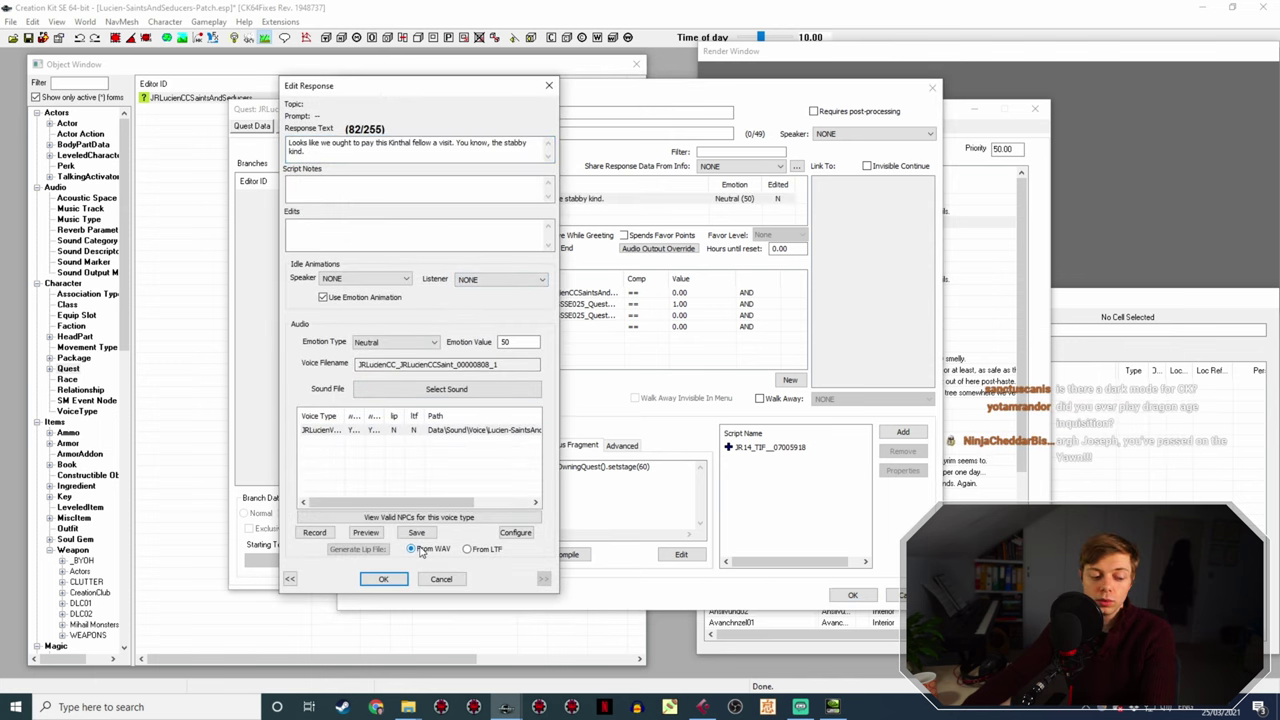
pyautogui.click(360, 550)
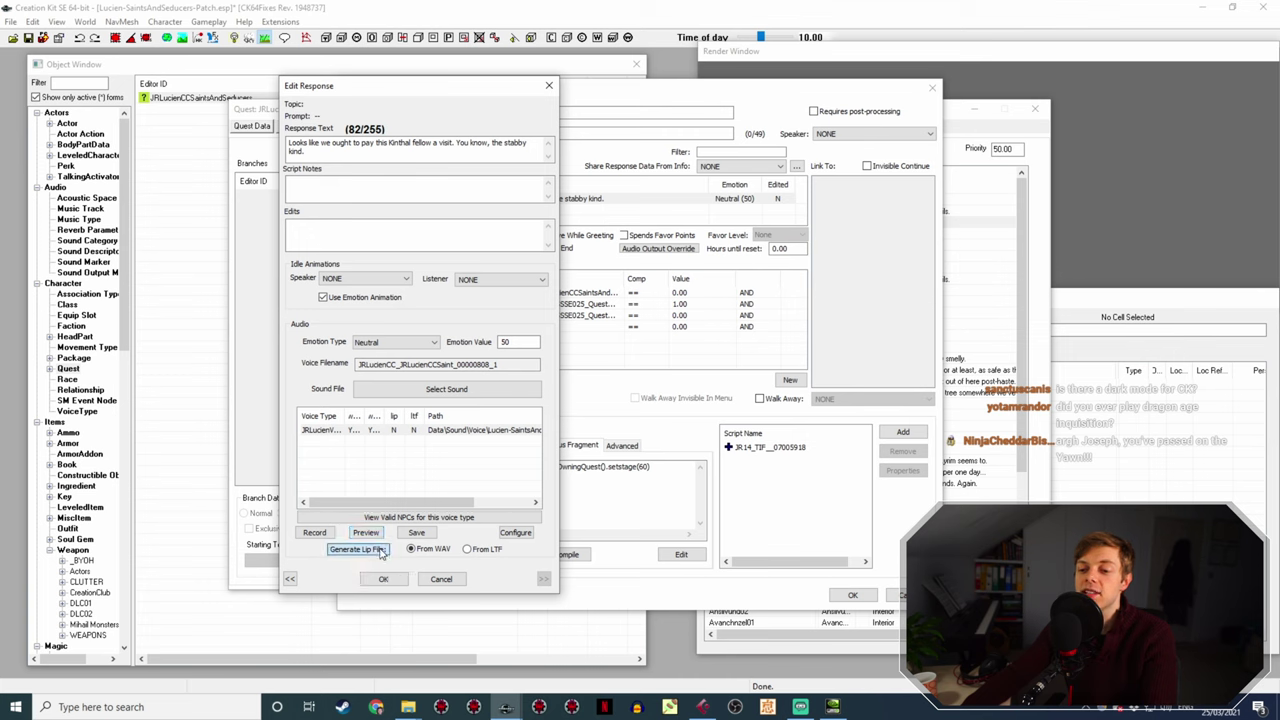
pyautogui.click(383, 579)
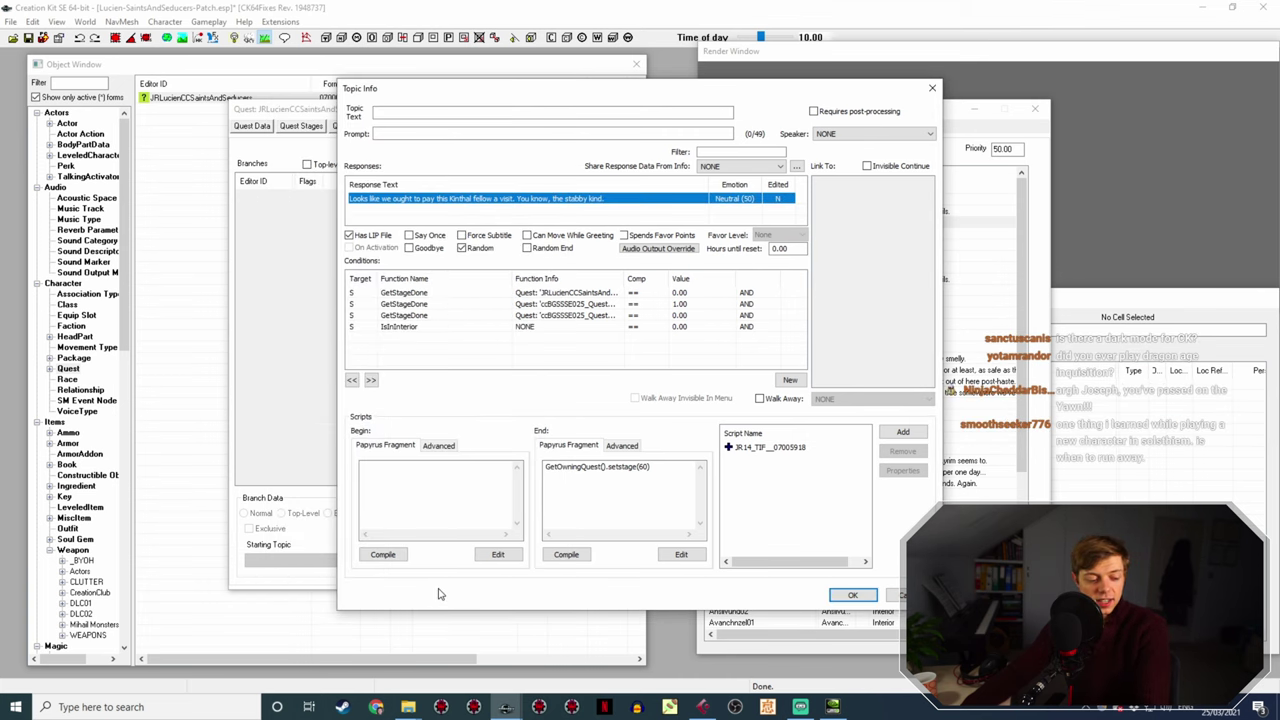
pyautogui.click(852, 596)
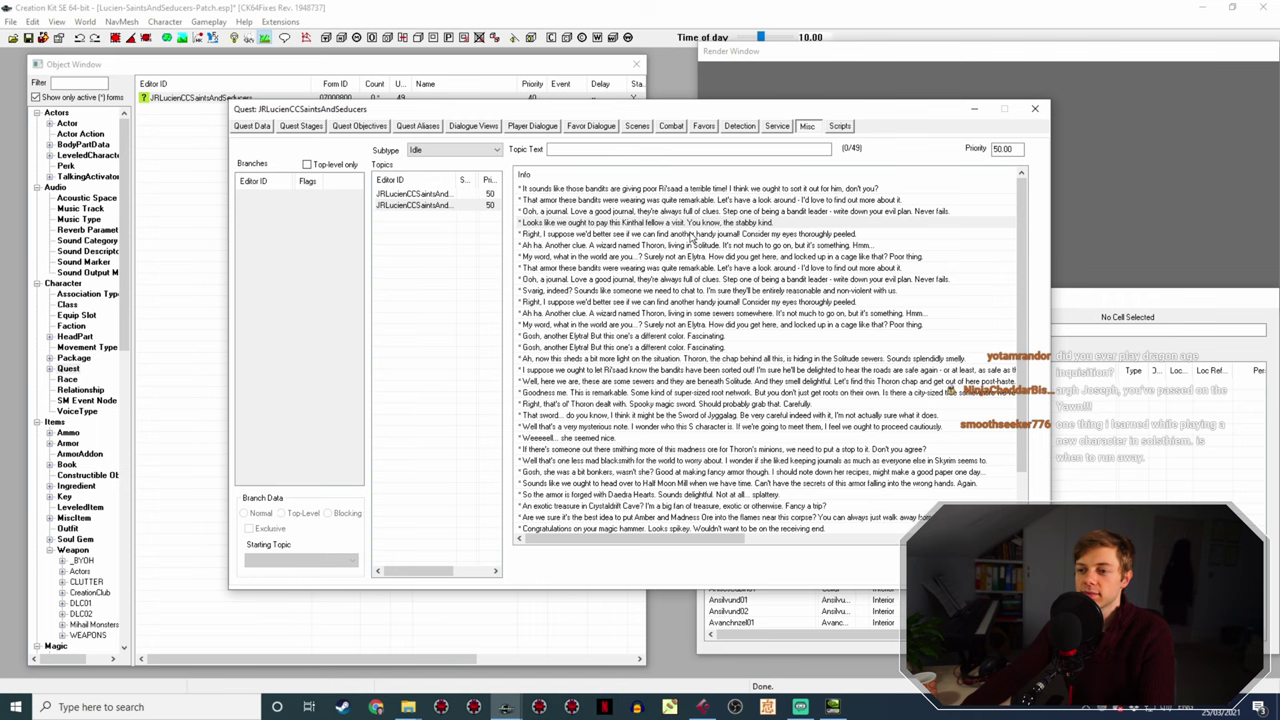
# - Open the first "Right, I suppose we'd better see if we can find another handy journal" response and copy its voice filename
pyautogui.doubleClick(690, 234)
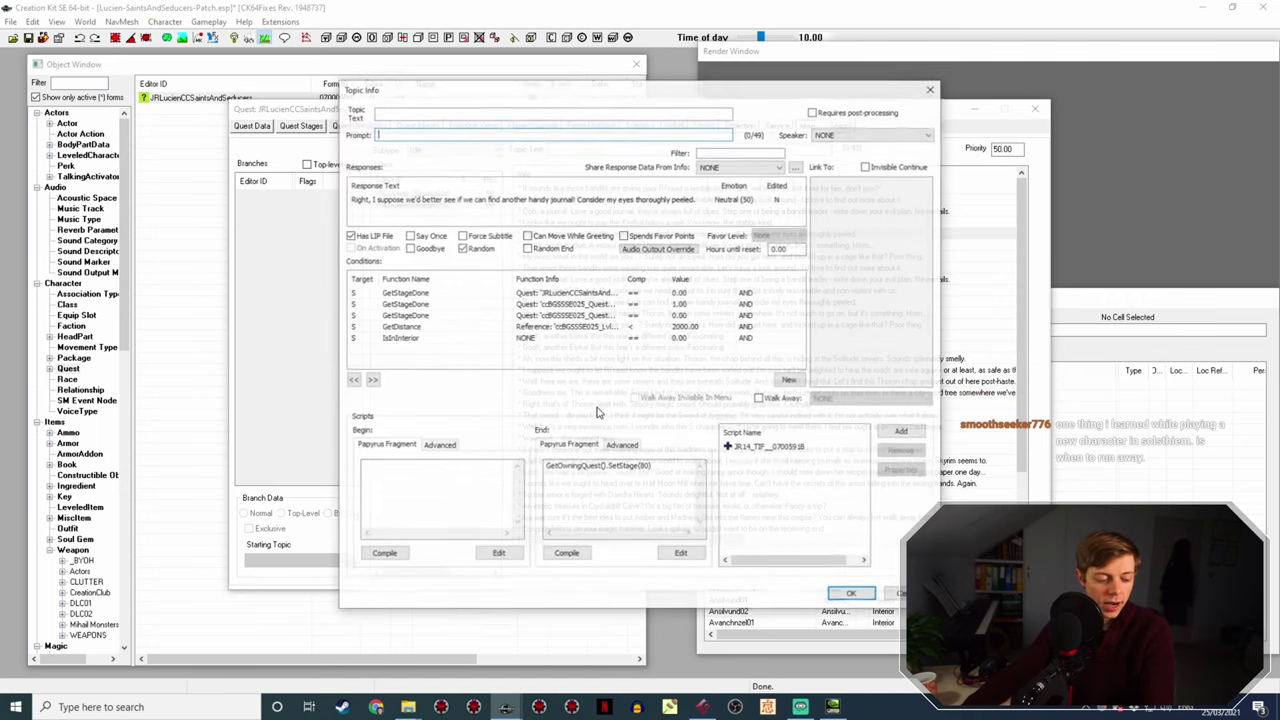
pyautogui.doubleClick(643, 196)
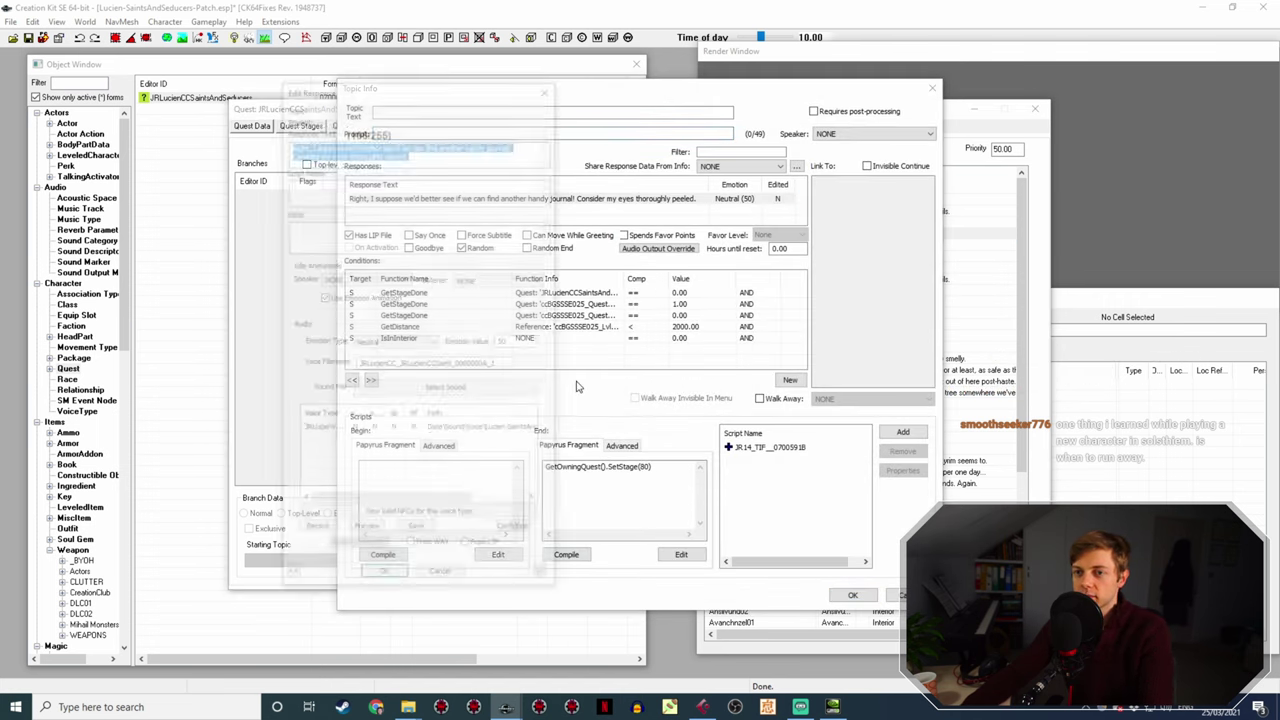
pyautogui.click(514, 363)
pyautogui.doubleClick(514, 363)
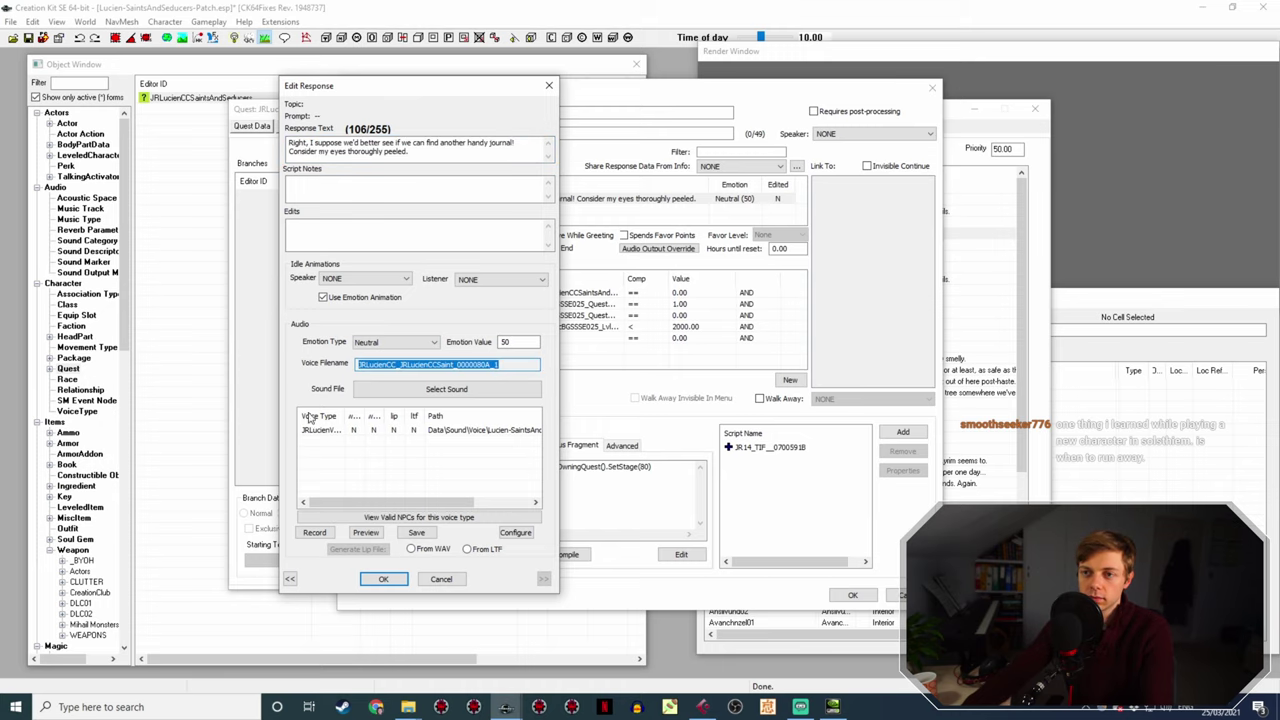
# - Play LucienSaintsAndSeducersIdle5.wav from the JRLucienVoice folder and minimize the music player
pyautogui.click(408, 707)
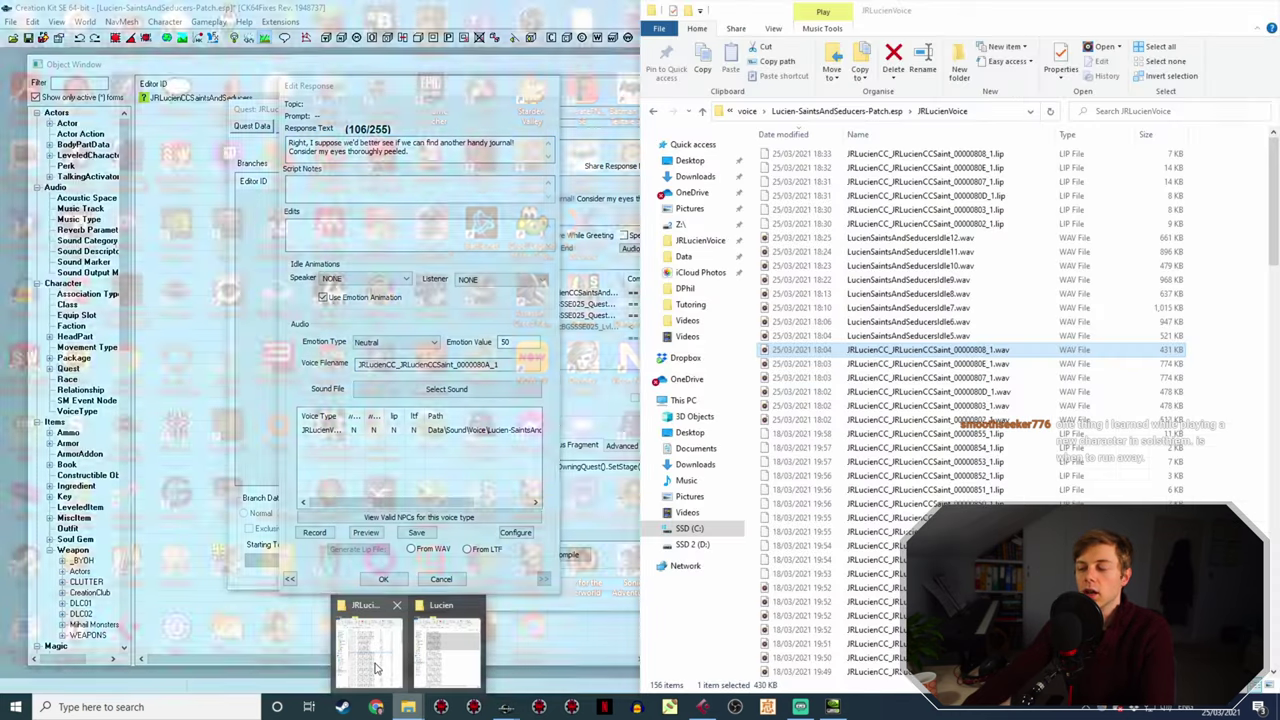
pyautogui.click(376, 668)
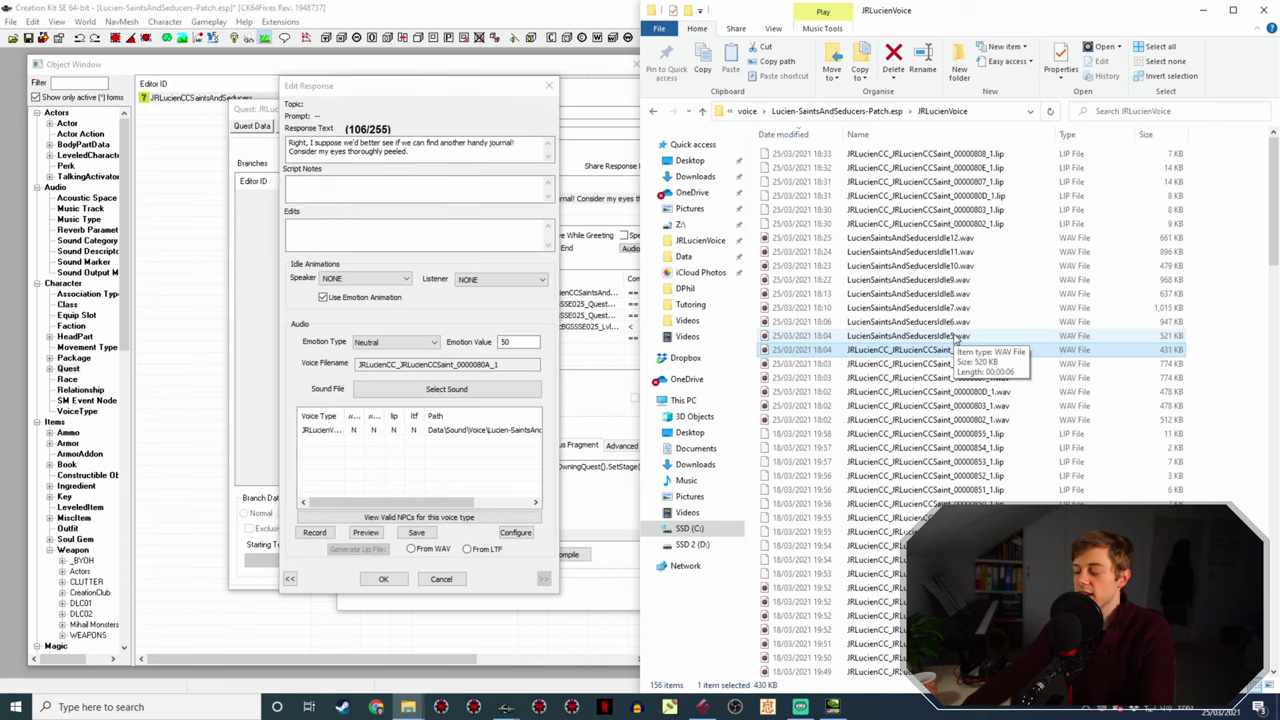
pyautogui.click(952, 336)
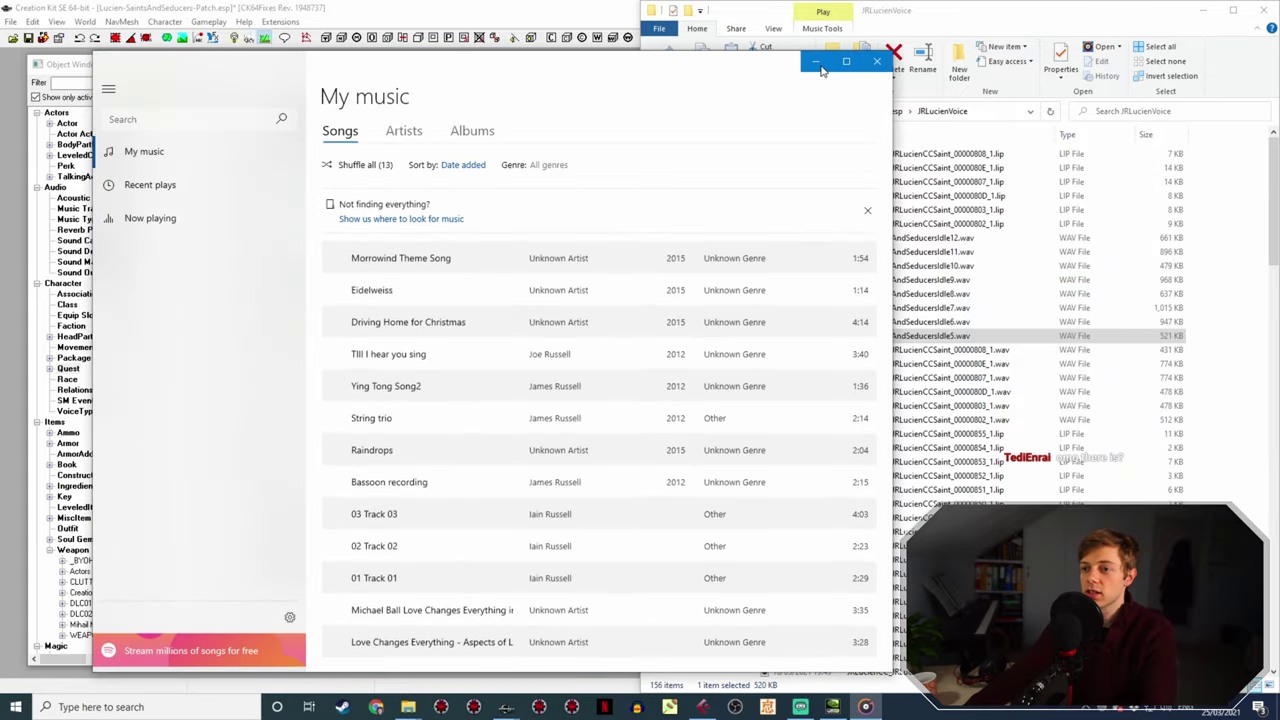
pyautogui.click(814, 63)
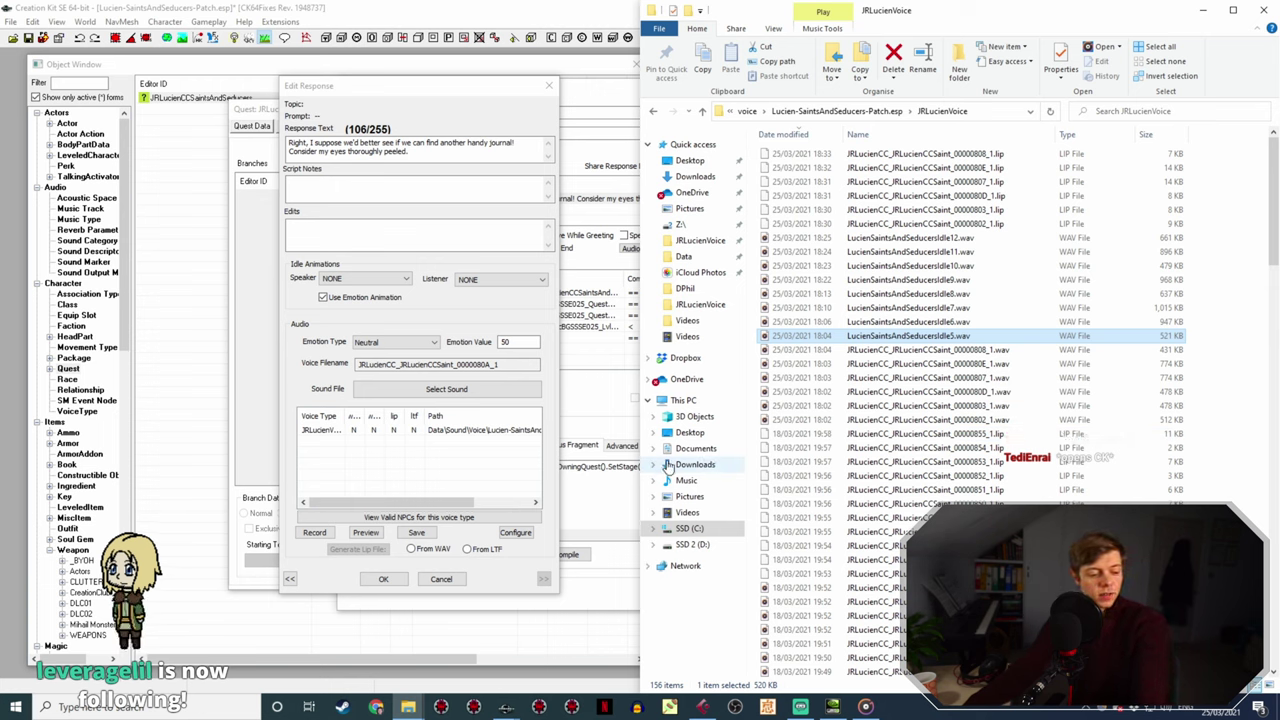
# - Reopen the handy journal response, copy its voice filename, and rename LucienSaintsAndSeducersIdle5.wav as JRLucienCC_JRLucienCCSaint_0000080A_1.wav
pyautogui.click(547, 172)
pyautogui.press('Return')
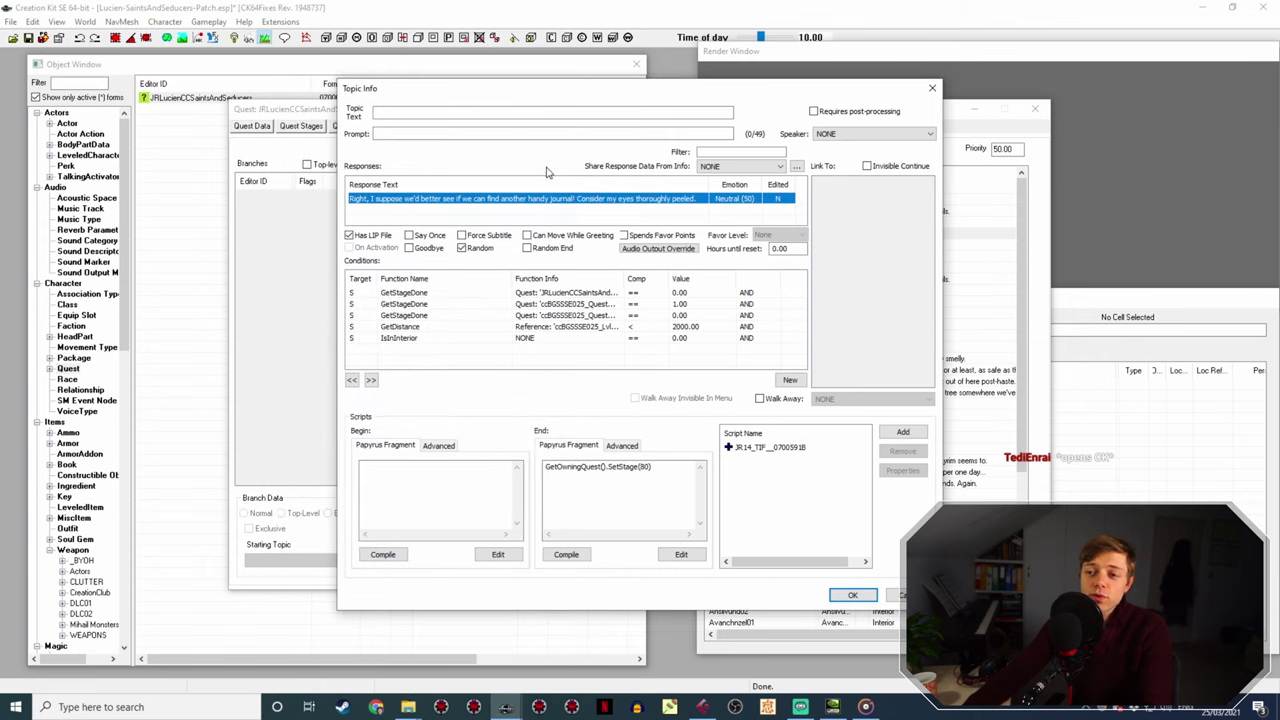
pyautogui.doubleClick(521, 198)
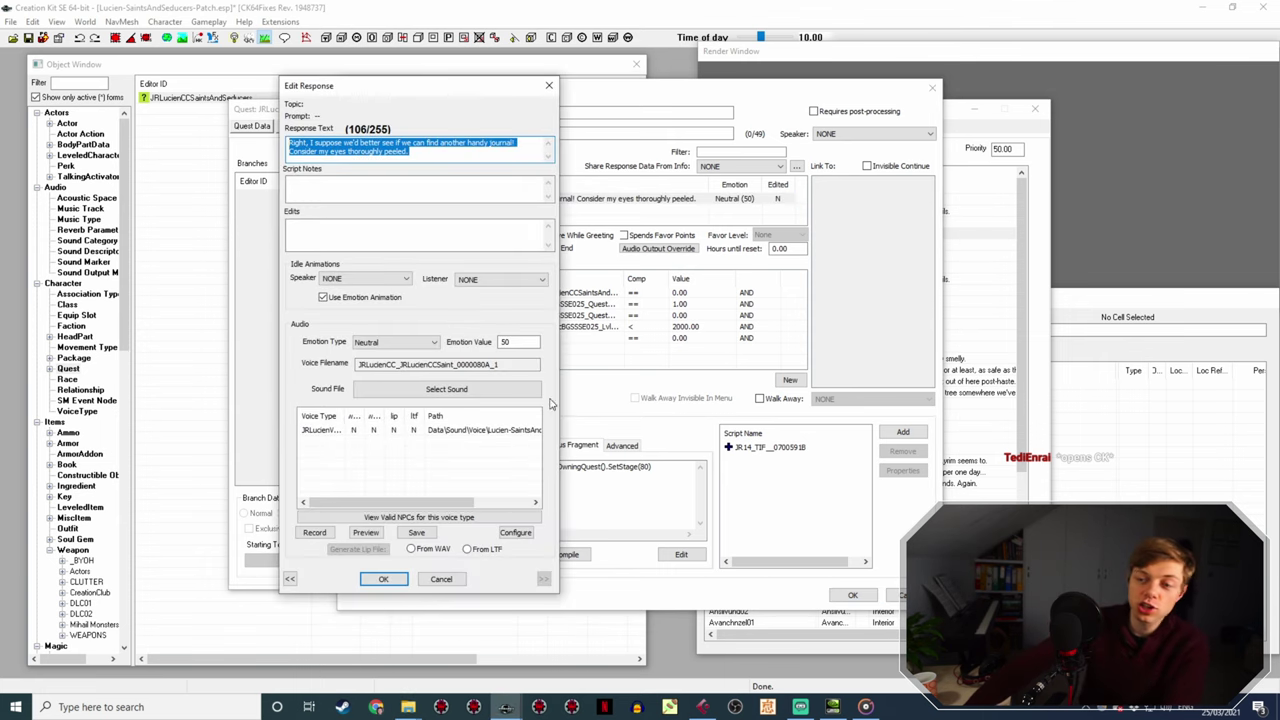
pyautogui.doubleClick(520, 364)
pyautogui.hotkey('ctrl', 'c')
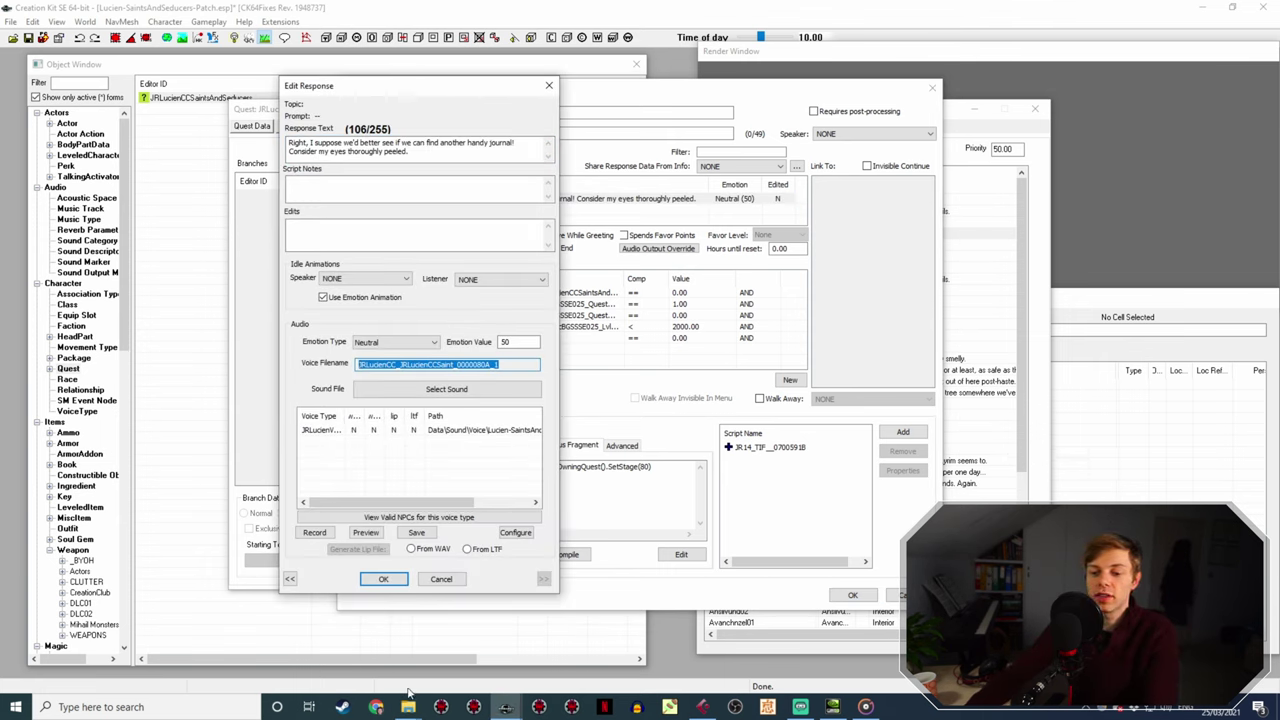
pyautogui.click(410, 707)
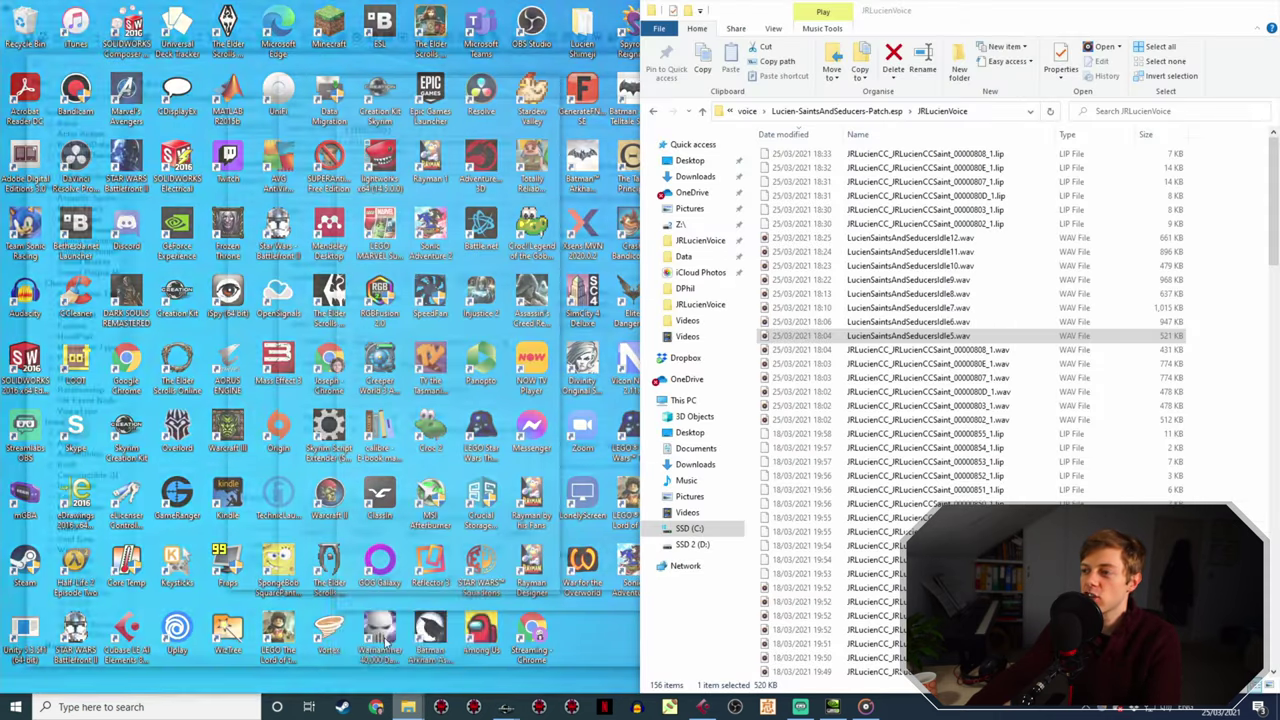
pyautogui.click(443, 640)
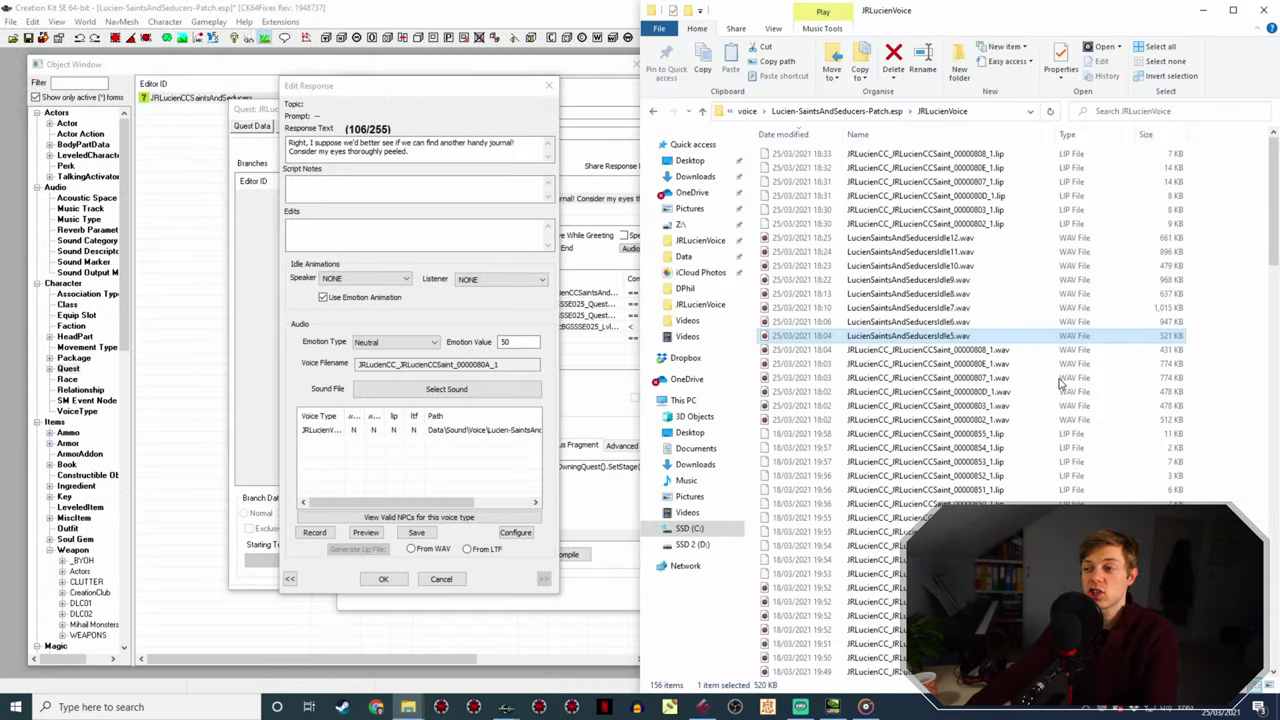
pyautogui.press('F2')
pyautogui.hotkey('ctrl', 'v')
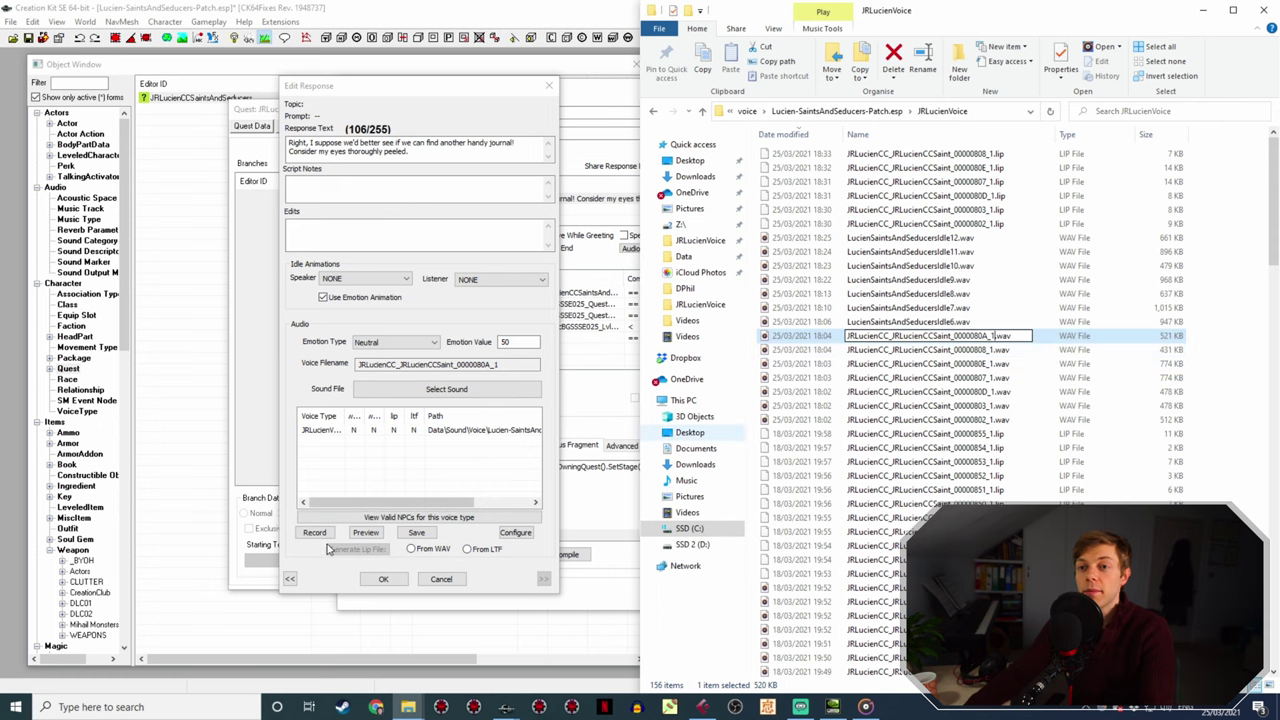
# - Generate the handy journal response's LIP file from the WAV, reopen the response to check it, and close the topic info
pyautogui.click(383, 579)
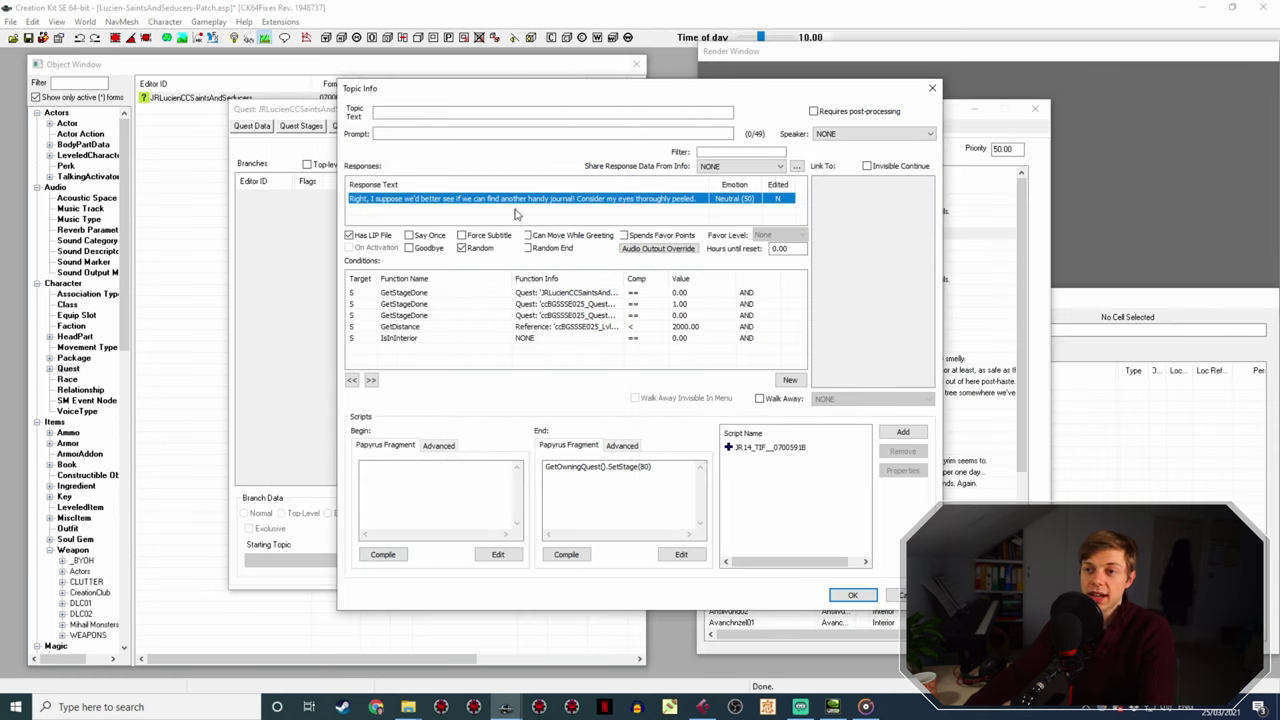
pyautogui.doubleClick(533, 200)
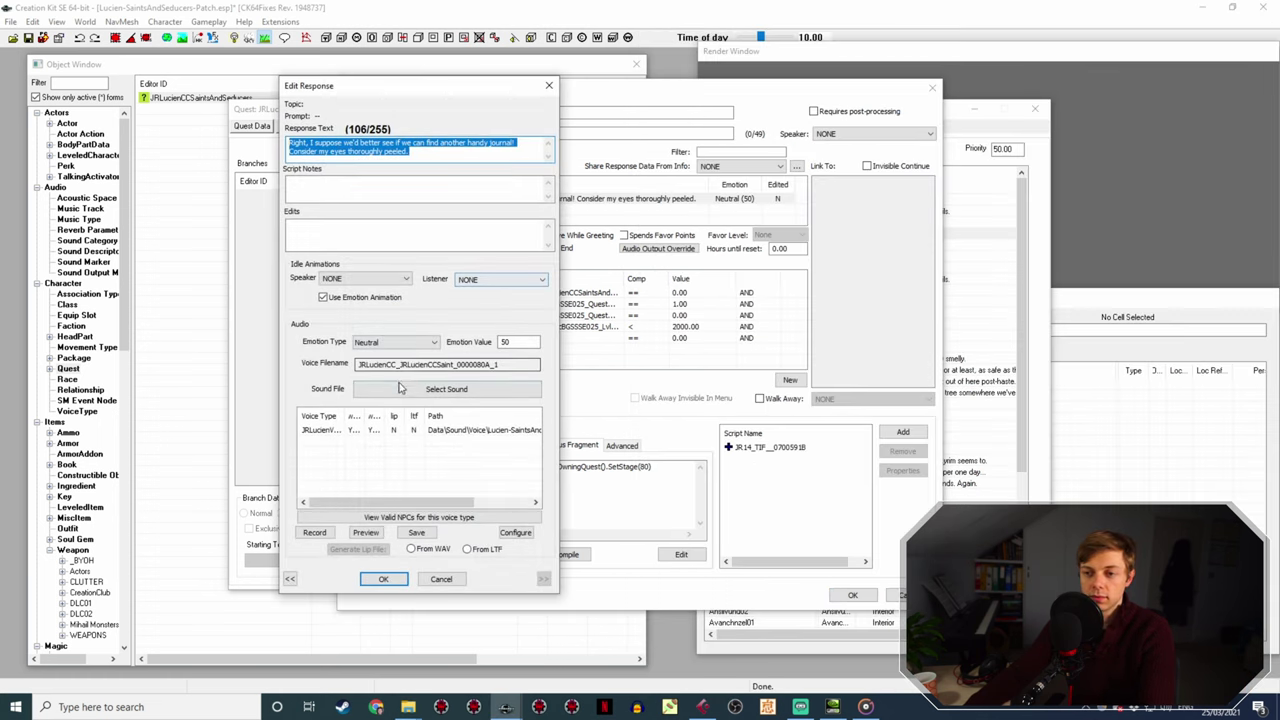
pyautogui.click(432, 549)
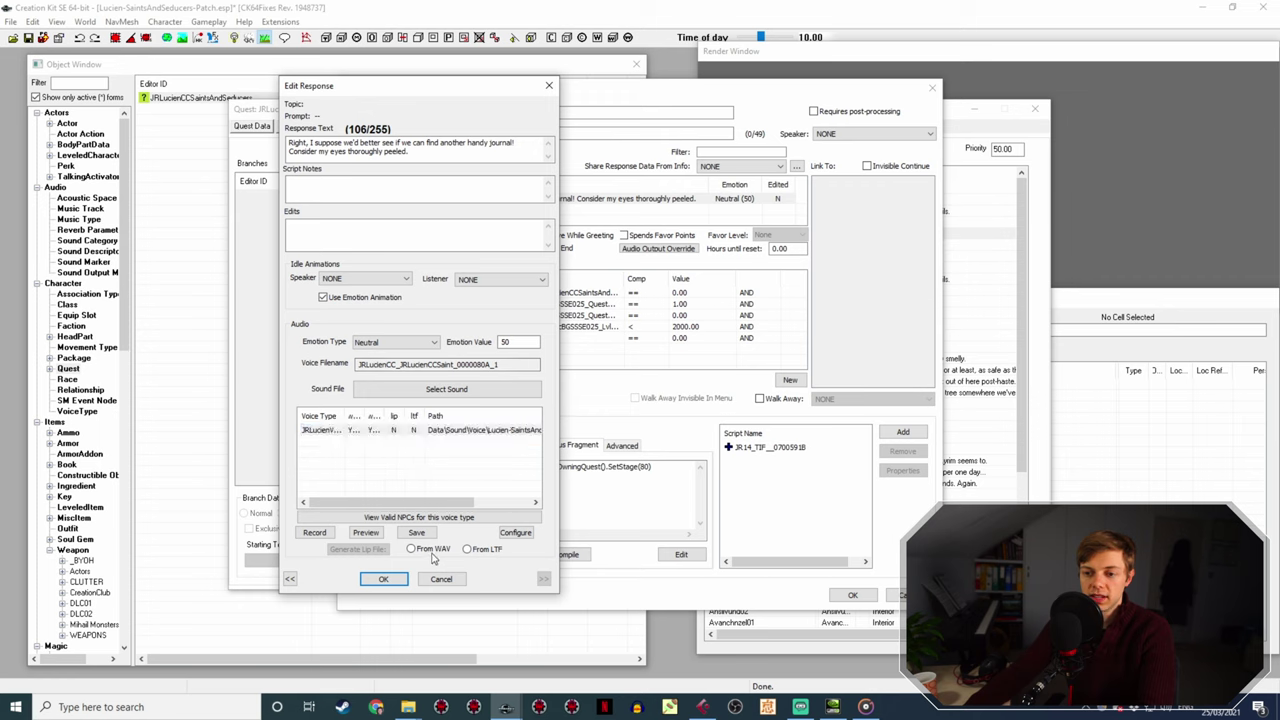
pyautogui.click(383, 579)
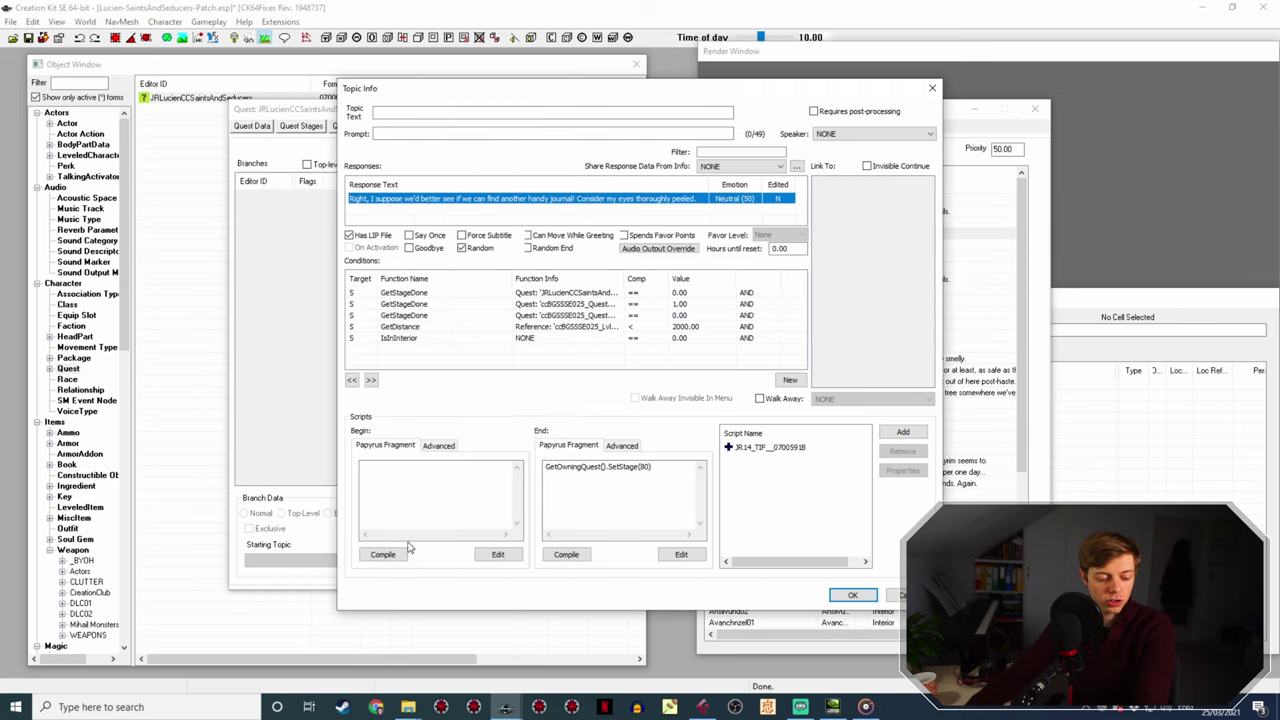
pyautogui.doubleClick(551, 199)
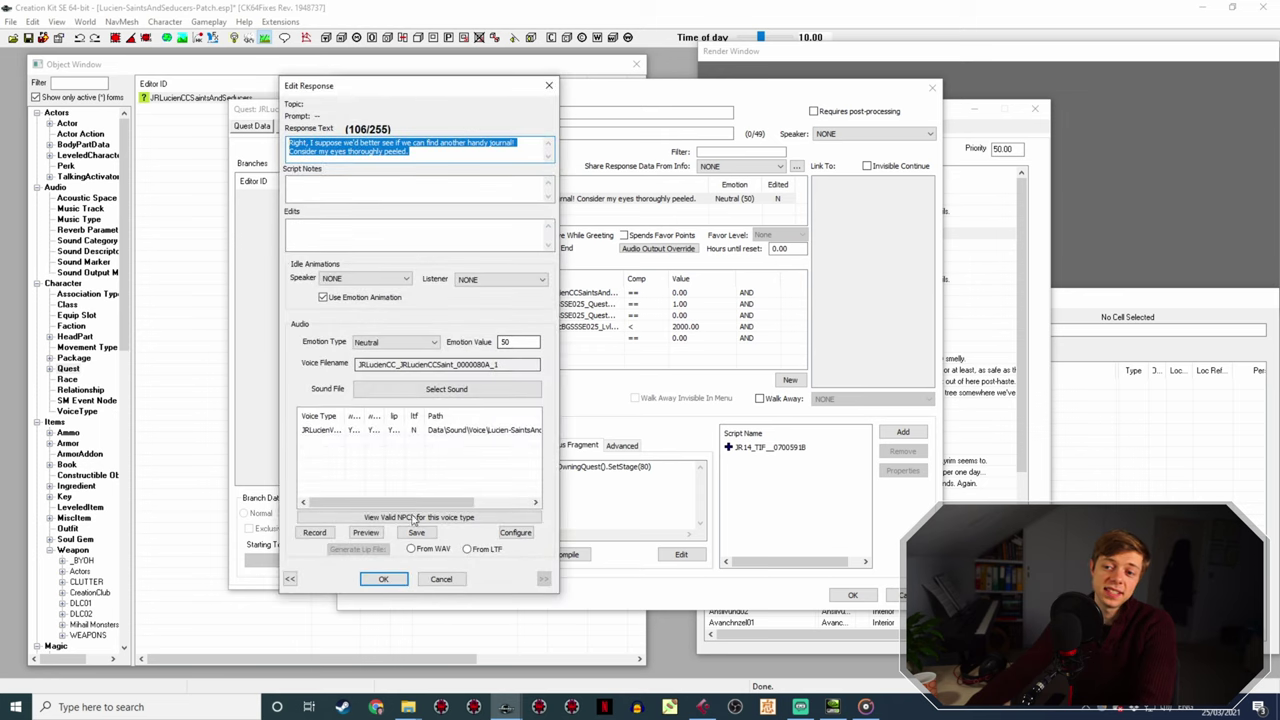
pyautogui.click(397, 577)
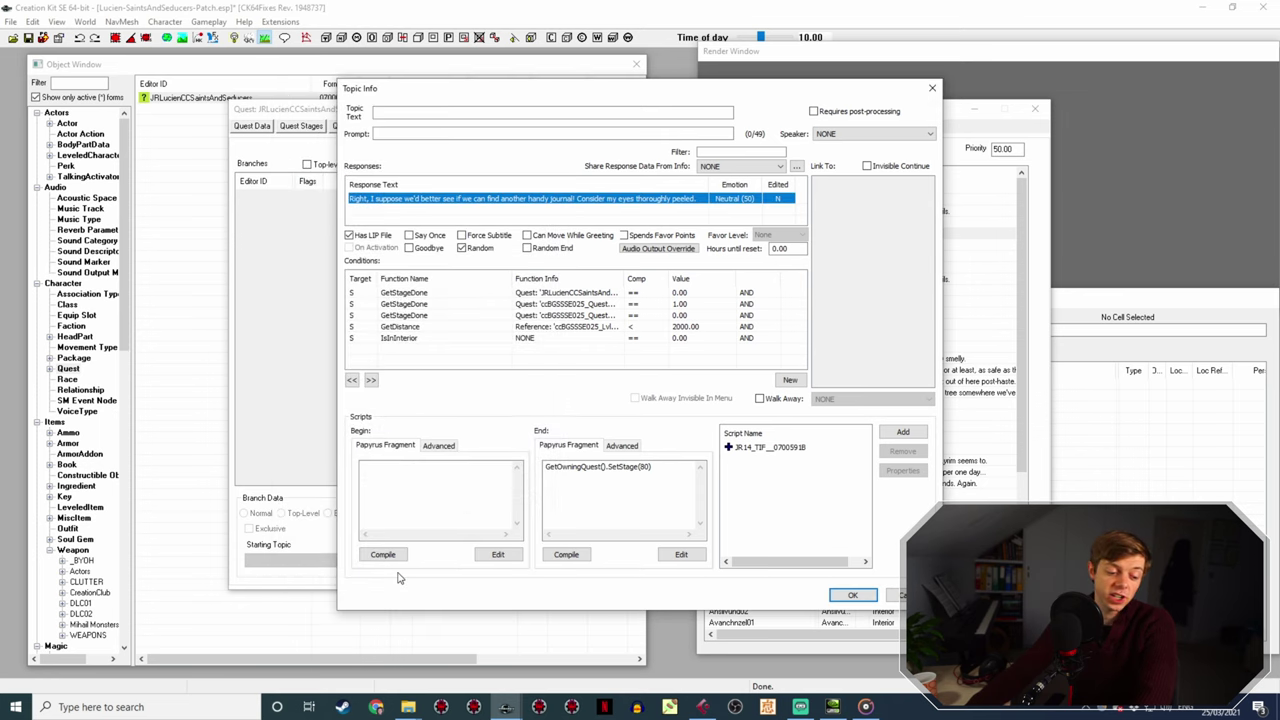
pyautogui.click(850, 595)
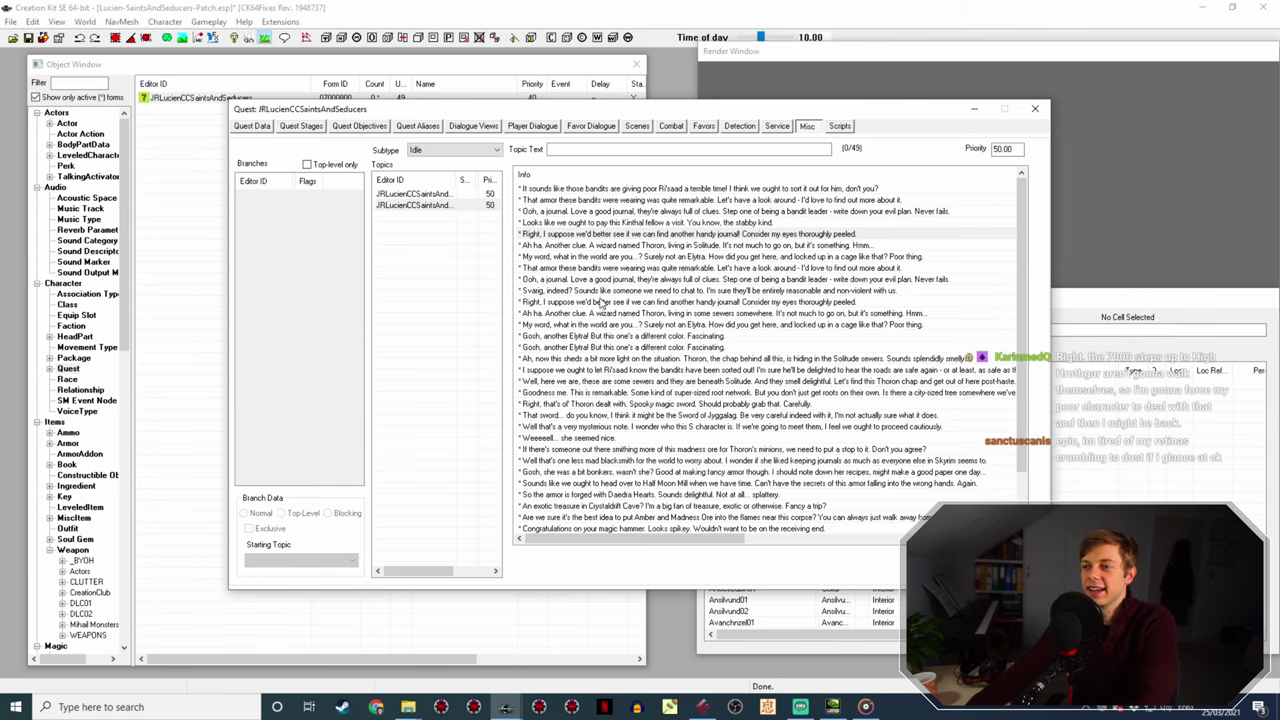
# - Open the second "Right, I suppose we'd better see if we can find another handy journal" response and duplicate JRLucienCC_JRLucienCCSaint_0000080A_1.wav in the JRLucienVoice folder
pyautogui.doubleClick(600, 302)
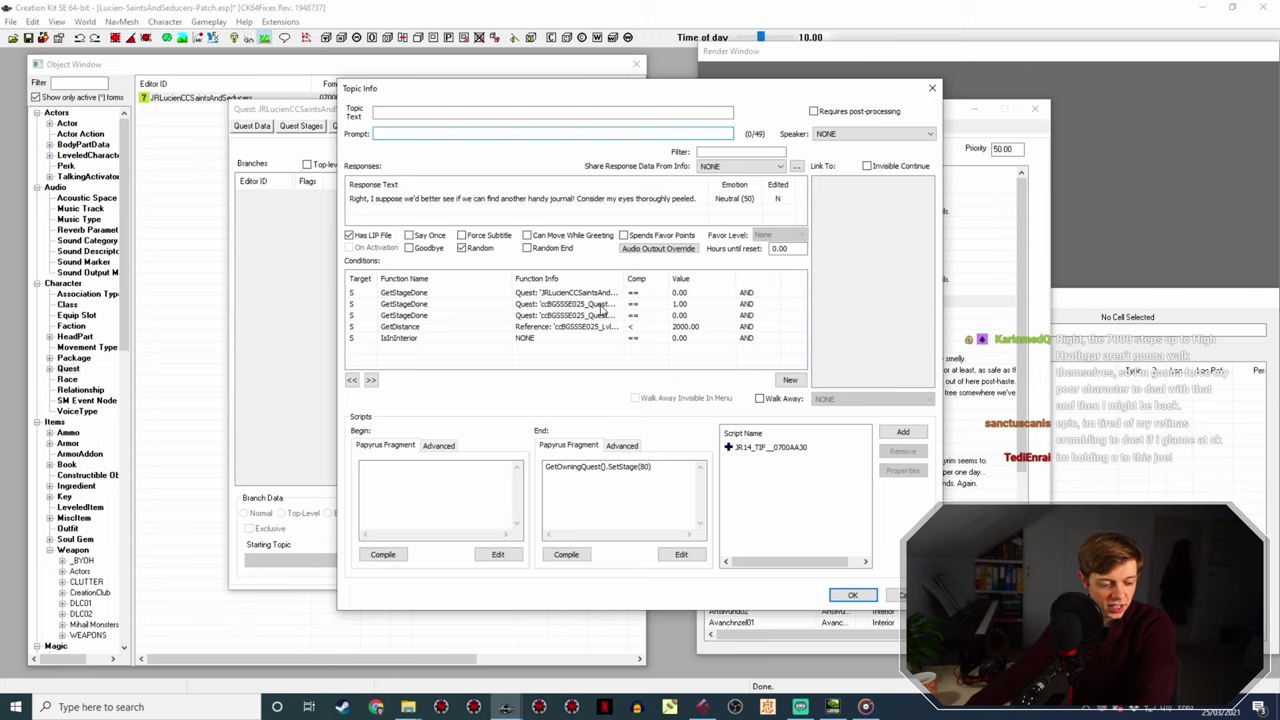
pyautogui.doubleClick(571, 199)
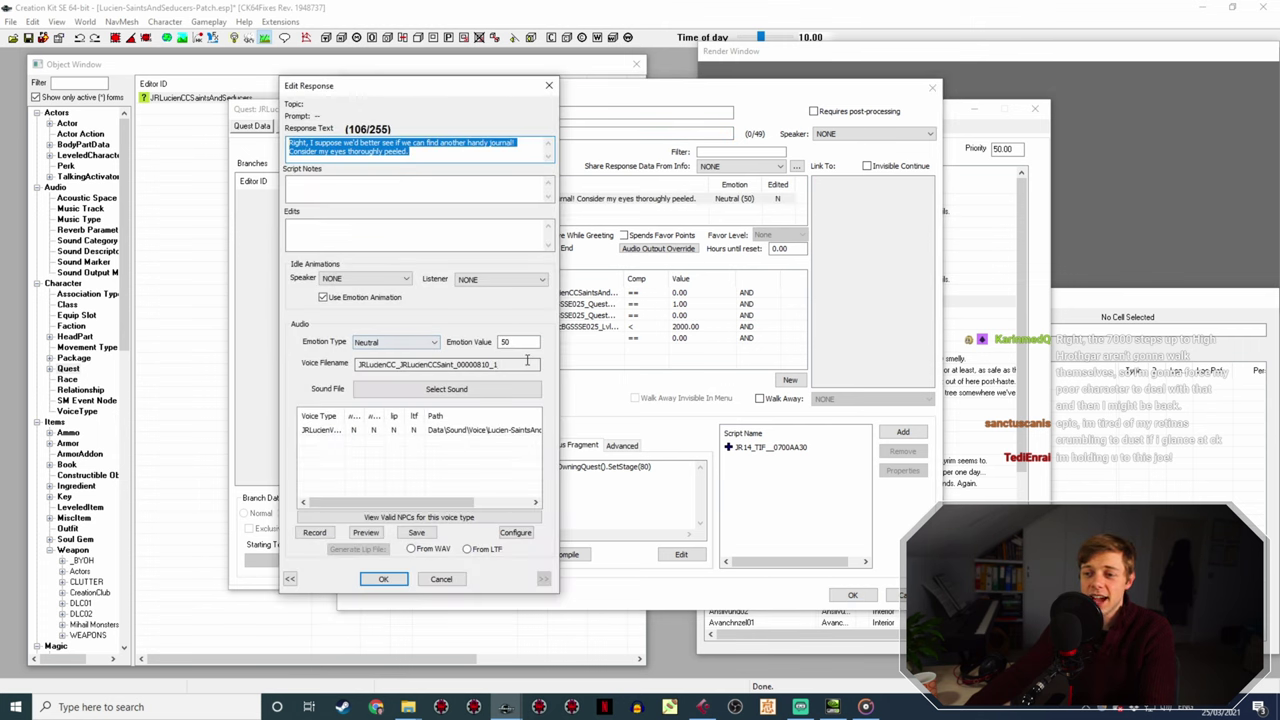
pyautogui.doubleClick(527, 361)
pyautogui.click(409, 708)
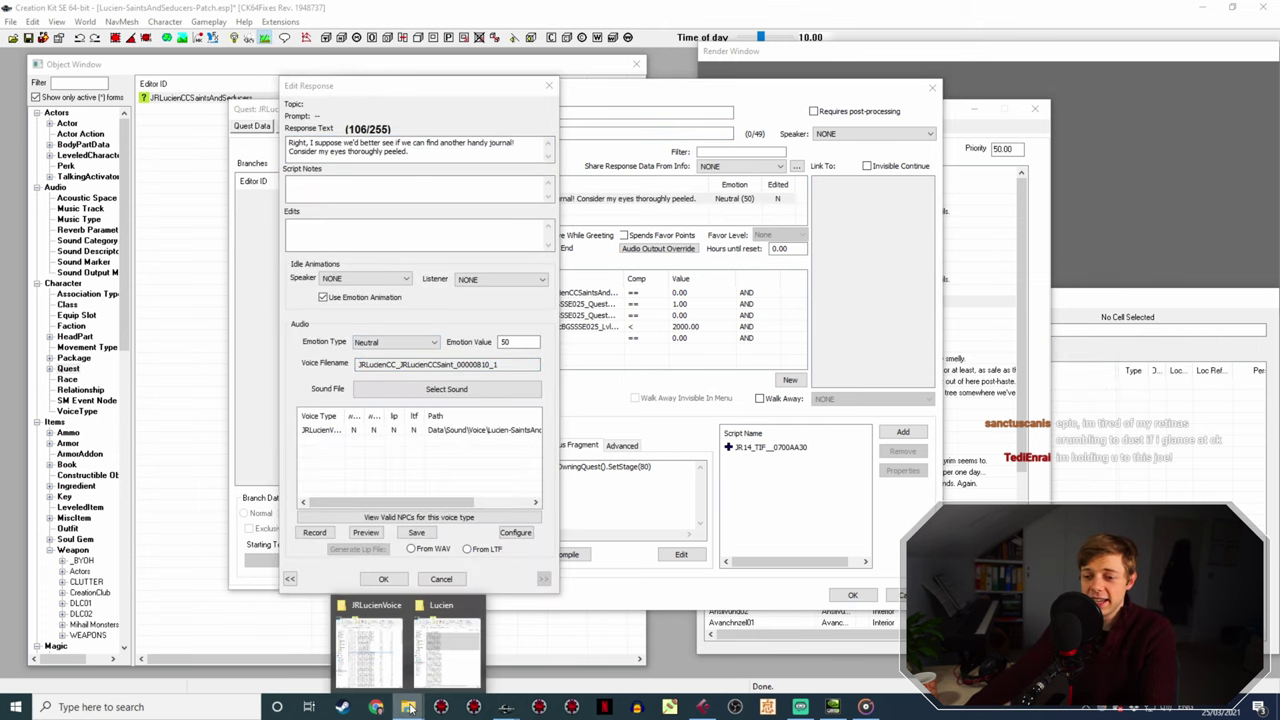
pyautogui.click(368, 645)
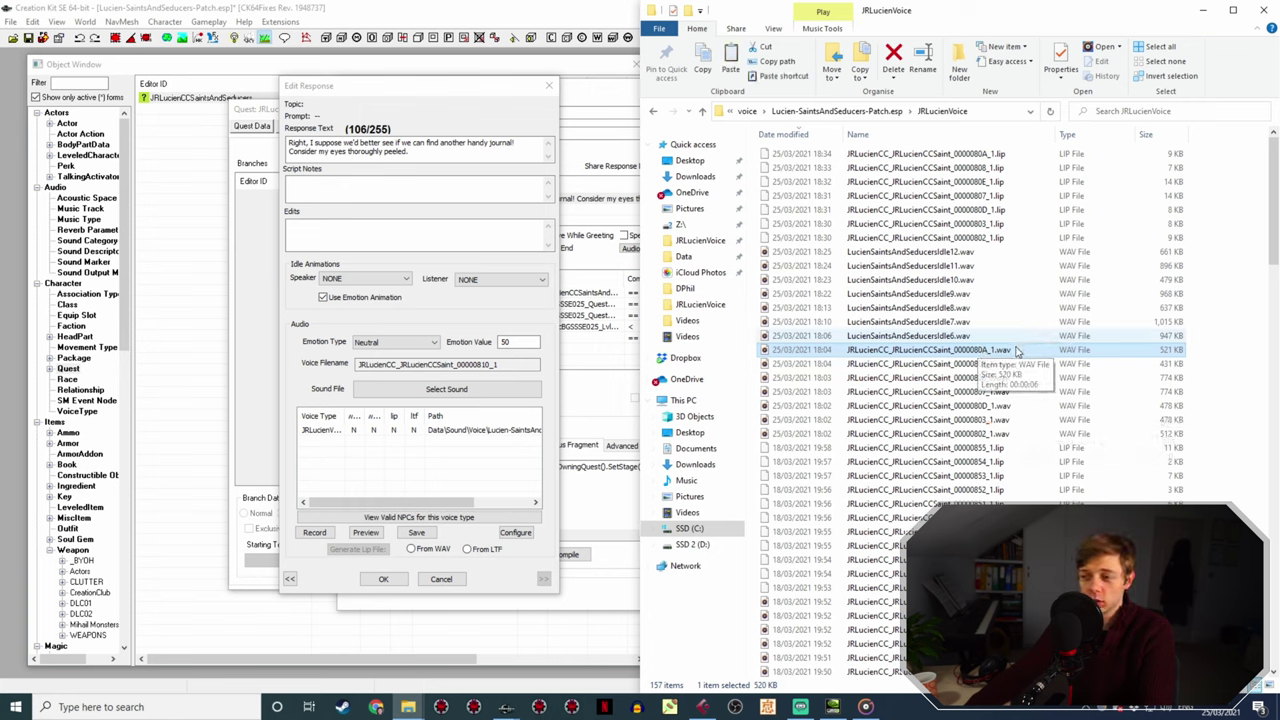
pyautogui.hotkey('ctrl', 'c')
pyautogui.hotkey('ctrl', 'v')
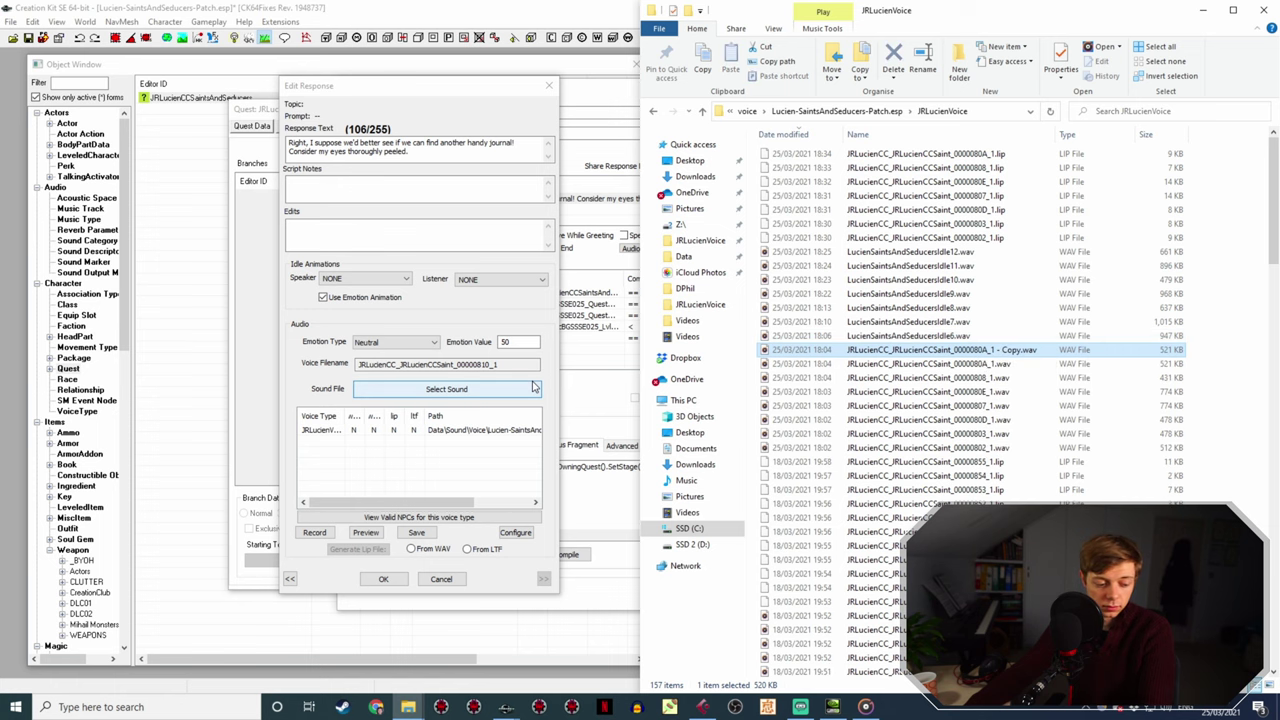
# - Copy the response's voice filename and rename the duplicated wave file as JRLucienCC_JRLucienCCSaint_00000810_1.wav
pyautogui.doubleClick(420, 364)
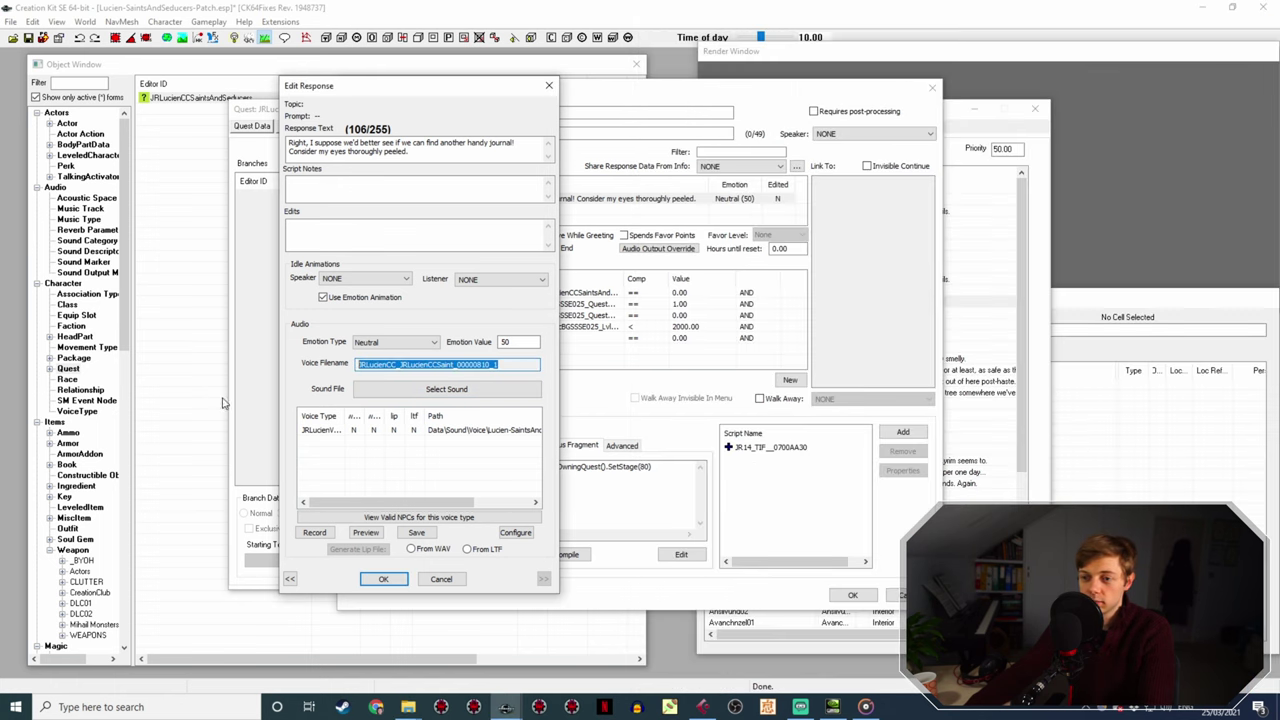
pyautogui.click(410, 708)
pyautogui.click(380, 670)
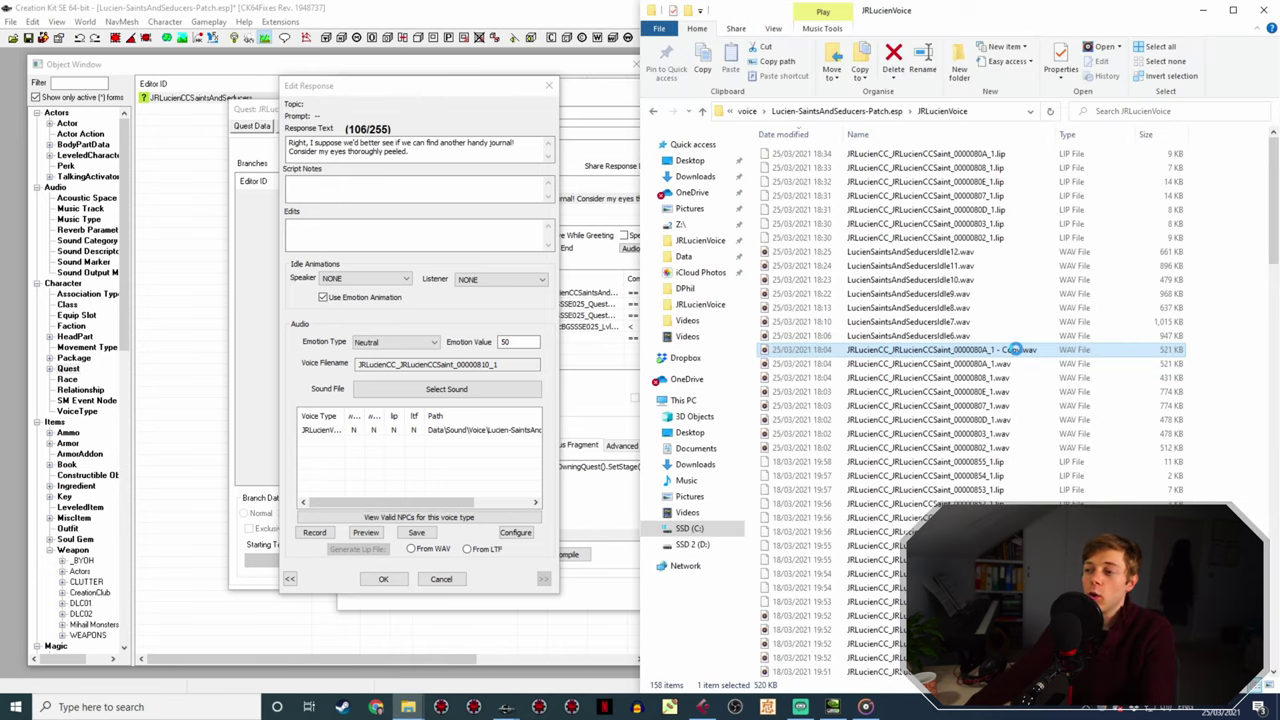
pyautogui.press('F2')
pyautogui.hotkey('ctrl', 'v')
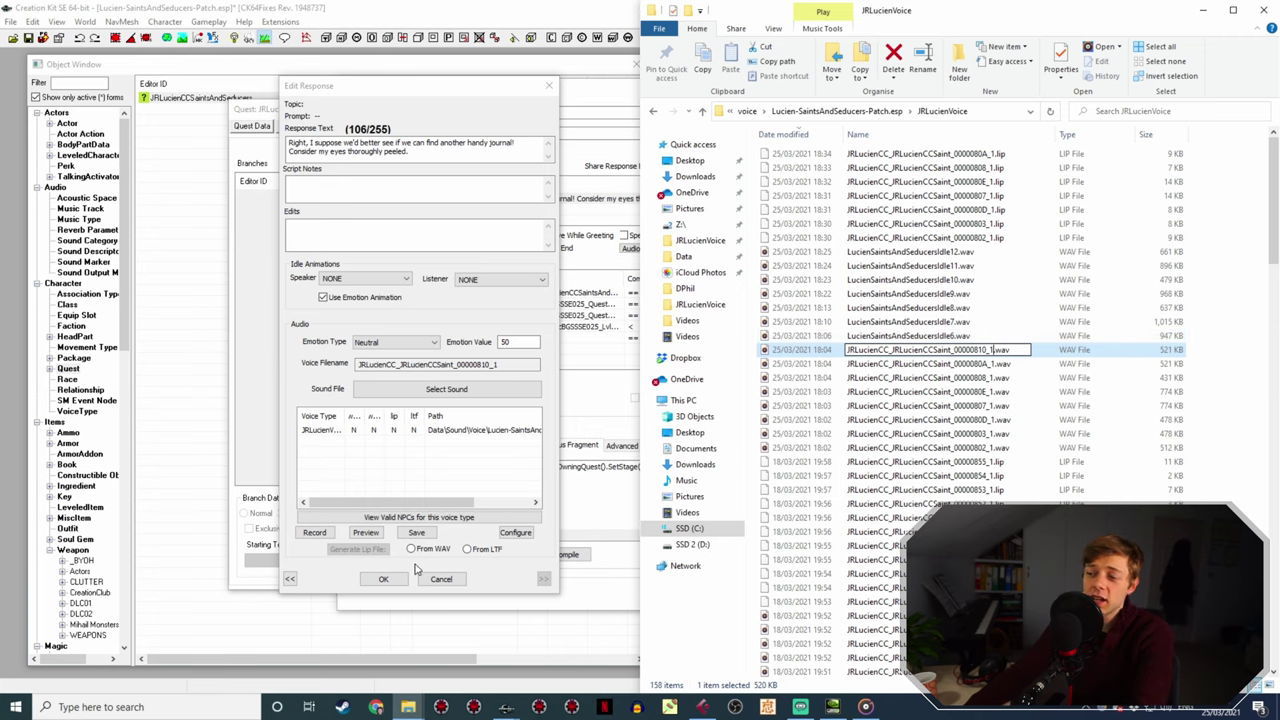
# - Reopen the second handy journal response, generate its LIP file from the WAV, check the response again, and close the topic info
pyautogui.click(383, 579)
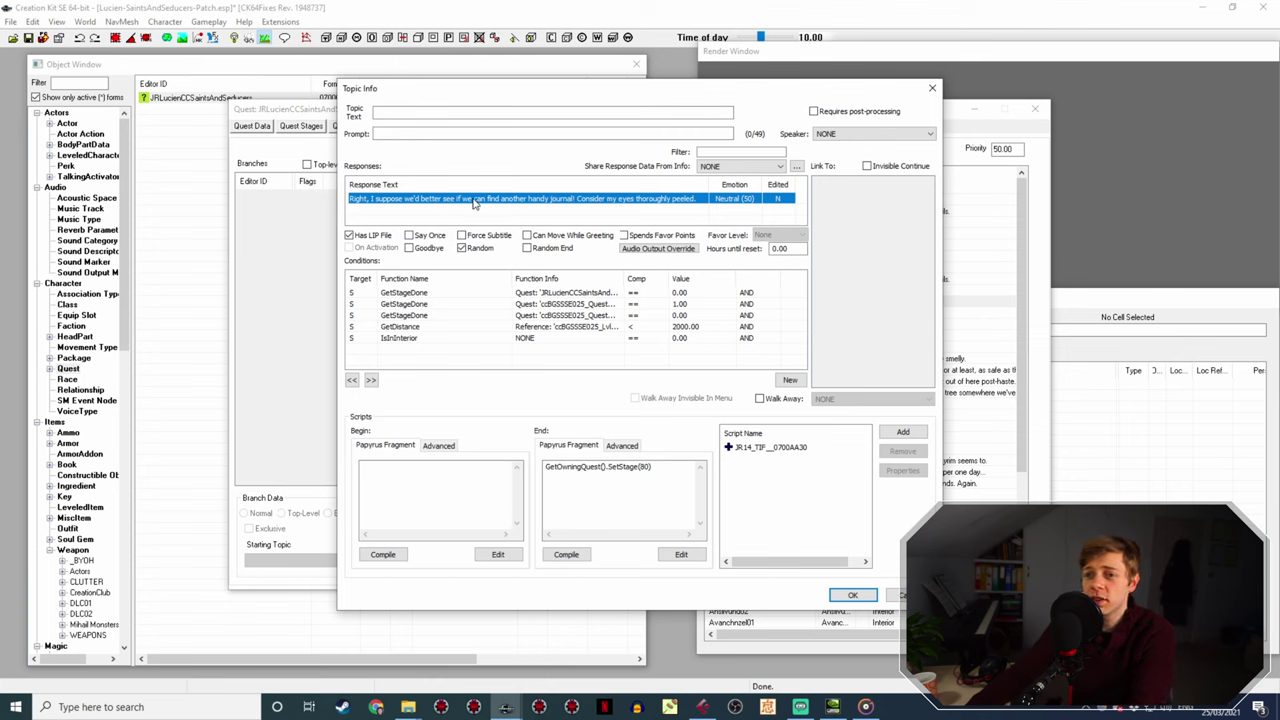
pyautogui.doubleClick(475, 199)
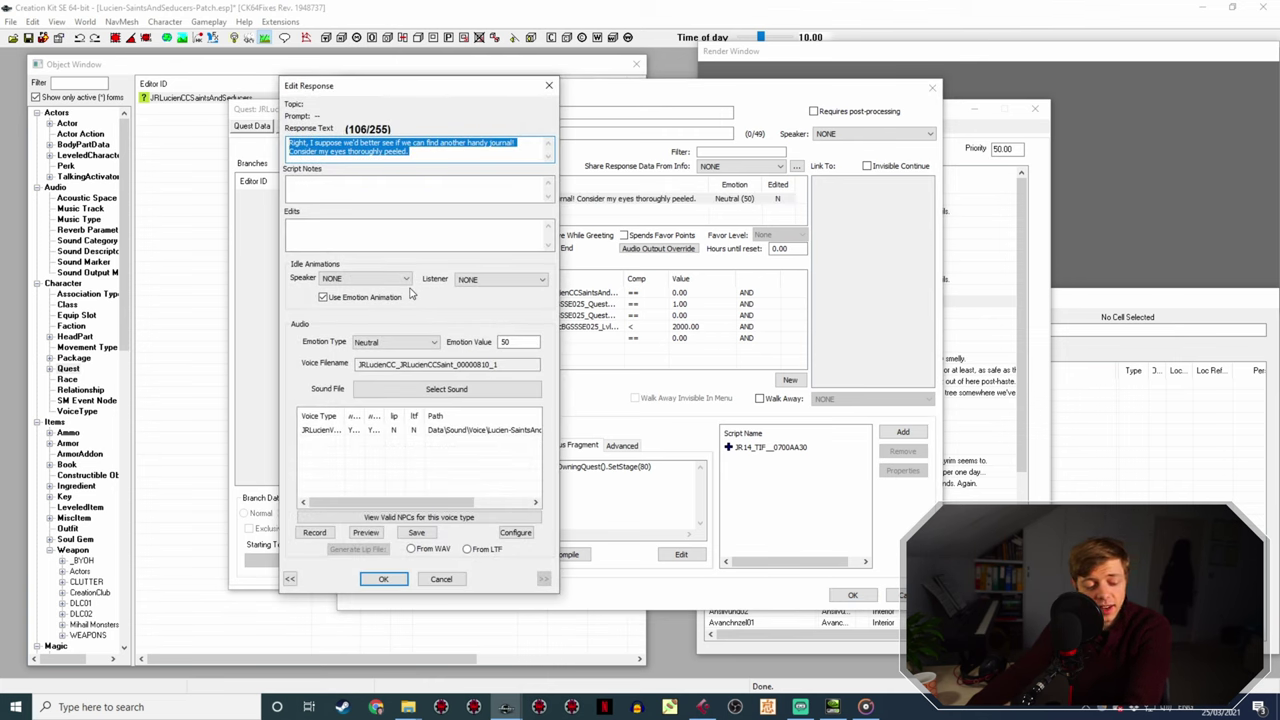
pyautogui.click(446, 433)
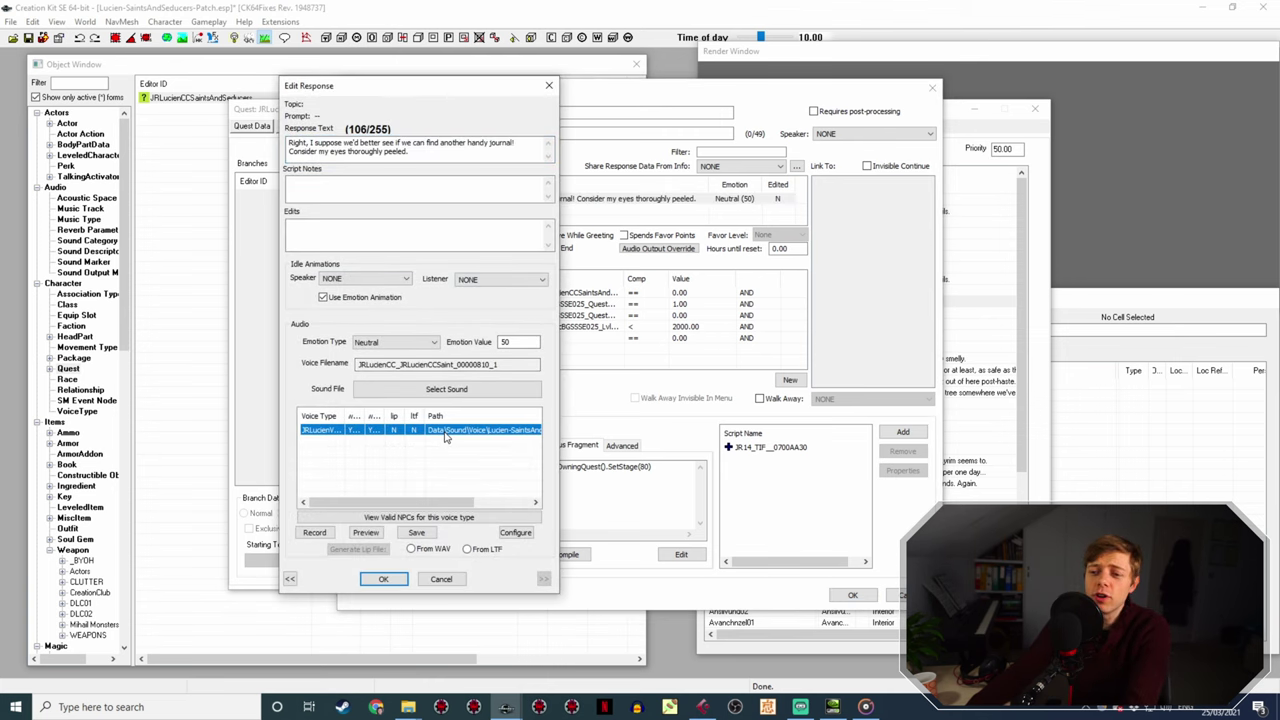
pyautogui.click(418, 550)
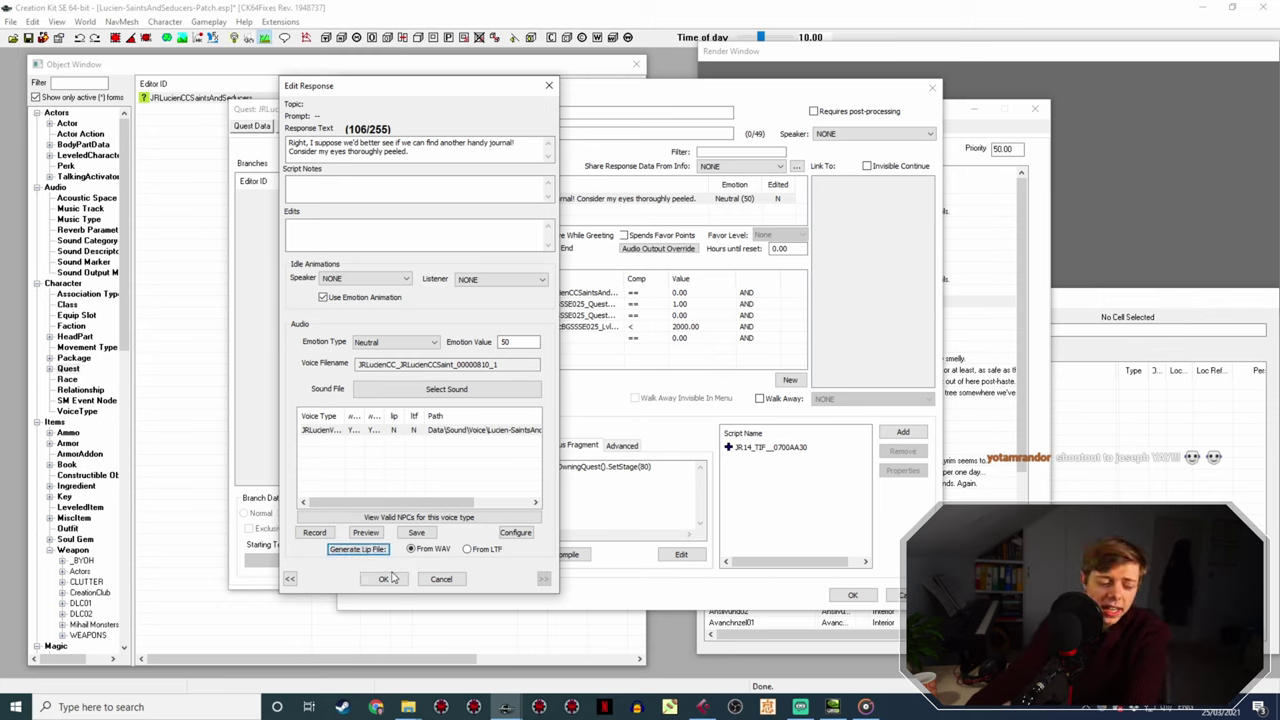
pyautogui.click(388, 580)
pyautogui.click(386, 580)
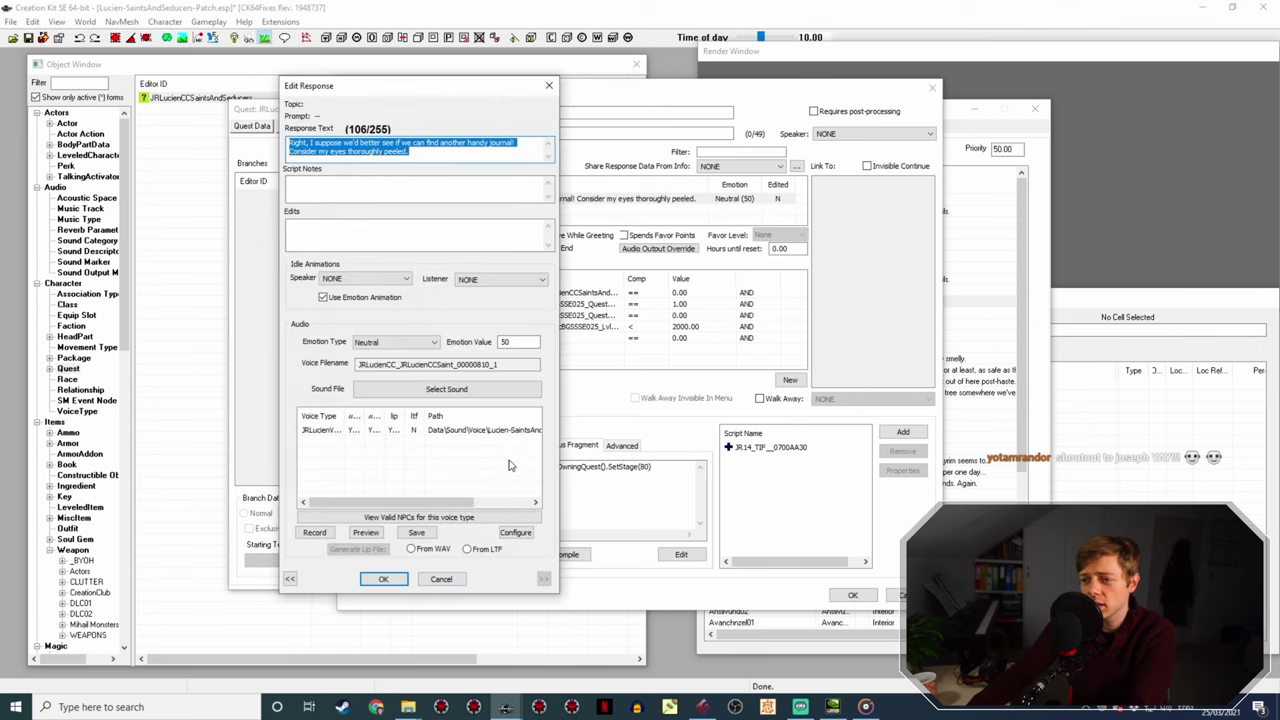
pyautogui.click(387, 578)
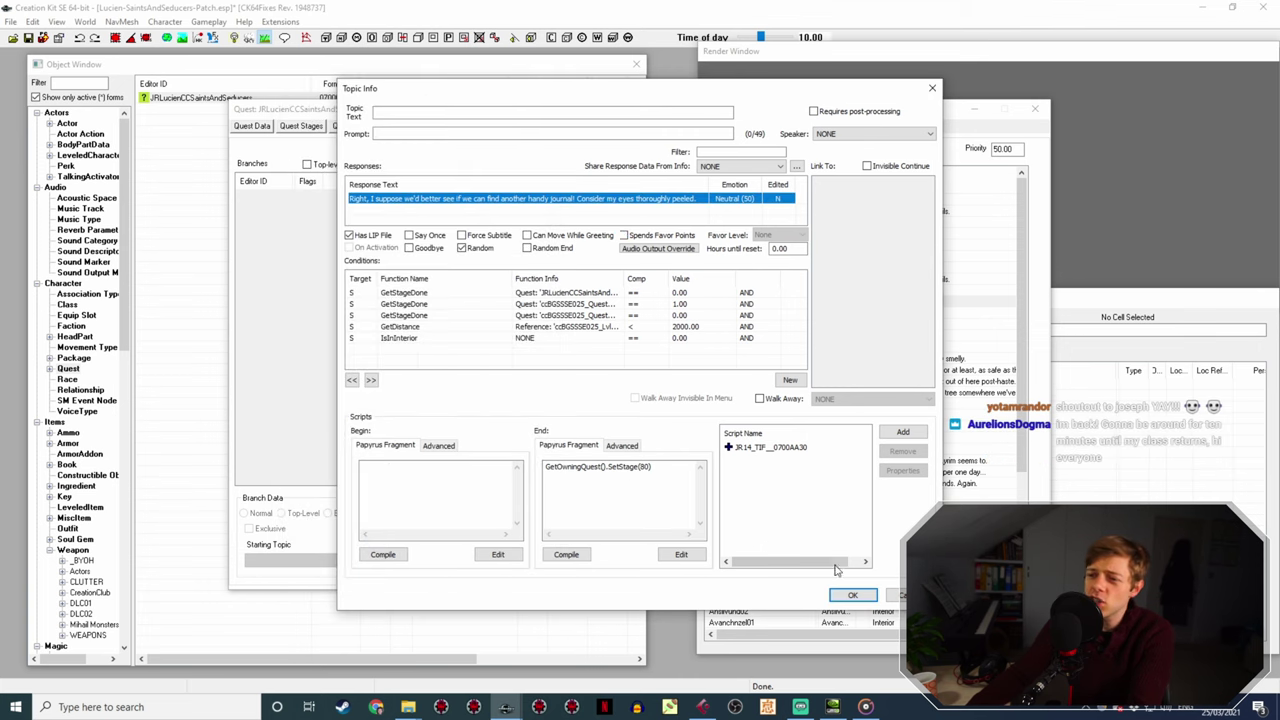
pyautogui.click(853, 596)
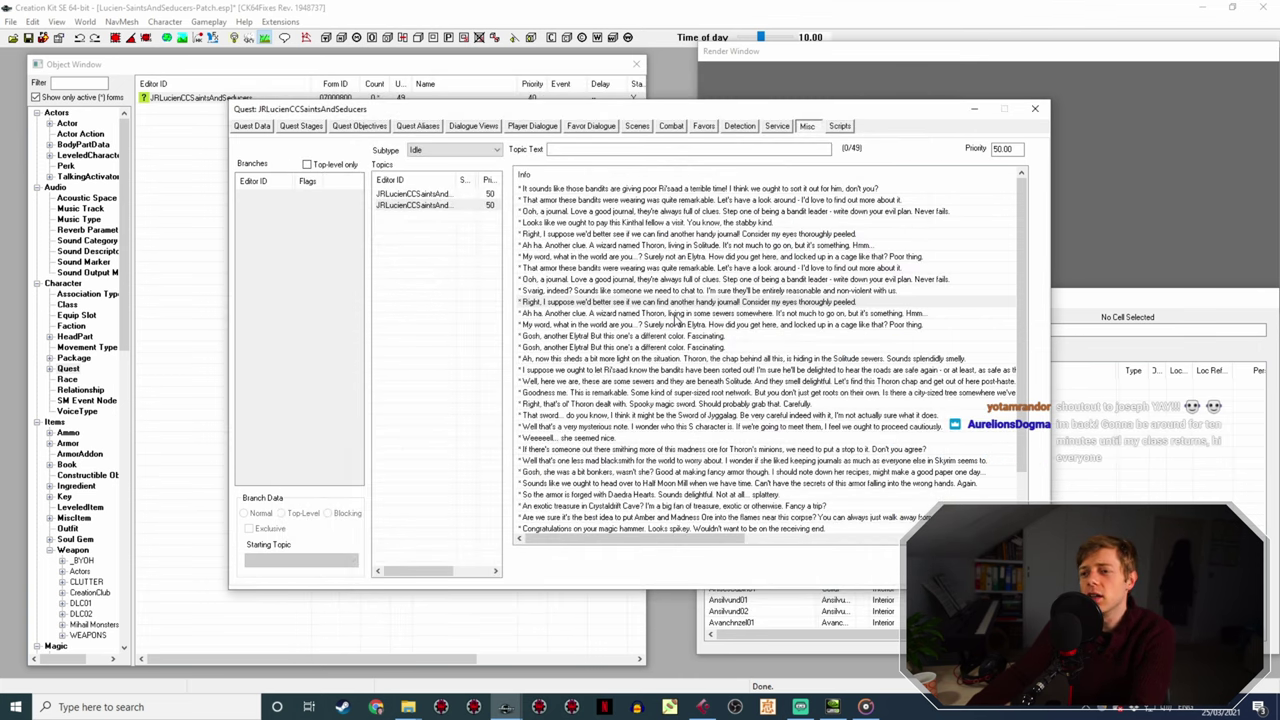
# - Open the "Ah ha. Another clue. A wizard named Thoron, living in Solitude" response
pyautogui.doubleClick(577, 248)
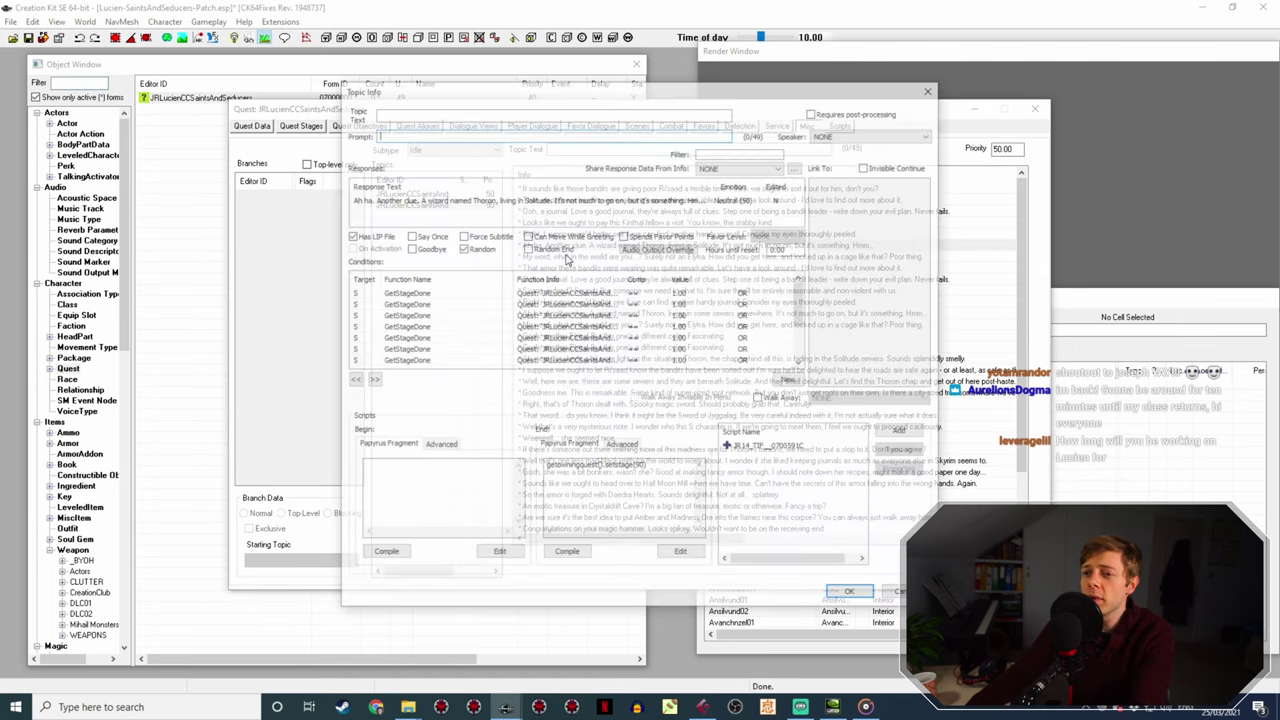
pyautogui.doubleClick(507, 197)
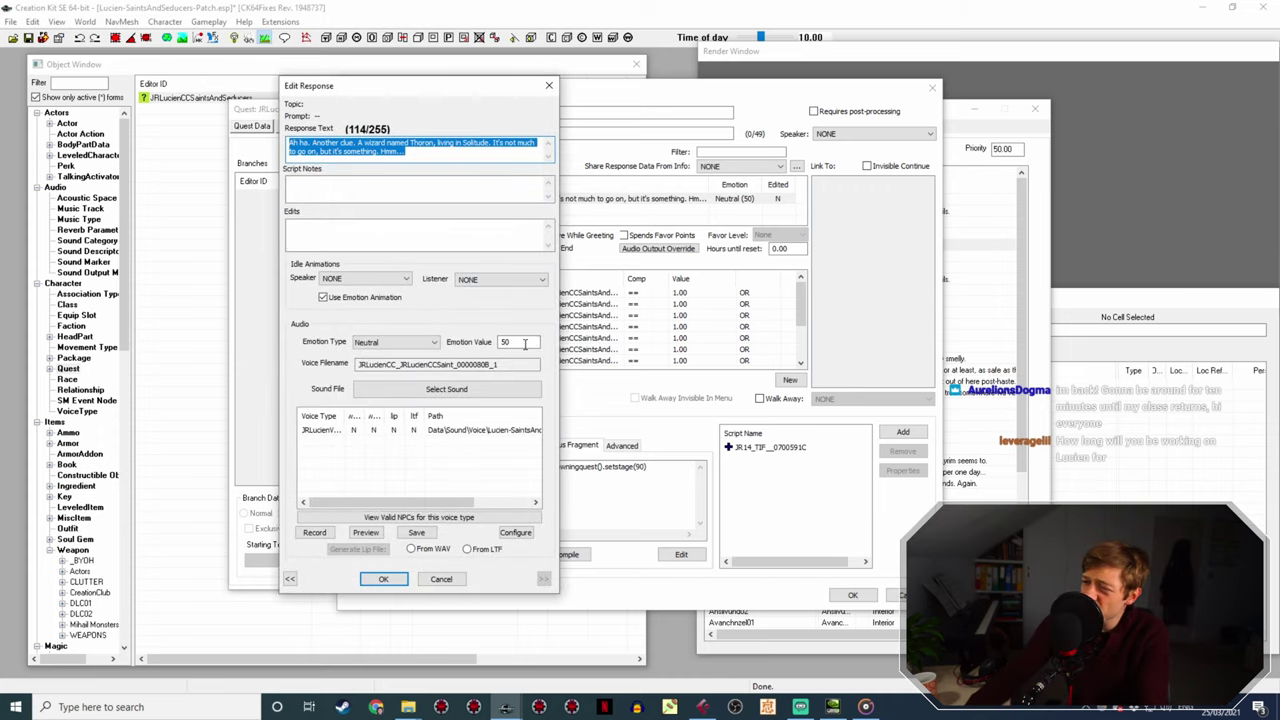
# - Copy the response's voice filename and rename LucienSaintsAndSeducersIdle6.wav in the JRLucienVoice folder to JRLucienCC_JRLucienCCSaint_0000080B_1.wav
pyautogui.moveTo(497, 364); pyautogui.dragTo(478, 364)
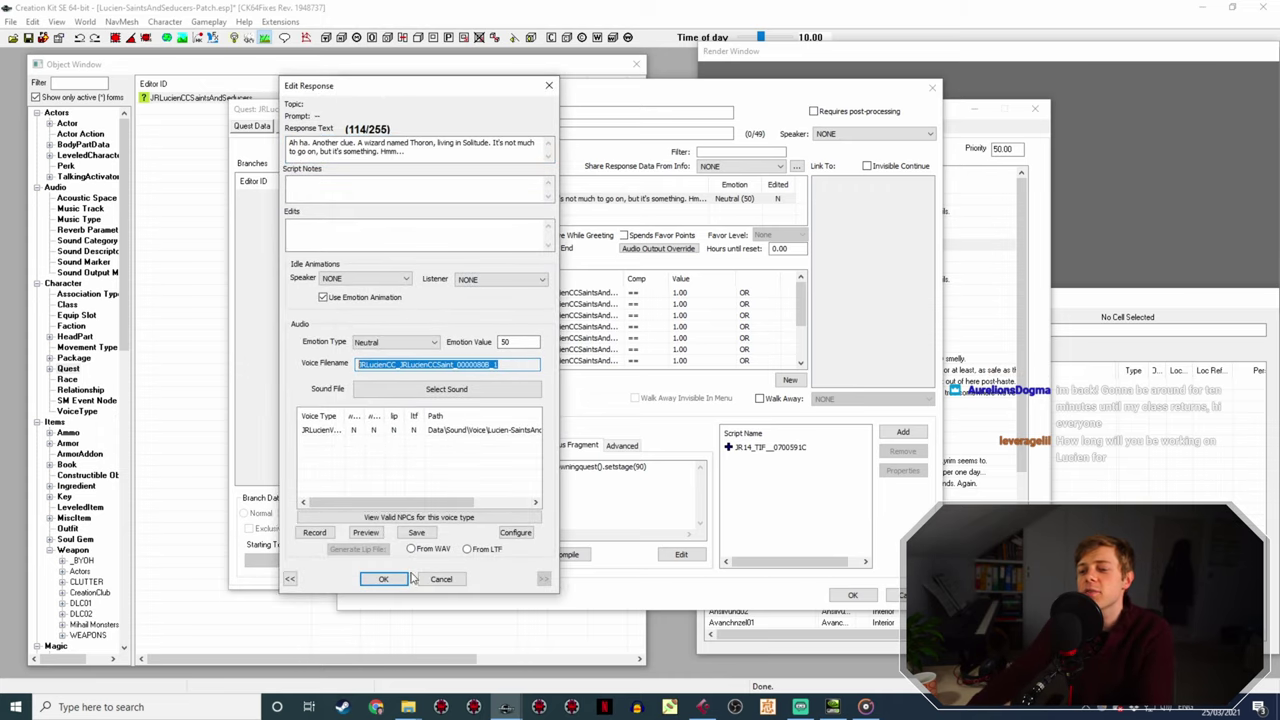
pyautogui.click(410, 707)
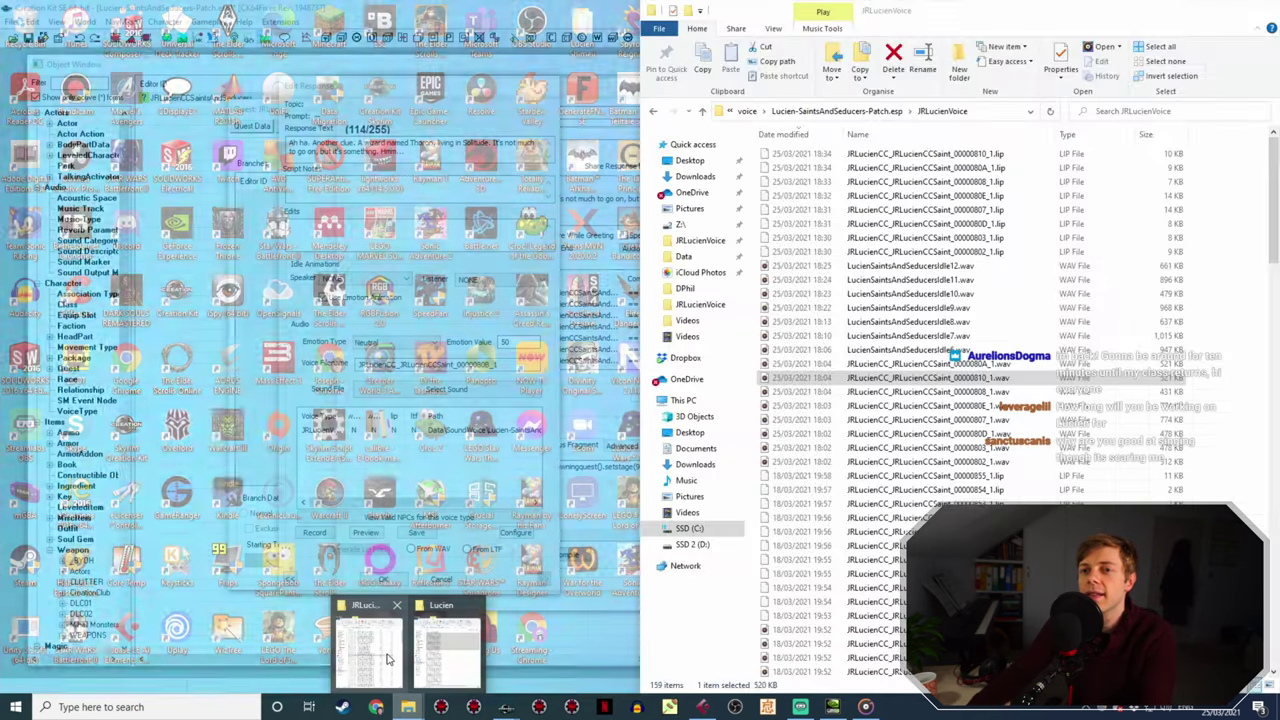
pyautogui.click(443, 650)
pyautogui.click(955, 351)
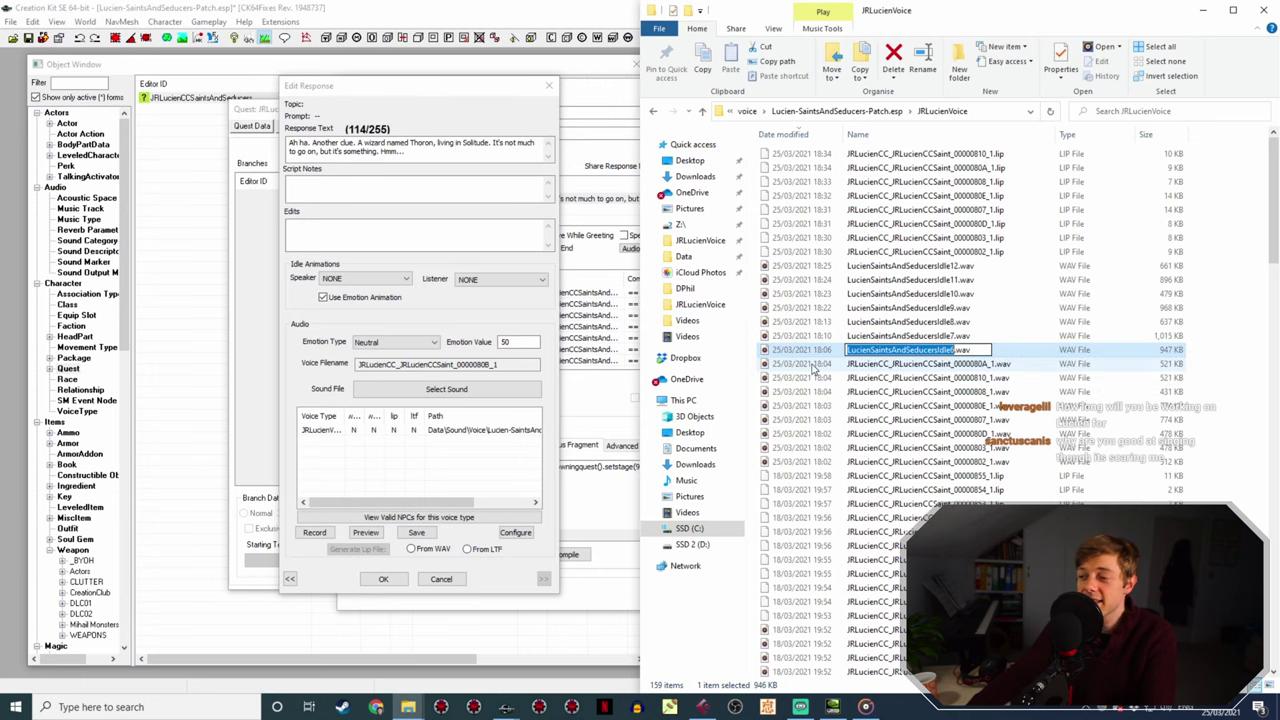
# - Reopen the "wizard named Thoron, living in Solitude" response, generate its lip file from the WAV, and accept the topic info
pyautogui.click(385, 581)
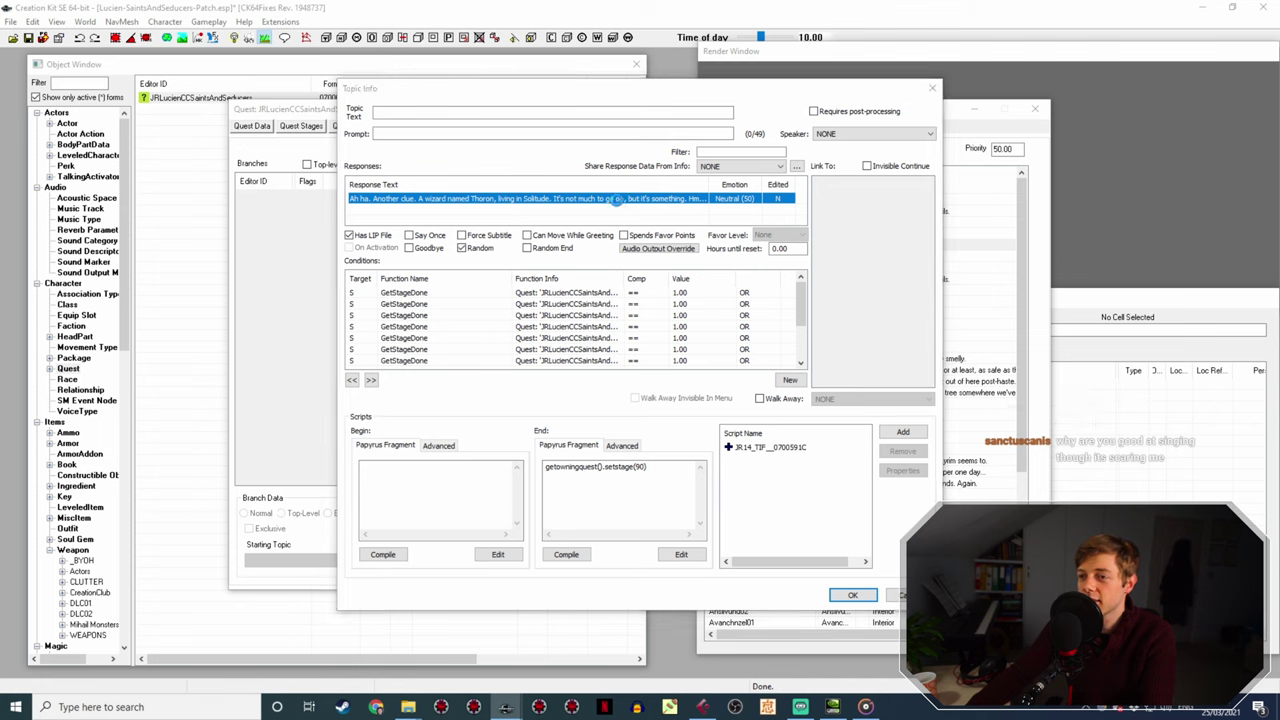
pyautogui.press('Return')
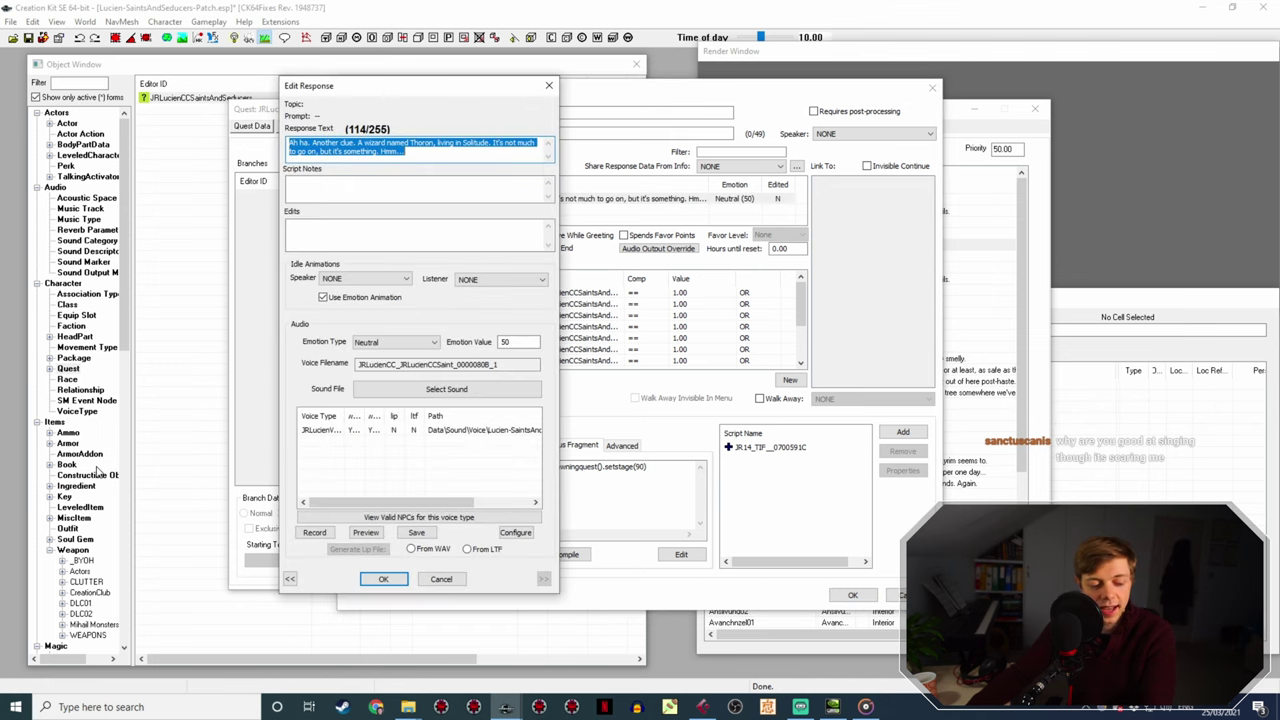
pyautogui.click(390, 431)
pyautogui.click(426, 548)
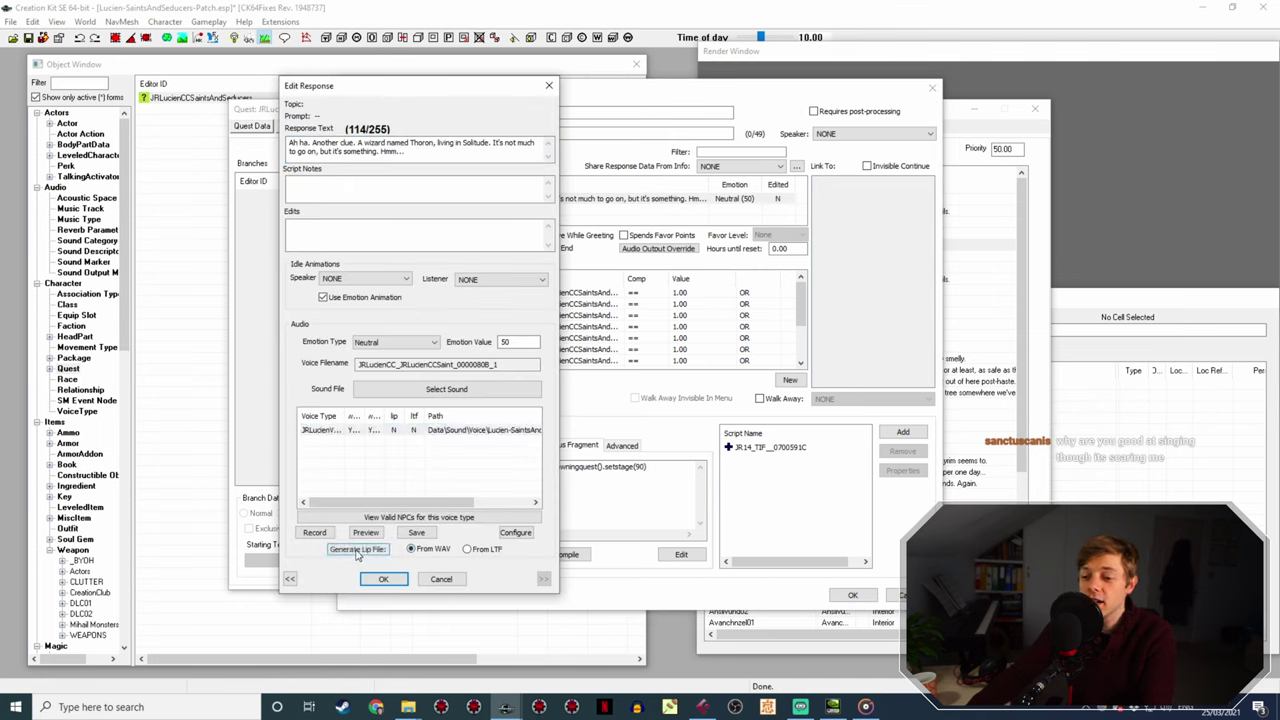
pyautogui.click(378, 579)
pyautogui.click(852, 595)
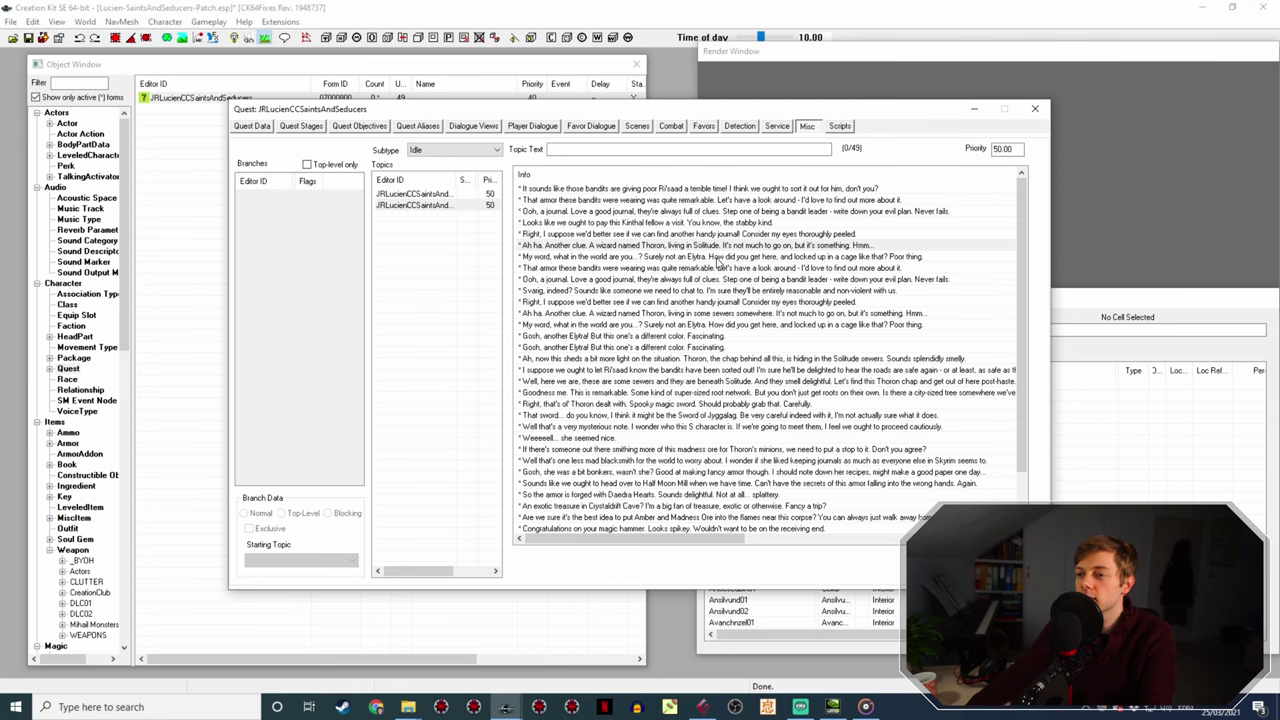
# - Copy the first "Surely not an Elytra" response's voice filename and rename LucienSaintsAndSeducersIdle7.wav to JRLucienCC_JRLucienCCSaint_0000080C_1.wav
pyautogui.doubleClick(716, 257)
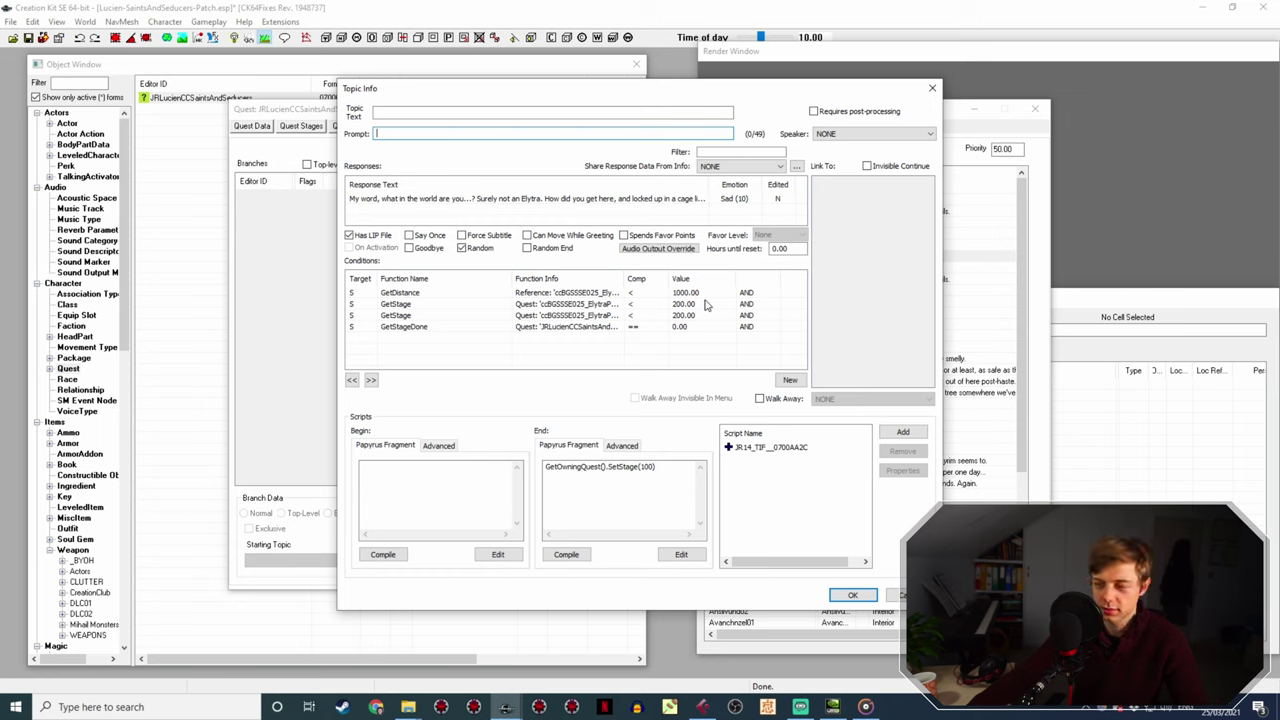
pyautogui.doubleClick(620, 199)
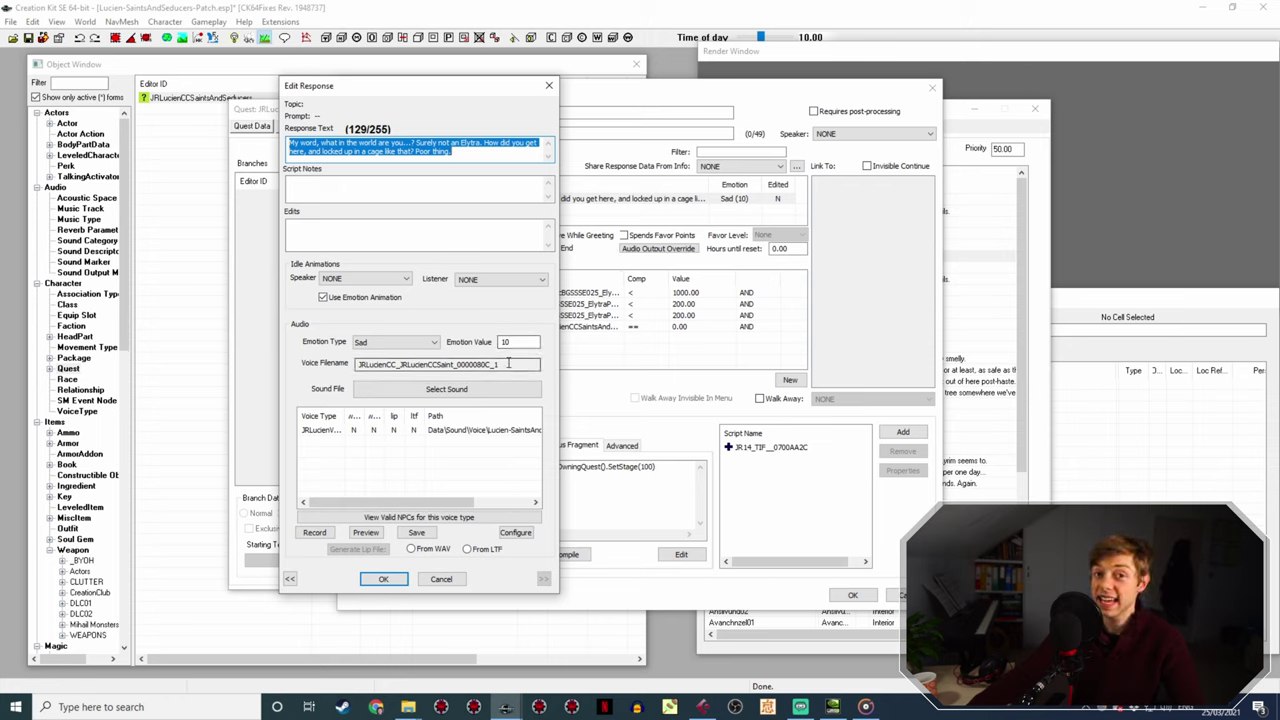
pyautogui.moveTo(508, 364); pyautogui.dragTo(252, 350)
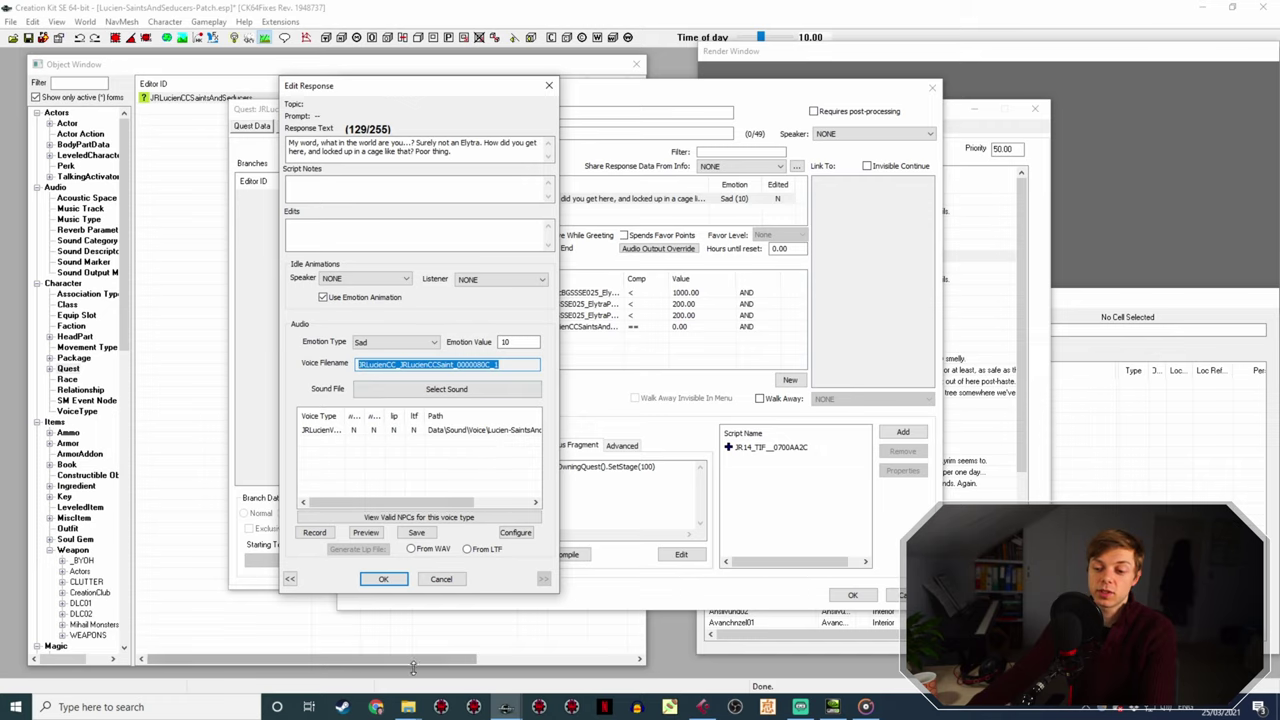
pyautogui.click(421, 706)
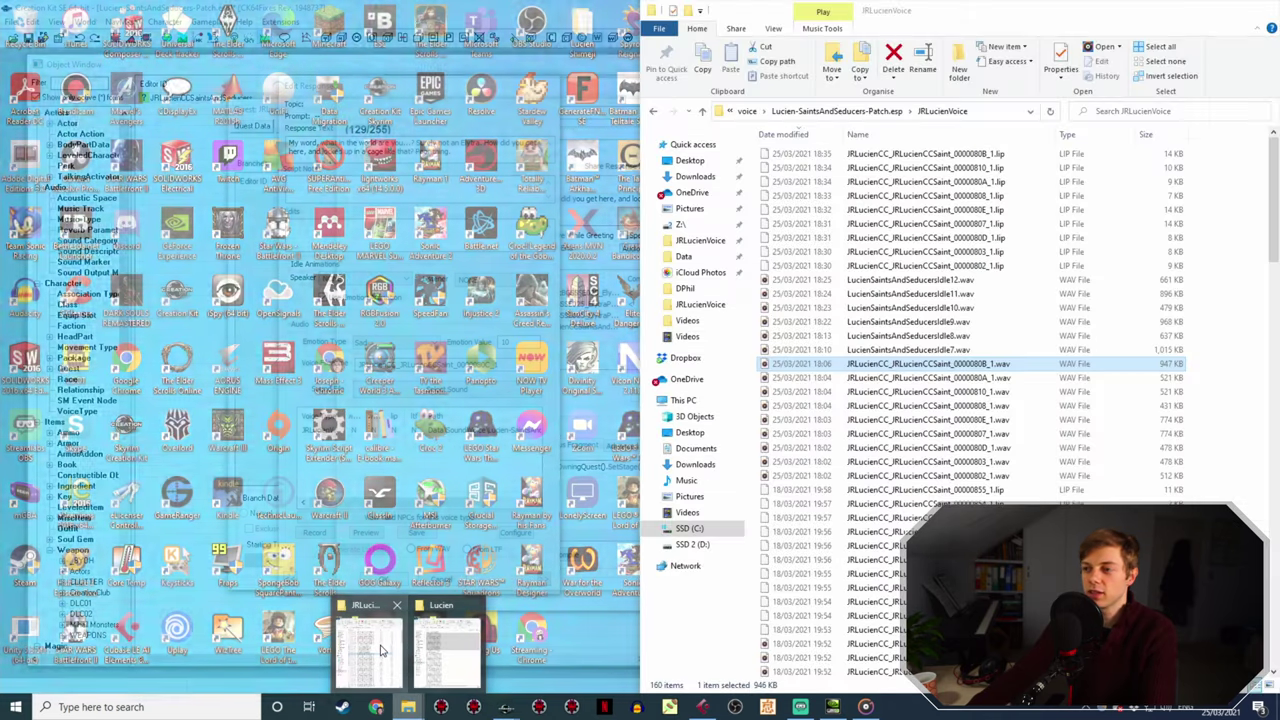
pyautogui.click(369, 640)
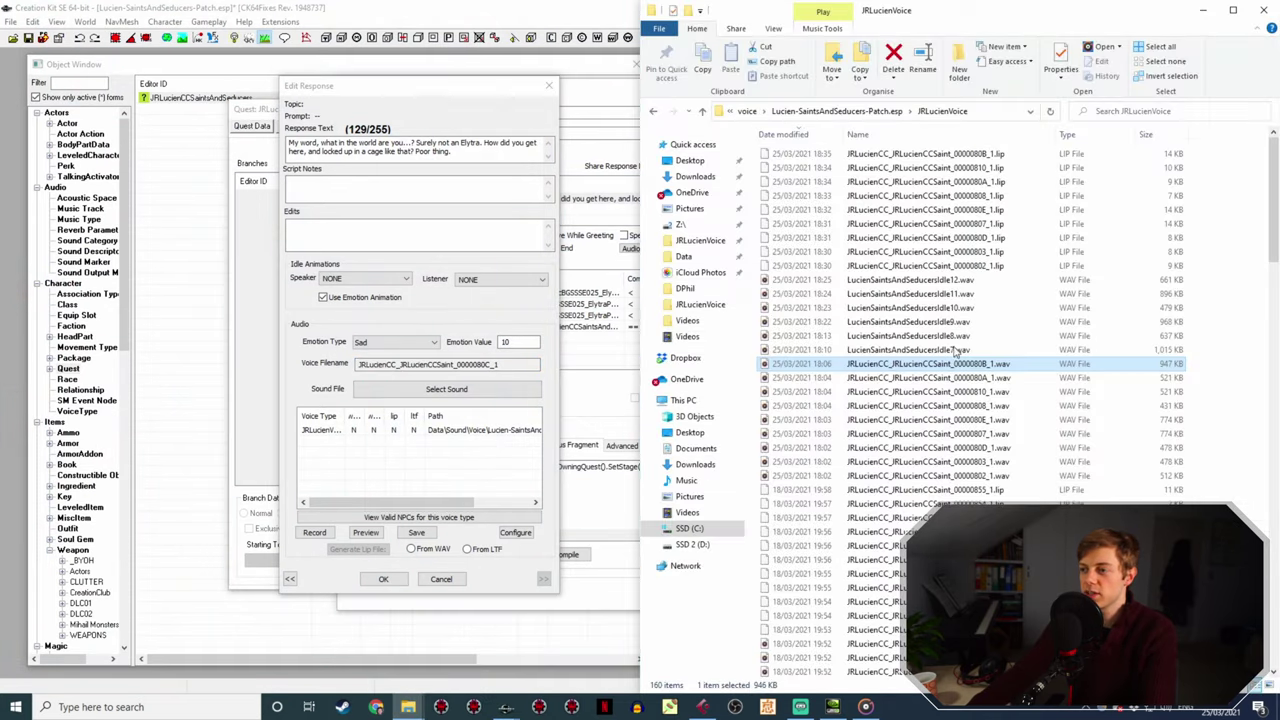
pyautogui.moveTo(958, 364)
pyautogui.mouseDown()
pyautogui.moveTo(958, 350)
pyautogui.moveTo(974, 364)
pyautogui.mouseUp()
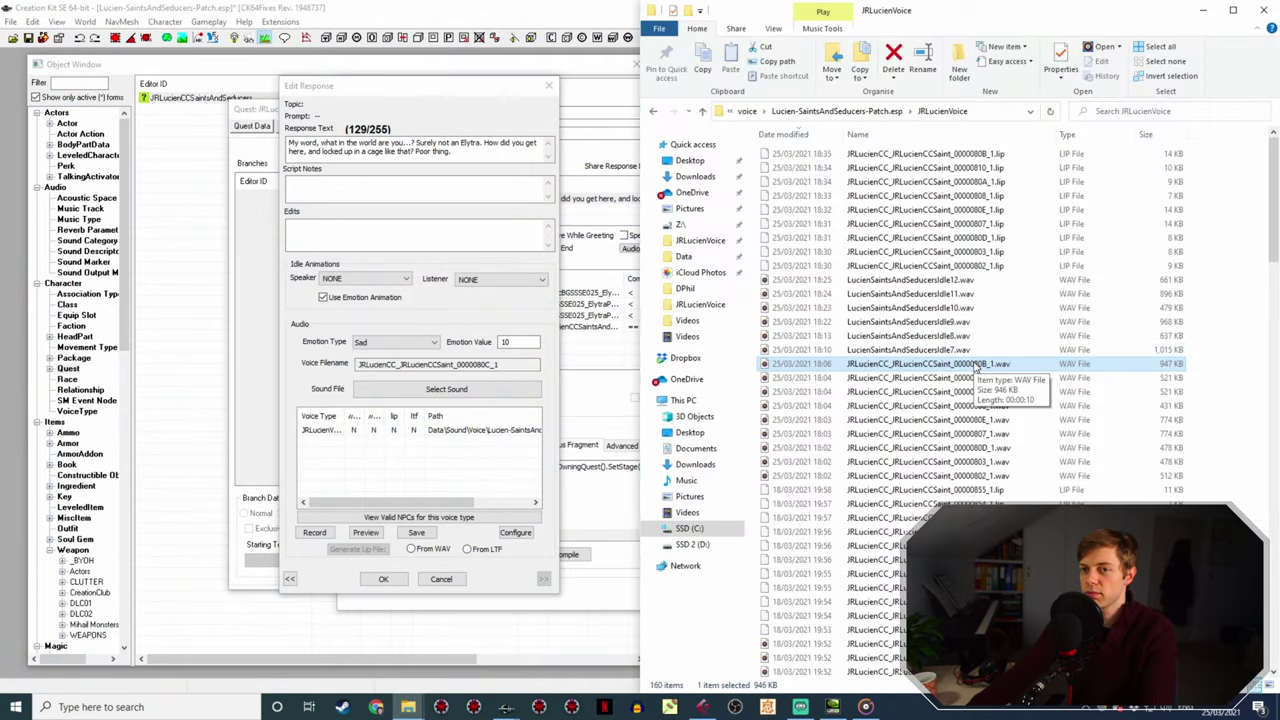
pyautogui.click(930, 350)
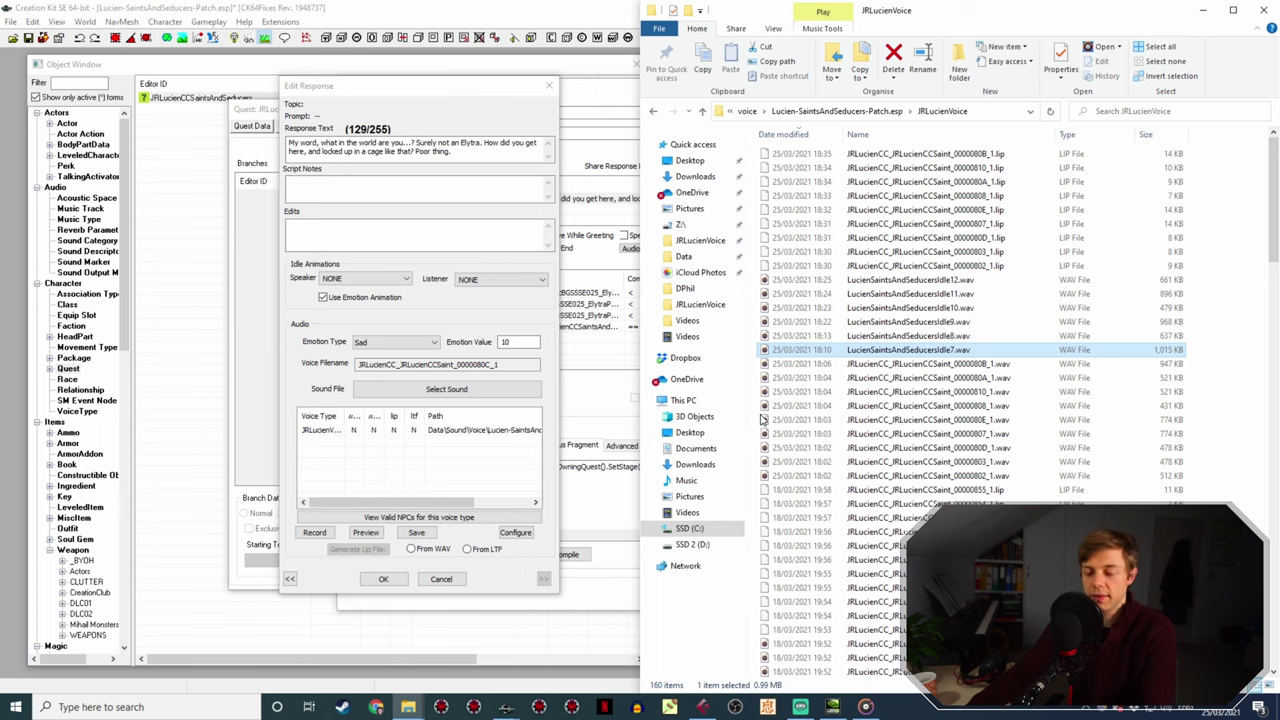
# - Reopen the first Elytra response, generate its lip file from the WAV, and accept the topic info
pyautogui.click(386, 581)
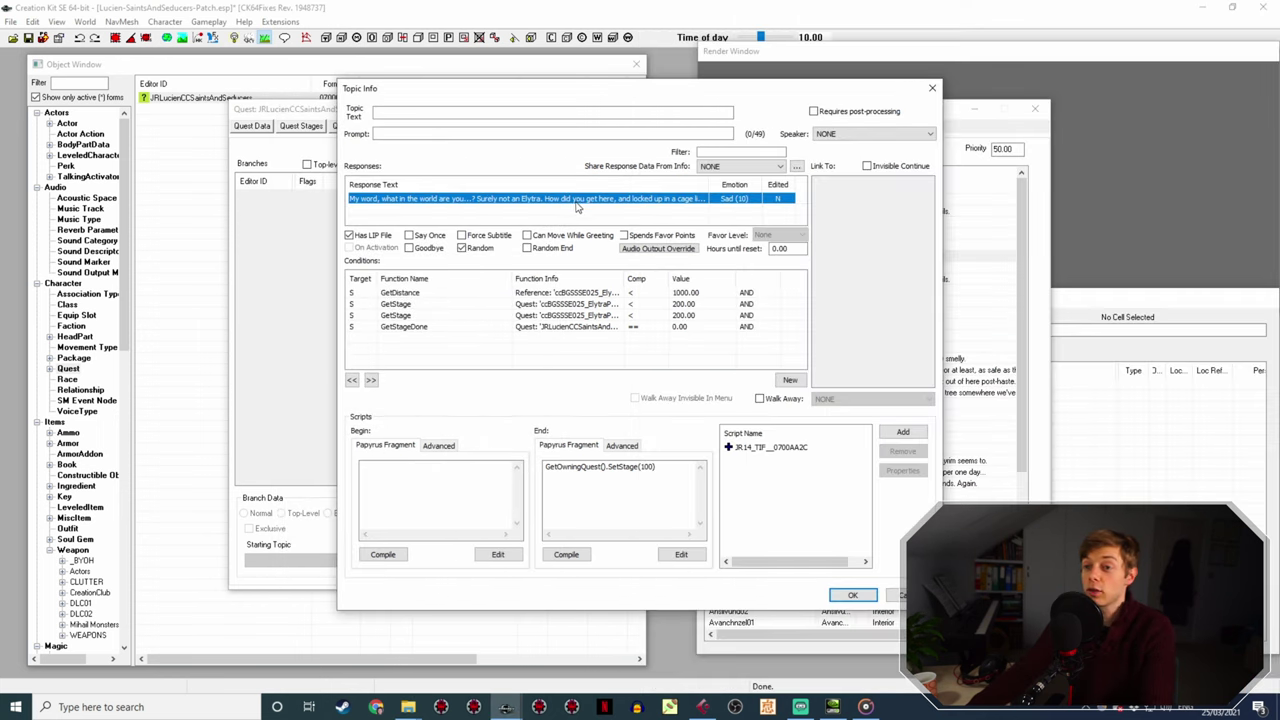
pyautogui.doubleClick(580, 198)
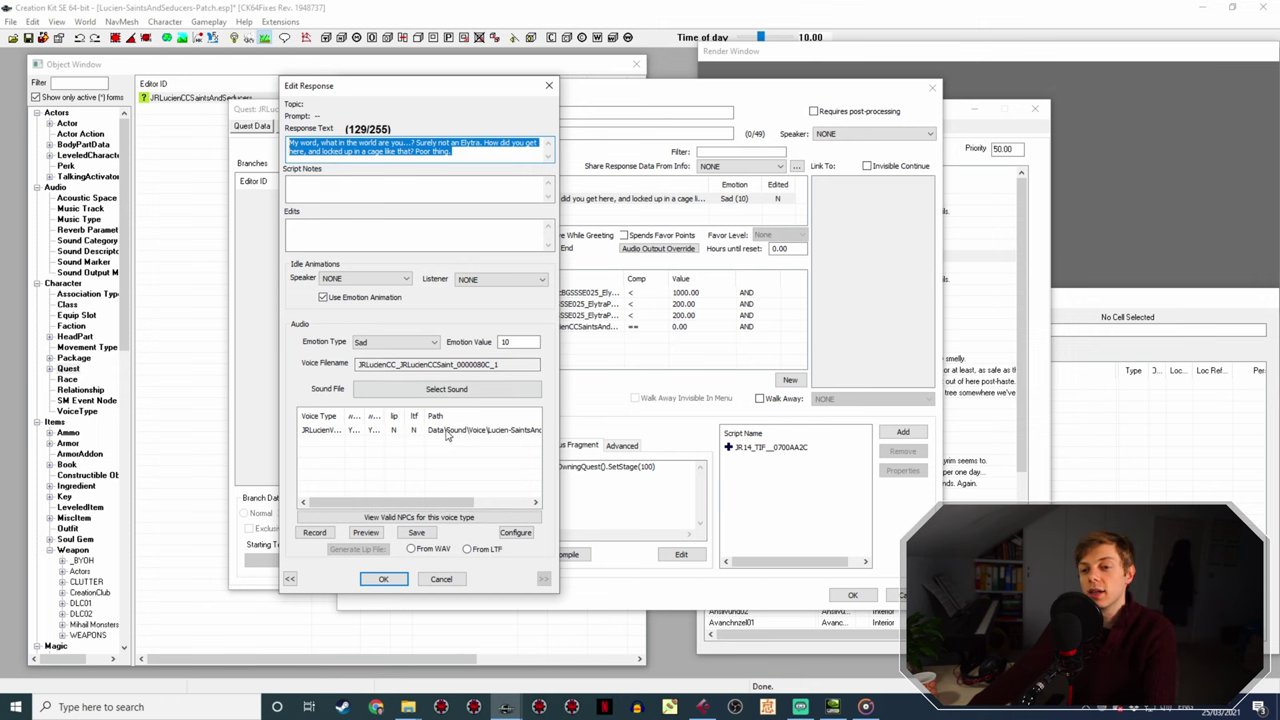
pyautogui.click(446, 430)
pyautogui.click(382, 579)
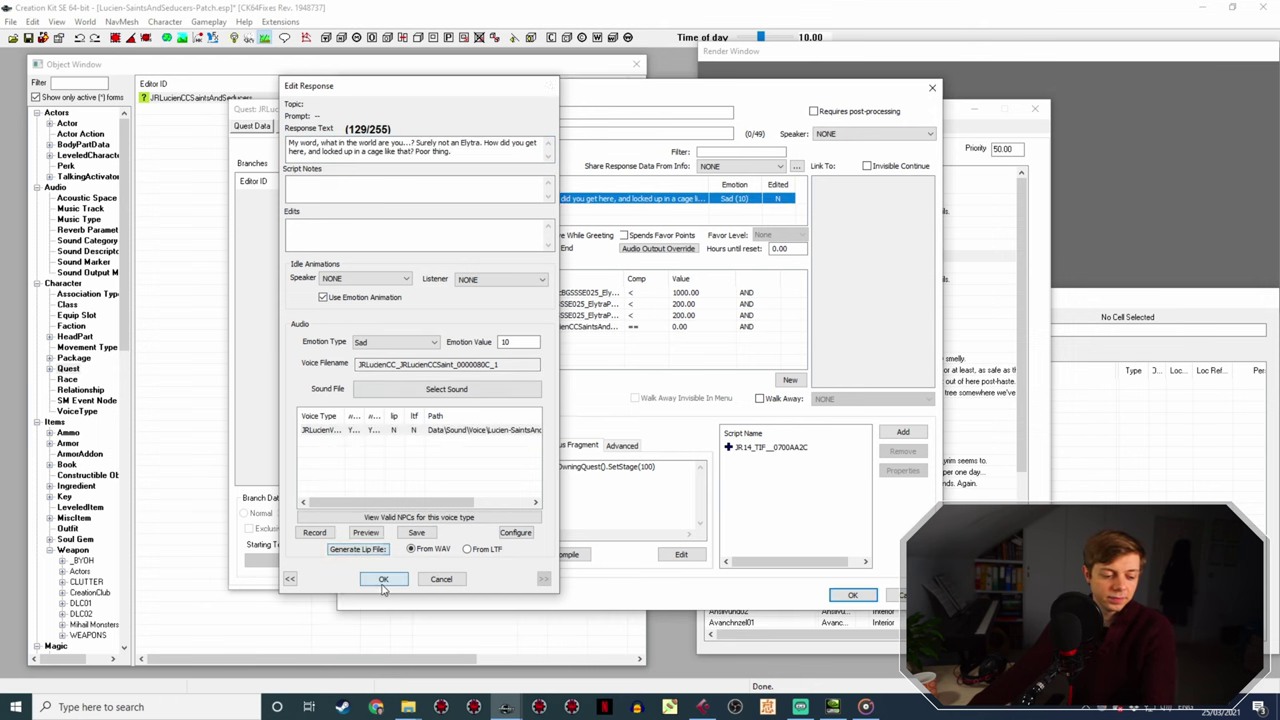
pyautogui.click(853, 595)
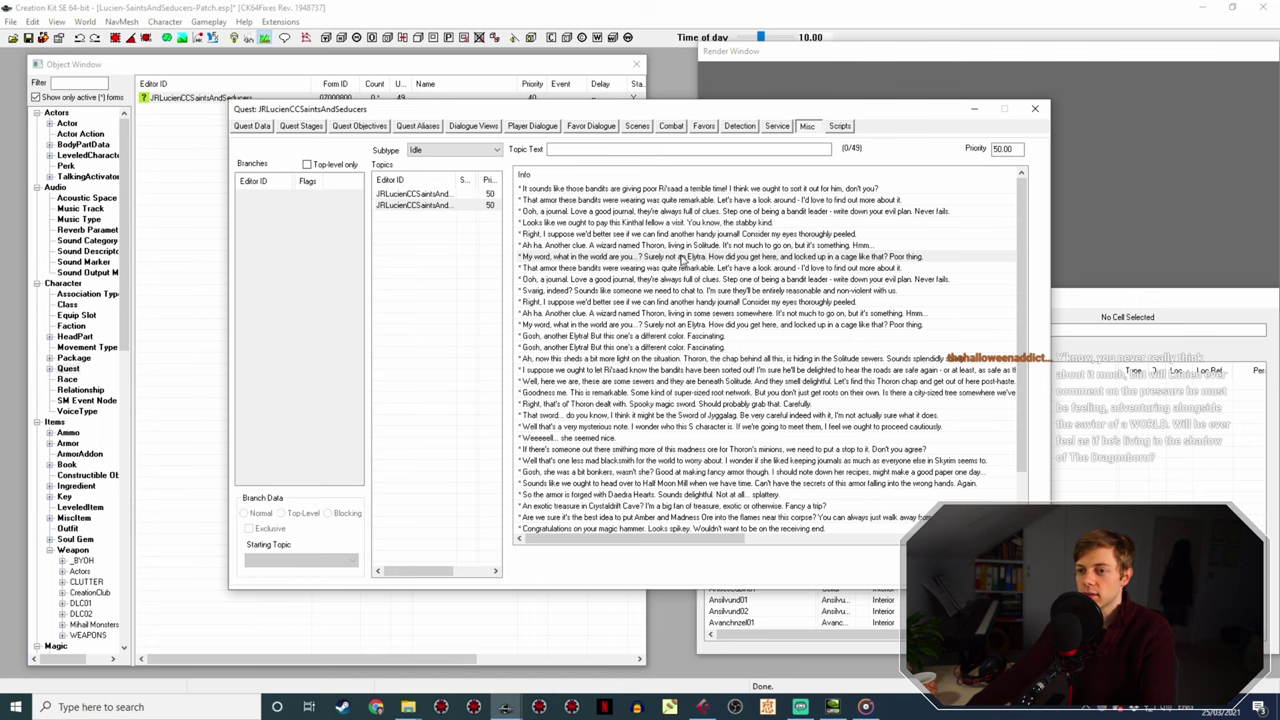
# - Open the second "Surely not an Elytra" line's response and duplicate JRLucienCC_JRLucienCCSaint_0000080C_1.wav in the JRLucienVoice folder
pyautogui.doubleClick(657, 324)
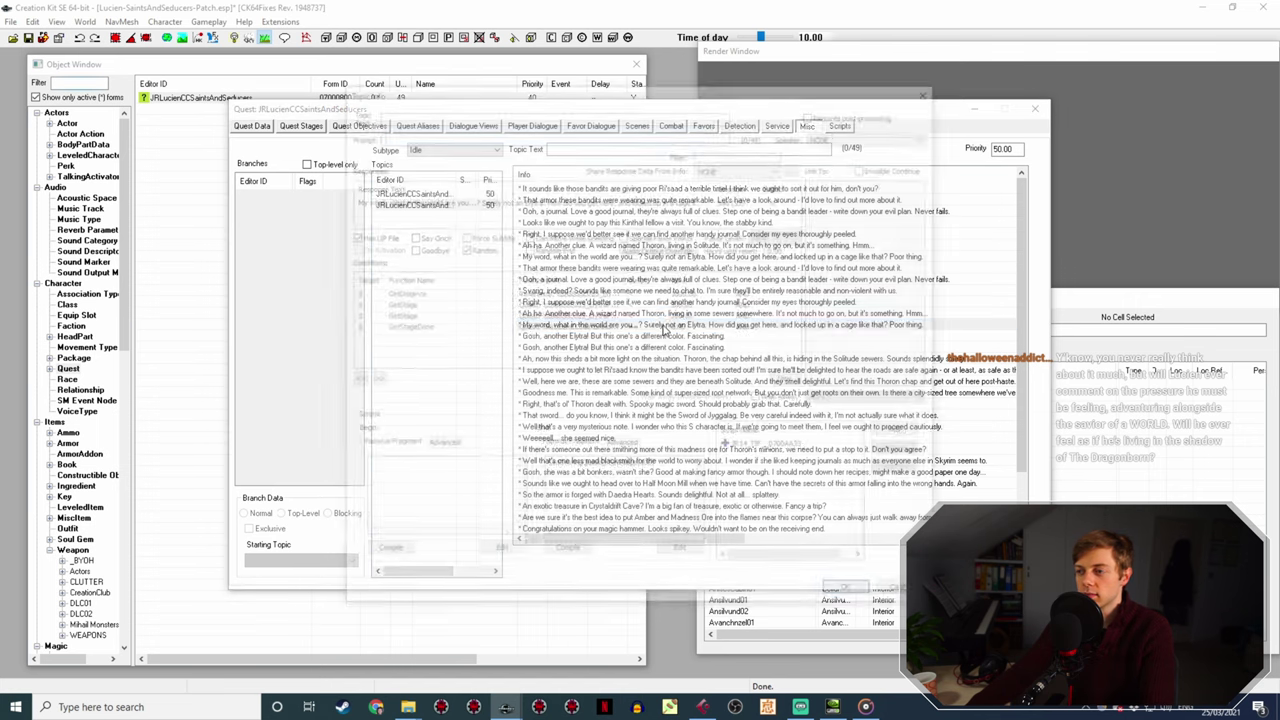
pyautogui.doubleClick(659, 204)
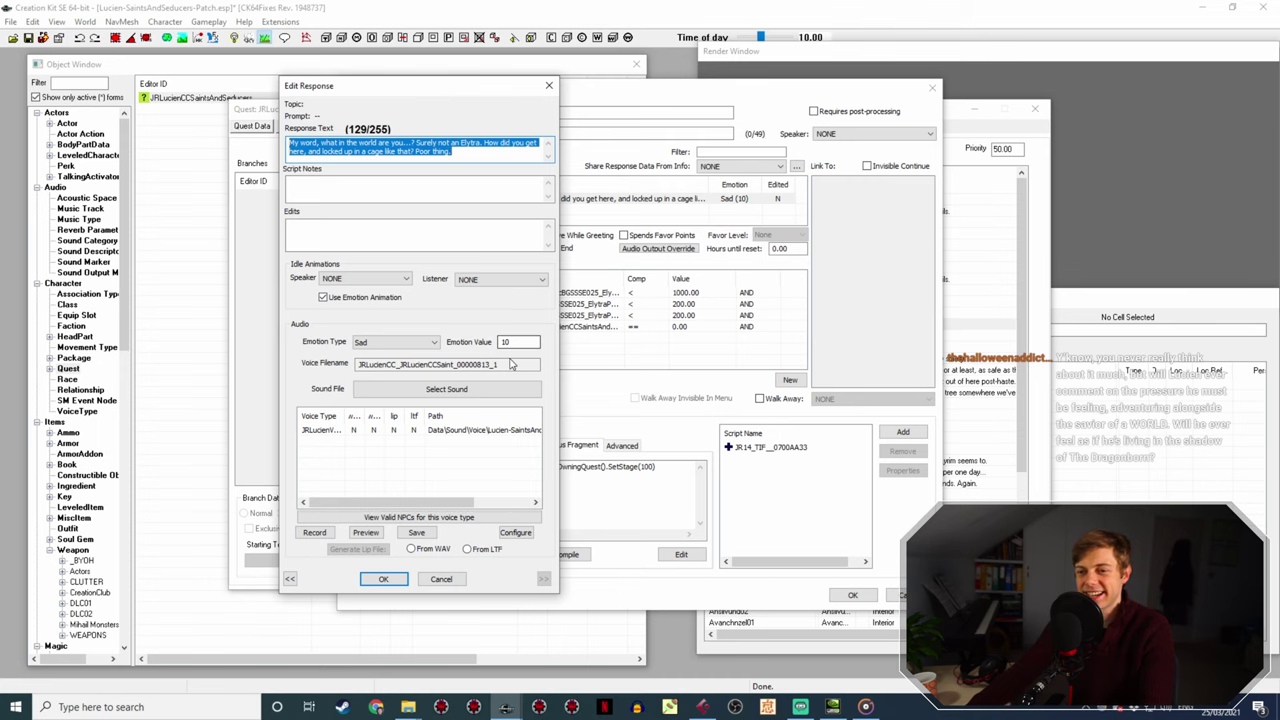
pyautogui.moveTo(513, 364); pyautogui.dragTo(293, 355)
pyautogui.press('BackSpace')
pyautogui.hotkey('ctrl', 'z')
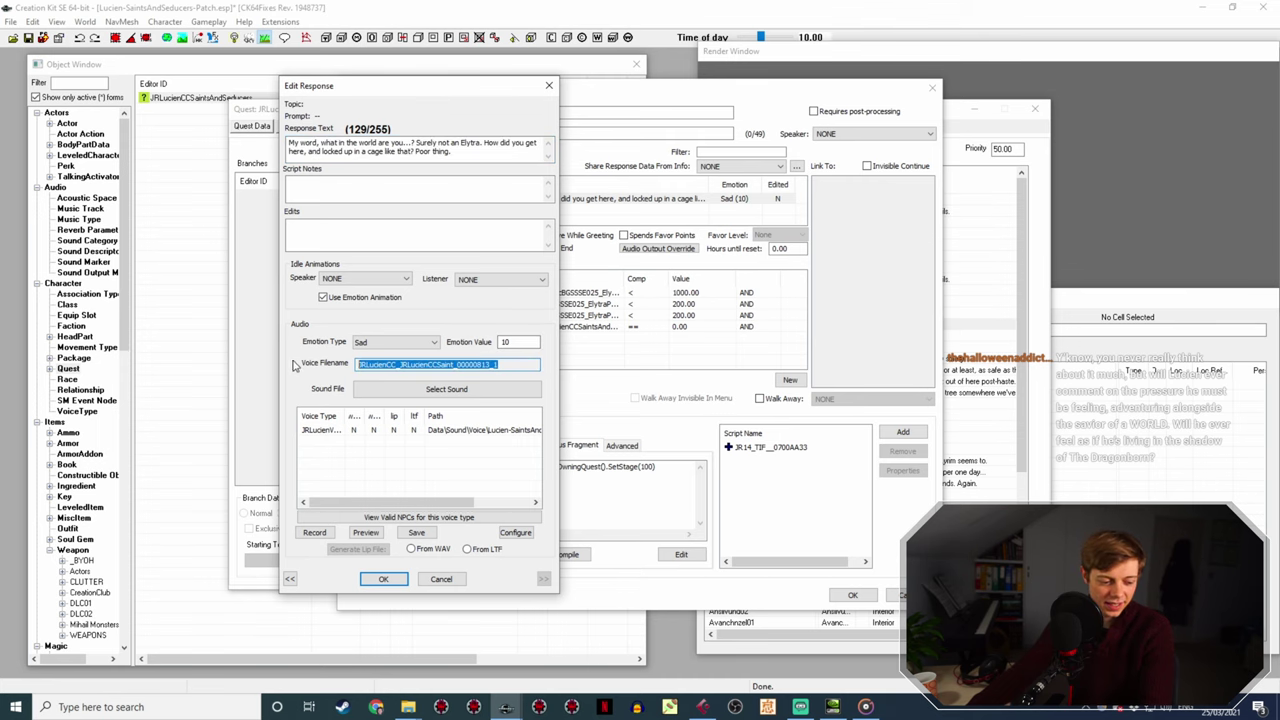
pyautogui.click(408, 707)
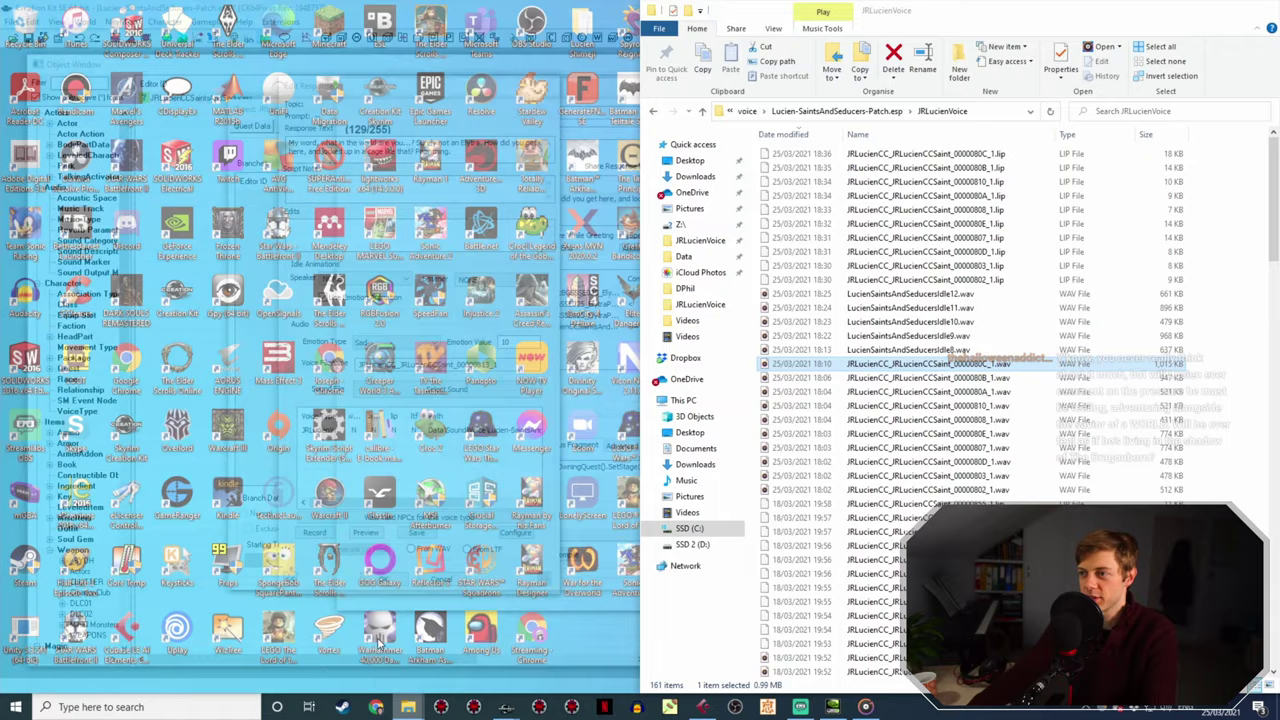
pyautogui.click(446, 651)
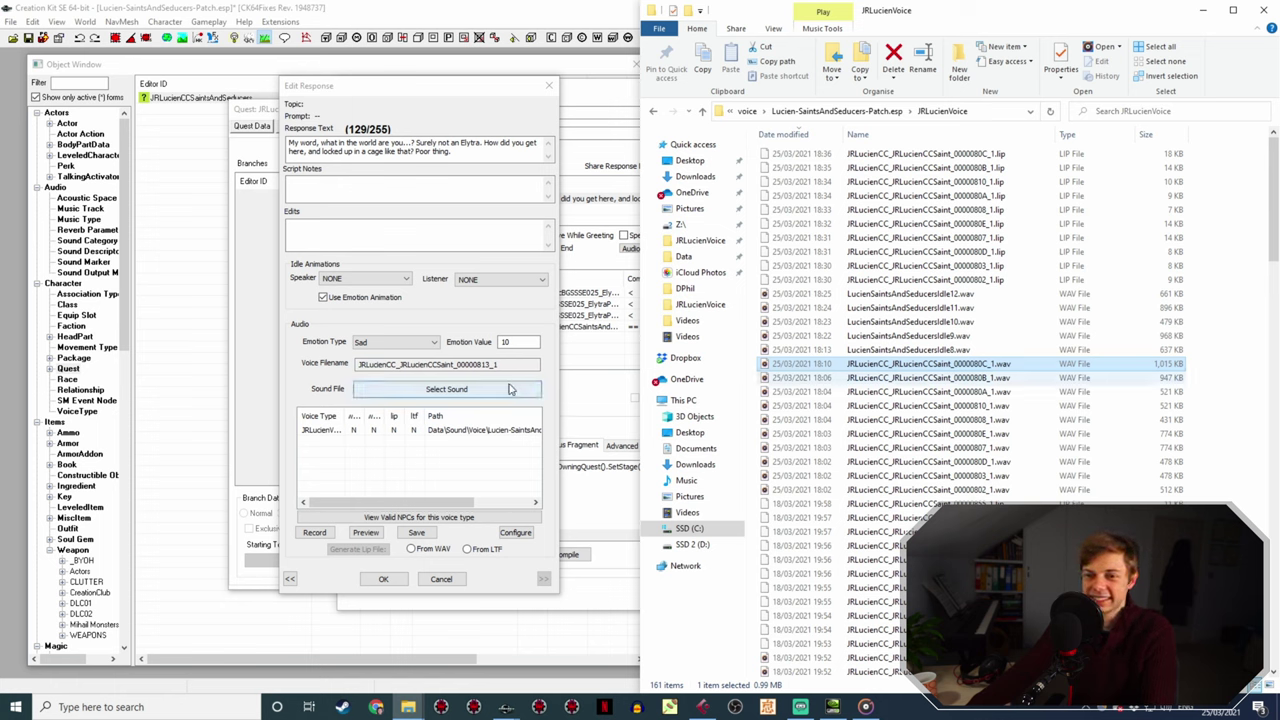
pyautogui.hotkey('ctrl', 'c')
pyautogui.hotkey('ctrl', 'v')
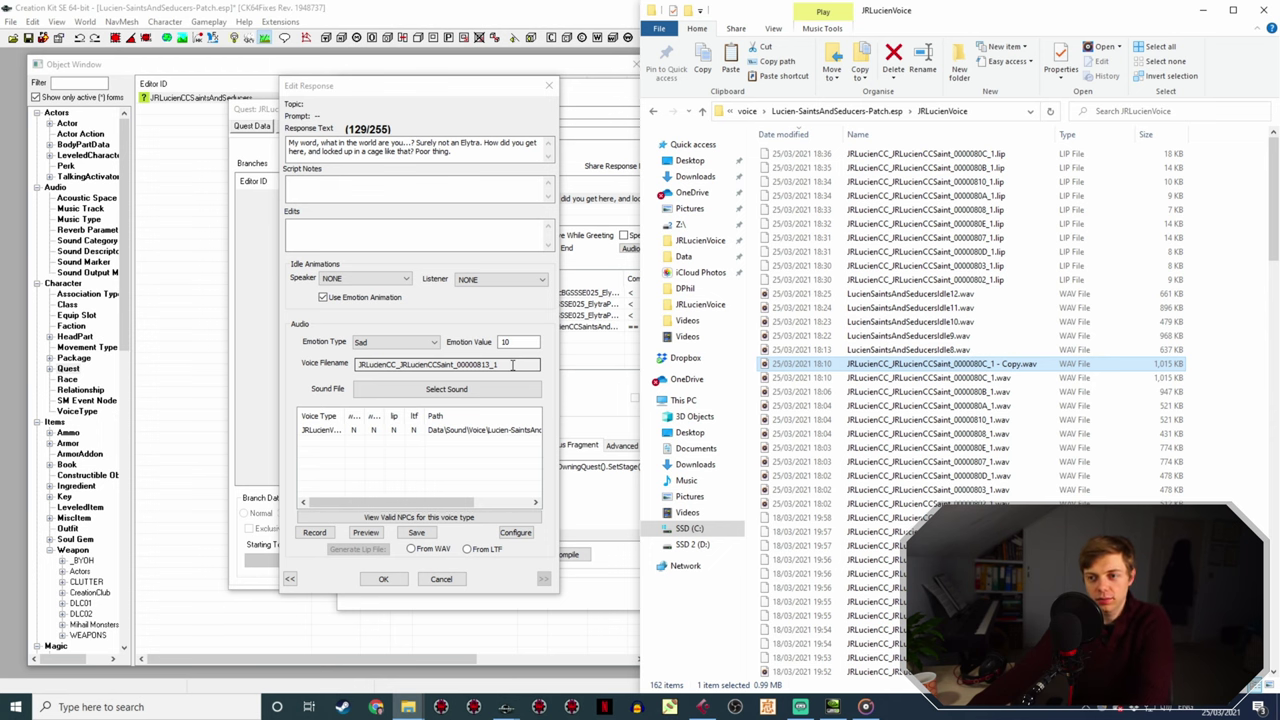
# - Copy the second Elytra response's voice filename and rename the duplicated WAV to JRLucienCC_JRLucienCCSaint_00000813_1.wav
pyautogui.doubleClick(512, 365)
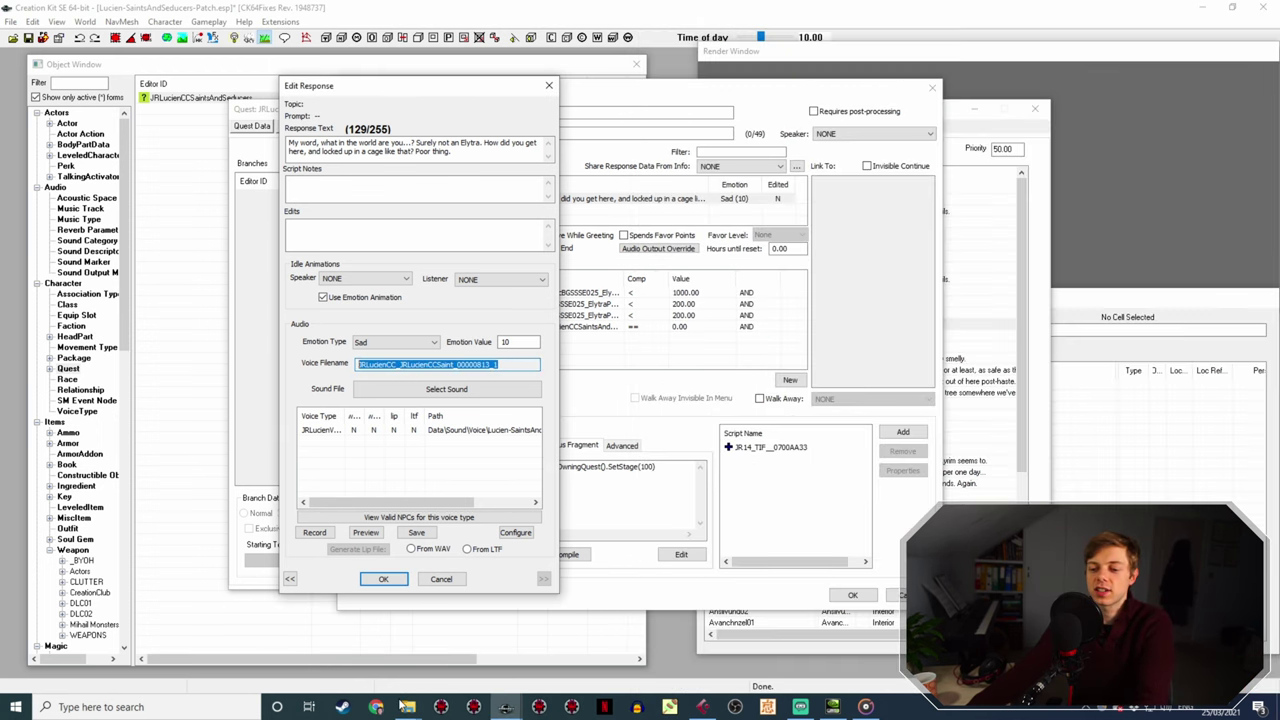
pyautogui.moveTo(407, 706)
pyautogui.click(369, 640)
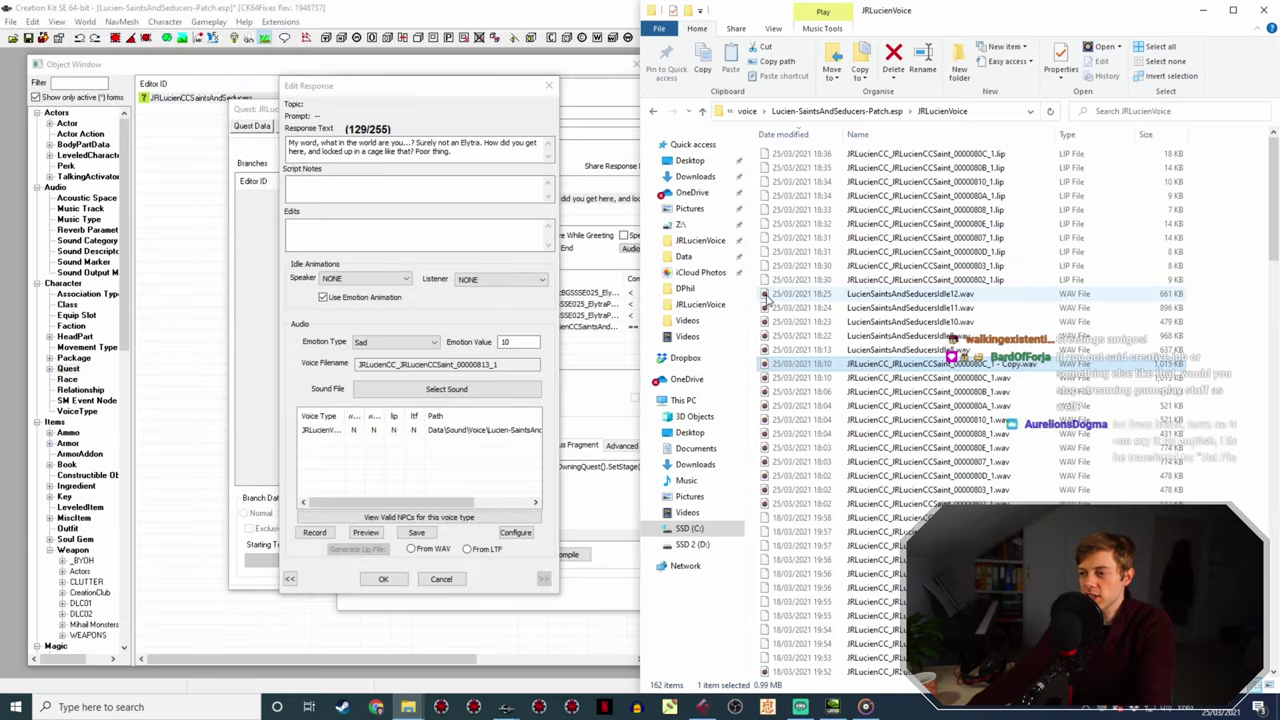
pyautogui.press('F2')
pyautogui.hotkey('ctrl', 'v')
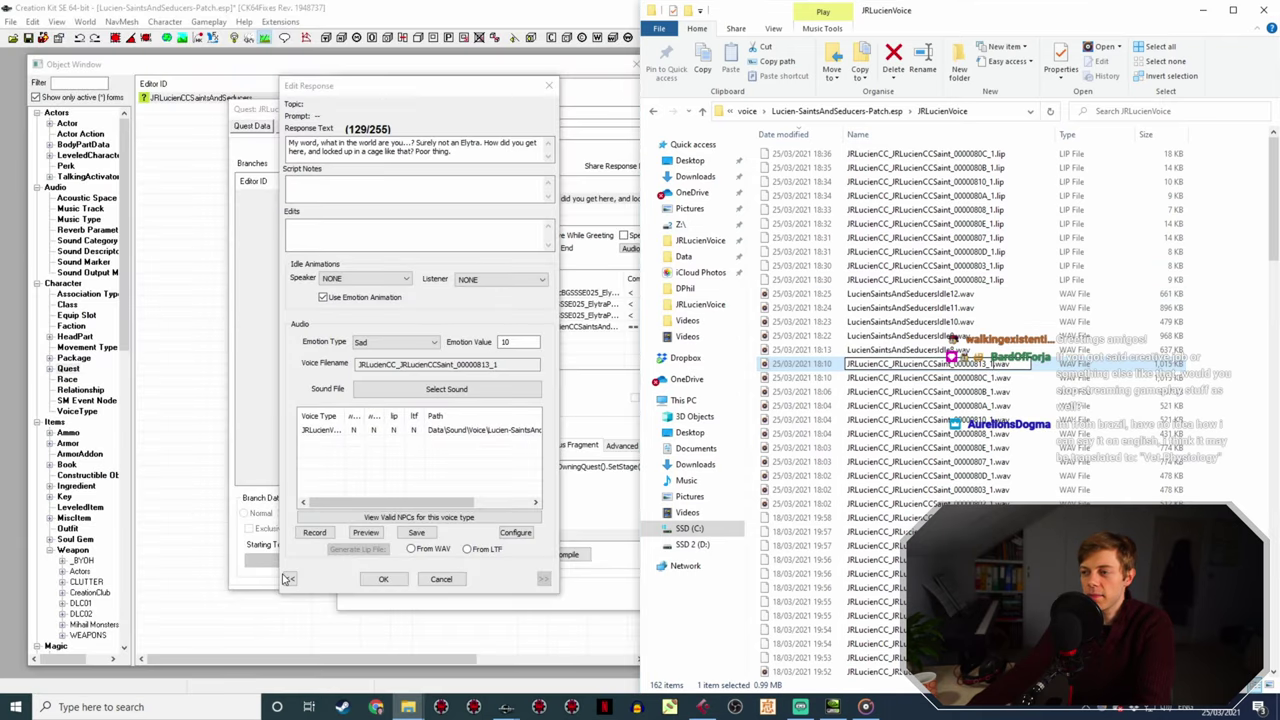
# - Reopen the second Elytra response, generate its lip file from the WAV, and accept the topic info
pyautogui.click(379, 584)
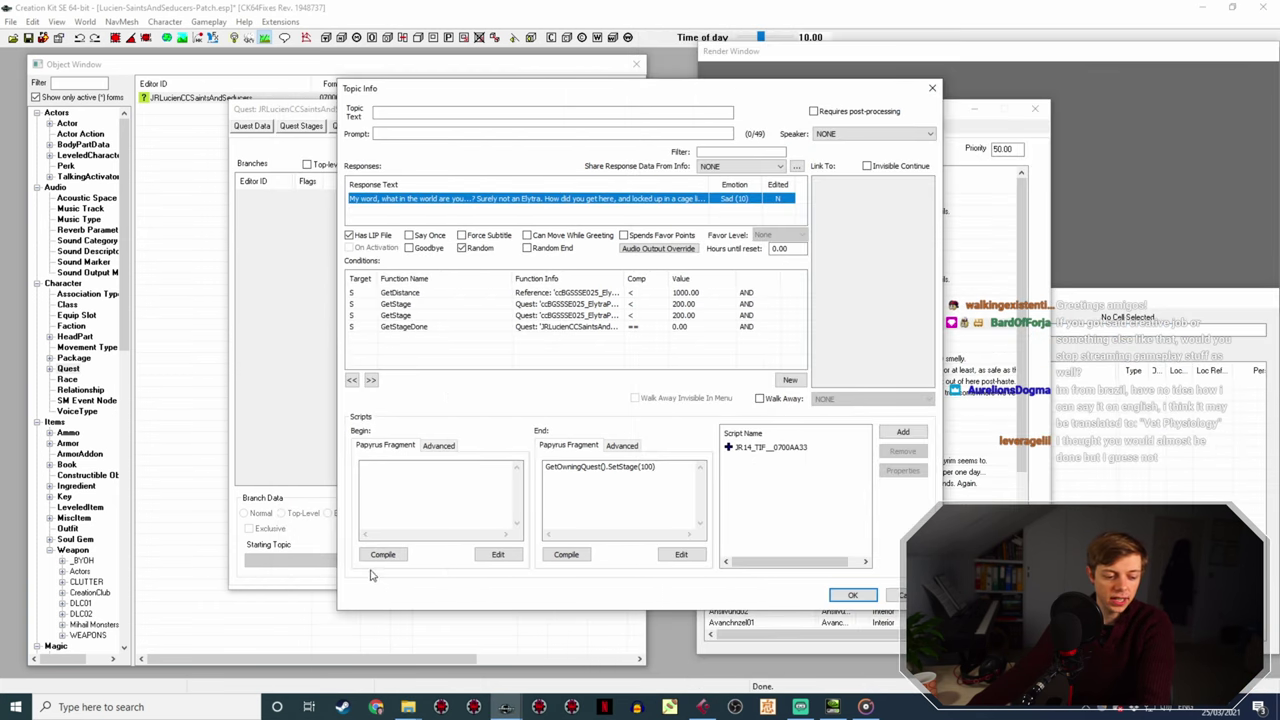
pyautogui.doubleClick(469, 199)
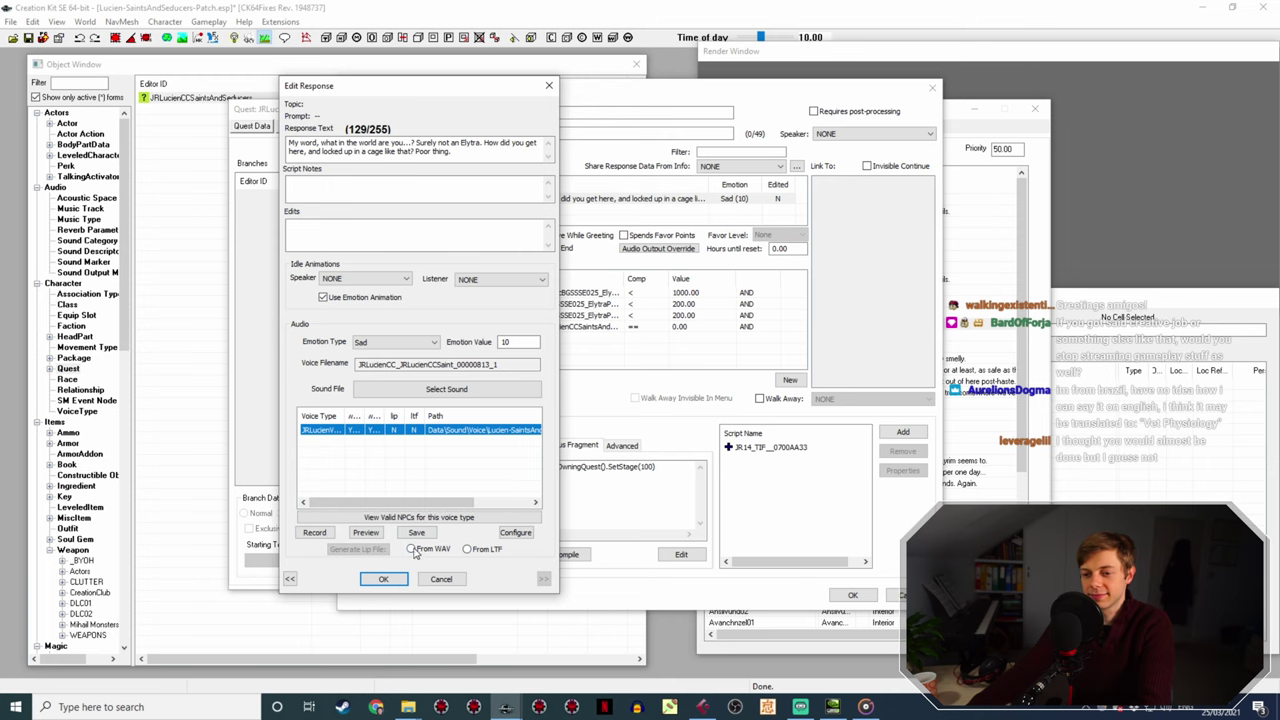
pyautogui.click(414, 550)
pyautogui.click(383, 579)
pyautogui.click(852, 595)
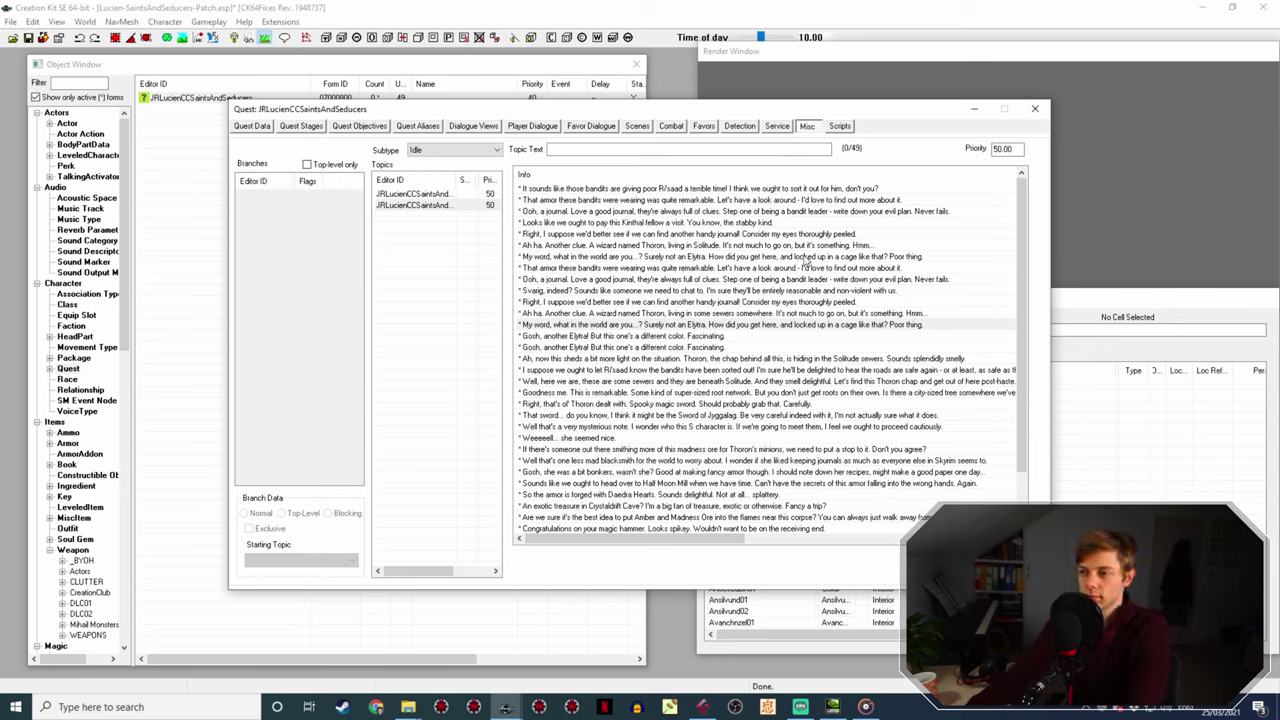
# - Check the voice filename and the WAV and lip file status of both "Surely not an Elytra" responses
pyautogui.doubleClick(780, 258)
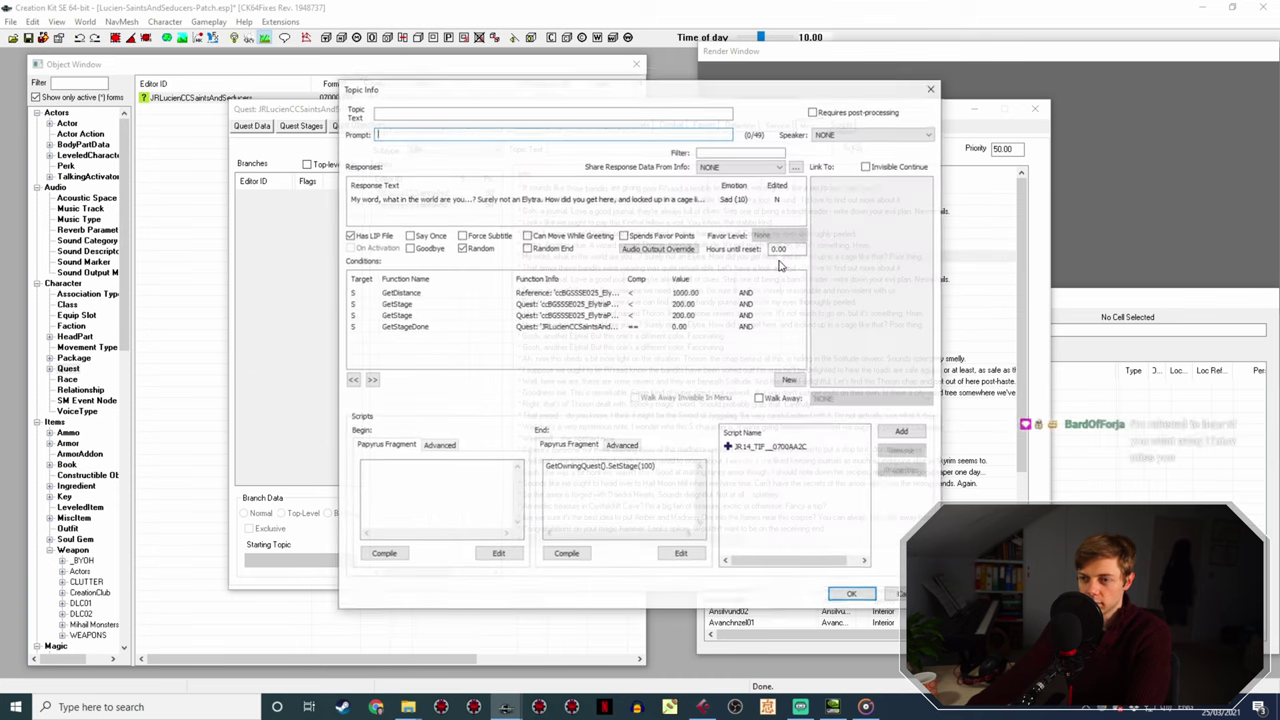
pyautogui.doubleClick(585, 199)
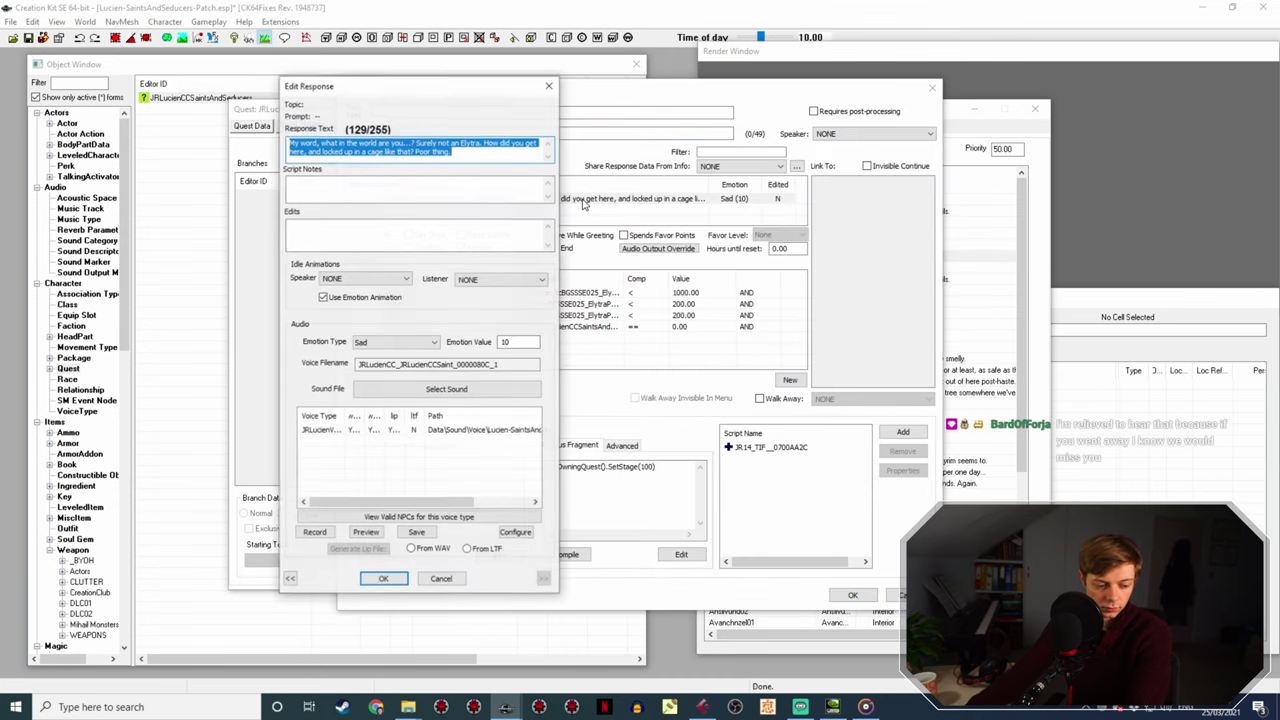
pyautogui.click(446, 579)
pyautogui.click(901, 594)
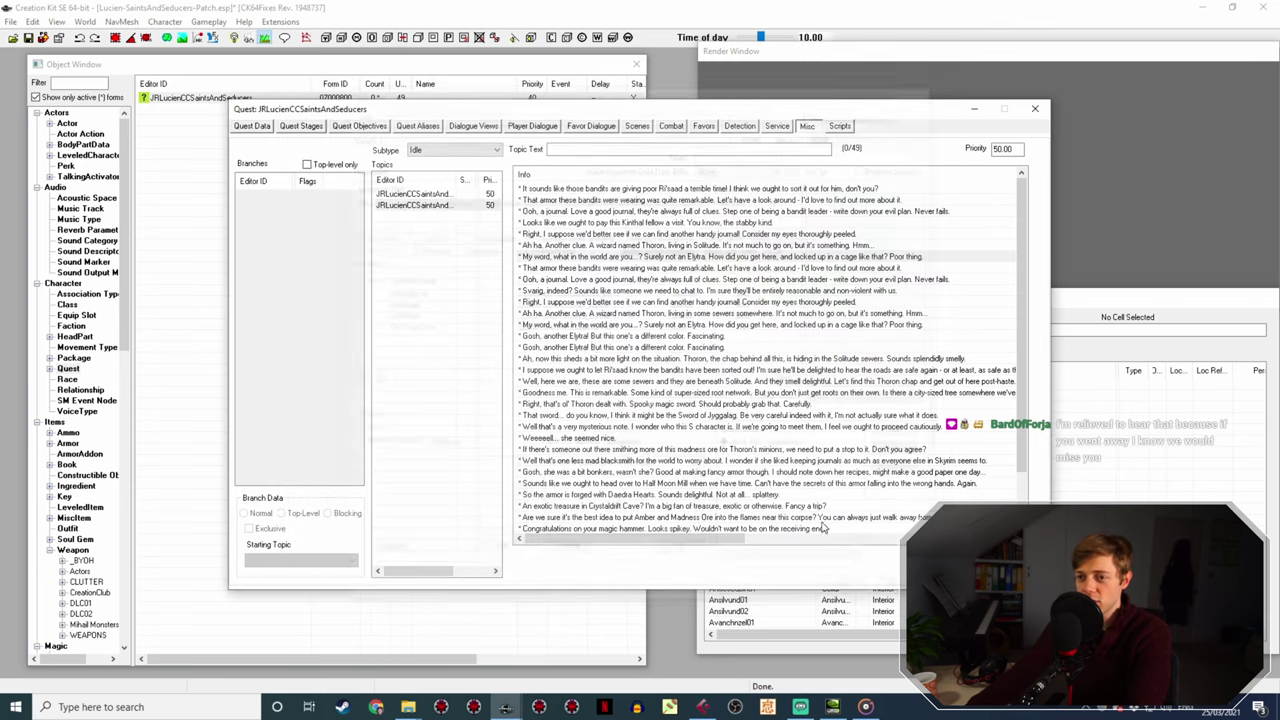
pyautogui.doubleClick(573, 325)
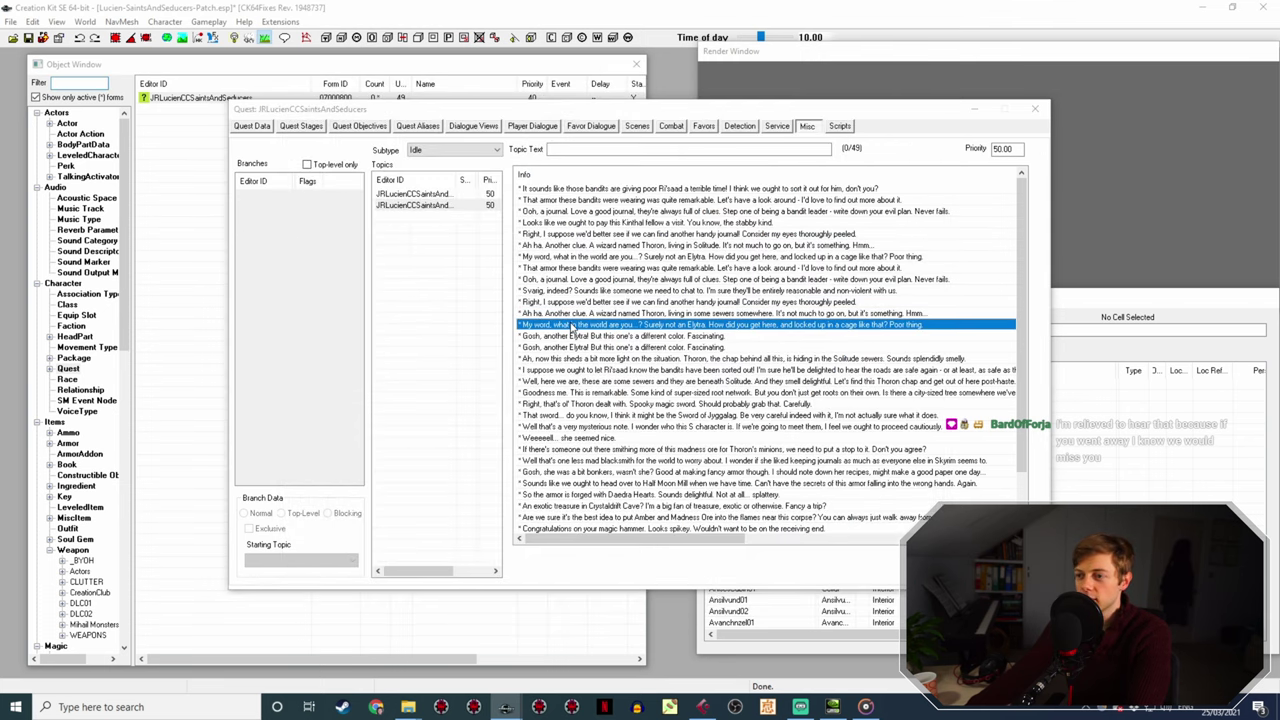
pyautogui.doubleClick(530, 197)
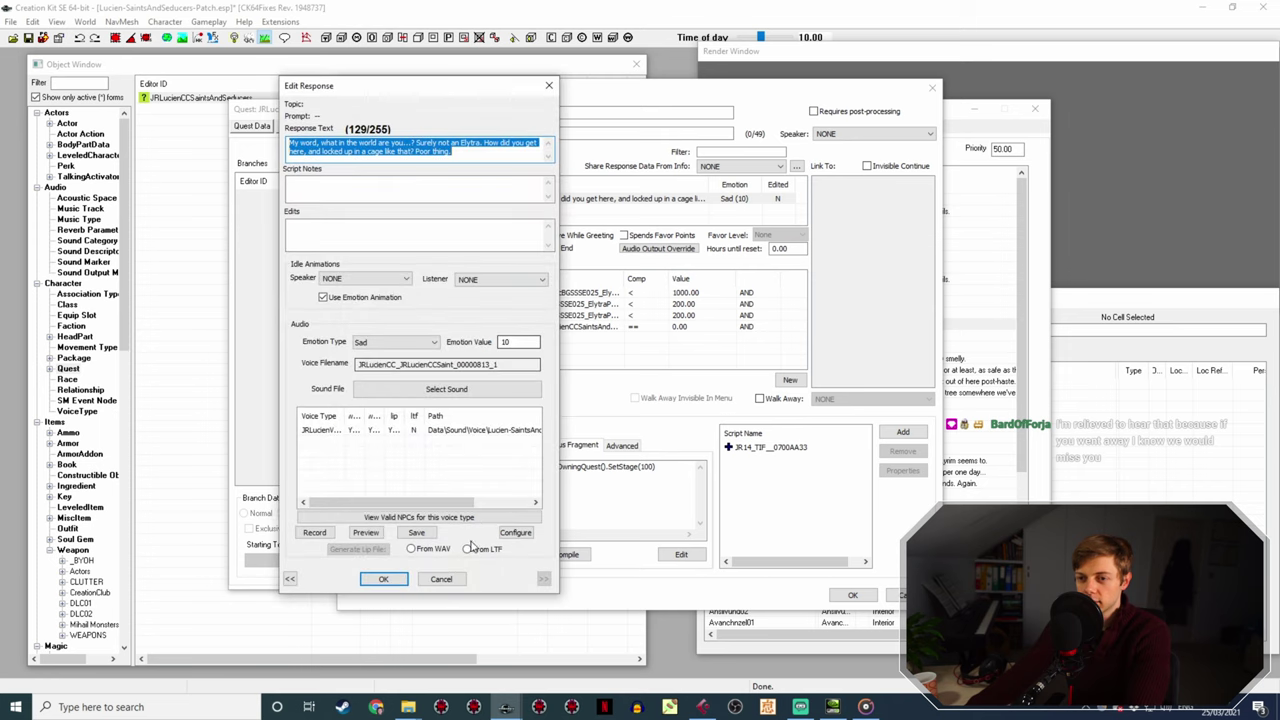
# - Close the Elytra response and check the voice filename and WAV and lip file status of the second "That armor these bandits were wearing" response
pyautogui.click(446, 579)
pyautogui.click(901, 594)
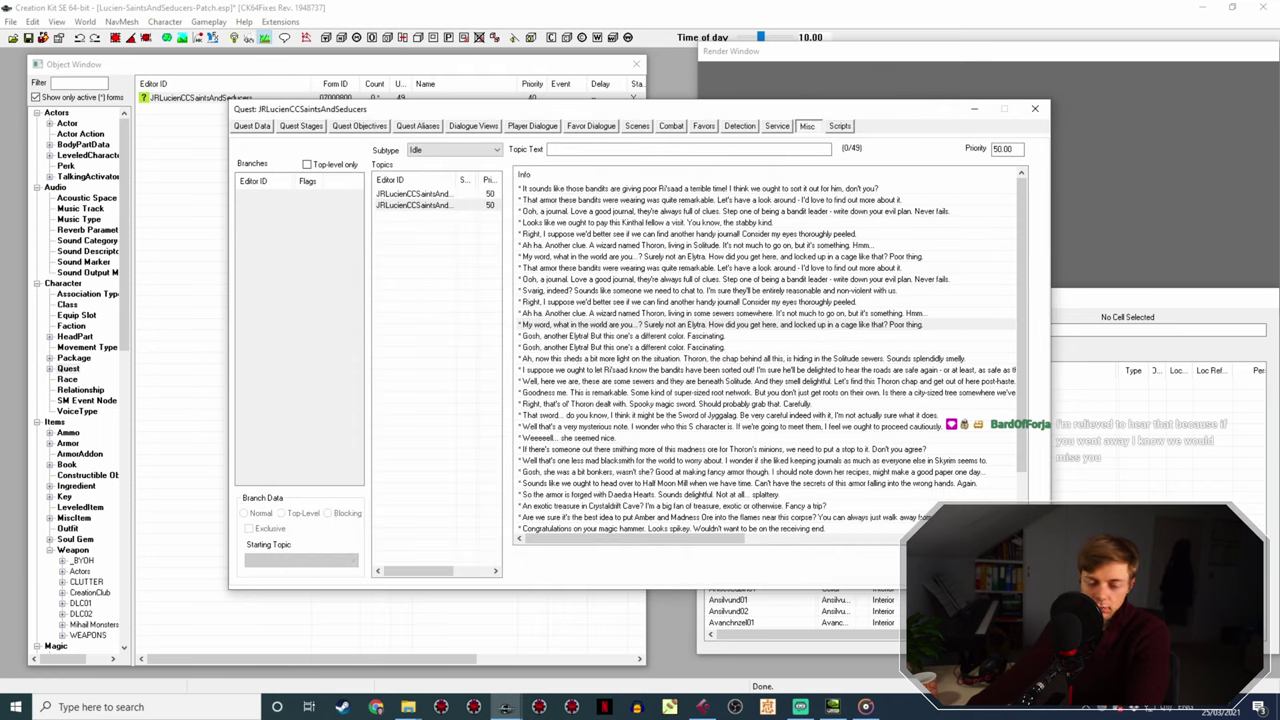
pyautogui.click(605, 257)
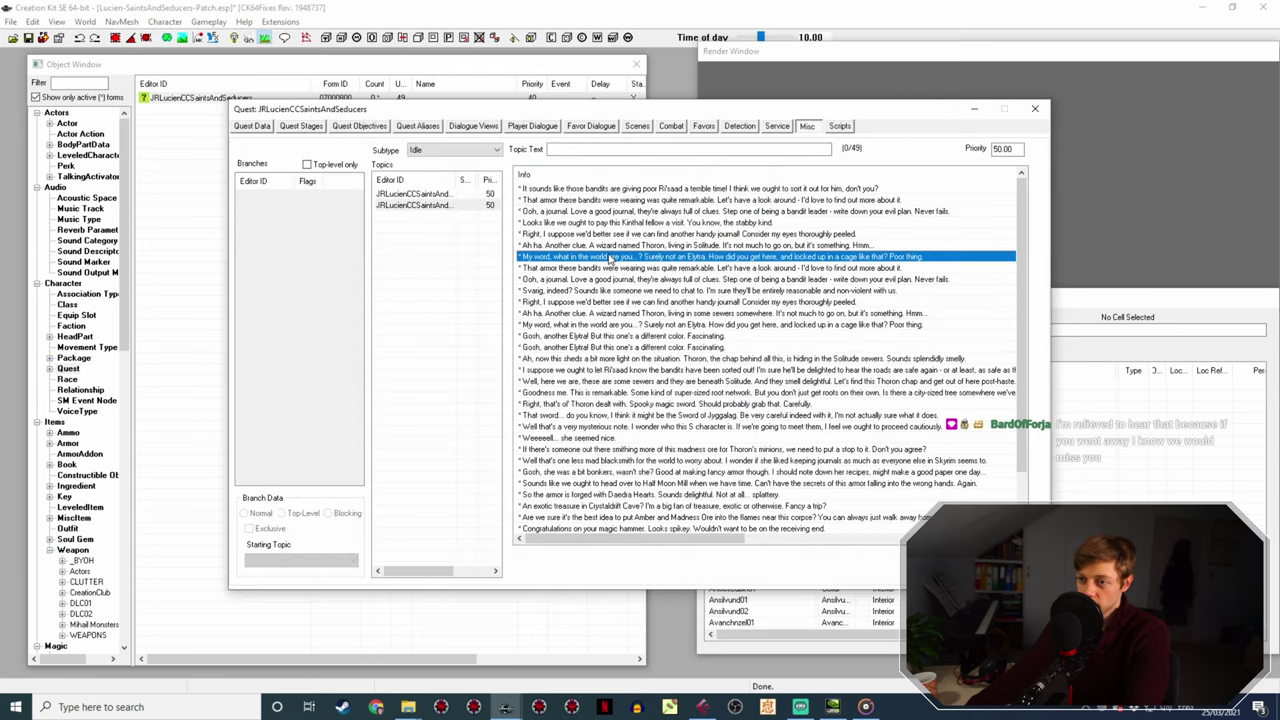
pyautogui.doubleClick(589, 268)
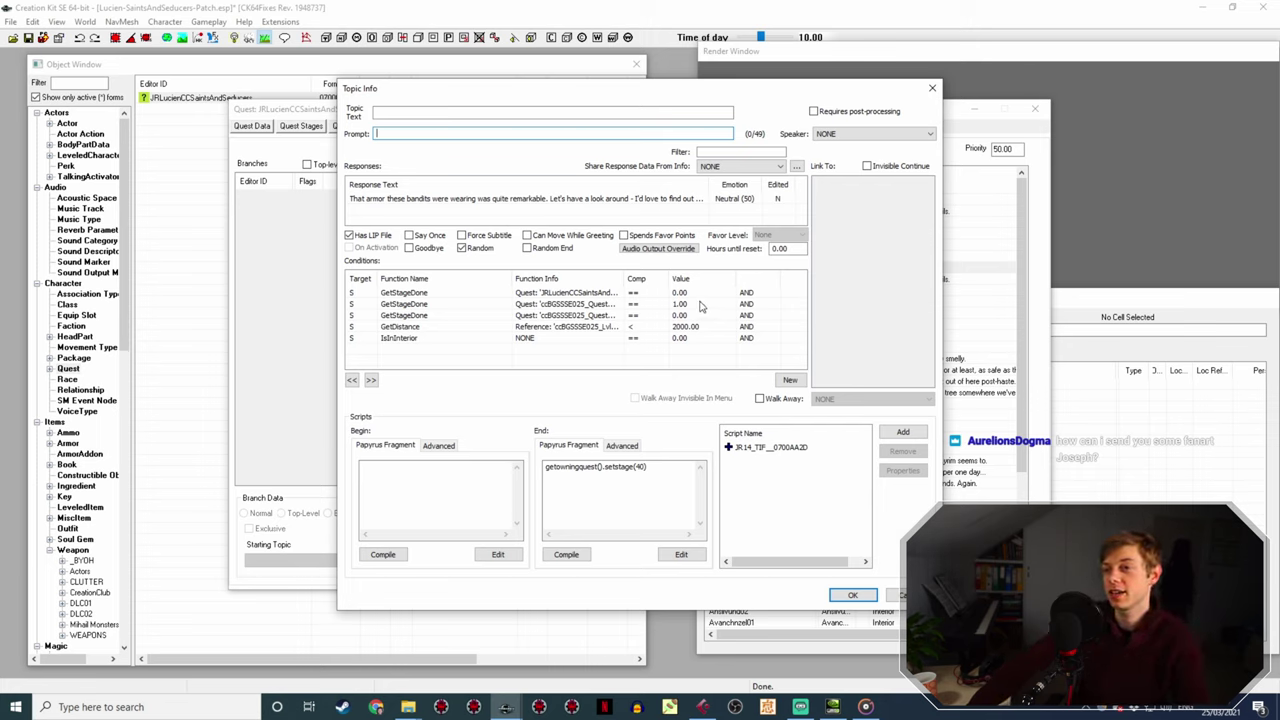
pyautogui.click(686, 200)
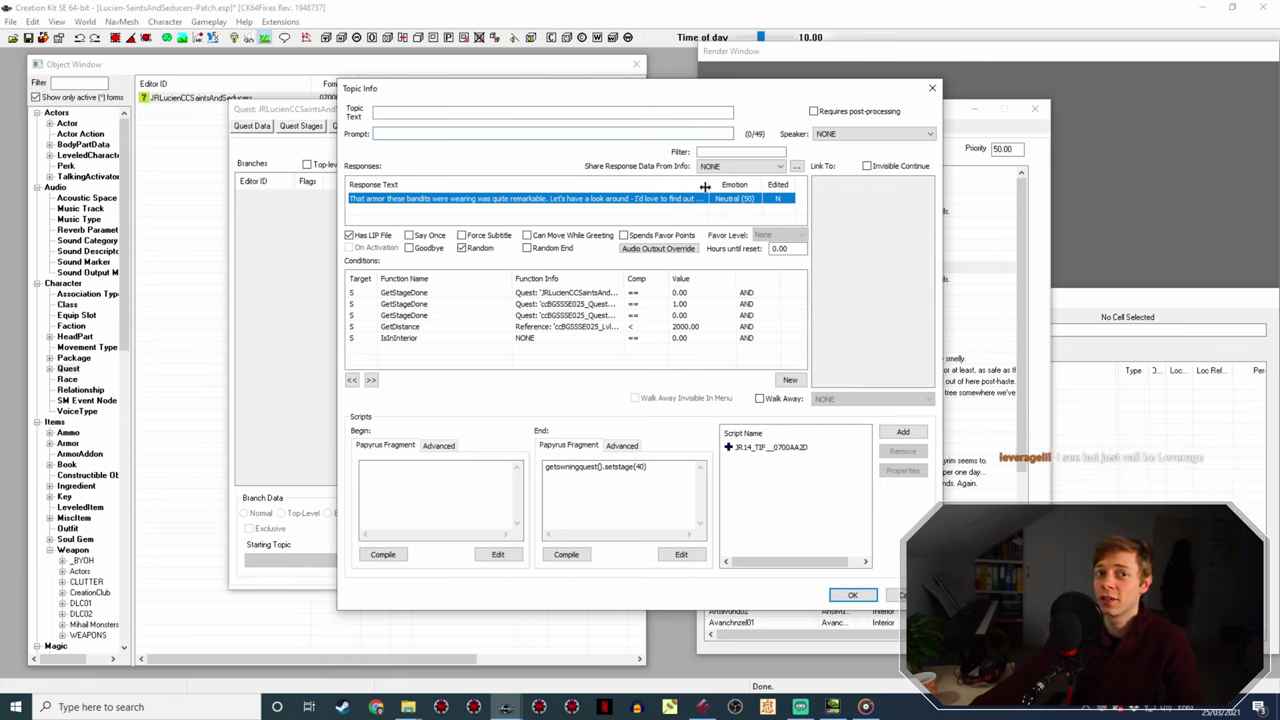
pyautogui.moveTo(705, 187); pyautogui.dragTo(727, 187)
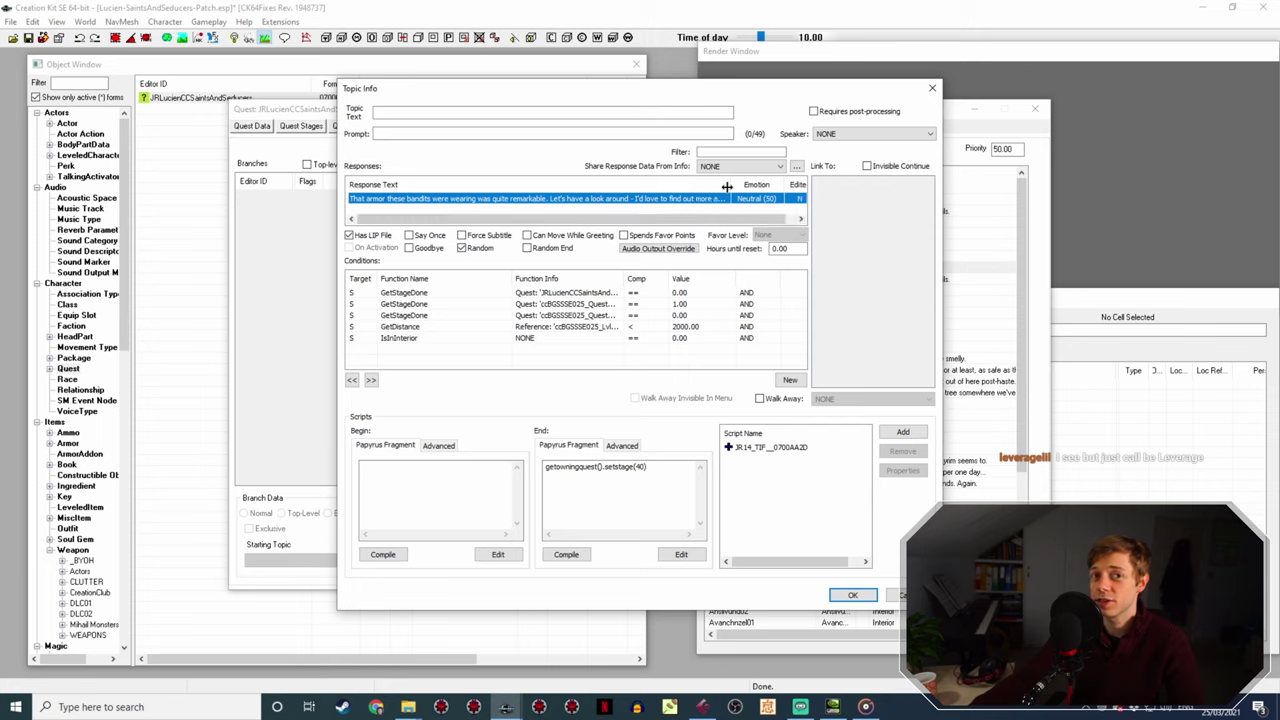
pyautogui.doubleClick(706, 200)
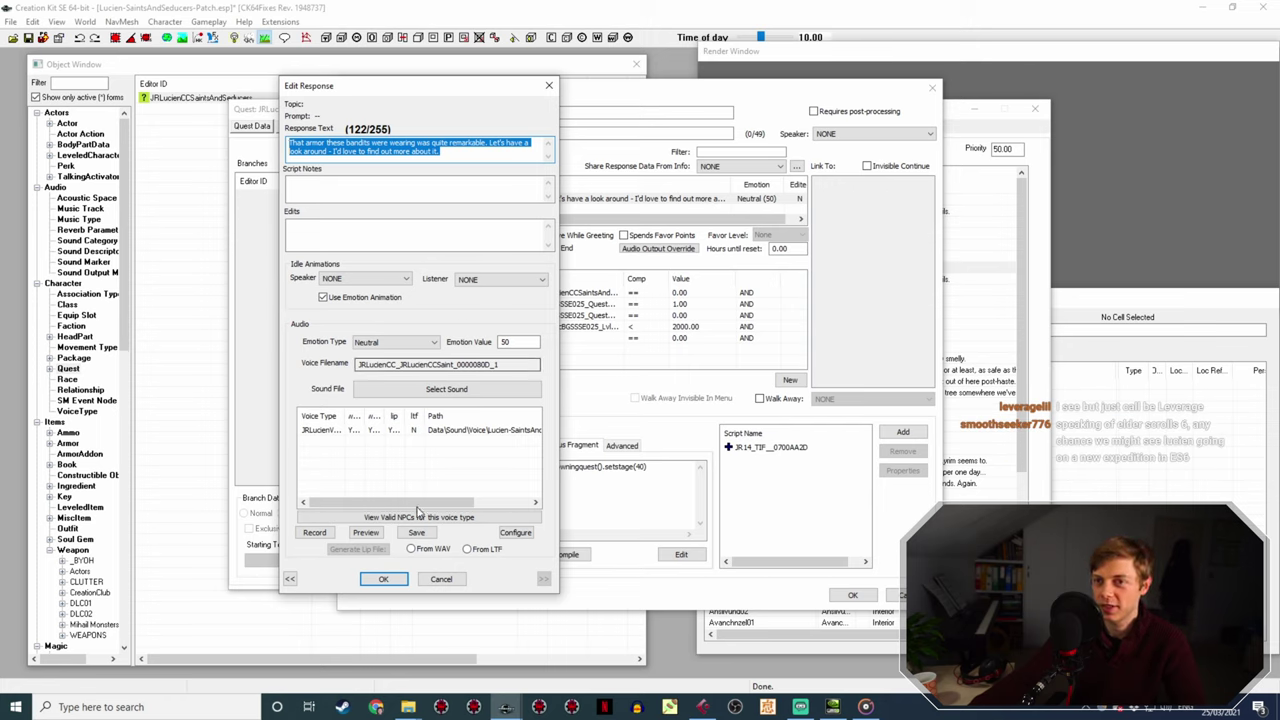
pyautogui.click(384, 580)
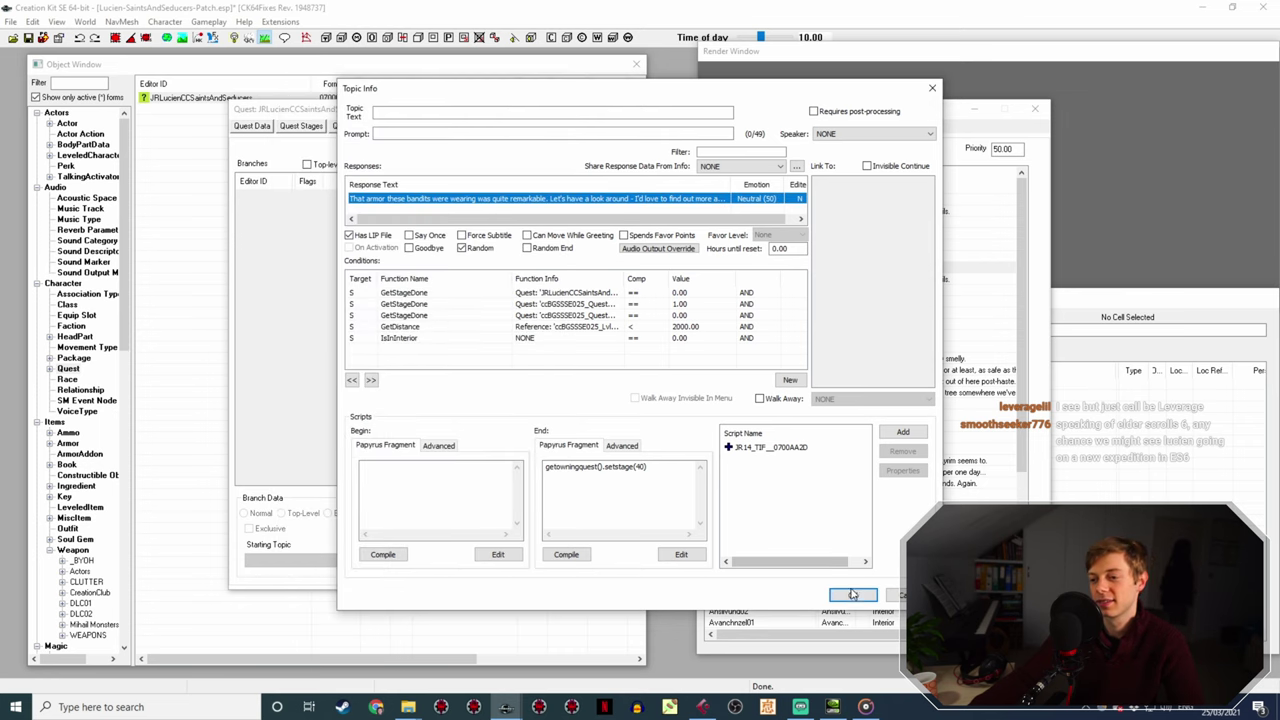
pyautogui.click(853, 594)
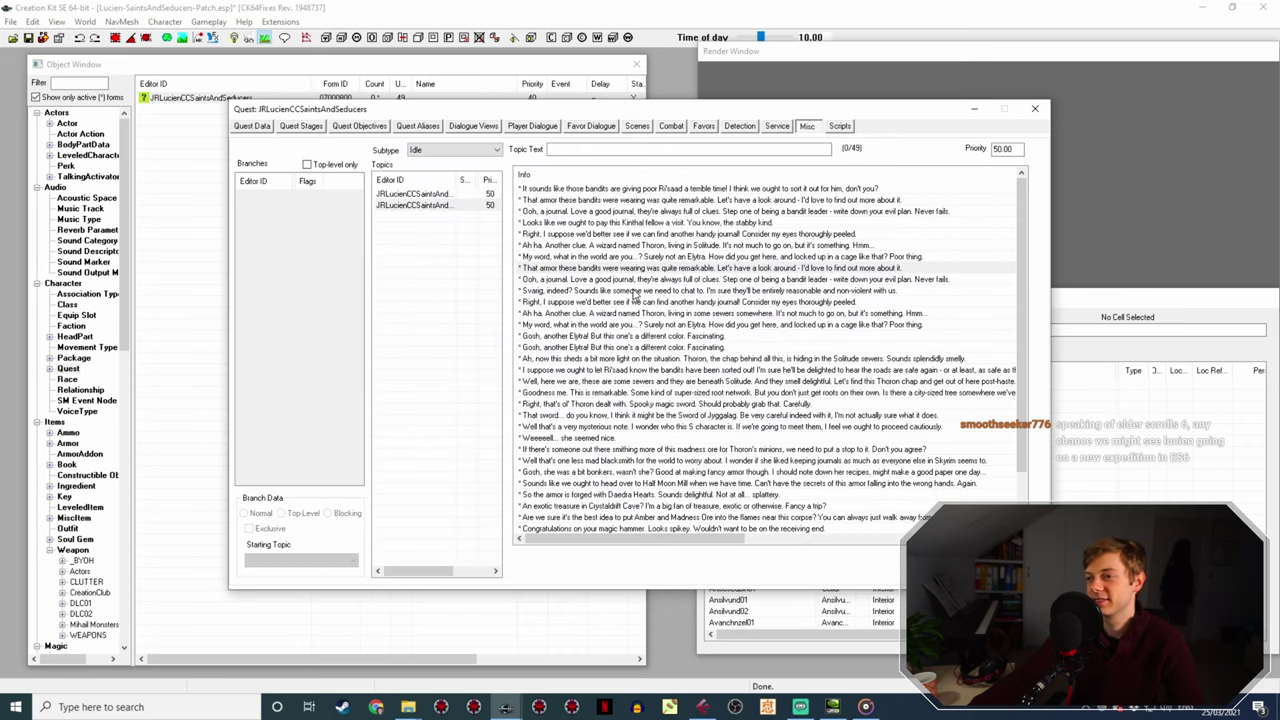
pyautogui.click(609, 280)
pyautogui.click(607, 291)
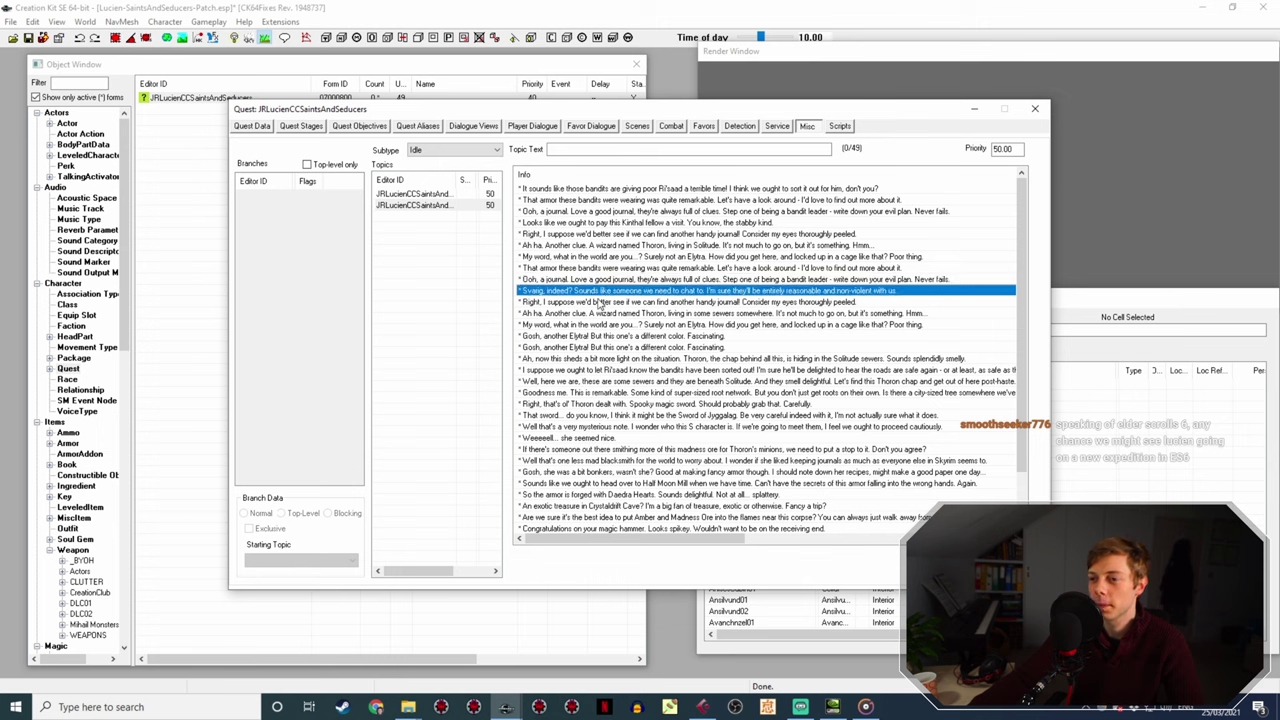
pyautogui.click(598, 302)
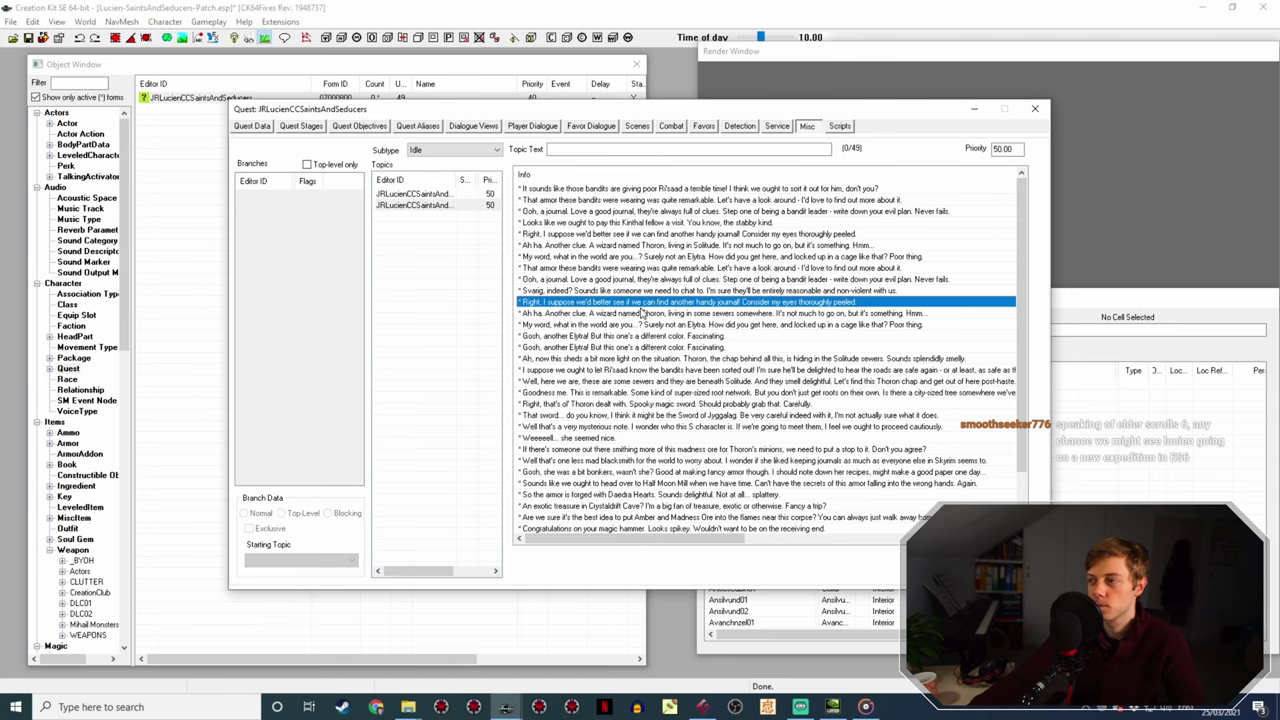
pyautogui.doubleClick(648, 314)
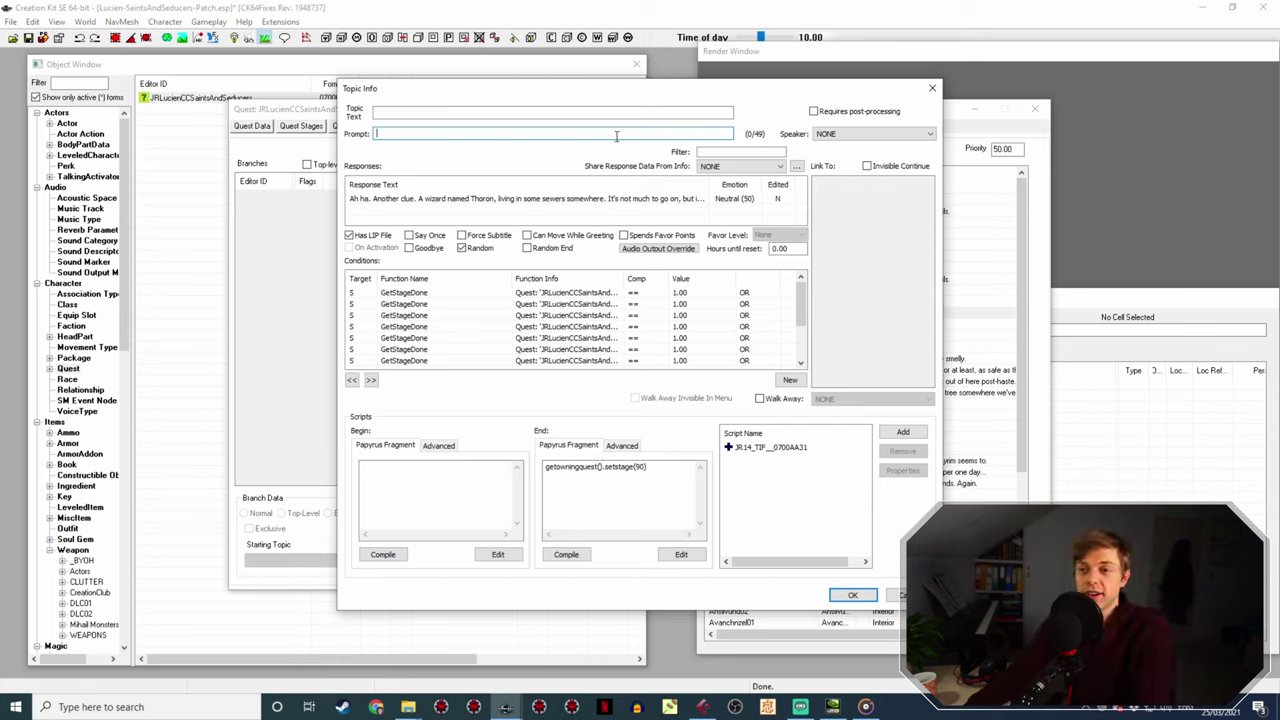
pyautogui.doubleClick(592, 200)
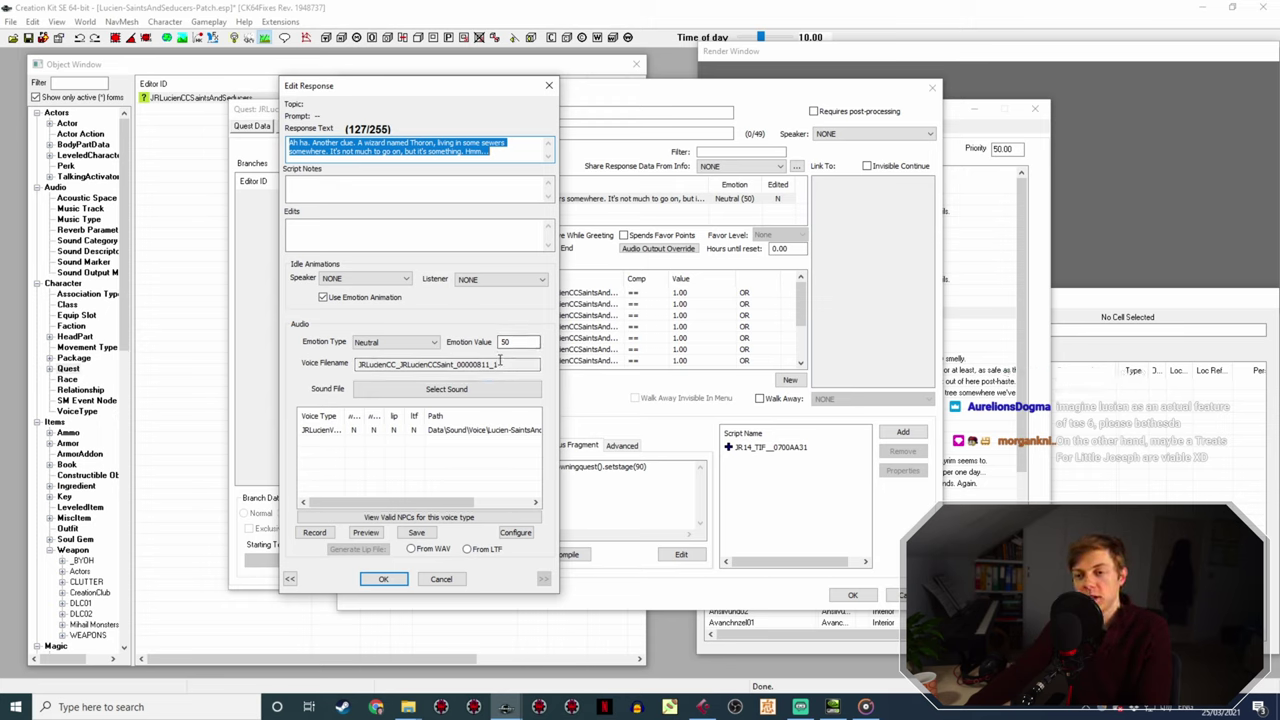
pyautogui.doubleClick(430, 364)
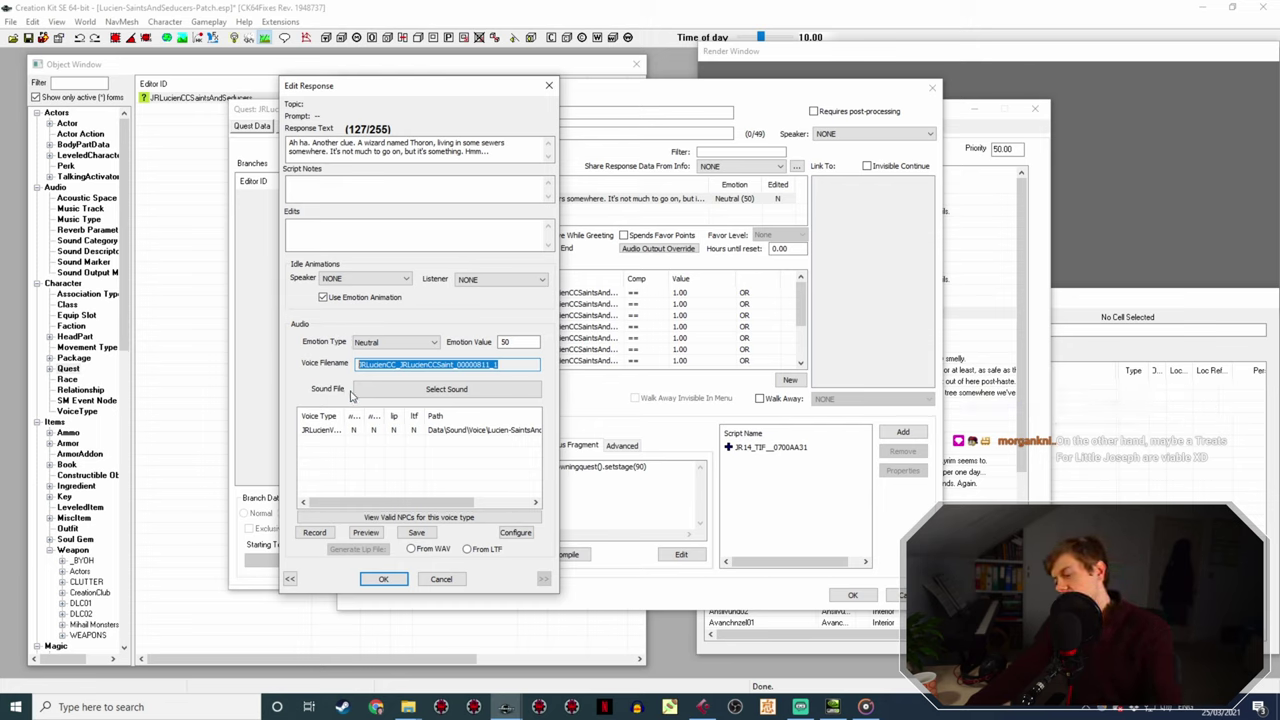
# - Play LucienSaintsAndSeducersIdle8.wav from the JRLucienVoice folder to identify which dialogue line it contains
pyautogui.click(408, 707)
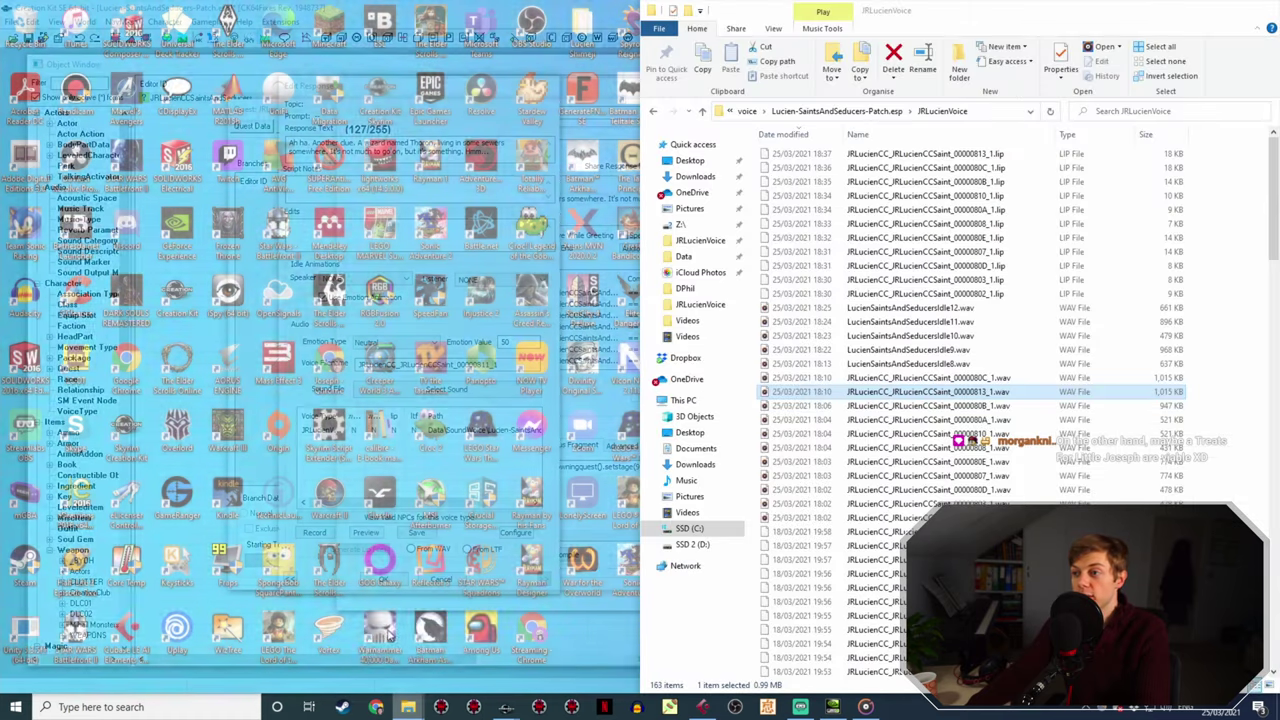
pyautogui.click(368, 640)
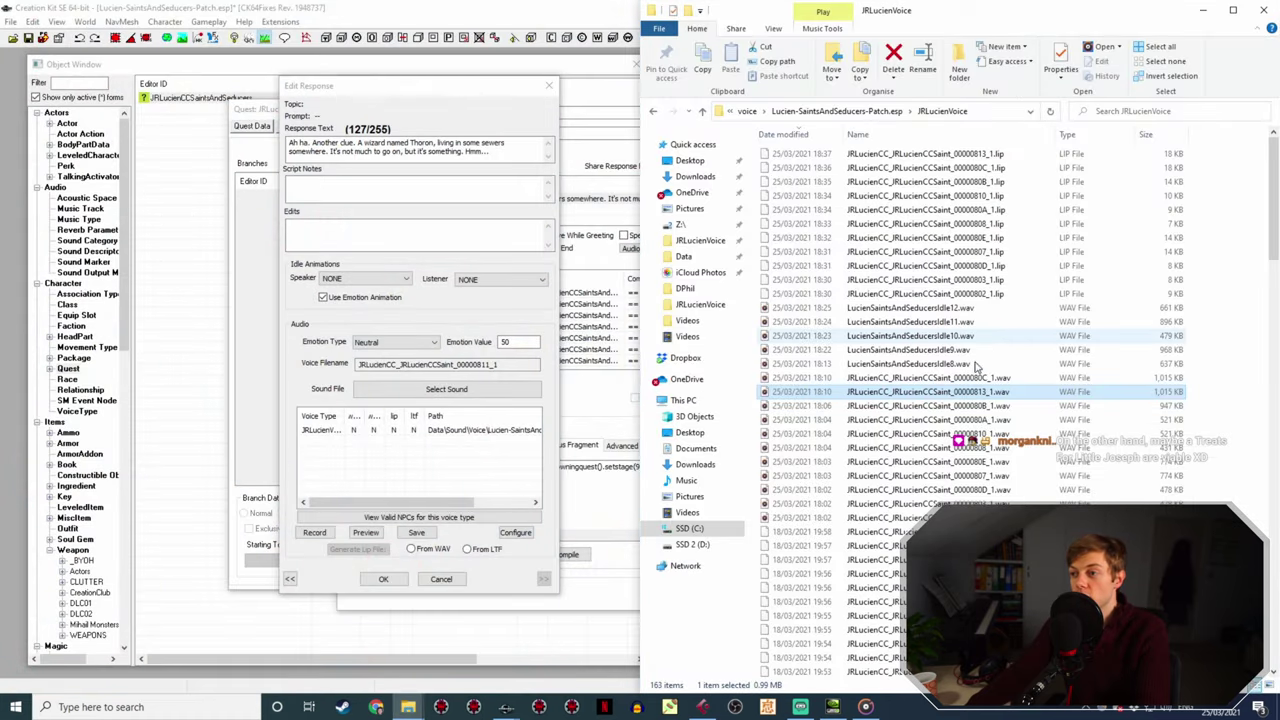
pyautogui.click(973, 365)
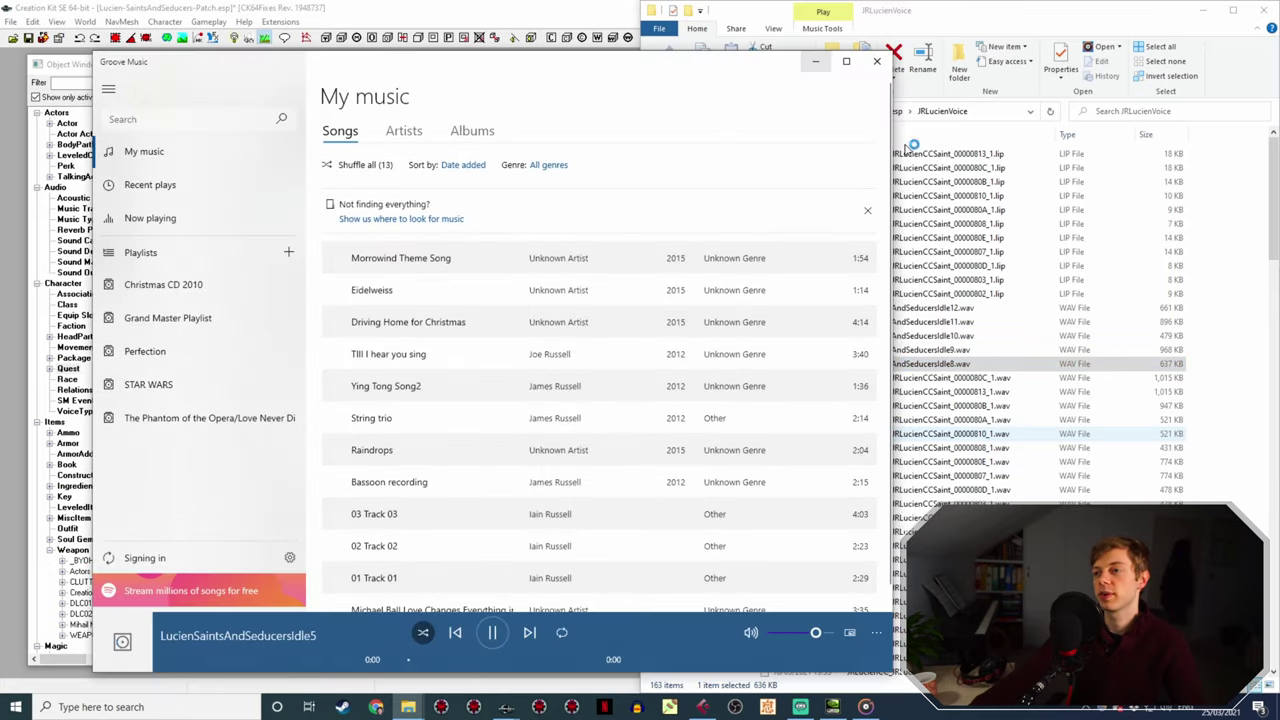
pyautogui.click(814, 64)
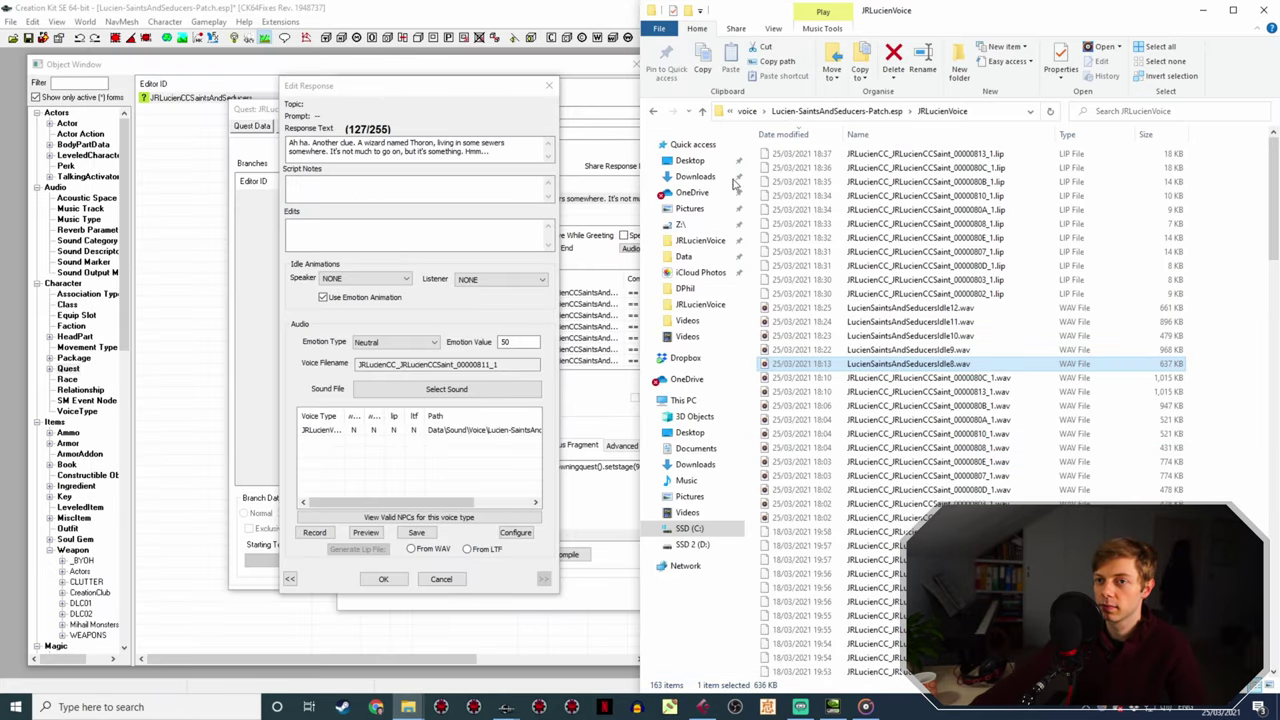
# - Cancel the Thoron sewers response, open the "Svarig, indeed?" line's response, and copy its voice filename
pyautogui.click(425, 582)
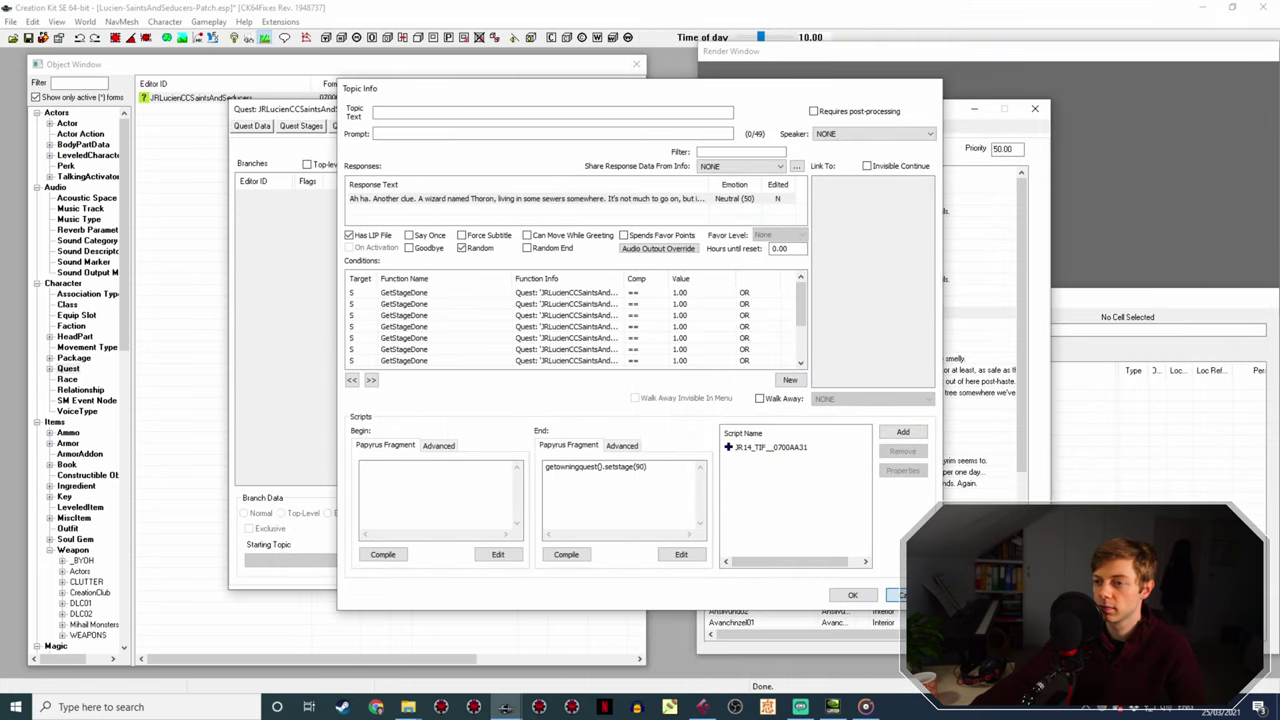
pyautogui.press('Return')
pyautogui.click(628, 290)
pyautogui.doubleClick(628, 290)
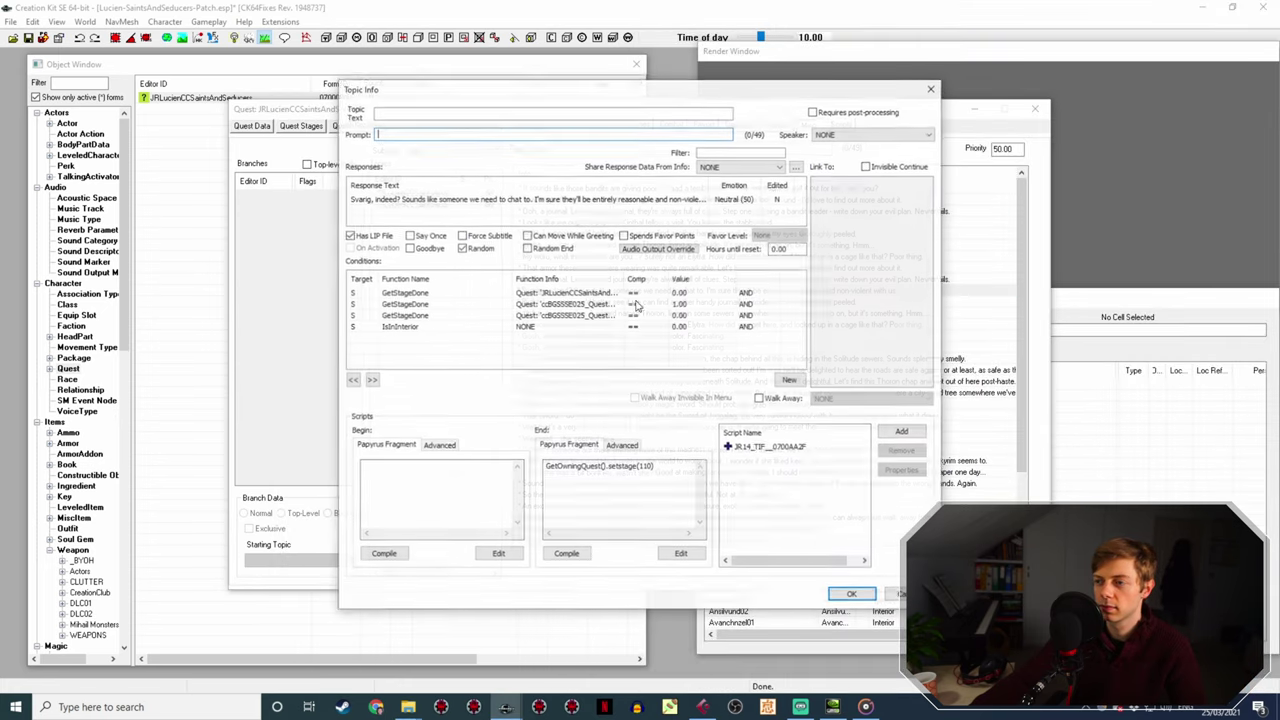
pyautogui.doubleClick(455, 196)
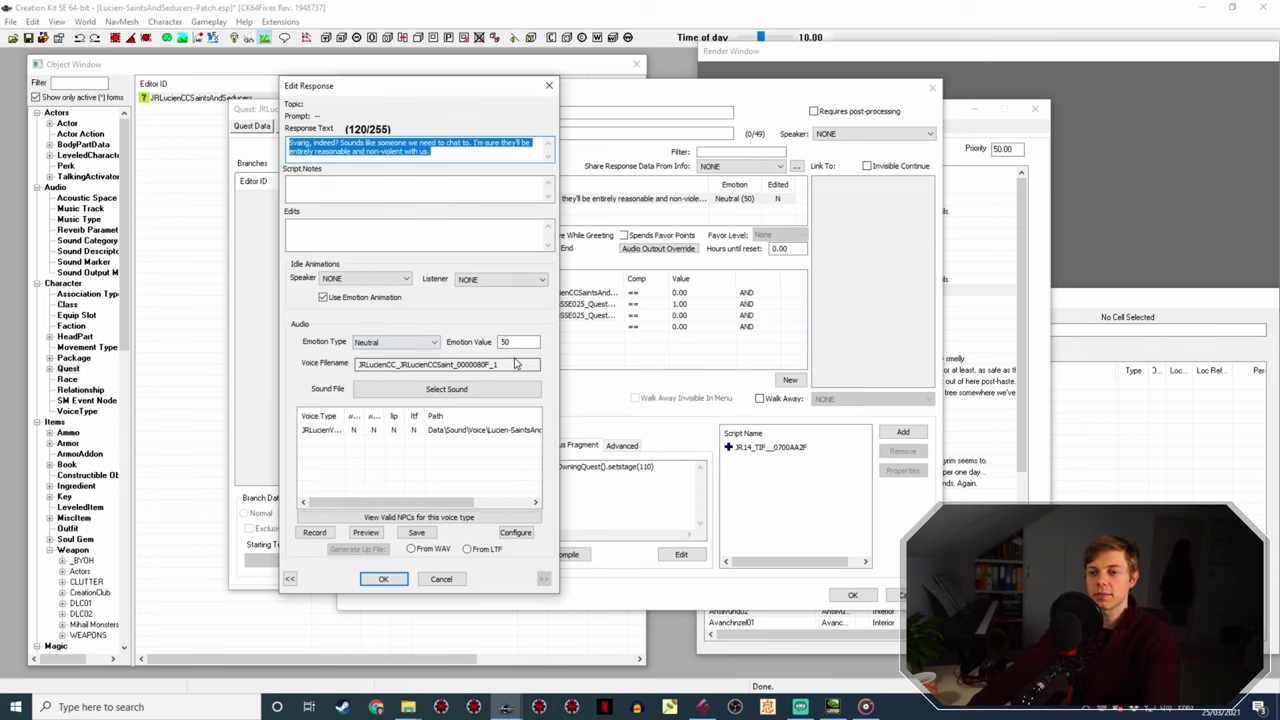
pyautogui.moveTo(522, 364); pyautogui.dragTo(180, 346)
pyautogui.hotkey('ctrl', 'c')
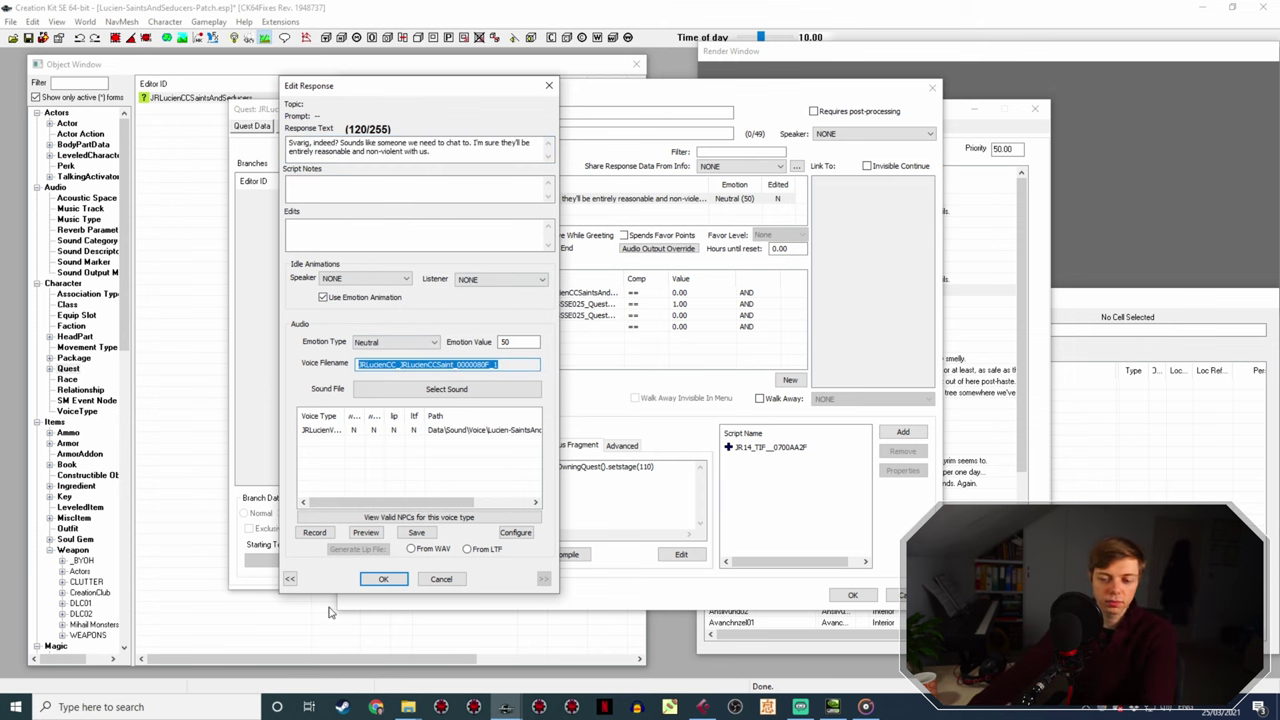
# - Rename LucienSaintsAndSeducersIdle8.wav in the JRLucienVoice folder to JRLucienCC_JRLucienCCSaint_0000080F_1.wav
pyautogui.click(408, 707)
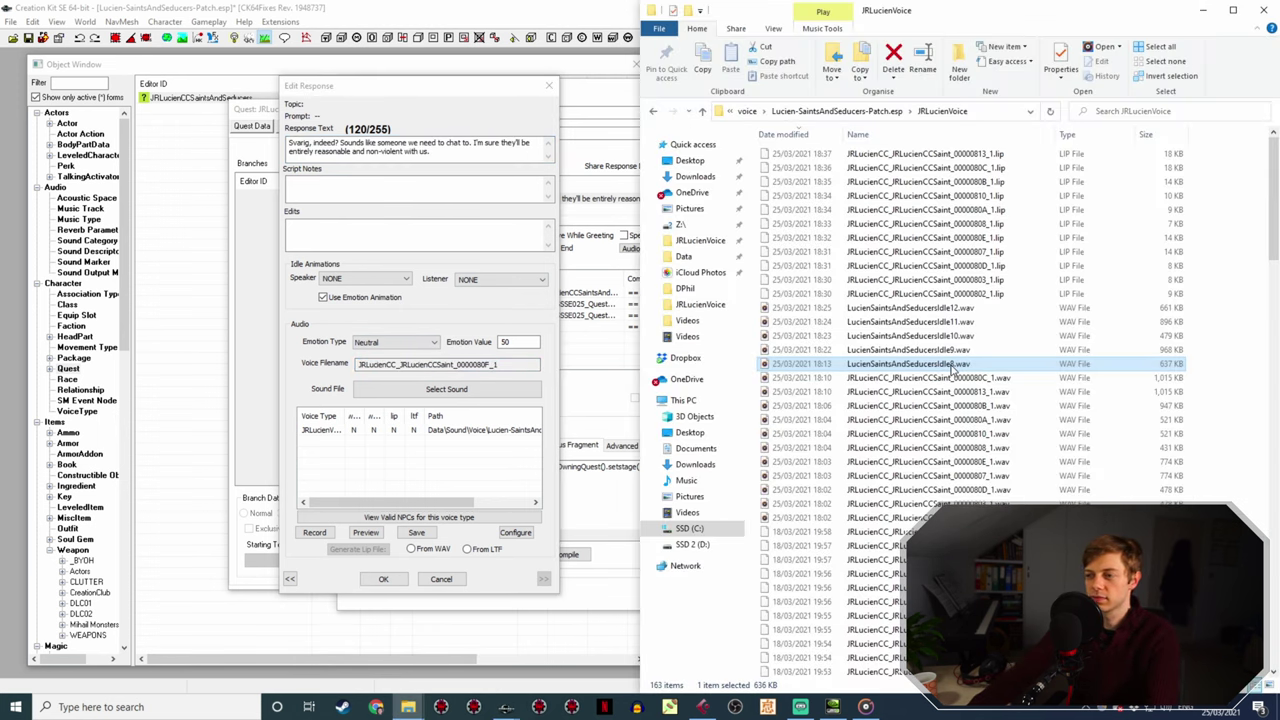
pyautogui.press('F2')
pyautogui.hotkey('ctrl', 'v')
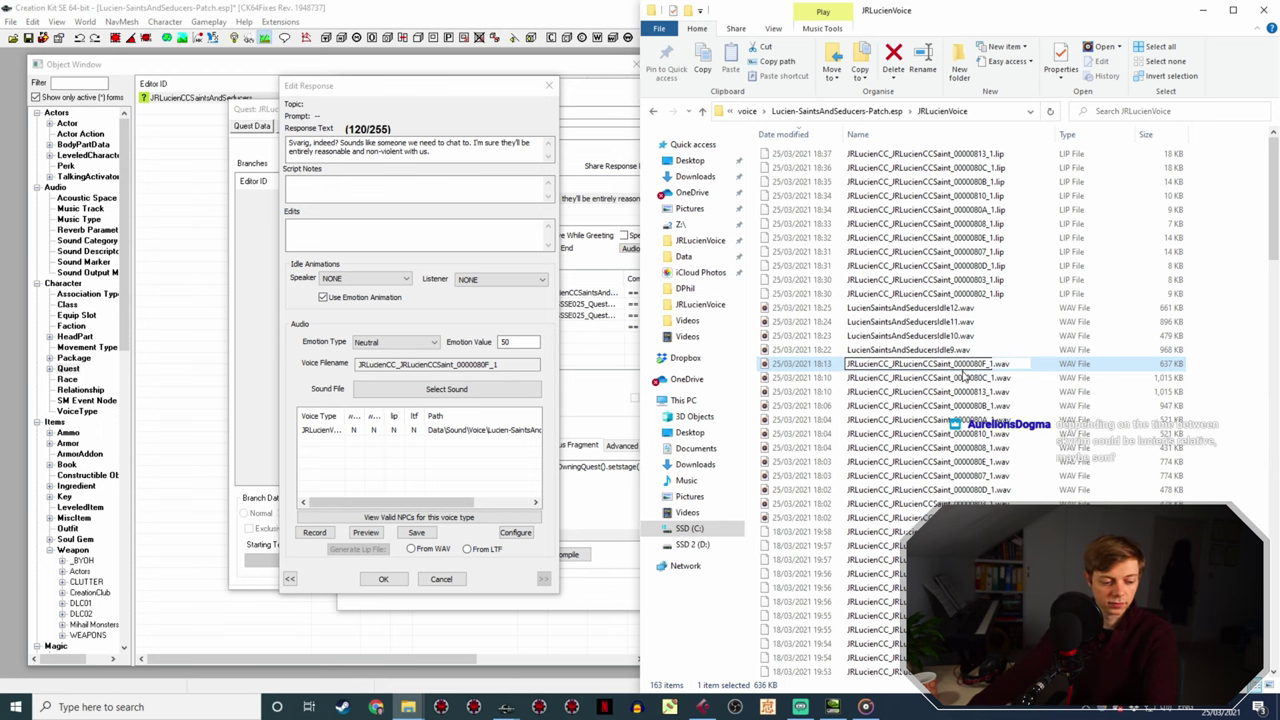
# - Reopen the "Svarig, indeed?" response, generate its lip file from the WAV, and accept the topic info
pyautogui.click(383, 579)
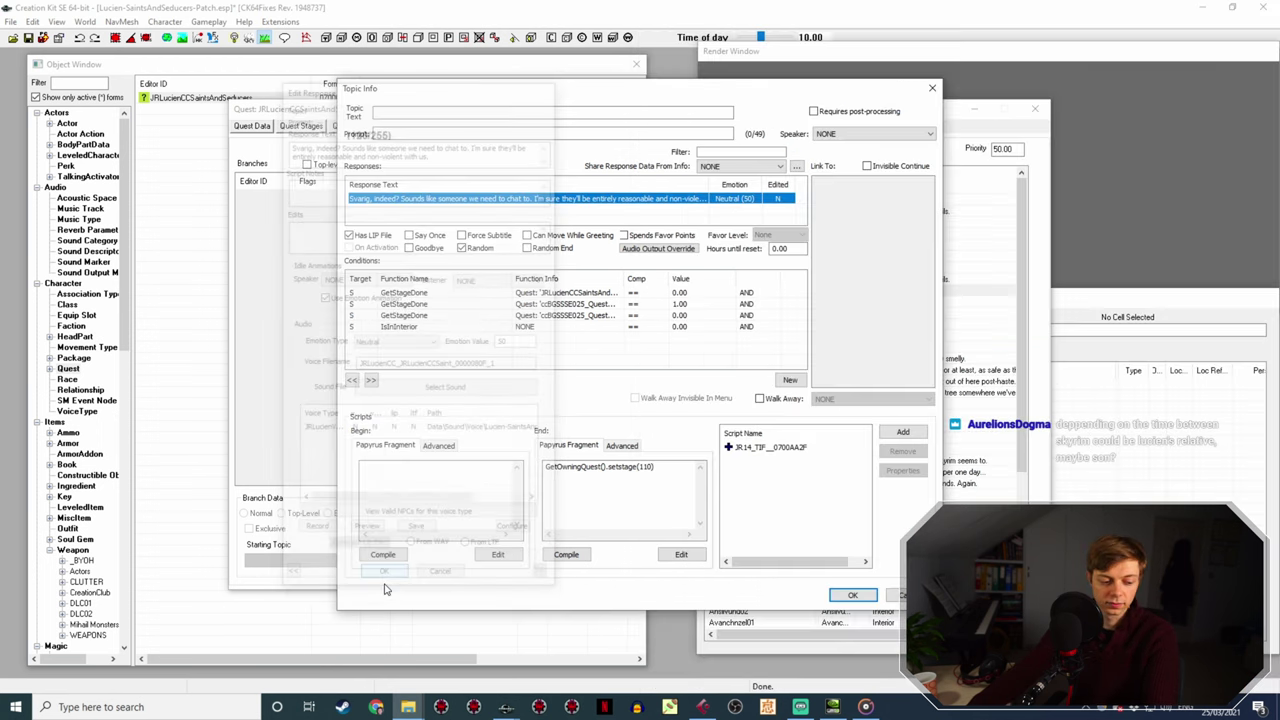
pyautogui.doubleClick(541, 198)
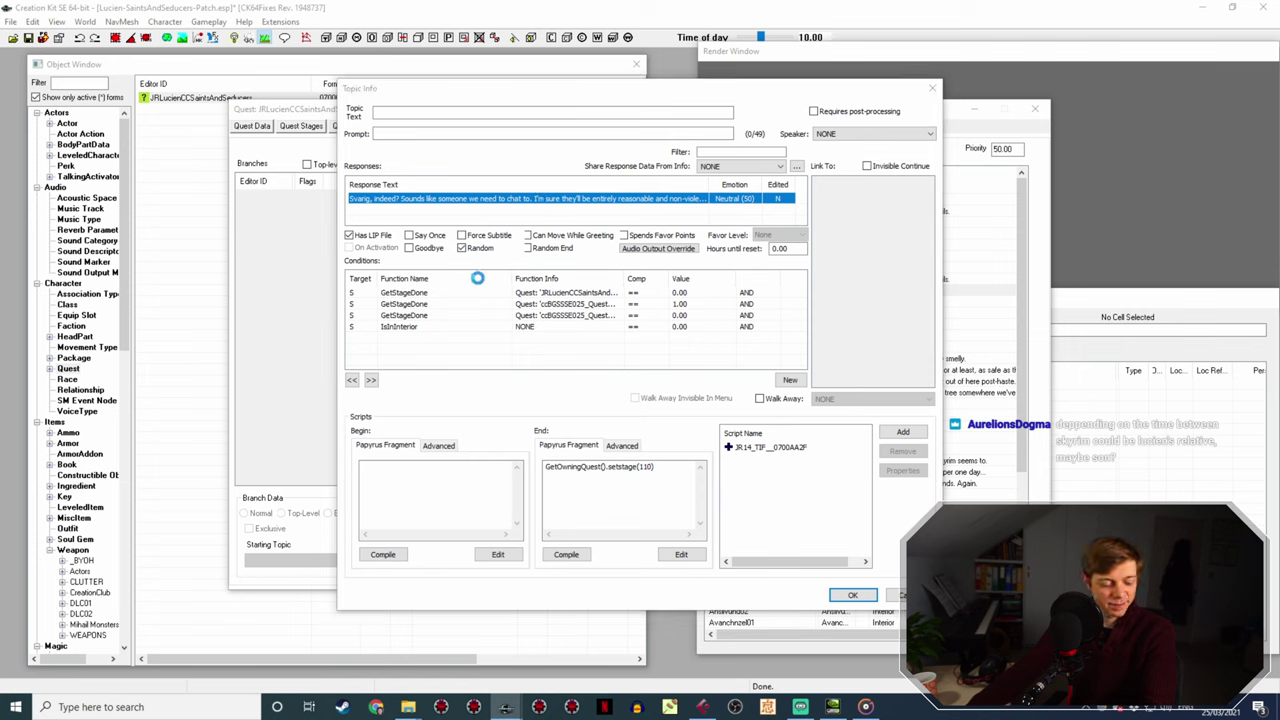
pyautogui.click(378, 430)
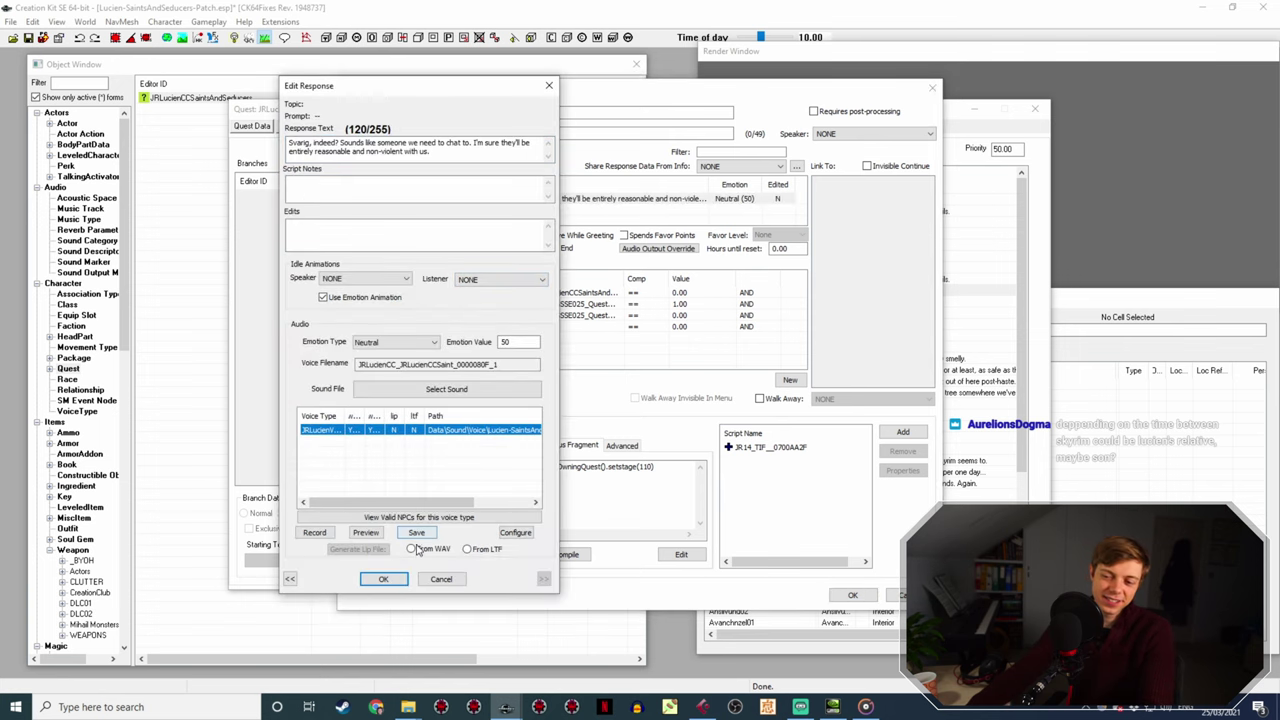
pyautogui.click(380, 580)
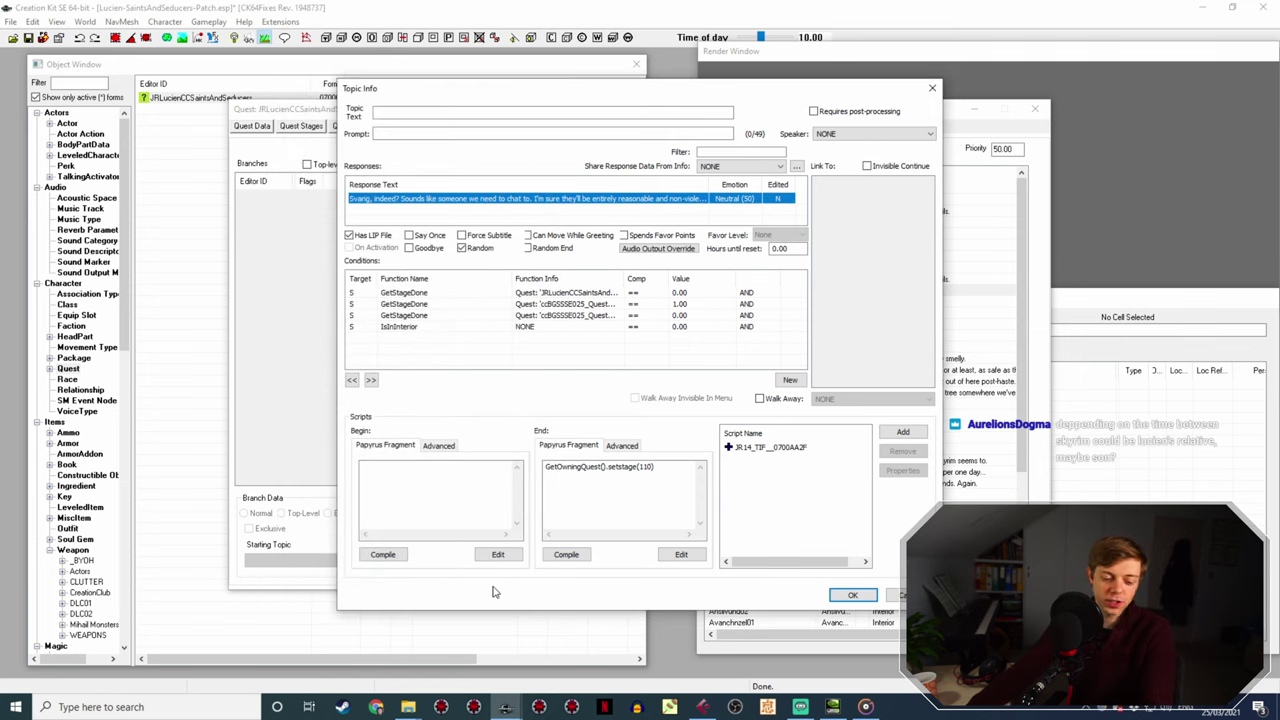
pyautogui.click(852, 595)
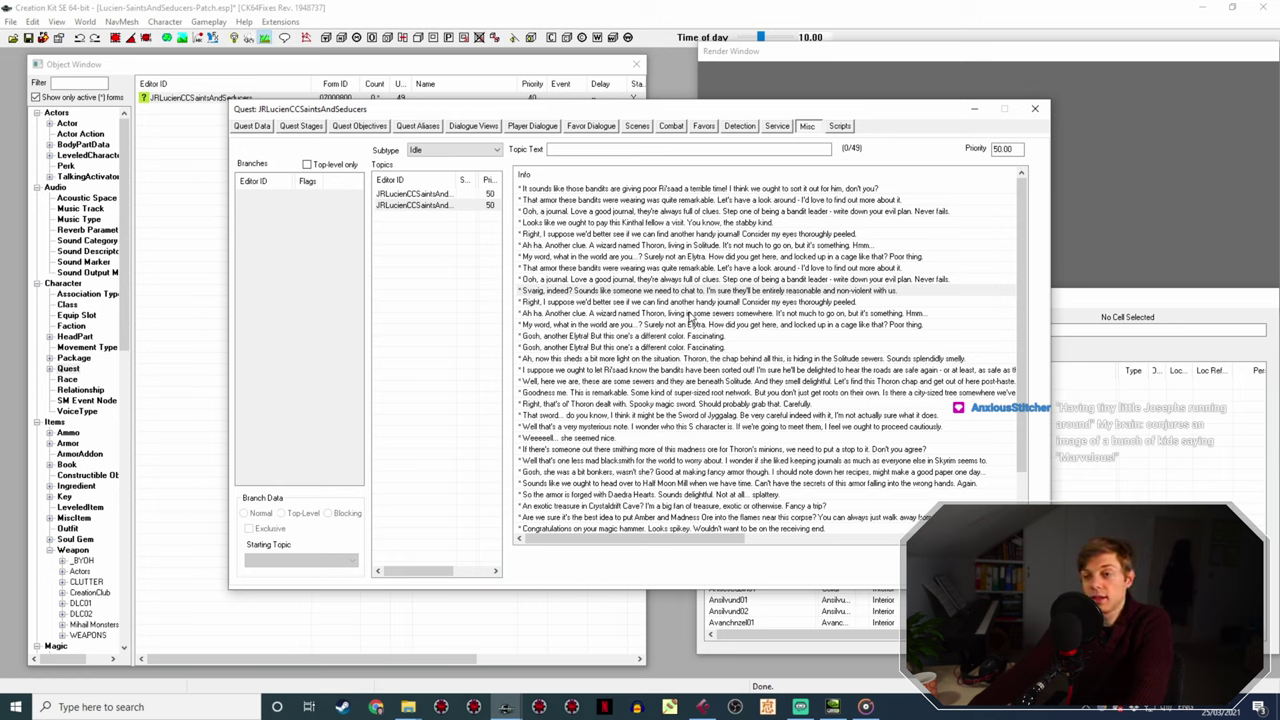
# - Open the response of the "Thoron, living in some sewers somewhere" line and copy its voice filename JRLucienCC_JRLucienCCSaint_00000811_1
pyautogui.doubleClick(603, 314)
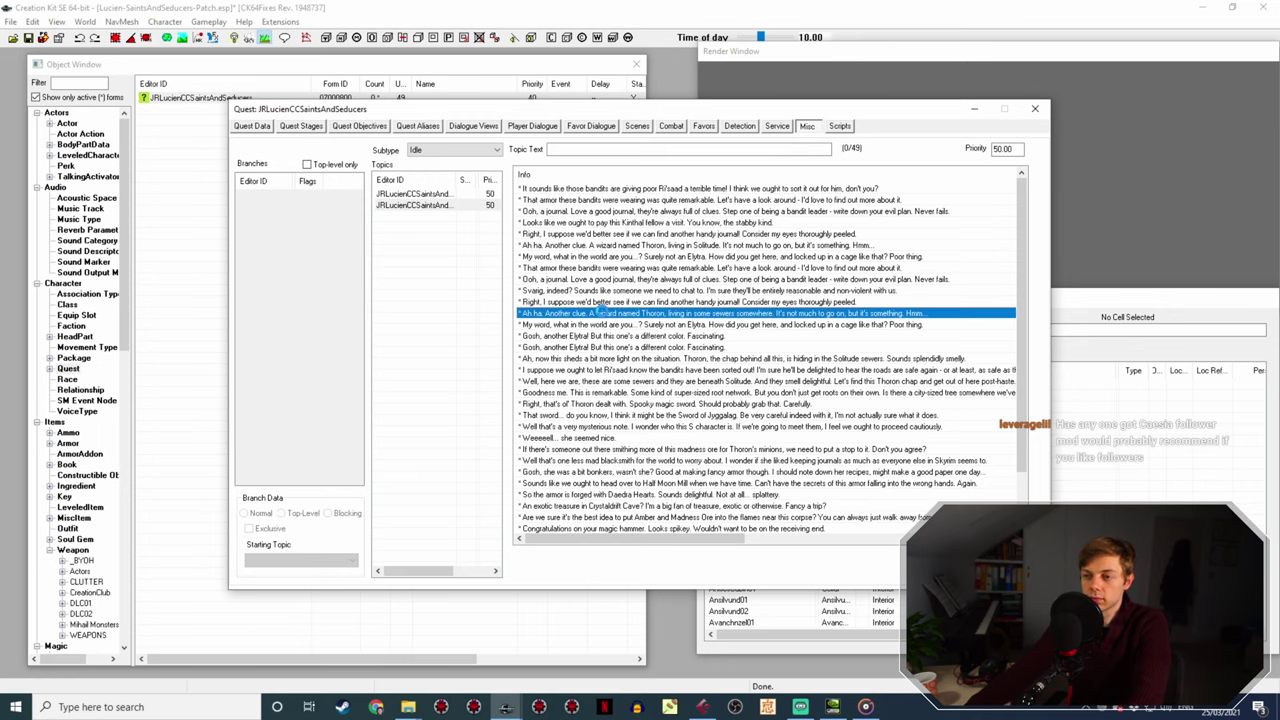
pyautogui.doubleClick(636, 196)
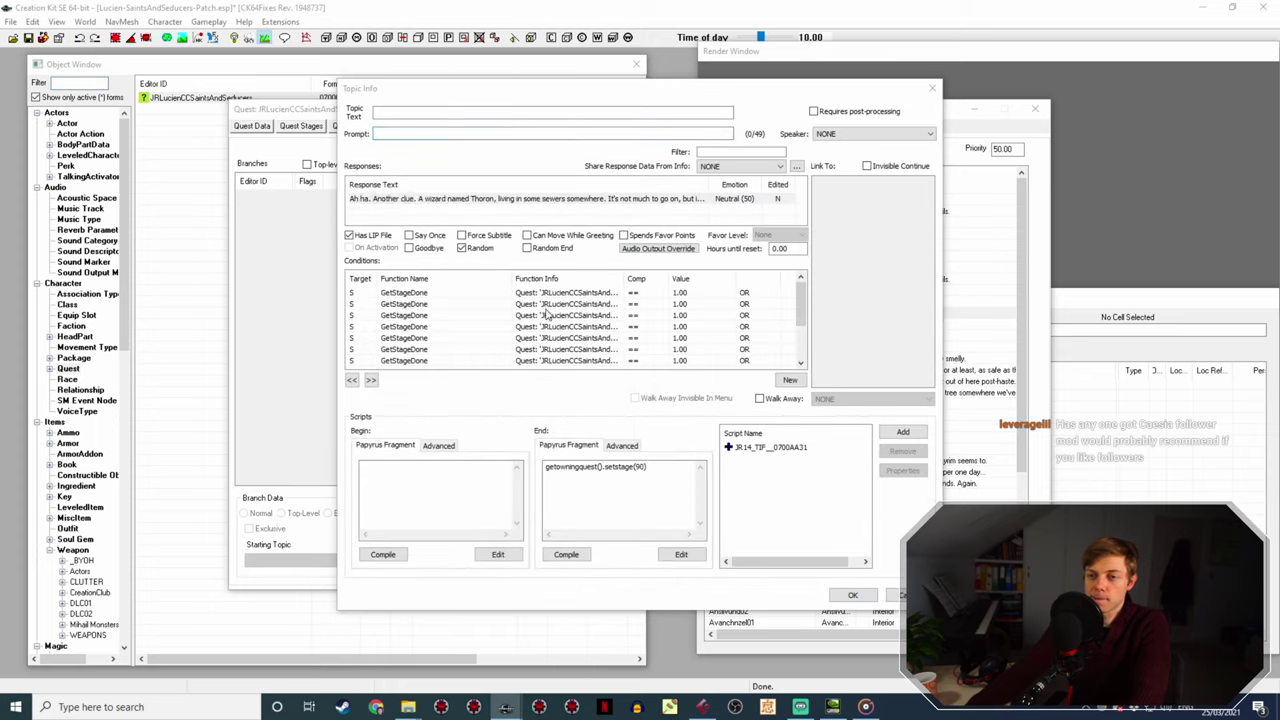
pyautogui.doubleClick(495, 364)
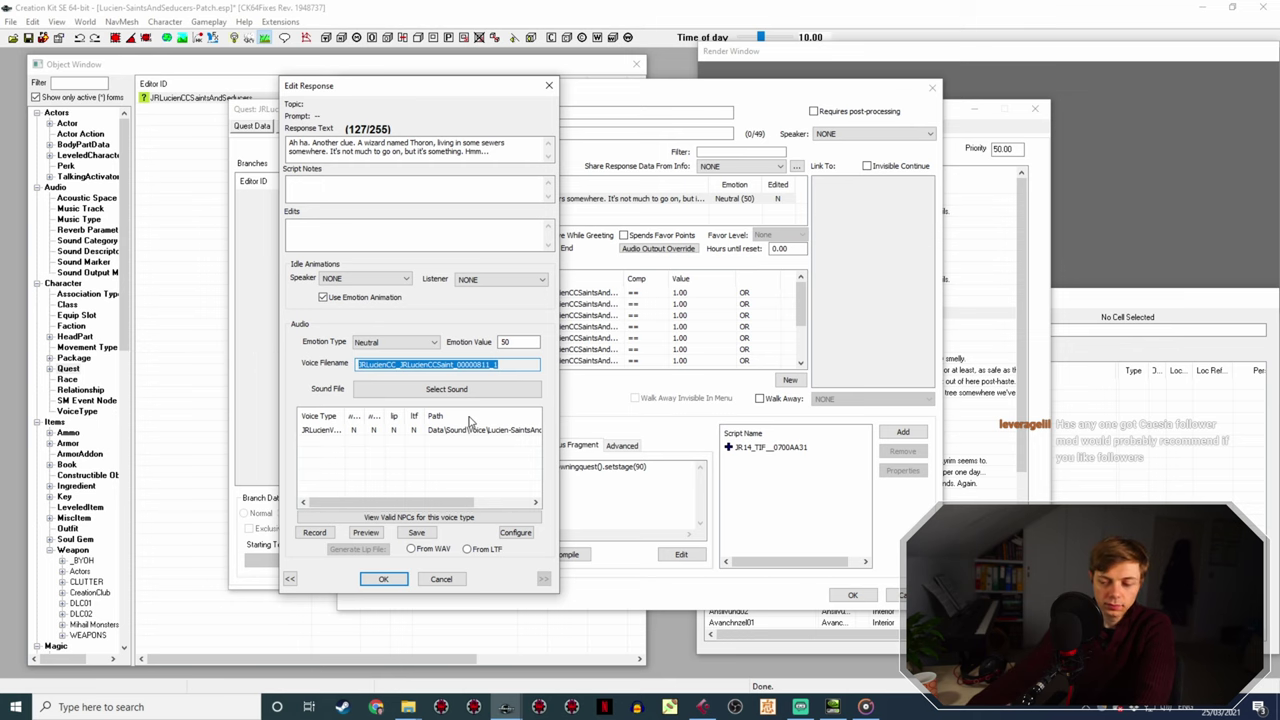
# - Play LucienSaintsAndSeducersIdle9.wav from the JRLucienVoice folder to check its recording, close the player, and select the file
pyautogui.click(408, 707)
pyautogui.click(378, 653)
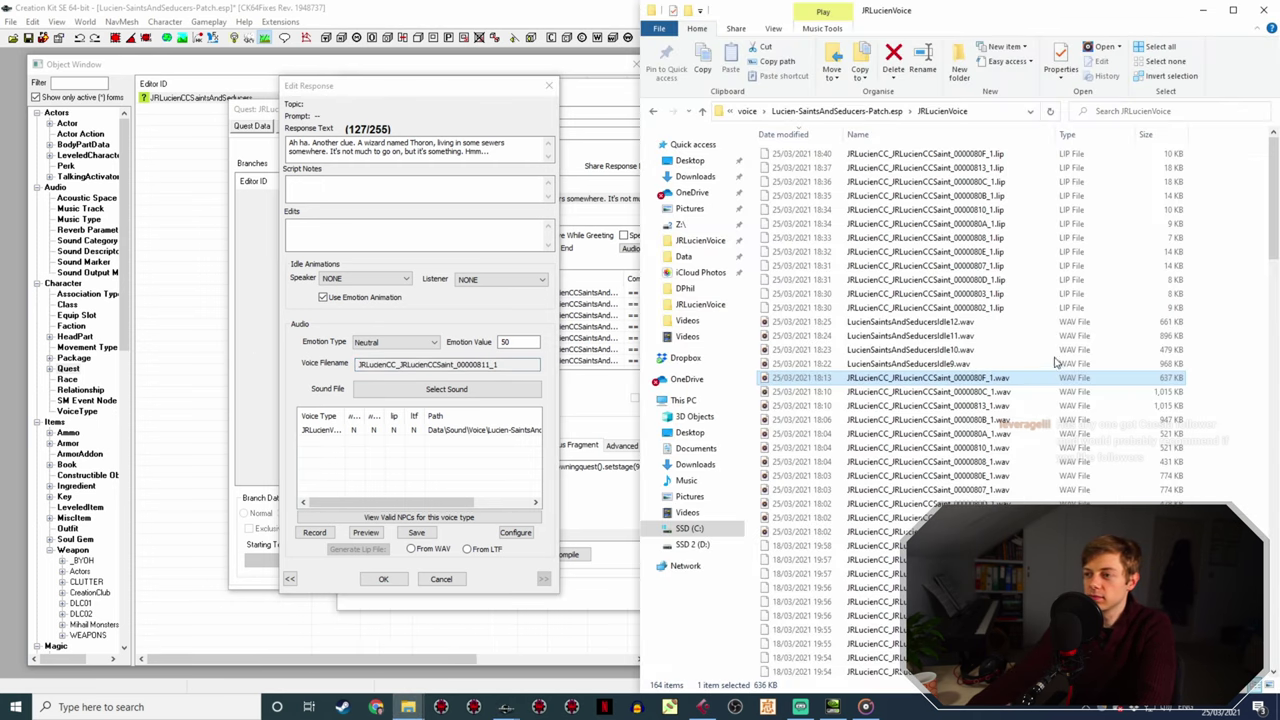
pyautogui.click(970, 365)
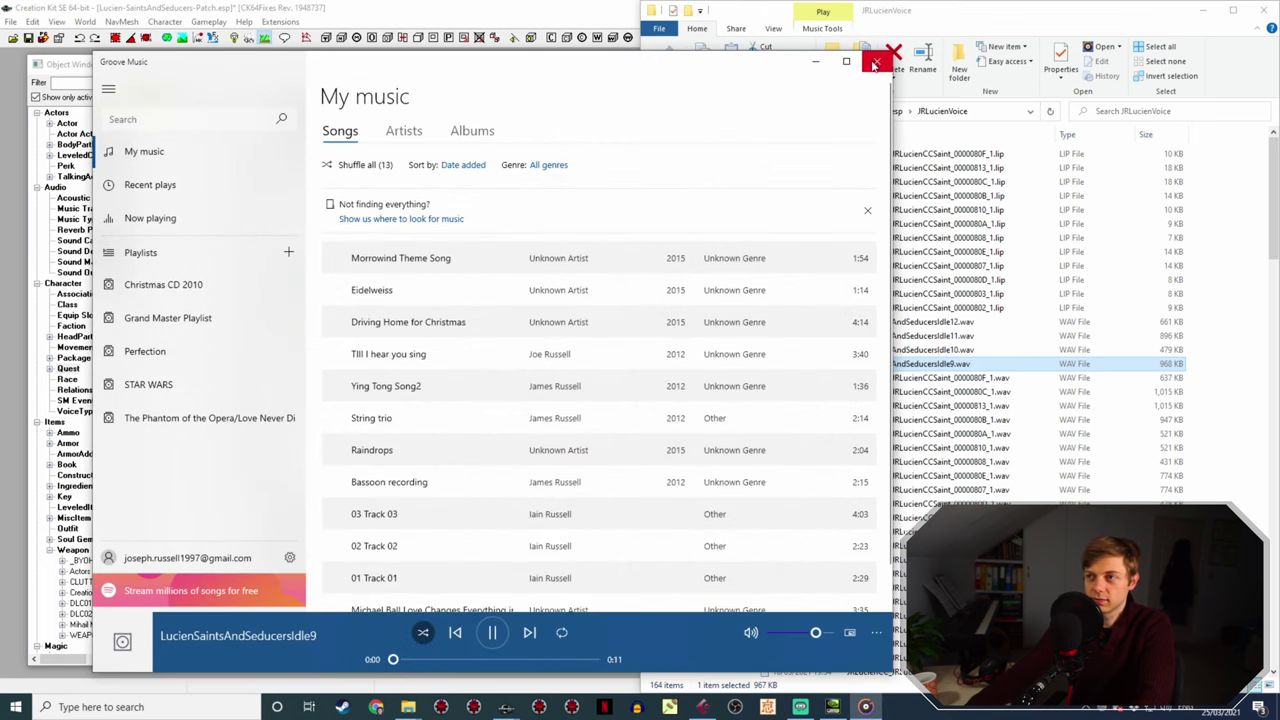
pyautogui.click(876, 52)
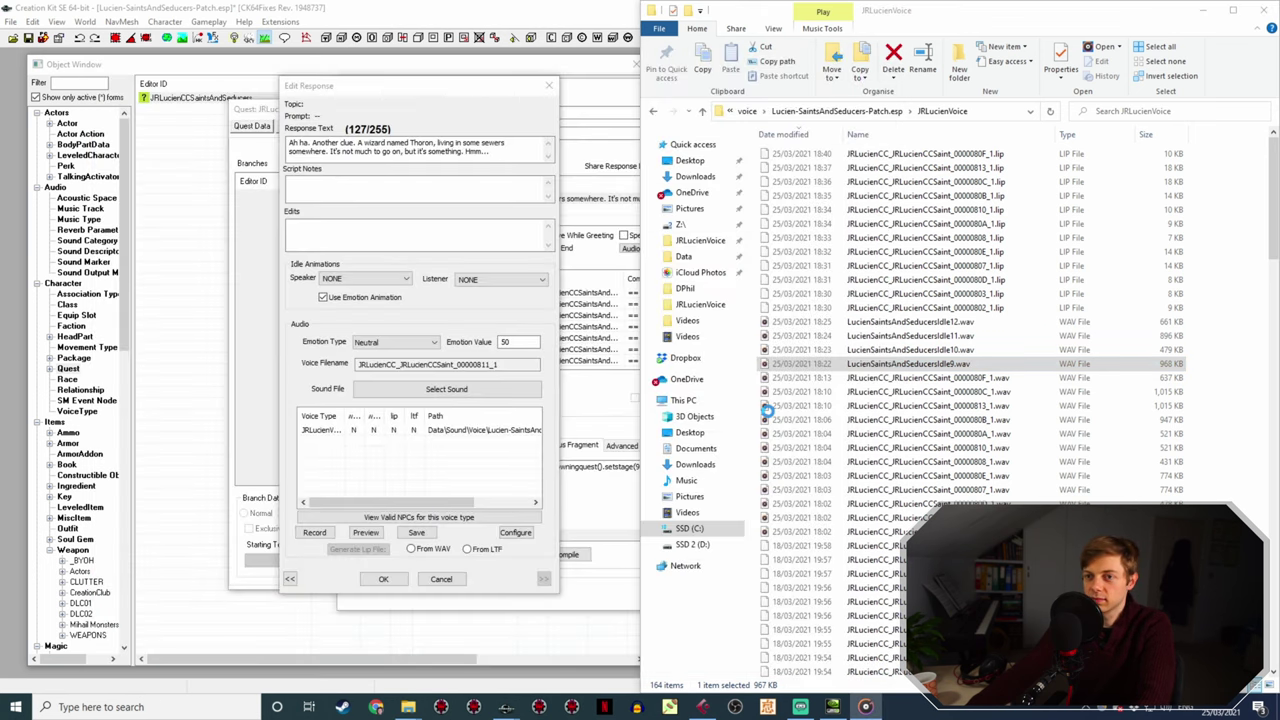
pyautogui.doubleClick(948, 365)
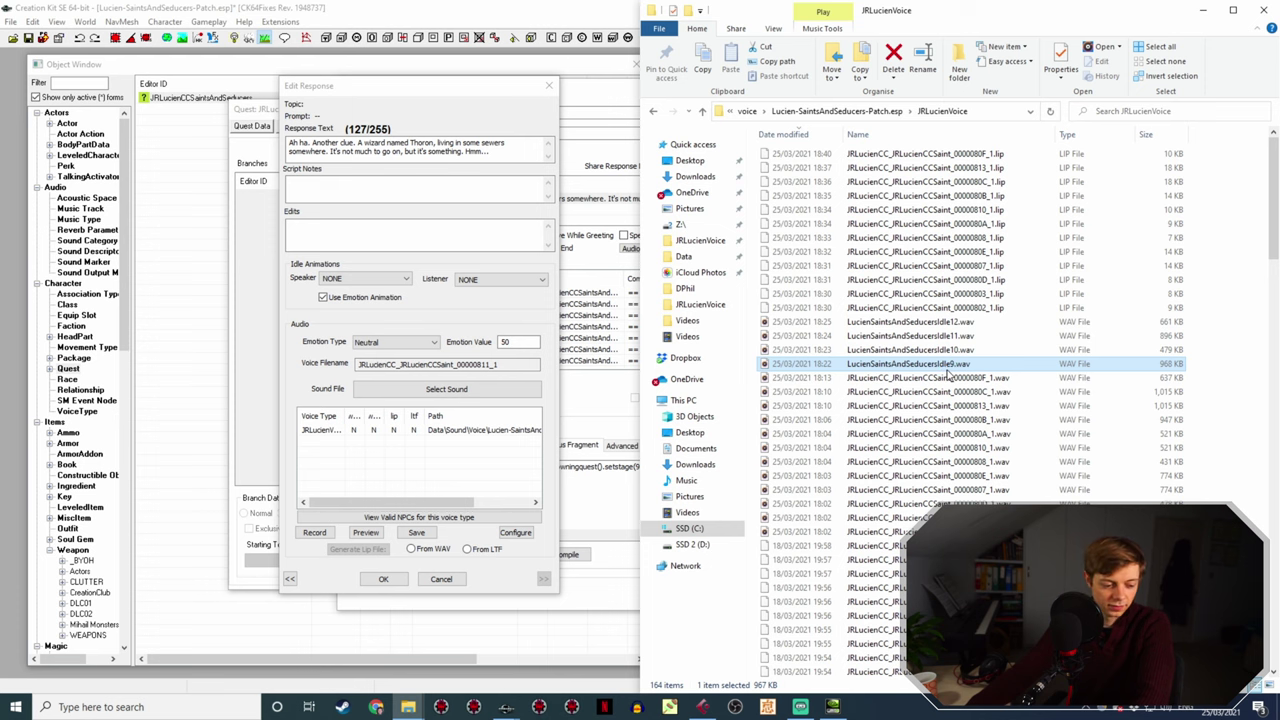
# - Rename LucienSaintsAndSeducersIdle9.wav to JRLucienCC_JRLucienCCSaint_00000811_1.wav and generate the lip file for the Thoron sewers response from that WAV
pyautogui.click(950, 370)
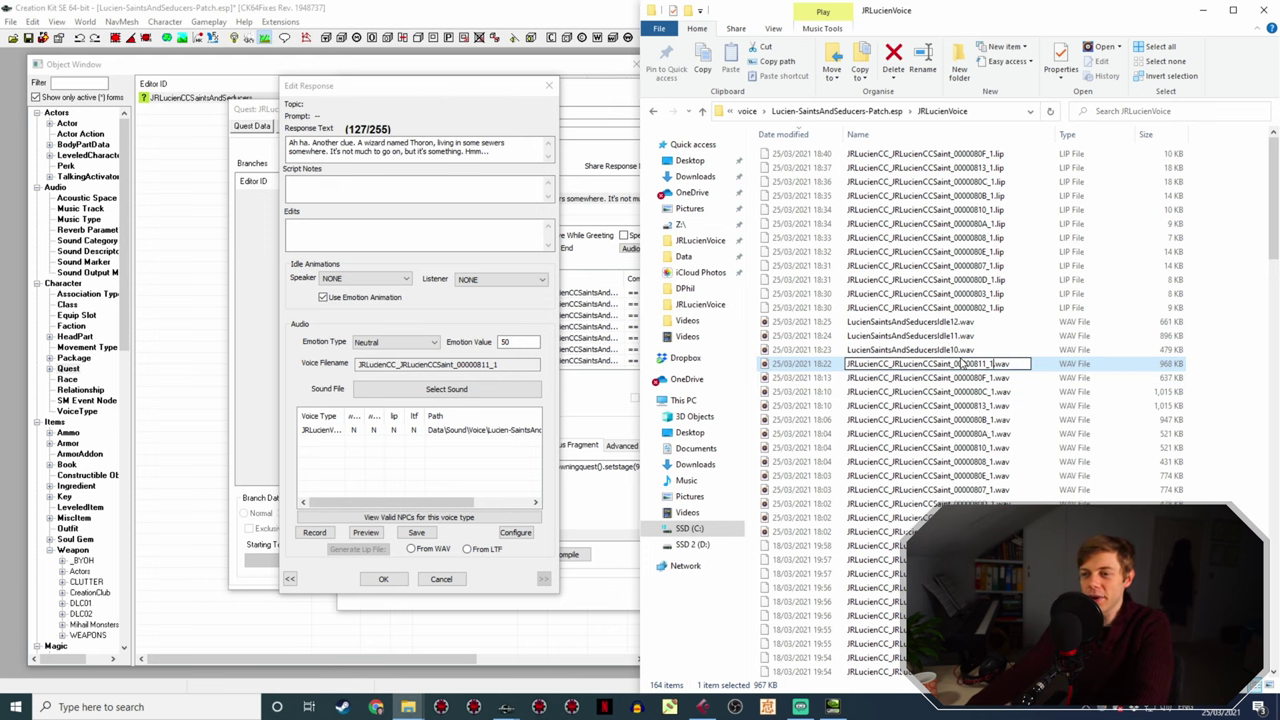
pyautogui.click(383, 579)
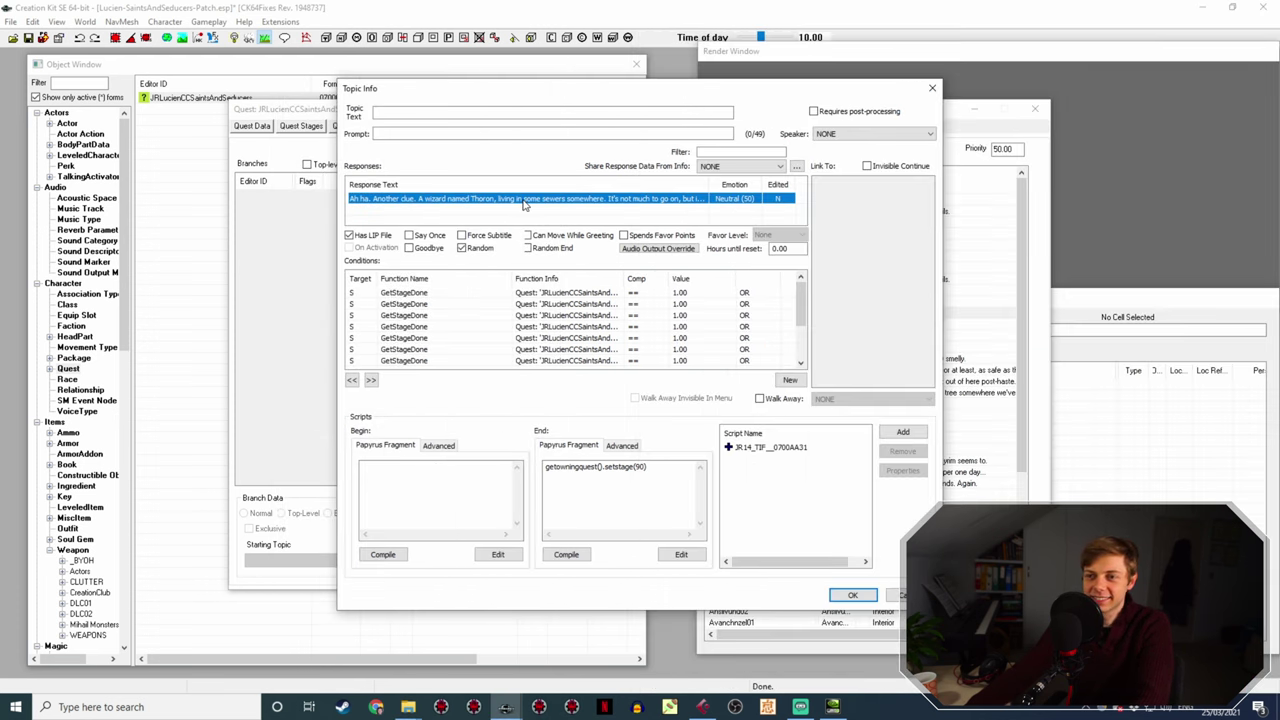
pyautogui.doubleClick(523, 200)
pyautogui.click(443, 430)
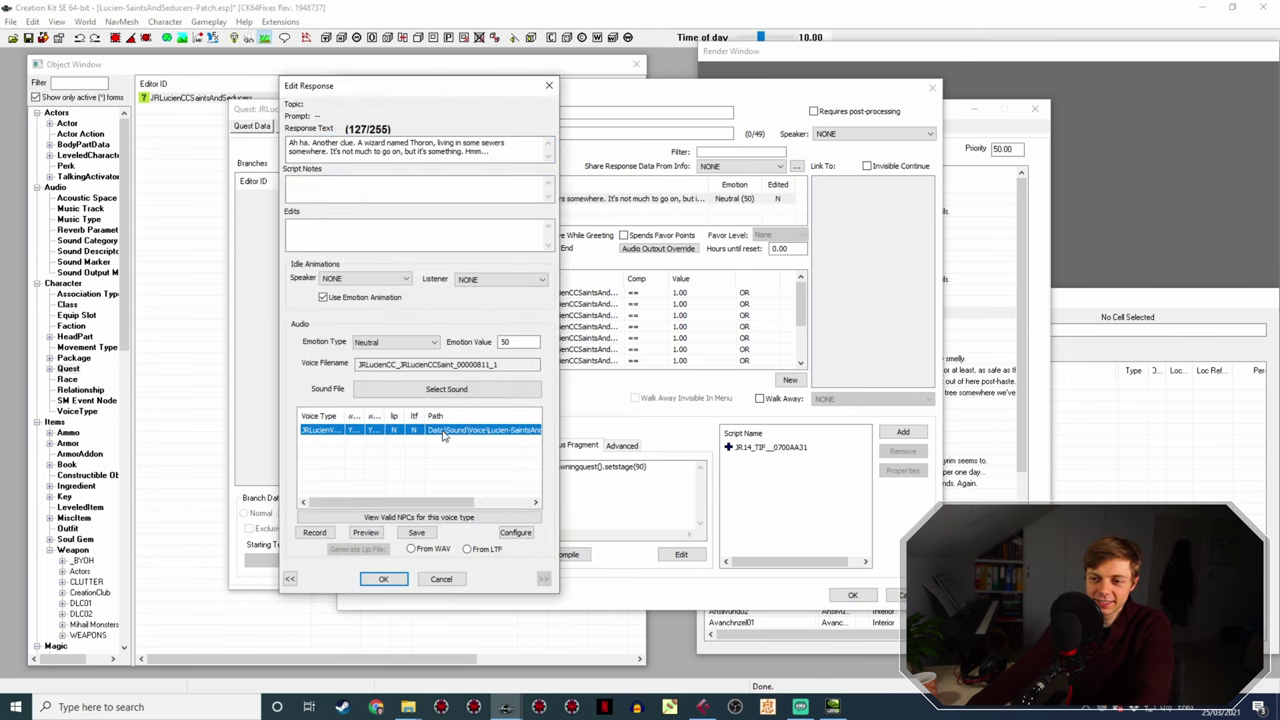
pyautogui.click(411, 549)
pyautogui.click(383, 579)
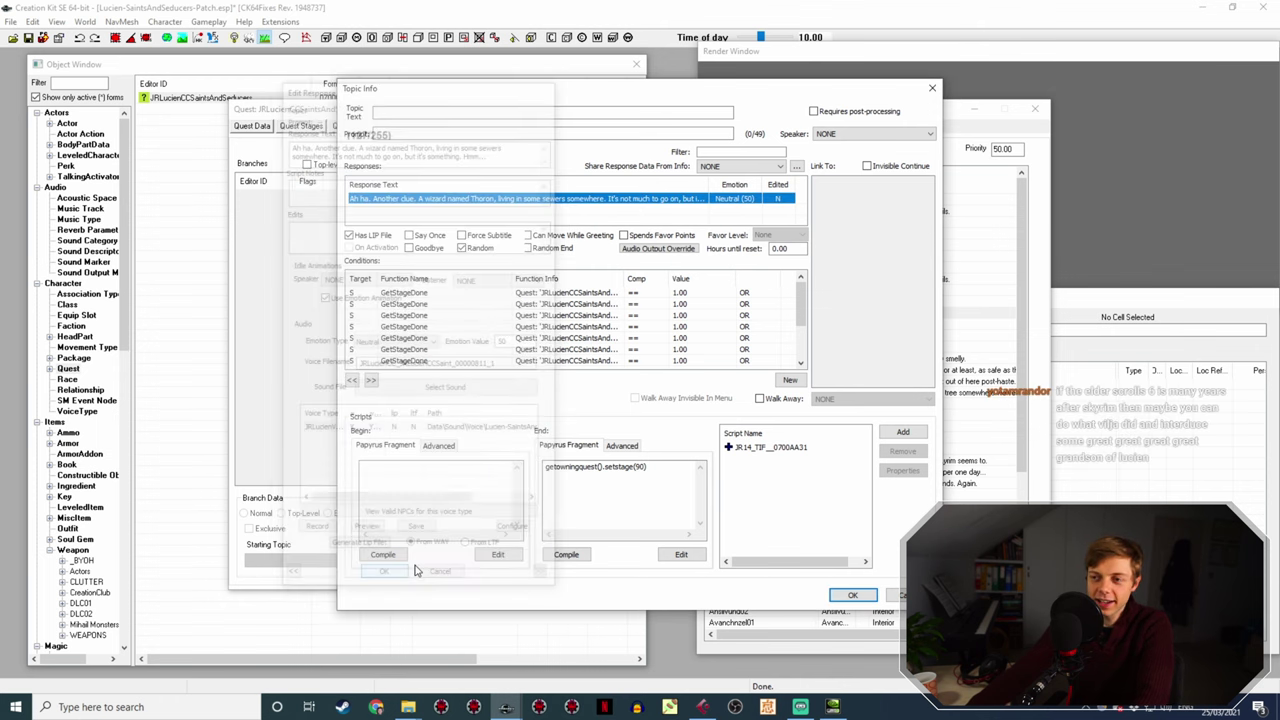
pyautogui.click(855, 595)
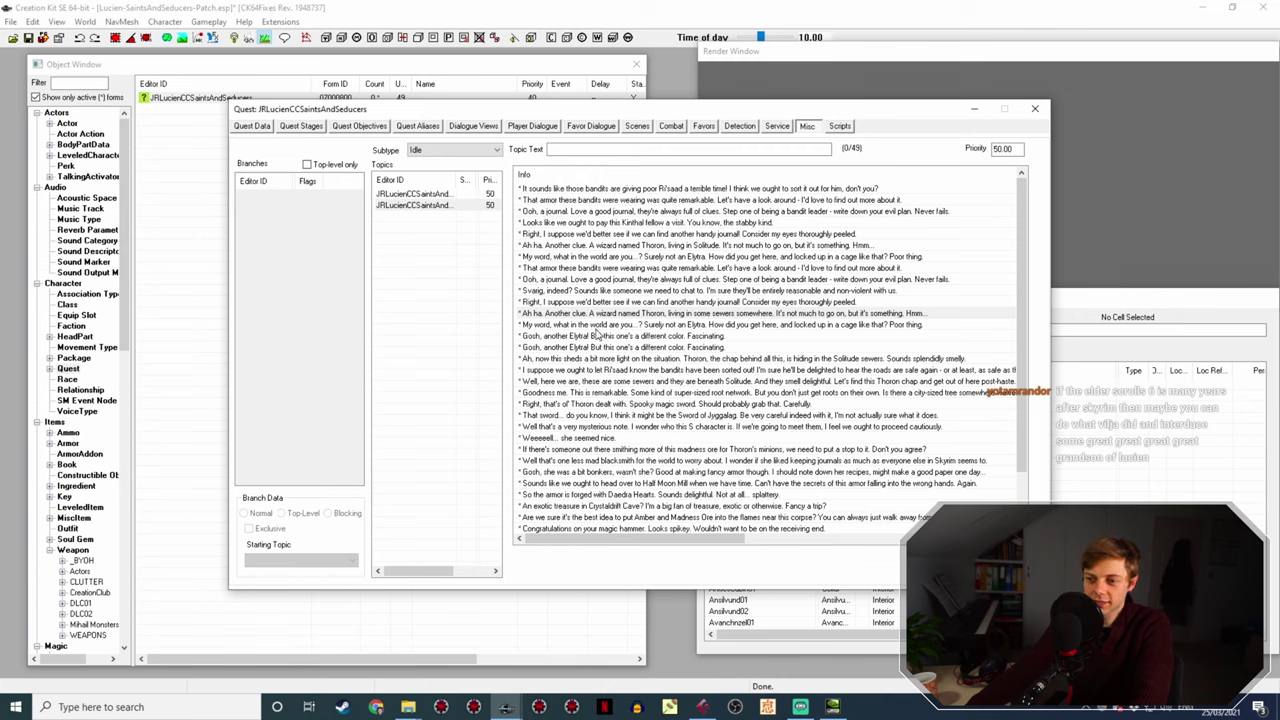
# - Open the response of the first "Gosh, another Elytra!" line and copy its voice filename JRLucienCC_JRLucienCCSaint_00000814_1
pyautogui.click(597, 326)
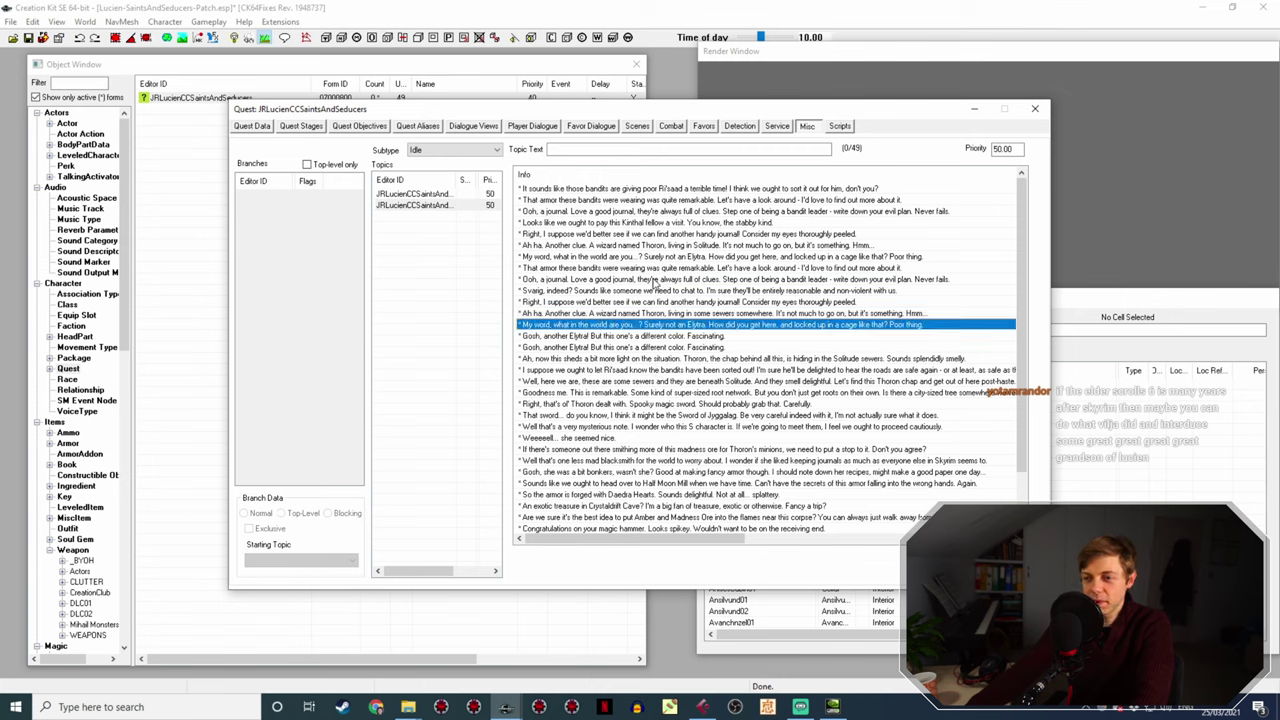
pyautogui.click(629, 337)
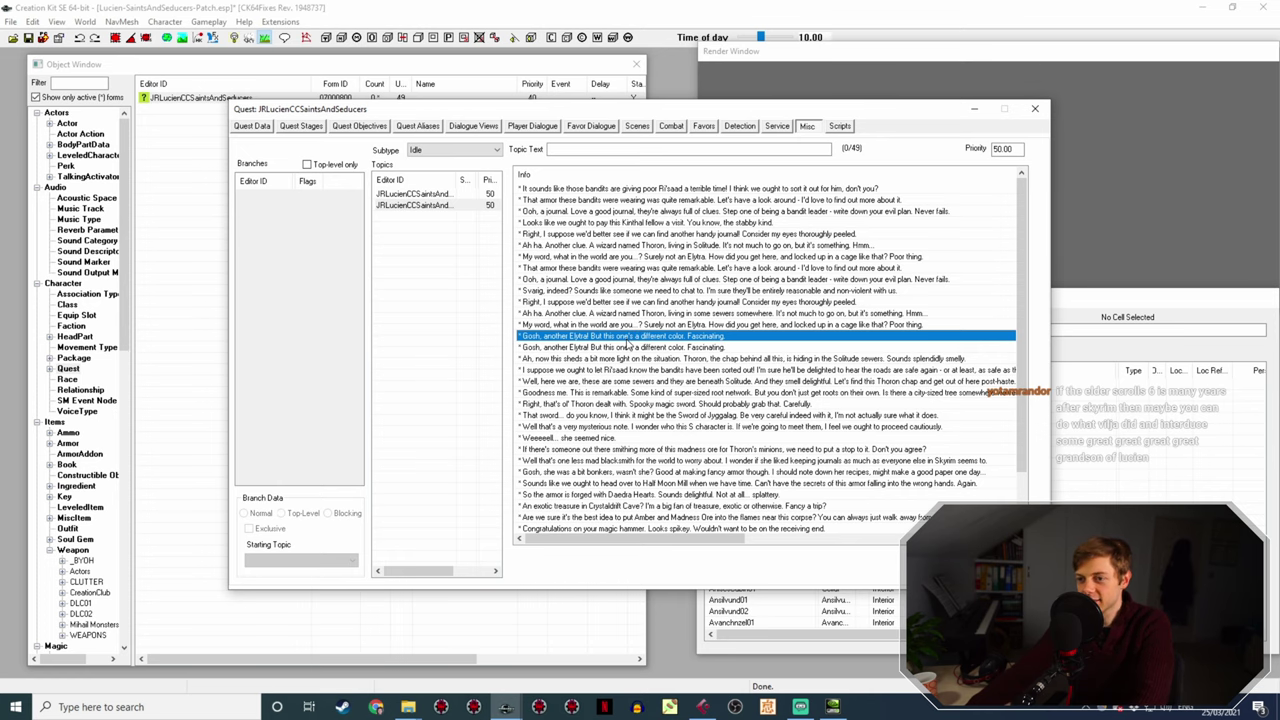
pyautogui.doubleClick(632, 338)
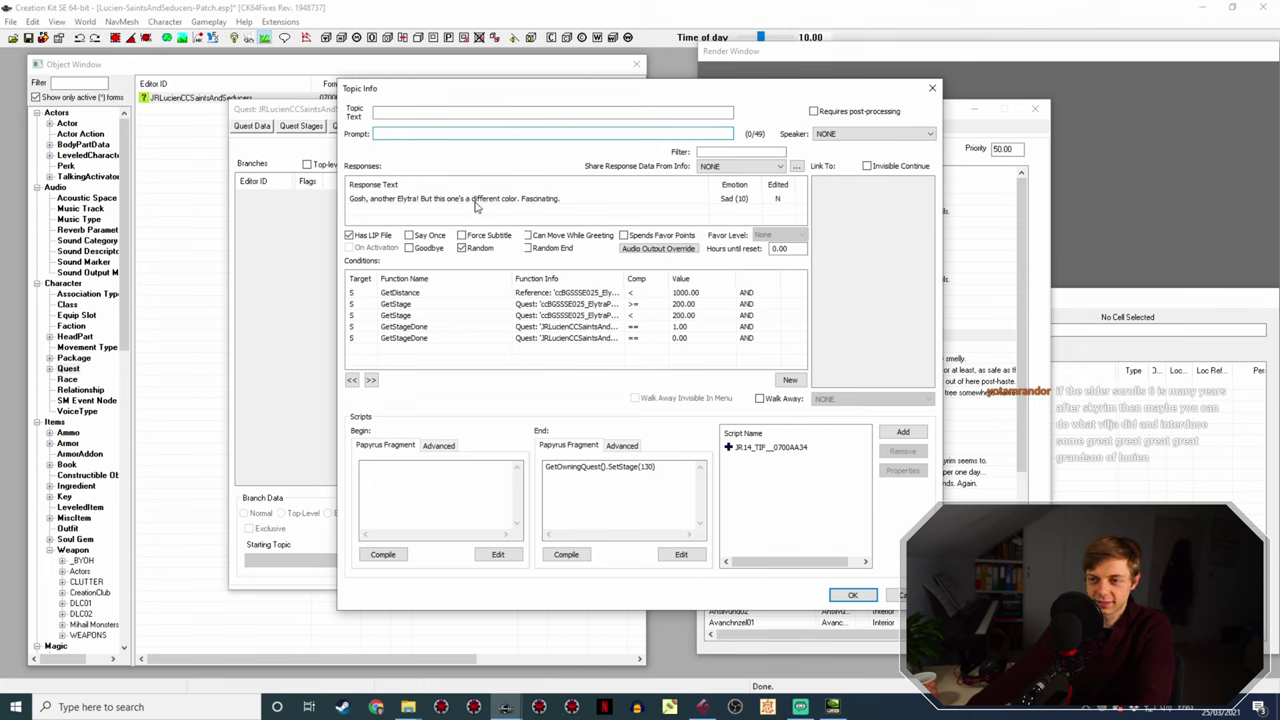
pyautogui.doubleClick(476, 200)
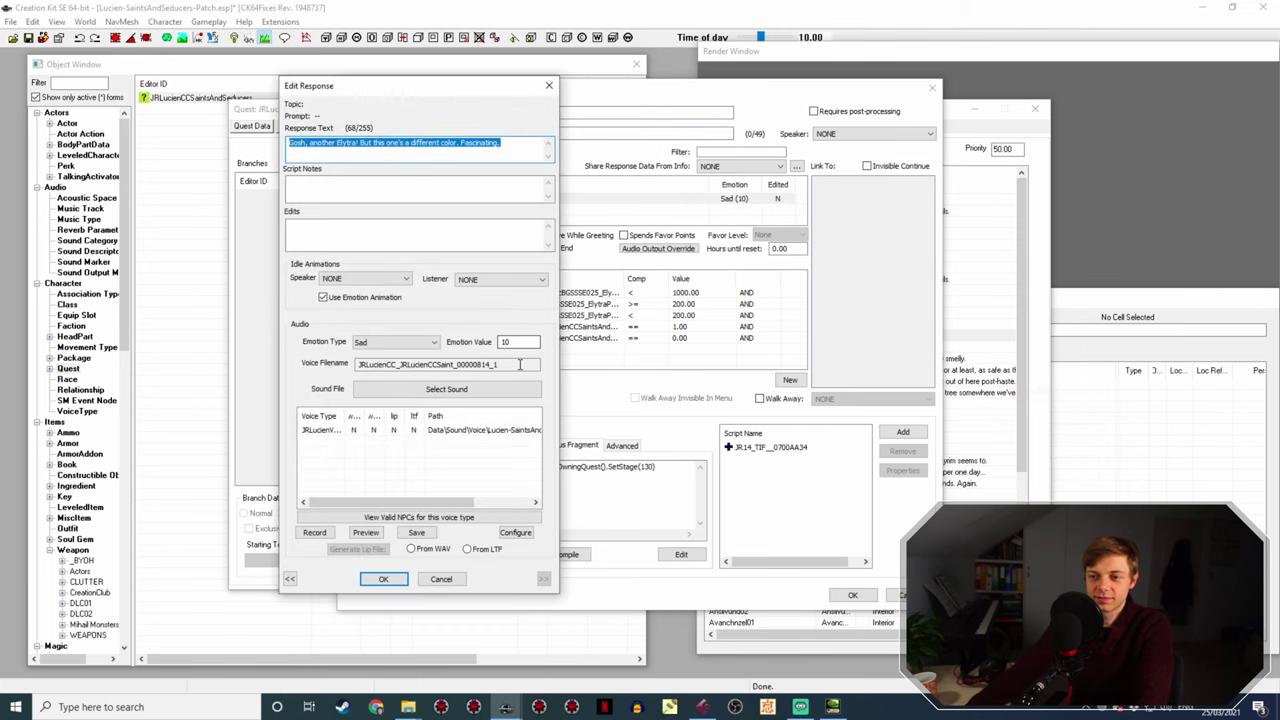
pyautogui.doubleClick(520, 364)
# - Play LucienSaintsAndSeducersIdle10.wav from the JRLucienVoice folder to check its recording, and close the player
pyautogui.click(408, 707)
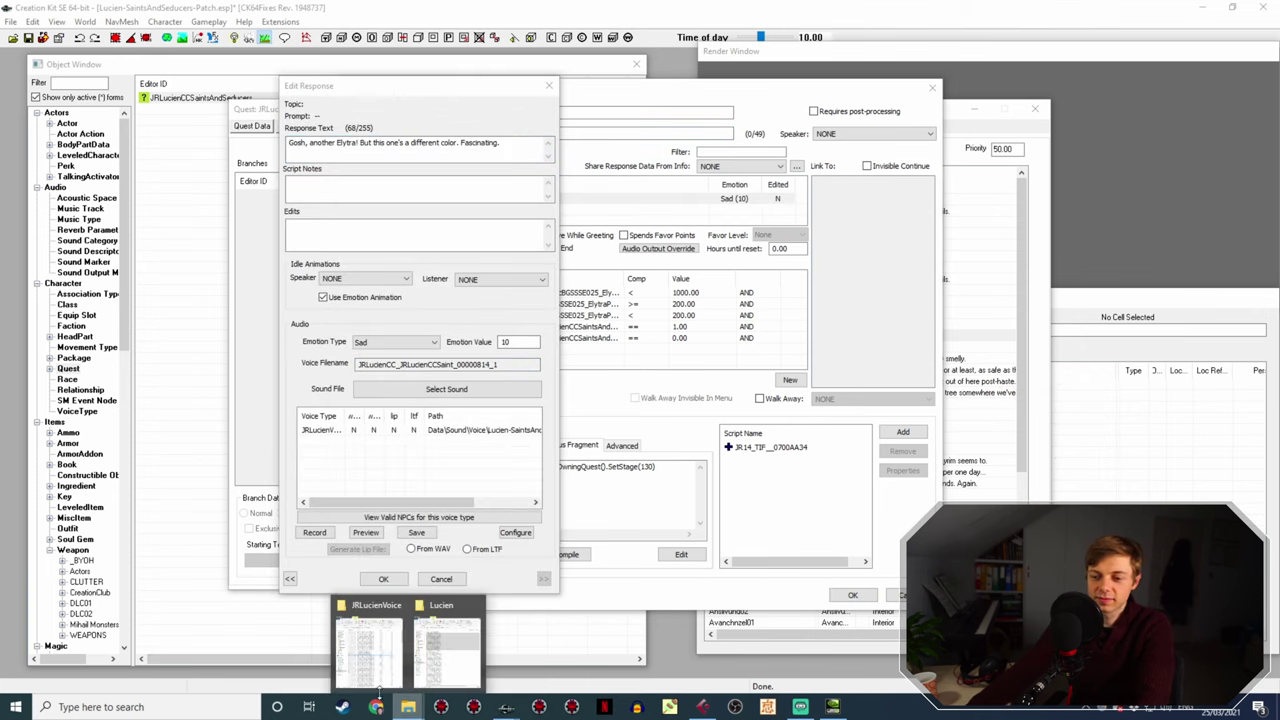
pyautogui.click(371, 640)
pyautogui.moveTo(925, 378); pyautogui.dragTo(940, 365)
pyautogui.click(940, 365)
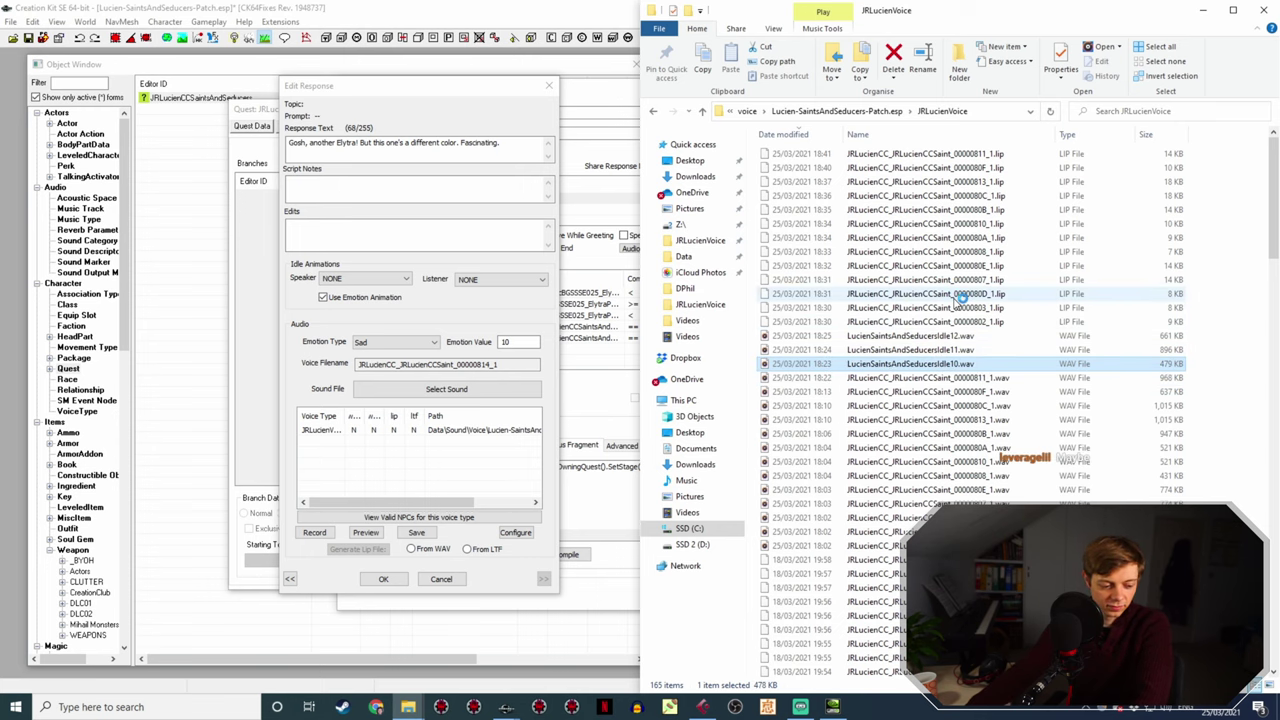
pyautogui.press('Return')
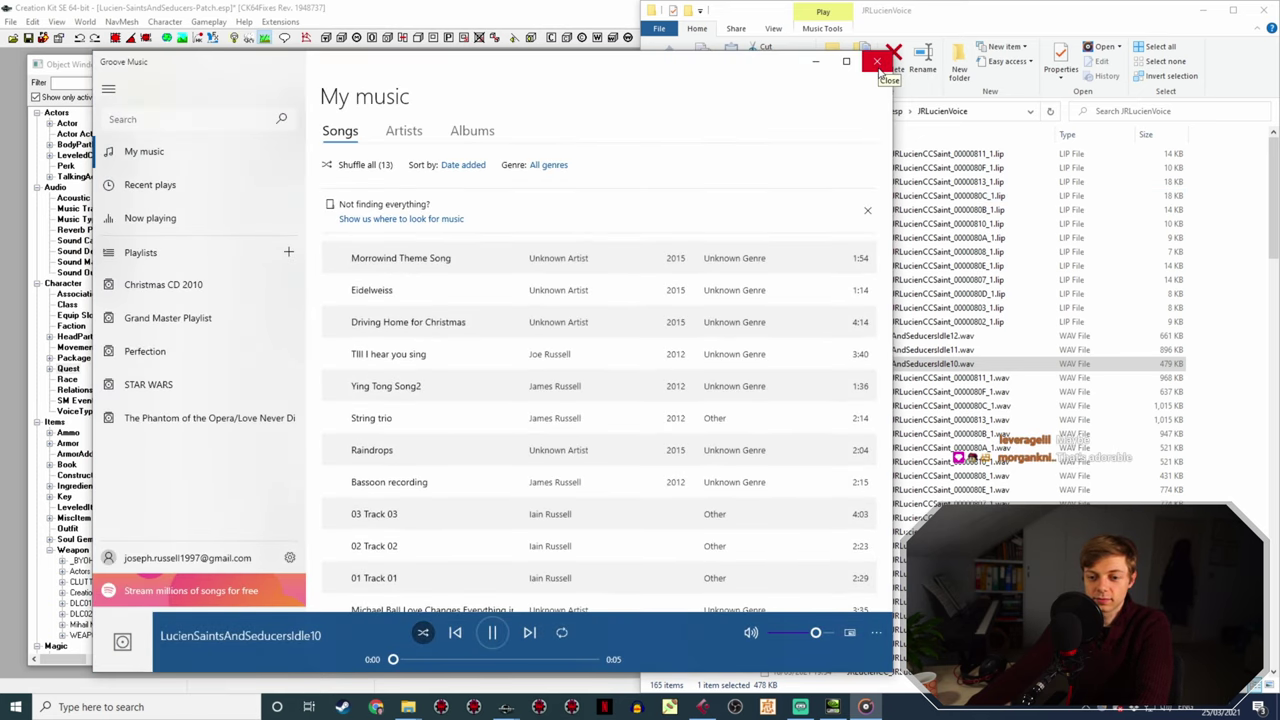
pyautogui.click(877, 63)
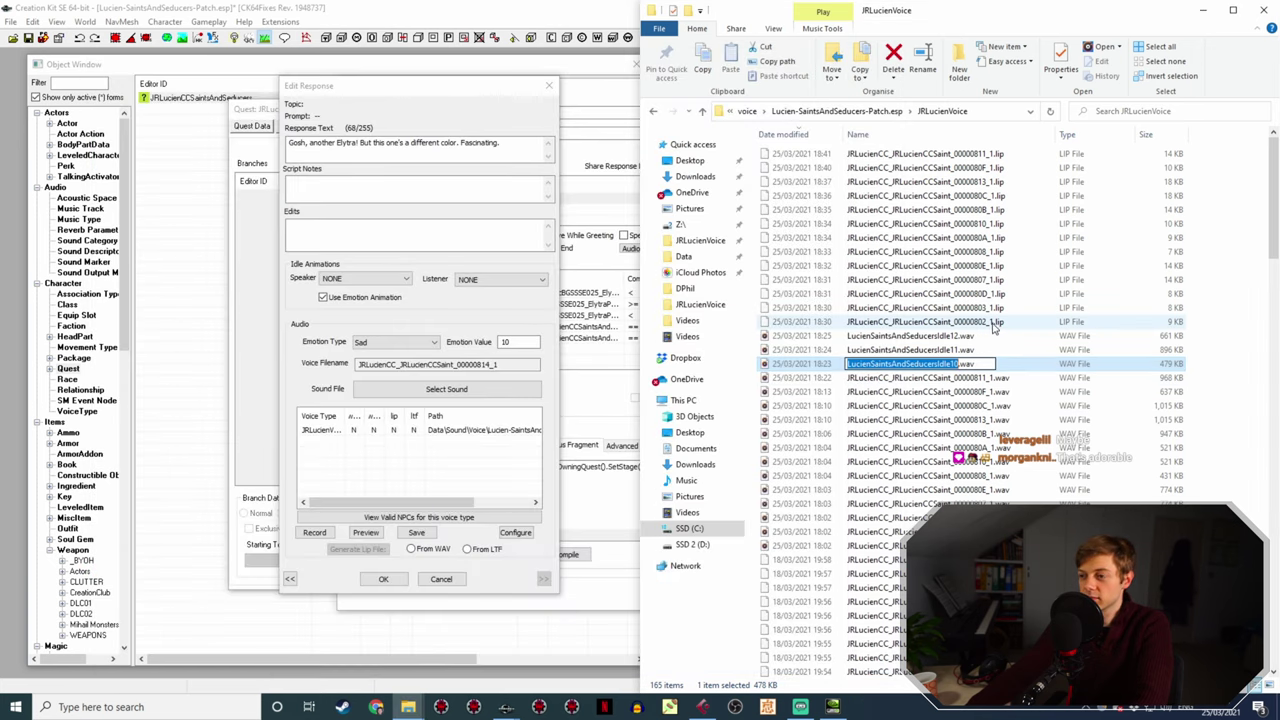
# - Rename LucienSaintsAndSeducersIdle10.wav to JRLucienCC_JRLucienCCSaint_00000814_1.wav and generate the reopened response's lip file from the WAV
pyautogui.click(386, 580)
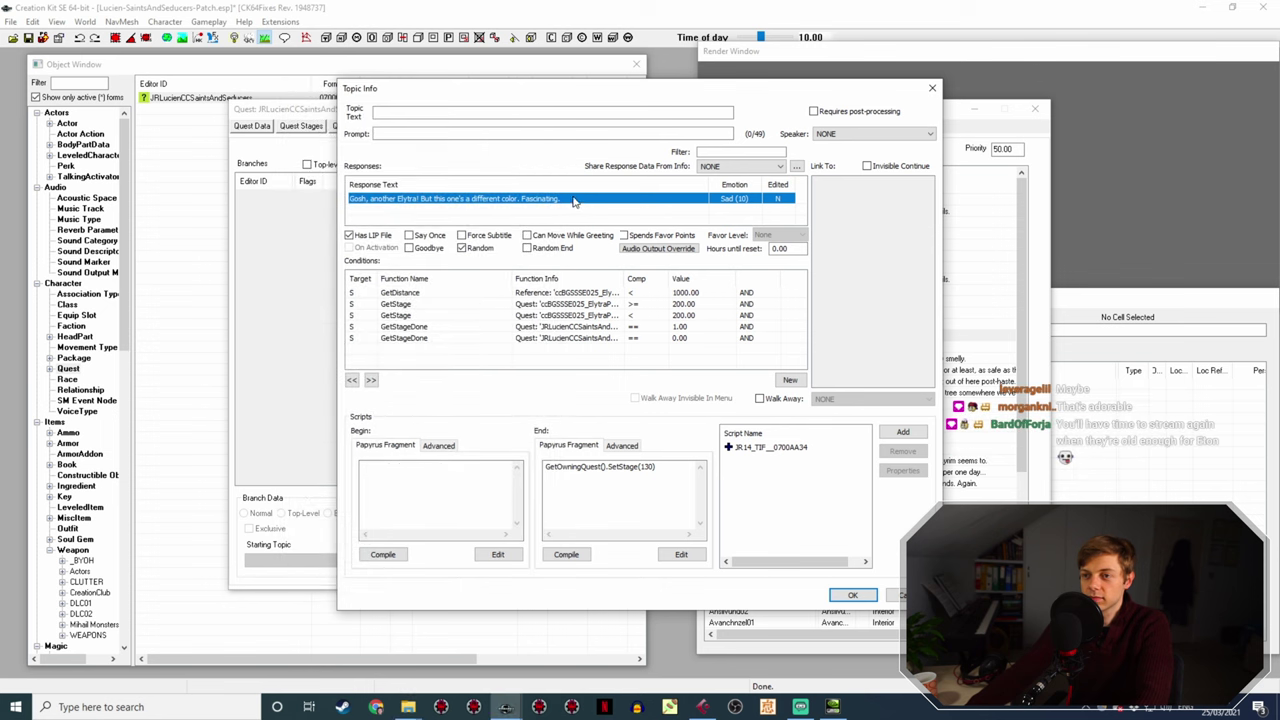
pyautogui.doubleClick(470, 198)
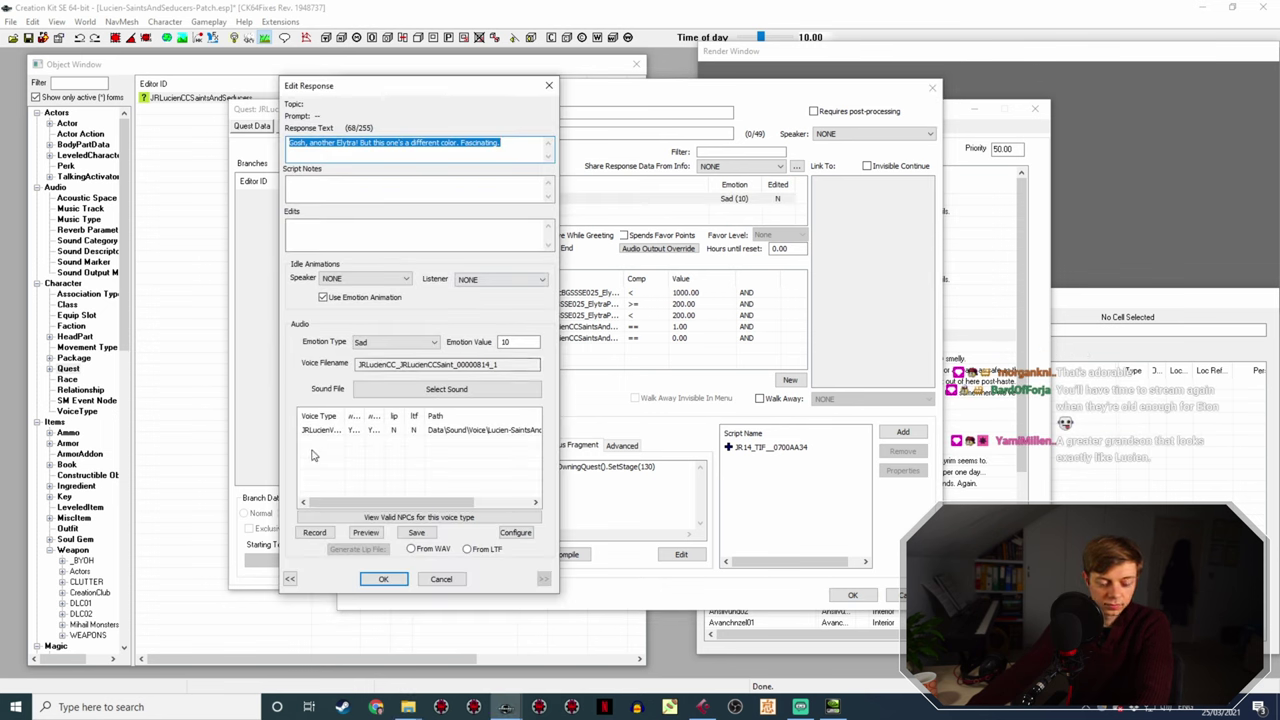
pyautogui.click(357, 432)
pyautogui.click(425, 552)
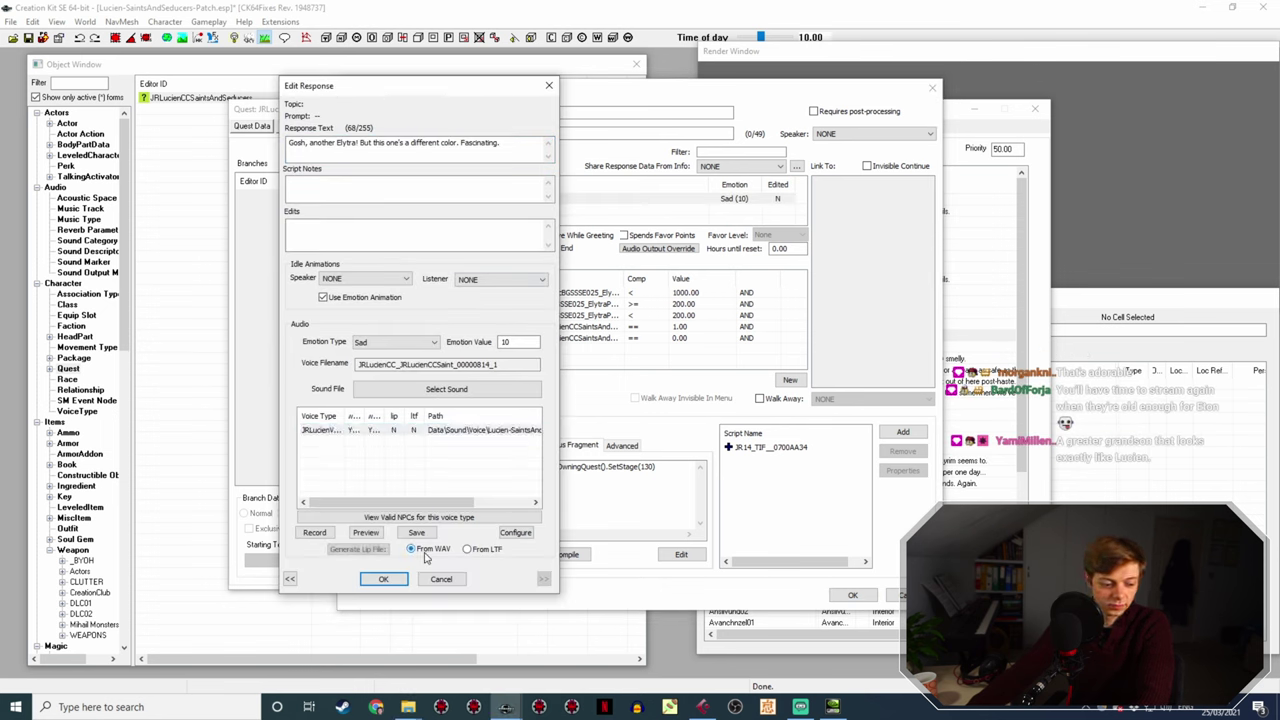
pyautogui.click(380, 578)
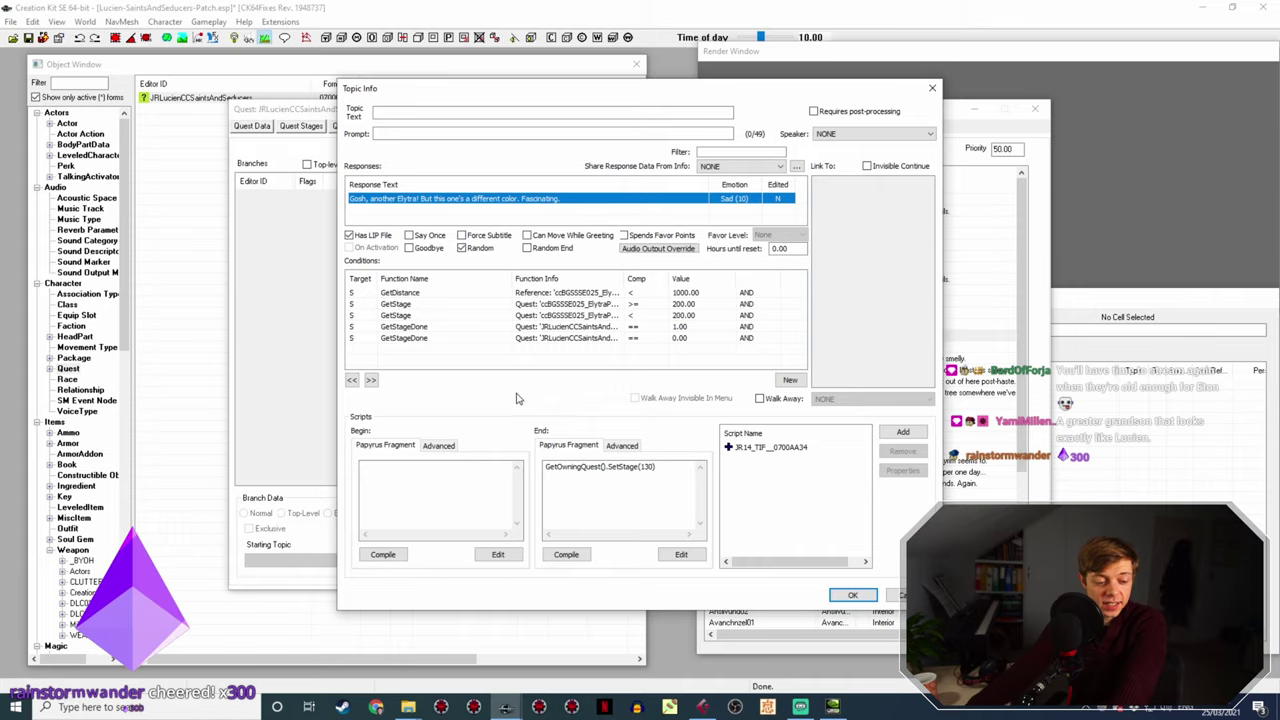
# - Duplicate JRLucienCC_JRLucienCCSaint_00000814_1.wav within the JRLucienVoice folder, and accept the first Elytra line's topic info
pyautogui.click(410, 708)
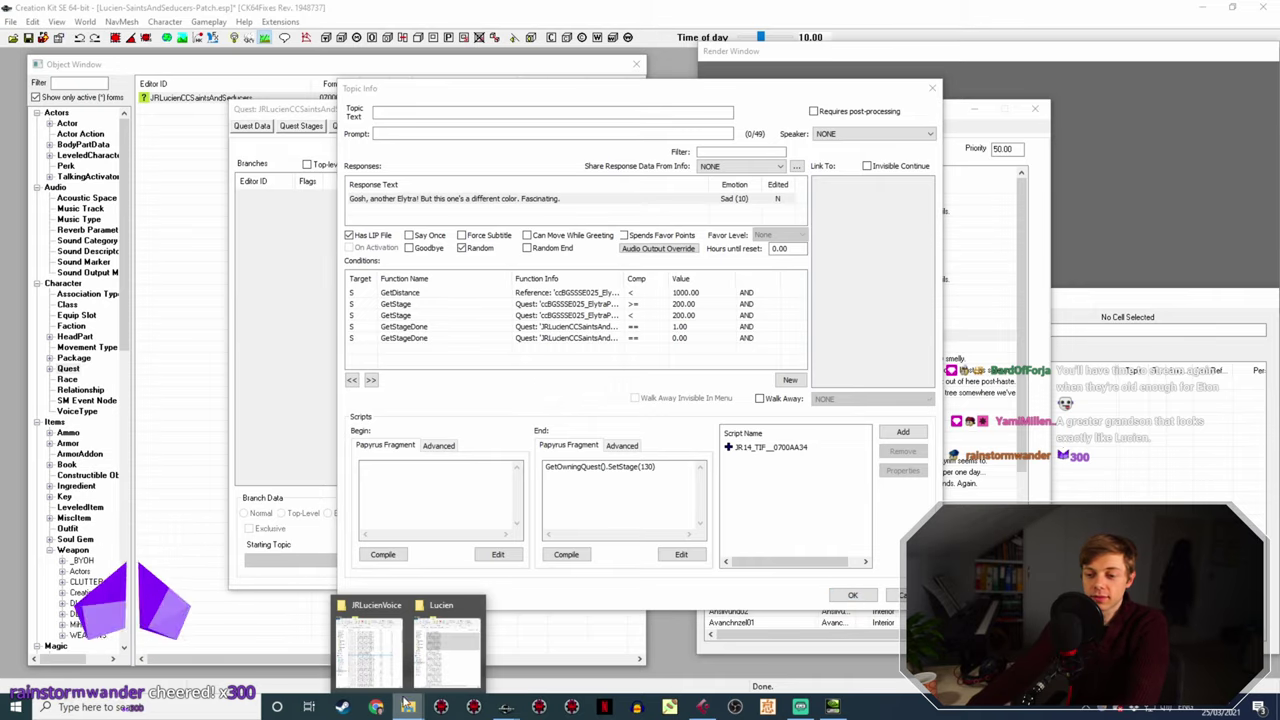
pyautogui.hotkey('alt', 'Tab')
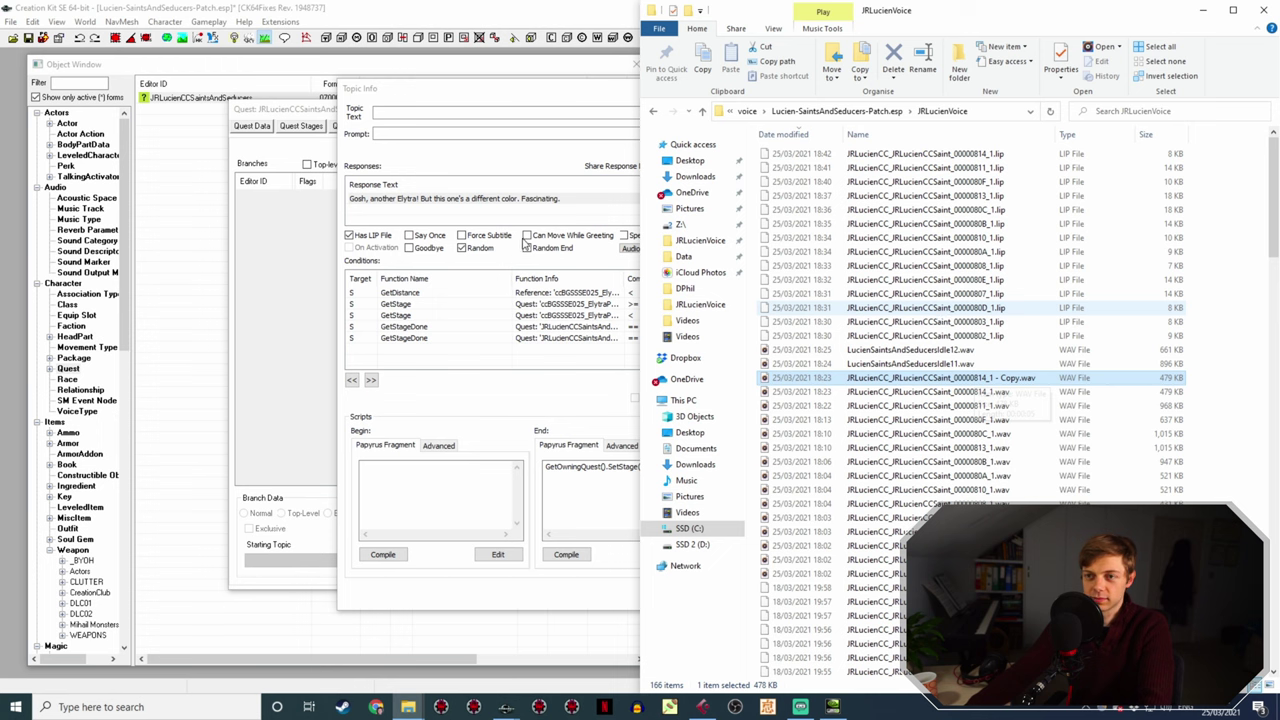
pyautogui.click(528, 593)
pyautogui.click(852, 595)
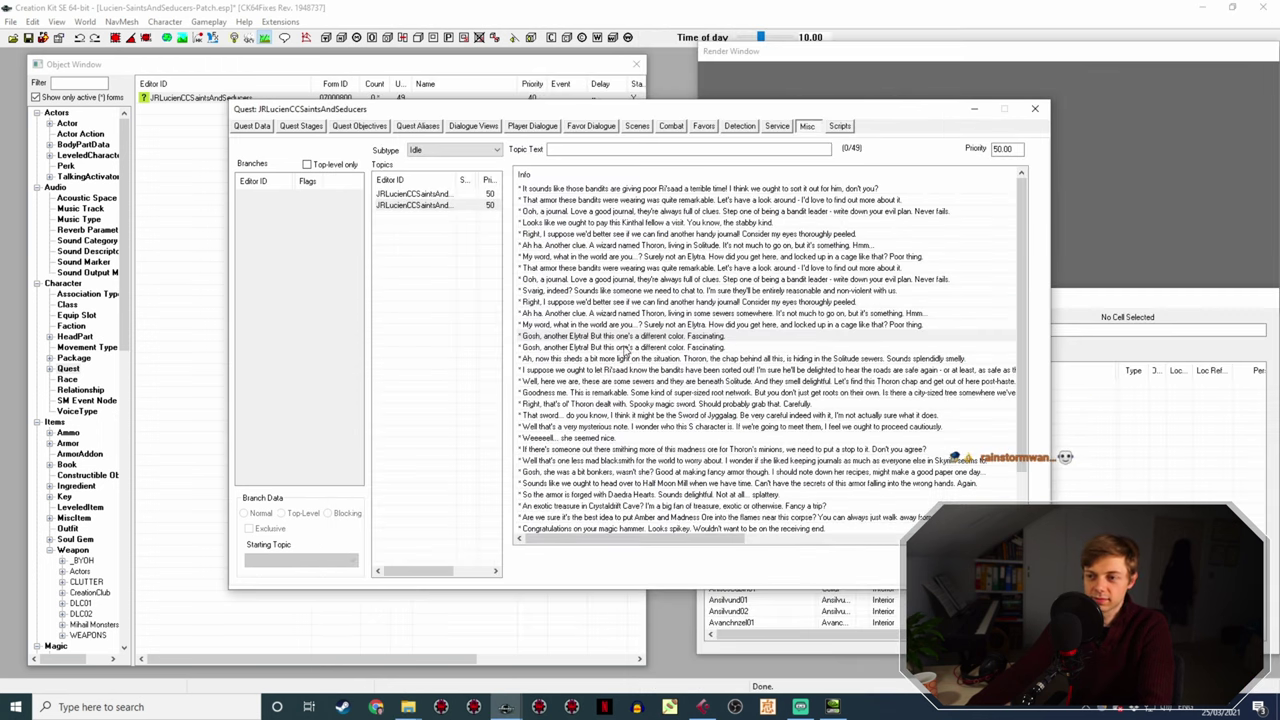
# - Open the response of the second "Gosh, another Elytra!" line and copy its voice filename JRLucienCC_JRLucienCCSaint_00000815_1
pyautogui.click(645, 352)
pyautogui.doubleClick(645, 349)
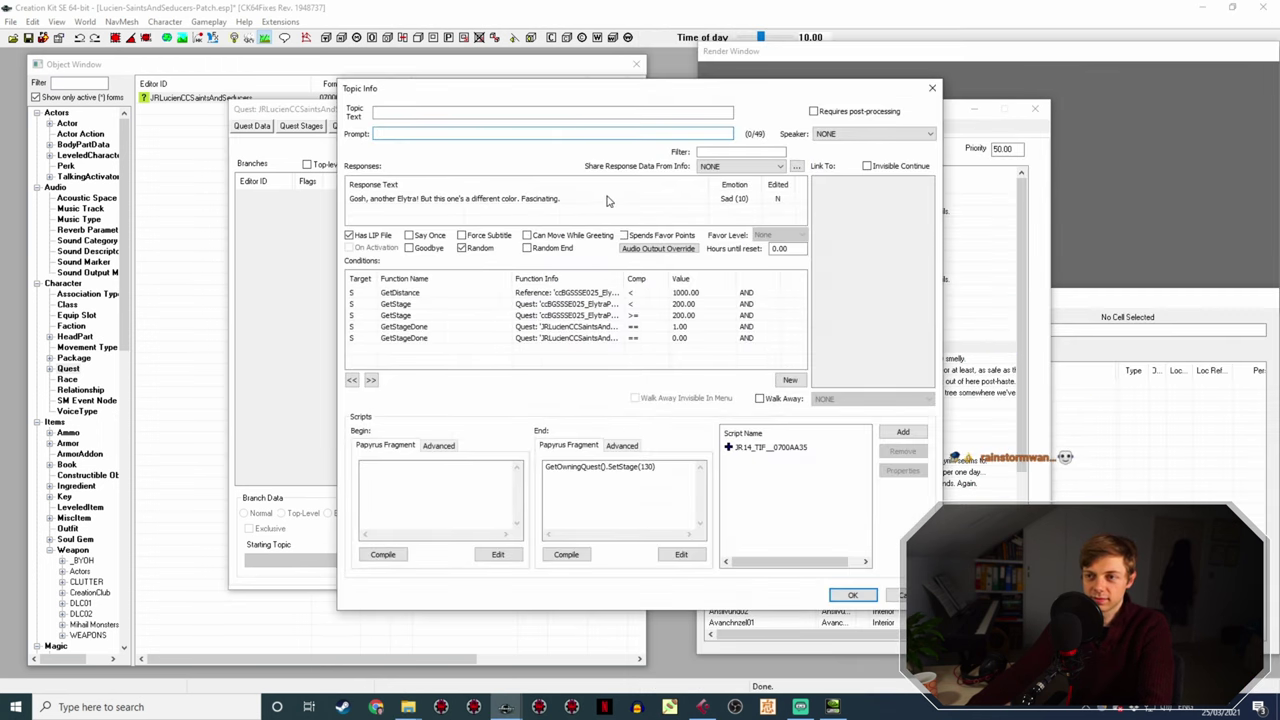
pyautogui.doubleClick(606, 200)
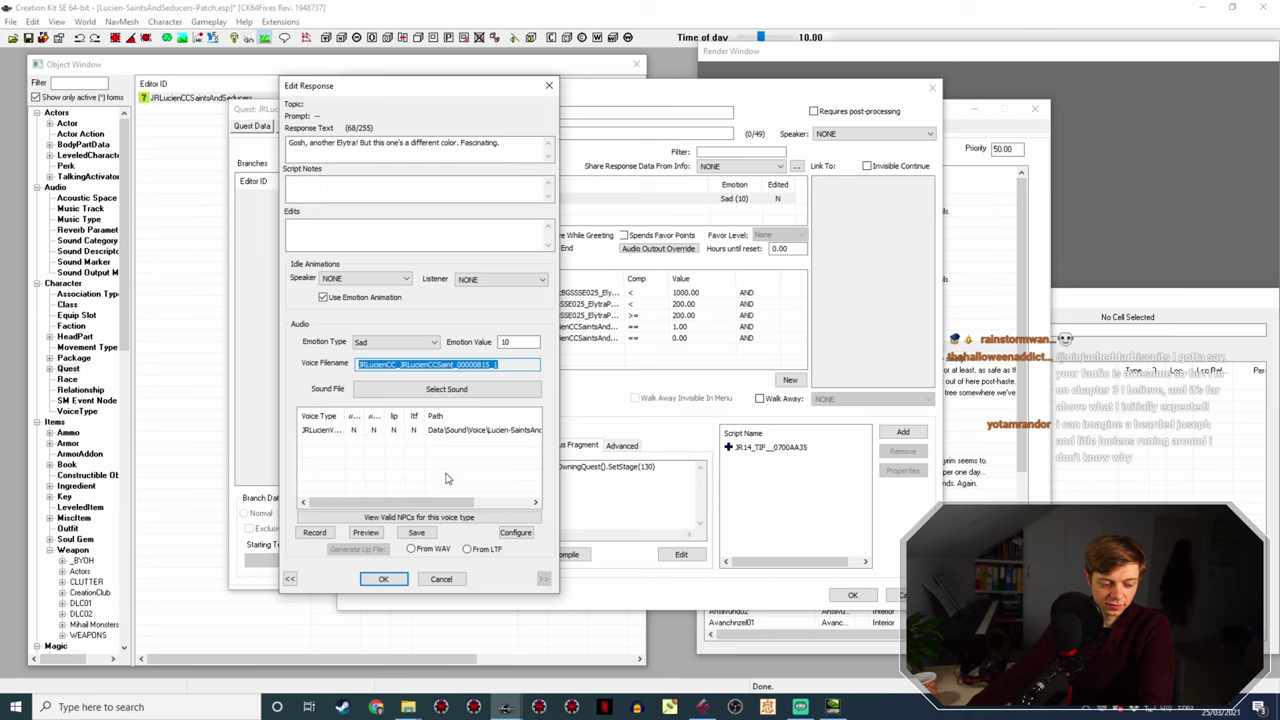
# - Rename the duplicated Elytra WAV in the JRLucienVoice folder to JRLucienCC_JRLucienCCSaint_00000815_1.wav and close the response
pyautogui.click(408, 707)
pyautogui.click(450, 610)
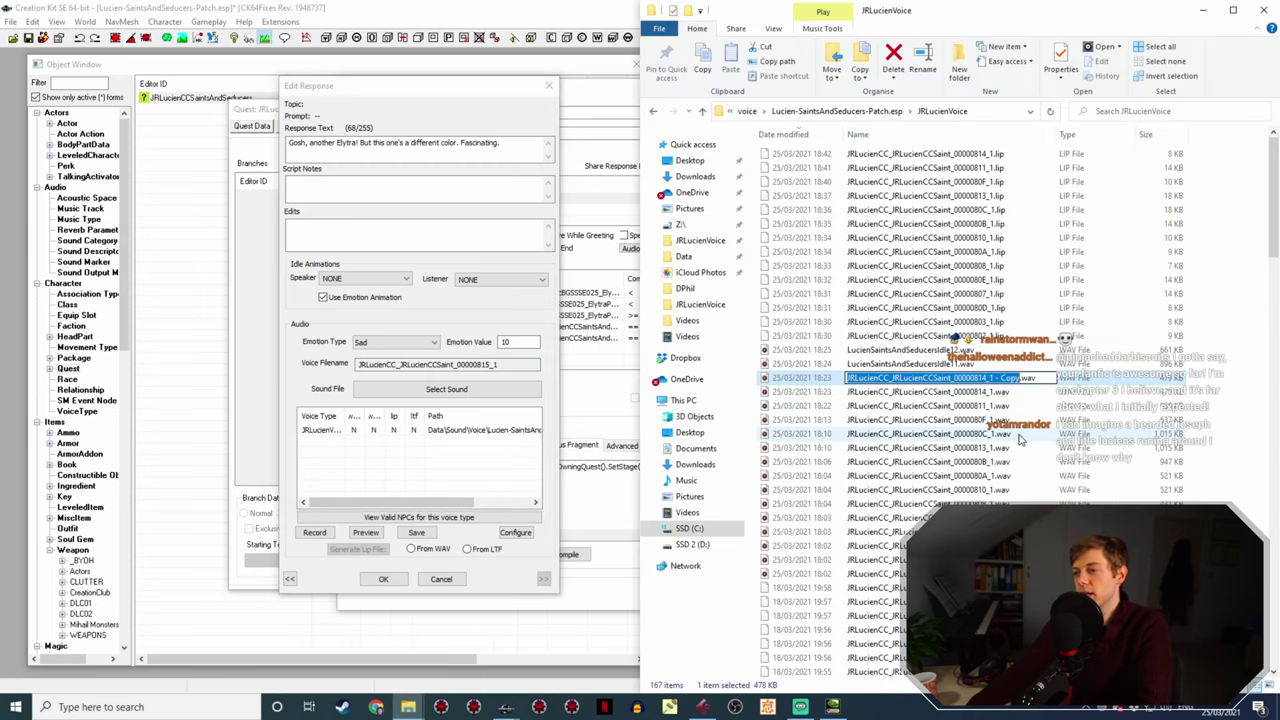
pyautogui.click(378, 580)
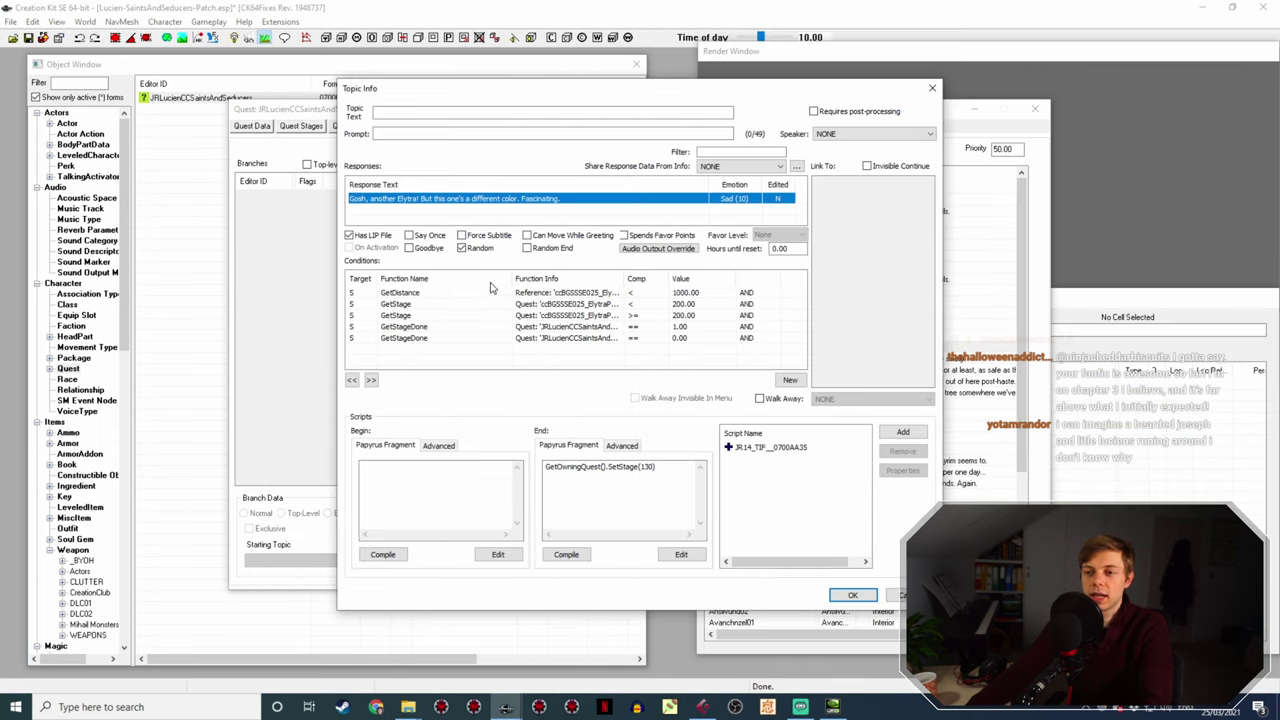
# - Reopen the second "Gosh, another Elytra!" response, generate its lip file from the WAV, and accept the topic info
pyautogui.doubleClick(564, 196)
pyautogui.click(435, 430)
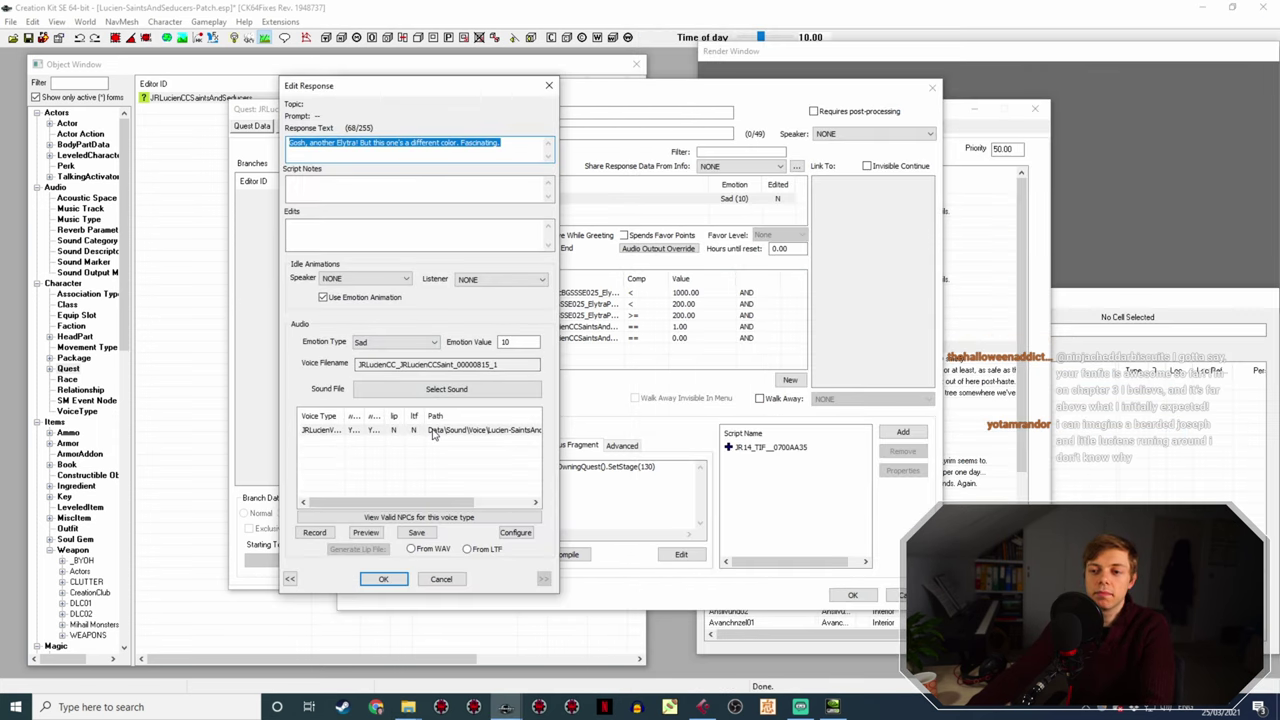
pyautogui.click(434, 549)
pyautogui.click(357, 549)
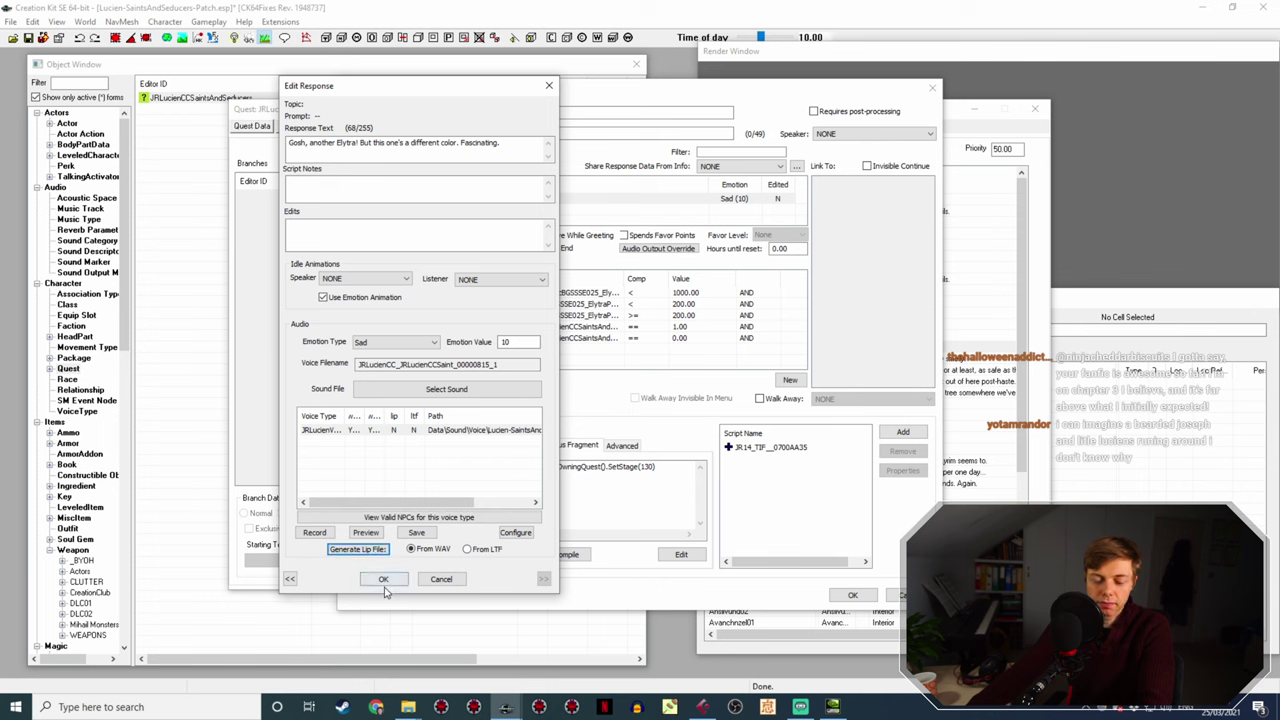
pyautogui.click(384, 580)
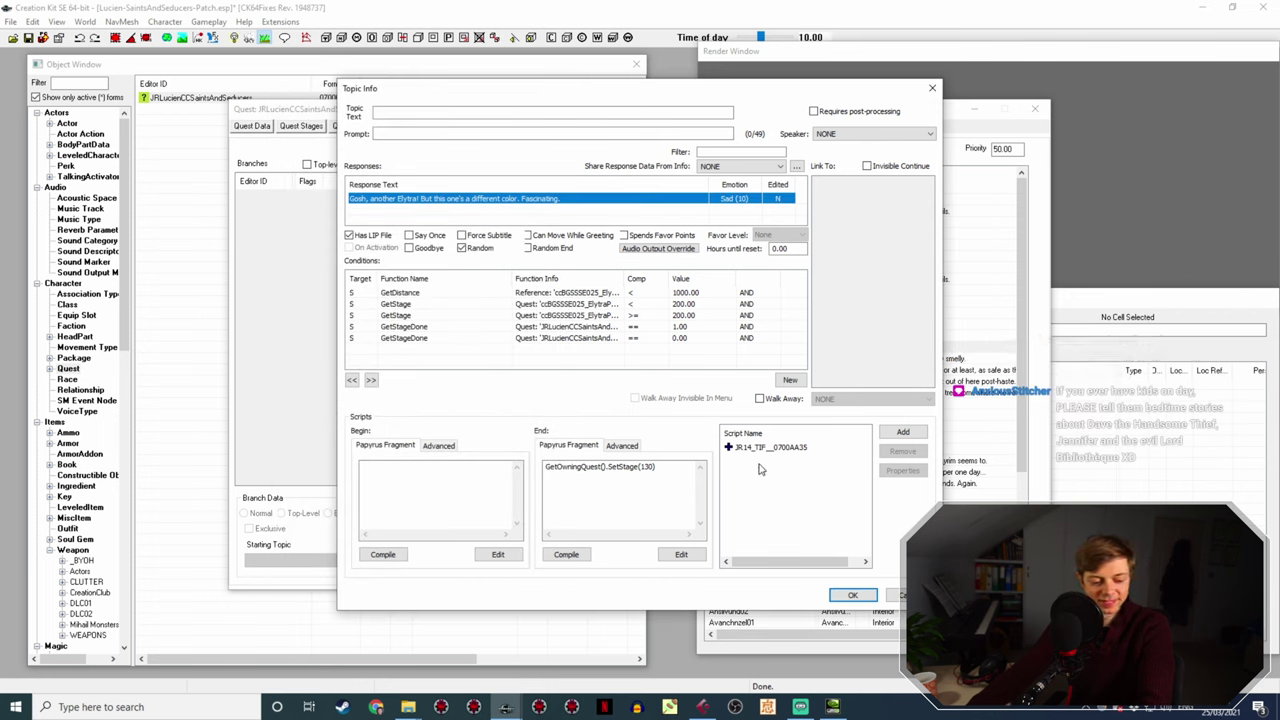
pyautogui.click(852, 595)
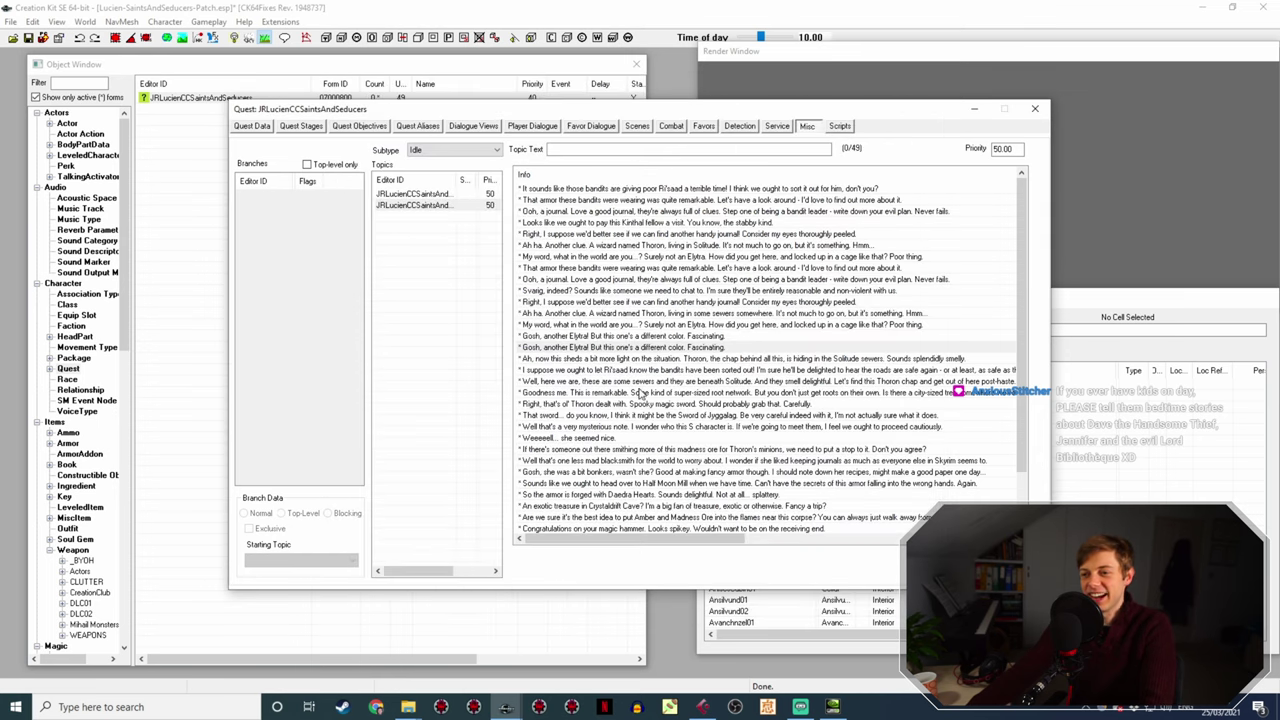
# - Open the response of the "Ah, now this sheds a bit more light" line and copy its voice filename JRLucienCC_JRLucienCCSaint_00000812_1
pyautogui.click(674, 359)
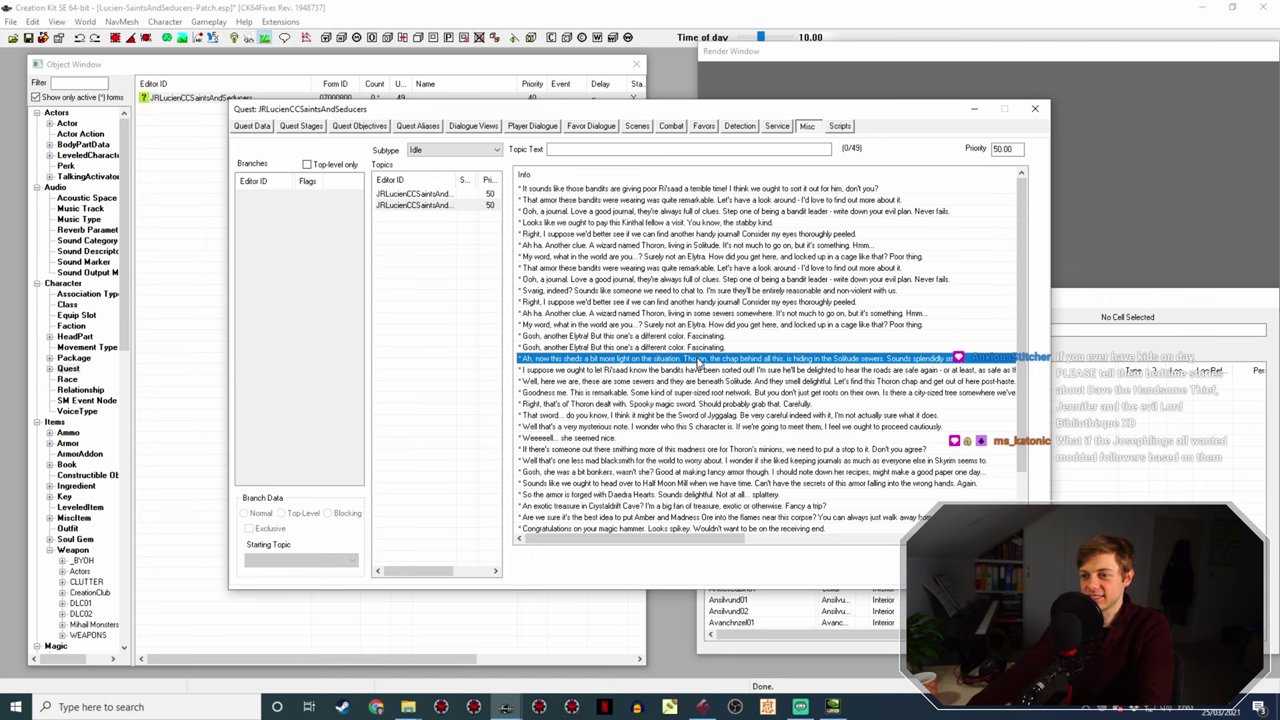
pyautogui.doubleClick(697, 357)
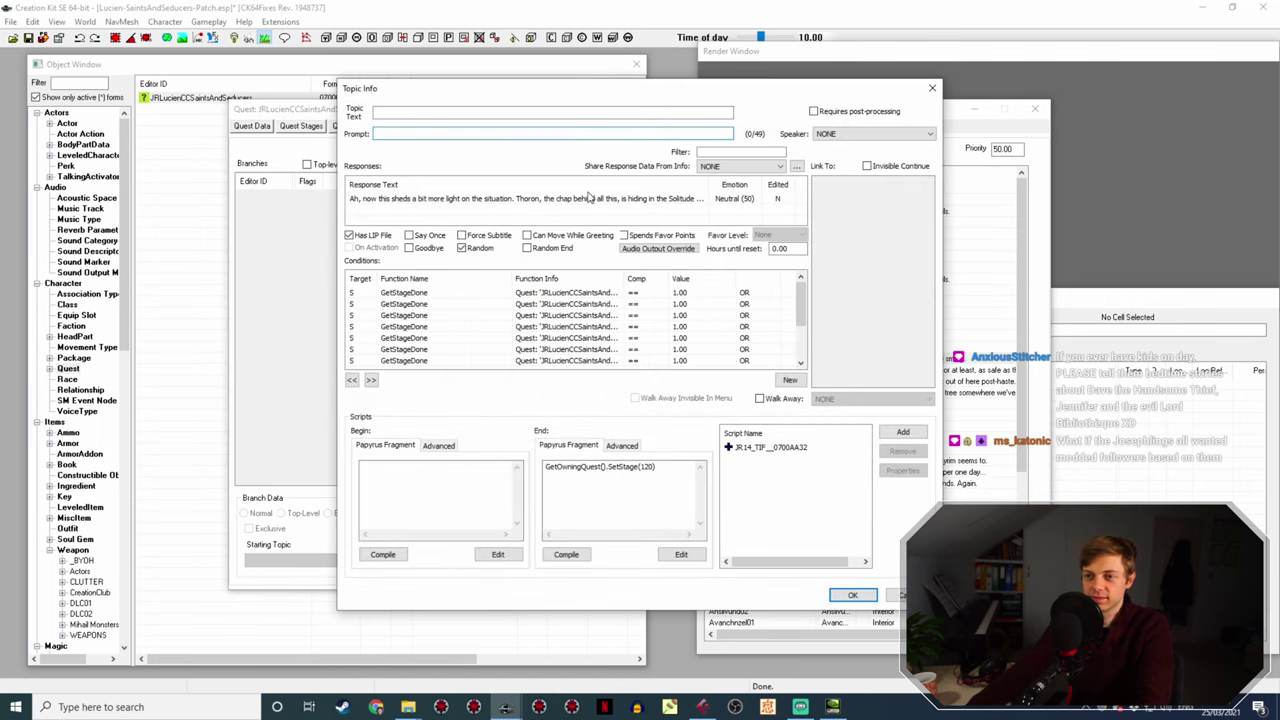
pyautogui.doubleClick(585, 198)
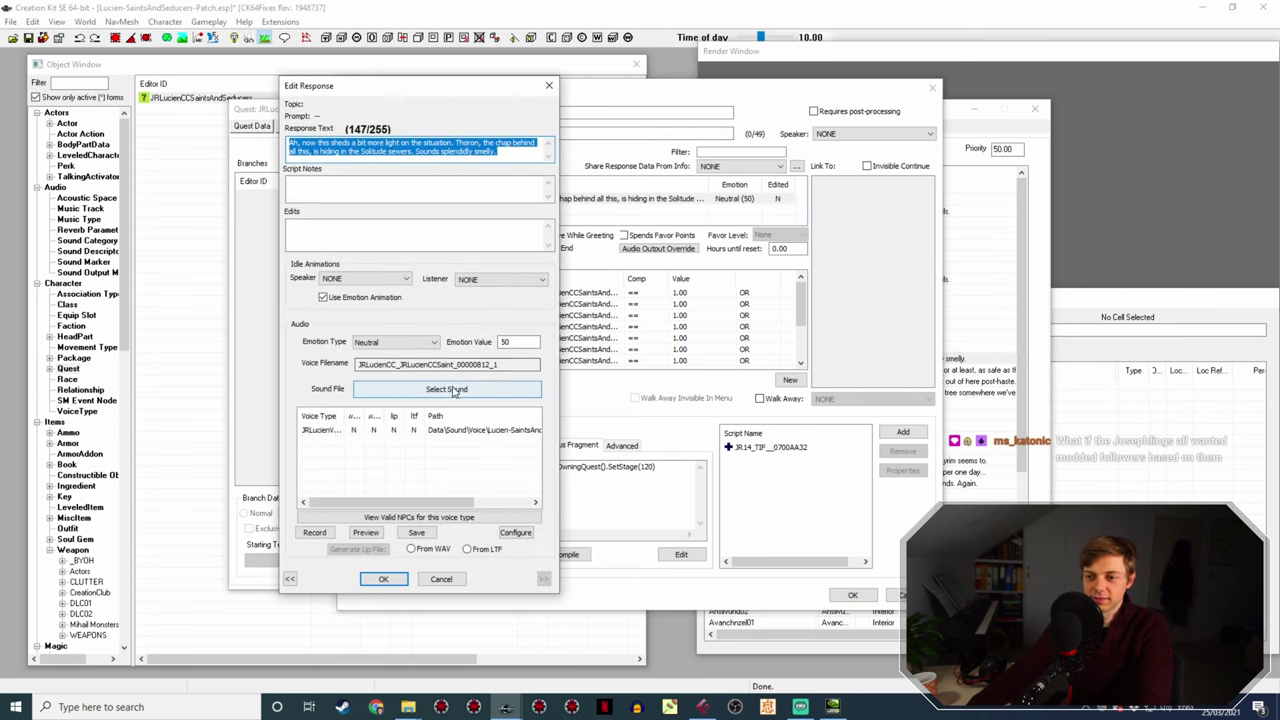
pyautogui.moveTo(502, 364); pyautogui.dragTo(258, 373)
pyautogui.hotkey('ctrl', 'c')
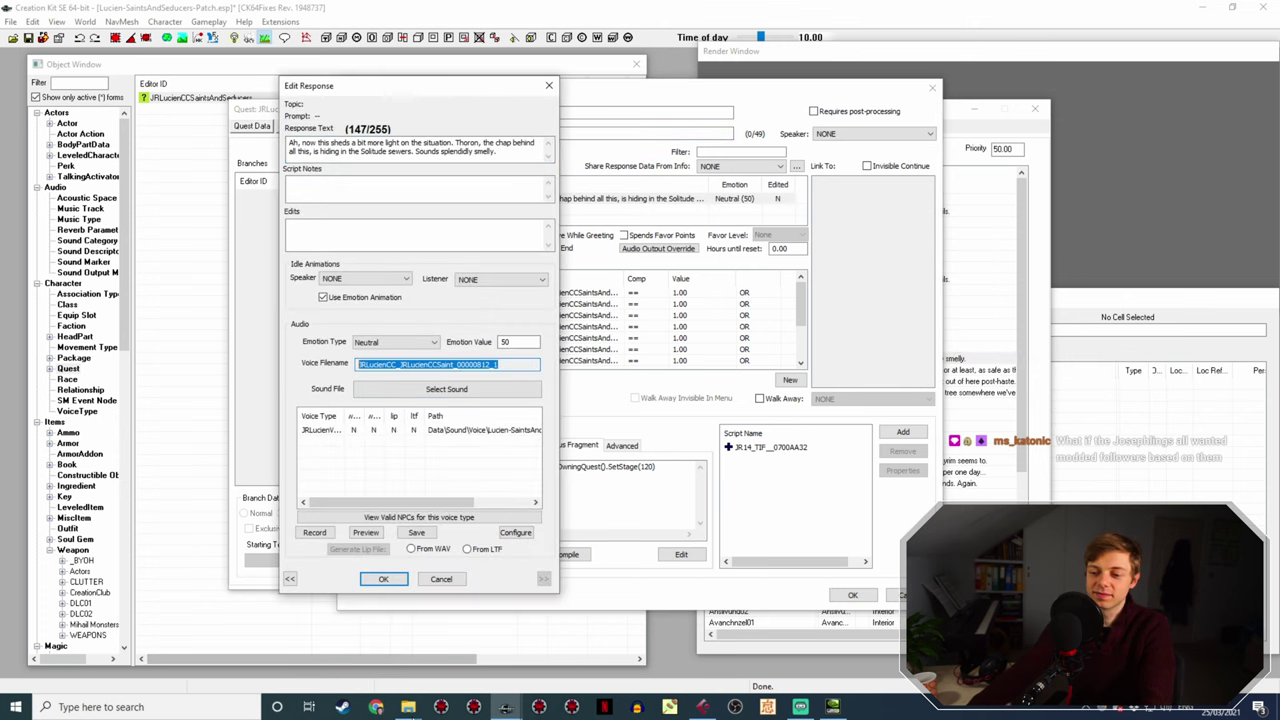
# - Rename LucienSaintsAndSeducersIdle11.wav in the JRLucienVoice folder to JRLucienCC_JRLucienCCSaint_00000812_1.wav and close the response
pyautogui.moveTo(406, 704)
pyautogui.click(377, 650)
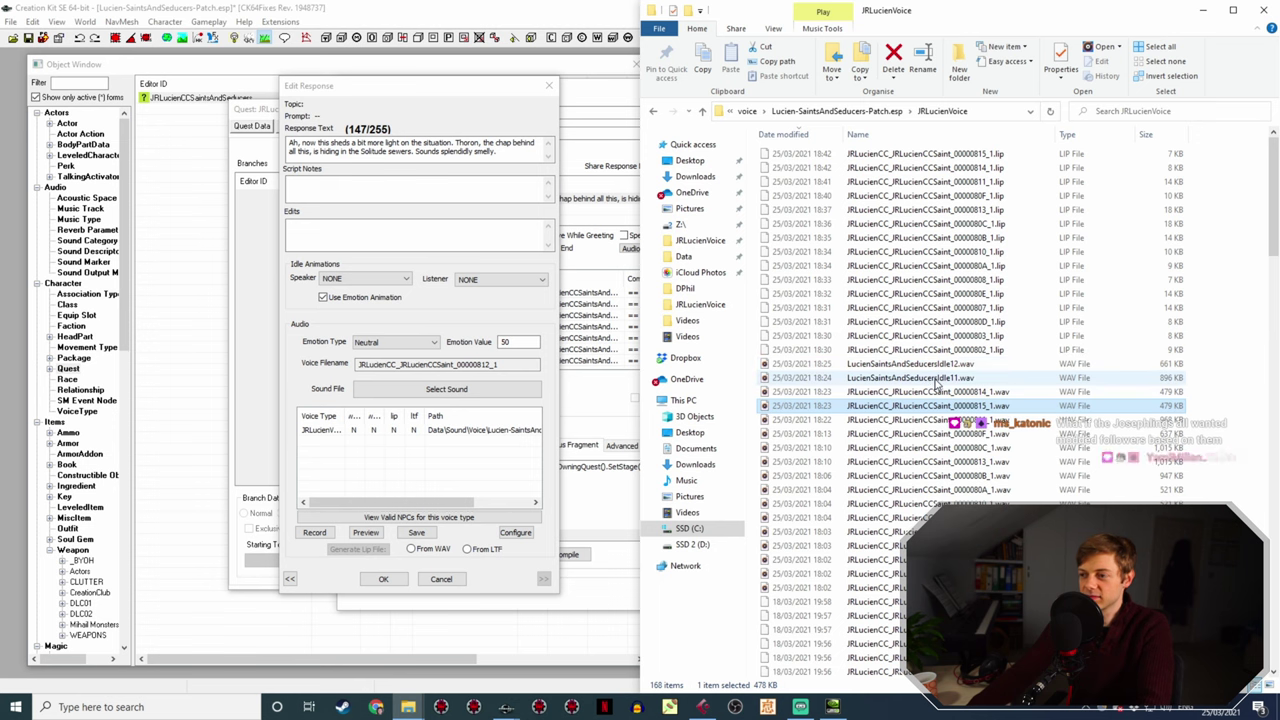
pyautogui.doubleClick(967, 378)
pyautogui.press('F2')
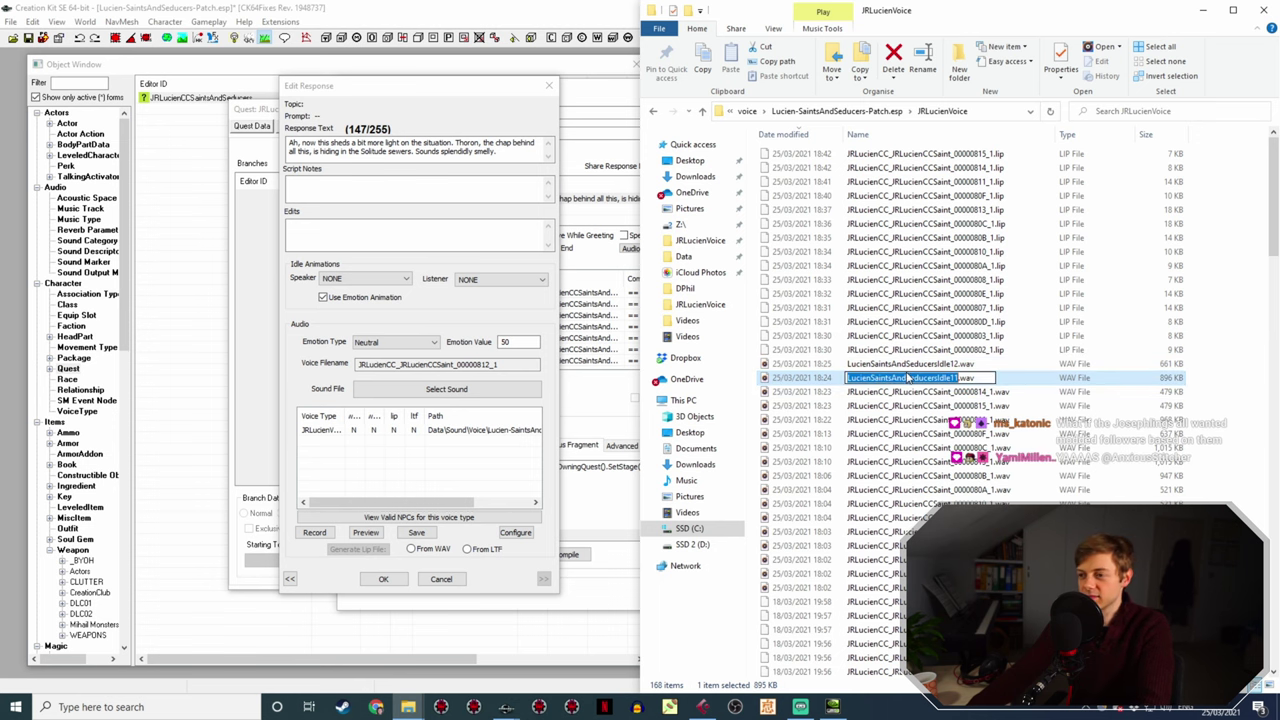
pyautogui.hotkey('ctrl', 'v')
pyautogui.press('Return')
pyautogui.click(383, 579)
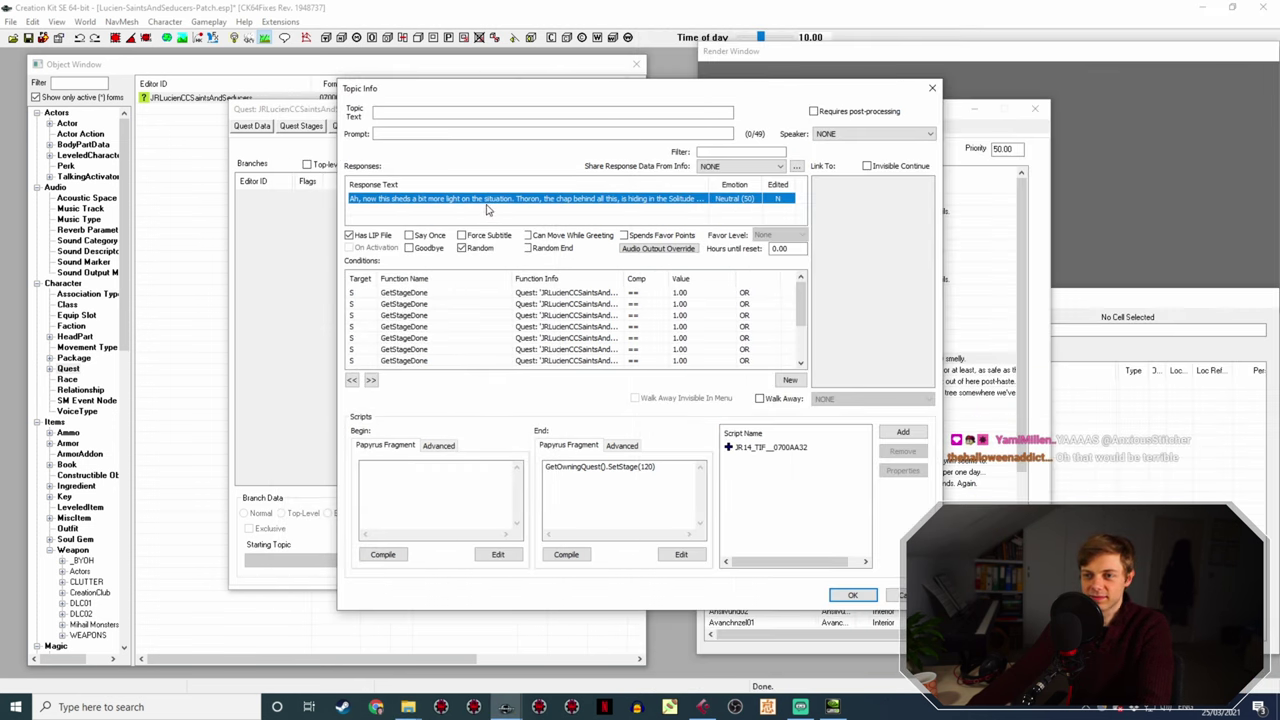
# - Reopen the "Ah, now this sheds a bit more light" response, generate its lip file from the WAV, and accept the topic info
pyautogui.doubleClick(497, 199)
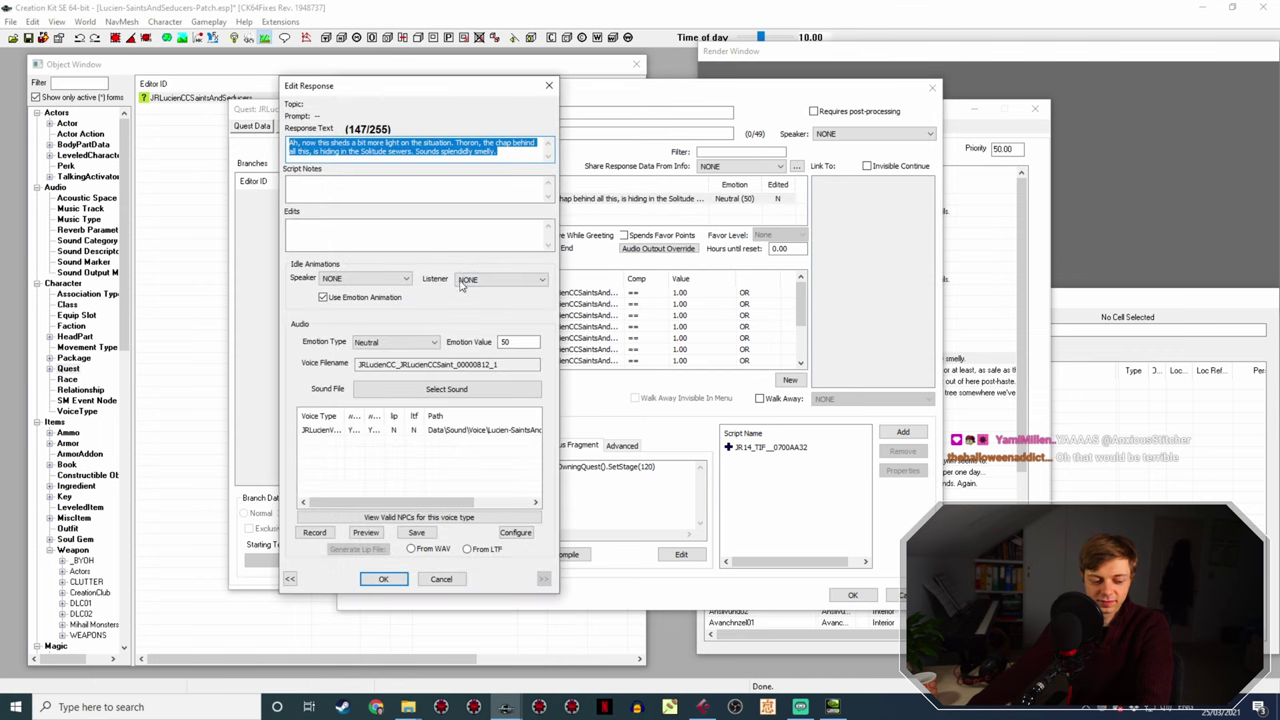
pyautogui.click(476, 430)
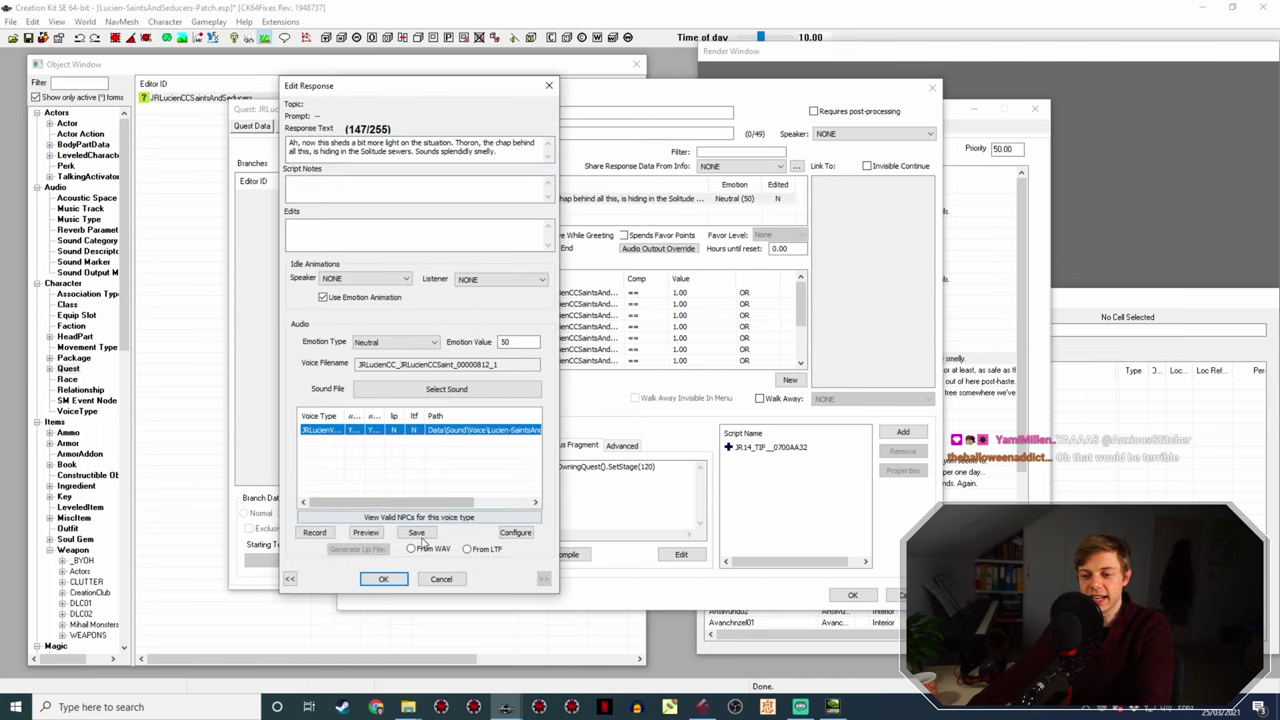
pyautogui.click(357, 549)
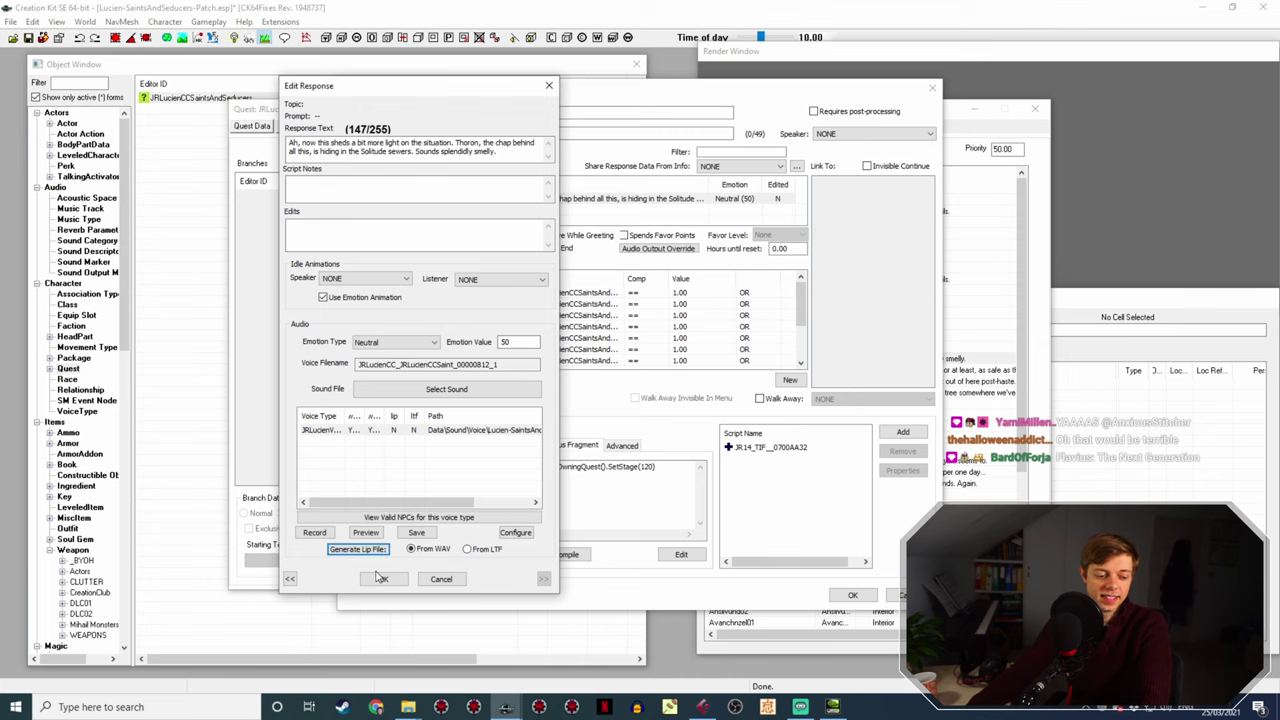
pyautogui.click(382, 580)
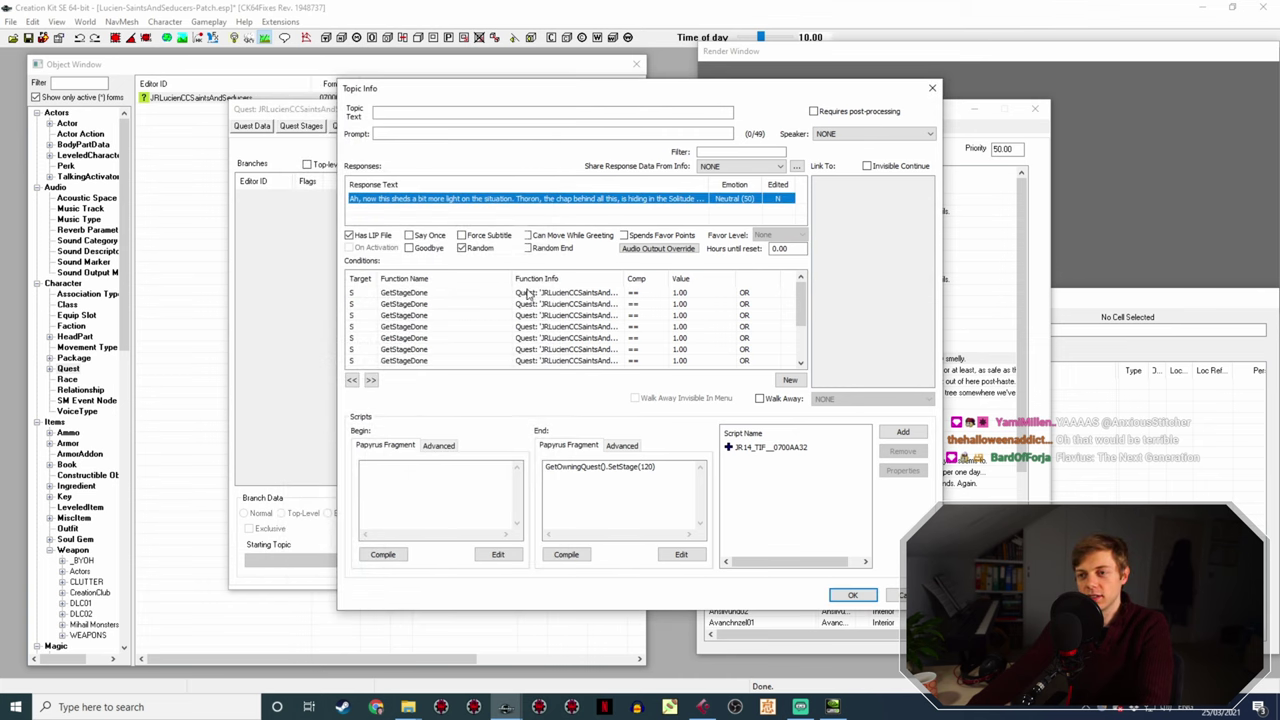
pyautogui.doubleClick(555, 198)
pyautogui.click(386, 580)
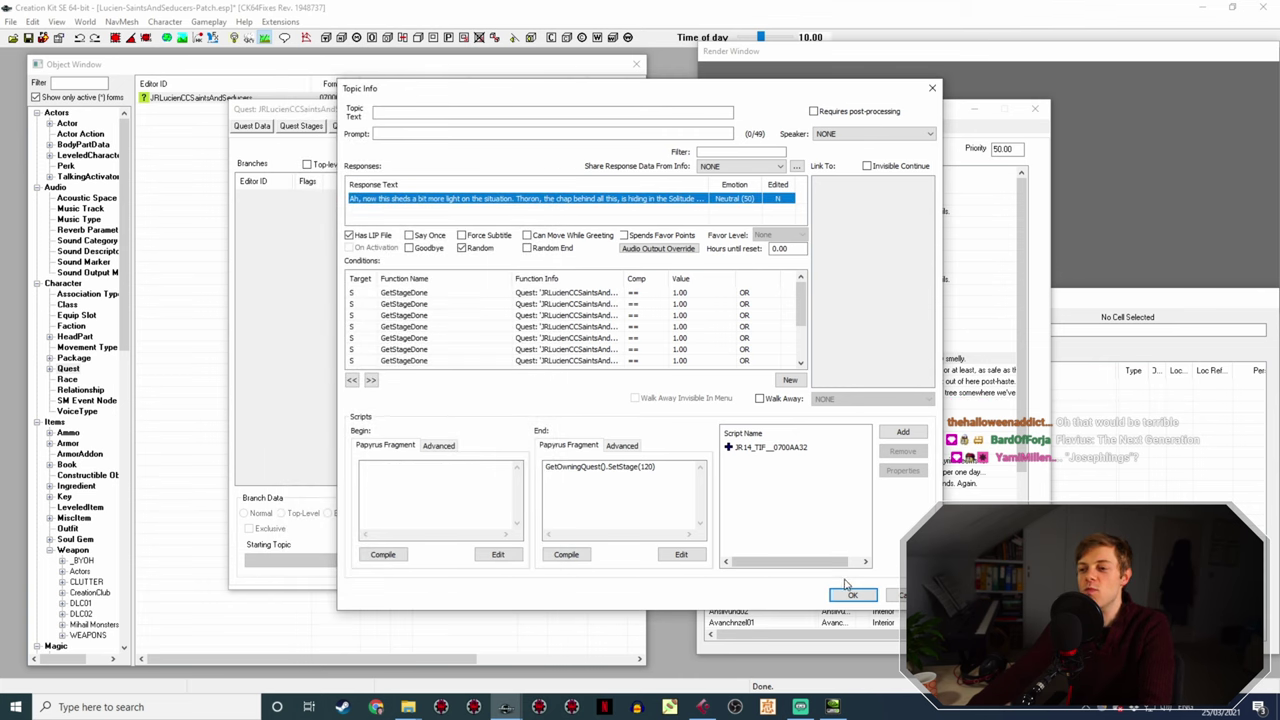
pyautogui.click(852, 594)
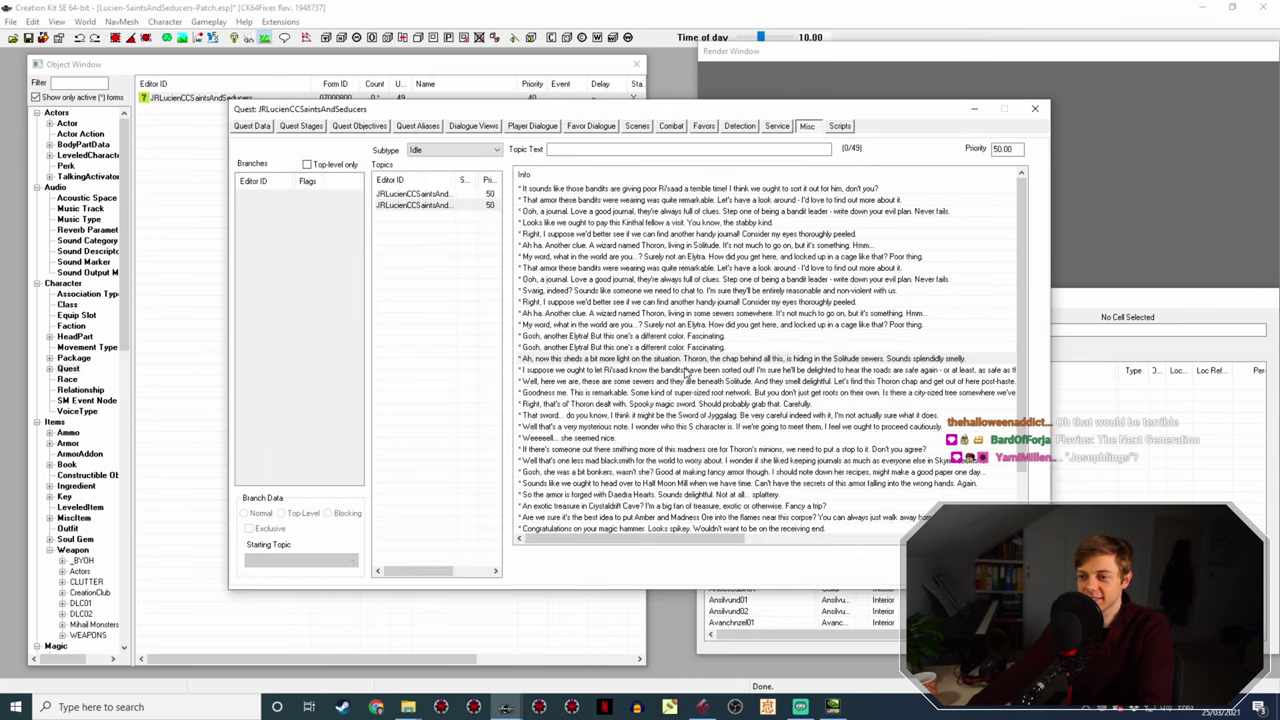
# - Open the response of the "I suppose we ought to let Ri'saad know" line and copy its voice filename JRLucienCC_JRLucienCCSaint_00000816_1
pyautogui.doubleClick(686, 370)
pyautogui.doubleClick(572, 198)
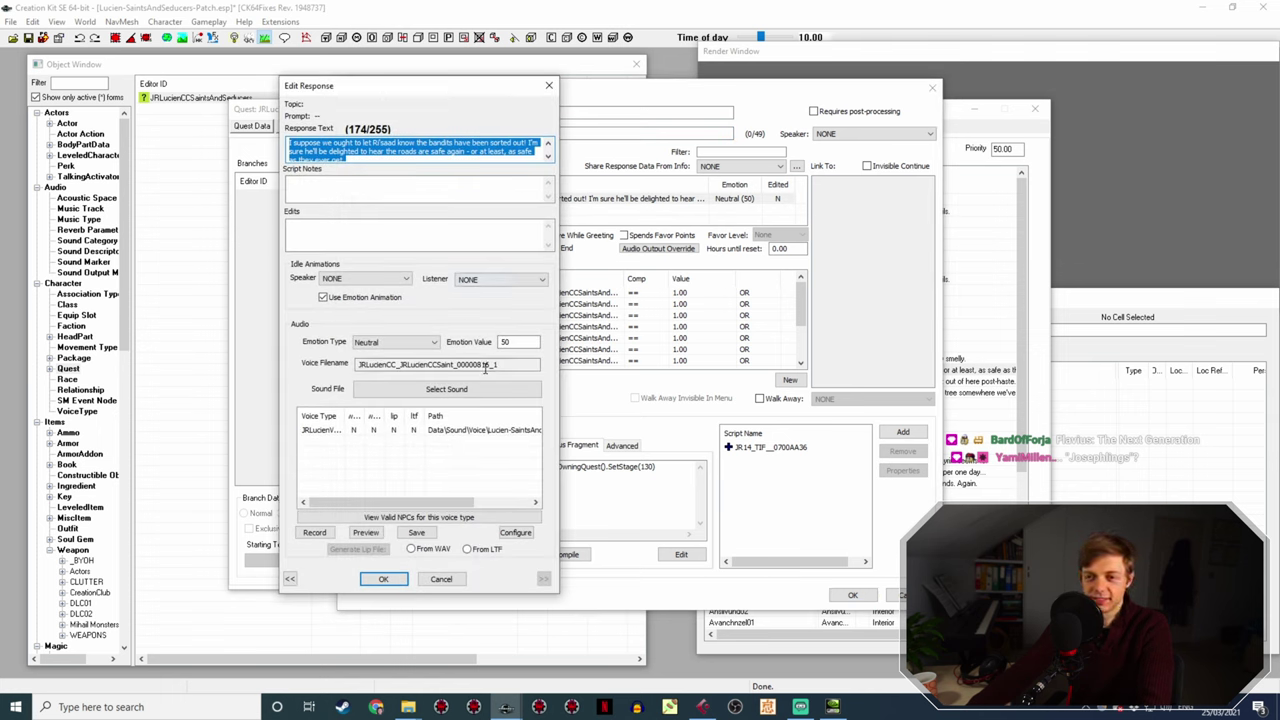
pyautogui.moveTo(486, 368); pyautogui.dragTo(363, 368)
pyautogui.hotkey('ctrl', 'c')
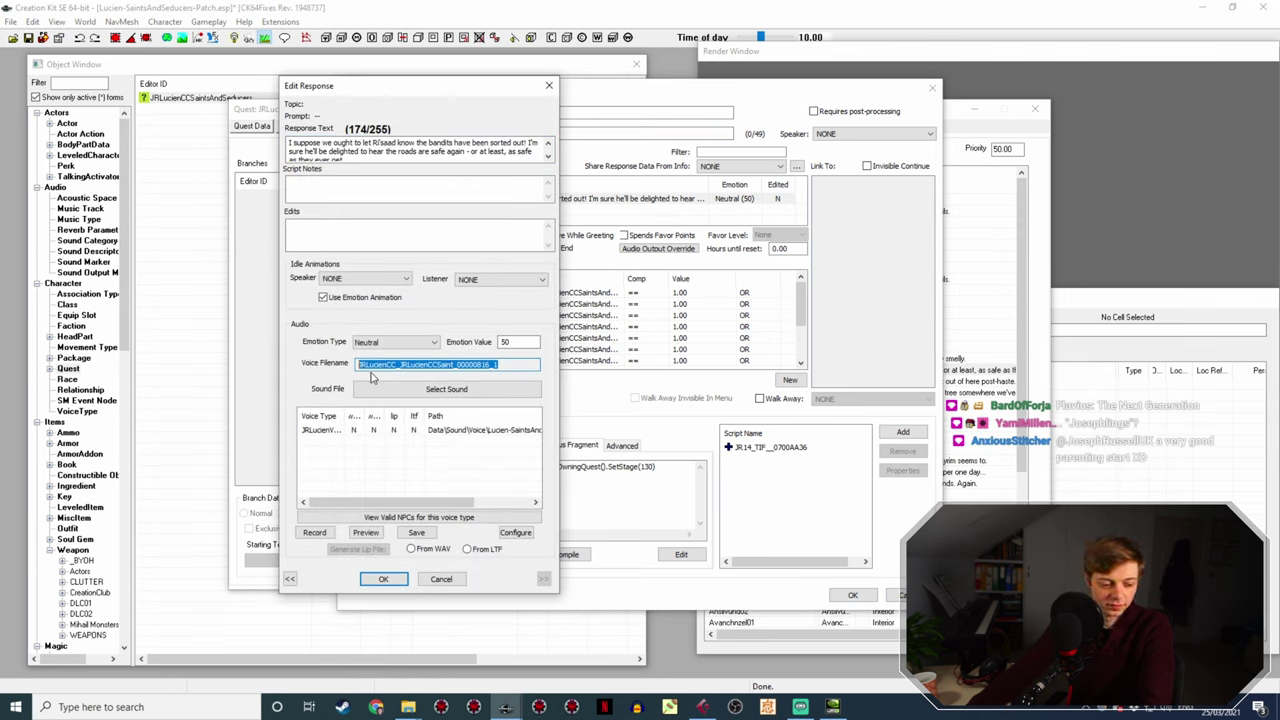
# - Rename LucienSaintsAndSeducersIdle12.wav in the JRLucienVoice folder to JRLucienCC_JRLucienCCSaint_00000816_1.wav and close the response
pyautogui.click(408, 707)
pyautogui.click(370, 640)
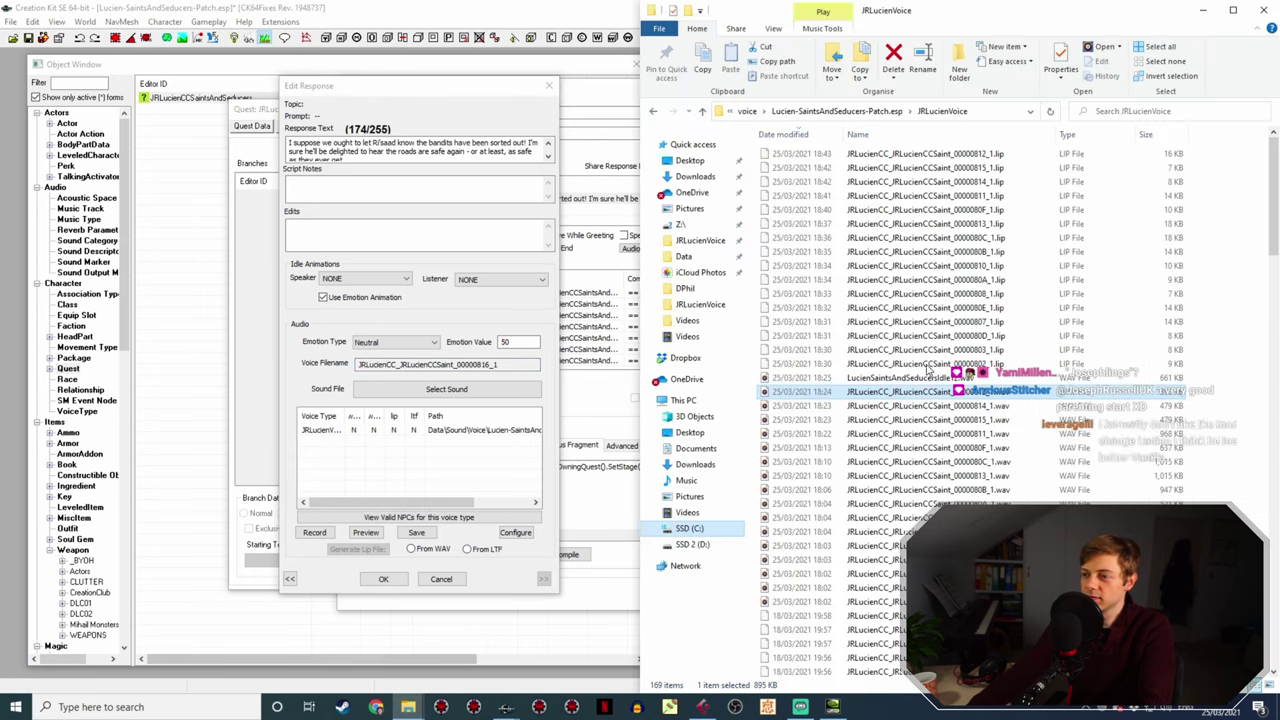
pyautogui.click(940, 378)
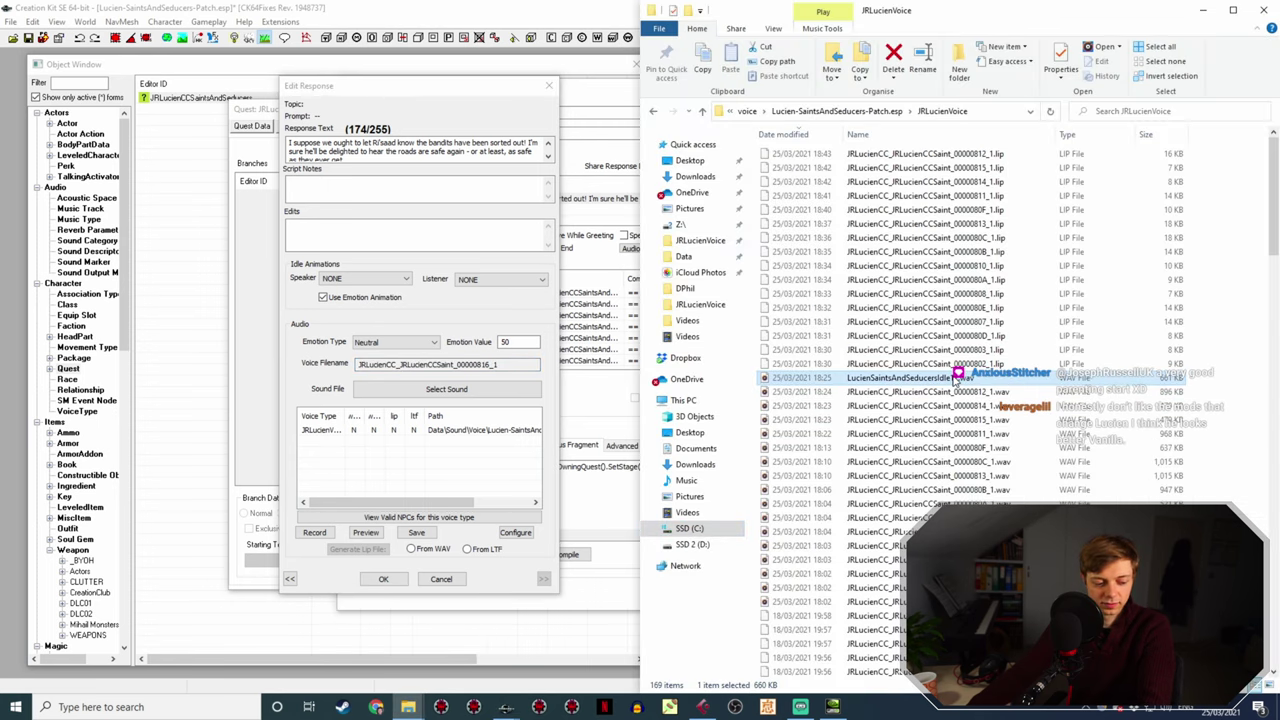
pyautogui.press('F2')
pyautogui.hotkey('ctrl', 'v')
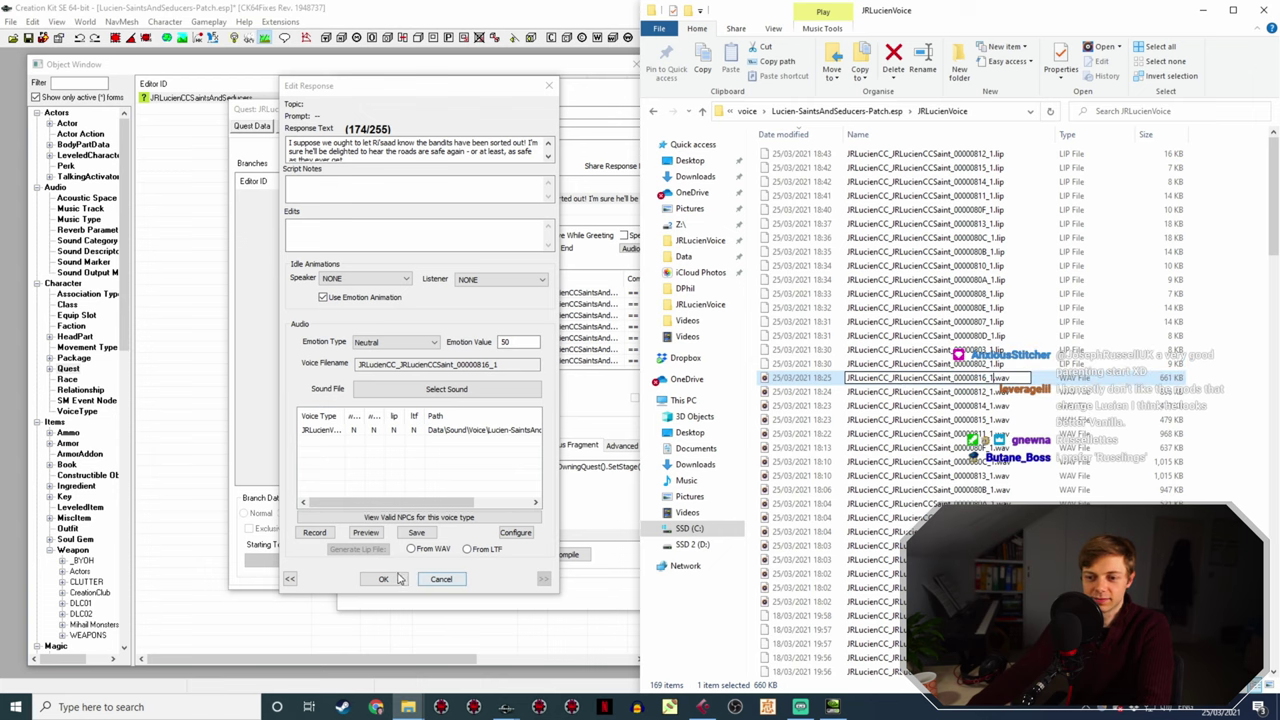
pyautogui.click(383, 578)
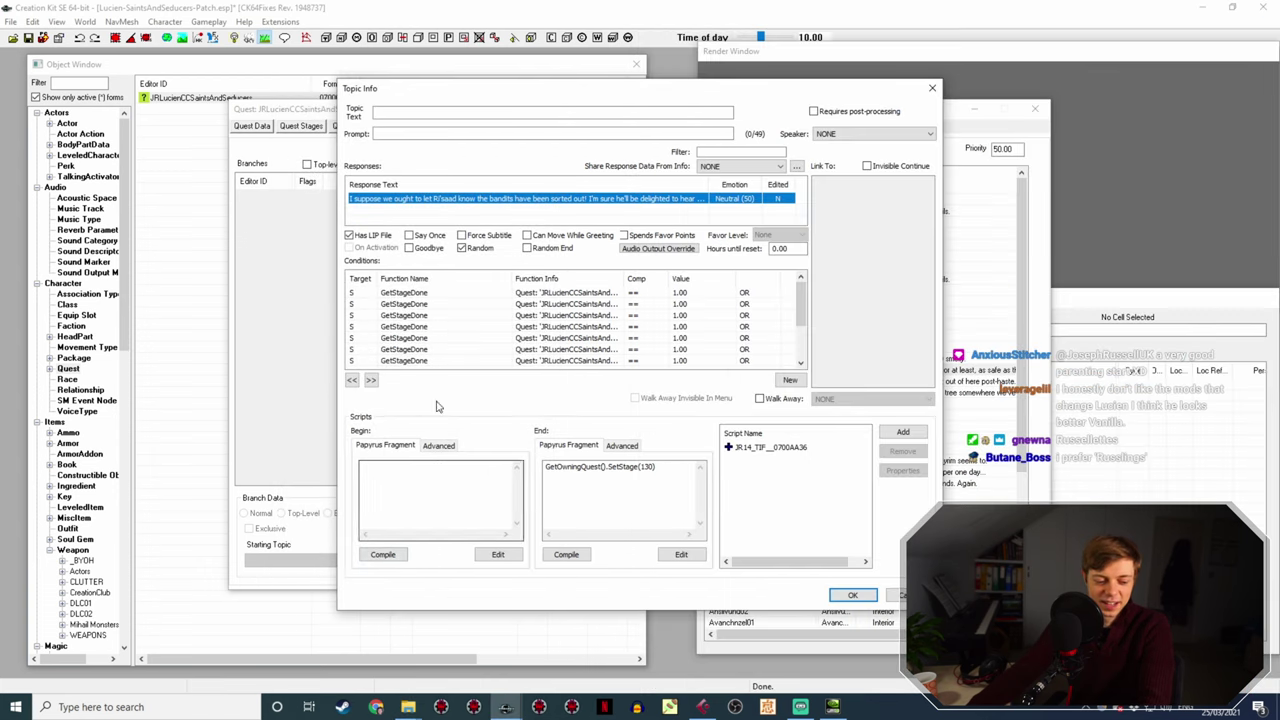
# - Reopen the "I suppose we ought to let Ri'saad know" response, generate its lip file from the WAV, and accept the topic info
pyautogui.doubleClick(510, 199)
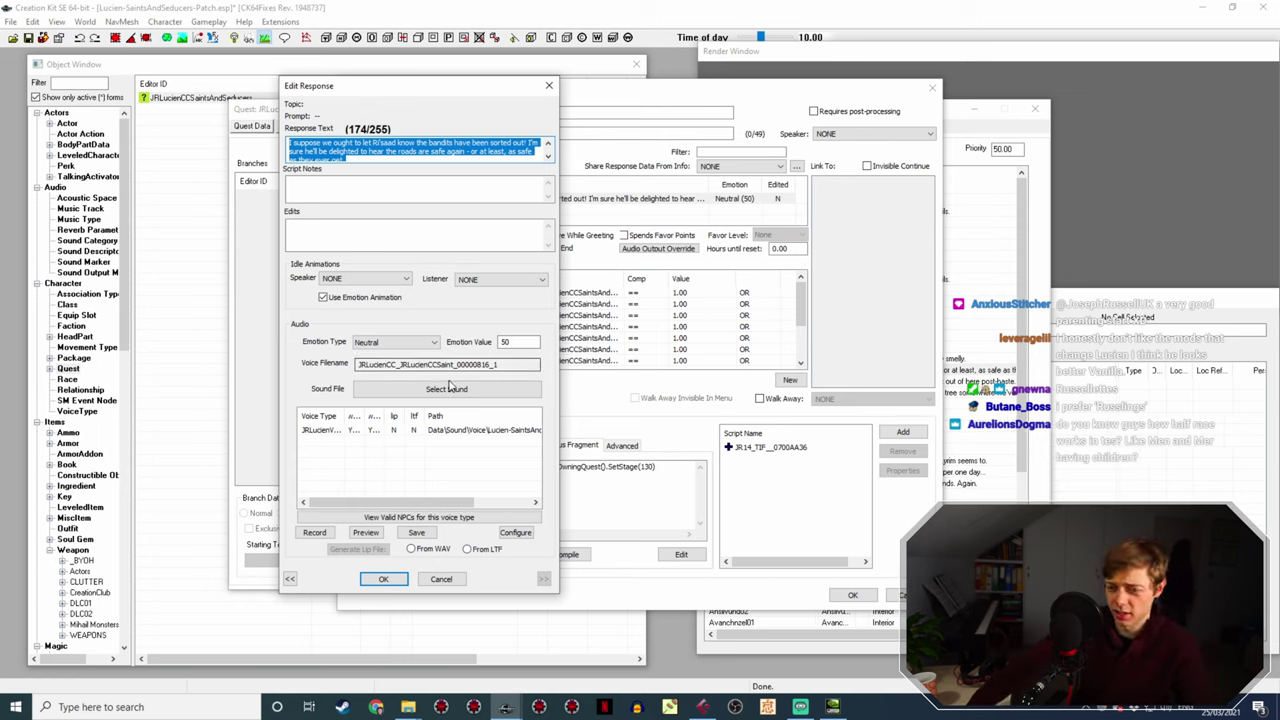
pyautogui.click(397, 430)
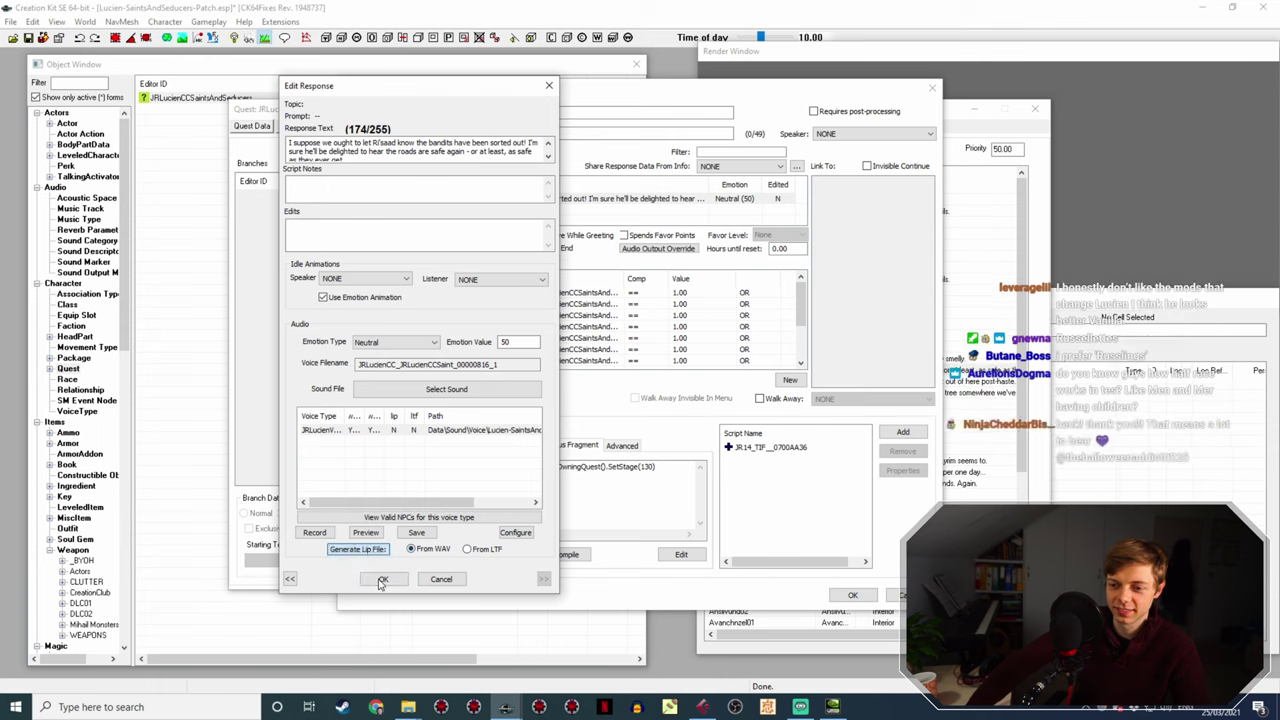
pyautogui.click(358, 549)
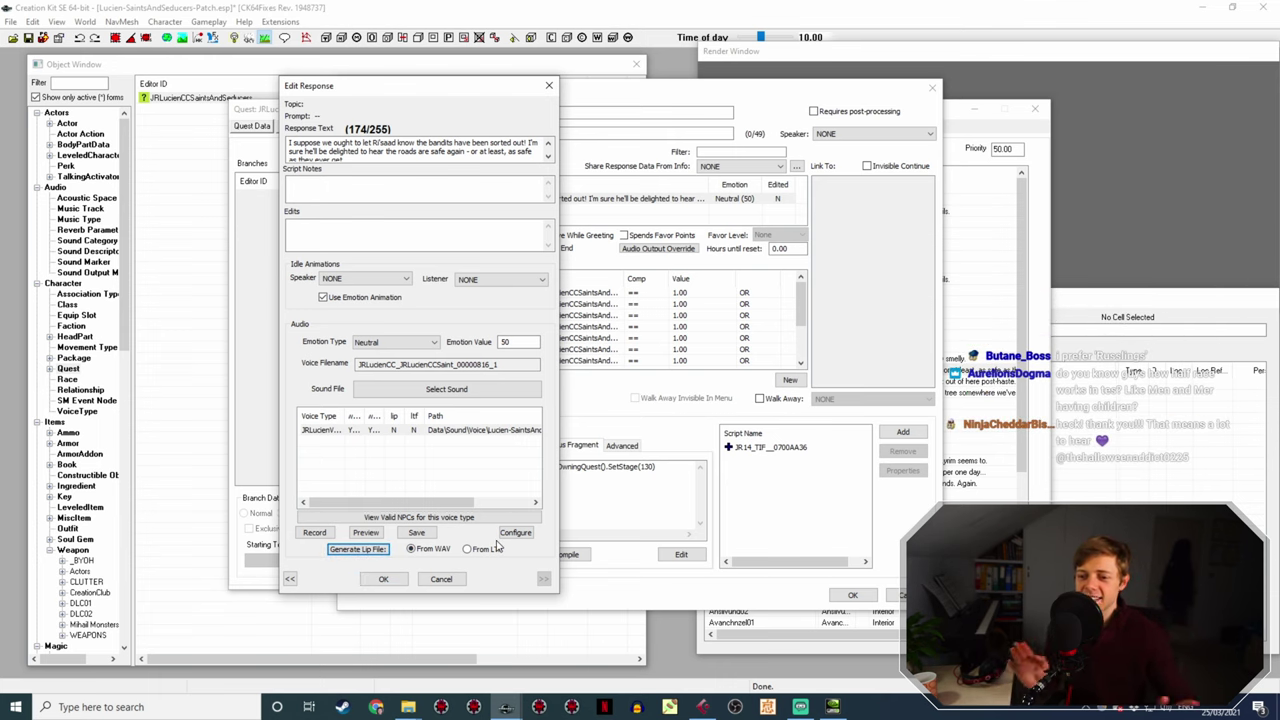
pyautogui.click(384, 579)
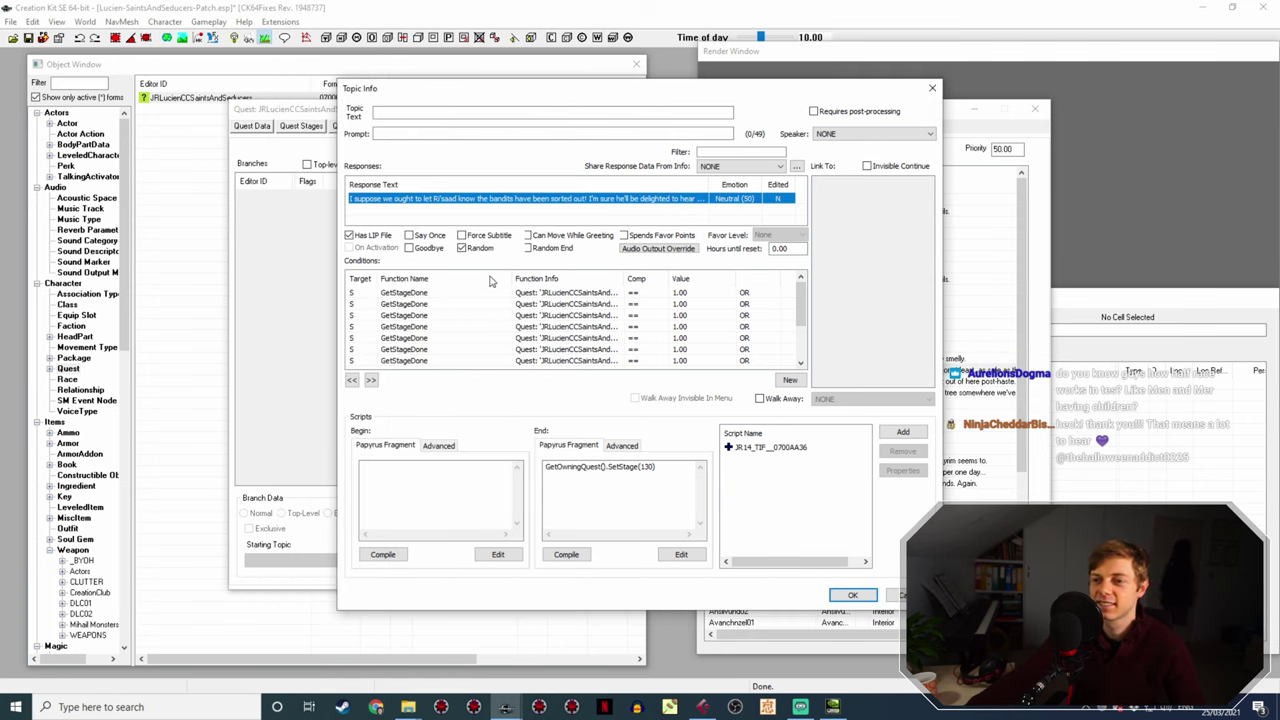
pyautogui.doubleClick(579, 199)
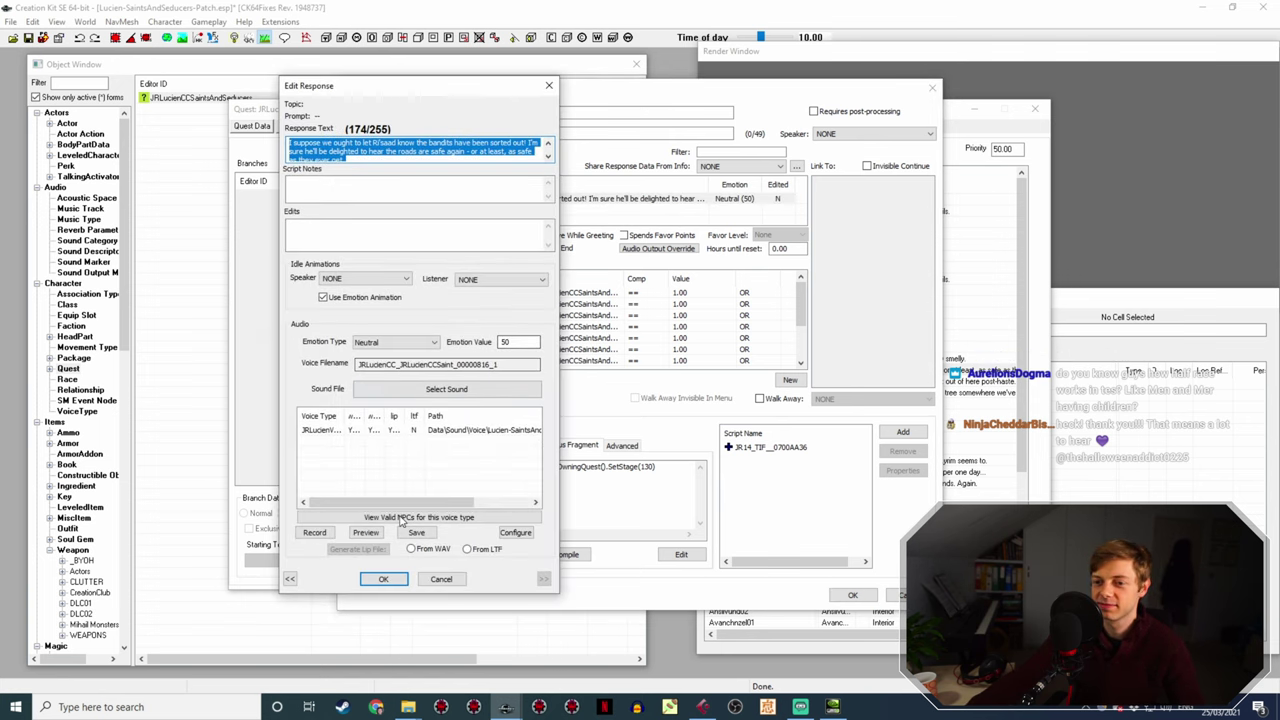
pyautogui.click(392, 577)
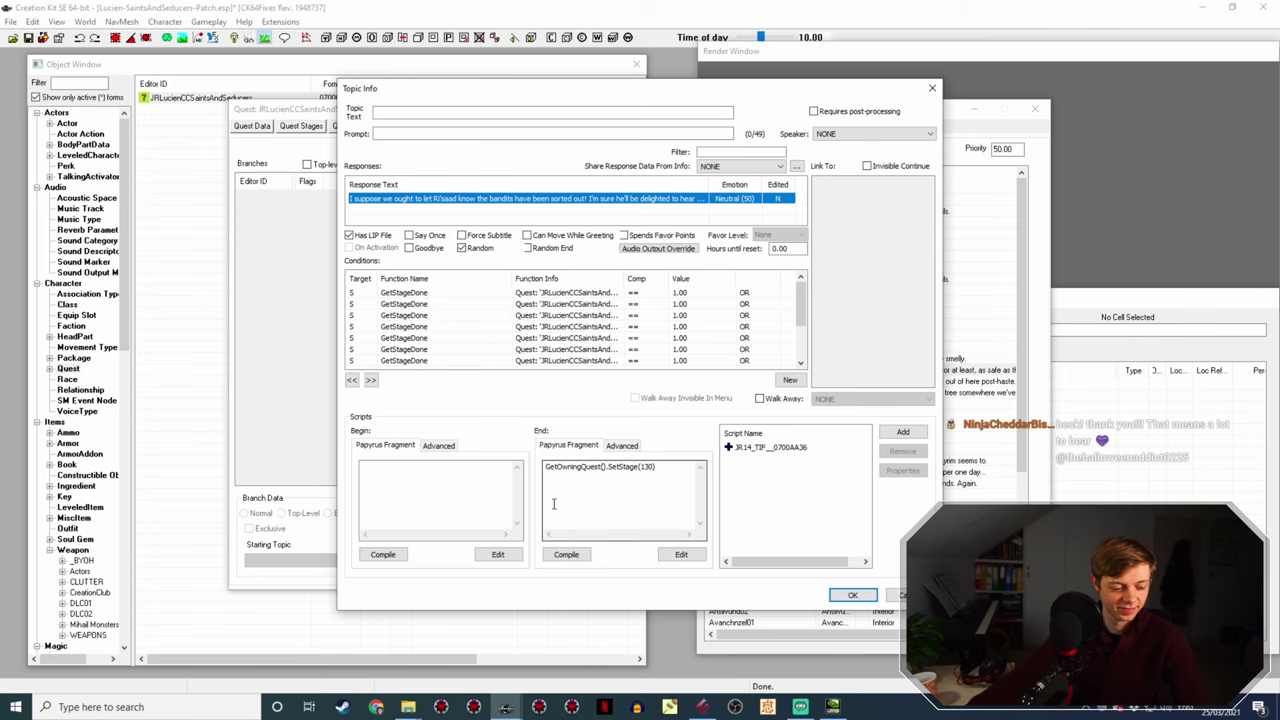
pyautogui.click(853, 594)
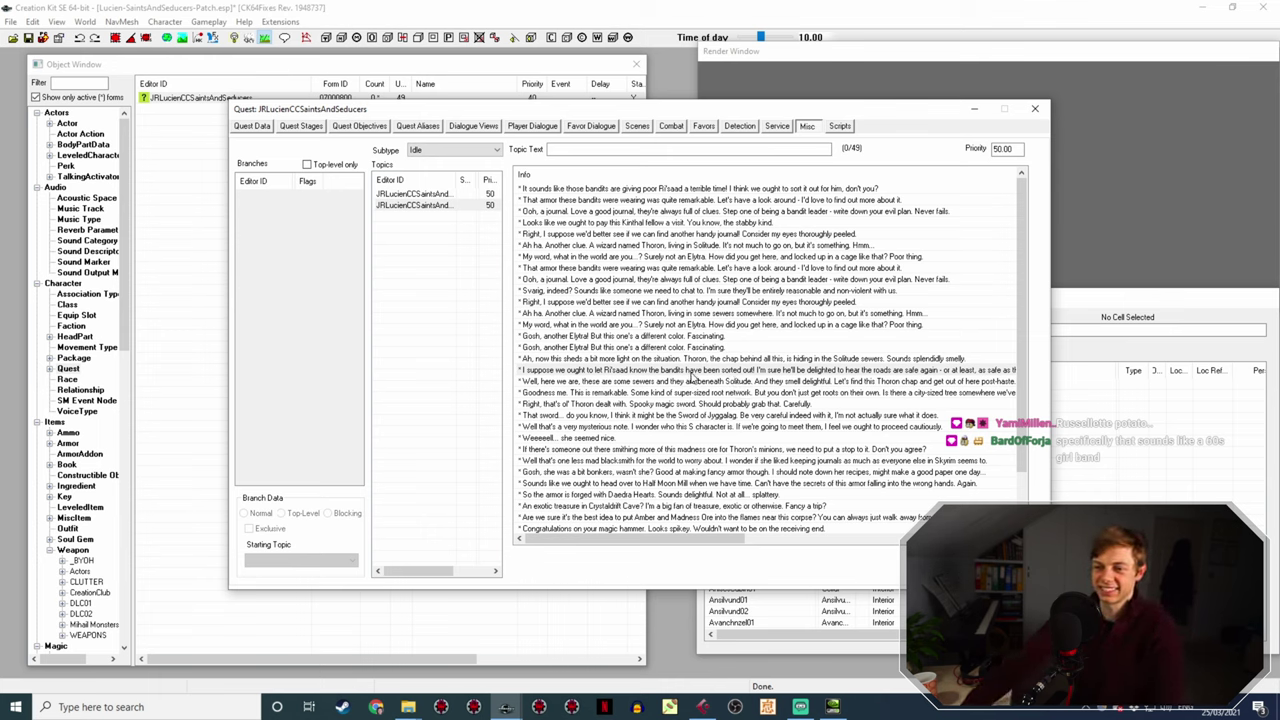
# - Switch to Cubase, move the export dialog clear of the tracks, and start a new recording on Audio 01 after the last take
pyautogui.click(677, 382)
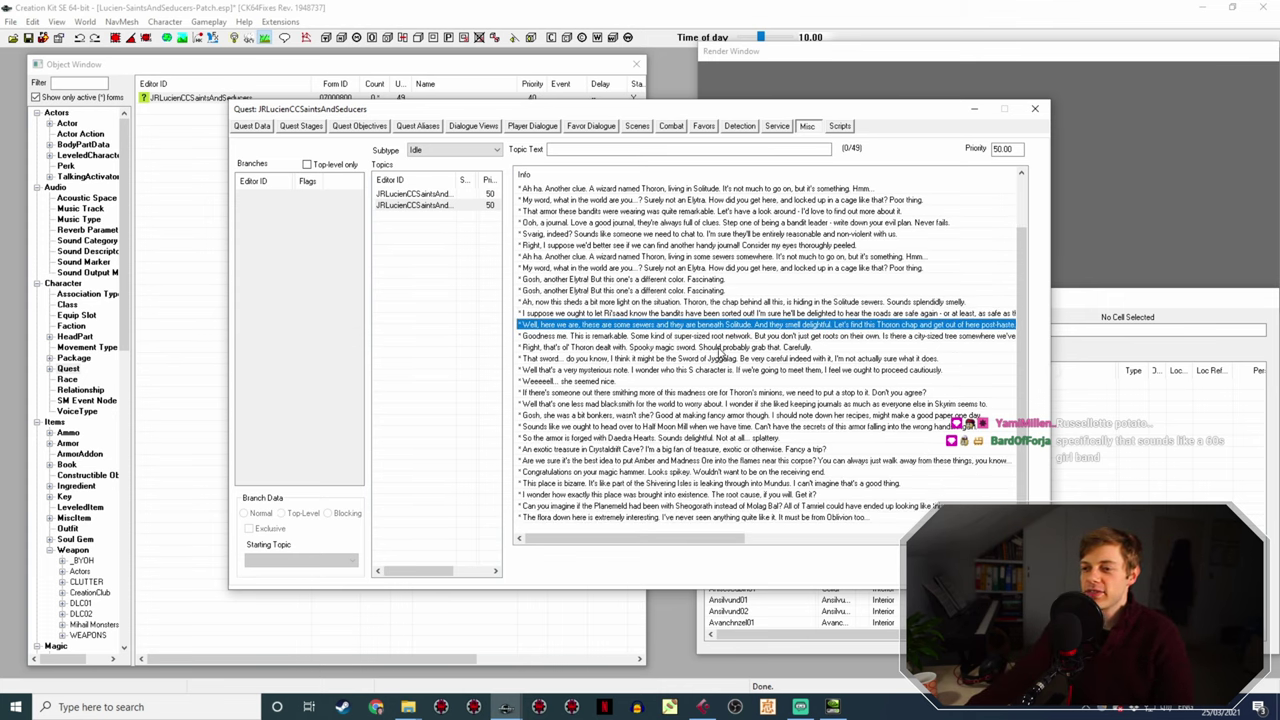
pyautogui.scroll(-2, 742, 337)
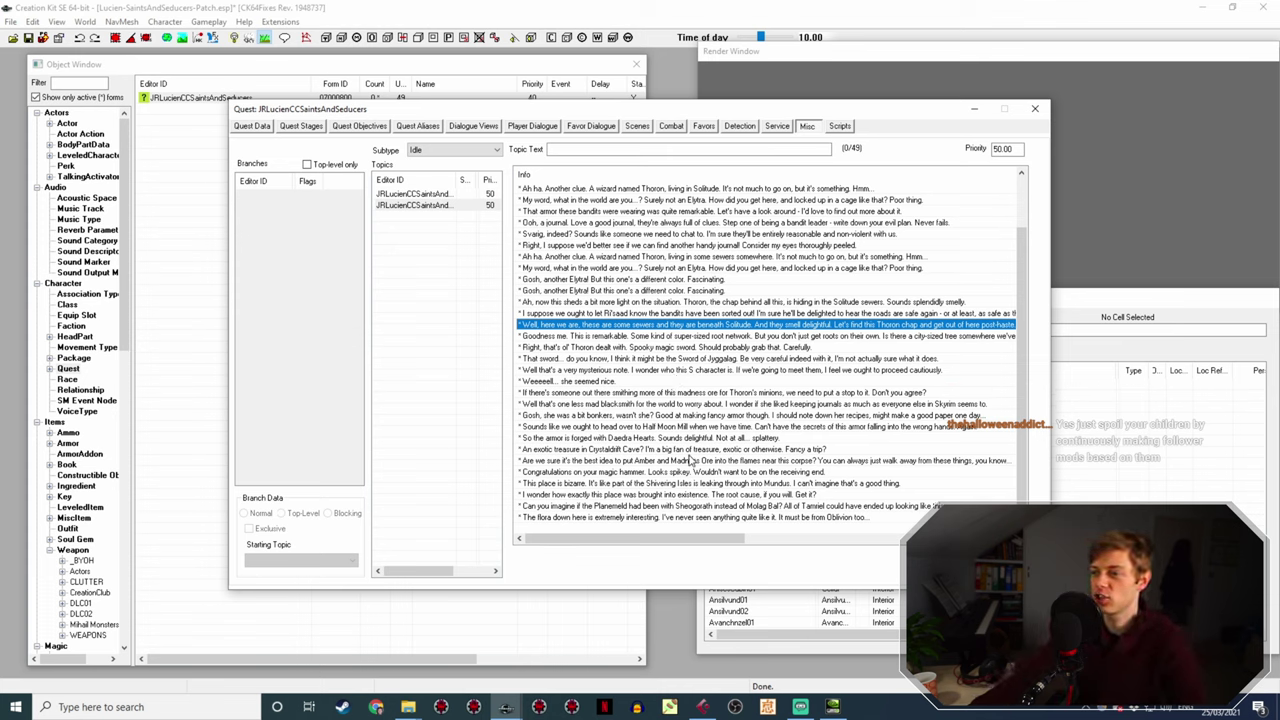
pyautogui.click(703, 707)
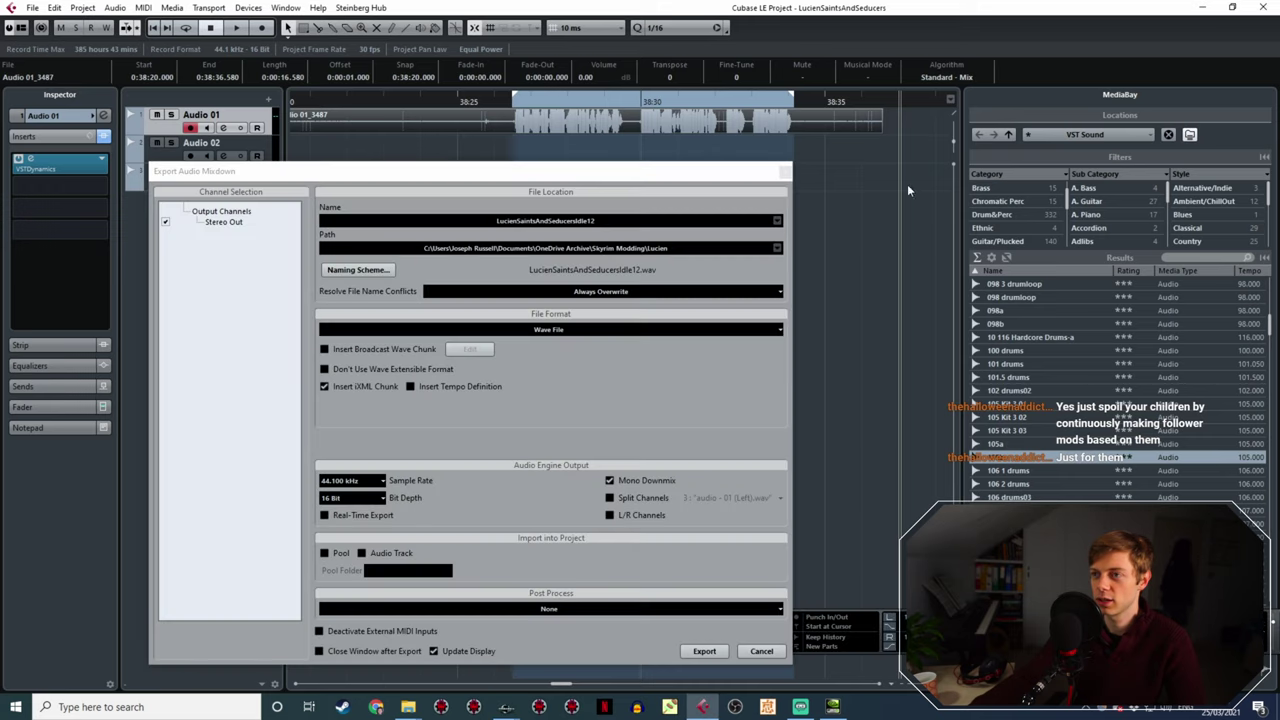
pyautogui.moveTo(876, 190); pyautogui.dragTo(529, 175)
pyautogui.moveTo(679, 172); pyautogui.dragTo(443, 363)
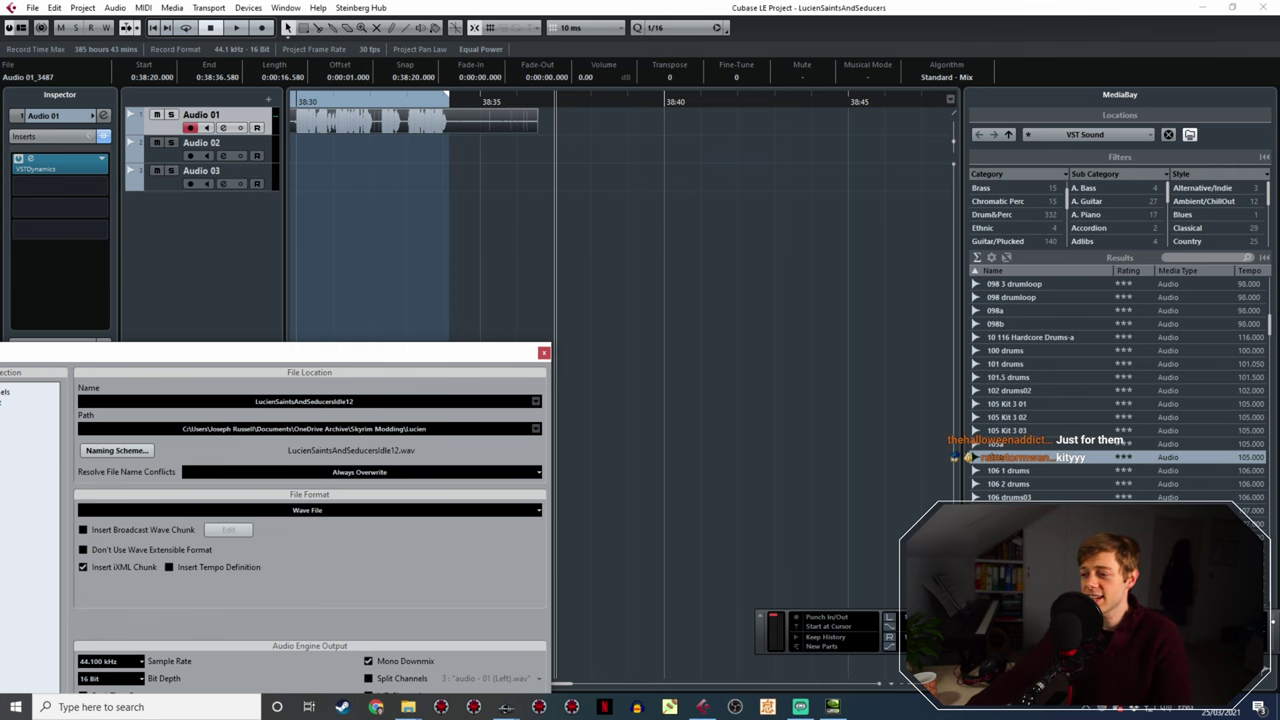
pyautogui.press('KP_Multiply')
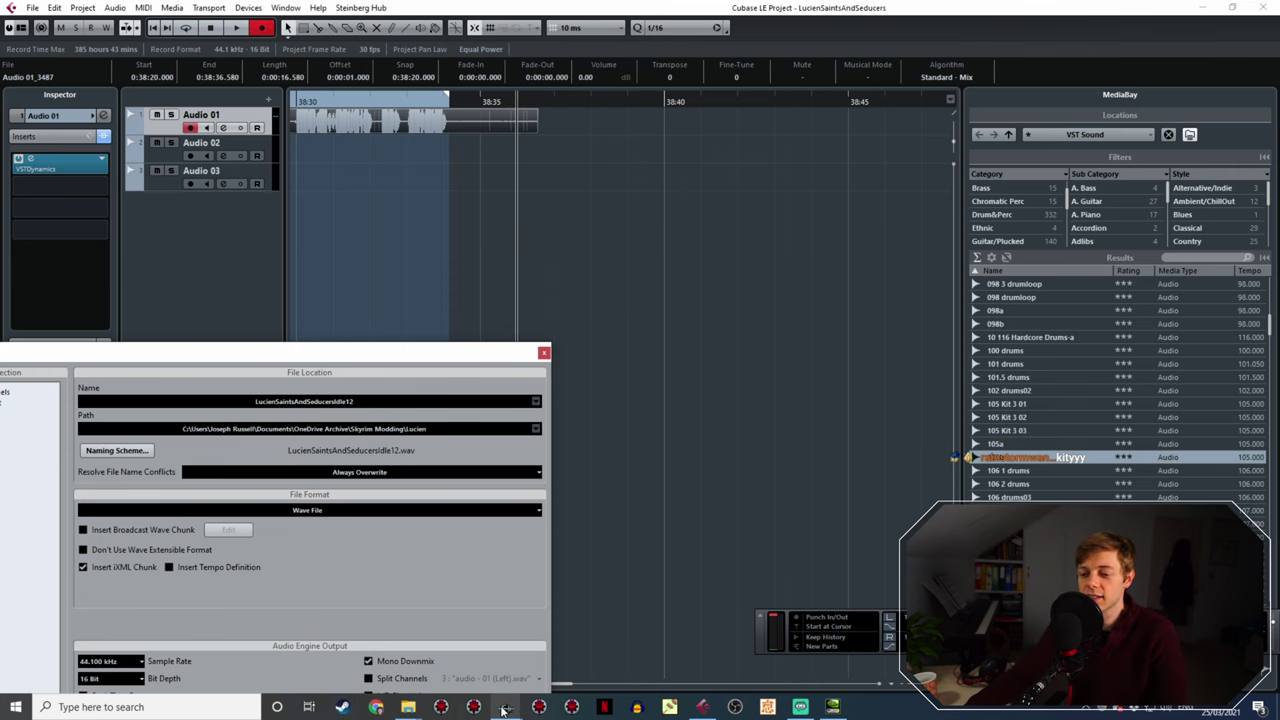
# - Switch back to Creation Kit, read the full response of the "Well, here we are, these are some sewers" line, and close its topic info
pyautogui.moveTo(505, 707)
pyautogui.click(586, 664)
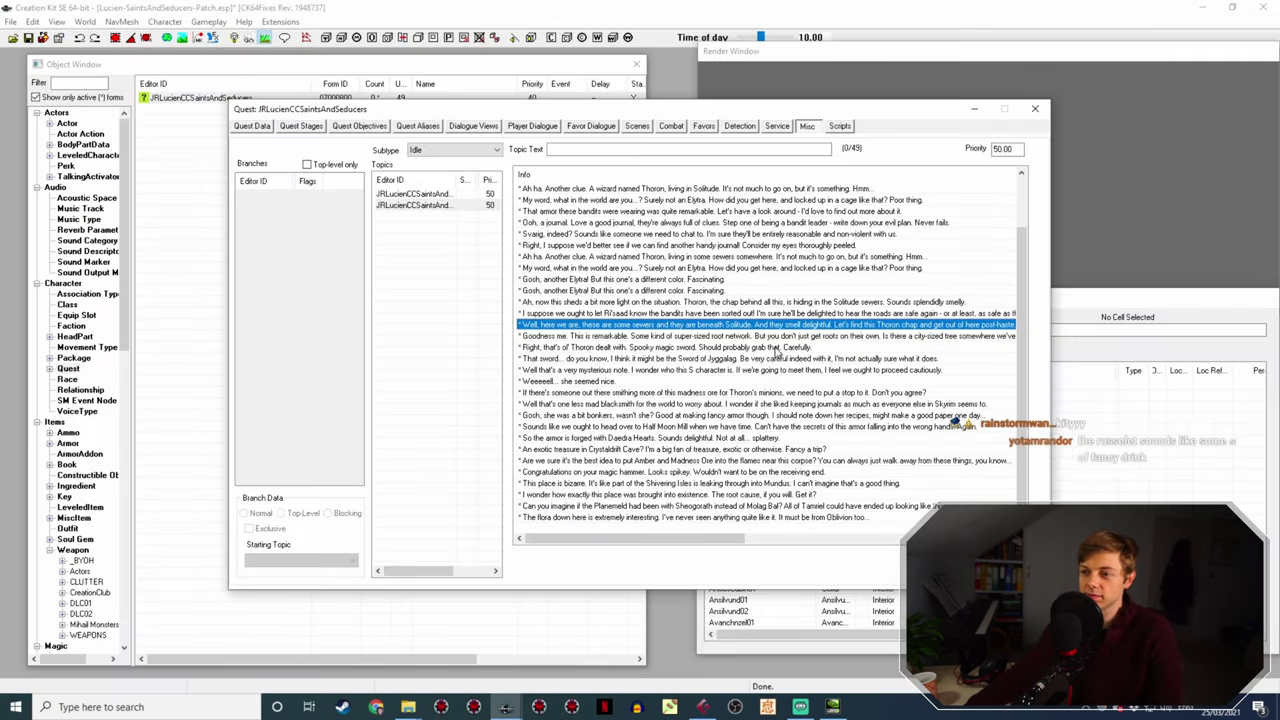
pyautogui.doubleClick(810, 326)
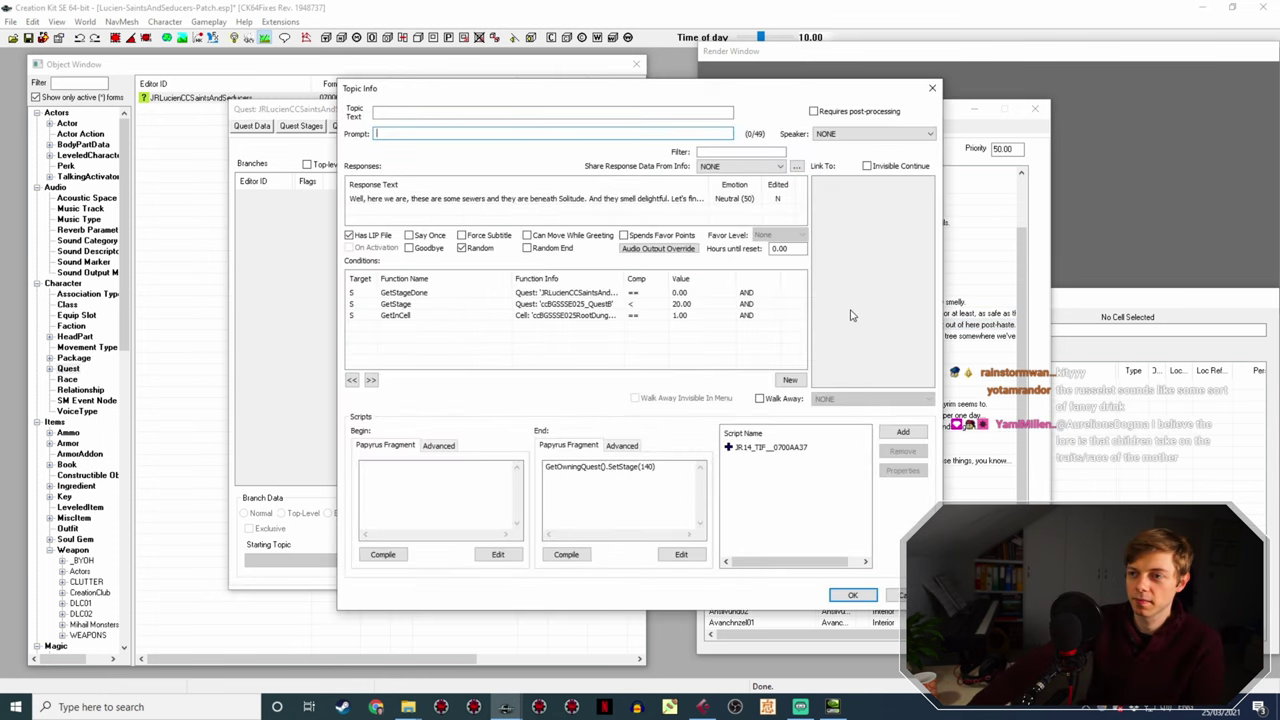
pyautogui.doubleClick(668, 196)
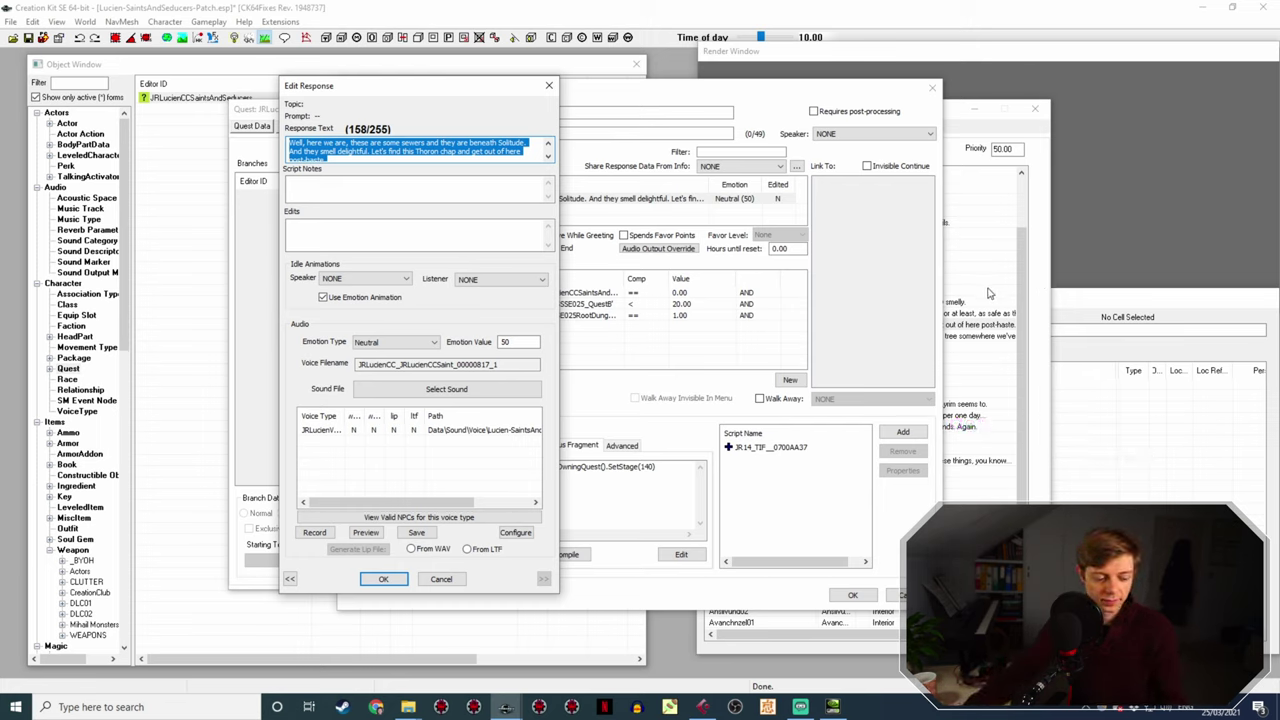
pyautogui.click(386, 576)
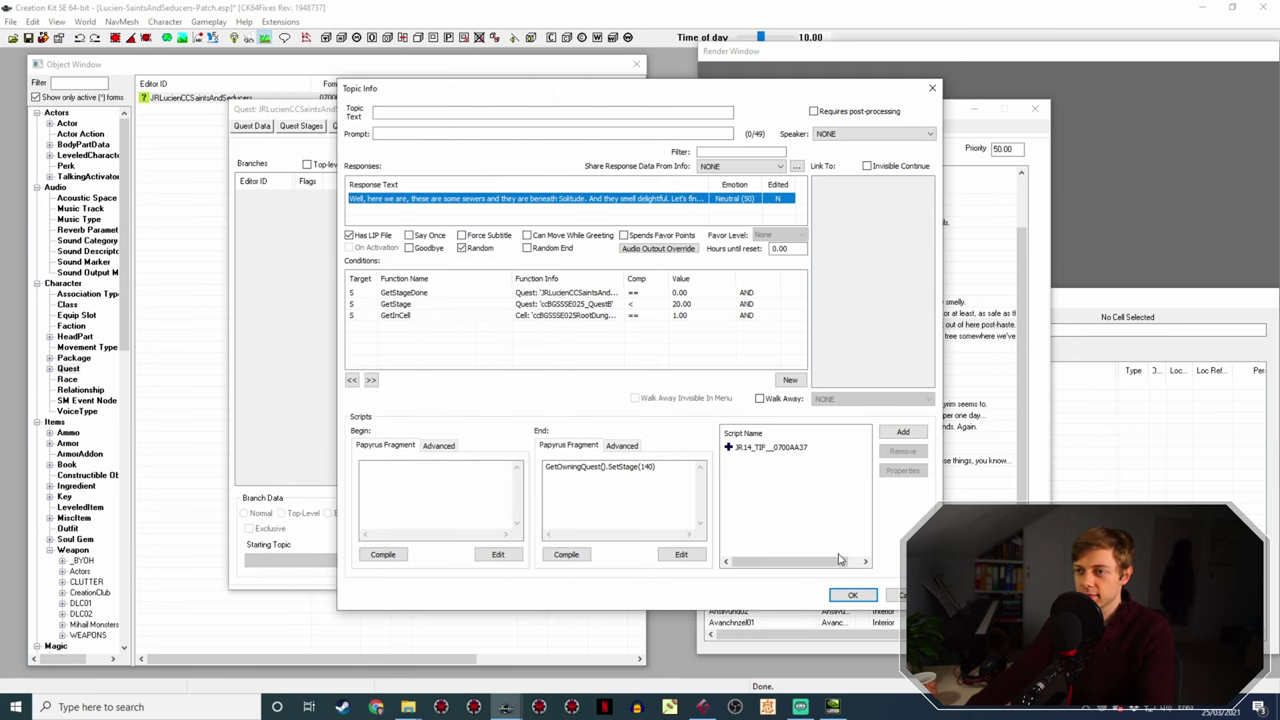
pyautogui.click(851, 594)
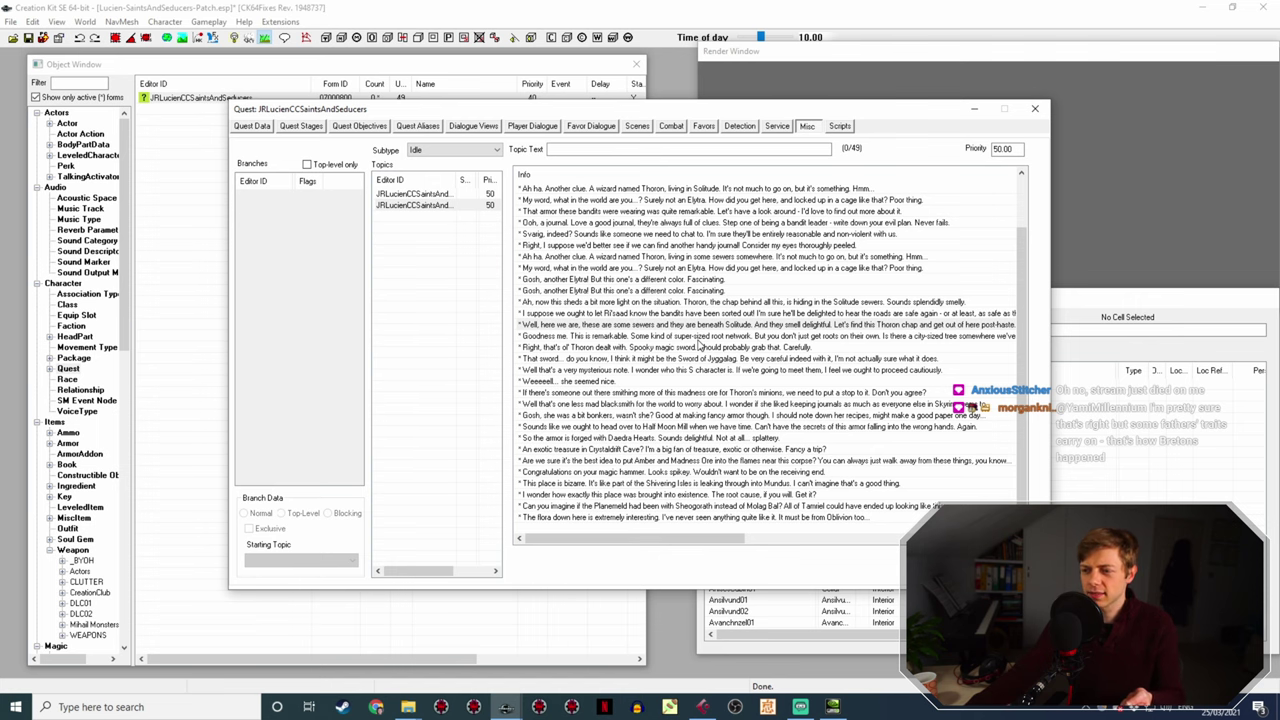
# - Open the "Goodness me. This is remarkable" line, read its full response text, and close its topic info
pyautogui.doubleClick(699, 343)
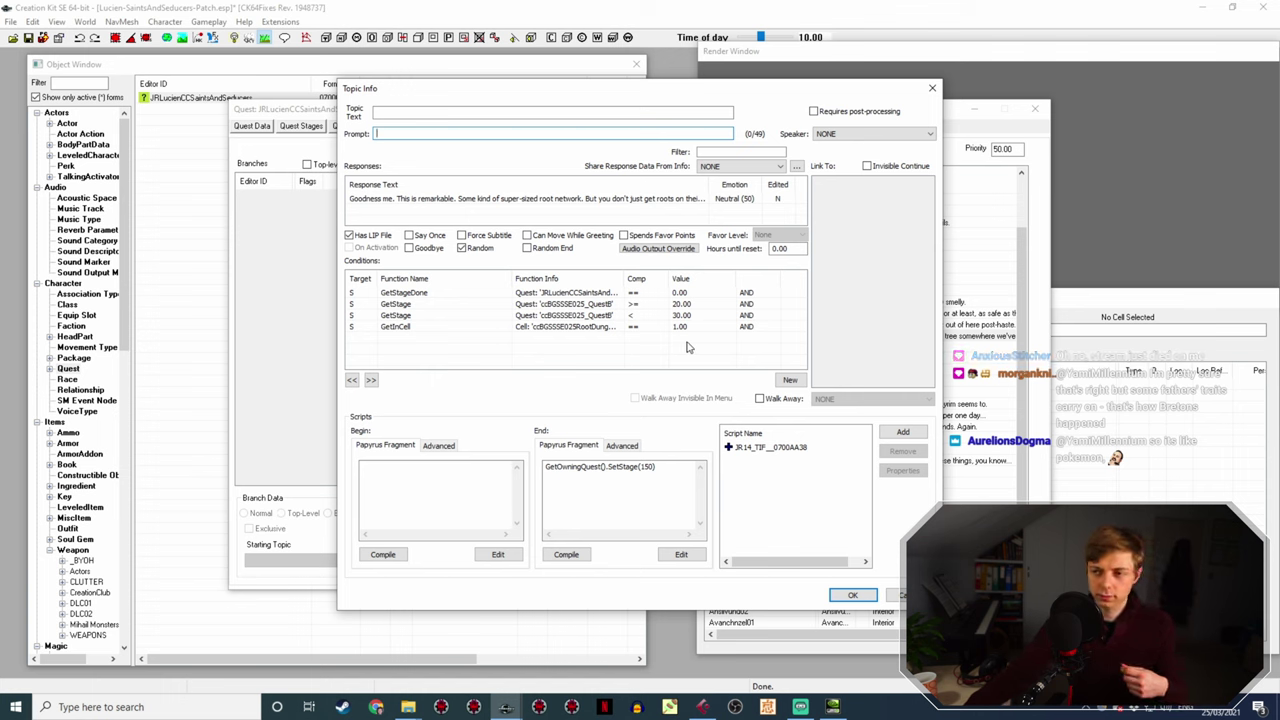
pyautogui.doubleClick(405, 198)
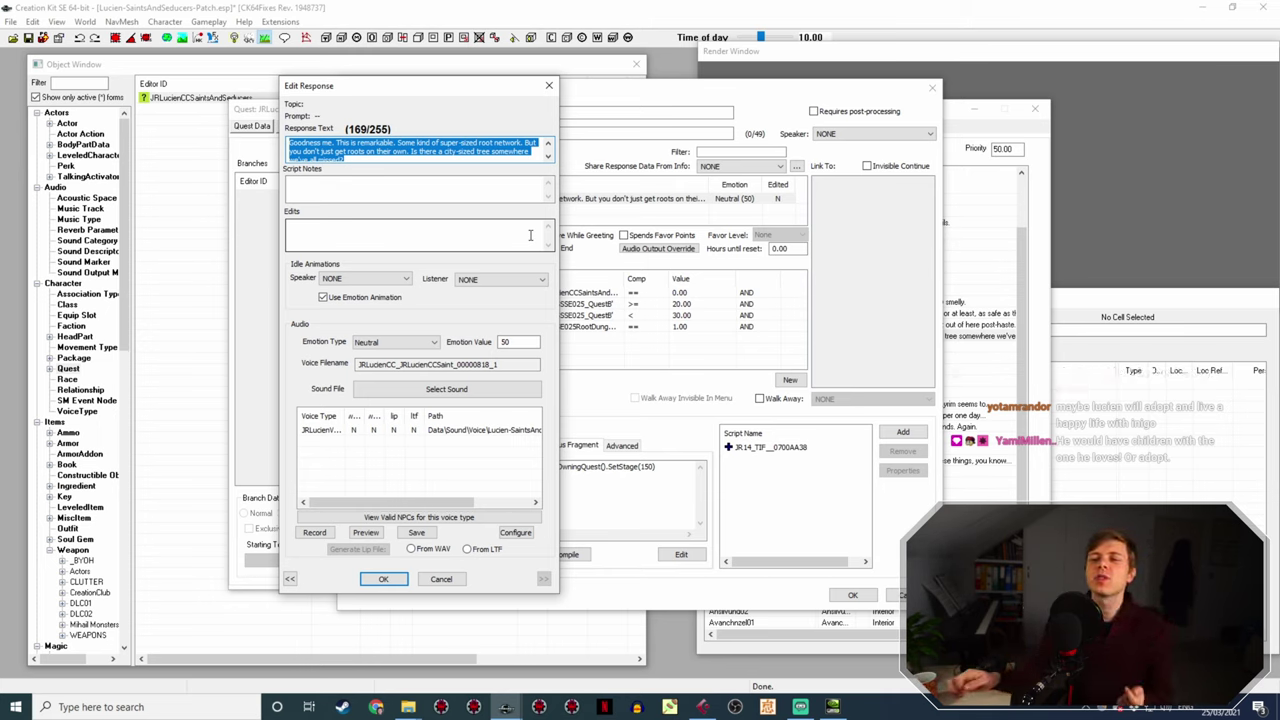
pyautogui.click(383, 578)
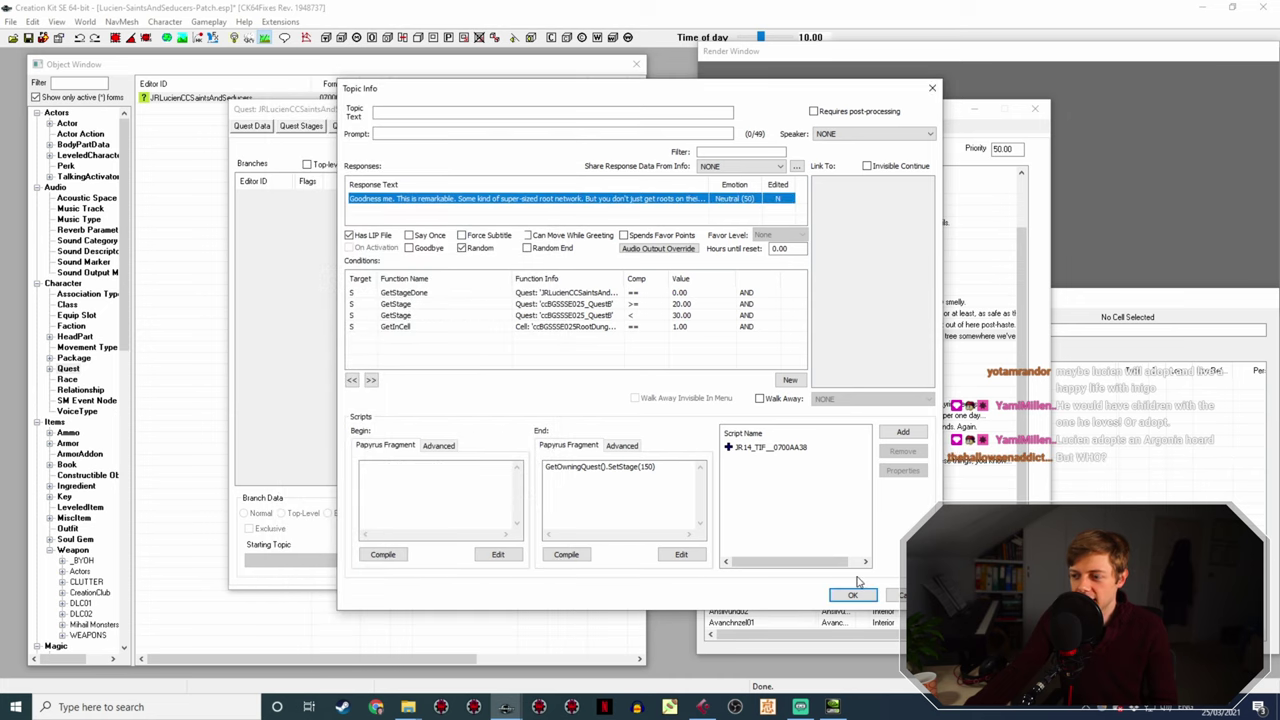
pyautogui.click(862, 594)
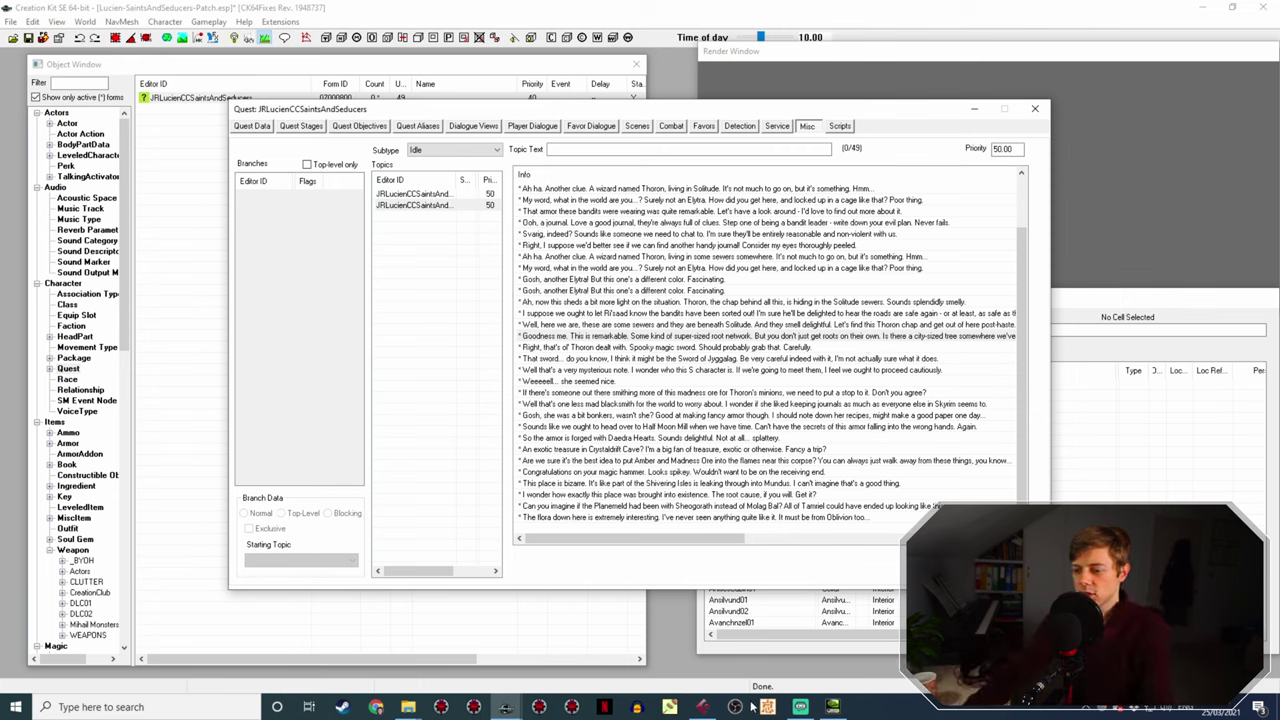
# - Check the running Audio 01 recording in Cubase and return to the idle dialogue list in Creation Kit
pyautogui.click(703, 707)
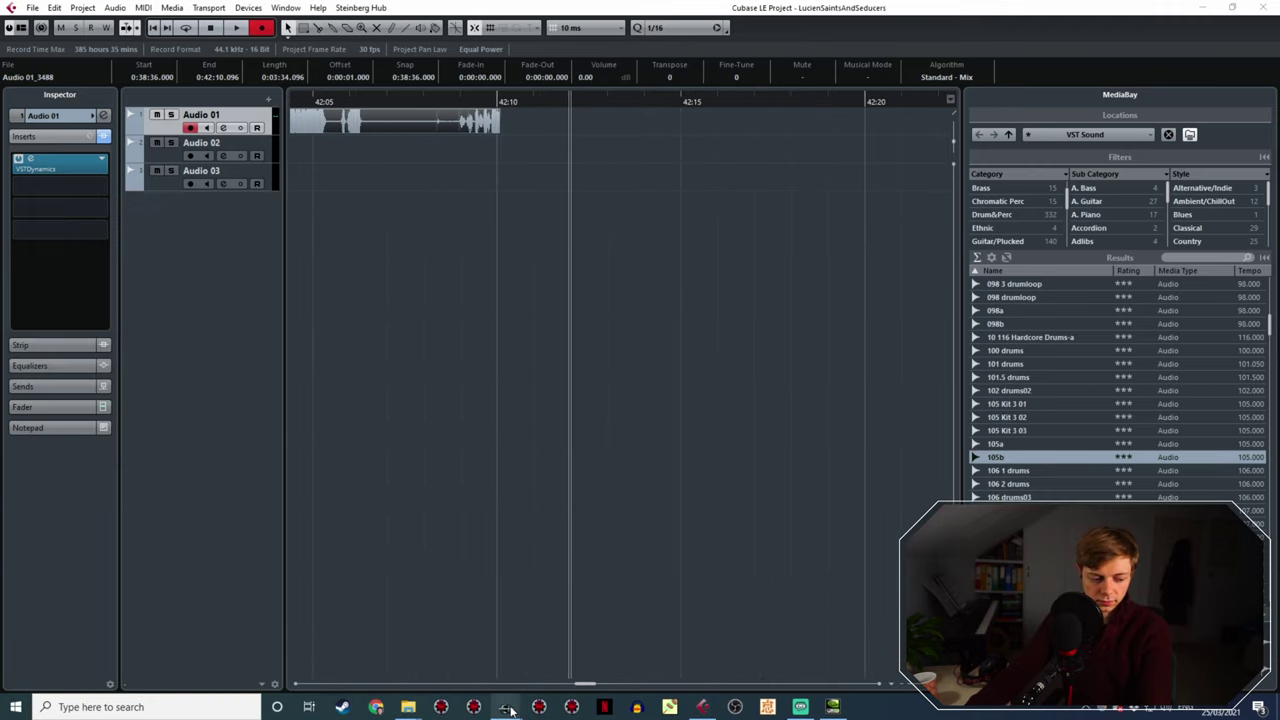
pyautogui.moveTo(506, 707)
pyautogui.click(578, 668)
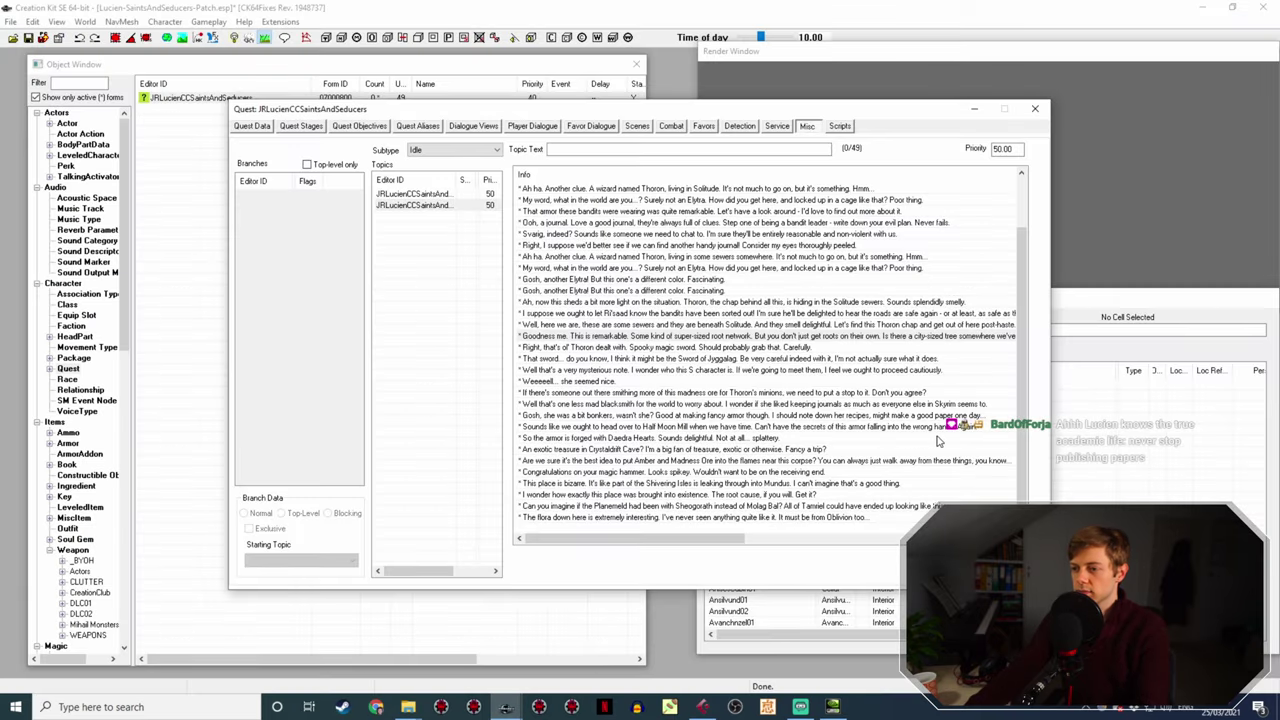
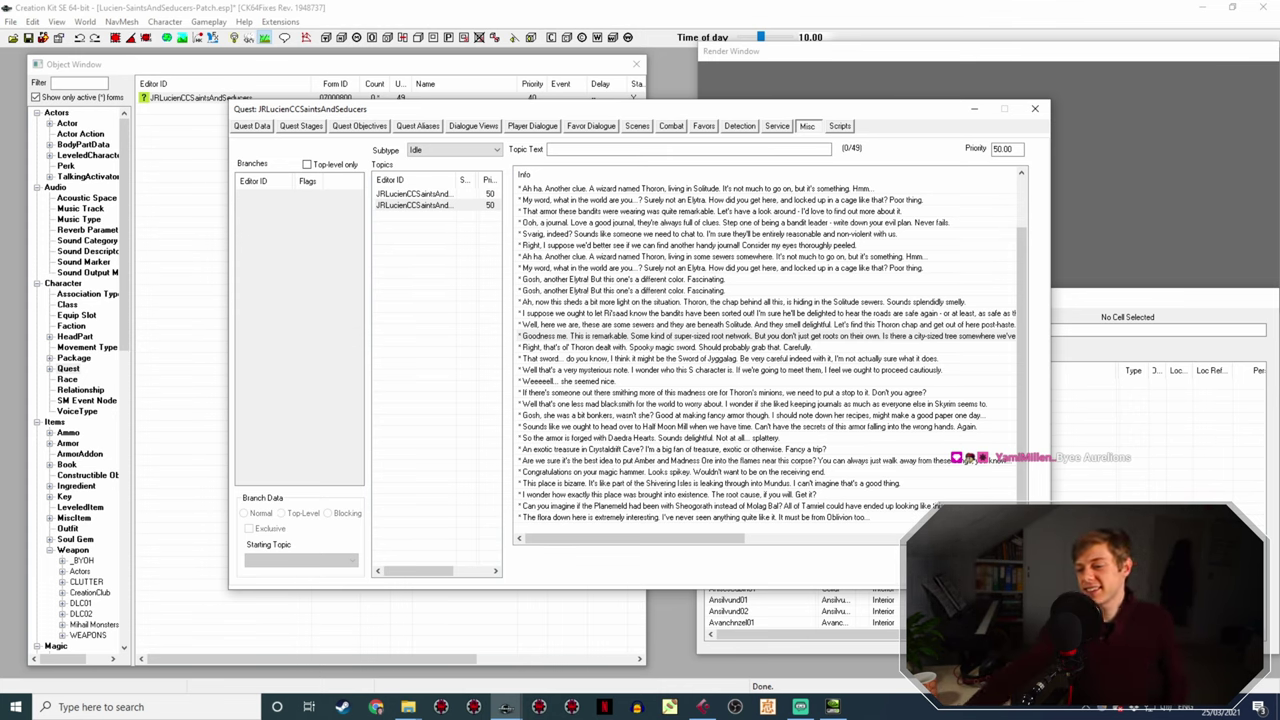
# - Switch to Cubase and play the earlier Audio 01 takes from the start of the Audio 01_3488 recording
pyautogui.click(706, 708)
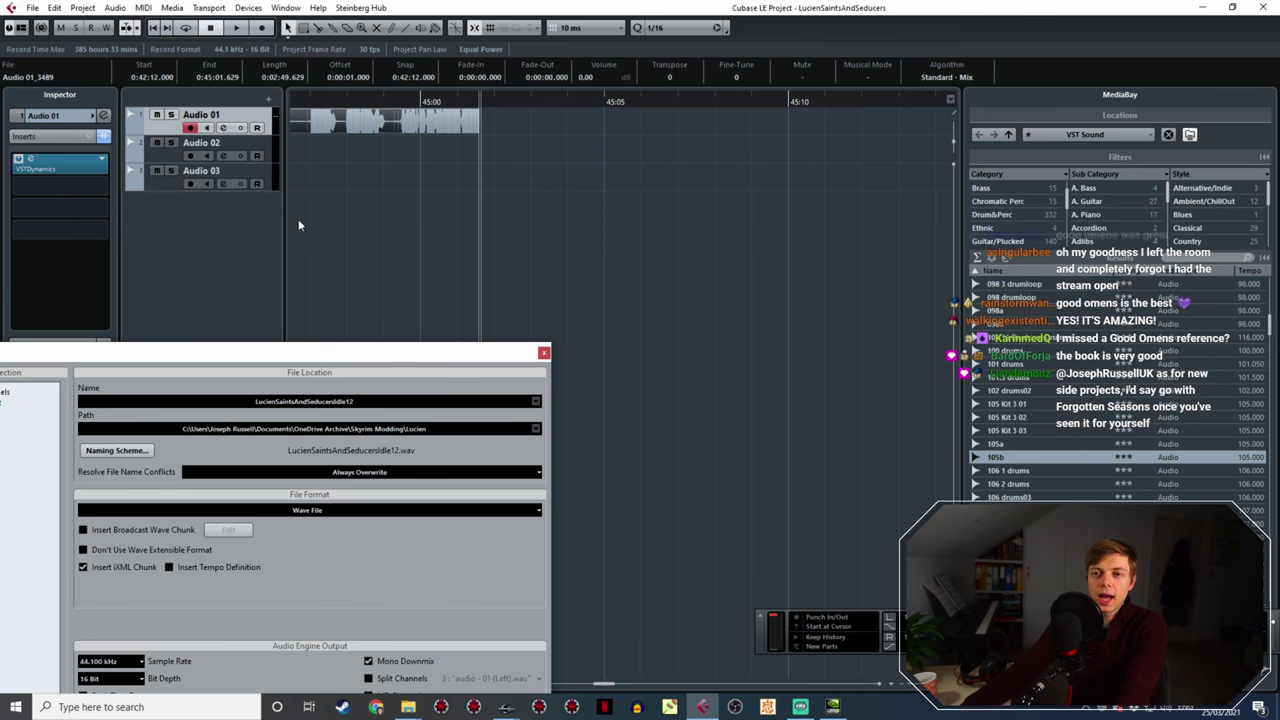
pyautogui.keyDown('ctrl'); pyautogui.scroll(-2, 356, 229); pyautogui.keyUp('ctrl')
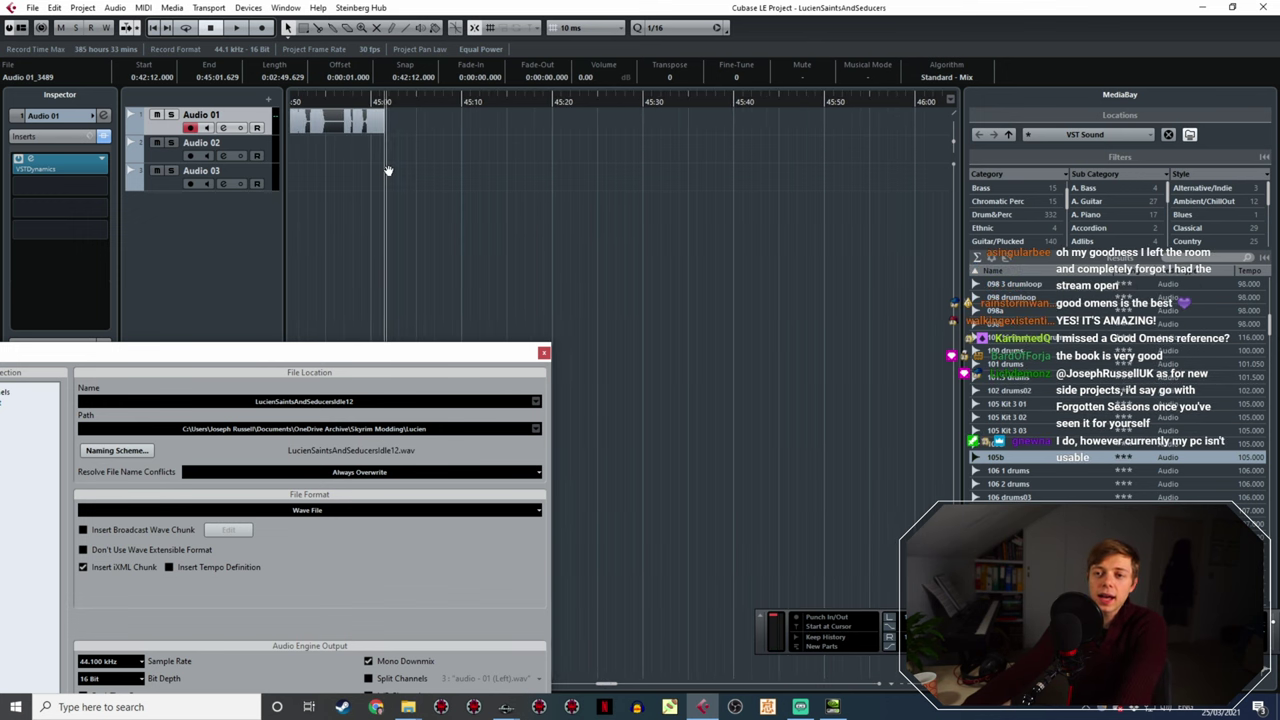
pyautogui.keyDown('ctrl'); pyautogui.scroll(-2, 740, 168); pyautogui.keyUp('ctrl')
pyautogui.keyDown('ctrl'); pyautogui.scroll(-4, 740, 168); pyautogui.keyUp('ctrl')
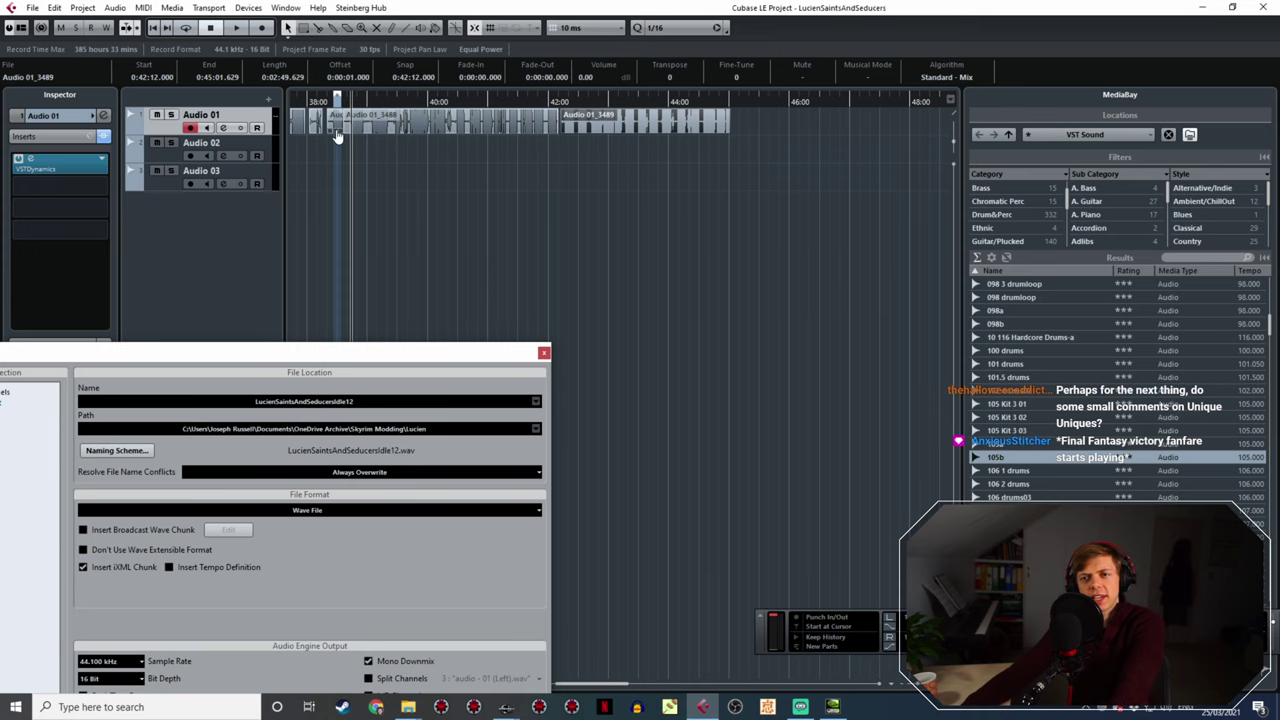
pyautogui.press('space')
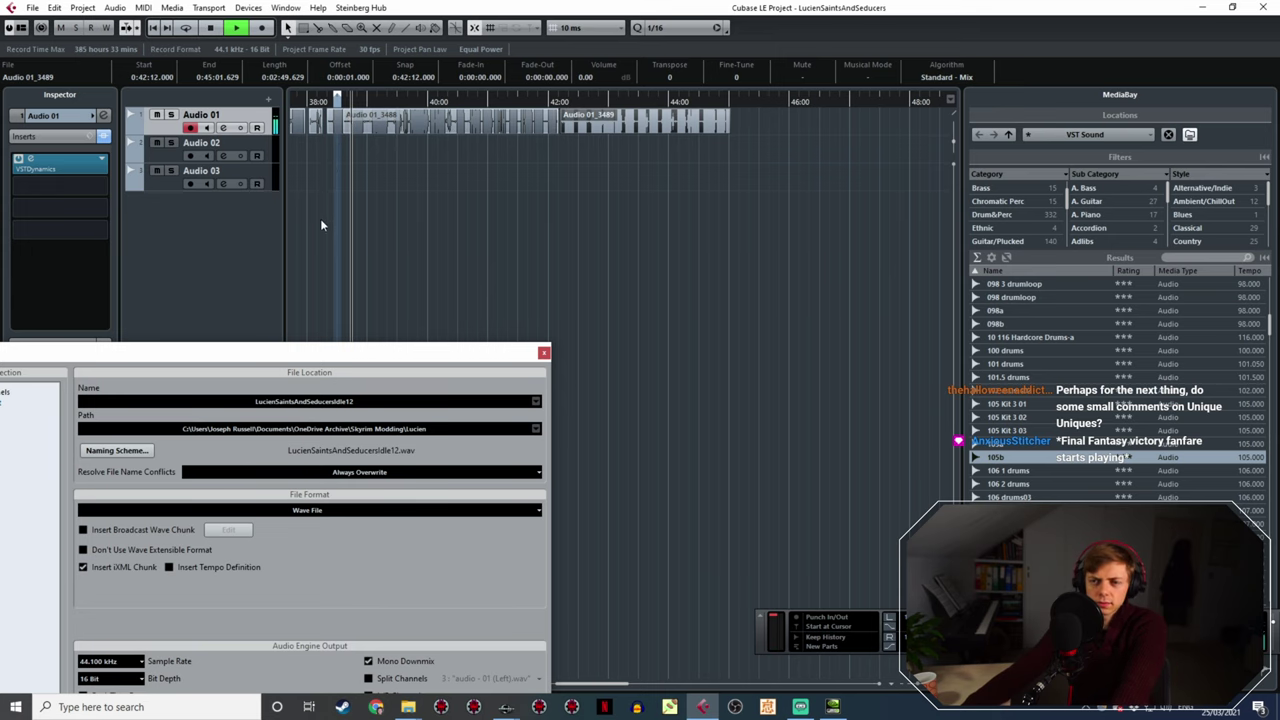
# - Audition the first line of the Audio 01_3488 recording and set the export range around it, about 38:44 to 38:54
pyautogui.press('h')
pyautogui.press('h')
pyautogui.press('h')
pyautogui.press('h')
pyautogui.press('space')
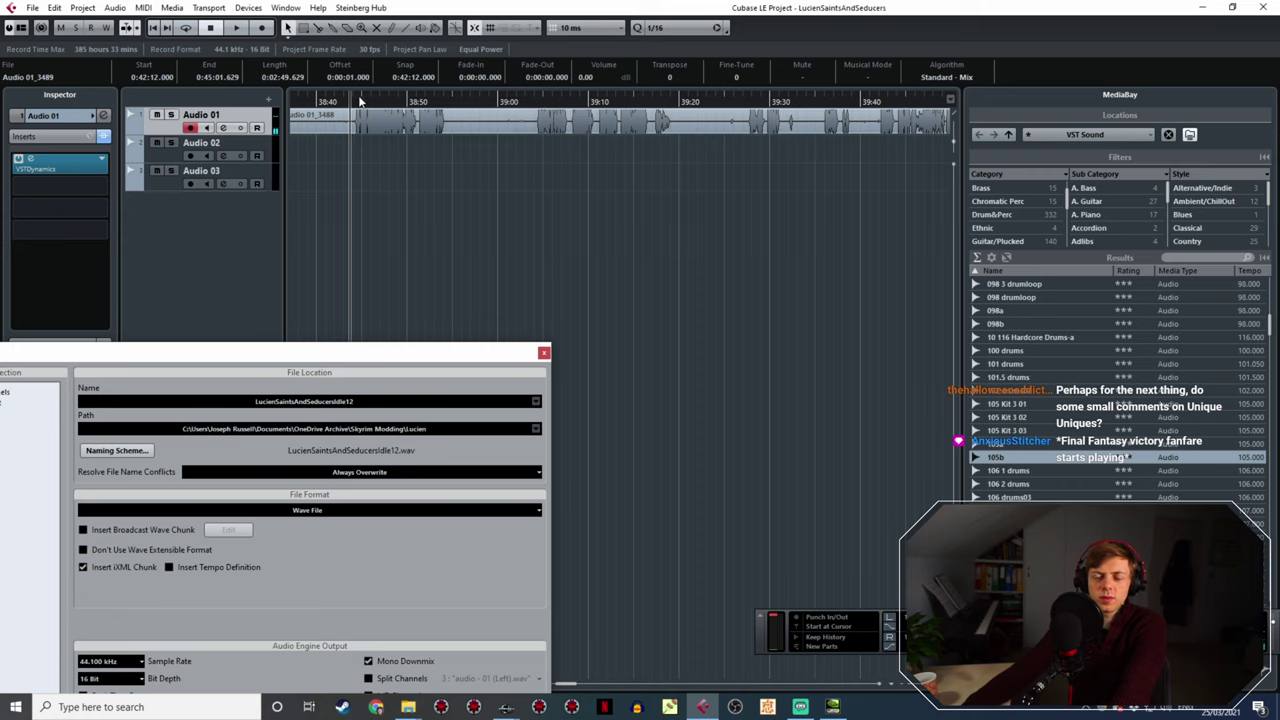
pyautogui.moveTo(356, 90)
pyautogui.mouseDown()
pyautogui.moveTo(452, 128)
pyautogui.moveTo(448, 152)
pyautogui.mouseUp()
pyautogui.press('space')
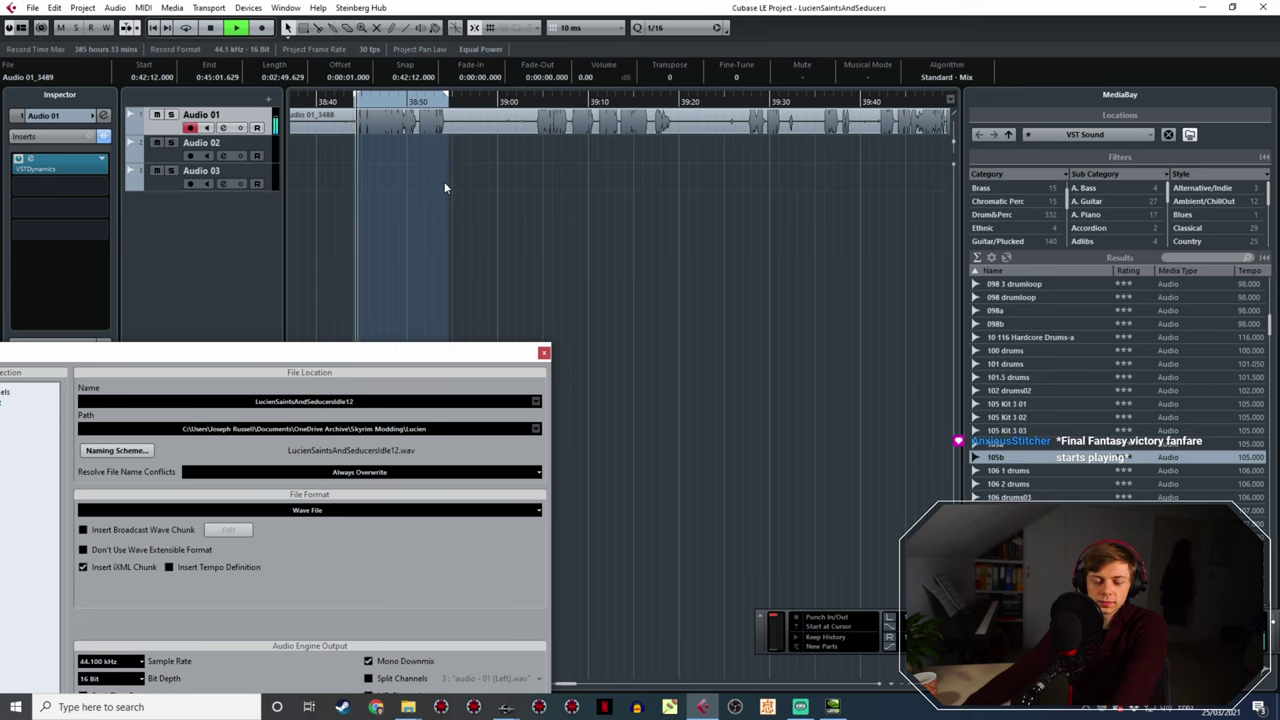
pyautogui.keyDown('ctrl'); pyautogui.scroll(2, 408, 178); pyautogui.keyUp('ctrl')
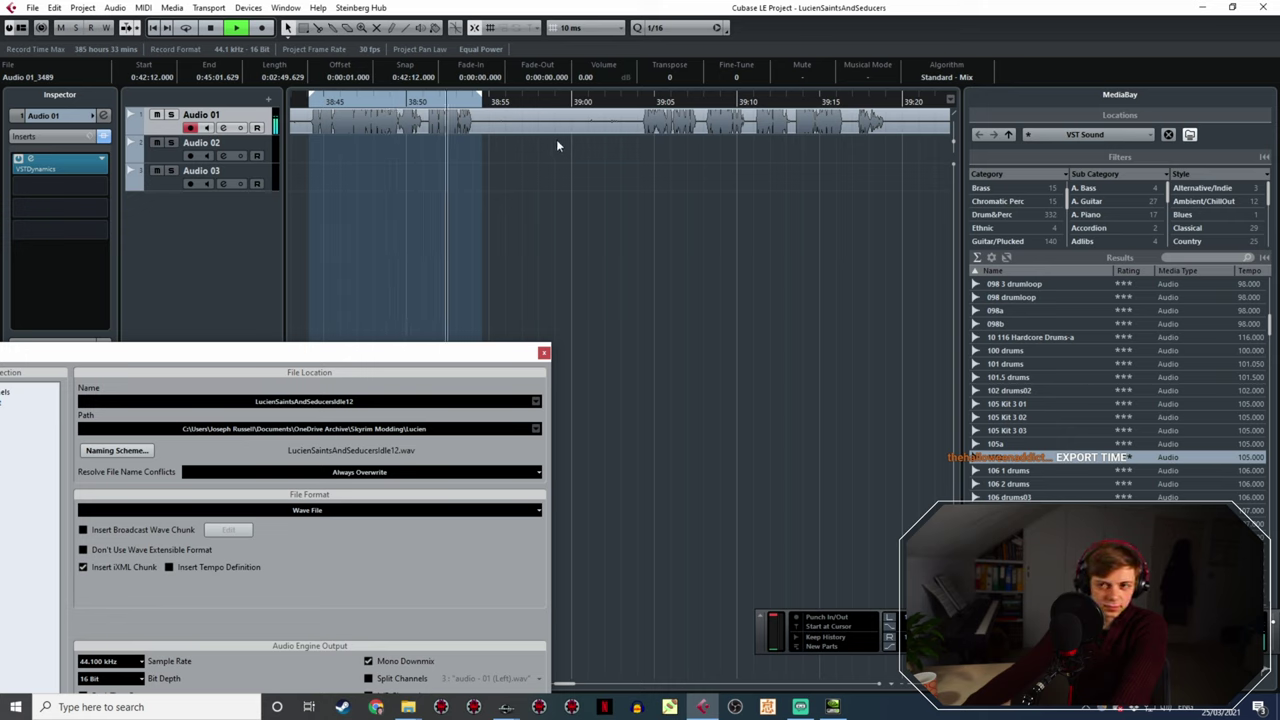
pyautogui.press('space')
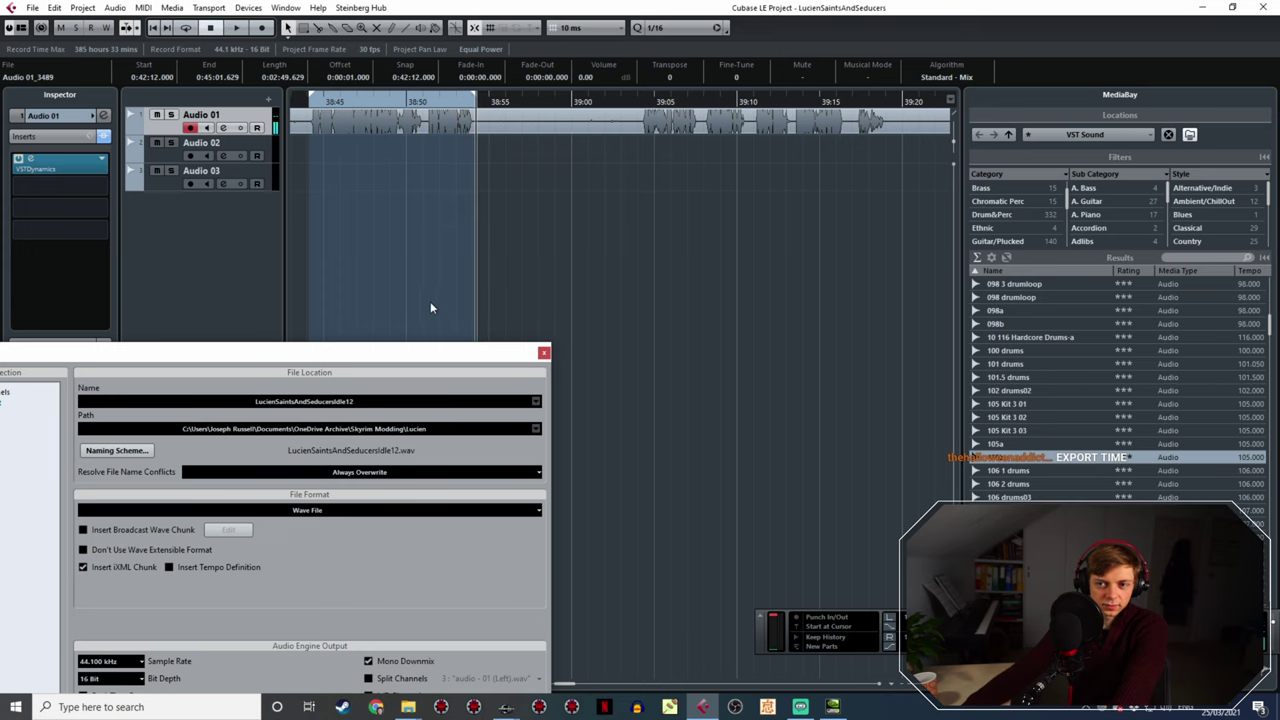
# - Name the mixdown LucienSaintsAndSeducersIdle13 and export the marked range as a WAV file
pyautogui.click(362, 401)
pyautogui.press('BackSpace')
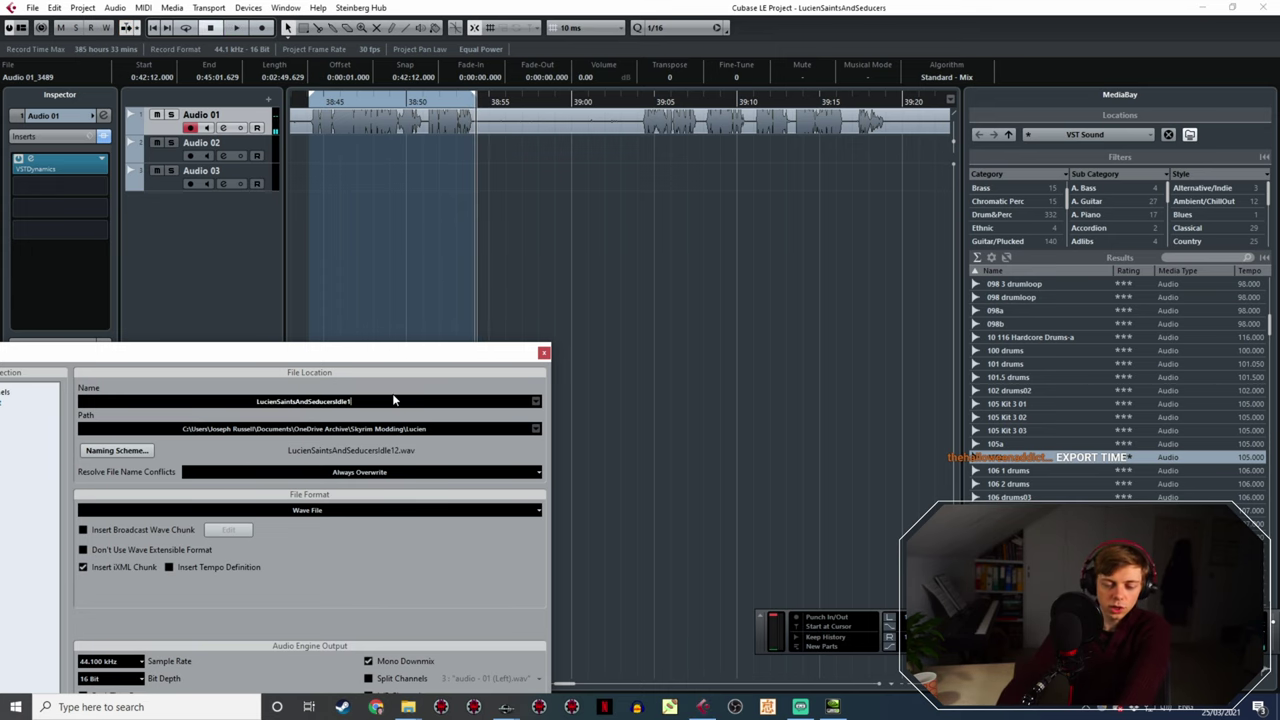
pyautogui.write('3')
pyautogui.moveTo(455, 350); pyautogui.dragTo(483, 112)
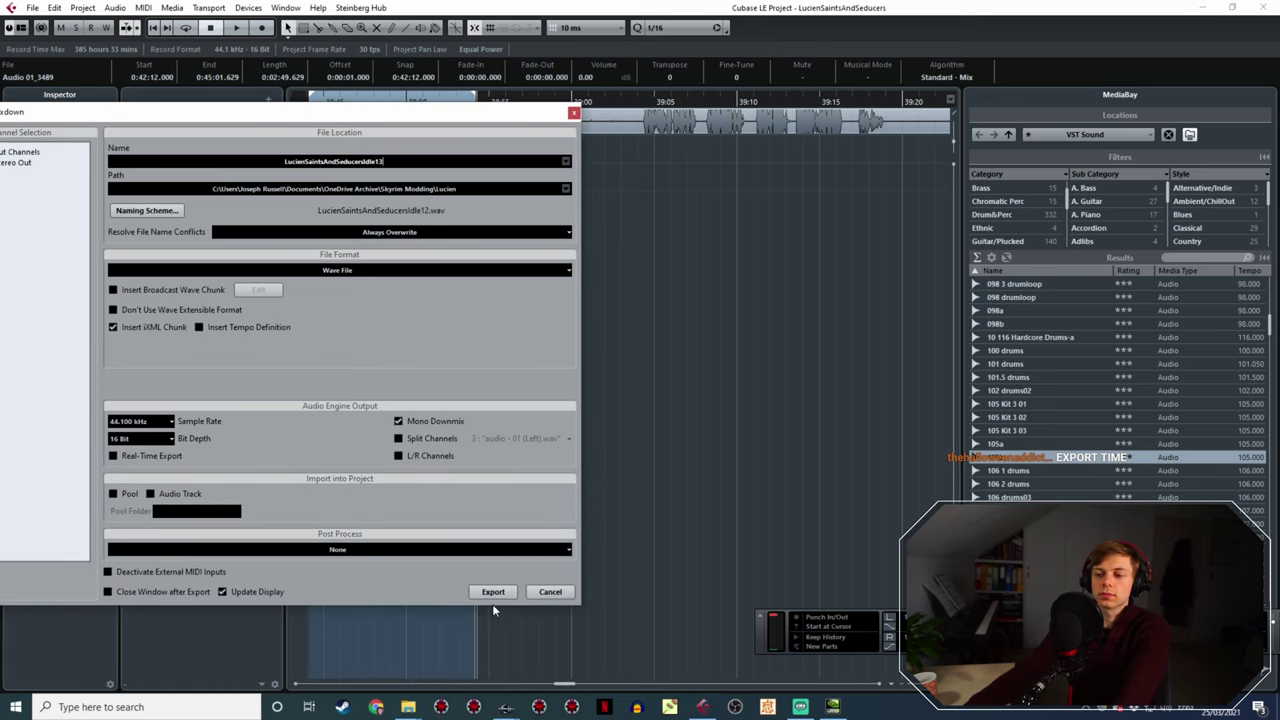
pyautogui.click(492, 600)
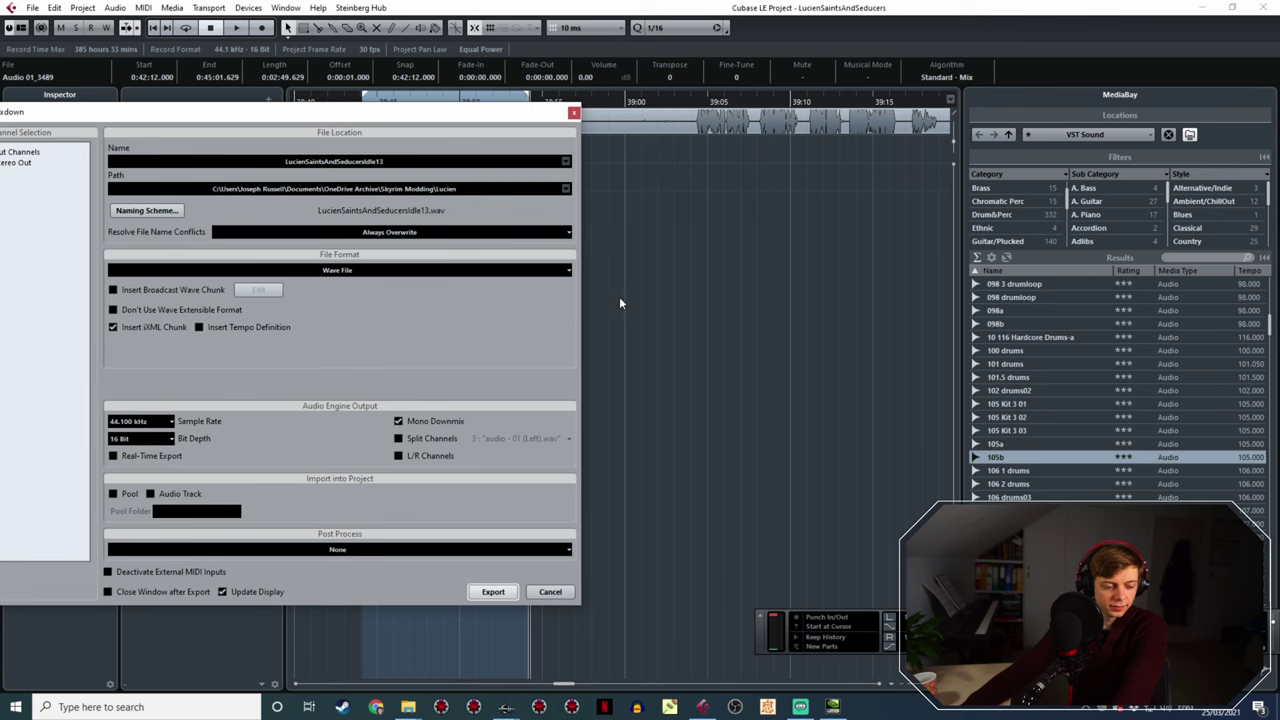
# - Move the export dialog clear of the tracks, play the following take, and mark it from about 39:04 to 39:19
pyautogui.moveTo(433, 118); pyautogui.dragTo(630, 222)
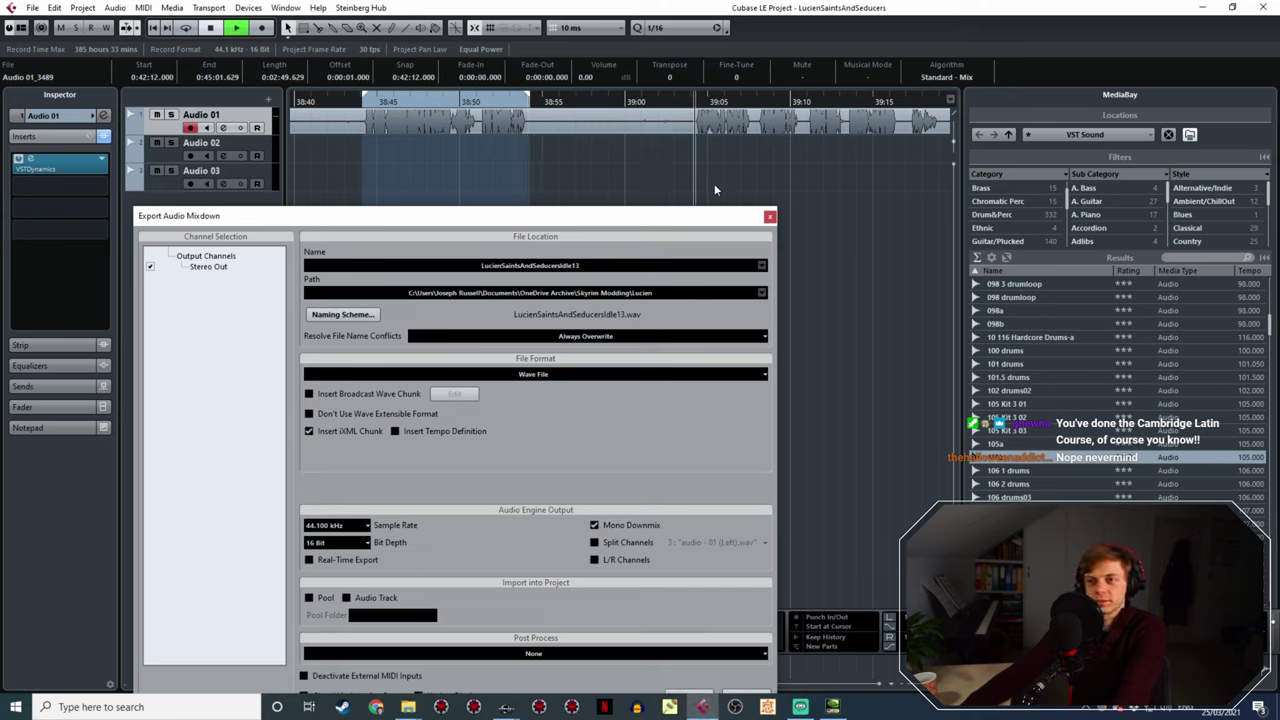
pyautogui.press('space')
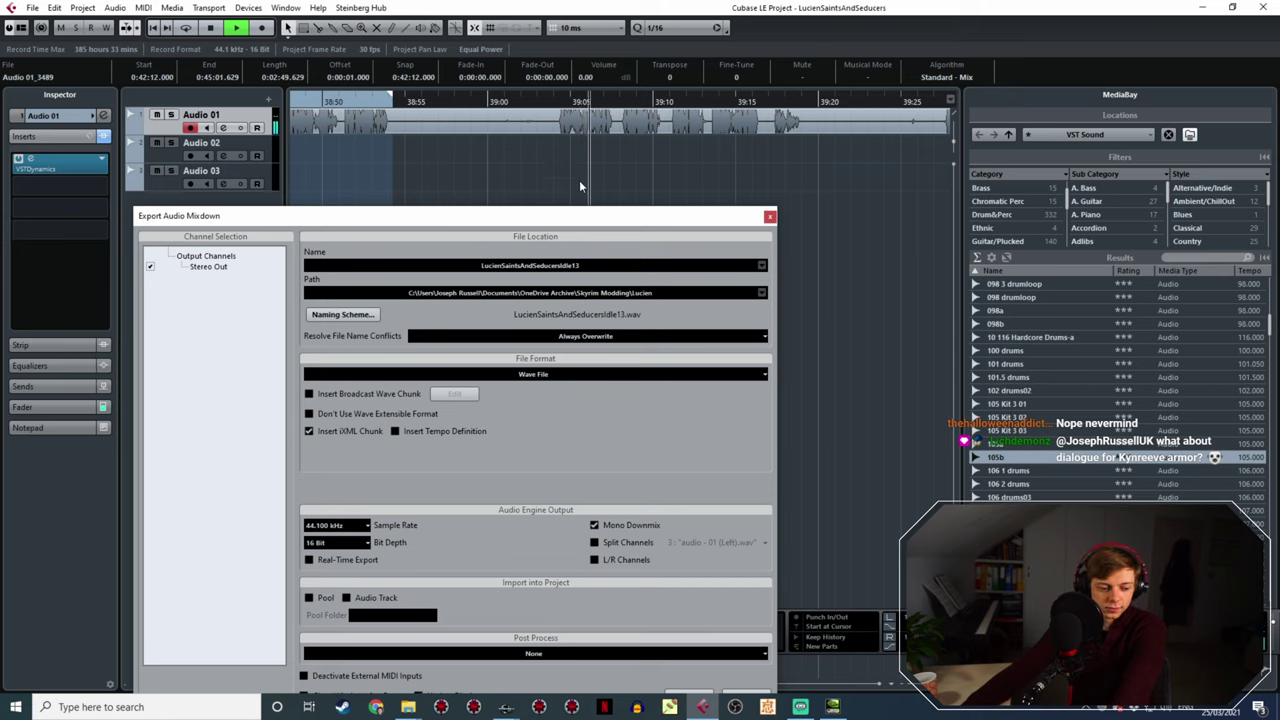
pyautogui.moveTo(557, 97); pyautogui.dragTo(802, 98)
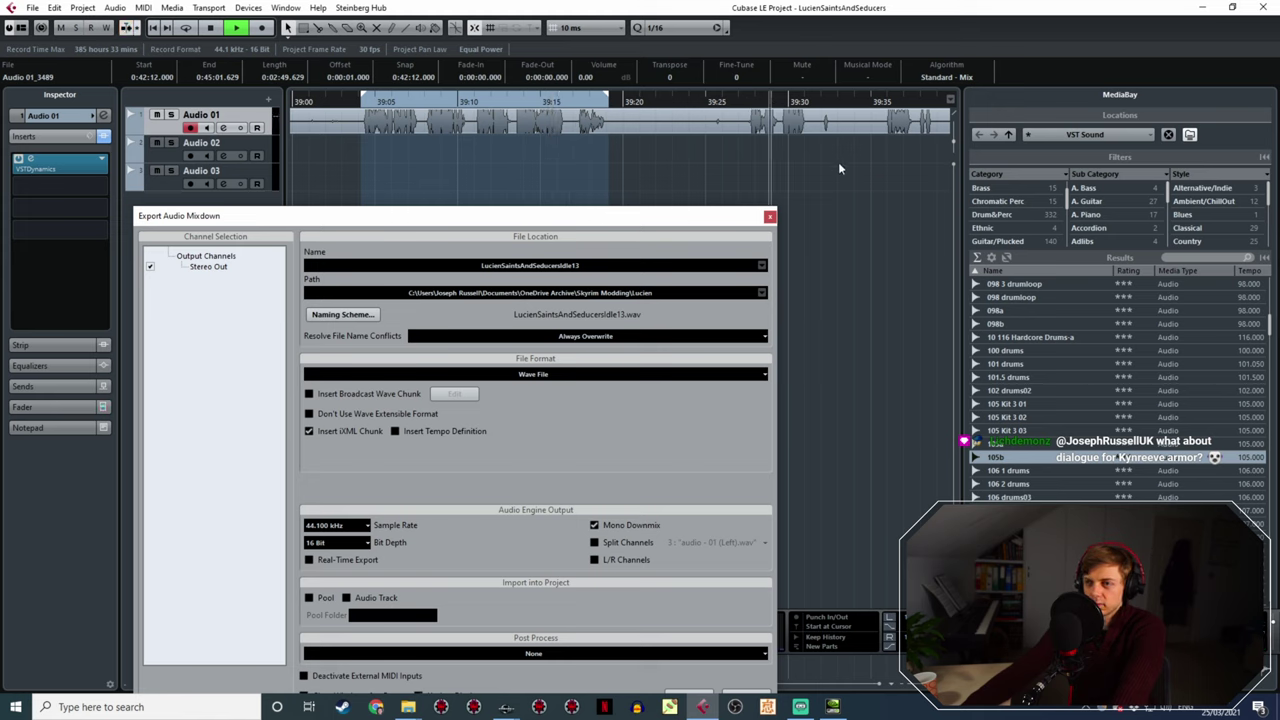
# - Audition the later takes on Audio 01 and set the export range from about 40:02 to 40:15
pyautogui.keyDown('shift'); pyautogui.hscroll(3, 838, 162); pyautogui.keyUp('shift')
pyautogui.keyDown('shift'); pyautogui.hscroll(3, 780, 180); pyautogui.keyUp('shift')
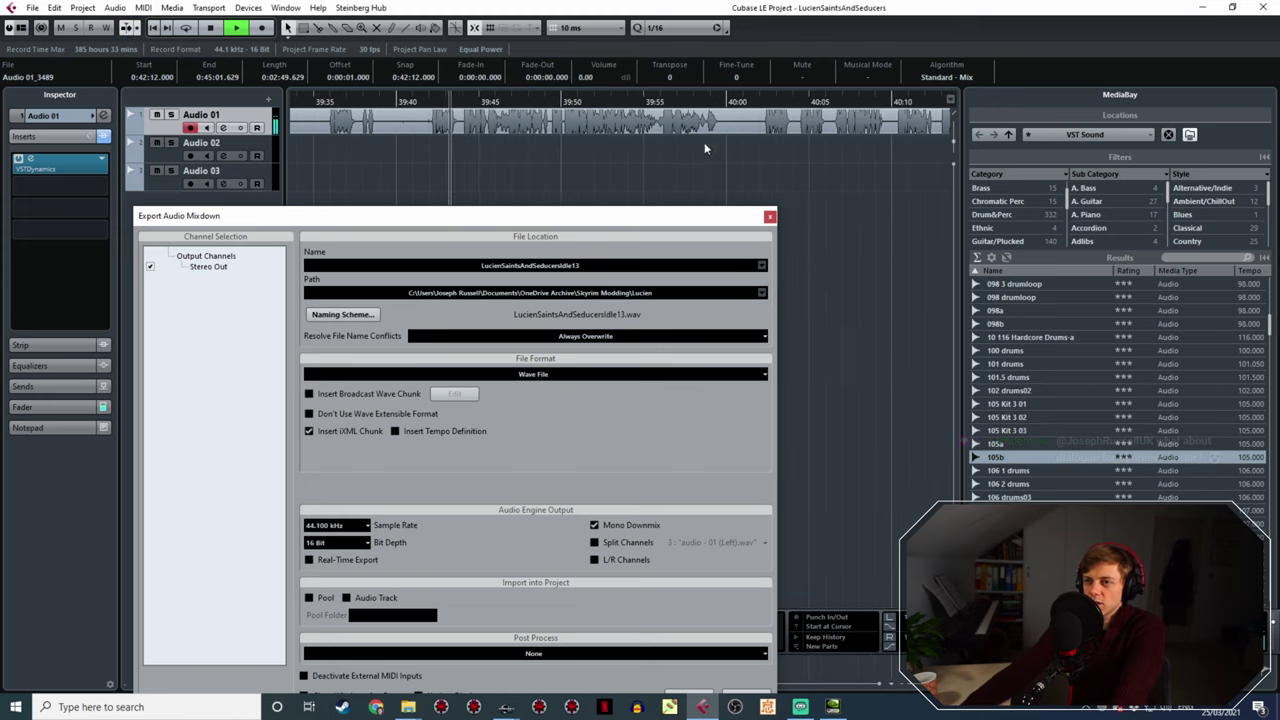
pyautogui.click(770, 111)
pyautogui.keyDown('ctrl'); pyautogui.scroll(-2, 795, 130); pyautogui.keyUp('ctrl')
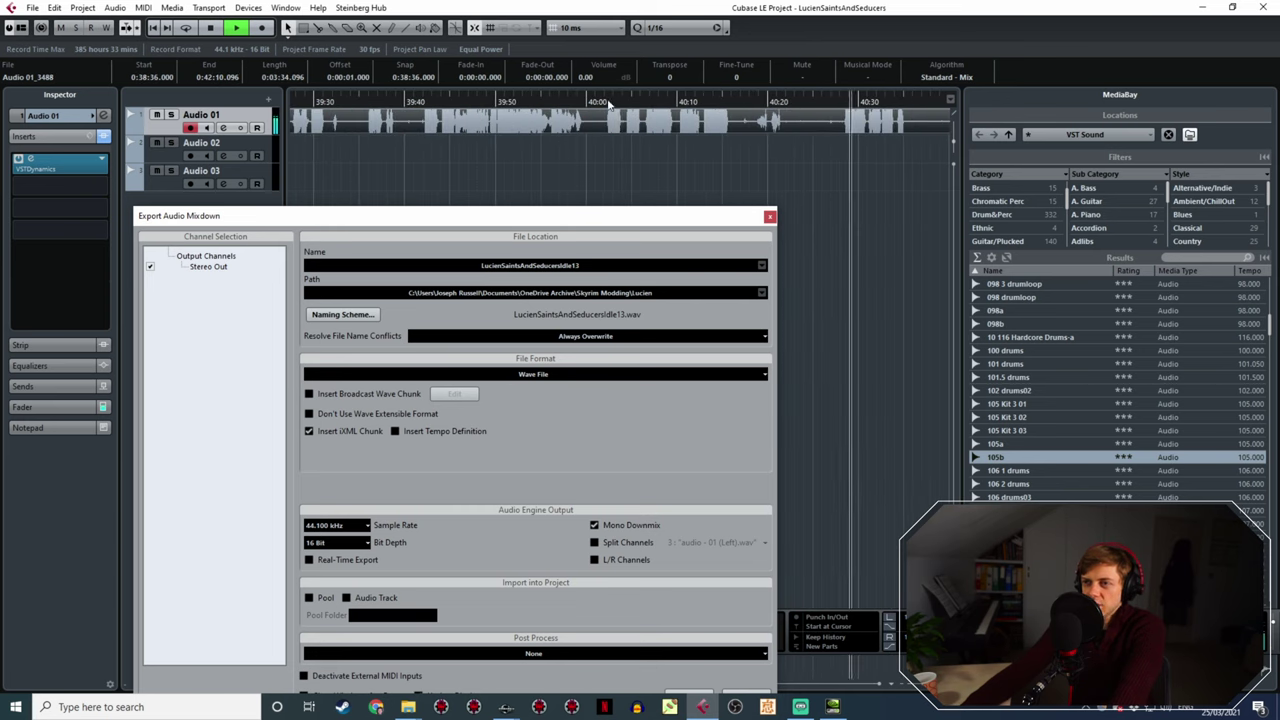
pyautogui.click(607, 103)
pyautogui.keyDown('ctrl'); pyautogui.scroll(3, 607, 103); pyautogui.keyUp('ctrl')
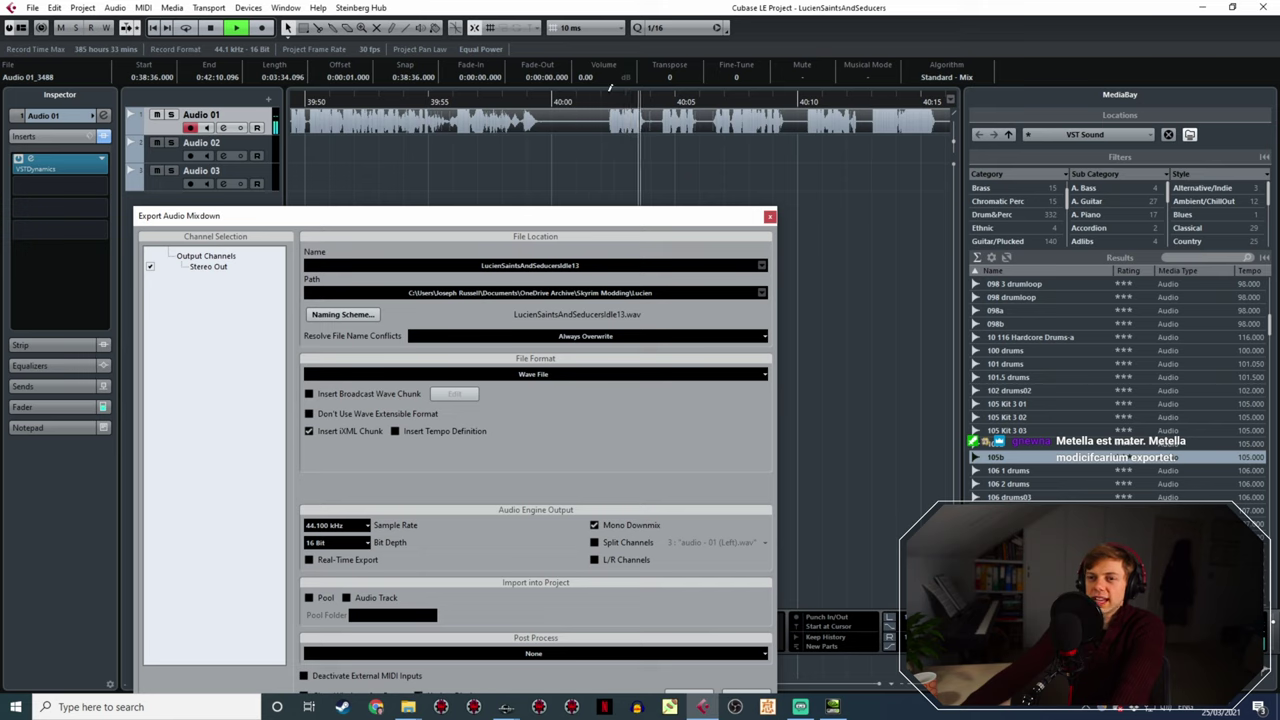
pyautogui.press('space')
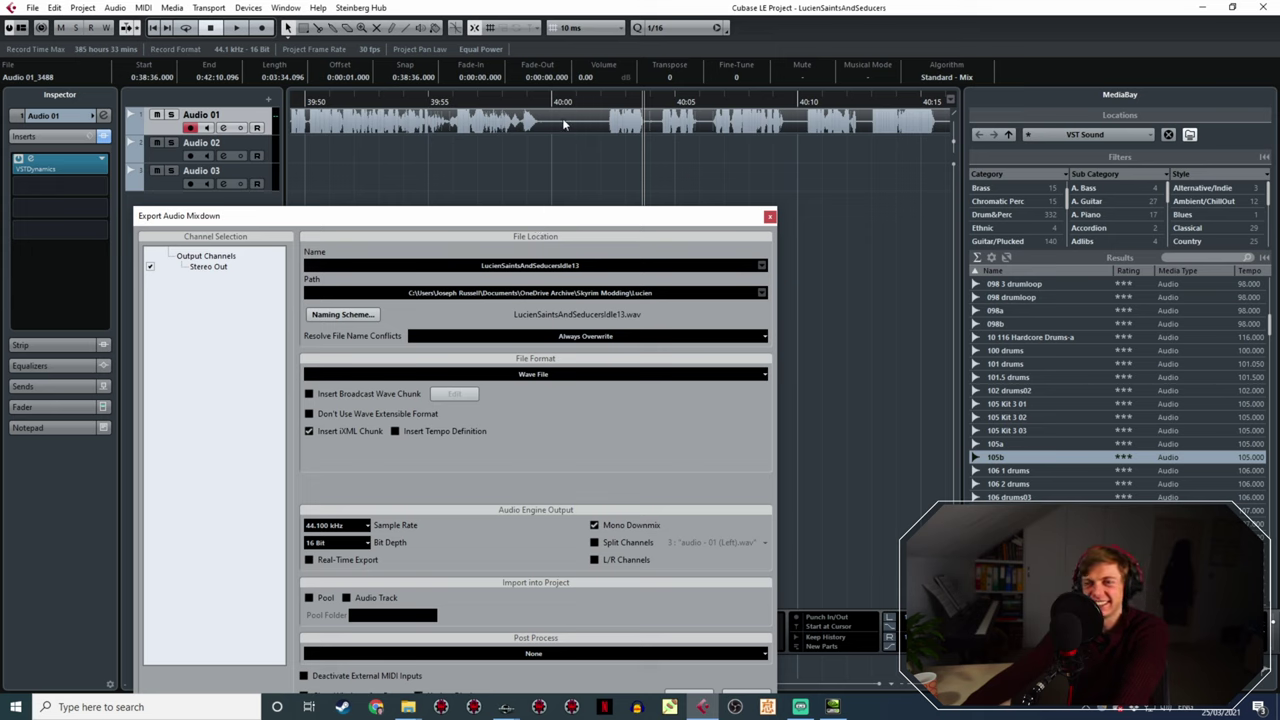
pyautogui.press('space')
pyautogui.click(604, 102)
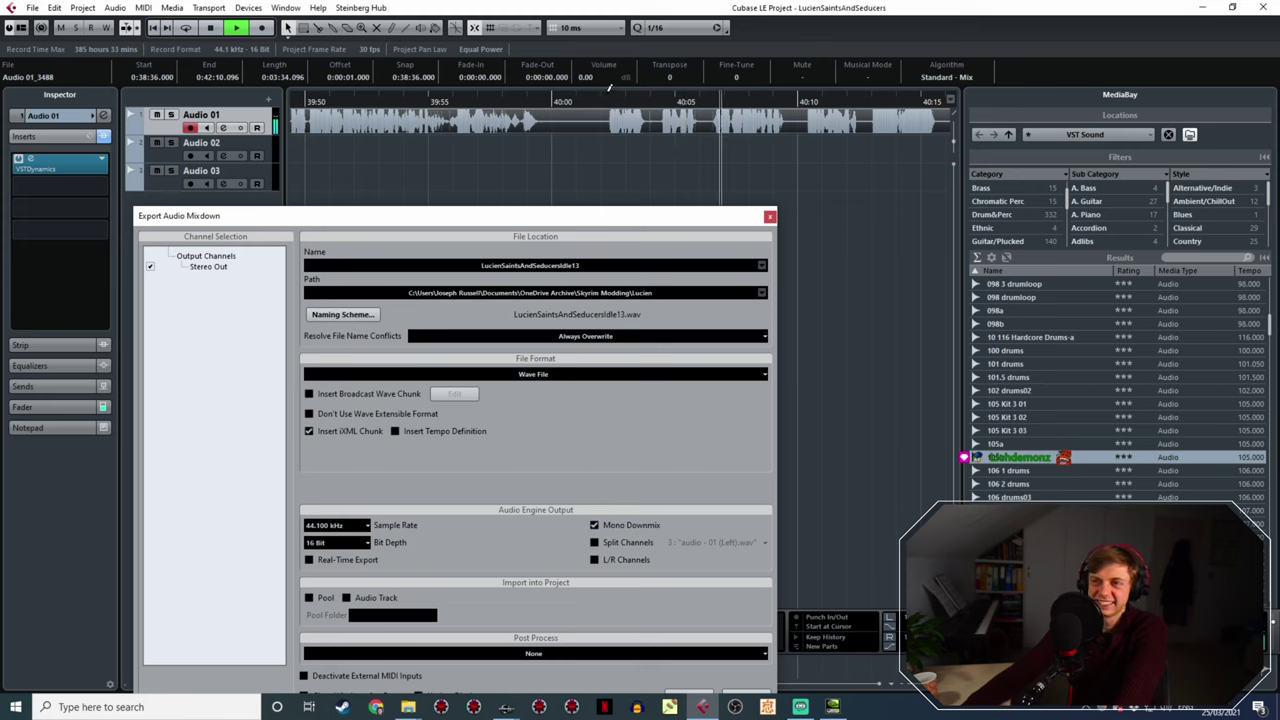
pyautogui.moveTo(609, 92); pyautogui.dragTo(817, 192)
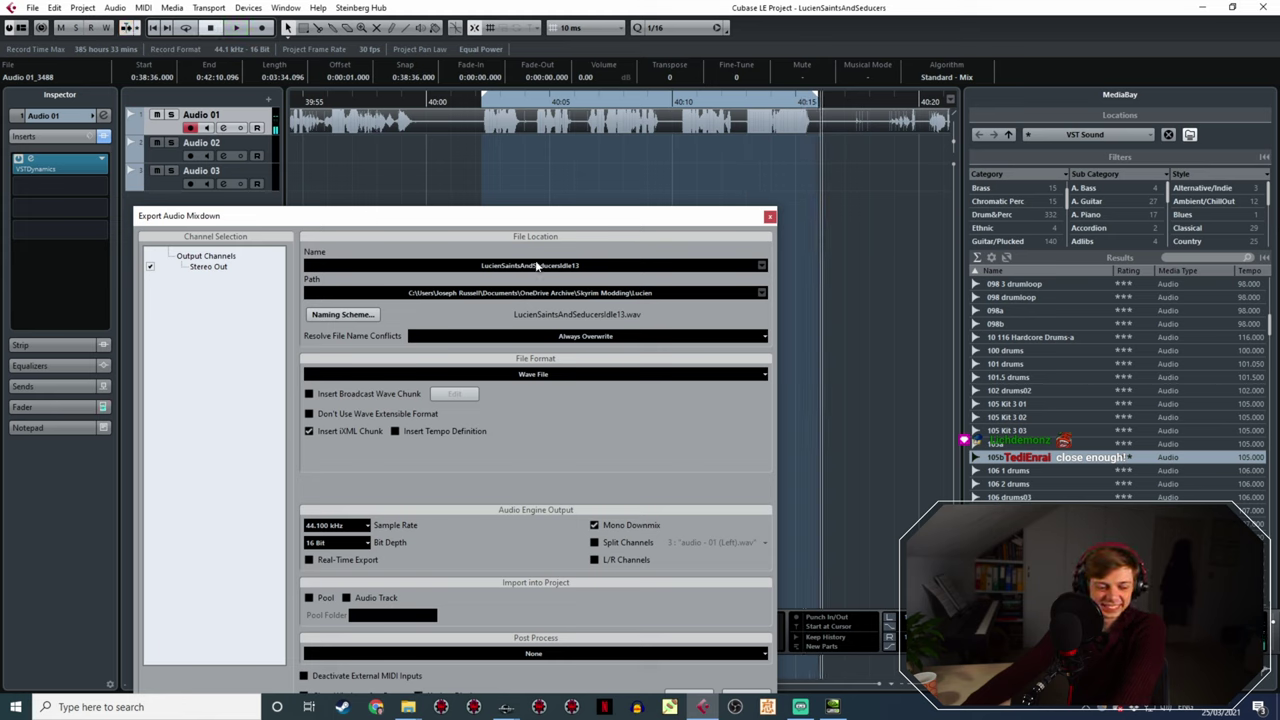
# - Rename the mixdown to LucienSaintsAndSeducersIdle14 and export the marked take as a WAV file
pyautogui.click(575, 262)
pyautogui.click(596, 268)
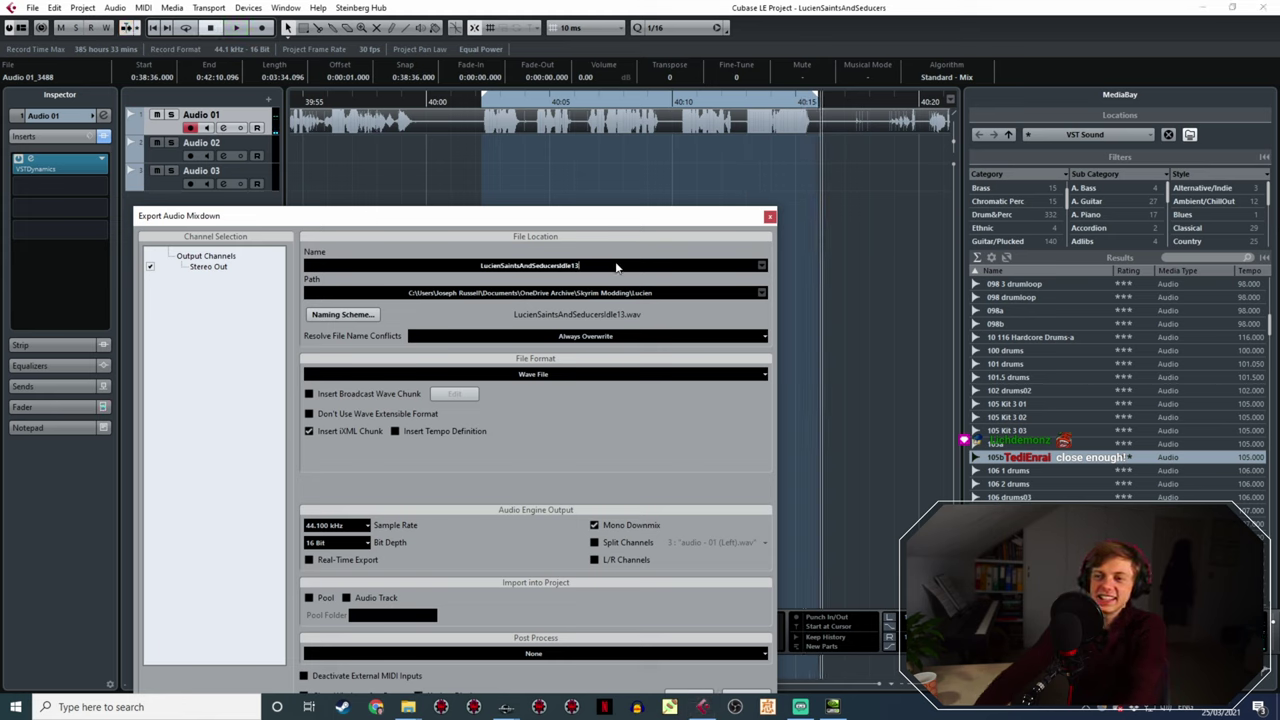
pyautogui.press('BackSpace')
pyautogui.write('4')
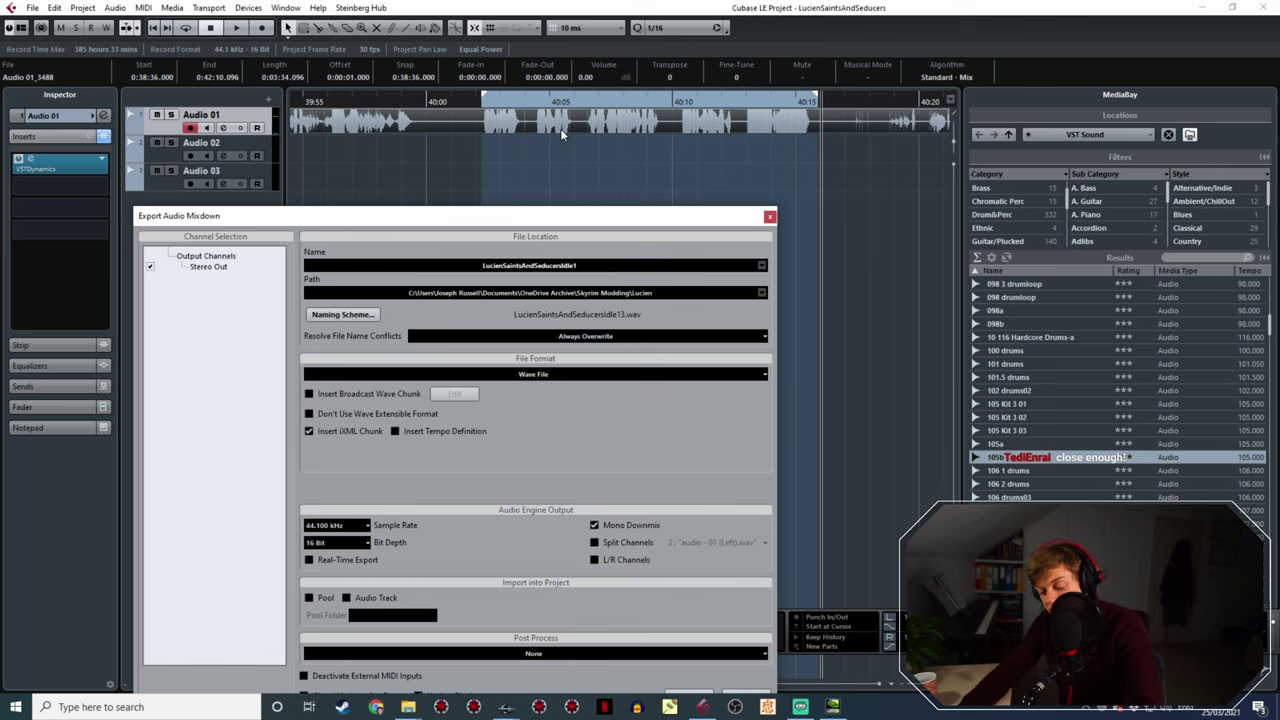
pyautogui.moveTo(546, 211); pyautogui.dragTo(522, 127)
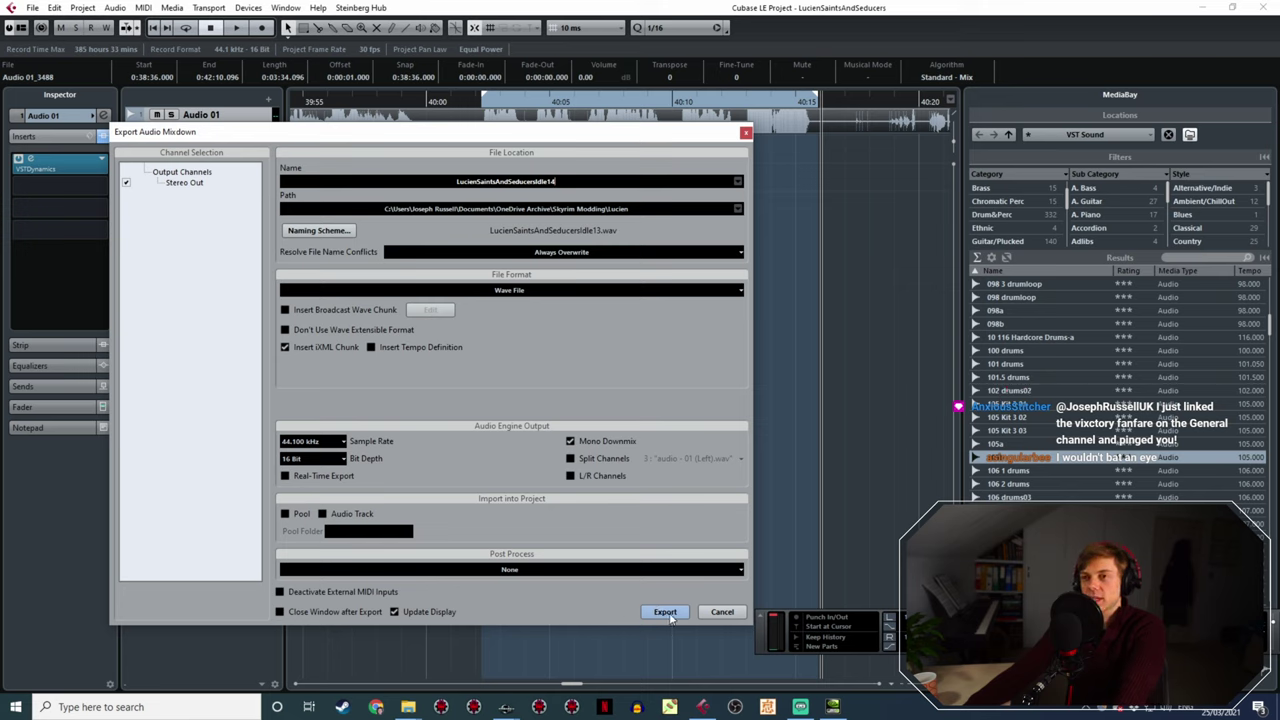
pyautogui.click(665, 612)
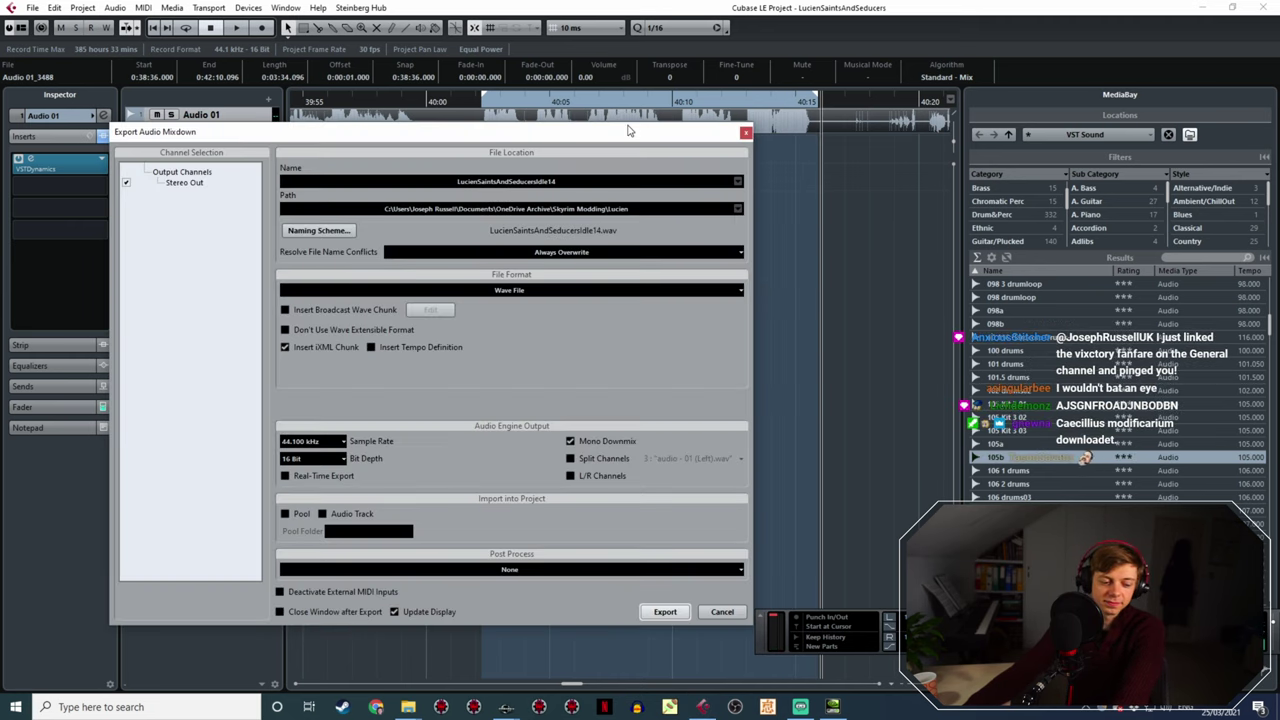
# - Move the export dialog below the tracks and audition the takes following the exported one, up to about 40:41
pyautogui.moveTo(629, 130); pyautogui.dragTo(679, 218)
pyautogui.press('space')
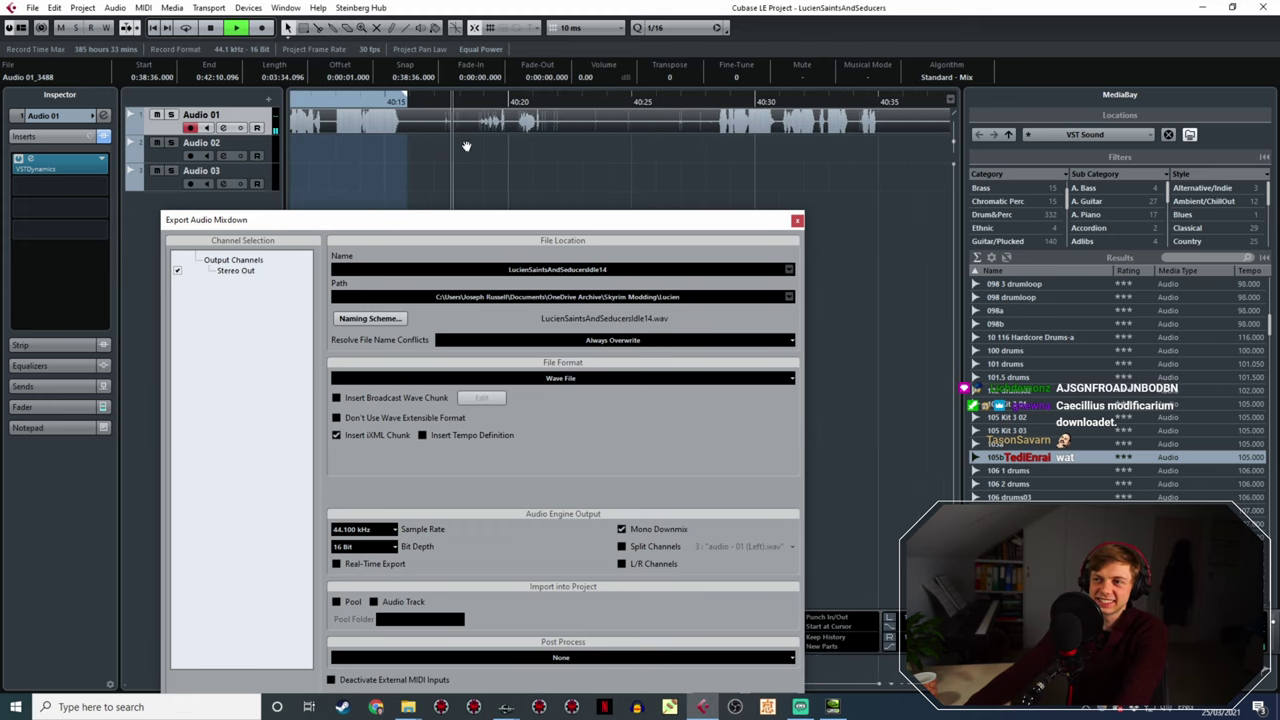
pyautogui.click(716, 104)
pyautogui.keyDown('ctrl'); pyautogui.scroll(-2, 548, 137); pyautogui.keyUp('ctrl')
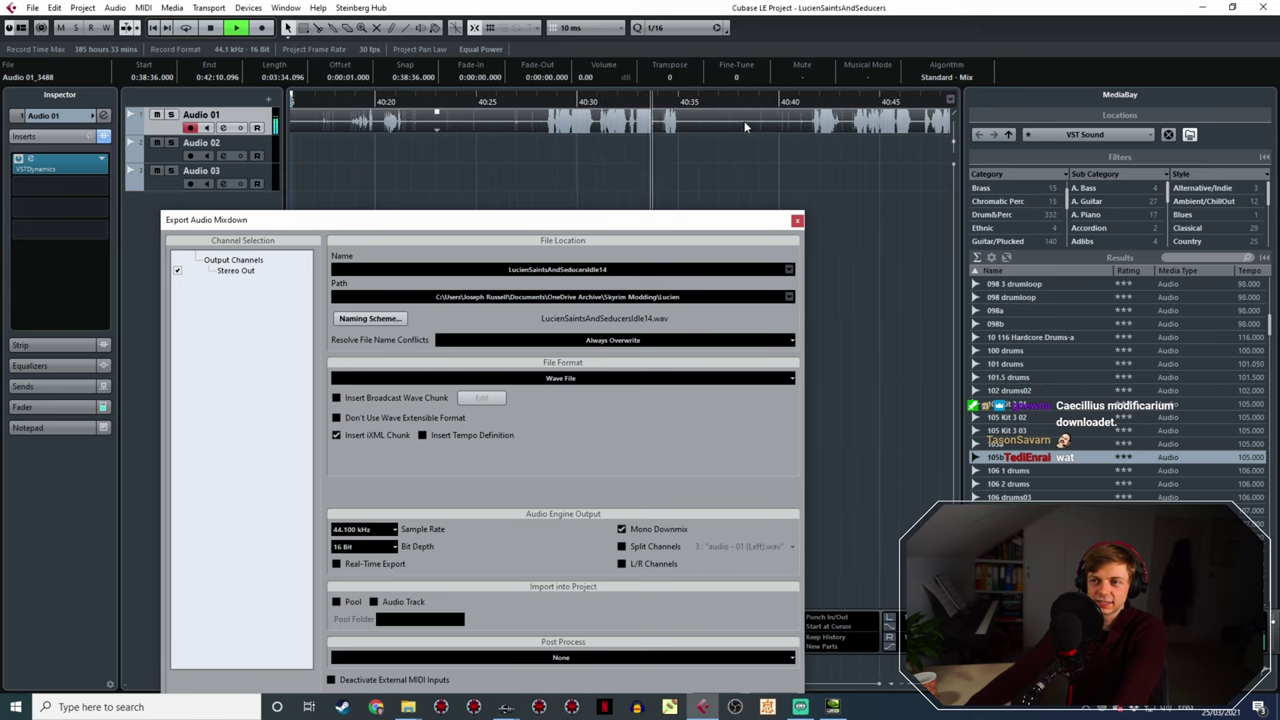
pyautogui.click(811, 104)
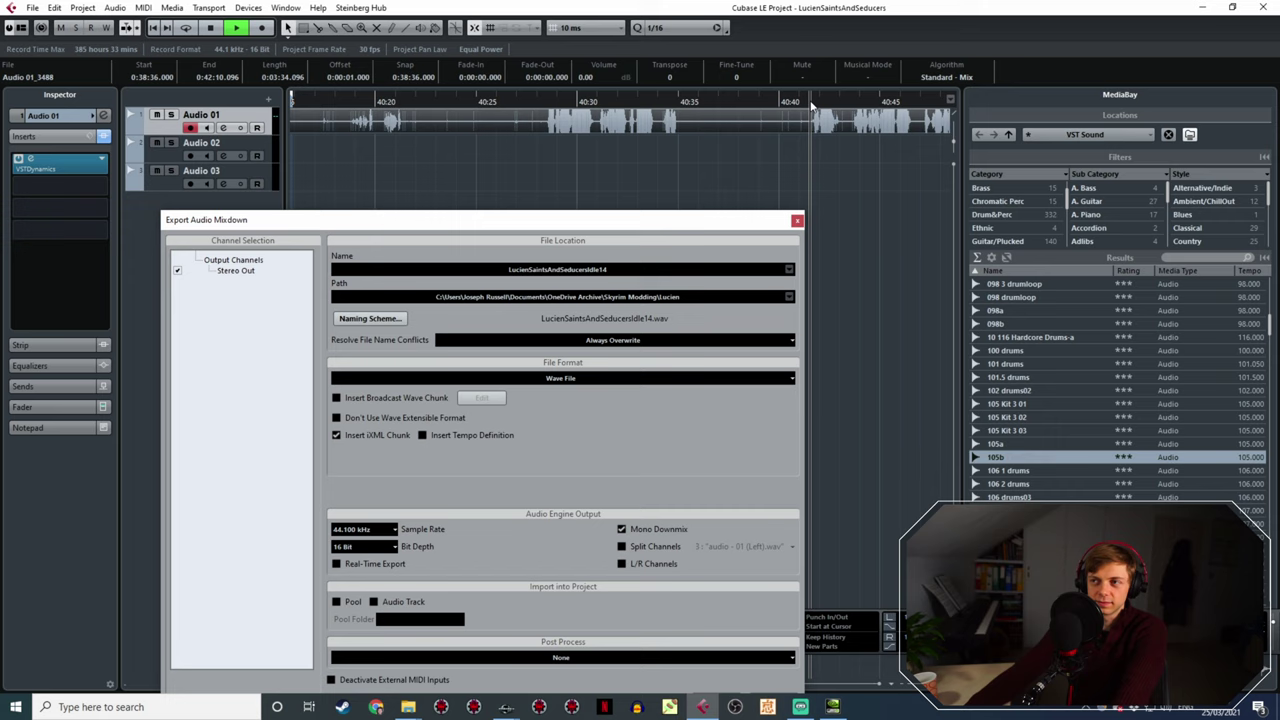
# - Replay the take starting near 40:28 and set the export range around it, ending at about 40:35
pyautogui.click(548, 104)
pyautogui.press('space')
pyautogui.press('h')
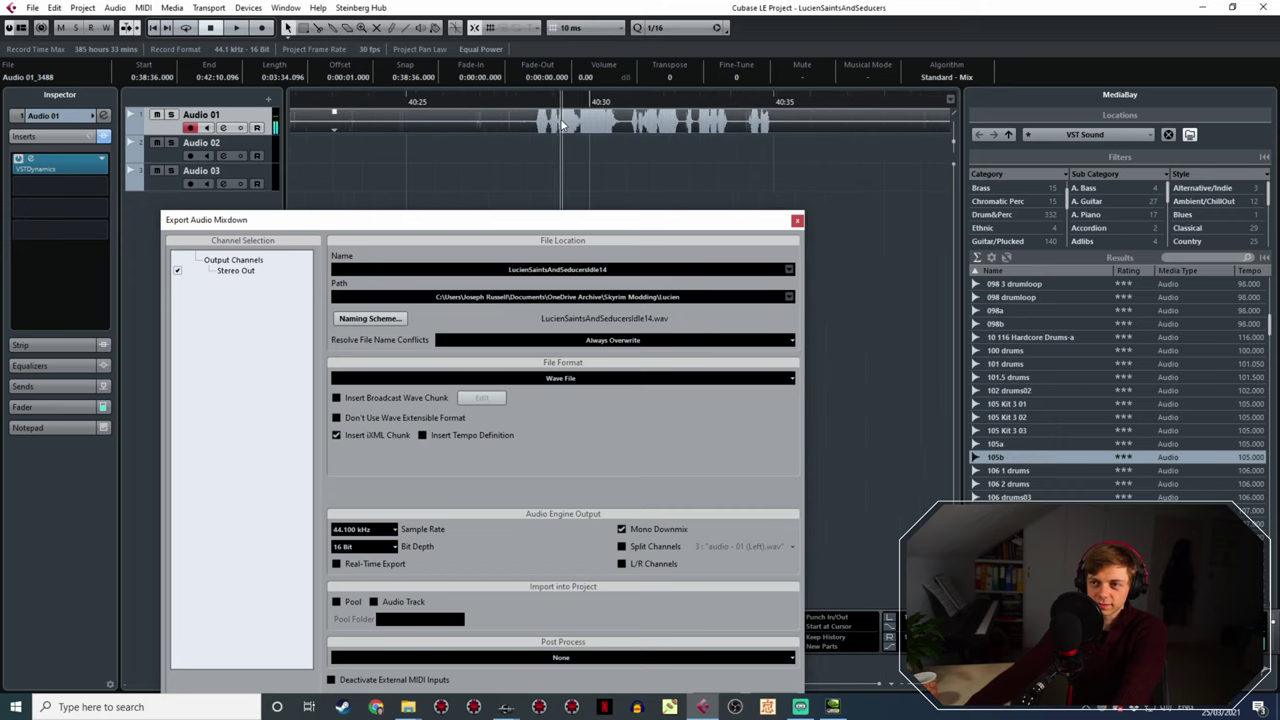
pyautogui.click(523, 90)
pyautogui.press('space')
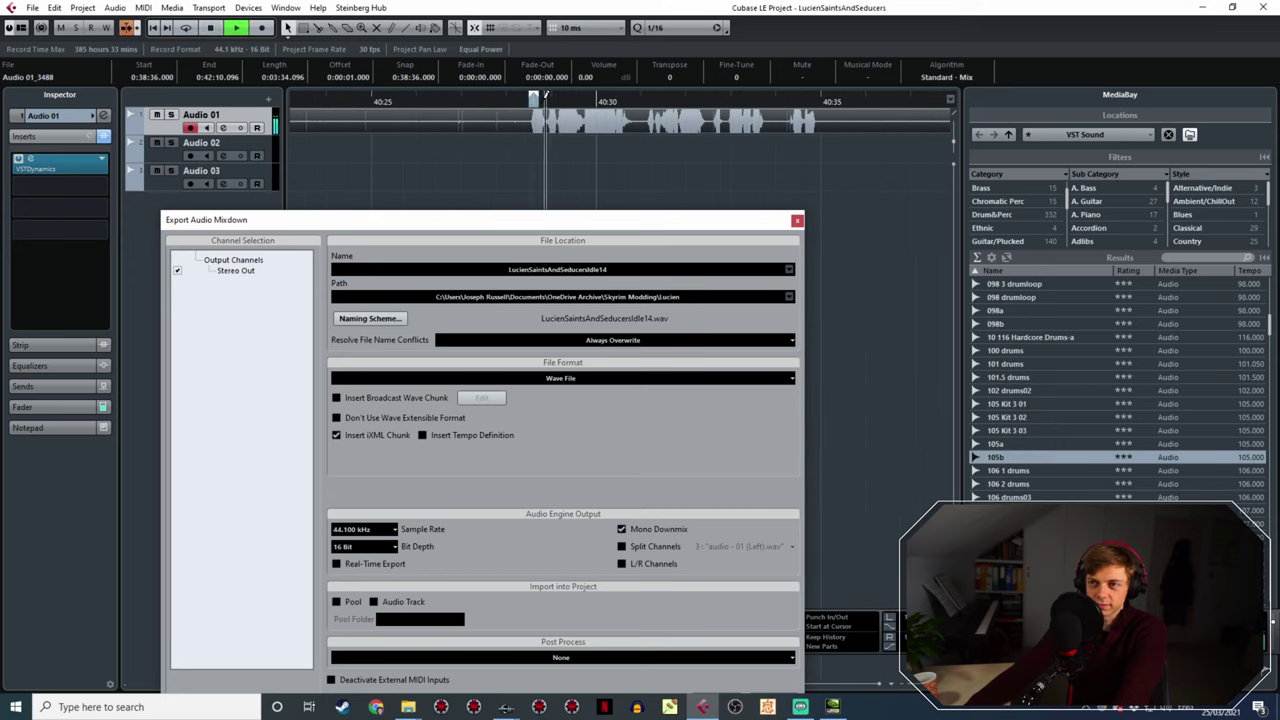
pyautogui.moveTo(531, 95); pyautogui.dragTo(820, 100)
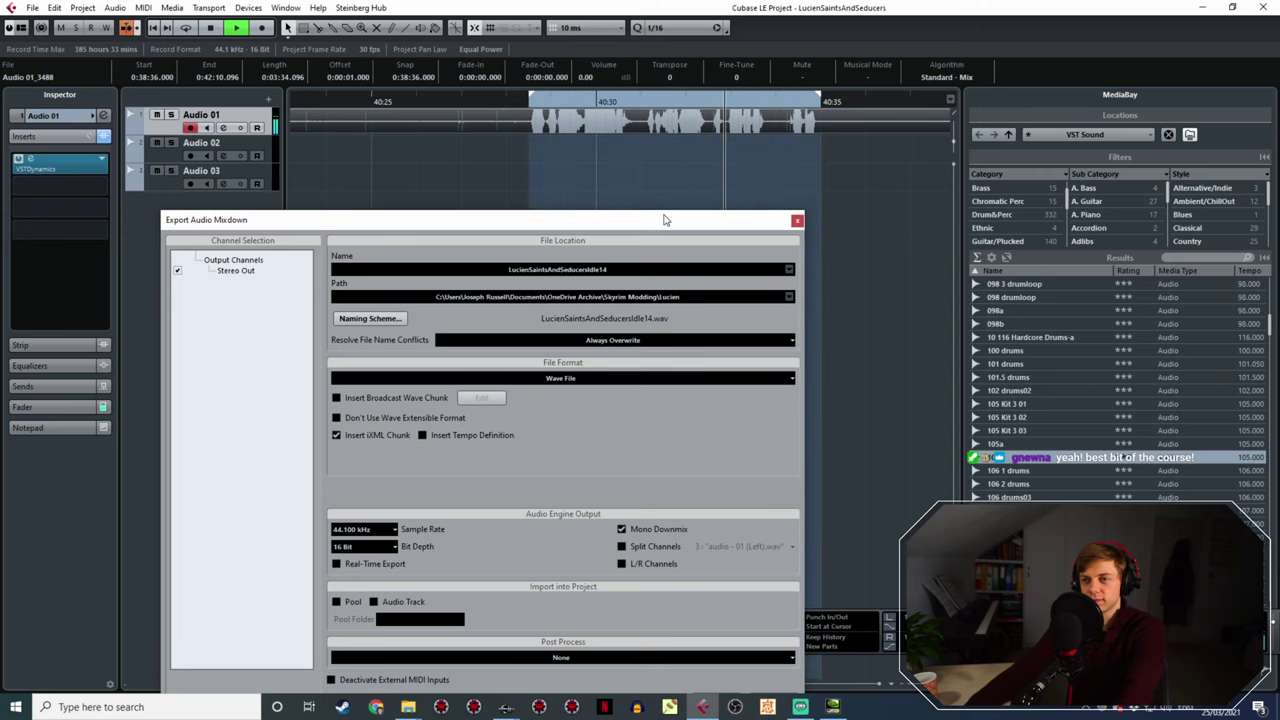
pyautogui.press('space')
# - Change the mixdown name to LucienSaintsAndSeducersIdle15 and export the selected range as a WAV file
pyautogui.click(616, 269)
pyautogui.click(621, 270)
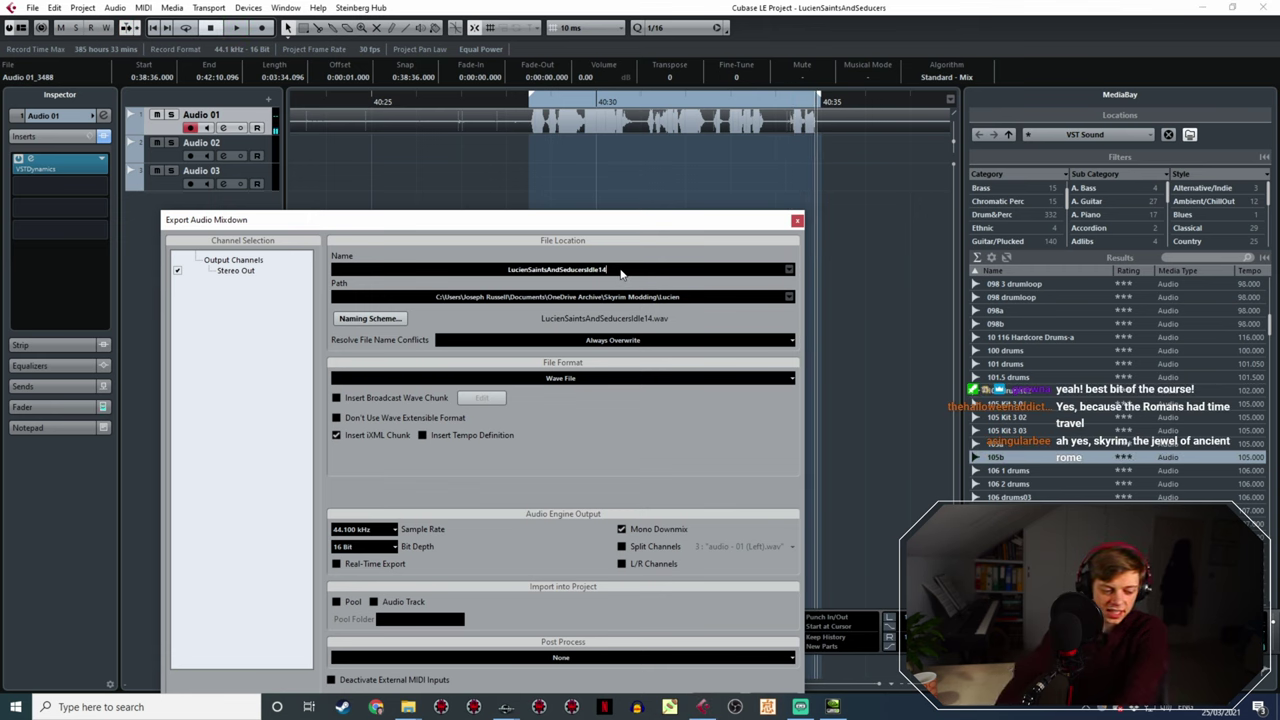
pyautogui.press('BackSpace')
pyautogui.write('5')
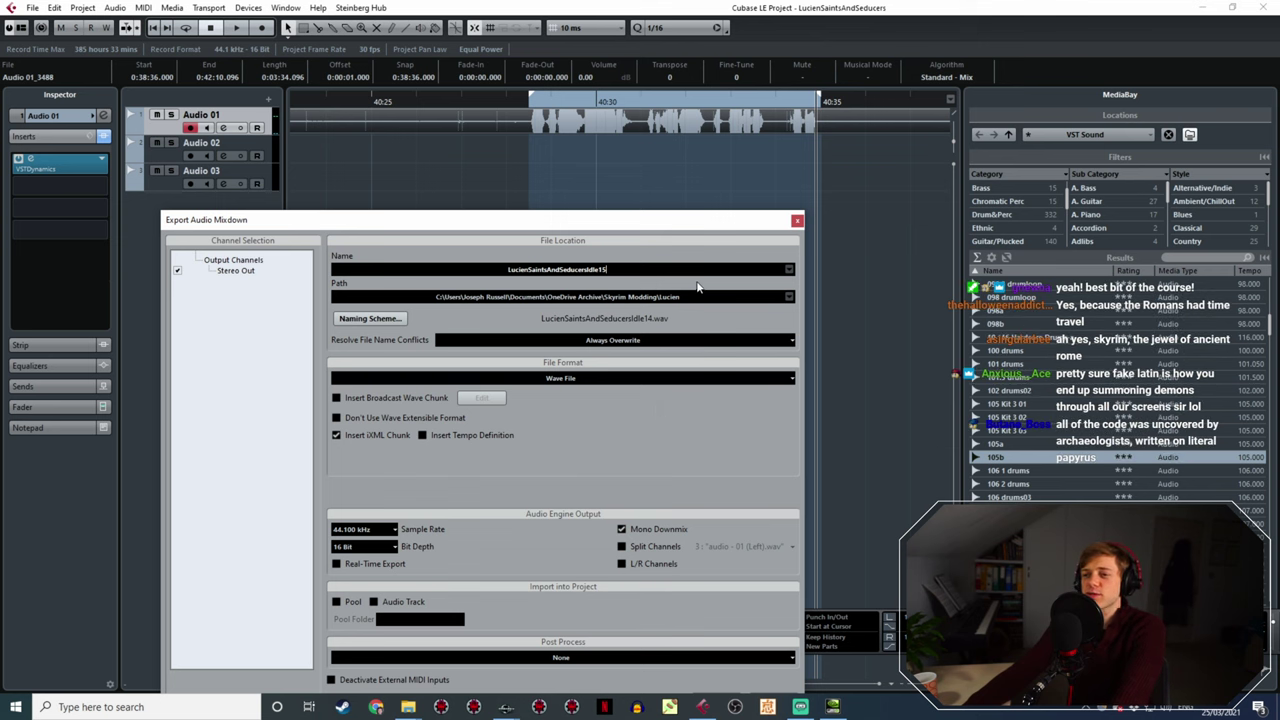
pyautogui.moveTo(711, 231); pyautogui.dragTo(671, 147)
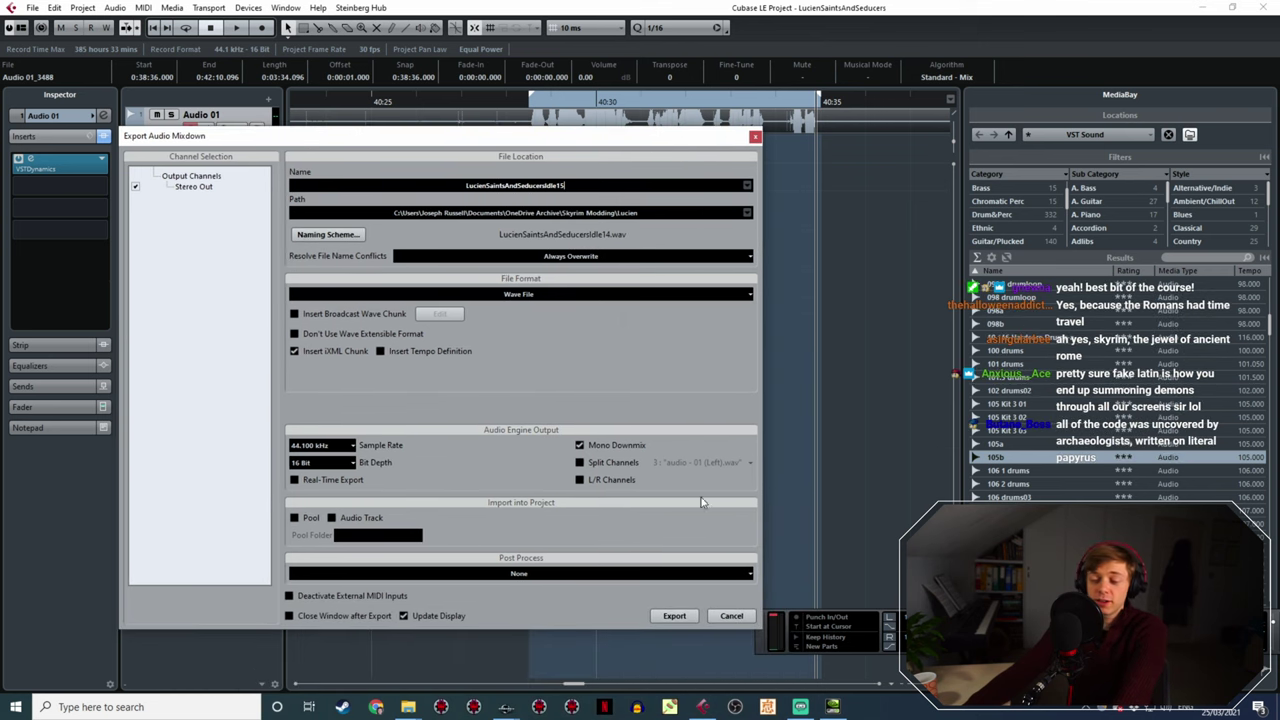
pyautogui.click(676, 615)
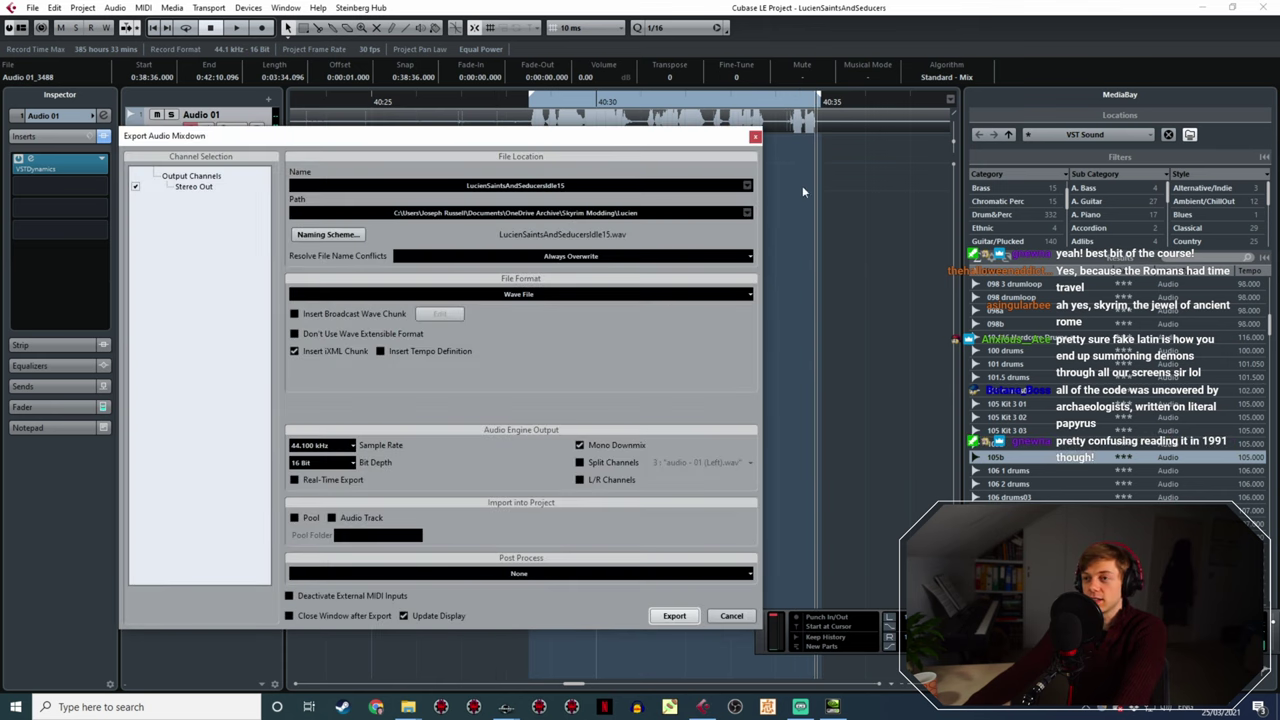
# - Move the export dialog below the tracks and audition the takes starting near 40:41 and 40:55
pyautogui.click(838, 198)
pyautogui.press('g')
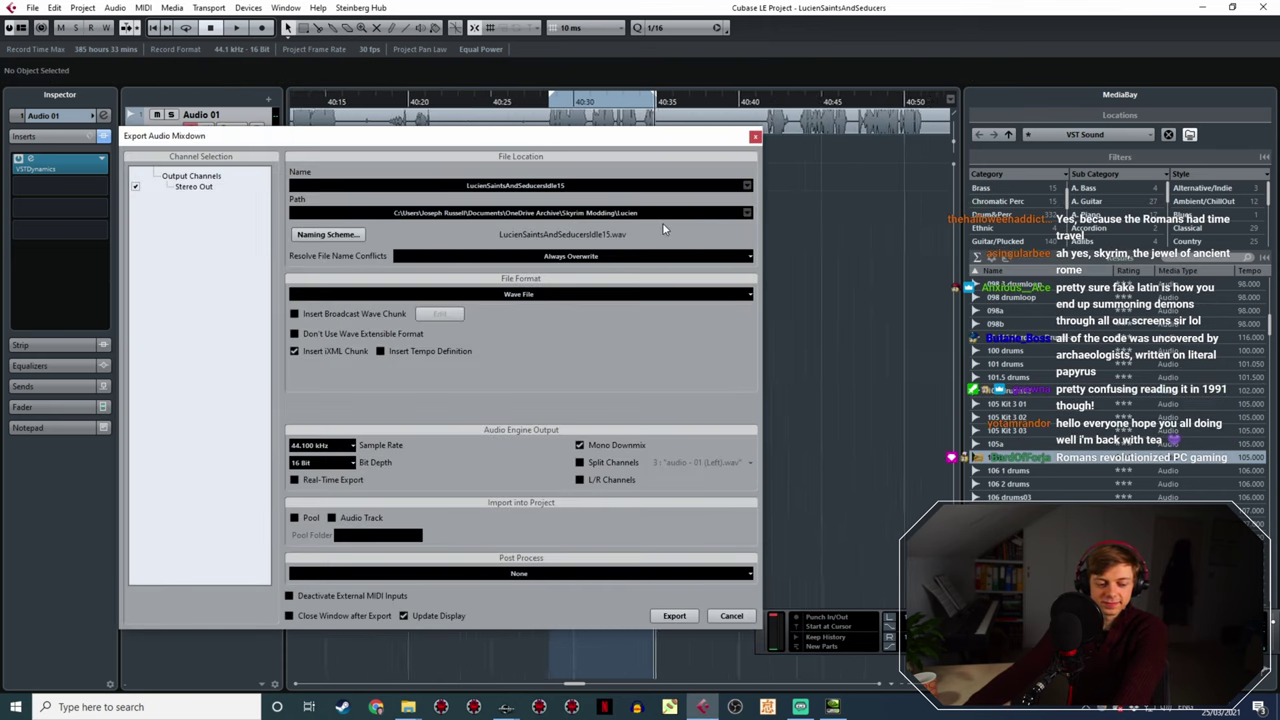
pyautogui.moveTo(587, 139); pyautogui.dragTo(691, 265)
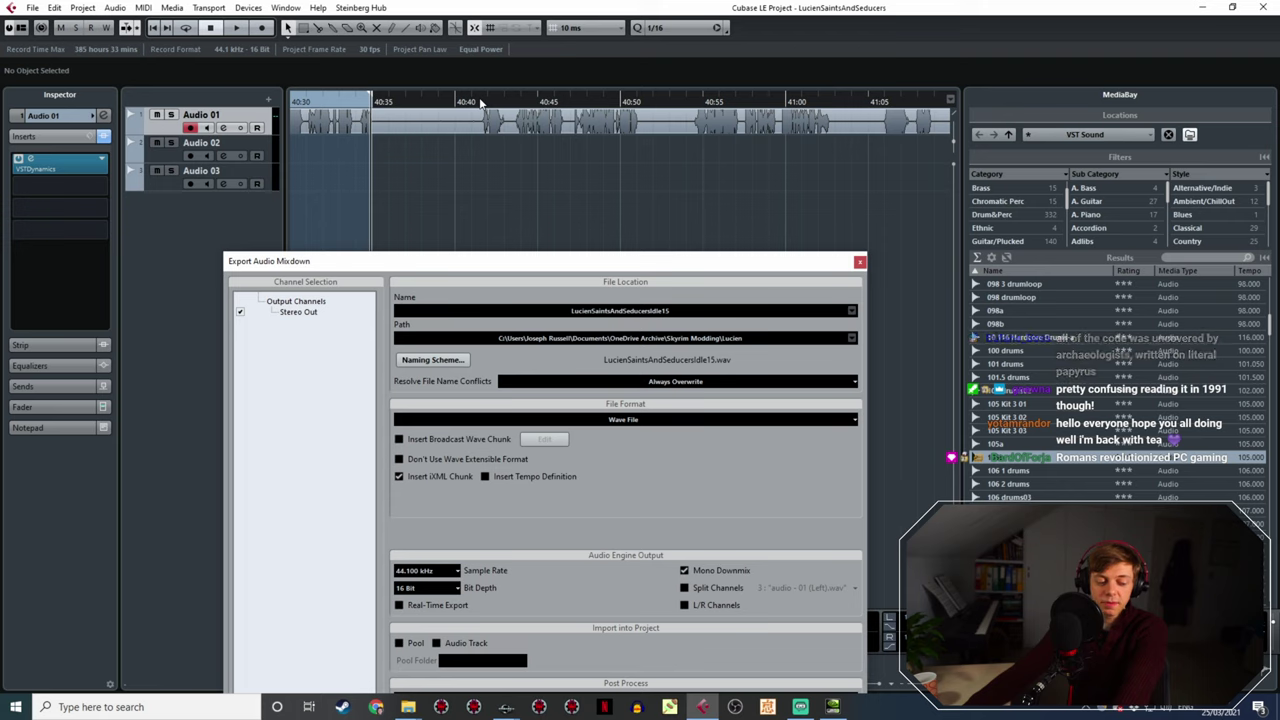
pyautogui.click(480, 103)
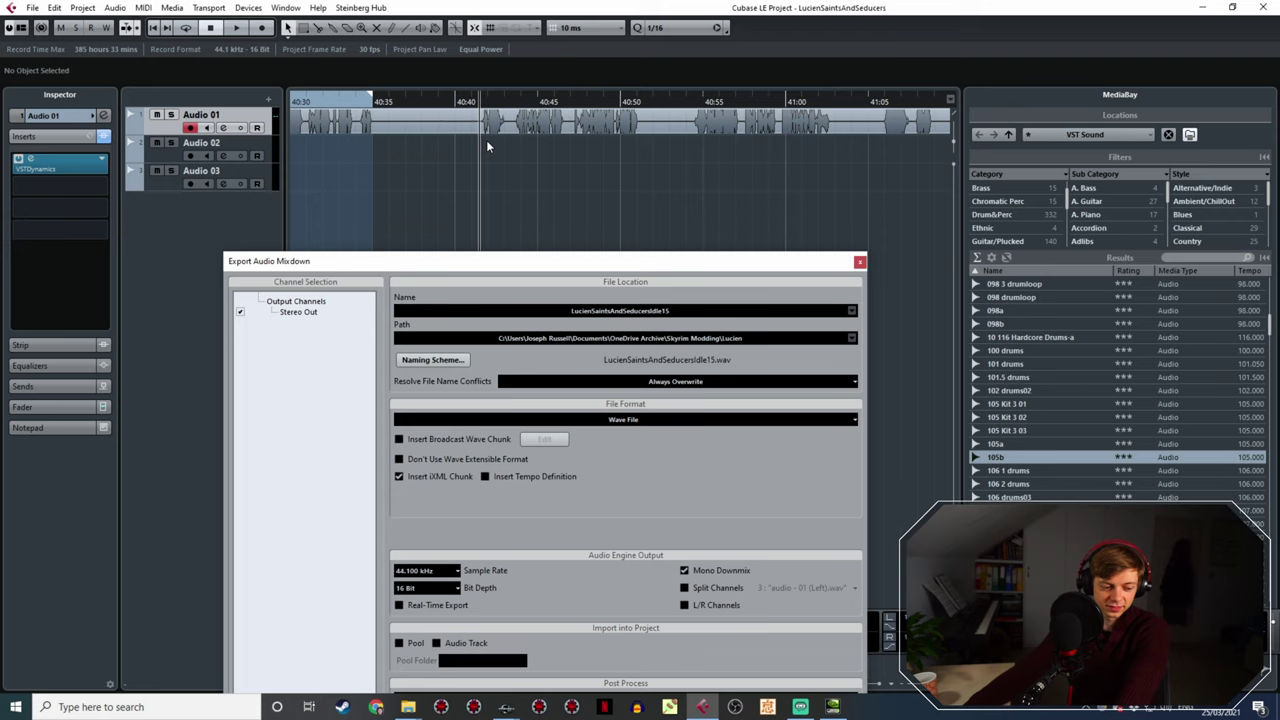
pyautogui.press('space')
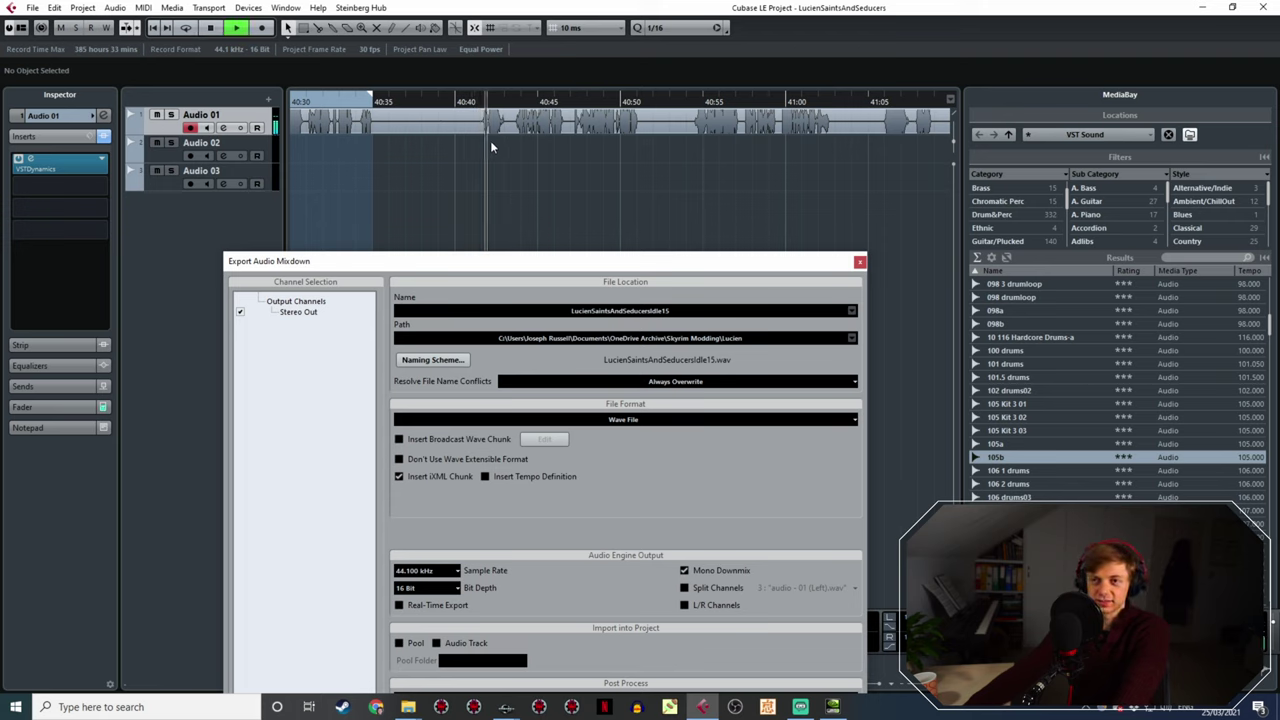
pyautogui.press('g')
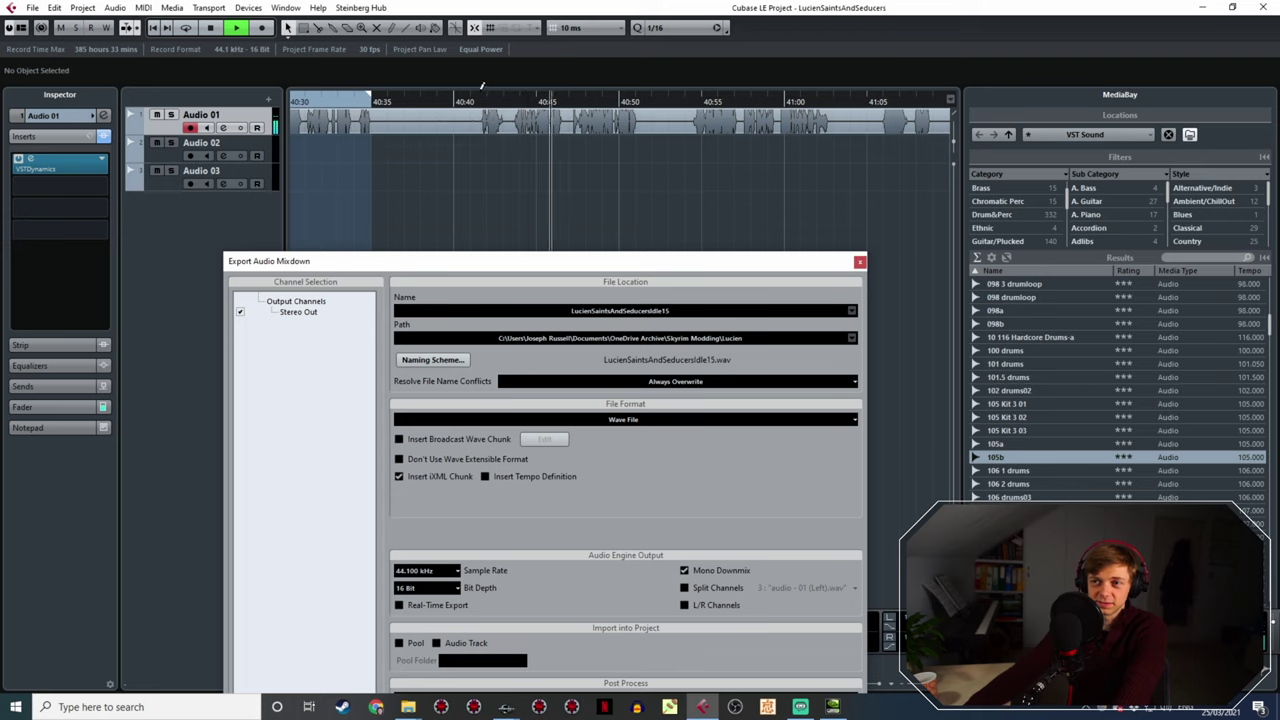
pyautogui.click(699, 106)
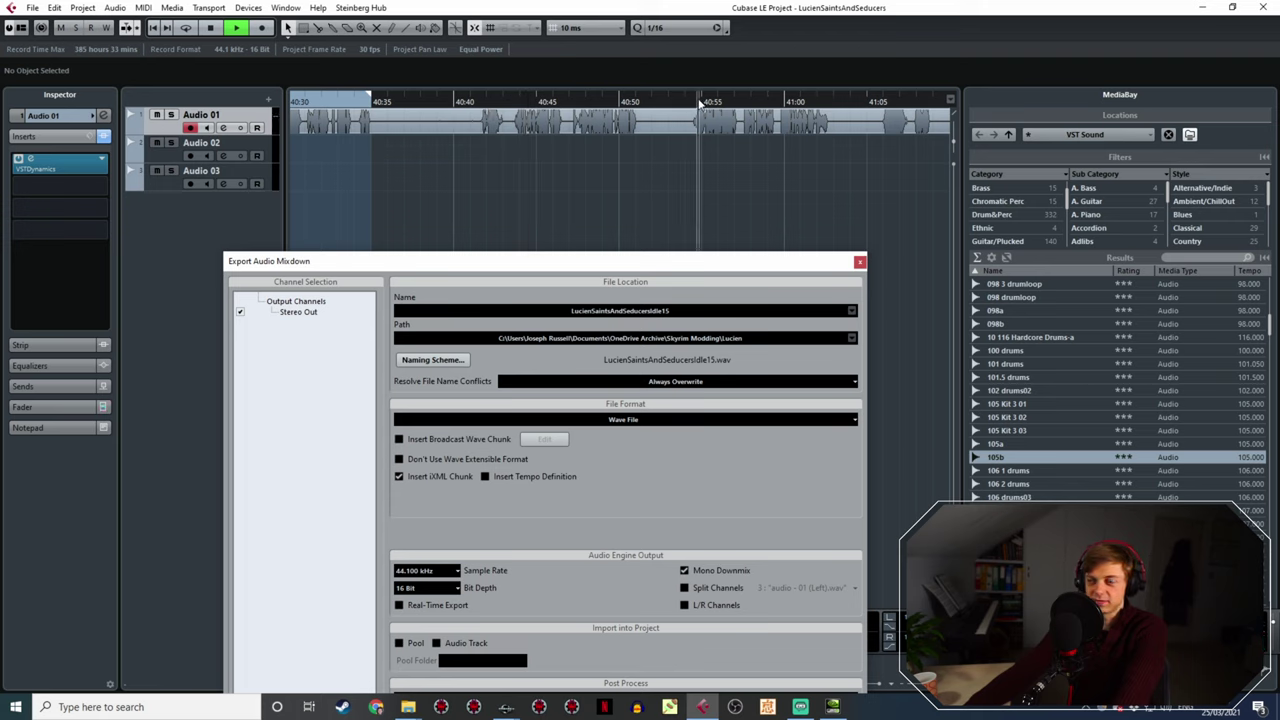
# - Replay the take starting near 40:41 and set the export range around it, ending at about 40:51
pyautogui.click(476, 106)
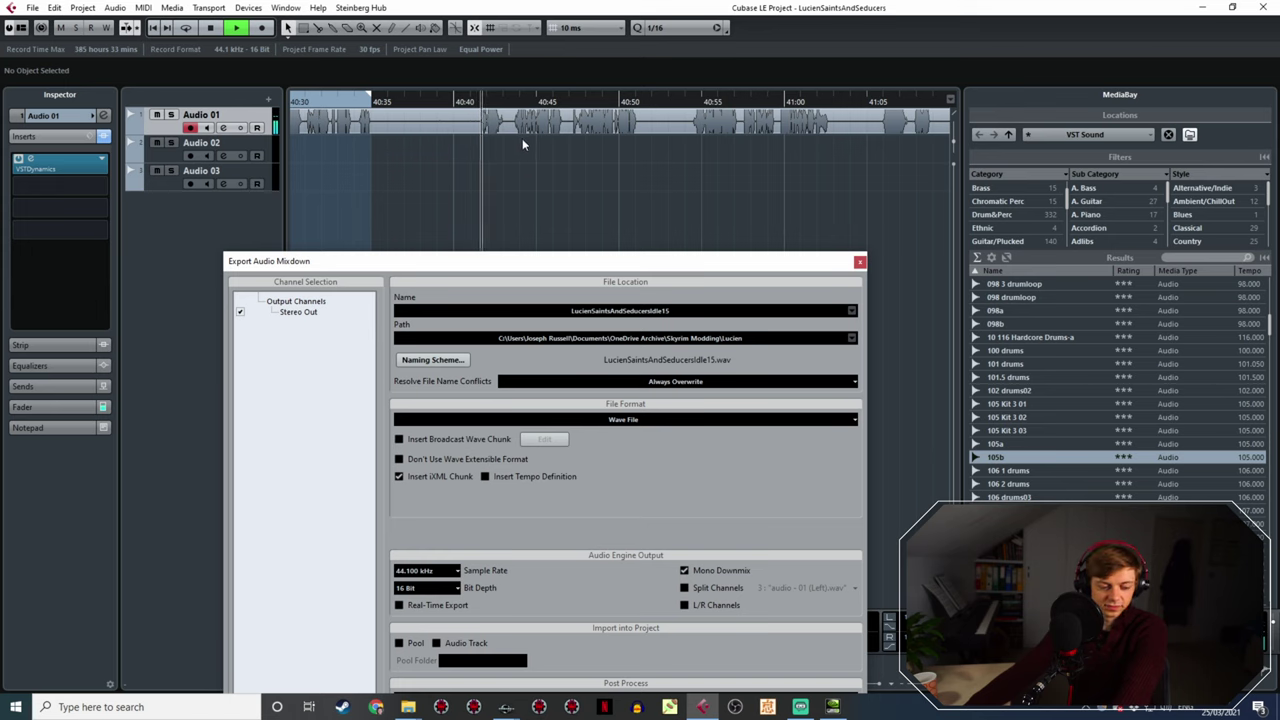
pyautogui.press('h')
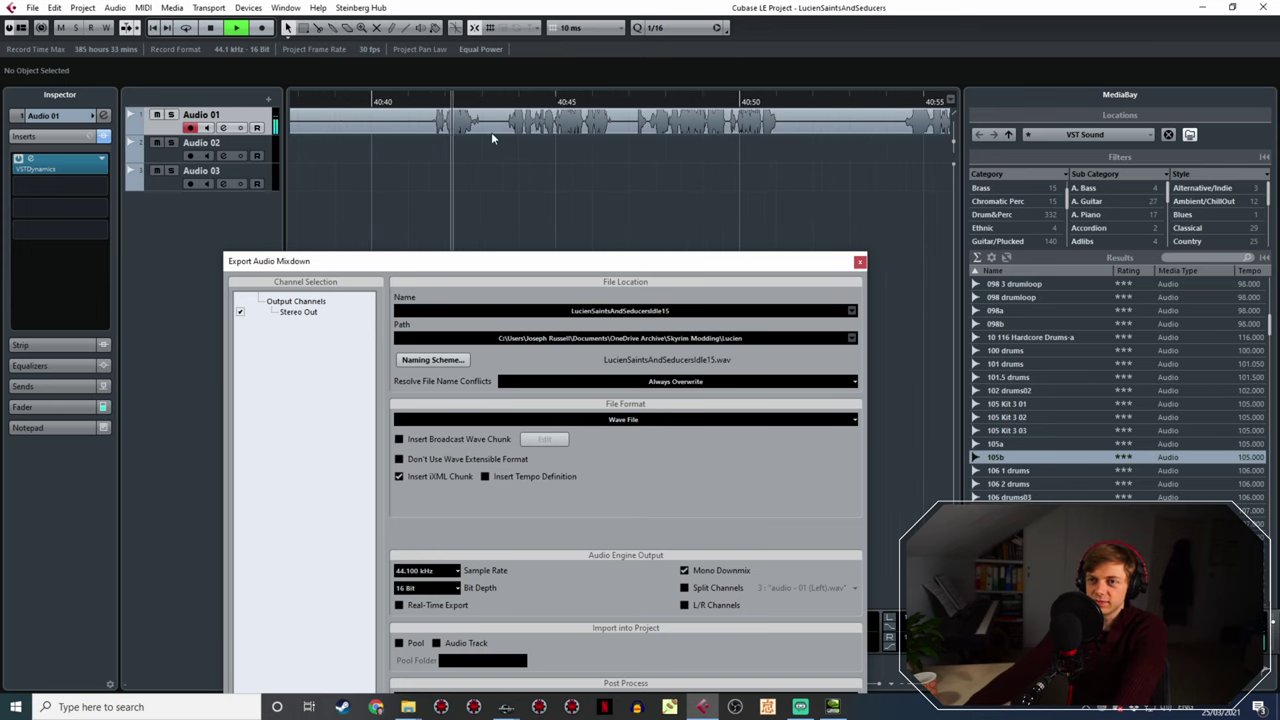
pyautogui.click(431, 100)
pyautogui.moveTo(461, 100); pyautogui.dragTo(780, 172)
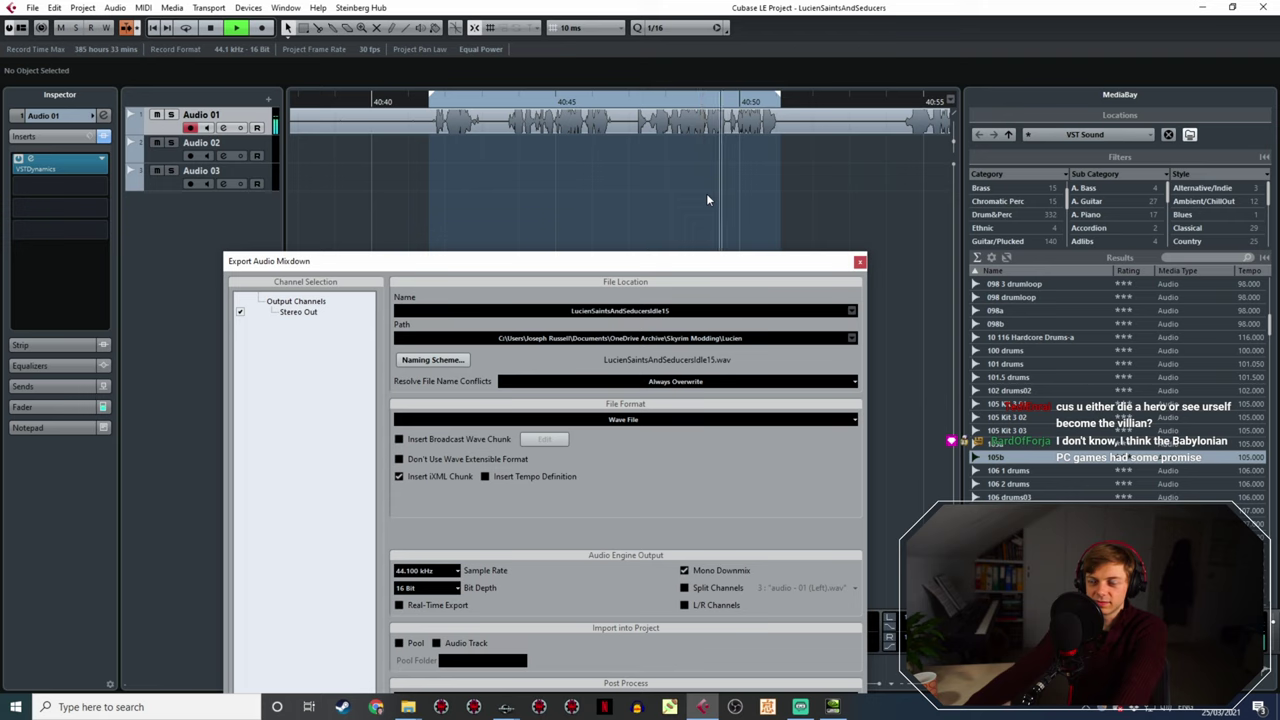
pyautogui.press('space')
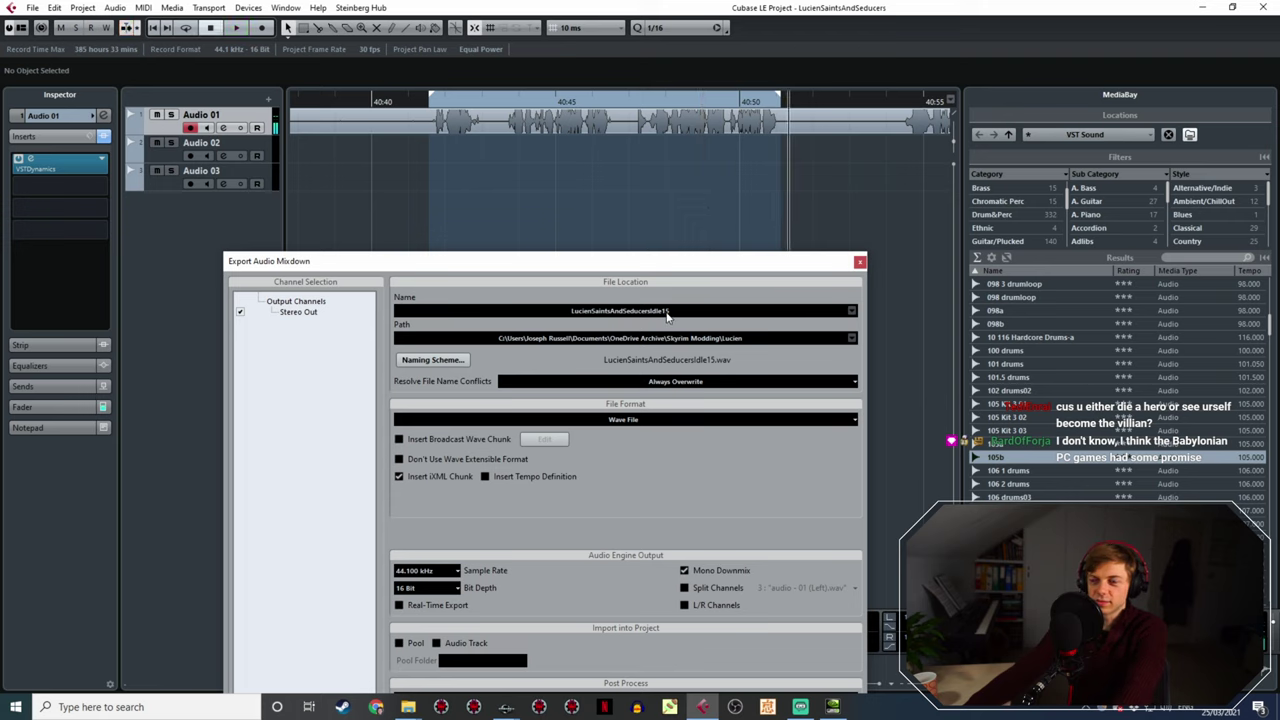
# - Rename the mixdown to LucienSaintsAndSeducersIdle16 and export the marked range as a WAV file
pyautogui.press('BackSpace')
pyautogui.write('6')
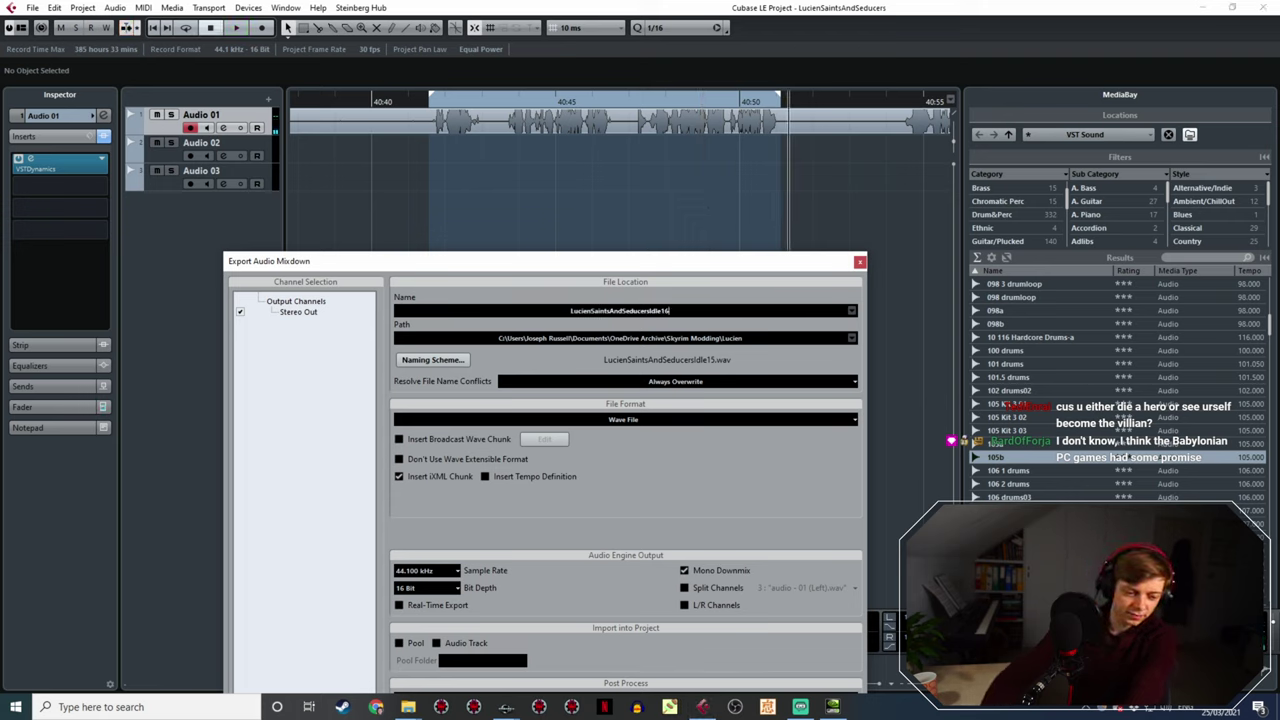
pyautogui.moveTo(686, 258); pyautogui.dragTo(651, 135)
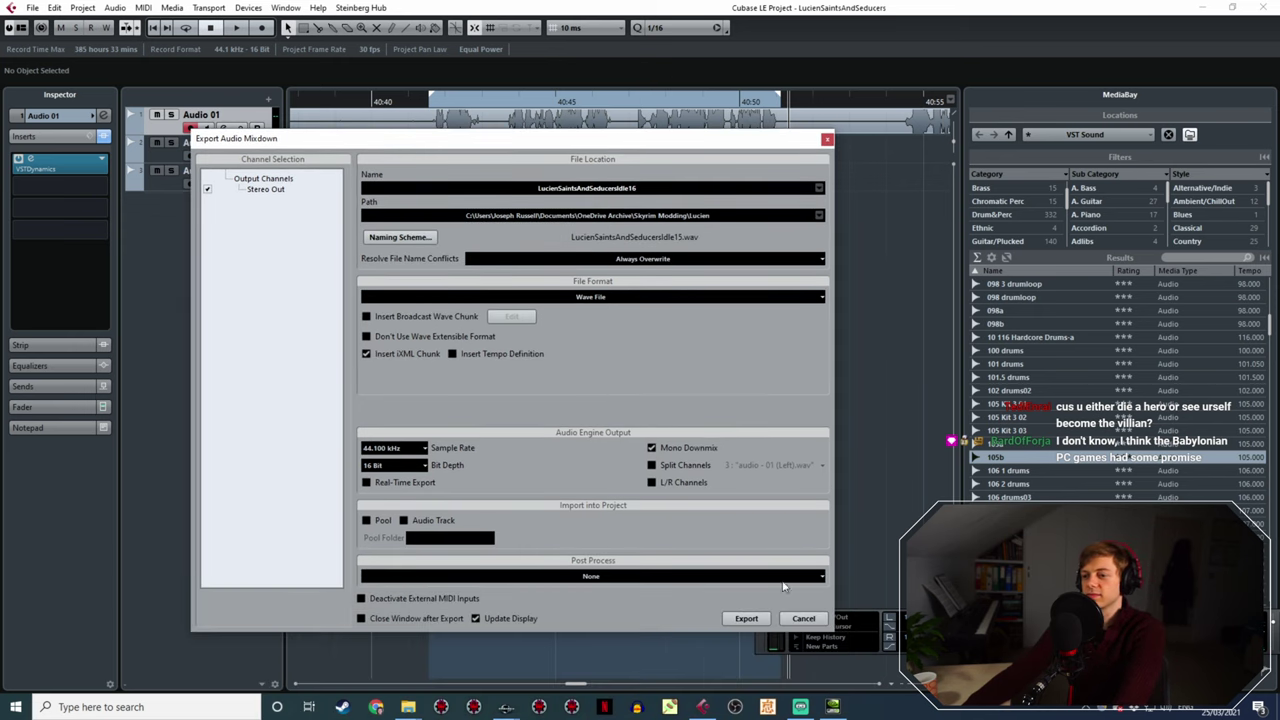
pyautogui.click(746, 619)
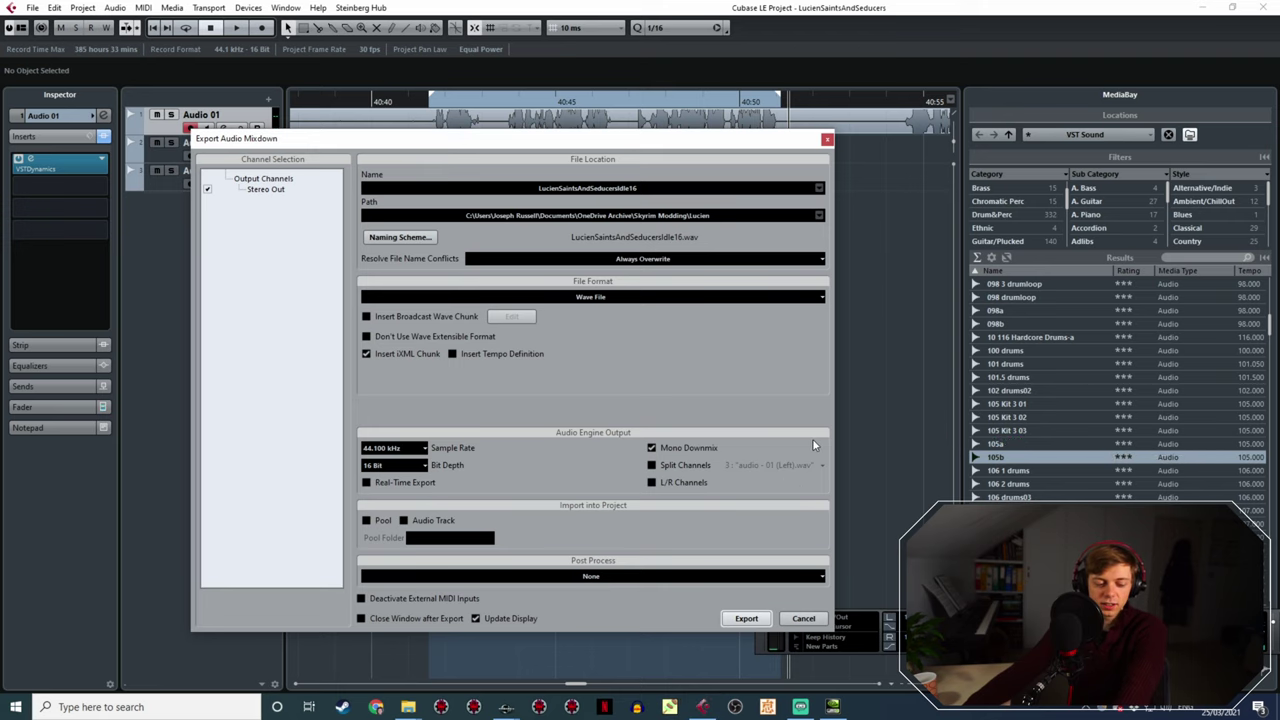
# - Uncover the tracks, play the take starting near 40:54 and set the export range around it, ending at about 41:03
pyautogui.moveTo(773, 148); pyautogui.dragTo(785, 204)
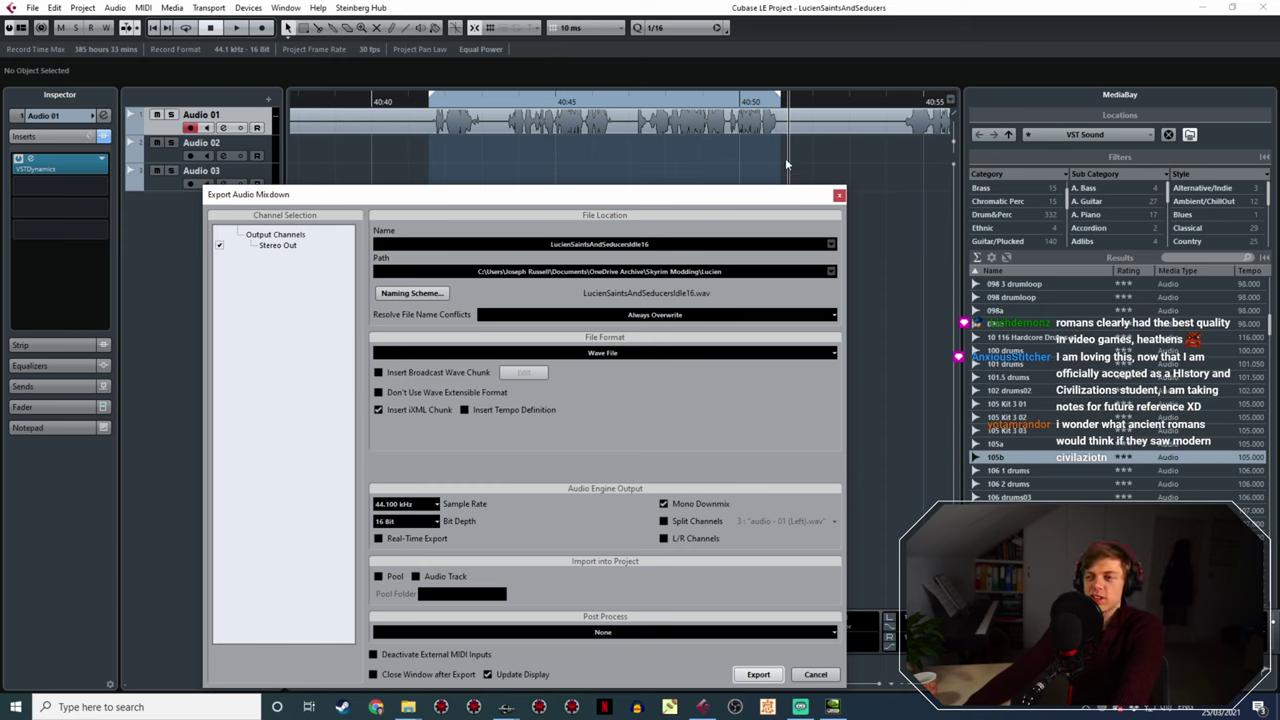
pyautogui.keyDown('ctrl'); pyautogui.scroll(-4, 683, 159); pyautogui.keyUp('ctrl')
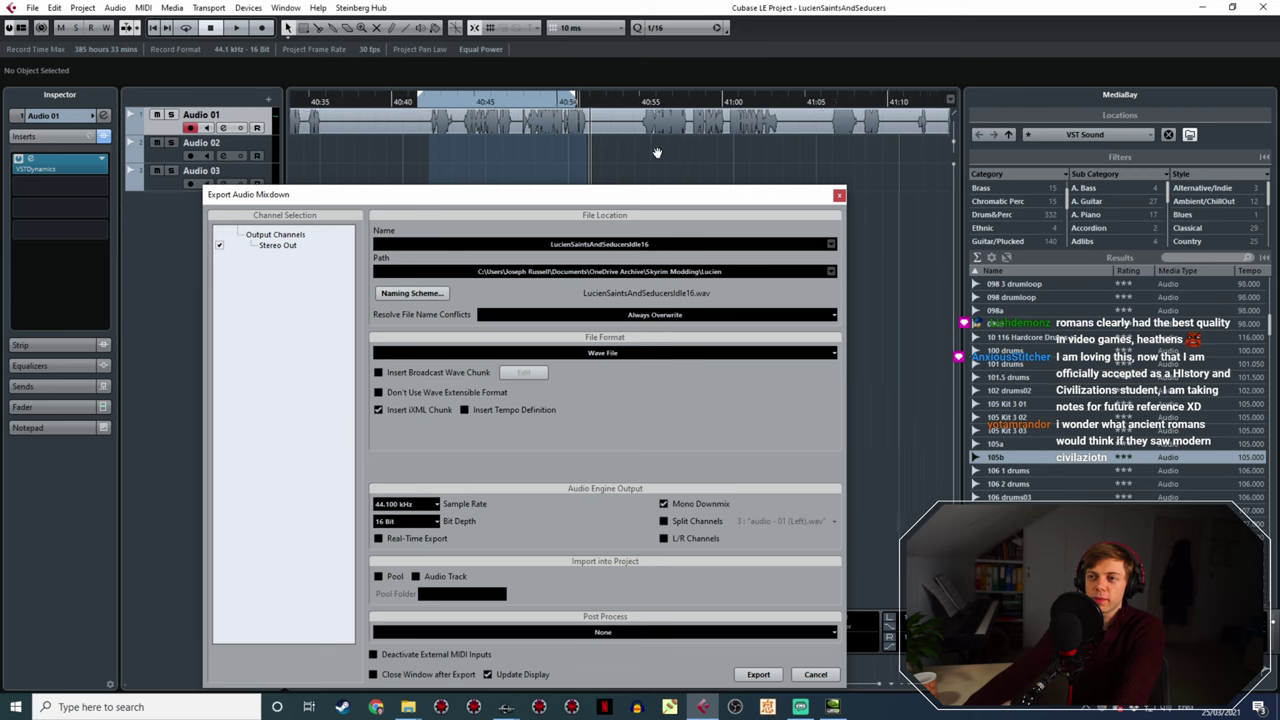
pyautogui.moveTo(657, 152); pyautogui.dragTo(550, 116)
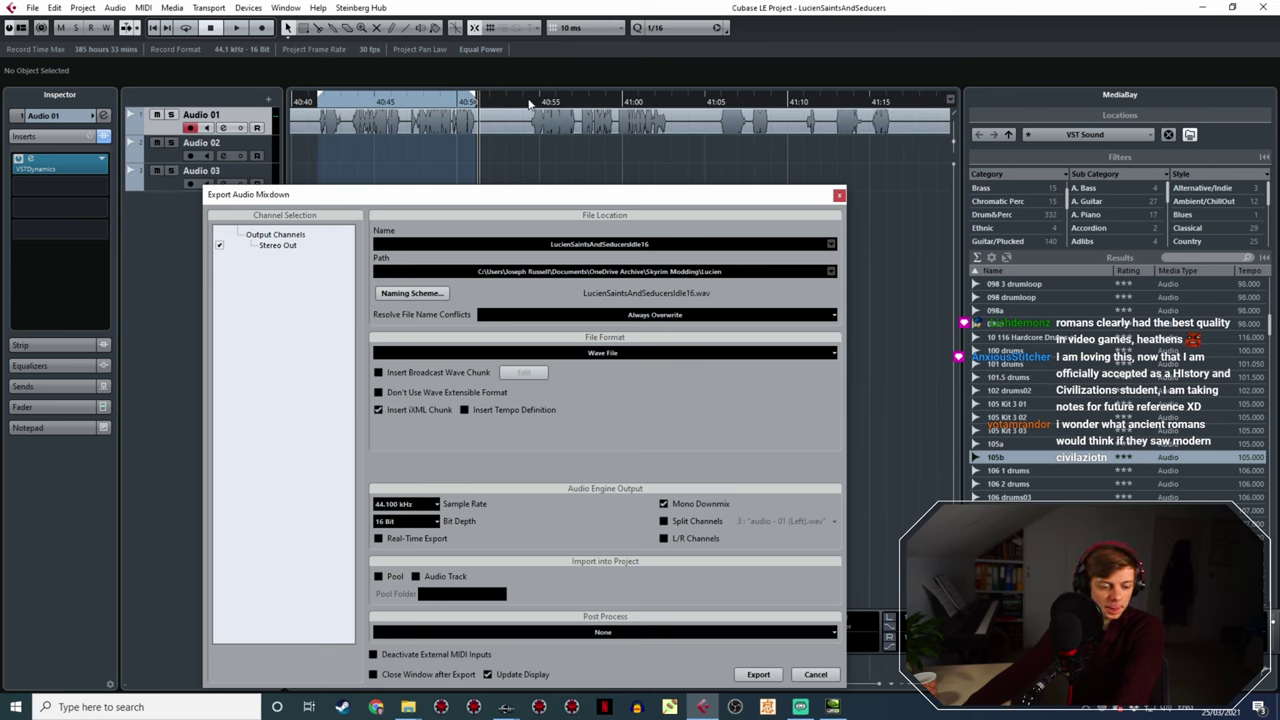
pyautogui.click(530, 103)
pyautogui.press('space')
pyautogui.keyDown('ctrl'); pyautogui.scroll(3, 515, 98); pyautogui.keyUp('ctrl')
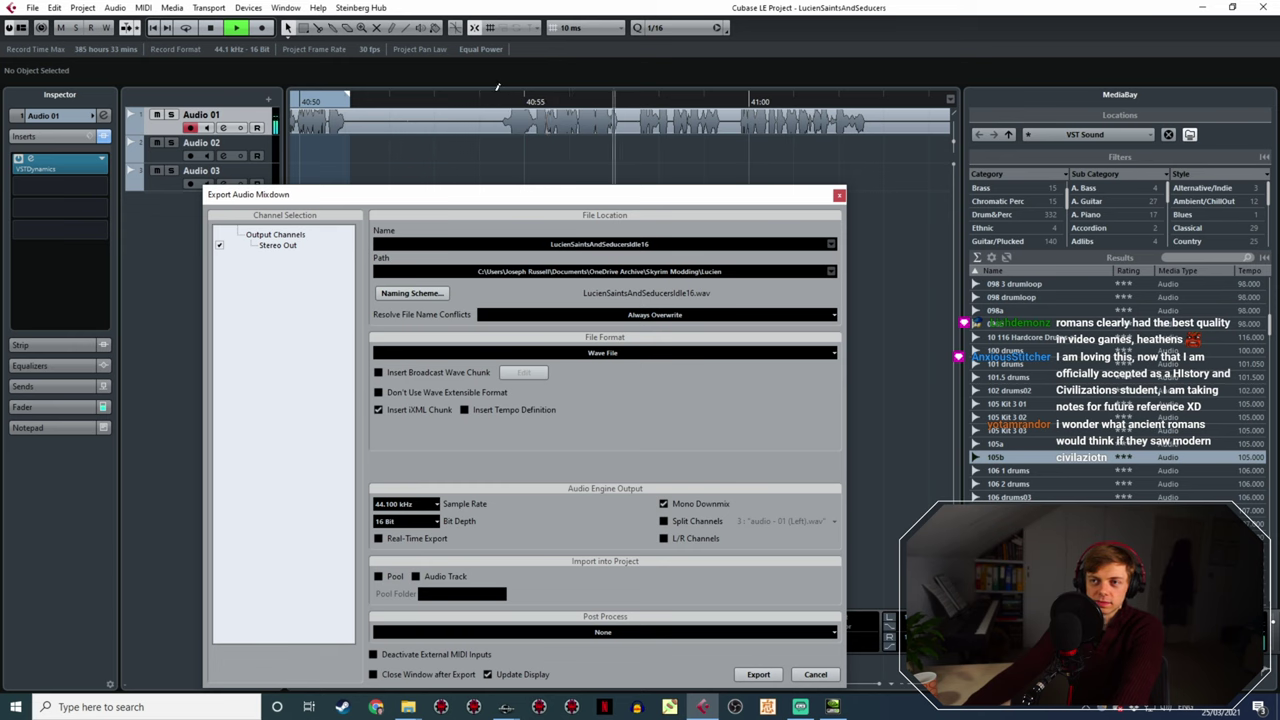
pyautogui.moveTo(502, 97); pyautogui.dragTo(873, 170)
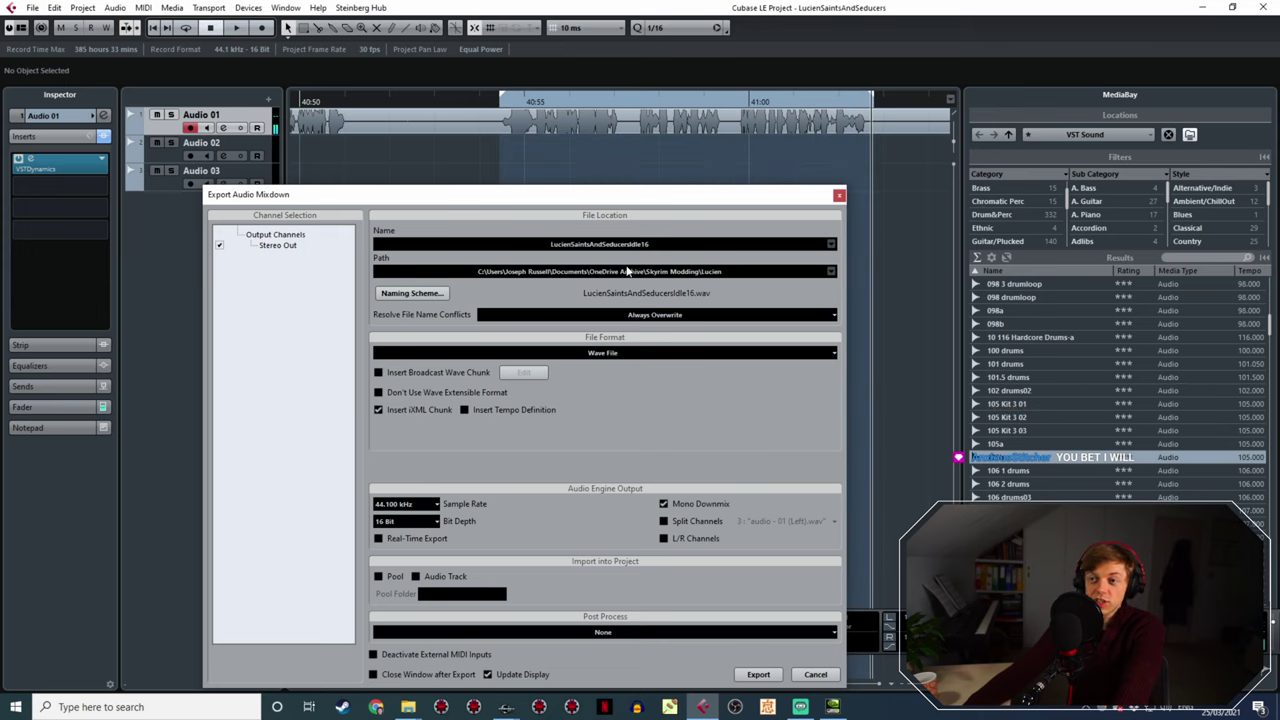
# - Change the mixdown name to LucienSaintsAndSeducersIdle17 and export the selected take as a WAV file
pyautogui.click(674, 246)
pyautogui.click(652, 246)
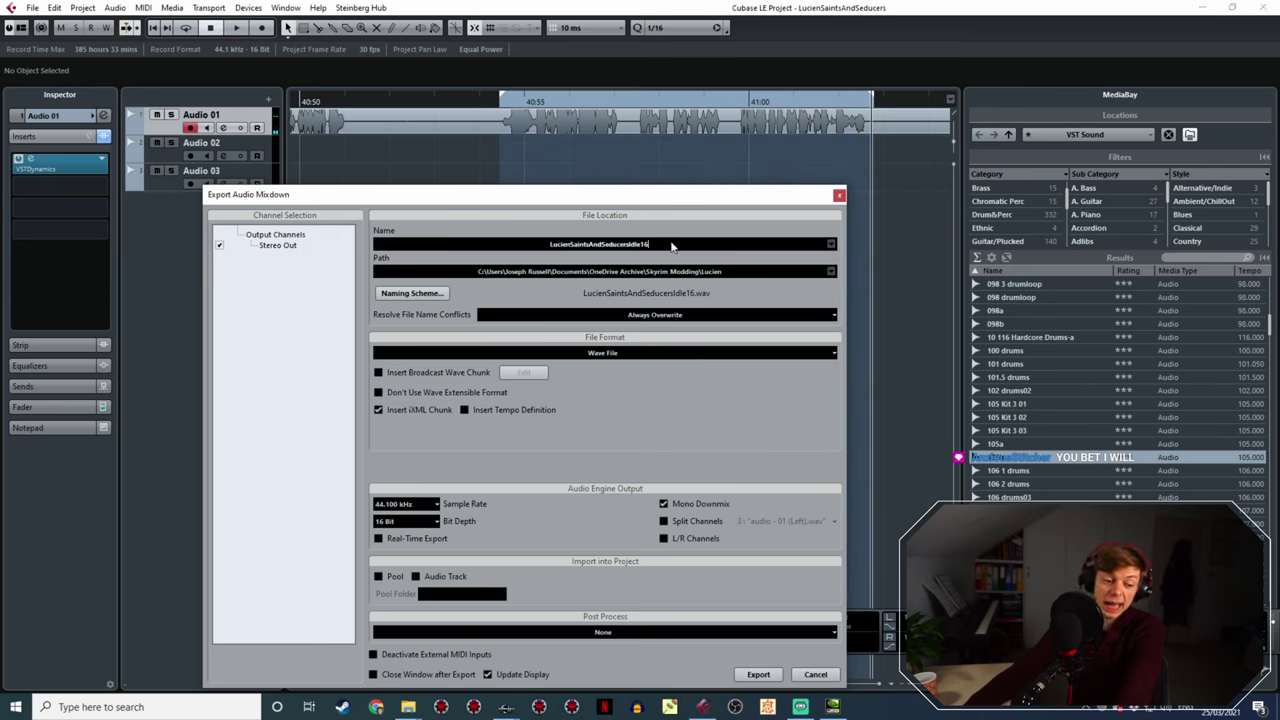
pyautogui.press('BackSpace')
pyautogui.write('7')
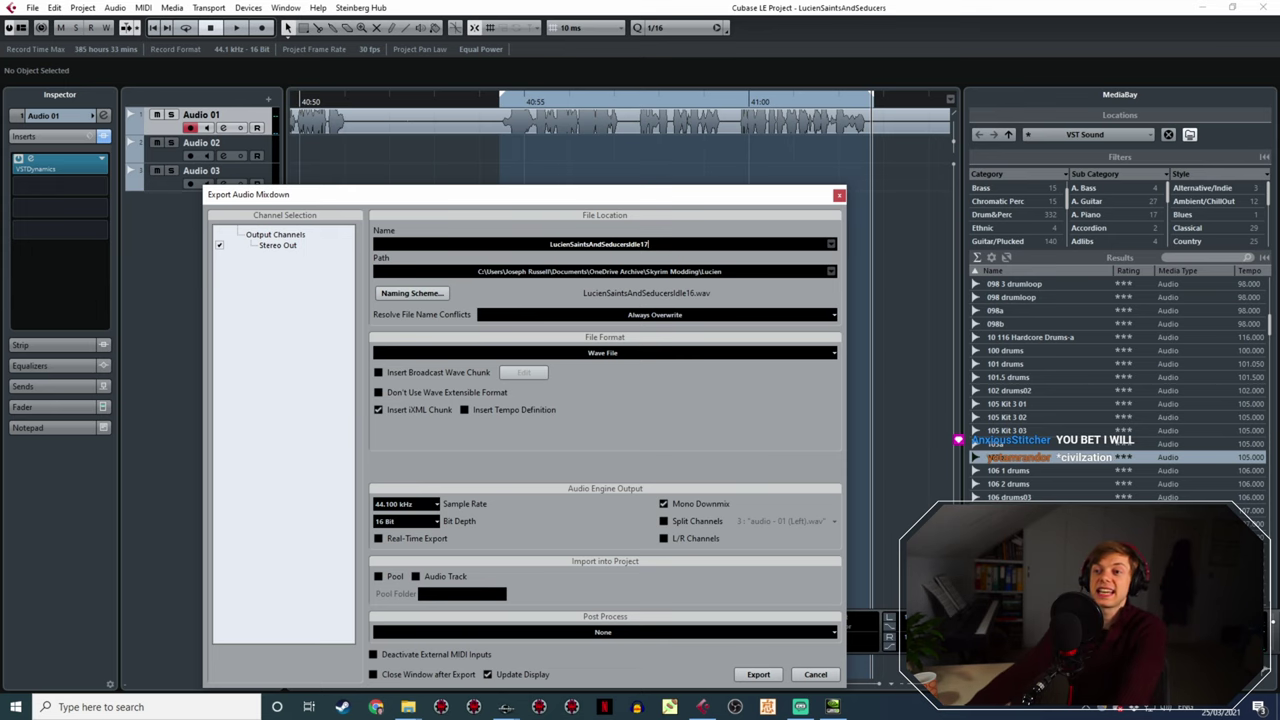
pyautogui.moveTo(690, 201); pyautogui.dragTo(663, 100)
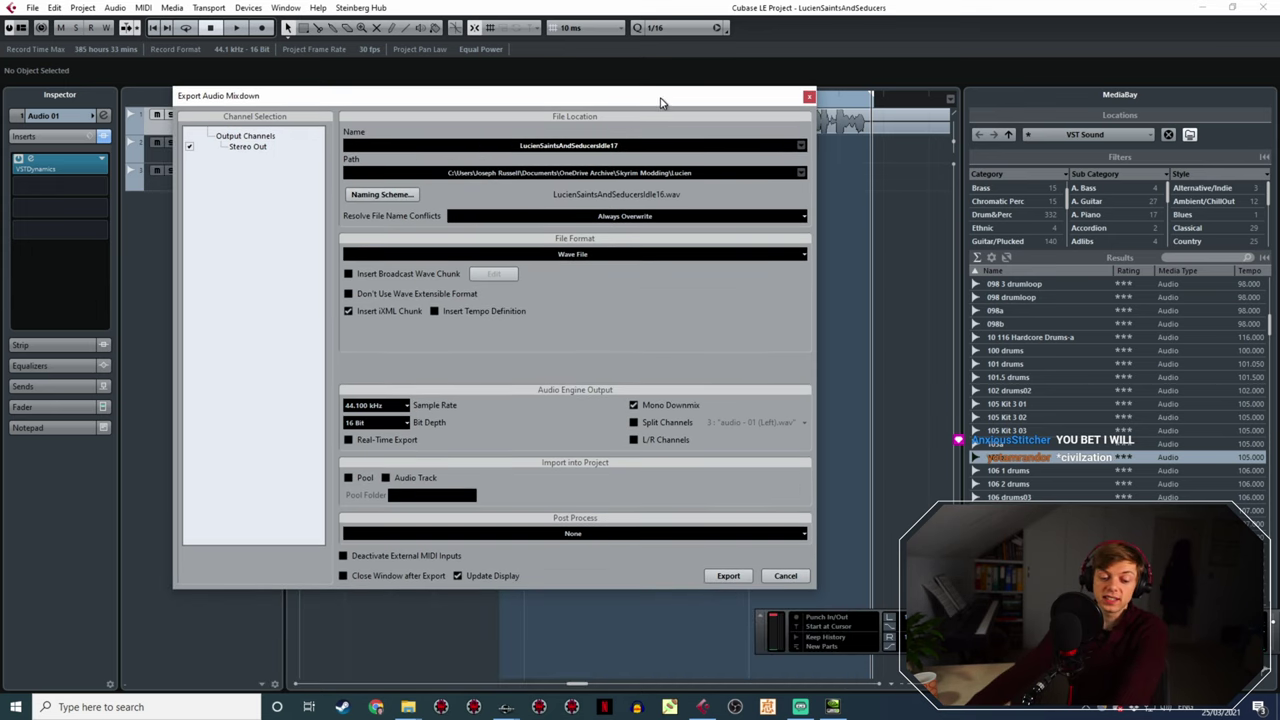
pyautogui.click(730, 576)
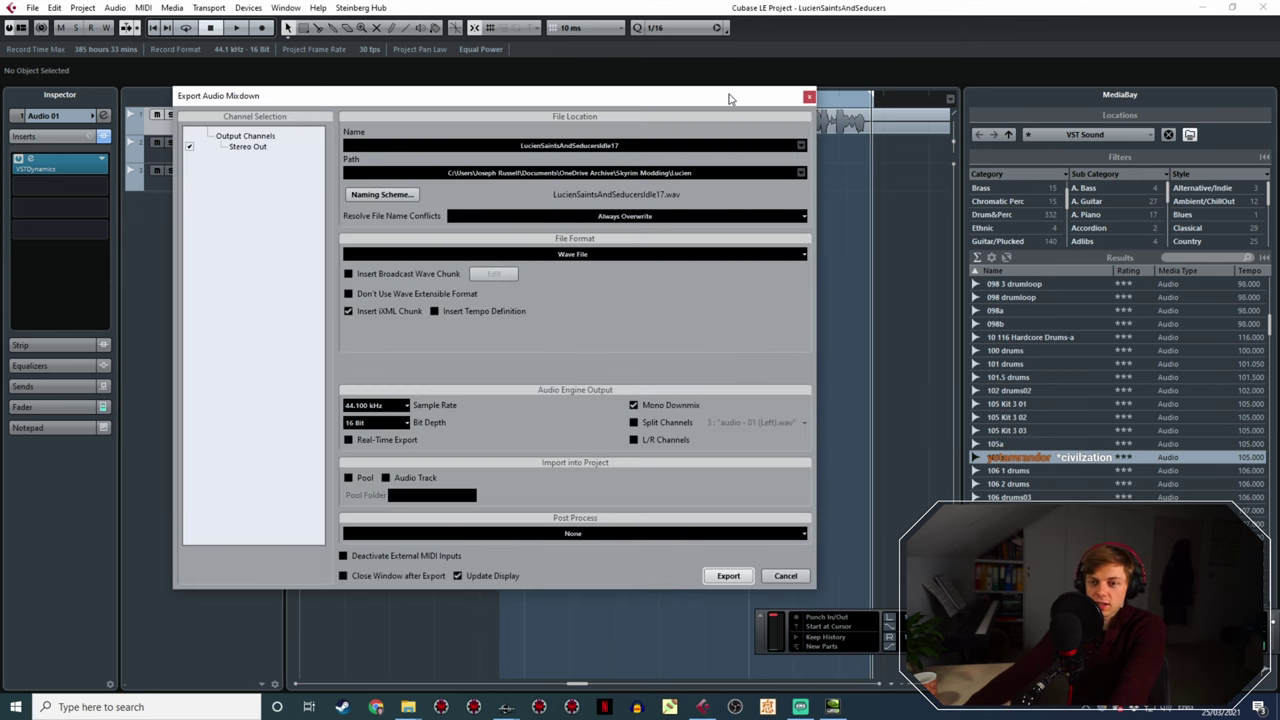
# - Move the export dialog clear of the tracks and audition the short takes between about 41:05 and 41:12
pyautogui.moveTo(729, 100); pyautogui.dragTo(792, 251)
pyautogui.press('g')
pyautogui.press('g')
pyautogui.press('g')
pyautogui.press('g')
pyautogui.press('g')
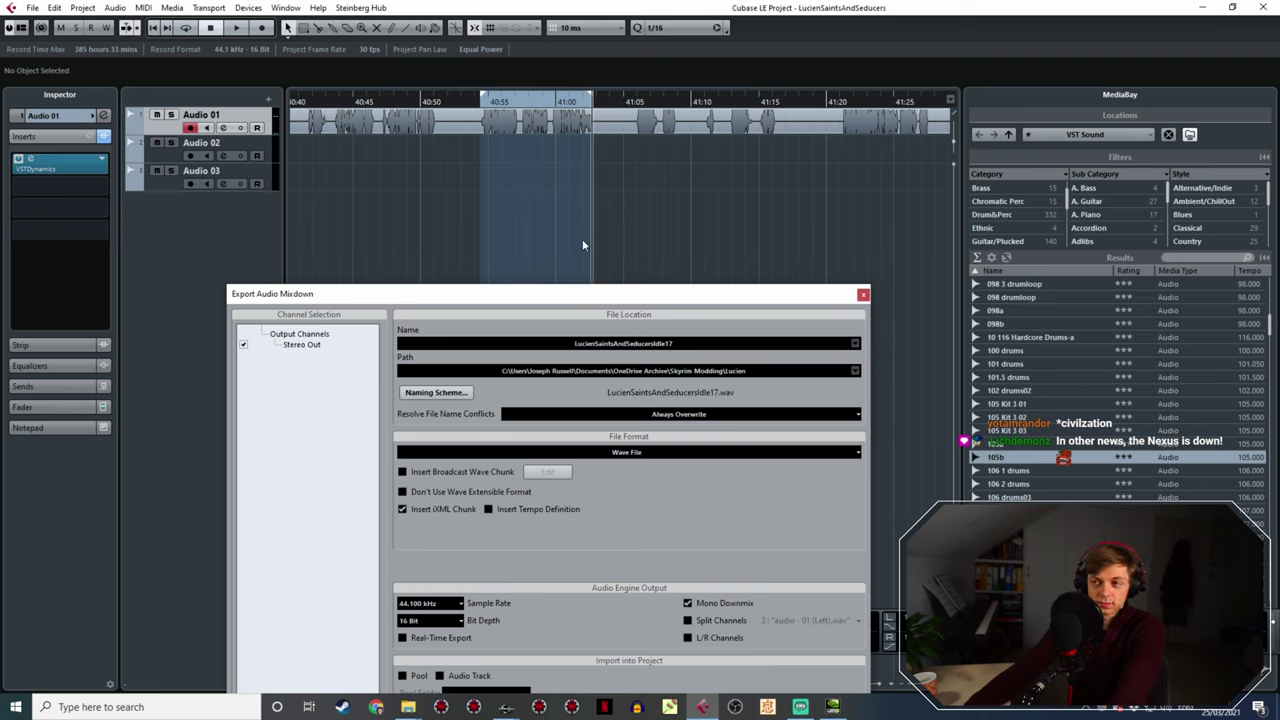
pyautogui.press('h')
pyautogui.press('h')
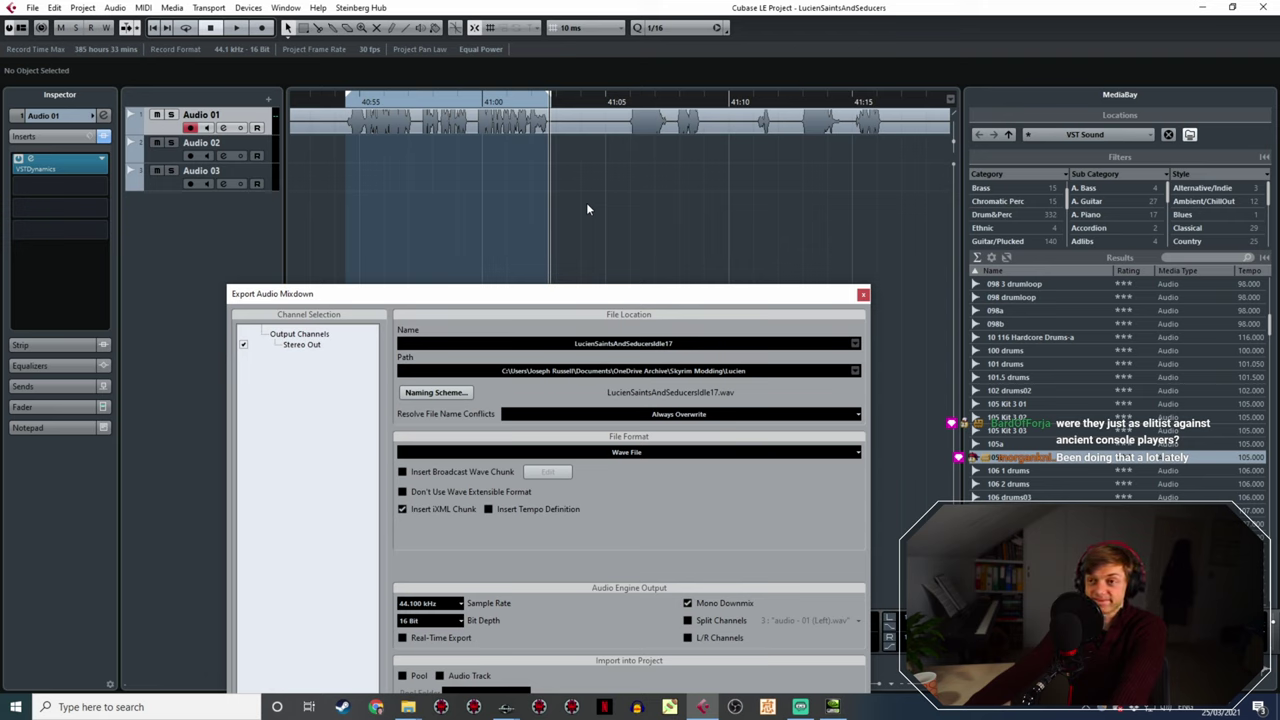
pyautogui.press('space')
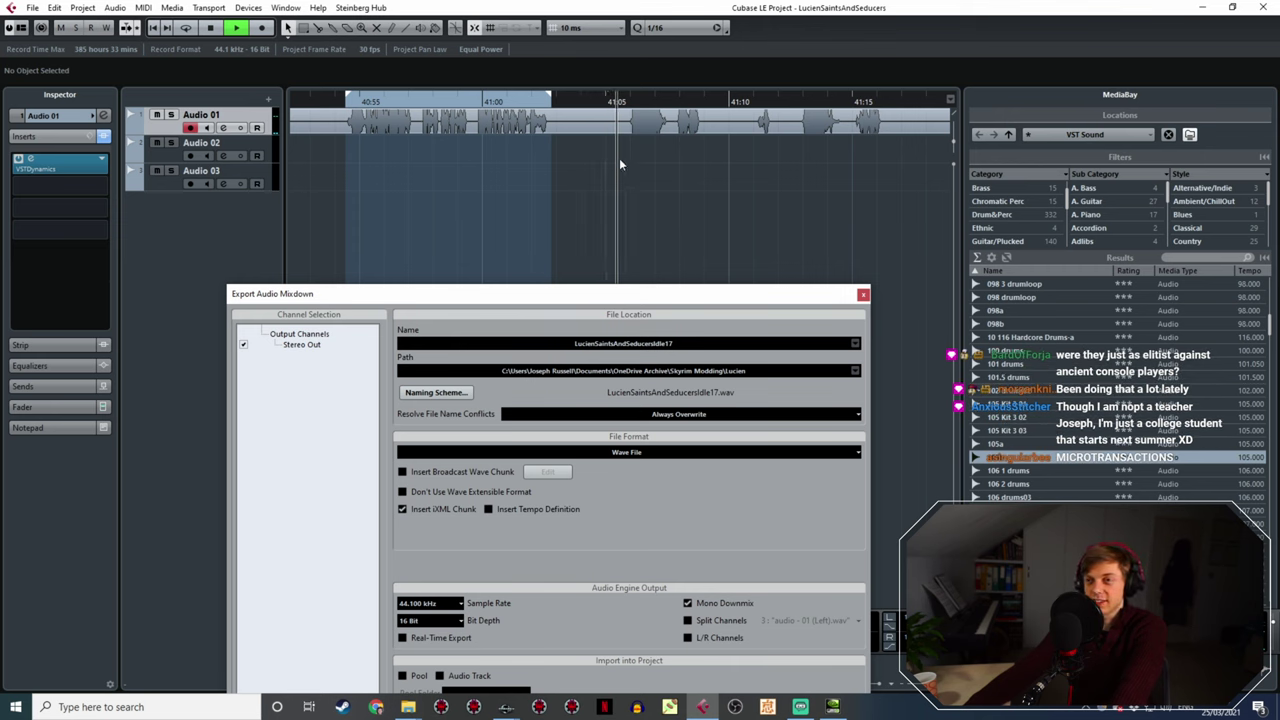
pyautogui.press('space')
pyautogui.press('space')
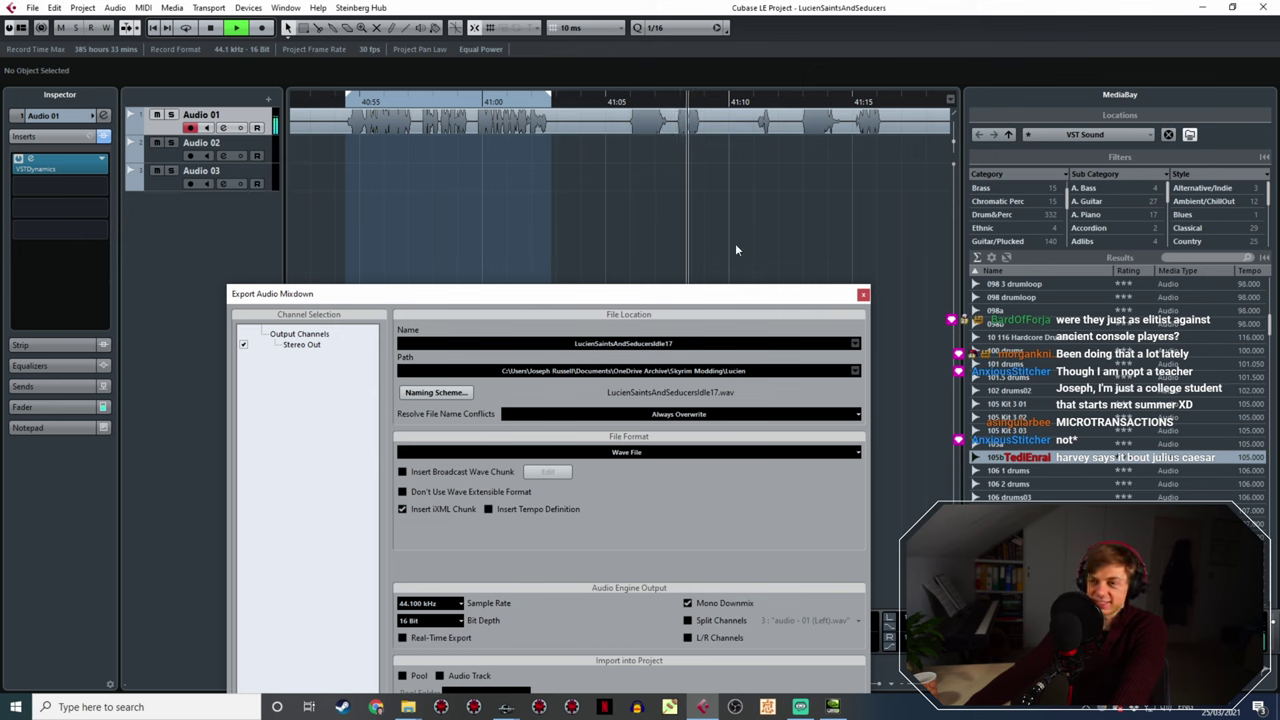
pyautogui.keyDown('shift'); pyautogui.hscroll(2, 640, 135); pyautogui.keyUp('shift')
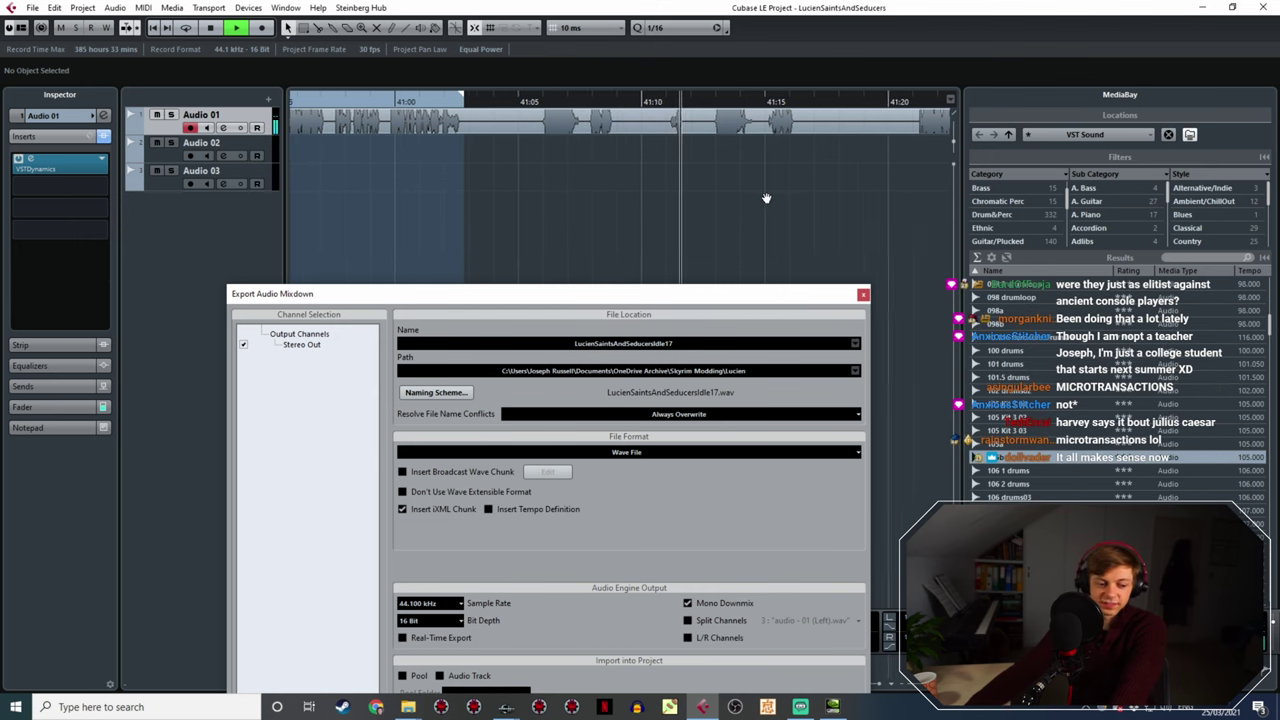
pyautogui.keyDown('shift'); pyautogui.hscroll(3, 666, 160); pyautogui.keyUp('shift')
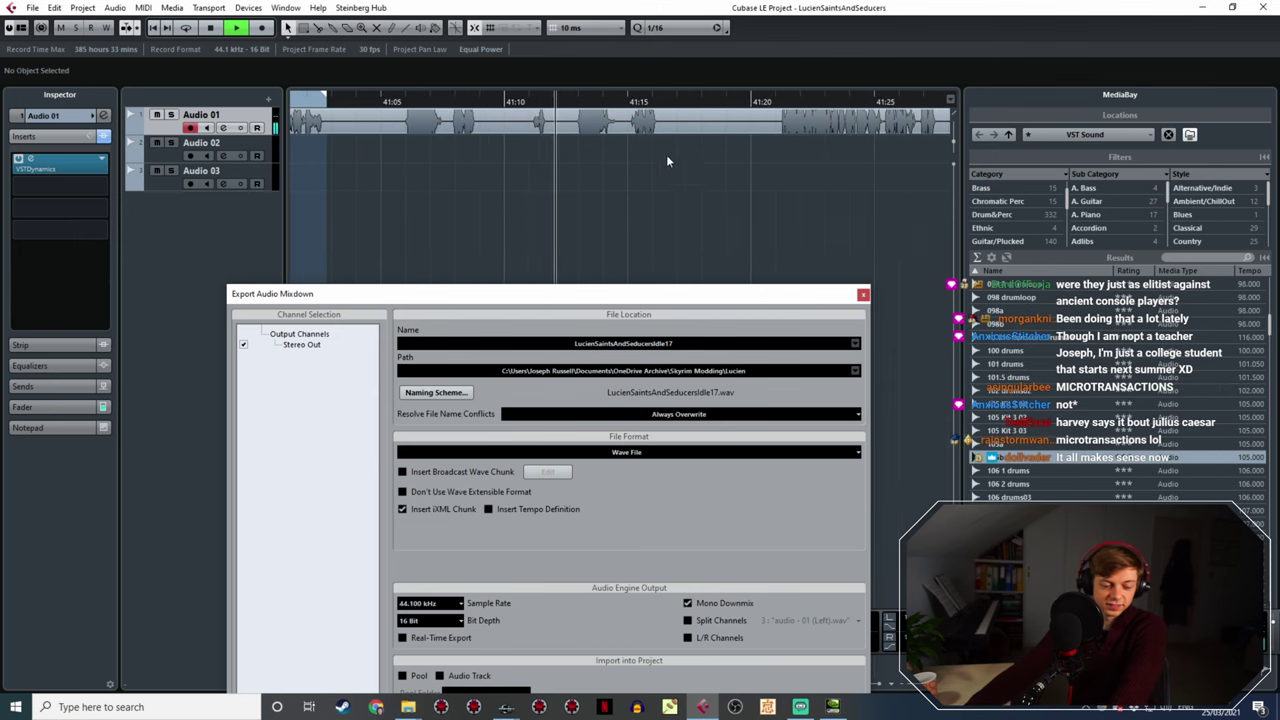
# - Play the recording from about 41:14 and set the export range around the take from about 41:13 to 41:16
pyautogui.click(622, 102)
pyautogui.keyDown('ctrl'); pyautogui.scroll(3, 596, 141); pyautogui.keyUp('ctrl')
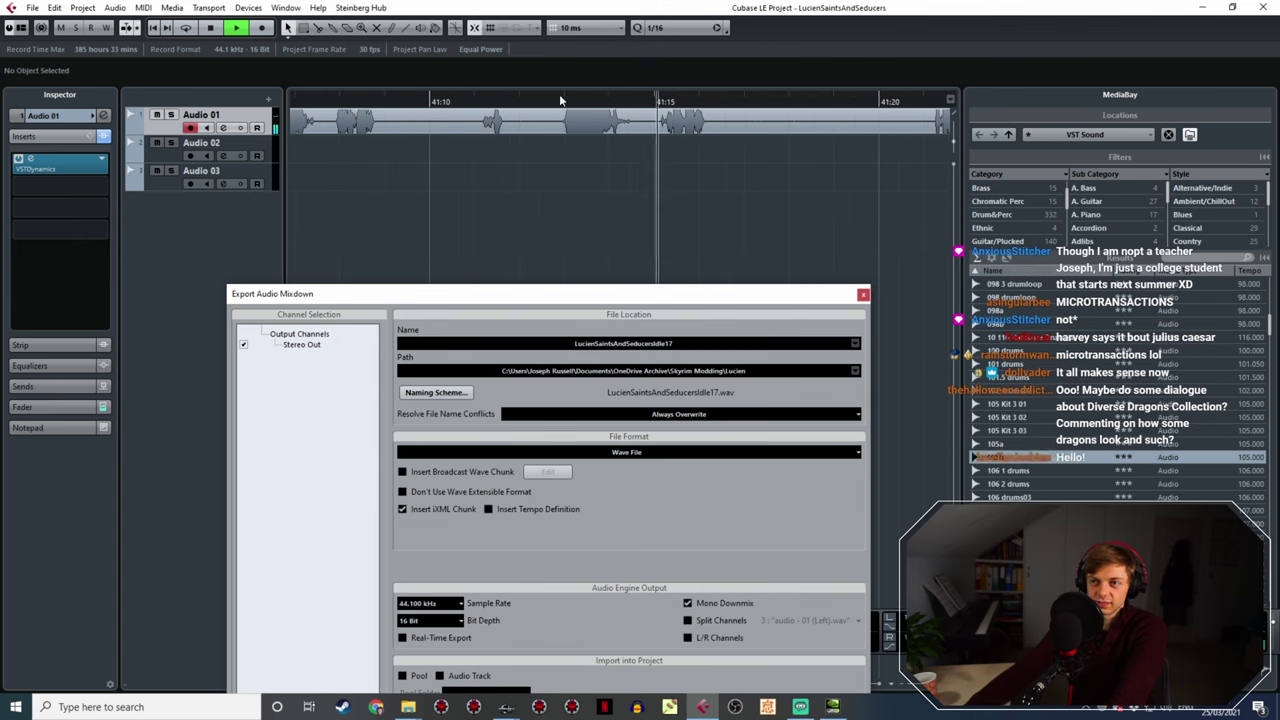
pyautogui.moveTo(560, 100); pyautogui.dragTo(706, 101)
pyautogui.press('space')
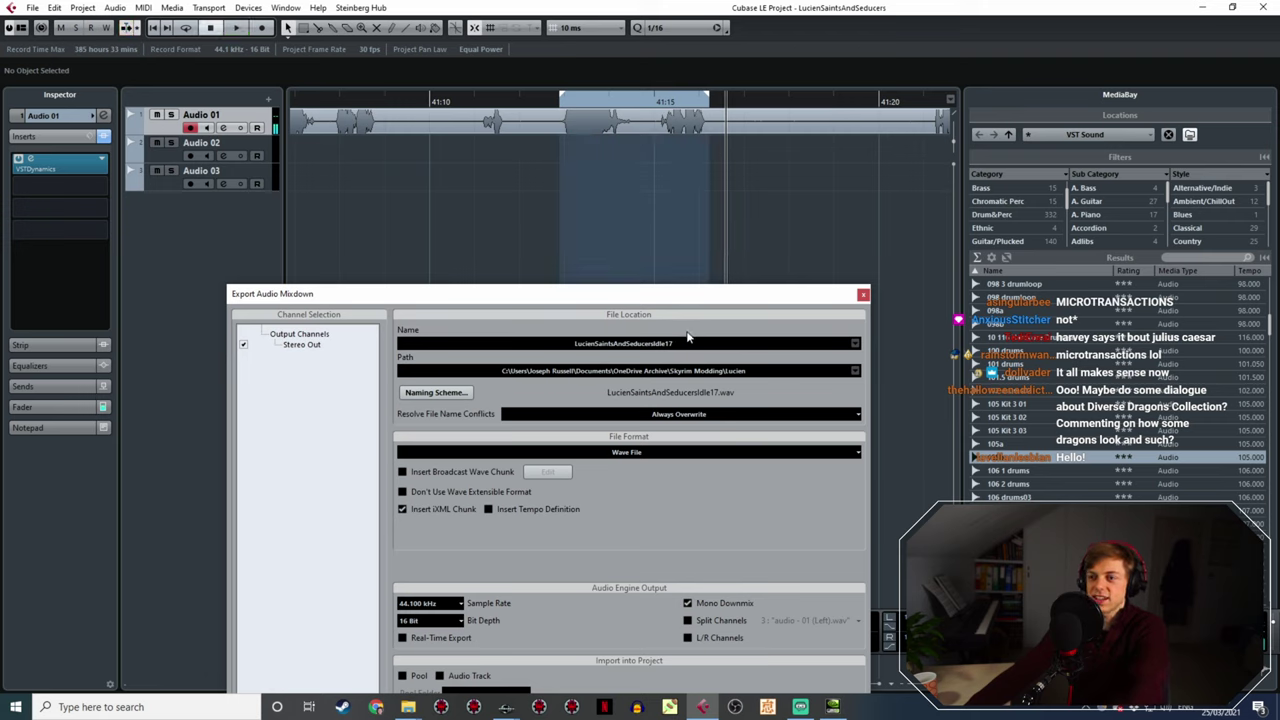
# - Set the mixdown name to LucienSaintsAndSeducersIdle18 and export the marked take as a WAV file
pyautogui.doubleClick(684, 344)
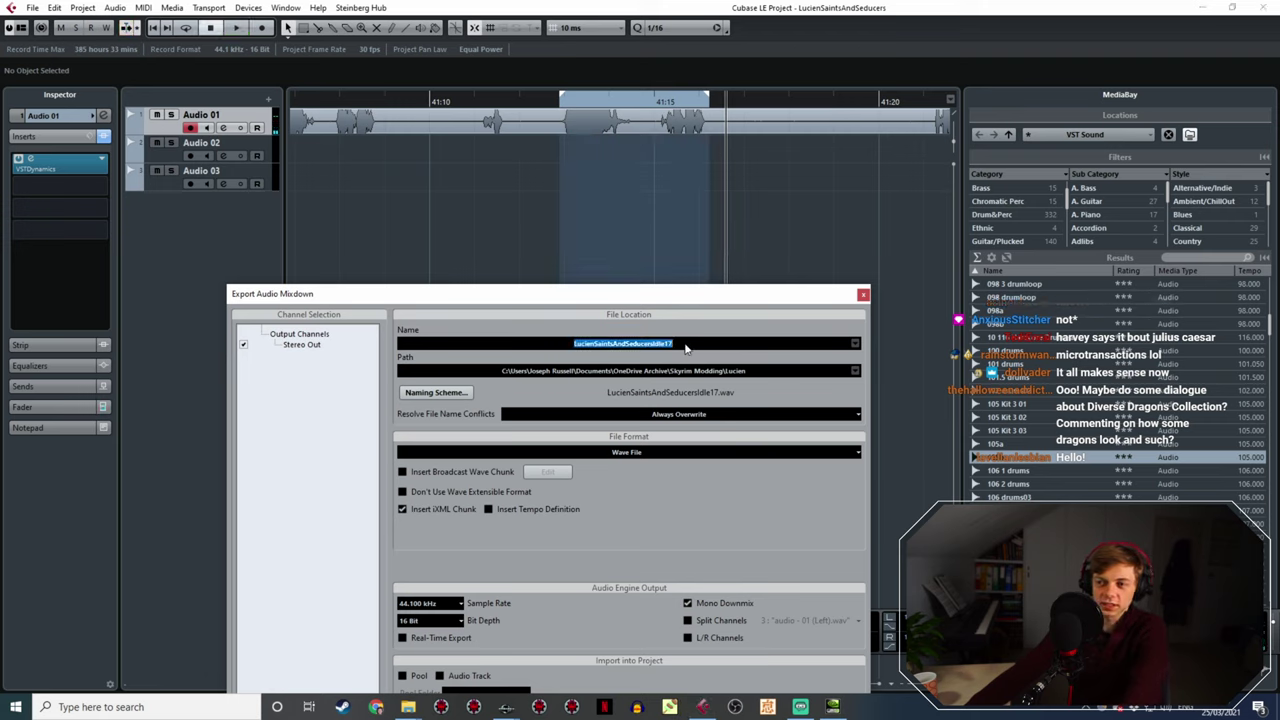
pyautogui.click(687, 345)
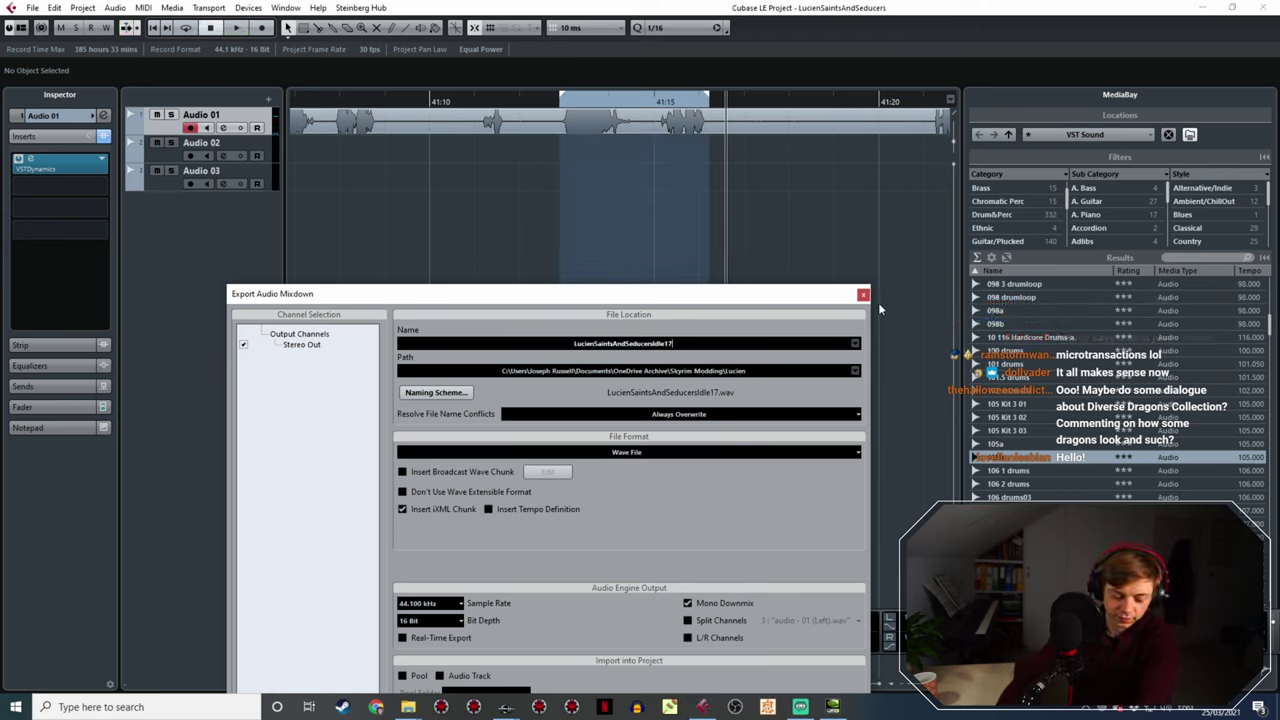
pyautogui.press('BackSpace')
pyautogui.write('8')
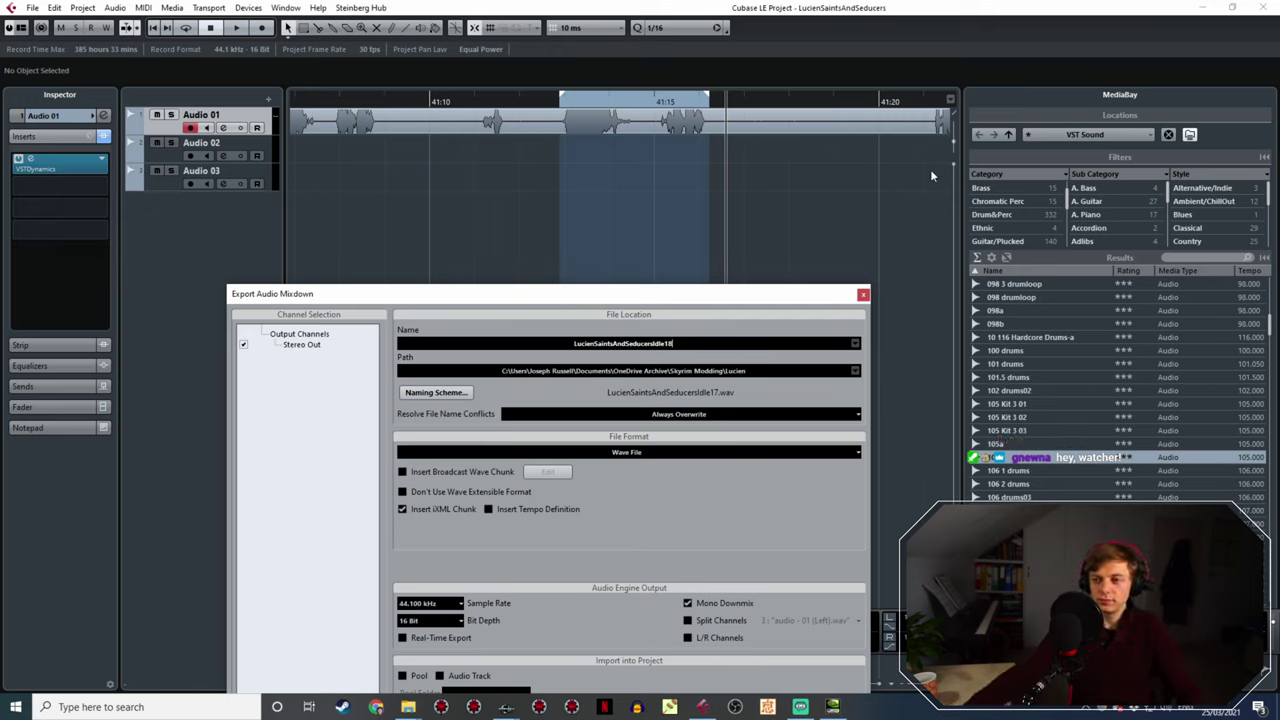
pyautogui.moveTo(680, 294); pyautogui.dragTo(681, 104)
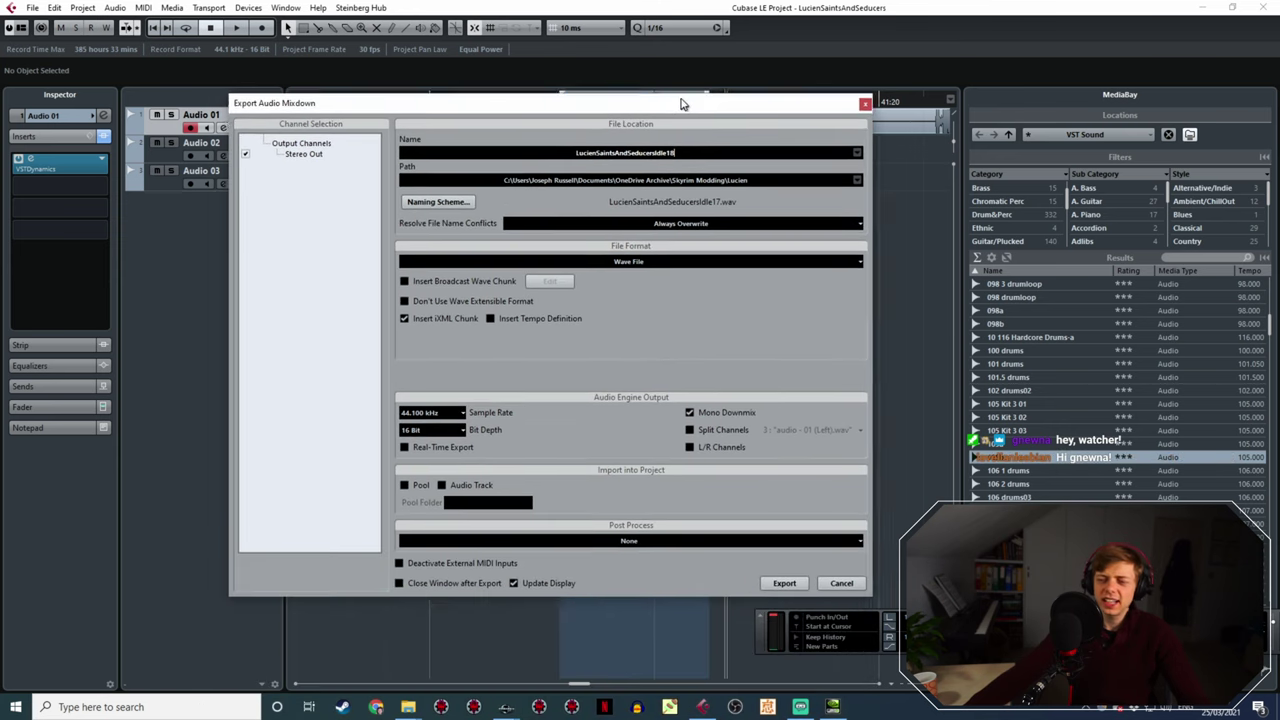
pyautogui.click(784, 580)
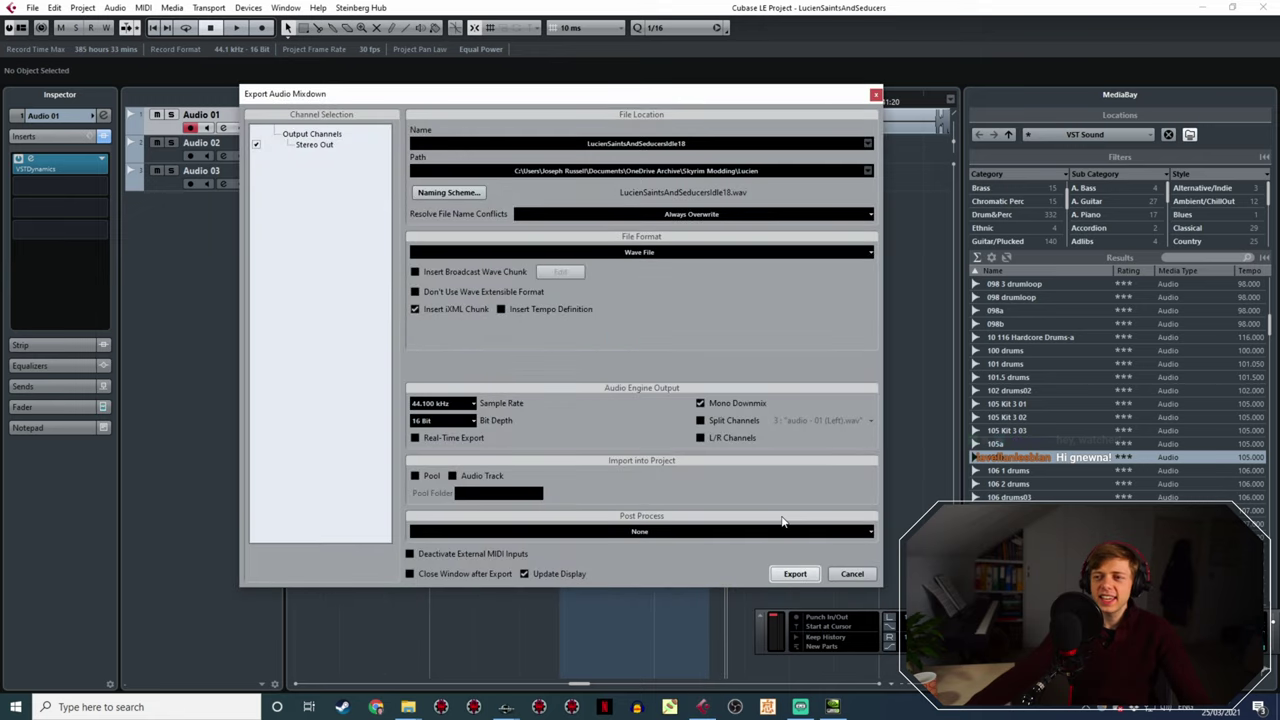
# - Move the export dialog clear of the tracks and audition the start of the take at about 41:21
pyautogui.moveTo(703, 180); pyautogui.dragTo(703, 270)
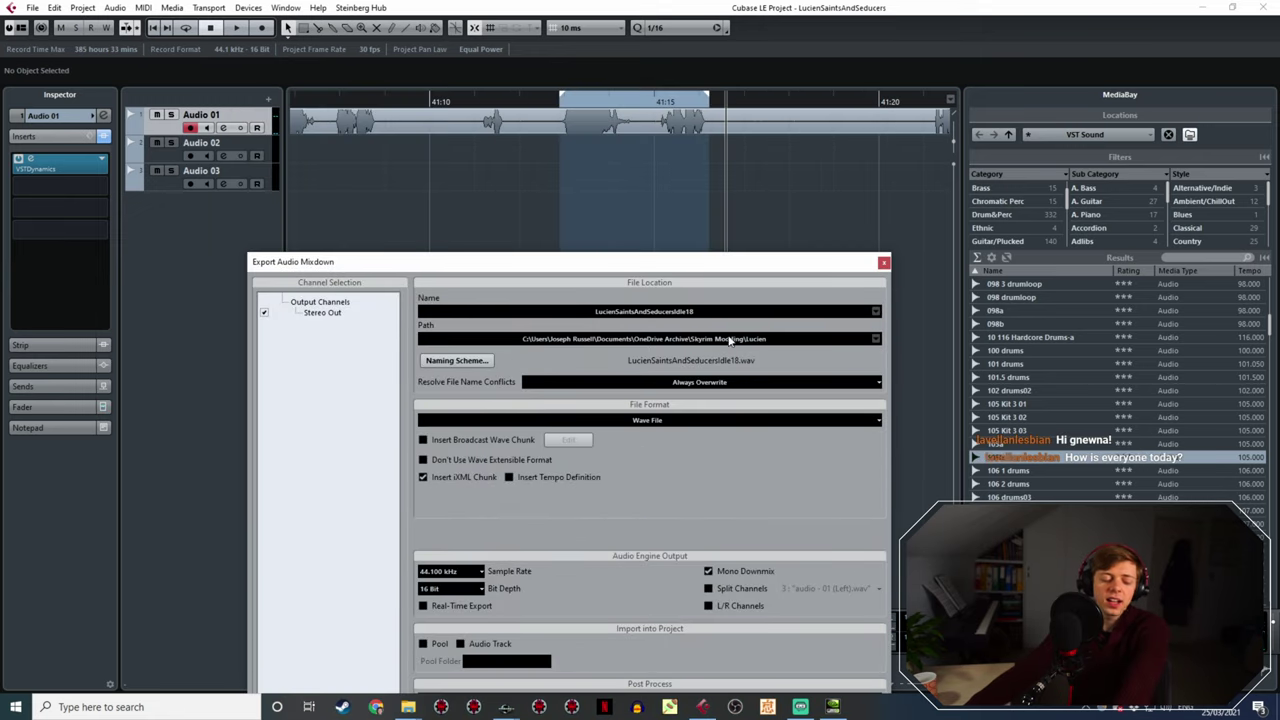
pyautogui.keyDown('ctrl'); pyautogui.scroll(-2, 775, 225); pyautogui.keyUp('ctrl')
pyautogui.keyDown('ctrl'); pyautogui.scroll(-1, 775, 226); pyautogui.keyUp('ctrl')
pyautogui.keyDown('shift'); pyautogui.scroll(-5, 743, 223); pyautogui.keyUp('shift')
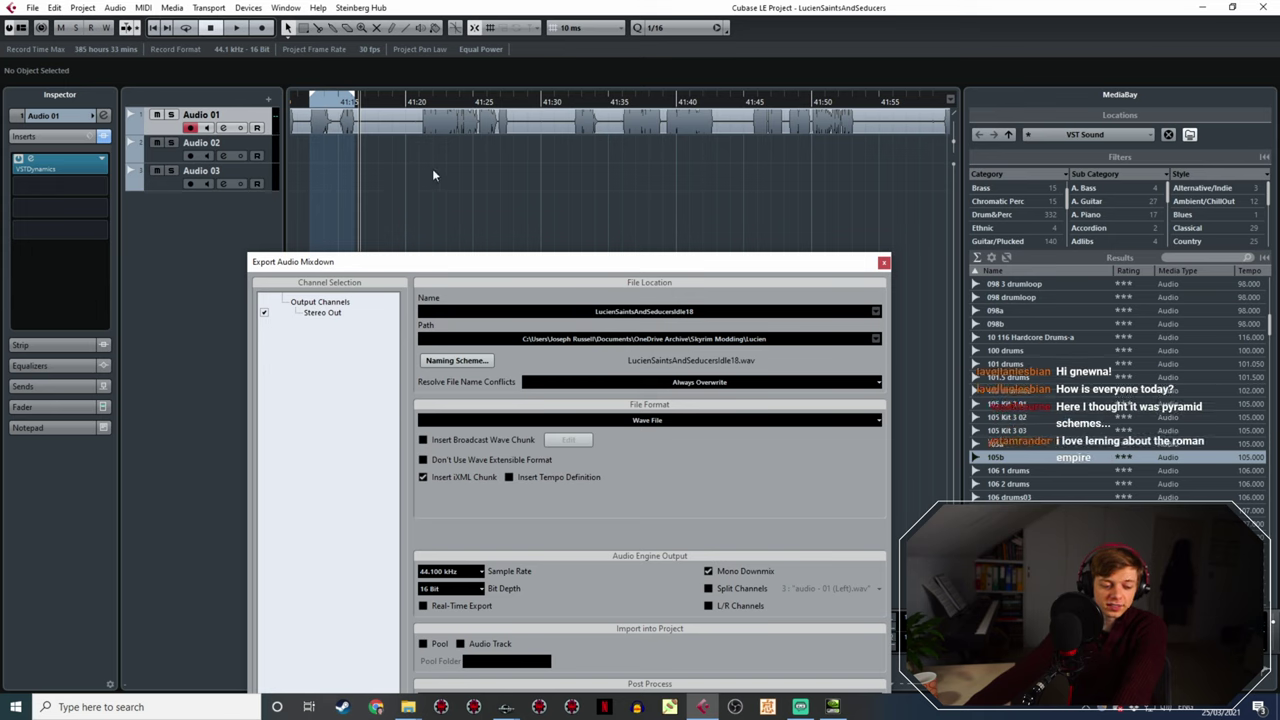
pyautogui.click(420, 102)
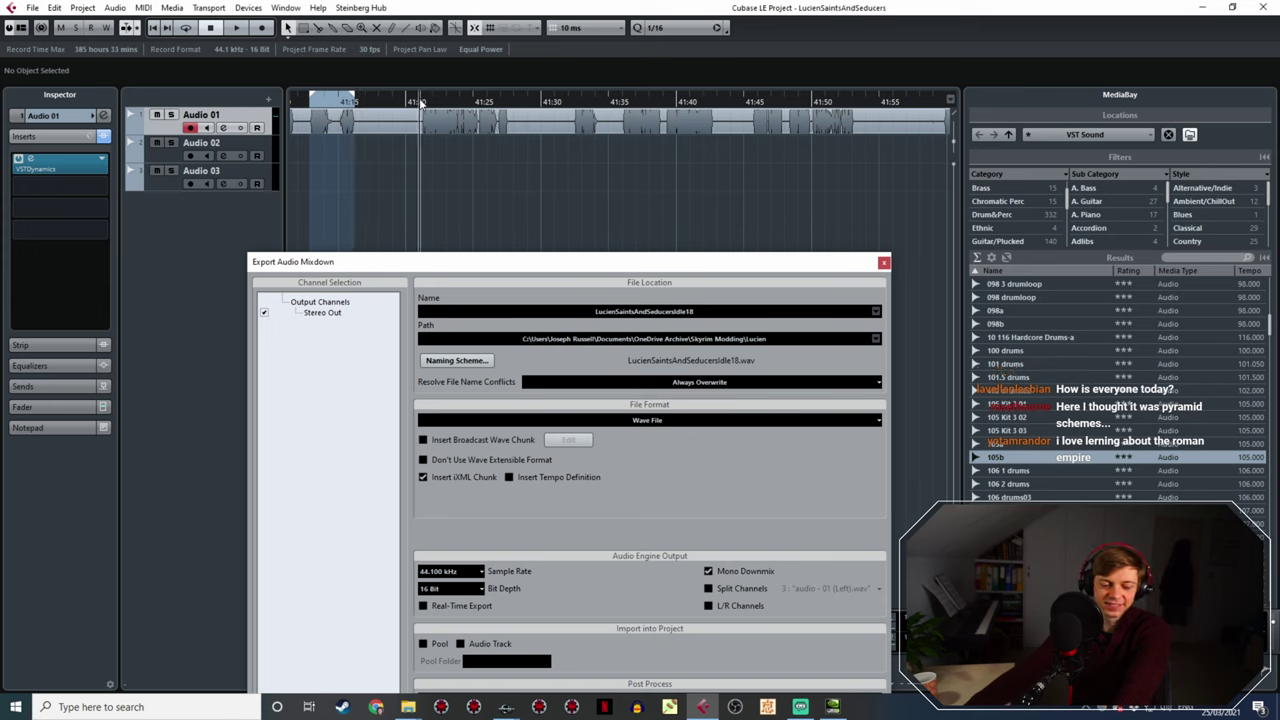
pyautogui.keyDown('ctrl'); pyautogui.scroll(2, 428, 147); pyautogui.keyUp('ctrl')
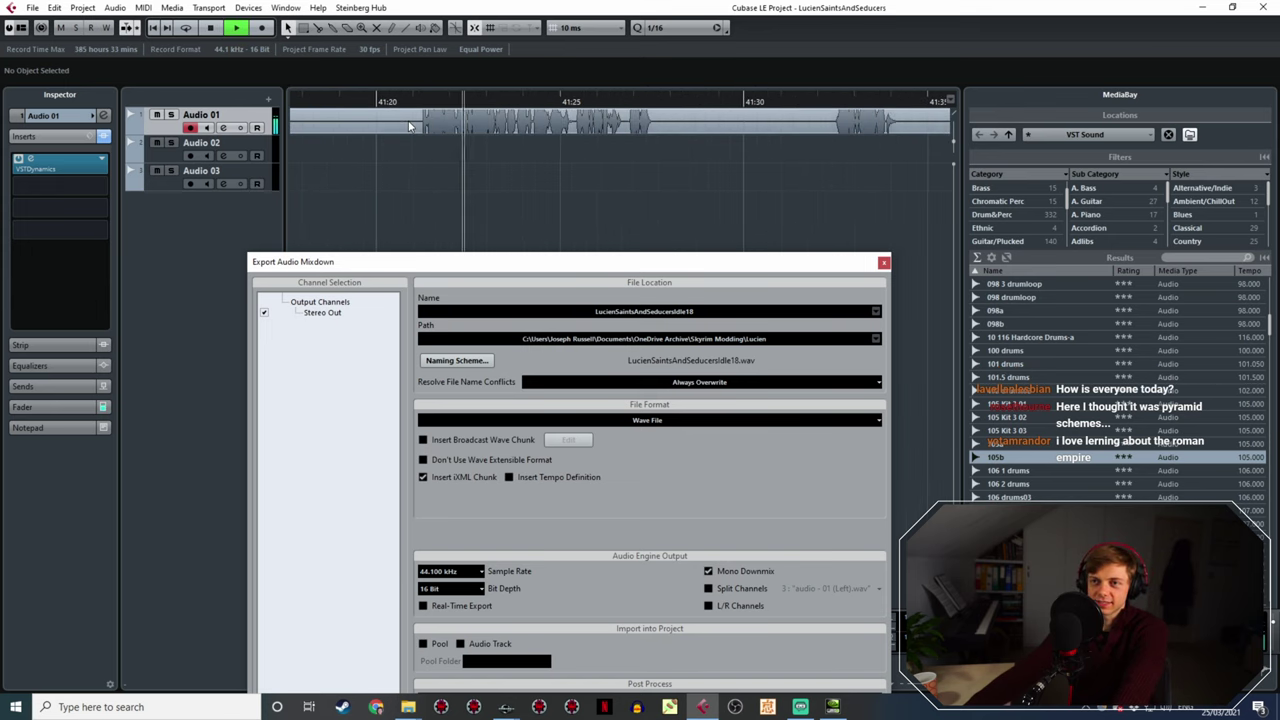
pyautogui.press('space')
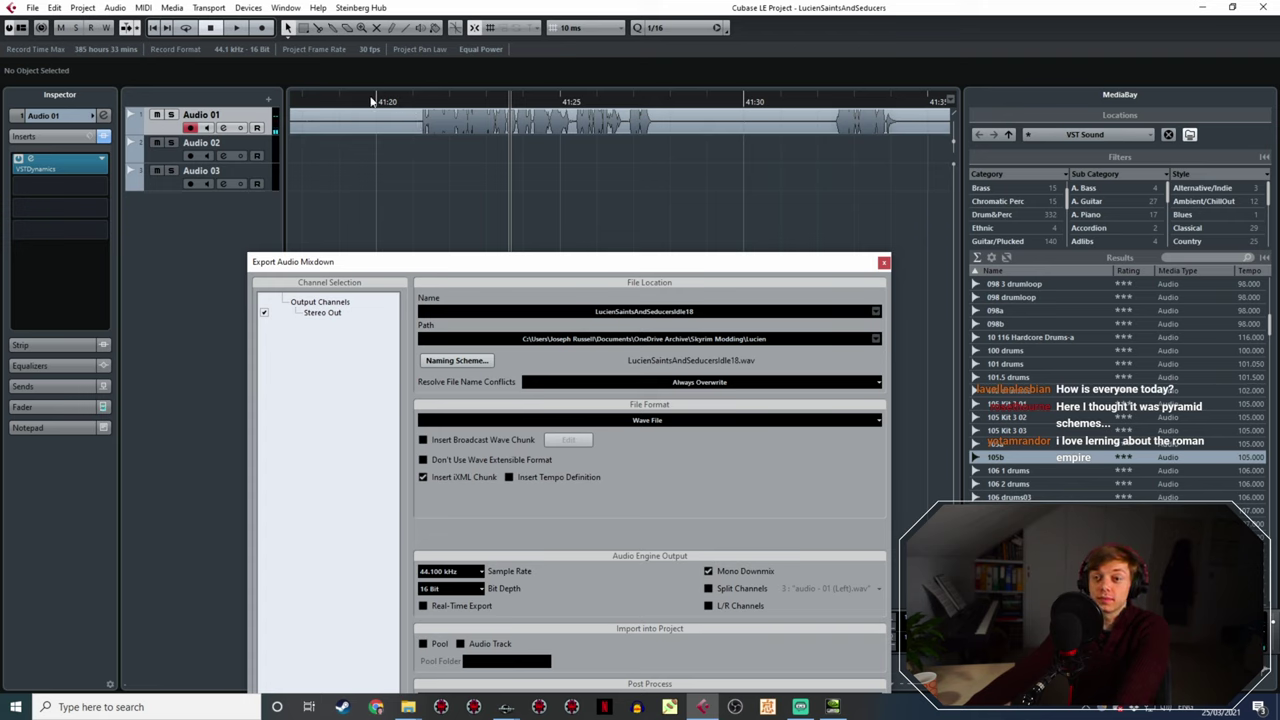
# - Return to just before the take and replay it from about 41:21 to 41:26
pyautogui.click(372, 101)
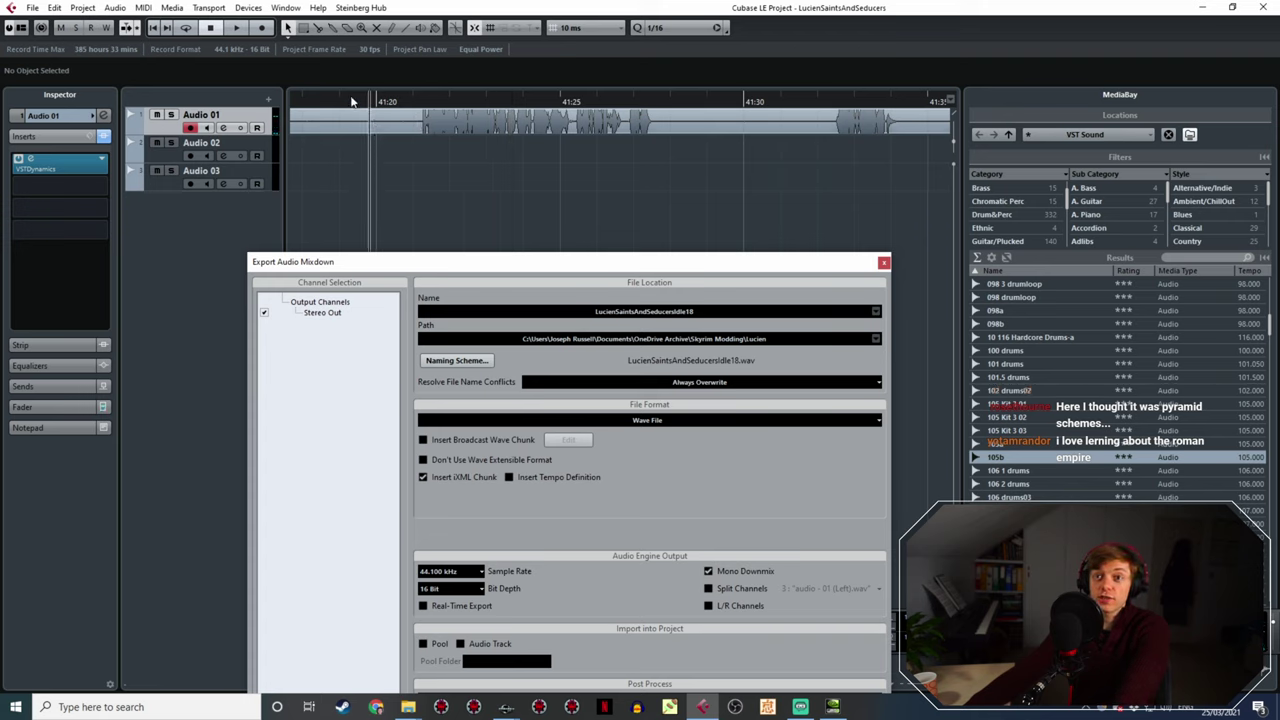
pyautogui.click(351, 101)
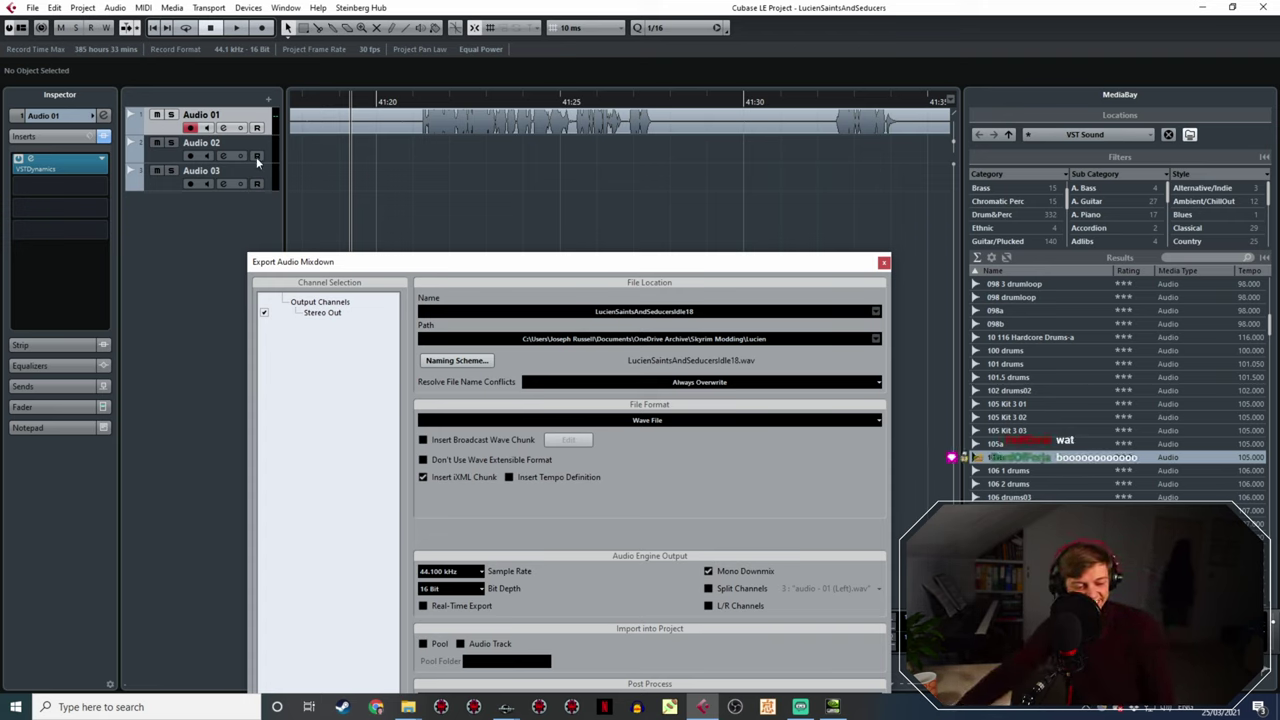
pyautogui.click(412, 101)
pyautogui.press('space')
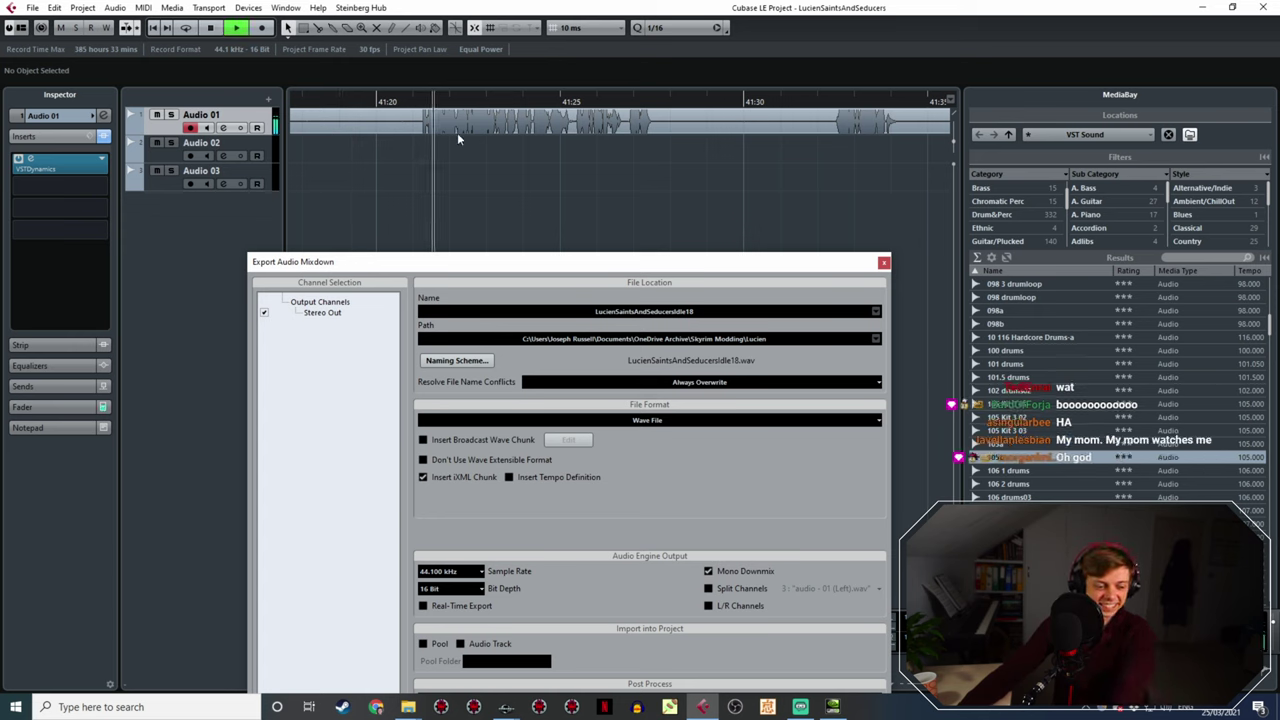
pyautogui.keyDown('ctrl'); pyautogui.scroll(-3, 528, 148); pyautogui.keyUp('ctrl')
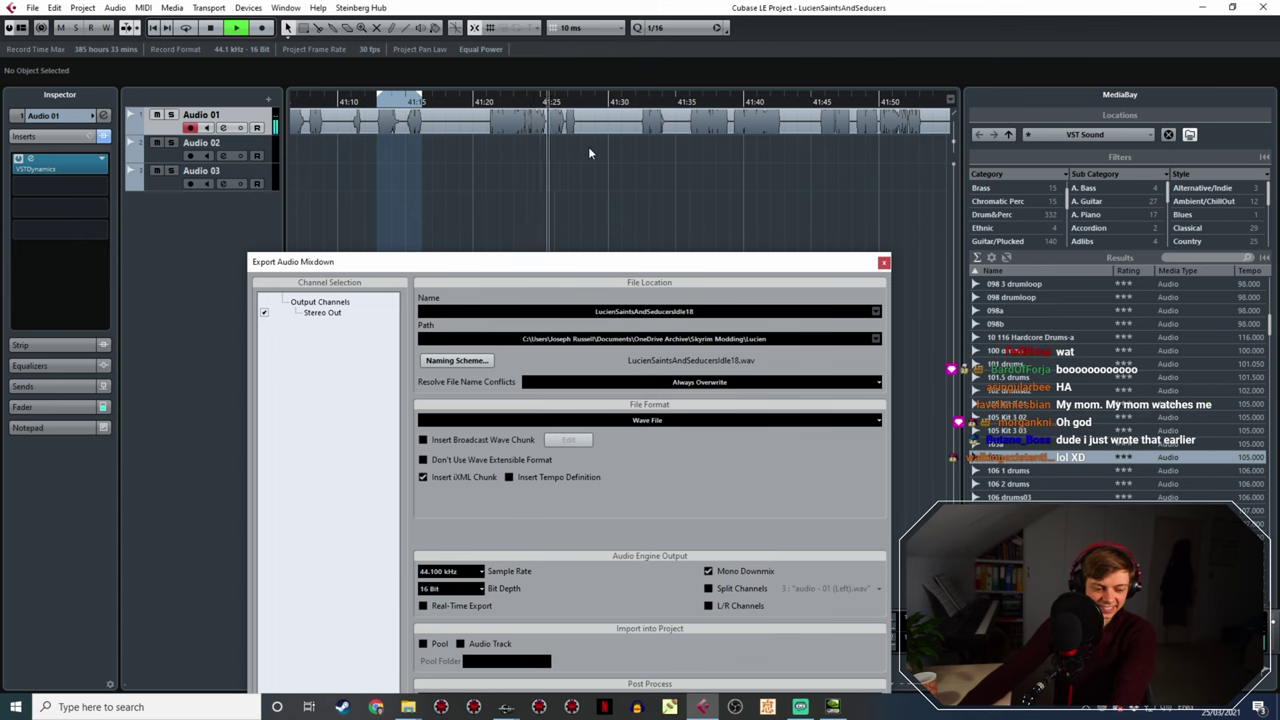
pyautogui.press('space')
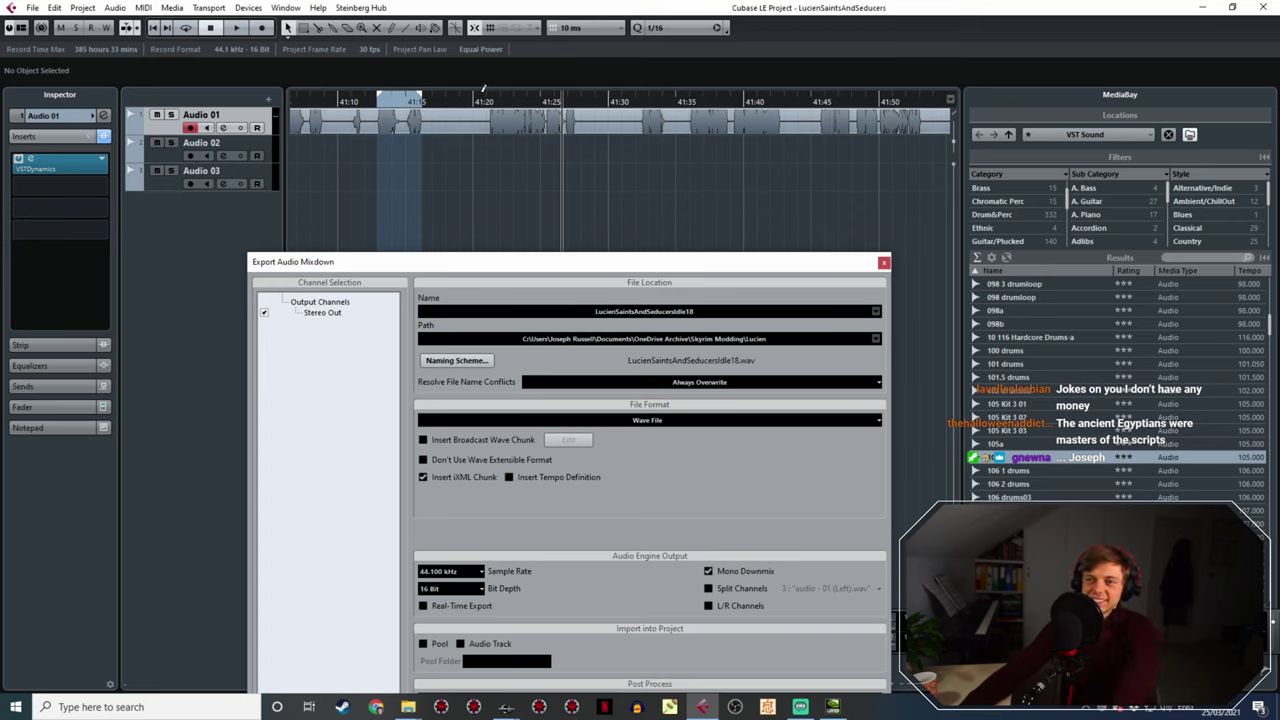
# - Play the take again and set the export range around it from about 41:21 to 41:27.5
pyautogui.click(487, 106)
pyautogui.press('g')
pyautogui.press('g')
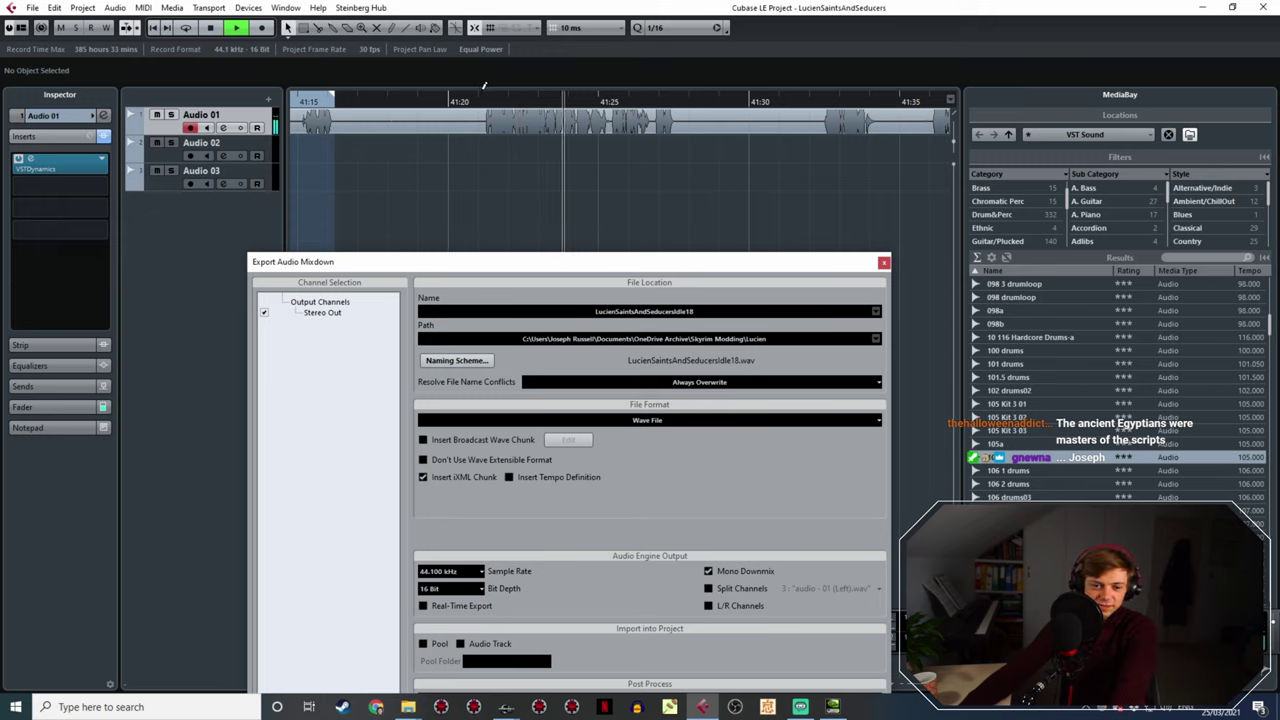
pyautogui.press('f')
pyautogui.moveTo(482, 90); pyautogui.dragTo(678, 95)
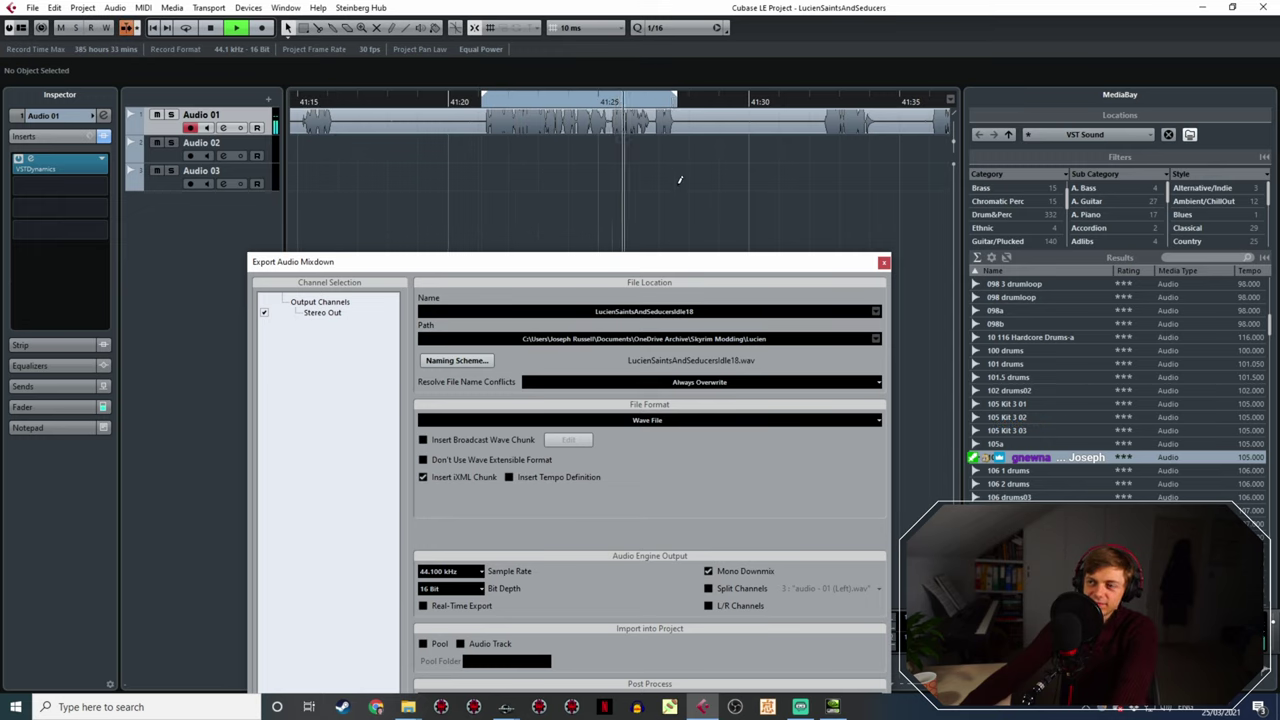
# - Set the mixdown name to LucienSaintsAndSeducersIdle19 and export the marked take as a WAV file
pyautogui.click(703, 310)
pyautogui.click(709, 311)
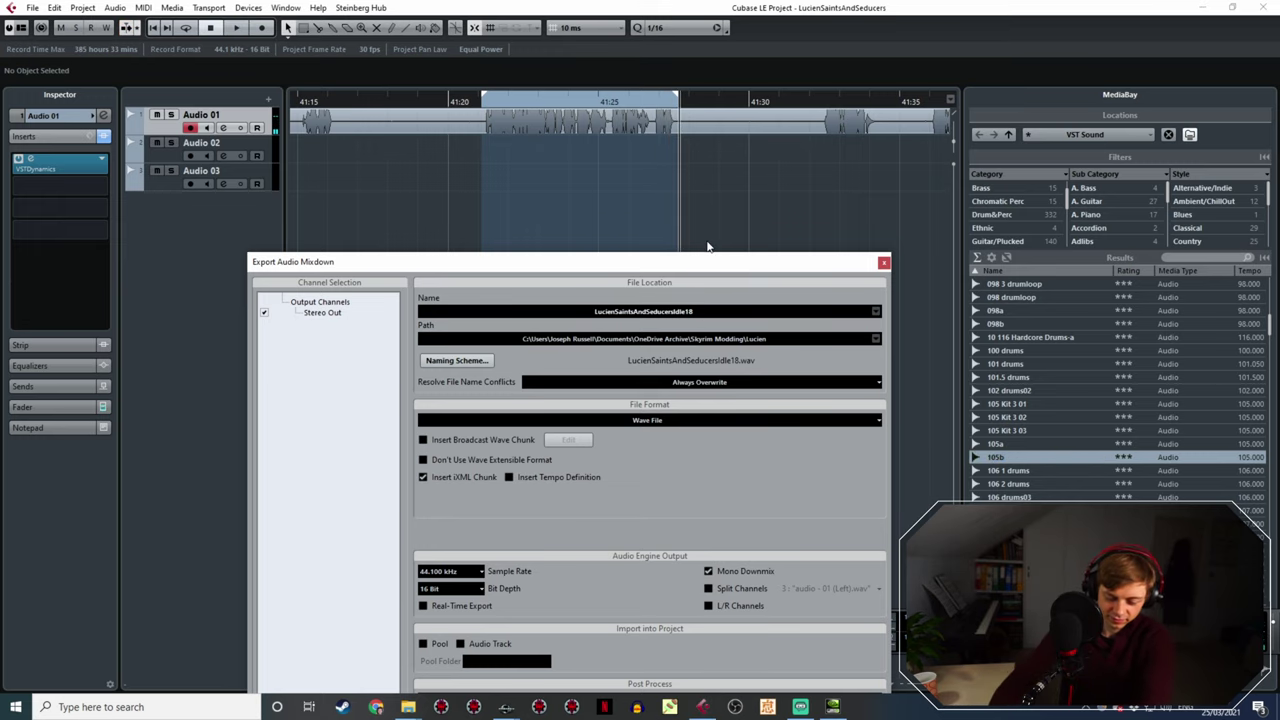
pyautogui.press('BackSpace')
pyautogui.write('9')
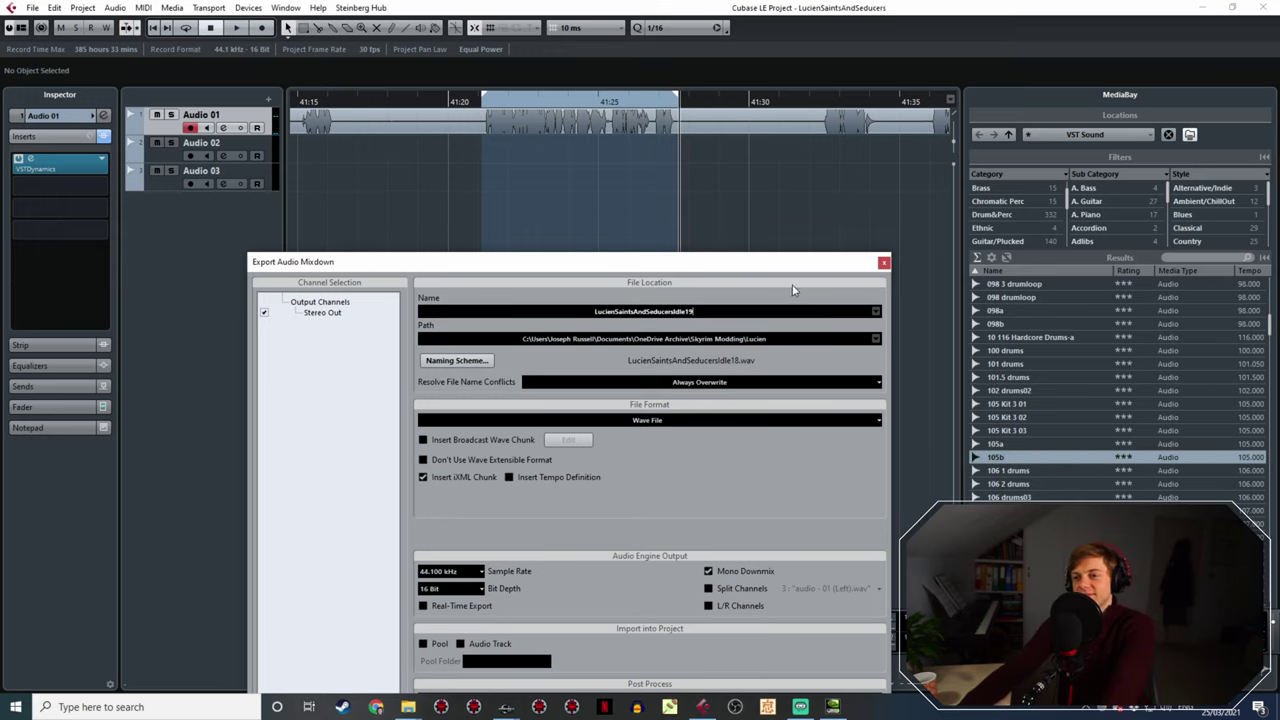
pyautogui.moveTo(788, 265); pyautogui.dragTo(722, 135)
pyautogui.click(745, 620)
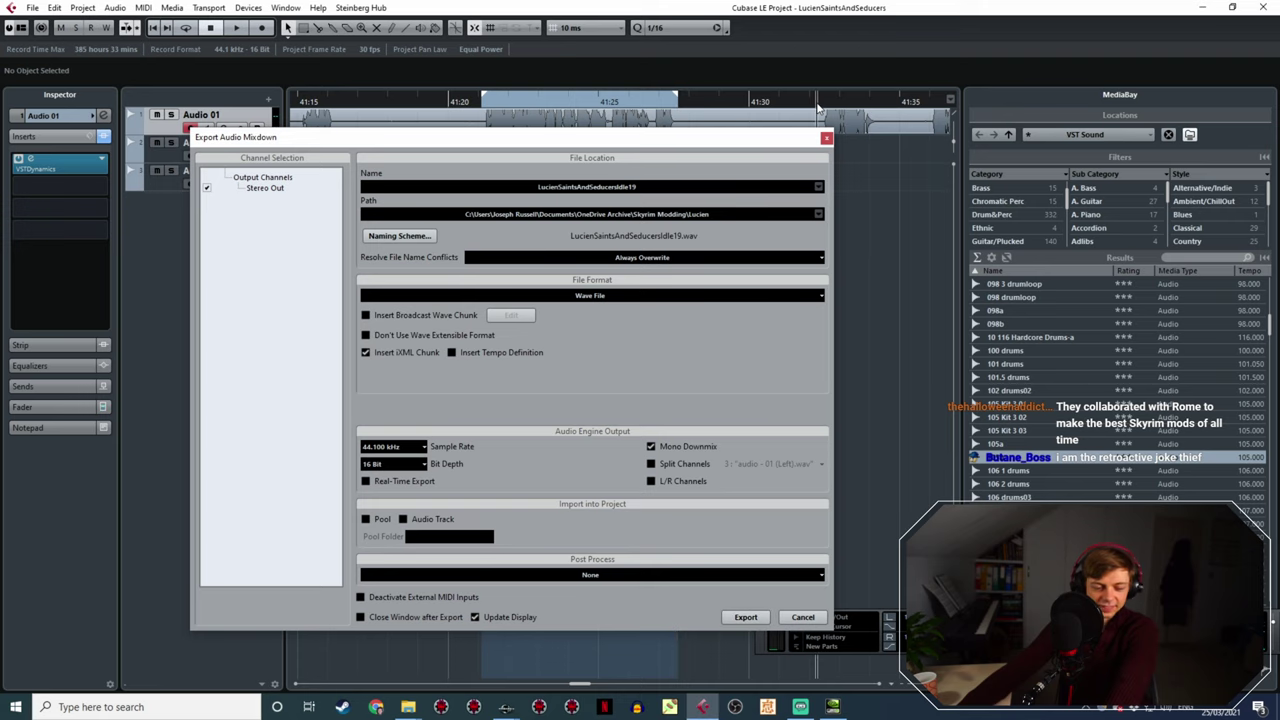
# - Move the export dialog below the tracks and audition the recording from about 41:36
pyautogui.moveTo(571, 137); pyautogui.dragTo(577, 248)
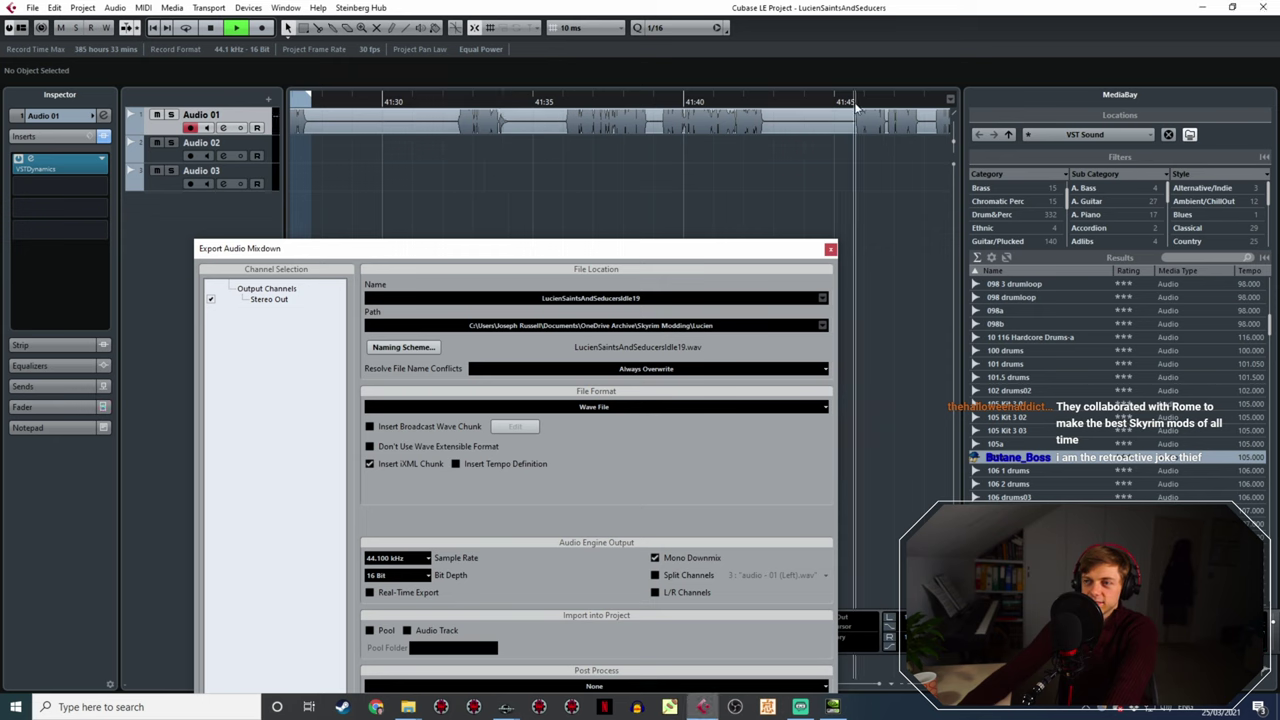
pyautogui.click(565, 103)
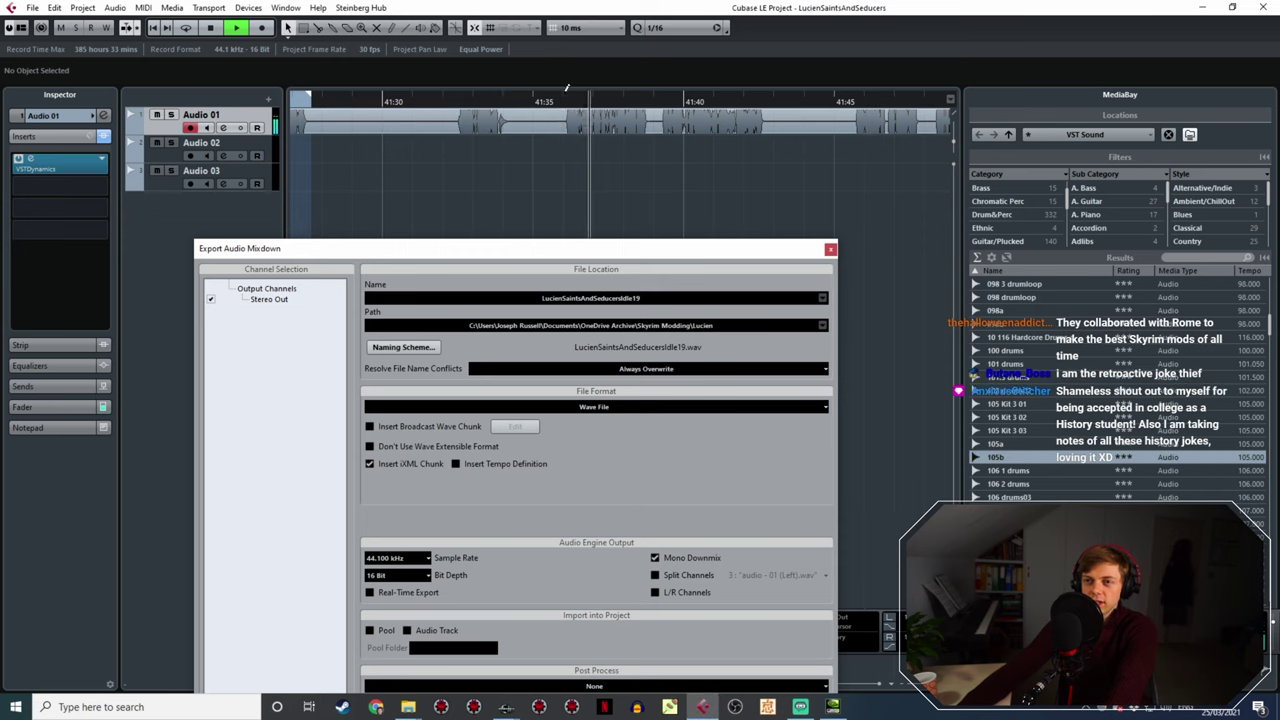
pyautogui.press('space')
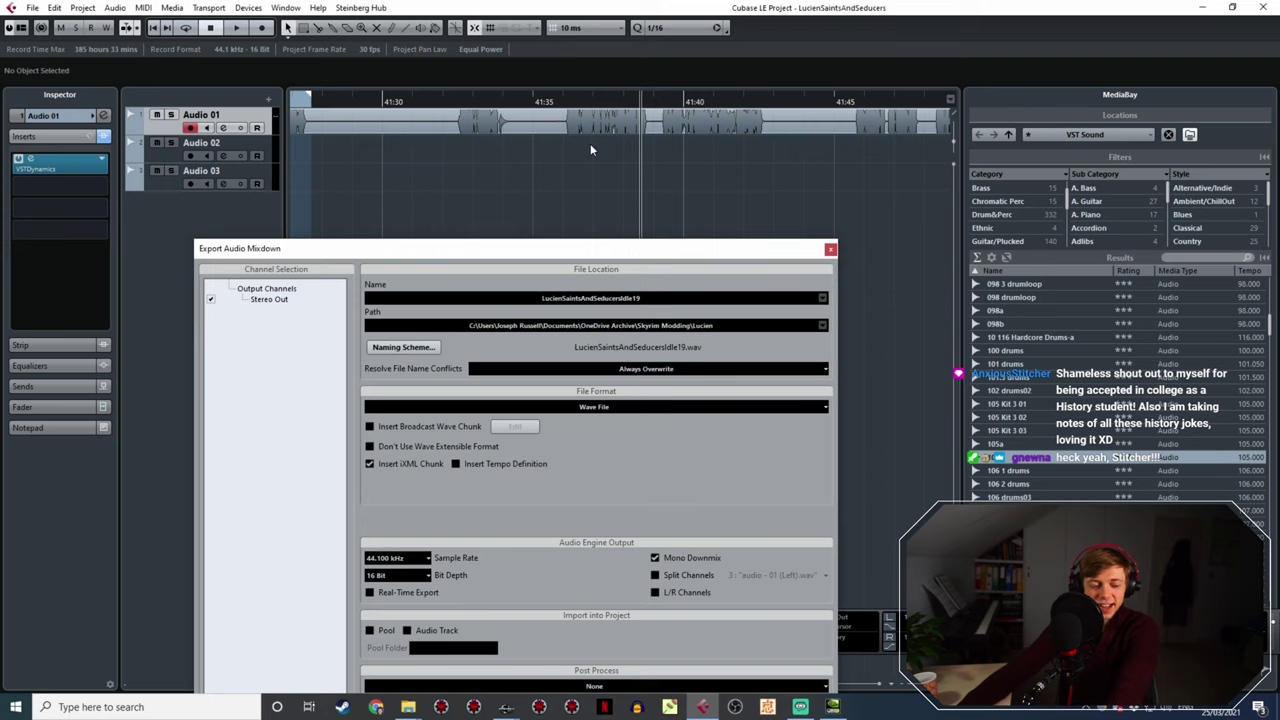
pyautogui.click(559, 101)
pyautogui.press('space')
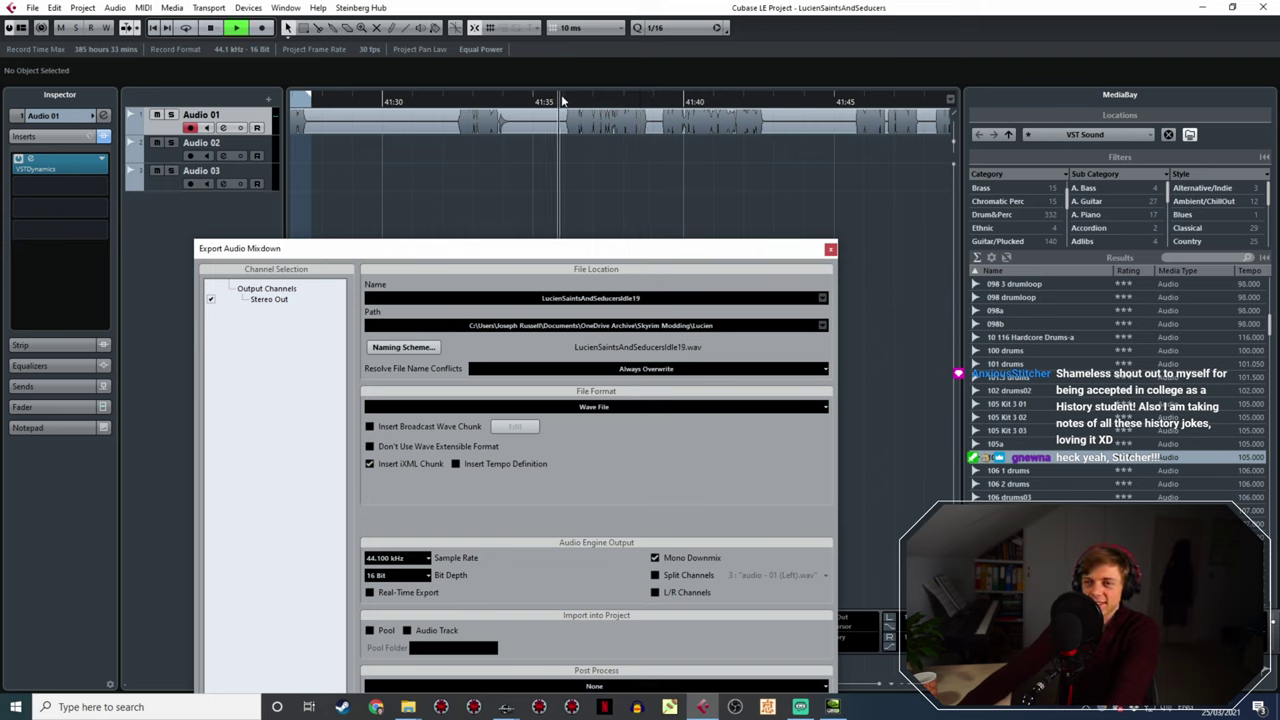
# - Set the export range from about 41:36 to 41:43 and play the marked take to check its boundaries
pyautogui.moveTo(568, 100)
pyautogui.mouseDown()
pyautogui.moveTo(703, 160)
pyautogui.moveTo(766, 140)
pyautogui.mouseUp()
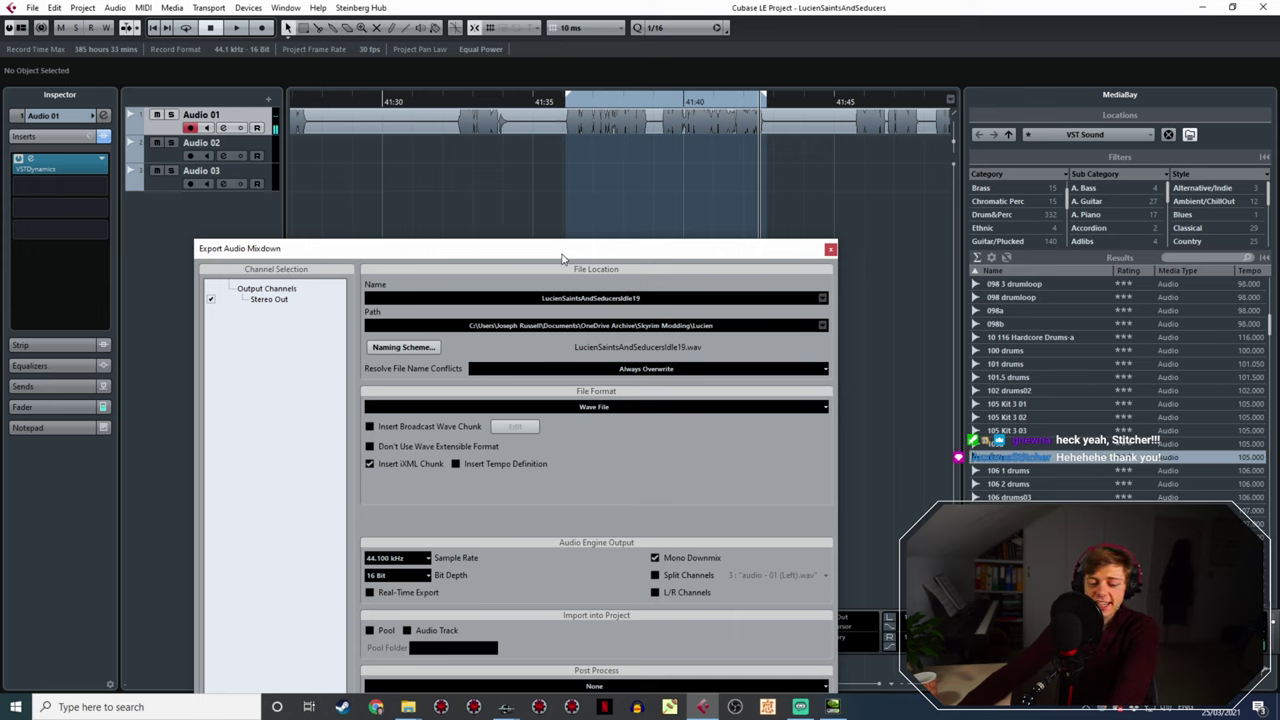
pyautogui.press('space')
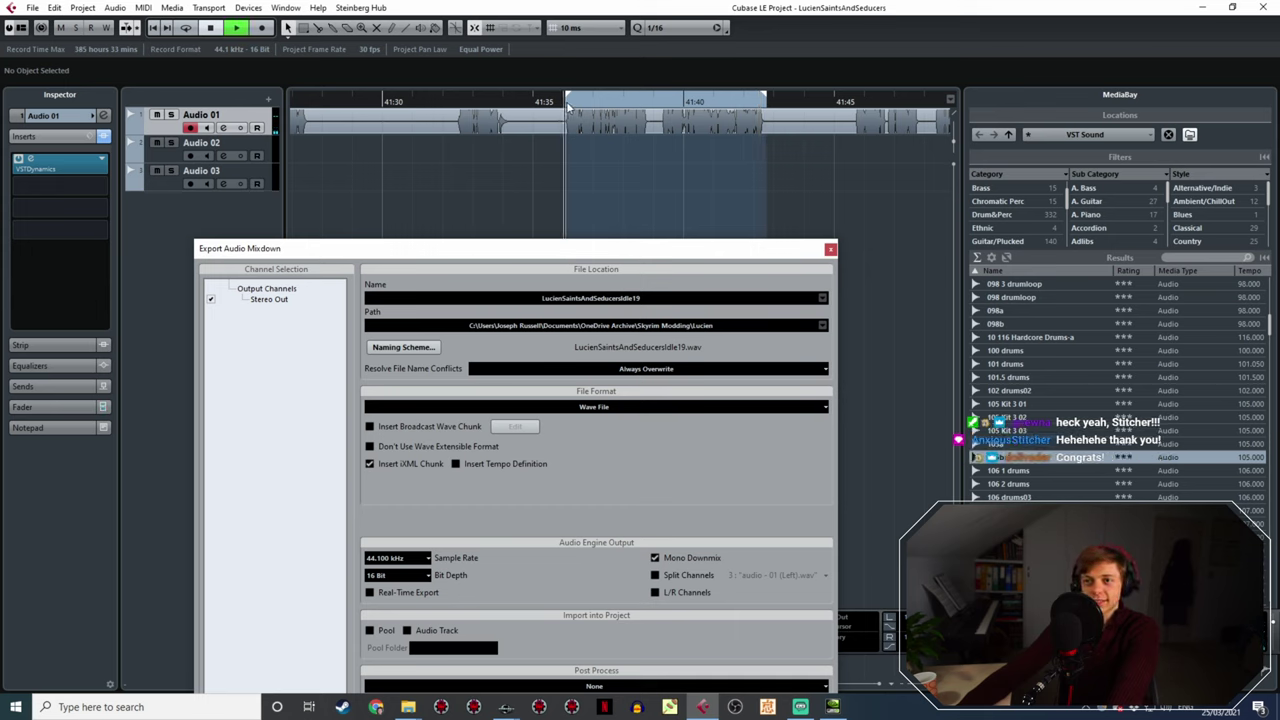
pyautogui.keyDown('ctrl'); pyautogui.scroll(3, 775, 113); pyautogui.keyUp('ctrl')
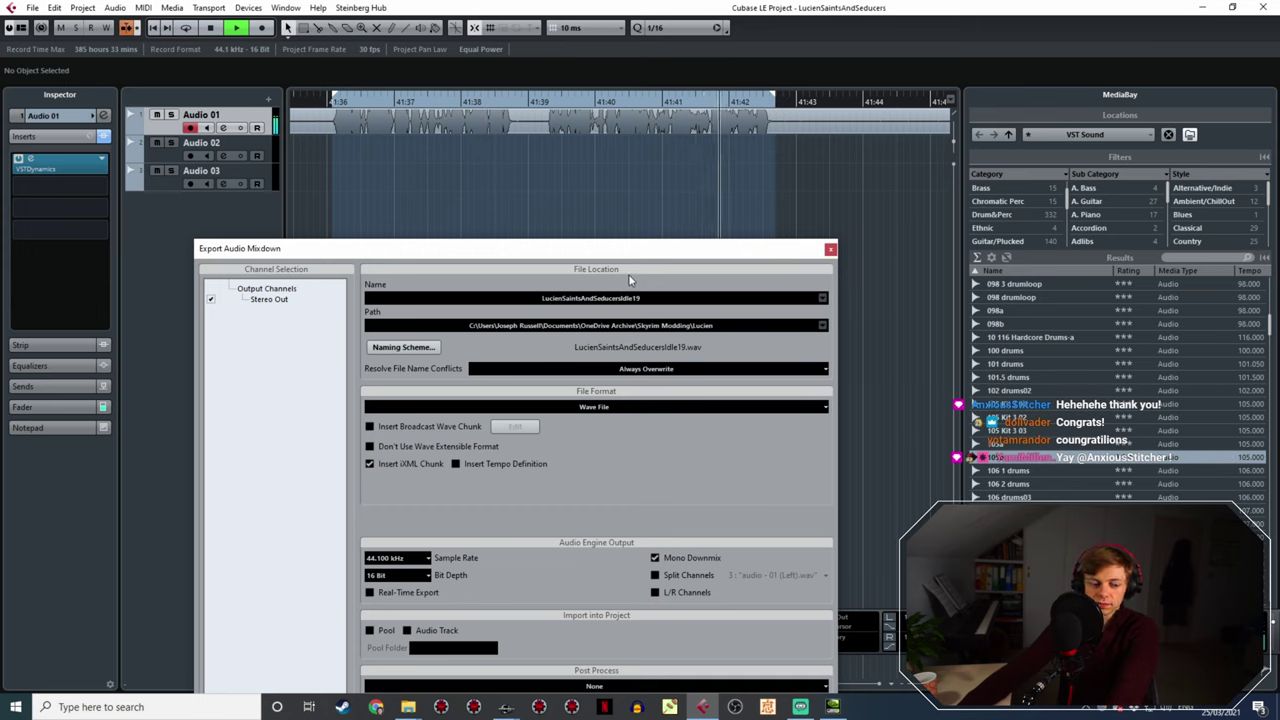
pyautogui.press('space')
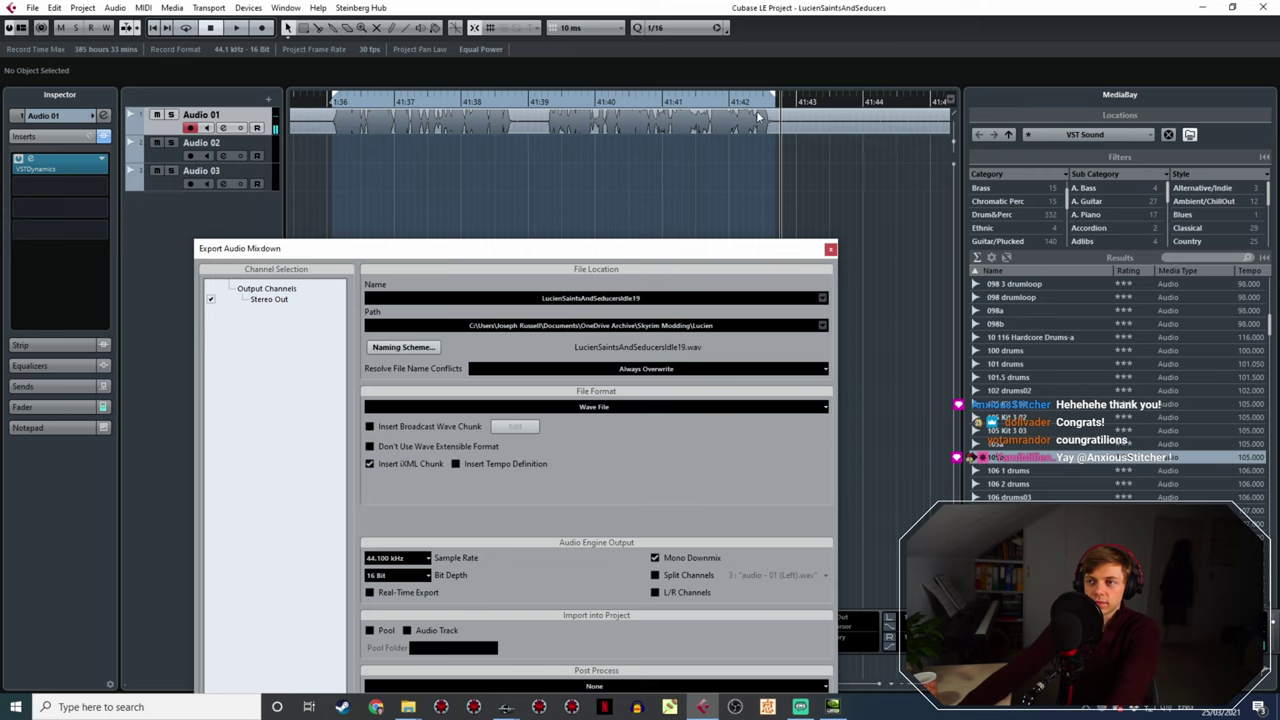
# - Change the mixdown name to LucienSaintsAndSeducersIdle20 and export the marked range as a WAV file
pyautogui.click(636, 300)
pyautogui.click(638, 300)
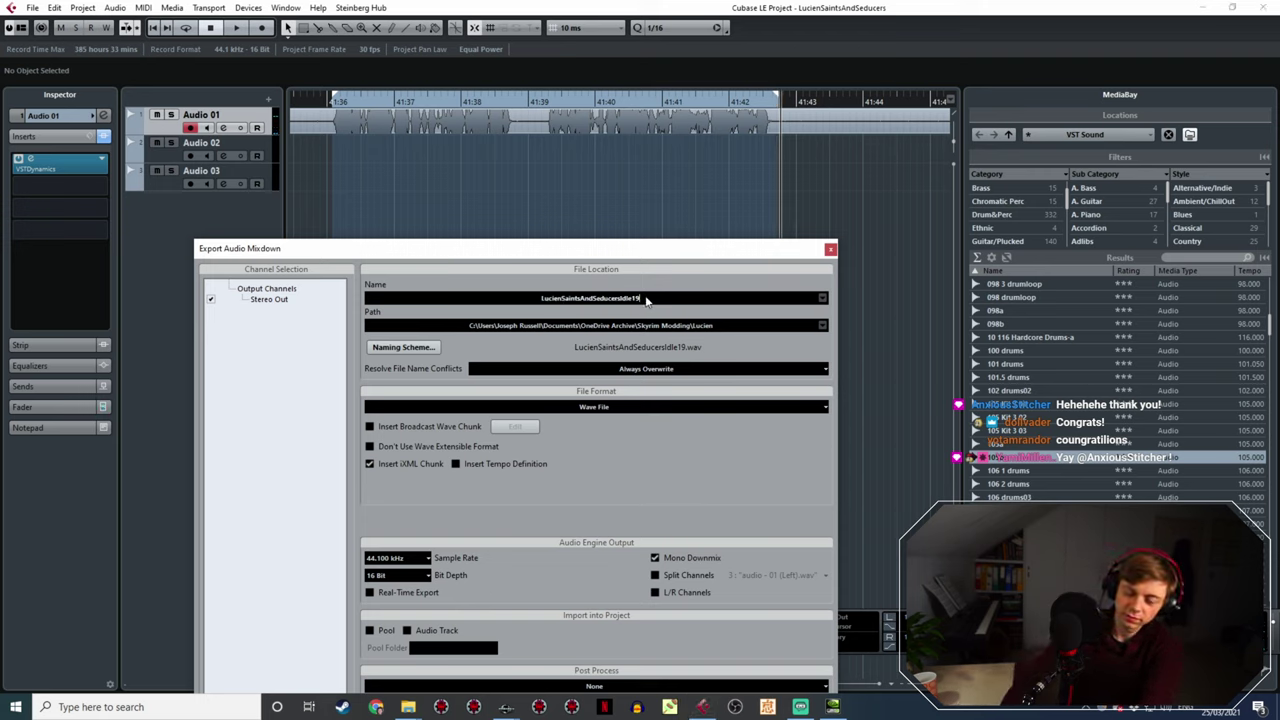
pyautogui.press('BackSpace')
pyautogui.press('BackSpace')
pyautogui.write('20')
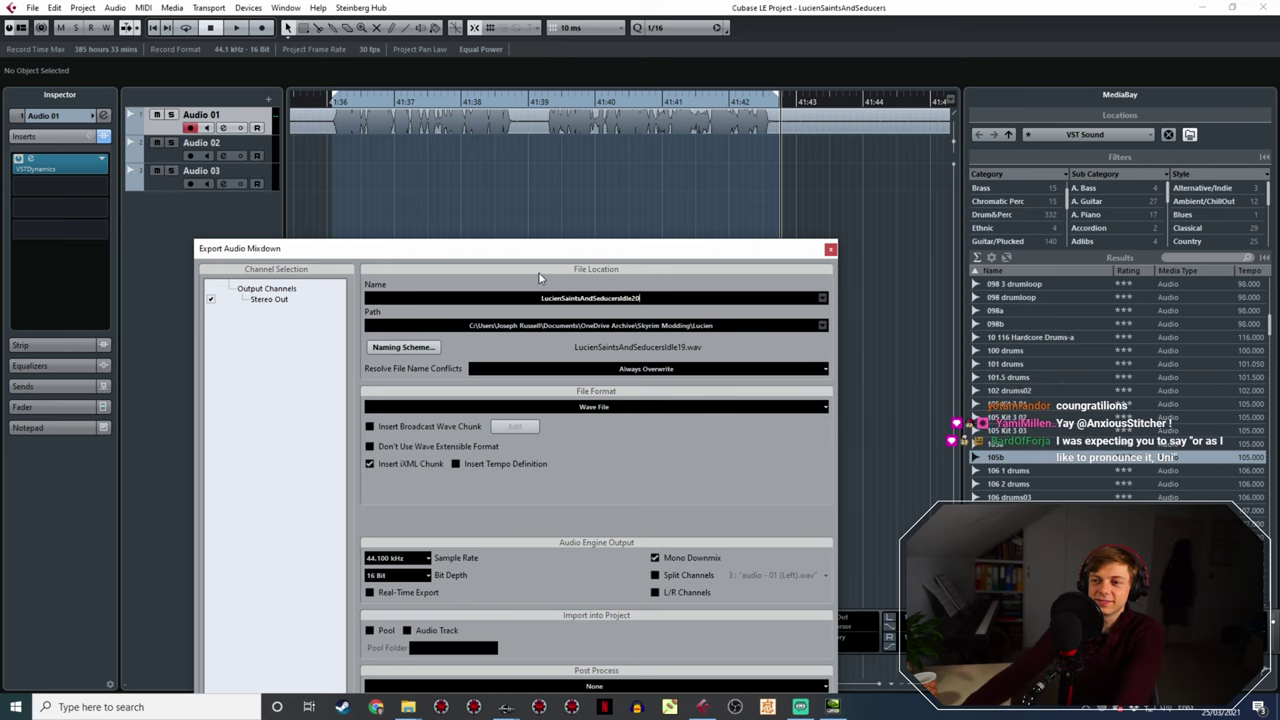
pyautogui.moveTo(563, 246); pyautogui.dragTo(454, 120)
pyautogui.click(643, 675)
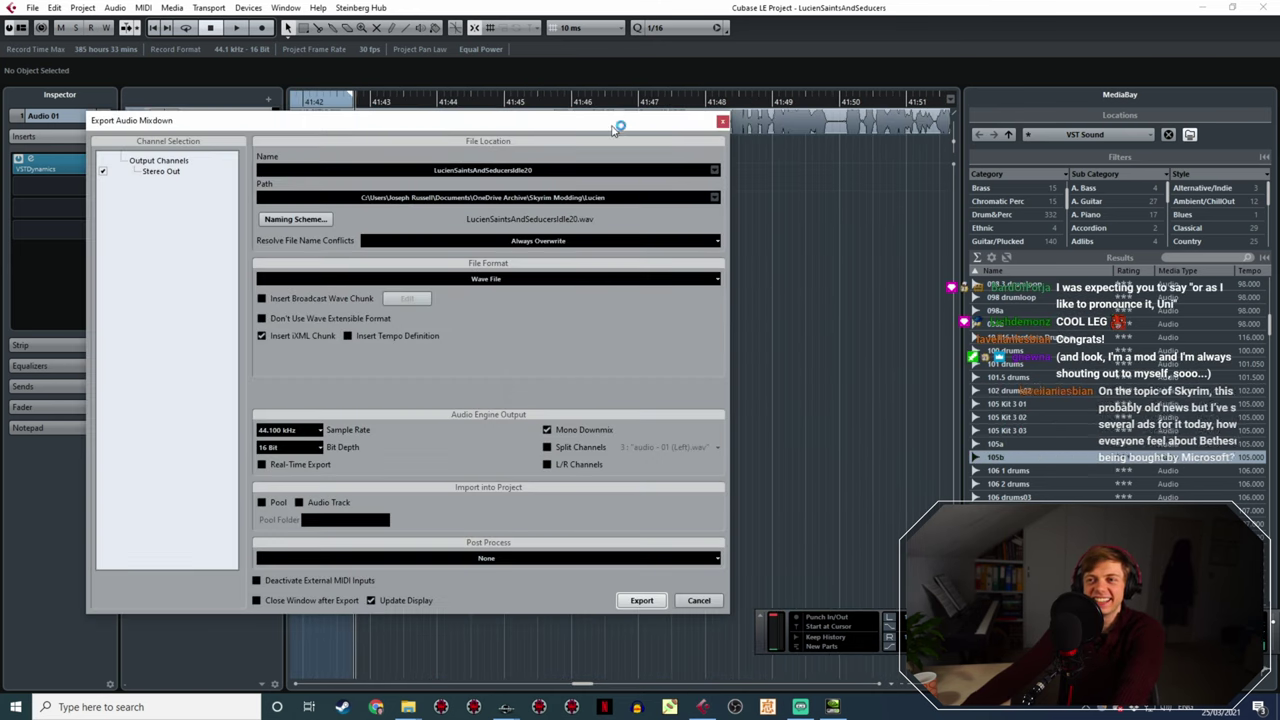
# - Uncover the tracks, set the export range around the take from about 41:46 to 41:53, and play it through
pyautogui.moveTo(615, 130); pyautogui.dragTo(622, 262)
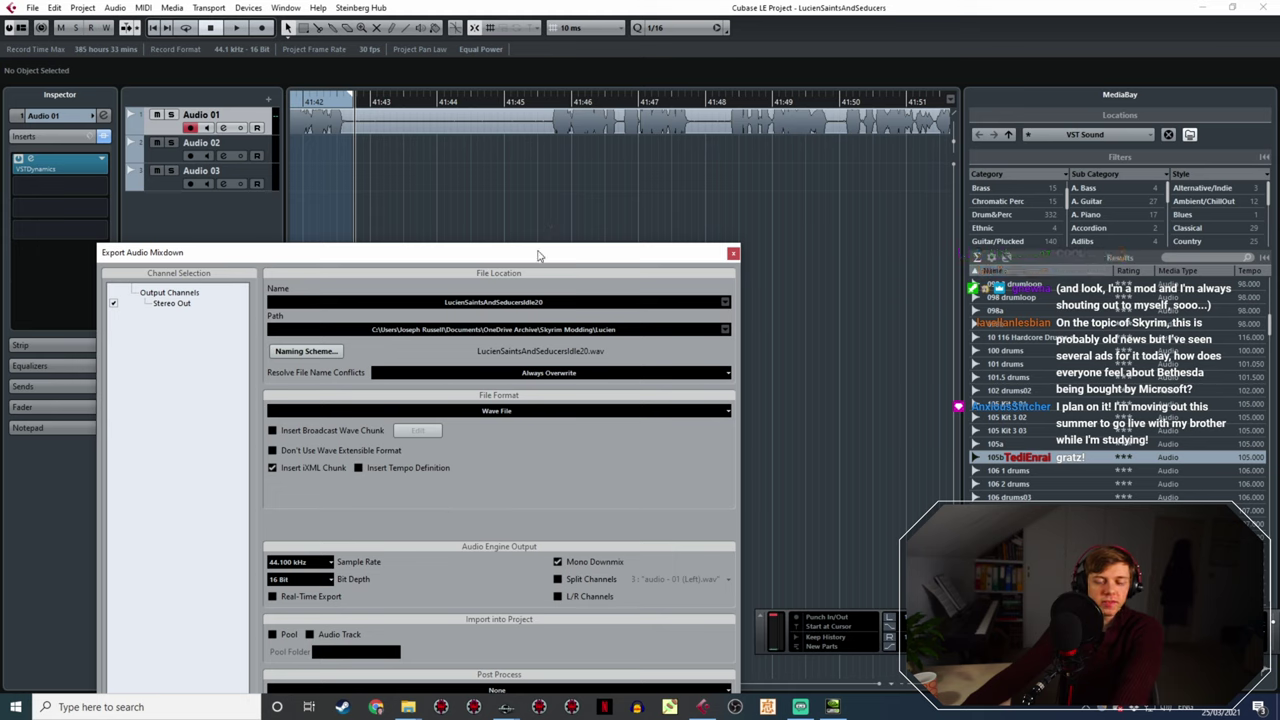
pyautogui.click(552, 101)
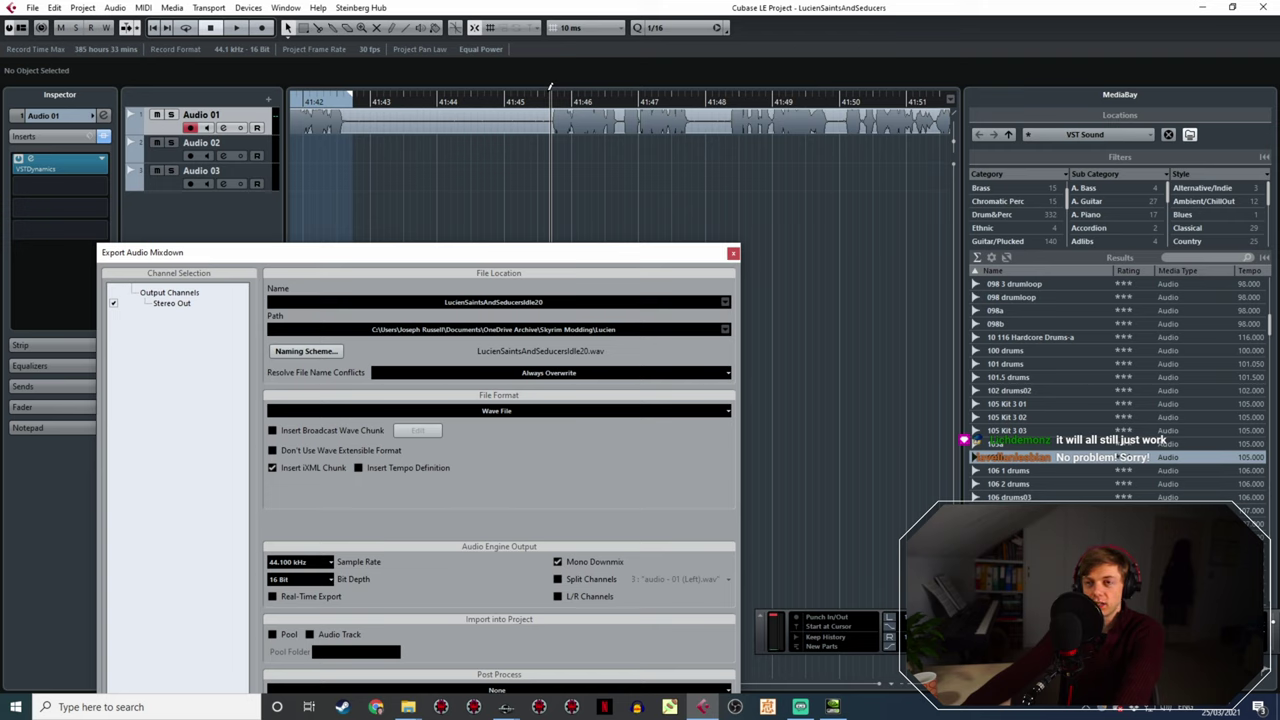
pyautogui.moveTo(549, 87); pyautogui.dragTo(942, 183)
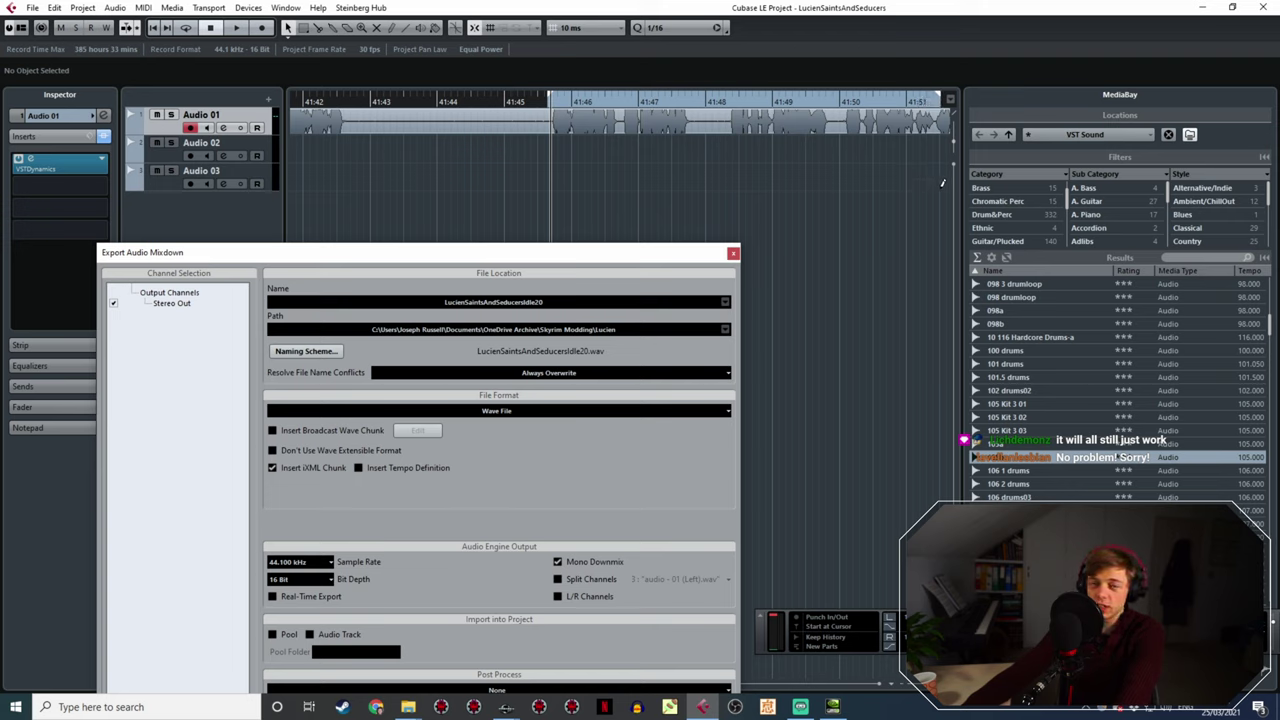
pyautogui.moveTo(942, 183); pyautogui.dragTo(905, 180)
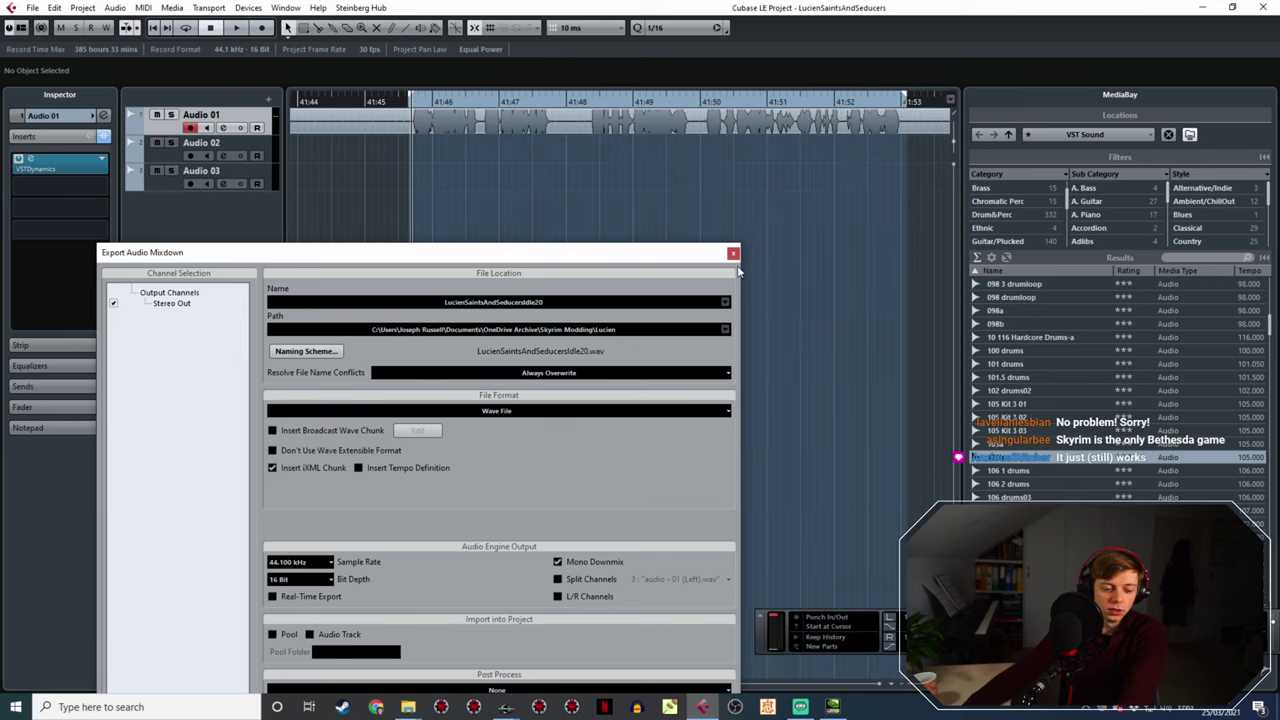
pyautogui.press('space')
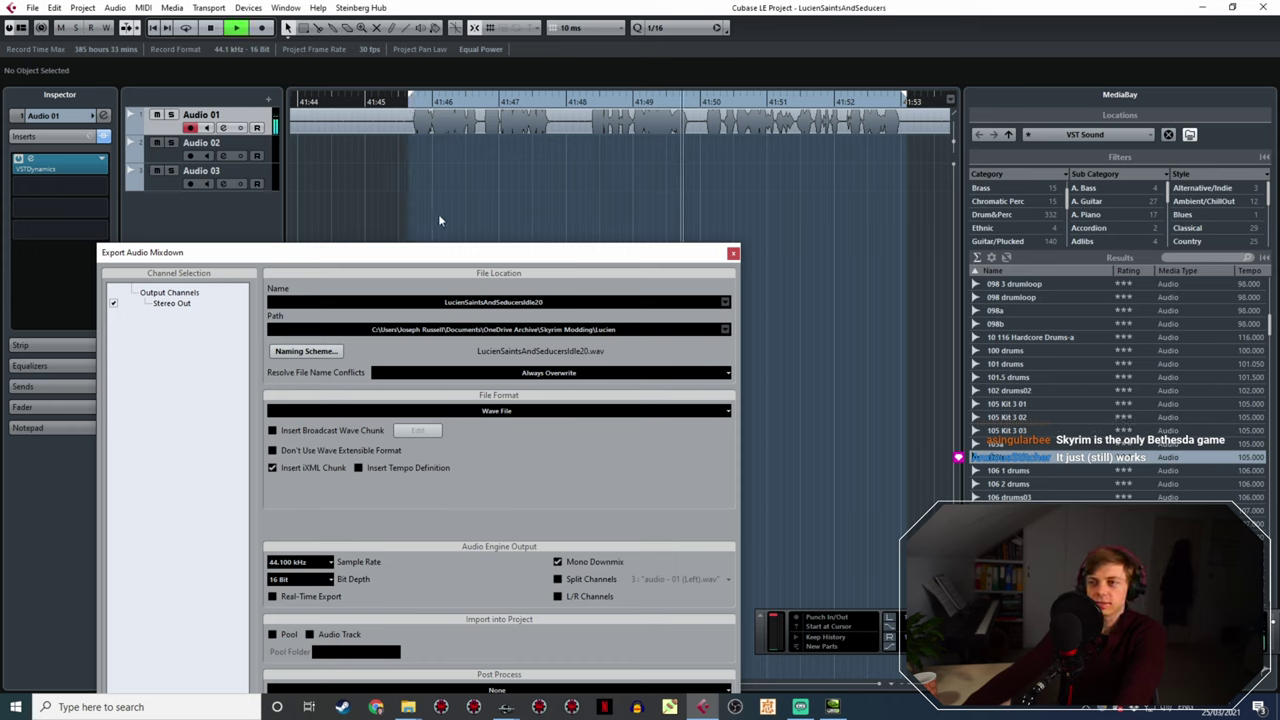
pyautogui.keyDown('ctrl'); pyautogui.scroll(-2, 807, 238); pyautogui.keyUp('ctrl')
pyautogui.keyDown('ctrl'); pyautogui.scroll(4, 544, 168); pyautogui.keyUp('ctrl')
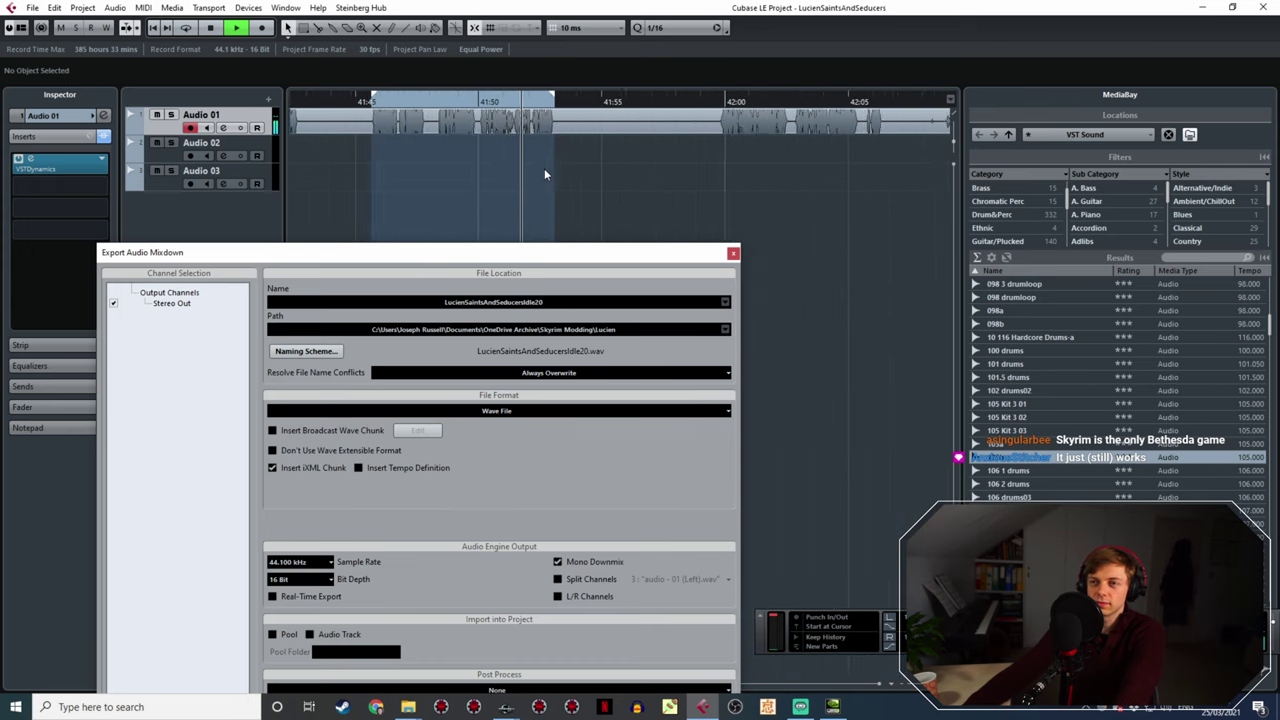
pyautogui.press('space')
# - Change the mixdown name to LucienSaintsAndSeducersIdle21 and export the marked range as a WAV file
pyautogui.click(558, 302)
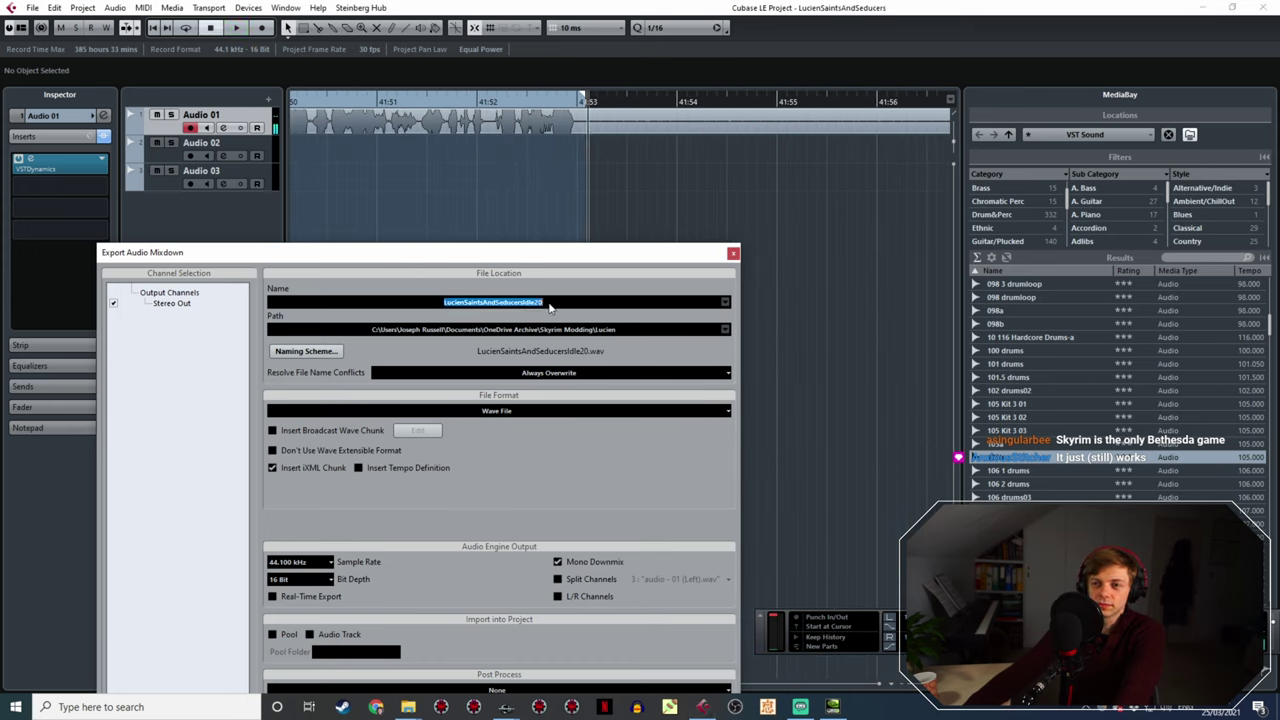
pyautogui.click(582, 299)
pyautogui.press('BackSpace')
pyautogui.write('1')
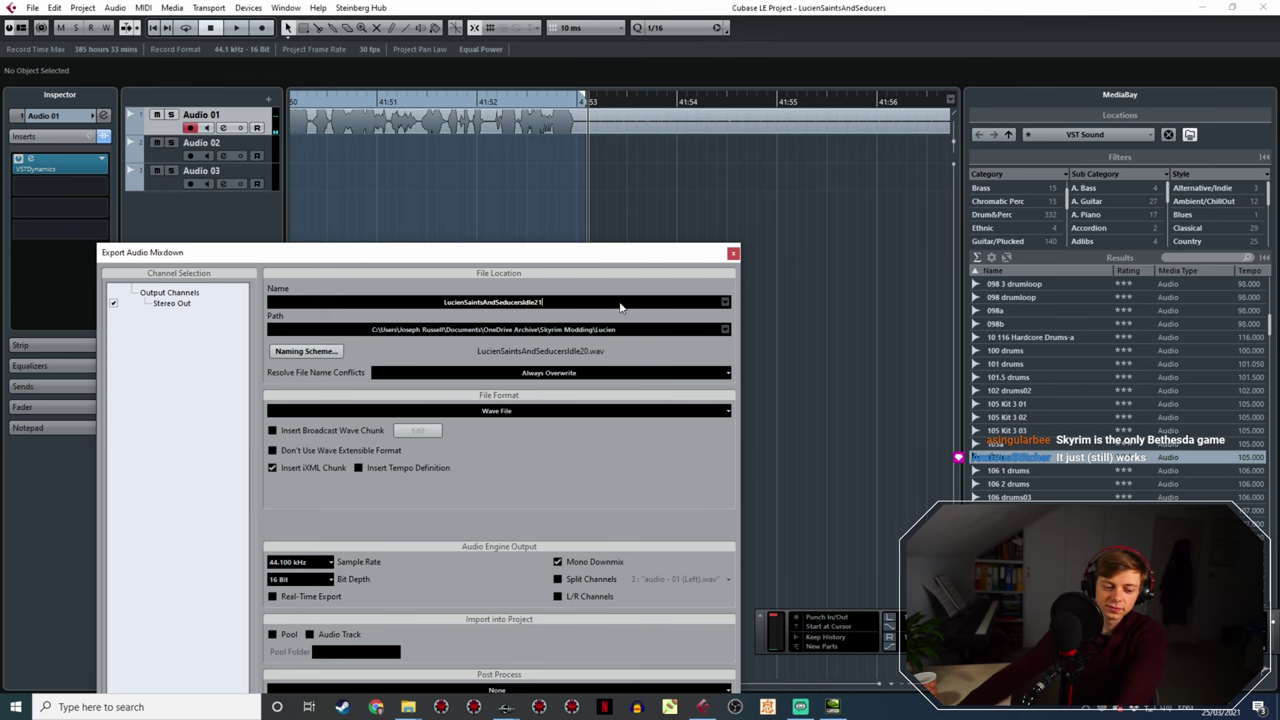
pyautogui.moveTo(567, 255); pyautogui.dragTo(536, 145)
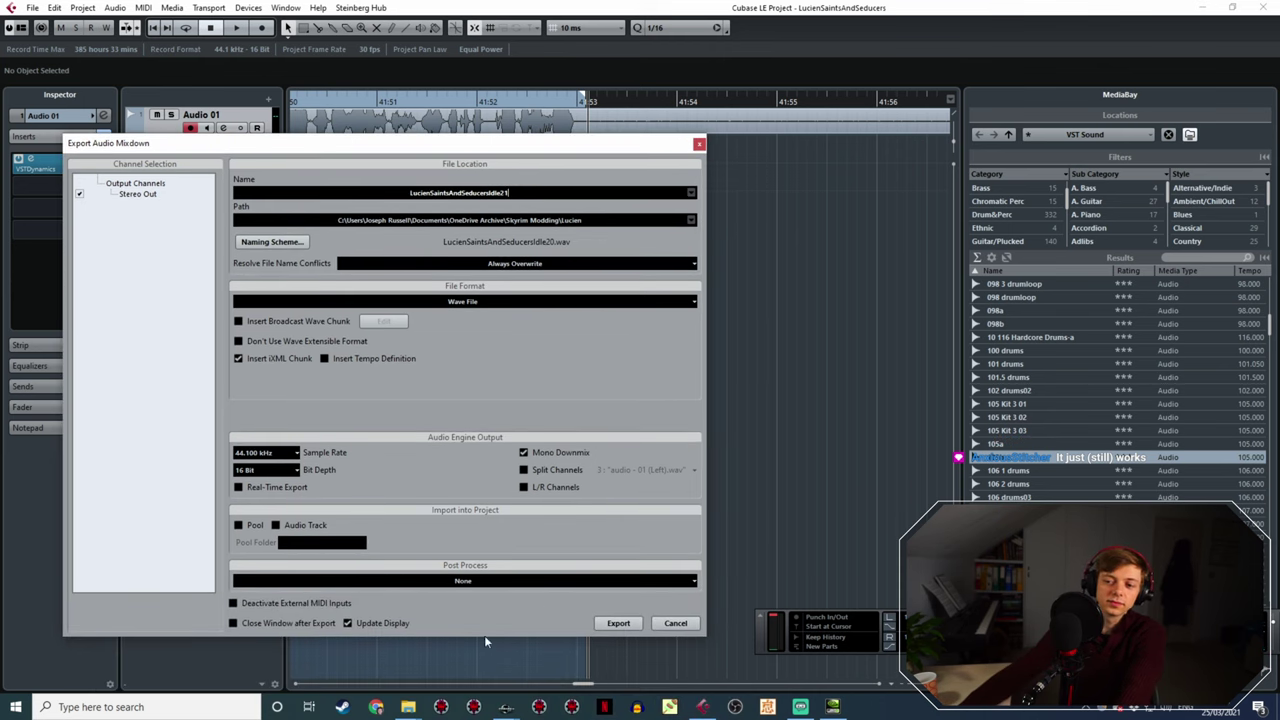
pyautogui.click(614, 624)
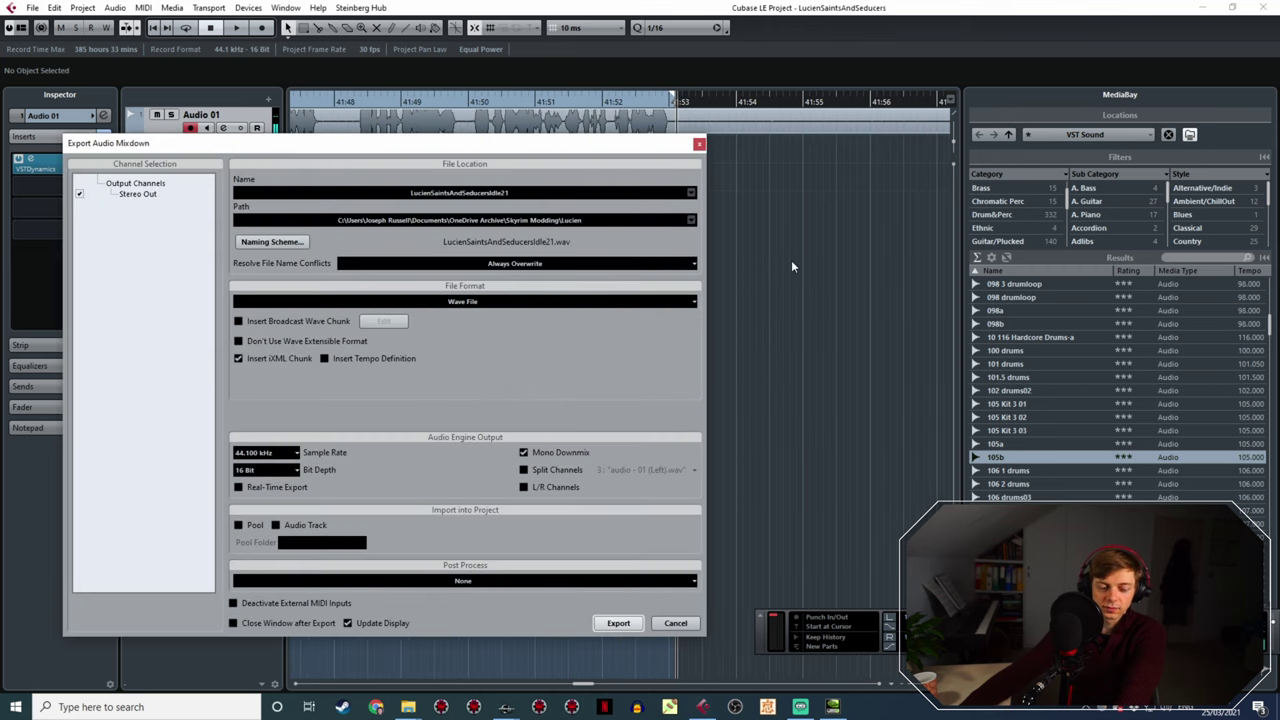
# - Uncover the tracks, set the export range around the take from about 42:00 to 42:06, and play it through
pyautogui.moveTo(468, 144); pyautogui.dragTo(634, 330)
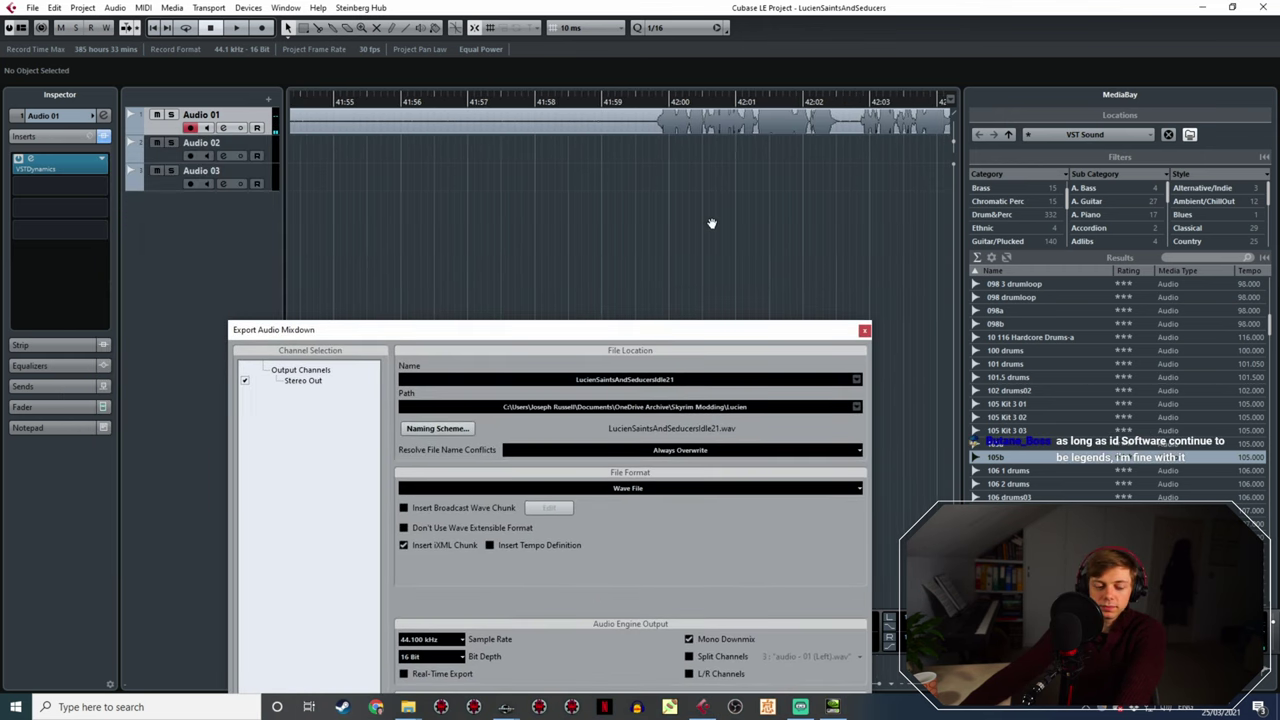
pyautogui.keyDown('ctrl'); pyautogui.scroll(-2, 645, 212); pyautogui.keyUp('ctrl')
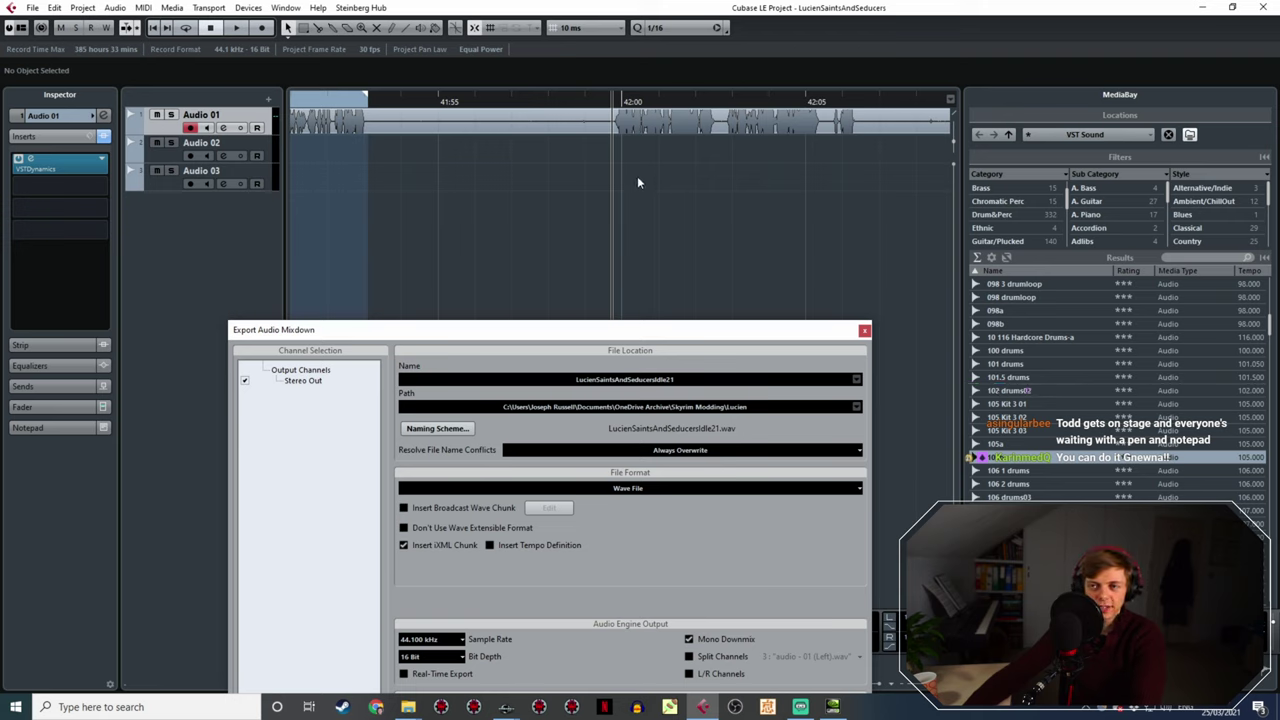
pyautogui.click(611, 92)
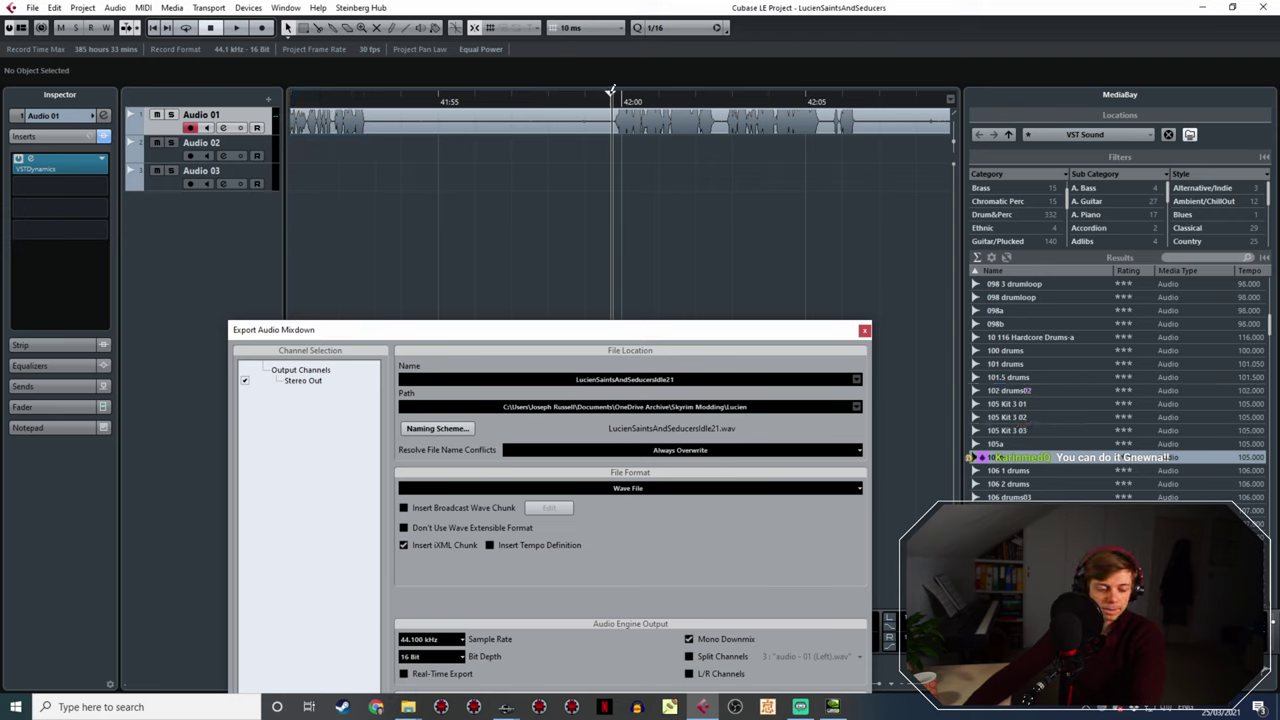
pyautogui.moveTo(611, 92); pyautogui.dragTo(856, 96)
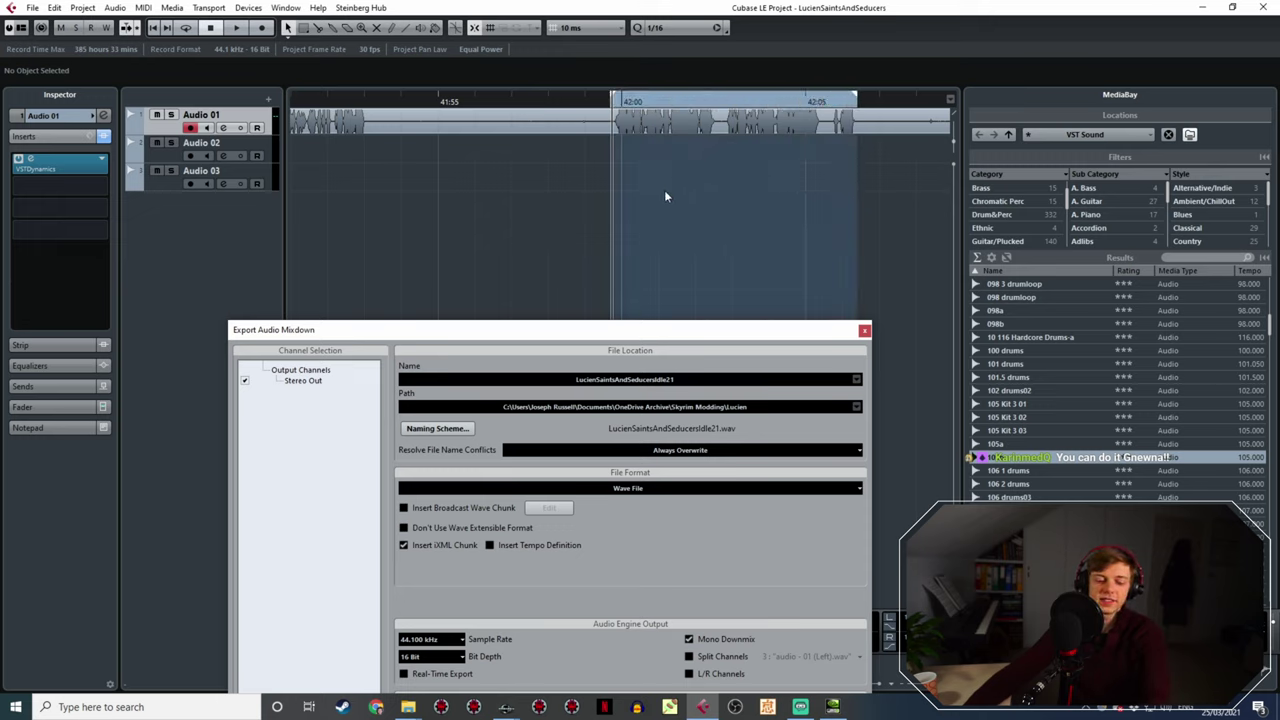
pyautogui.press('space')
pyautogui.keyDown('ctrl'); pyautogui.scroll(-2, 776, 172); pyautogui.keyUp('ctrl')
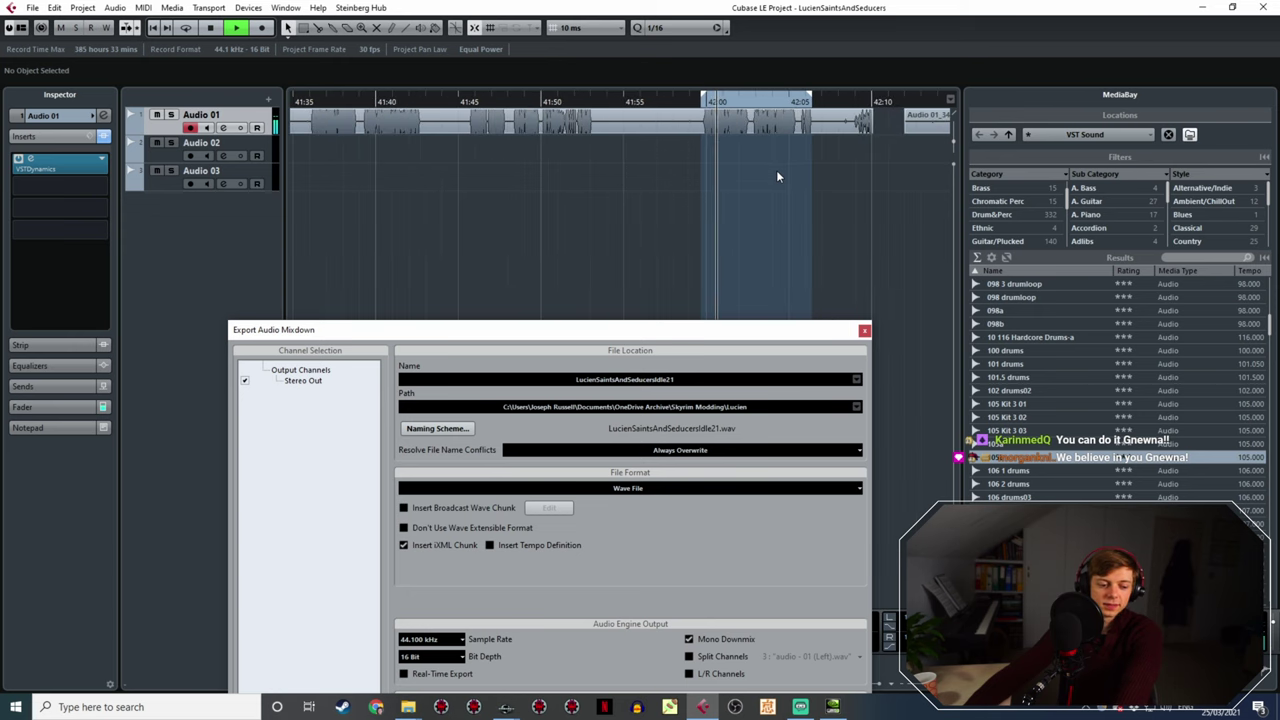
pyautogui.moveTo(776, 177); pyautogui.dragTo(690, 167, button='middle')
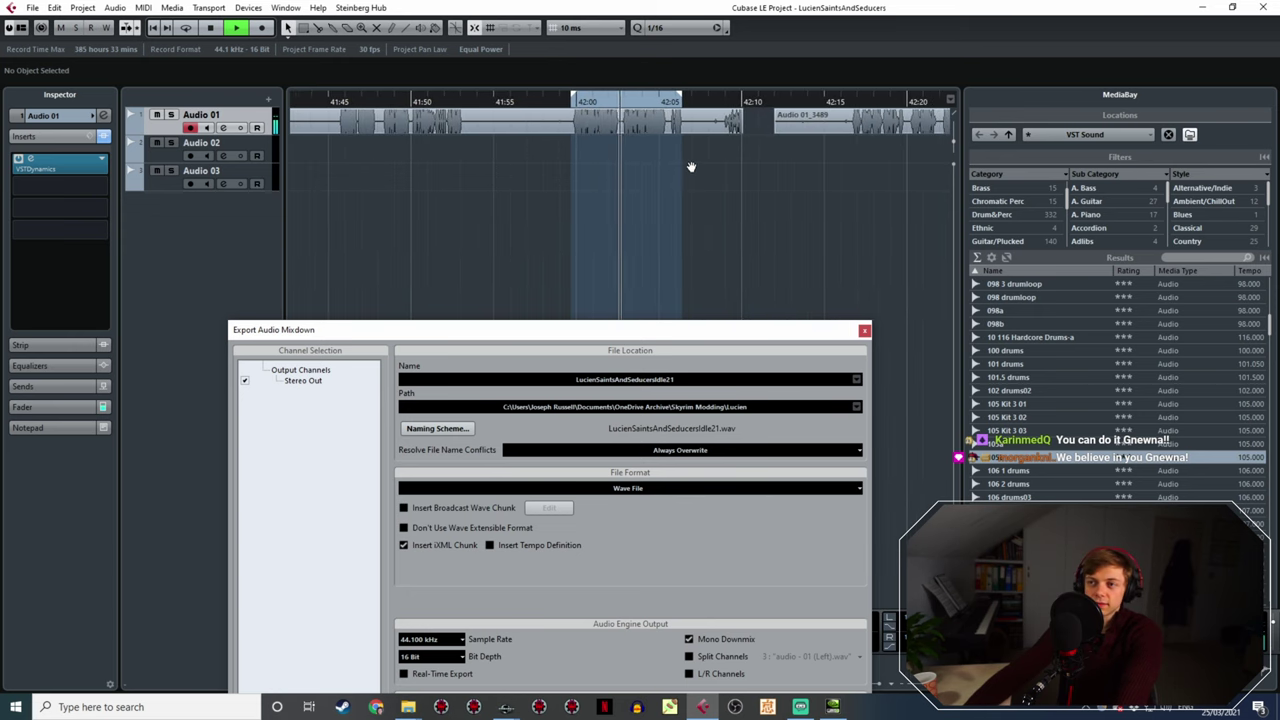
pyautogui.keyDown('ctrl'); pyautogui.scroll(4, 690, 167); pyautogui.keyUp('ctrl')
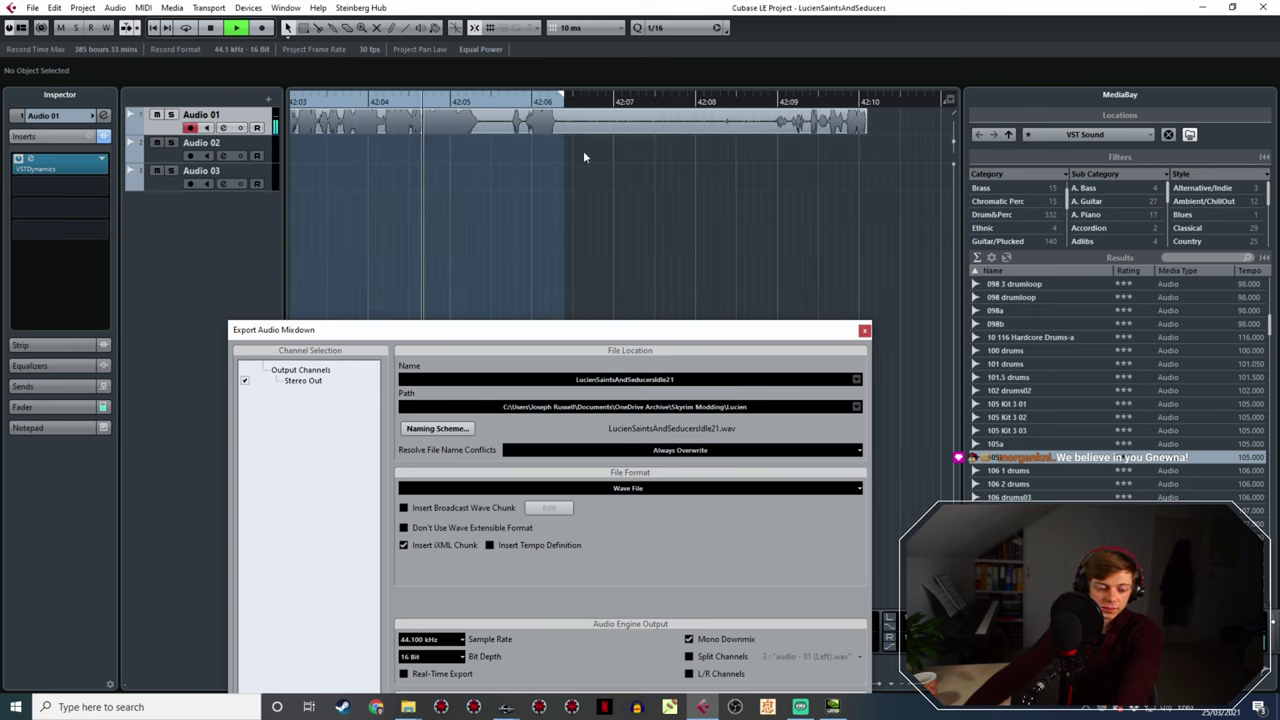
pyautogui.press('space')
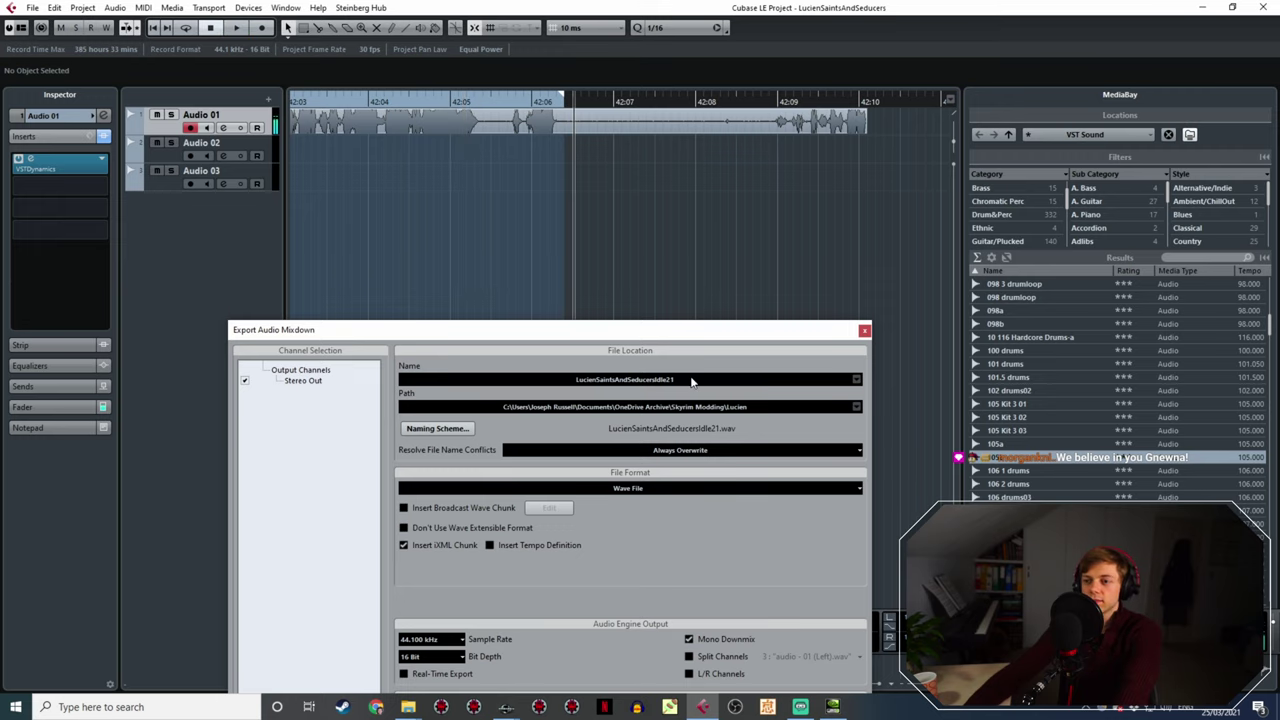
# - Change the mixdown name to LucienSaintsAndSeducersIdle22 and export the marked range as a WAV file
pyautogui.click(690, 381)
pyautogui.press('BackSpace')
pyautogui.write('2')
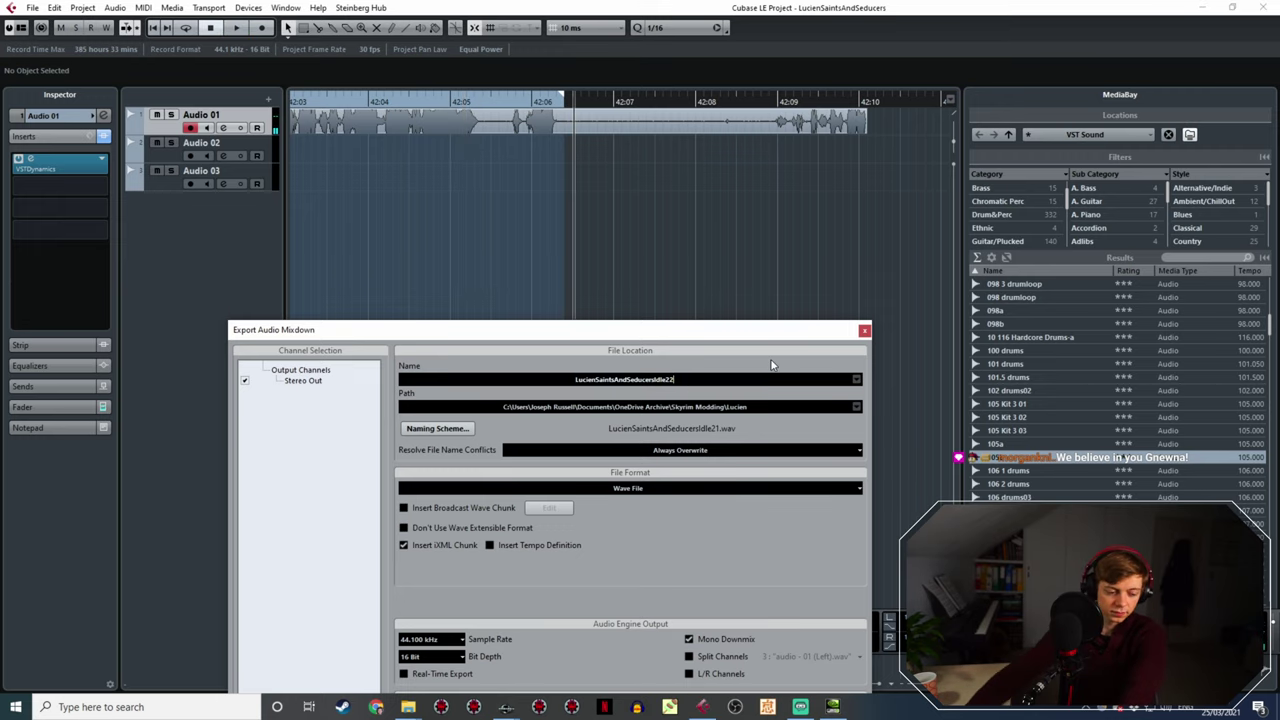
pyautogui.moveTo(766, 329); pyautogui.dragTo(649, 104)
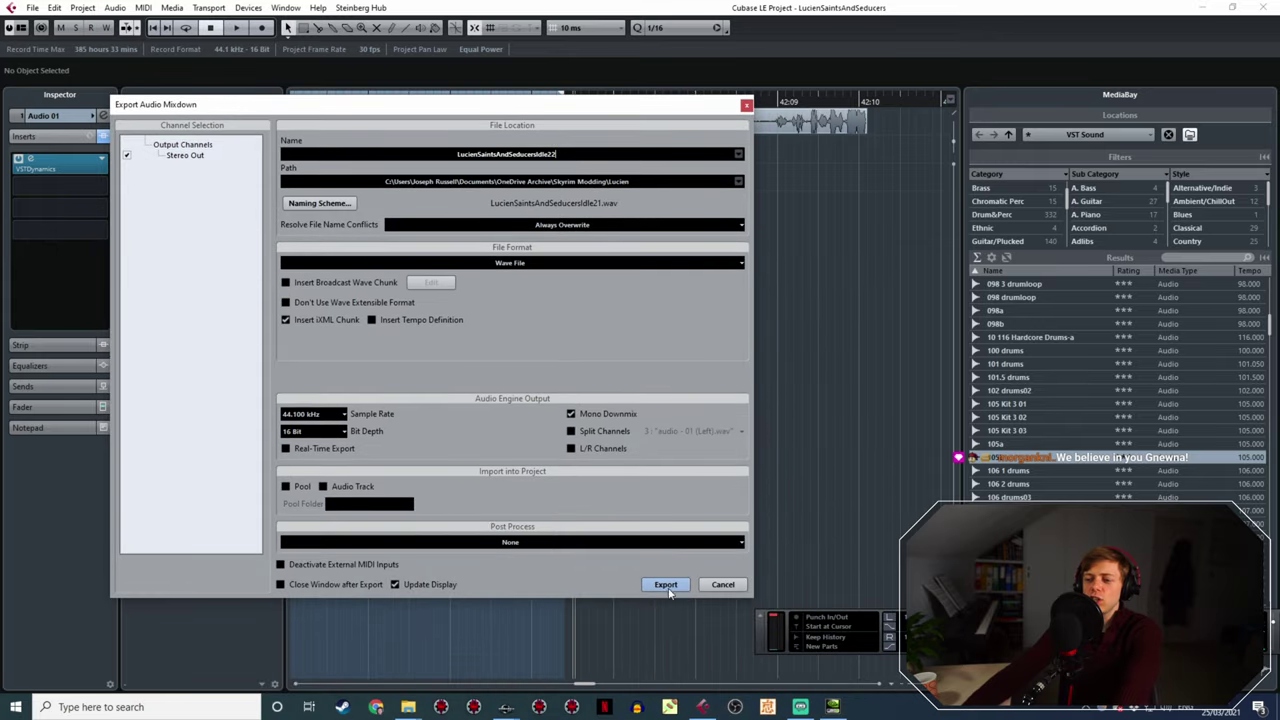
pyautogui.click(666, 585)
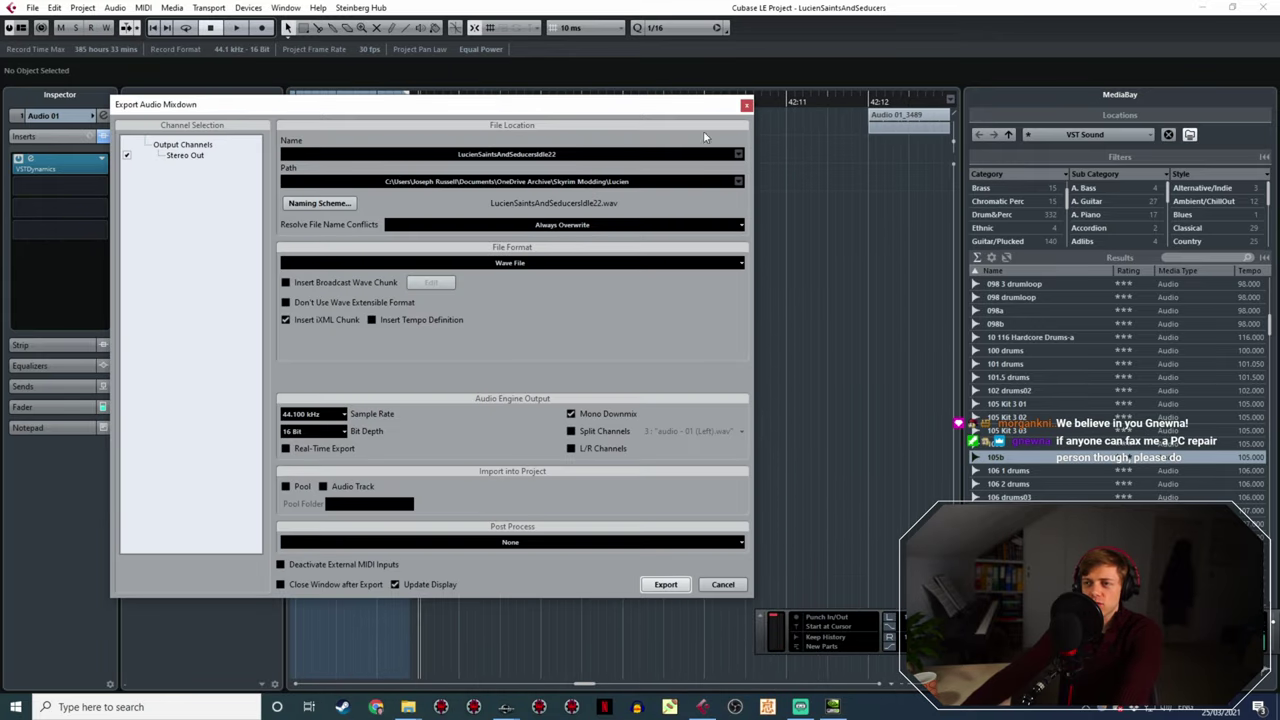
# - Move the export dialog below the tracks and audition the Audio 01 recording from about 42:16
pyautogui.moveTo(675, 106); pyautogui.dragTo(718, 255)
pyautogui.keyDown('ctrl'); pyautogui.scroll(-5, 758, 166); pyautogui.keyUp('ctrl')
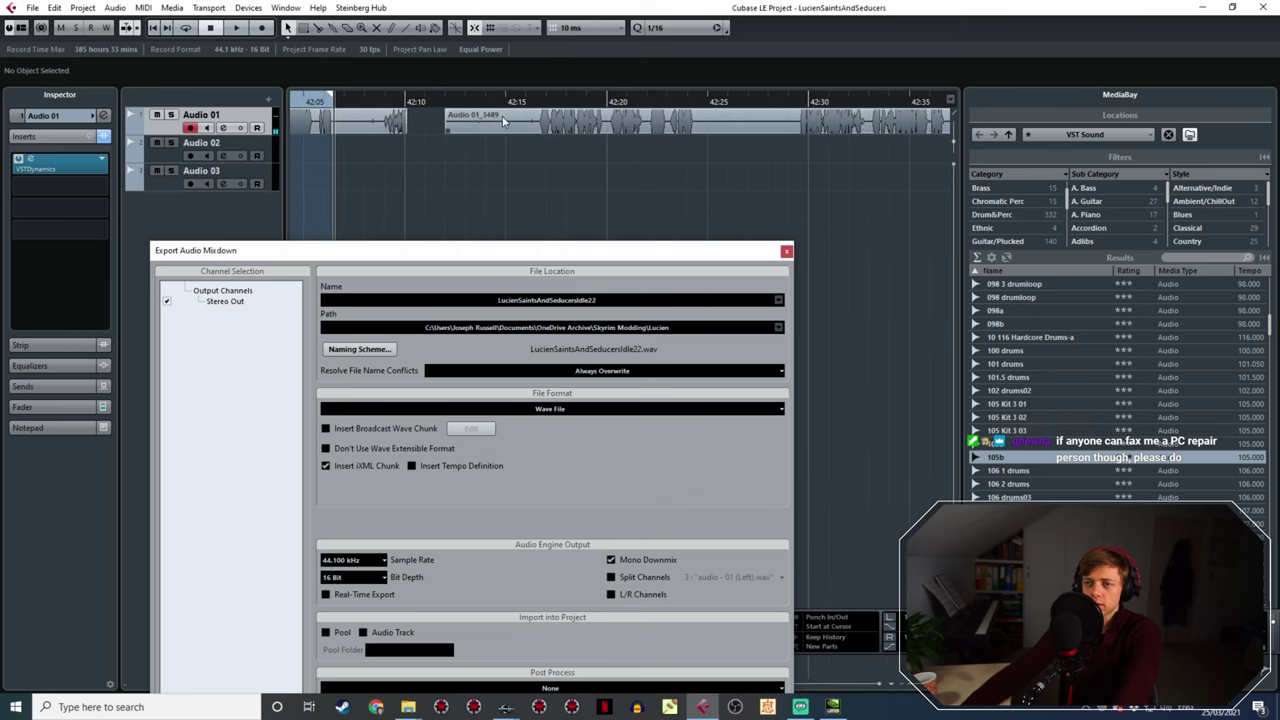
pyautogui.click(540, 101)
pyautogui.press('space')
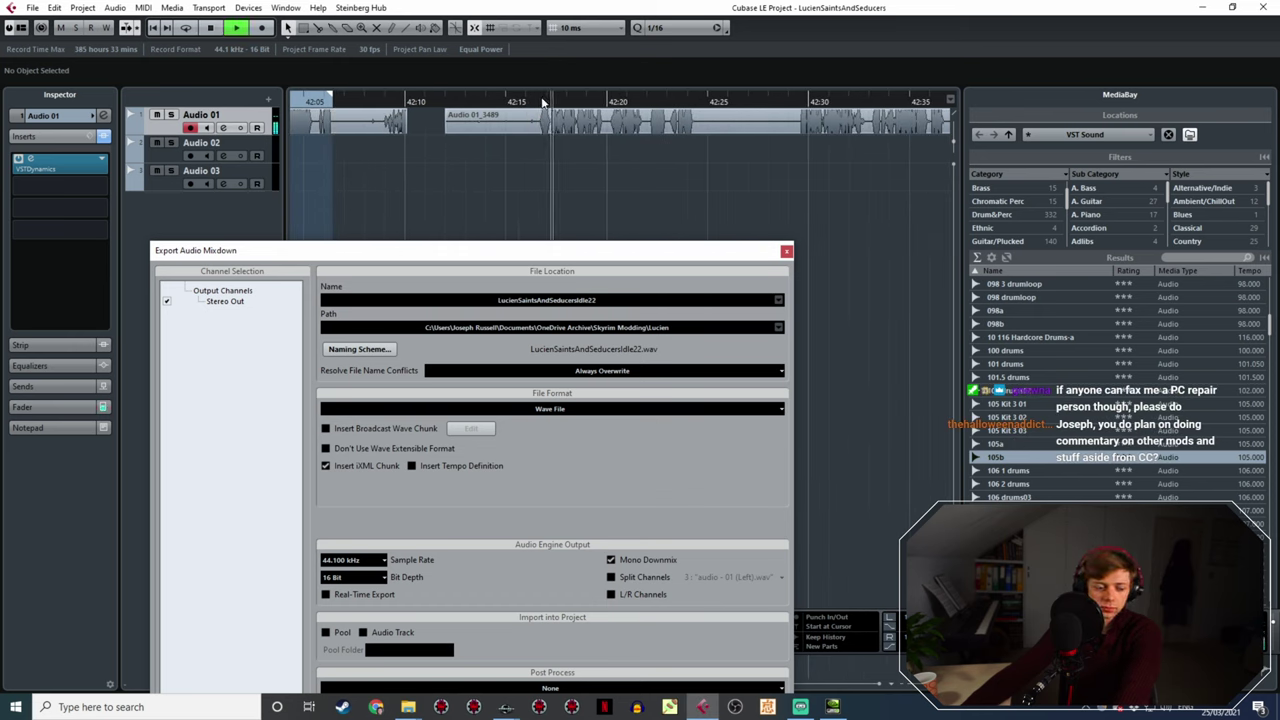
pyautogui.press('space')
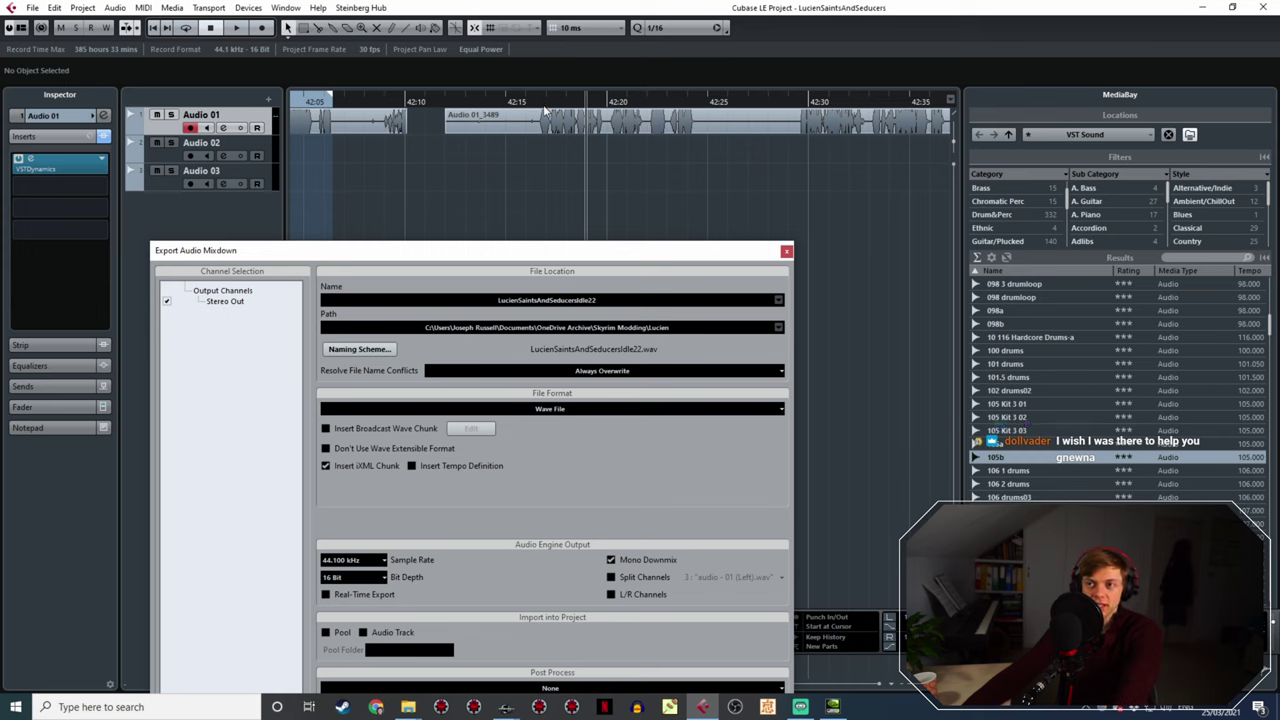
pyautogui.moveTo(540, 105); pyautogui.dragTo(540, 110)
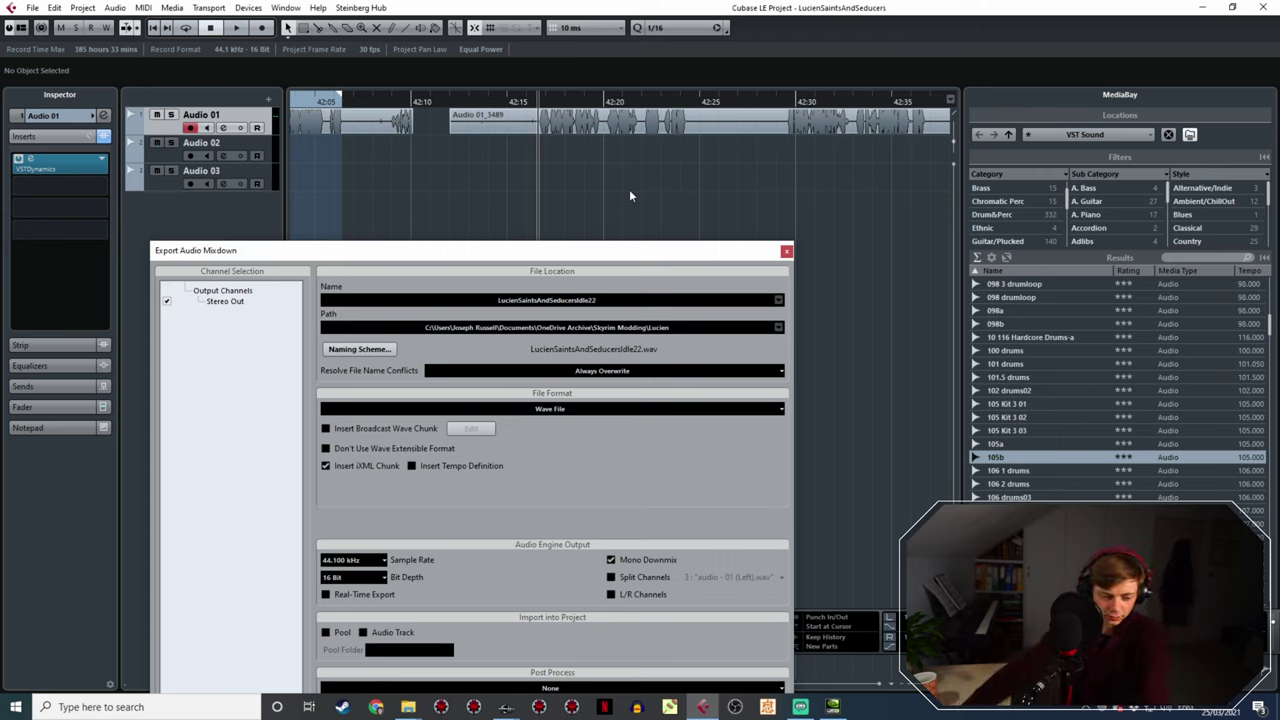
pyautogui.press('space')
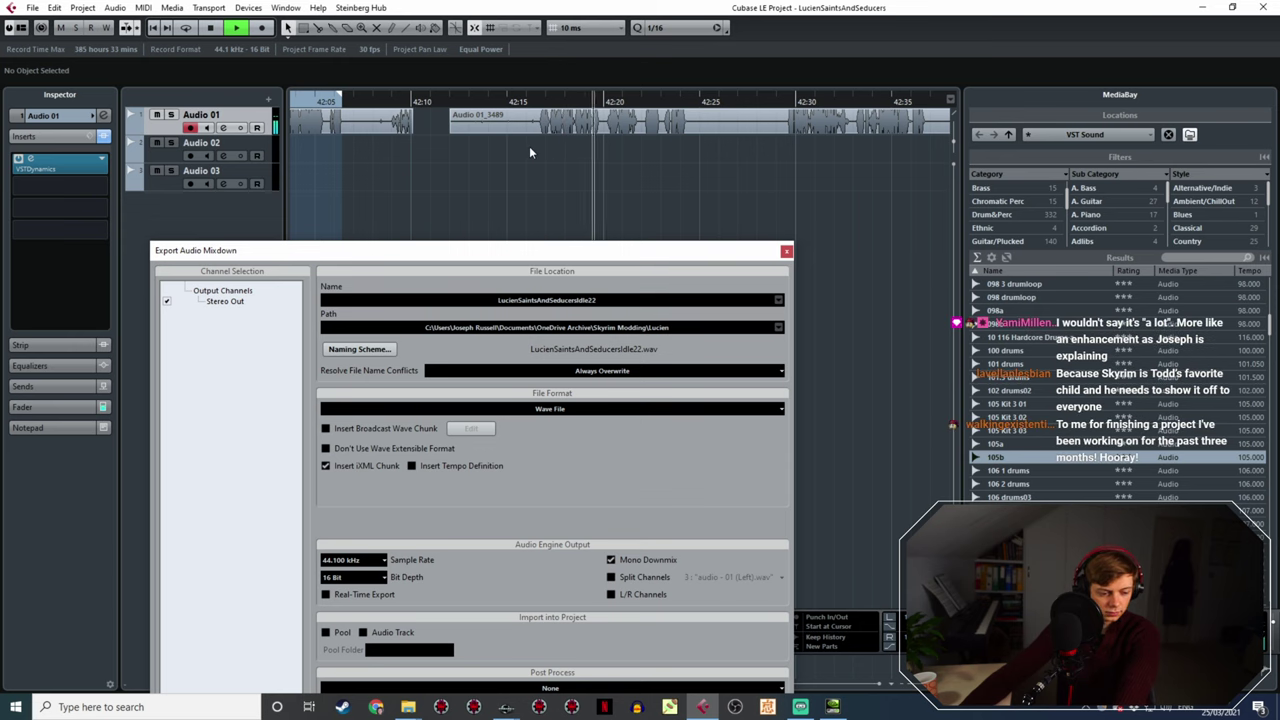
pyautogui.press('space')
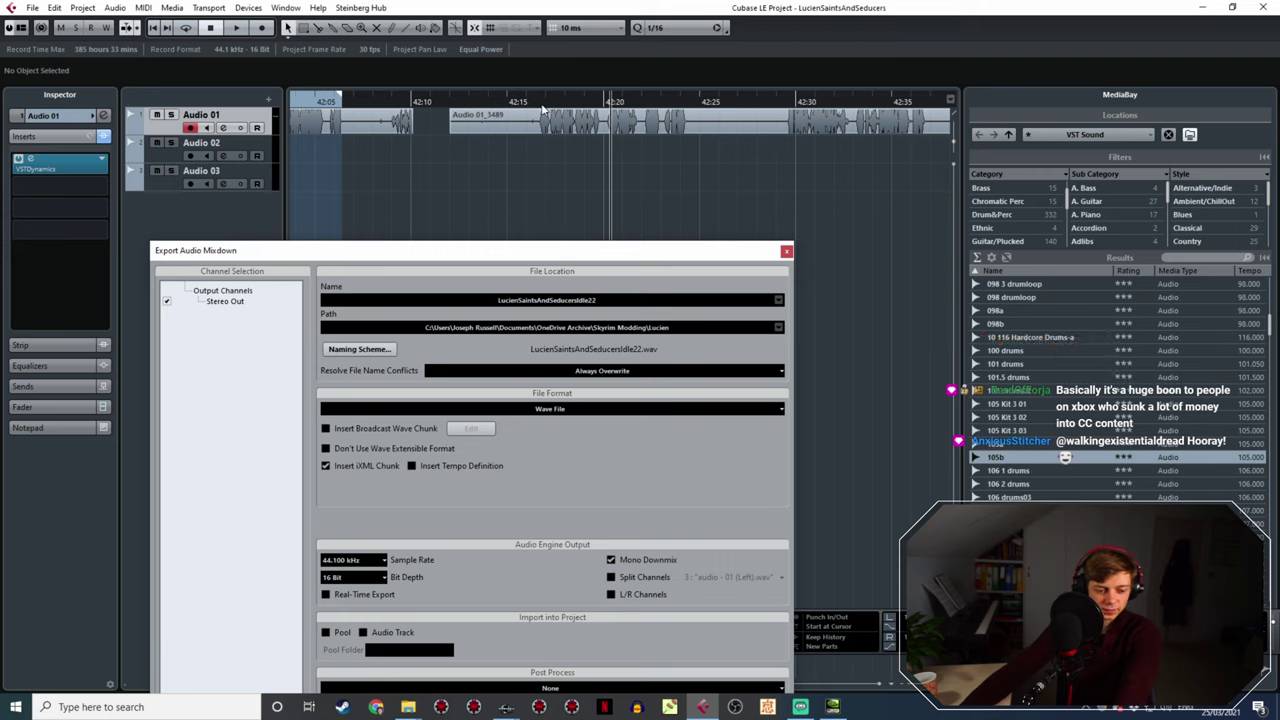
pyautogui.click(542, 106)
pyautogui.press('space')
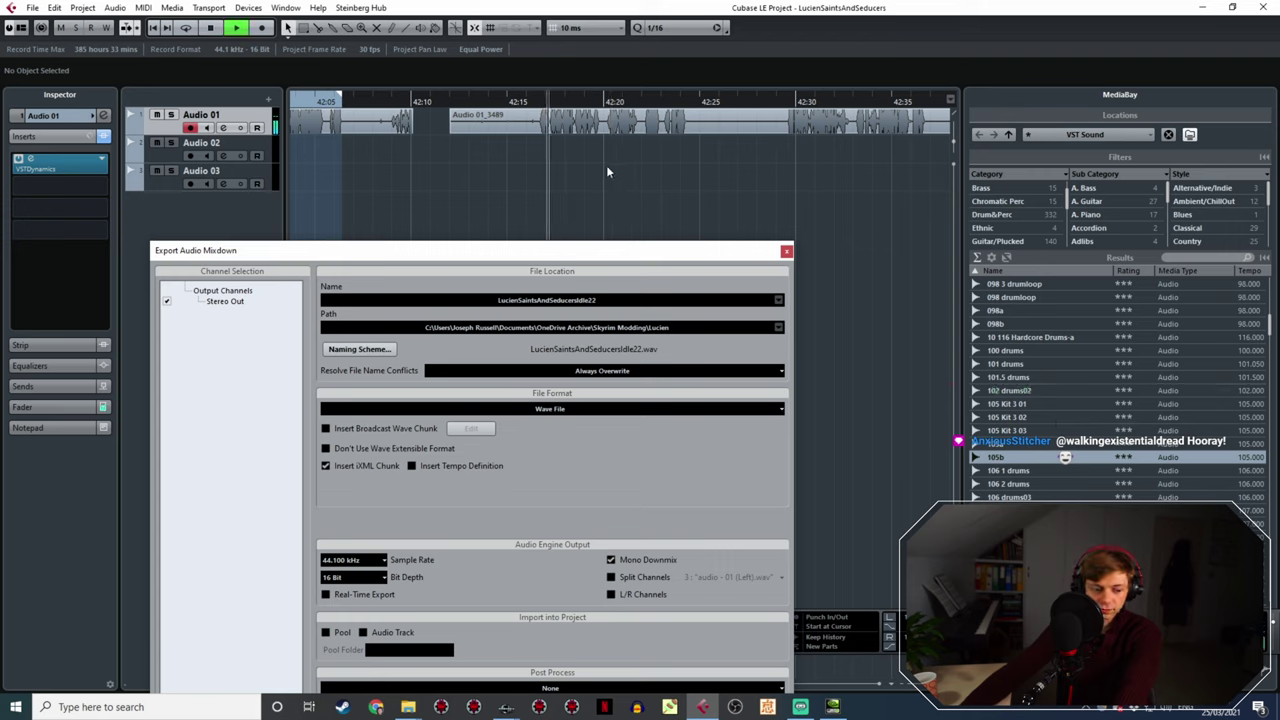
pyautogui.keyDown('ctrl'); pyautogui.scroll(2, 677, 133); pyautogui.keyUp('ctrl')
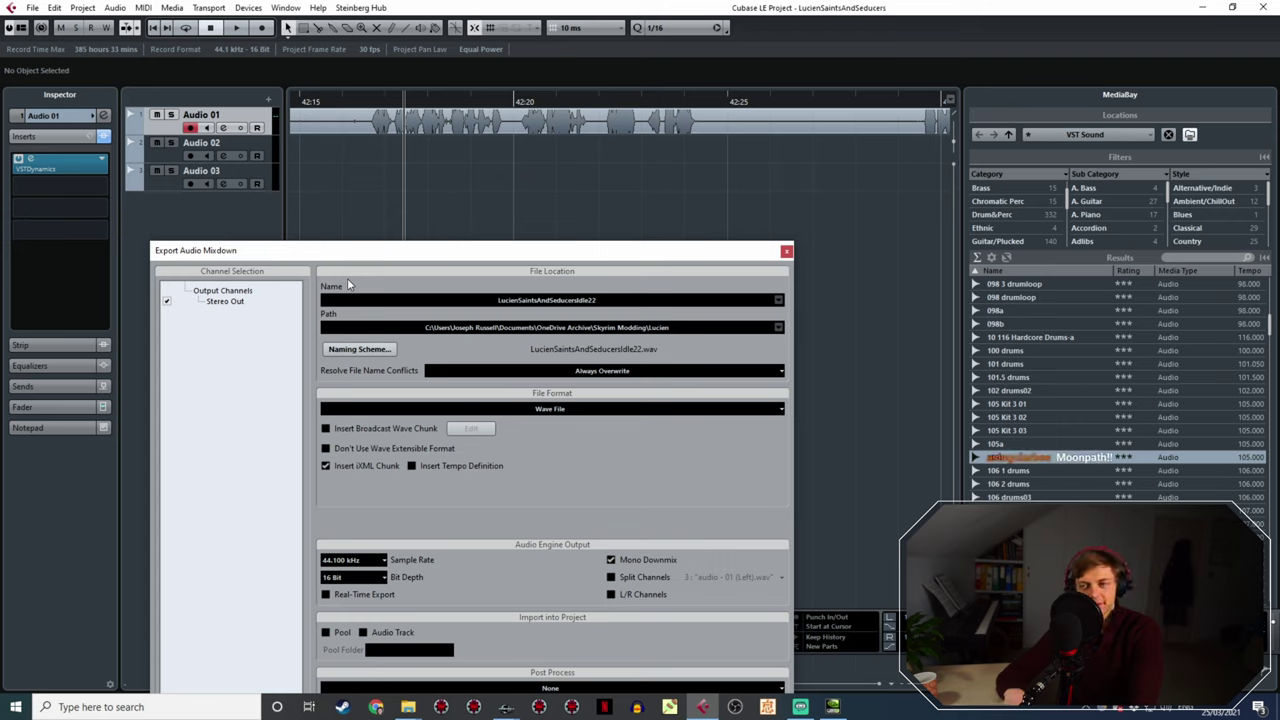
# - Set the export range from about 42:16 to 42:24 and play the marked take to check its boundaries
pyautogui.click(358, 104)
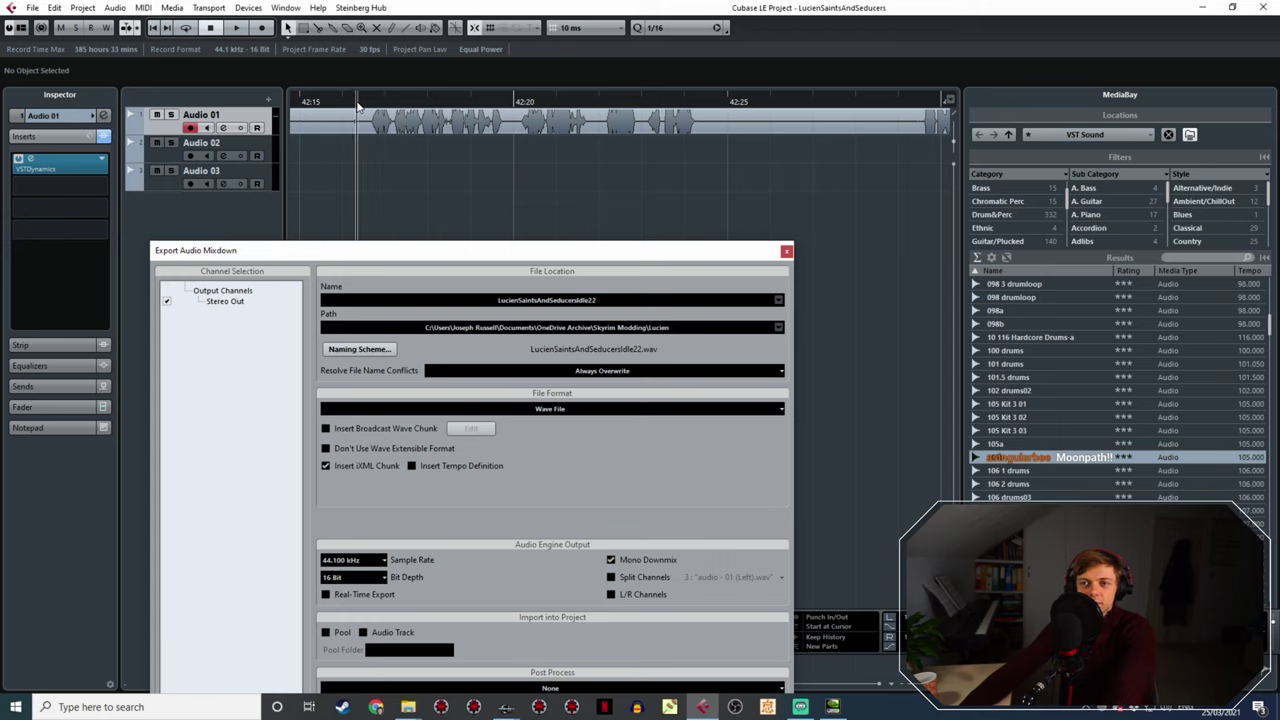
pyautogui.press('space')
pyautogui.keyDown('ctrl'); pyautogui.scroll(-4, 382, 126); pyautogui.keyUp('ctrl')
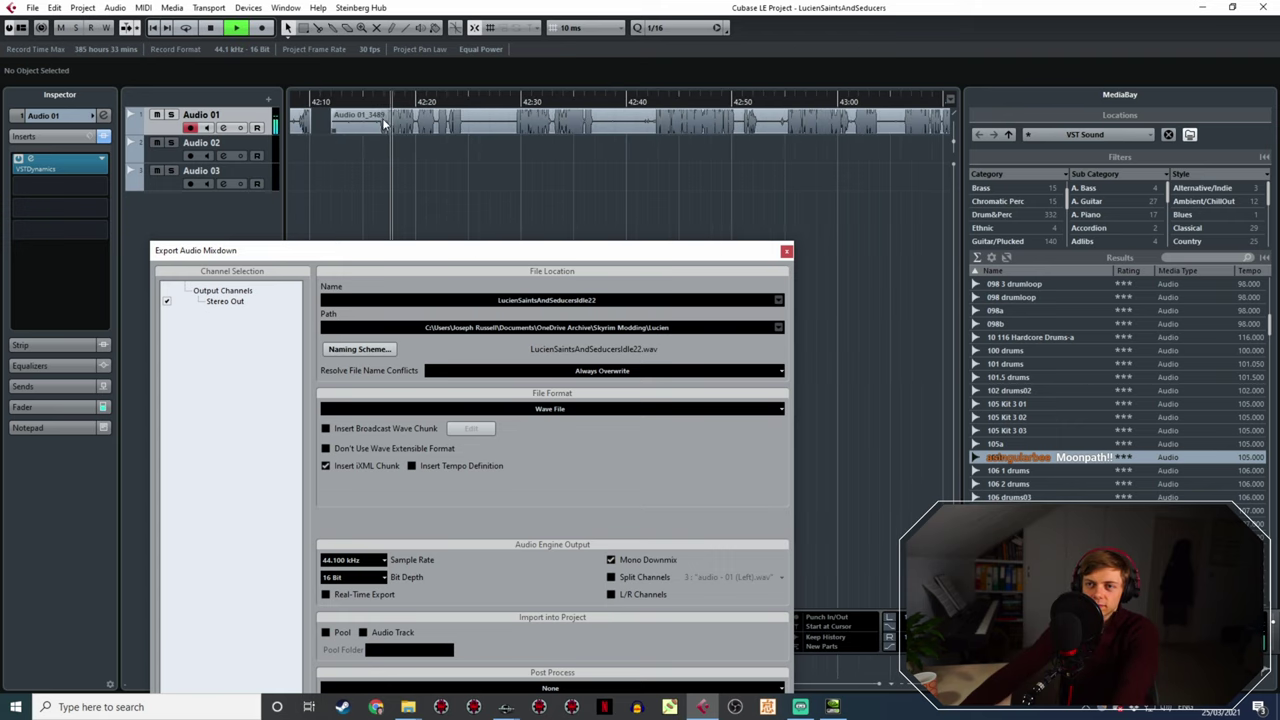
pyautogui.keyDown('ctrl'); pyautogui.scroll(4, 384, 118); pyautogui.keyUp('ctrl')
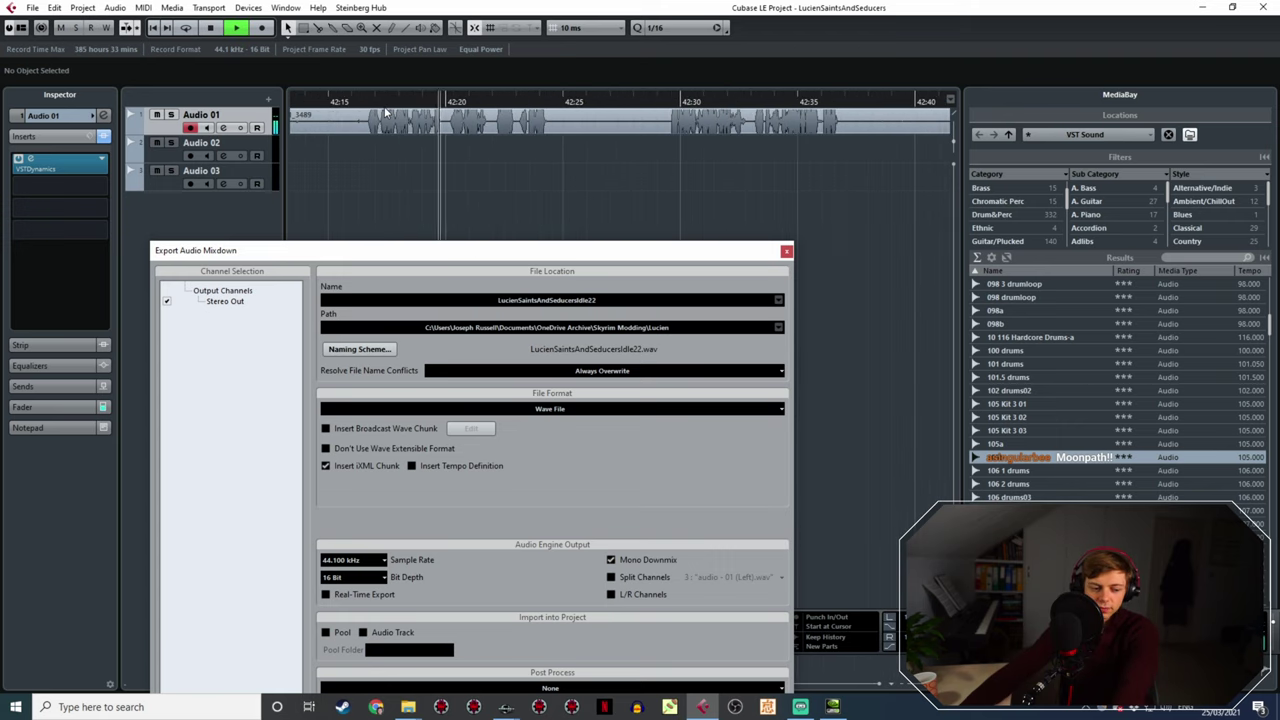
pyautogui.moveTo(368, 98)
pyautogui.mouseDown()
pyautogui.moveTo(480, 100)
pyautogui.moveTo(550, 165)
pyautogui.mouseUp()
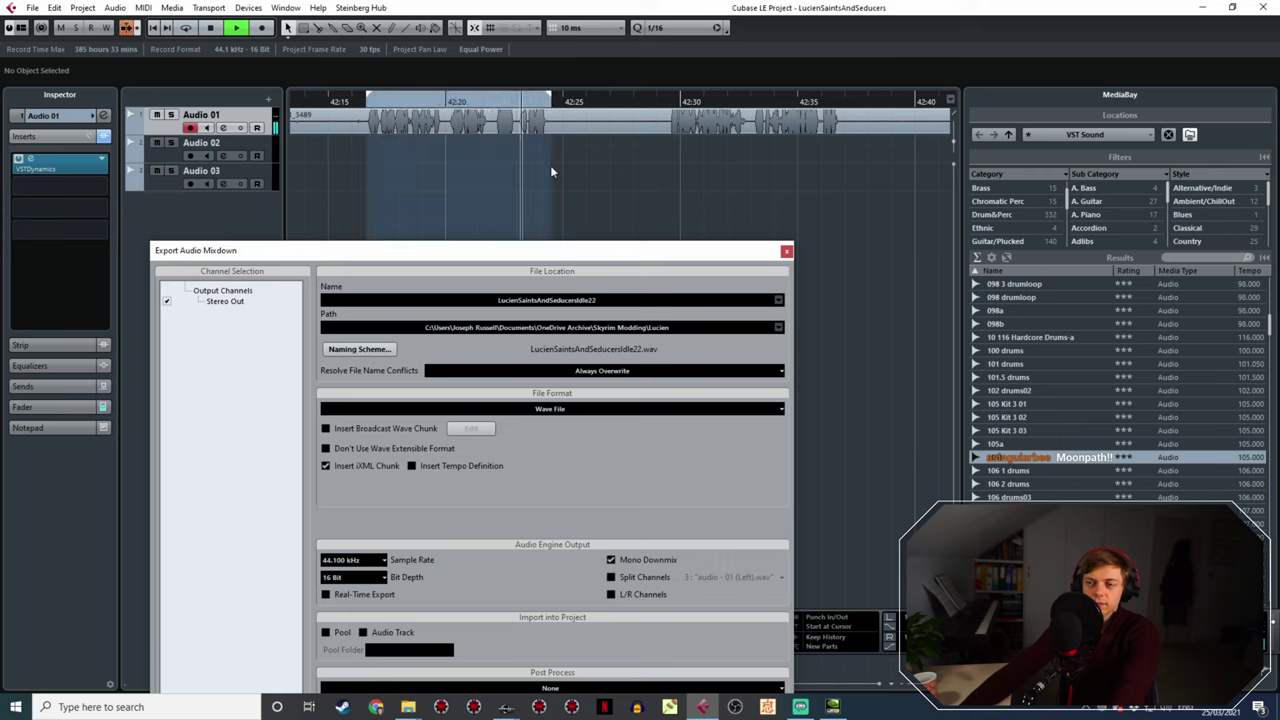
pyautogui.click(368, 100)
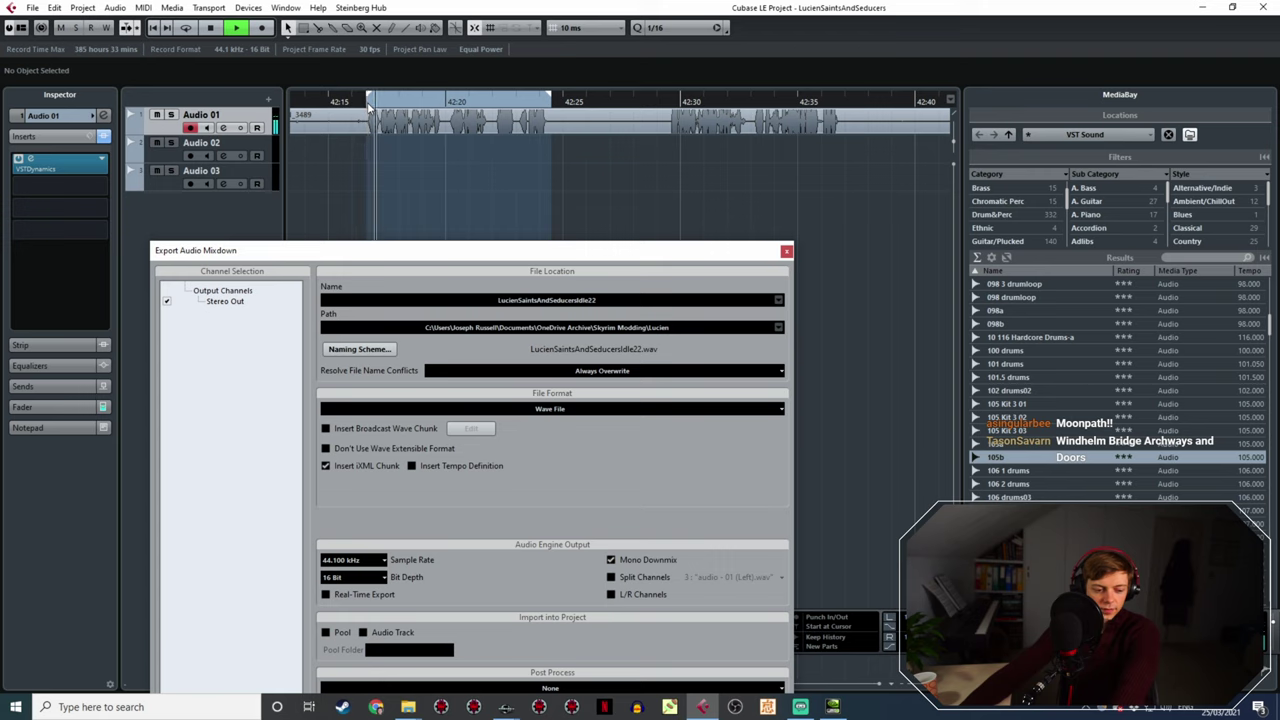
pyautogui.press('space')
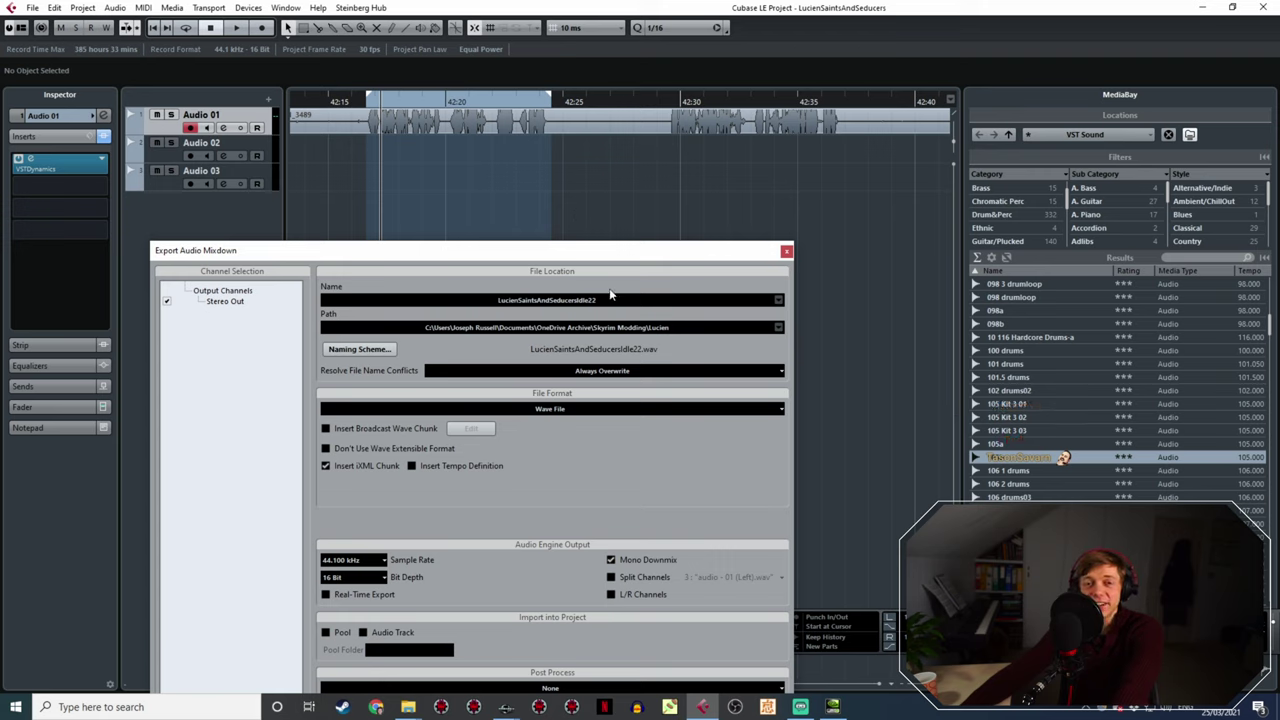
pyautogui.press('space')
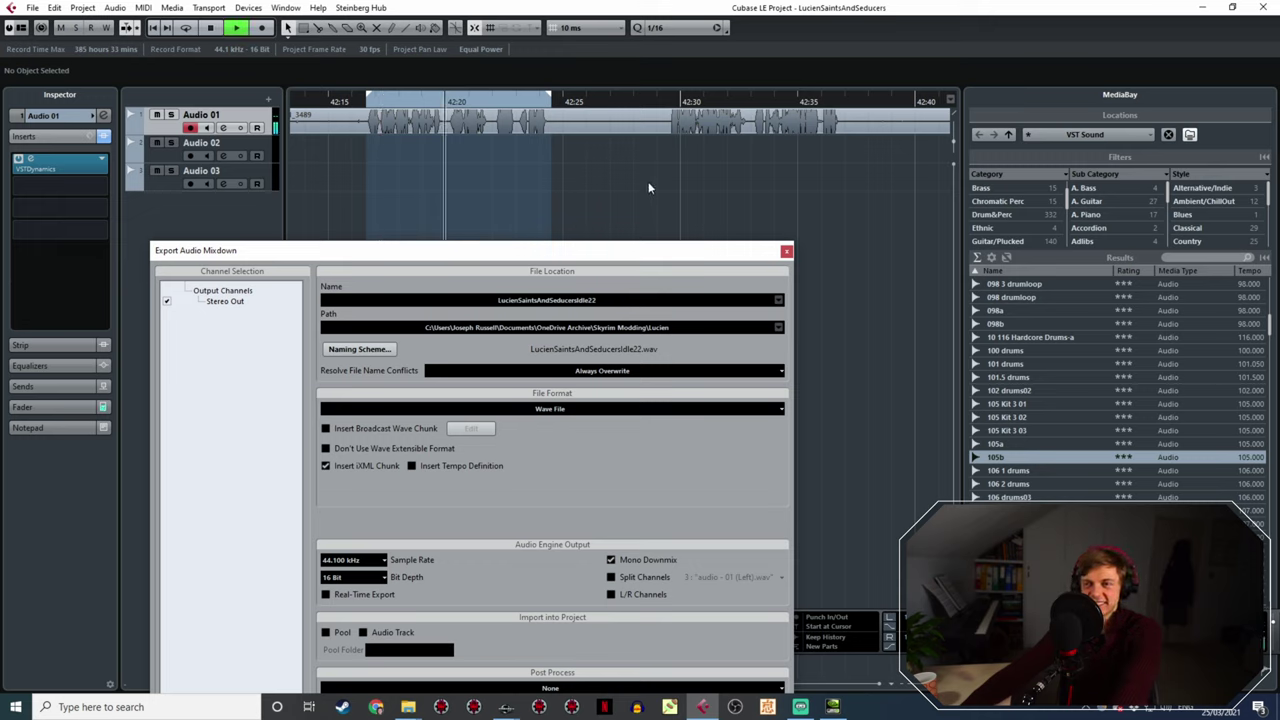
# - Change the mixdown name to LucienSaintsAndSeducersIdle23, keeping the export dialog clear of the marked take
pyautogui.click(607, 302)
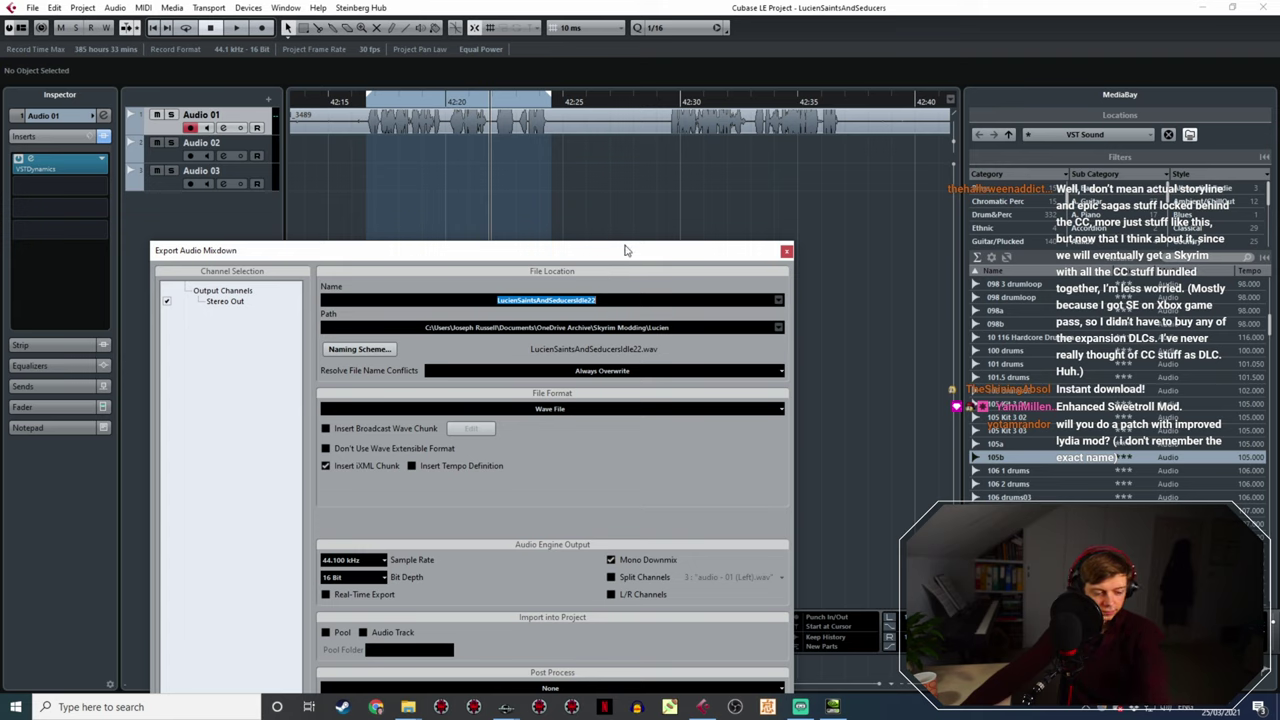
pyautogui.press('End')
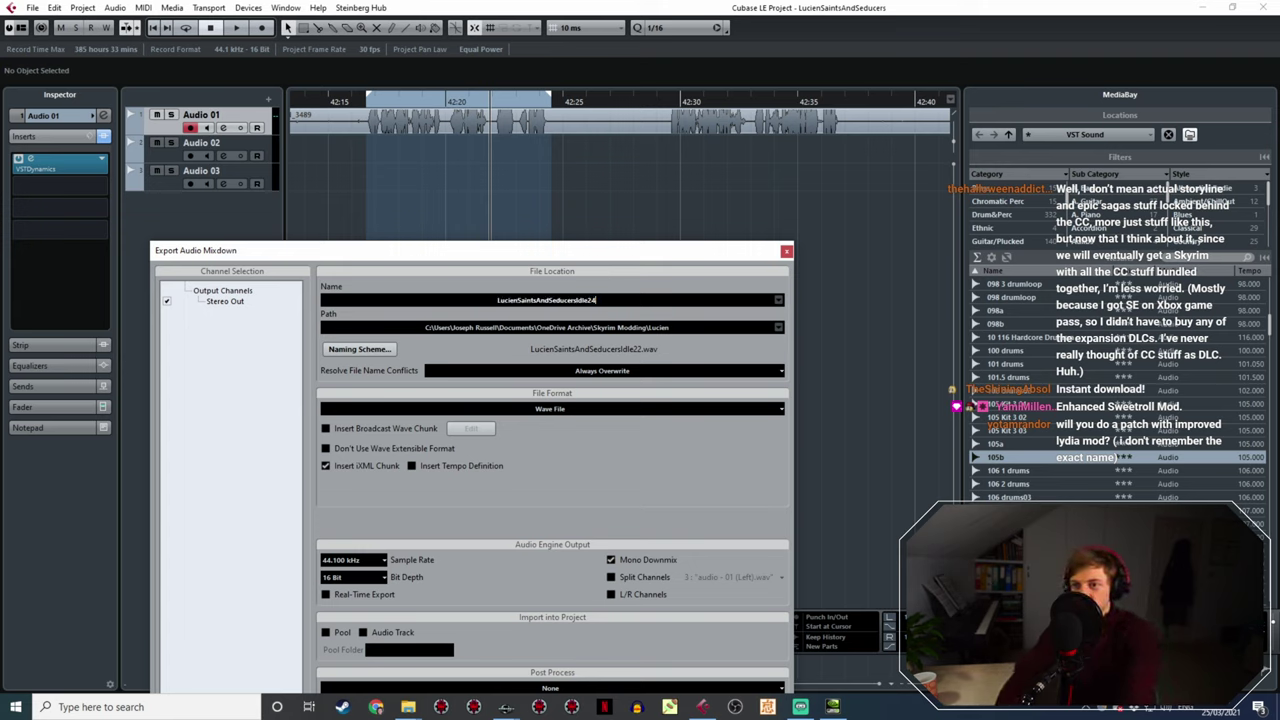
pyautogui.press('BackSpace')
pyautogui.write('3')
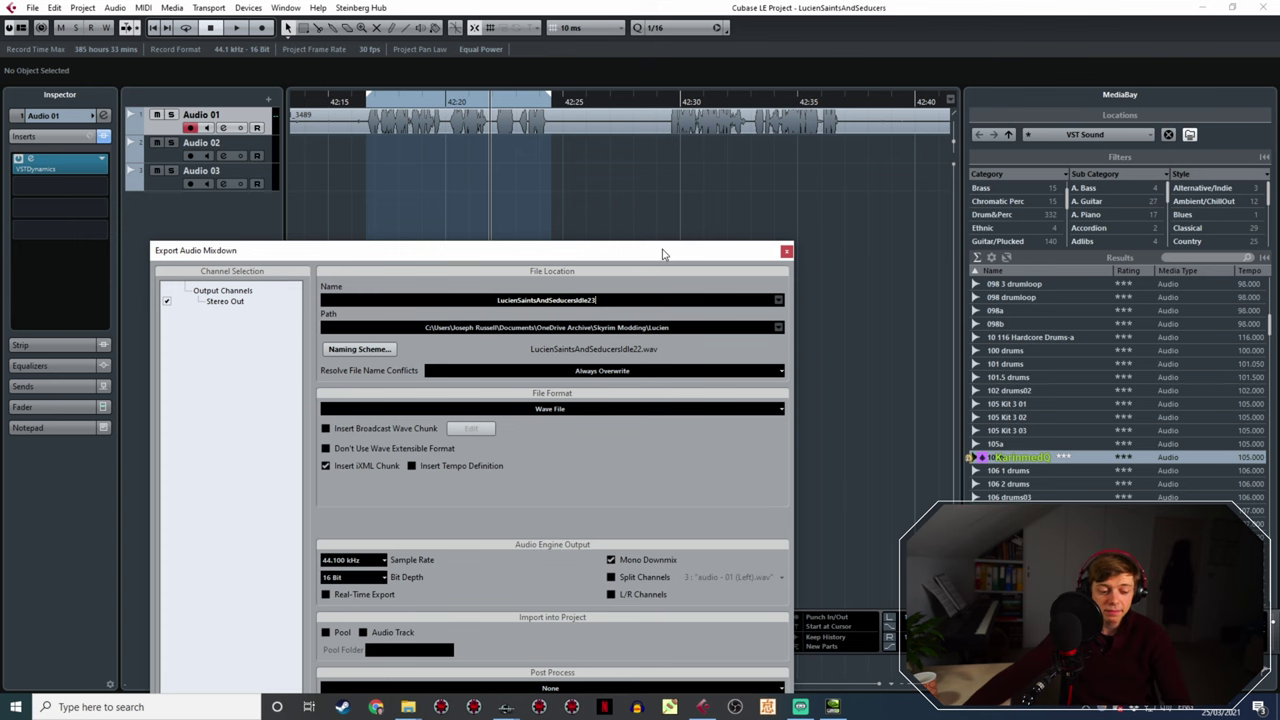
pyautogui.moveTo(643, 246); pyautogui.dragTo(632, 100)
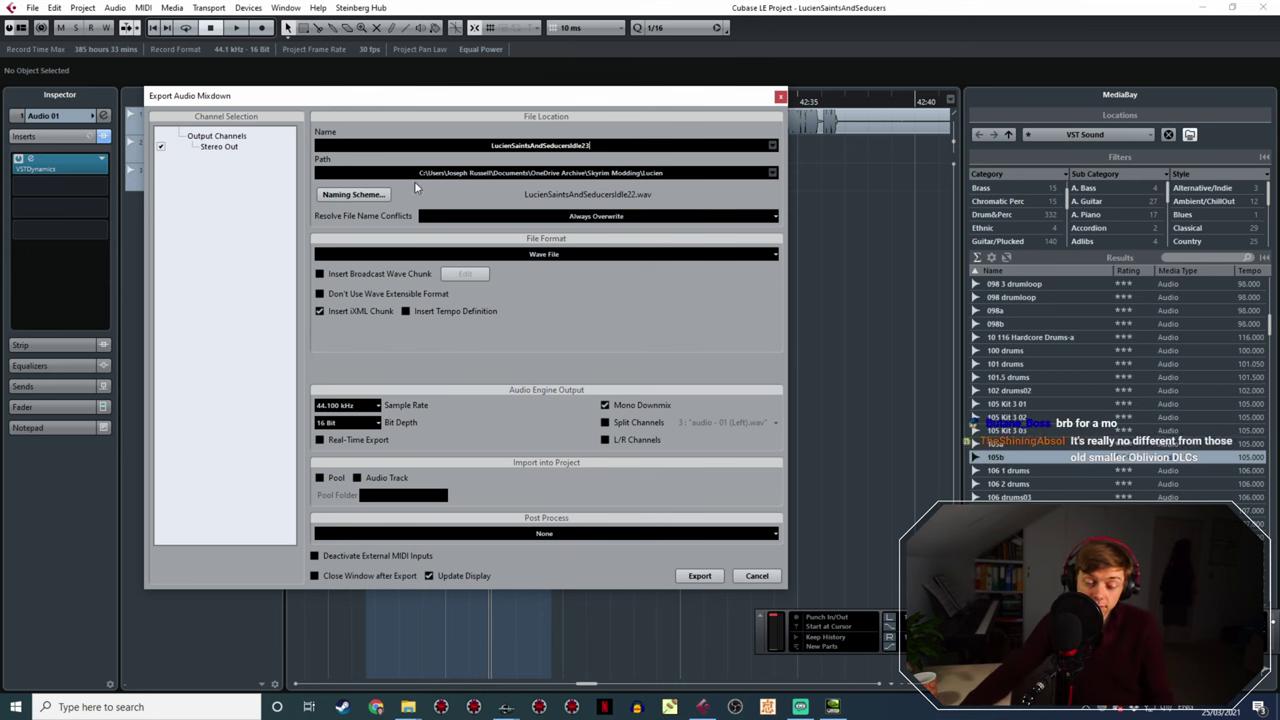
pyautogui.moveTo(449, 94); pyautogui.dragTo(468, 235)
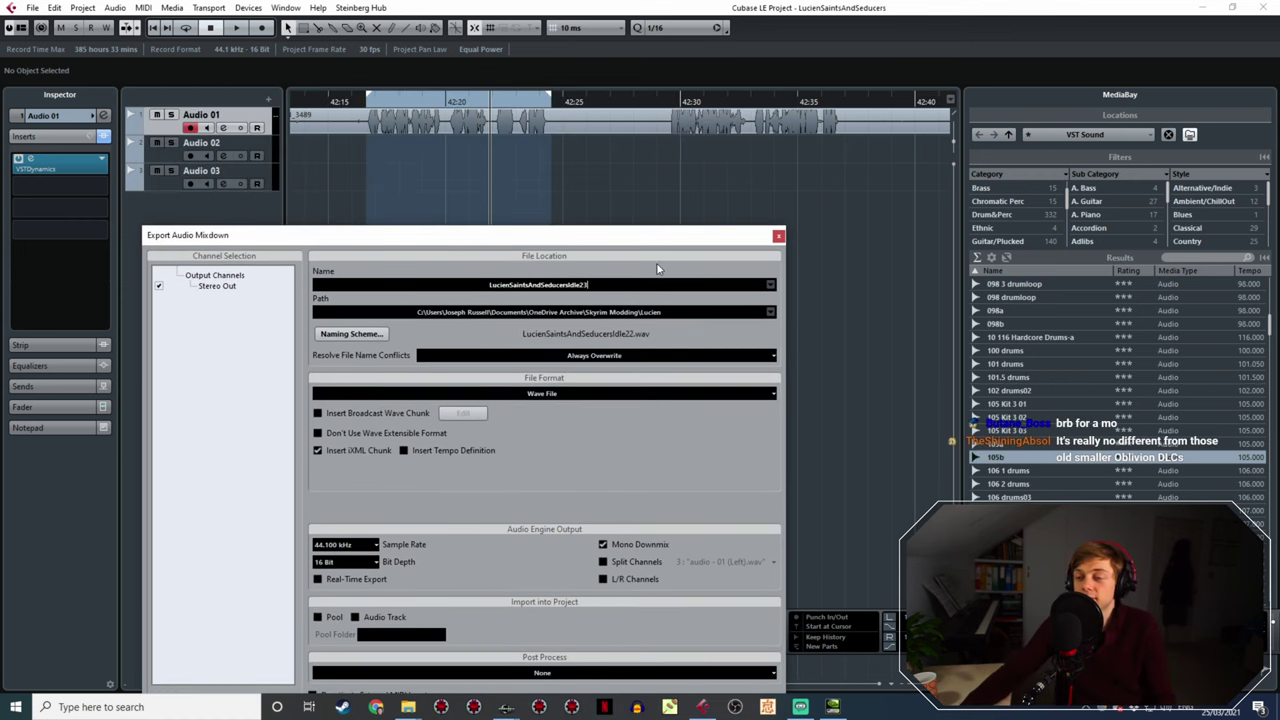
# - Replay the marked take, raise the export dialog until all its settings are in view, and clear the mixdown name
pyautogui.press('space')
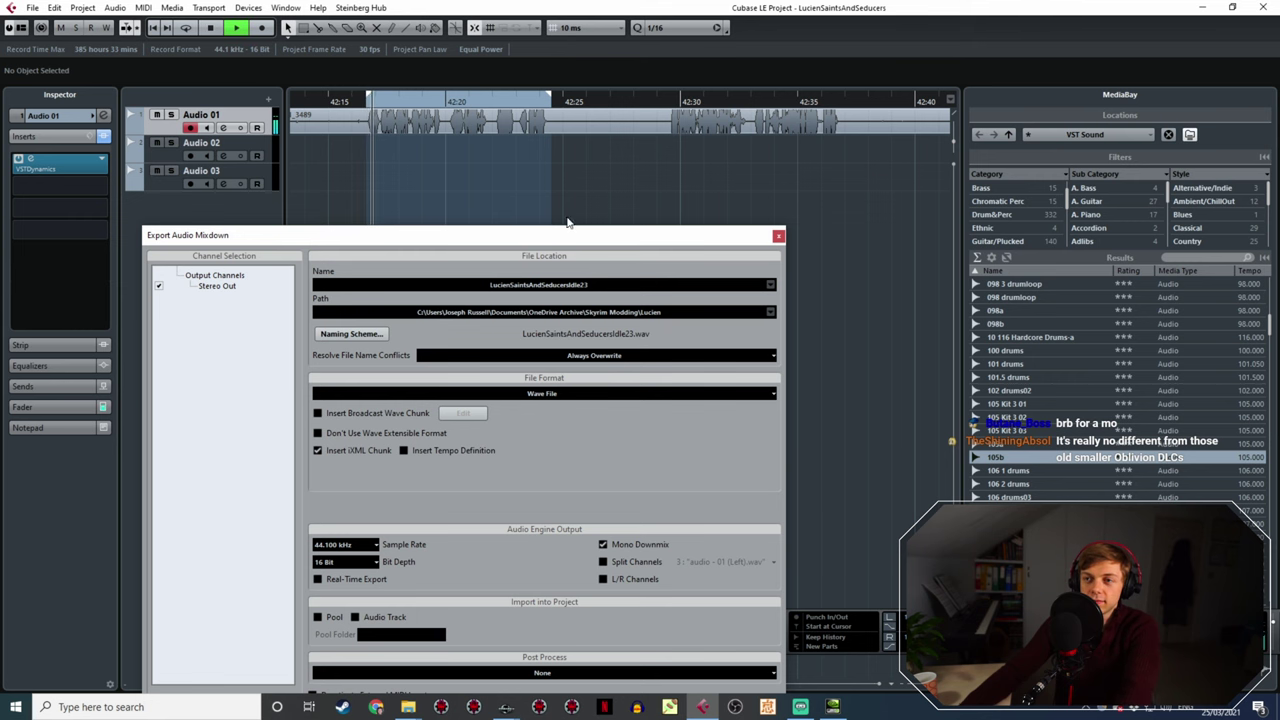
pyautogui.moveTo(600, 240); pyautogui.dragTo(593, 155)
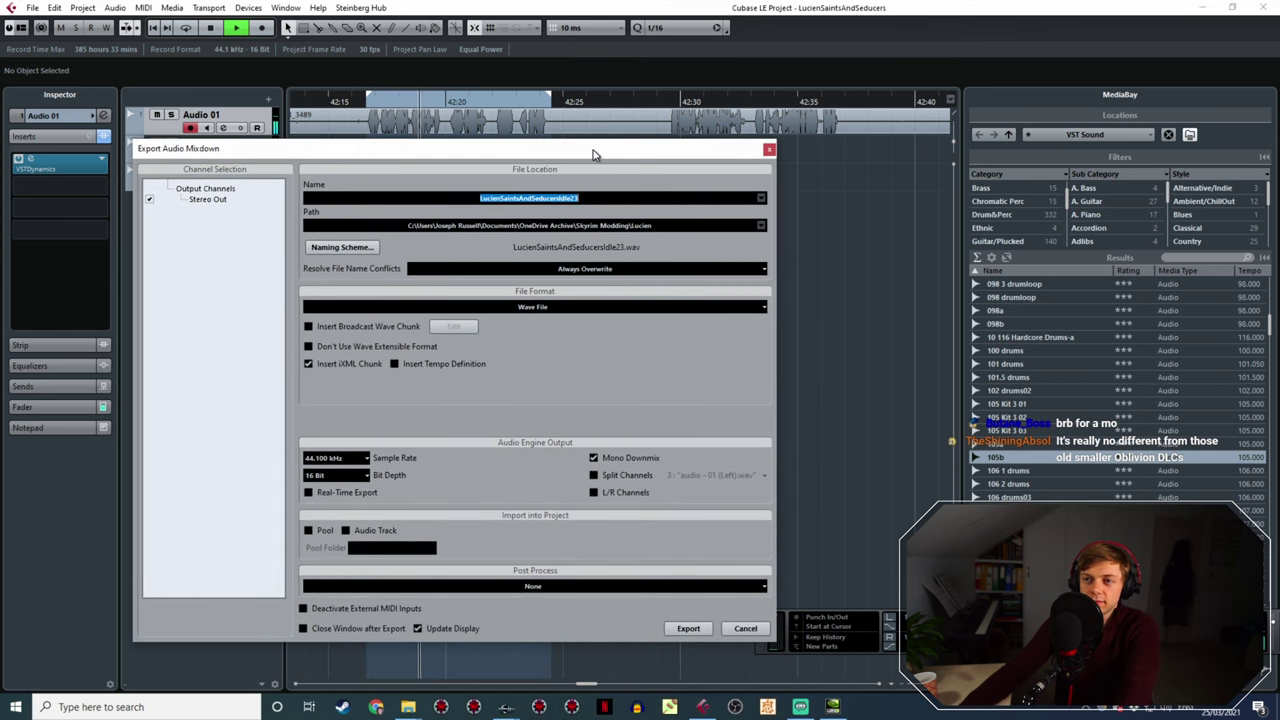
pyautogui.press('BackSpace')
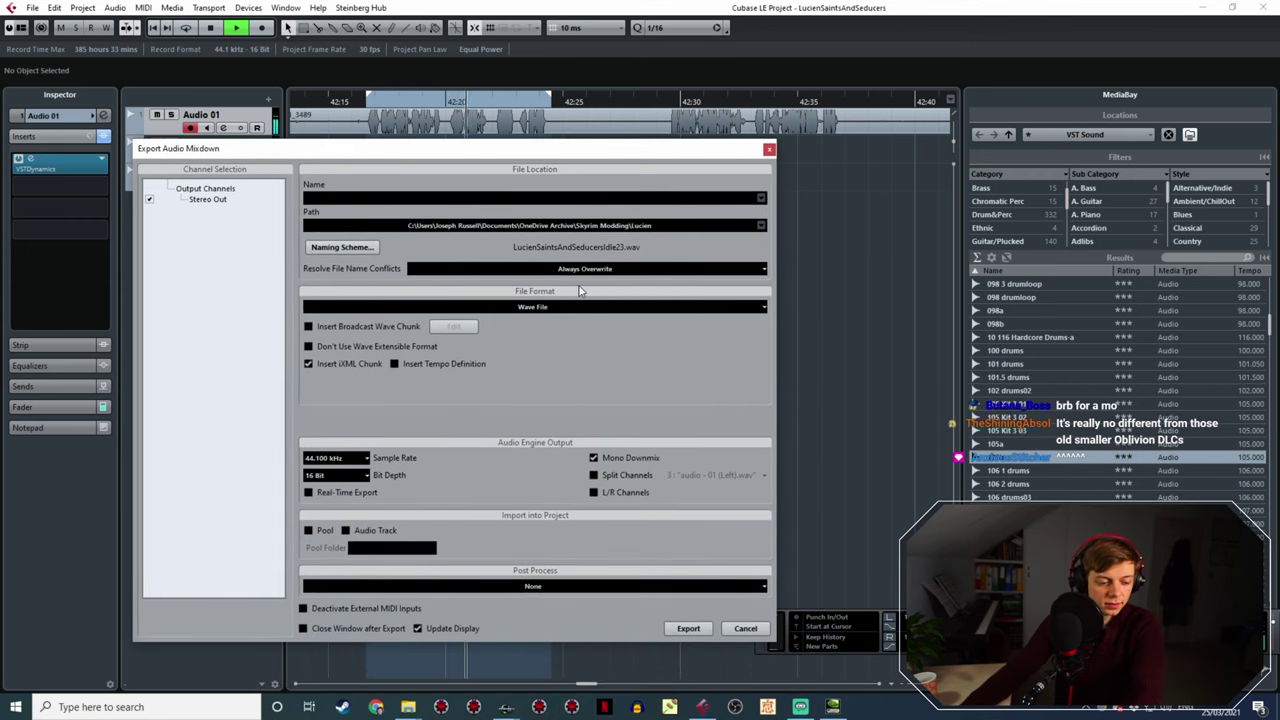
pyautogui.click(829, 245)
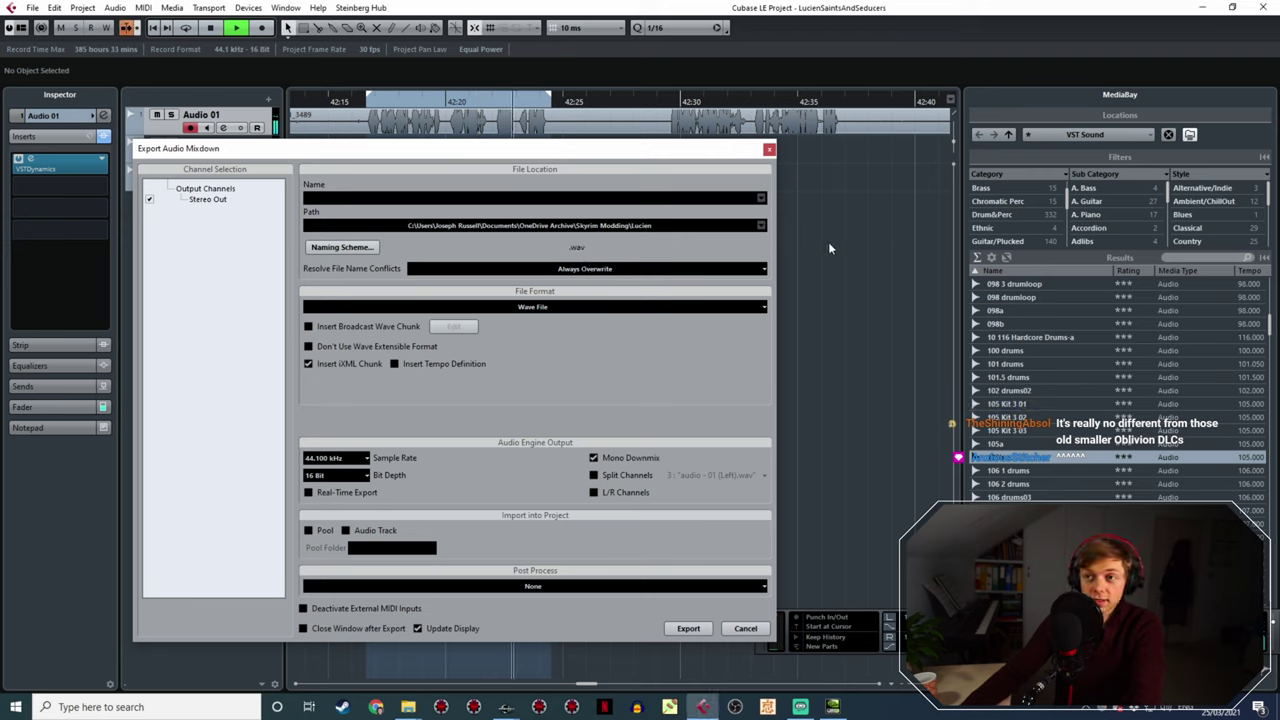
pyautogui.press('space')
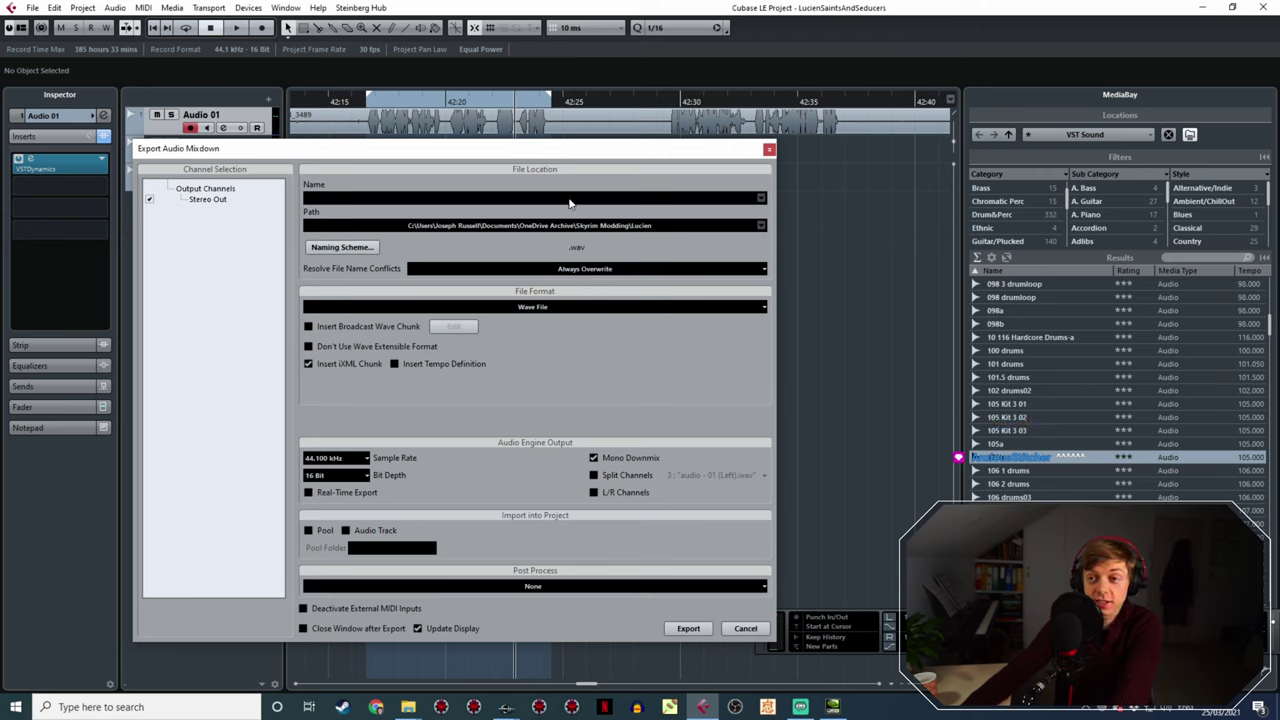
# - Switch to the Lucien folder and play LucienSaintsAndSeducersIdle22.wav to check the exported line, clearing the player away when done
pyautogui.click(408, 707)
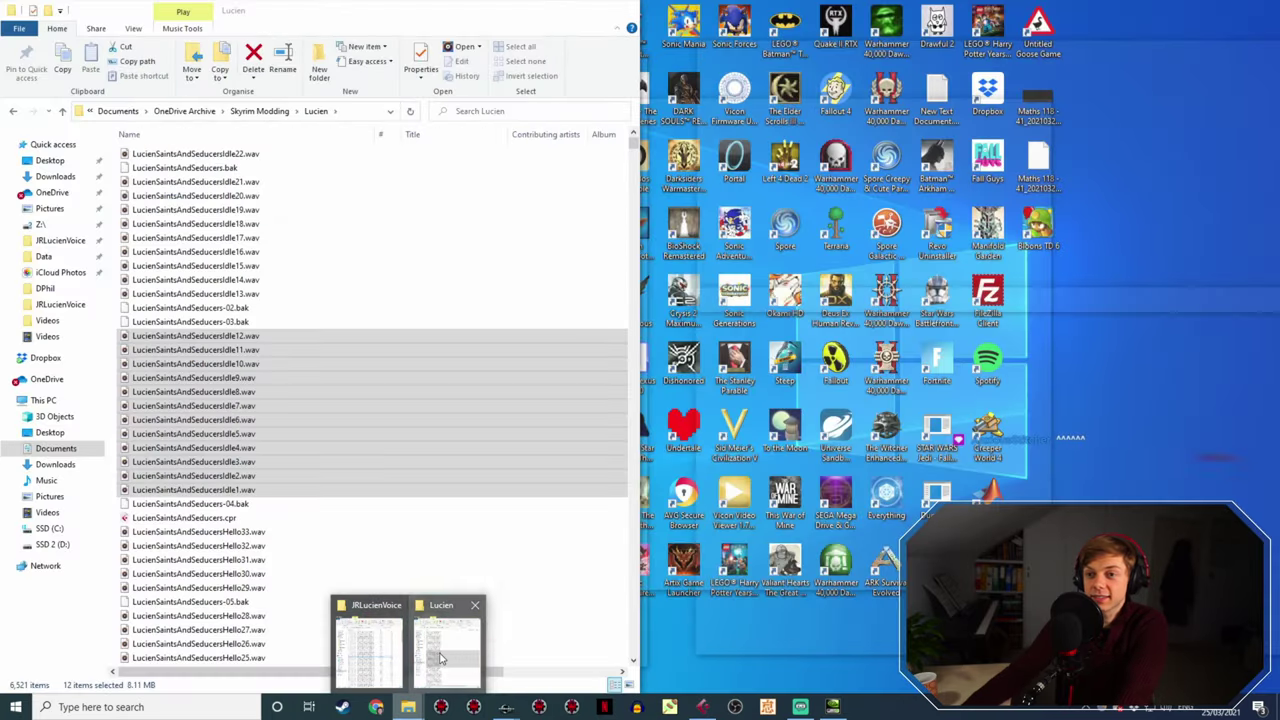
pyautogui.click(440, 655)
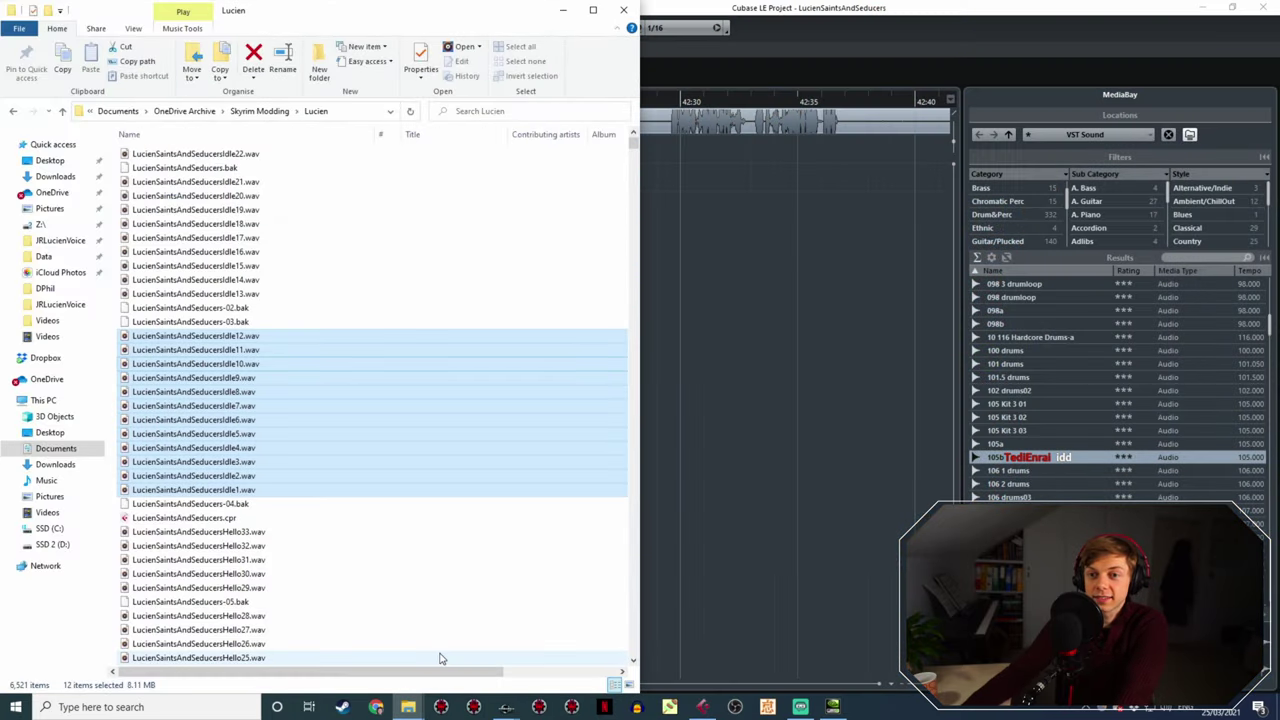
pyautogui.click(268, 155)
pyautogui.doubleClick(273, 157)
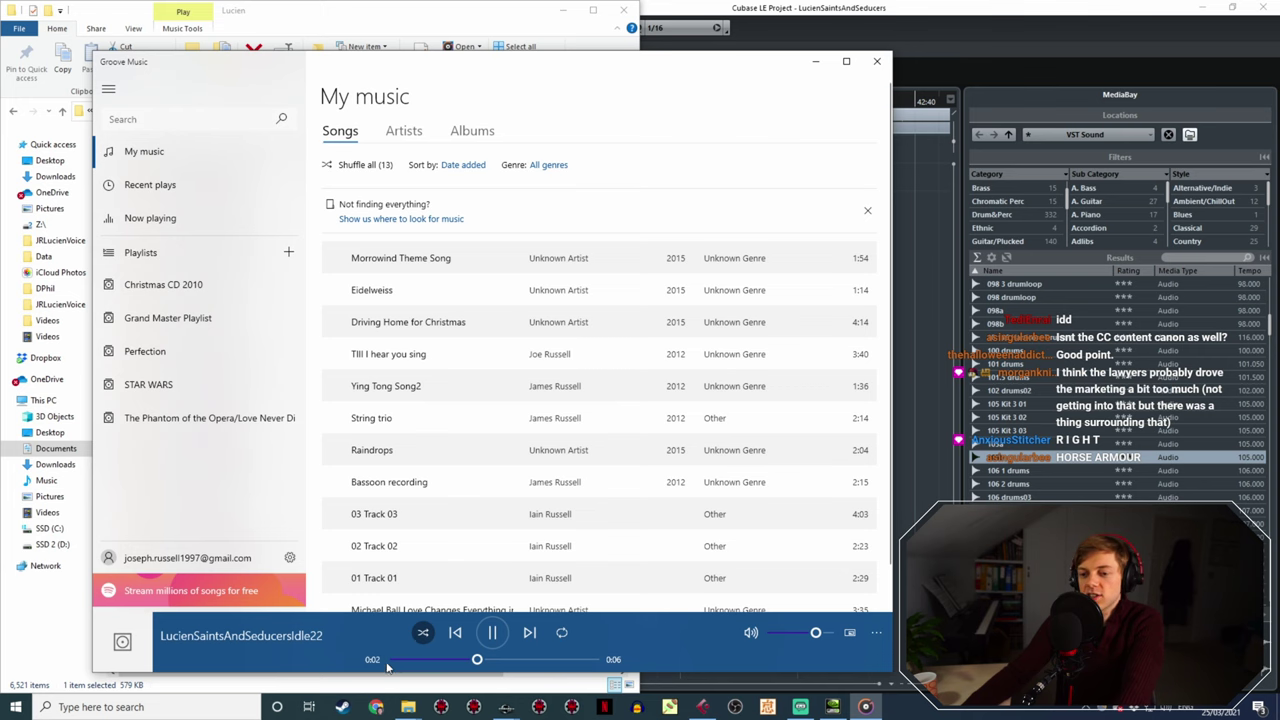
pyautogui.click(815, 61)
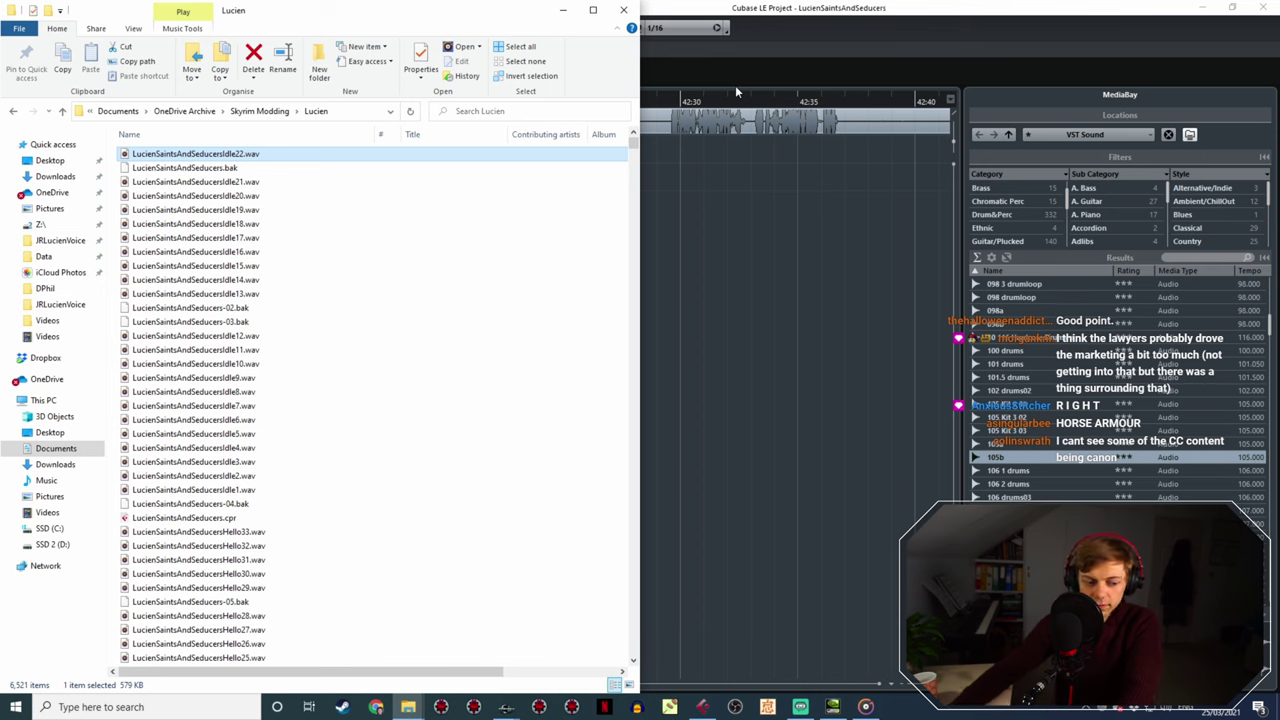
pyautogui.click(722, 332)
pyautogui.hotkey('ctrl', 'shift', 'e')
pyautogui.click(544, 198)
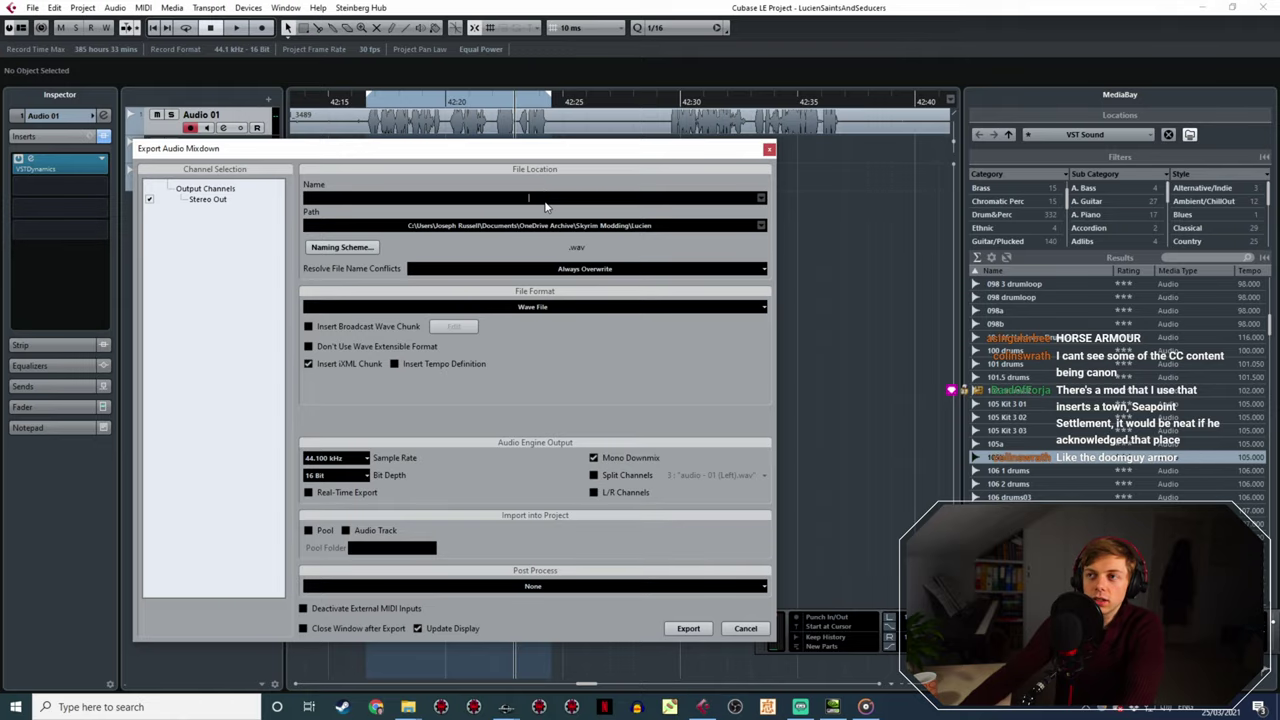
pyautogui.press('Escape')
# - Copy the base name of LucienSaintsAndSeducersIdle22.wav from the Lucien folder
pyautogui.moveTo(408, 707)
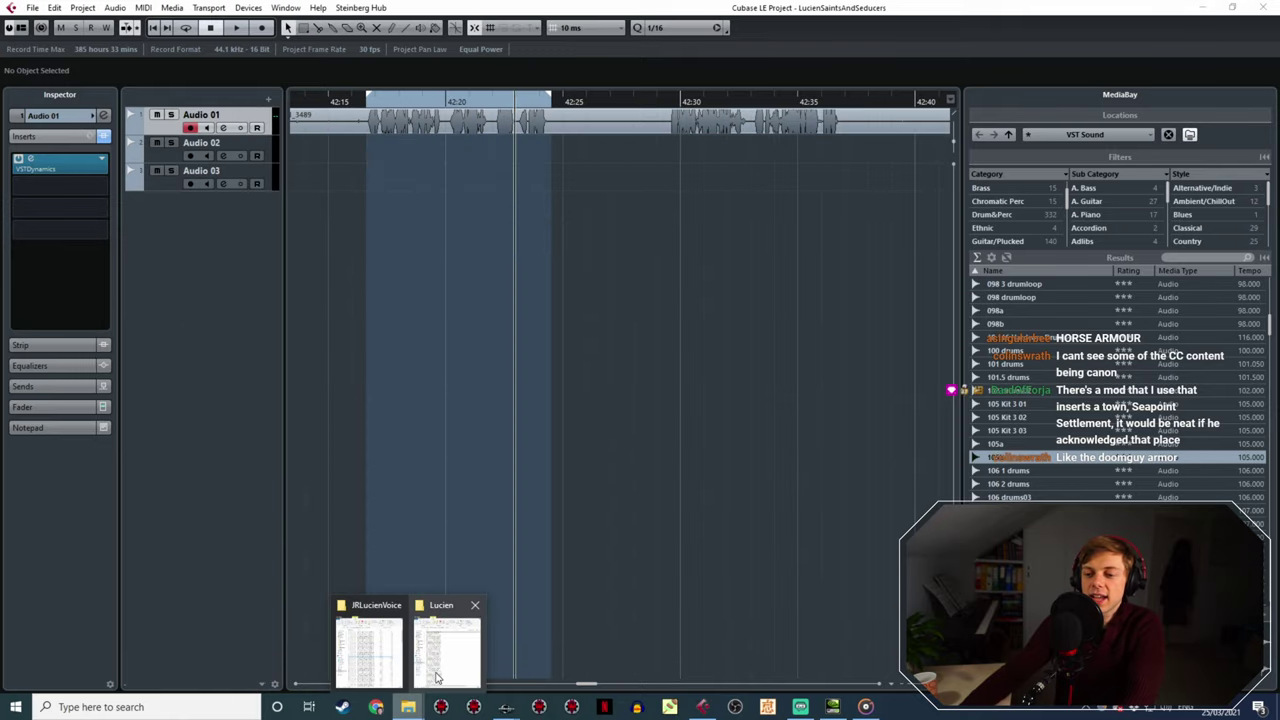
pyautogui.click(385, 630)
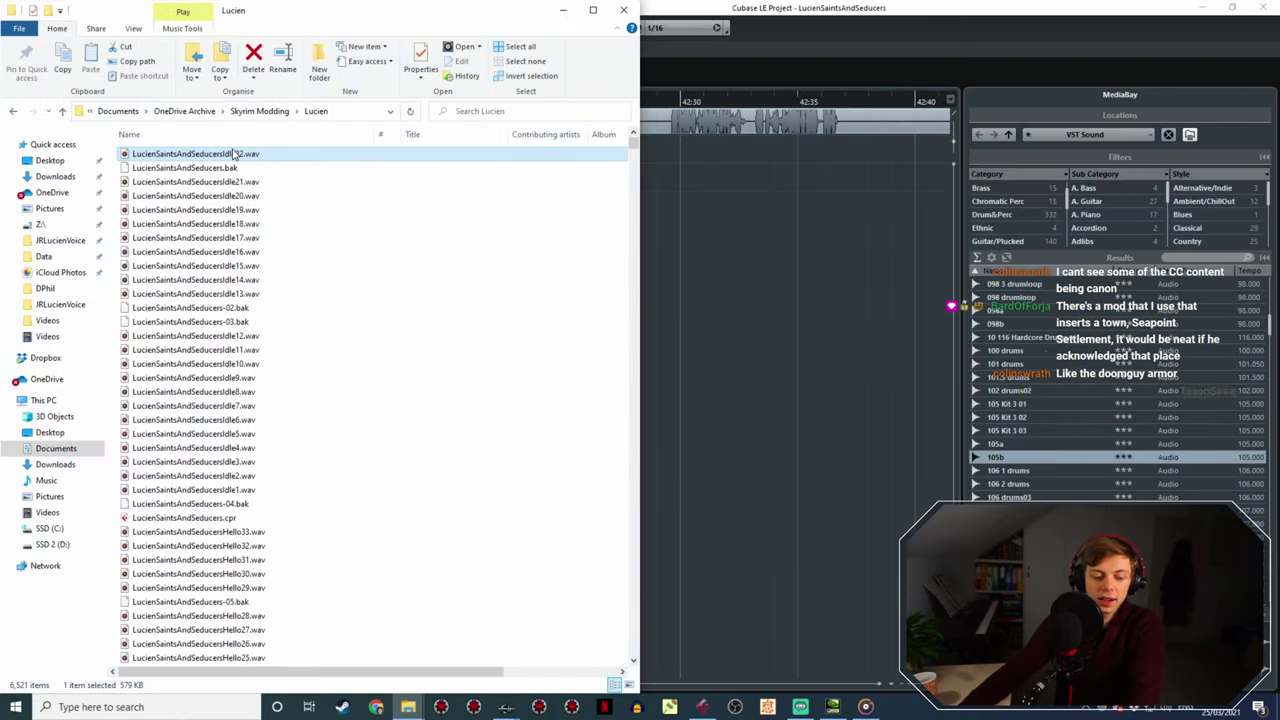
pyautogui.click(235, 154)
pyautogui.hotkey('ctrl', 'c')
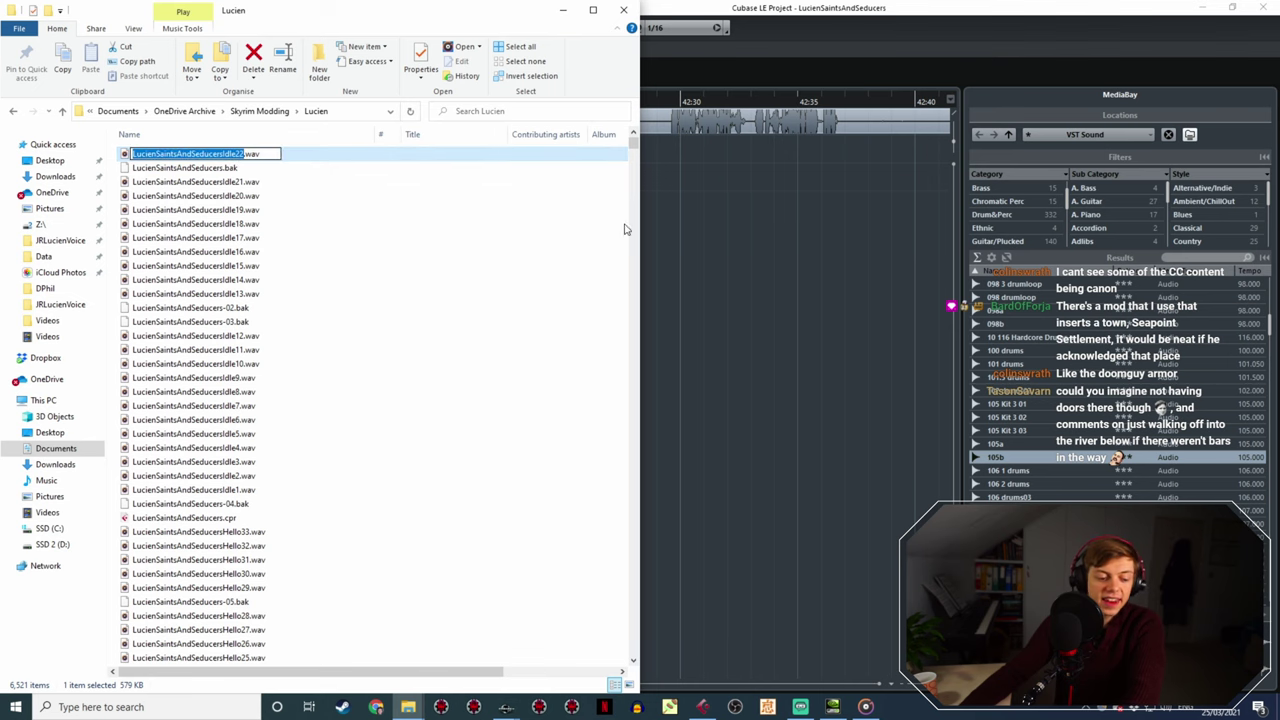
# - In Cubase, paste the copied file name as the mixdown name, change it to LucienSaintsAndSeducersIdle23, and export the marked range
pyautogui.click(763, 213)
pyautogui.click(557, 203)
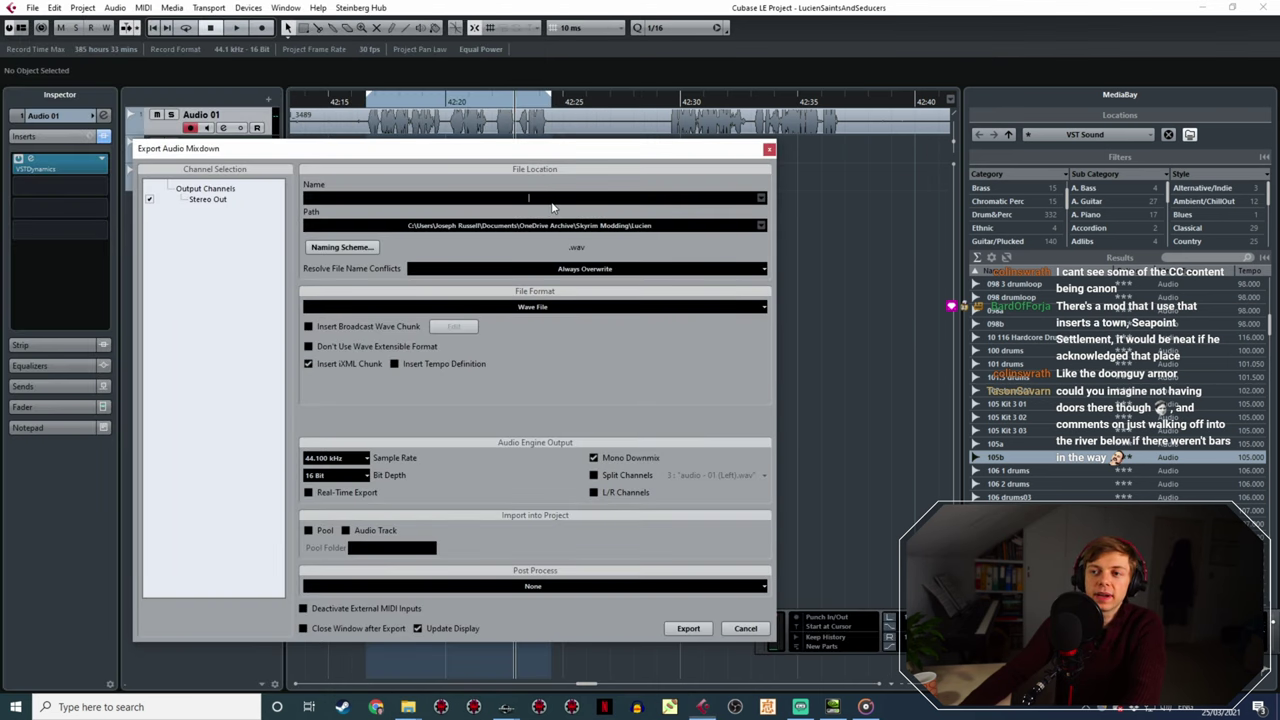
pyautogui.hotkey('ctrl', 'v')
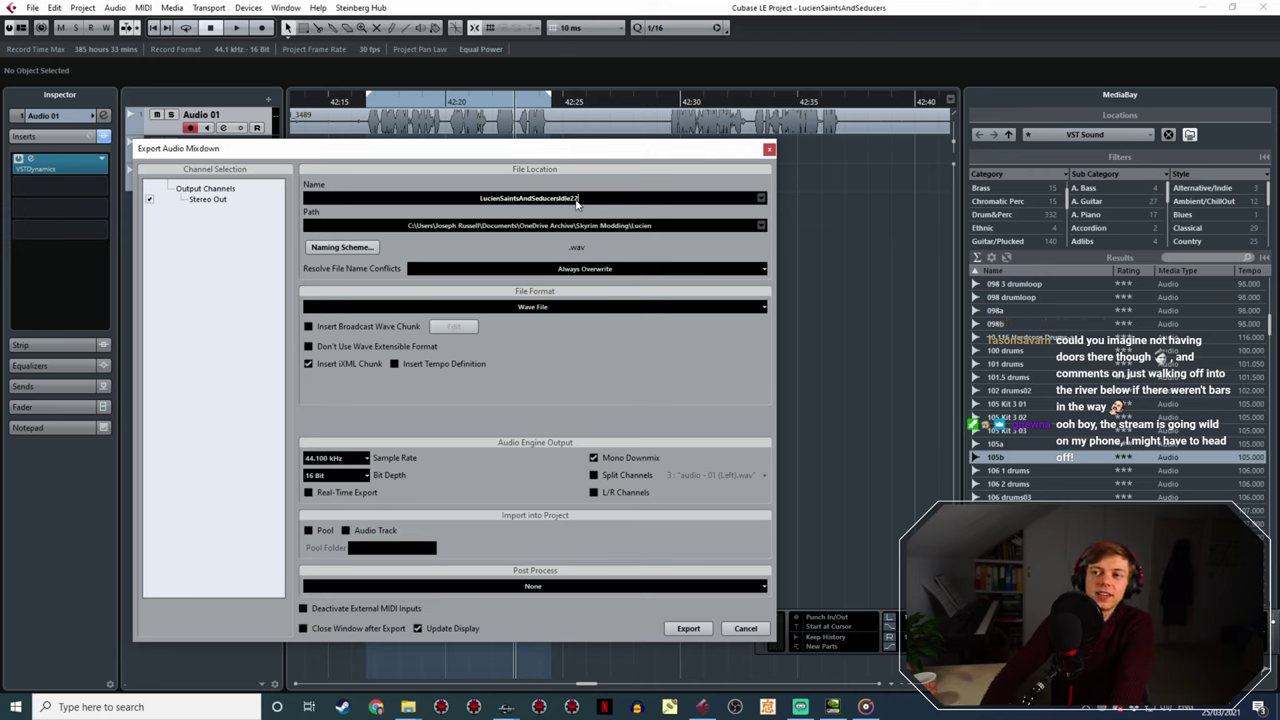
pyautogui.press('BackSpace')
pyautogui.write('3')
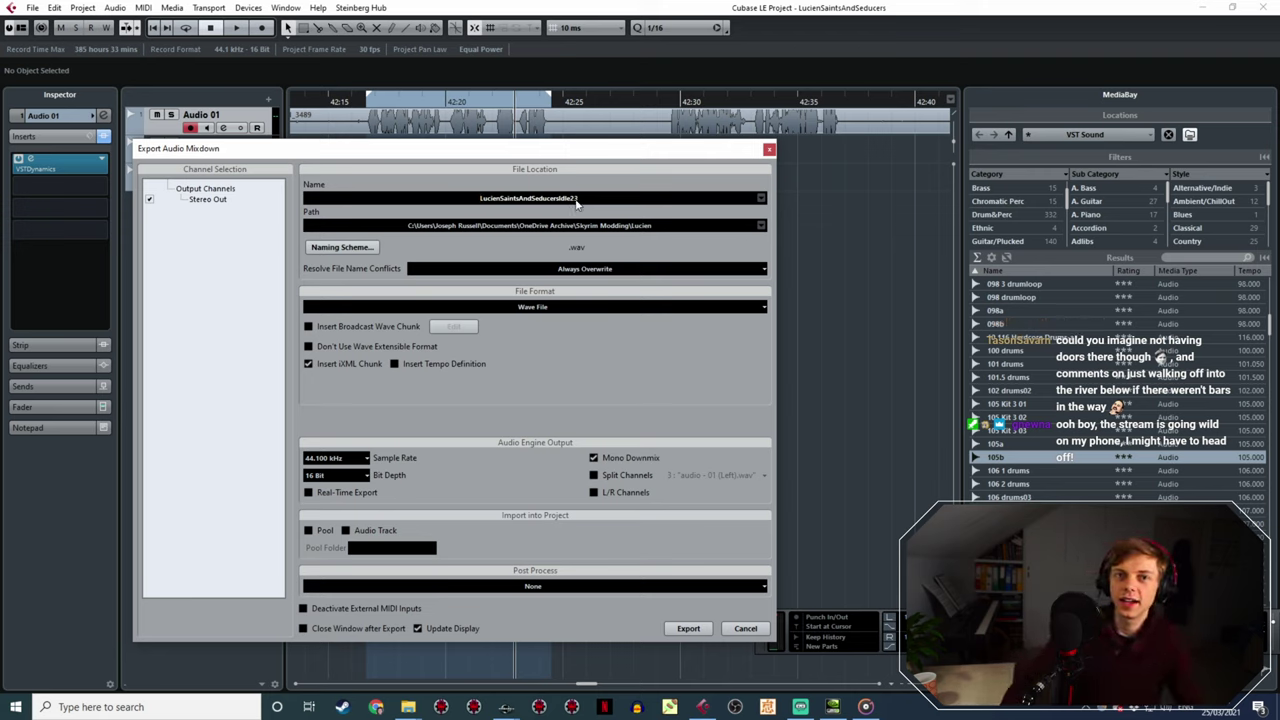
pyautogui.click(689, 628)
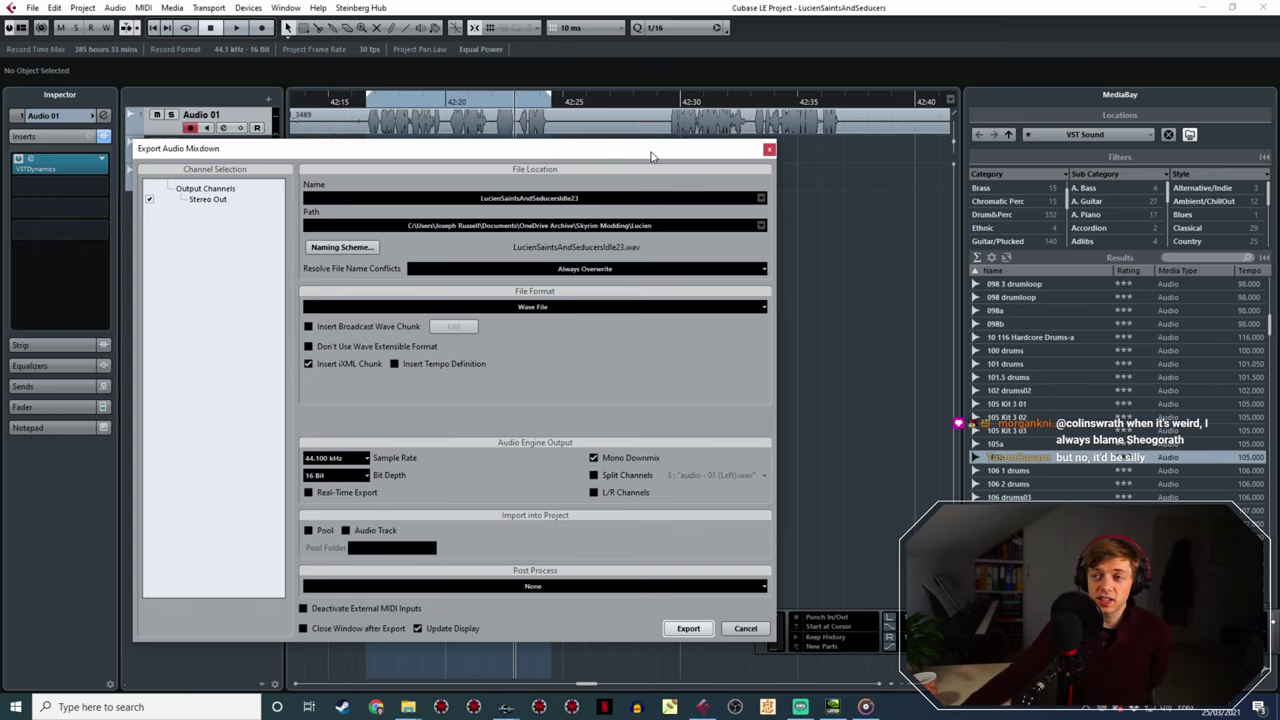
# - Move the export dialog below the Audio 01 track and audition the recording from about 42:28
pyautogui.moveTo(650, 157); pyautogui.dragTo(677, 198)
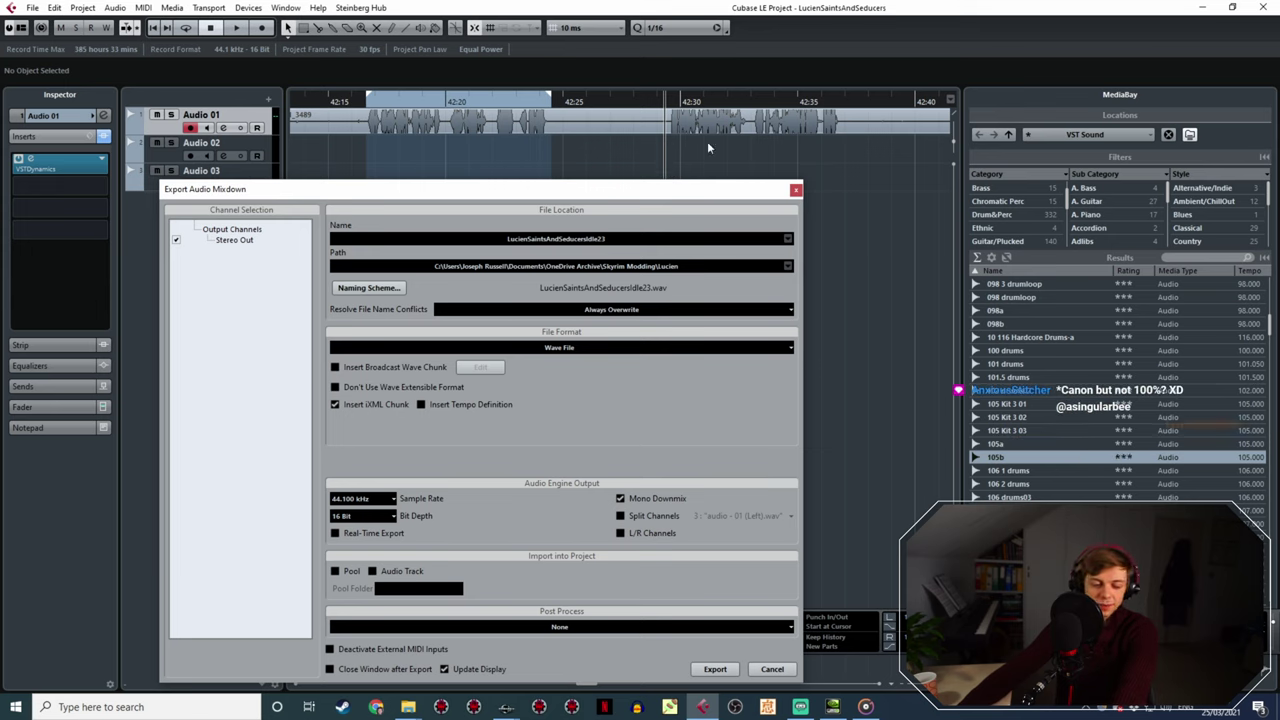
pyautogui.press('space')
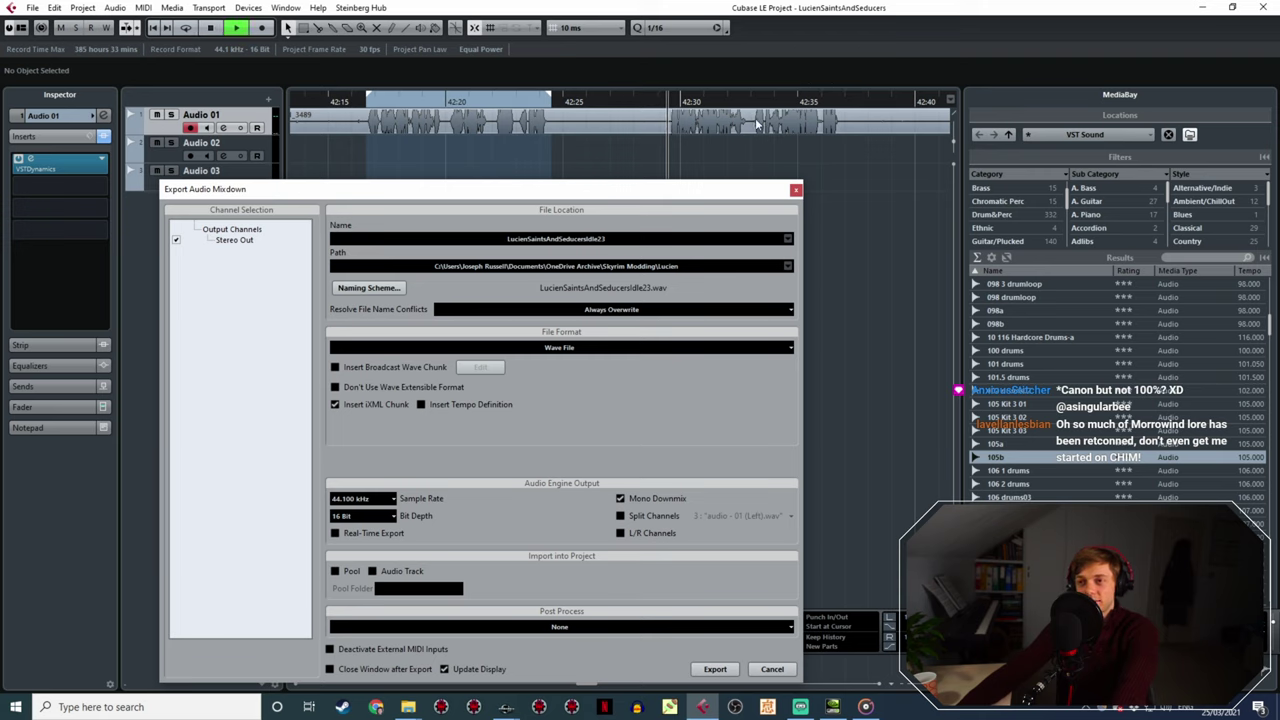
pyautogui.keyDown('ctrl'); pyautogui.scroll(-3, 793, 142); pyautogui.keyUp('ctrl')
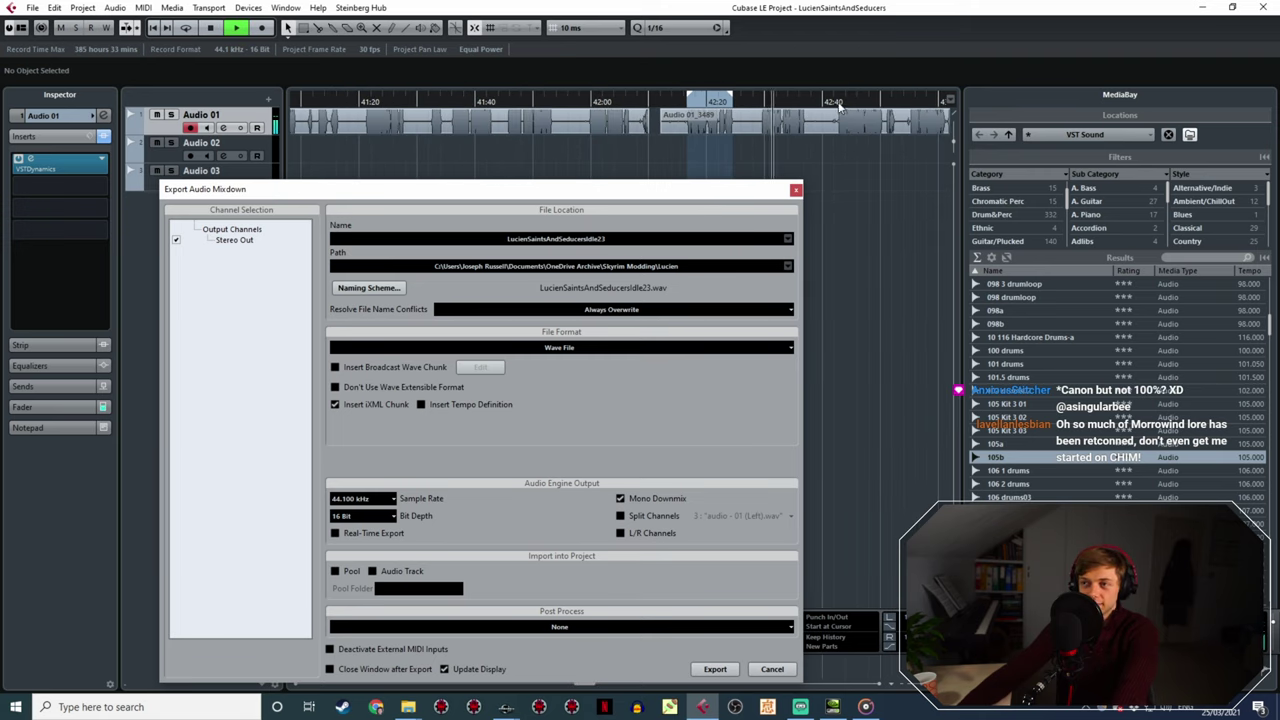
pyautogui.click(841, 100)
pyautogui.click(763, 100)
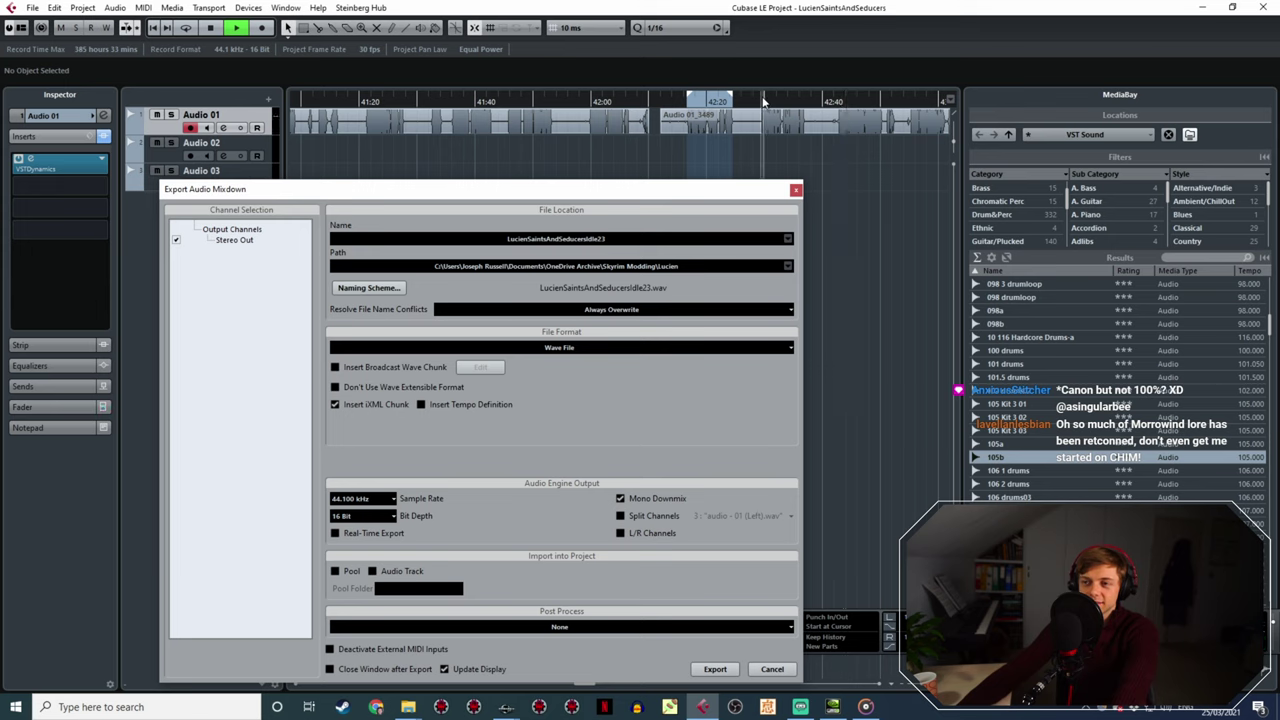
pyautogui.keyDown('ctrl'); pyautogui.scroll(5, 817, 143); pyautogui.keyUp('ctrl')
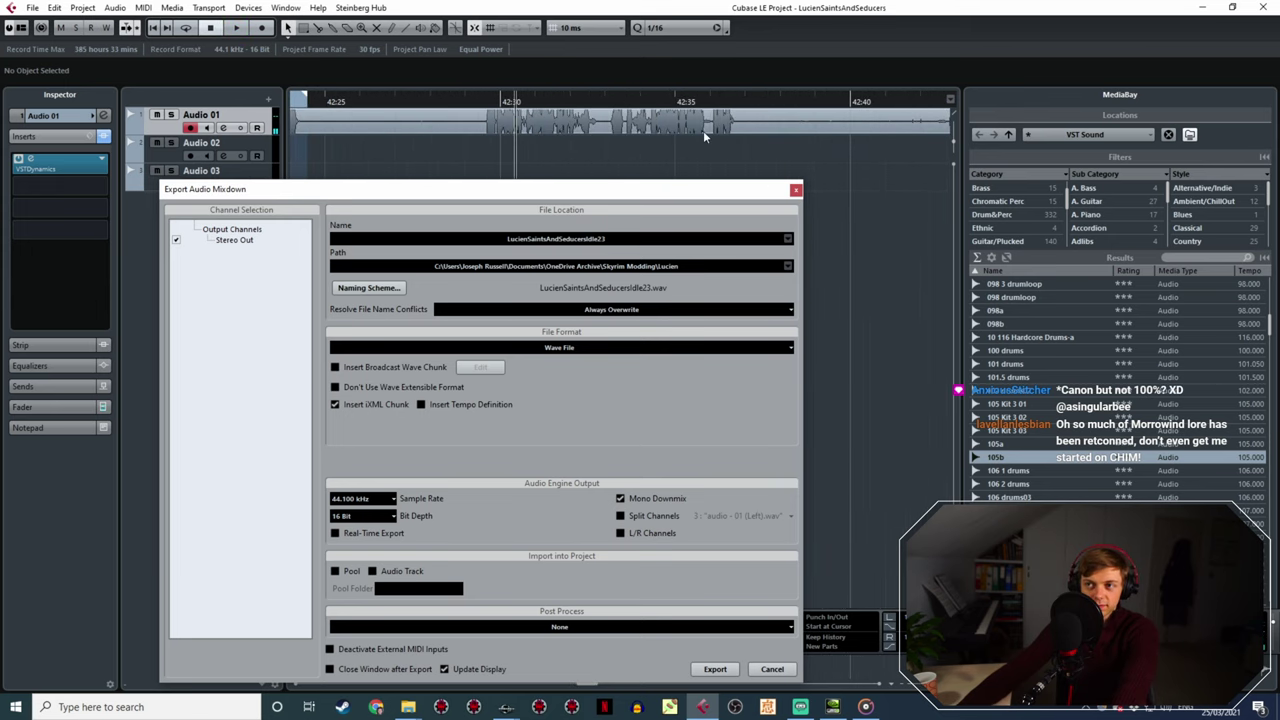
# - Set the export range from about 42:29.5 to 42:36.6 and play the take to check its boundaries
pyautogui.click(476, 100)
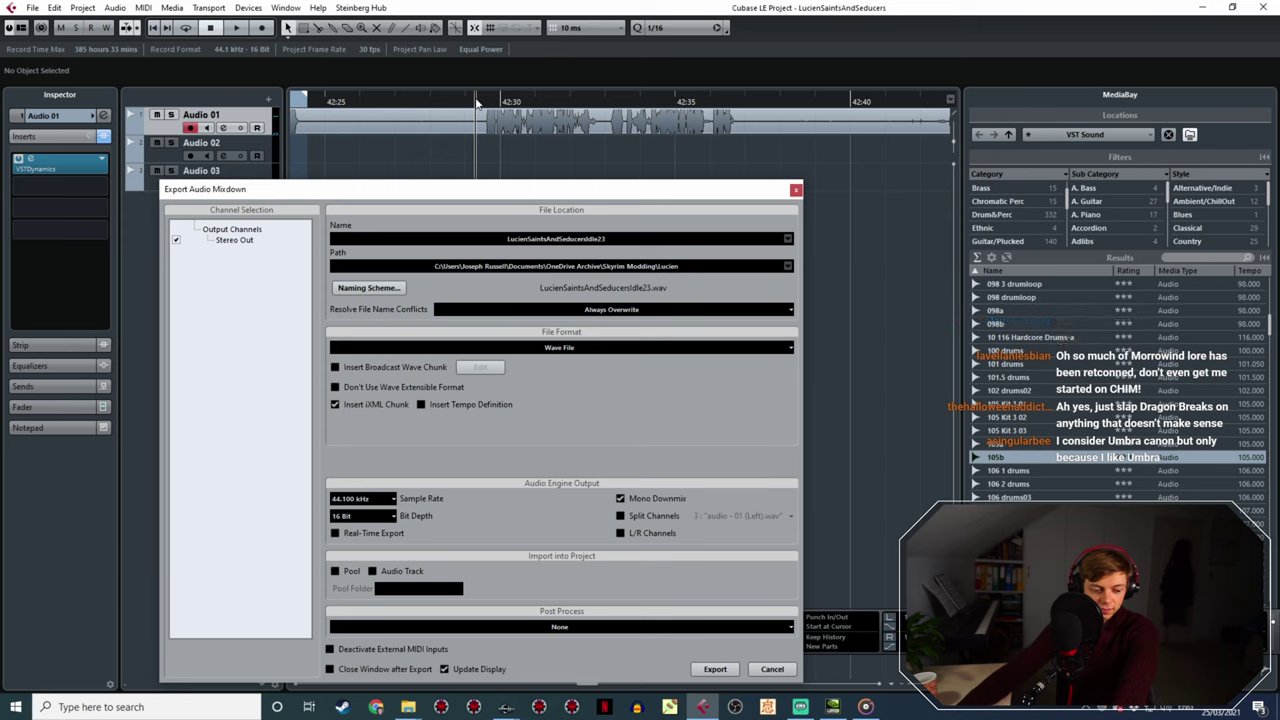
pyautogui.press('space')
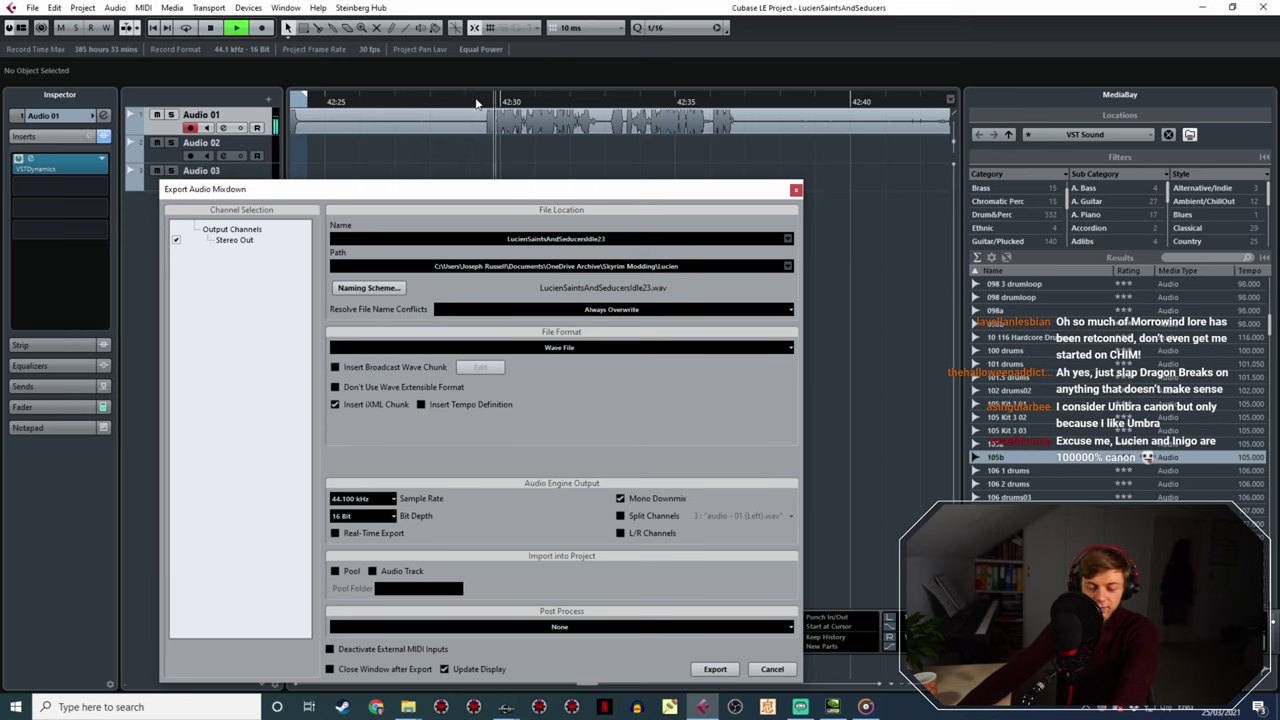
pyautogui.moveTo(484, 96); pyautogui.dragTo(734, 96)
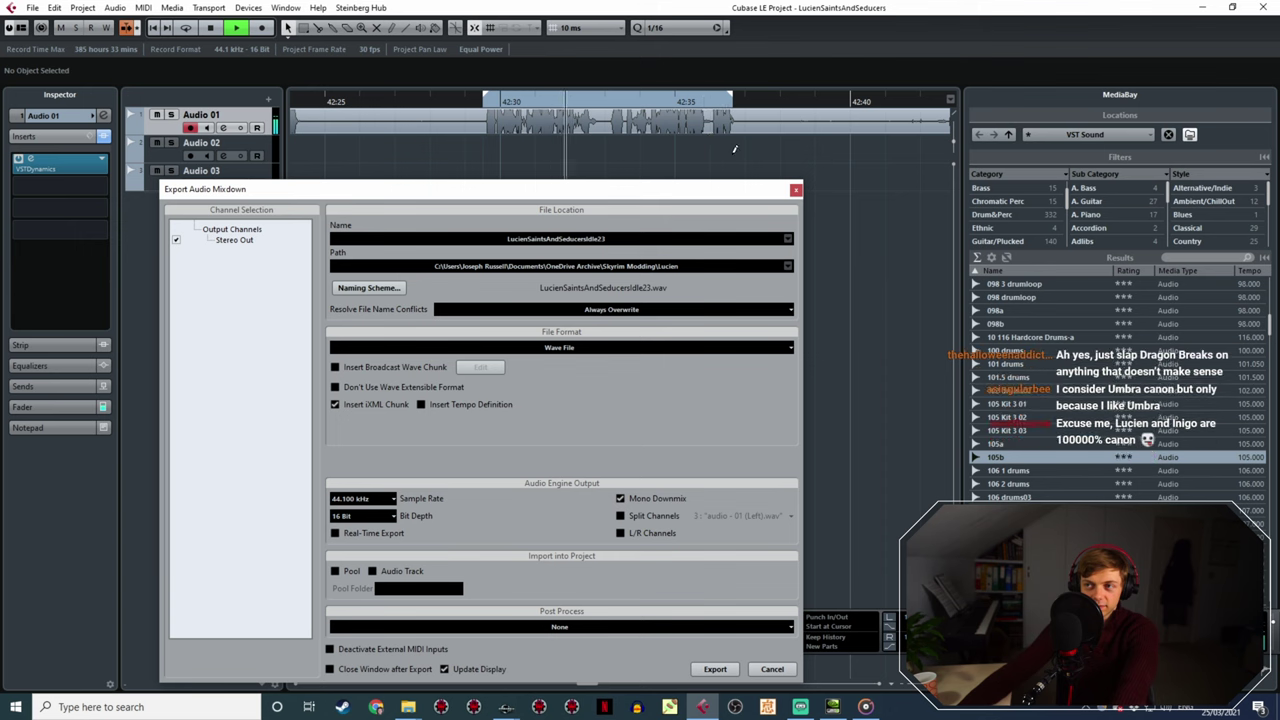
pyautogui.click(518, 102)
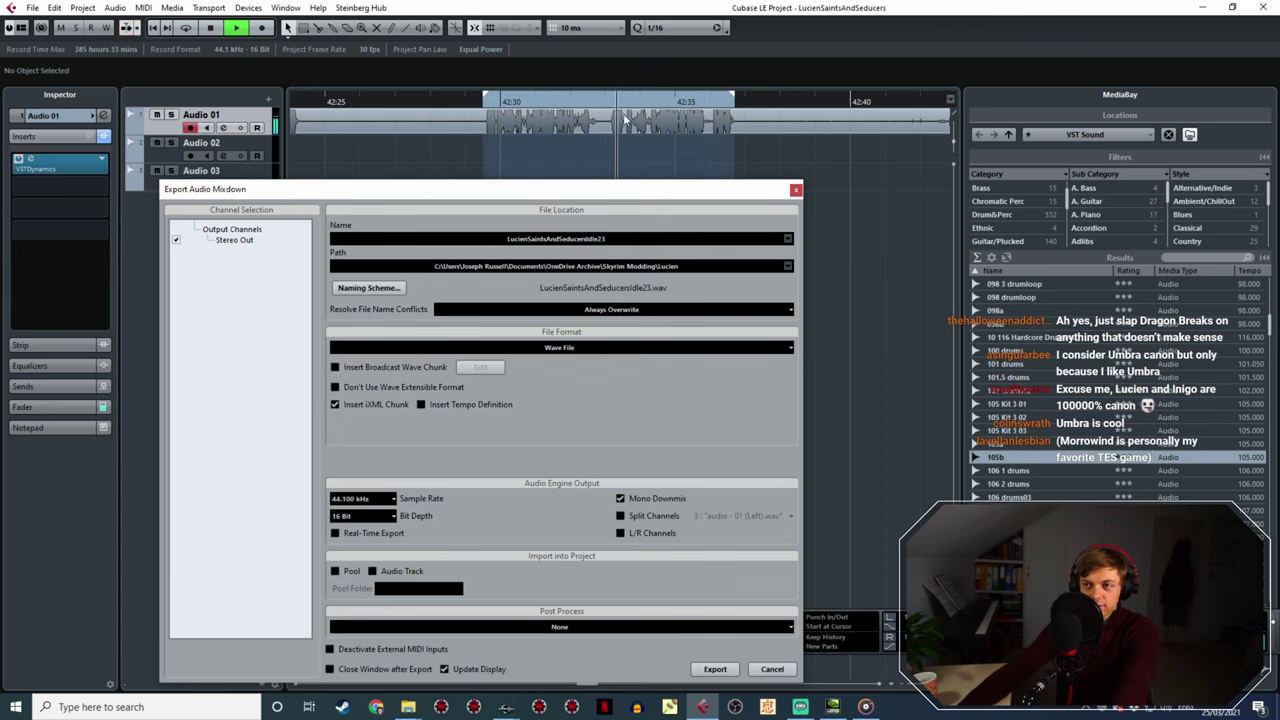
pyautogui.keyDown('ctrl'); pyautogui.scroll(3, 757, 103); pyautogui.keyUp('ctrl')
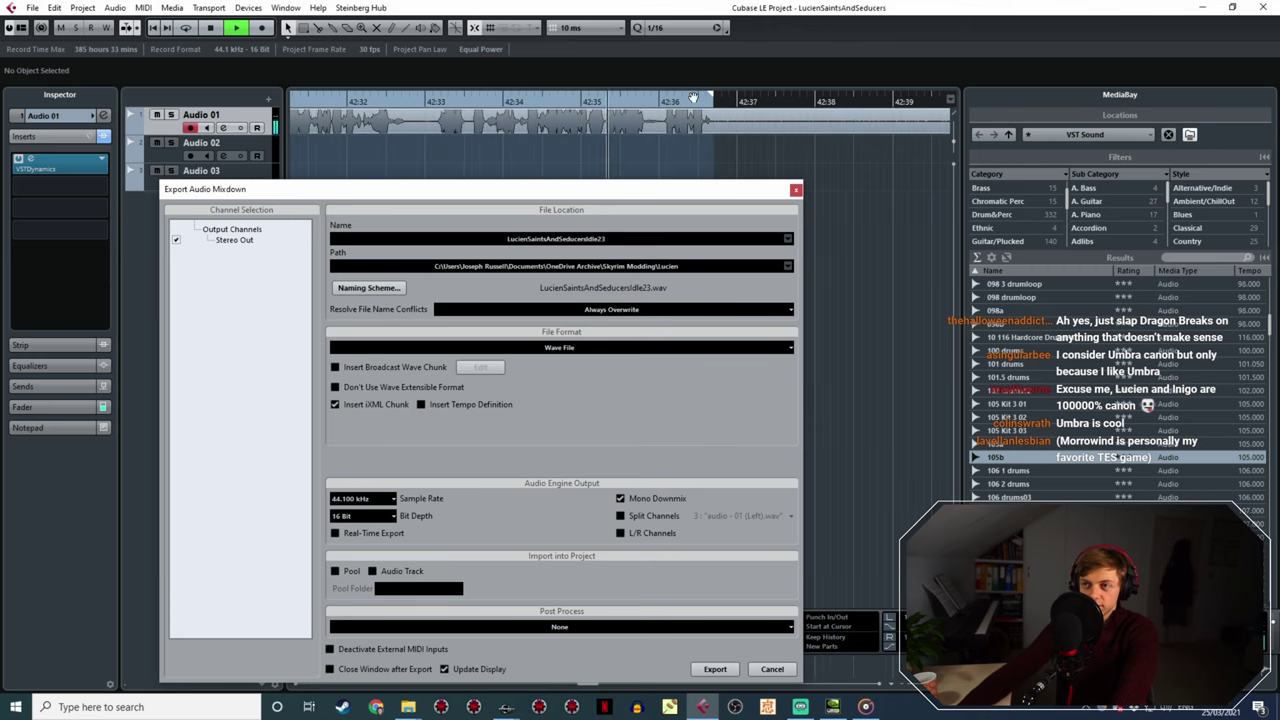
# - Change the mixdown name to LucienSaintsAndSeducersIdle24 and export the marked range as a WAV file
pyautogui.click(630, 237)
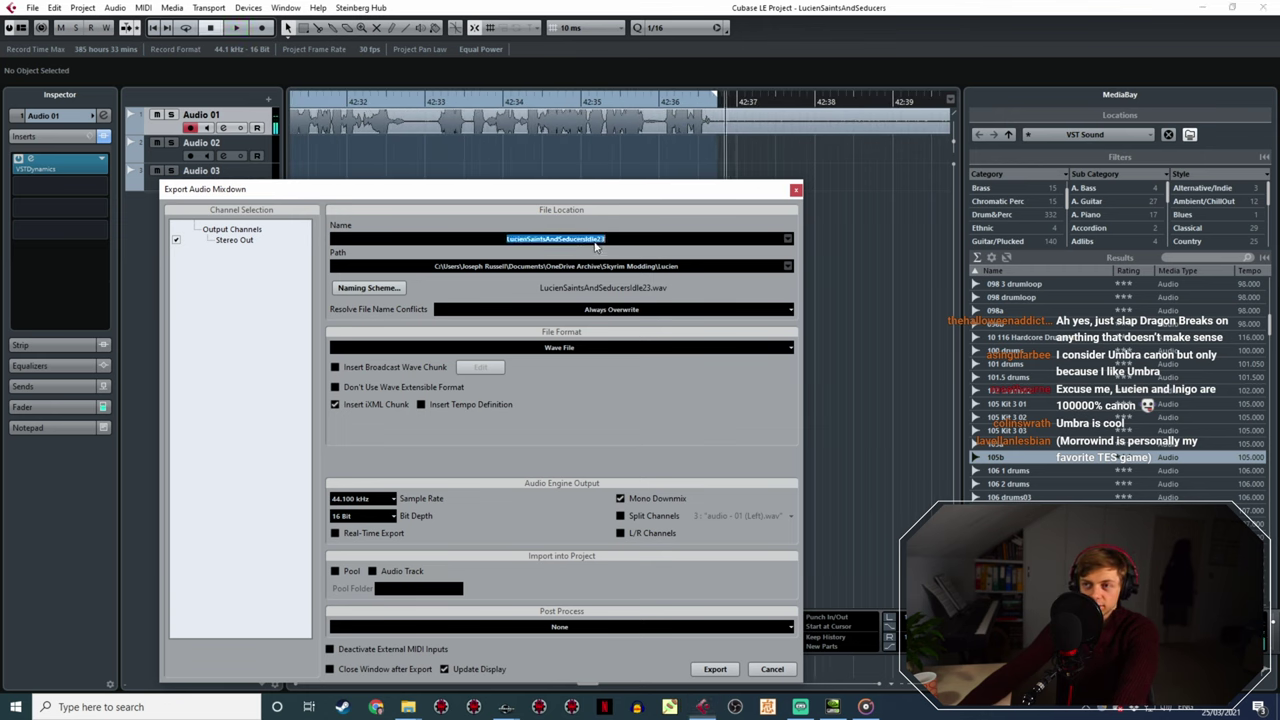
pyautogui.click(630, 237)
pyautogui.press('BackSpace')
pyautogui.write('4')
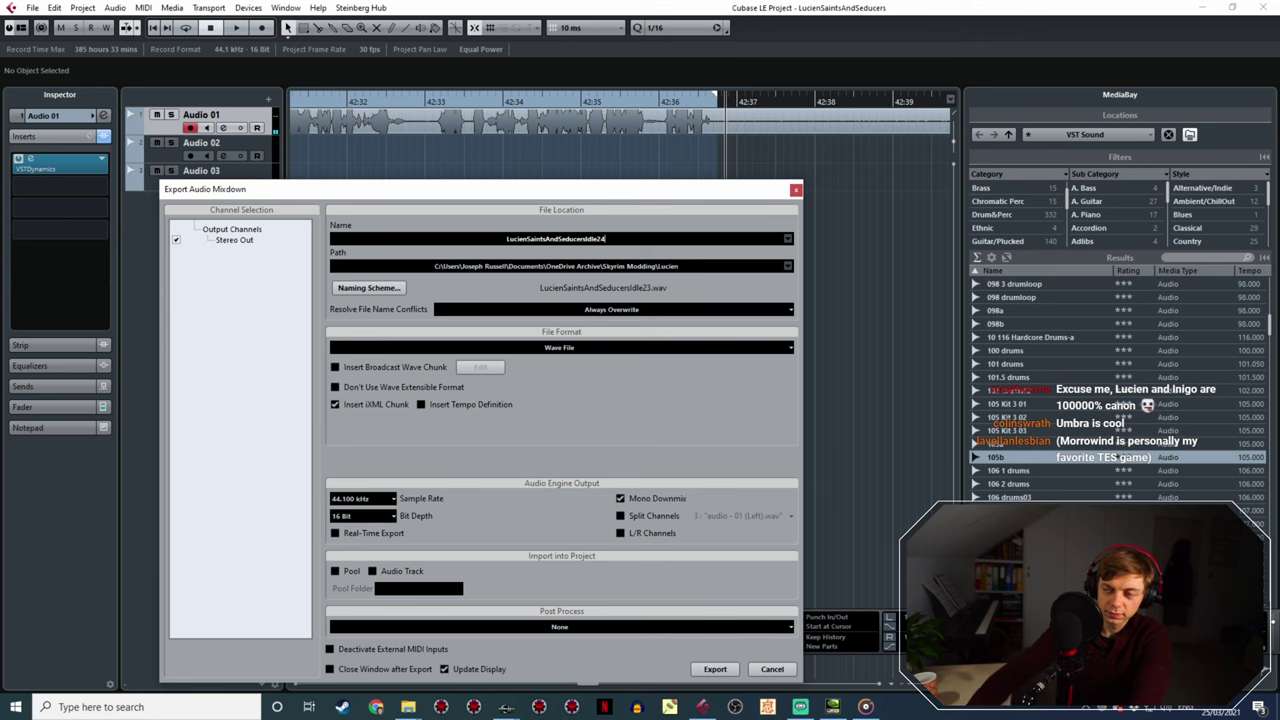
pyautogui.moveTo(701, 189); pyautogui.dragTo(625, 87)
pyautogui.click(642, 566)
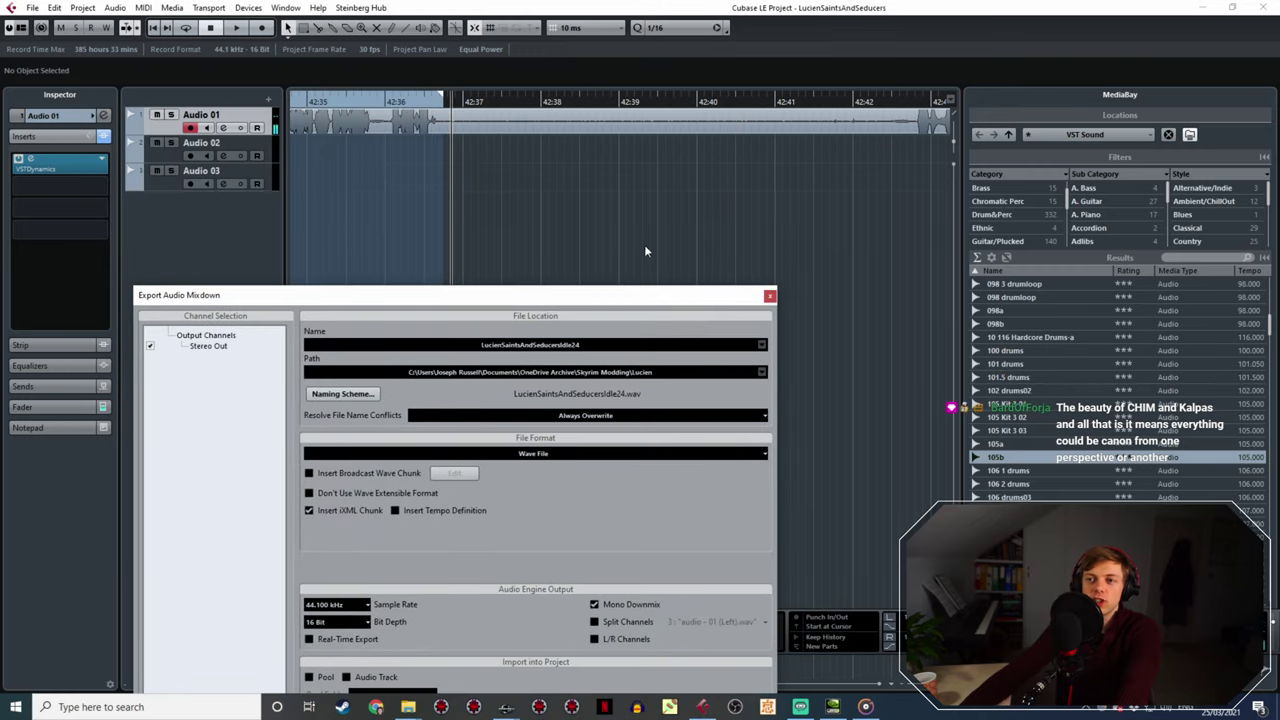
# - Audition the next take on Audio 01 from about 42:42
pyautogui.keyDown('ctrl'); pyautogui.scroll(-4, 634, 218); pyautogui.keyUp('ctrl')
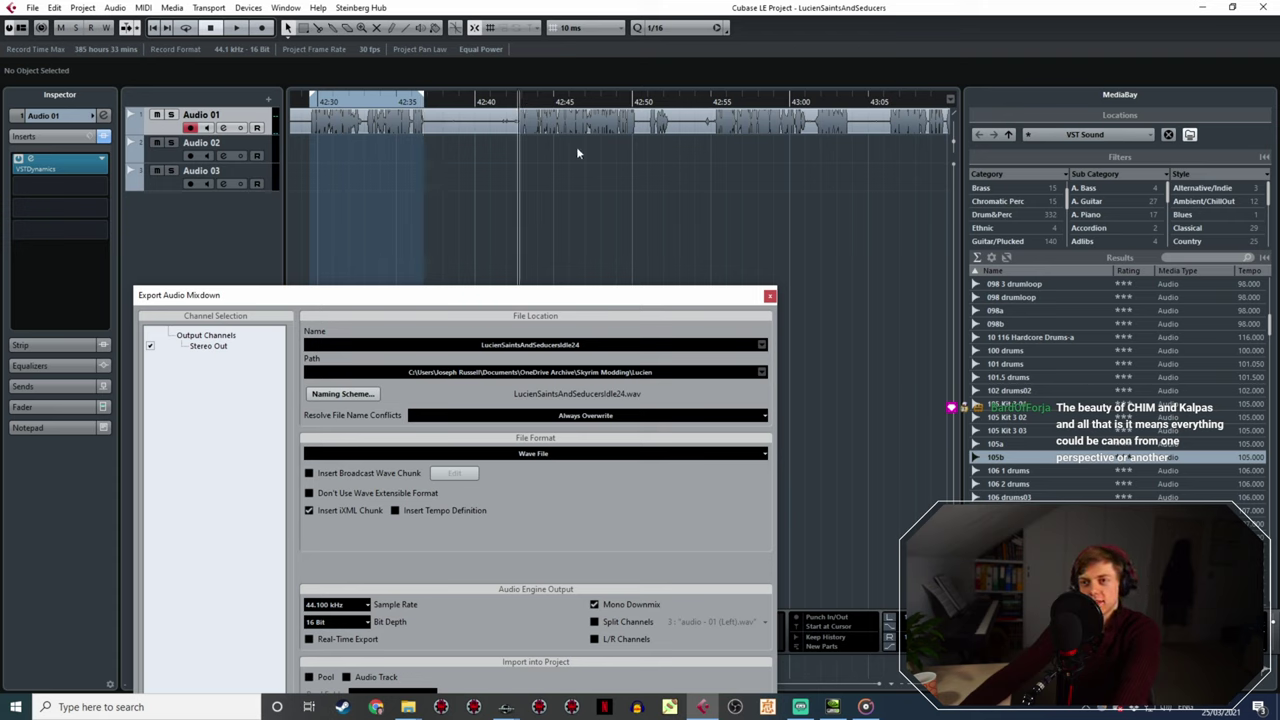
pyautogui.keyDown('ctrl'); pyautogui.scroll(3, 624, 199); pyautogui.keyUp('ctrl')
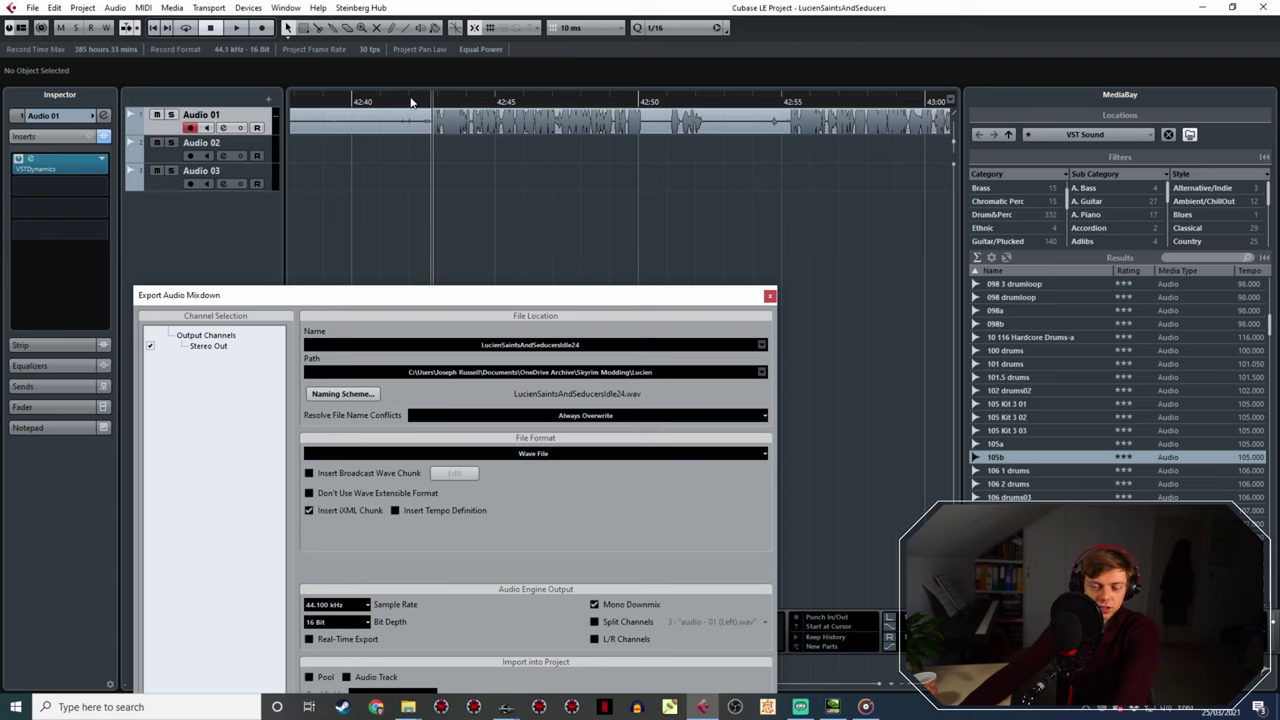
pyautogui.click(410, 101)
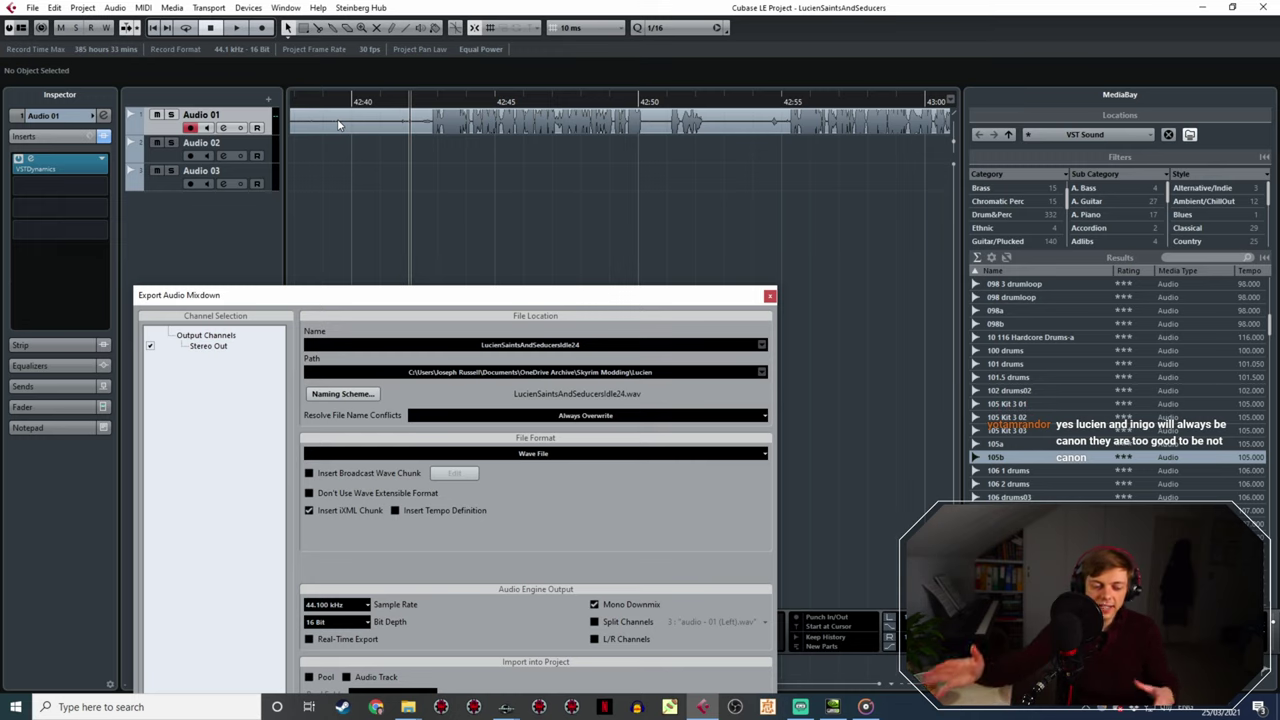
pyautogui.press('space')
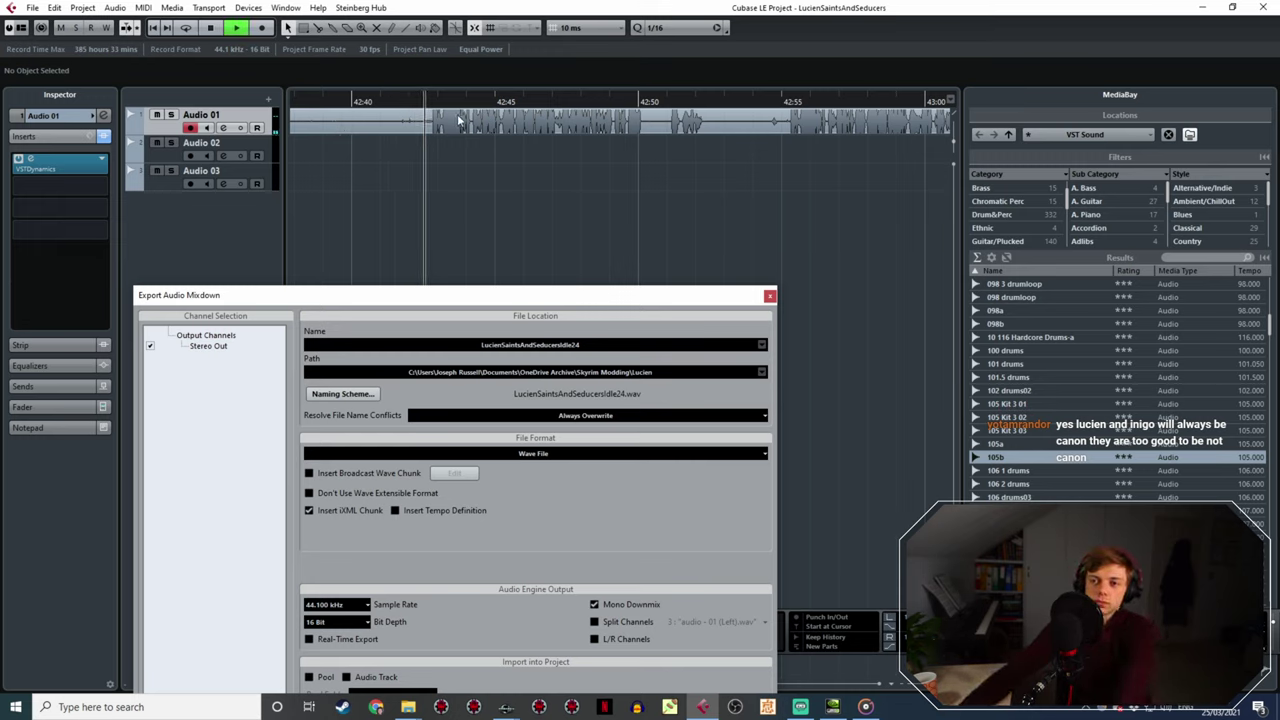
pyautogui.keyDown('ctrl'); pyautogui.scroll(-3, 573, 176); pyautogui.keyUp('ctrl')
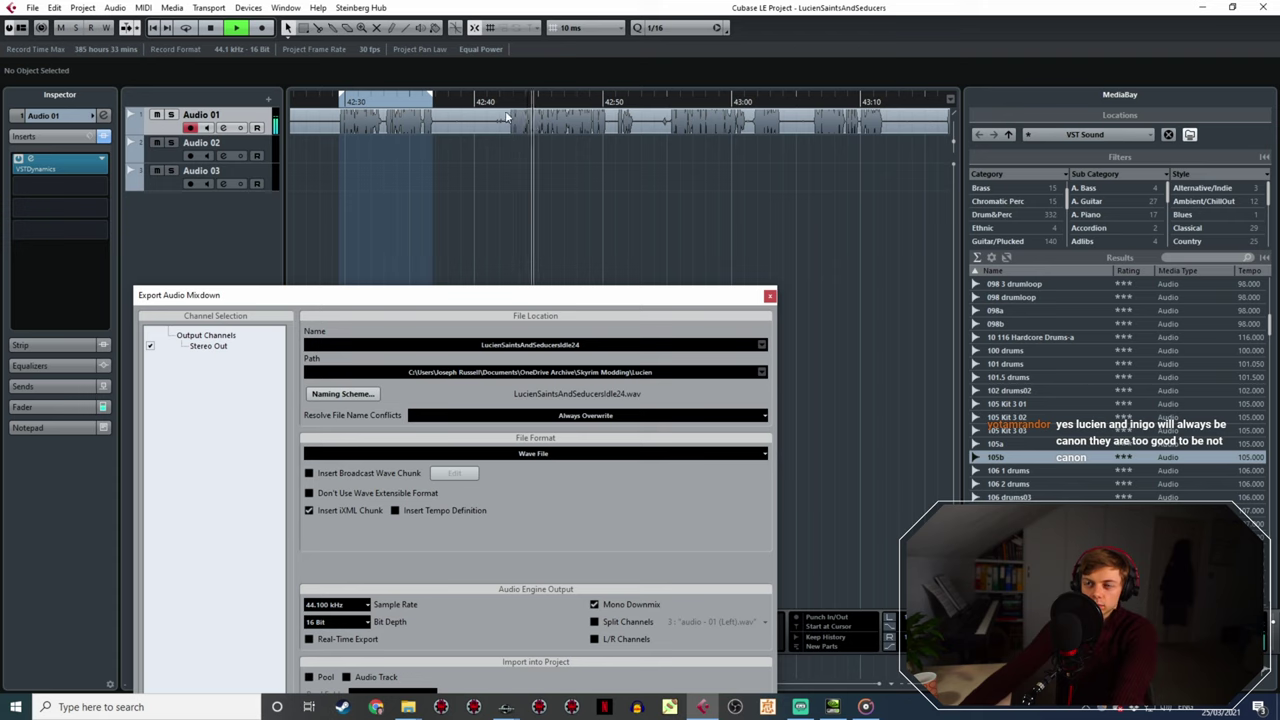
# - Audition Audio 01 at about 43:05, 43:00 and 42:55 to identify the next take
pyautogui.keyDown('shift'); pyautogui.hscroll(3, 704, 176); pyautogui.keyUp('shift')
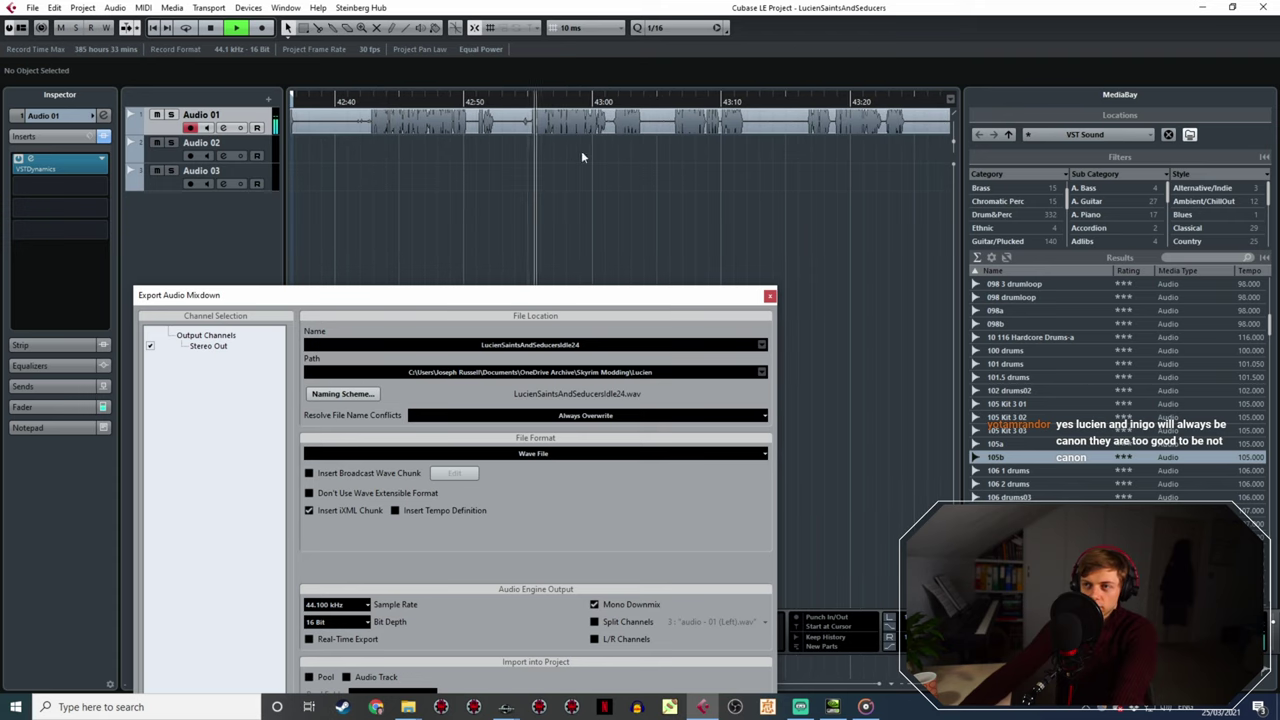
pyautogui.click(670, 103)
pyautogui.click(608, 103)
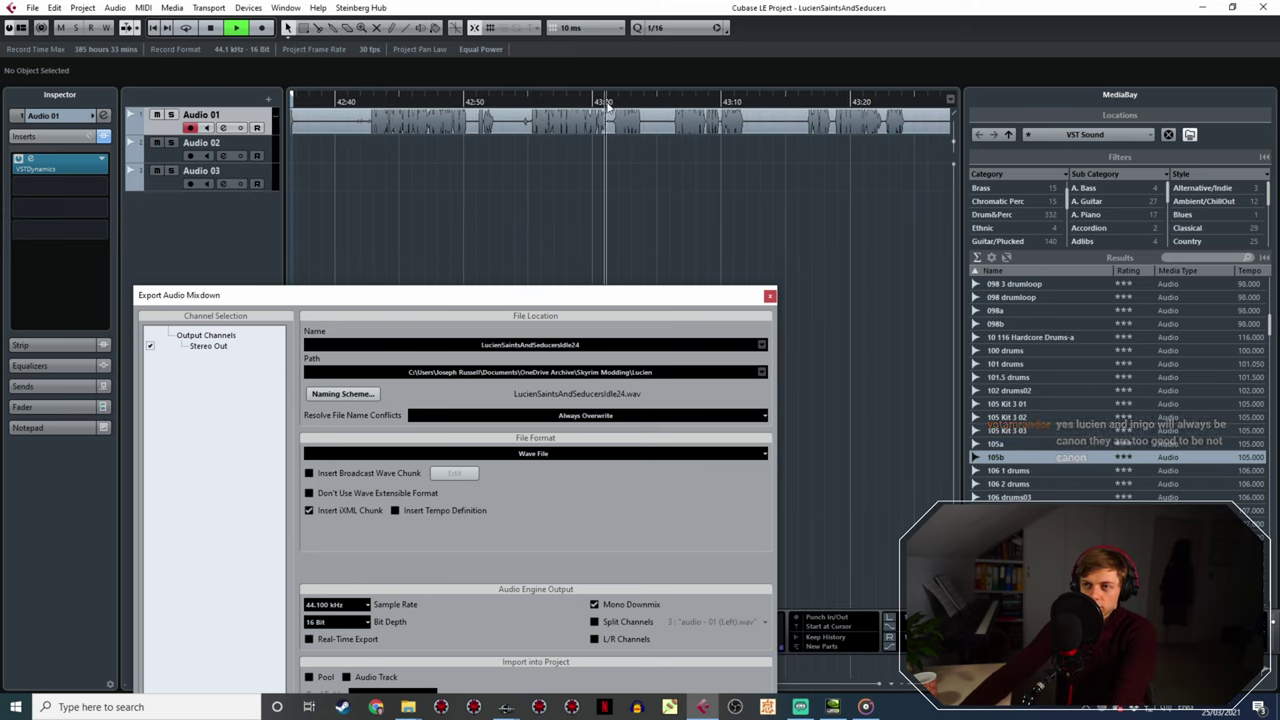
pyautogui.click(530, 103)
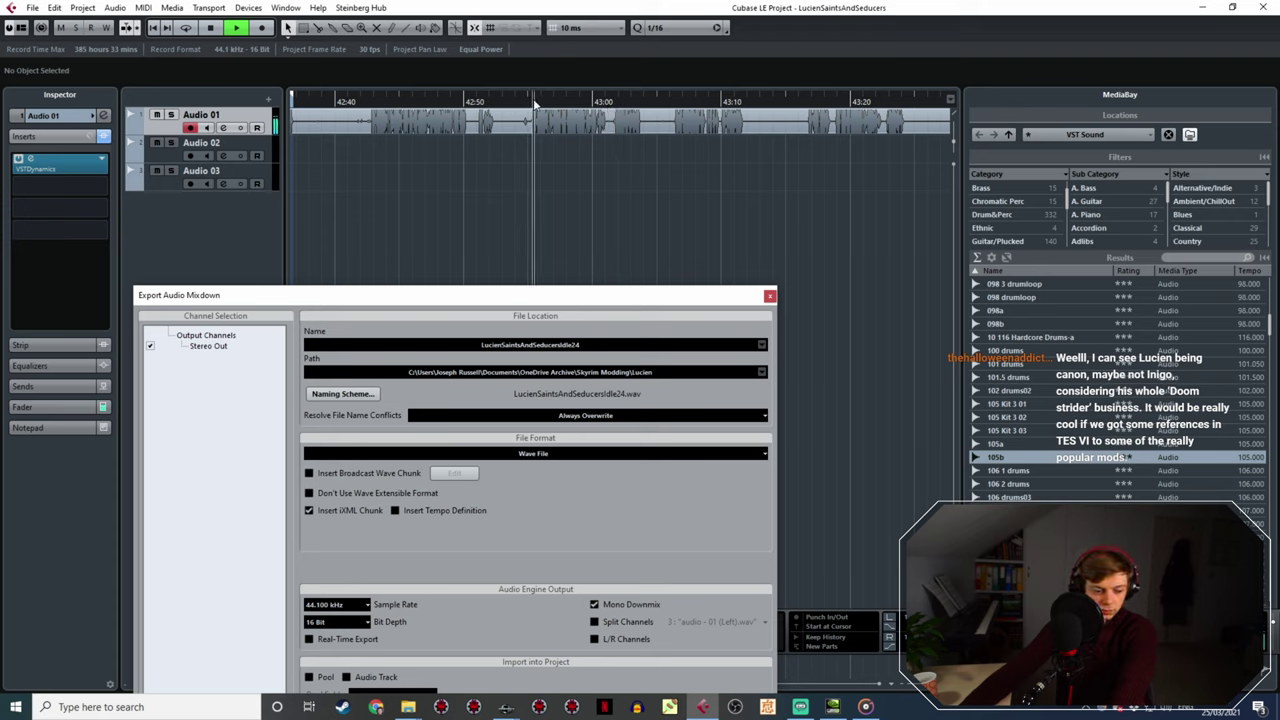
# - Play Audio 01 around 42:54.5 to 42:56 up close to pinpoint where the take begins
pyautogui.keyDown('ctrl'); pyautogui.scroll(3, 573, 122); pyautogui.keyUp('ctrl')
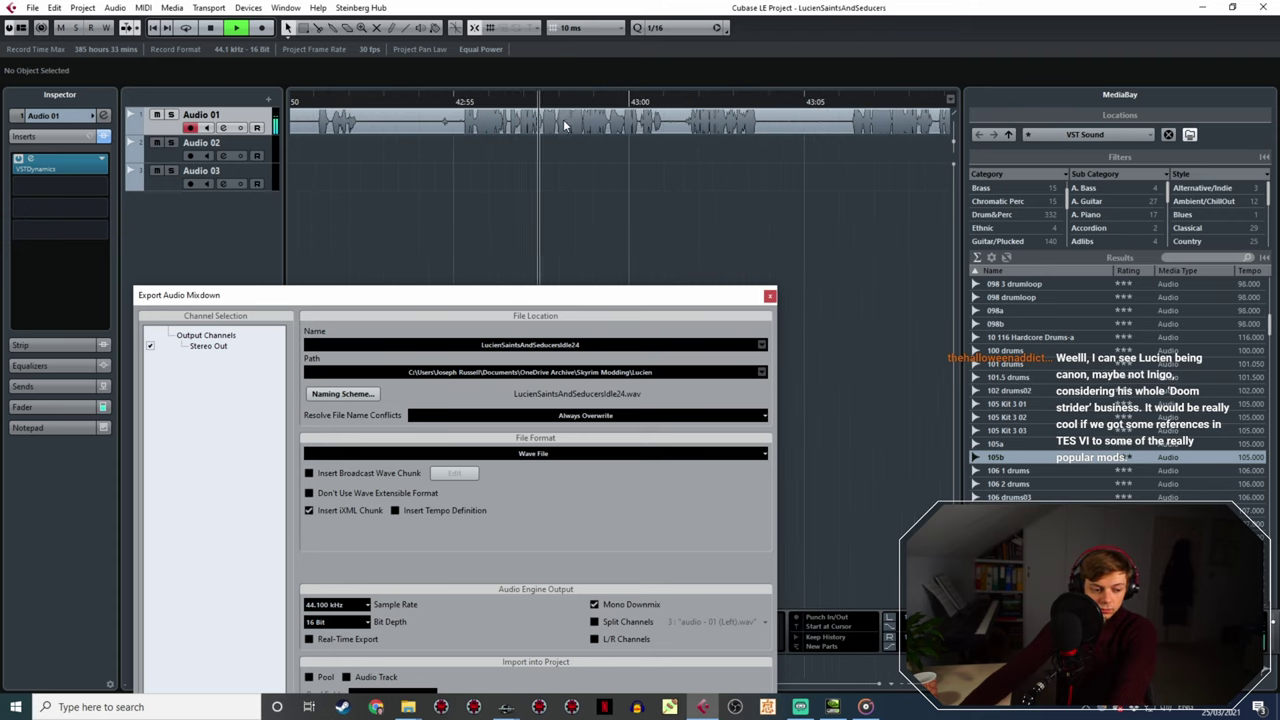
pyautogui.press('space')
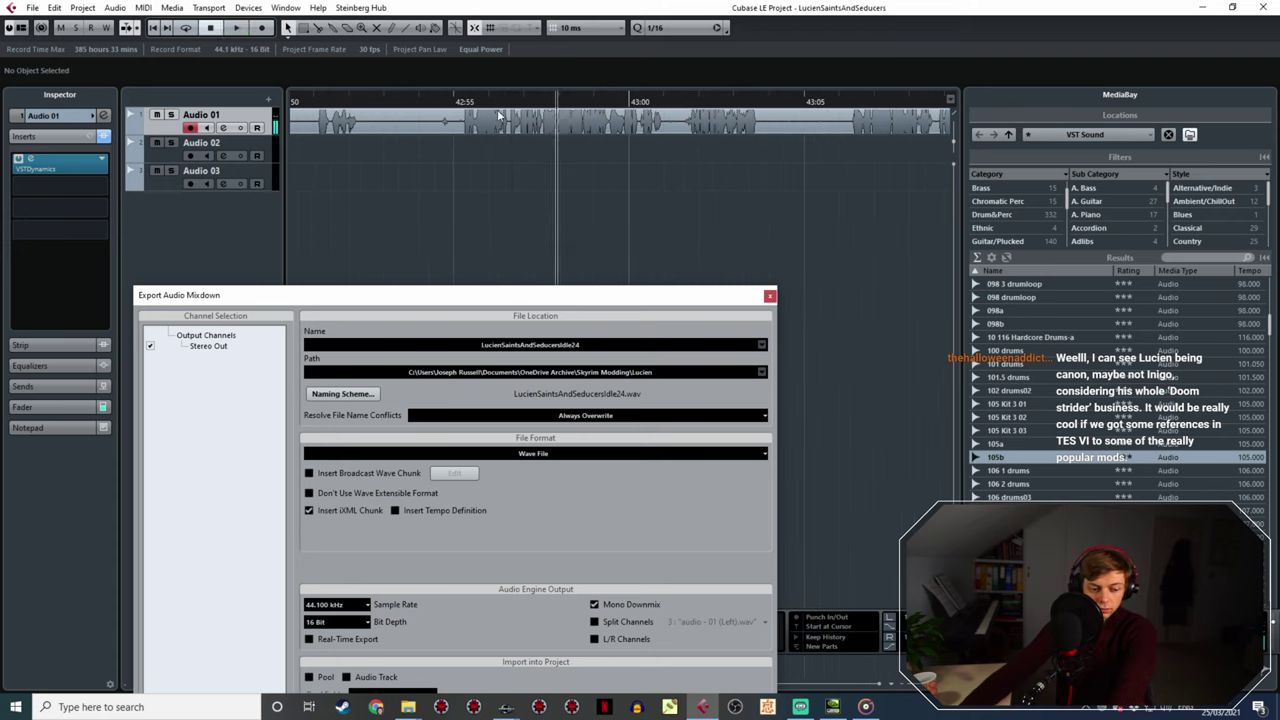
pyautogui.click(446, 104)
pyautogui.press('space')
pyautogui.keyDown('ctrl'); pyautogui.scroll(3, 475, 135); pyautogui.keyUp('ctrl')
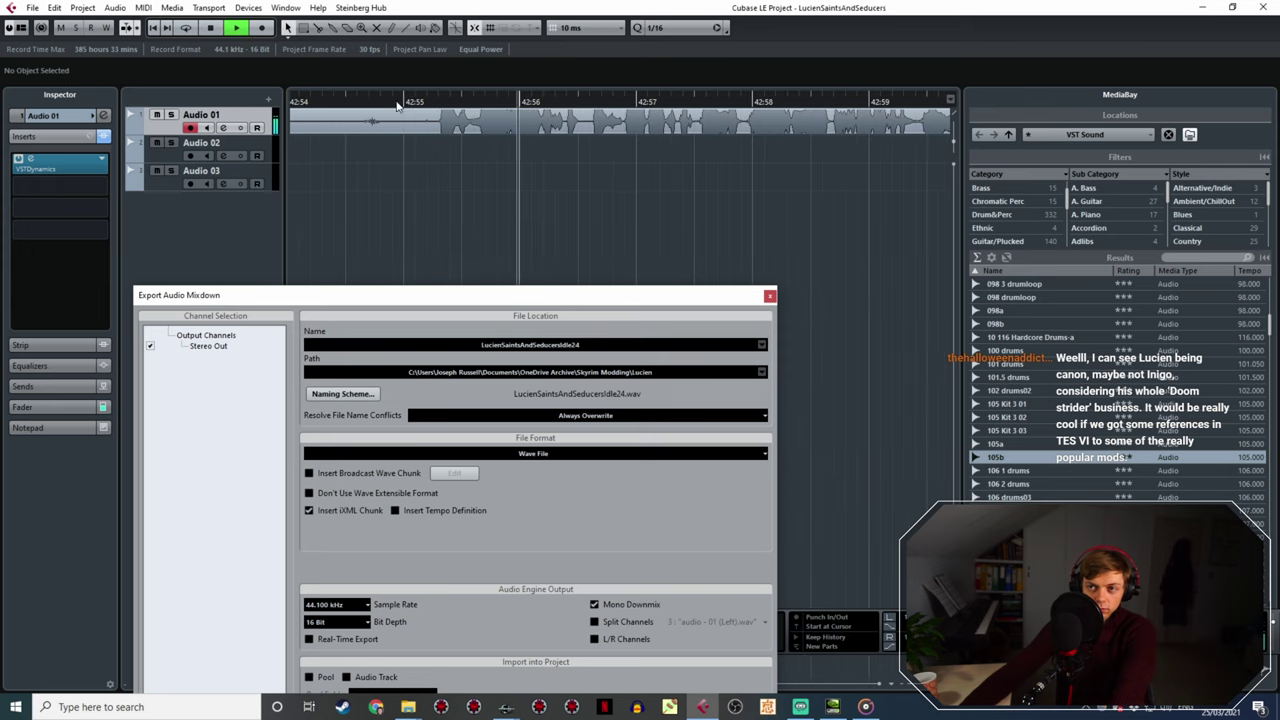
pyautogui.click(434, 104)
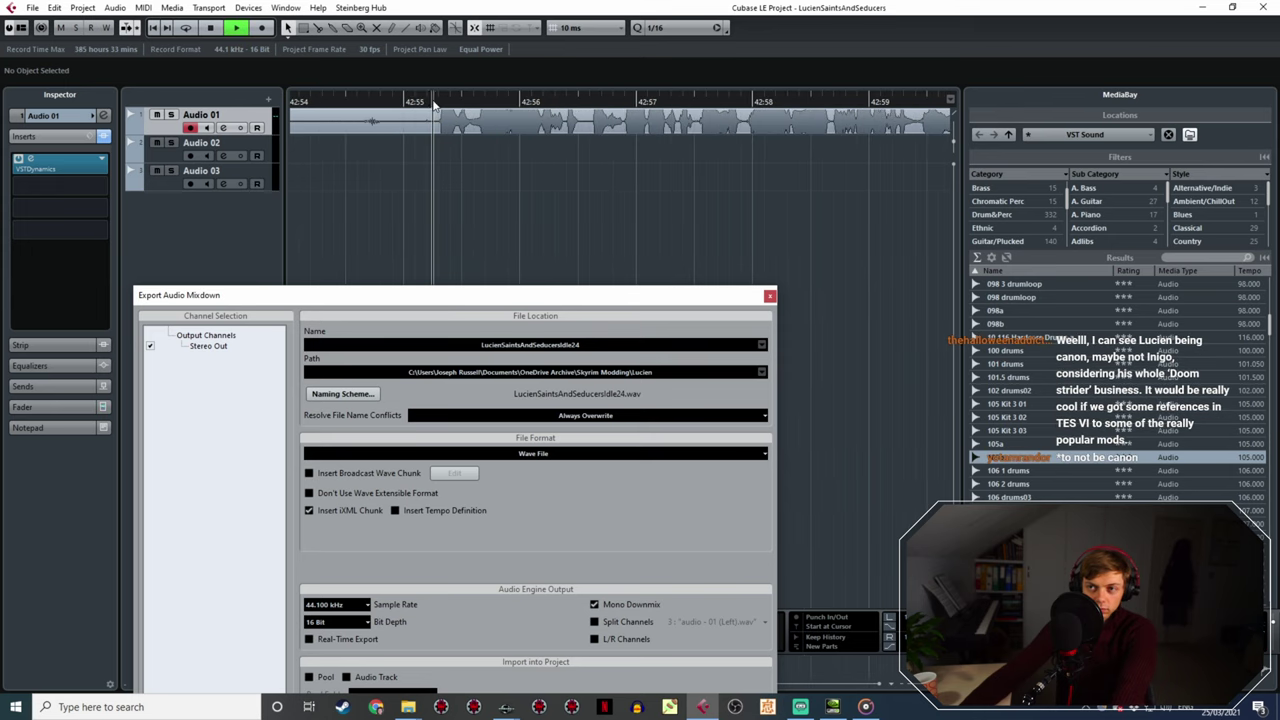
pyautogui.press('space')
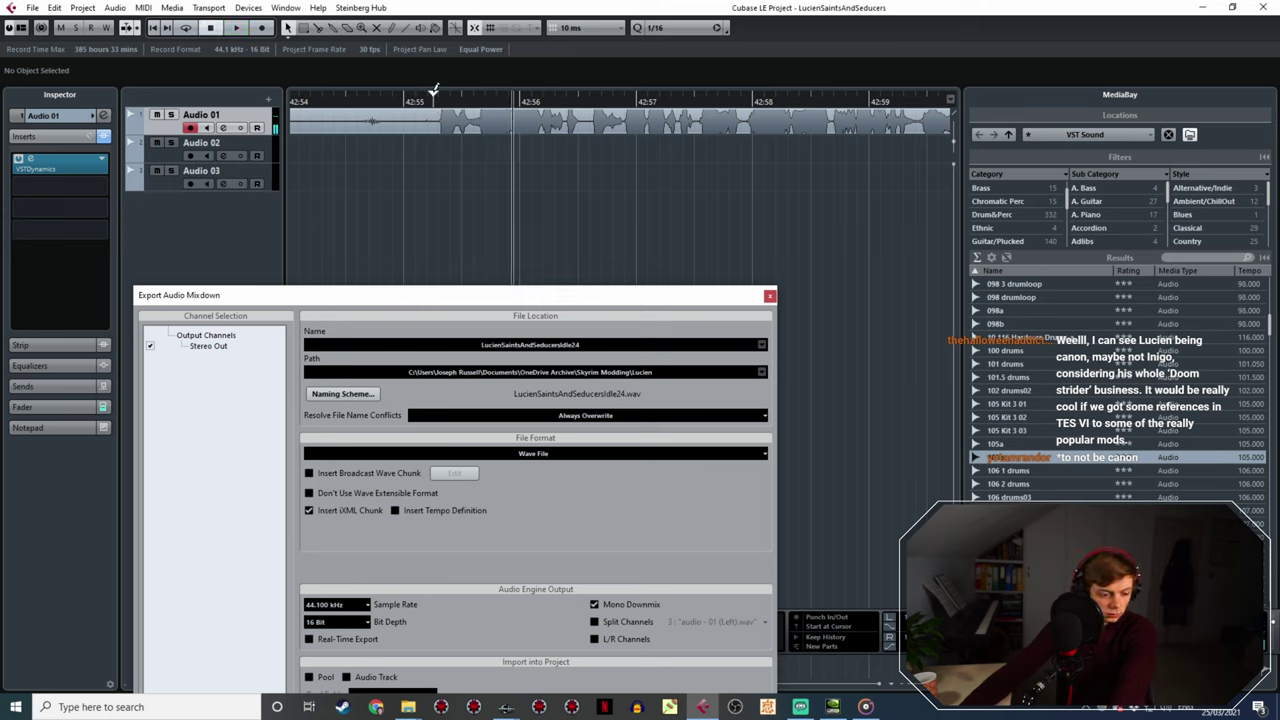
# - Set the export range from about 42:55.2 to 43:01.5 and play the marked take
pyautogui.moveTo(434, 94); pyautogui.dragTo(567, 112)
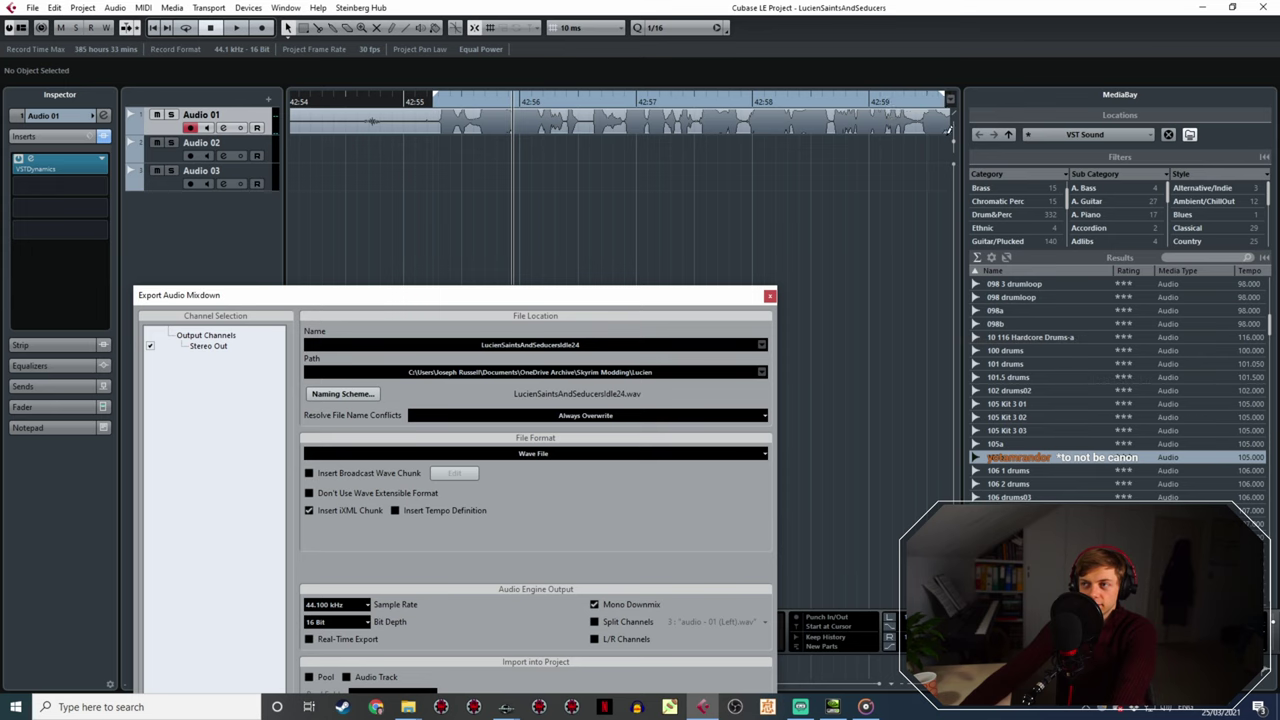
pyautogui.press('space')
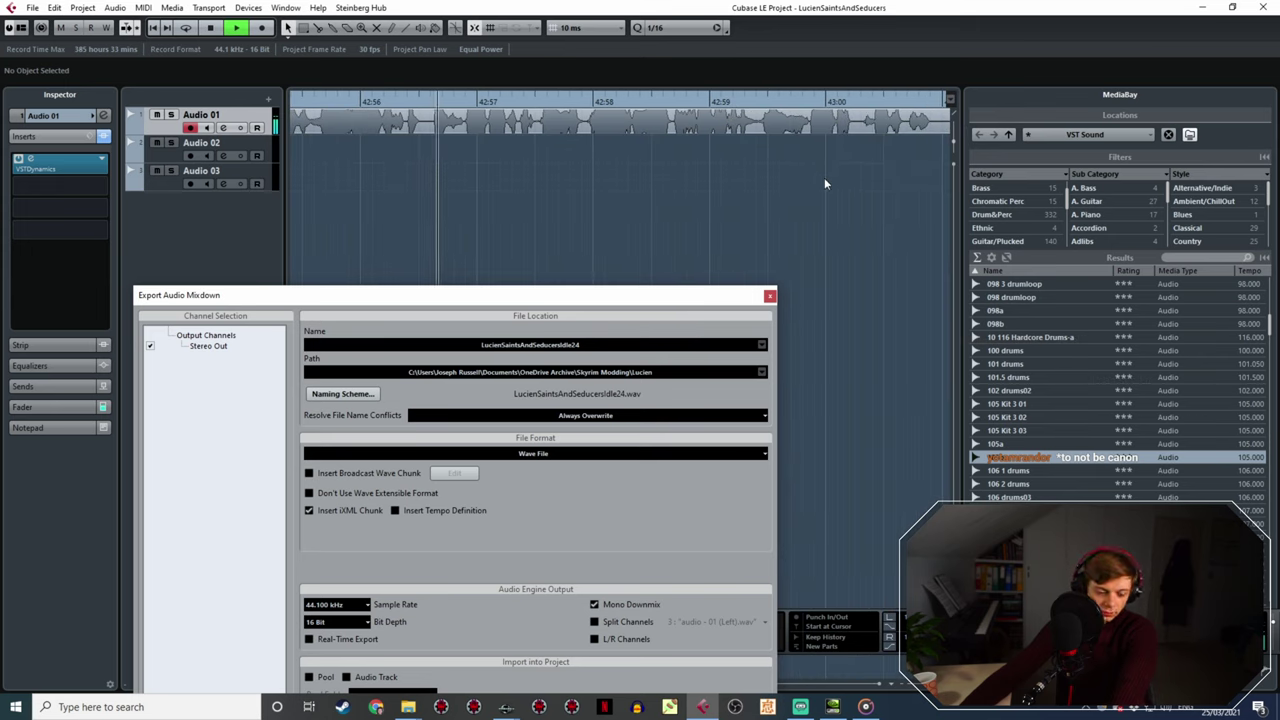
pyautogui.keyDown('ctrl'); pyautogui.scroll(-2, 772, 209); pyautogui.keyUp('ctrl')
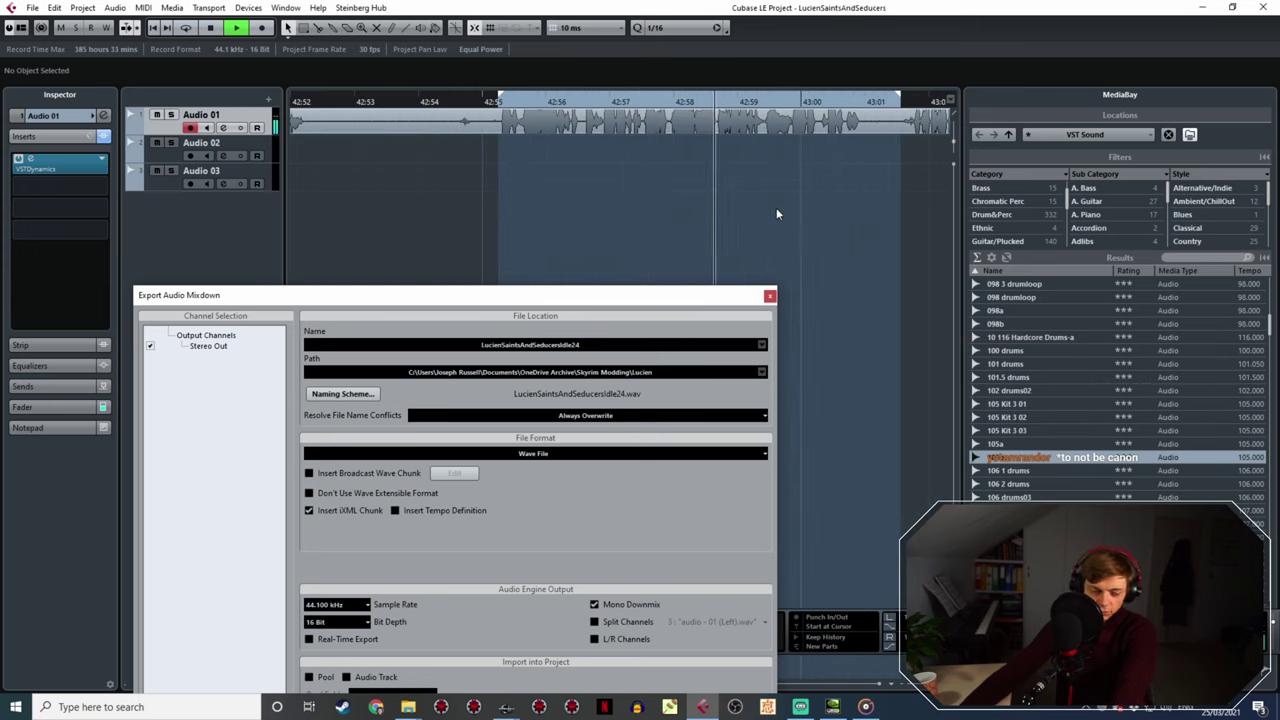
pyautogui.press('space')
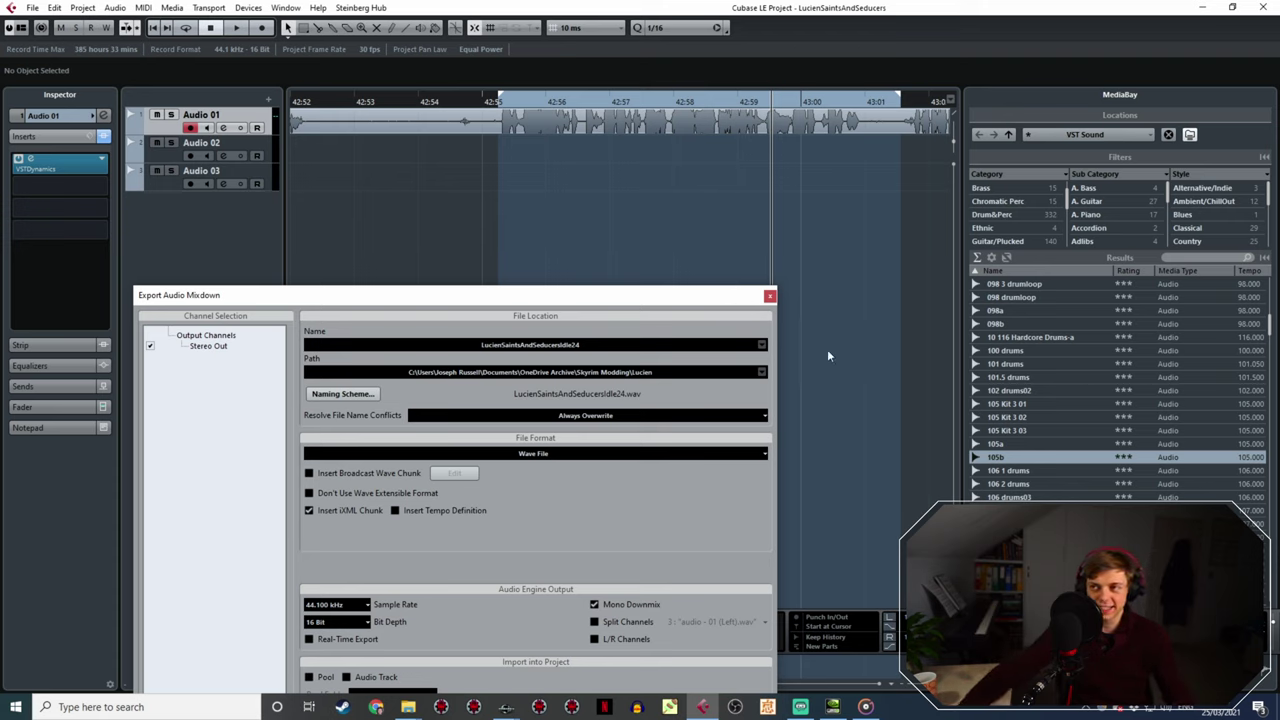
# - Replay the take from about 42:55 and extend the export range's end to about 43:03.9
pyautogui.click(496, 103)
pyautogui.press('space')
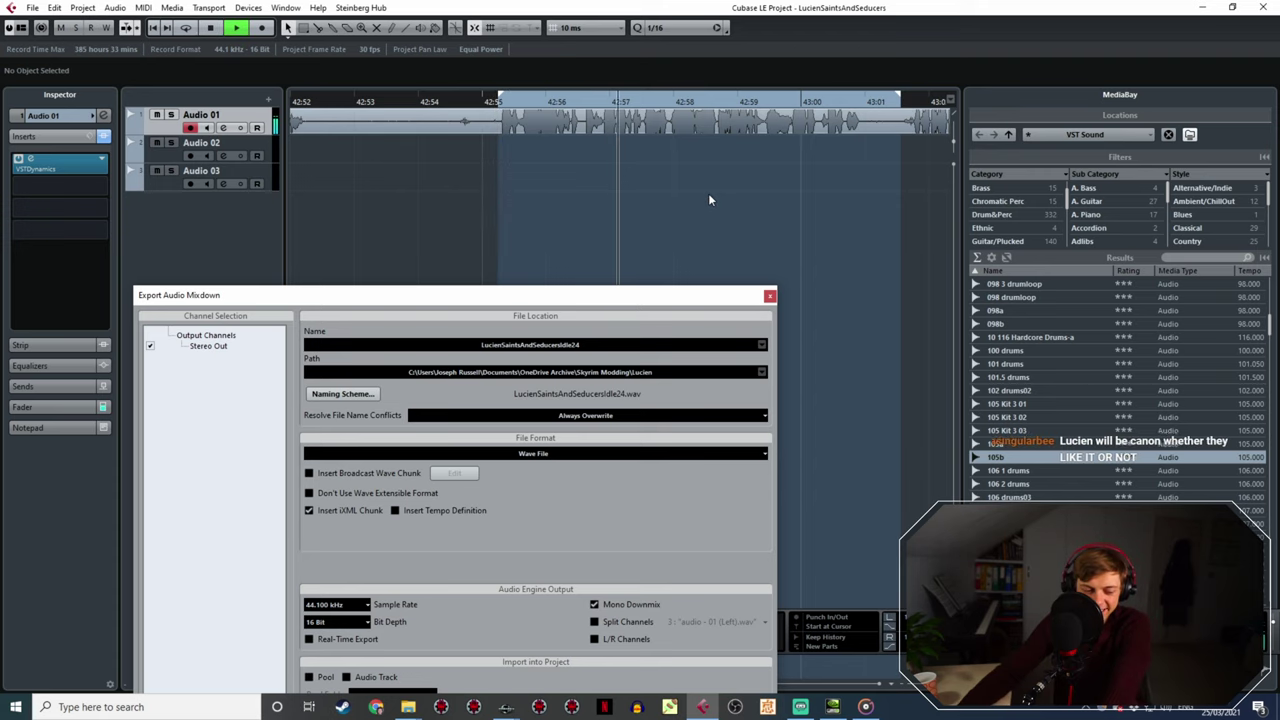
pyautogui.press('g')
pyautogui.press('g')
pyautogui.press('g')
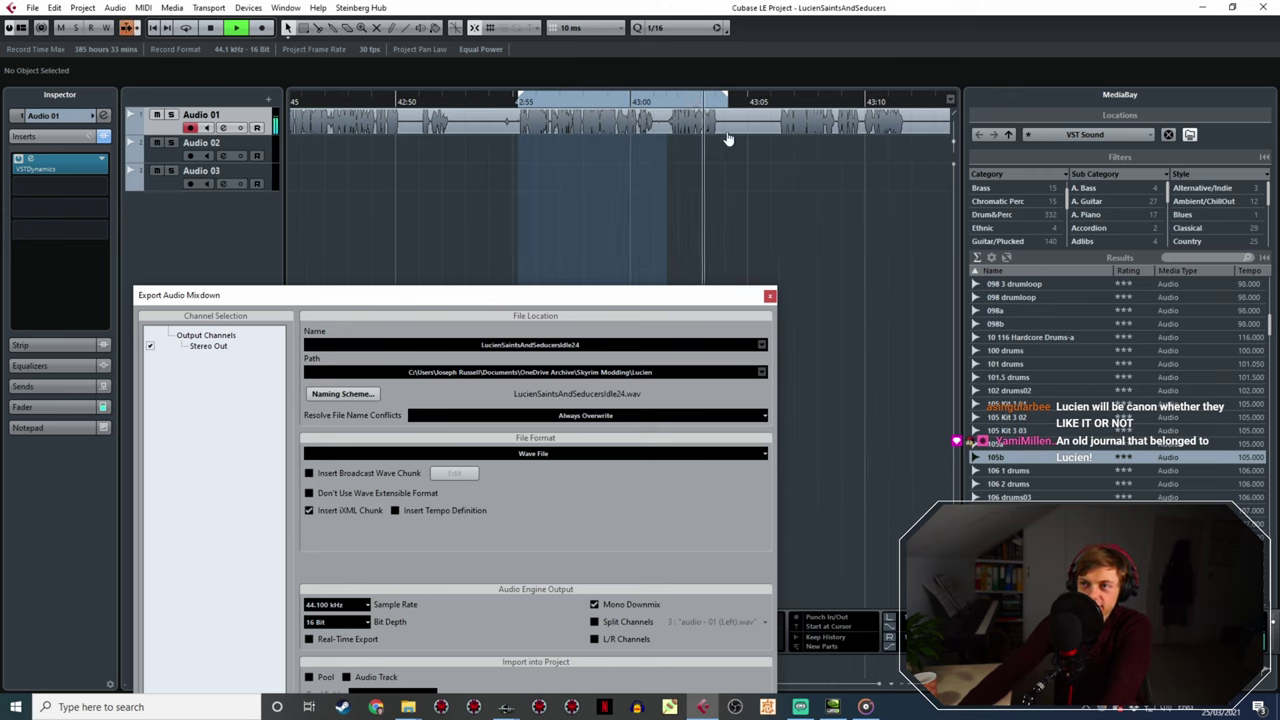
pyautogui.press('space')
# - Change the mixdown name to LucienSaintsAndSeducersIdle25 and export the marked range as a WAV file
pyautogui.click(592, 345)
pyautogui.press('BackSpace')
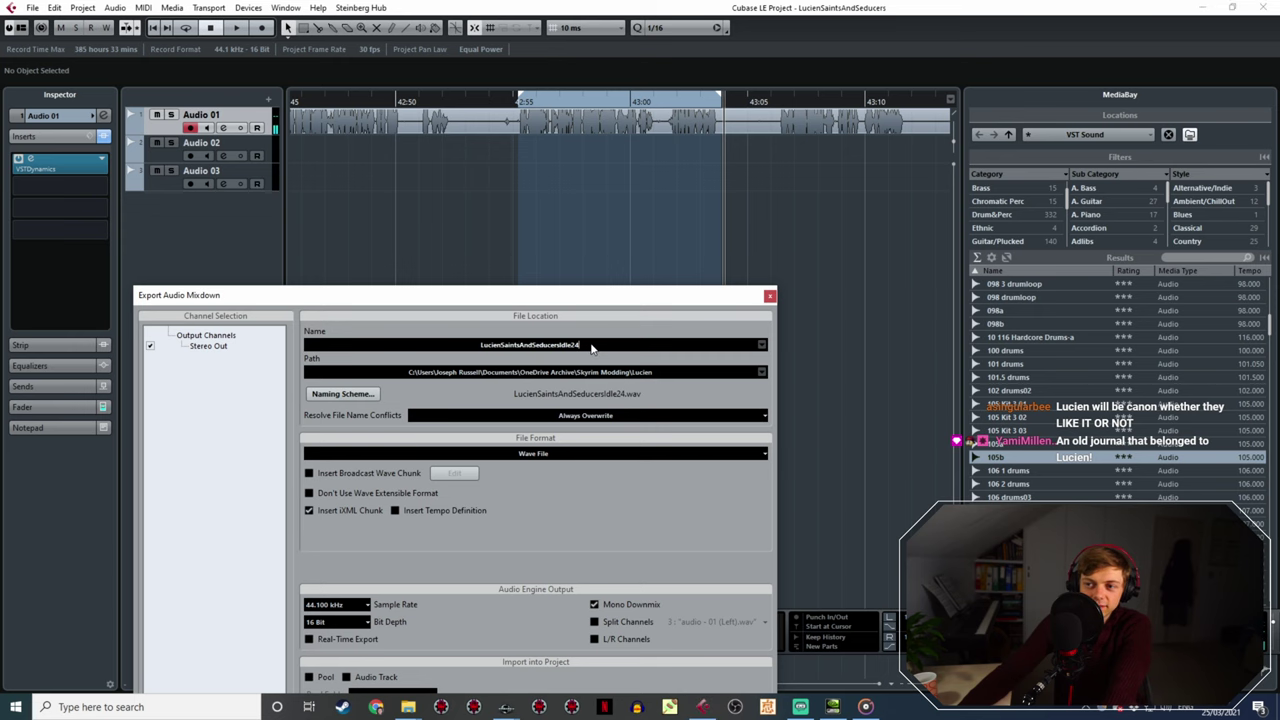
pyautogui.write('5')
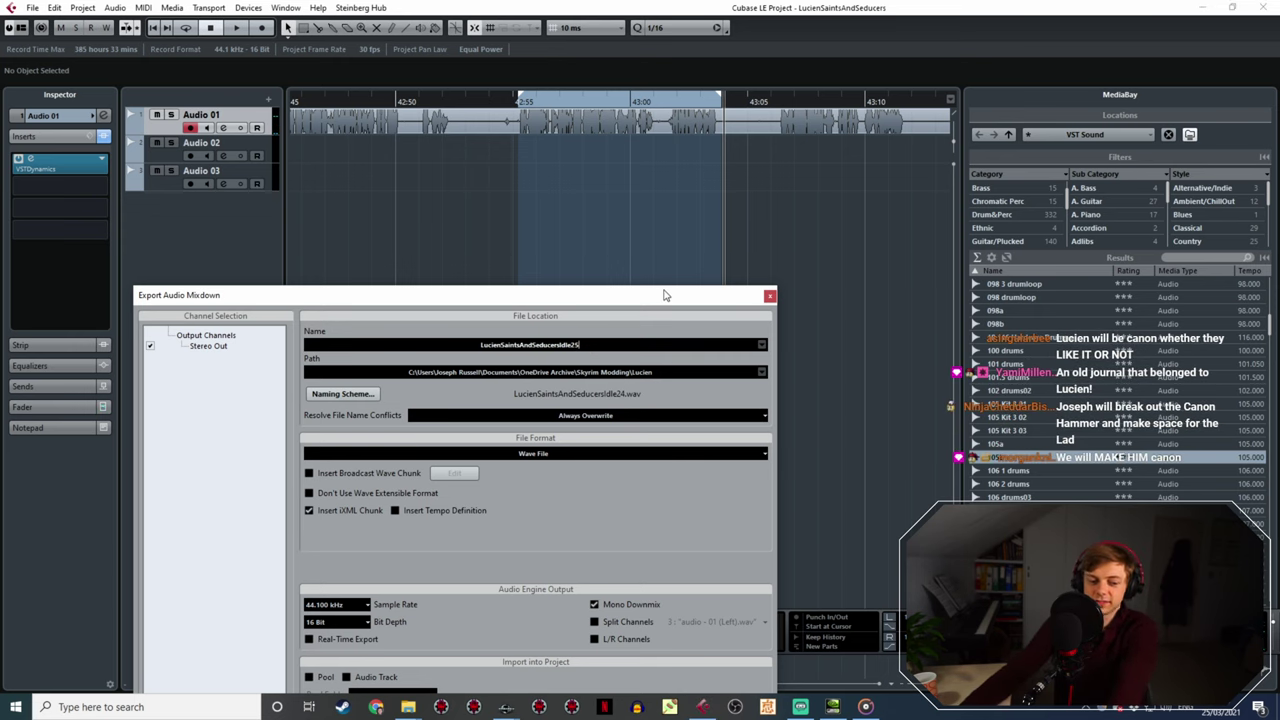
pyautogui.moveTo(664, 295); pyautogui.dragTo(655, 164)
pyautogui.click(683, 643)
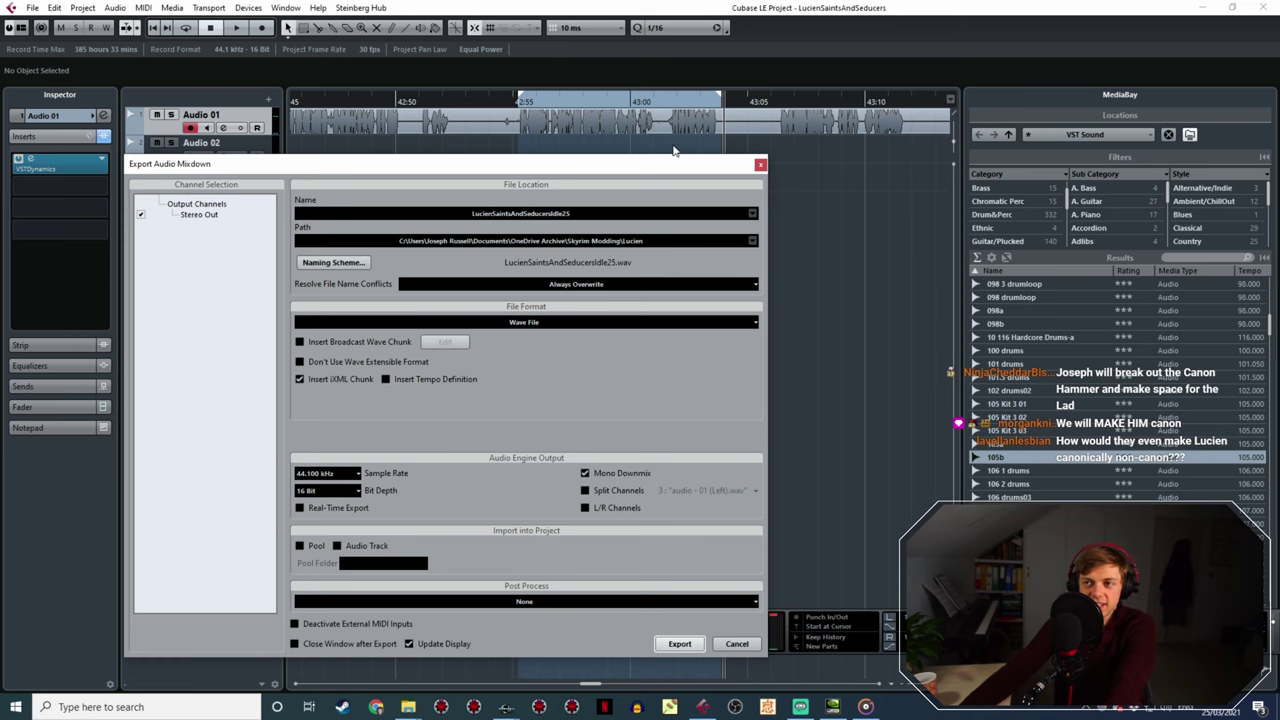
# - Move the export dialog clear of the Audio 01 track and audition the next take from about 43:06
pyautogui.moveTo(658, 163); pyautogui.dragTo(730, 222)
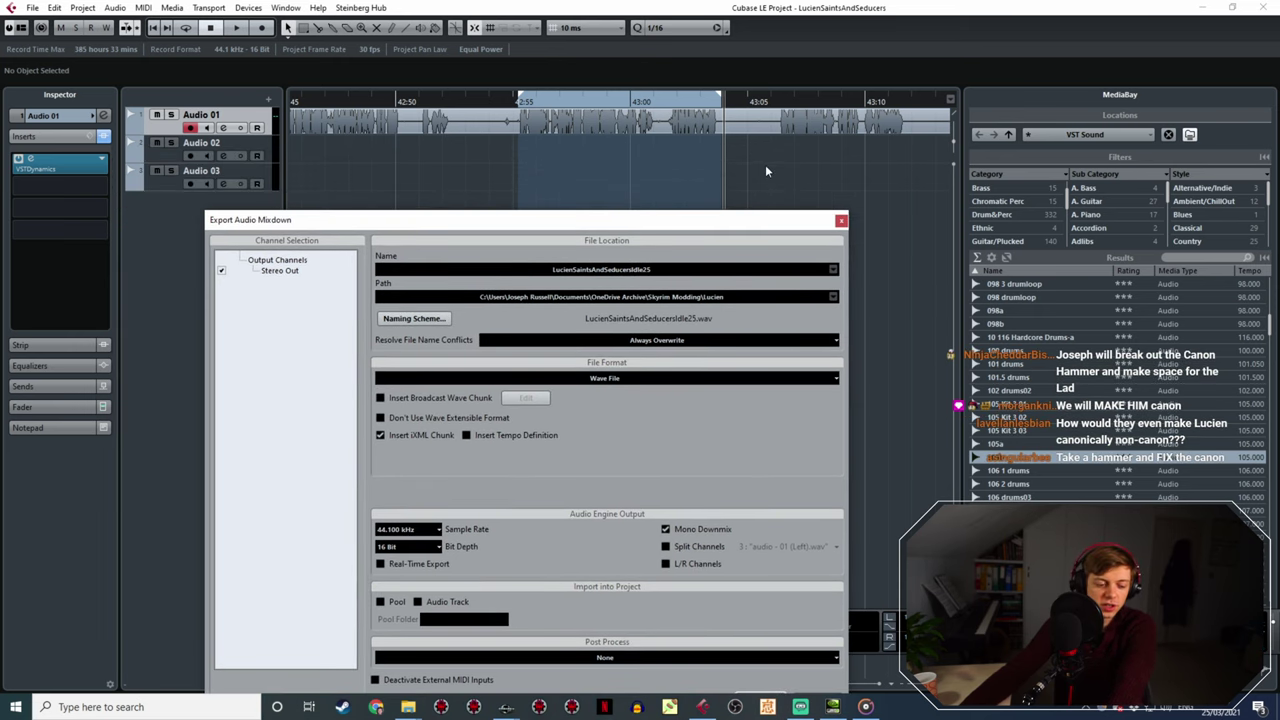
pyautogui.keyDown('shift'); pyautogui.hscroll(3, 720, 158); pyautogui.keyUp('shift')
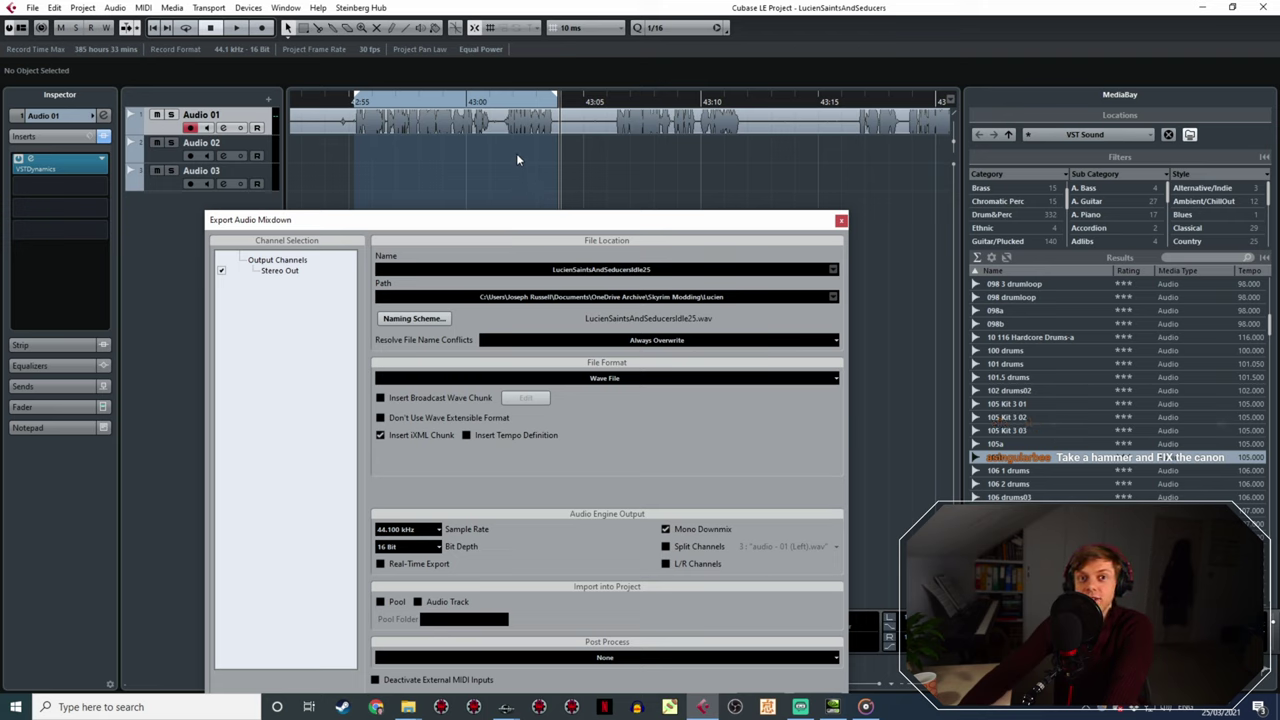
pyautogui.click(604, 102)
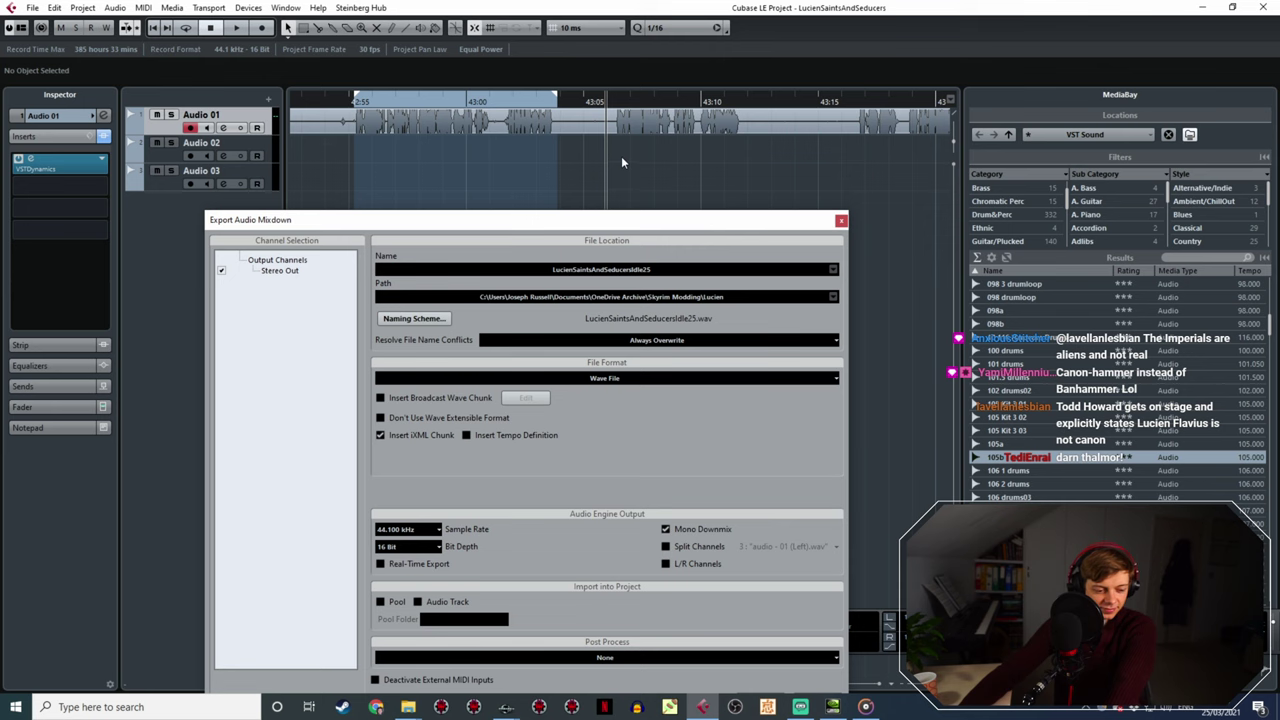
pyautogui.hscroll(2, 600, 150)
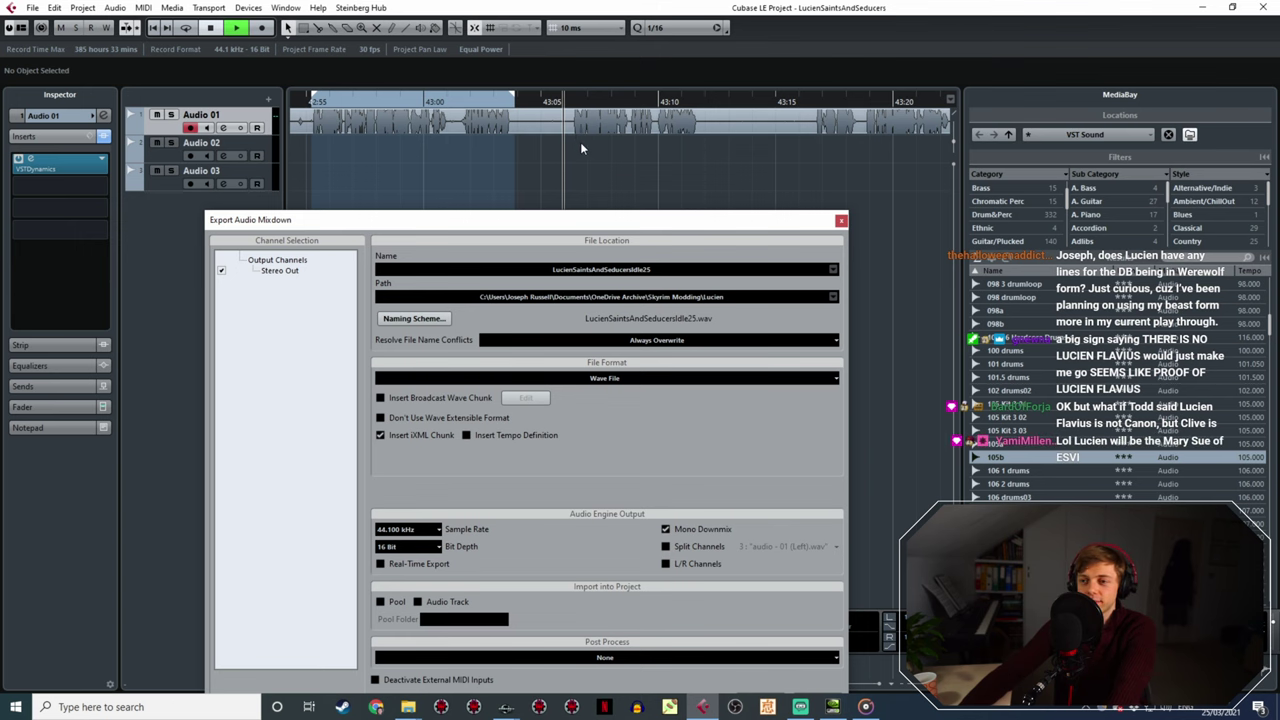
pyautogui.press('space')
pyautogui.keyDown('ctrl'); pyautogui.scroll(-2, 625, 115); pyautogui.keyUp('ctrl')
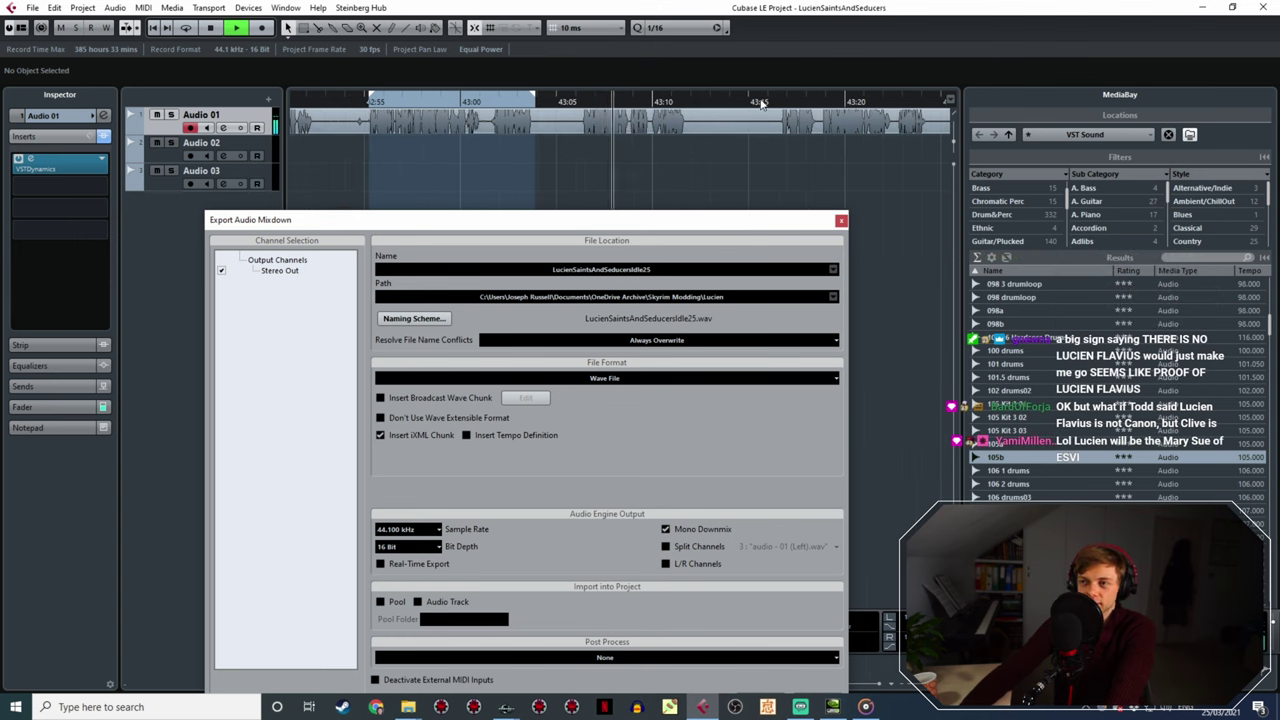
pyautogui.click(579, 104)
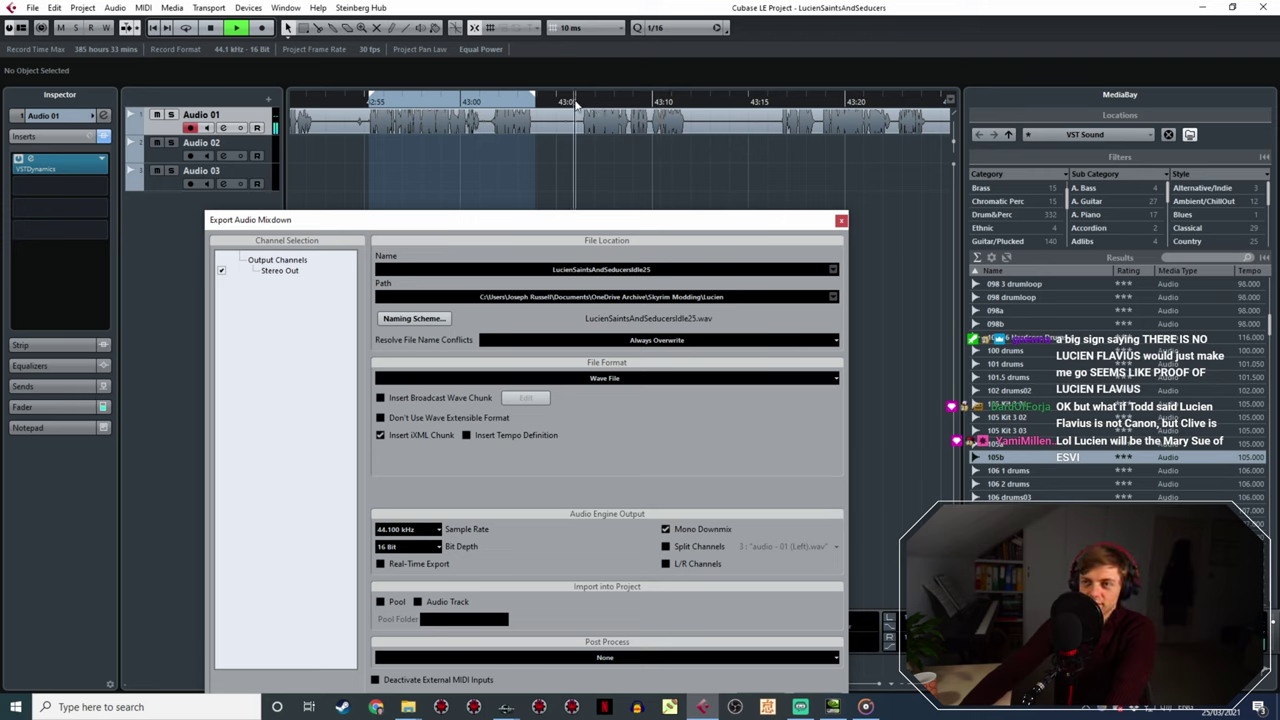
pyautogui.press('space')
# - Set the export range from about 43:06.2 to 43:11.8 and play the take to check its boundaries
pyautogui.moveTo(585, 97); pyautogui.dragTo(680, 118)
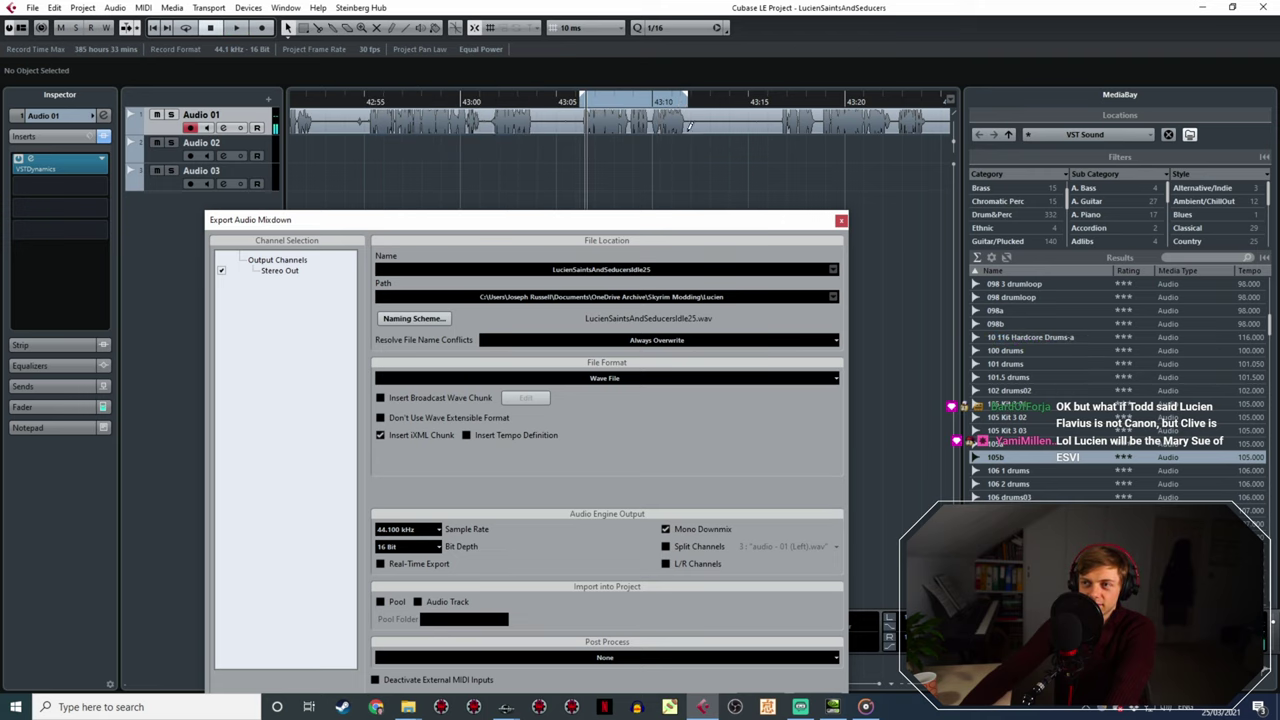
pyautogui.press('h')
pyautogui.press('h')
pyautogui.click(569, 114)
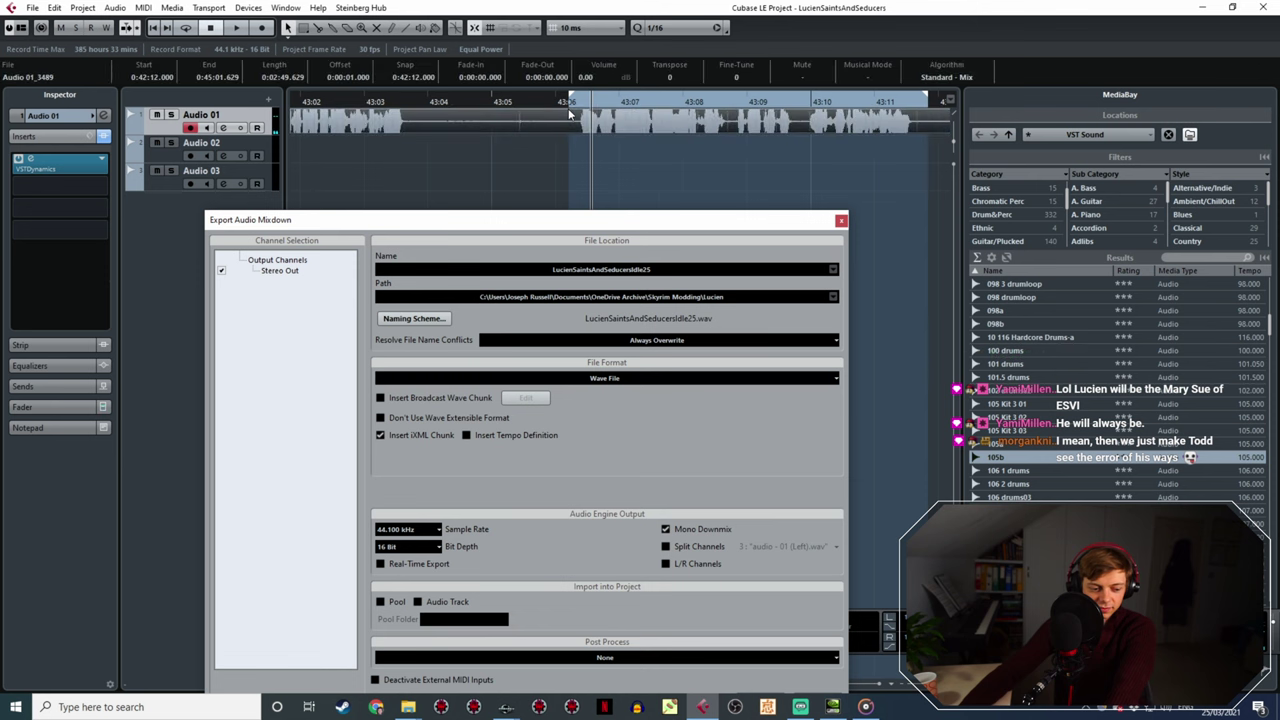
pyautogui.press('space')
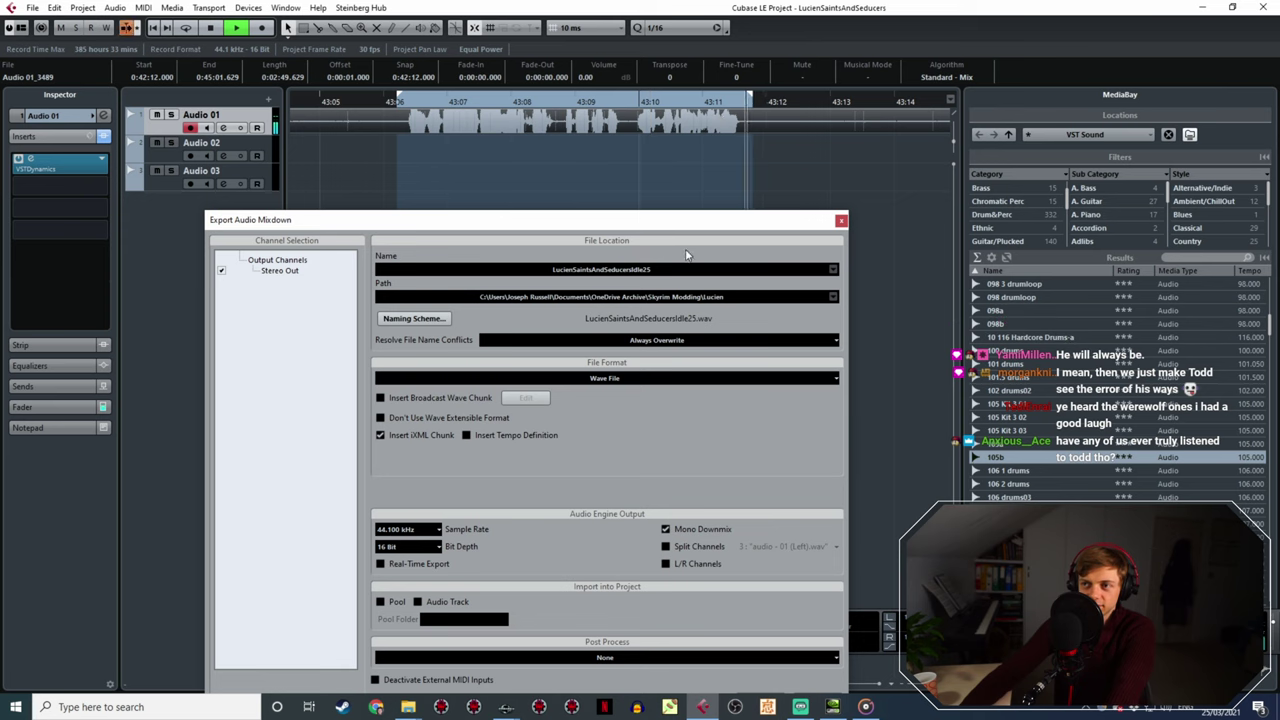
pyautogui.press('space')
# - Change the mixdown name to LucienSaintsAndSeducersIdle26 and export the marked range as a WAV file
pyautogui.click(659, 272)
pyautogui.press('End')
pyautogui.press('BackSpace')
pyautogui.write('6')
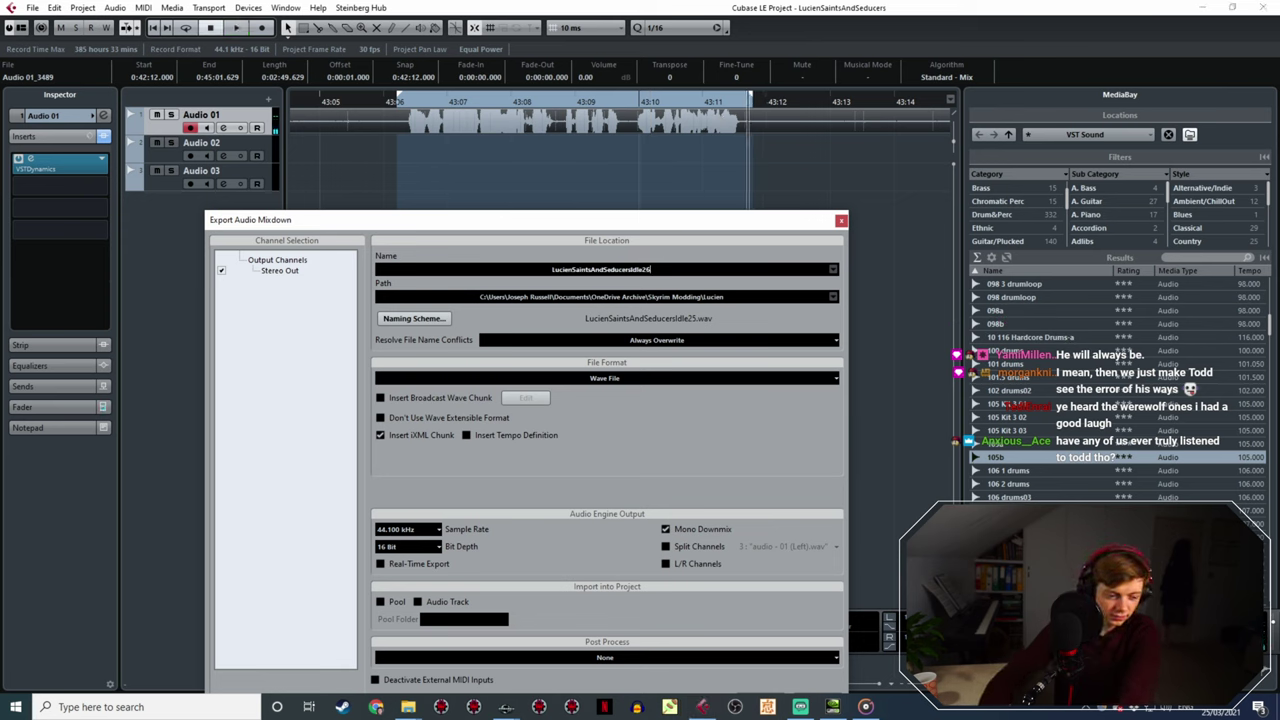
pyautogui.moveTo(754, 217); pyautogui.dragTo(738, 131)
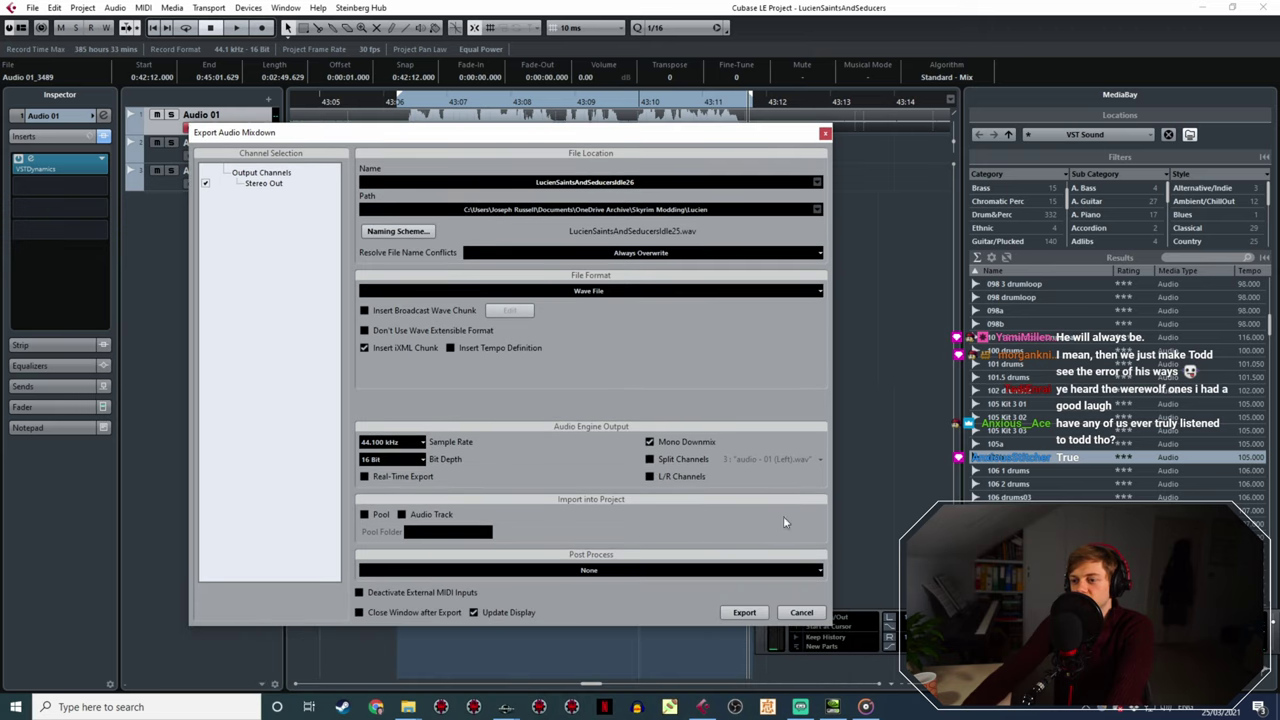
pyautogui.click(742, 607)
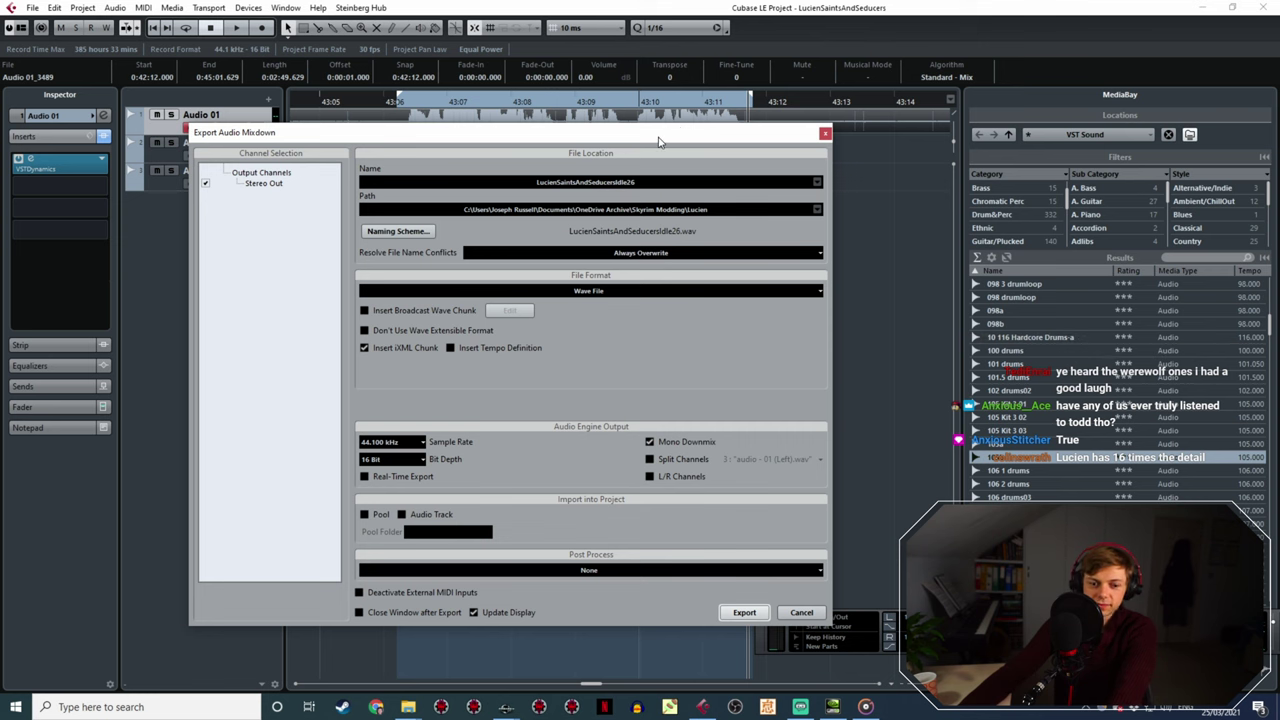
# - Move the export dialog below the tracks and audition the recording on Audio 01 from about 43:15
pyautogui.moveTo(657, 137); pyautogui.dragTo(684, 305)
pyautogui.keyDown('ctrl'); pyautogui.scroll(-1, 684, 215); pyautogui.keyUp('ctrl')
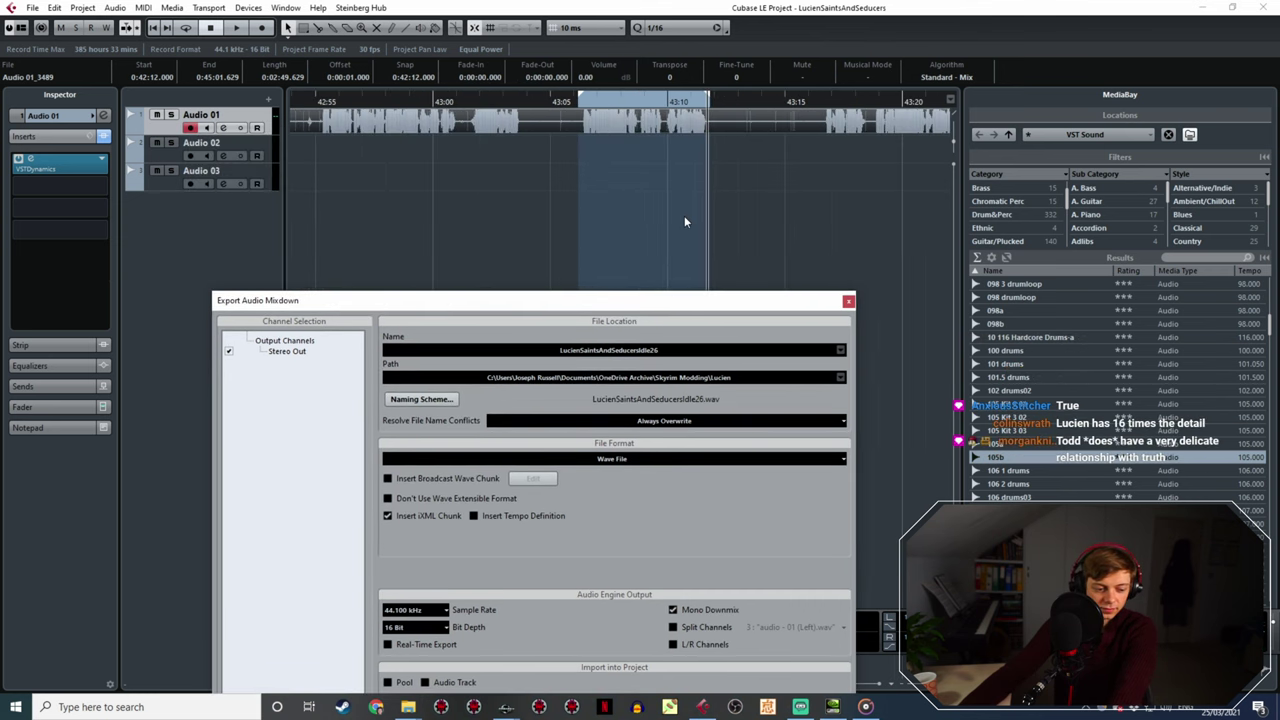
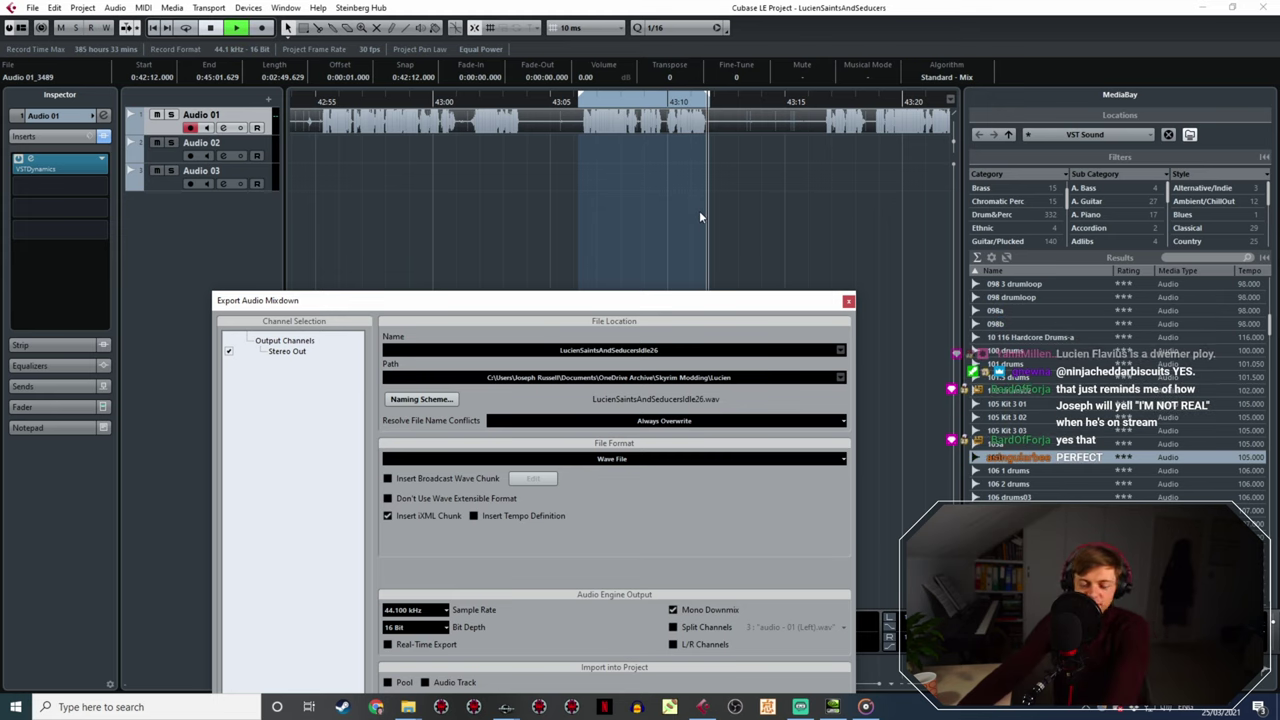
pyautogui.press('space')
pyautogui.keyDown('shift'); pyautogui.hscroll(3, 823, 181); pyautogui.keyUp('shift')
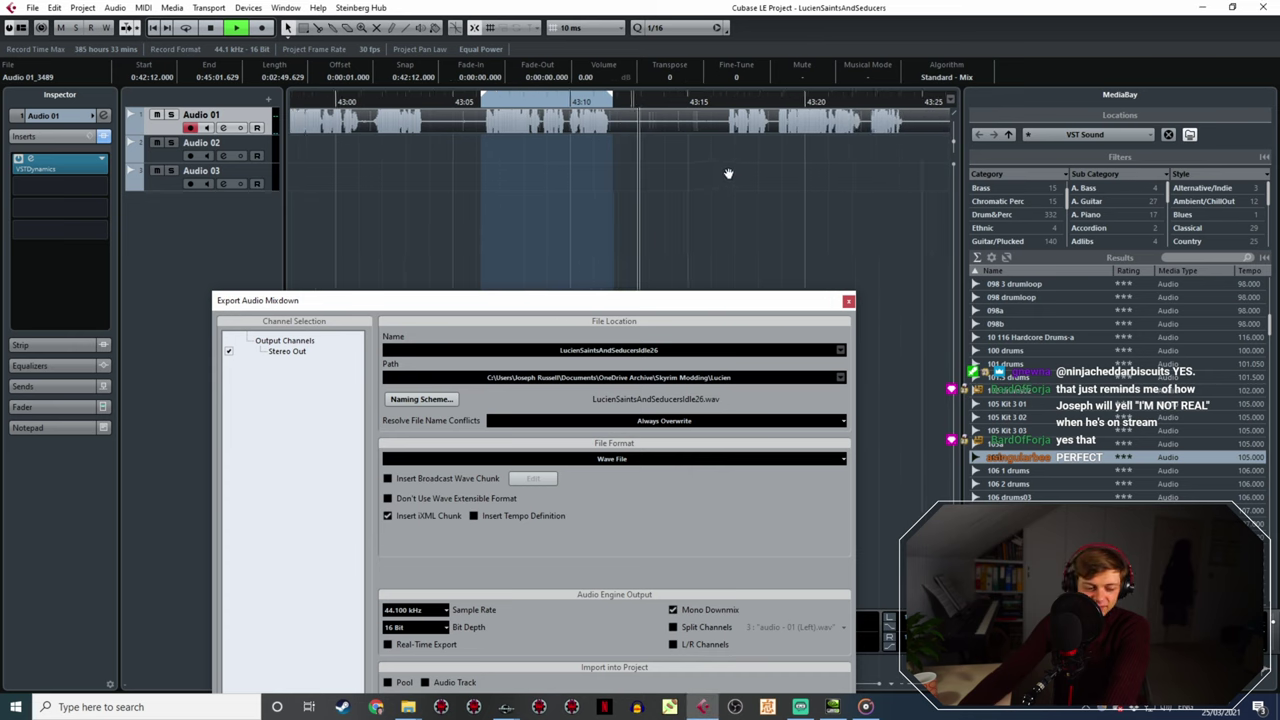
pyautogui.click(682, 104)
pyautogui.keyDown('ctrl'); pyautogui.scroll(-2, 594, 162); pyautogui.keyUp('ctrl')
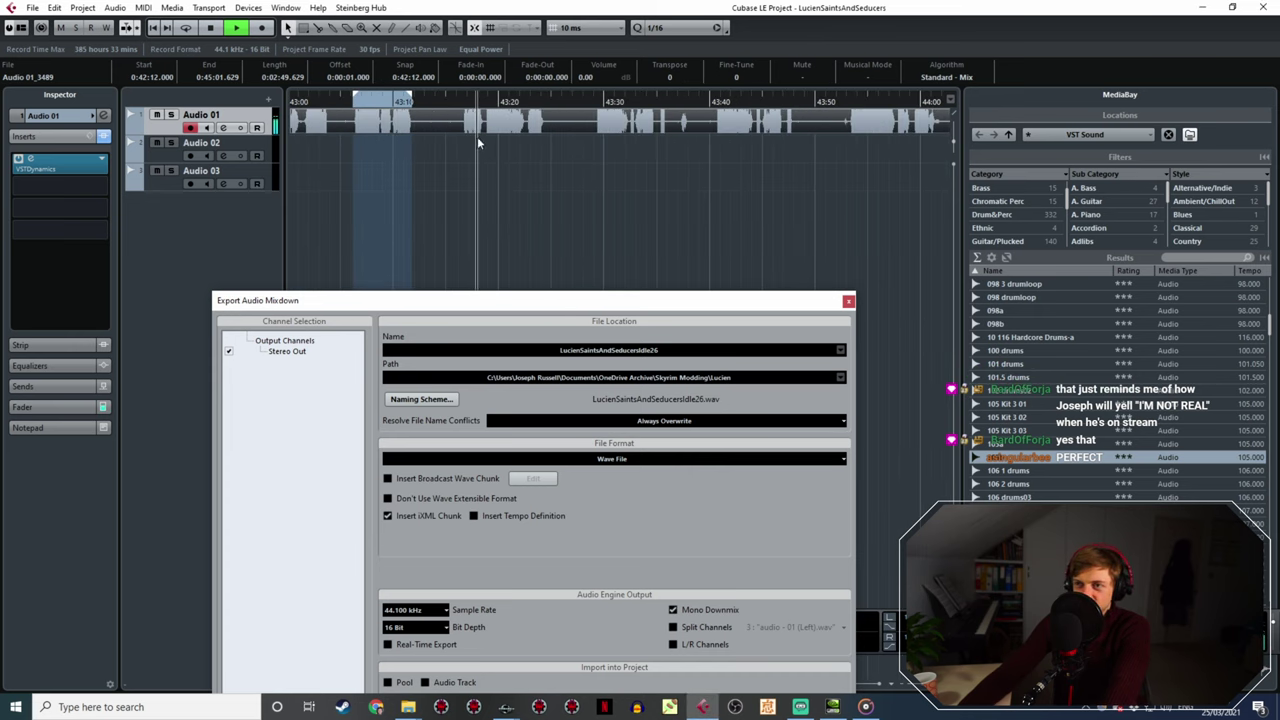
pyautogui.keyDown('ctrl'); pyautogui.scroll(2, 474, 135); pyautogui.keyUp('ctrl')
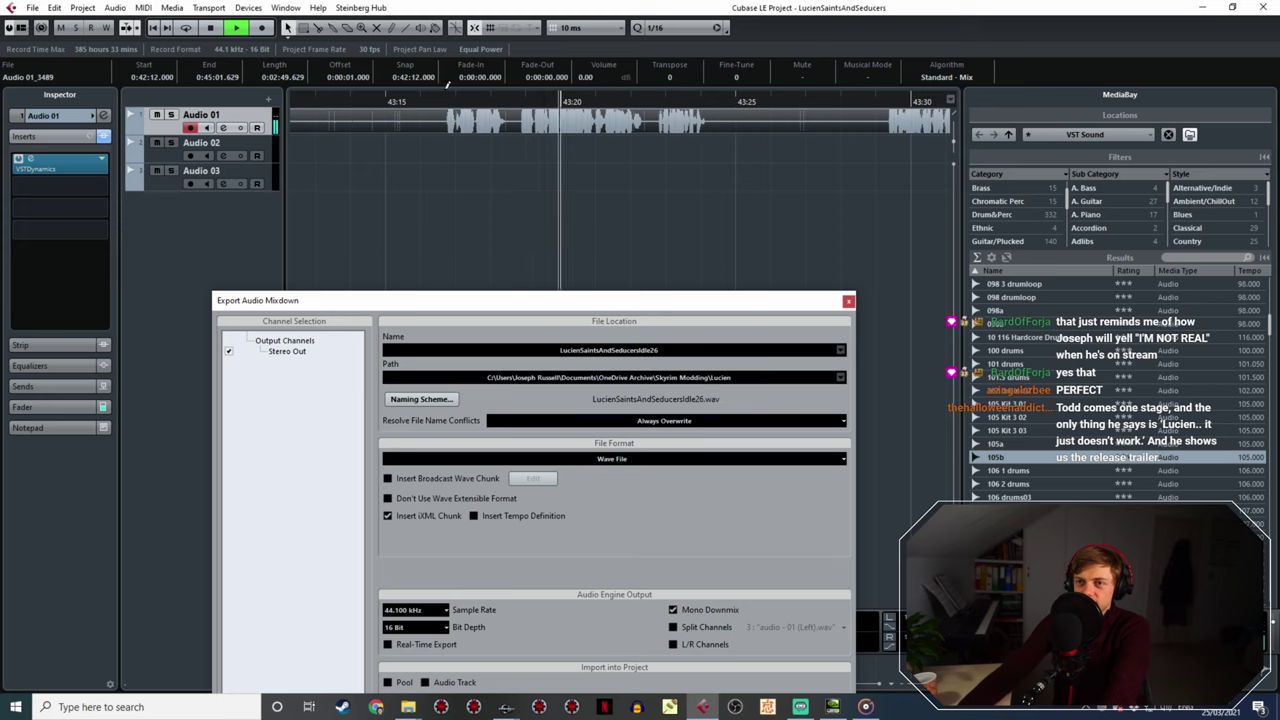
pyautogui.keyDown('ctrl'); pyautogui.scroll(-3, 672, 191); pyautogui.keyUp('ctrl')
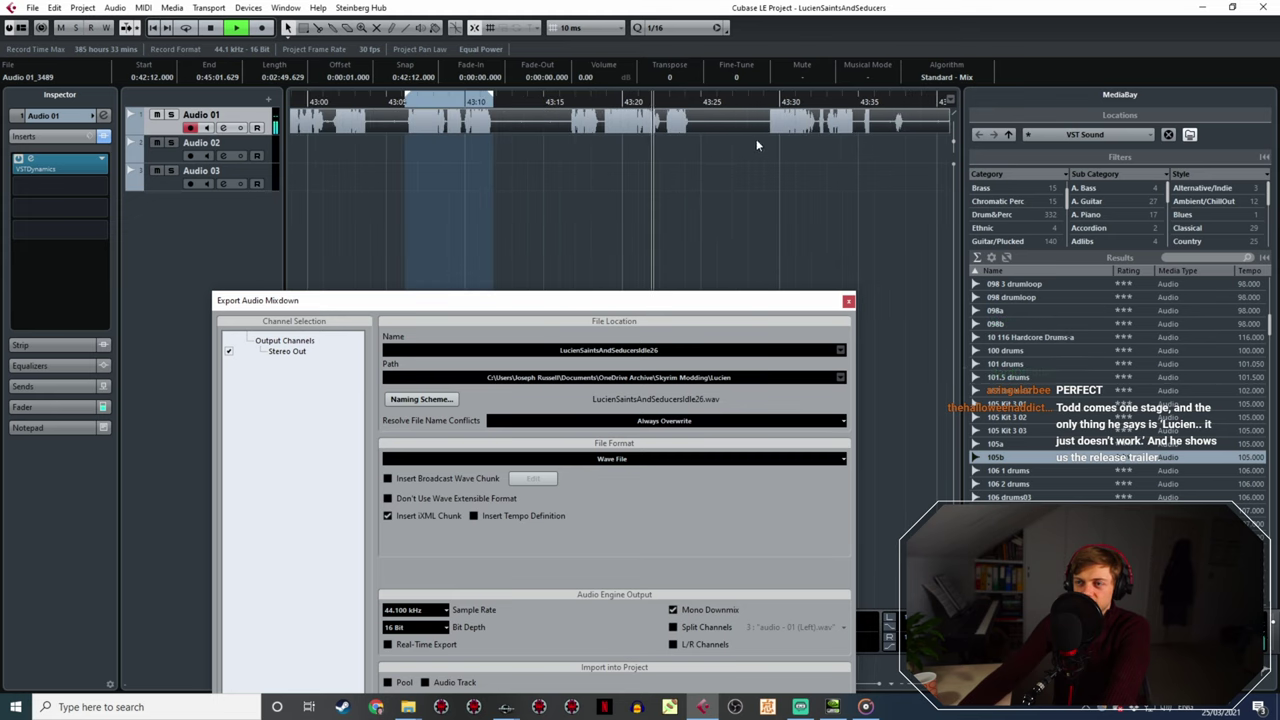
# - Replay the take from about 43:16.6 and set the export range from there to about 43:24.2
pyautogui.click(571, 104)
pyautogui.keyDown('ctrl'); pyautogui.scroll(3, 573, 126); pyautogui.keyUp('ctrl')
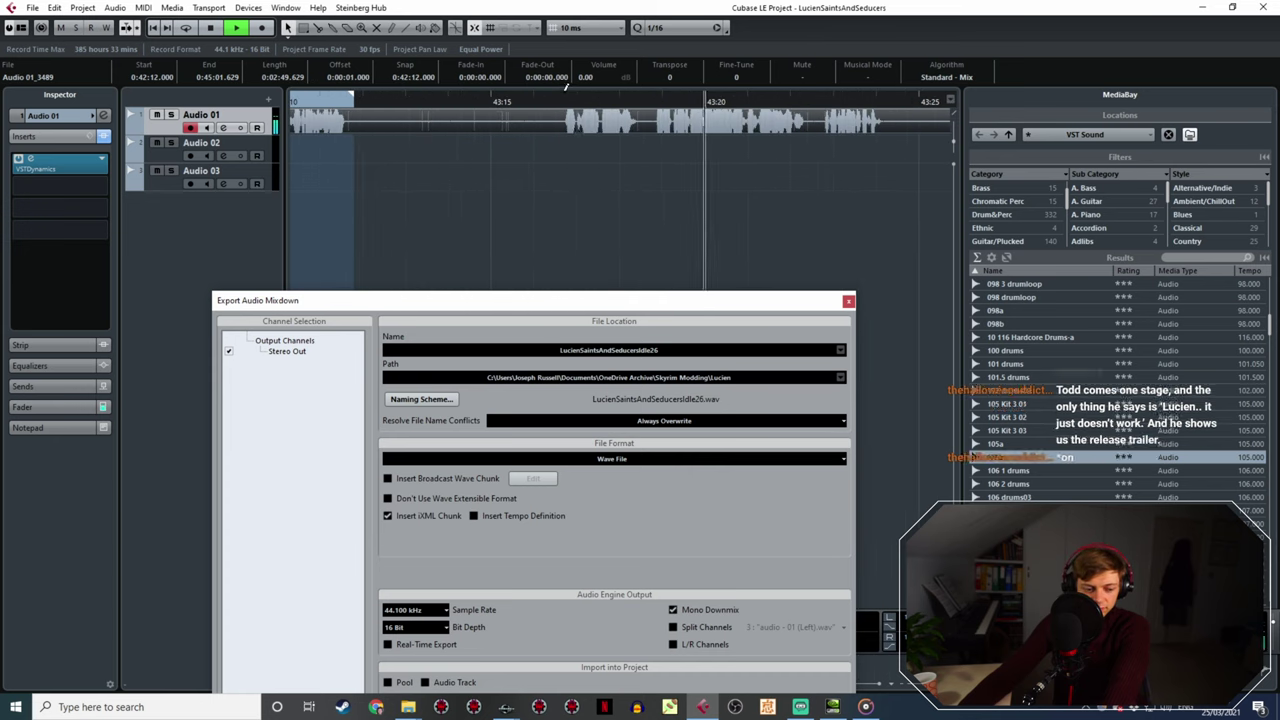
pyautogui.moveTo(563, 98)
pyautogui.mouseDown()
pyautogui.moveTo(786, 110)
pyautogui.moveTo(885, 214)
pyautogui.mouseUp()
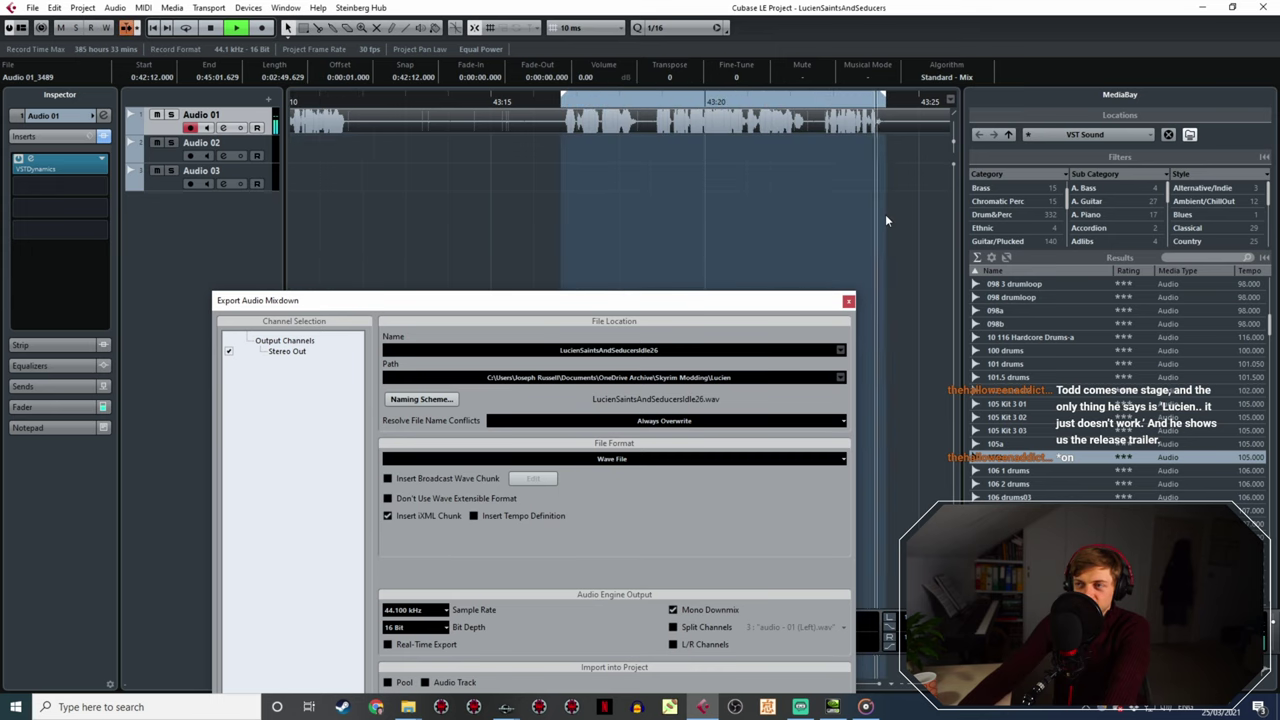
# - Change the mixdown name to LucienSaintsAndSeducersIdle27 and export the marked range as a WAV file
pyautogui.click(680, 350)
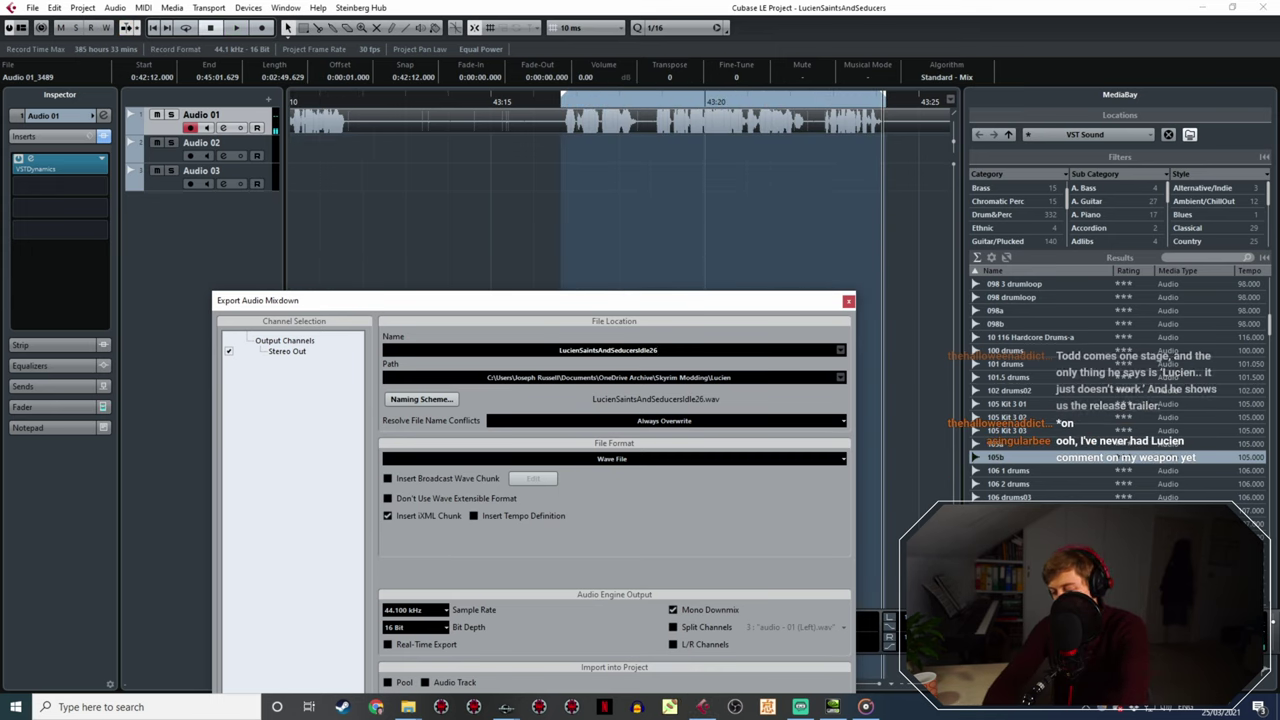
pyautogui.press('BackSpace')
pyautogui.write('7')
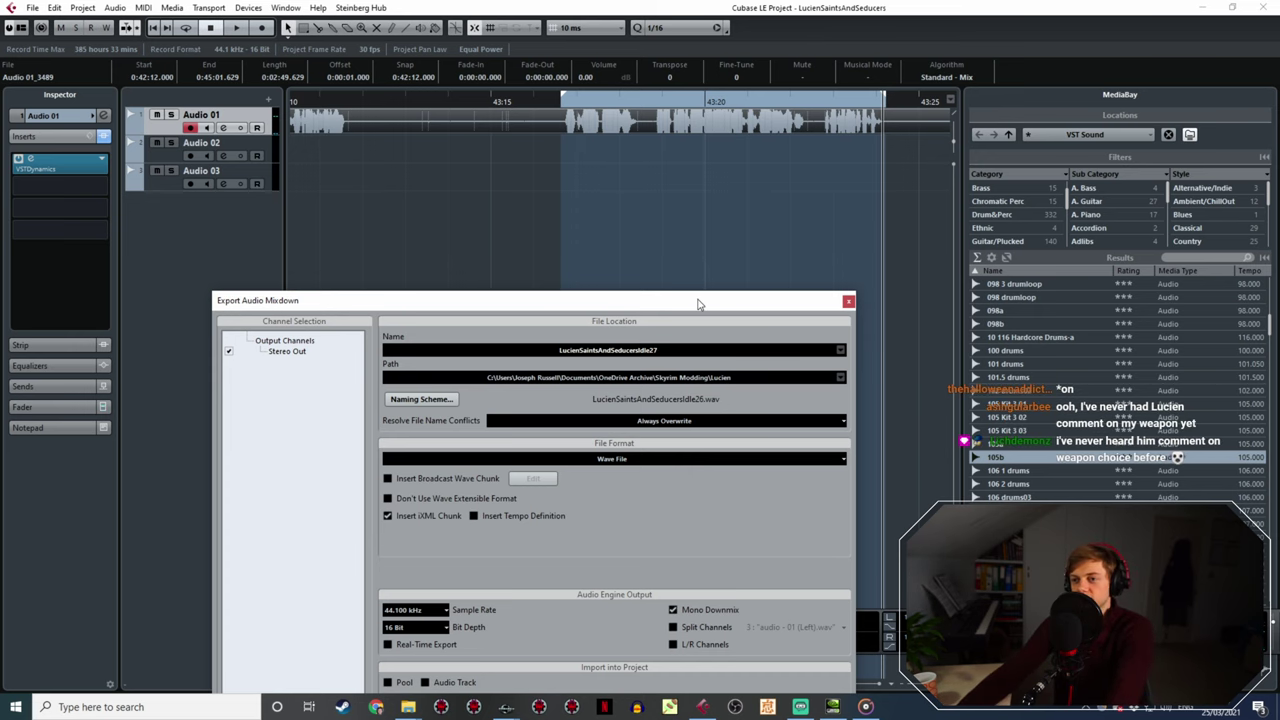
pyautogui.moveTo(698, 304); pyautogui.dragTo(664, 150)
pyautogui.click(731, 627)
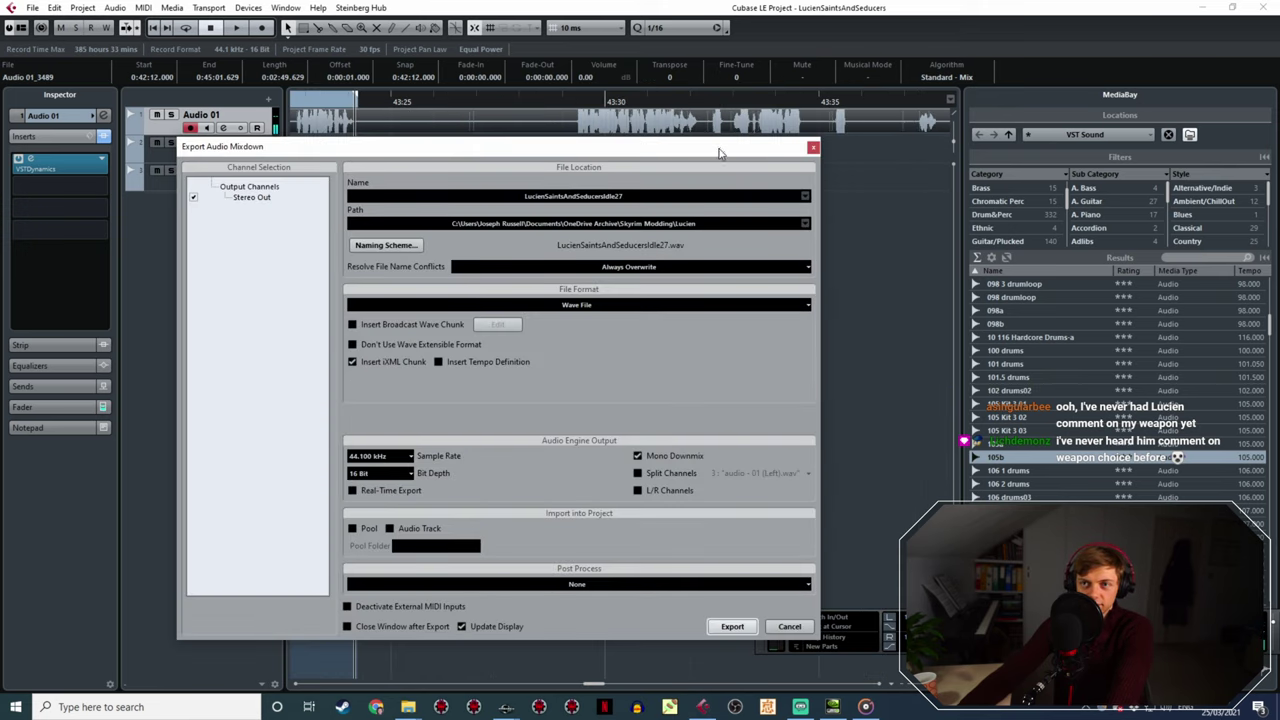
# - Try setting the export range around the line from about 43:29 to 43:35 and play it back
pyautogui.moveTo(718, 153); pyautogui.dragTo(682, 276)
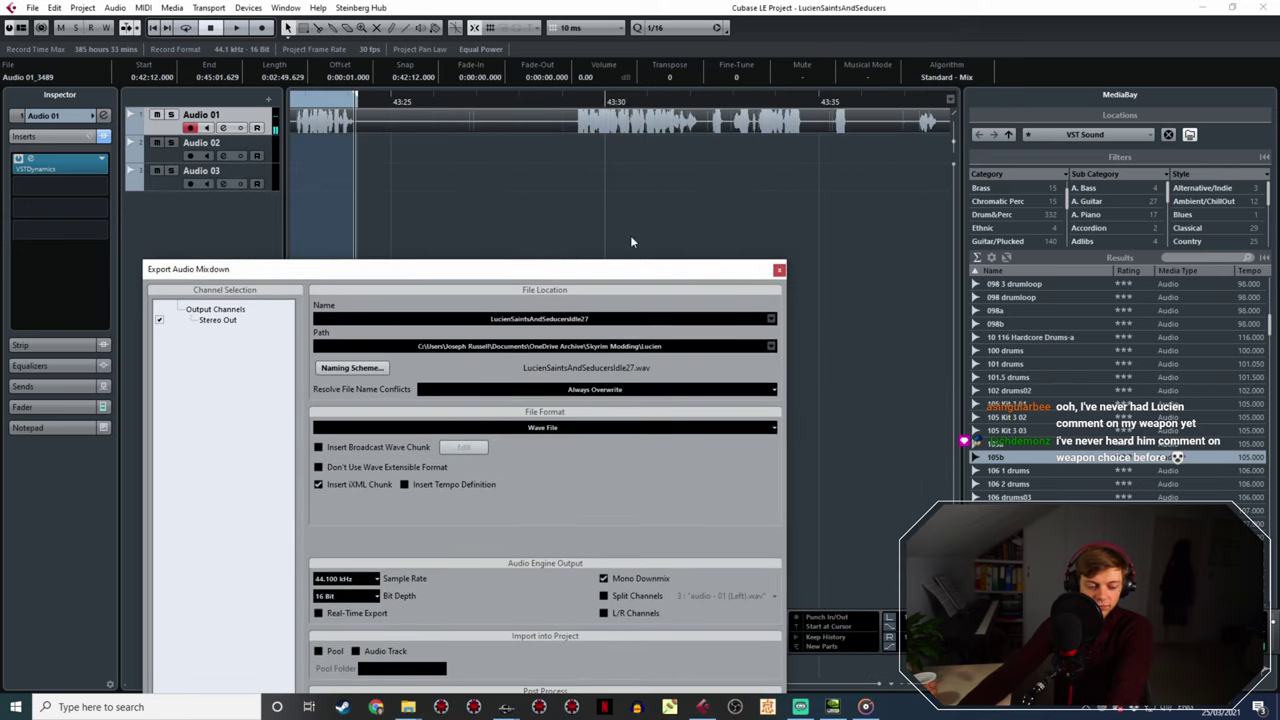
pyautogui.click(537, 103)
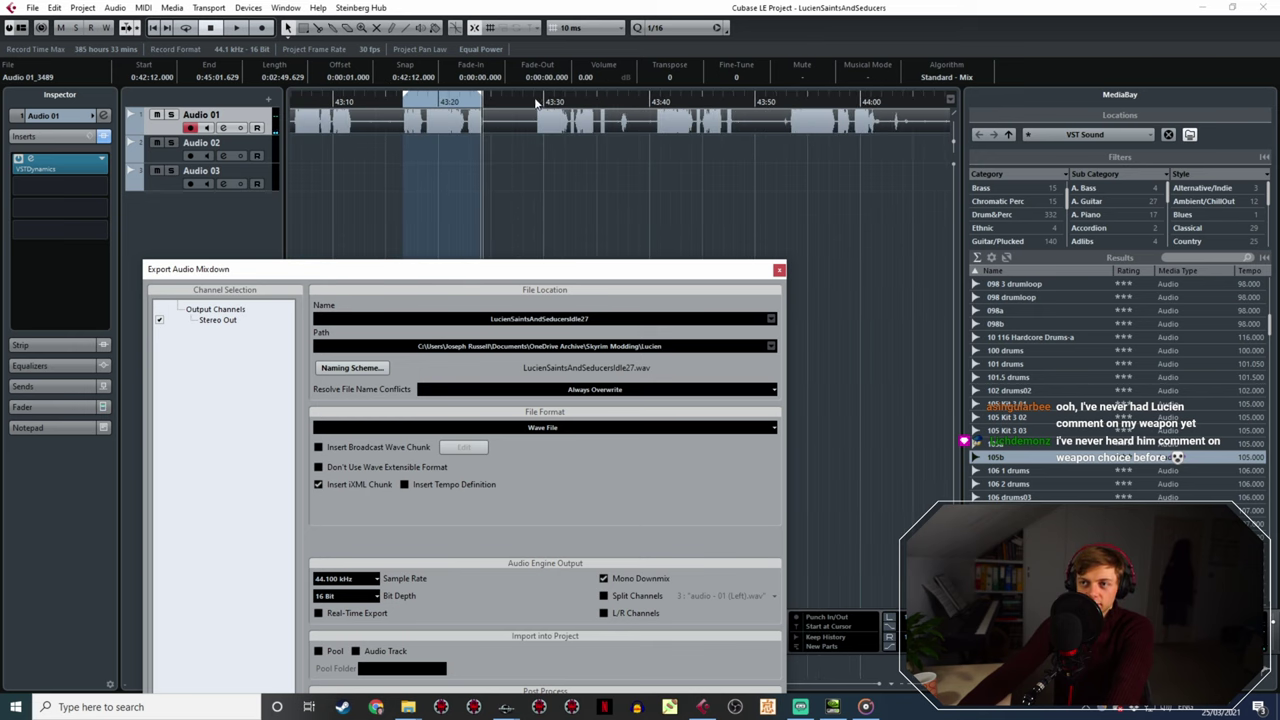
pyautogui.press('space')
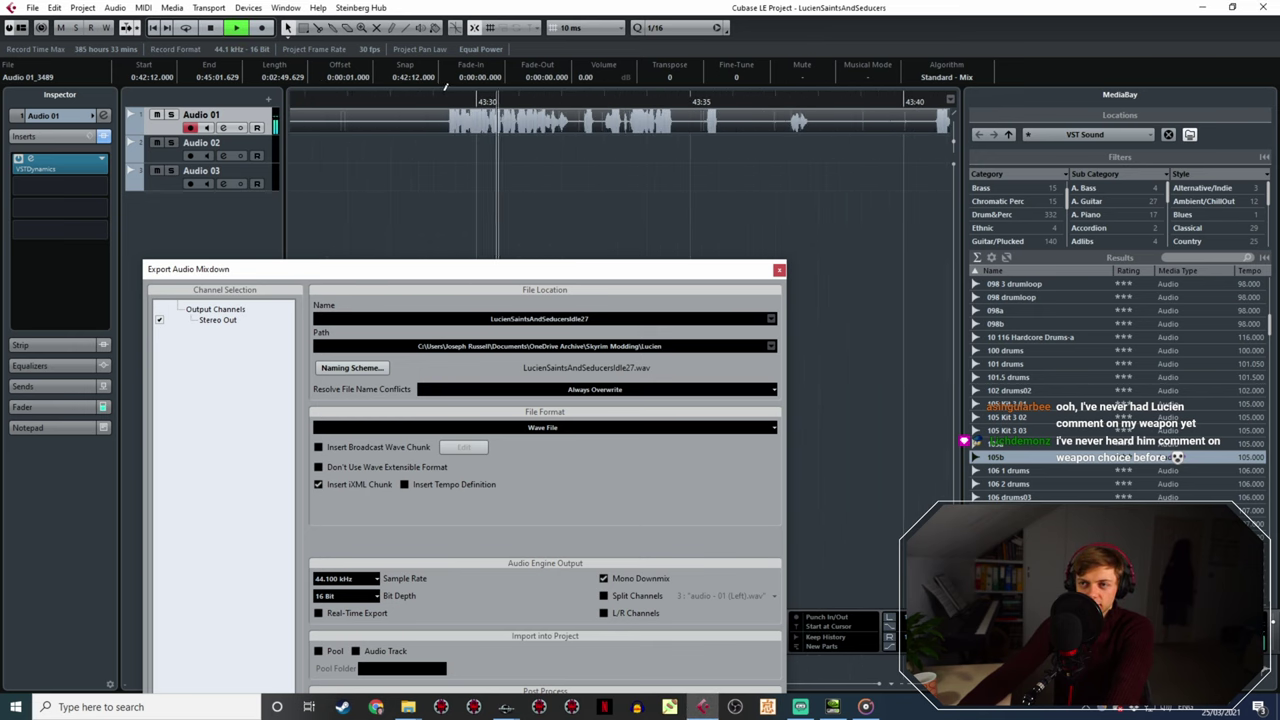
pyautogui.moveTo(447, 97)
pyautogui.mouseDown()
pyautogui.moveTo(606, 167)
pyautogui.moveTo(753, 207)
pyautogui.moveTo(659, 110)
pyautogui.mouseUp()
pyautogui.click(667, 107)
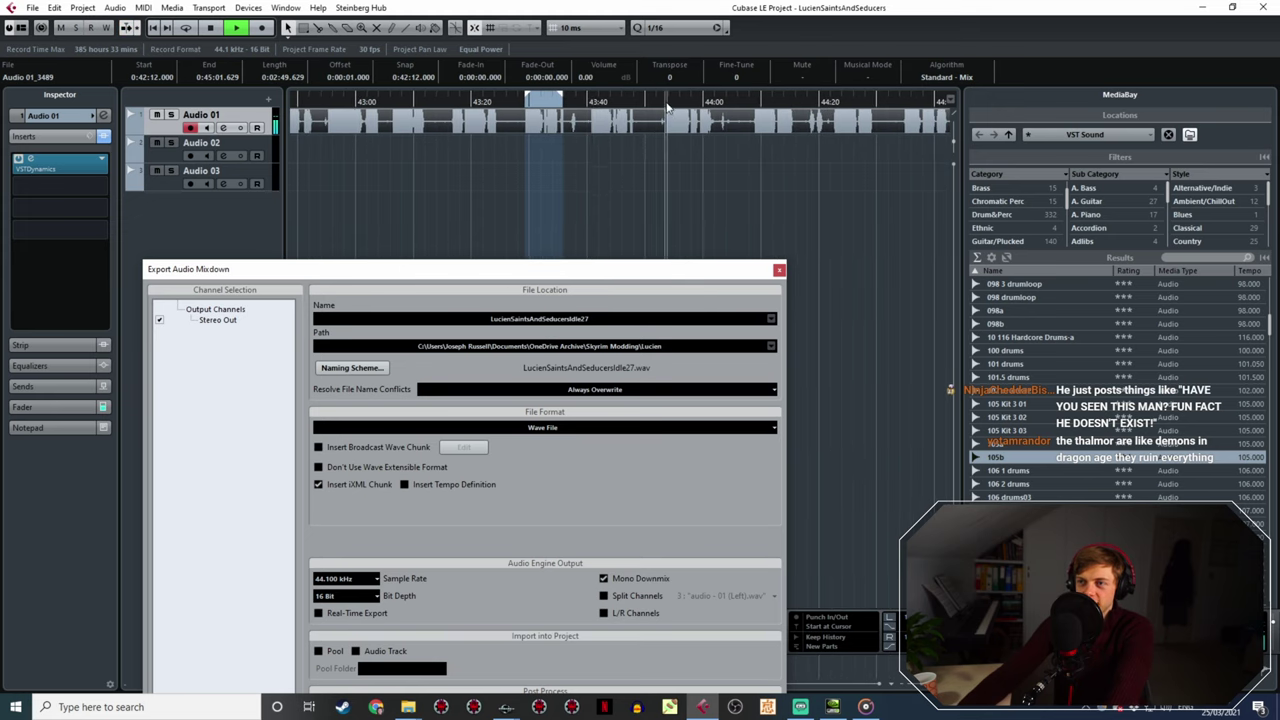
# - Set the export range around the spoken line from about 43:40.7 to 43:47.6 and play it through
pyautogui.click(595, 107)
pyautogui.keyDown('ctrl'); pyautogui.scroll(4, 595, 107); pyautogui.keyUp('ctrl')
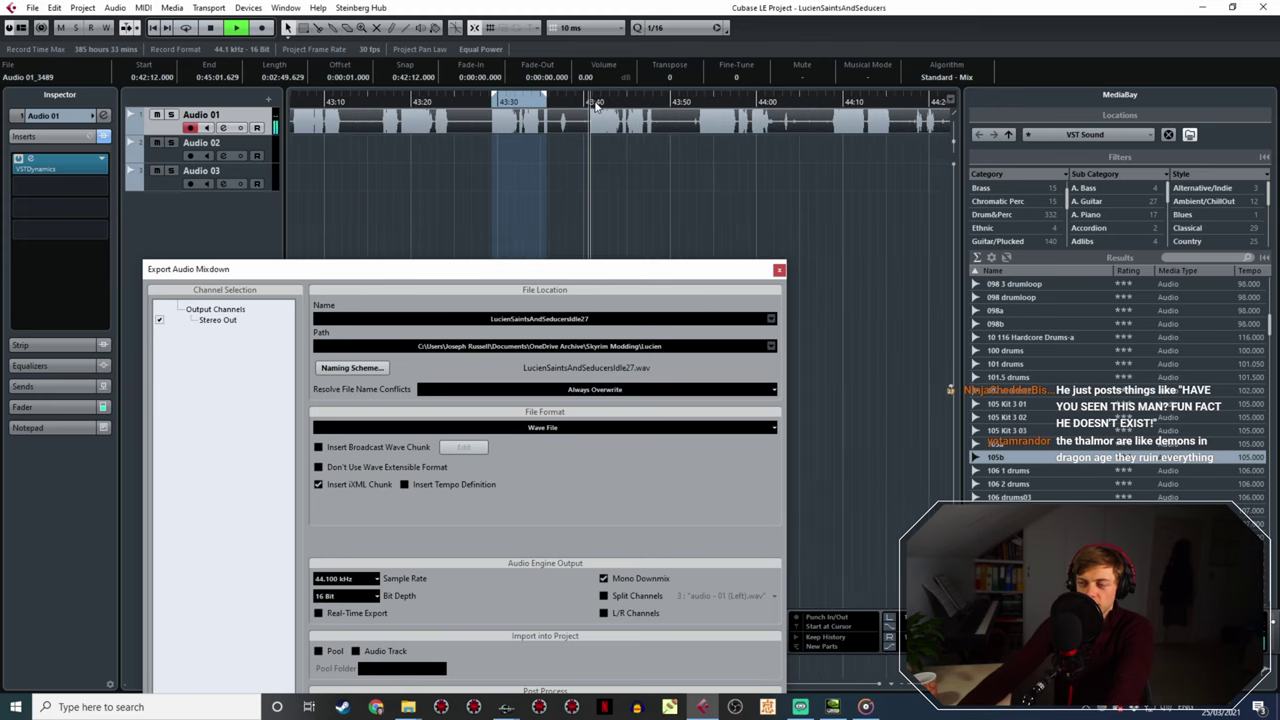
pyautogui.keyDown('ctrl'); pyautogui.scroll(1, 595, 107); pyautogui.keyUp('ctrl')
pyautogui.moveTo(573, 100); pyautogui.dragTo(859, 199)
pyautogui.keyDown('ctrl'); pyautogui.scroll(2, 784, 205); pyautogui.keyUp('ctrl')
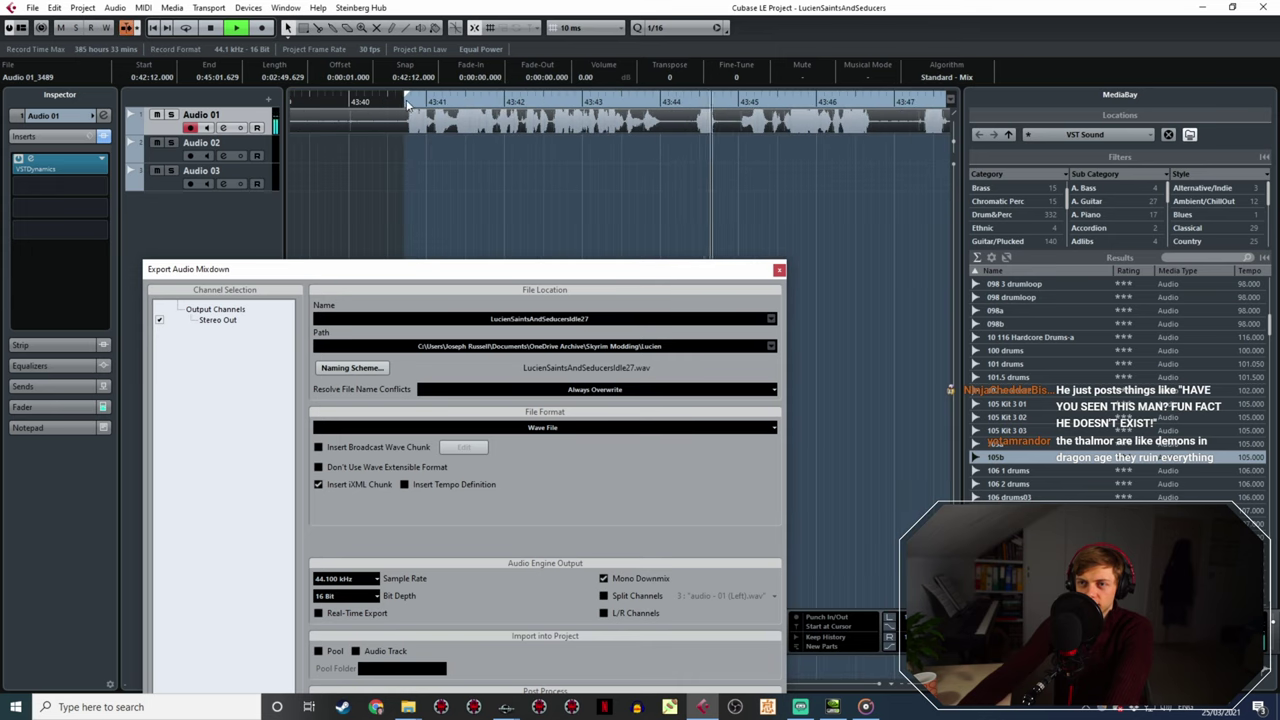
pyautogui.keyDown('ctrl'); pyautogui.scroll(-2, 790, 199); pyautogui.keyUp('ctrl')
pyautogui.keyDown('shift'); pyautogui.hscroll(3, 700, 180); pyautogui.keyUp('shift')
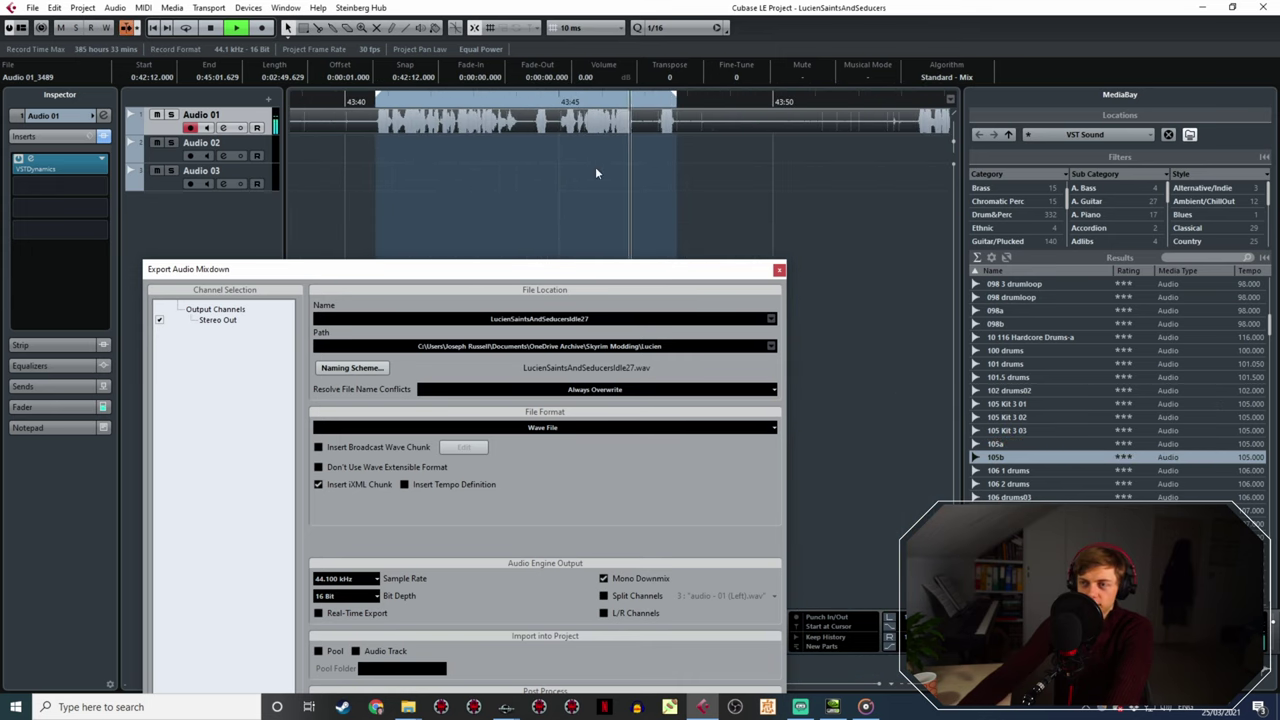
pyautogui.keyDown('ctrl'); pyautogui.scroll(3, 675, 135); pyautogui.keyUp('ctrl')
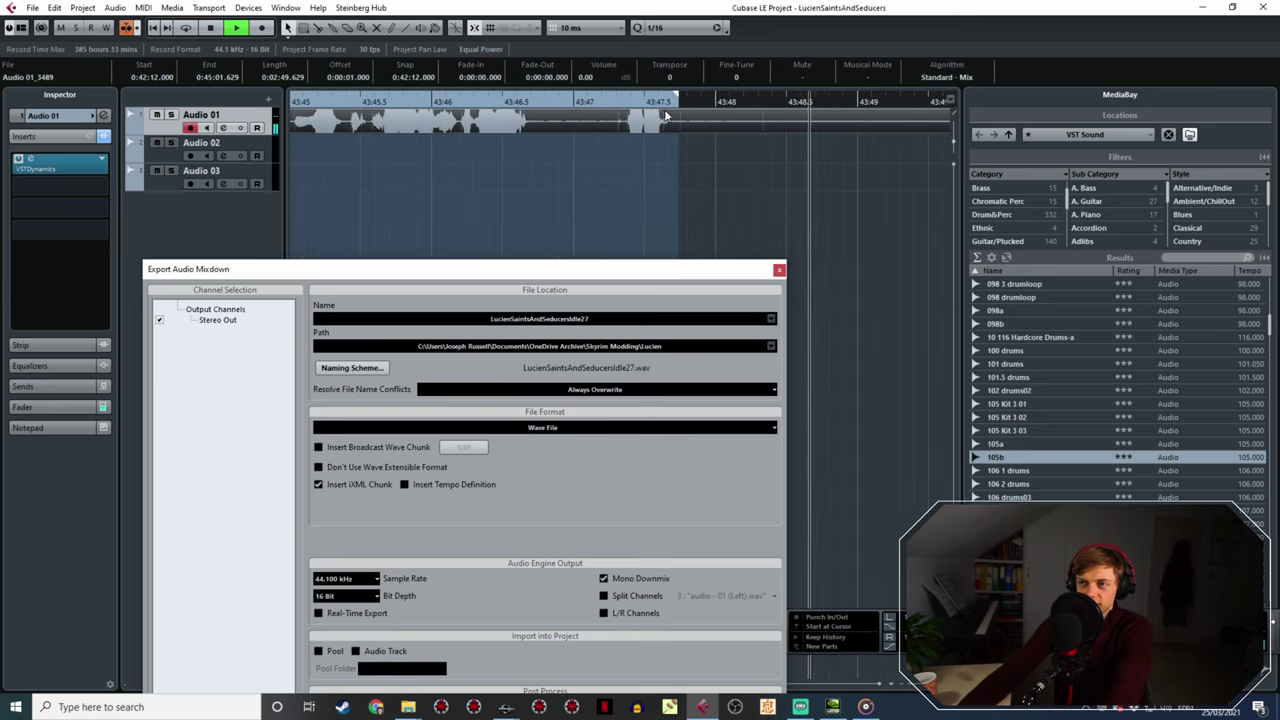
pyautogui.click(660, 101)
pyautogui.press('space')
# - Name the mixdown file LucienSaintsAndSeducersIdle28 and export it
pyautogui.click(598, 320)
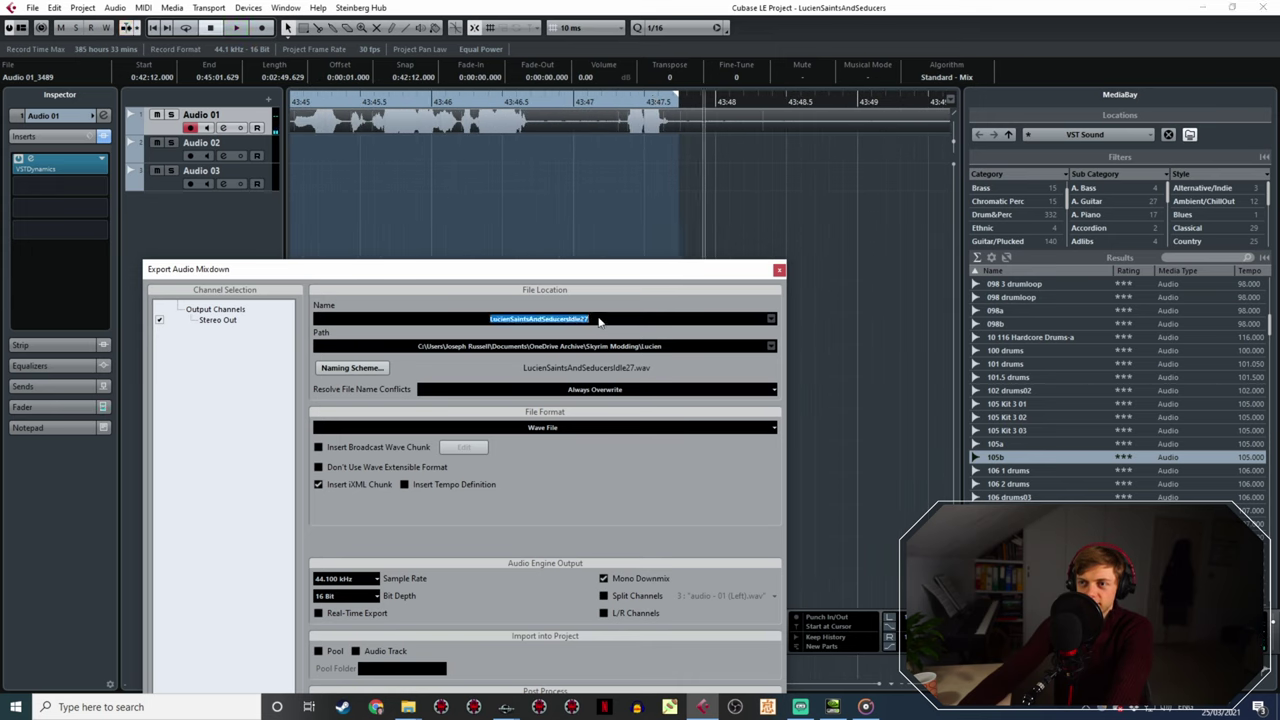
pyautogui.press('BackSpace')
pyautogui.write('8')
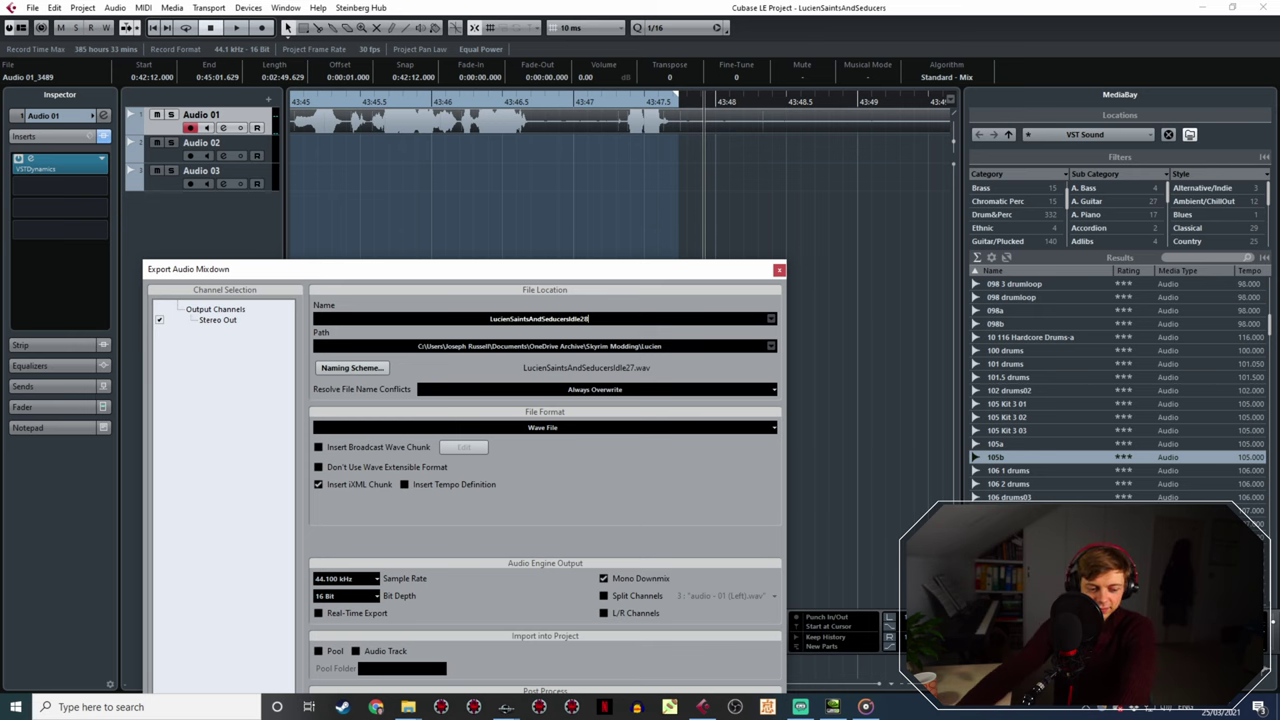
pyautogui.moveTo(630, 280); pyautogui.dragTo(622, 156)
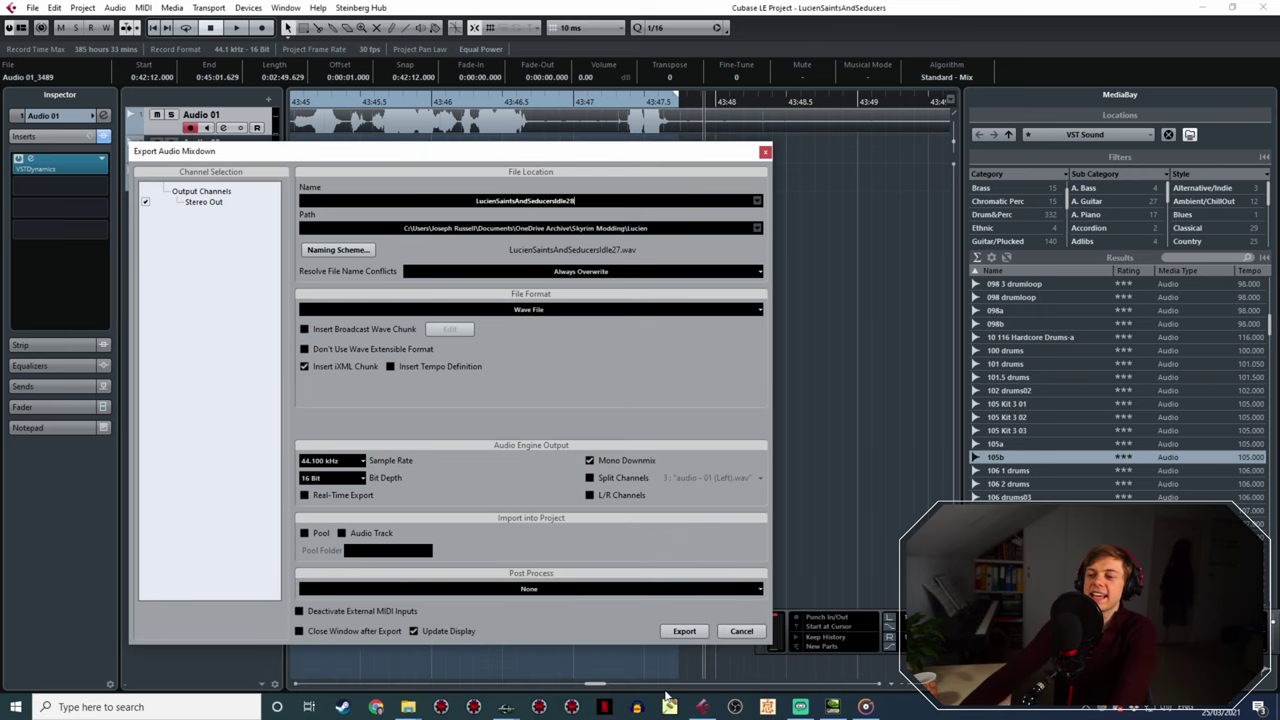
pyautogui.click(680, 637)
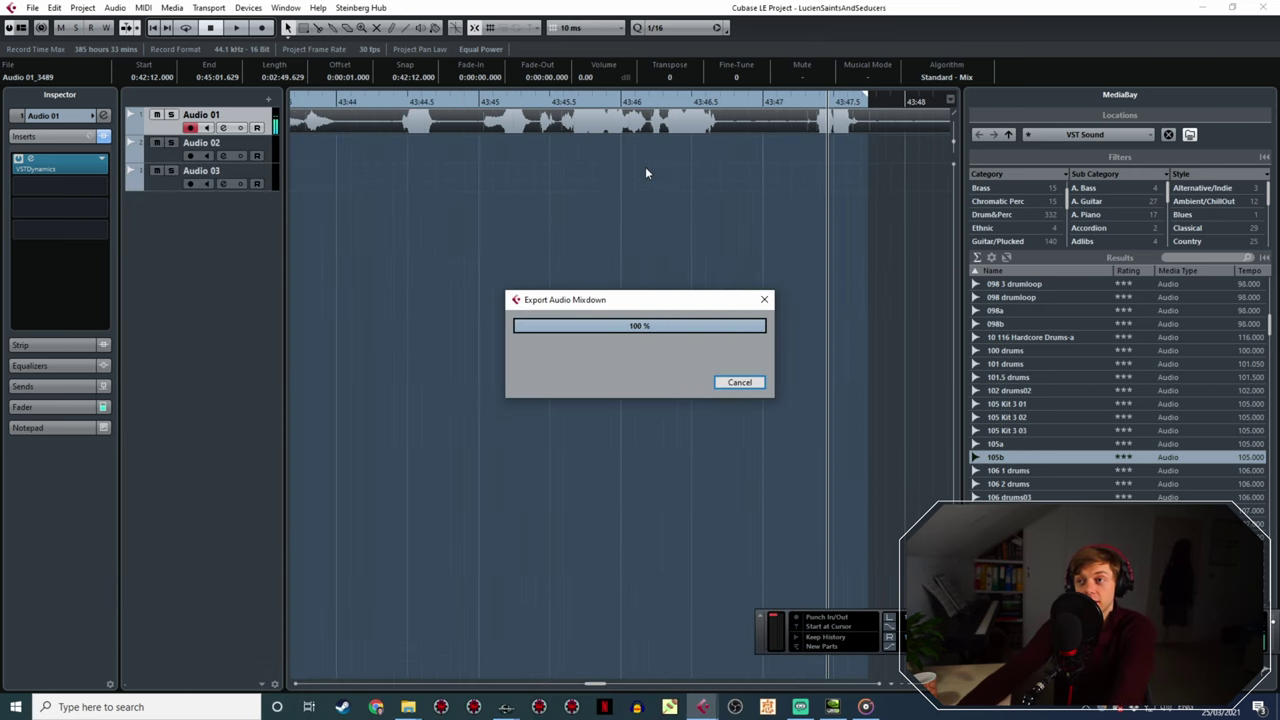
# - Try setting the export range around the line from about 44:08.7 to 44:15.3
pyautogui.keyDown('ctrl'); pyautogui.scroll(-5, 848, 220); pyautogui.keyUp('ctrl')
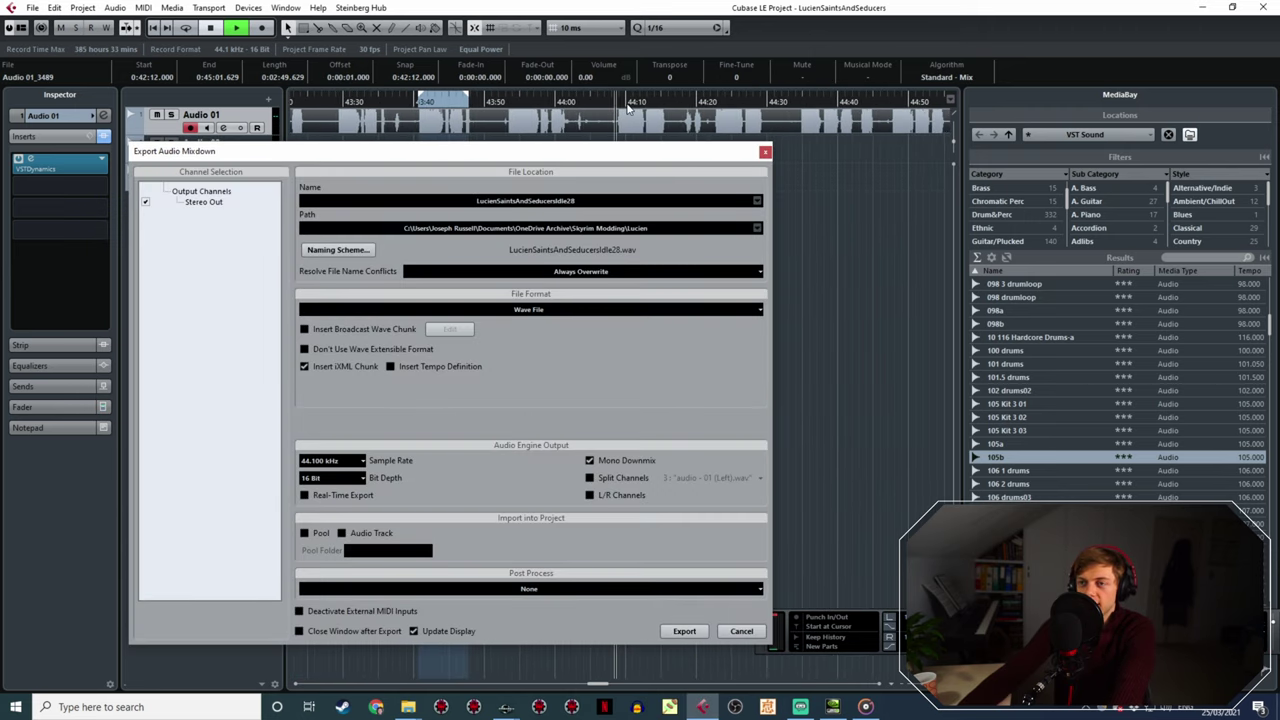
pyautogui.keyDown('ctrl'); pyautogui.scroll(5, 668, 124); pyautogui.keyUp('ctrl')
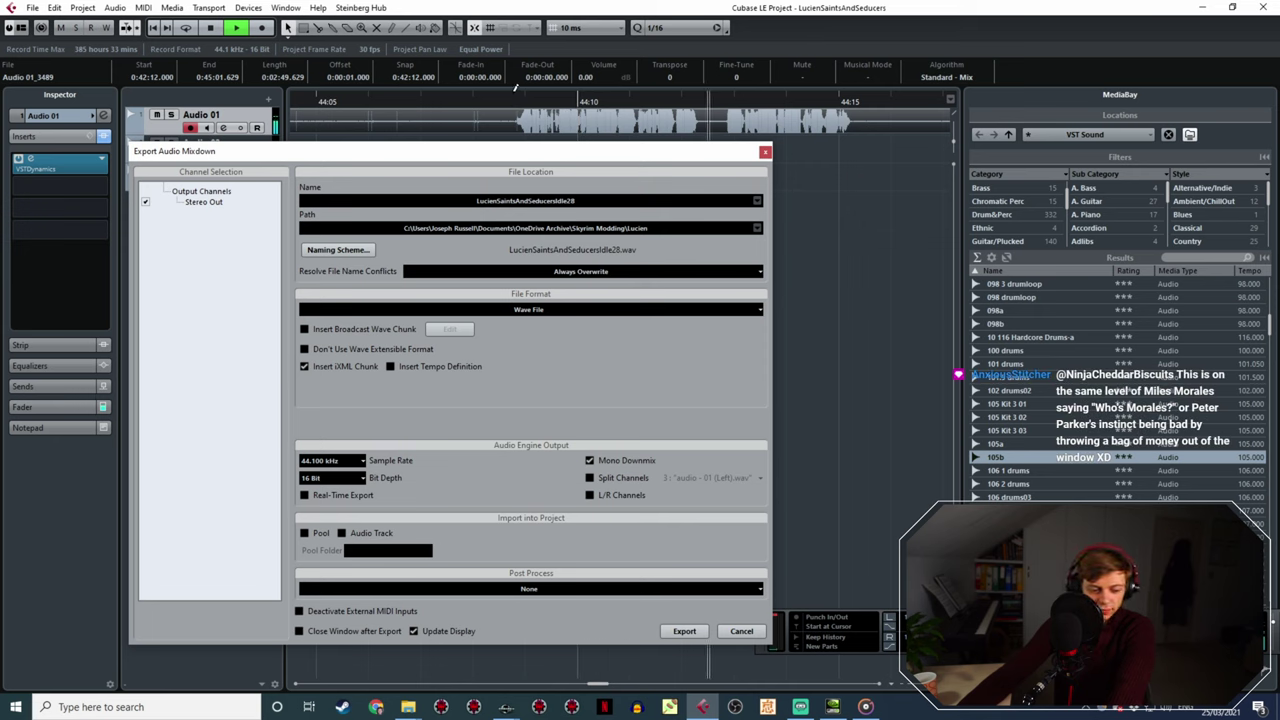
pyautogui.moveTo(515, 90)
pyautogui.mouseDown()
pyautogui.moveTo(838, 100)
pyautogui.moveTo(855, 208)
pyautogui.mouseUp()
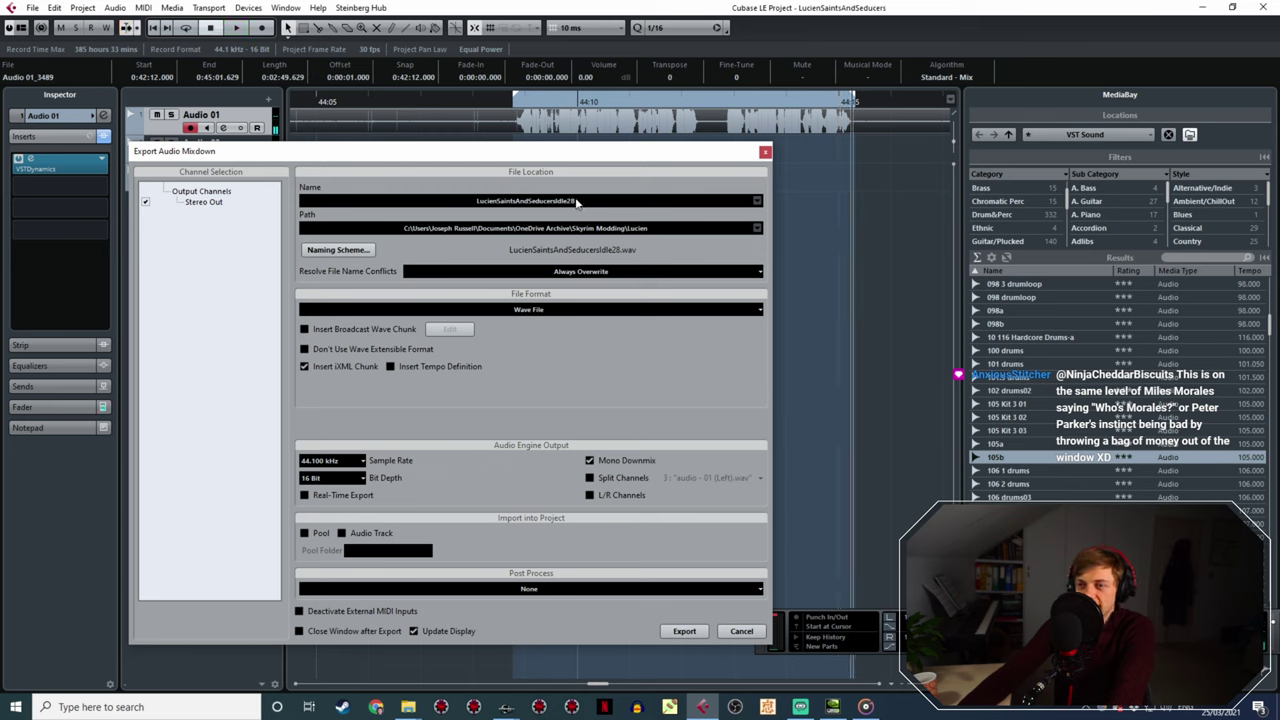
# - Play the following takes and set the export range from about 44:22.5 to 44:29
pyautogui.press('g')
pyautogui.press('g')
pyautogui.press('g')
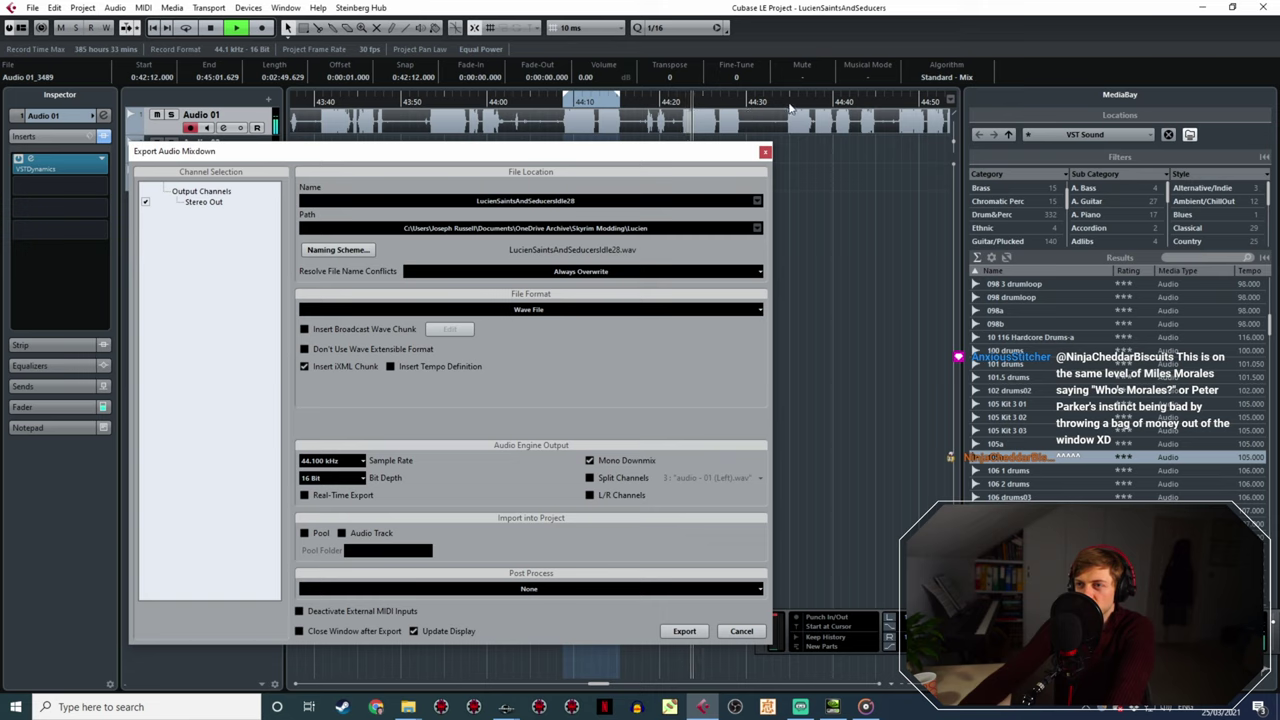
pyautogui.press('h')
pyautogui.press('h')
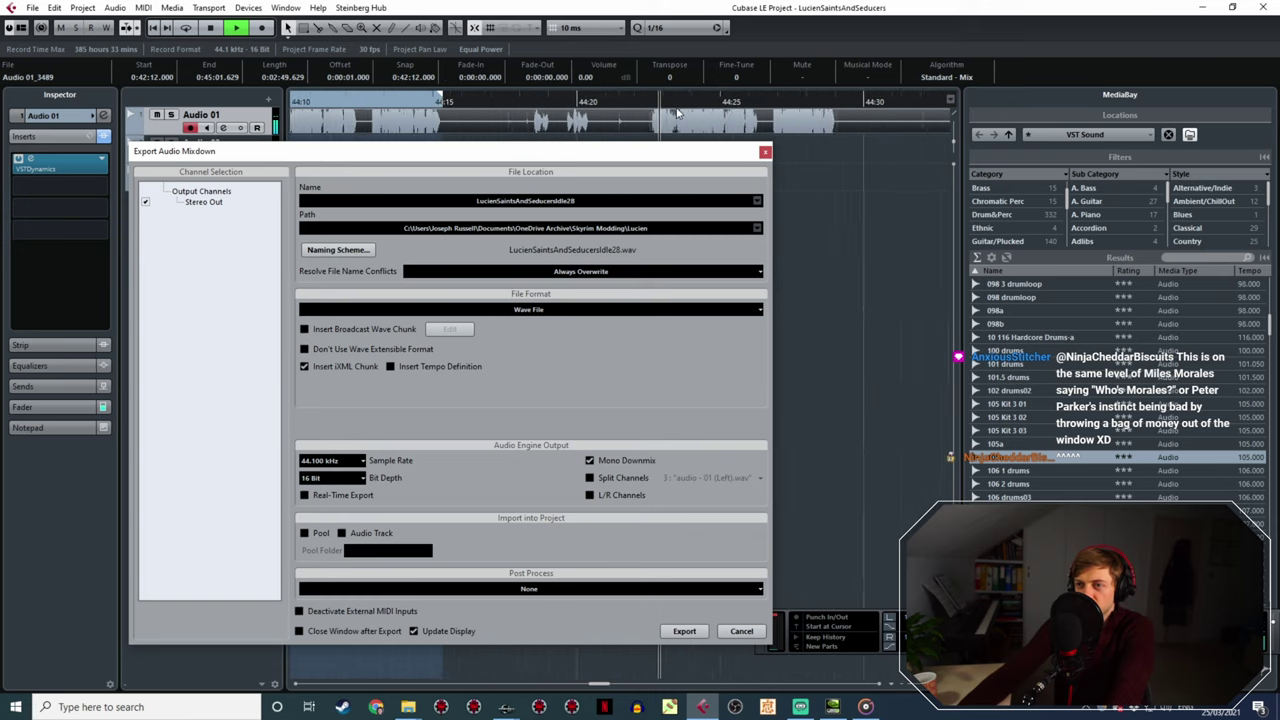
pyautogui.press('h')
pyautogui.moveTo(640, 100); pyautogui.dragTo(756, 102)
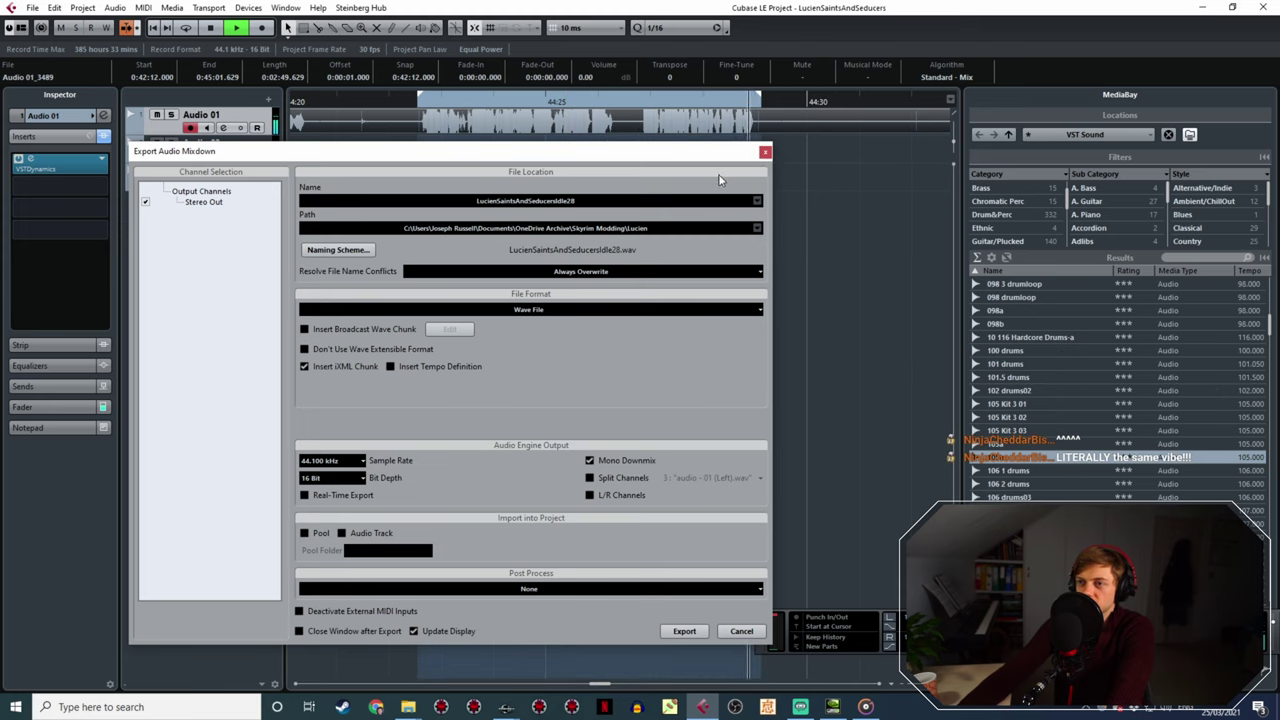
# - Name the mixdown file LucienSaintsAndSeducersIdle29 and export it
pyautogui.click(588, 203)
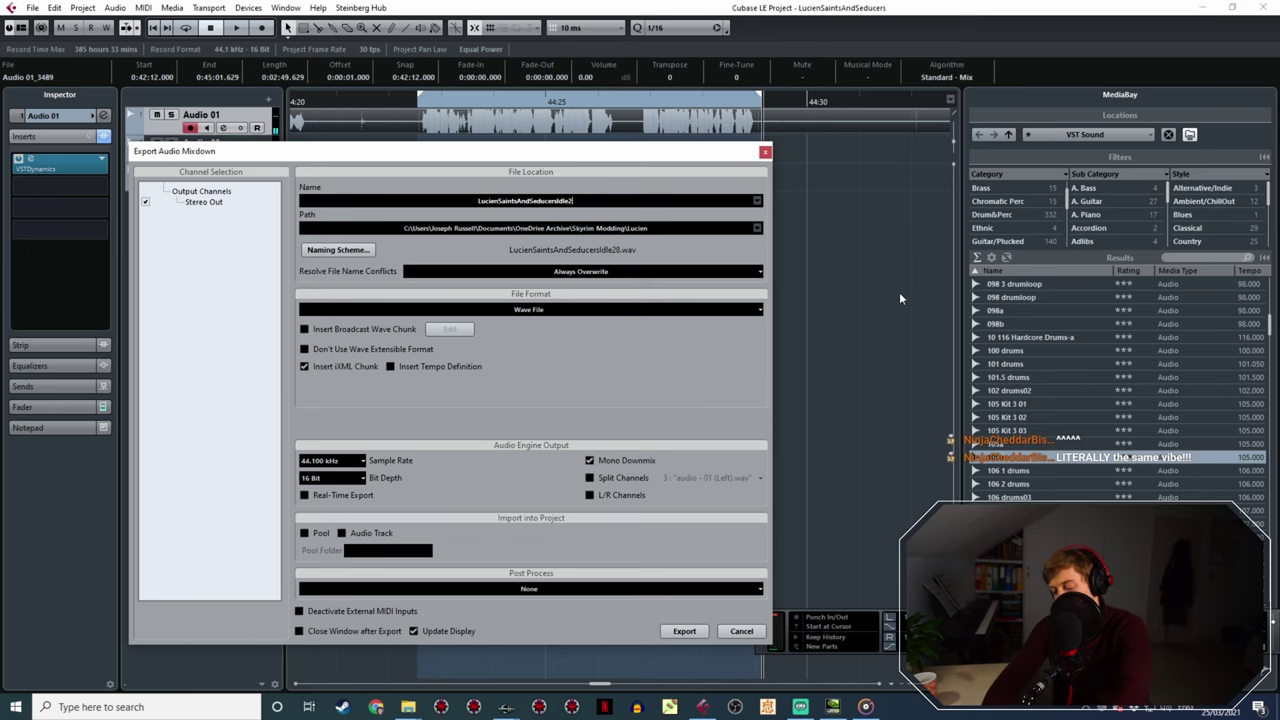
pyautogui.write('9')
pyautogui.click(690, 632)
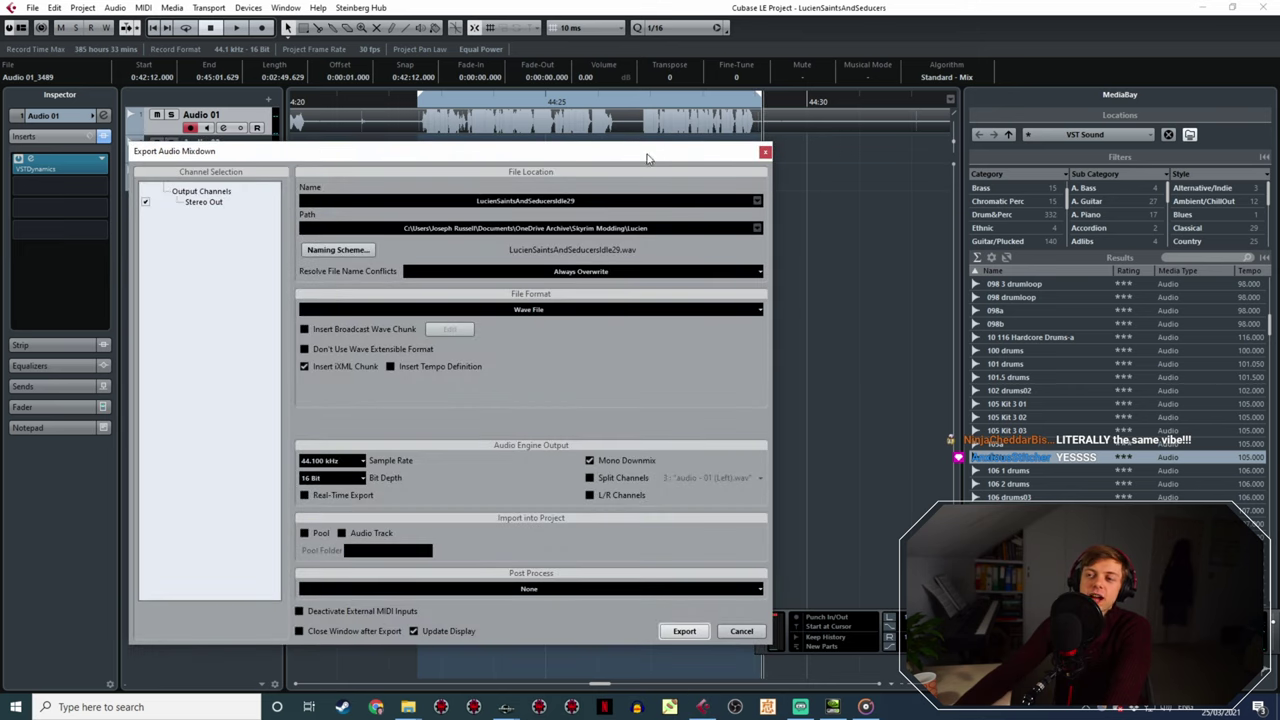
# - Try setting the export range around the takes from about 44:35 to 44:45 and play them back
pyautogui.moveTo(646, 158); pyautogui.dragTo(671, 254)
pyautogui.keyDown('ctrl'); pyautogui.scroll(-8, 717, 196); pyautogui.keyUp('ctrl')
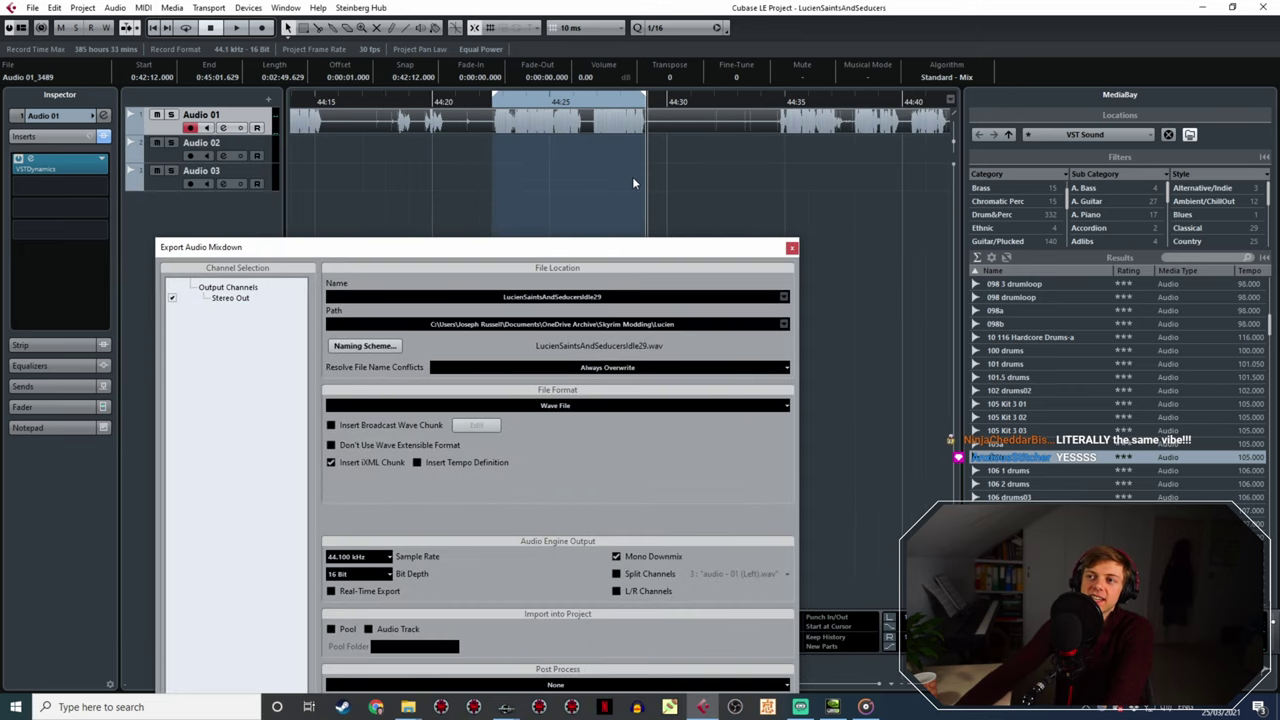
pyautogui.keyDown('ctrl'); pyautogui.scroll(6, 670, 140); pyautogui.keyUp('ctrl')
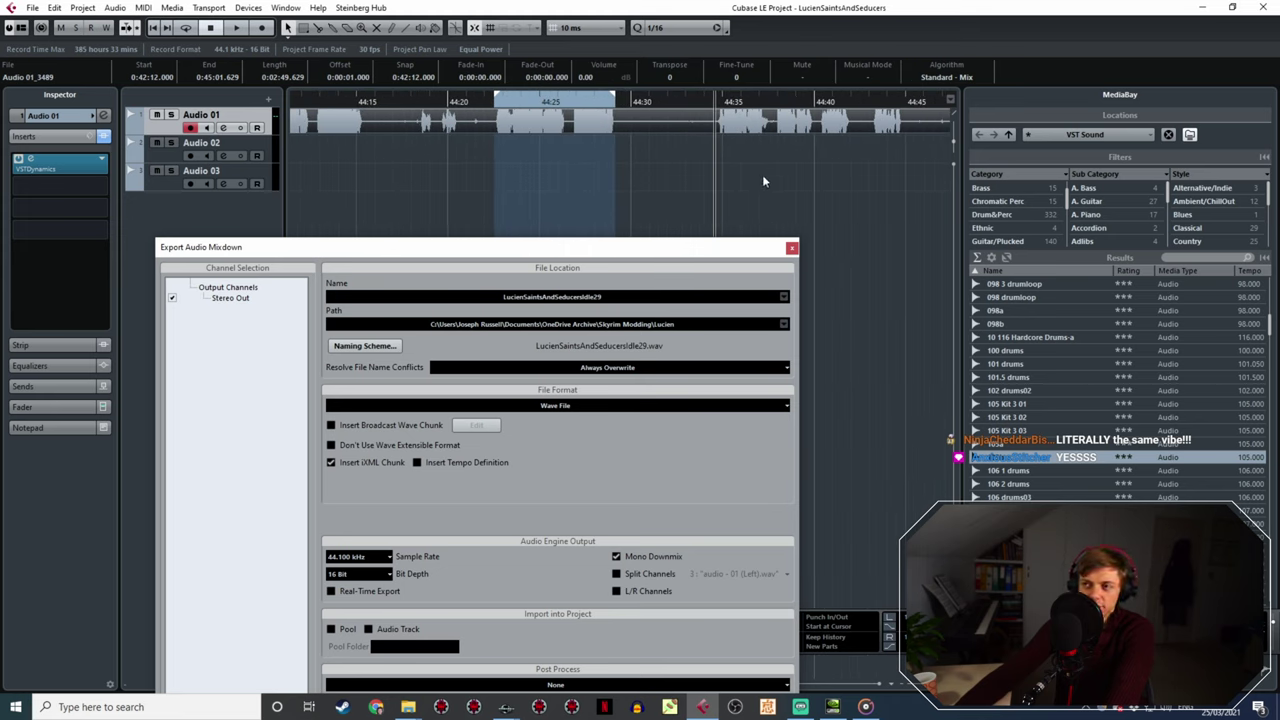
pyautogui.moveTo(762, 174); pyautogui.dragTo(608, 174, button='middle')
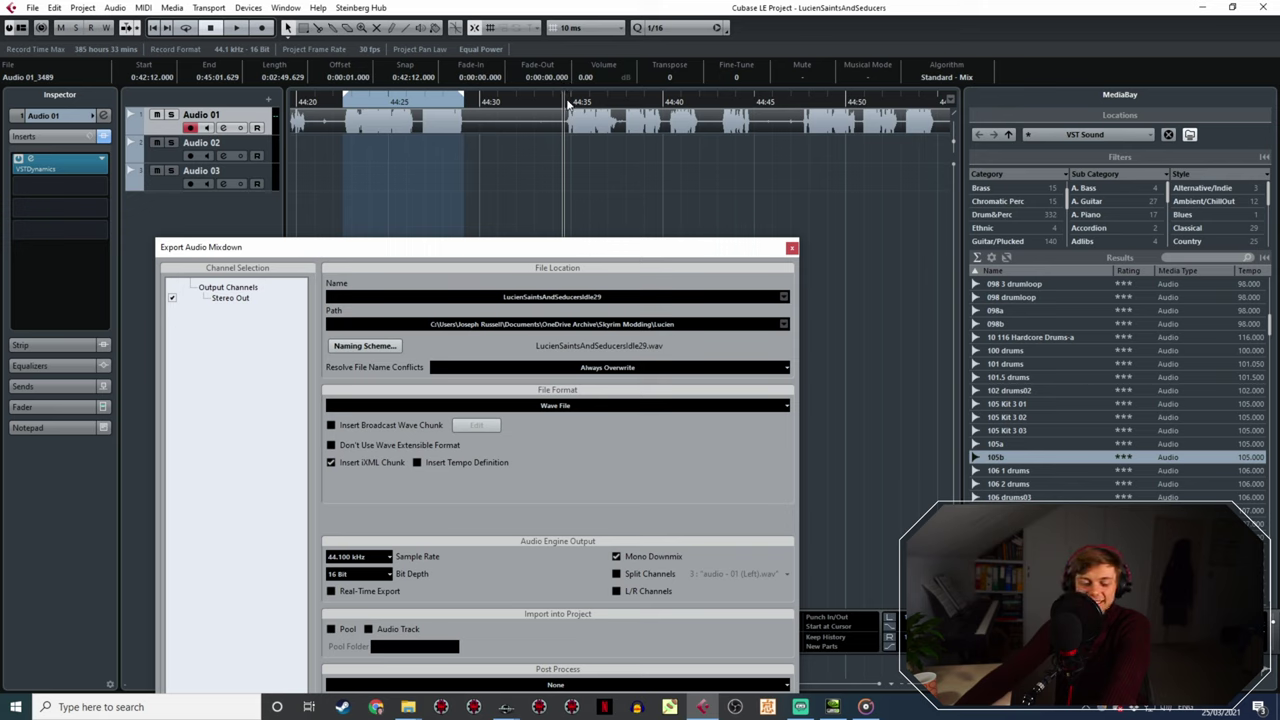
pyautogui.hscroll(3, 597, 169)
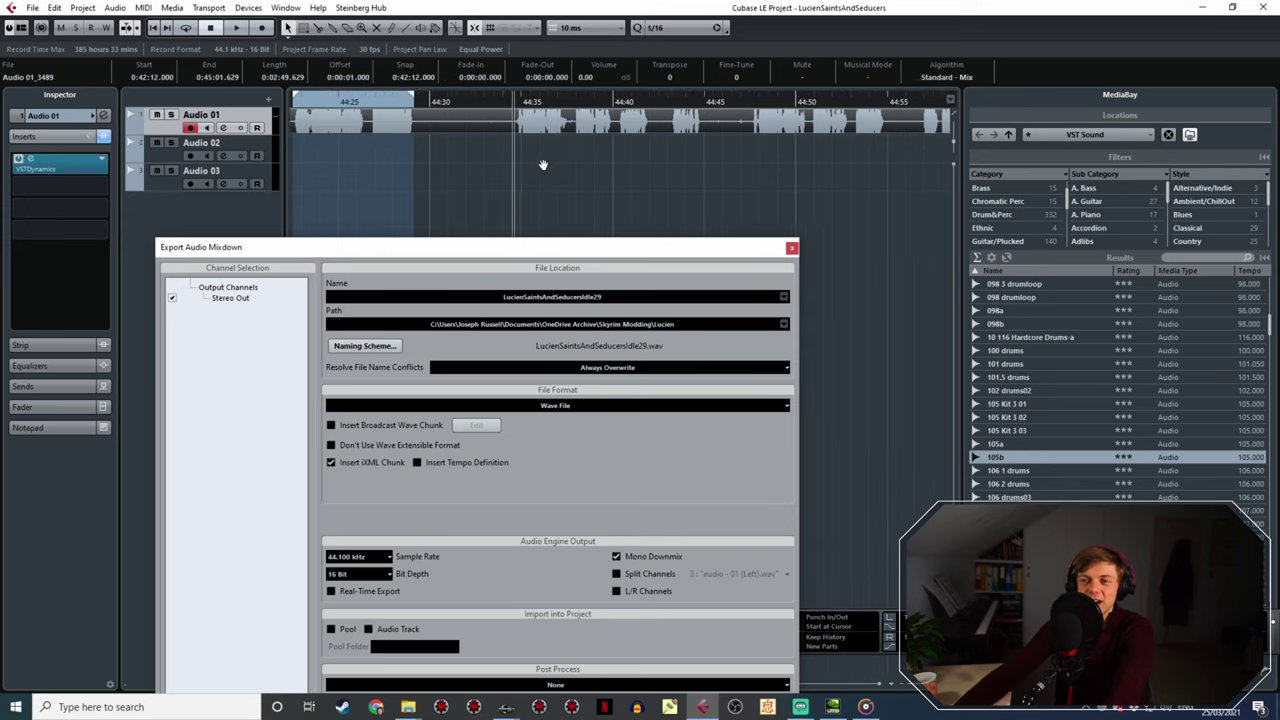
pyautogui.keyDown('ctrl'); pyautogui.scroll(2, 595, 178); pyautogui.keyUp('ctrl')
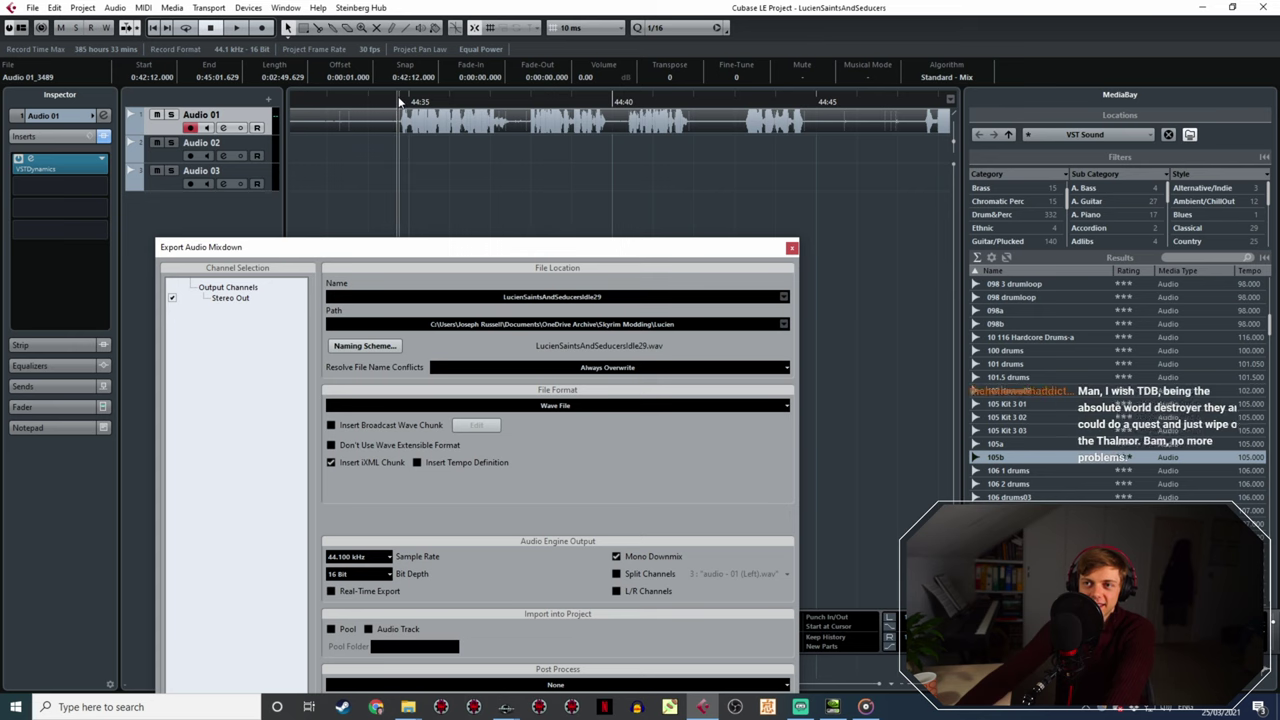
pyautogui.press('space')
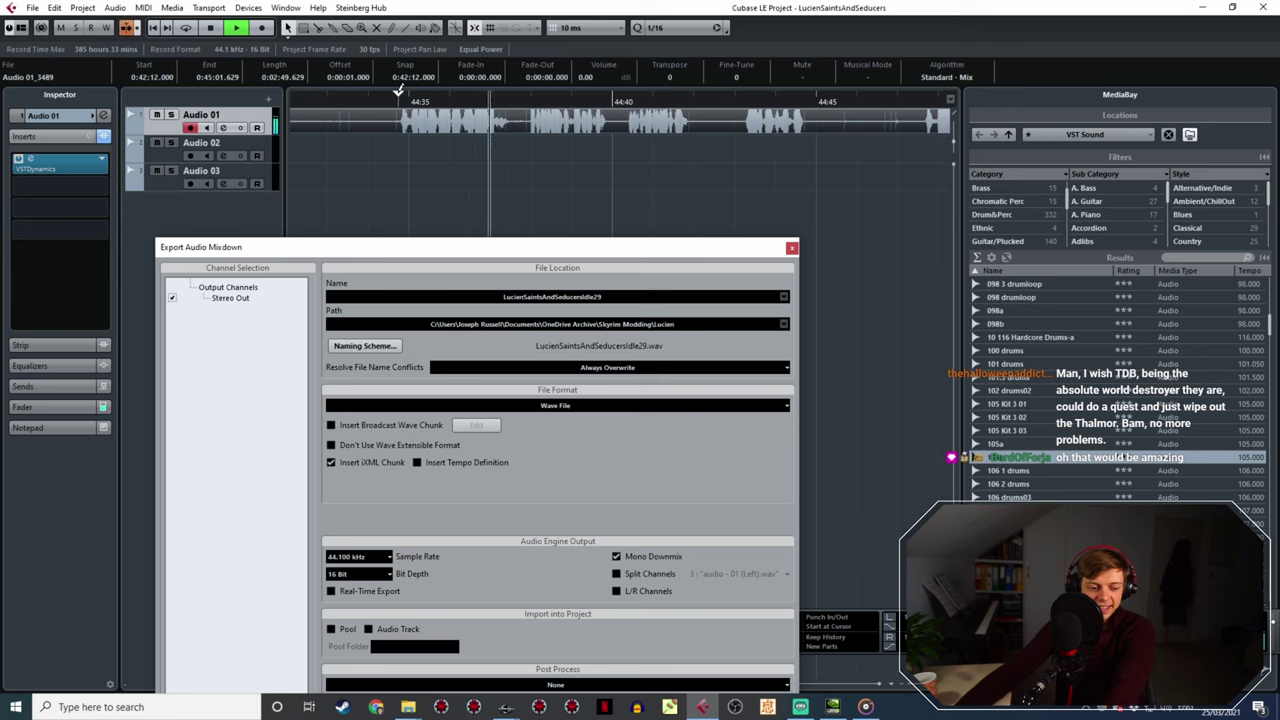
pyautogui.moveTo(400, 100)
pyautogui.mouseDown()
pyautogui.moveTo(808, 100)
pyautogui.moveTo(808, 228)
pyautogui.mouseUp()
pyautogui.keyDown('ctrl'); pyautogui.scroll(-2, 808, 223); pyautogui.keyUp('ctrl')
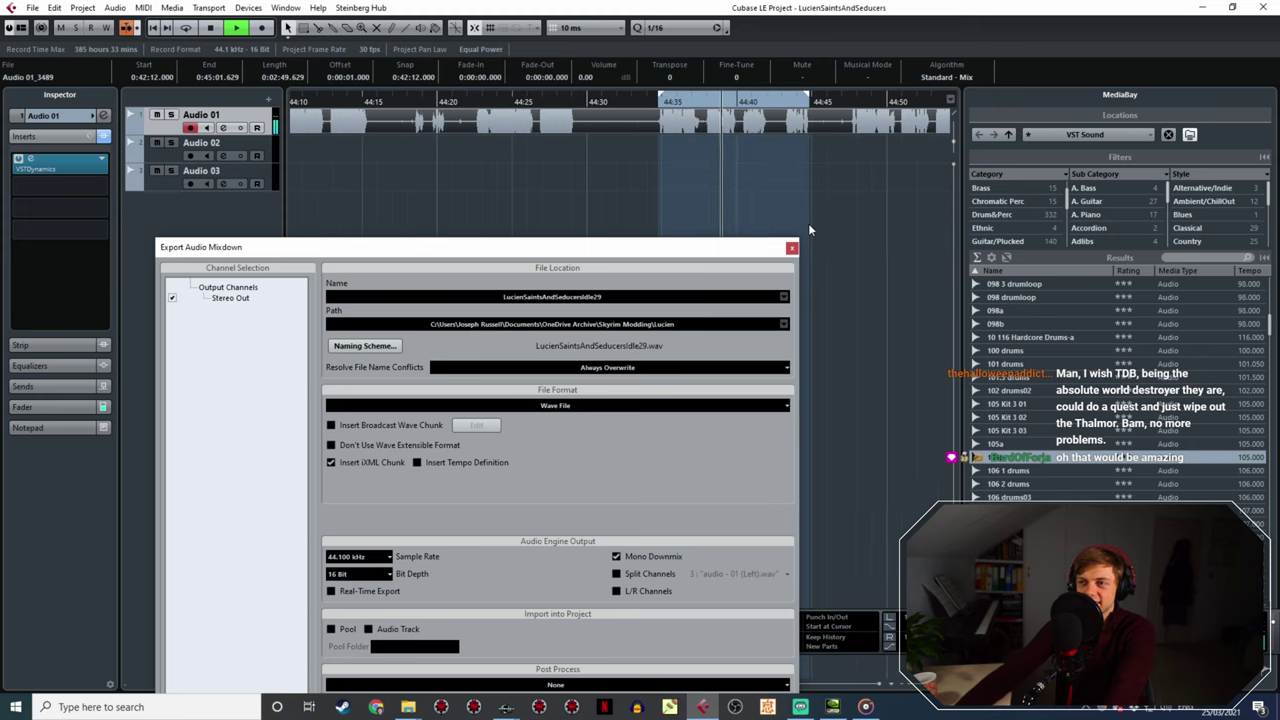
pyautogui.keyDown('shift'); pyautogui.hscroll(3, 690, 180); pyautogui.keyUp('shift')
pyautogui.click(541, 95)
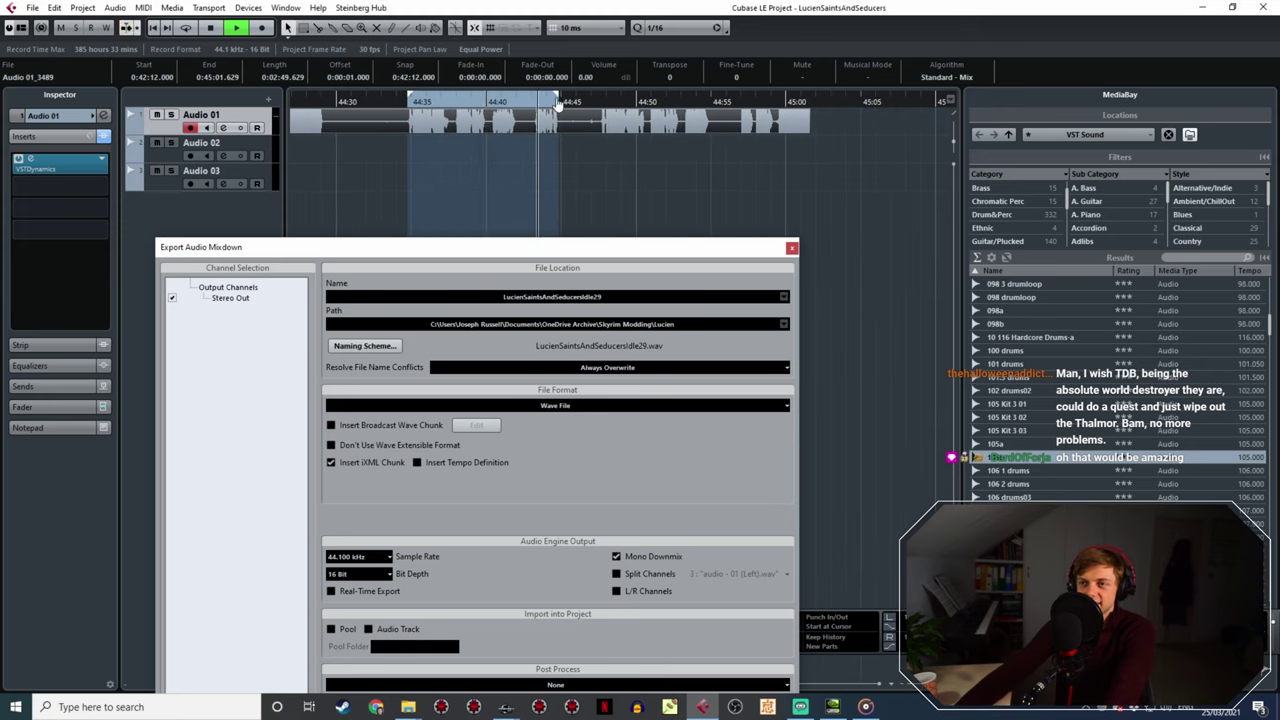
# - Play the final takes and set the export range from about 44:47.6 to 44:54.8
pyautogui.click(600, 95)
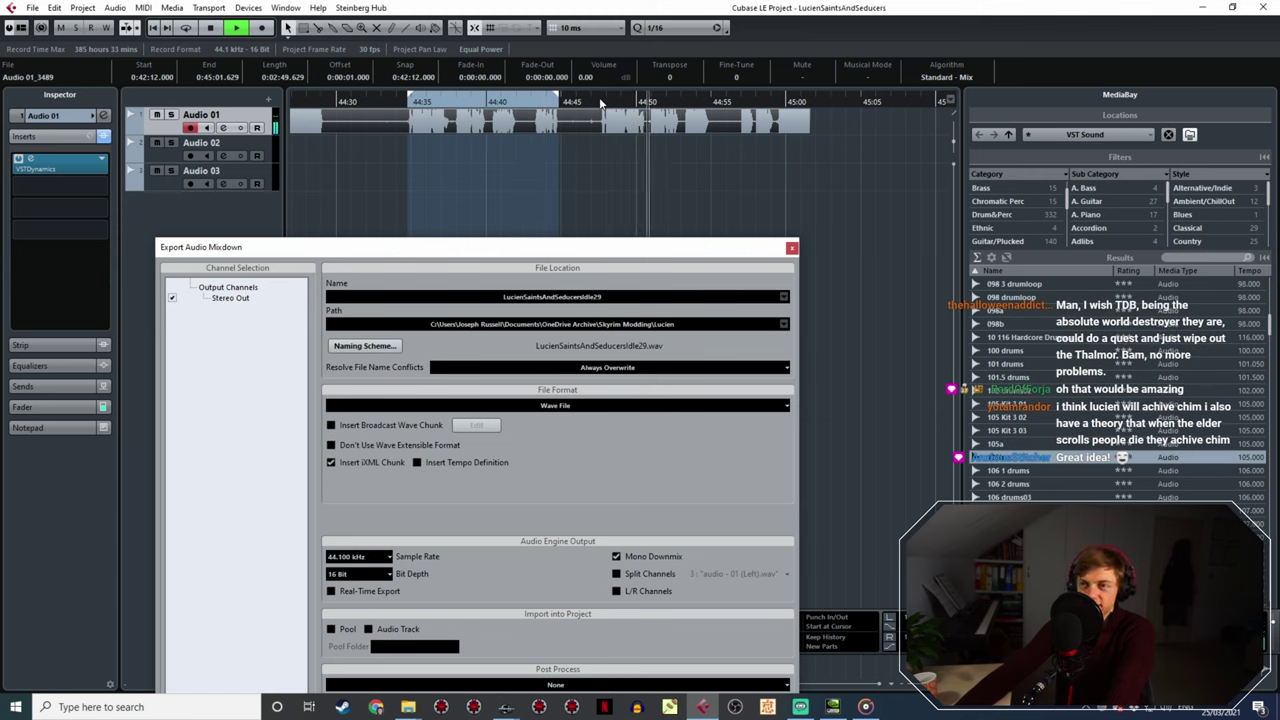
pyautogui.moveTo(600, 100); pyautogui.dragTo(710, 100)
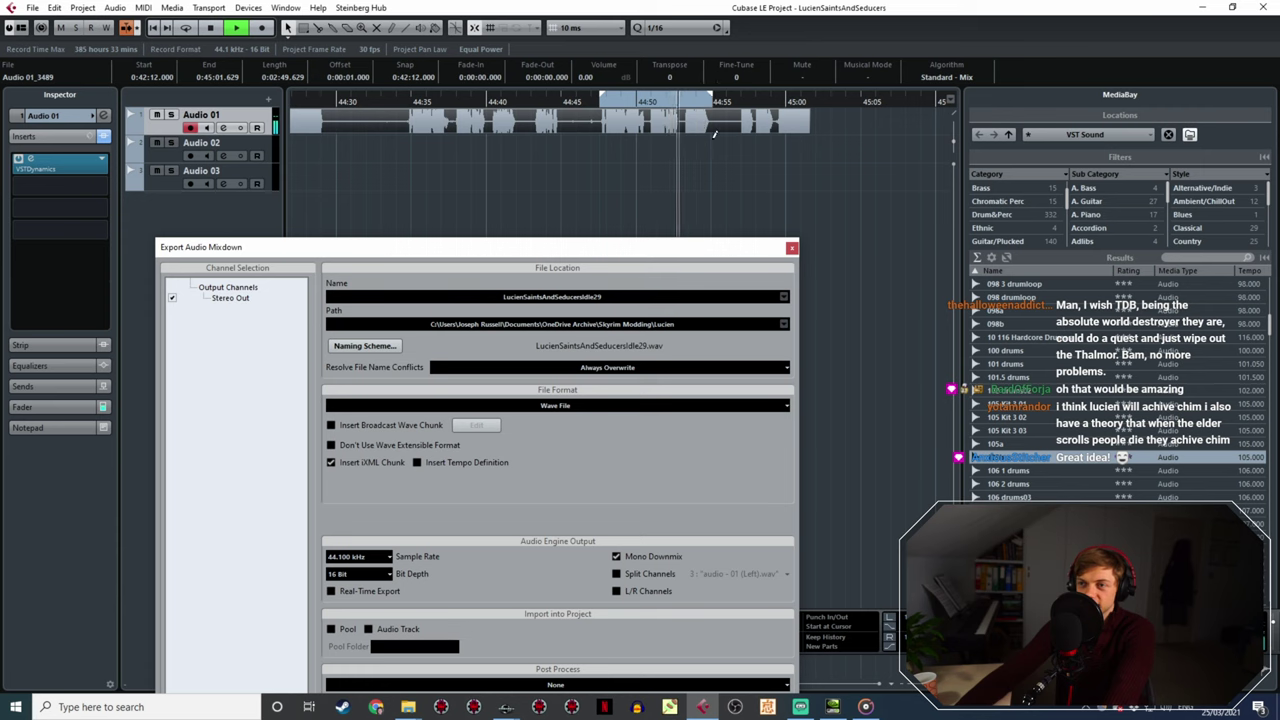
pyautogui.keyDown('ctrl'); pyautogui.scroll(3, 720, 160); pyautogui.keyUp('ctrl')
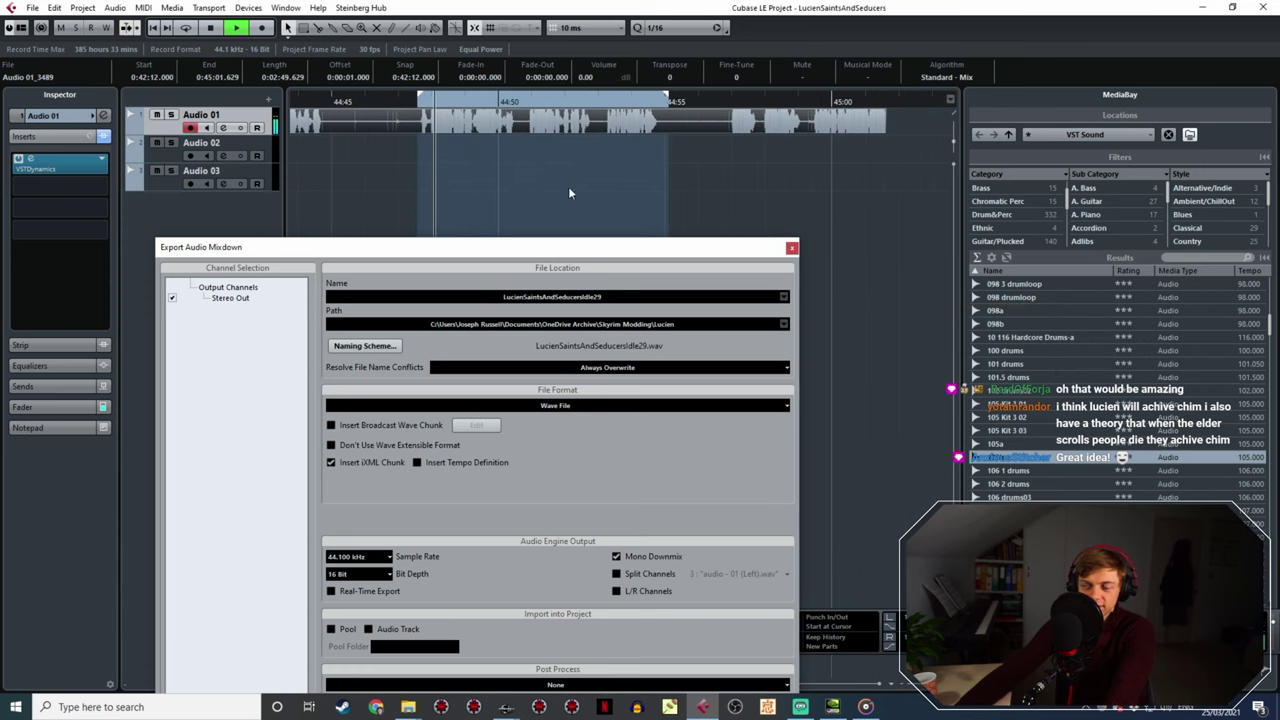
pyautogui.keyDown('ctrl'); pyautogui.scroll(1, 700, 120); pyautogui.keyUp('ctrl')
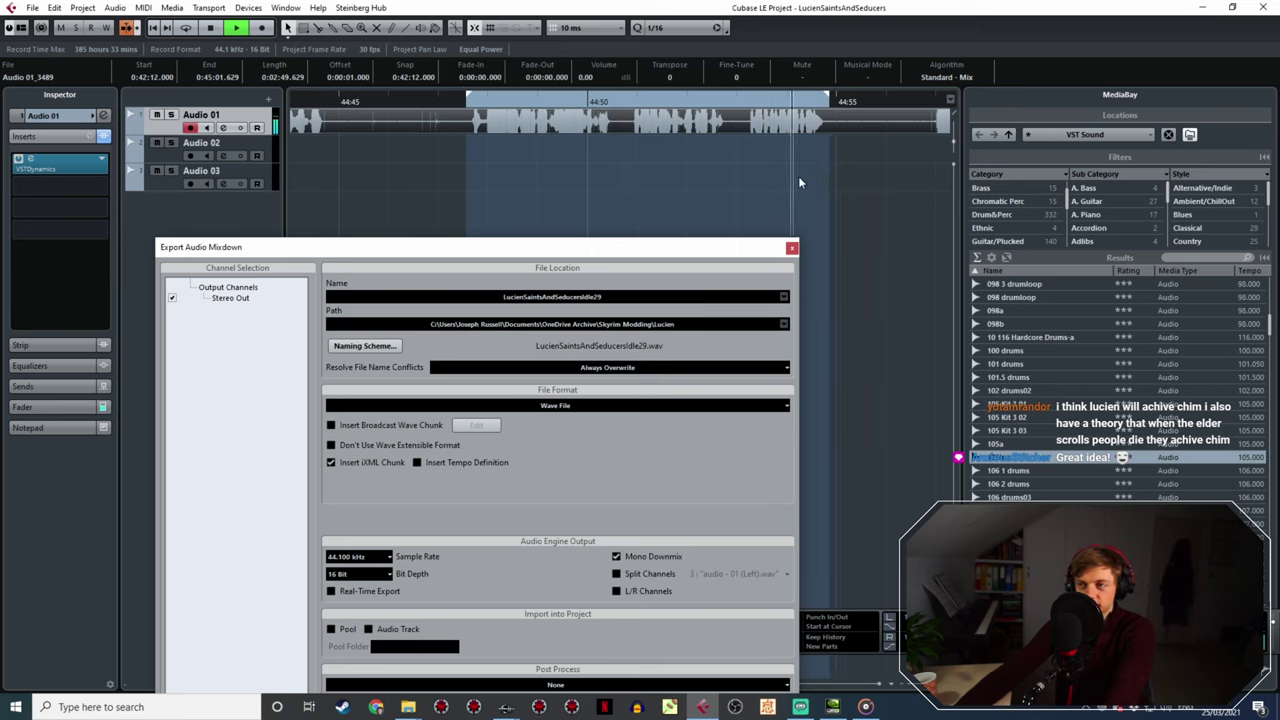
# - Rename the mixdown file as LucienSaintsAndSeducersIdle30
pyautogui.click(608, 297)
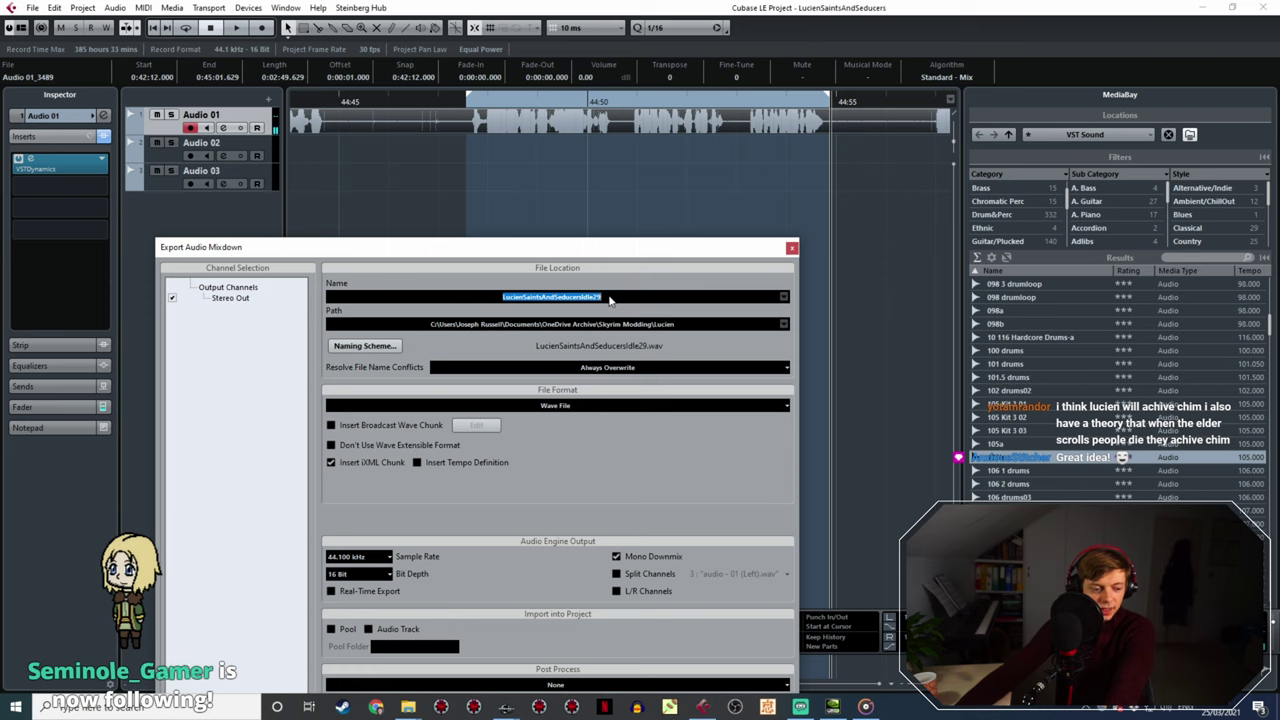
pyautogui.click(640, 297)
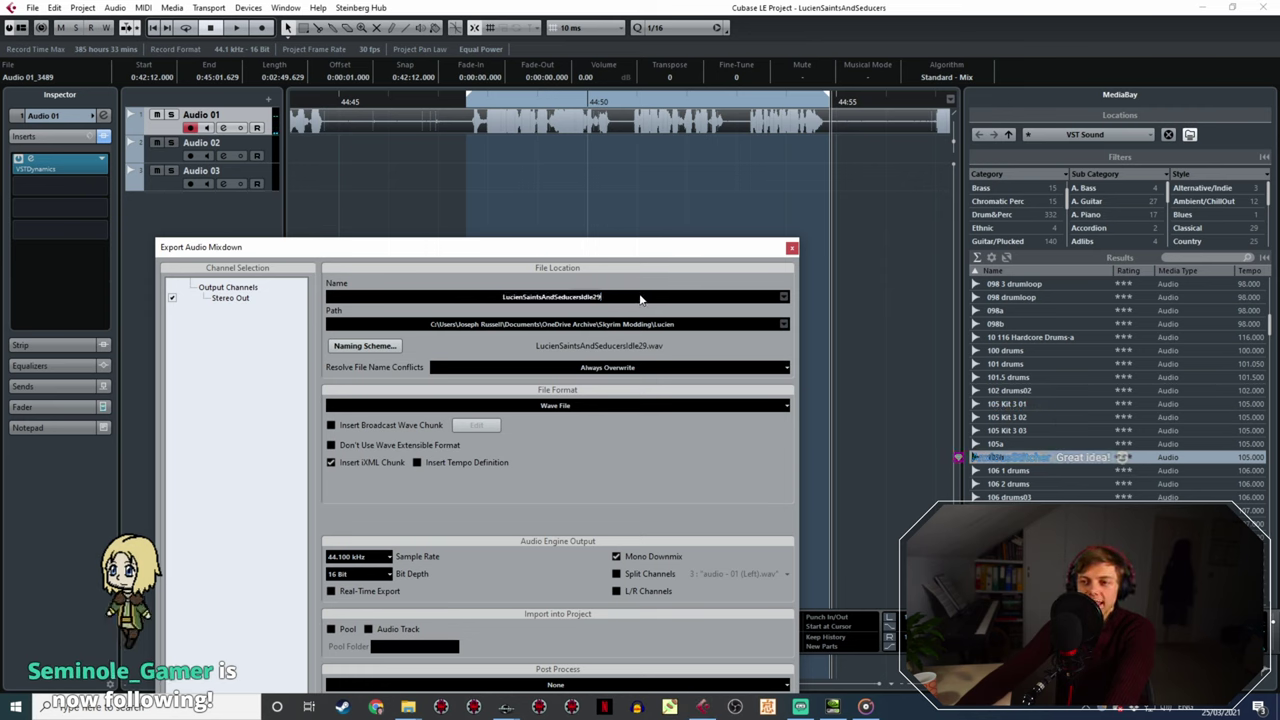
pyautogui.press('BackSpace')
pyautogui.press('BackSpace')
pyautogui.write('30')
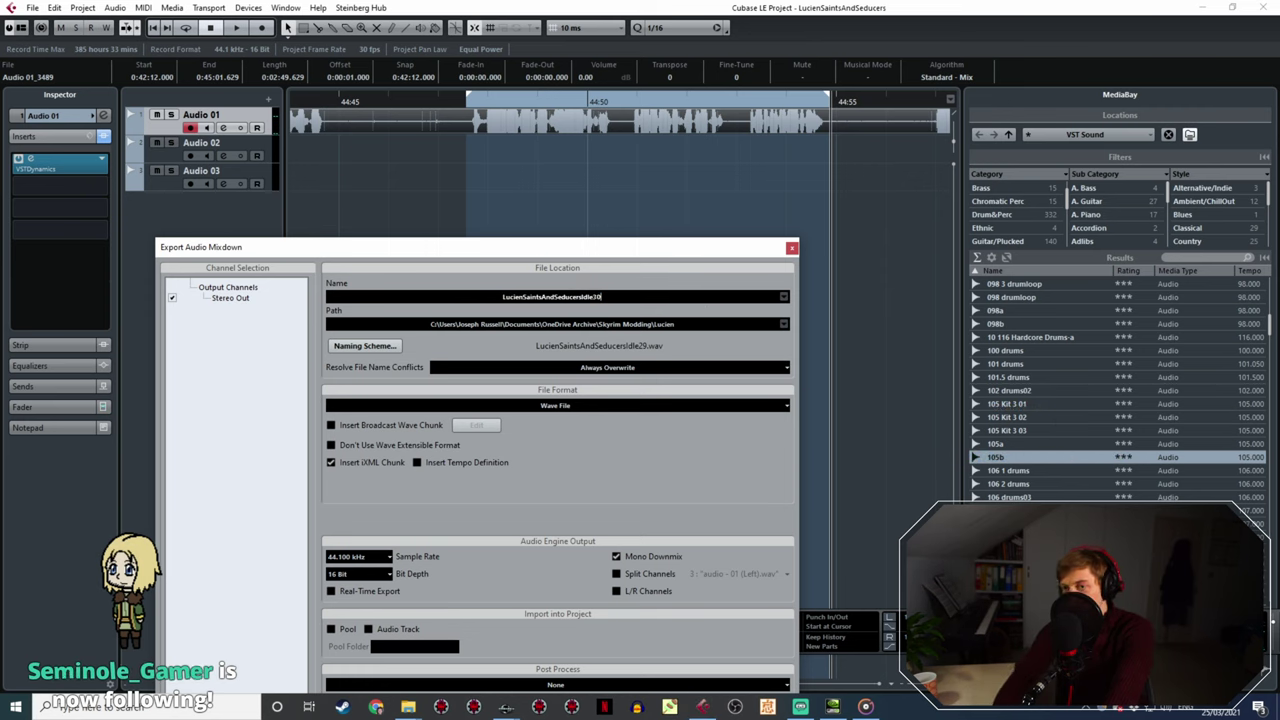
# - Export the mixdown as LucienSaintsAndSeducersIdle30, close the export dialog and play the rest of the recording
pyautogui.moveTo(537, 249); pyautogui.dragTo(485, 83)
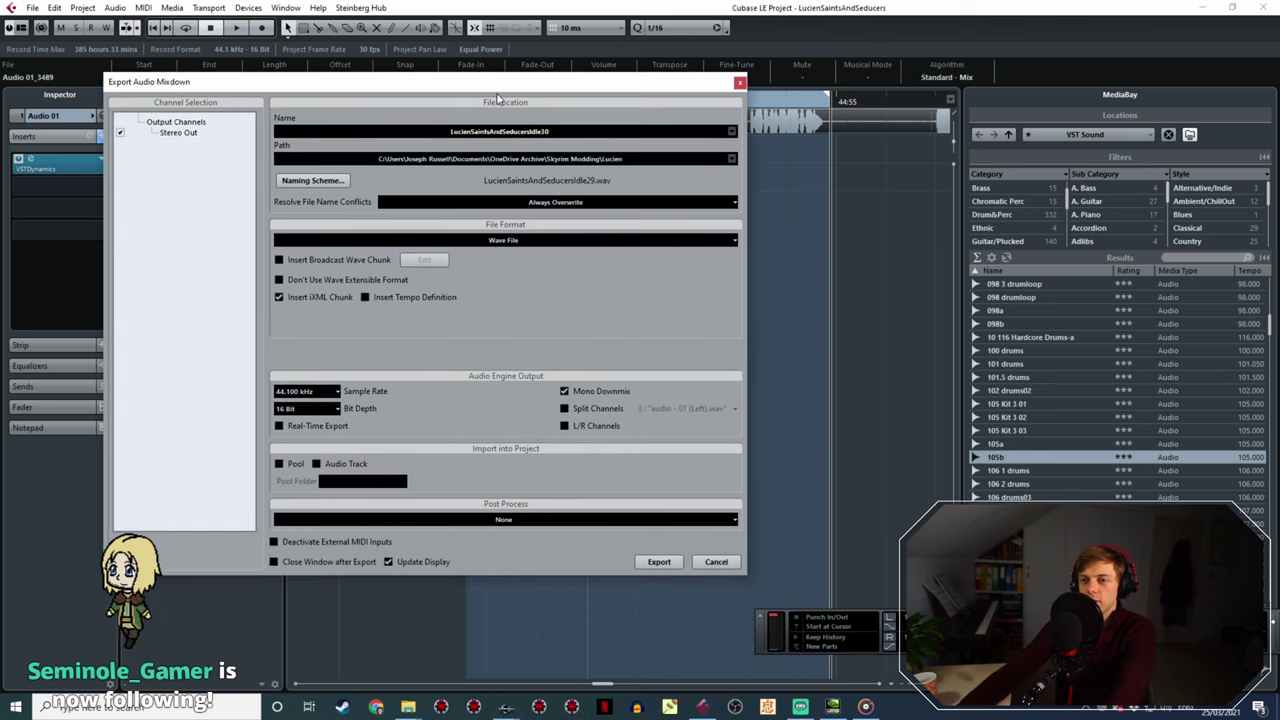
pyautogui.click(676, 562)
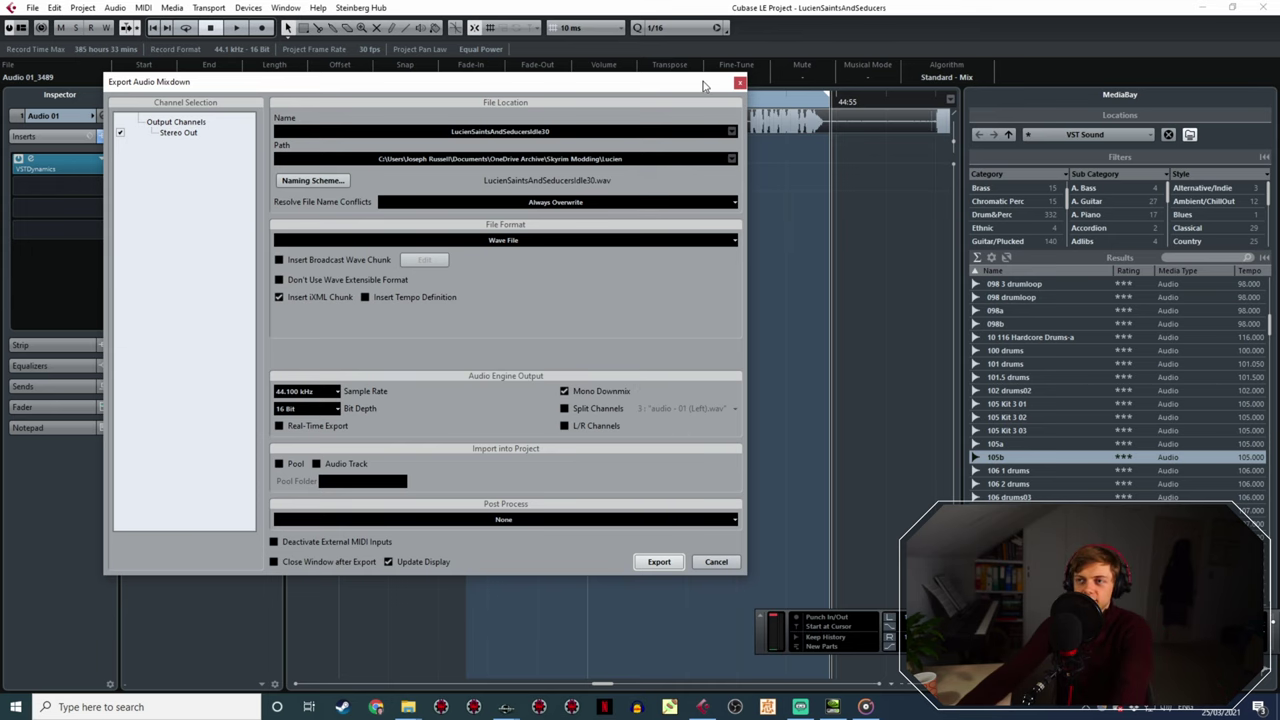
pyautogui.moveTo(703, 86); pyautogui.dragTo(809, 240)
pyautogui.press('space')
pyautogui.click(686, 108)
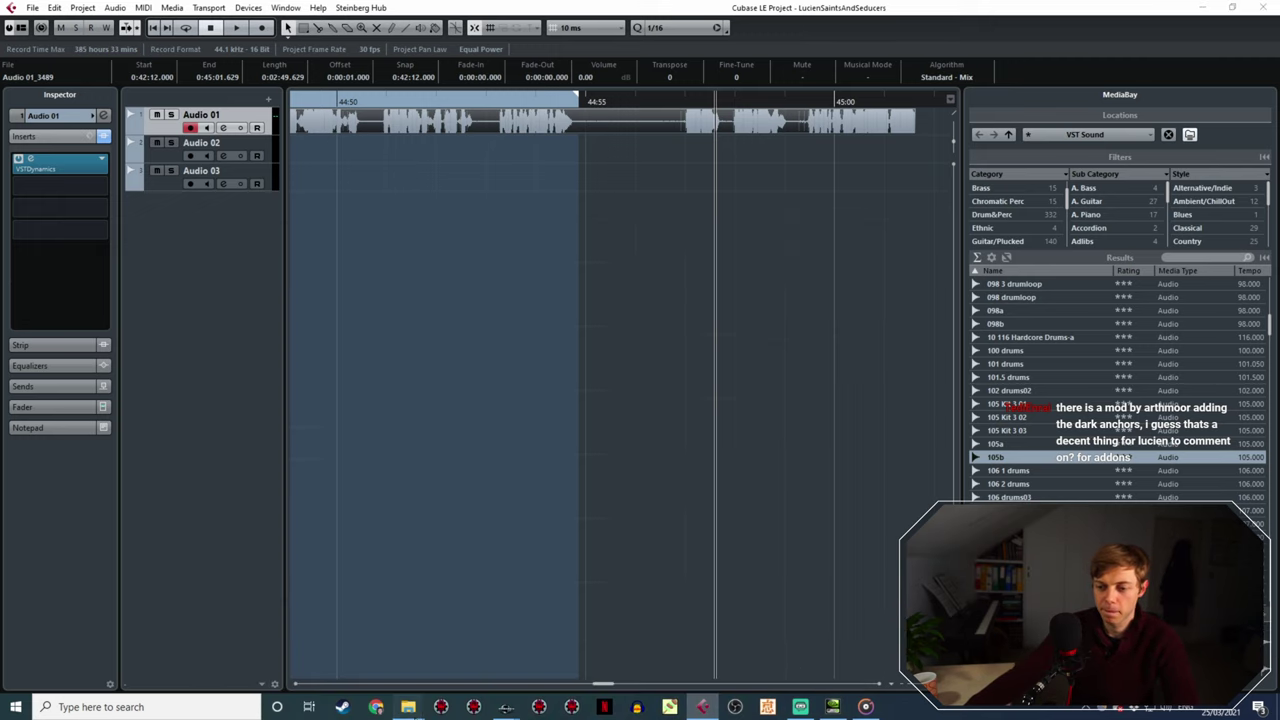
# - Switch to File Explorer and check the modification dates of the exported wave files in the Lucien folder
pyautogui.moveTo(408, 706)
pyautogui.click(396, 666)
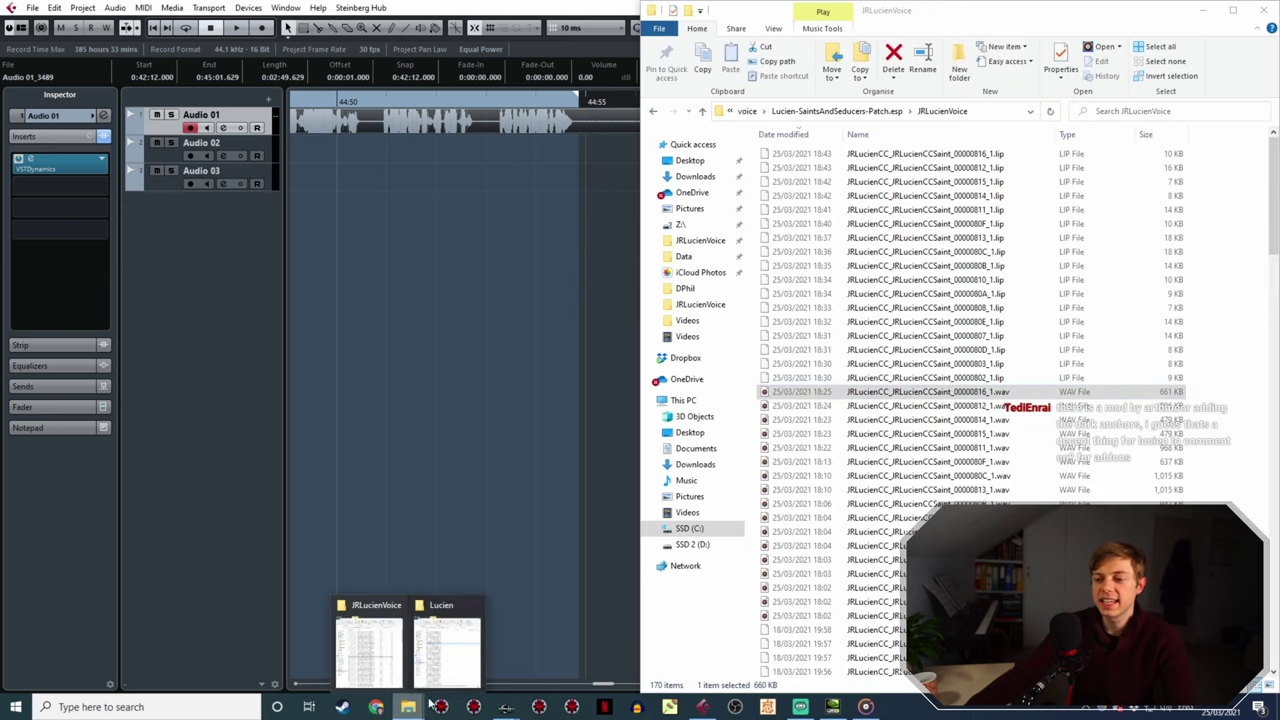
pyautogui.click(452, 664)
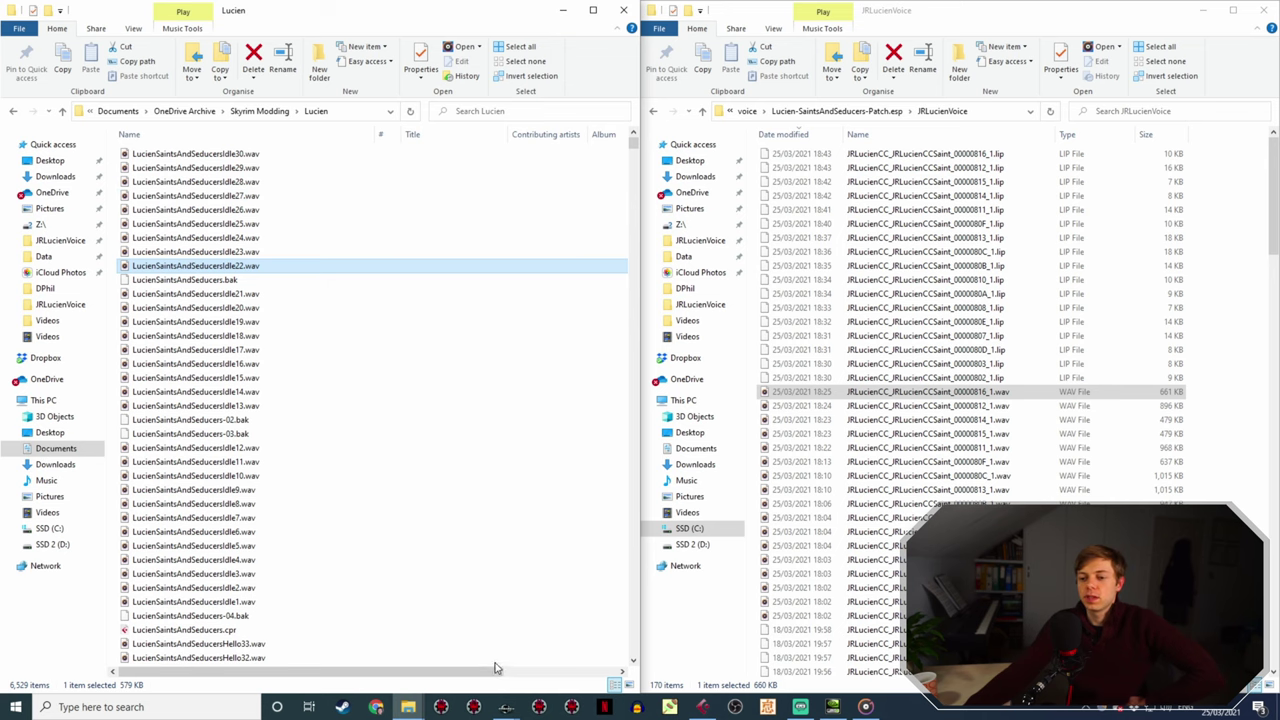
pyautogui.moveTo(495, 671); pyautogui.dragTo(612, 672)
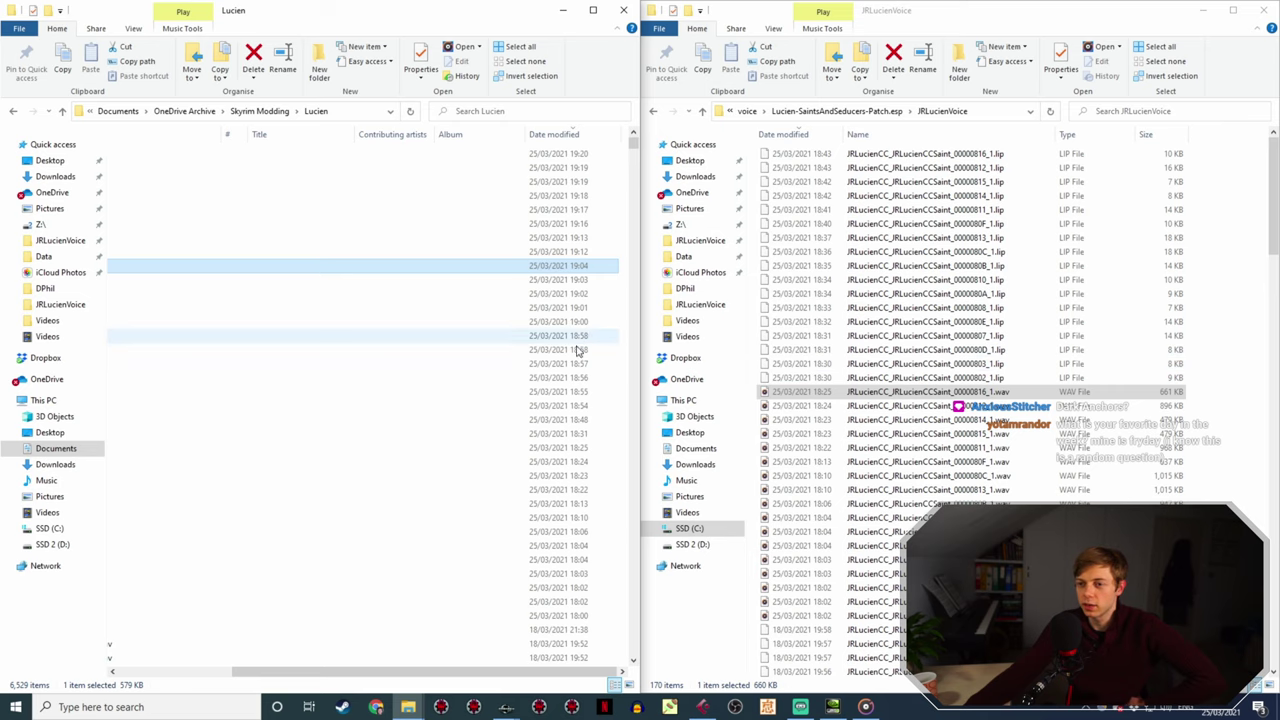
pyautogui.click(591, 436)
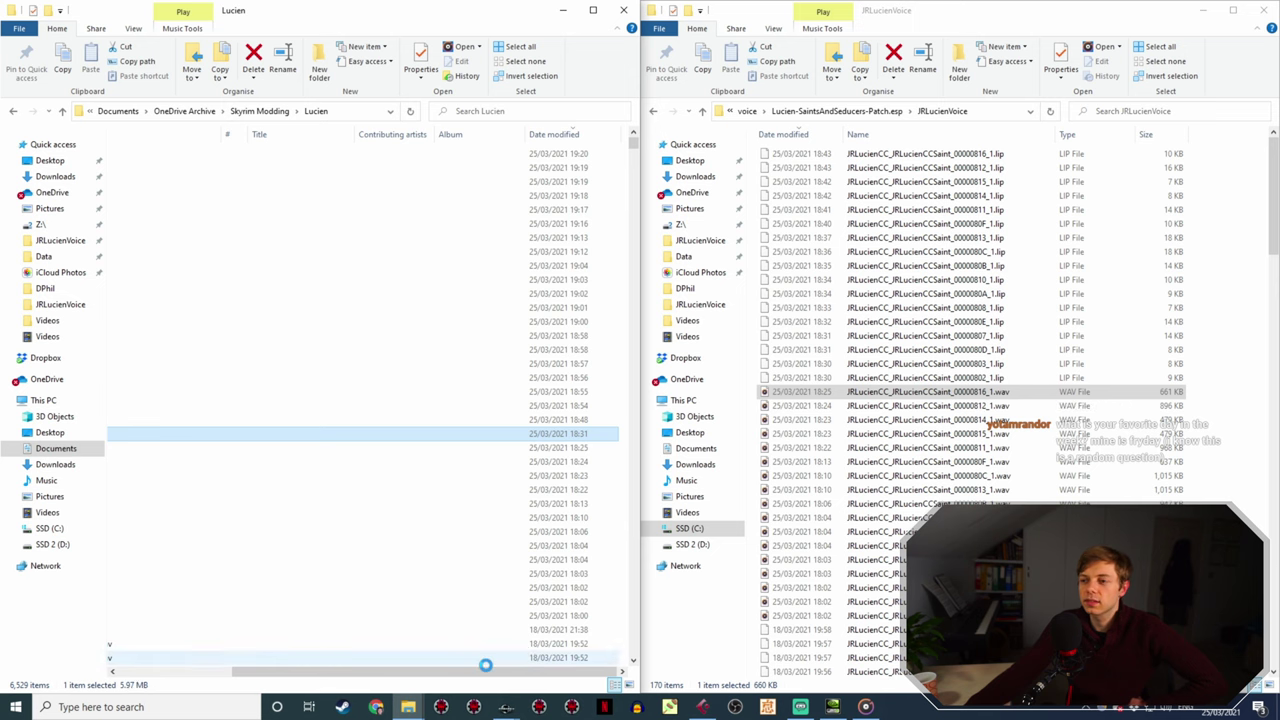
pyautogui.moveTo(485, 675); pyautogui.dragTo(333, 677)
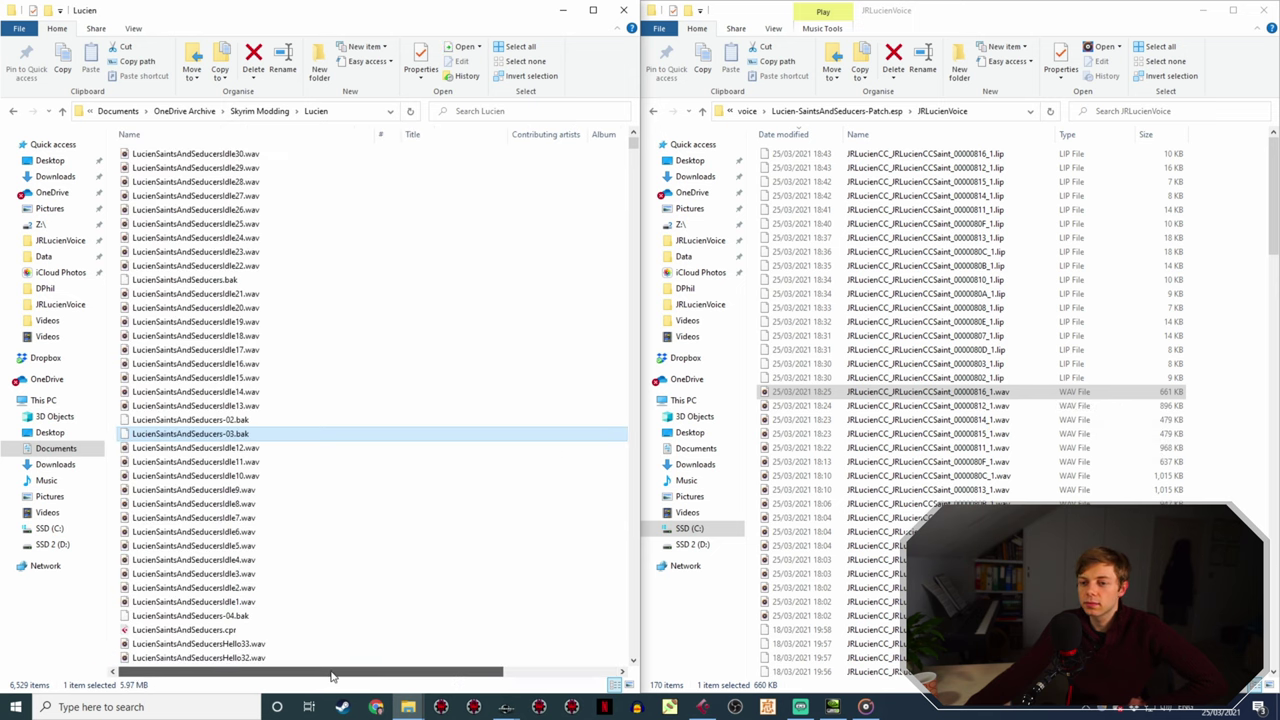
pyautogui.moveTo(227, 677); pyautogui.dragTo(341, 677)
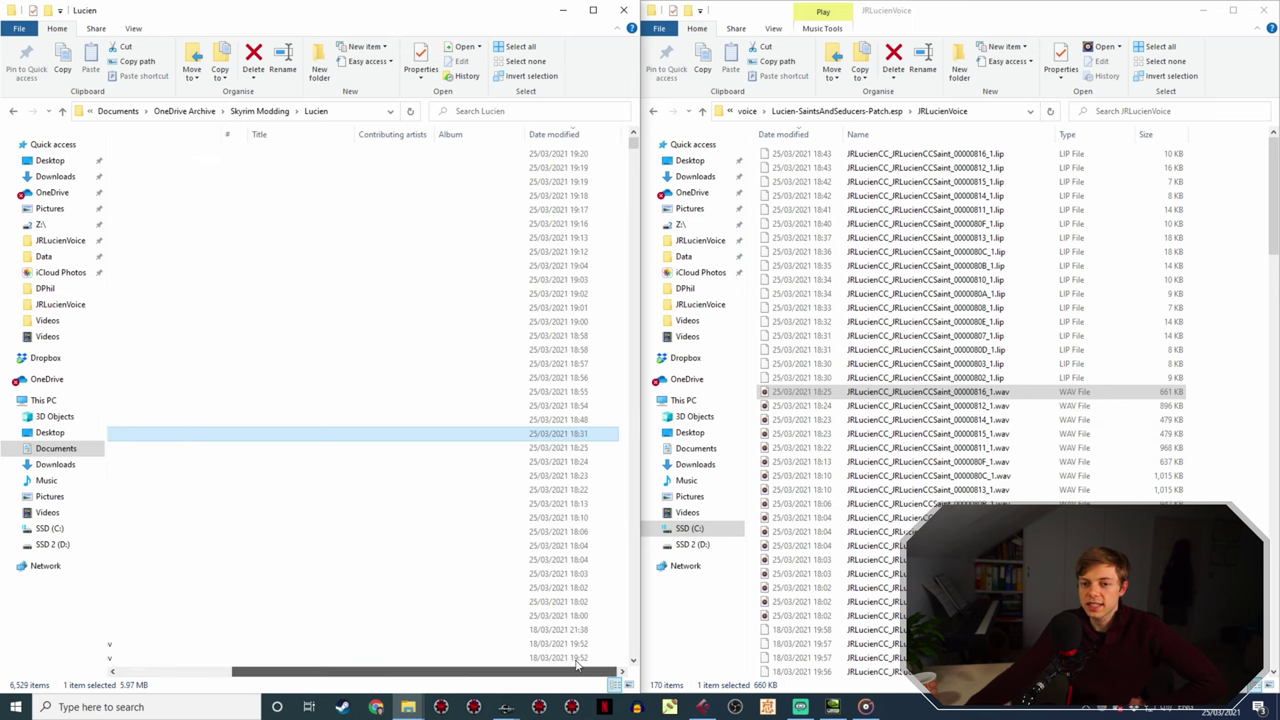
# - Copy LucienSaintsAndSeducersIdle13.wav through LucienSaintsAndSeducersIdle30.wav, without the .bak file, from the Lucien folder into the JRLucienVoice folder
pyautogui.click(563, 407)
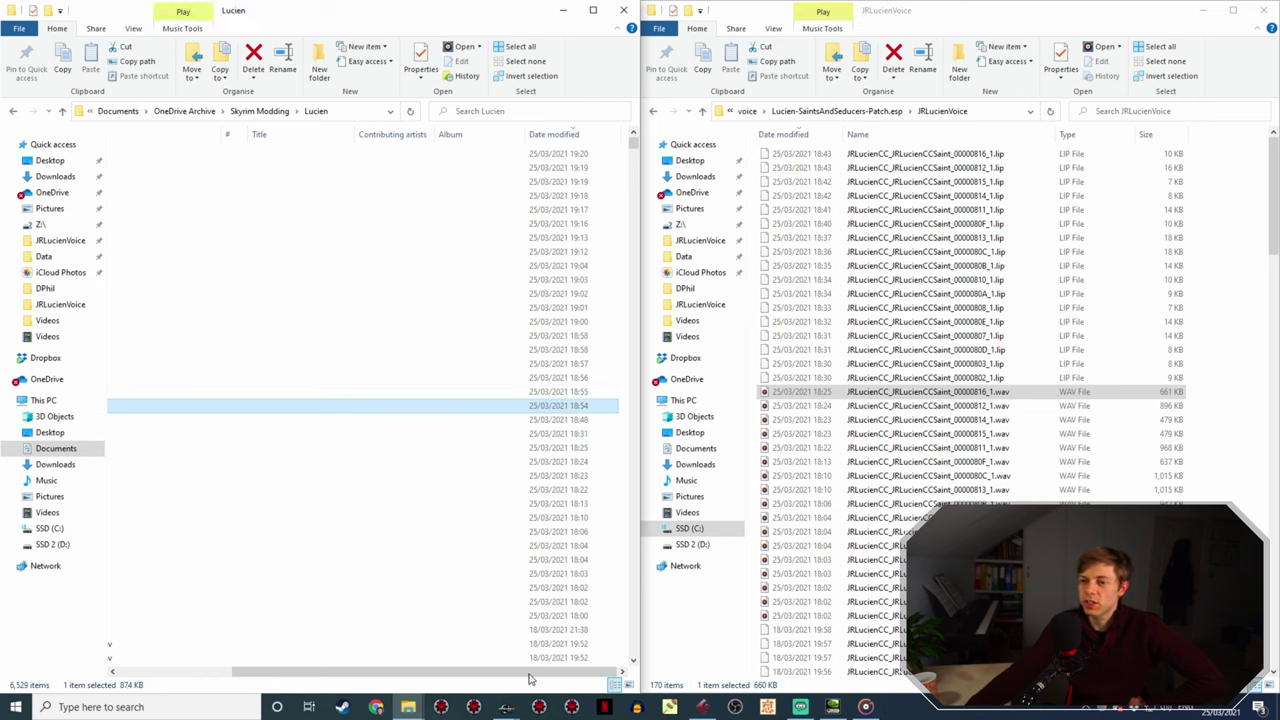
pyautogui.moveTo(535, 678); pyautogui.dragTo(421, 678)
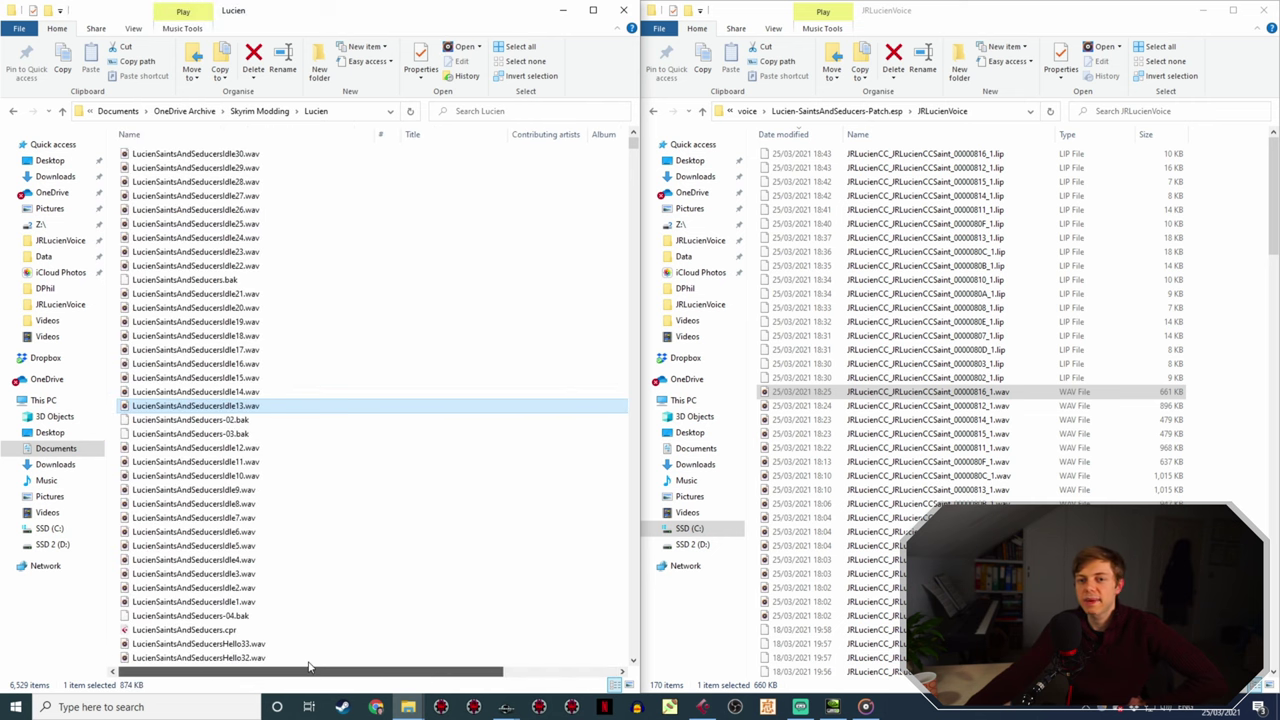
pyautogui.keyDown('shift'); pyautogui.click(236, 295); pyautogui.keyUp('shift')
pyautogui.keyDown('ctrl'); pyautogui.click(245, 267); pyautogui.keyUp('ctrl')
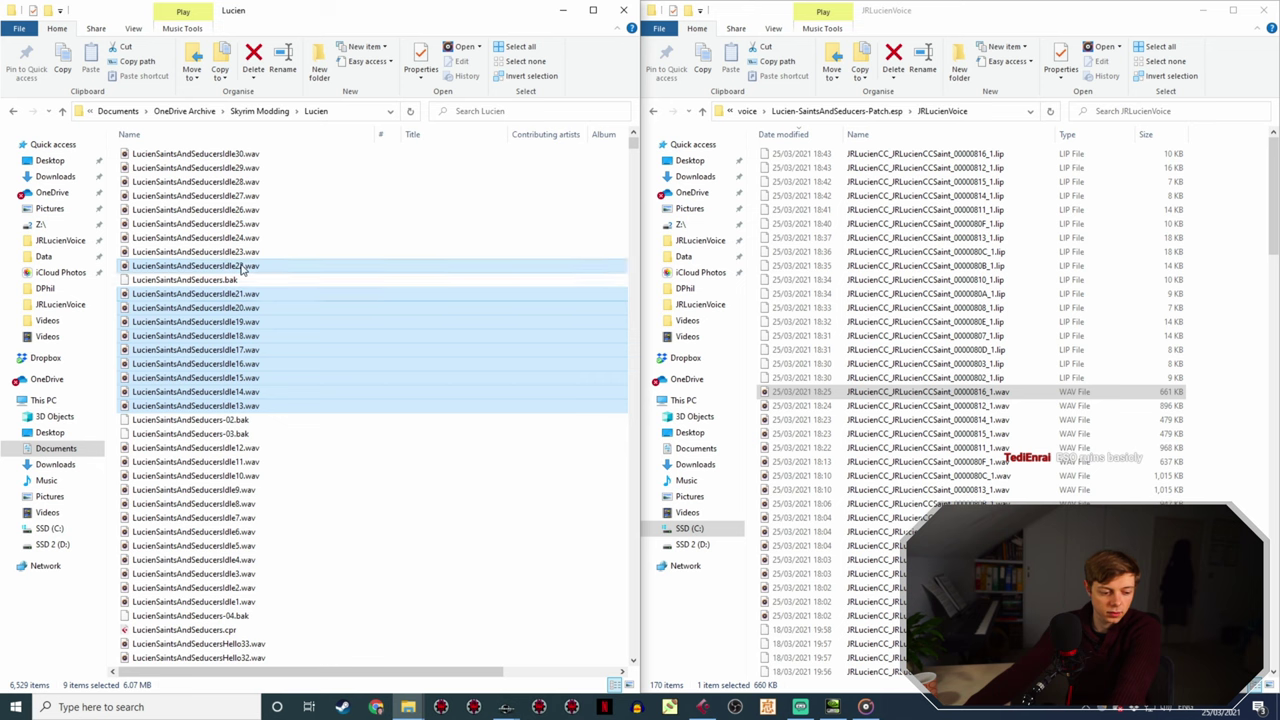
pyautogui.keyDown('ctrl'); pyautogui.keyDown('shift'); pyautogui.click(253, 153); pyautogui.keyUp('shift'); pyautogui.keyUp('ctrl')
pyautogui.moveTo(243, 186); pyautogui.dragTo(826, 290)
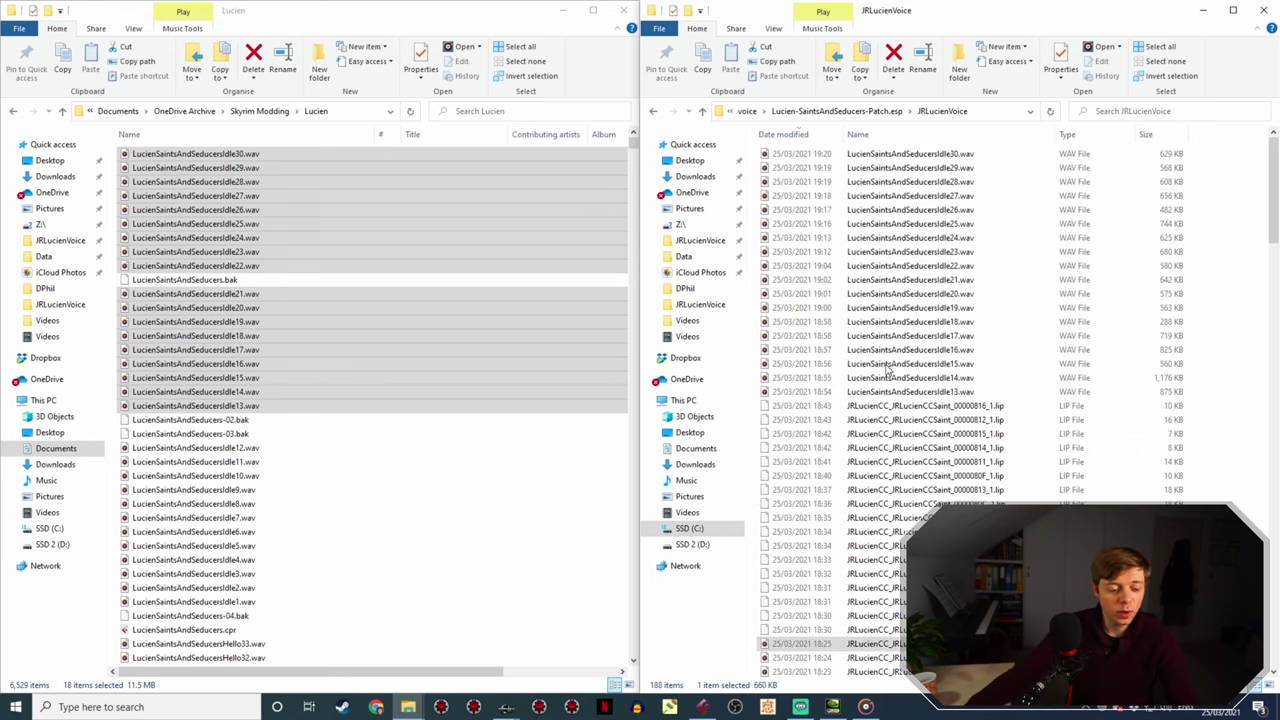
pyautogui.hotkey('ctrl', 'v')
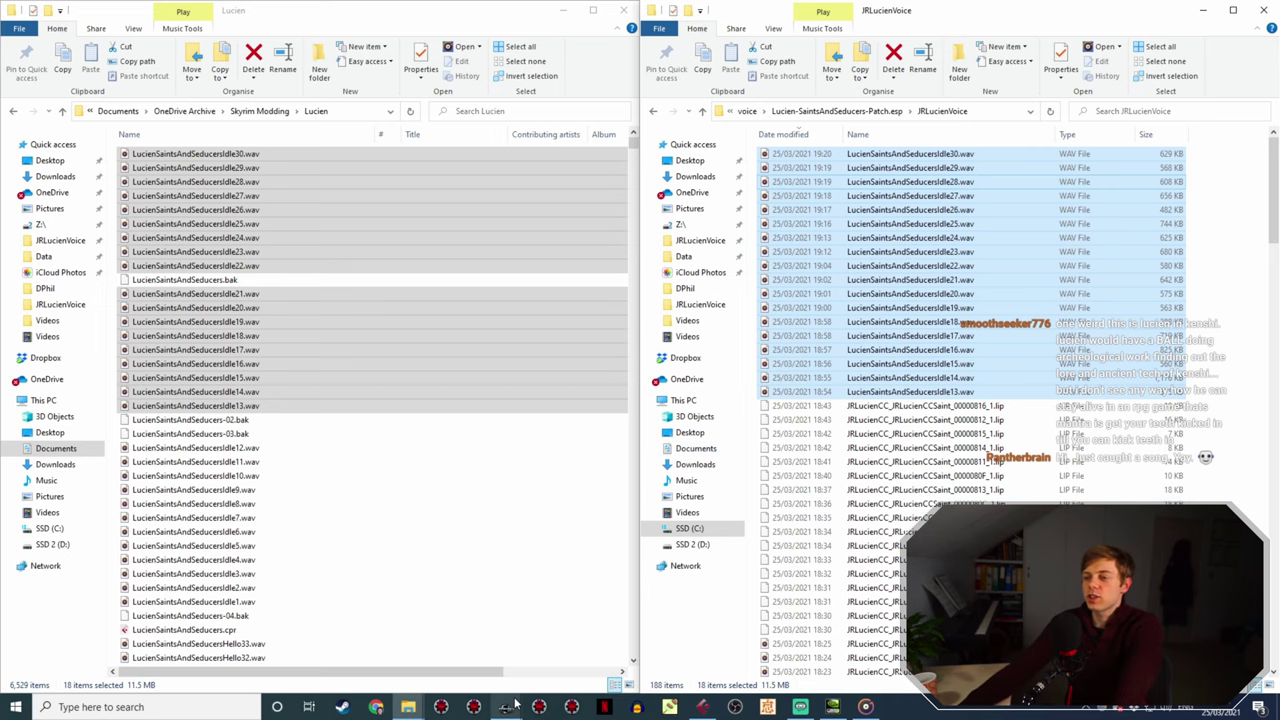
# - Bring up the Creation Kit, play LucienSaintsAndSeducersIdle13.wav from the JRLucienVoice folder and close the music player
pyautogui.moveTo(507, 706)
pyautogui.click(568, 637)
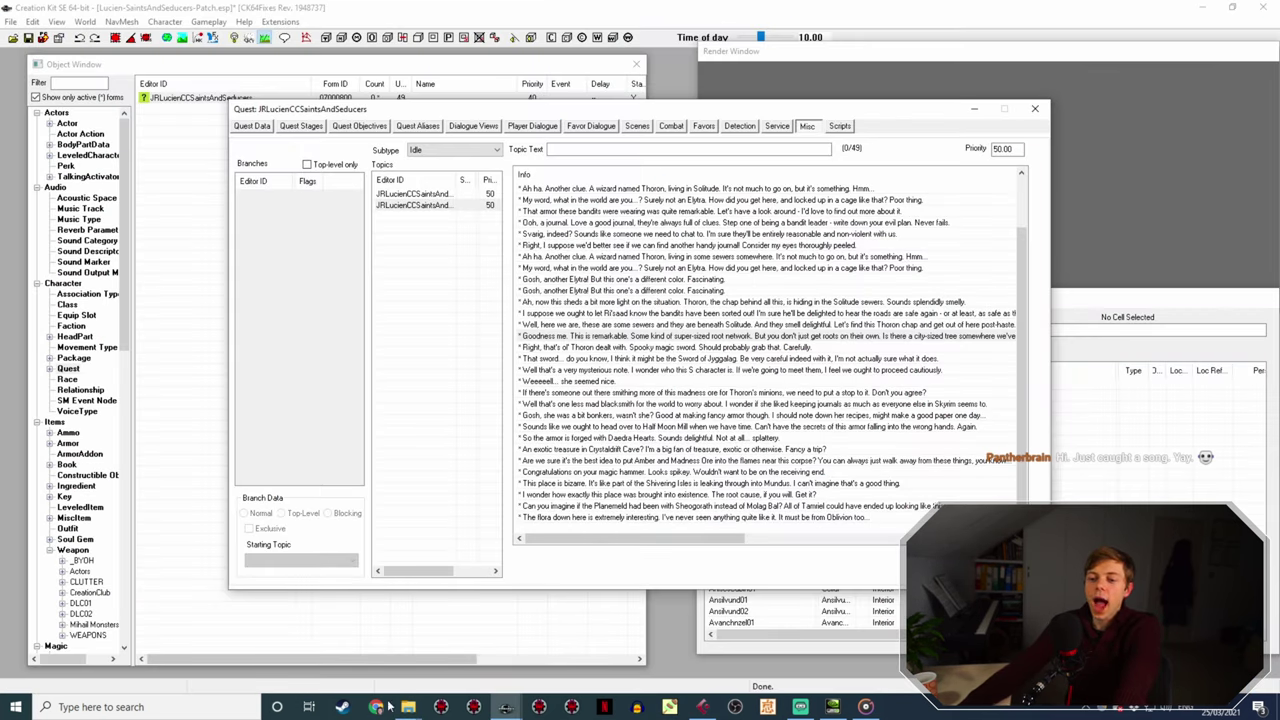
pyautogui.moveTo(408, 706)
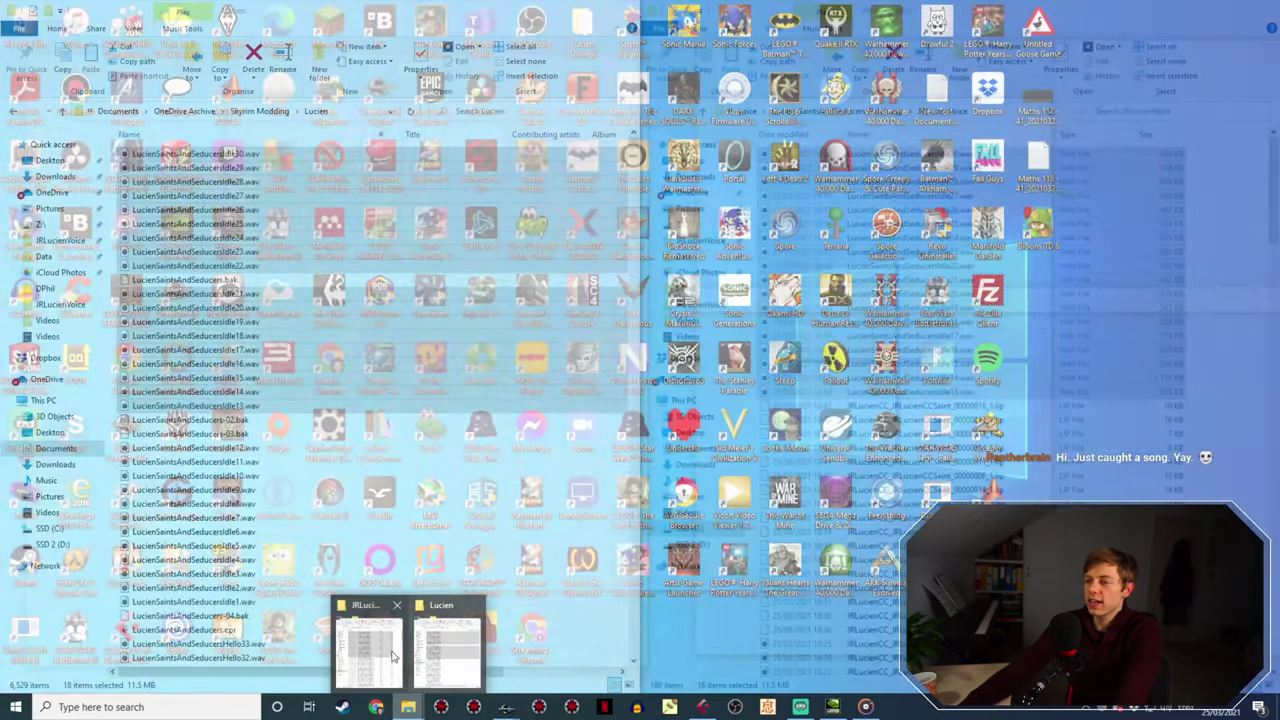
pyautogui.click(393, 655)
pyautogui.click(965, 392)
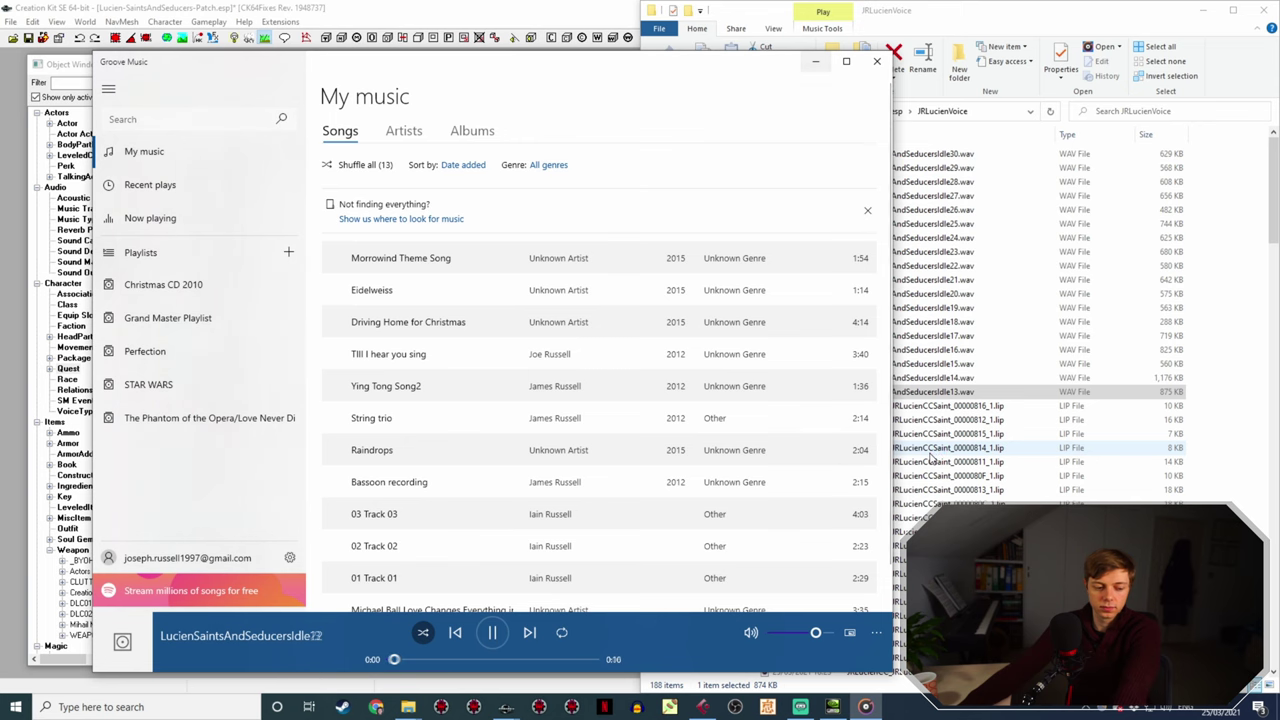
pyautogui.click(877, 61)
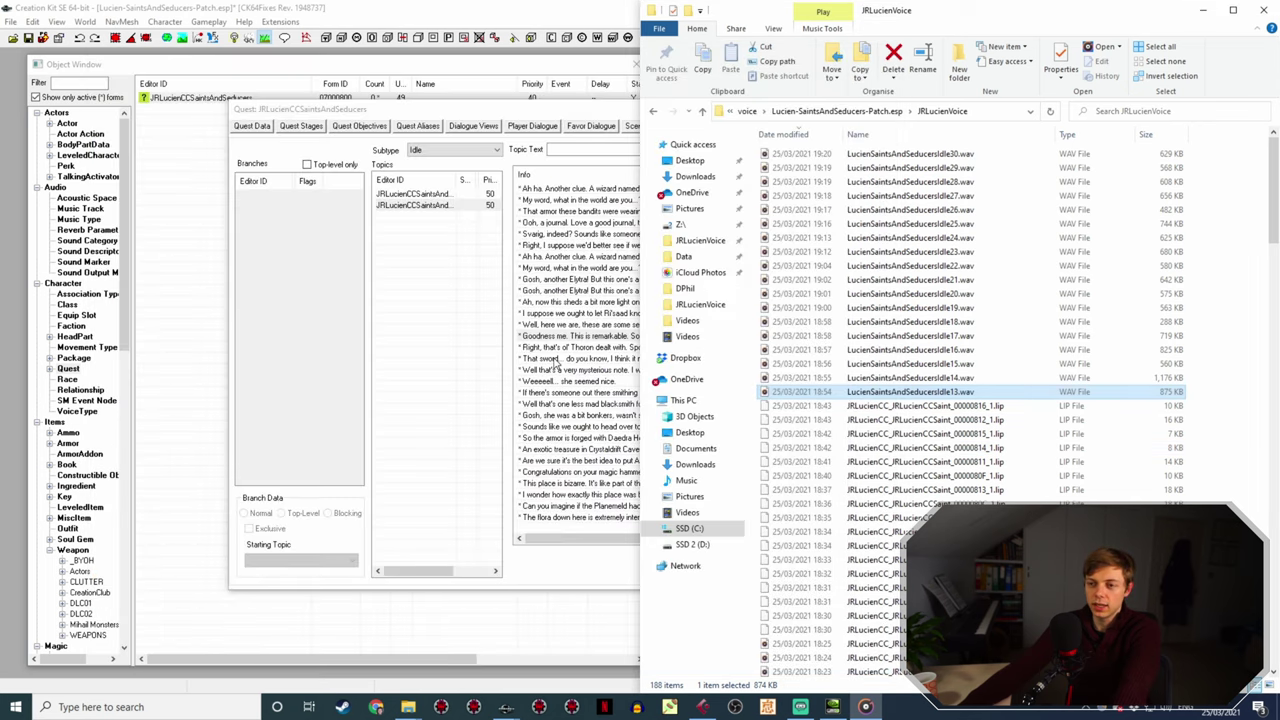
# - Copy the voice filename JRLucienCC_JRLucienCCSaint_00000817_1 from the "Well, here we are, these are some sewers" response and rename LucienSaintsAndSeducersIdle13.wav with it
pyautogui.click(561, 314)
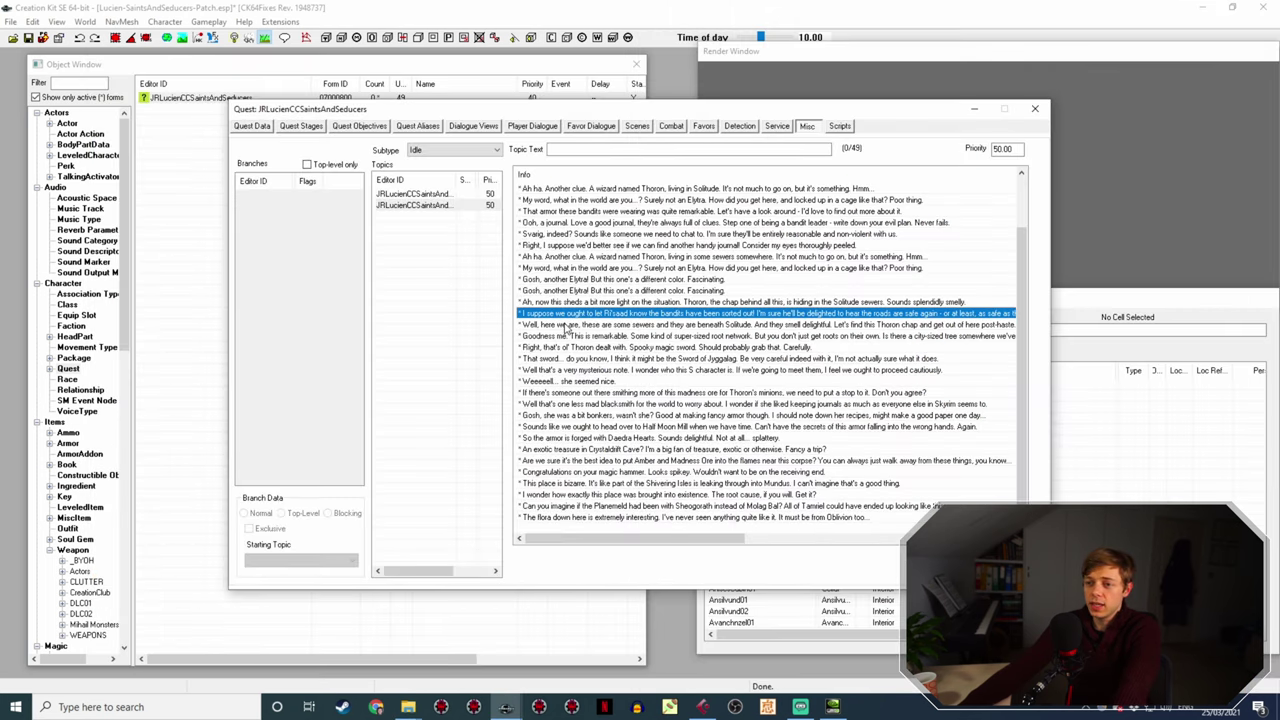
pyautogui.doubleClick(566, 325)
pyautogui.doubleClick(570, 200)
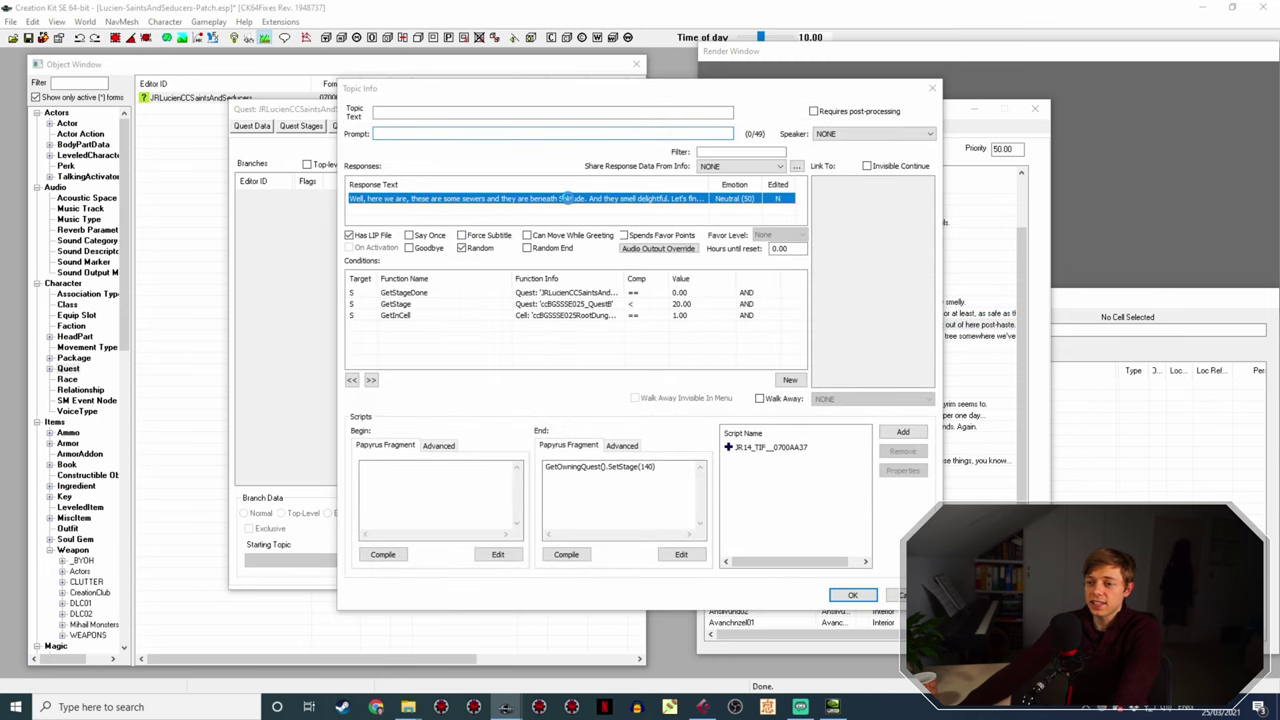
pyautogui.moveTo(372, 364); pyautogui.dragTo(497, 364)
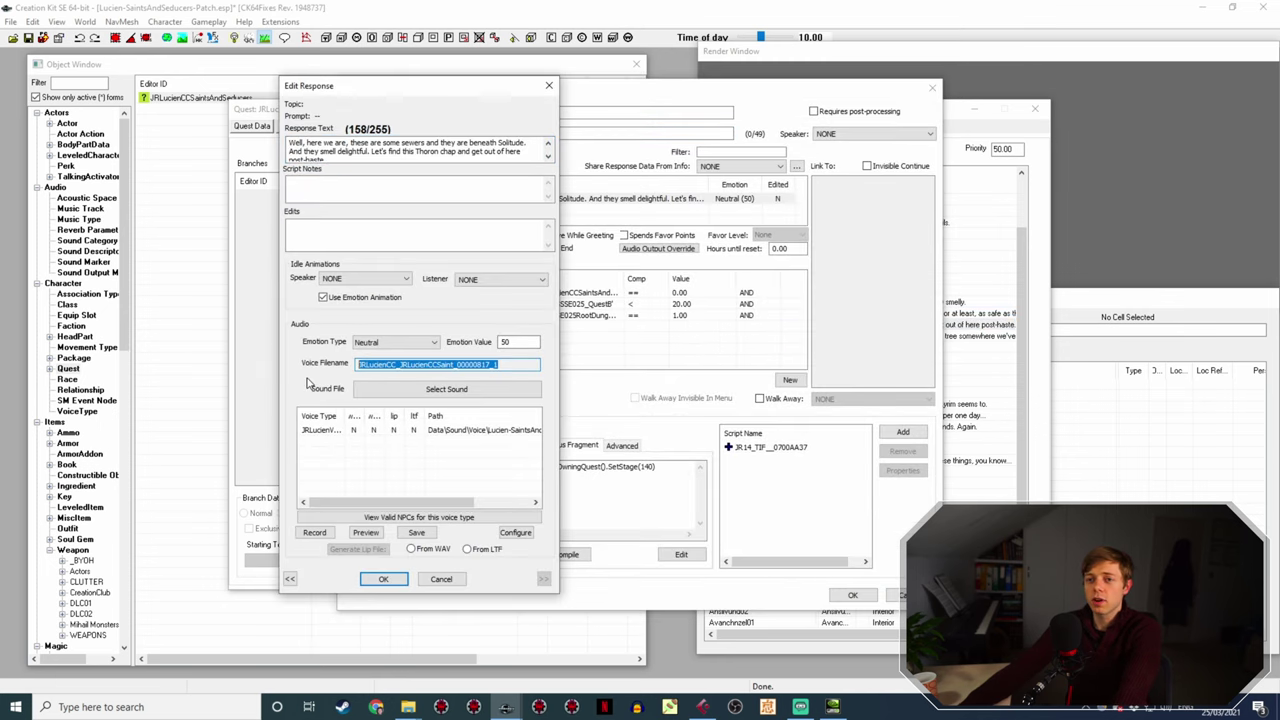
pyautogui.click(408, 707)
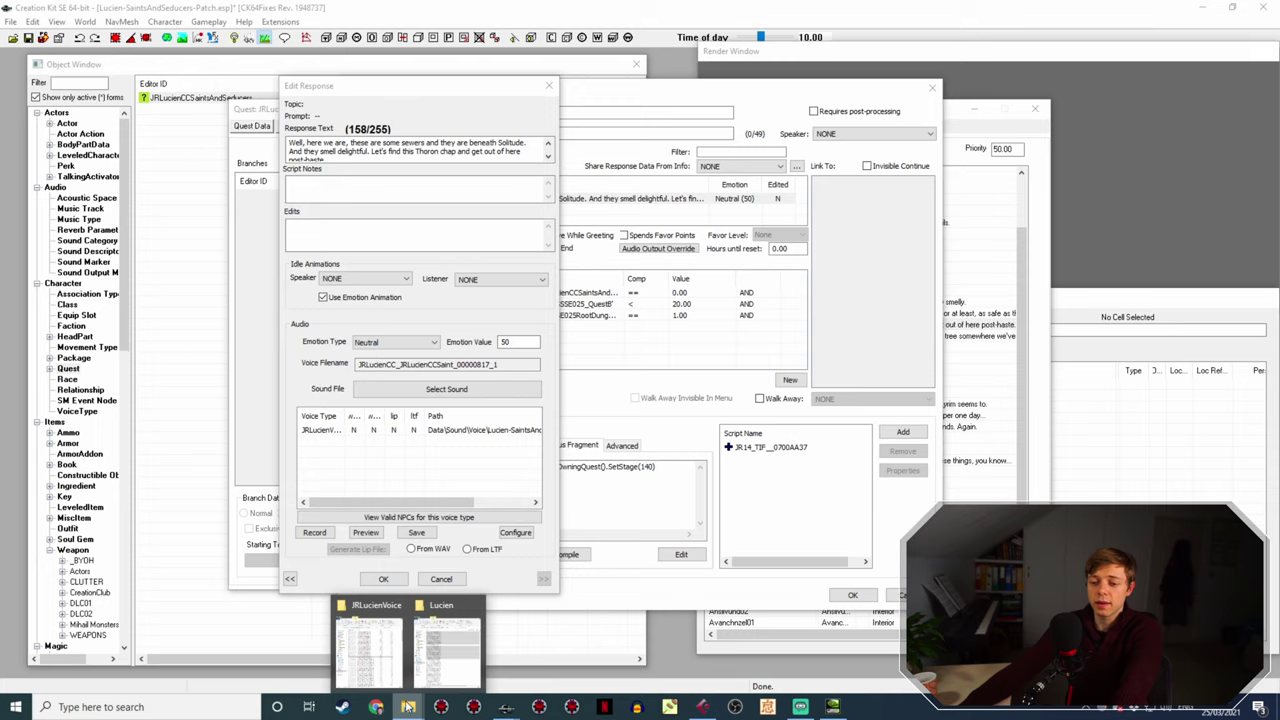
pyautogui.click(389, 650)
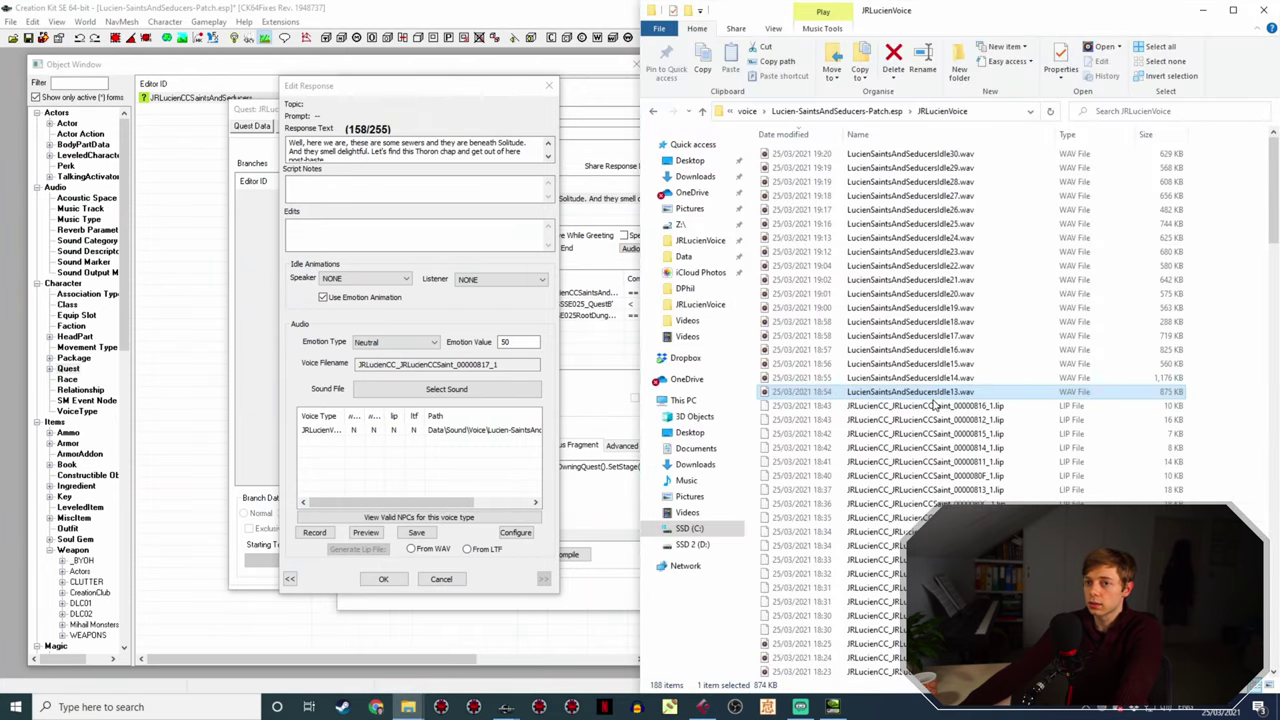
# - Set the sewers response's emotion type to Disgust with an emotion value of 10
pyautogui.click(395, 342)
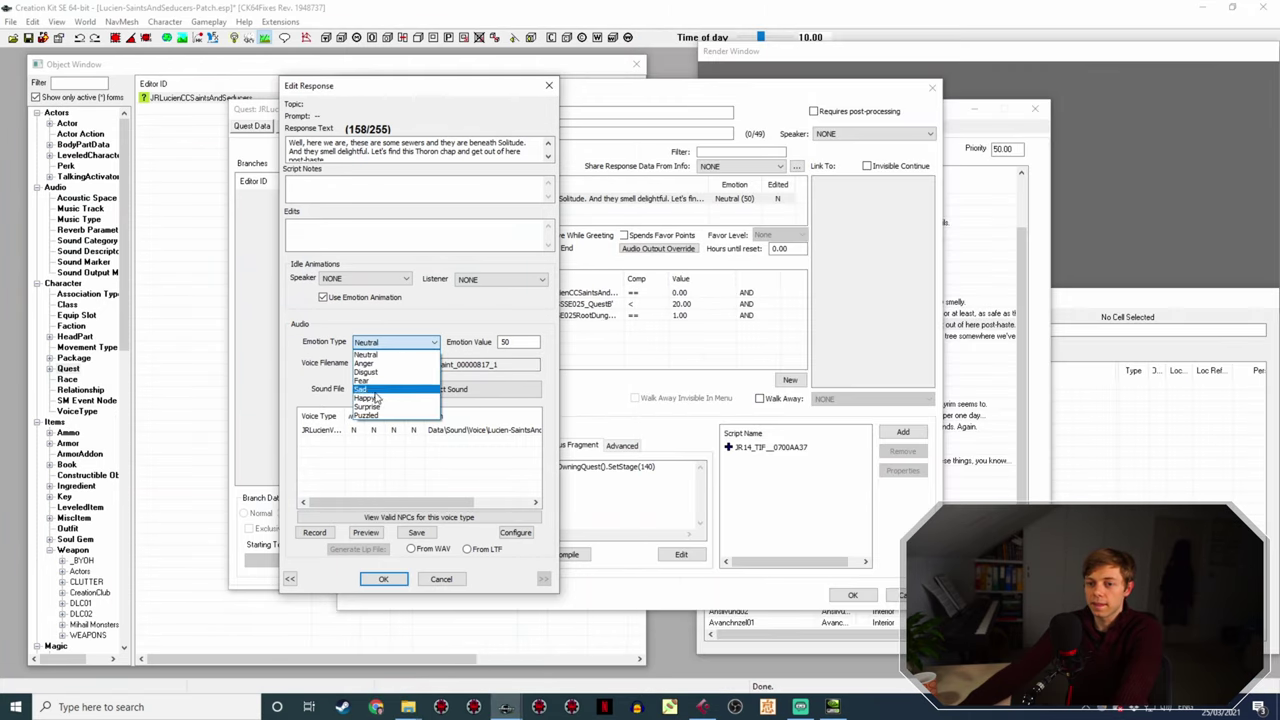
pyautogui.click(366, 371)
pyautogui.press('Tab')
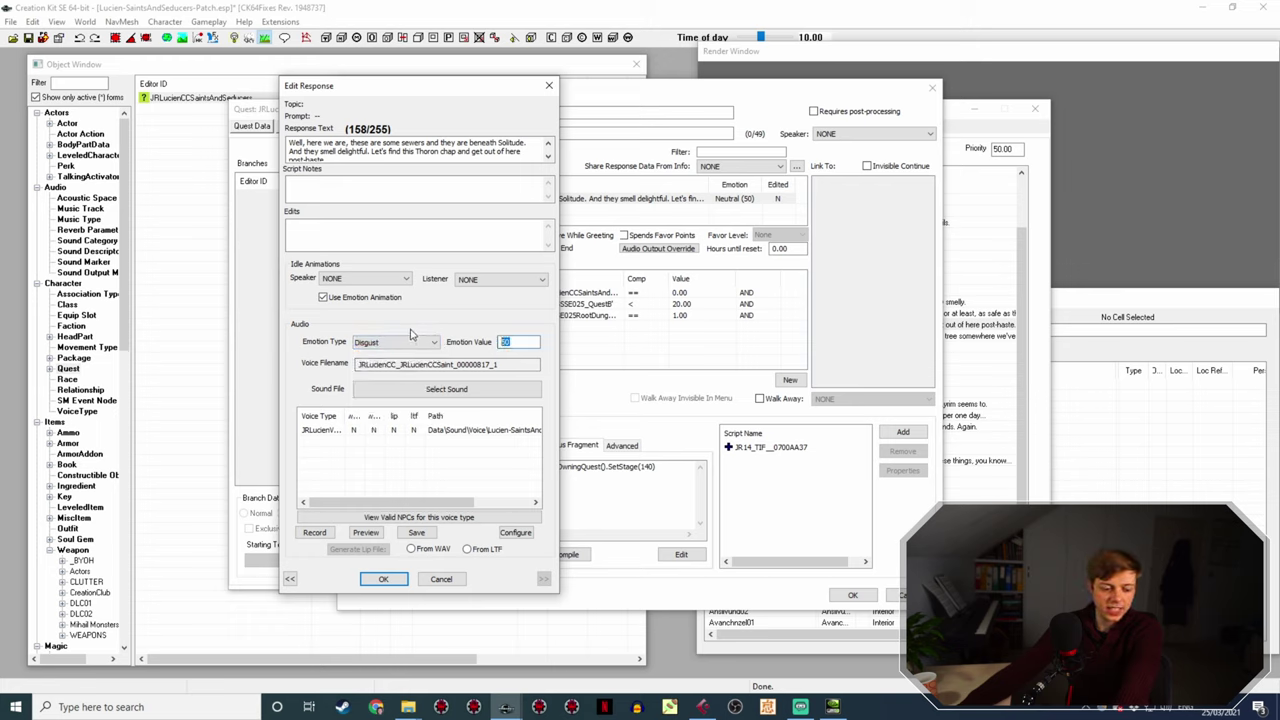
pyautogui.write('10')
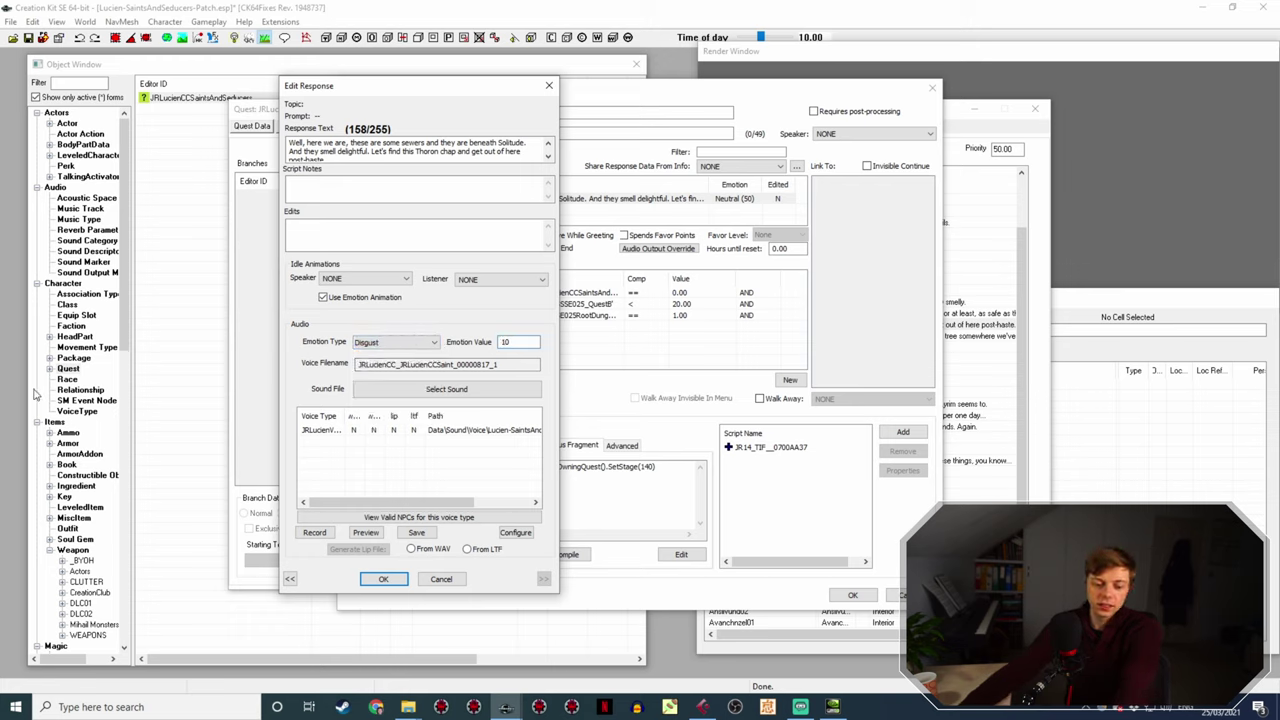
pyautogui.click(385, 579)
# - Reopen the sewers response, generate its lip file from the WAV and accept the response and topic info
pyautogui.doubleClick(462, 200)
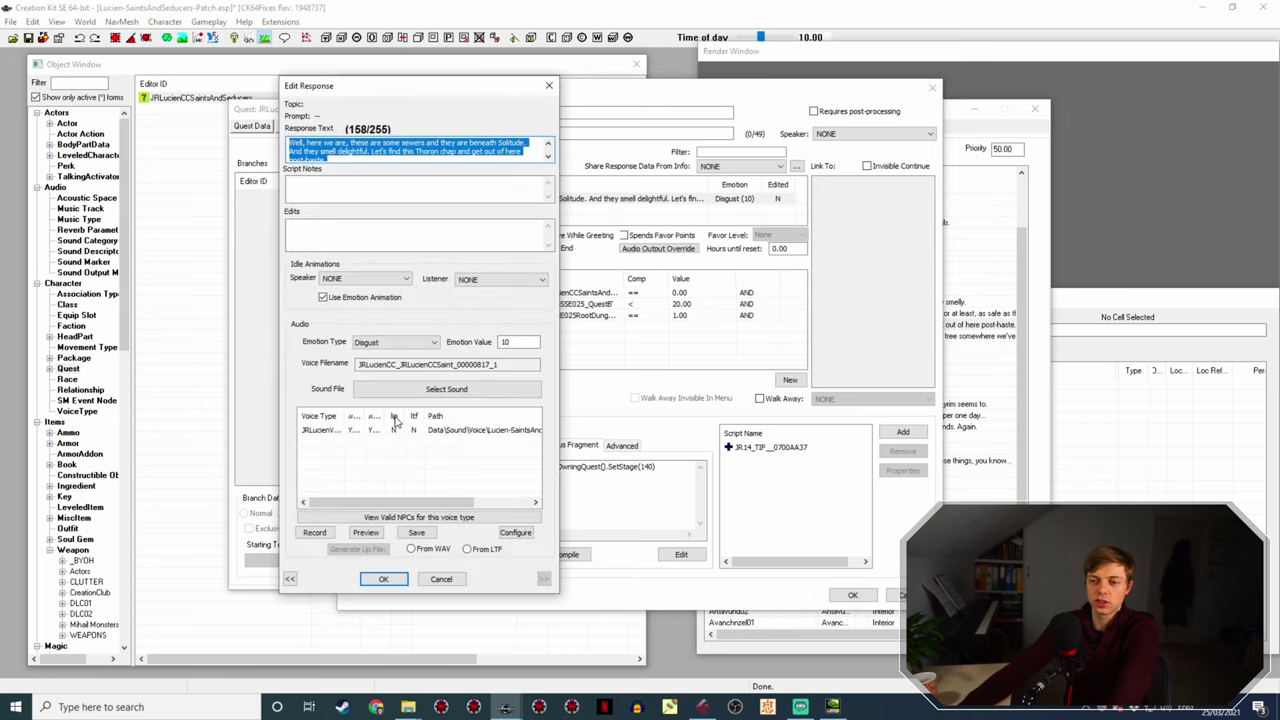
pyautogui.click(401, 429)
pyautogui.click(440, 548)
pyautogui.click(357, 549)
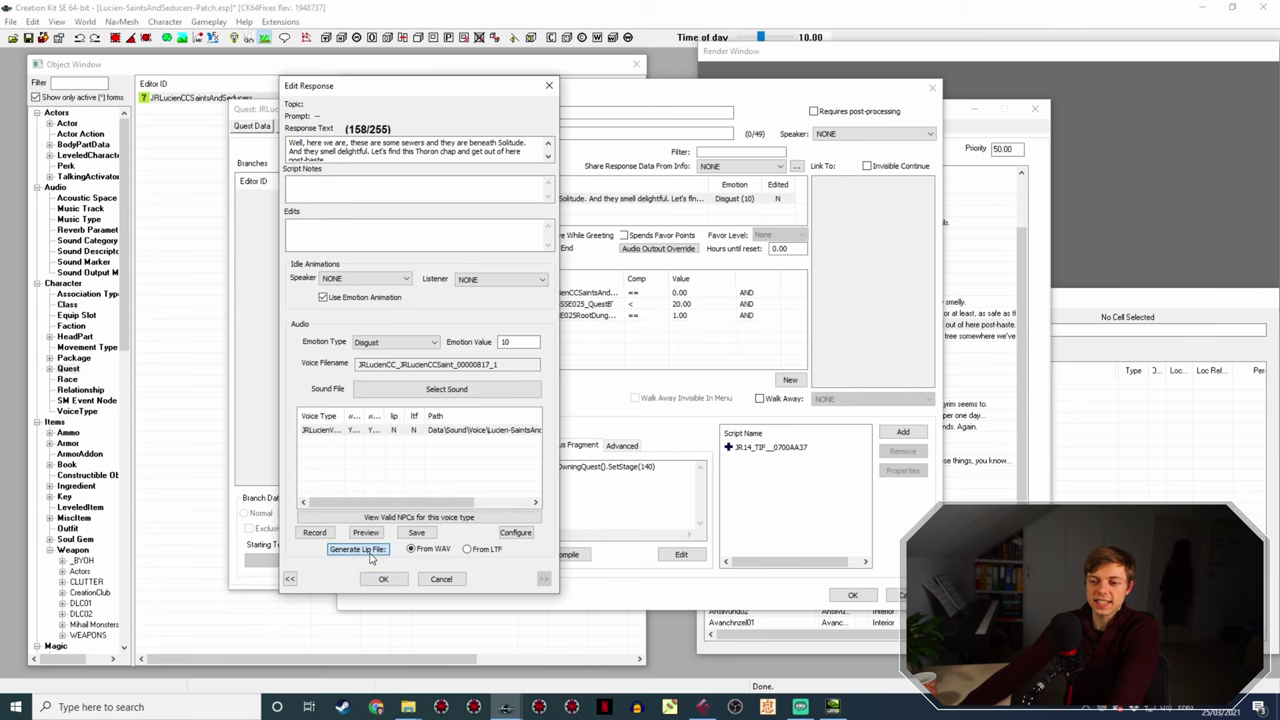
pyautogui.click(385, 579)
pyautogui.click(853, 594)
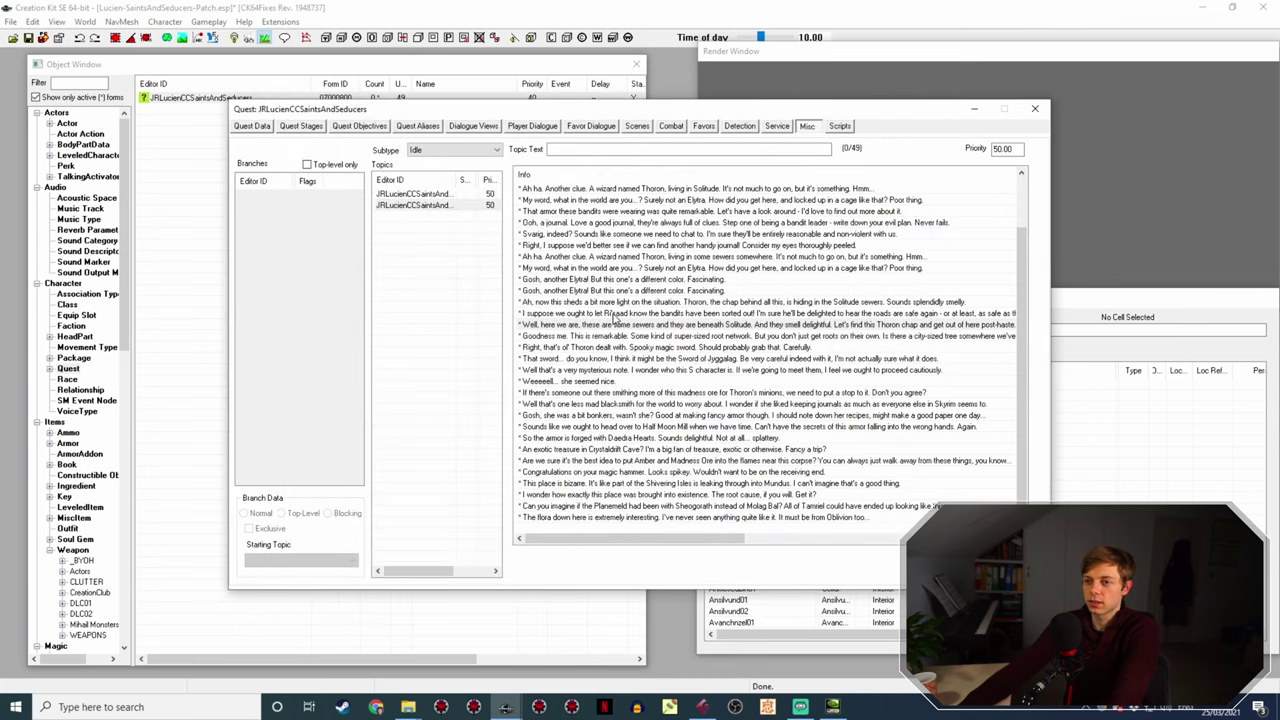
# - Copy the voice filename JRLucienCC_JRLucienCCSaint_00000818_1 from the "Goodness me. This is remarkable" response and rename LucienSaintsAndSeducersIdle14.wav with it
pyautogui.doubleClick(590, 337)
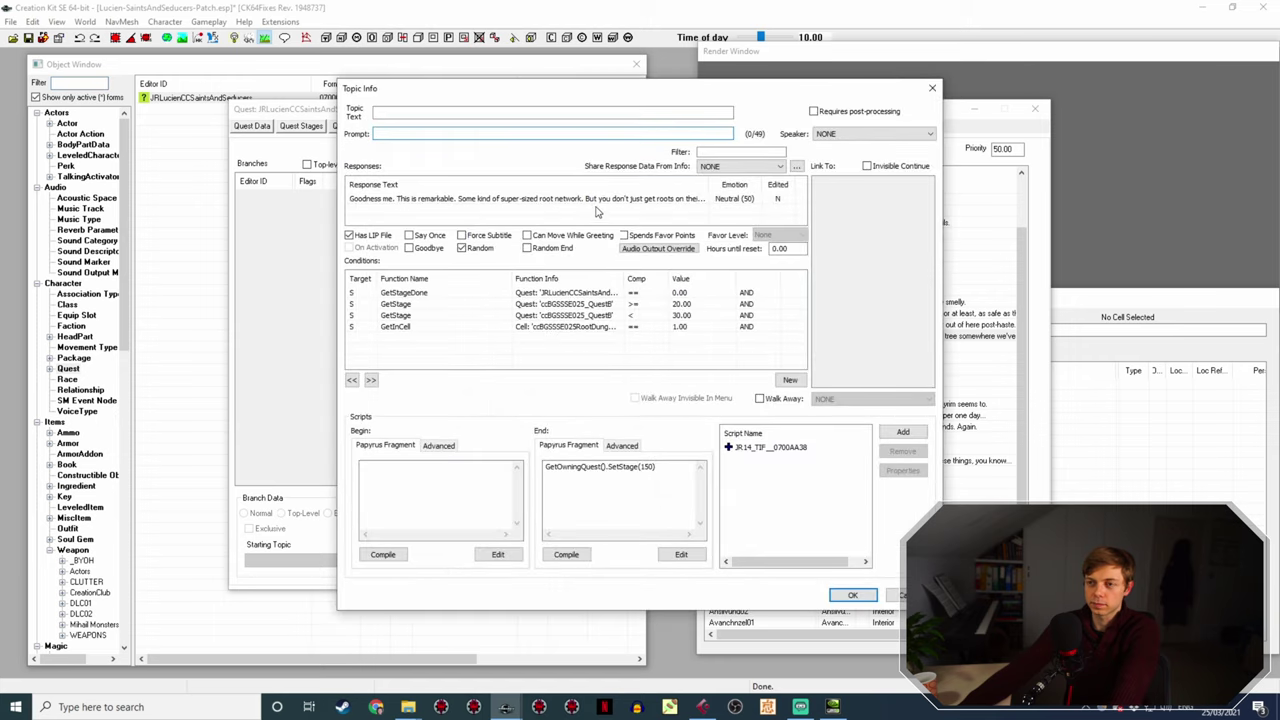
pyautogui.click(604, 199)
pyautogui.doubleClick(604, 199)
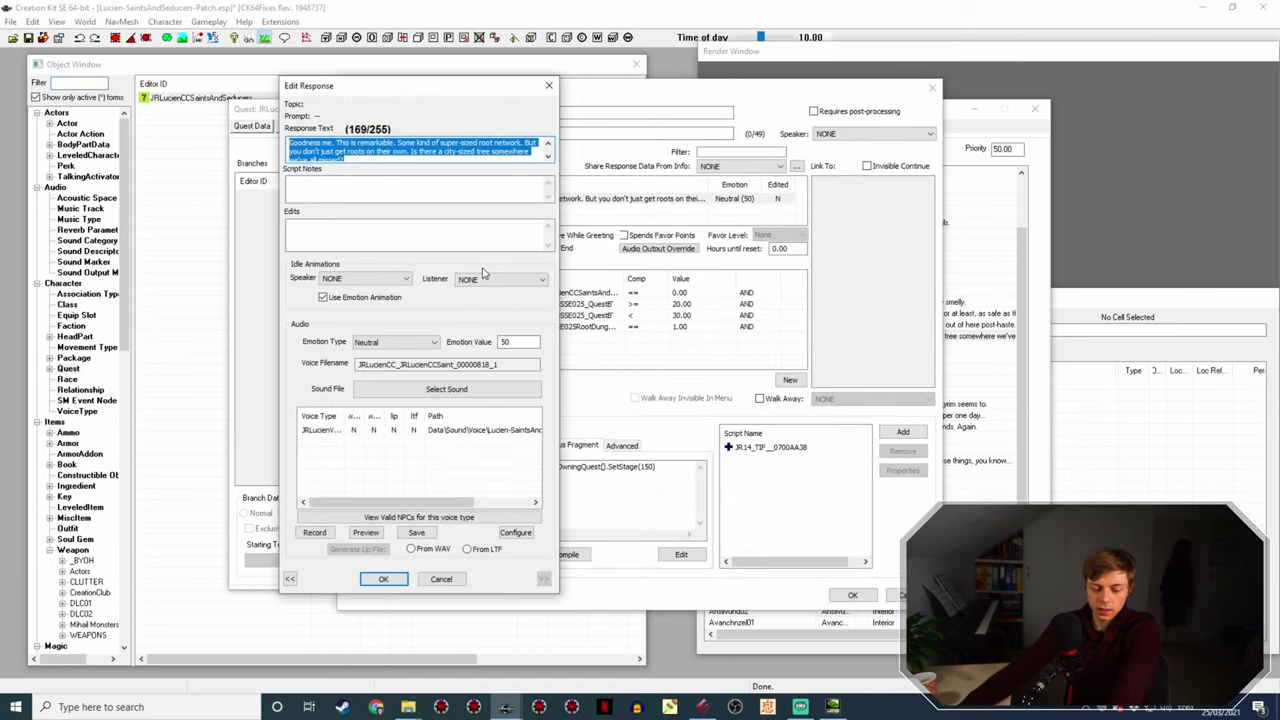
pyautogui.doubleClick(425, 364)
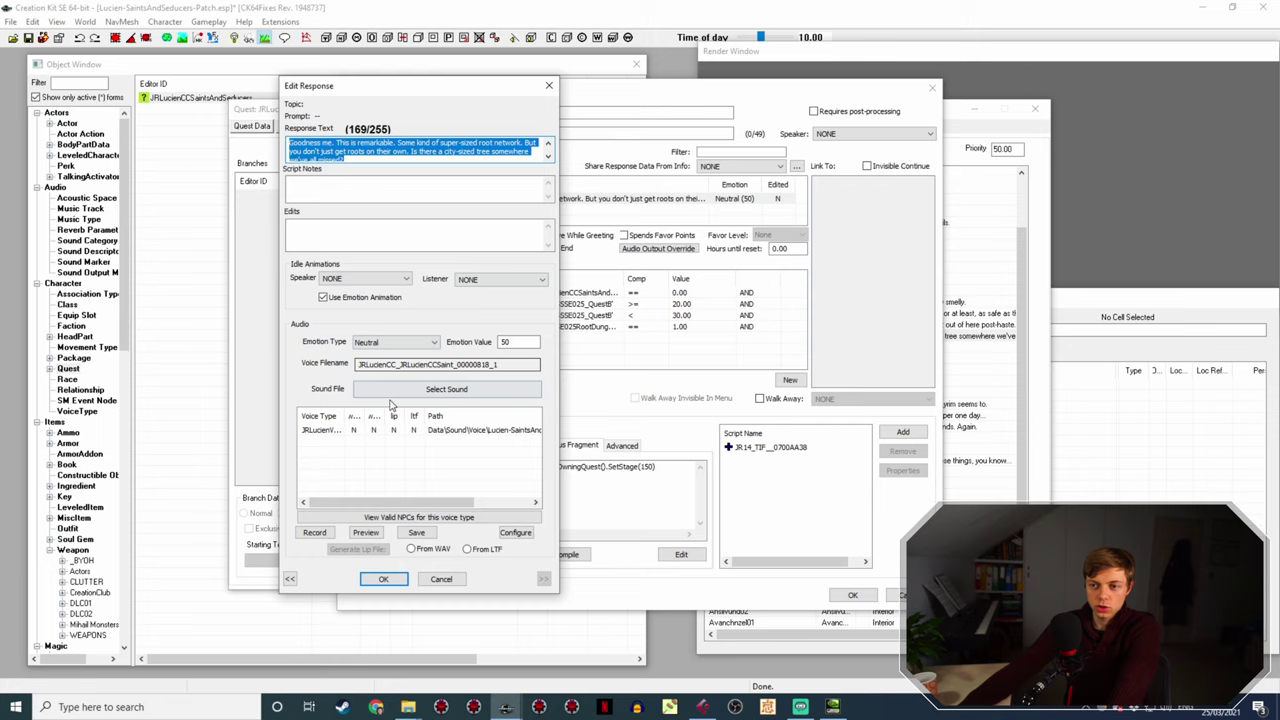
pyautogui.click(408, 707)
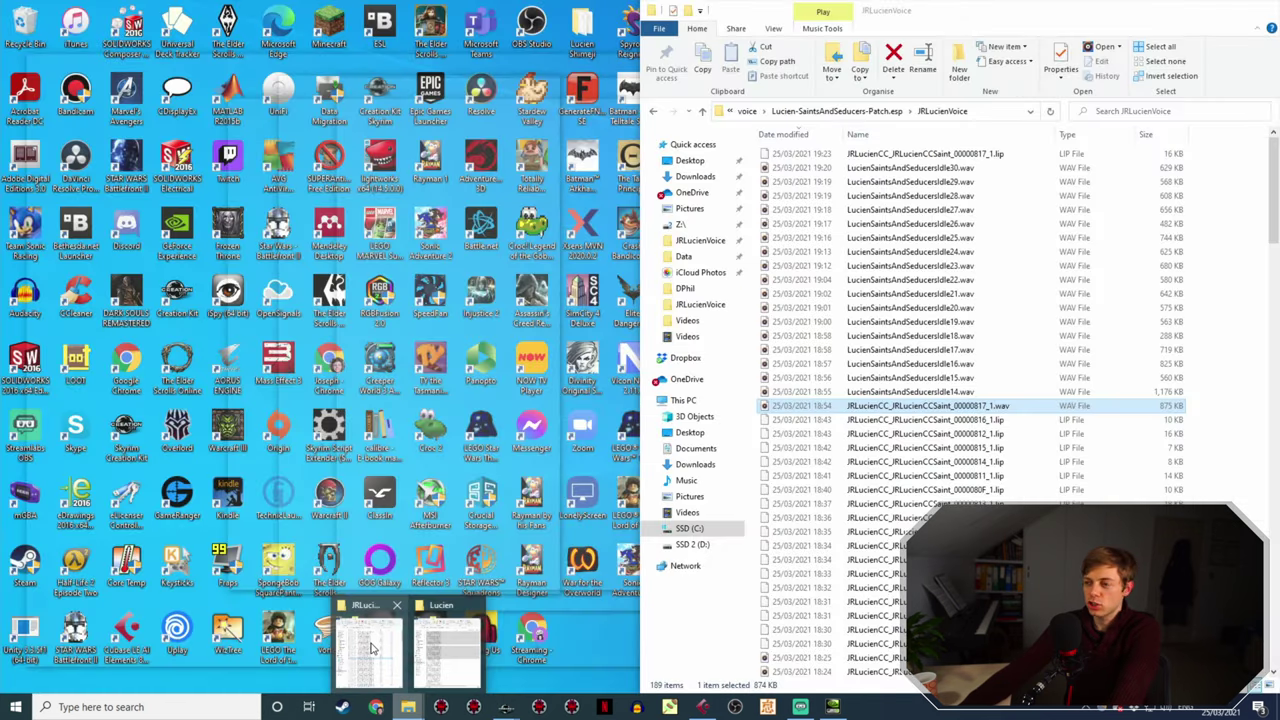
pyautogui.click(372, 640)
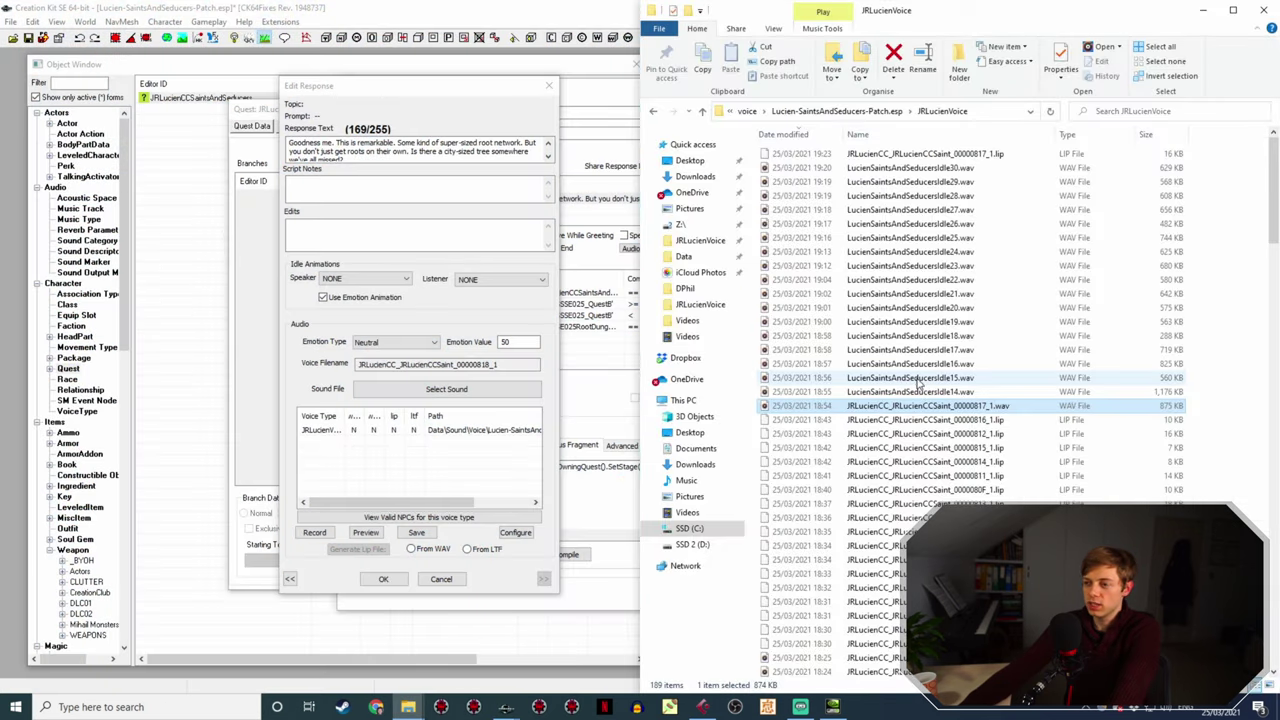
pyautogui.click(924, 393)
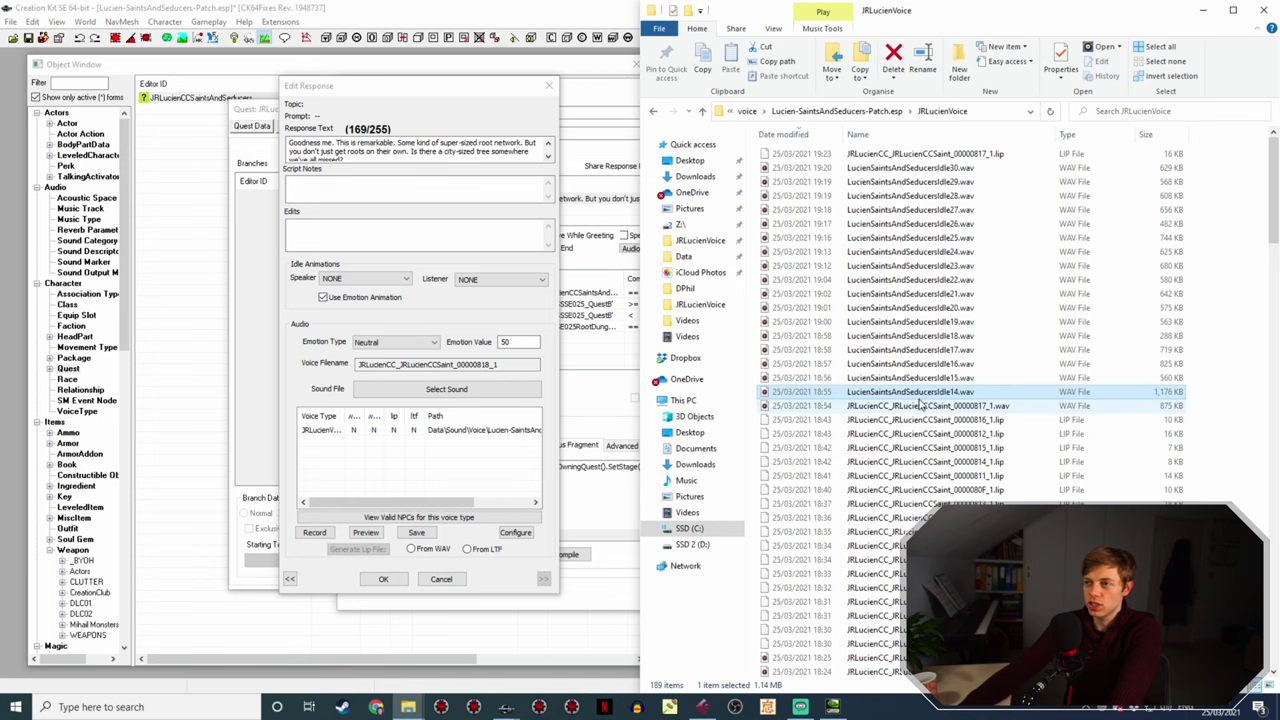
# - Reopen the "Goodness me" response, generate its lip file from the WAV and accept the response and topic info
pyautogui.click(372, 579)
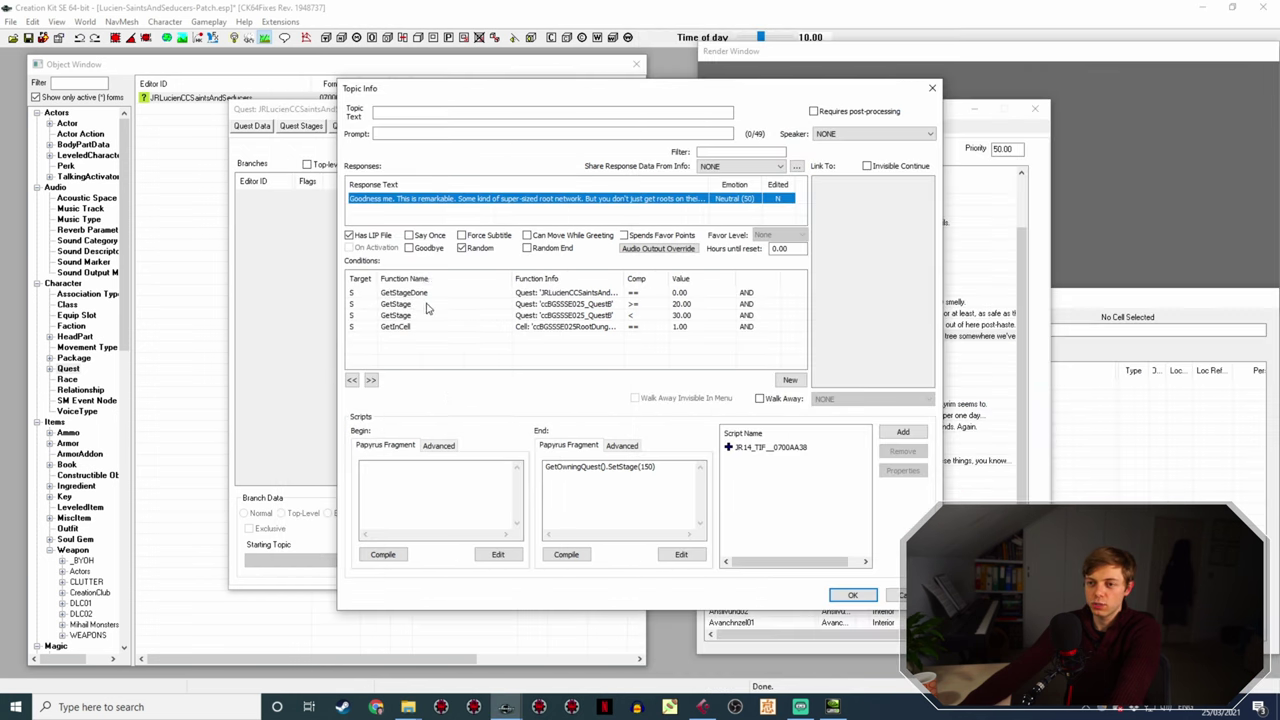
pyautogui.doubleClick(448, 198)
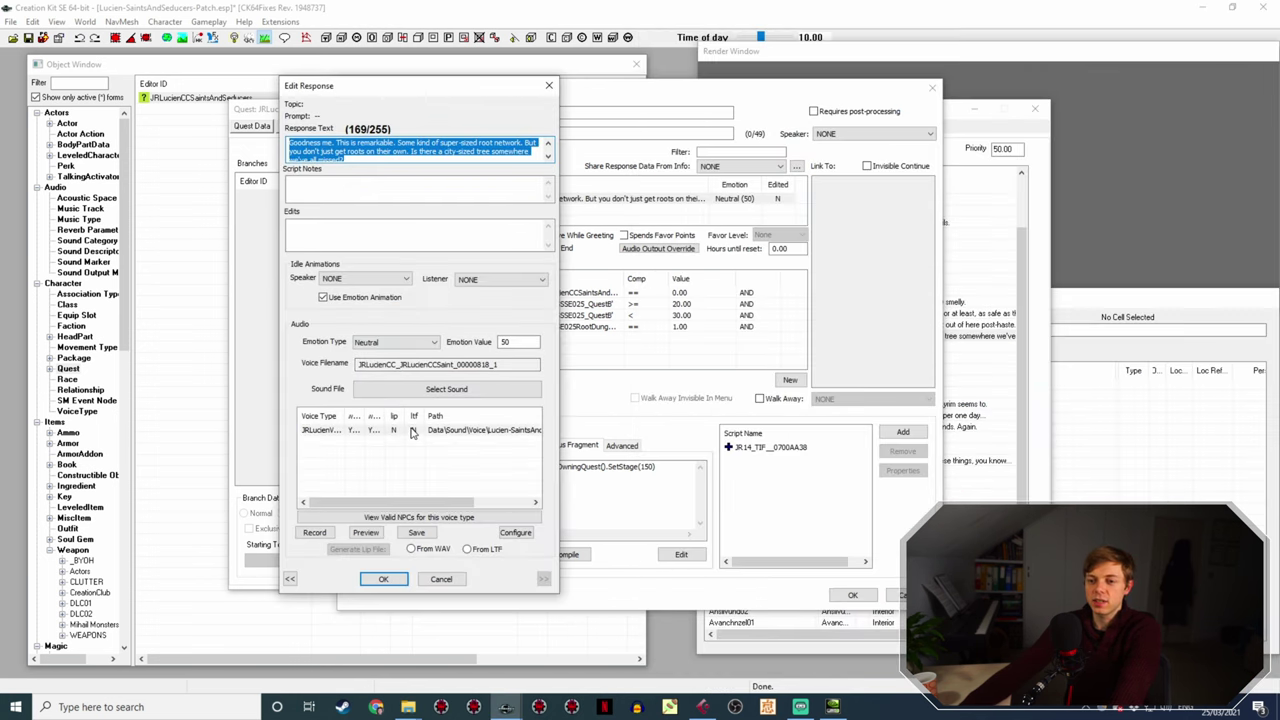
pyautogui.click(374, 551)
pyautogui.click(383, 579)
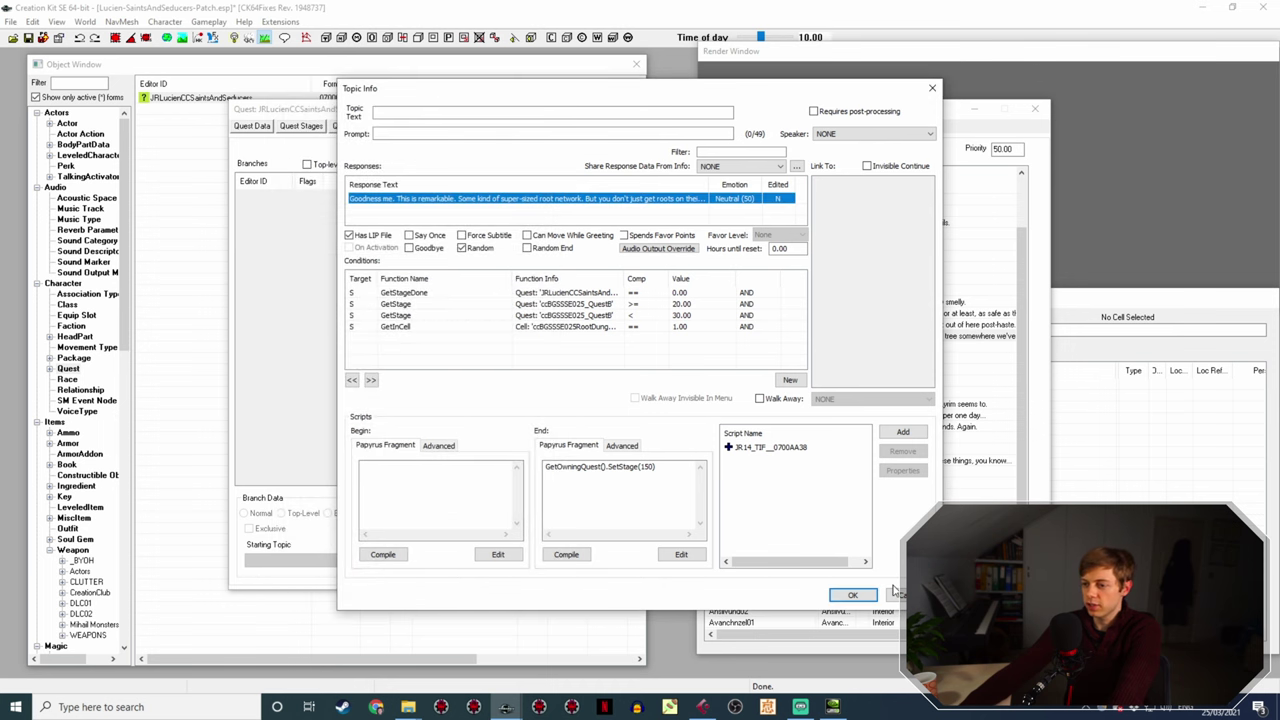
pyautogui.click(852, 595)
# - Copy the voice filename JRLucienCC_JRLucienCCSaint_00000819_1 from the "Right, that's of Thoron dealt with" response and rename LucienSaintsAndSeducersIdle15.wav with it
pyautogui.doubleClick(703, 349)
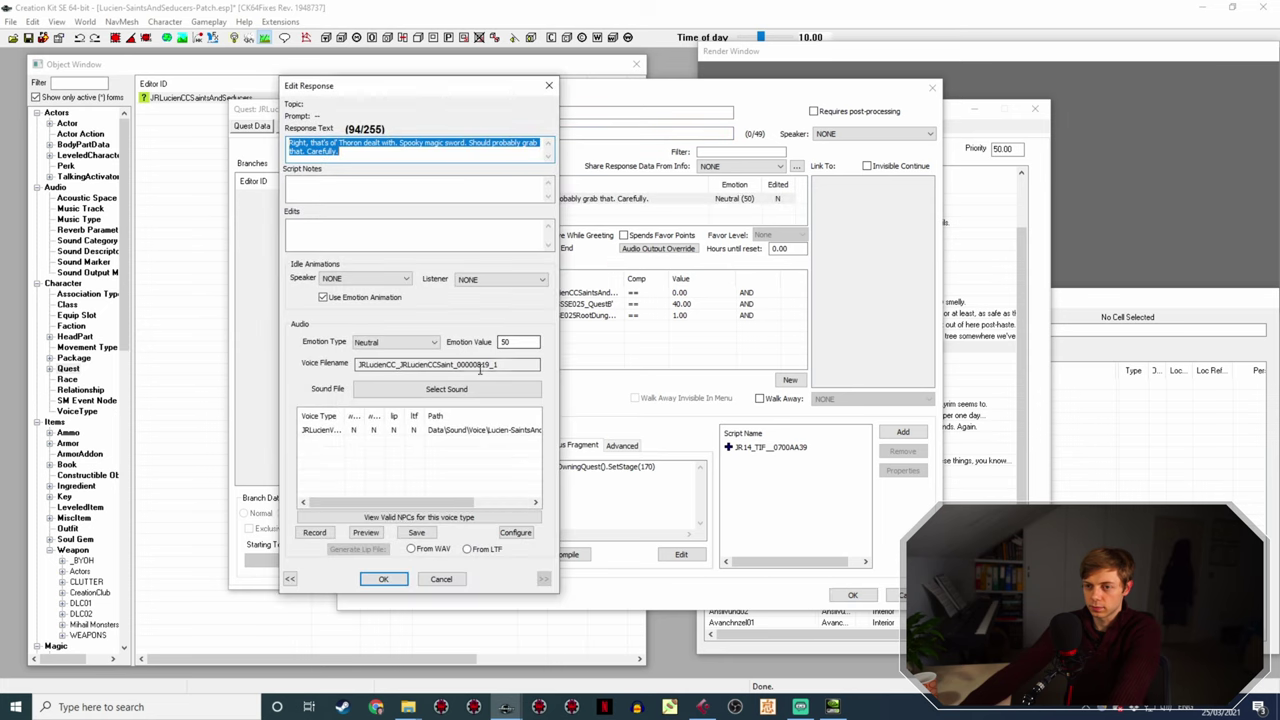
pyautogui.click(408, 707)
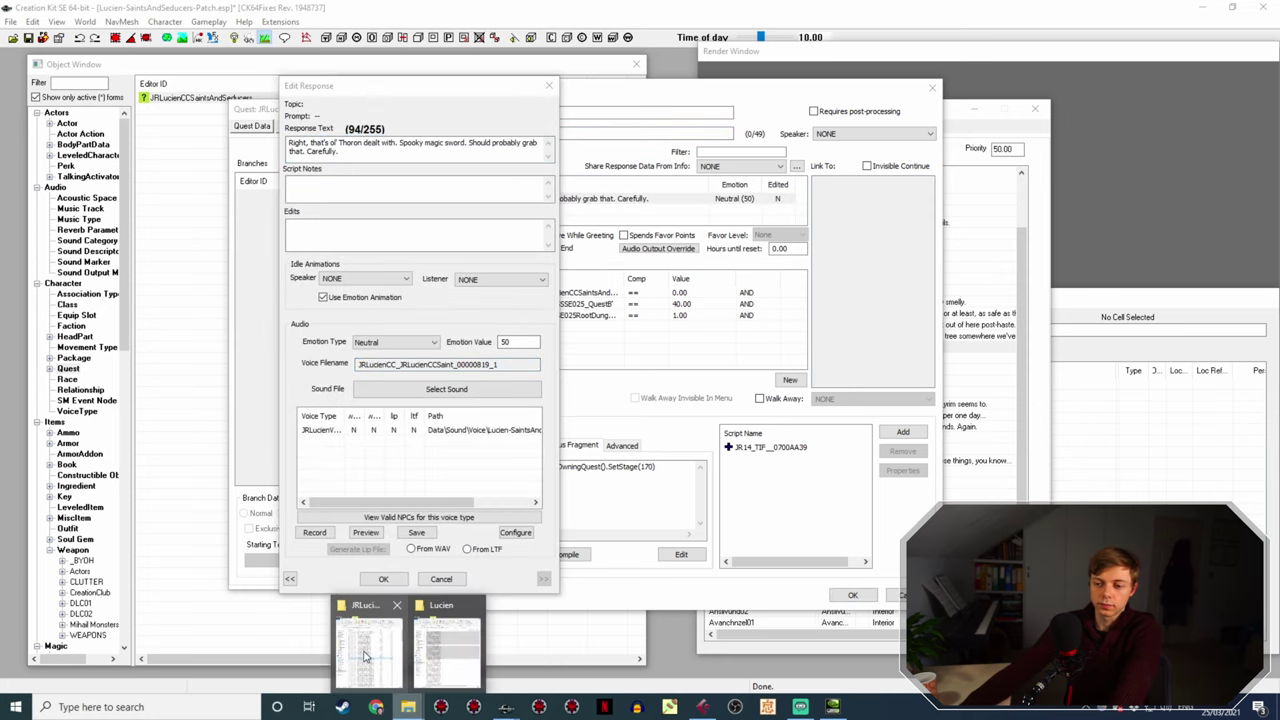
pyautogui.click(367, 655)
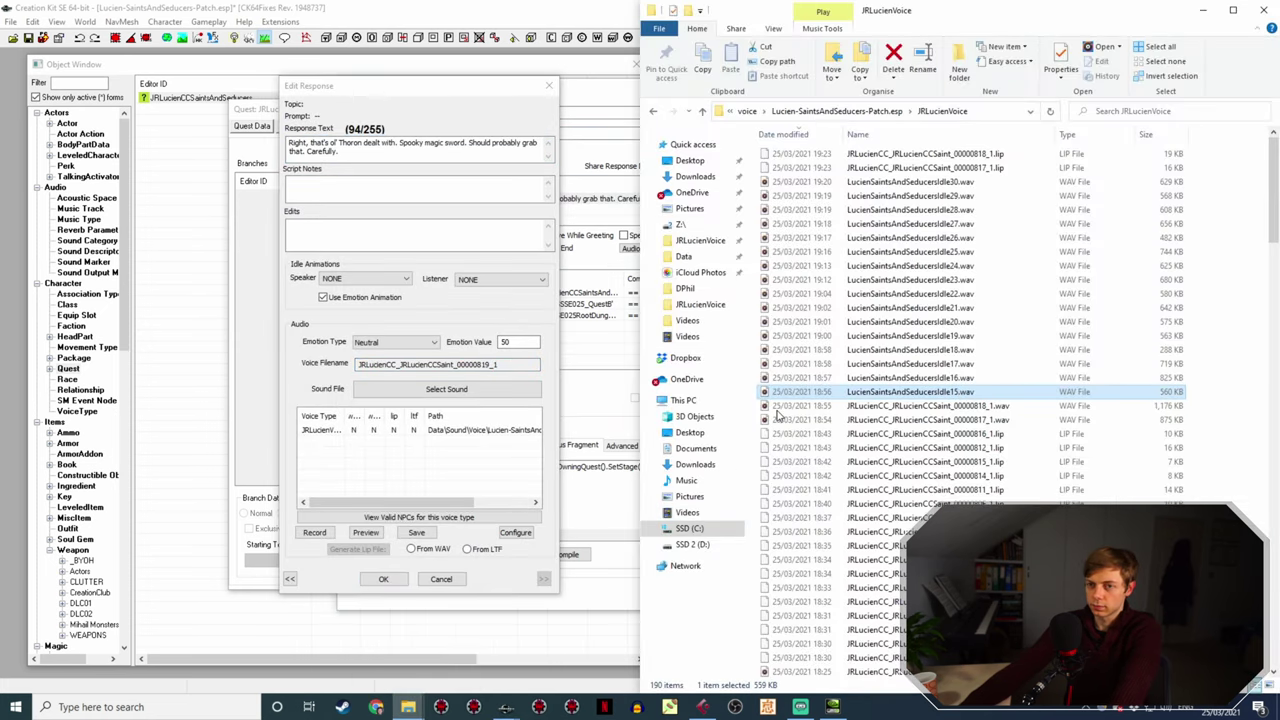
# - Reopen the Thoron response, generate its lip file from the WAV and accept the response and topic info
pyautogui.click(383, 578)
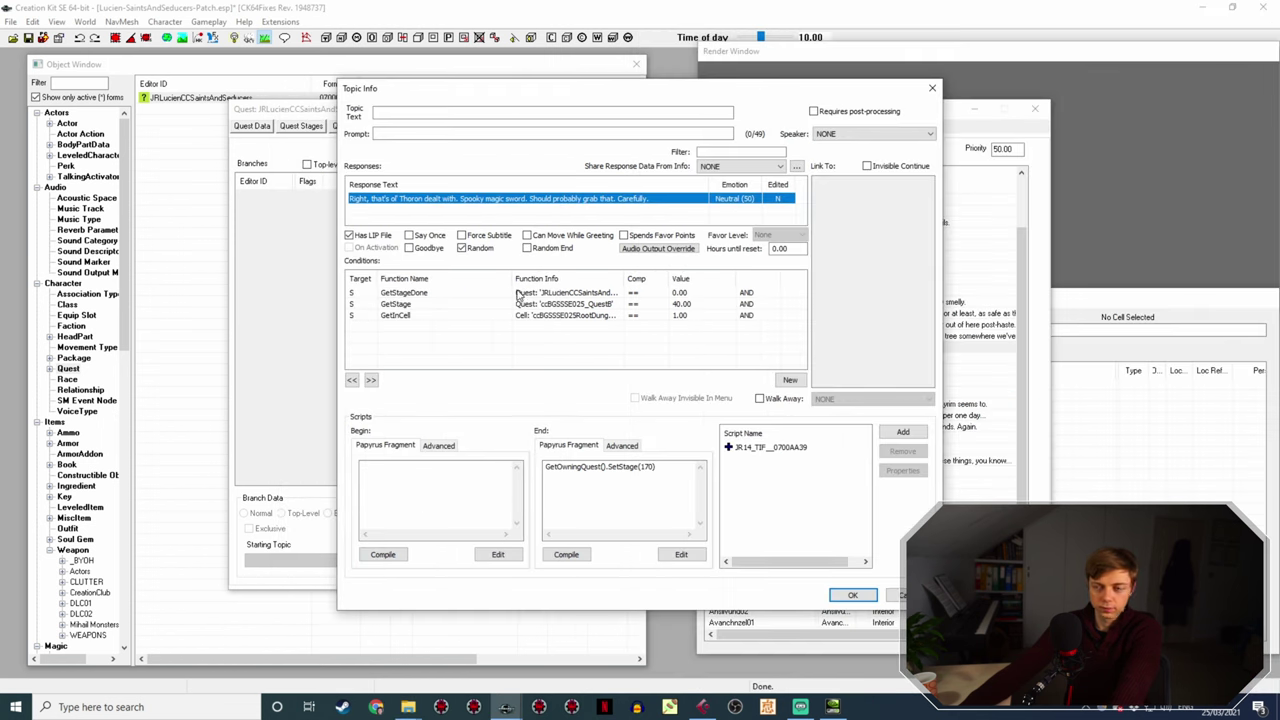
pyautogui.doubleClick(566, 212)
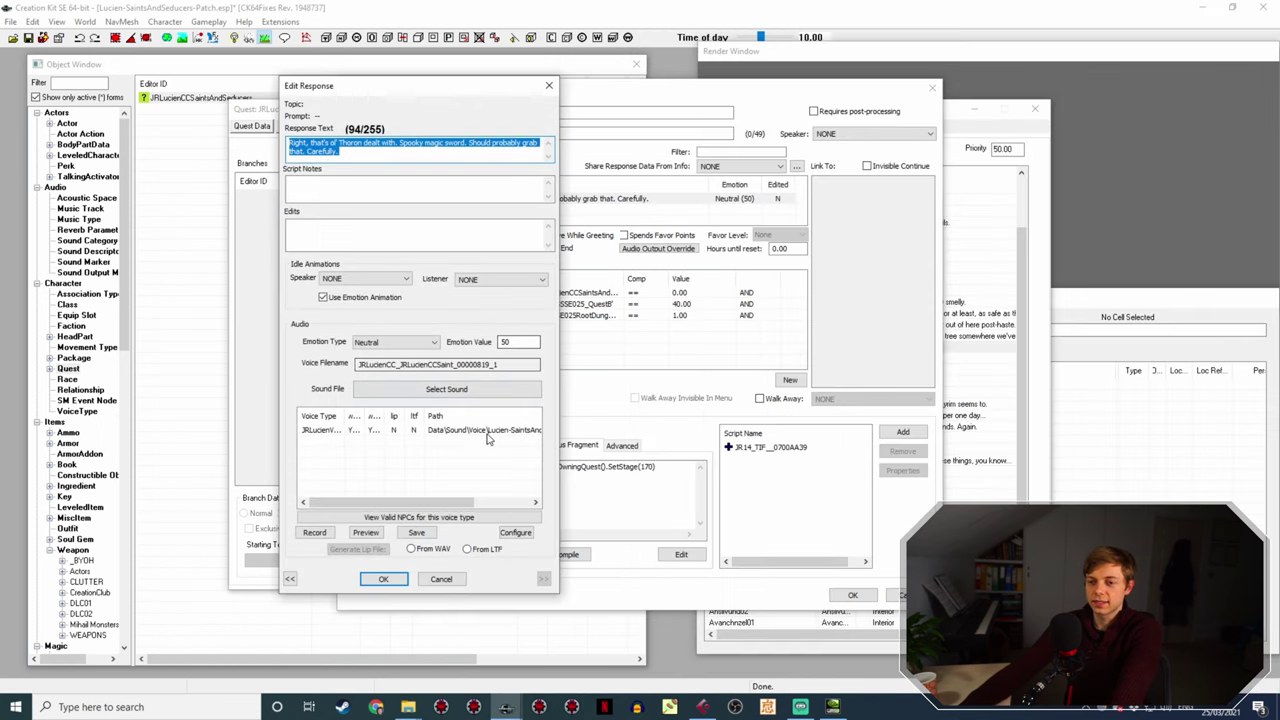
pyautogui.click(411, 549)
pyautogui.click(383, 578)
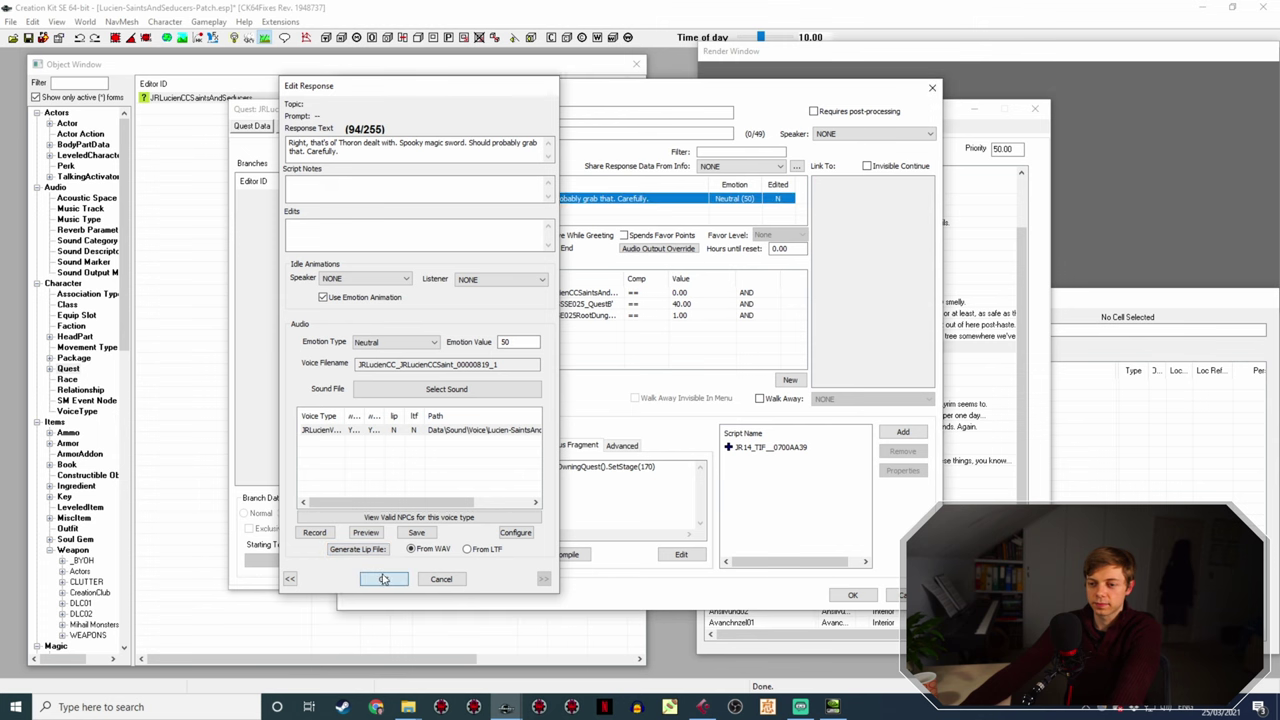
pyautogui.click(851, 594)
# - Copy the voice filename JRLucienCC_JRLucienCCSaint_0000081B_1 from the "That sword... do you know" response and rename LucienSaintsAndSeducersIdle16.wav with it
pyautogui.doubleClick(603, 357)
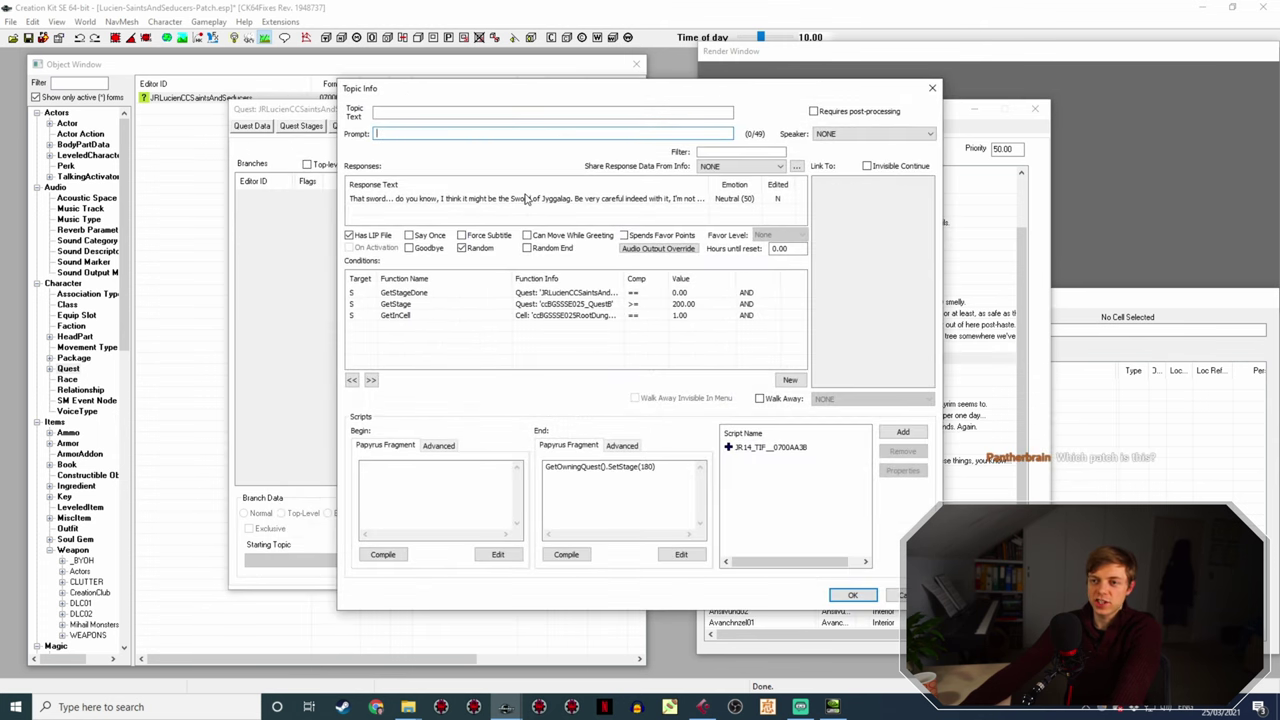
pyautogui.doubleClick(527, 198)
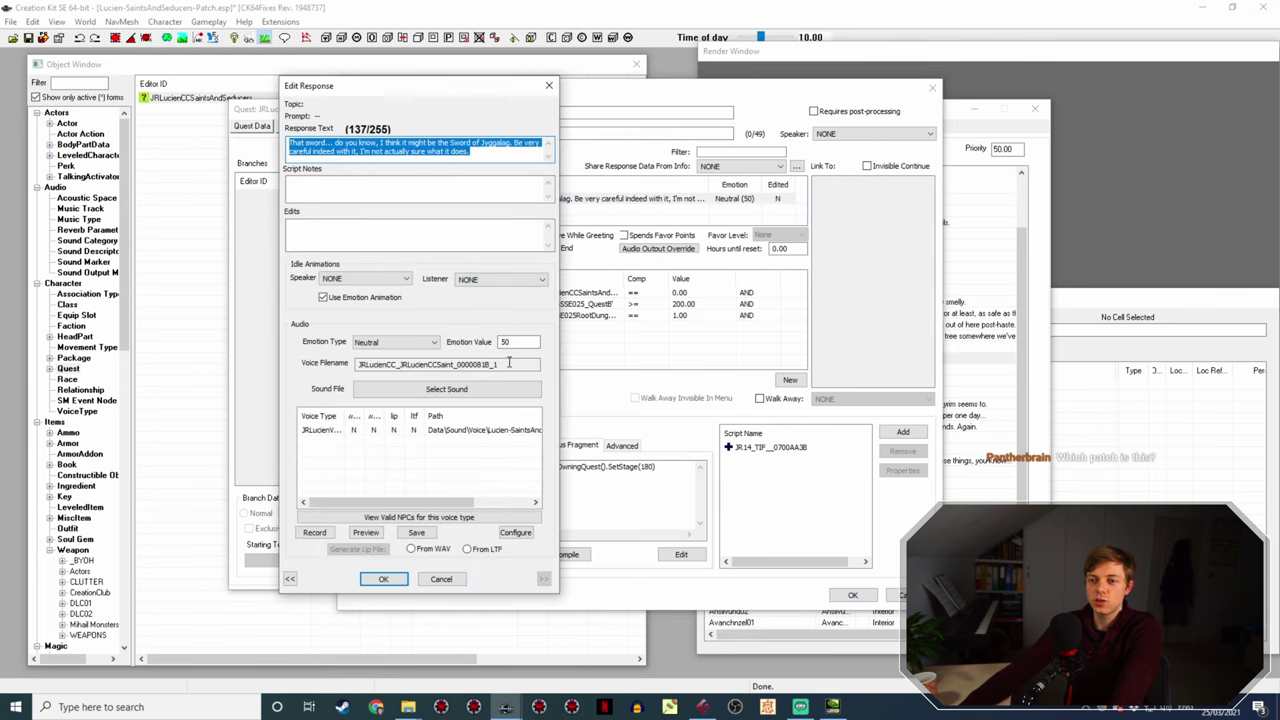
pyautogui.doubleClick(509, 363)
pyautogui.click(408, 707)
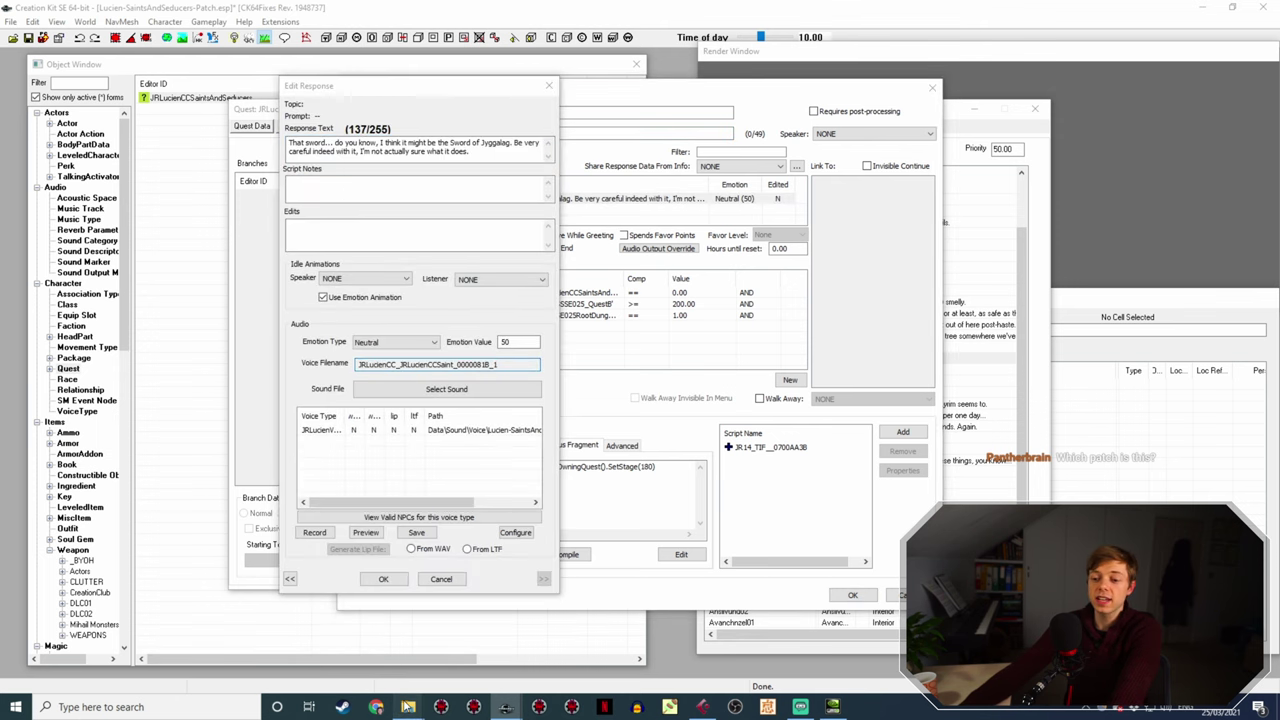
pyautogui.click(375, 645)
pyautogui.click(982, 393)
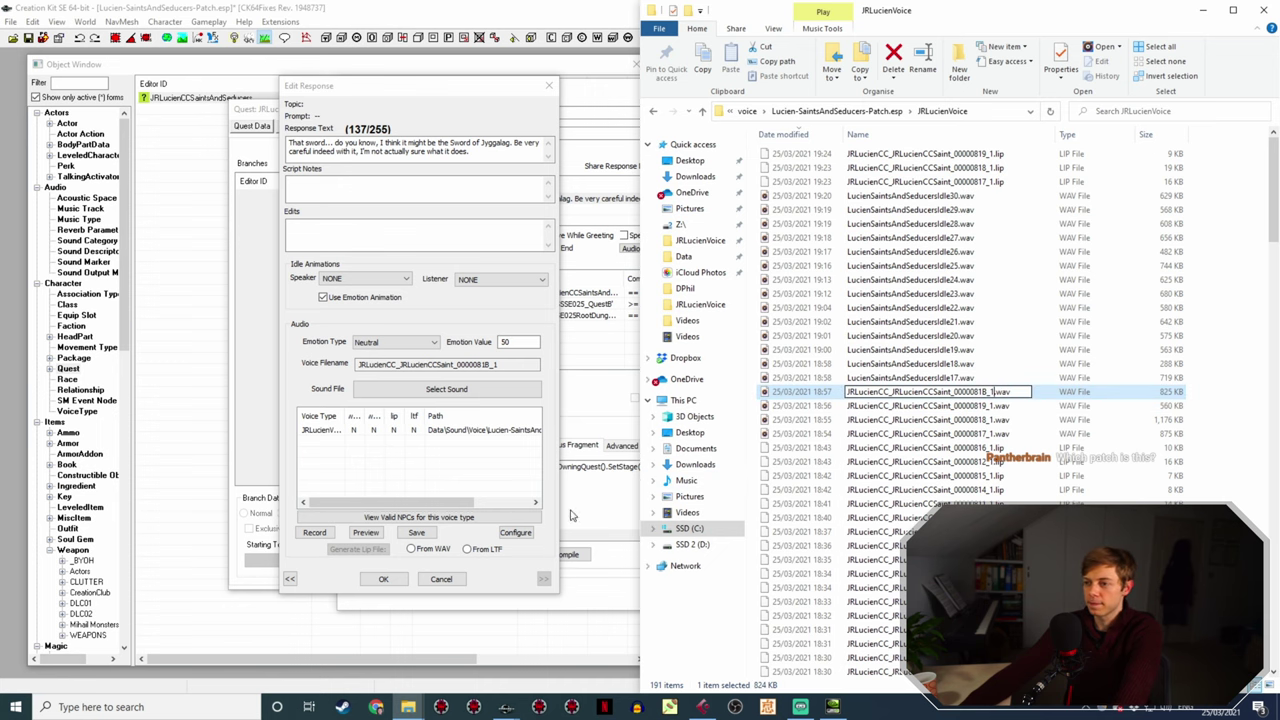
# - Reopen the Sword of Jyggalag response, generate its lip file from the WAV and accept the response and topic info
pyautogui.click(383, 580)
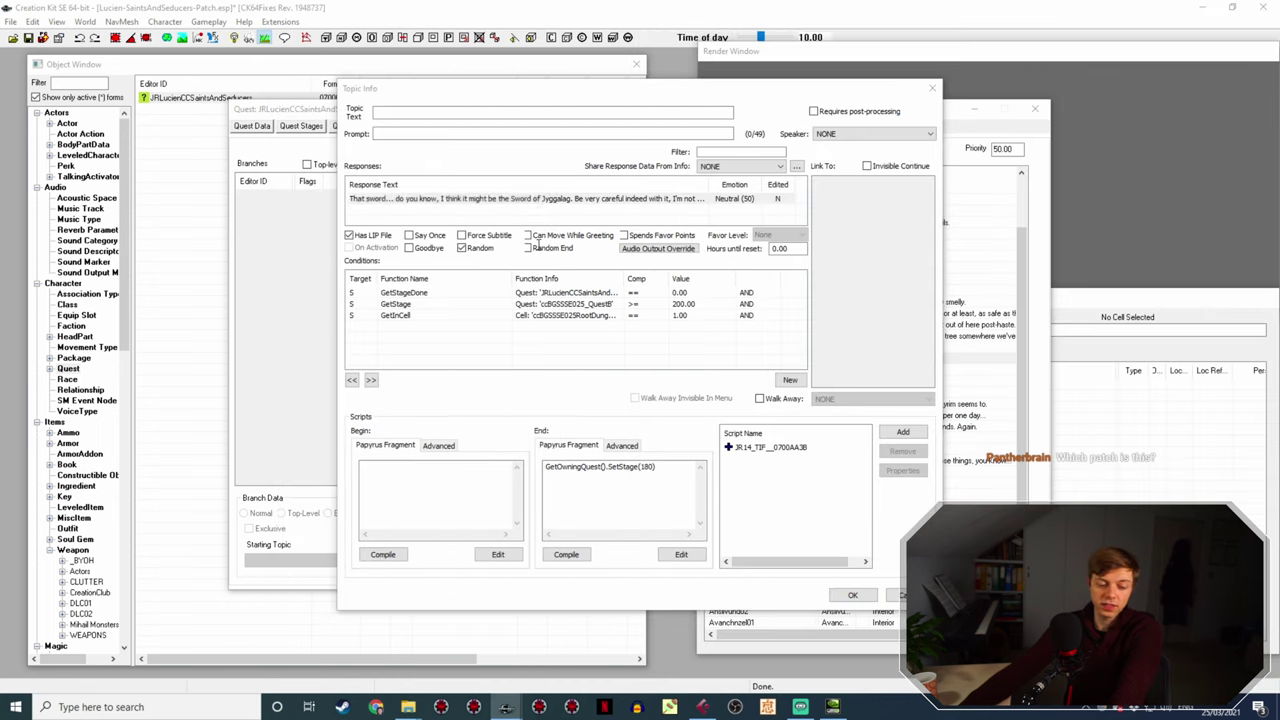
pyautogui.doubleClick(563, 198)
pyautogui.click(436, 432)
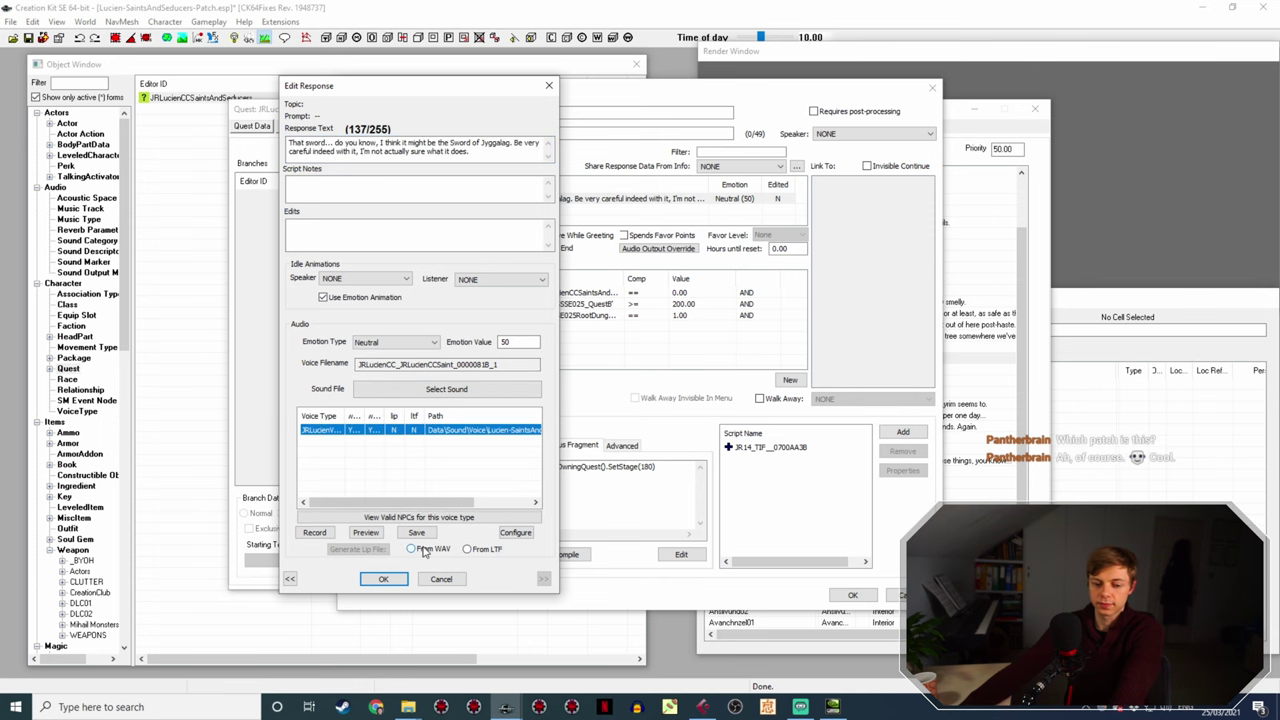
pyautogui.click(383, 579)
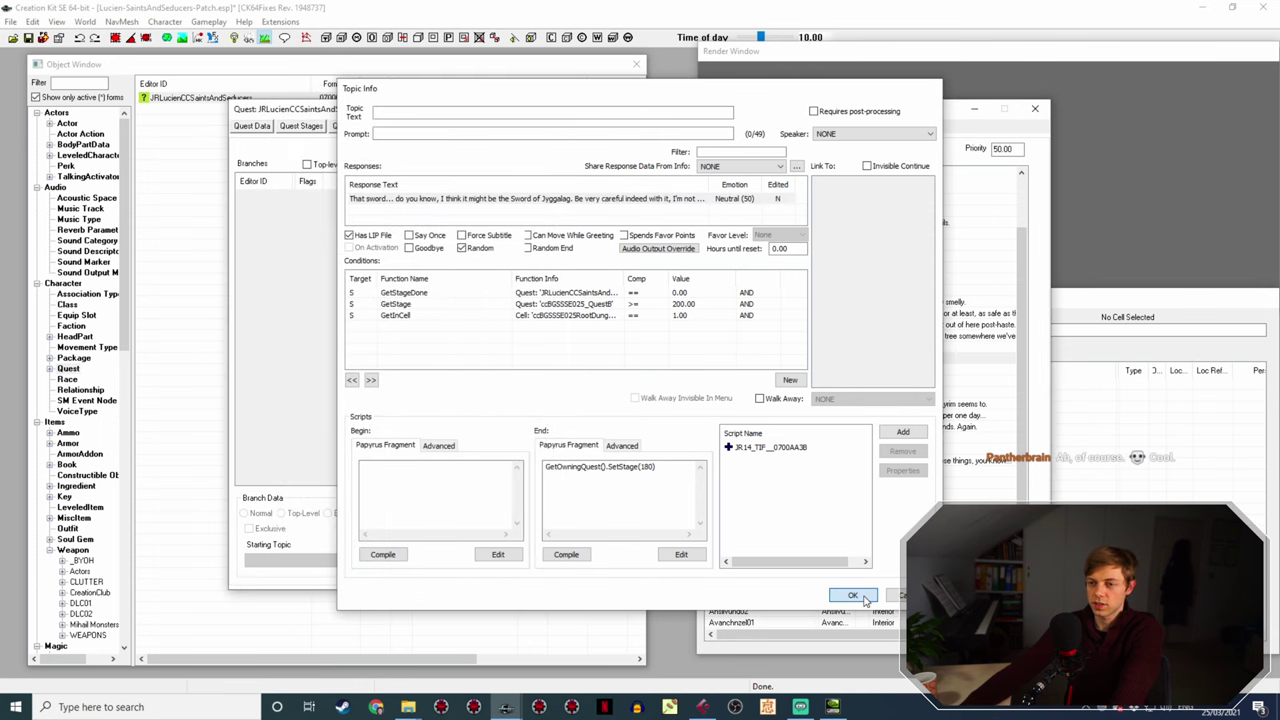
pyautogui.click(850, 595)
# - Copy the voice filename JRLucienCC_JRLucienCCSaint_00000821_1 from the "Well that's a very mysterious note" response and rename LucienSaintsAndSeducersIdle17.wav with it
pyautogui.doubleClick(614, 370)
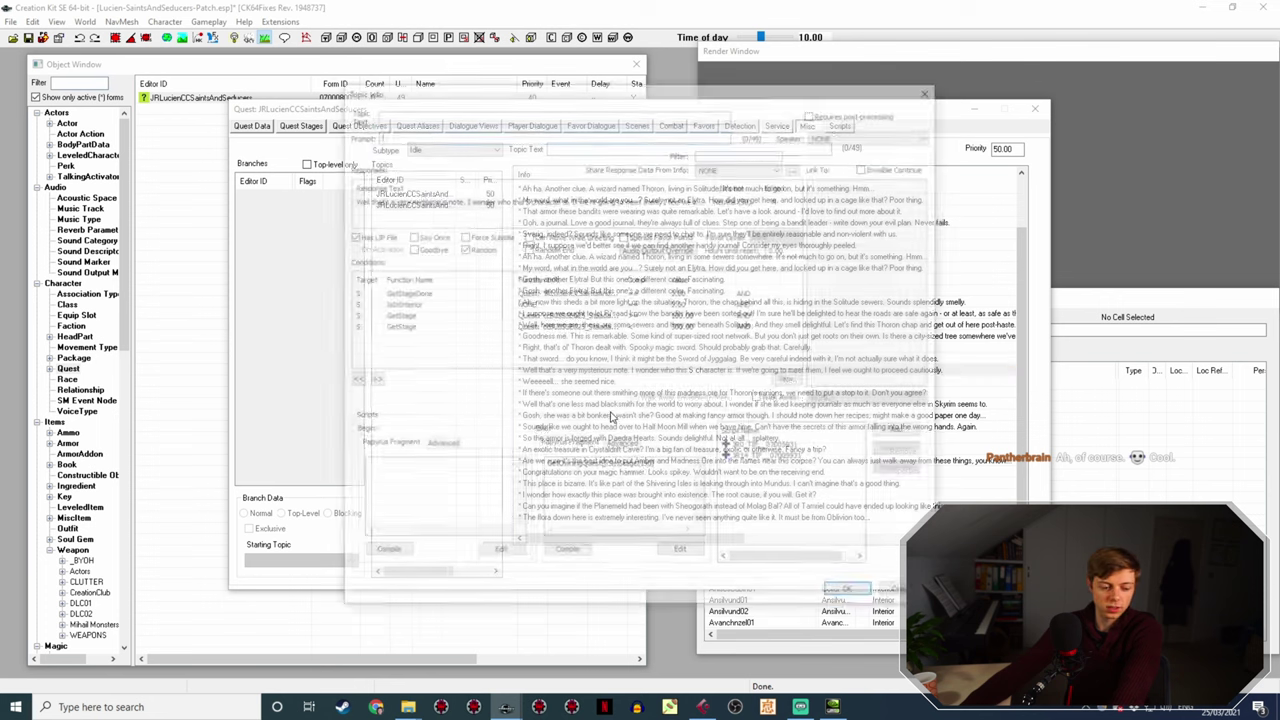
pyautogui.doubleClick(553, 200)
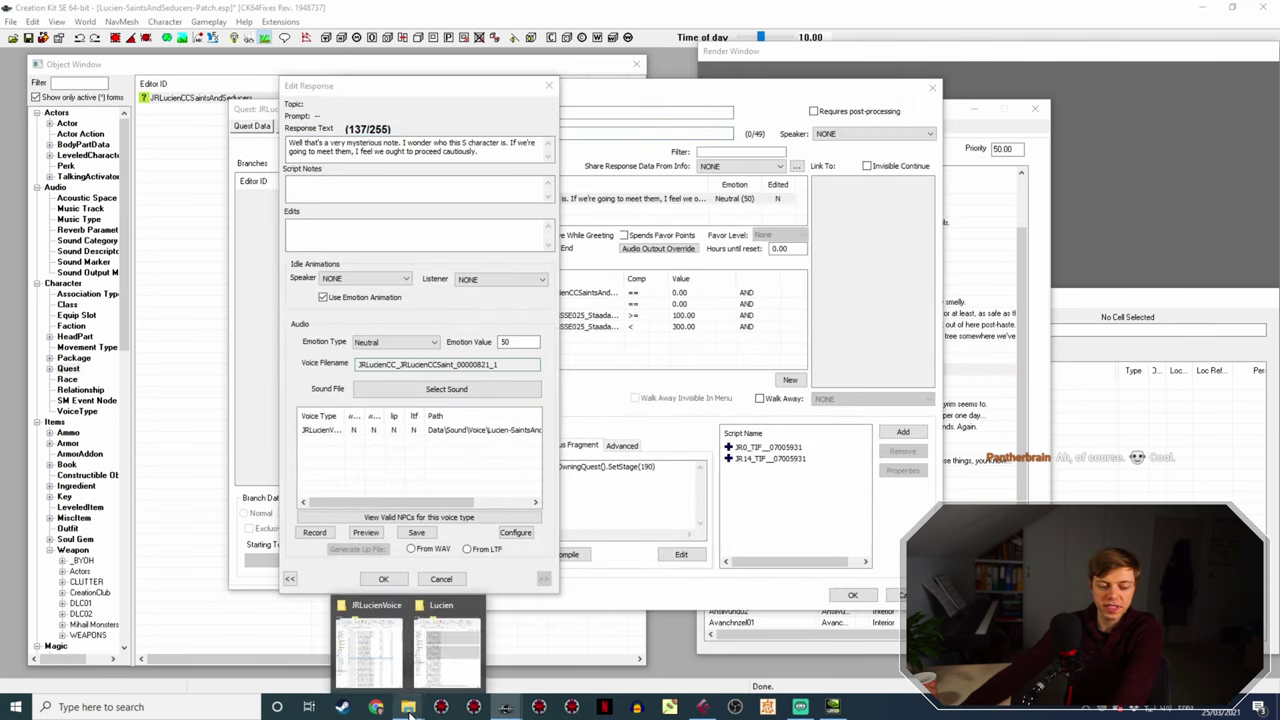
pyautogui.click(370, 640)
pyautogui.press('Up')
pyautogui.press('Up')
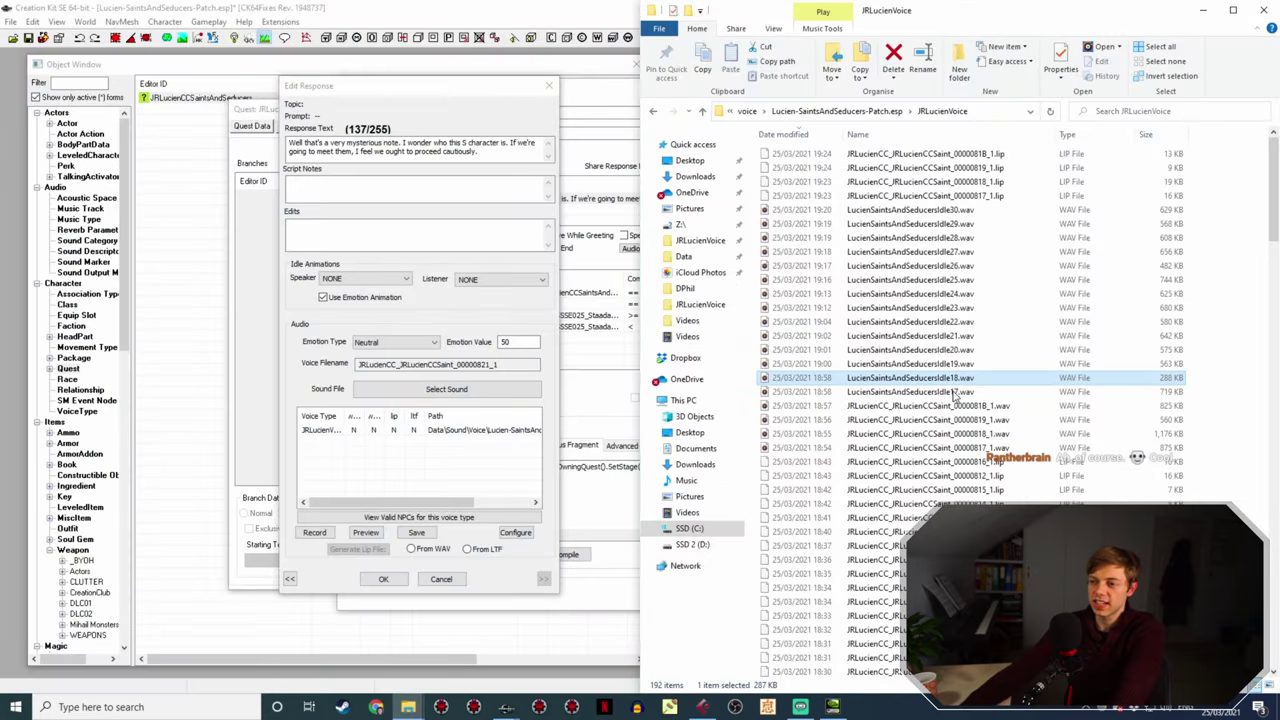
pyautogui.click(955, 393)
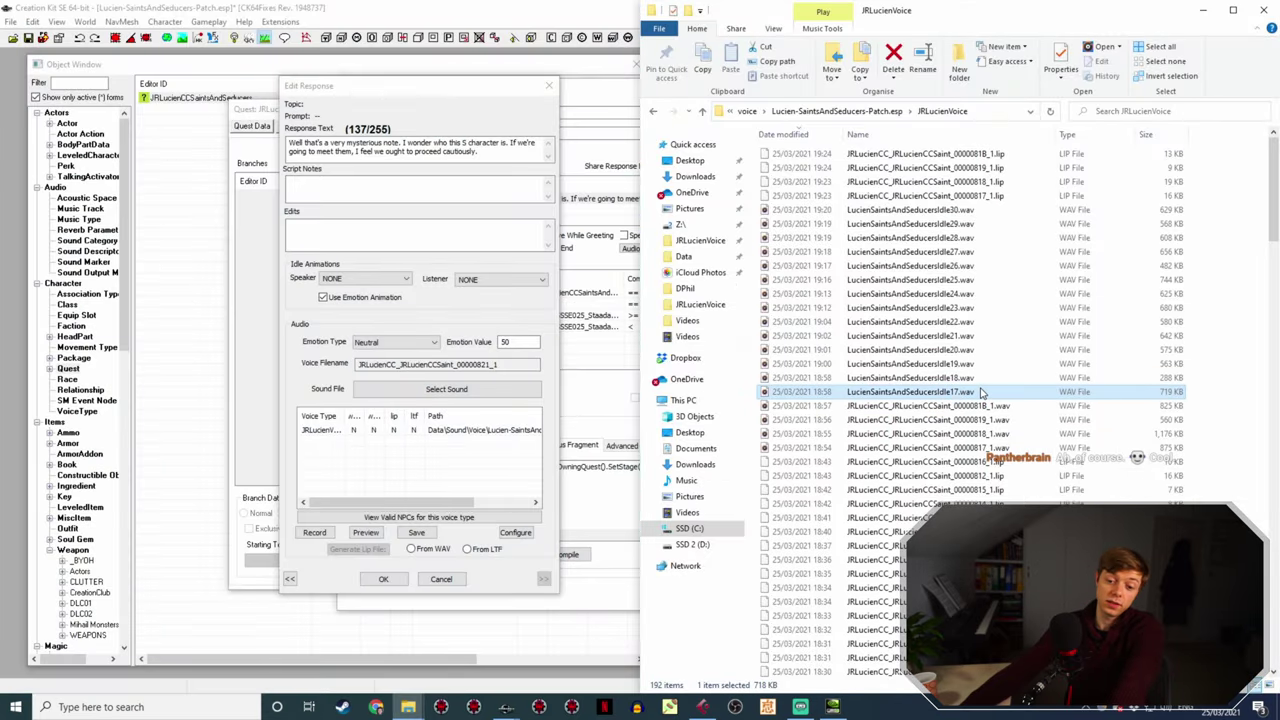
pyautogui.press('F2')
pyautogui.write('JRLucienCC_JRLucienCCSaint_00000821_1')
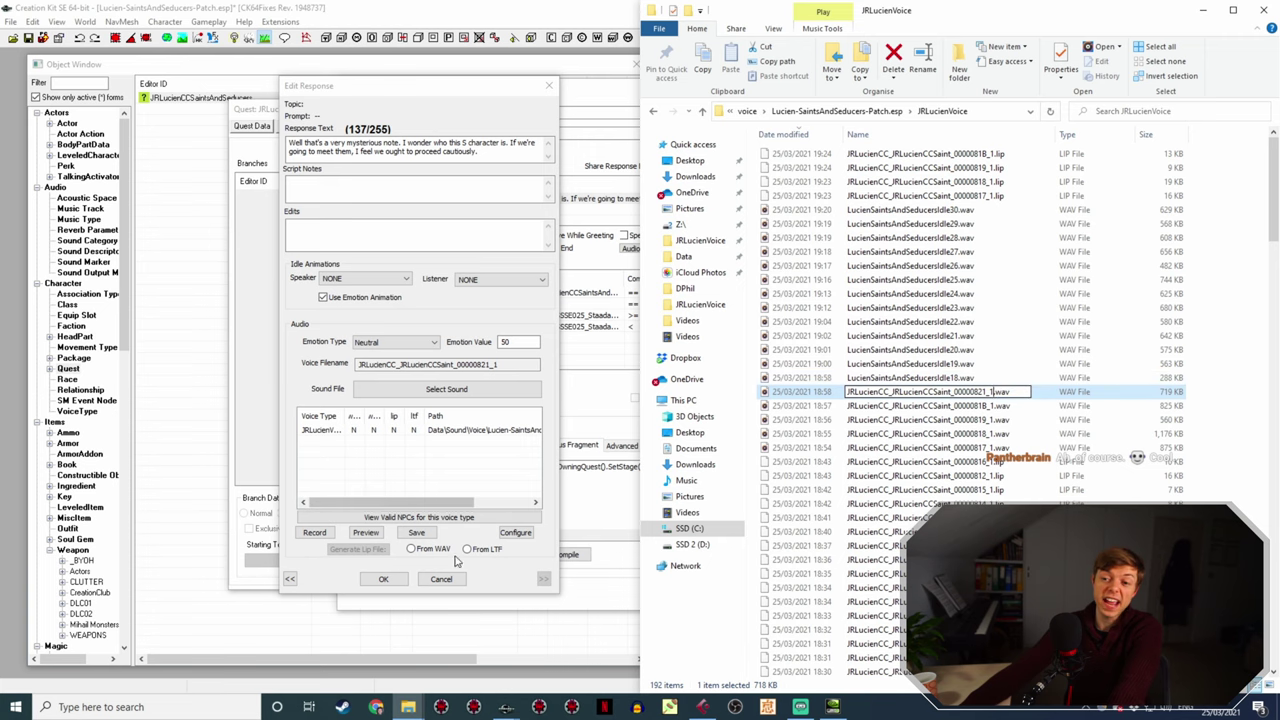
# - Reopen the mysterious note response, generate its lip file from the WAV and accept the response and topic info
pyautogui.click(384, 578)
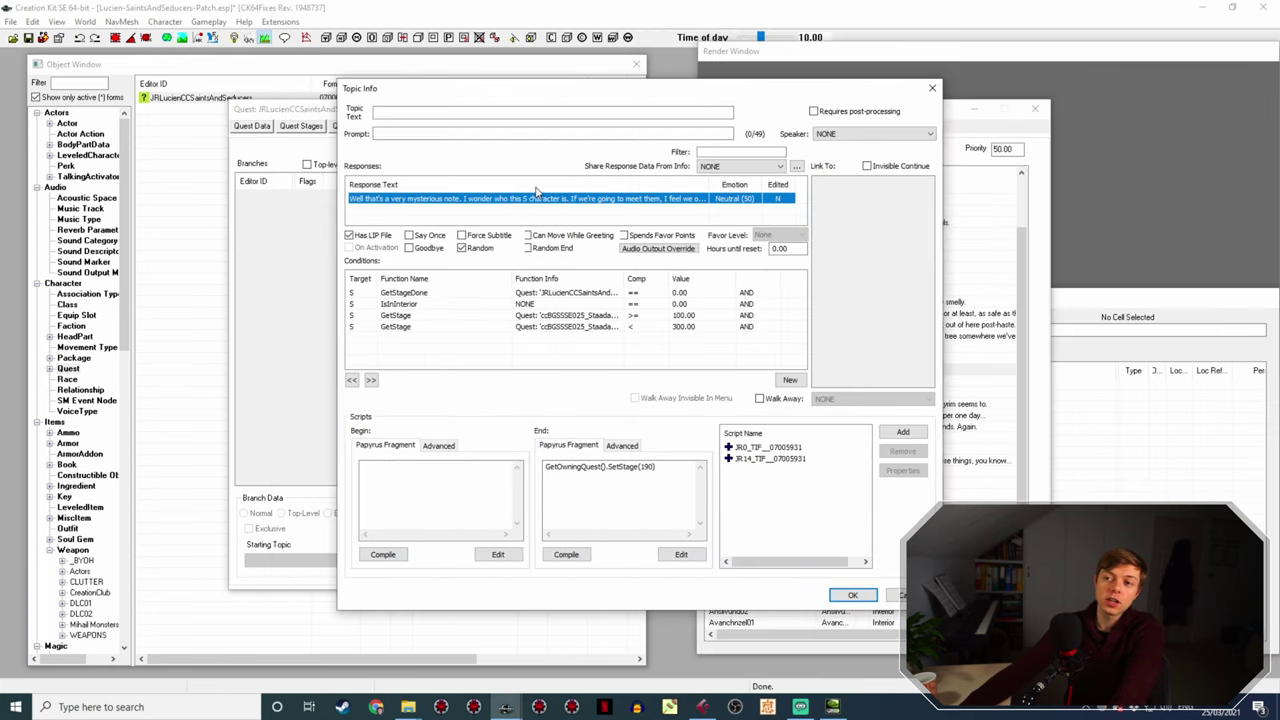
pyautogui.doubleClick(527, 199)
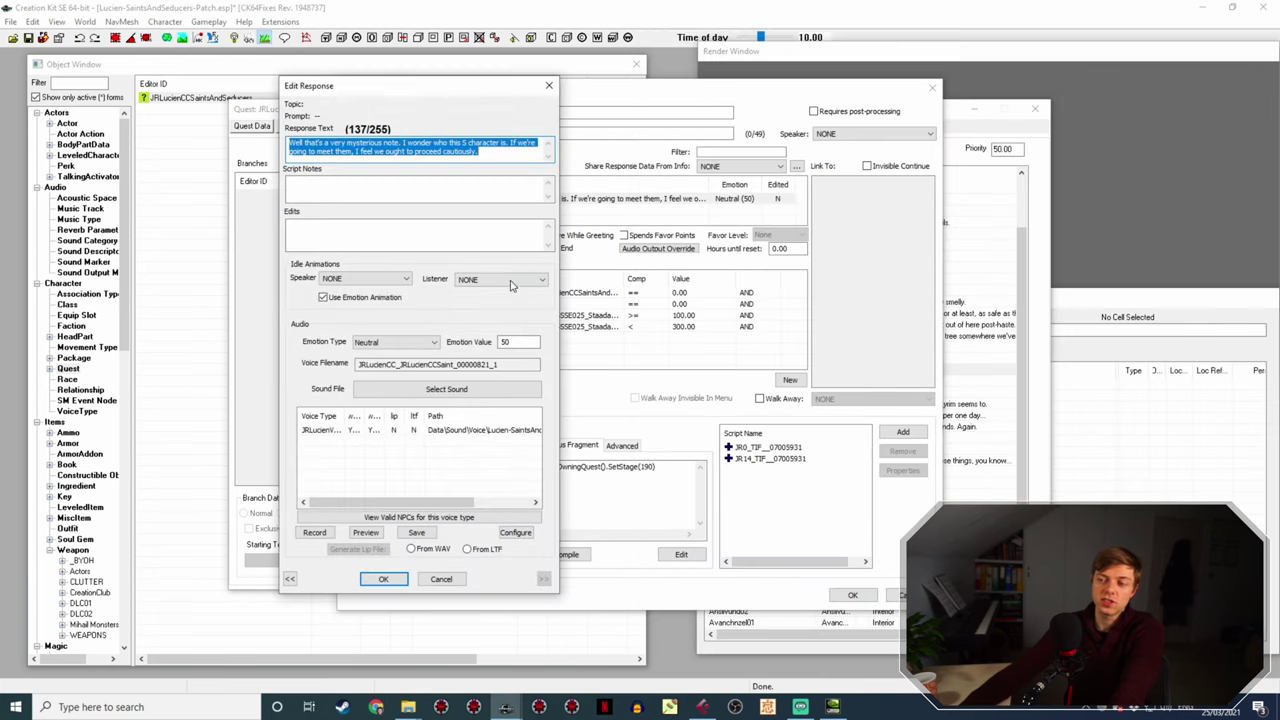
pyautogui.click(410, 429)
pyautogui.click(410, 549)
pyautogui.click(383, 578)
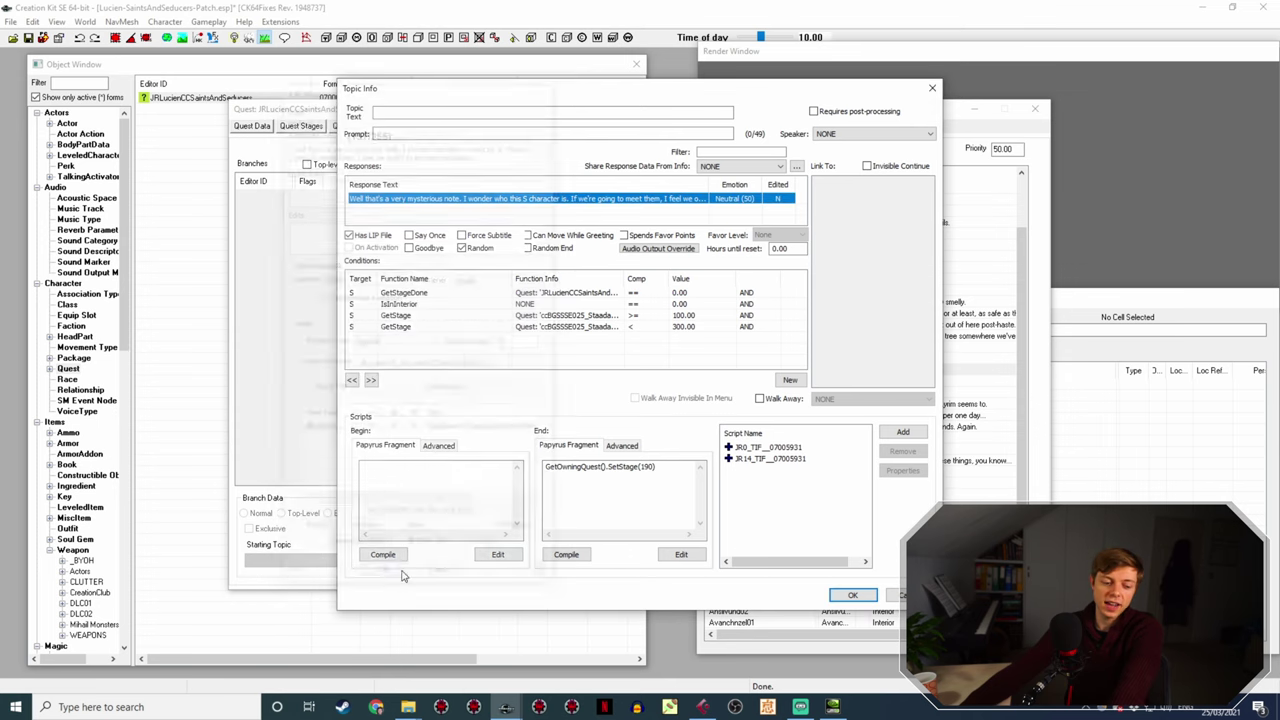
pyautogui.click(852, 595)
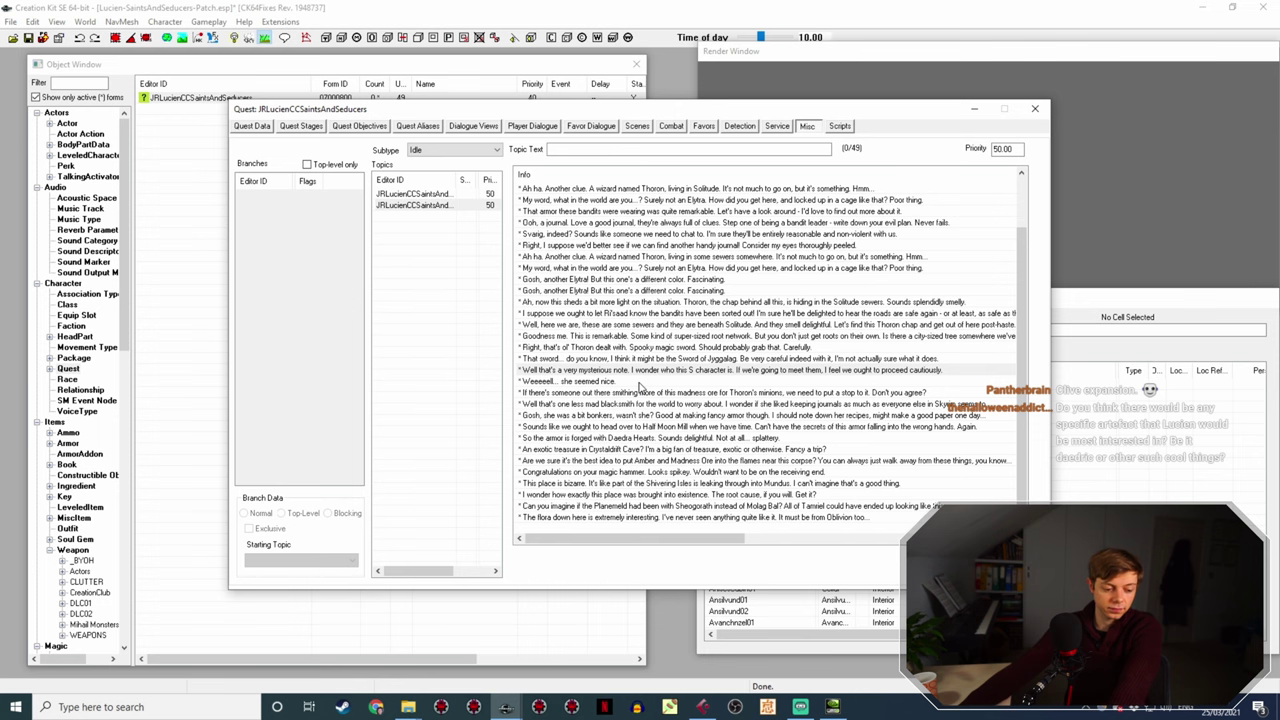
# - Copy the voice filename JRLucienCC_JRLucienCCSaint_00000822_1 from the "Weeeeell... she seemed nice" response and rename LucienSaintsAndSeducersIdle18.wav with it
pyautogui.doubleClick(640, 383)
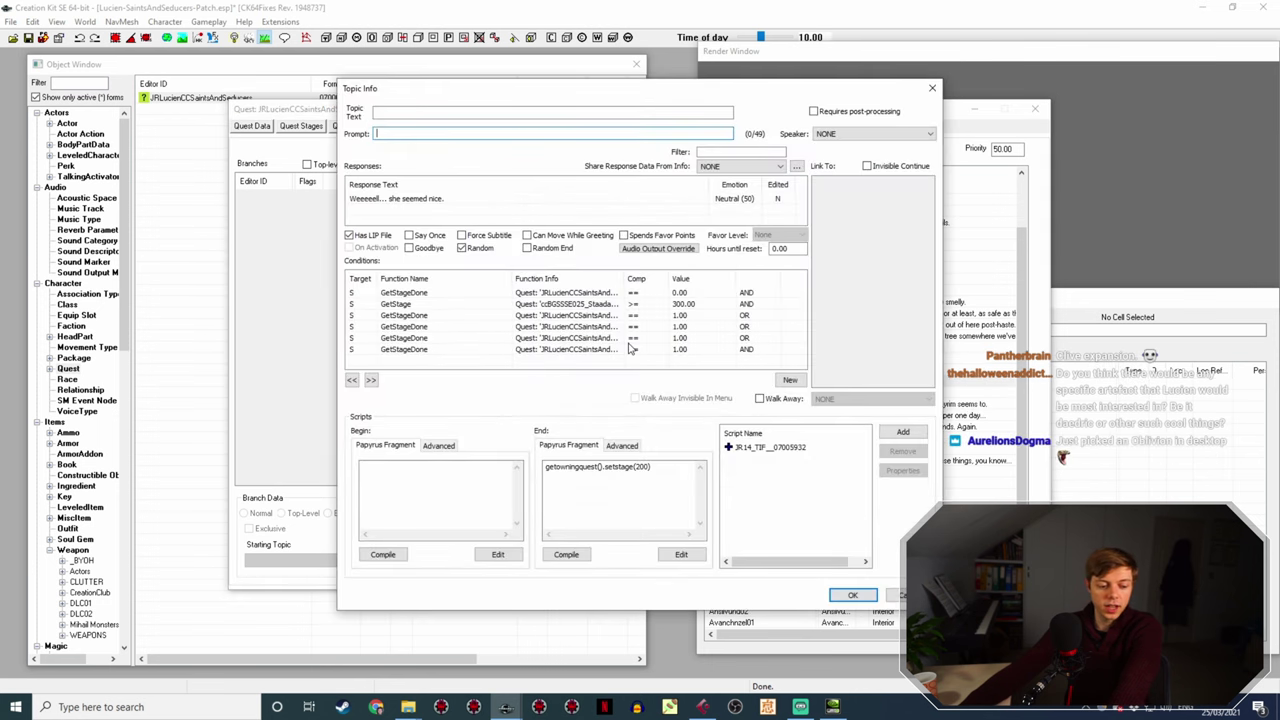
pyautogui.doubleClick(418, 201)
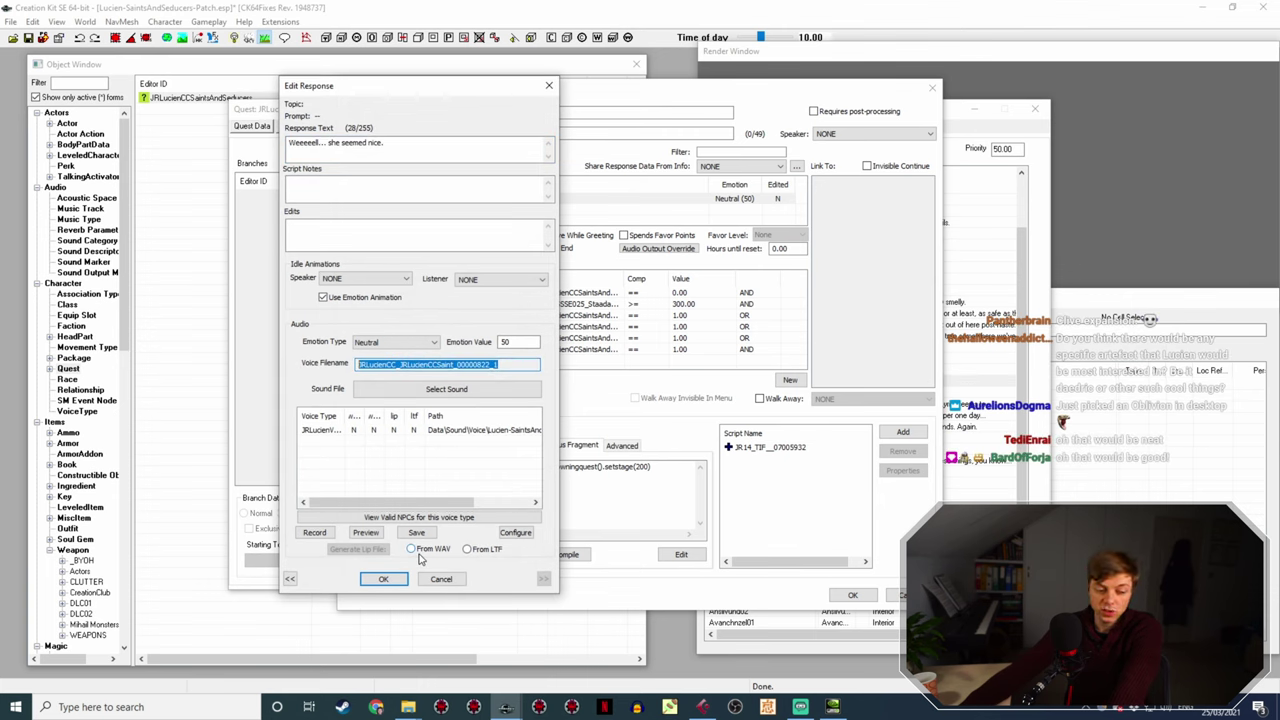
pyautogui.moveTo(408, 708)
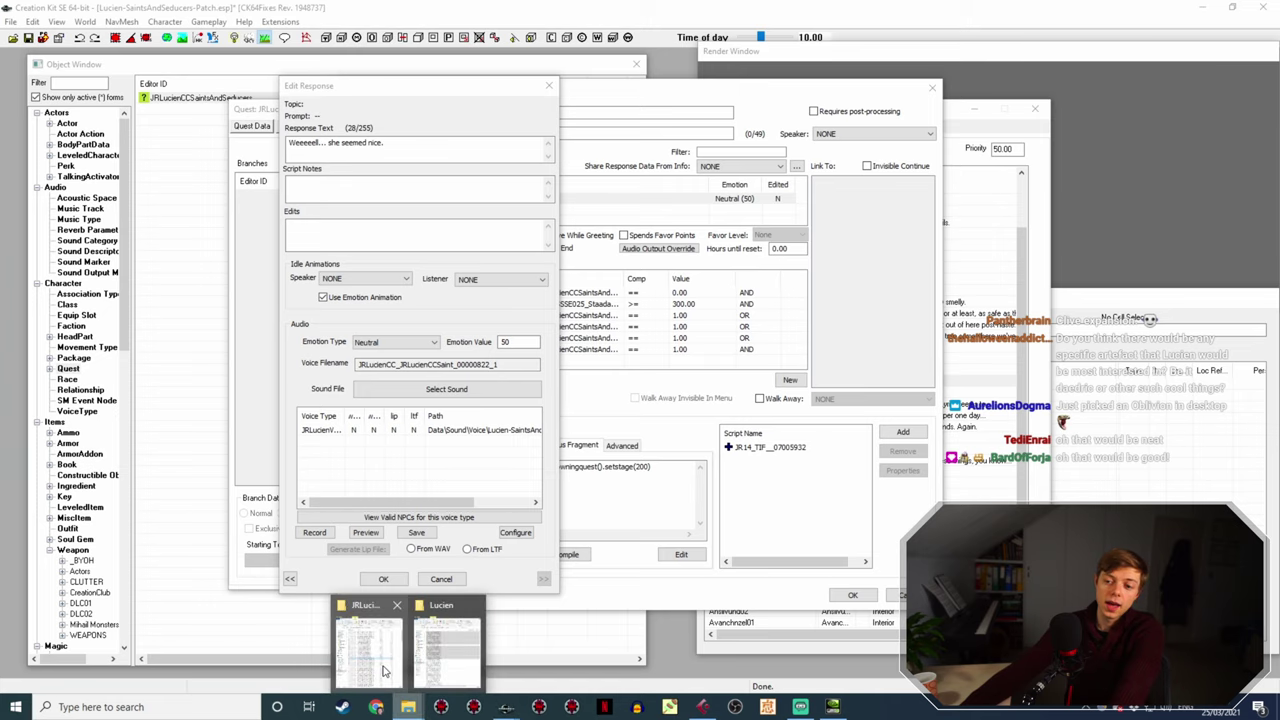
pyautogui.click(375, 640)
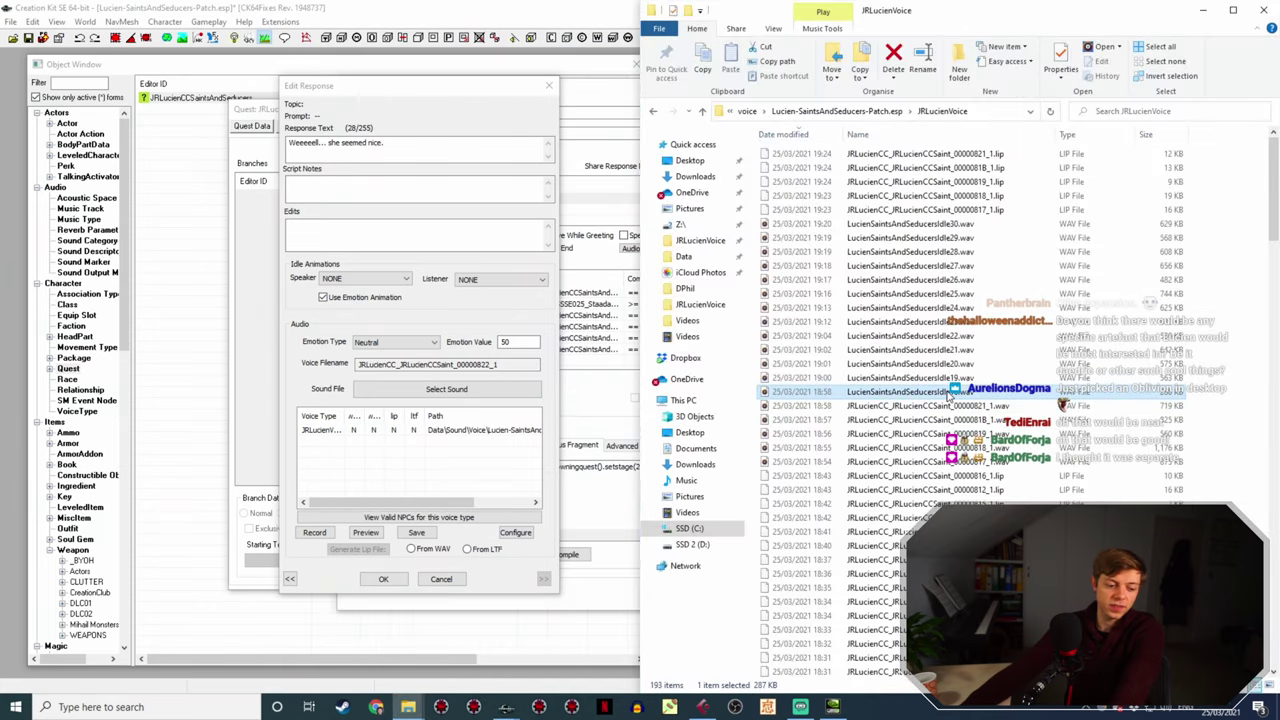
pyautogui.press('F2')
pyautogui.write('JRLucienCC_JRLucienCCSaint_00000822_1')
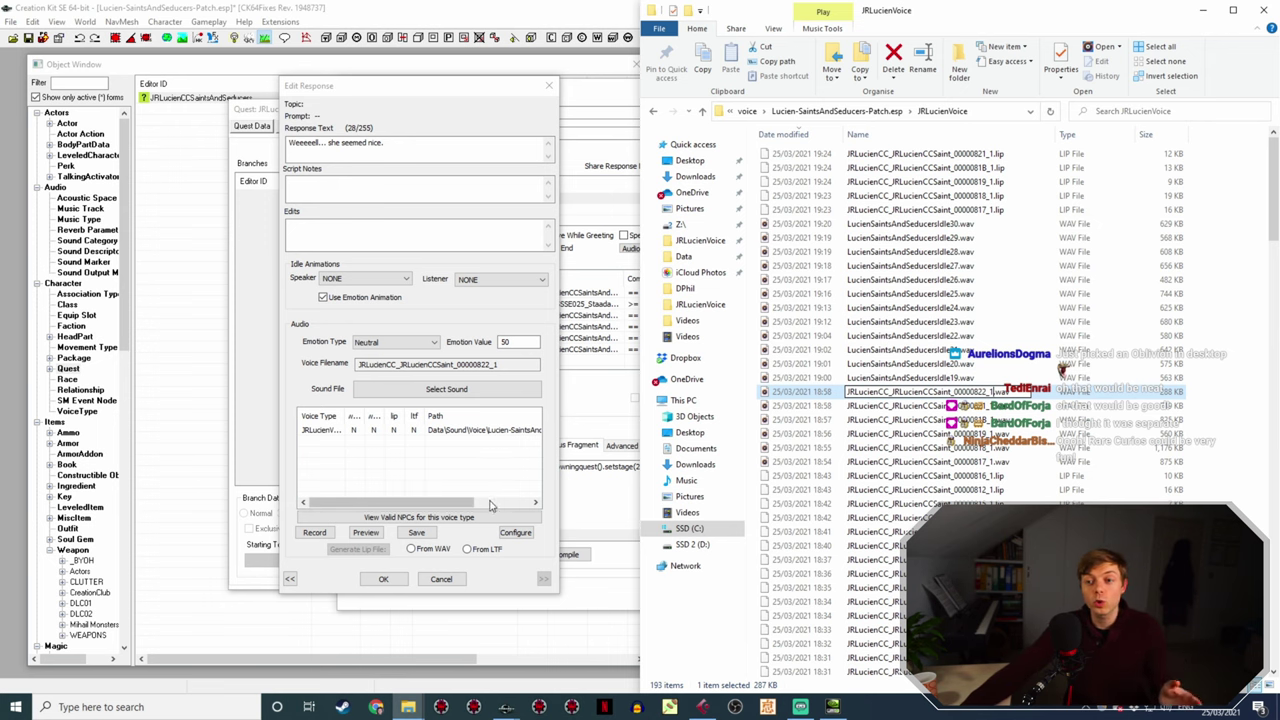
# - Reopen the "she seemed nice" response, generate its lip file from the WAV and accept the response and topic info
pyautogui.click(383, 579)
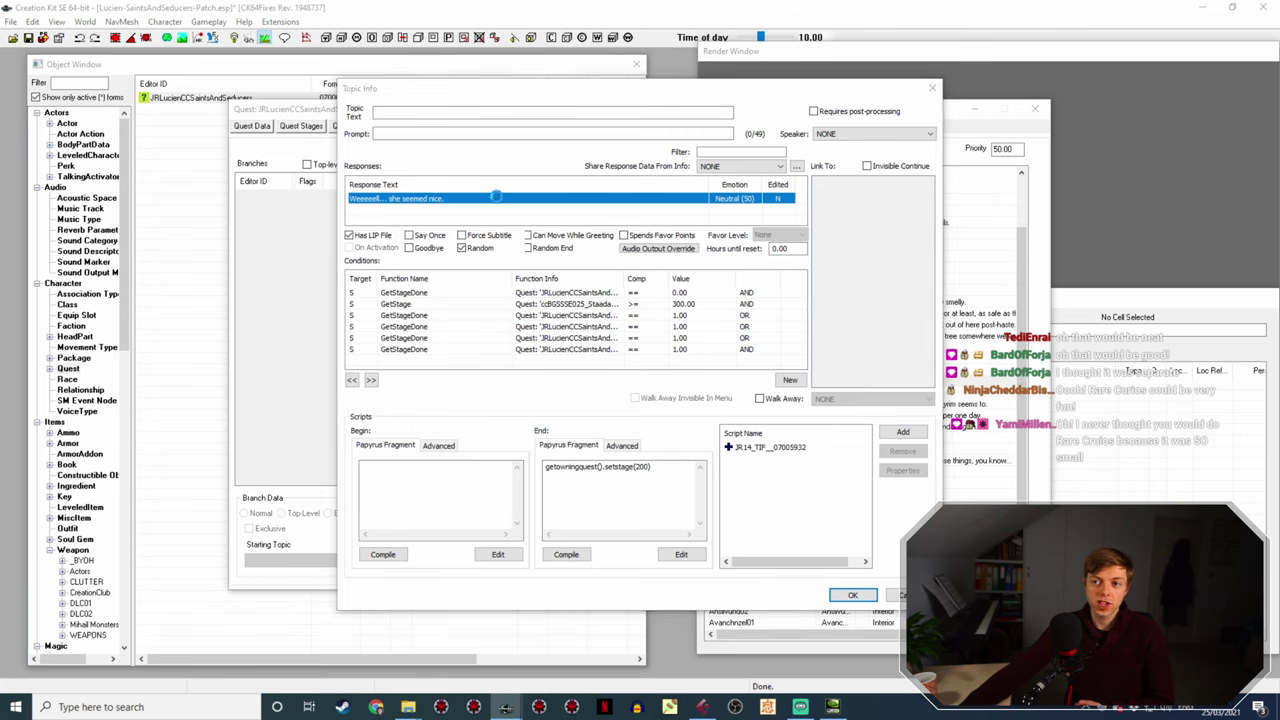
pyautogui.doubleClick(507, 198)
pyautogui.click(479, 432)
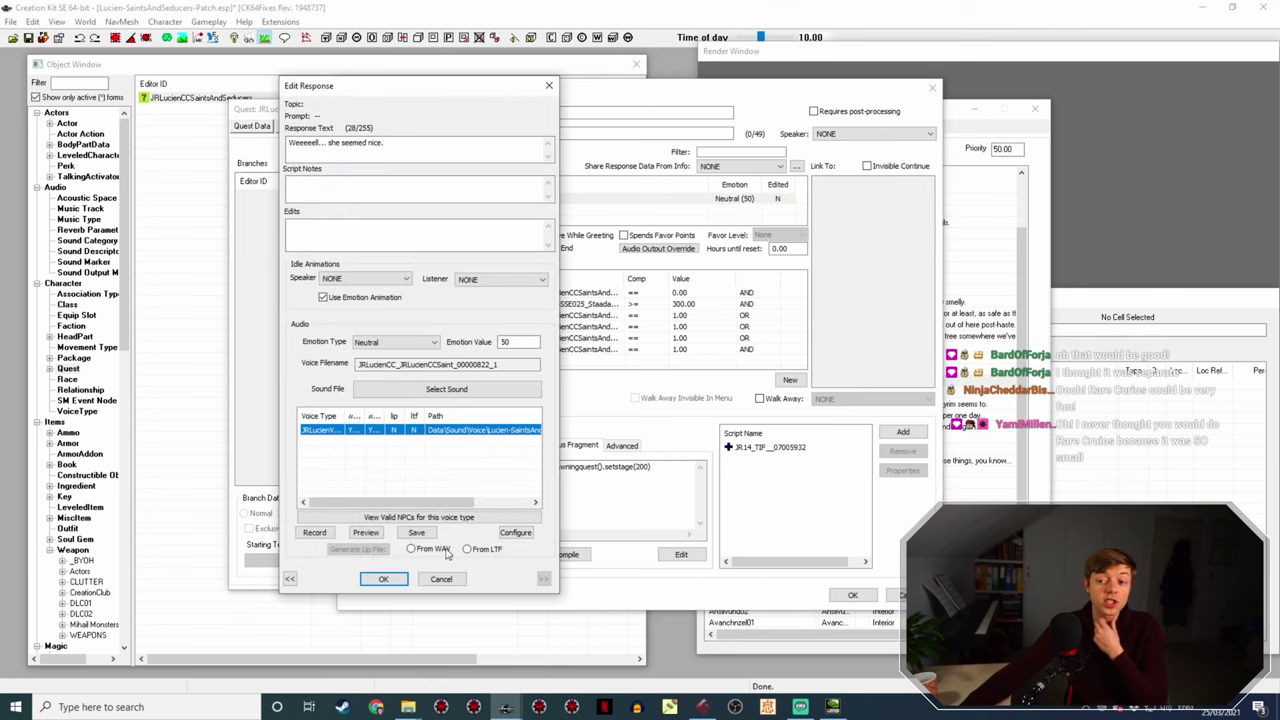
pyautogui.click(382, 580)
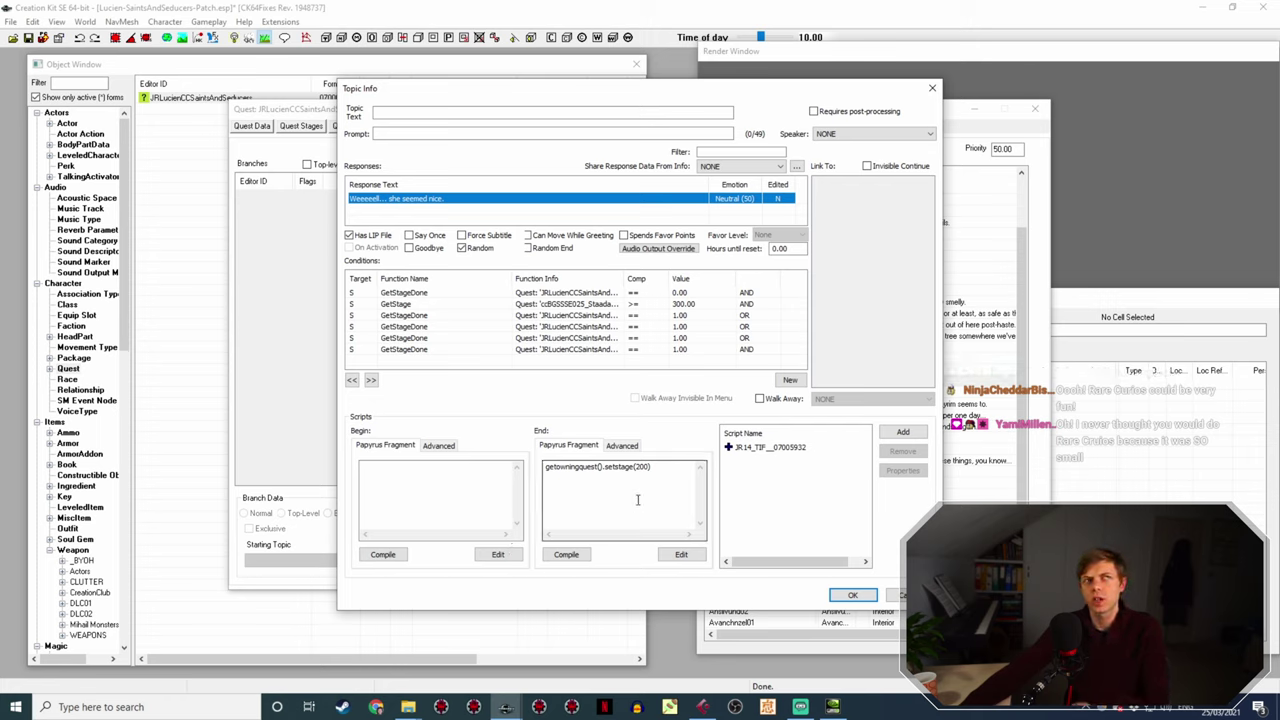
pyautogui.click(846, 598)
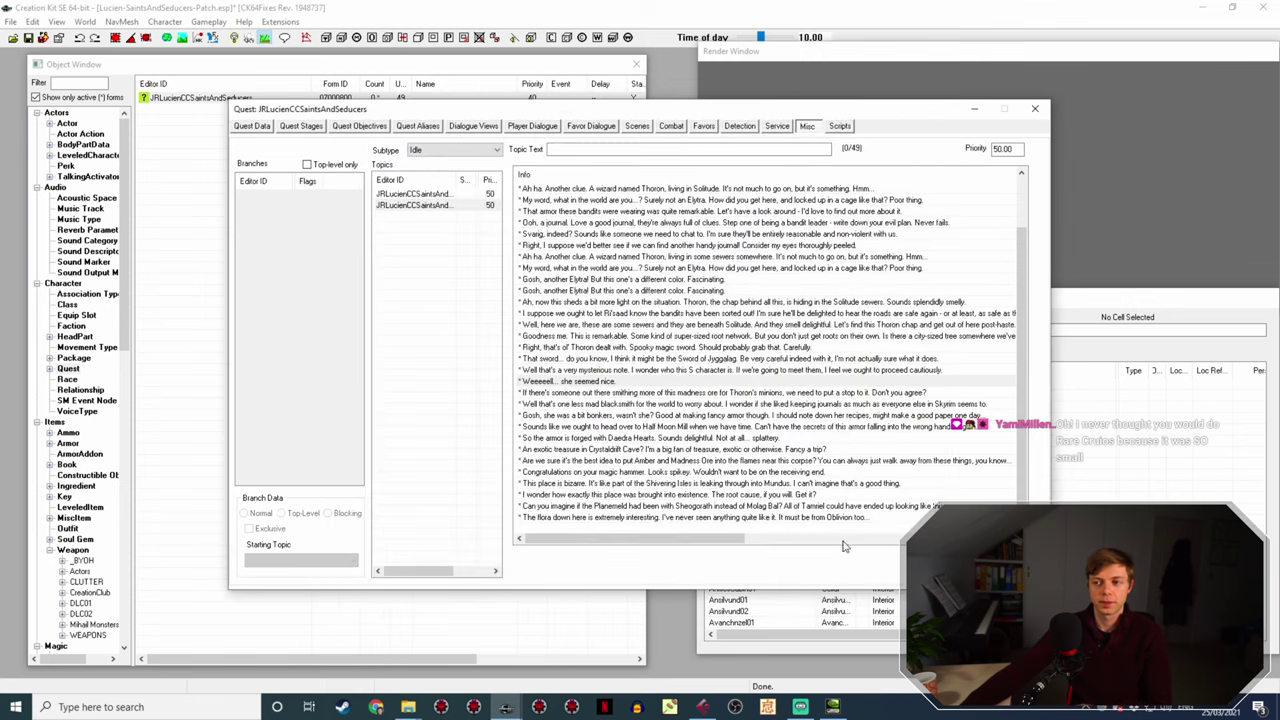
# - Copy the voice filename JRLucienCC_JRLucienCCSaint_00000823_1 from the "If there's someone out there smithing" response and rename LucienSaintsAndSeducersIdle19.wav with it
pyautogui.doubleClick(668, 393)
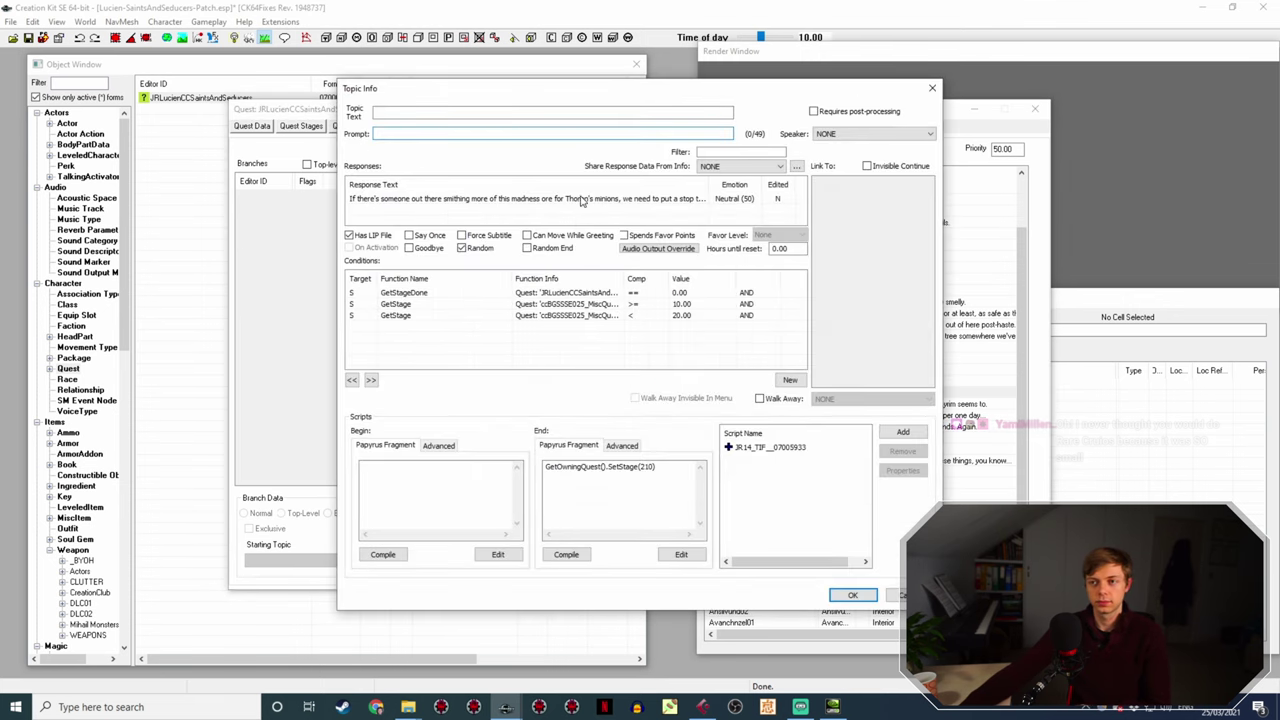
pyautogui.click(580, 197)
pyautogui.doubleClick(580, 197)
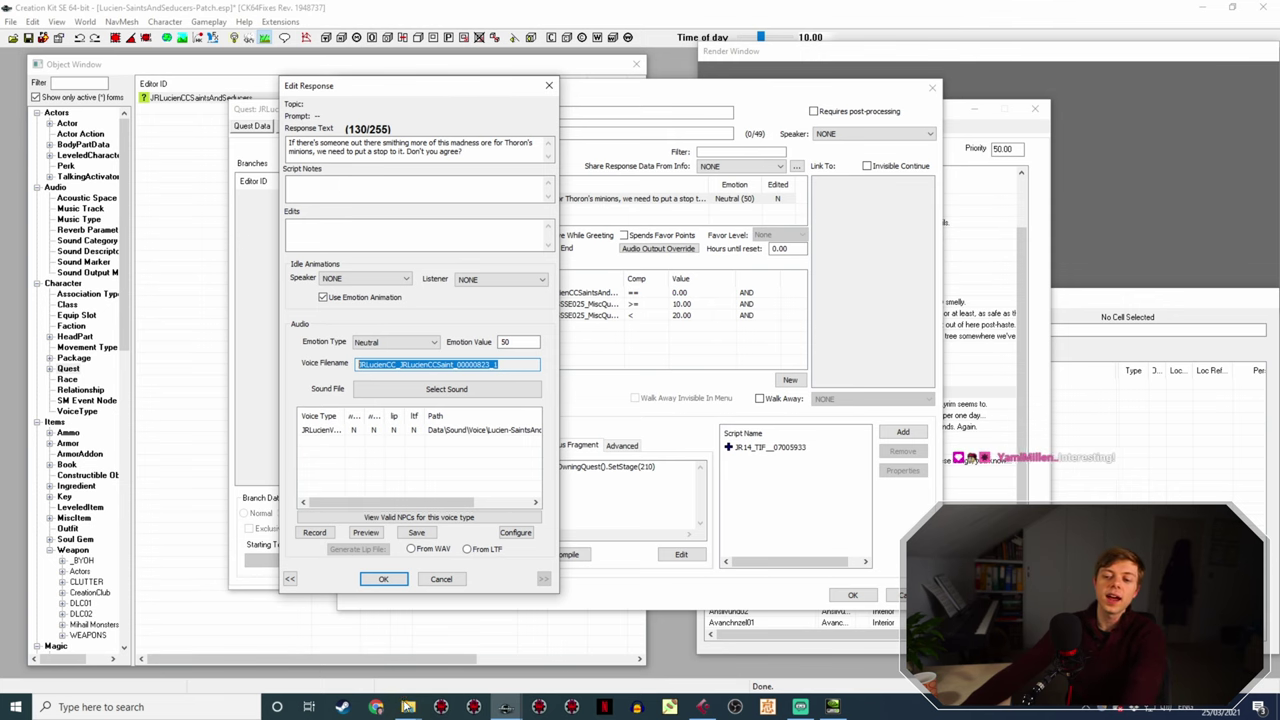
pyautogui.moveTo(408, 707)
pyautogui.click(368, 640)
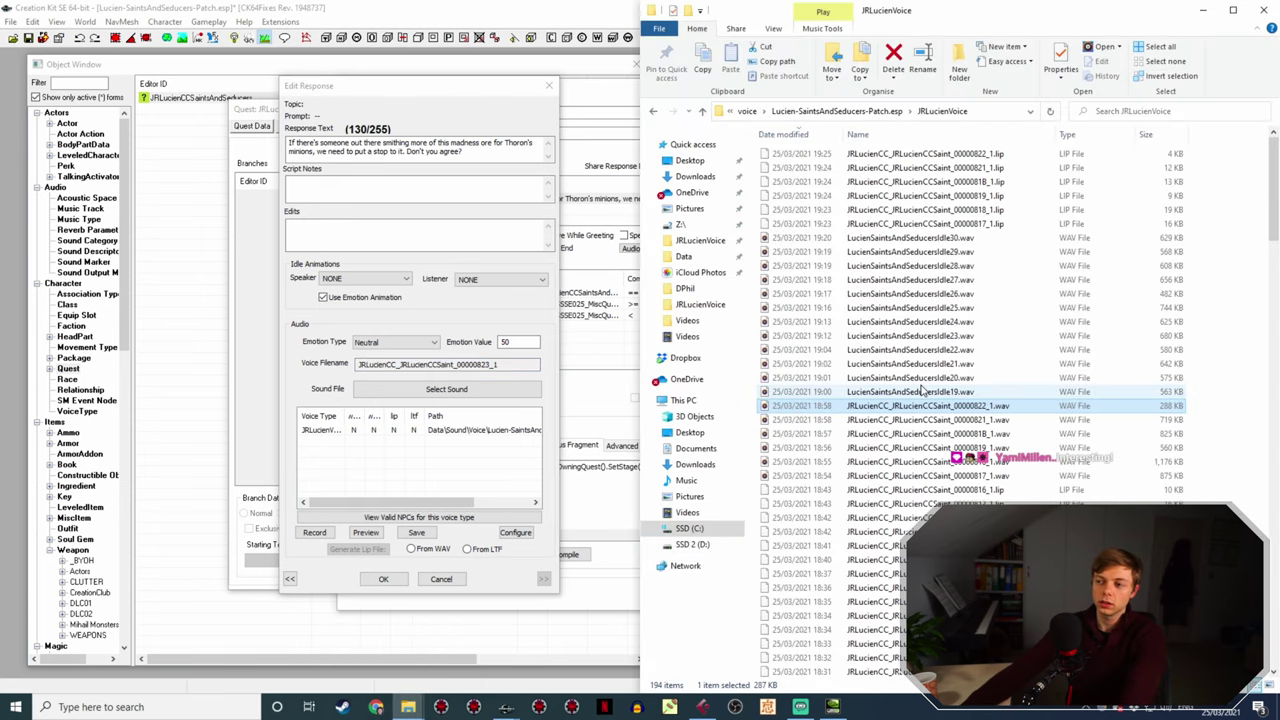
pyautogui.click(980, 392)
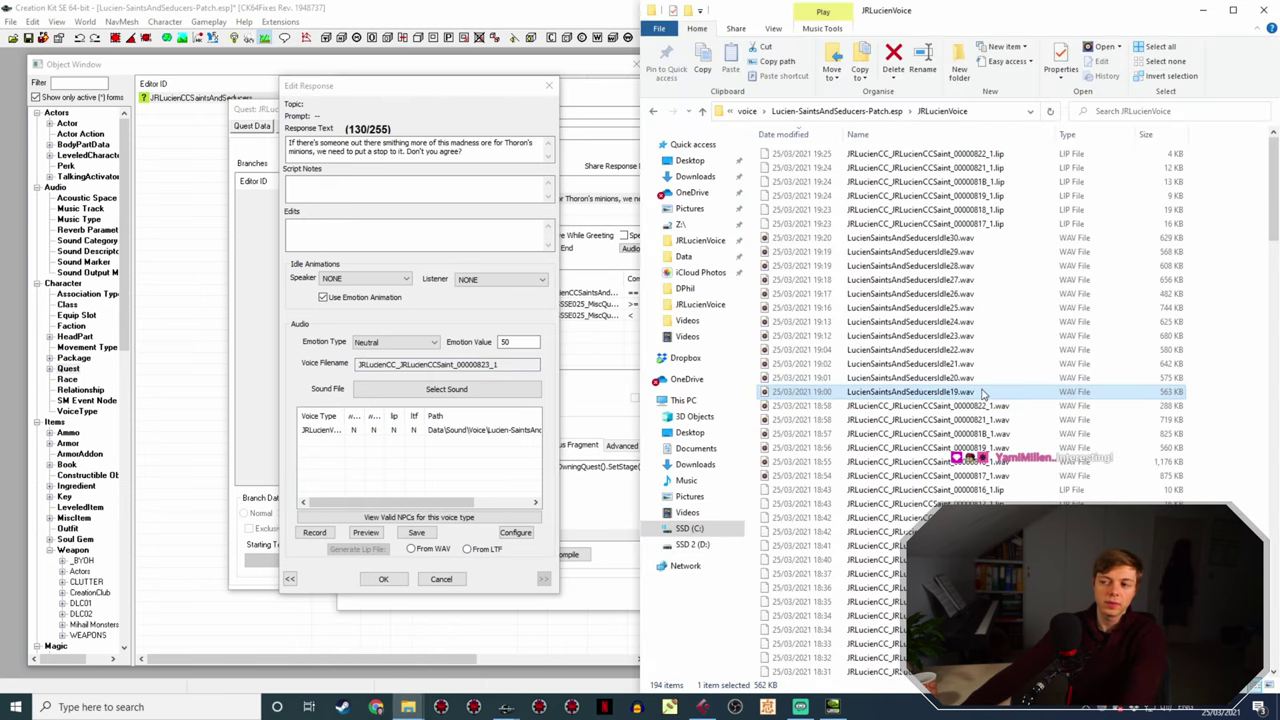
# - Reopen the madness ore smithing response, generate its lip file from the WAV and accept the response and topic info
pyautogui.click(384, 578)
pyautogui.doubleClick(580, 200)
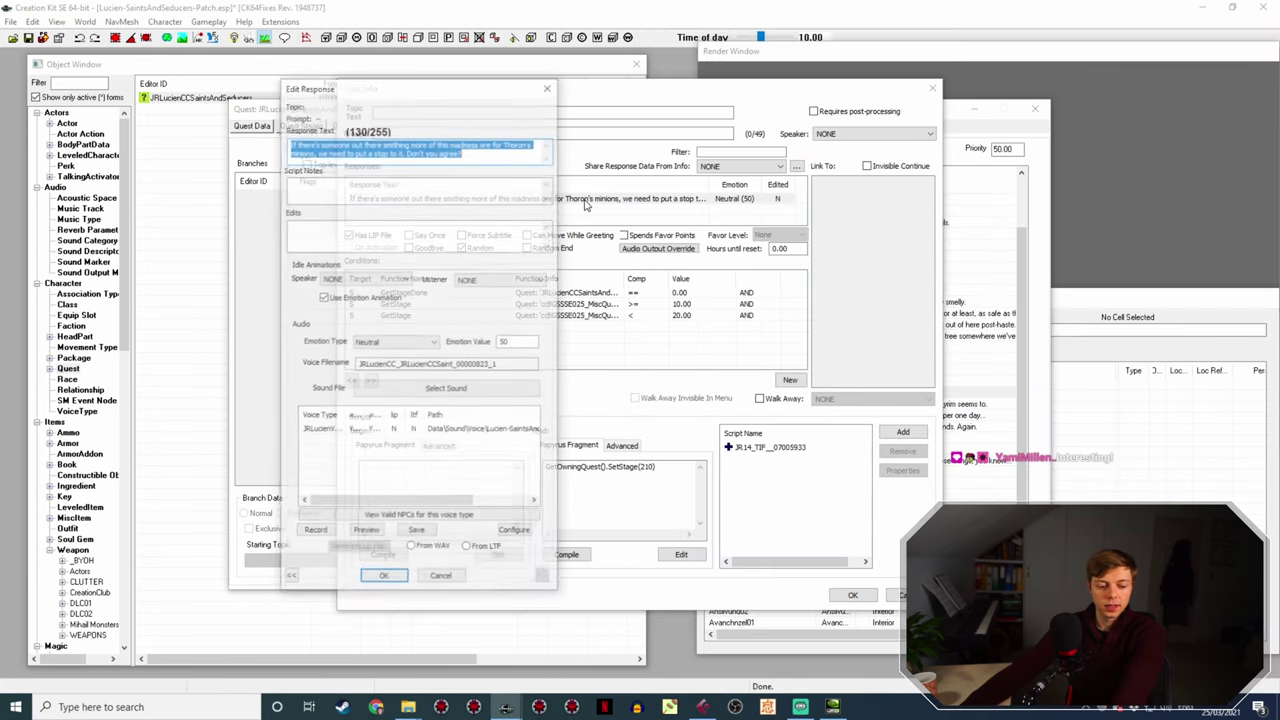
pyautogui.click(368, 432)
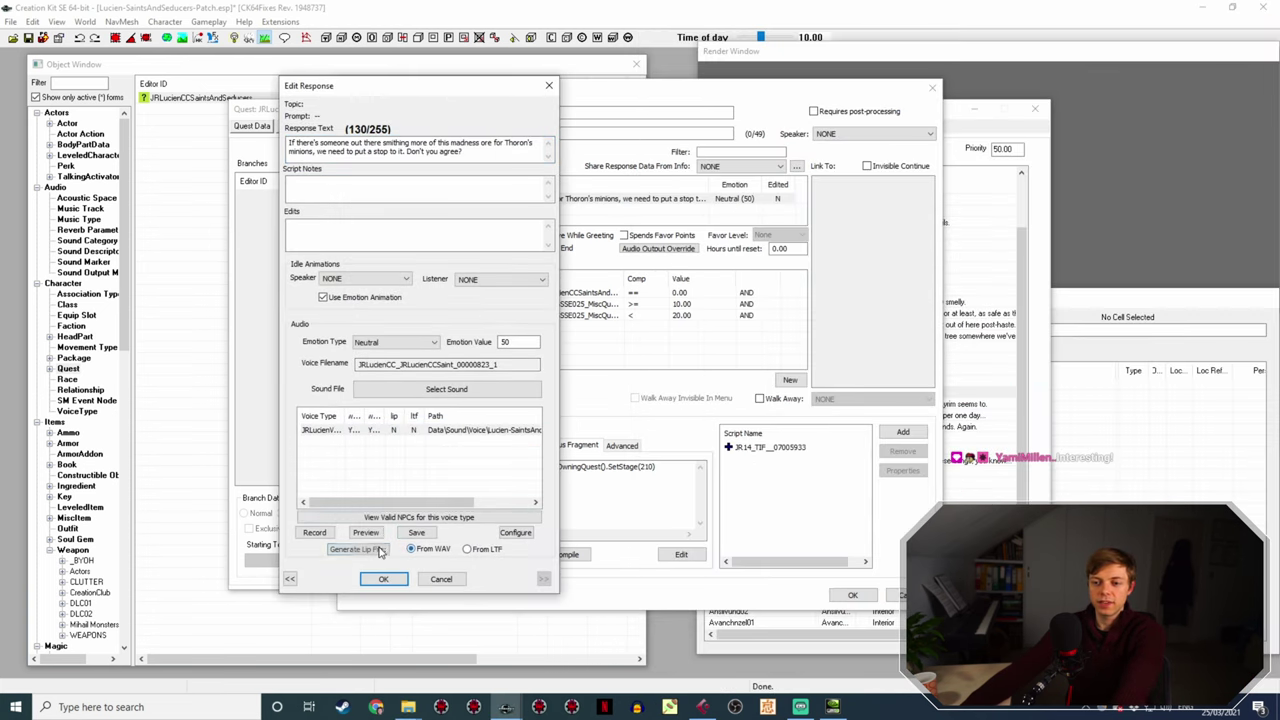
pyautogui.click(386, 580)
pyautogui.click(852, 595)
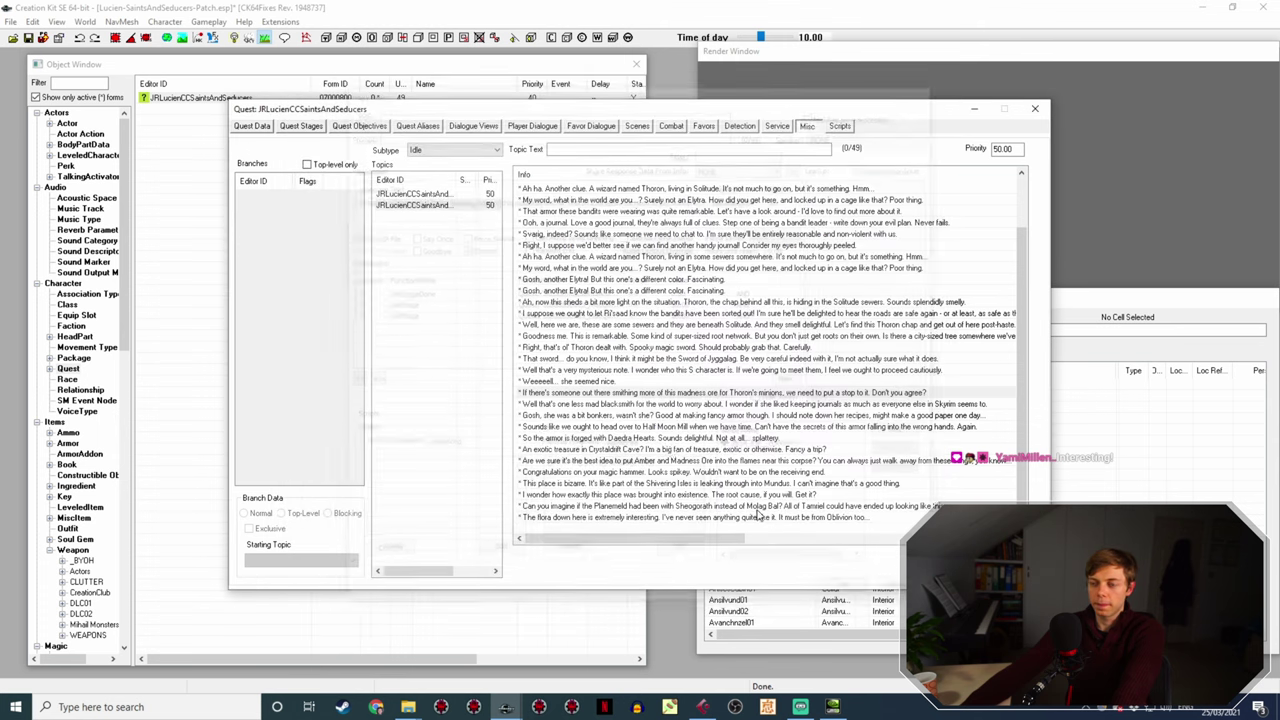
# - Copy the voice filename JRLucienCC_JRLucienCCSaint_00000824_1 from the "Well that's one less mad blacksmith" response and rename LucienSaintsAndSeducersIdle20.wav with it
pyautogui.click(630, 404)
pyautogui.doubleClick(630, 404)
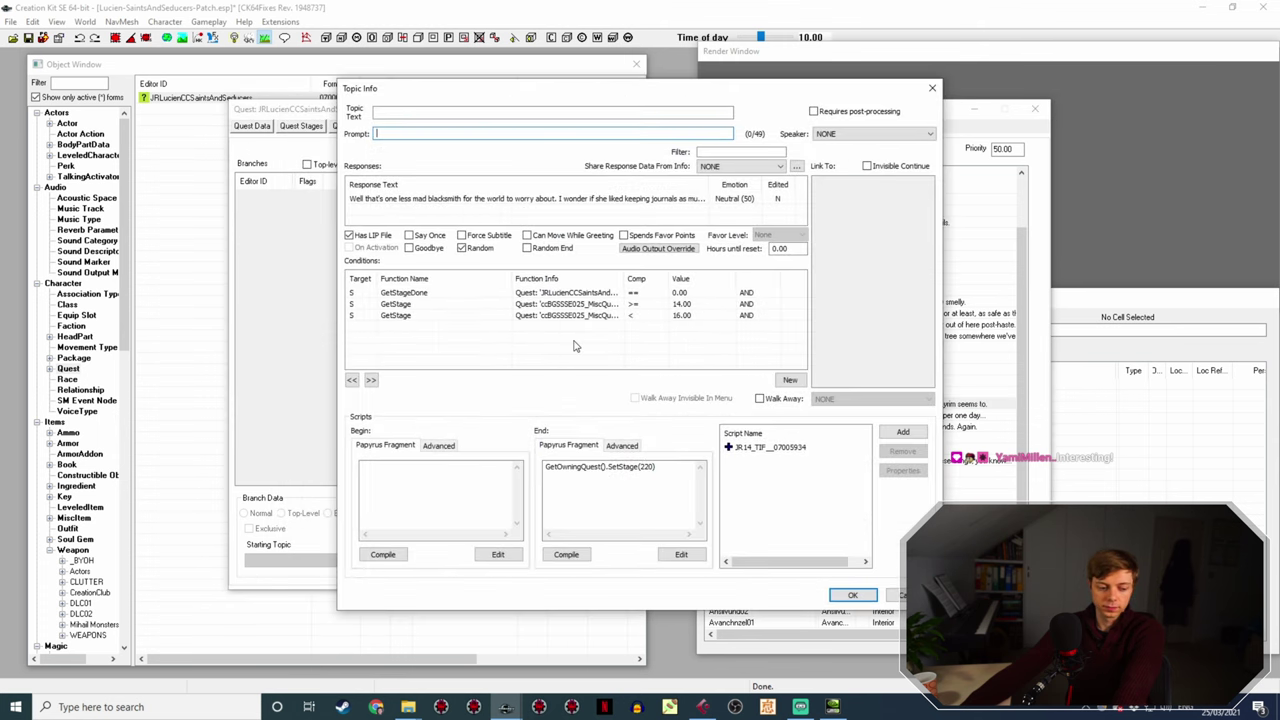
pyautogui.doubleClick(516, 200)
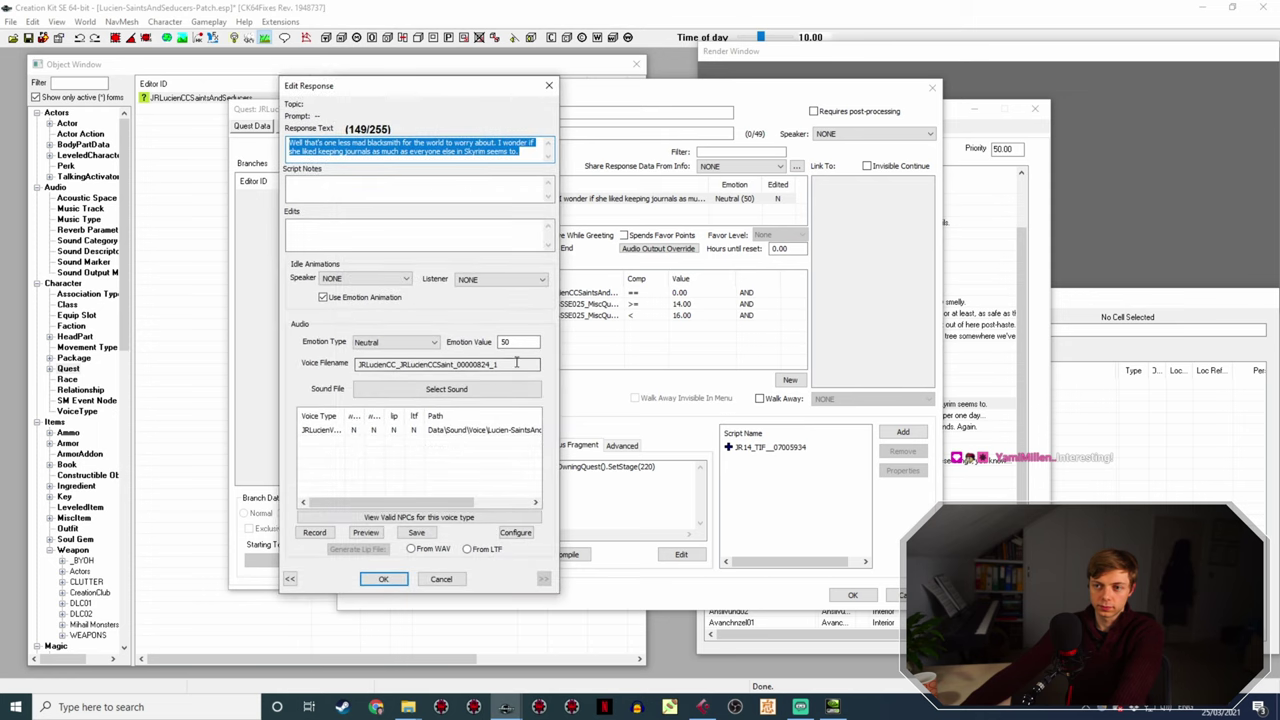
pyautogui.click(408, 707)
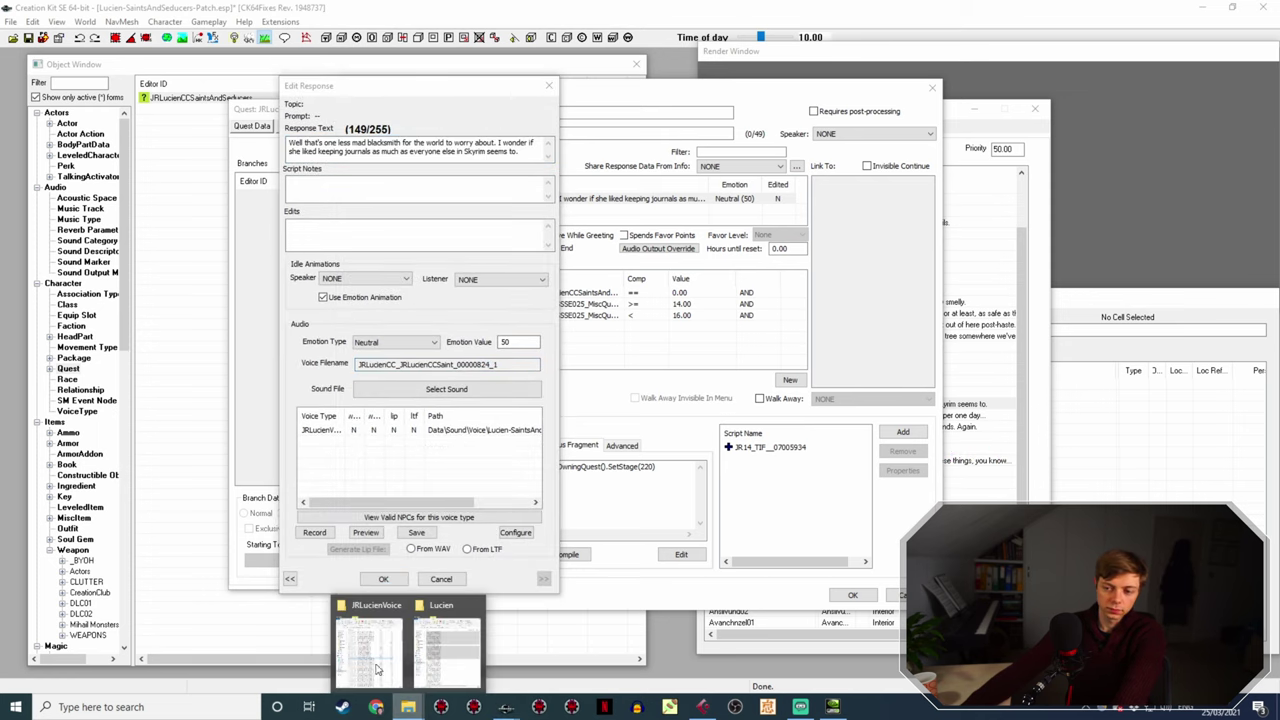
pyautogui.click(370, 650)
pyautogui.click(936, 392)
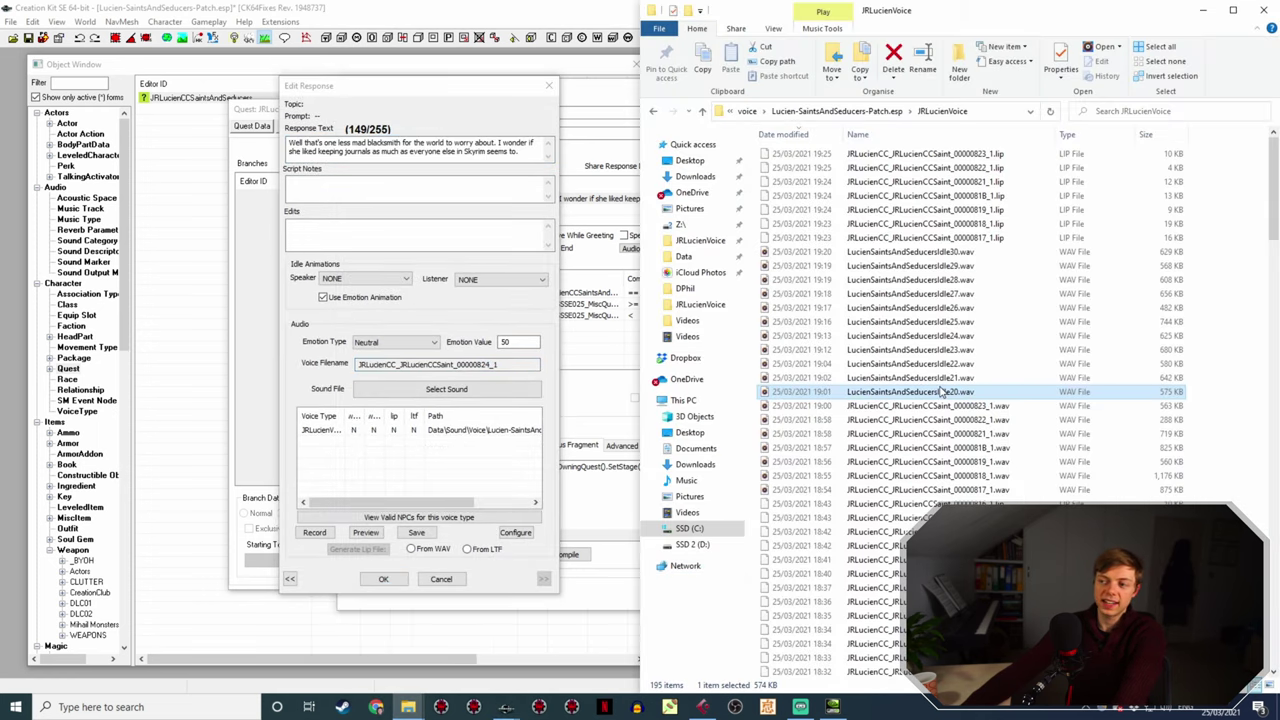
pyautogui.press('F2')
# - Reopen the mad blacksmith response, generate its lip file from the WAV and accept the response and topic info
pyautogui.click(383, 579)
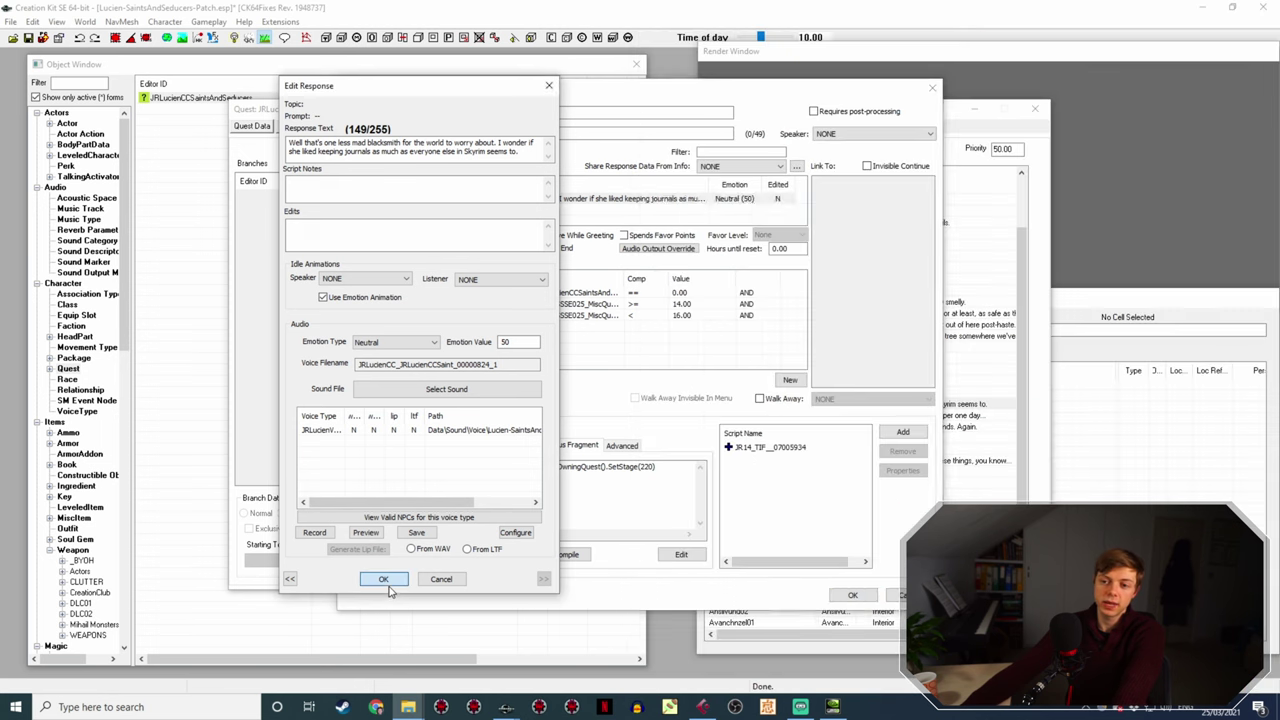
pyautogui.doubleClick(600, 198)
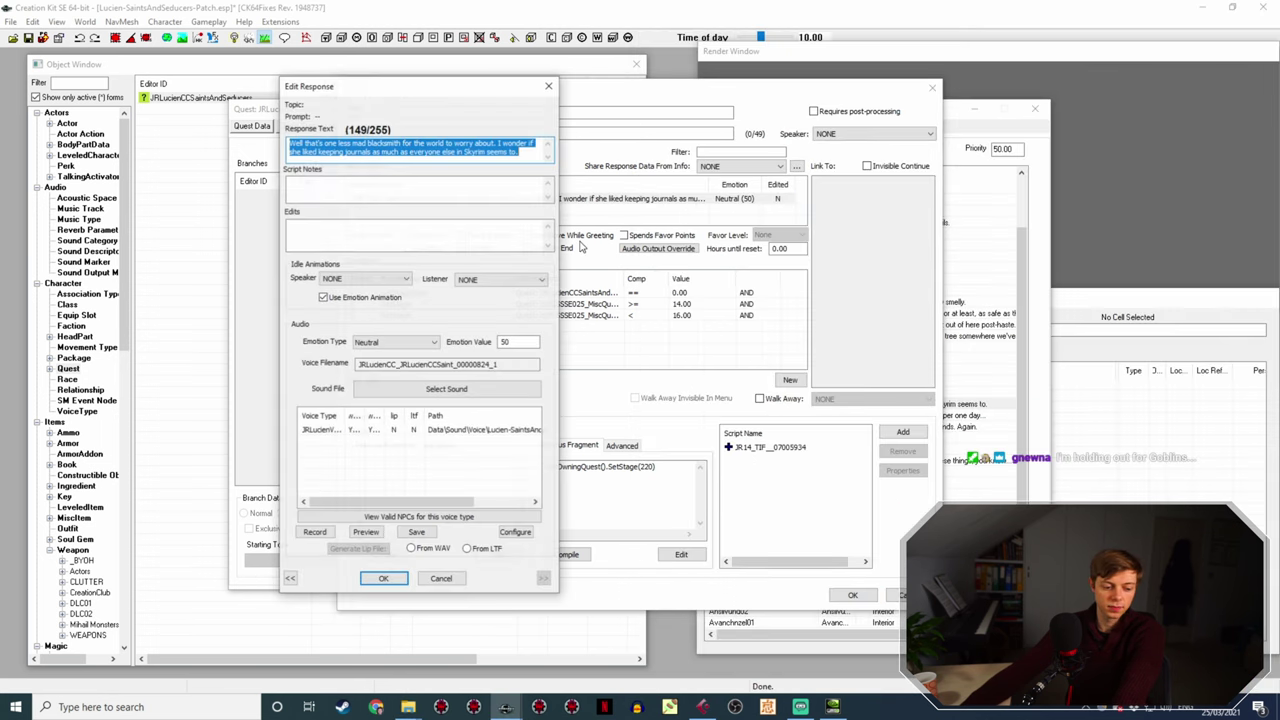
pyautogui.click(407, 430)
pyautogui.click(428, 552)
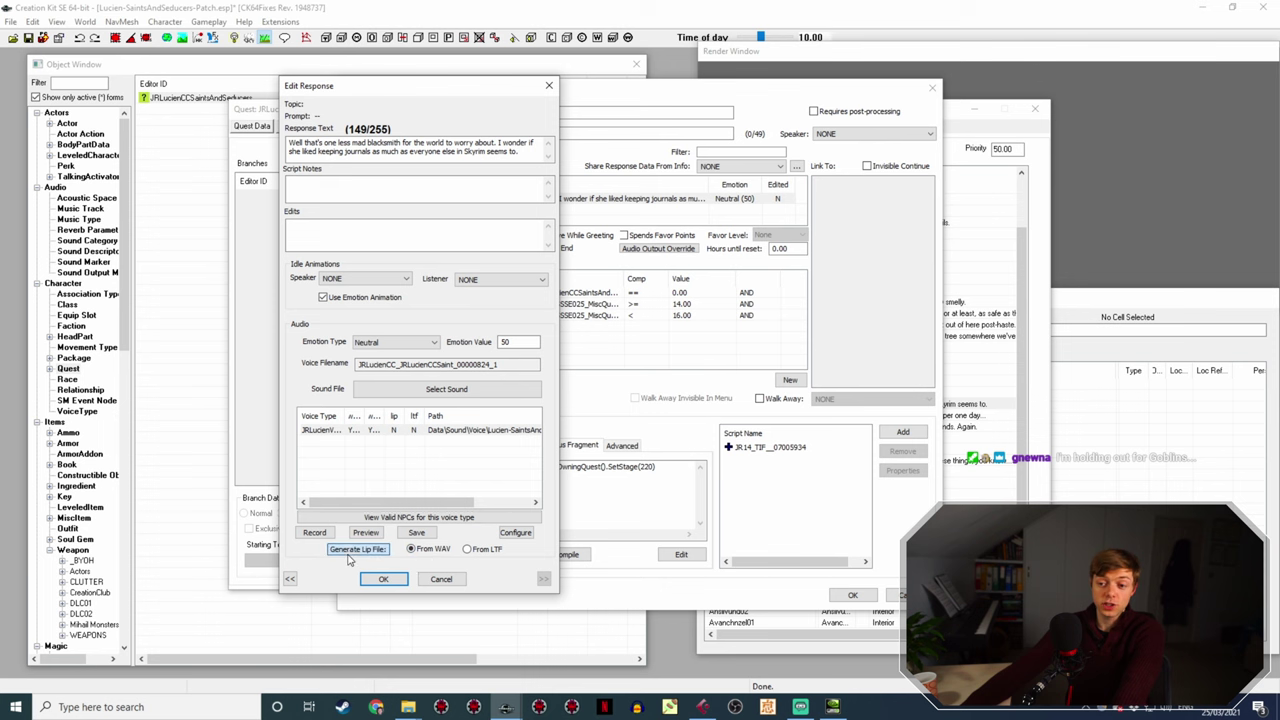
pyautogui.click(383, 579)
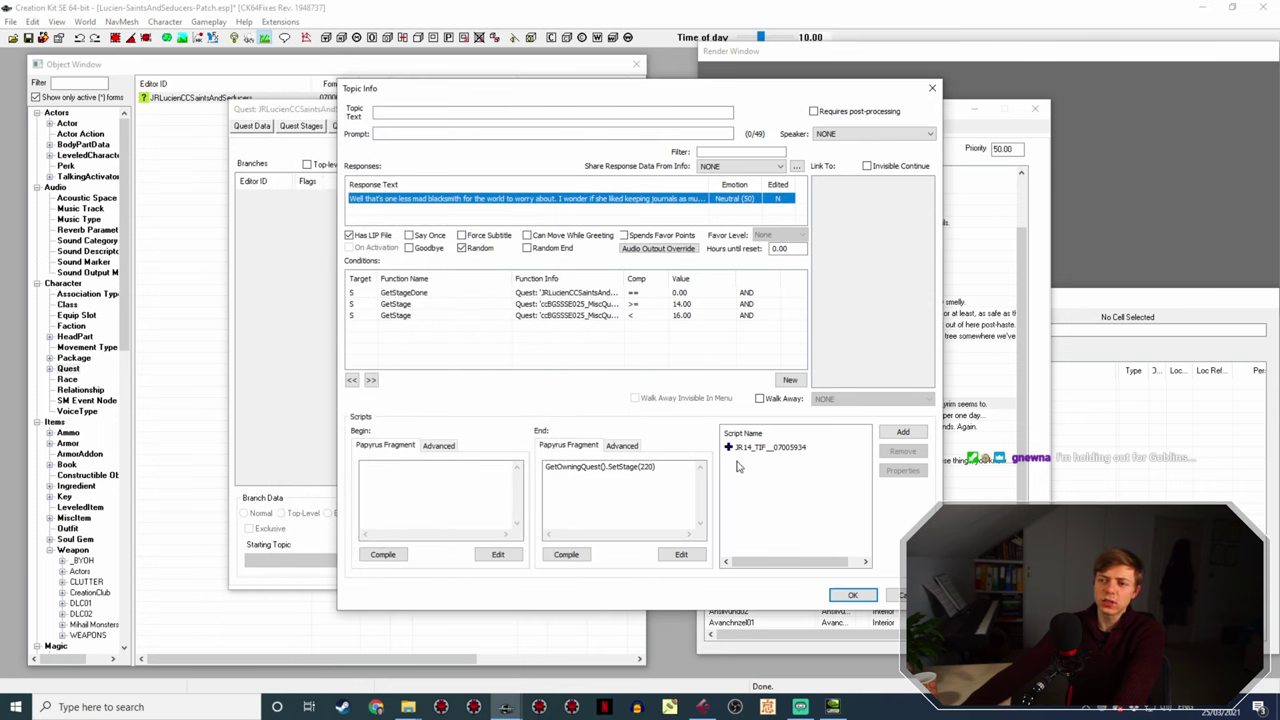
pyautogui.click(846, 594)
# - Copy the voice filename JRLucienCC_JRLucienCCSaint_00000825_1 from the "Gosh, she was a bit bonkers" response and rename LucienSaintsAndSeducersIdle21.wav with it
pyautogui.doubleClick(650, 415)
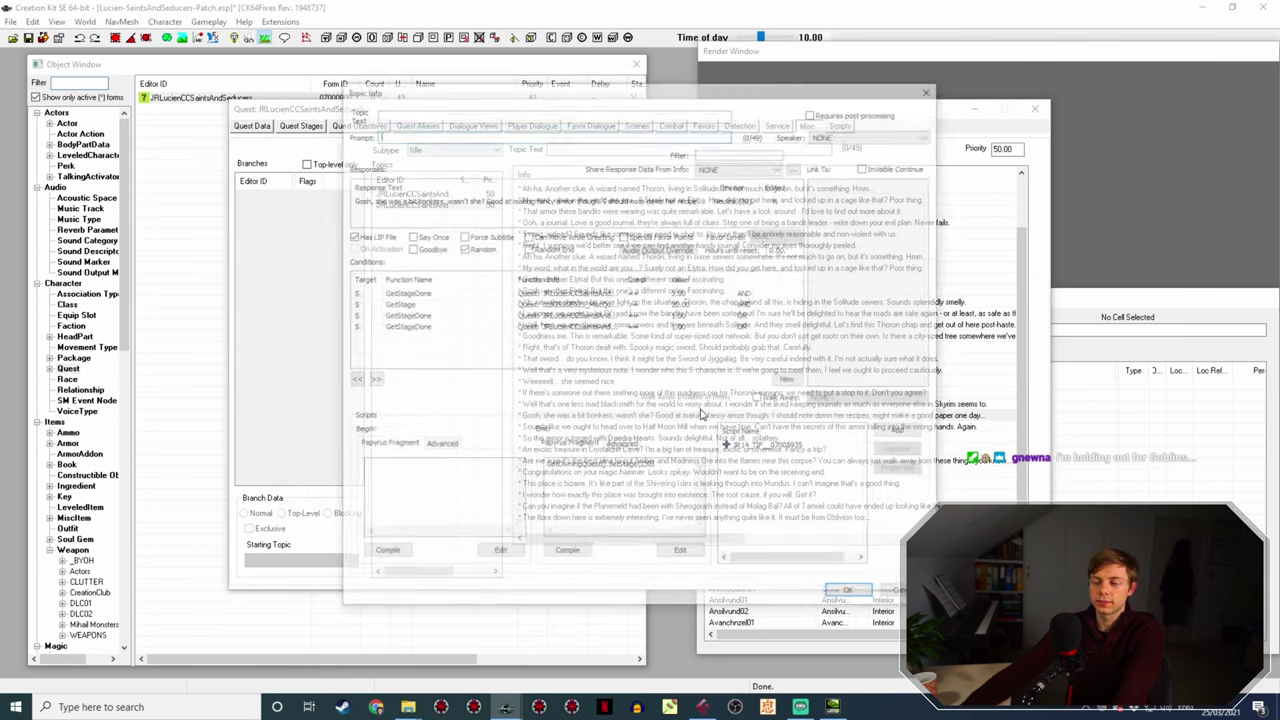
pyautogui.click(560, 198)
pyautogui.doubleClick(560, 198)
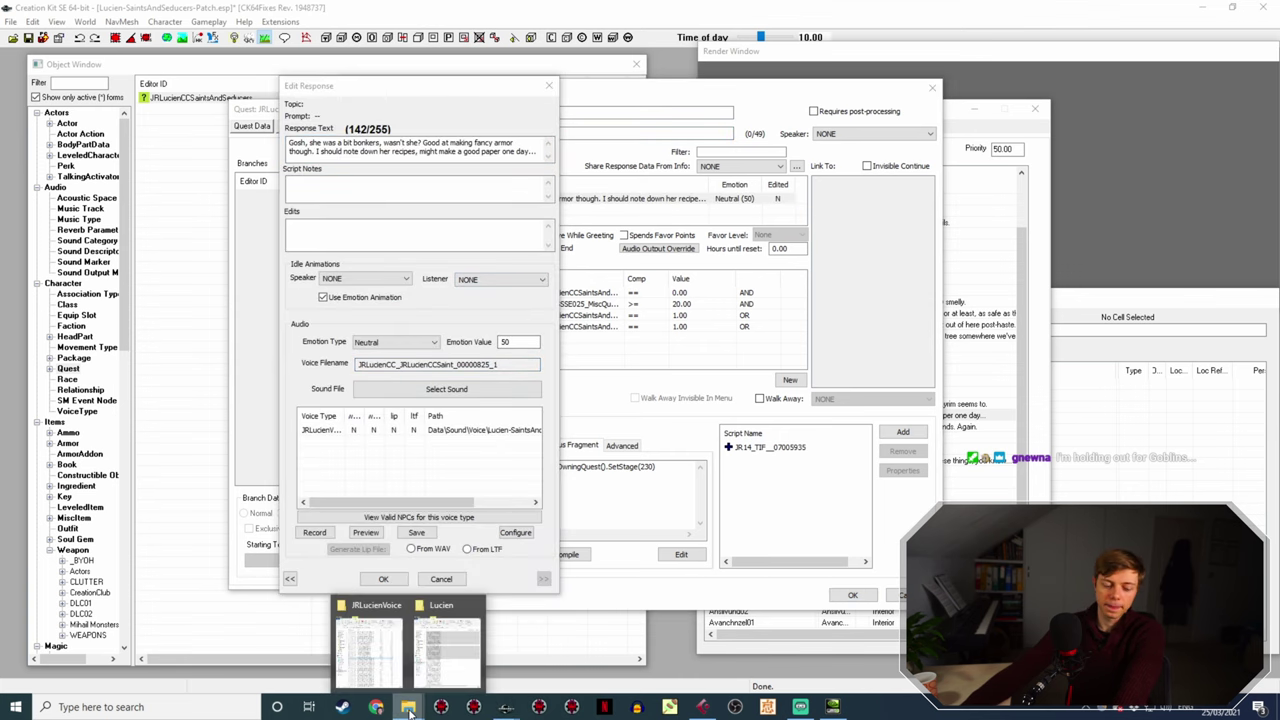
pyautogui.click(375, 650)
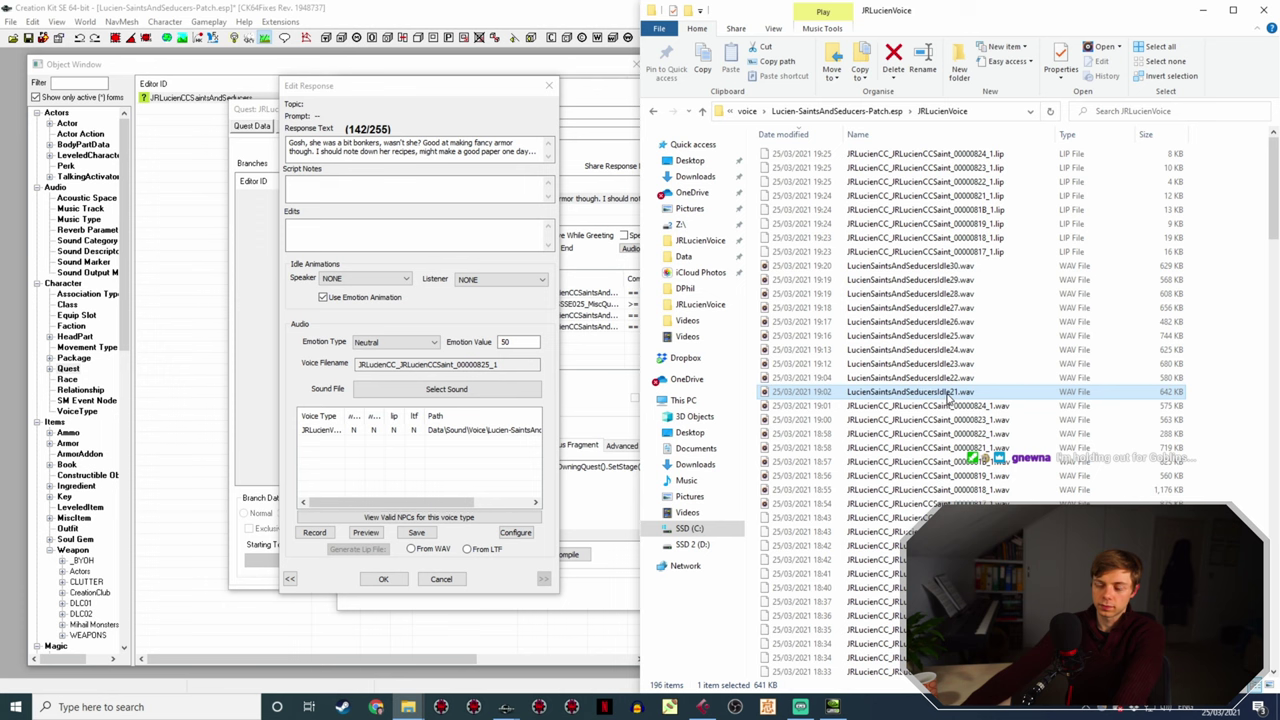
# - Reopen the "she was a bit bonkers" response, generate its lip file from the WAV and accept the response and topic info
pyautogui.click(383, 578)
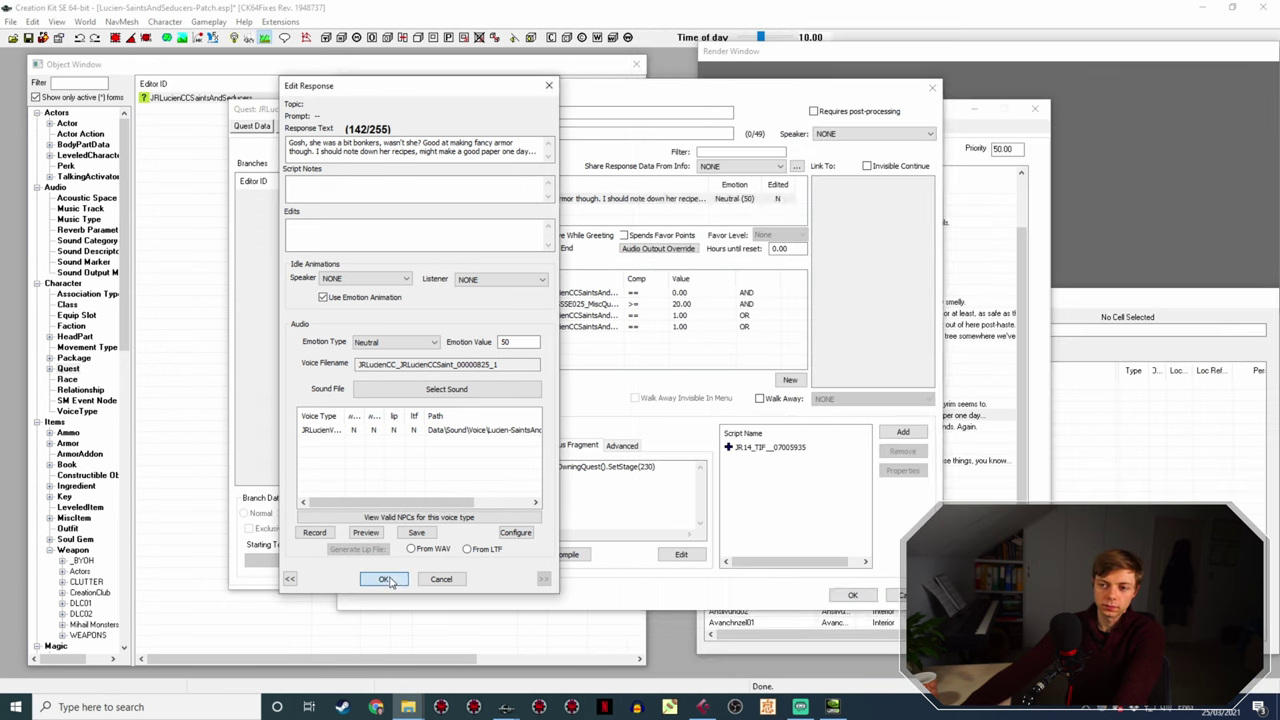
pyautogui.doubleClick(575, 198)
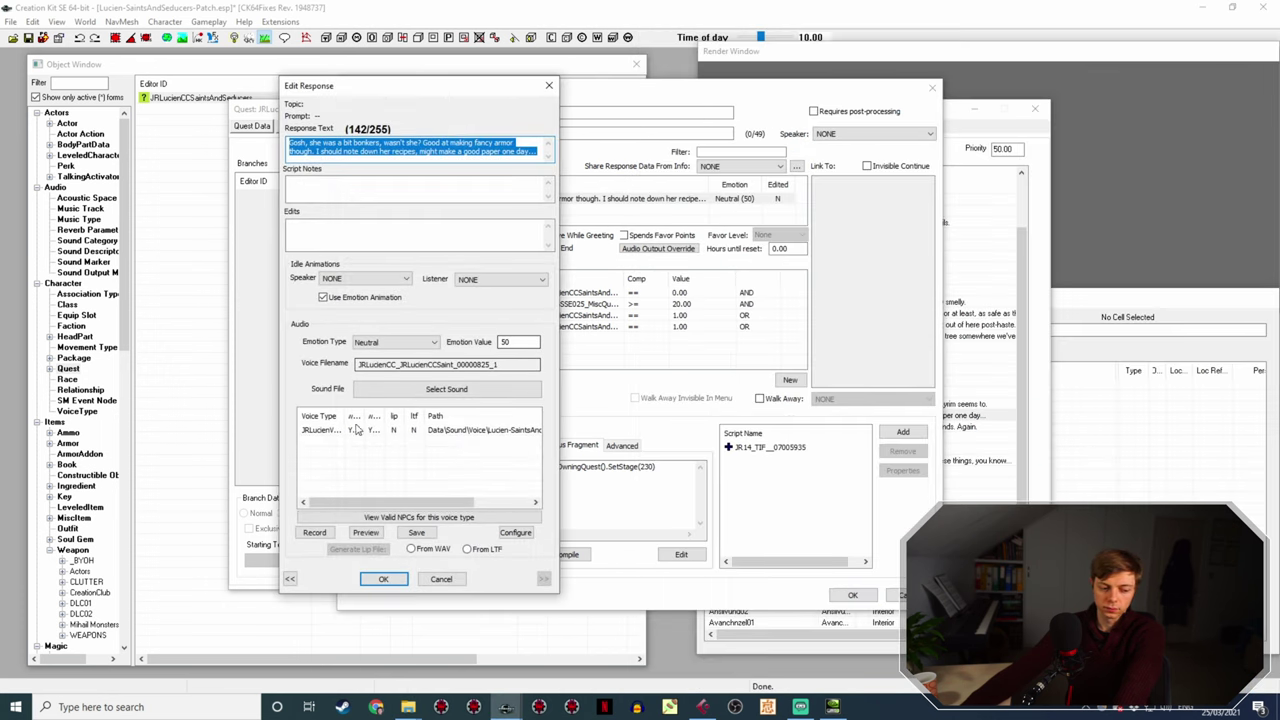
pyautogui.click(383, 430)
pyautogui.click(416, 553)
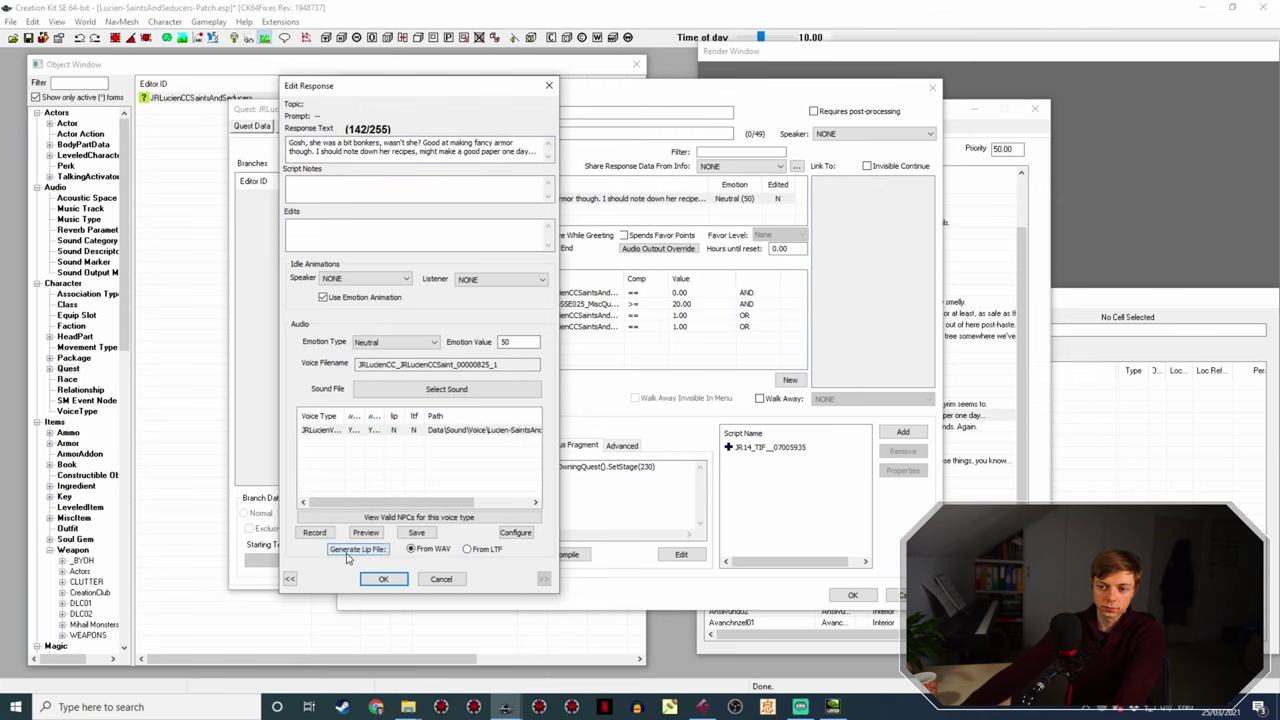
pyautogui.click(383, 578)
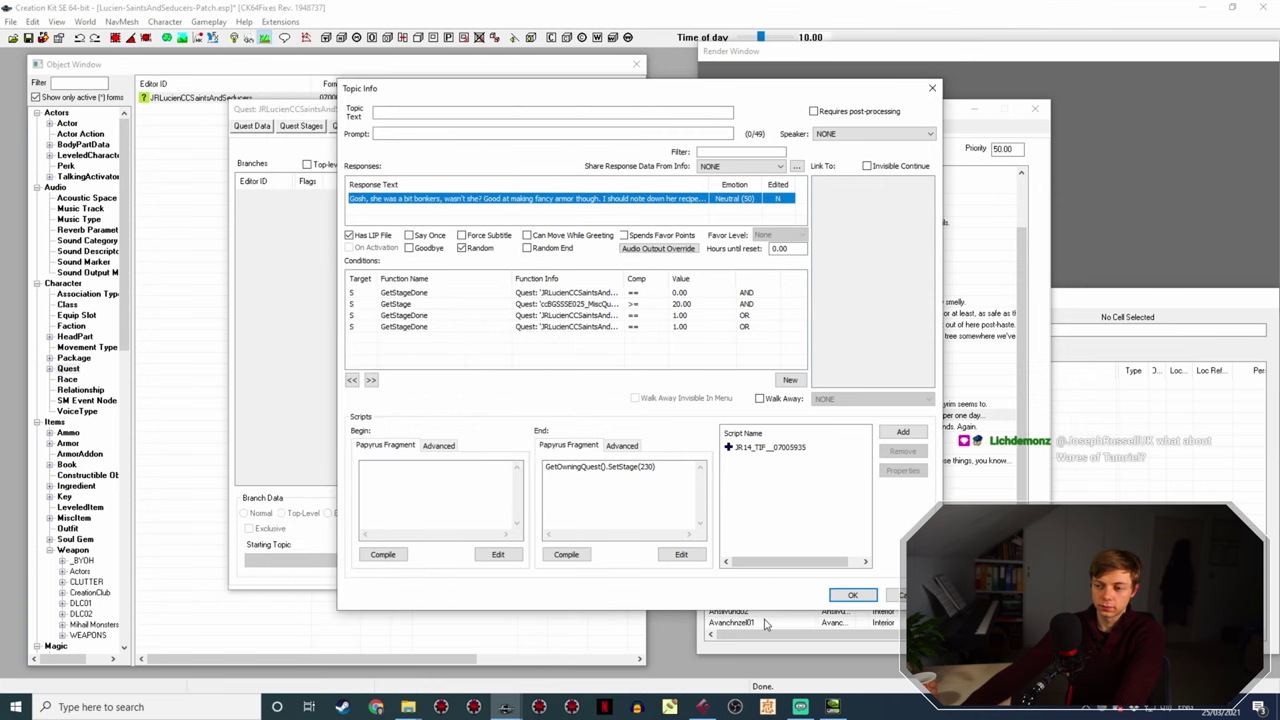
pyautogui.click(853, 595)
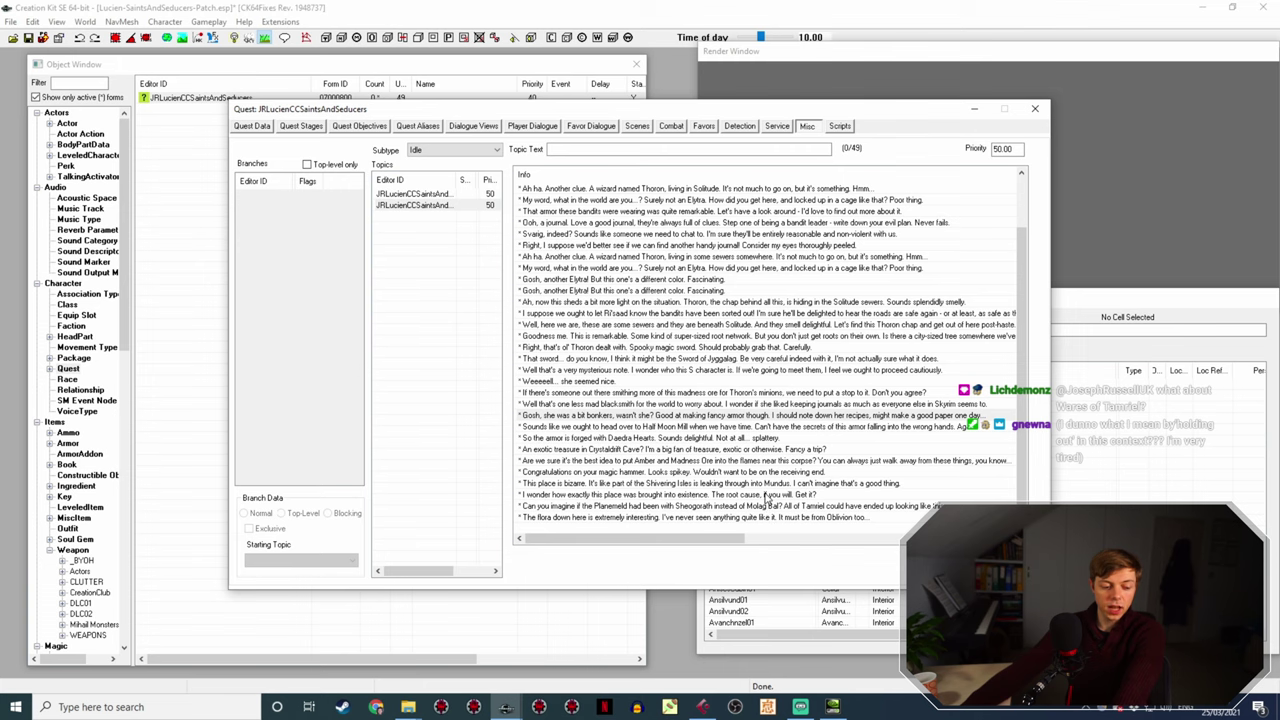
# - Copy the voice filename JRLucienCC_JRLucienCCSaint_00000826_1 from the "head over to Half Moon Mill" response and rename LucienSaintsAndSeducersIdle22.wav with it
pyautogui.doubleClick(660, 427)
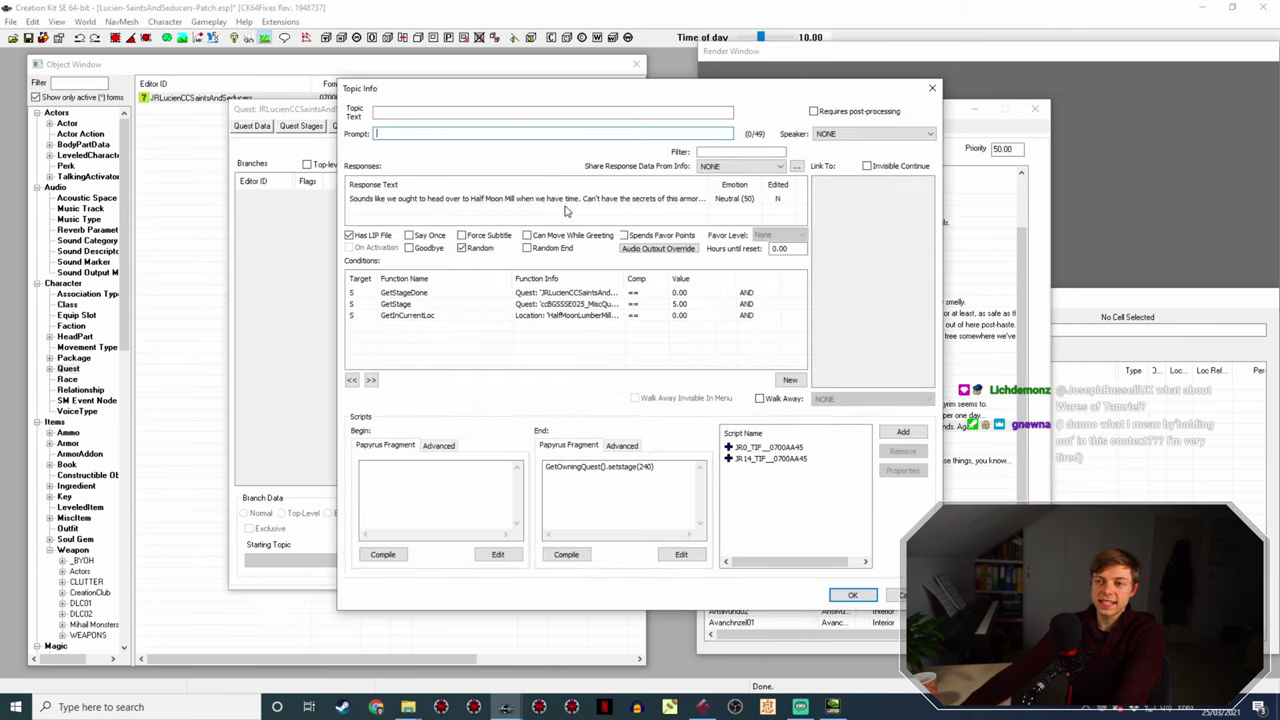
pyautogui.doubleClick(575, 199)
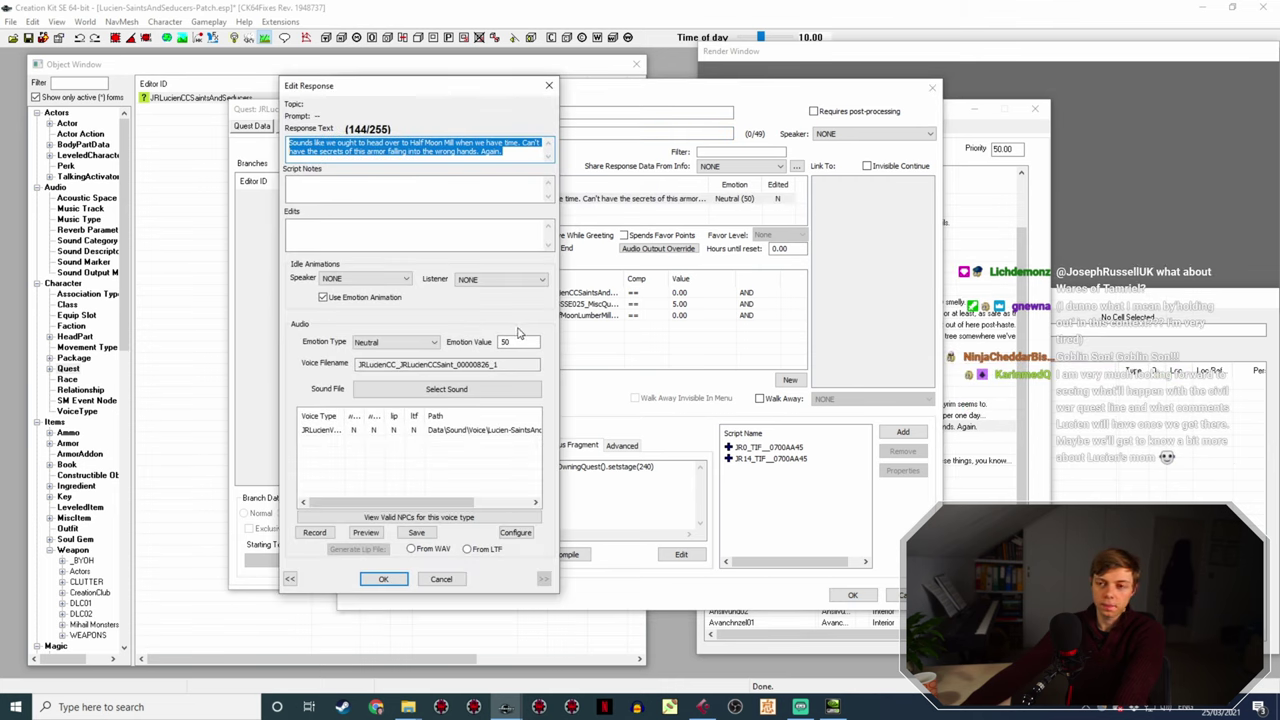
pyautogui.doubleClick(508, 363)
pyautogui.hotkey('ctrl', 'c')
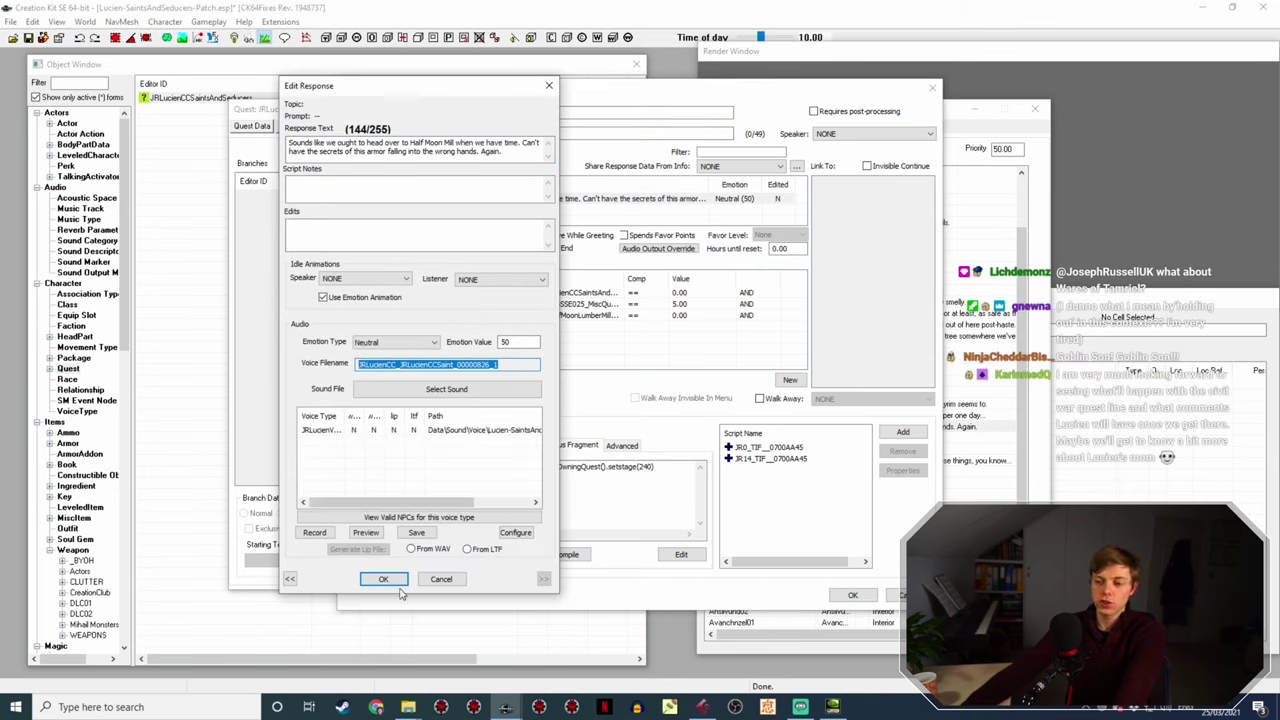
pyautogui.moveTo(408, 705)
pyautogui.click(365, 650)
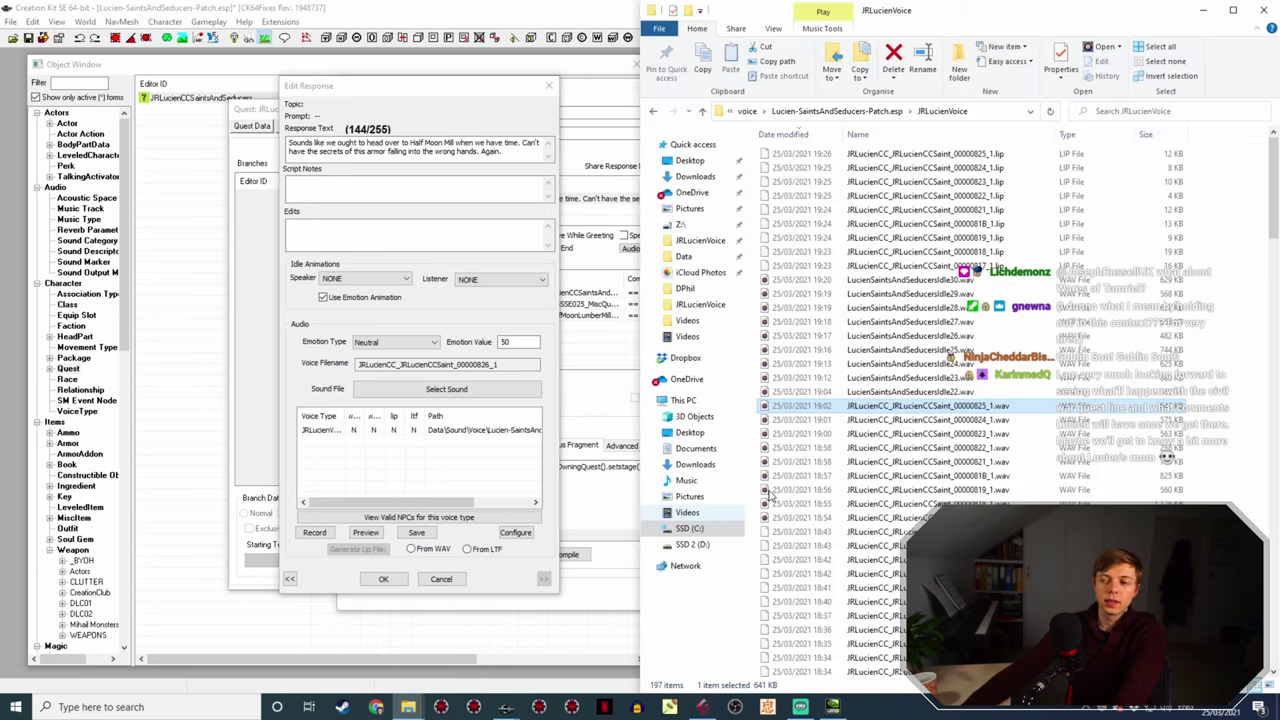
pyautogui.click(924, 392)
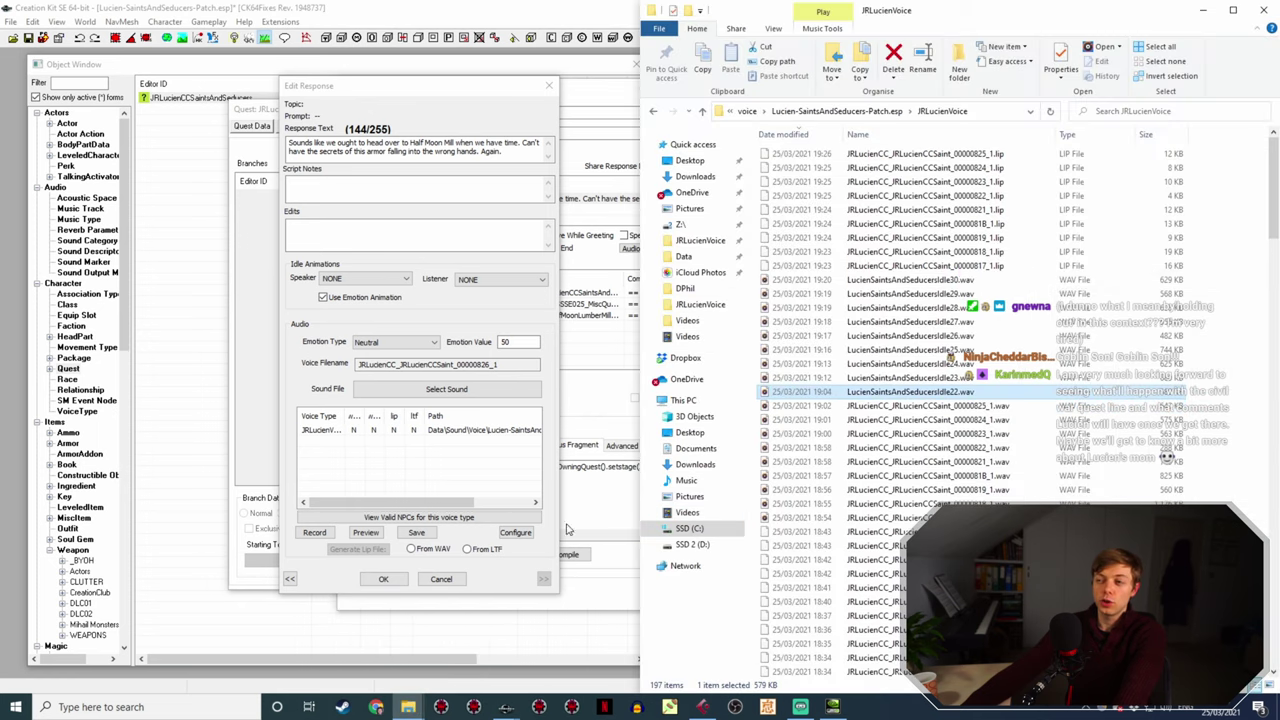
pyautogui.press('F2')
pyautogui.hotkey('ctrl', 'v')
# - Reopen the Half Moon Mill response, generate its lip file from the WAV and accept the response and topic info
pyautogui.click(390, 578)
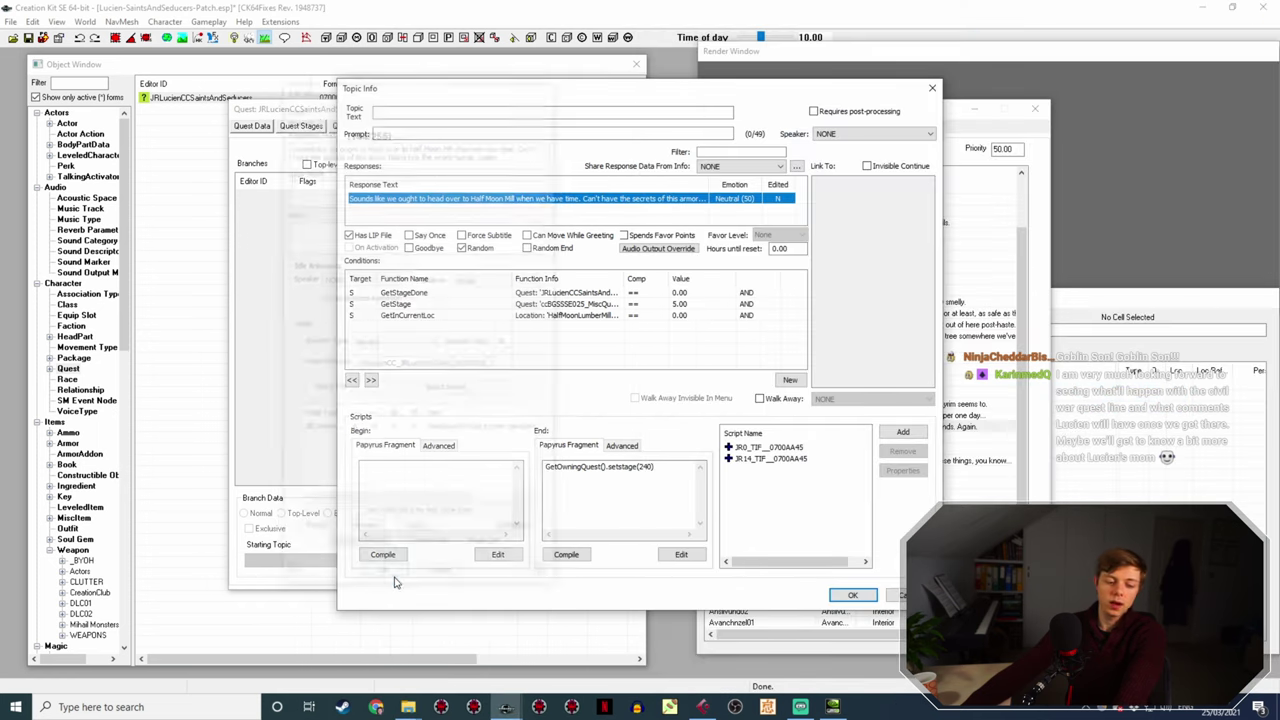
pyautogui.doubleClick(518, 198)
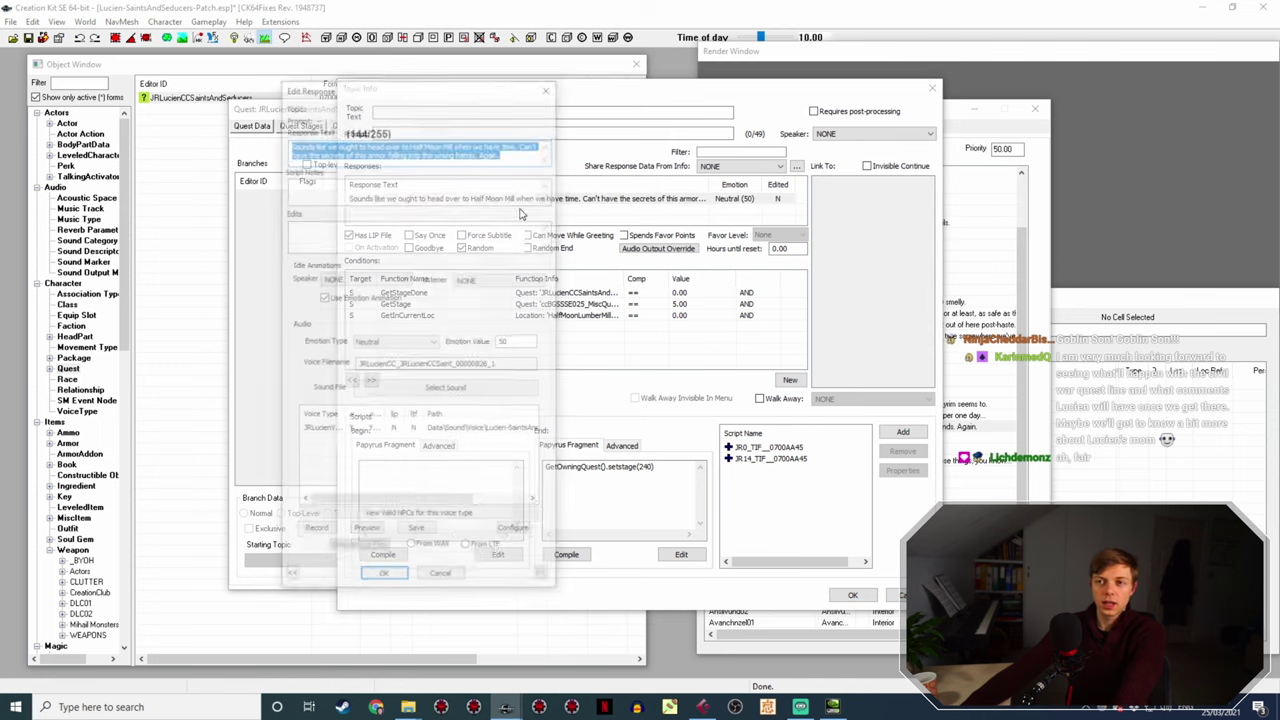
pyautogui.click(449, 430)
pyautogui.click(429, 552)
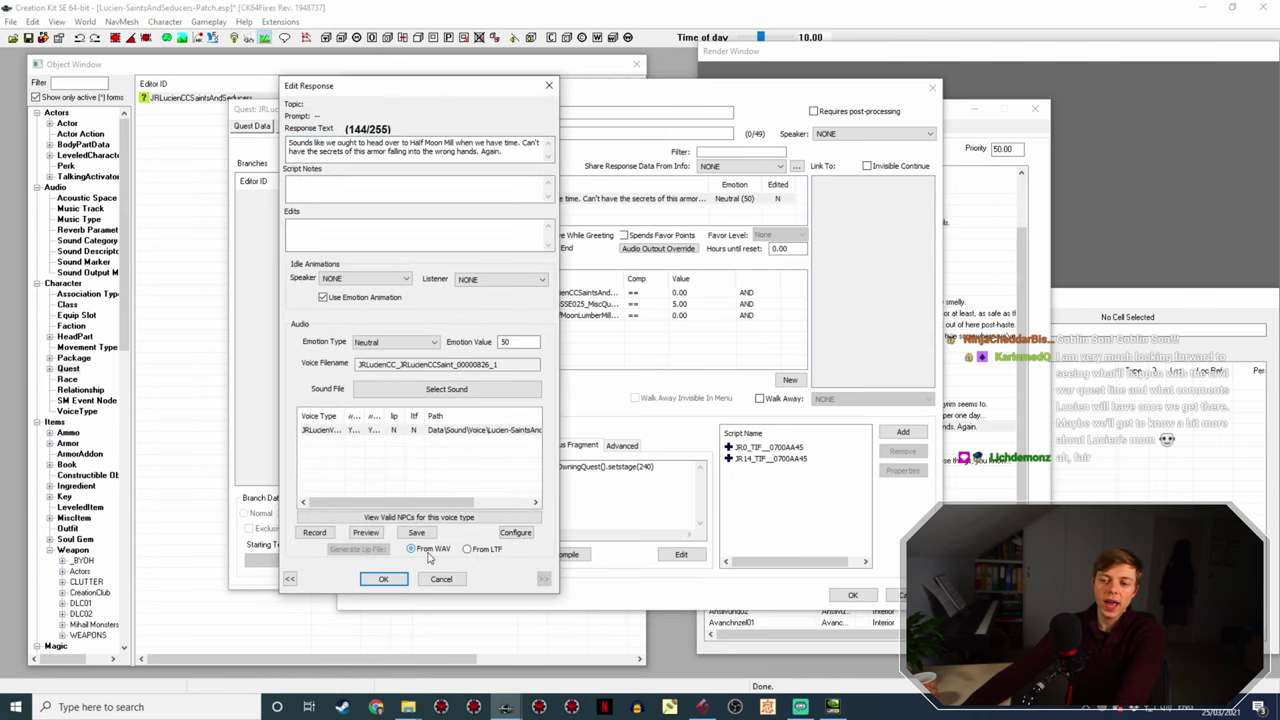
pyautogui.click(385, 580)
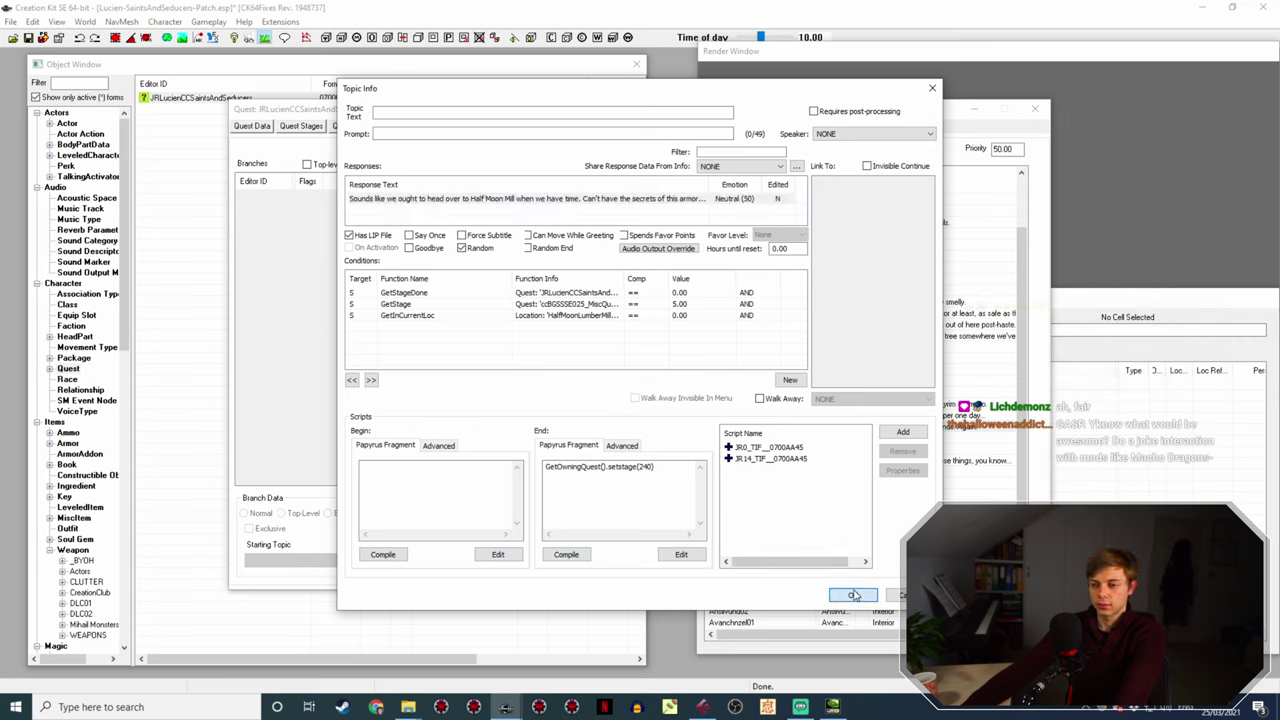
pyautogui.click(745, 491)
pyautogui.click(852, 594)
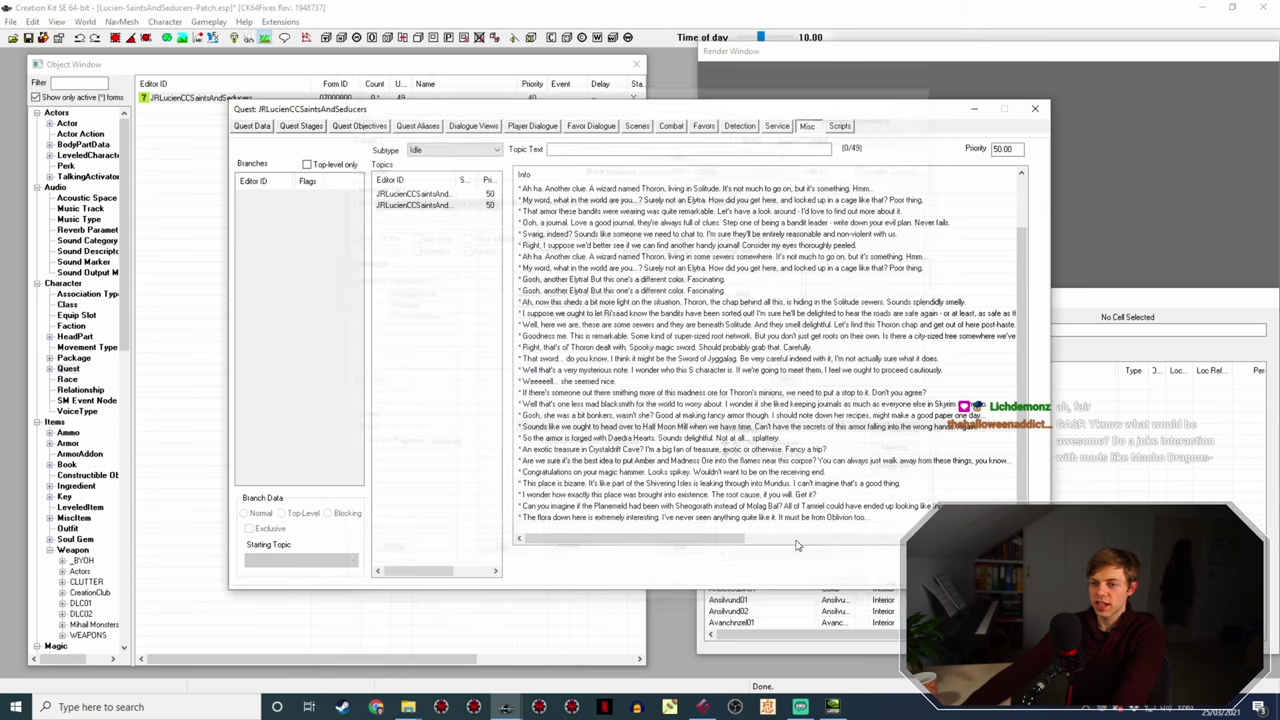
# - Check the attached scripts in the preceding topic infos, from "Gosh, she was a bit bonkers" back to "Weeeeell... she seemed nice"
pyautogui.doubleClick(698, 414)
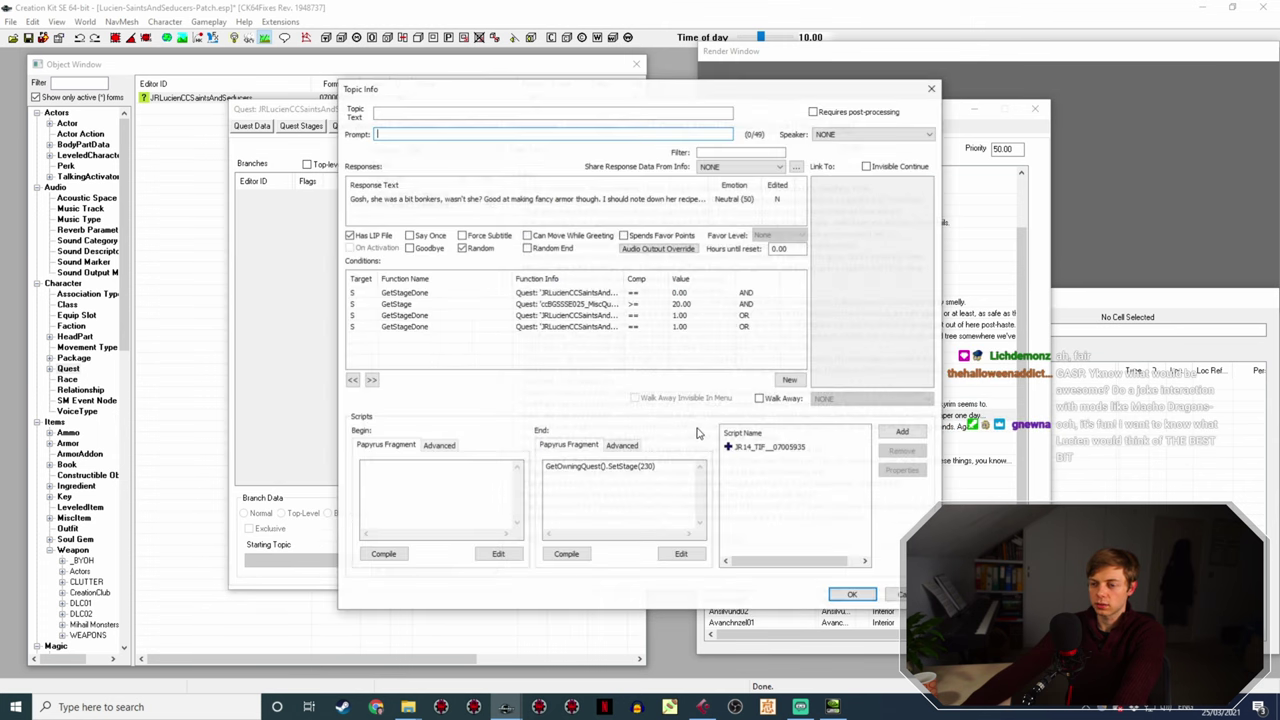
pyautogui.click(852, 594)
pyautogui.doubleClick(680, 404)
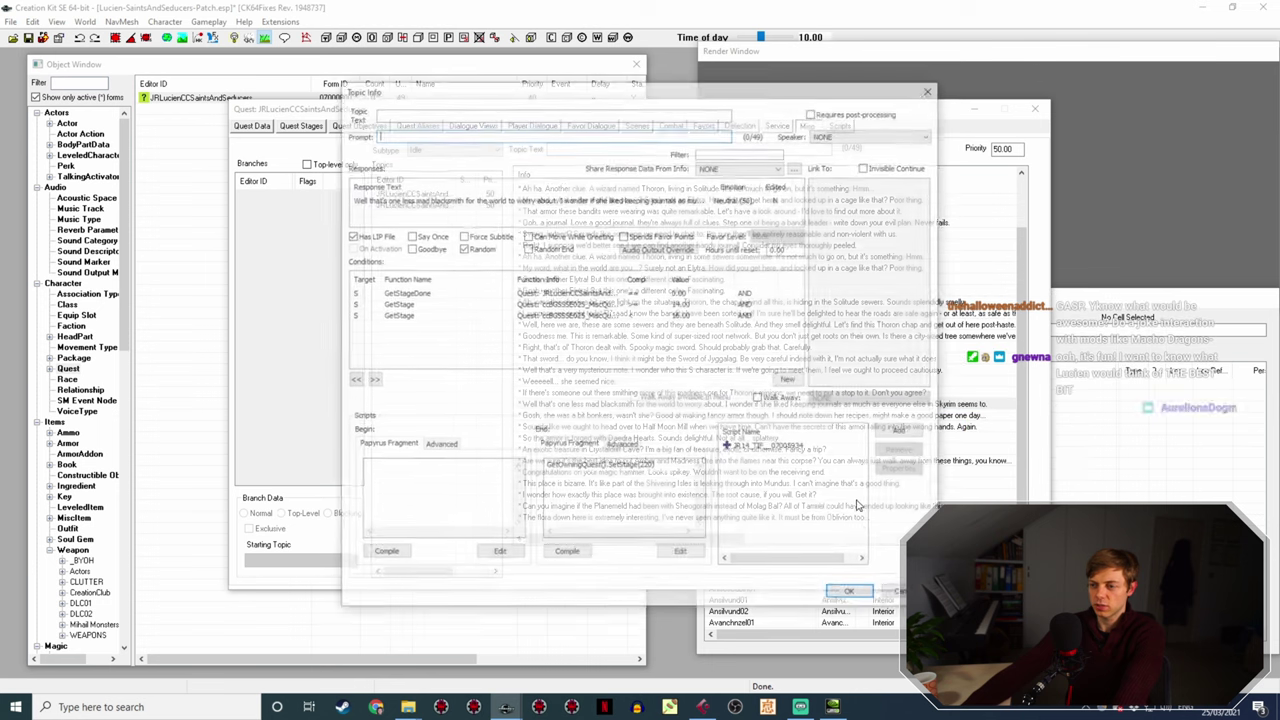
pyautogui.click(852, 594)
pyautogui.doubleClick(745, 393)
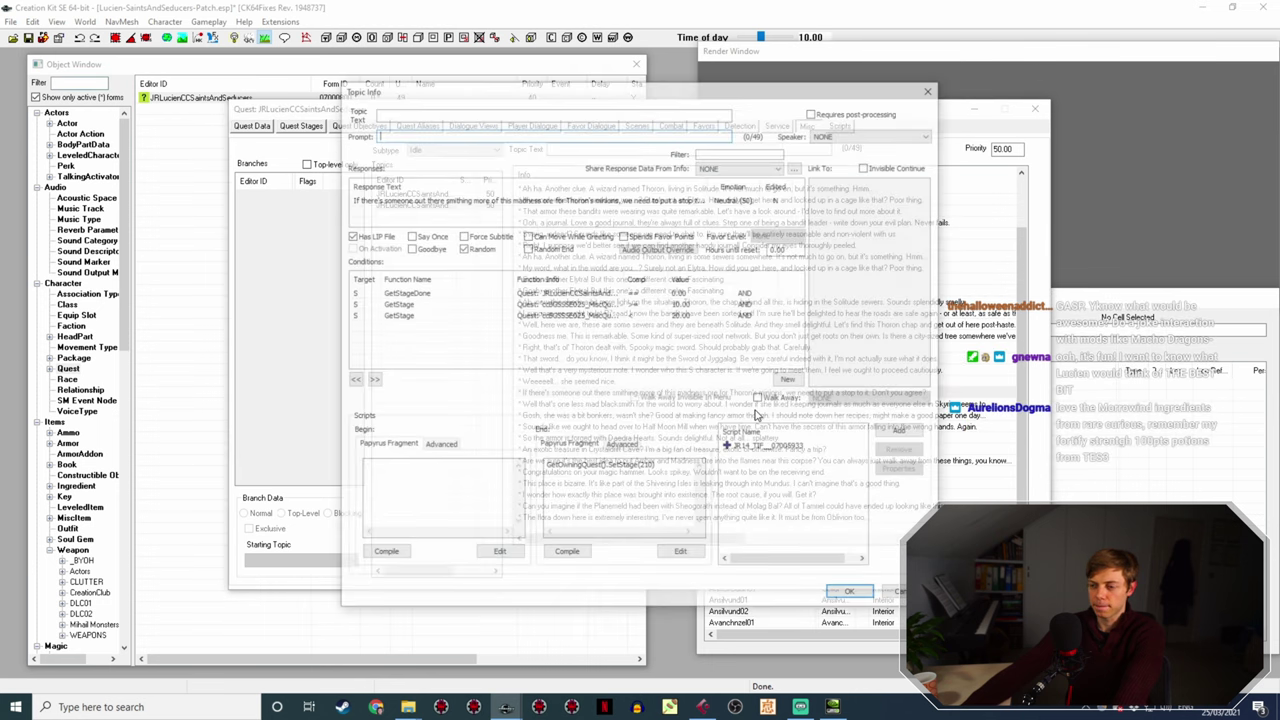
pyautogui.click(852, 594)
pyautogui.doubleClick(620, 381)
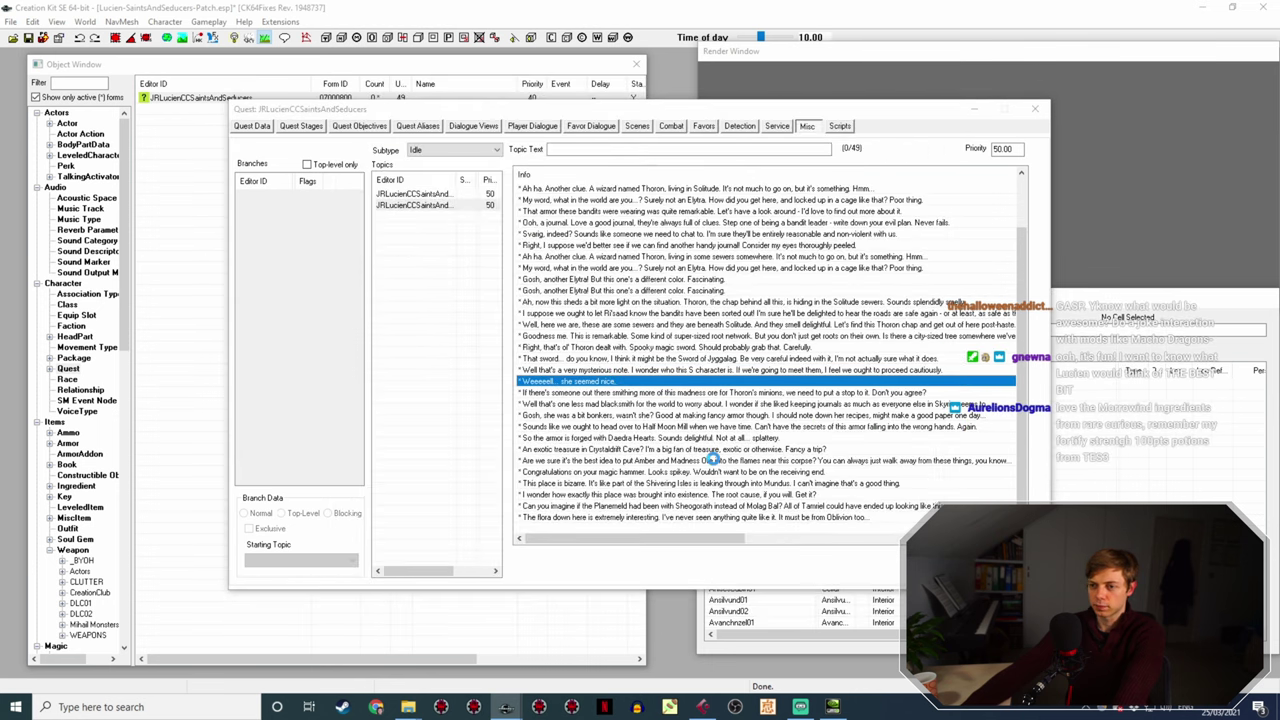
pyautogui.click(851, 595)
# - Remove the extra script JR0_TIF__07005931 from the "very mysterious note" topic info, accept it and reopen it to verify the script list
pyautogui.doubleClick(667, 368)
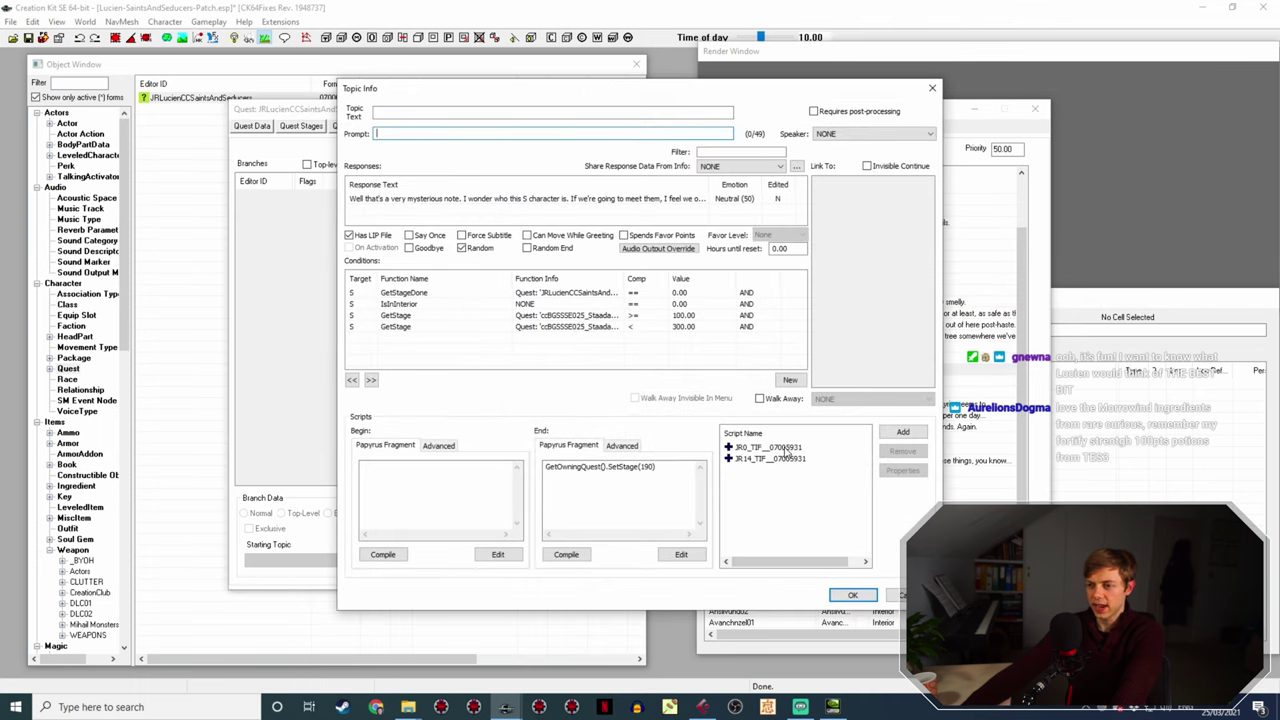
pyautogui.click(787, 449)
pyautogui.click(903, 452)
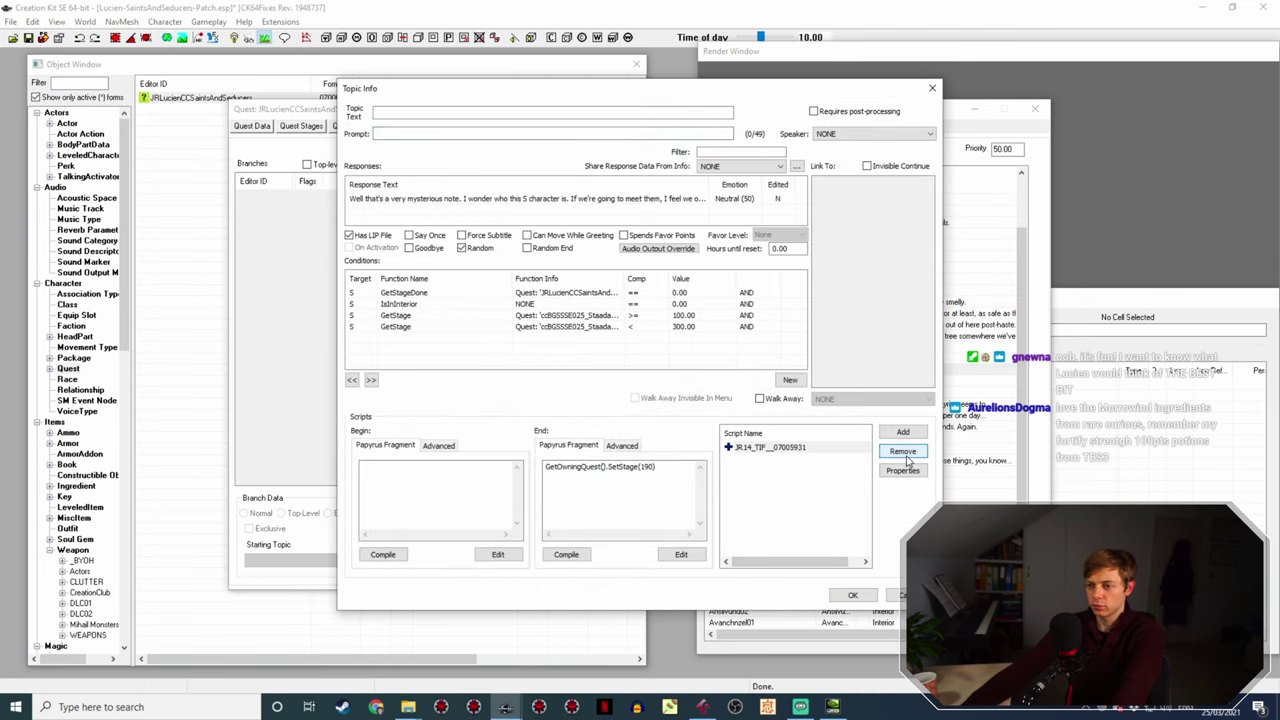
pyautogui.click(853, 595)
pyautogui.doubleClick(668, 370)
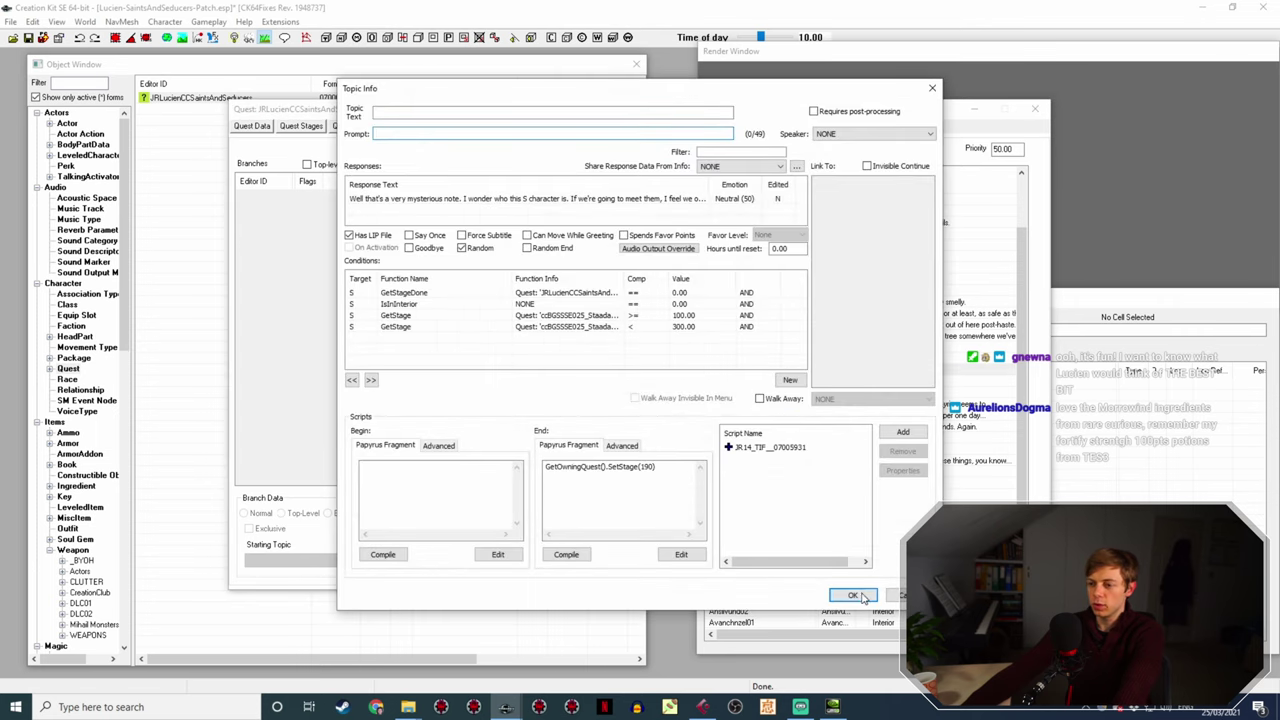
pyautogui.click(853, 595)
# - Recheck the attached scripts in the "one less mad blacksmith" and "she was a bit bonkers" topic infos
pyautogui.doubleClick(668, 410)
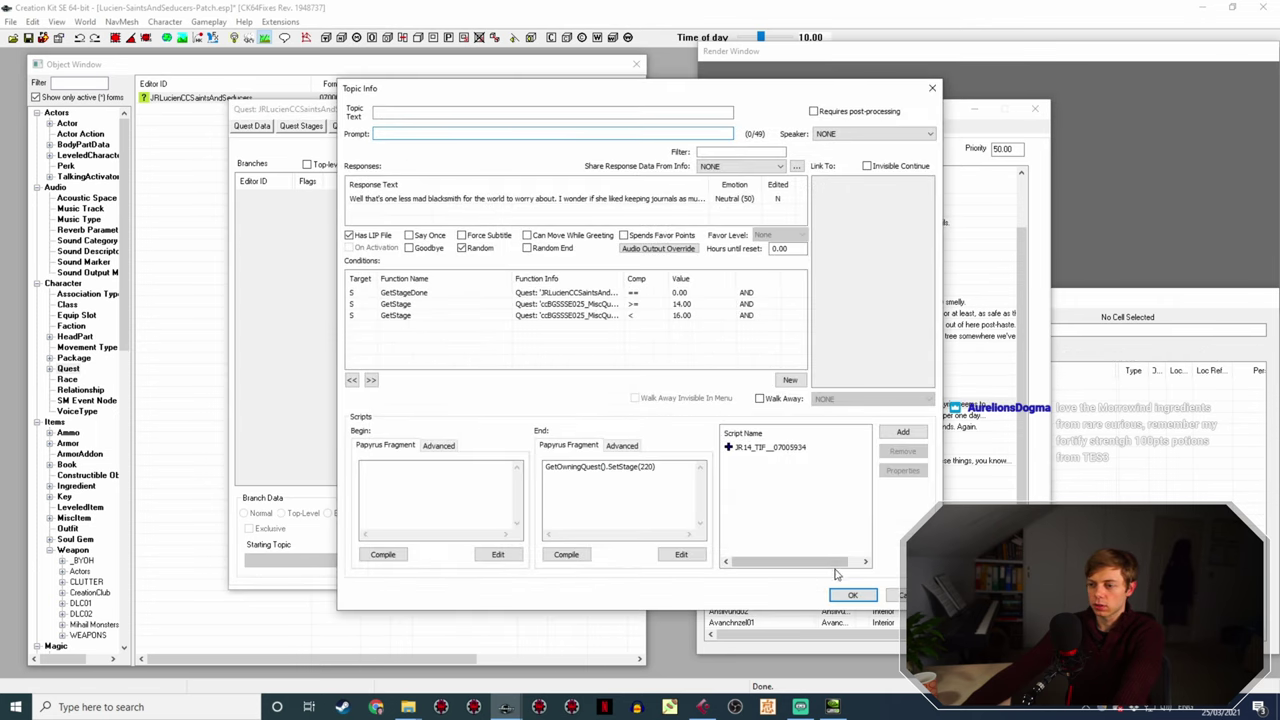
pyautogui.click(853, 595)
pyautogui.click(757, 415)
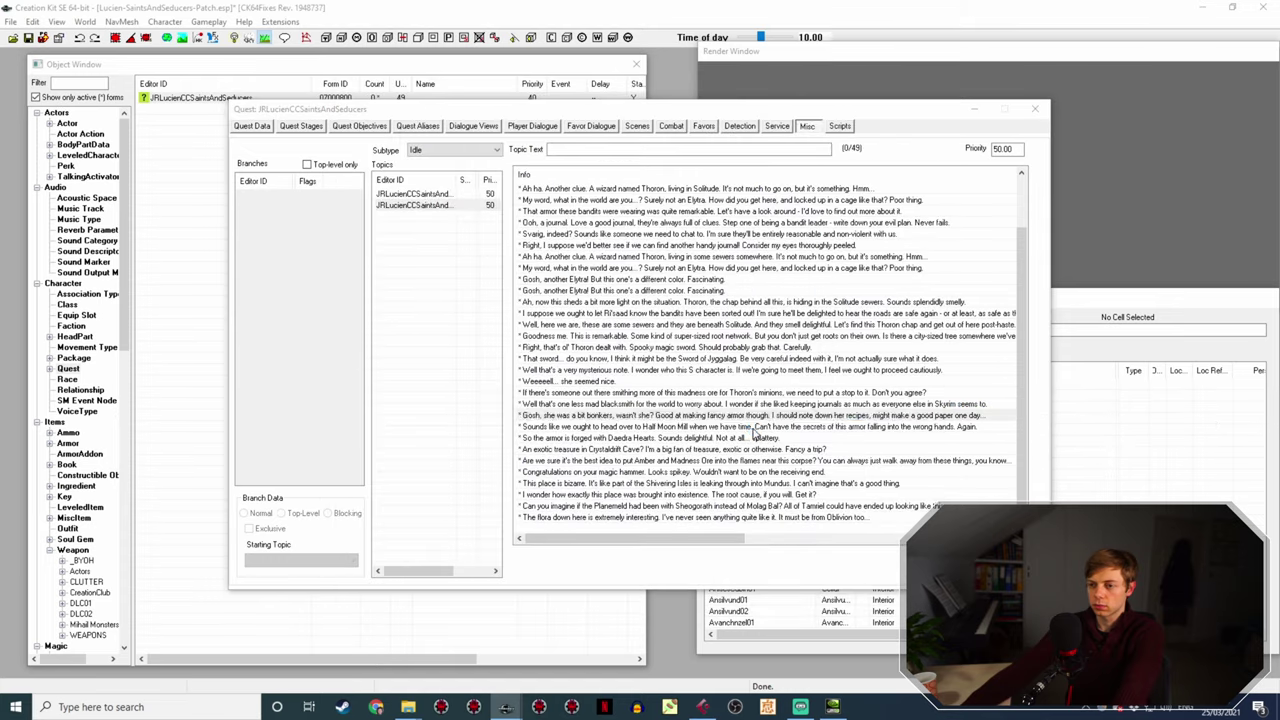
pyautogui.click(853, 595)
# - Remove the extra JR0_TIF__0700AA45 script from the Half Moon Mill topic info, check its response's audio entry and accept both dialogs
pyautogui.doubleClick(757, 423)
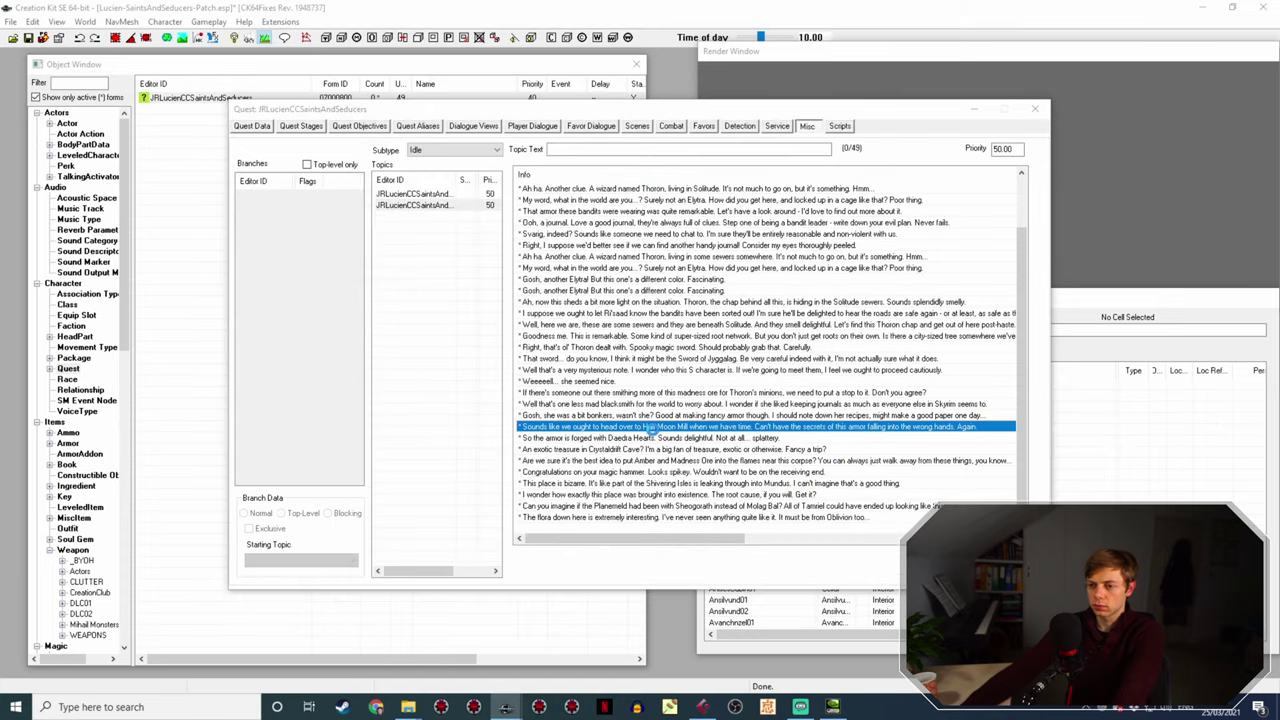
pyautogui.click(790, 449)
pyautogui.click(903, 451)
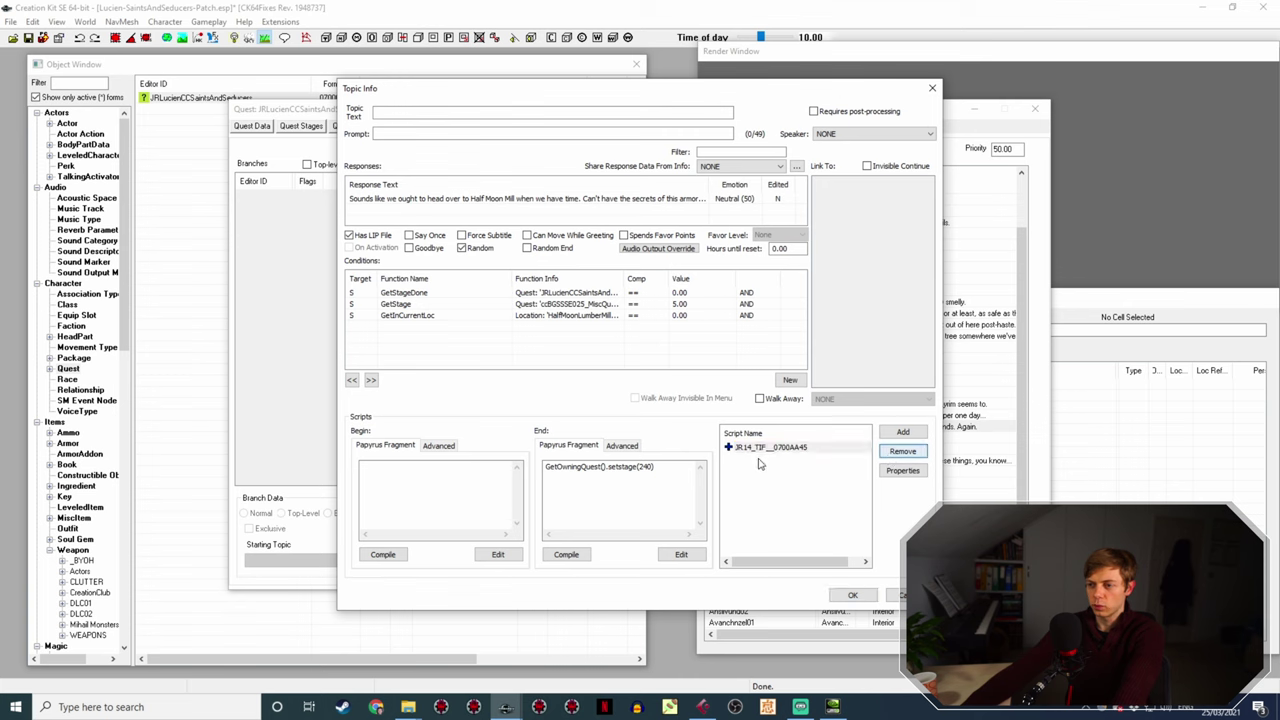
pyautogui.doubleClick(505, 198)
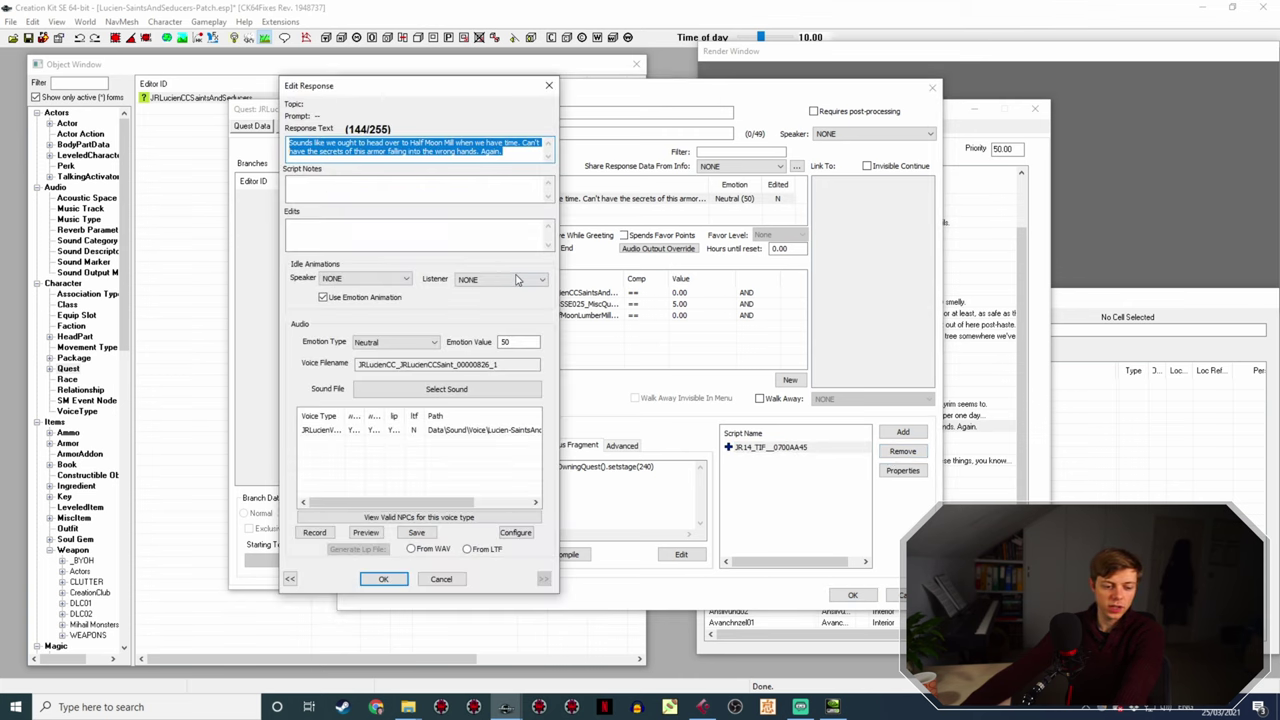
pyautogui.click(383, 579)
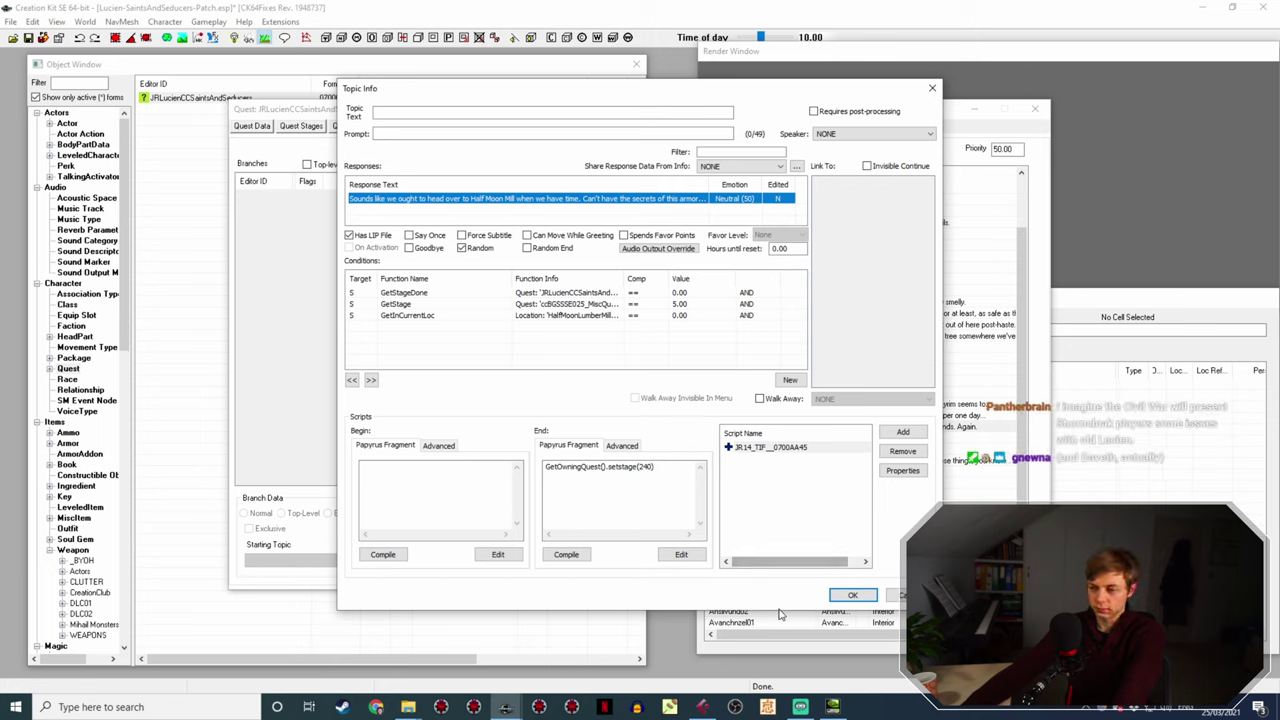
pyautogui.click(852, 595)
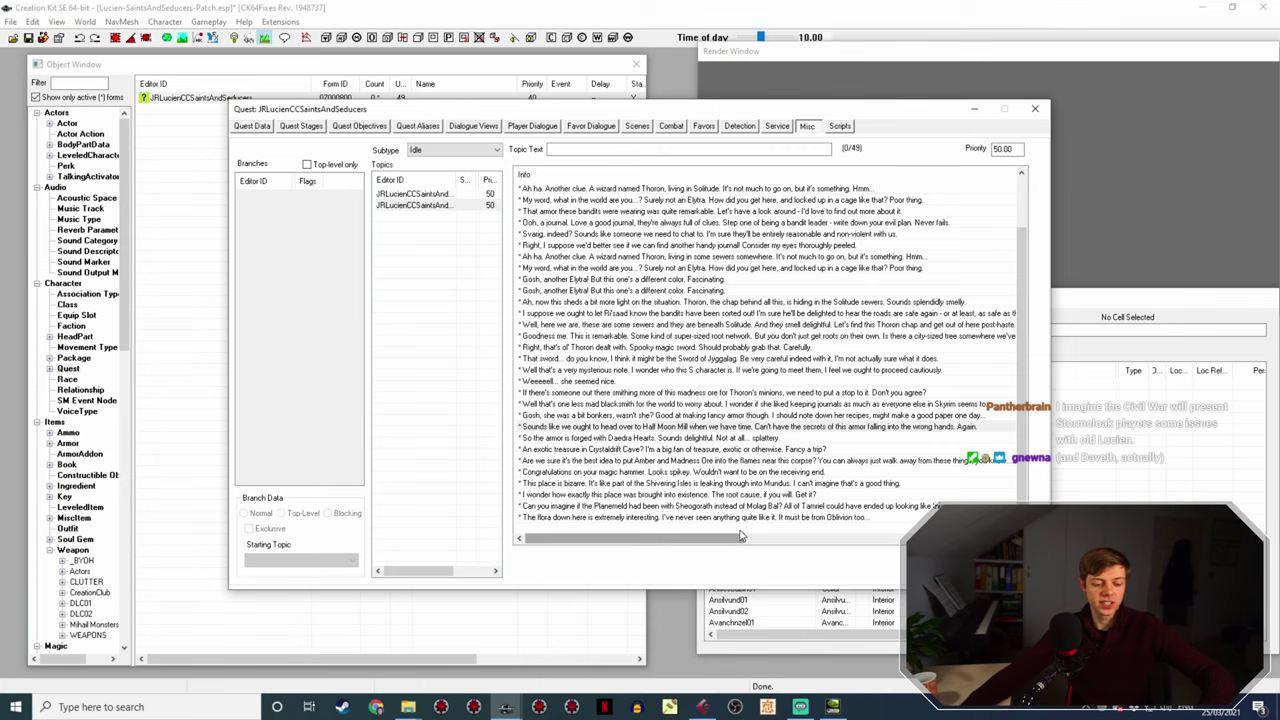
# - Copy the voice filename JRLucienCC_JRLucienCCSaint_00000827_1 from the "armor is forged with Daedra Hearts" response and rename LucienSaintsAndSeducersIdle23.wav with it
pyautogui.doubleClick(647, 440)
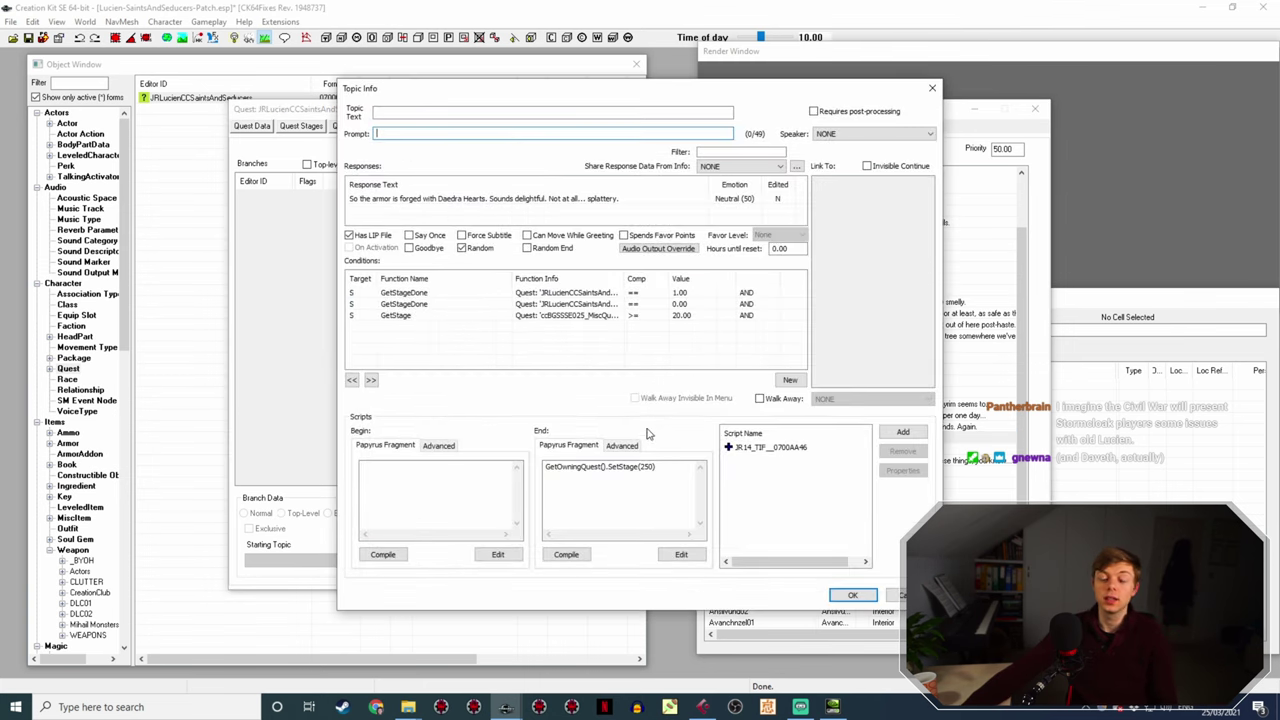
pyautogui.doubleClick(584, 200)
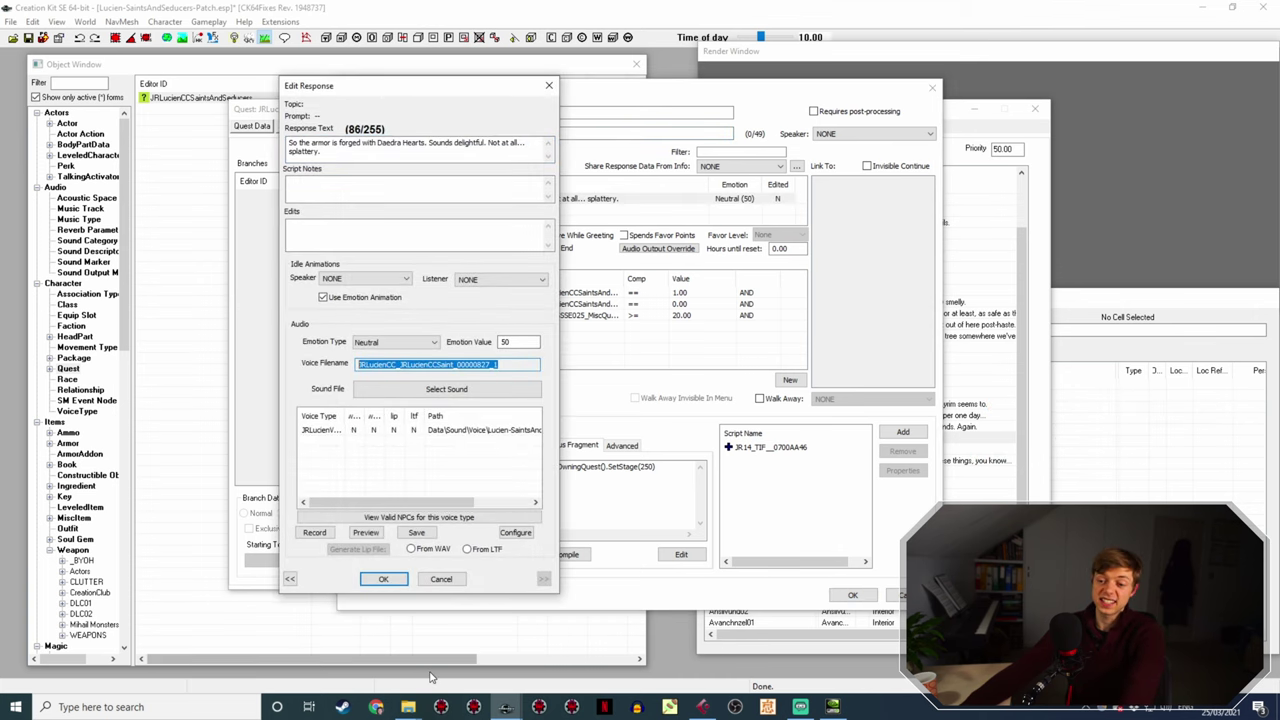
pyautogui.click(412, 707)
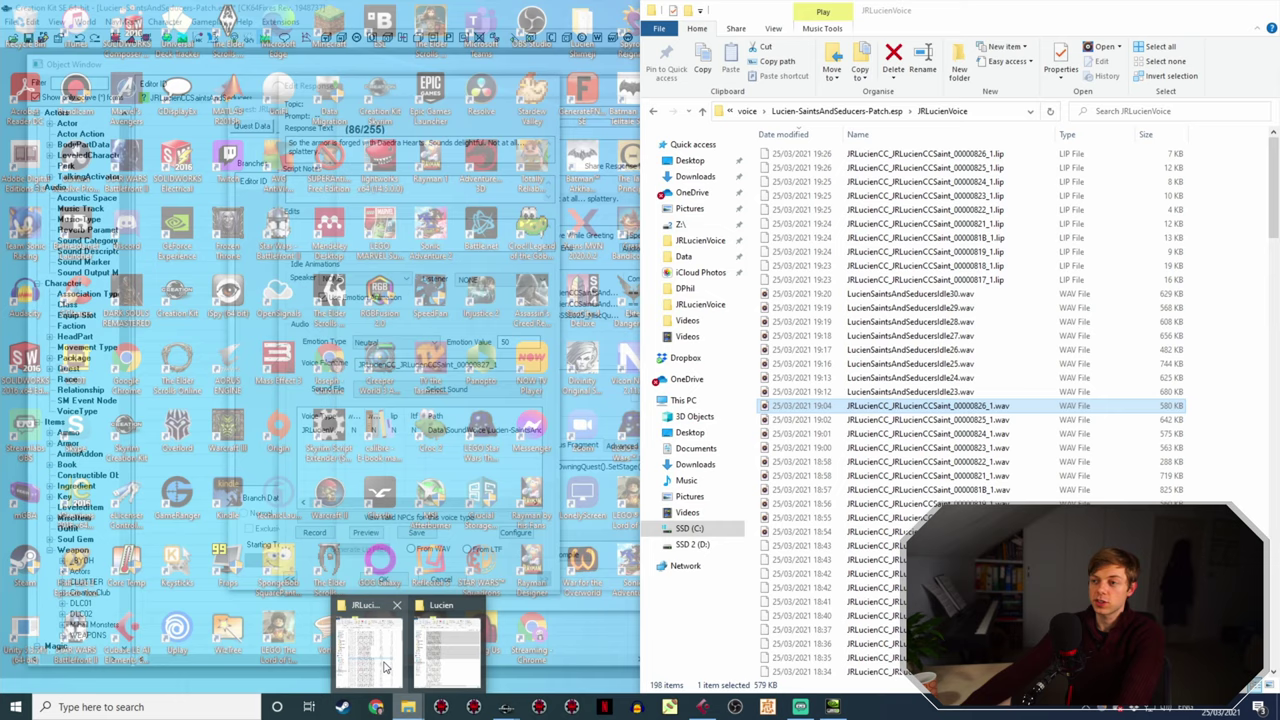
pyautogui.click(440, 650)
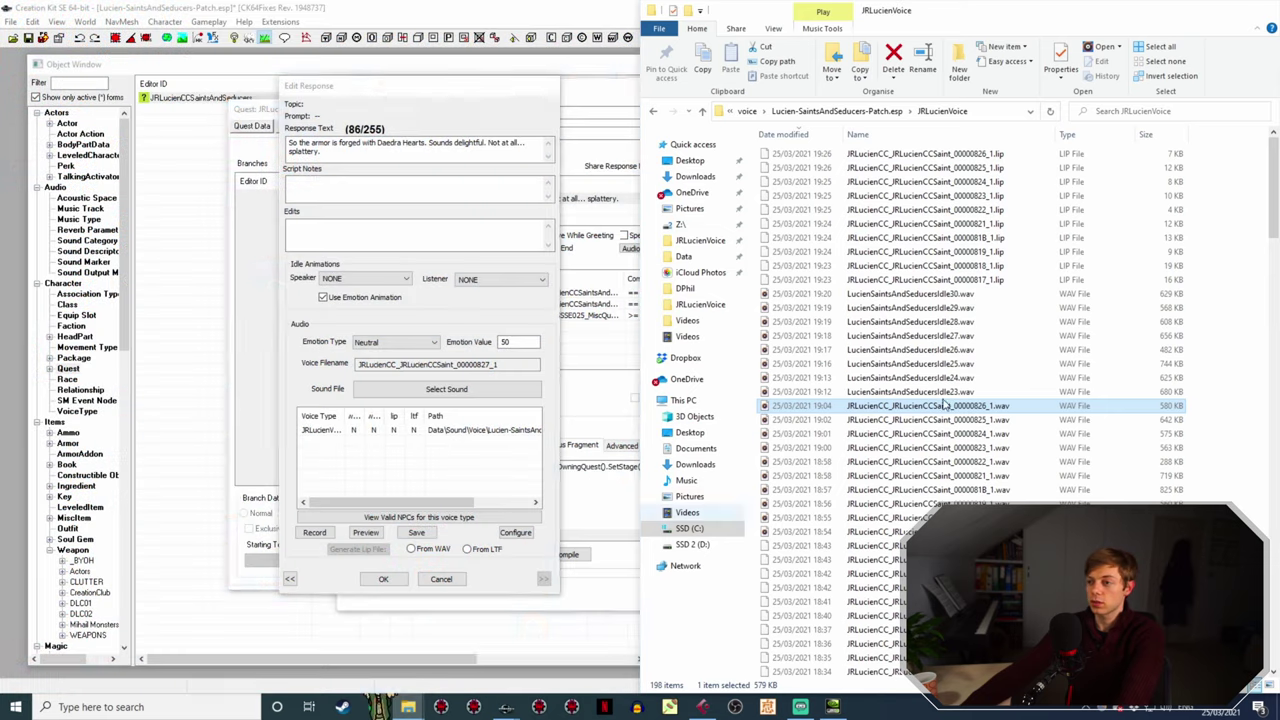
pyautogui.click(968, 392)
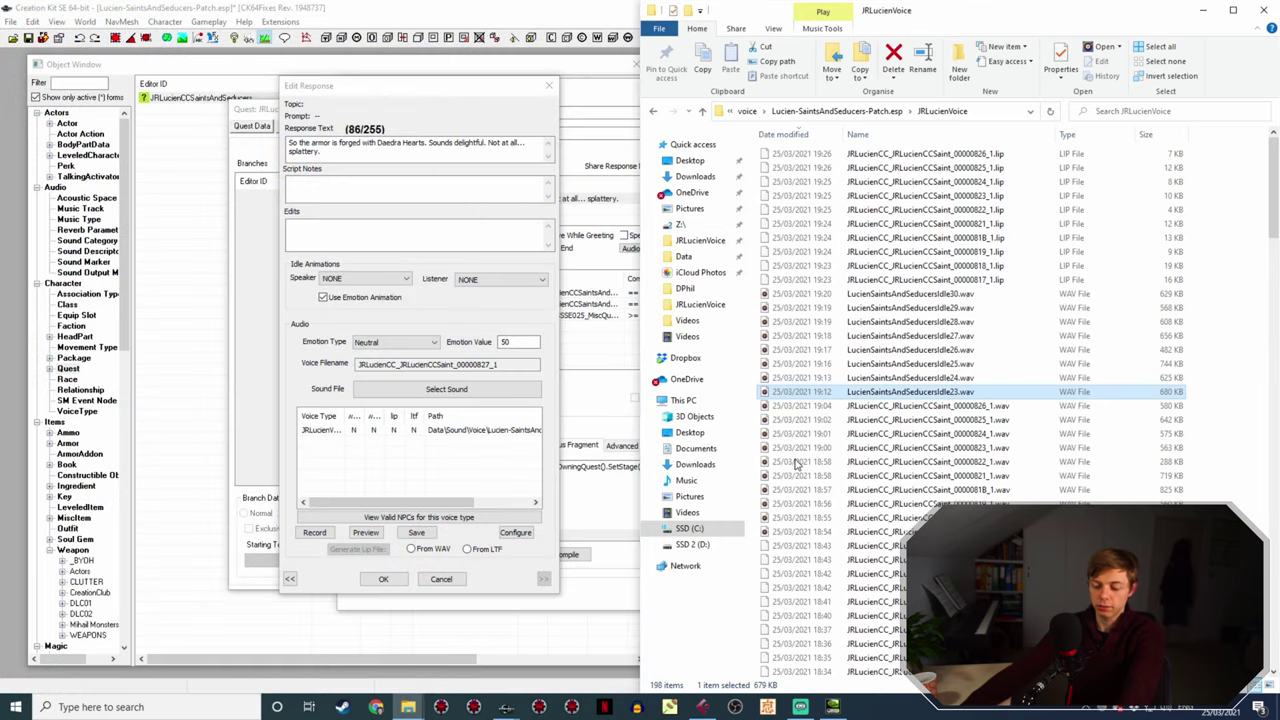
pyautogui.press('F2')
pyautogui.write('JRLucienCC_JRLucienCCSaint_00000827_1')
# - Reopen the Daedra Hearts response, generate its lip file from the WAV and accept the response and topic info
pyautogui.click(394, 582)
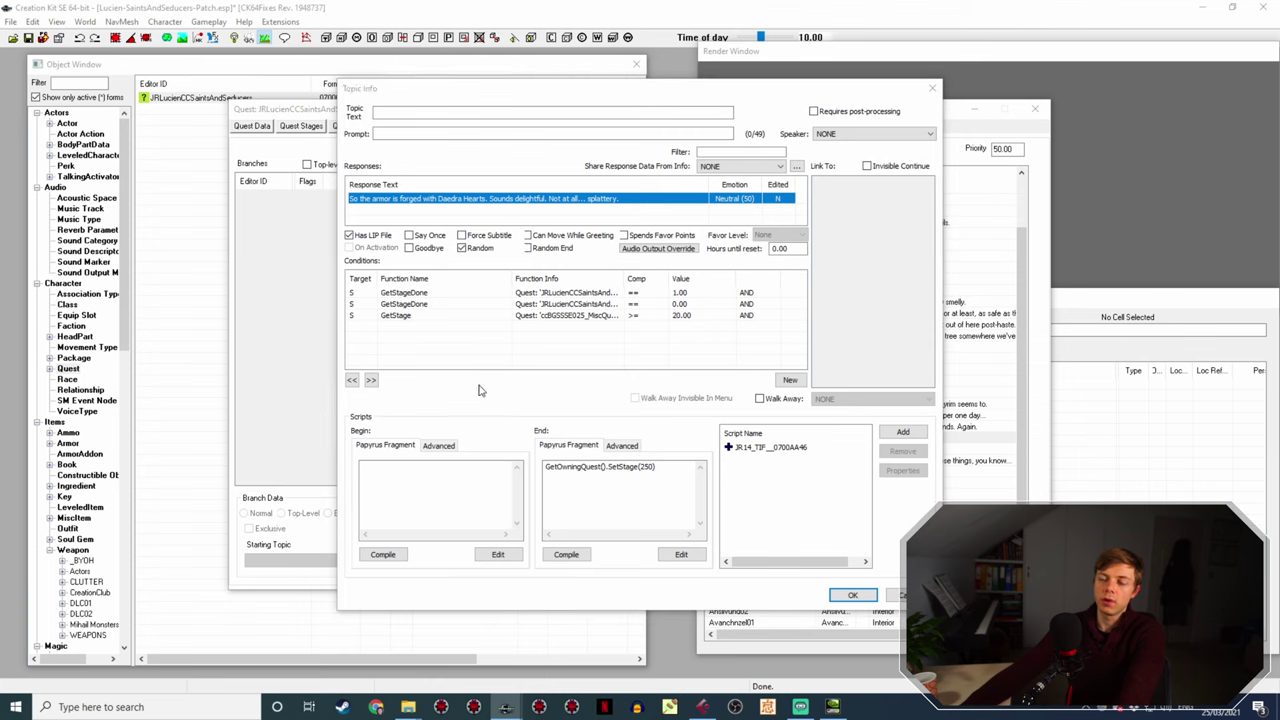
pyautogui.click(431, 550)
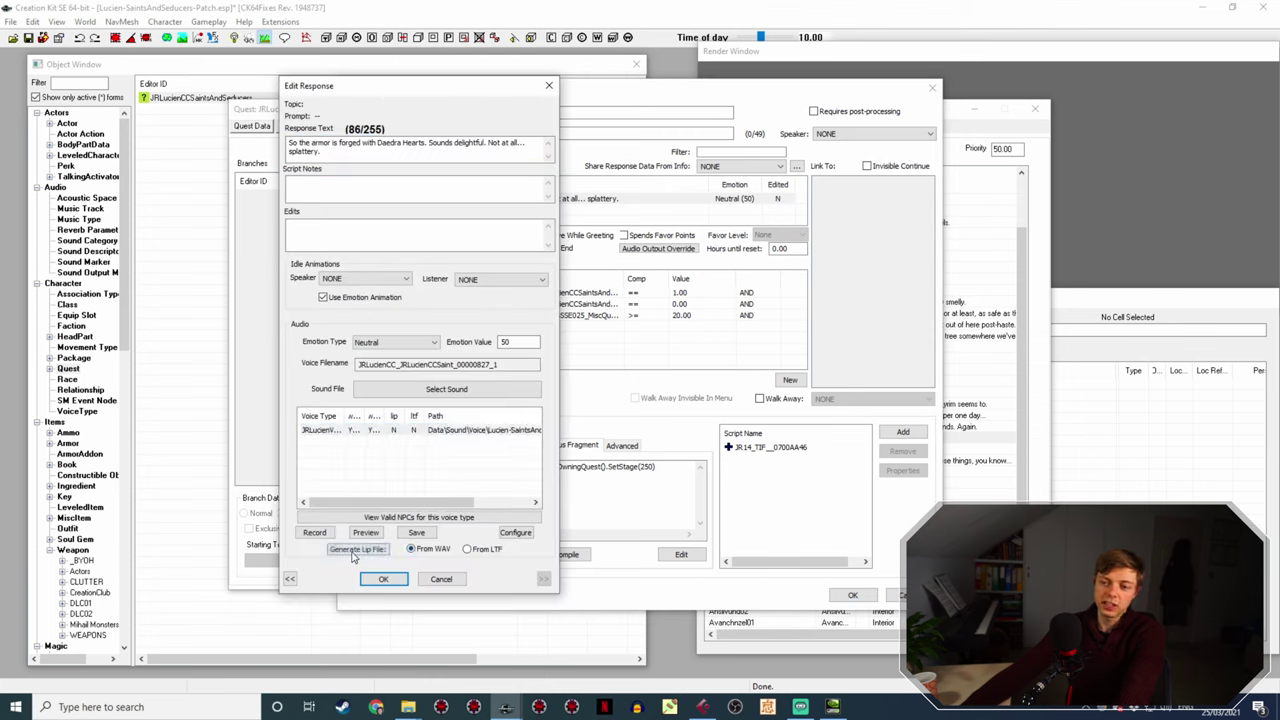
pyautogui.click(386, 579)
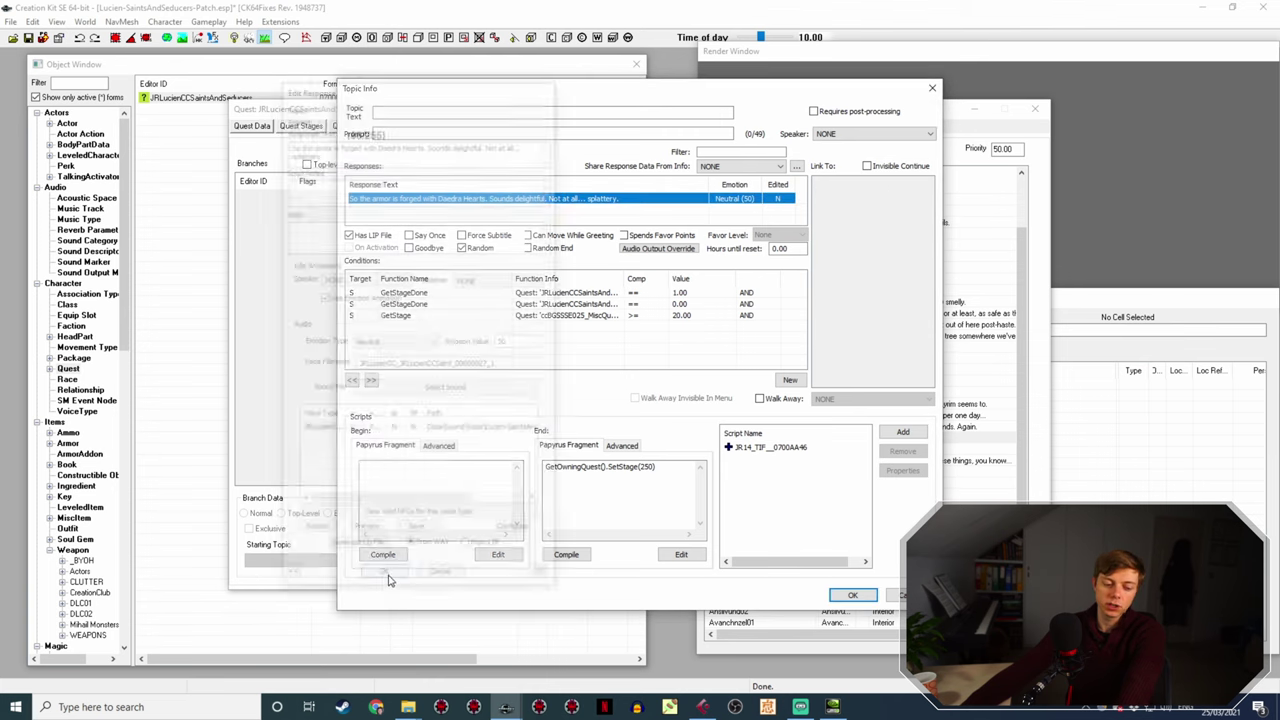
pyautogui.click(853, 595)
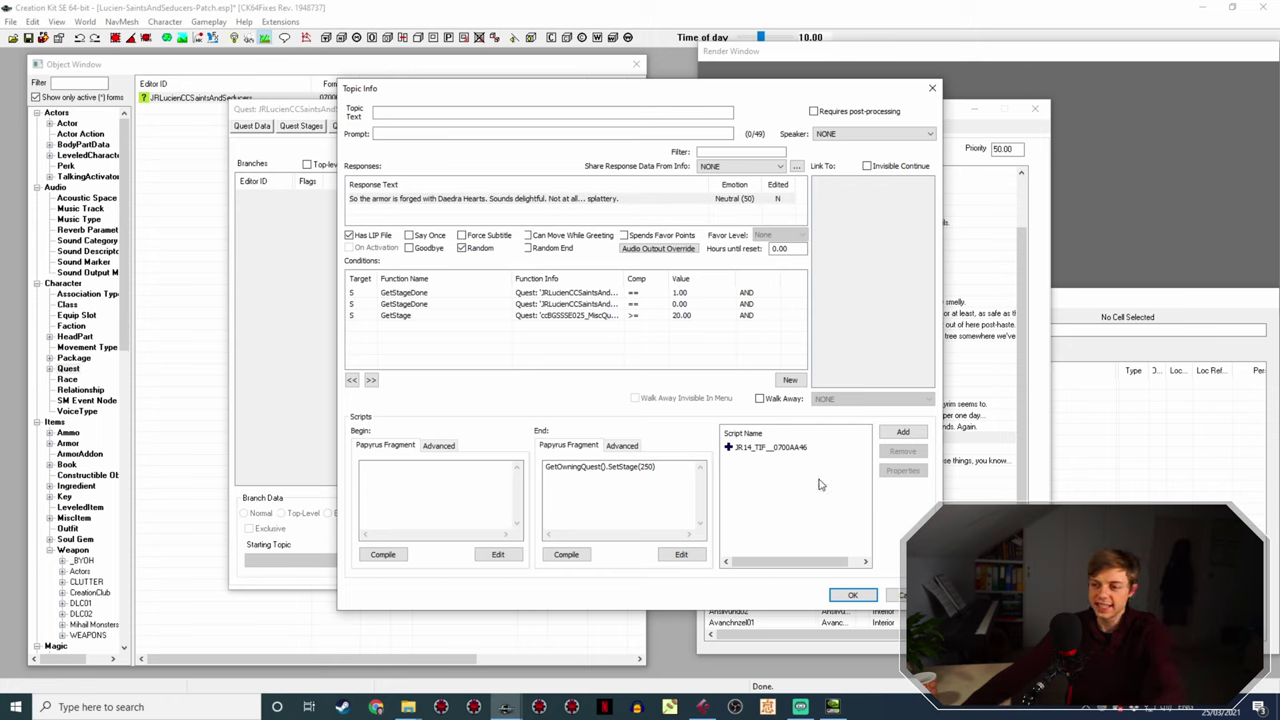
pyautogui.click(849, 597)
# - Copy the voice filename JRLucienCC_JRLucienCCSaint_00000828_1 from the "exotic treasure in Crystaldrift Cave" response and rename LucienSaintsAndSeducersIdle24.wav with it
pyautogui.doubleClick(686, 444)
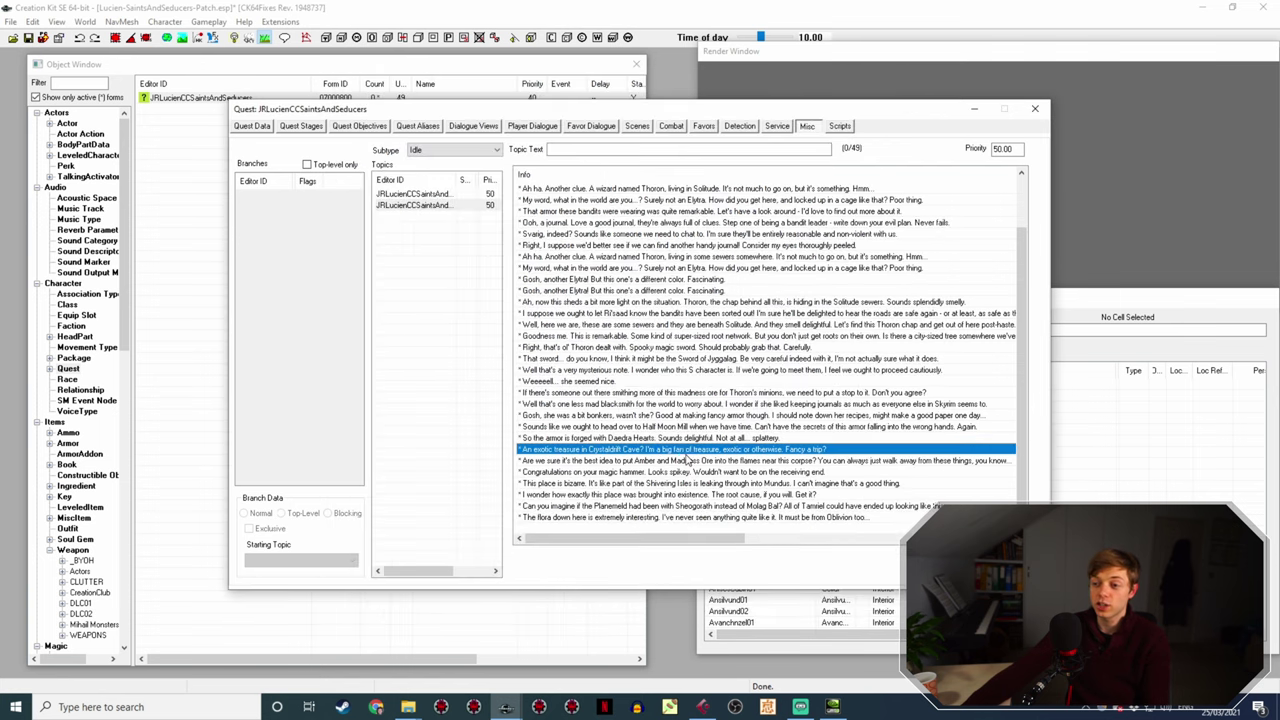
pyautogui.doubleClick(605, 197)
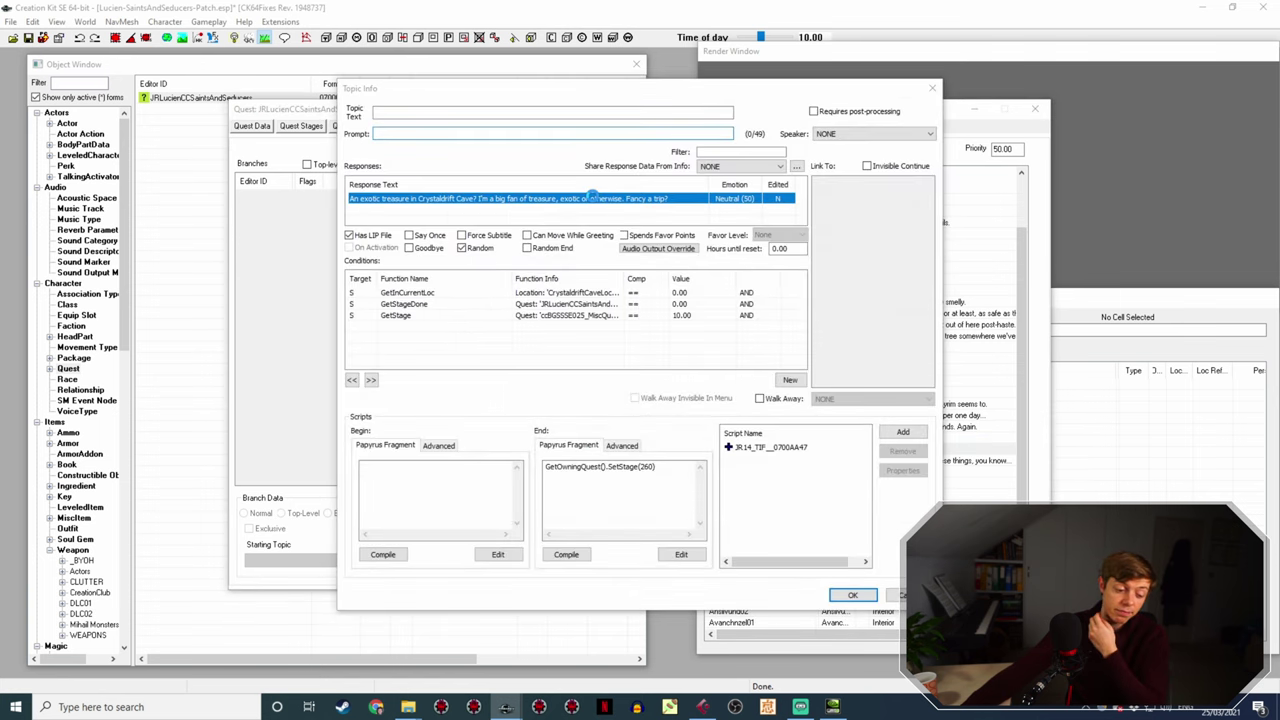
pyautogui.doubleClick(493, 364)
pyautogui.hotkey('ctrl', 'c')
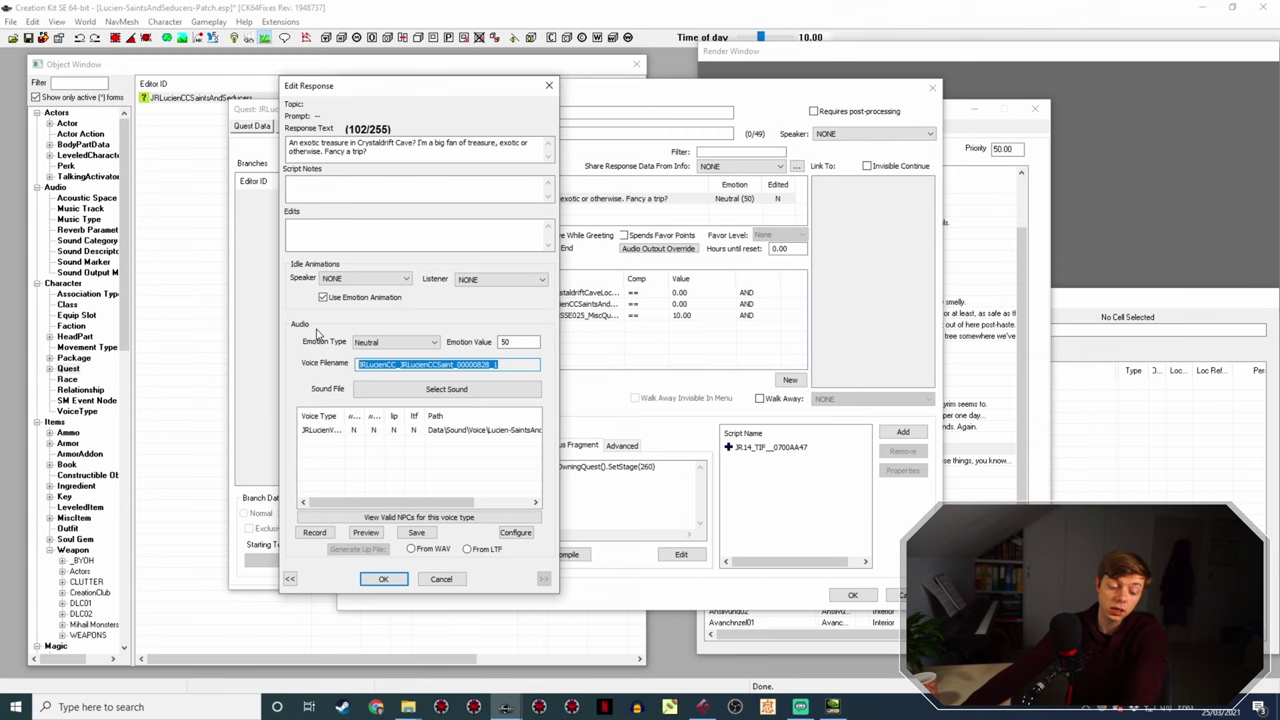
pyautogui.moveTo(410, 707)
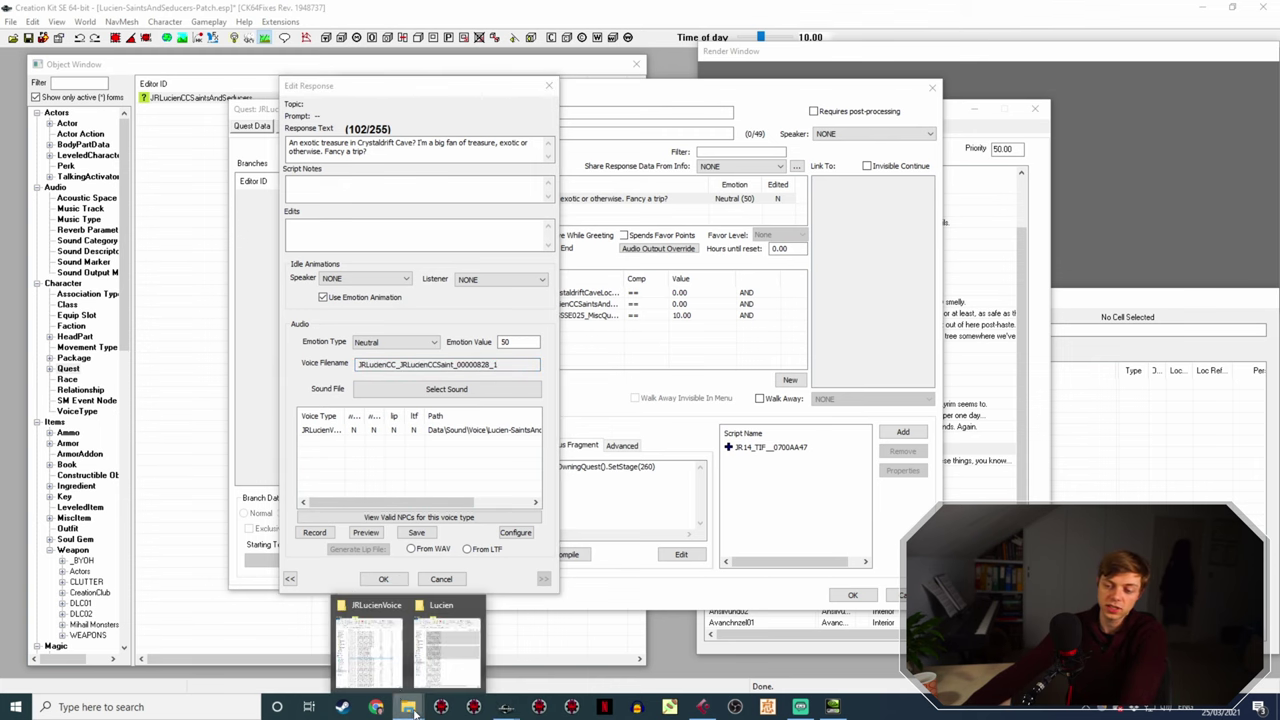
pyautogui.click(400, 634)
pyautogui.click(966, 392)
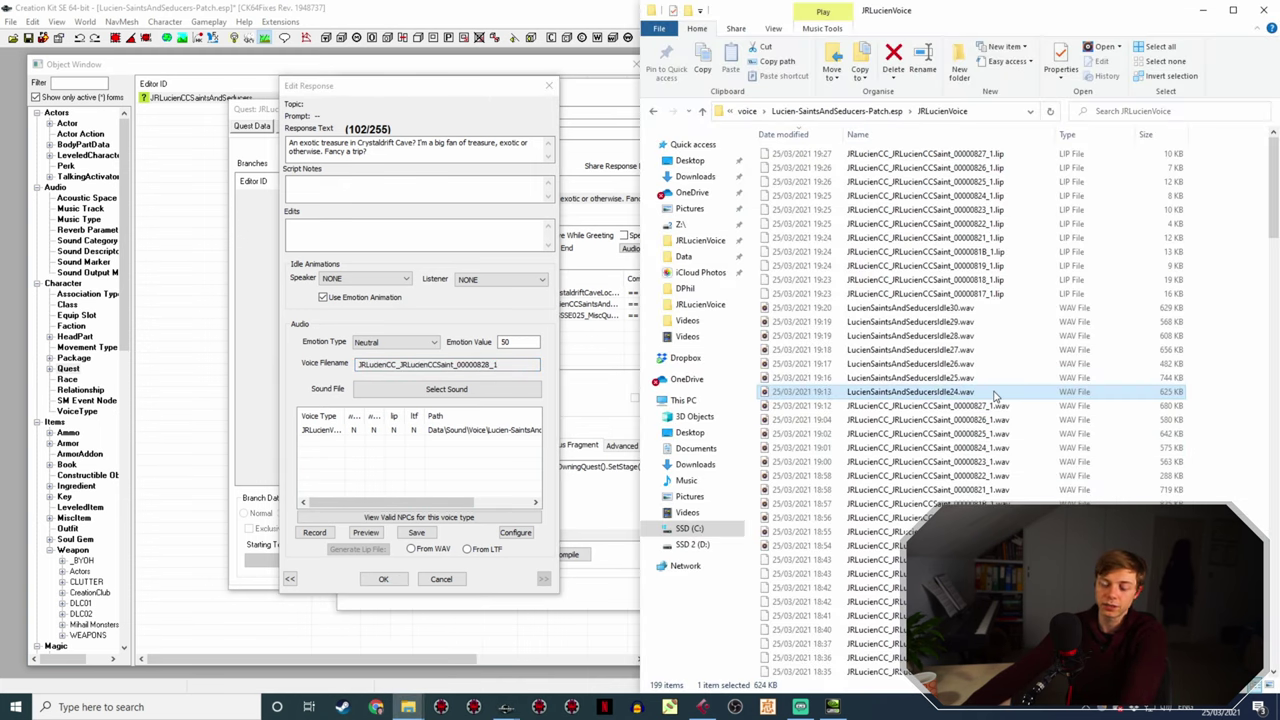
pyautogui.press('F2')
pyautogui.hotkey('ctrl', 'v')
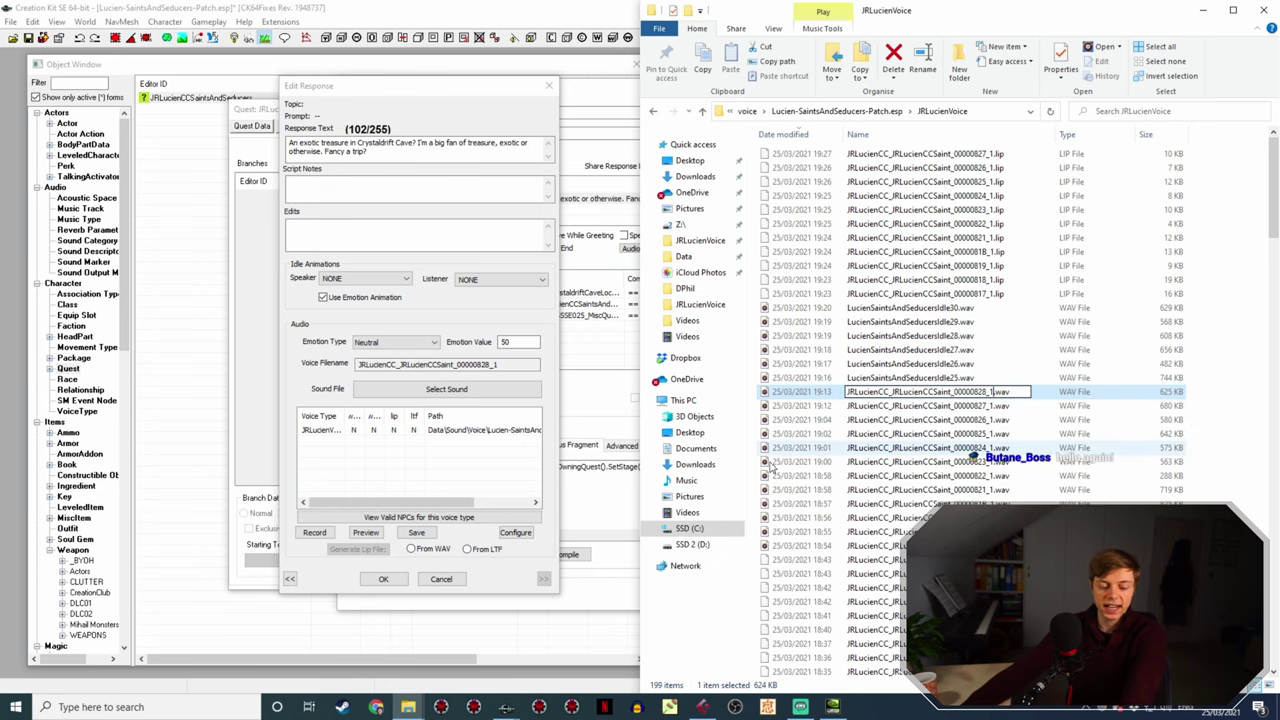
# - Reopen the Crystaldrift Cave response, generate its lip file from the WAV and accept the response and topic info
pyautogui.click(383, 579)
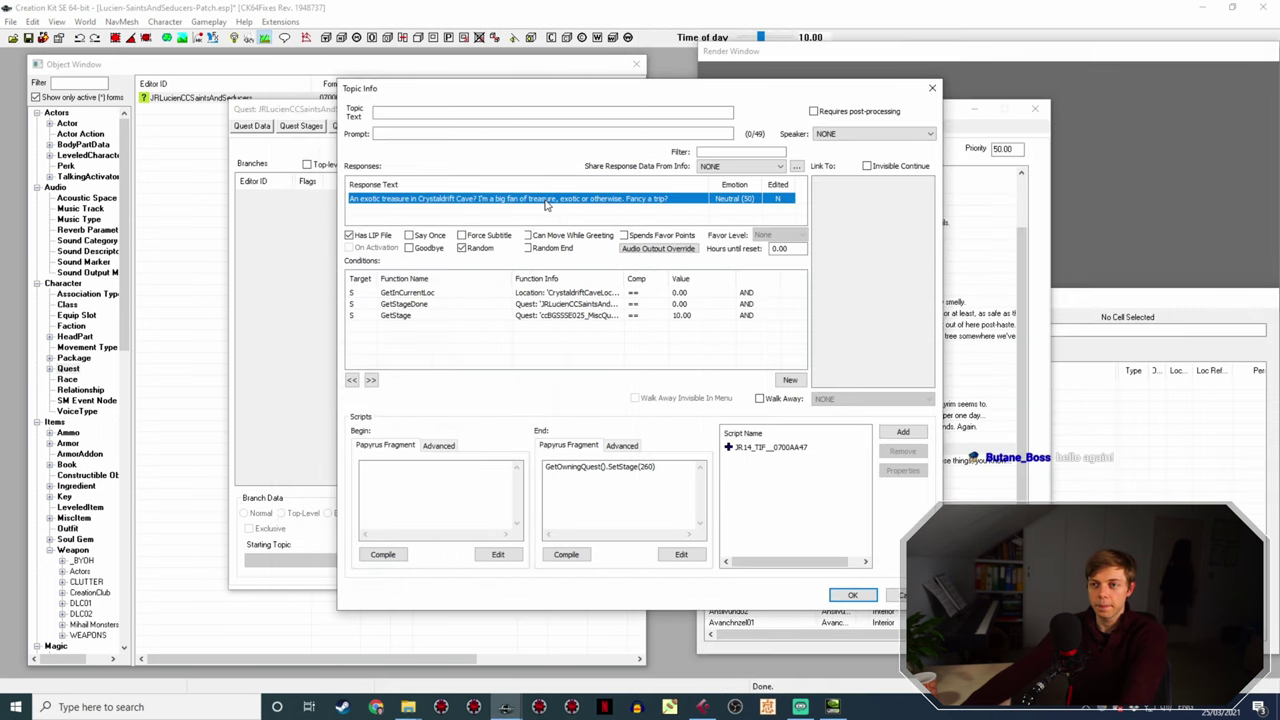
pyautogui.doubleClick(546, 200)
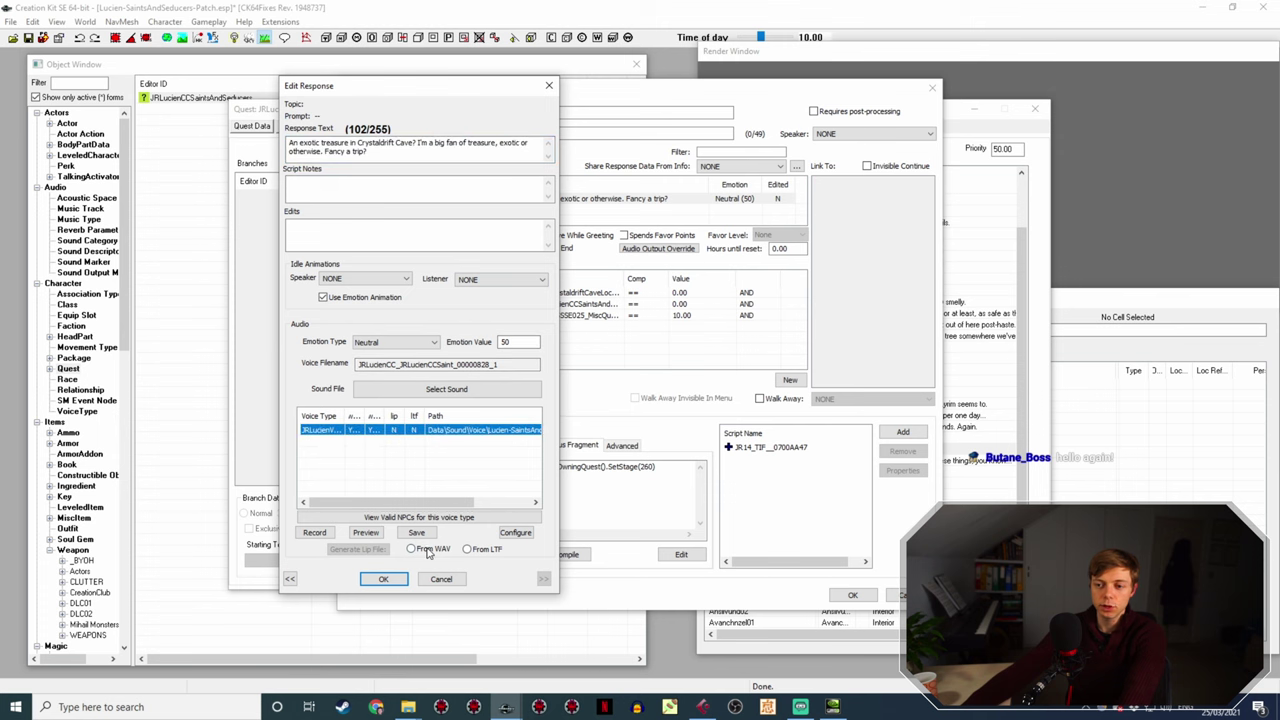
pyautogui.click(428, 550)
pyautogui.click(383, 579)
pyautogui.click(852, 595)
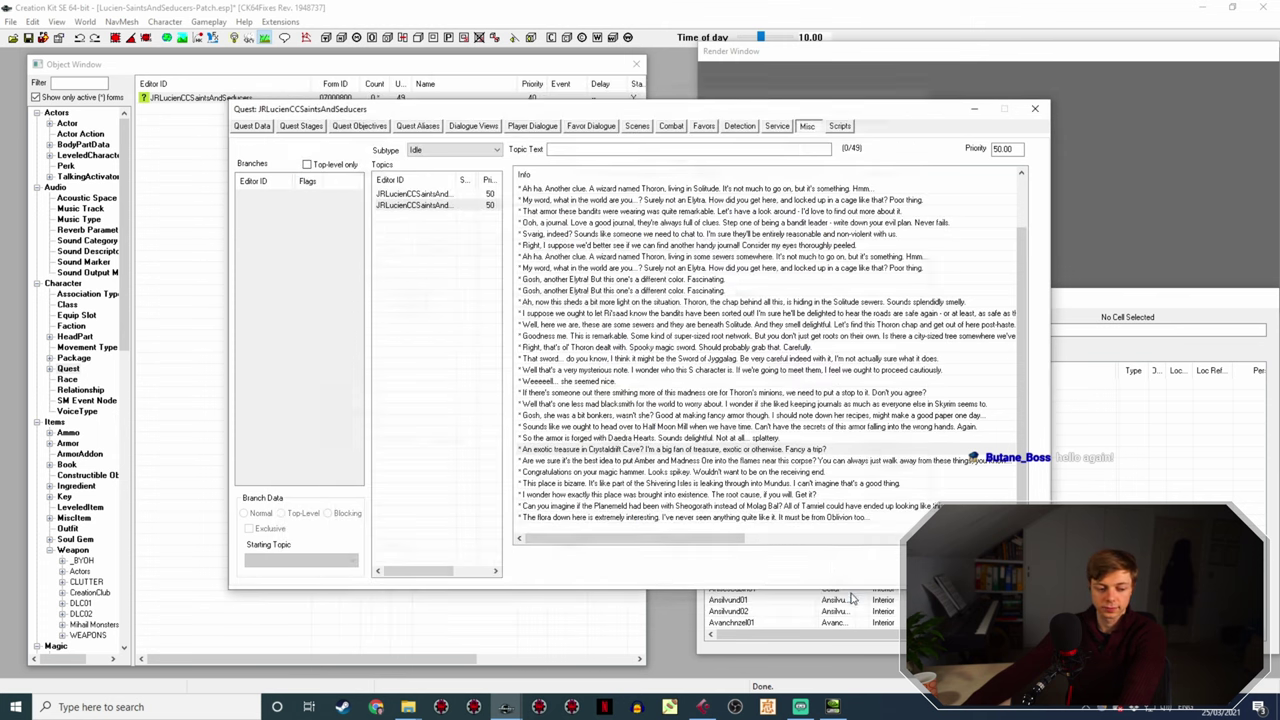
# - Rename LucienSaintsAndSeducersIdle25.wav to the "Amber and Madness Ore into the flames" response's voice filename, JRLucienCC_JRLucienCCSaint_00000829_1
pyautogui.doubleClick(620, 460)
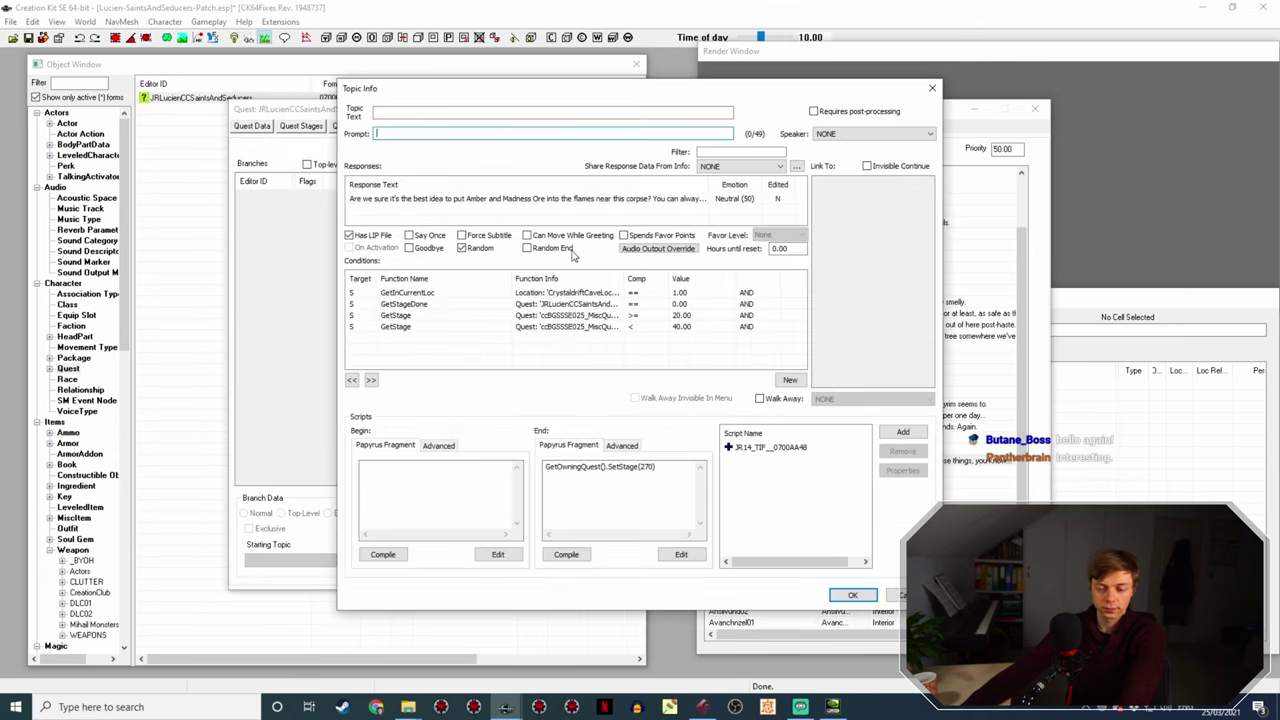
pyautogui.doubleClick(586, 200)
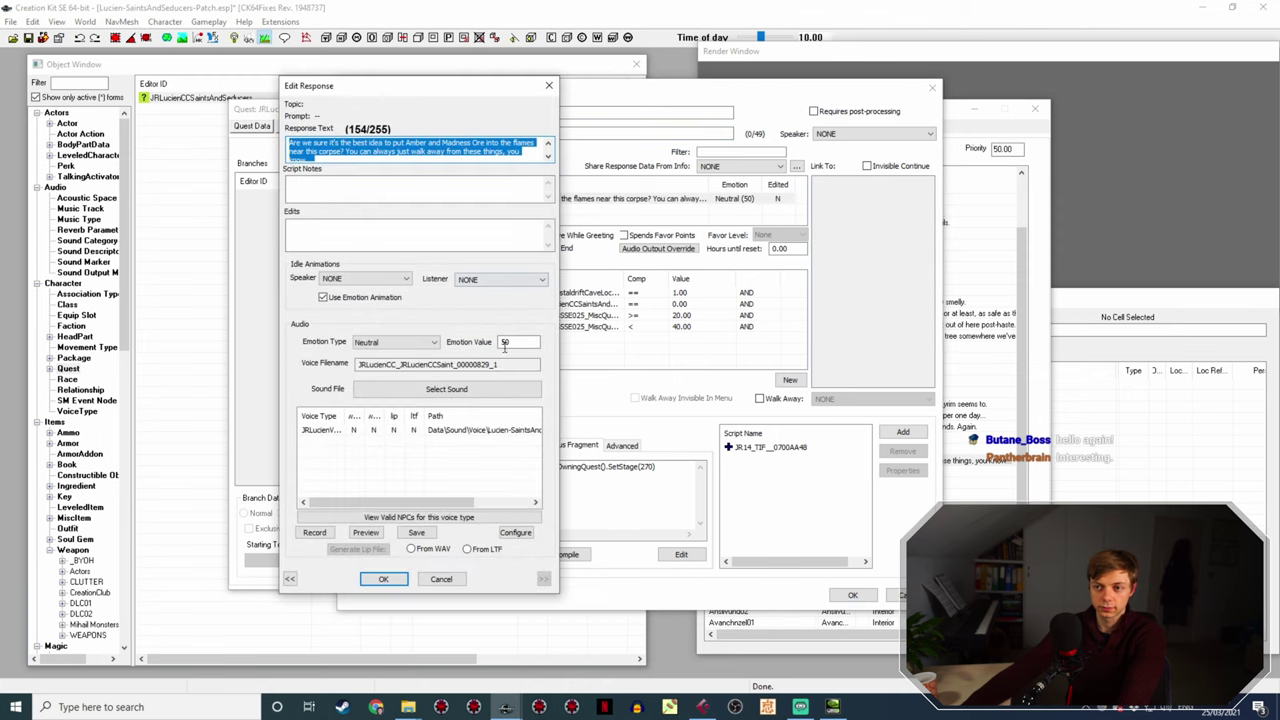
pyautogui.click(407, 707)
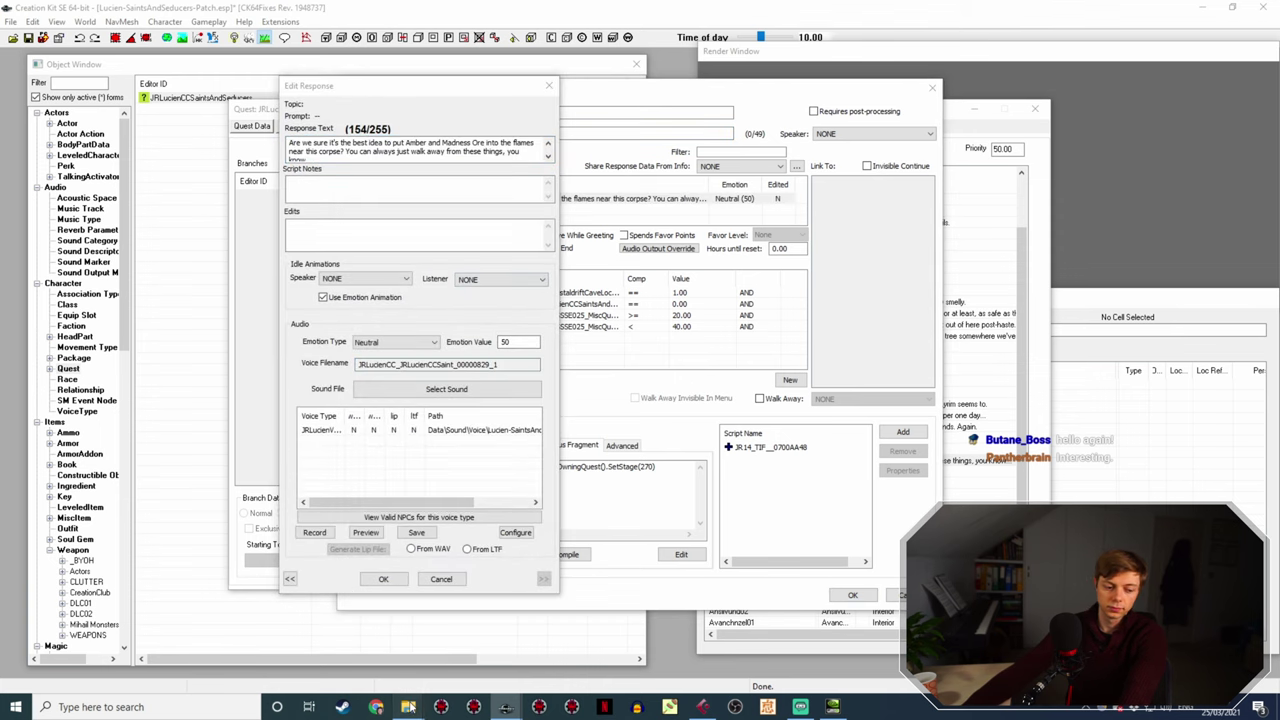
pyautogui.click(938, 393)
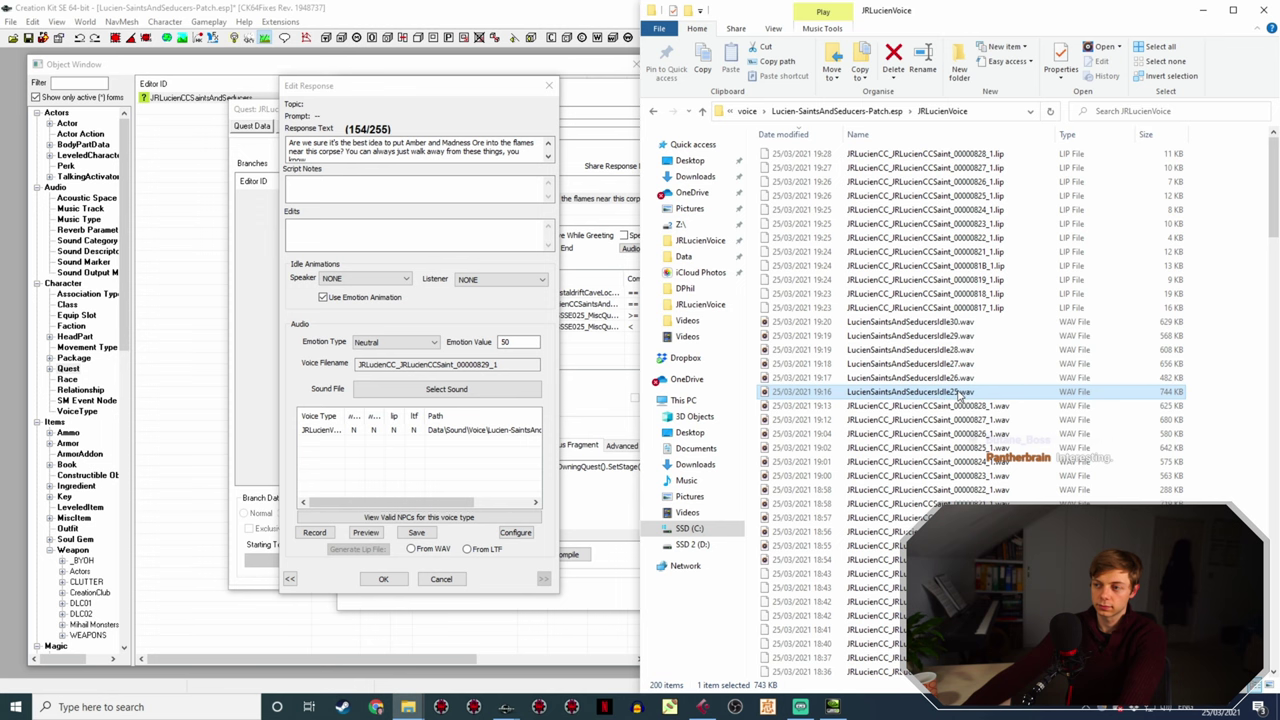
pyautogui.press('F2')
pyautogui.write('JRLucienCC_JRLucienCCSaint_00000829_1')
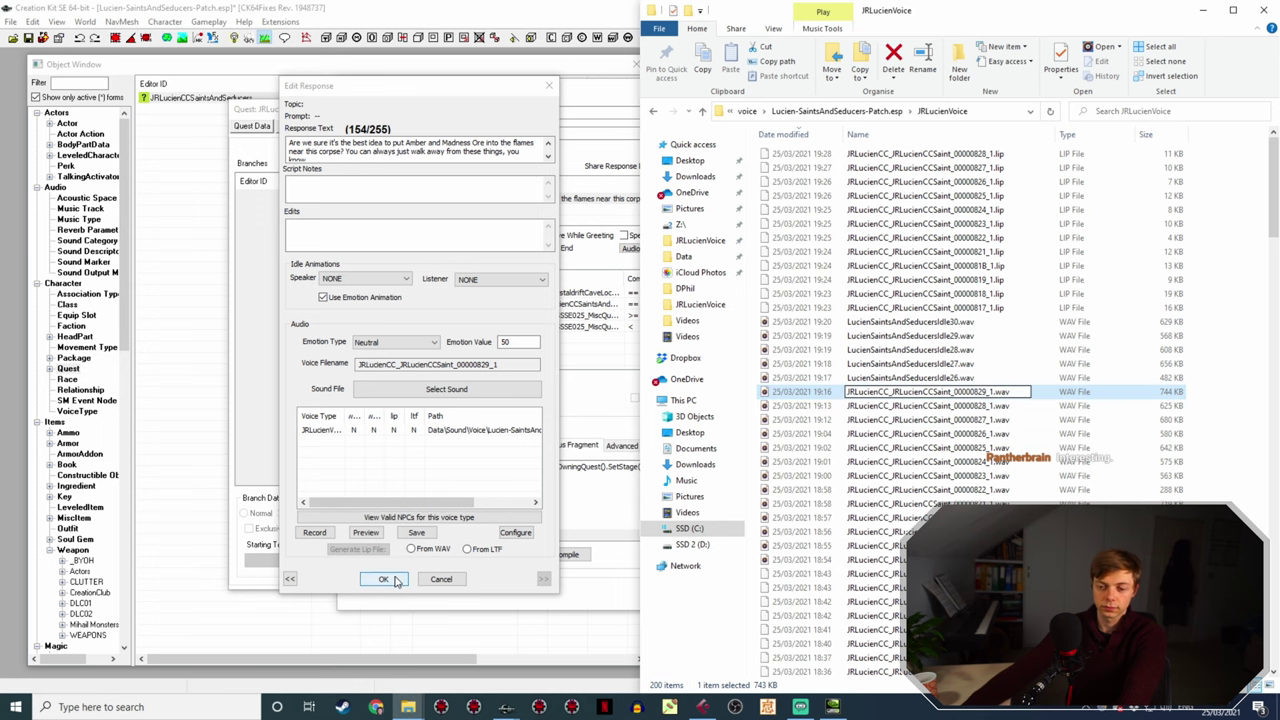
# - Reopen the Amber and Madness Ore response, generate its lip file from the WAV and accept both dialogs
pyautogui.click(394, 580)
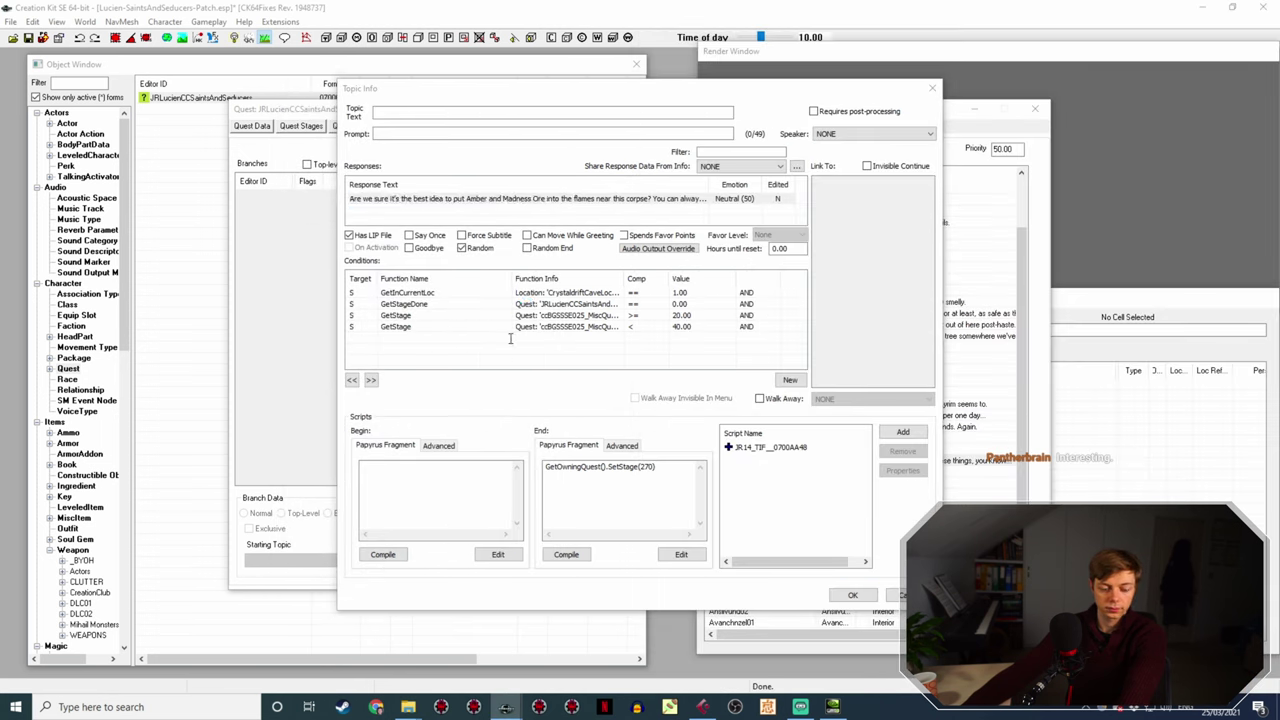
pyautogui.doubleClick(565, 198)
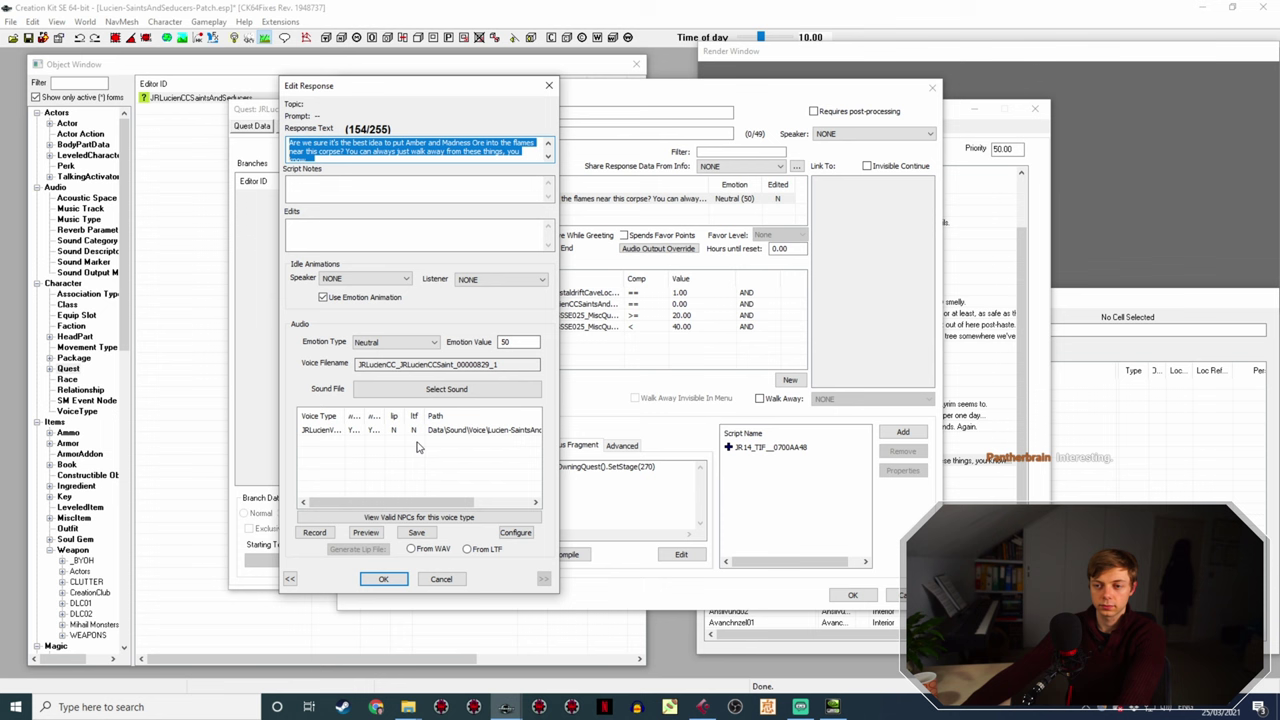
pyautogui.click(381, 580)
pyautogui.click(850, 594)
# - Rename LucienSaintsAndSeducersIdle26.wav to the "Congratulations on your magic hammer" response's voice filename, JRLucienCC_JRLucienCCSaint_0000082A_1
pyautogui.click(699, 470)
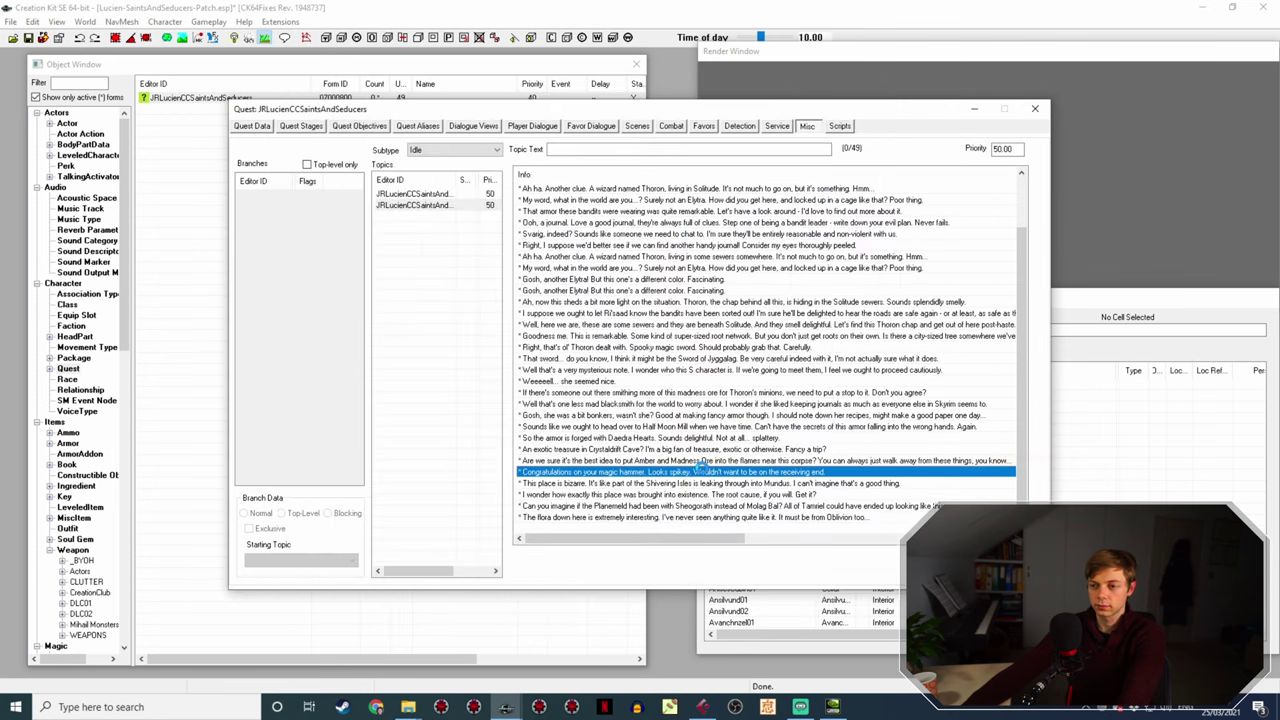
pyautogui.doubleClick(700, 469)
pyautogui.doubleClick(612, 198)
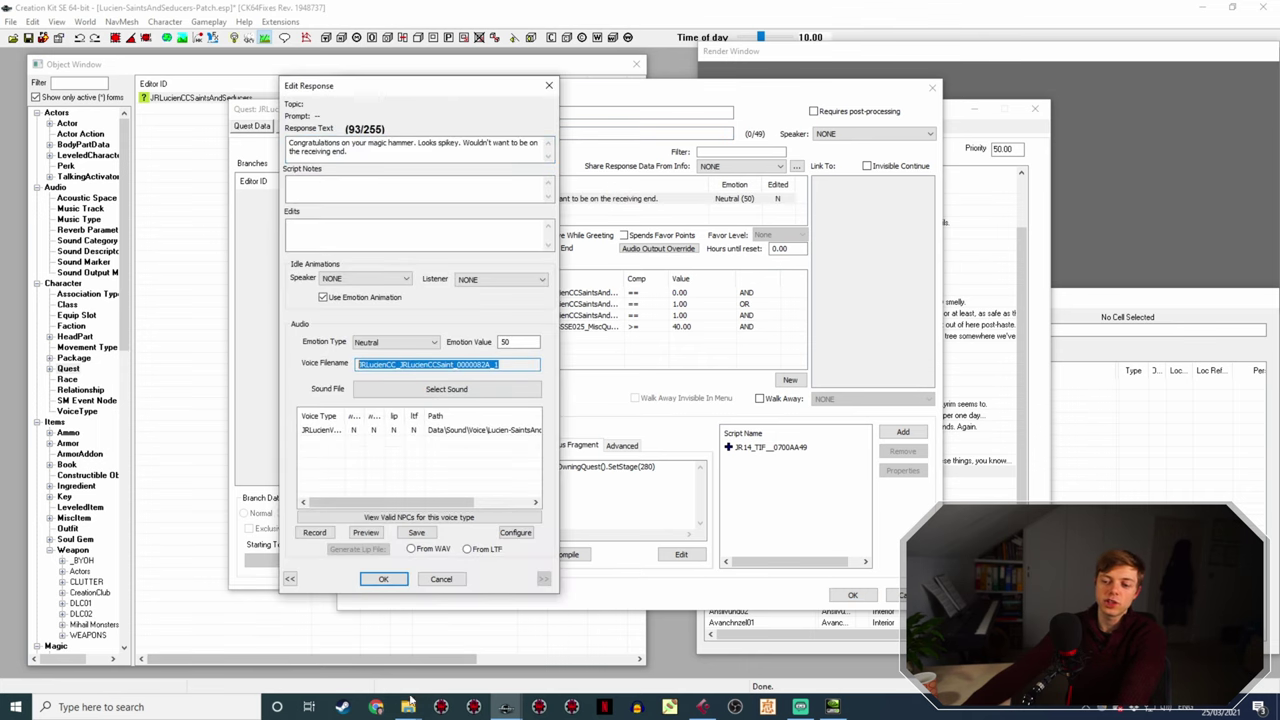
pyautogui.moveTo(408, 707)
pyautogui.click(388, 648)
pyautogui.click(945, 391)
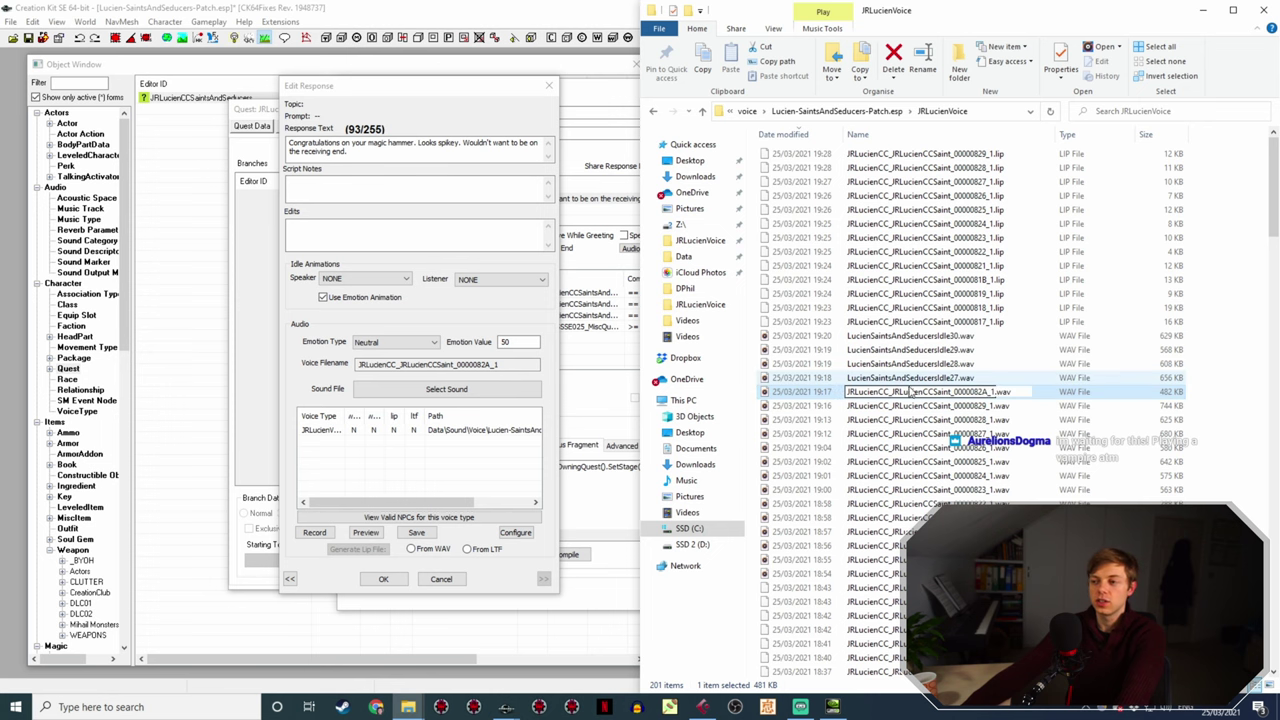
# - Reopen the magic hammer response, generate its lip file from the WAV and accept the response and topic info
pyautogui.click(384, 580)
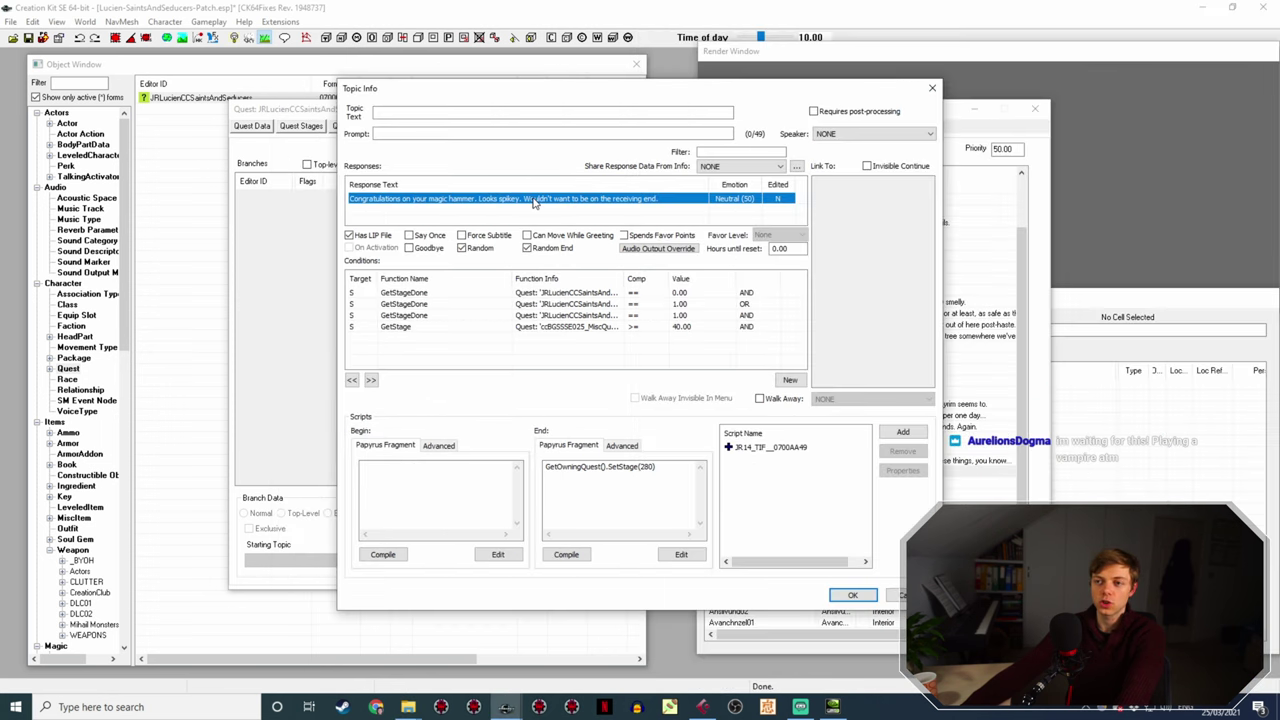
pyautogui.doubleClick(533, 199)
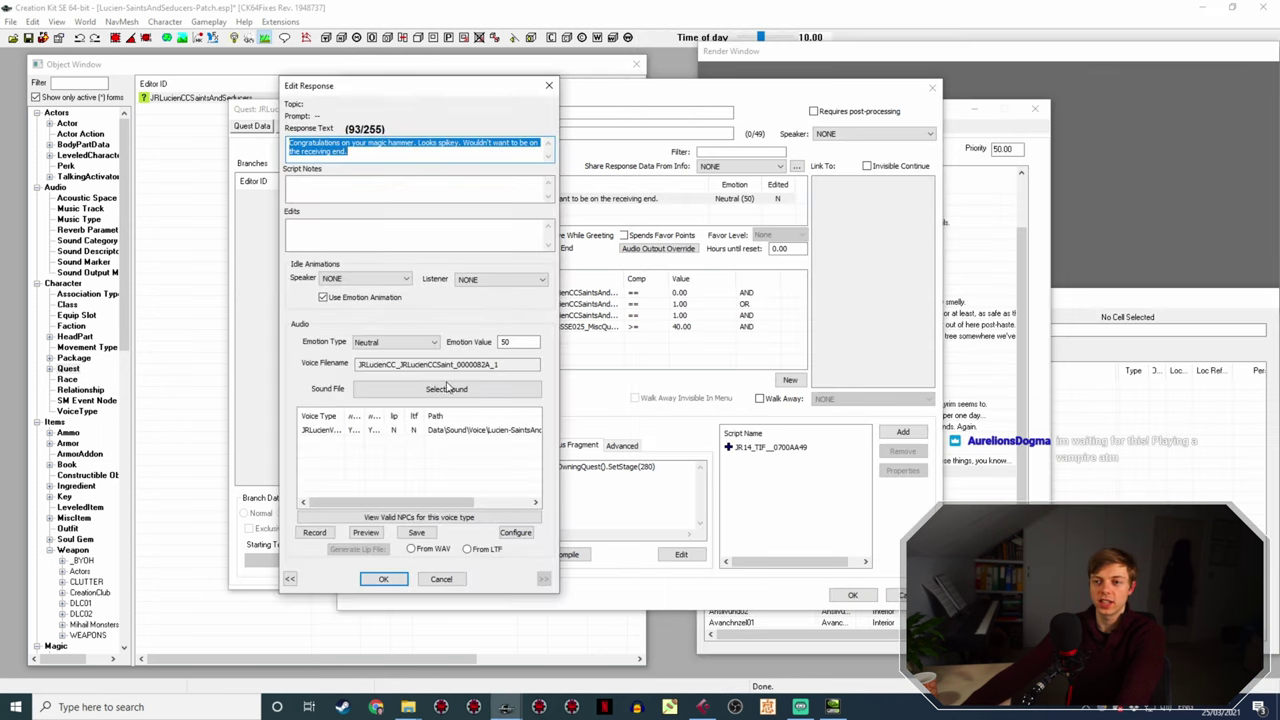
pyautogui.click(421, 537)
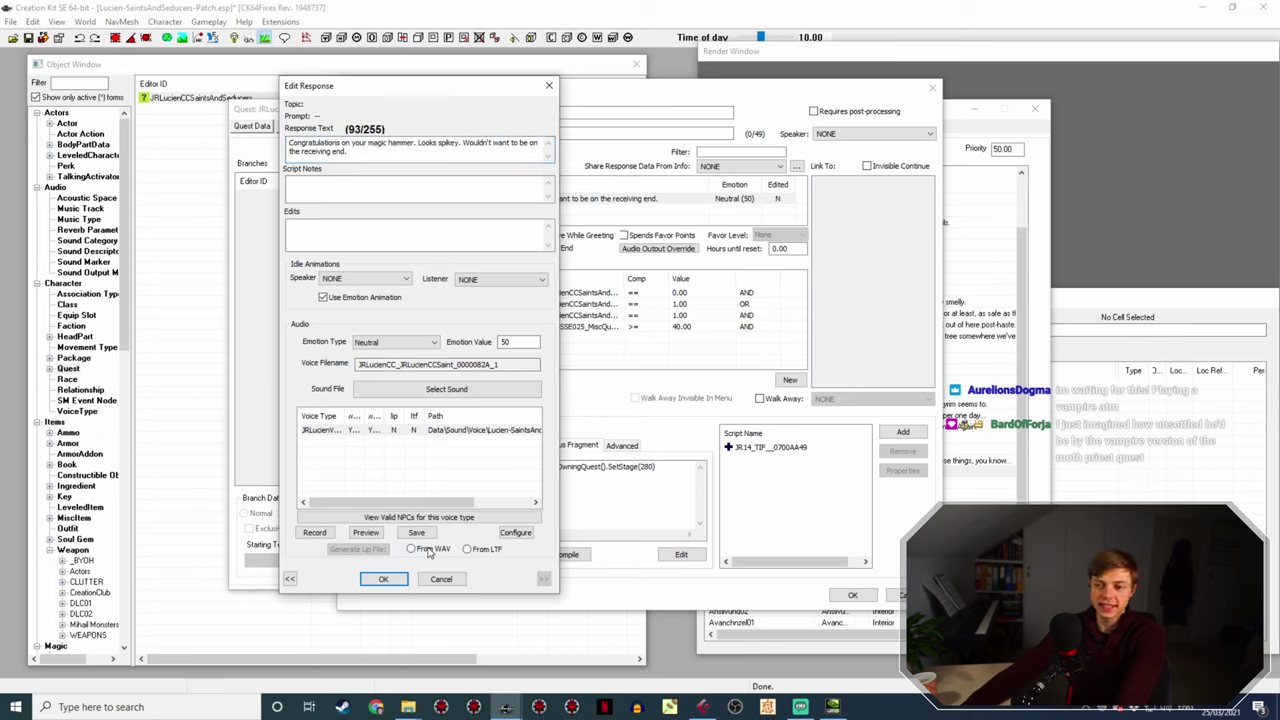
pyautogui.click(383, 579)
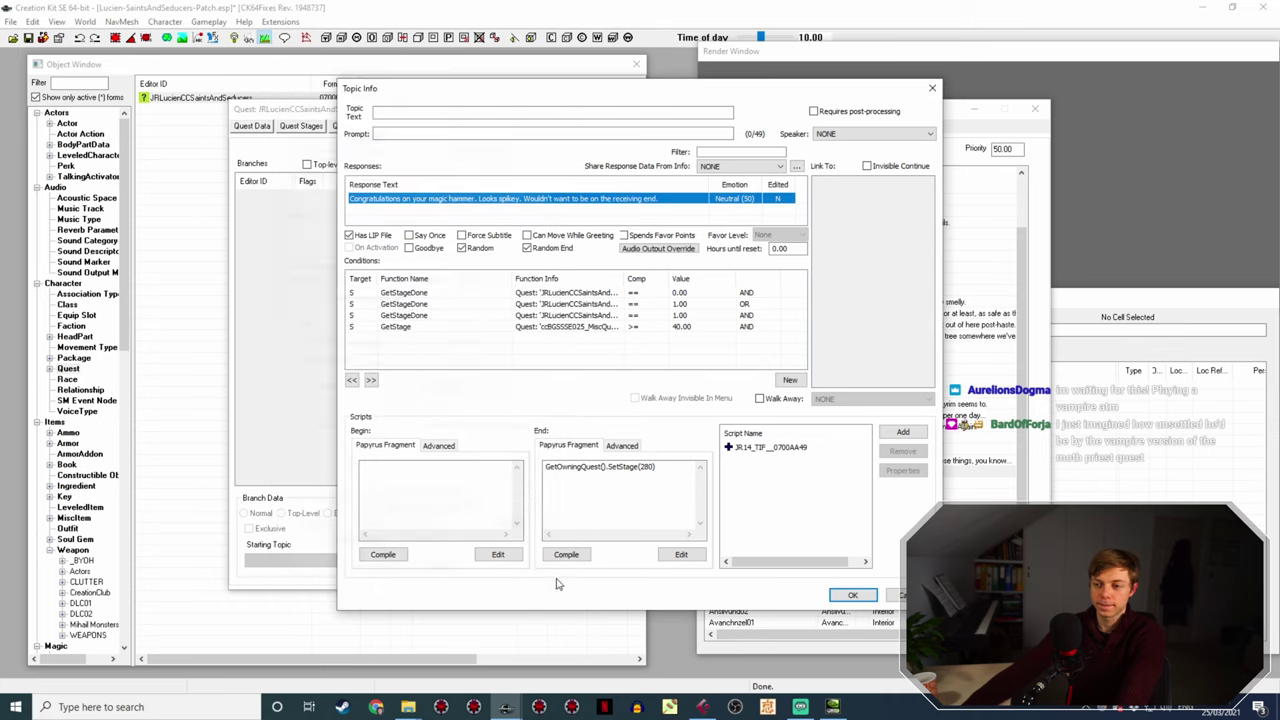
pyautogui.click(852, 595)
# - Copy the voice filename JRLucienCC_JRLucienCCSaint_00000866_1 from the "This place is bizarre" response and rename LucienSaintsAndSeducersIdle27.wav with it
pyautogui.doubleClick(636, 484)
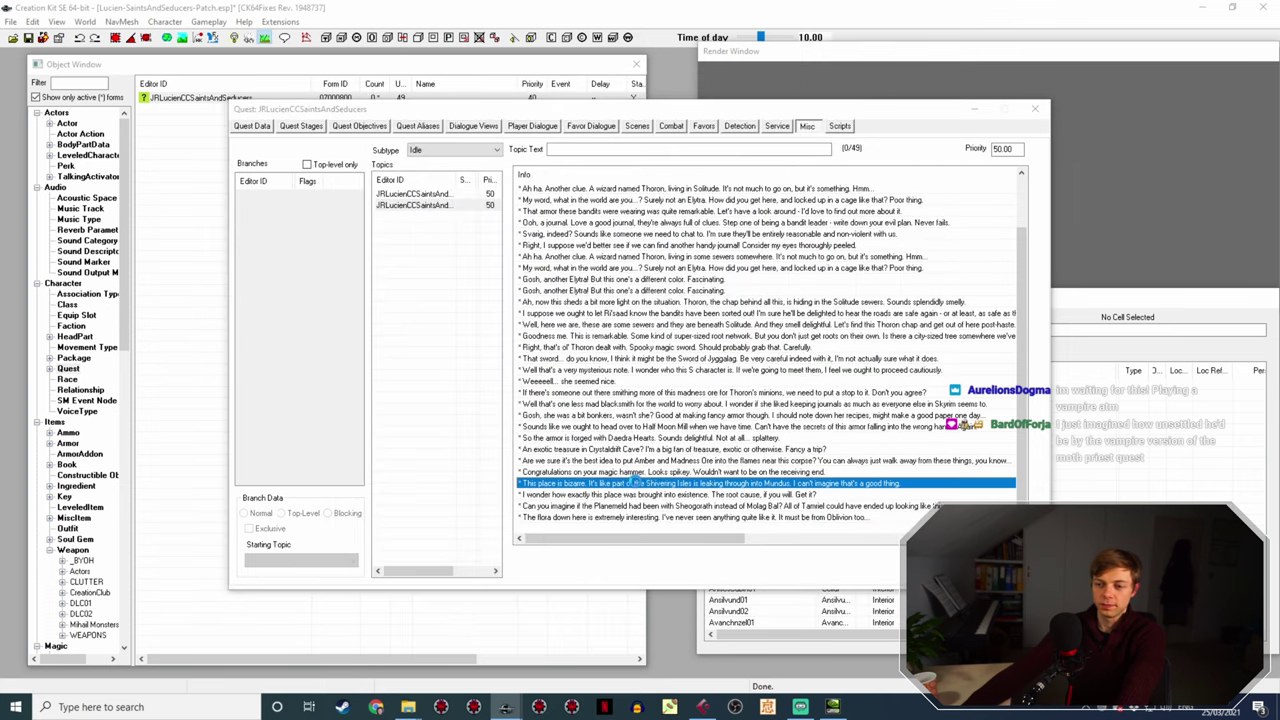
pyautogui.click(568, 199)
pyautogui.doubleClick(568, 199)
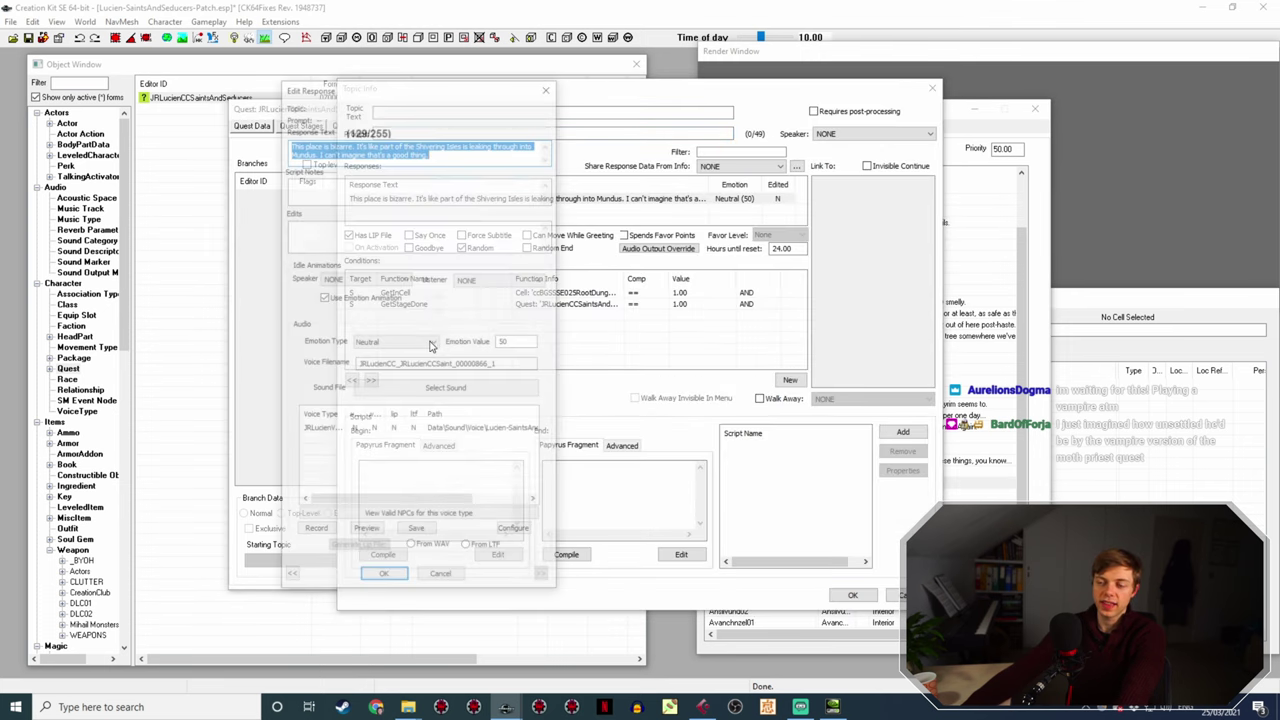
pyautogui.click(408, 707)
pyautogui.click(368, 640)
pyautogui.click(951, 393)
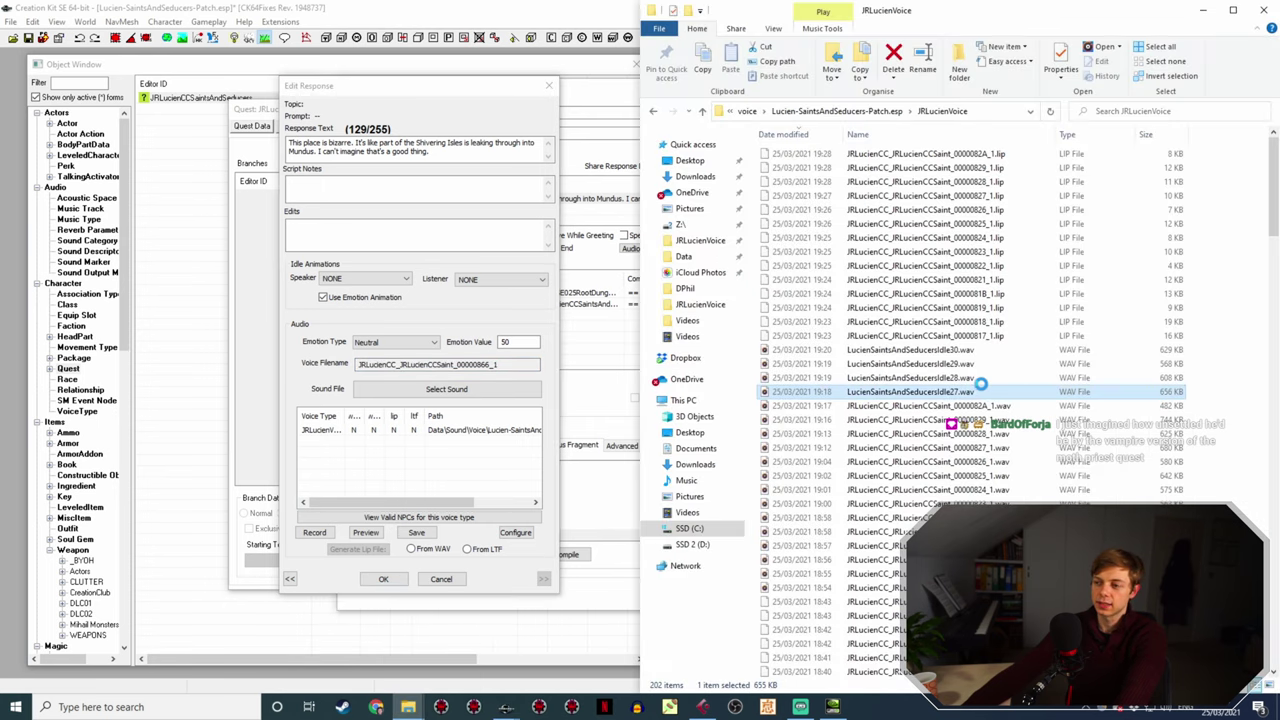
pyautogui.press('F2')
pyautogui.press('Escape')
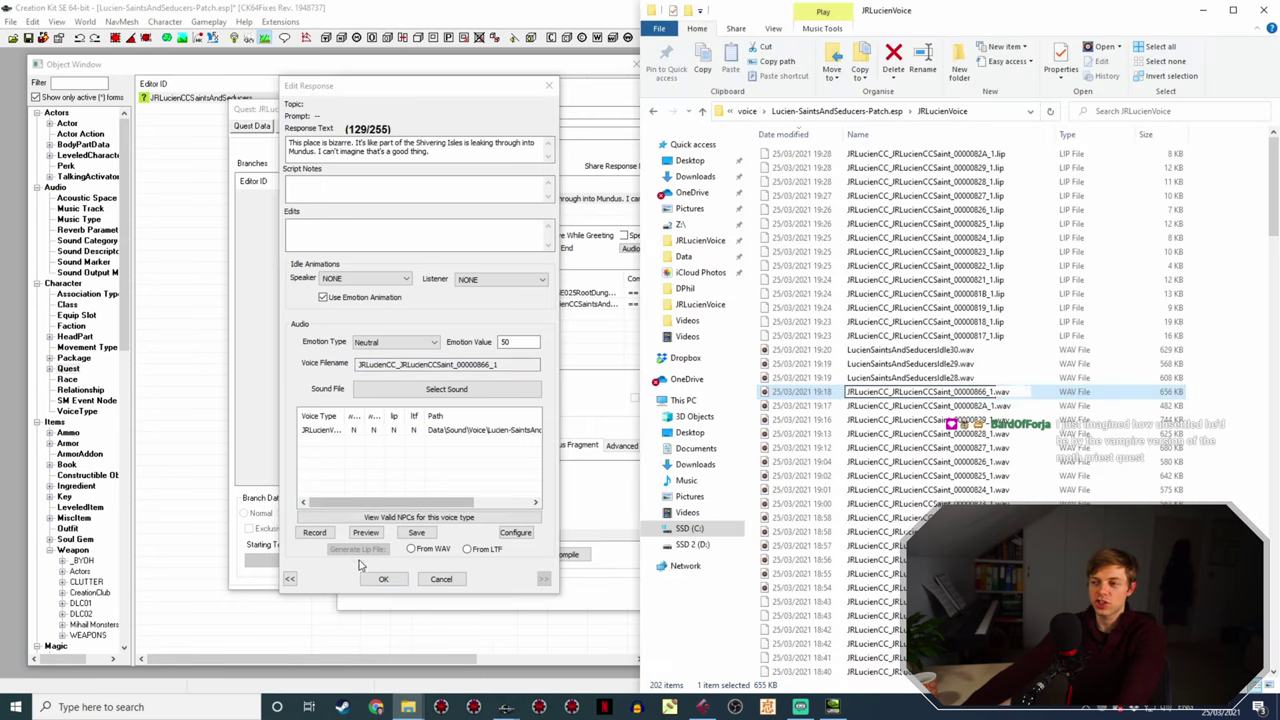
# - Reopen the "This place is bizarre" response, generate its lip file from the WAV and accept both dialogs
pyautogui.click(383, 579)
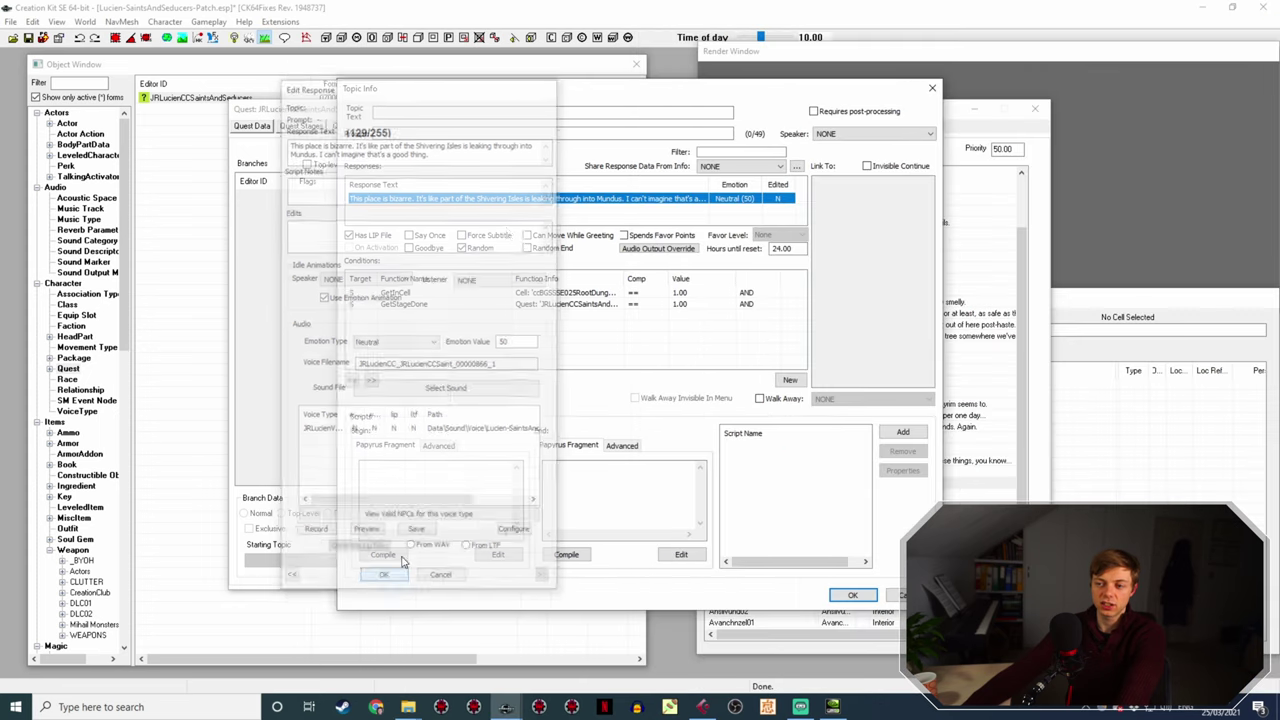
pyautogui.doubleClick(562, 197)
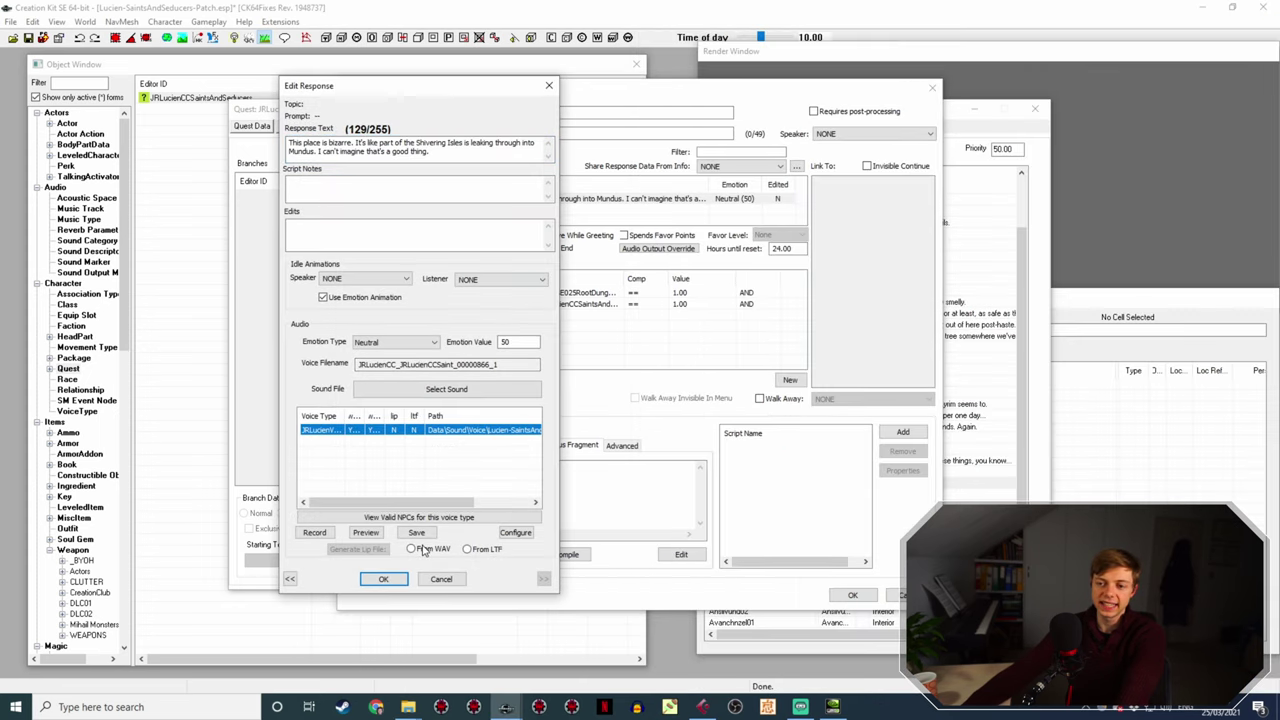
pyautogui.click(412, 549)
pyautogui.click(356, 549)
pyautogui.click(383, 579)
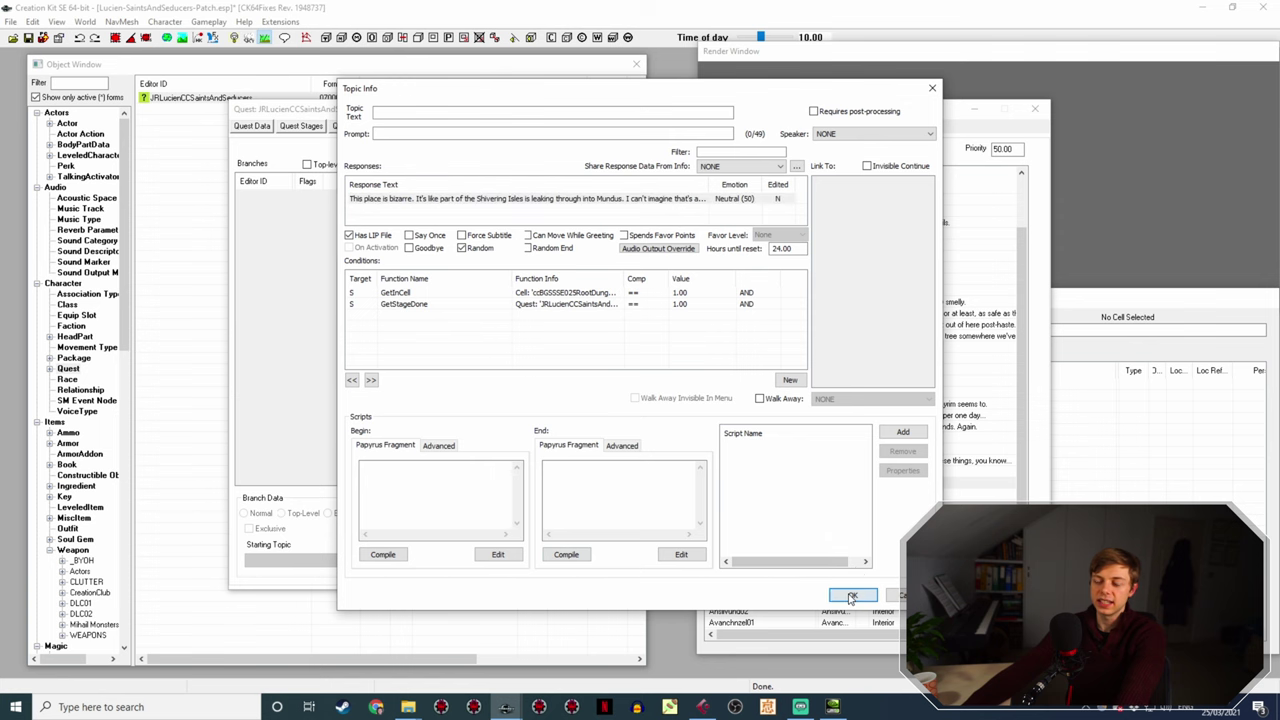
pyautogui.click(851, 597)
# - Copy the voice filename JRLucienCC_JRLucienCCSaint_00000867_1 from the "I wonder how exactly this place" response and rename LucienSaintsAndSeducersIdle28.wav with it
pyautogui.doubleClick(633, 491)
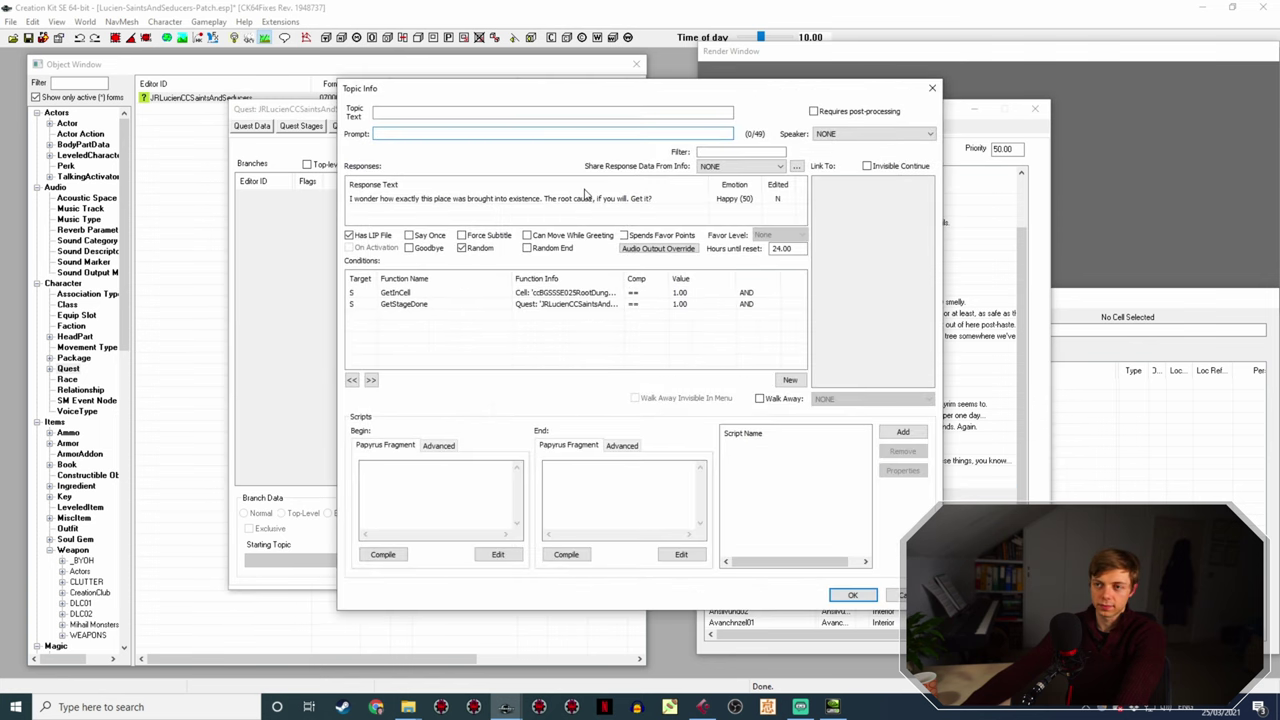
pyautogui.doubleClick(586, 197)
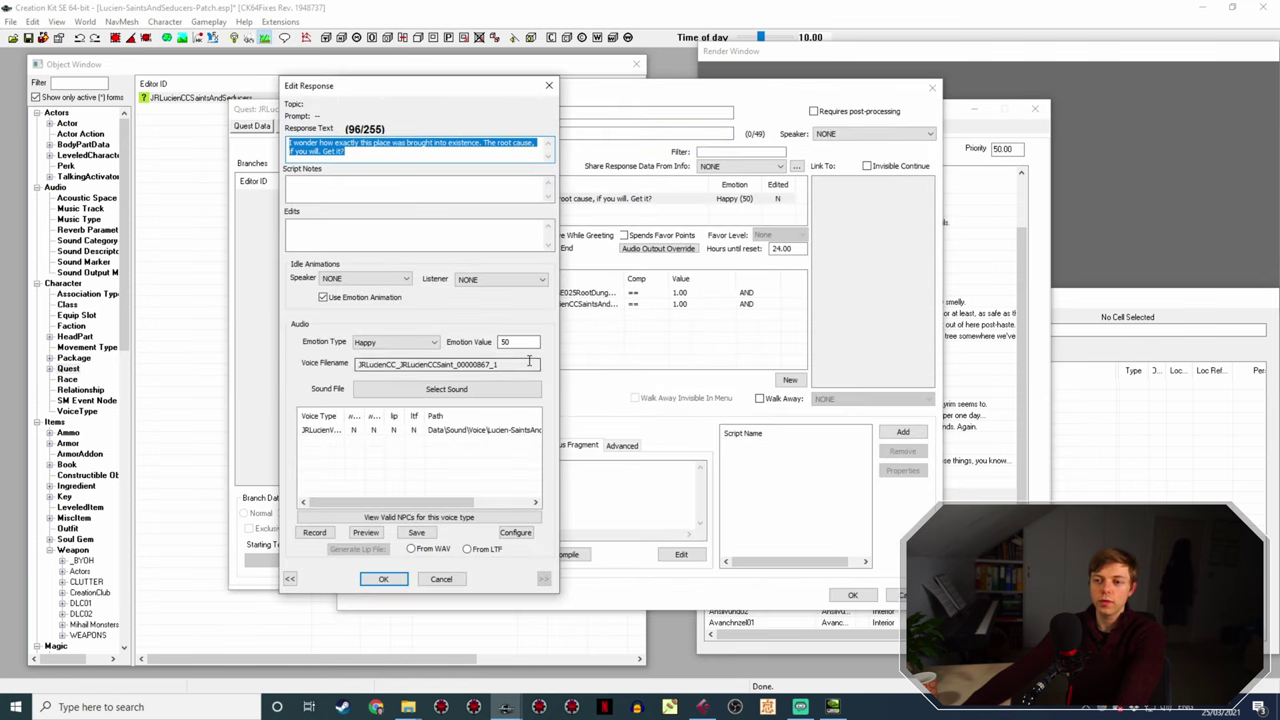
pyautogui.doubleClick(529, 363)
pyautogui.click(408, 707)
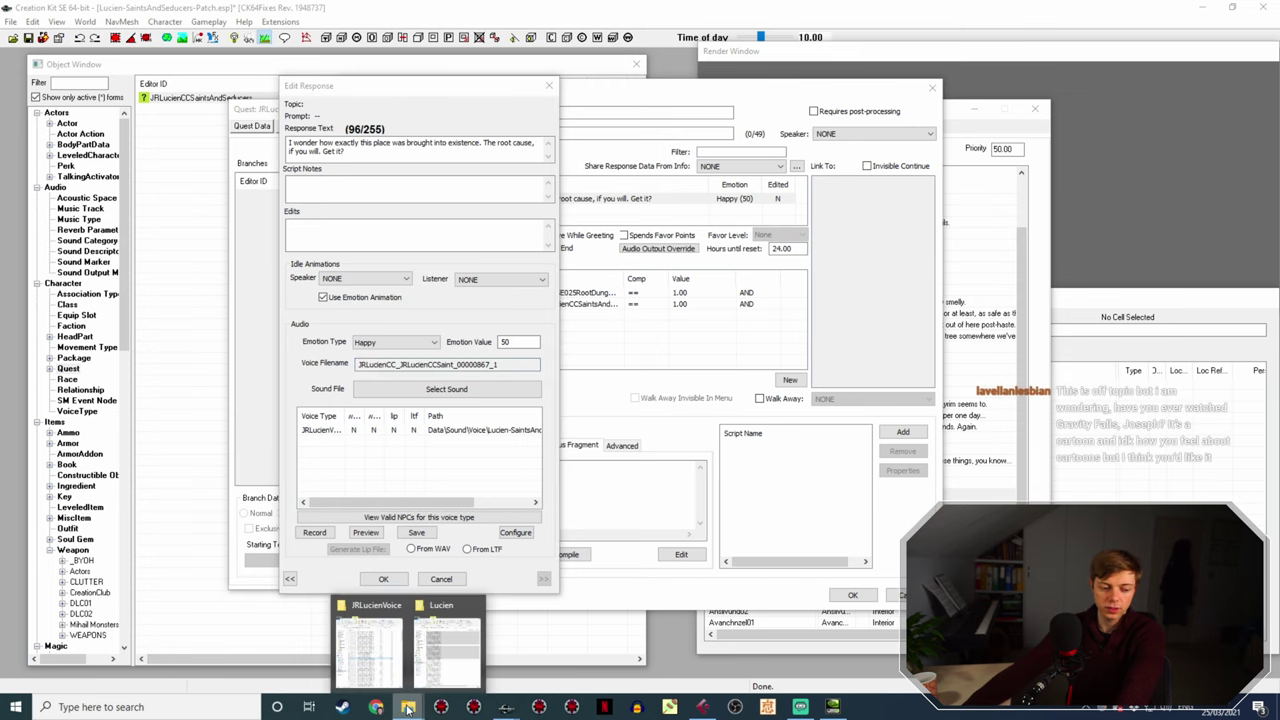
pyautogui.click(368, 648)
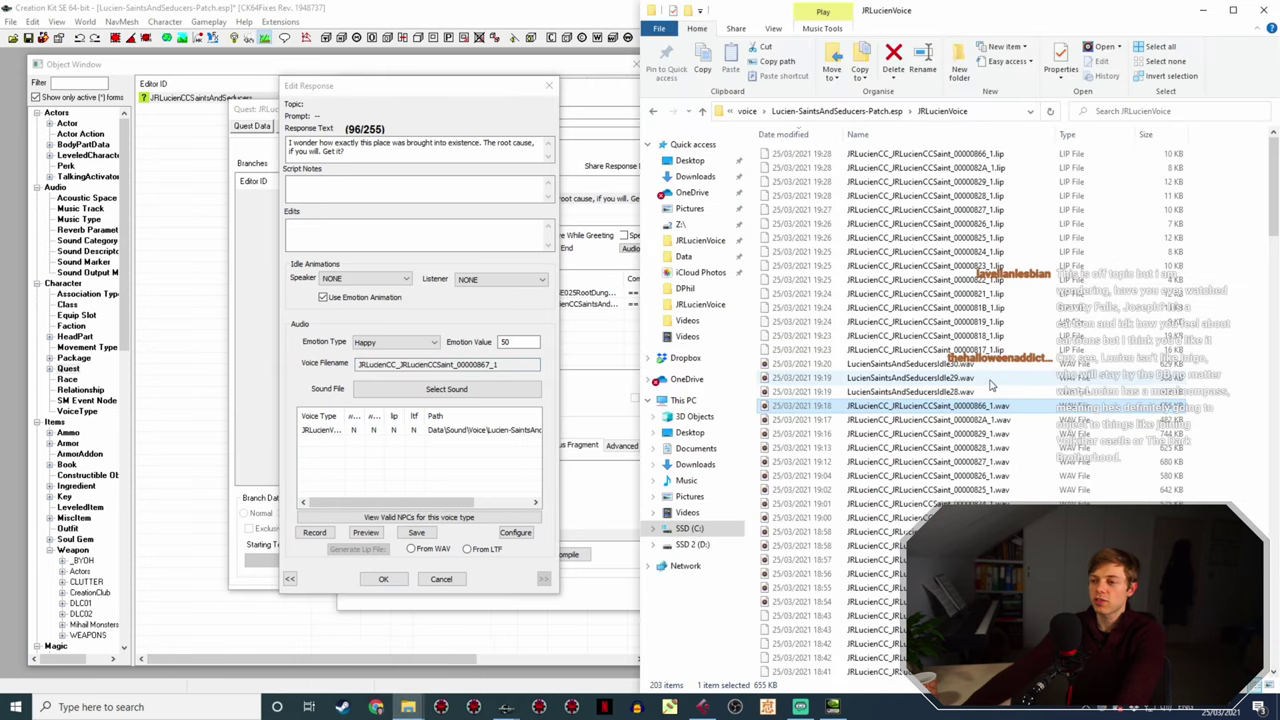
pyautogui.click(985, 391)
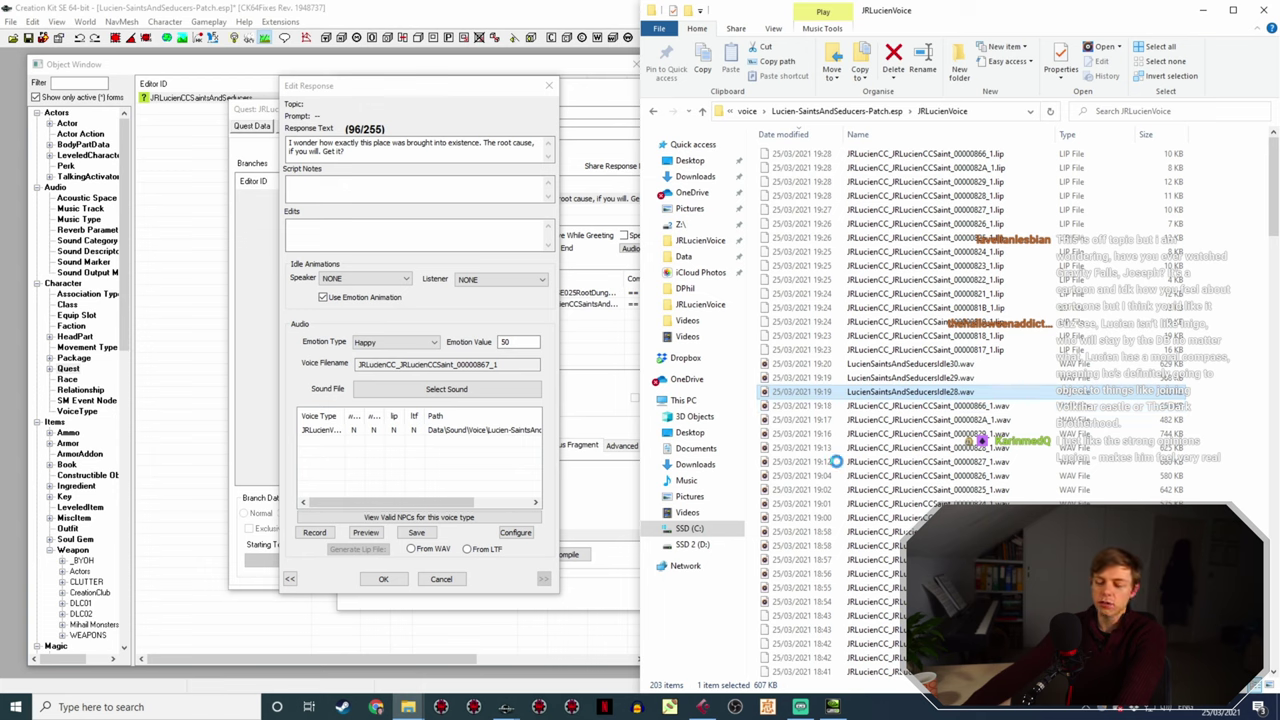
pyautogui.click(383, 579)
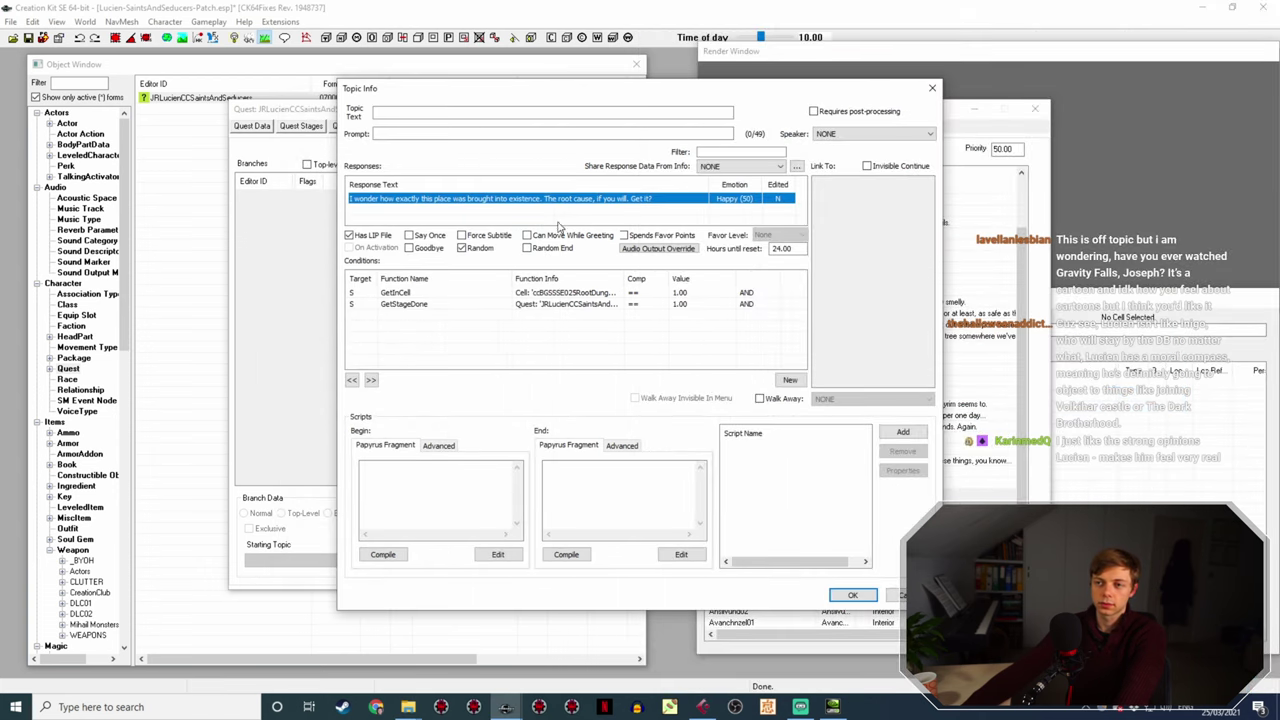
# - Reopen the "I wonder how exactly this place" response, generate its lip file from the WAV and accept both dialogs
pyautogui.doubleClick(576, 199)
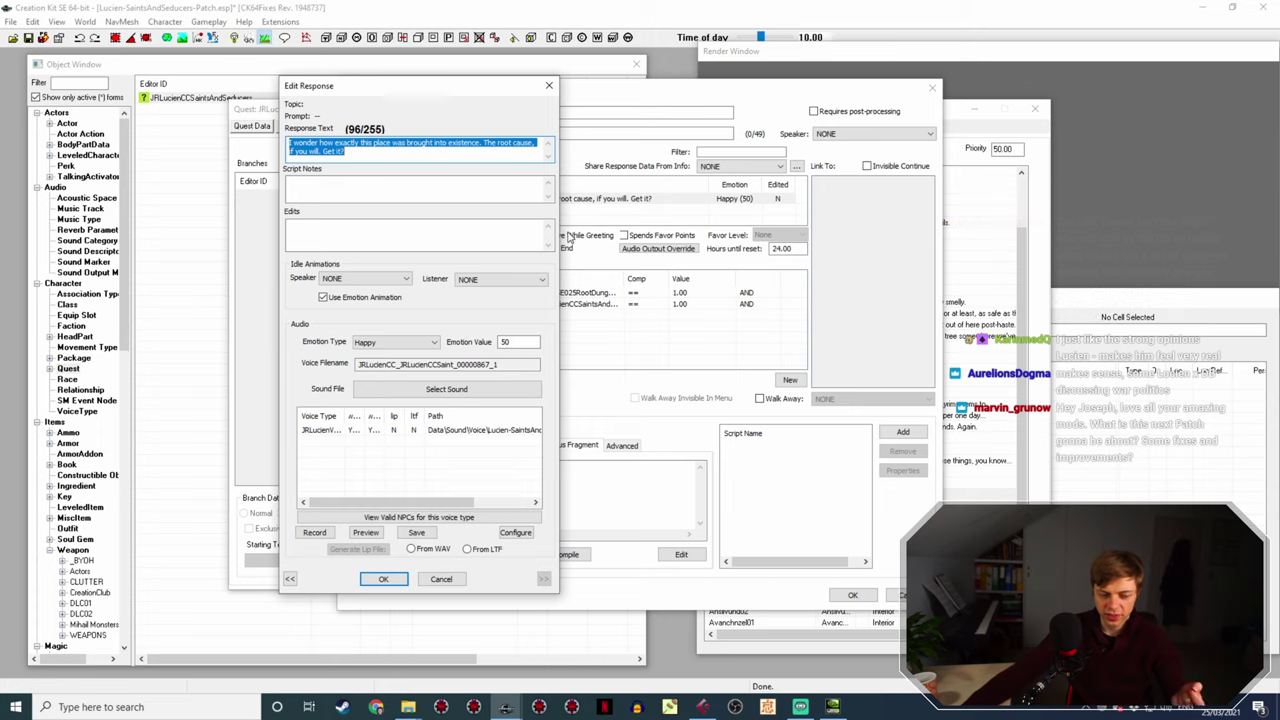
pyautogui.click(485, 431)
pyautogui.click(433, 550)
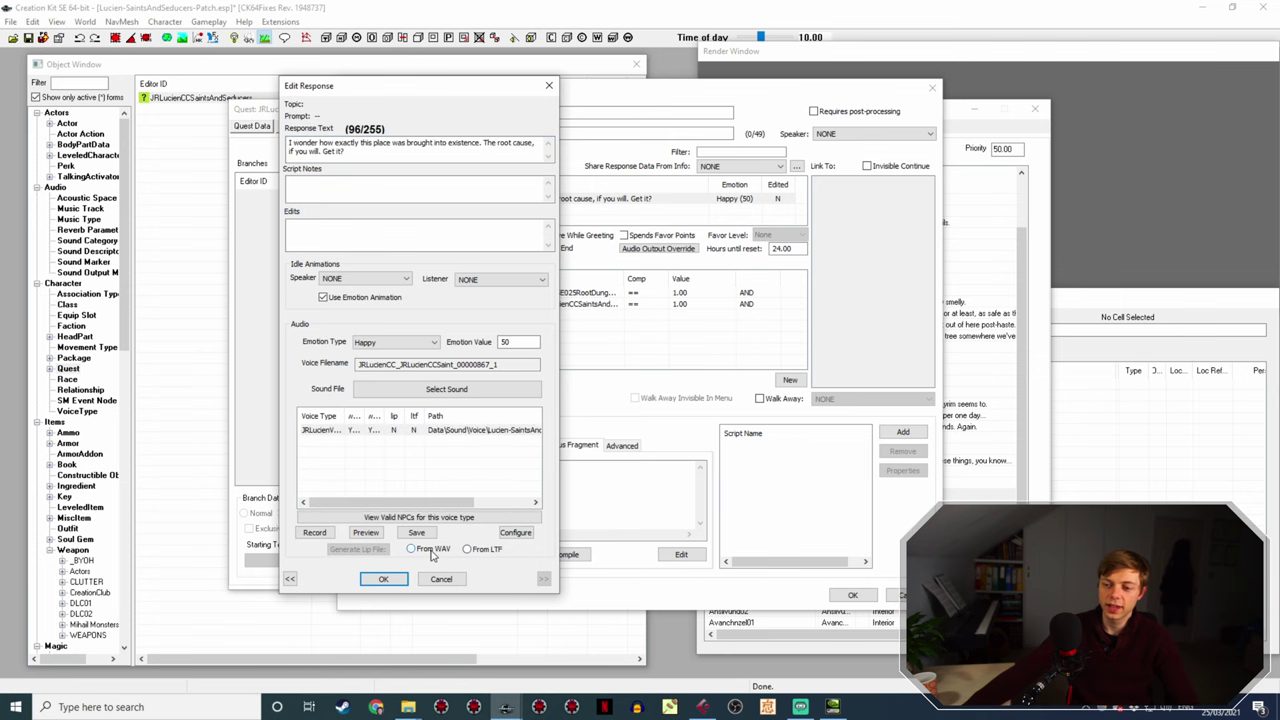
pyautogui.click(385, 580)
pyautogui.click(852, 595)
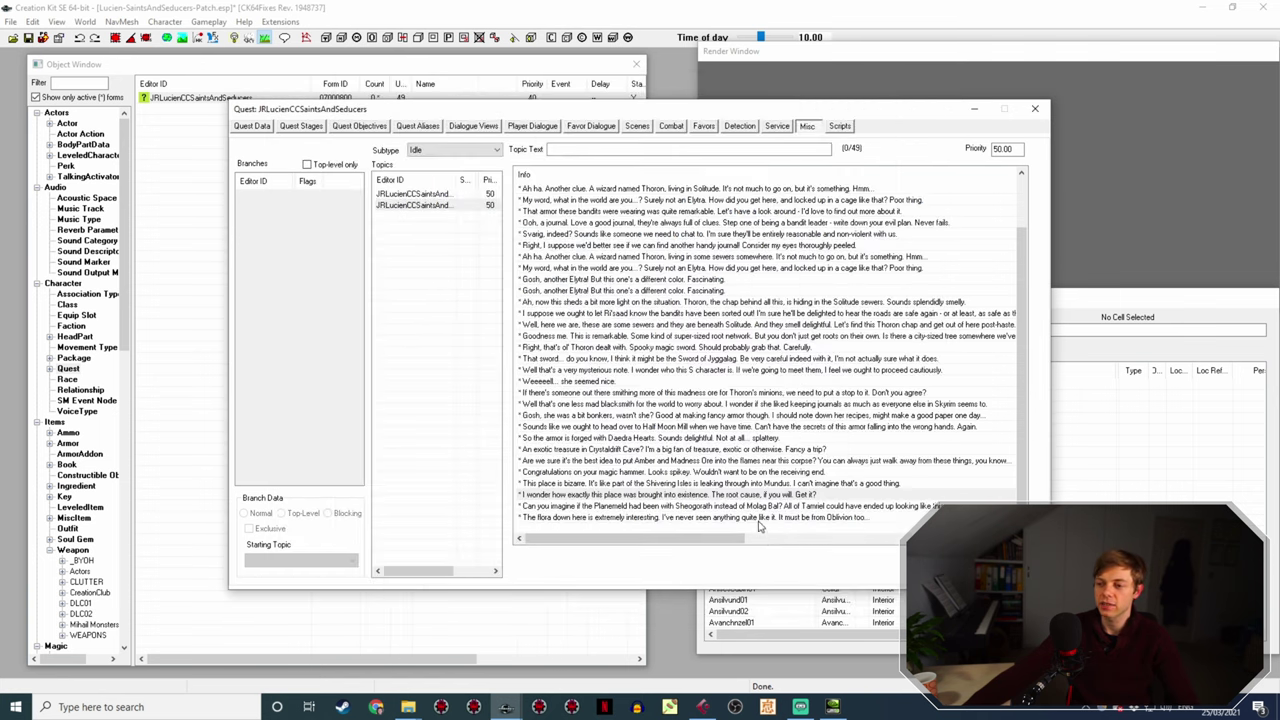
# - Rename LucienSaintsAndSeducersIdle29.wav to the "Can you imagine if the Planemeld" response's voice filename, JRLucienCC_JRLucienCCSaint_00000868_1
pyautogui.doubleClick(758, 506)
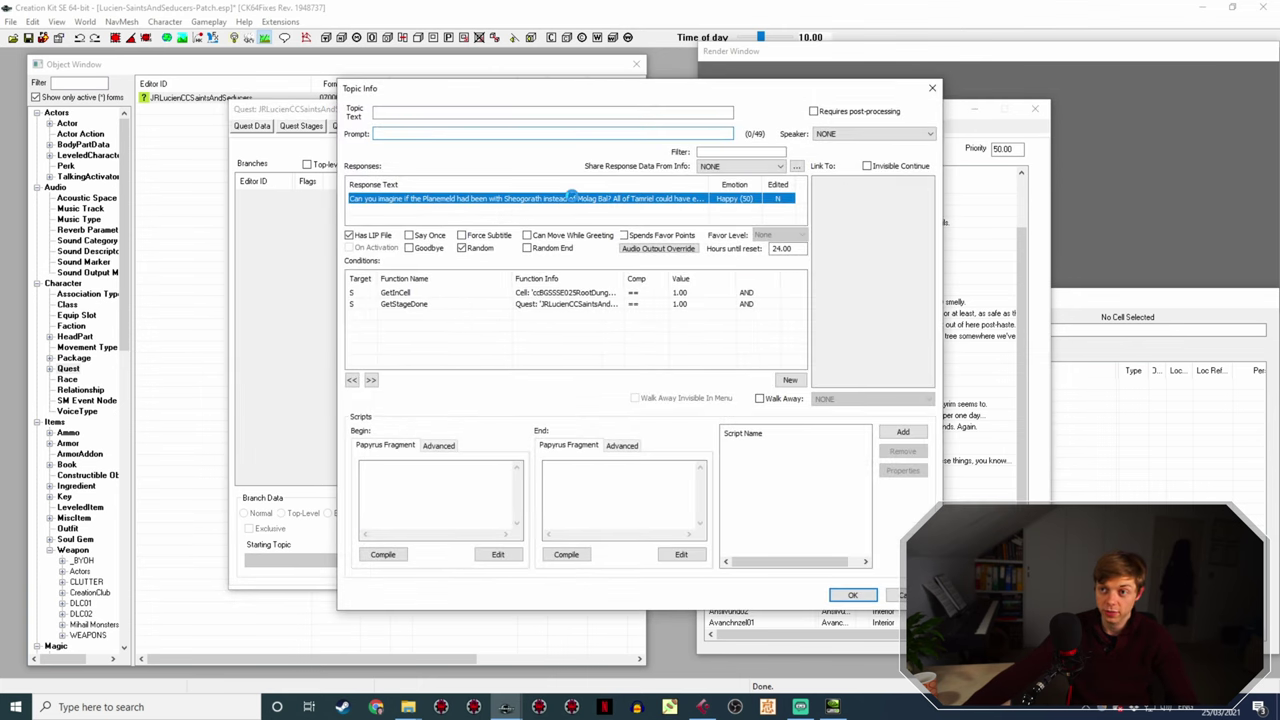
pyautogui.doubleClick(572, 198)
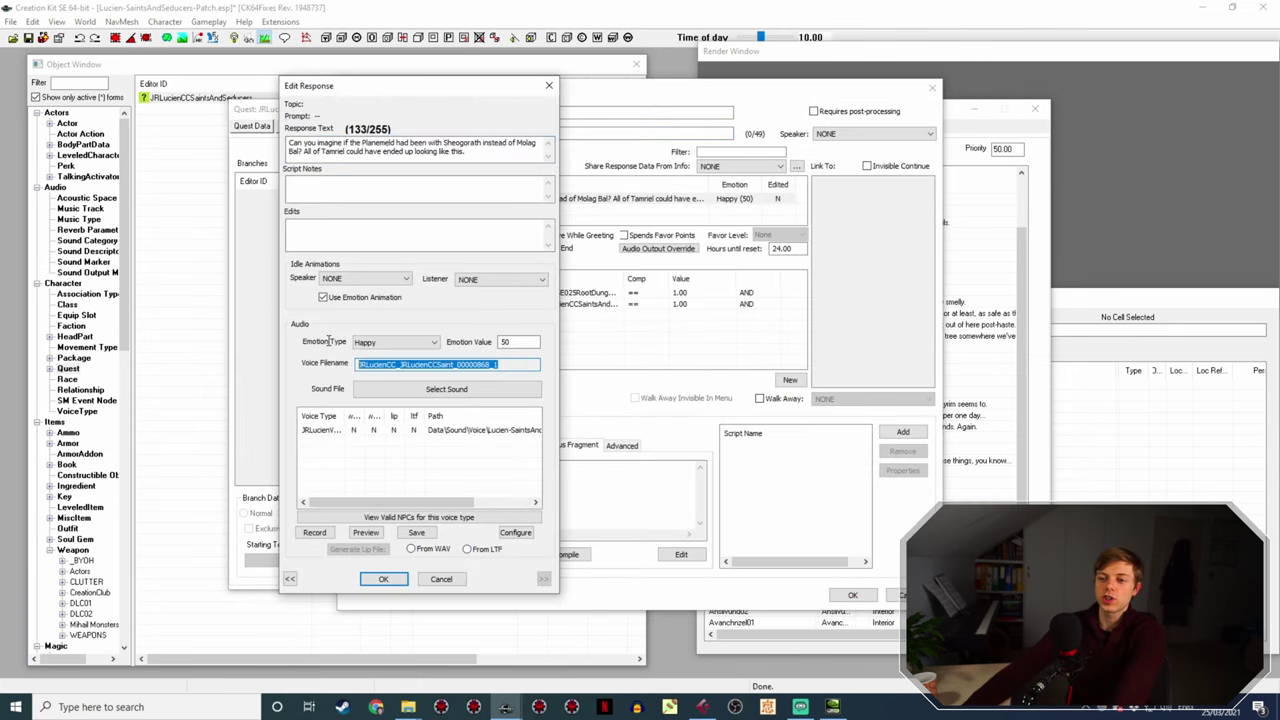
pyautogui.click(408, 707)
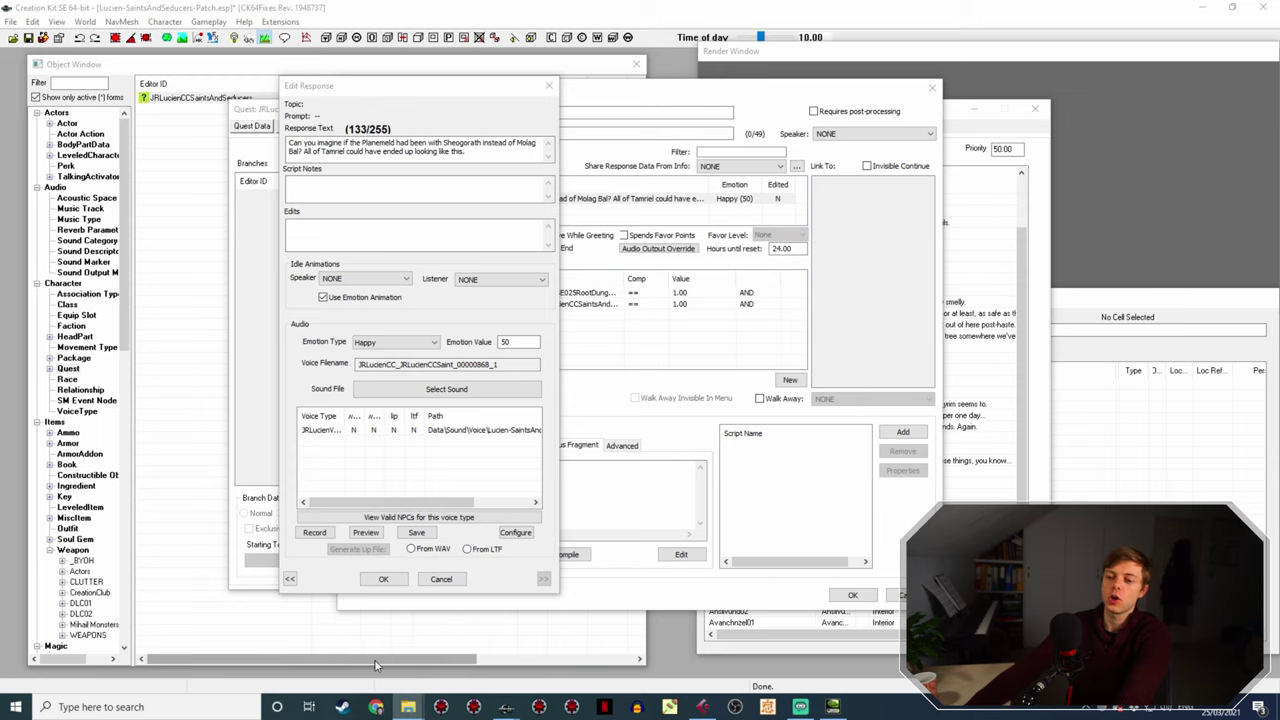
pyautogui.click(940, 392)
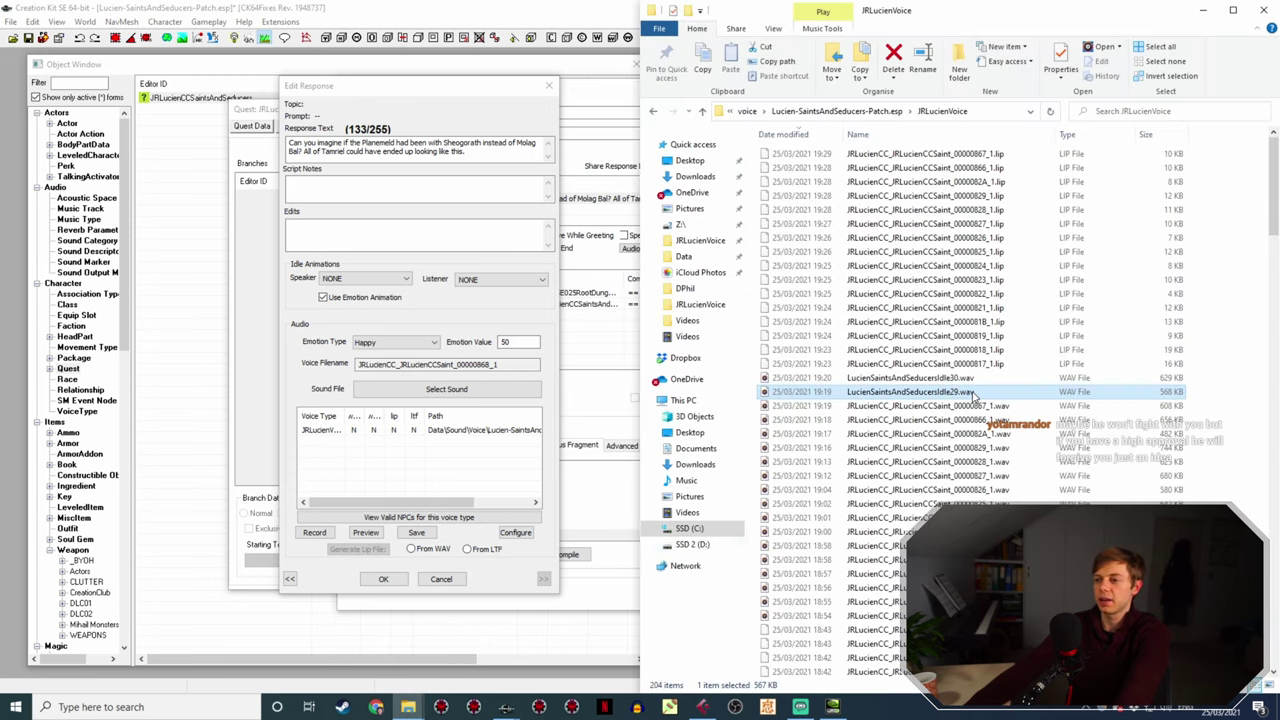
pyautogui.press('F2')
pyautogui.write('JRLucienCC_JRLucienCCSaint_00000868_1')
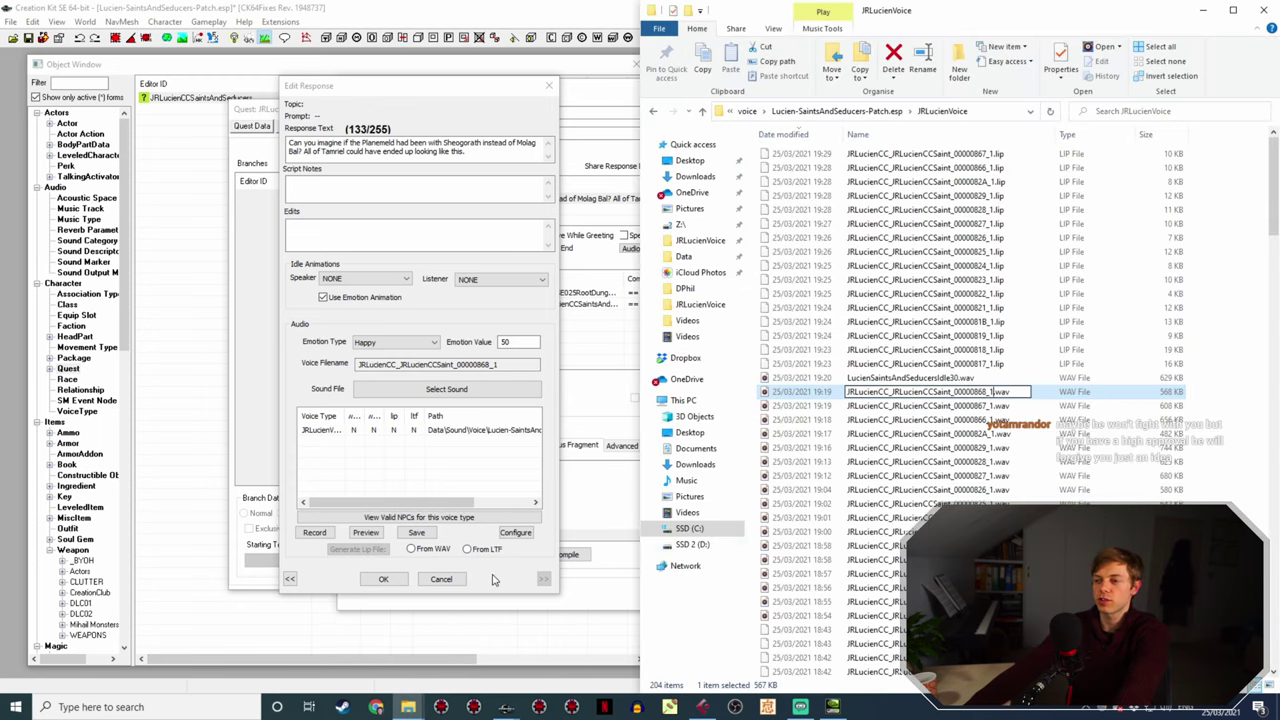
pyautogui.click(404, 579)
# - Reopen the Planemeld response, generate its lip file from the WAV and accept the response and topic info
pyautogui.doubleClick(668, 199)
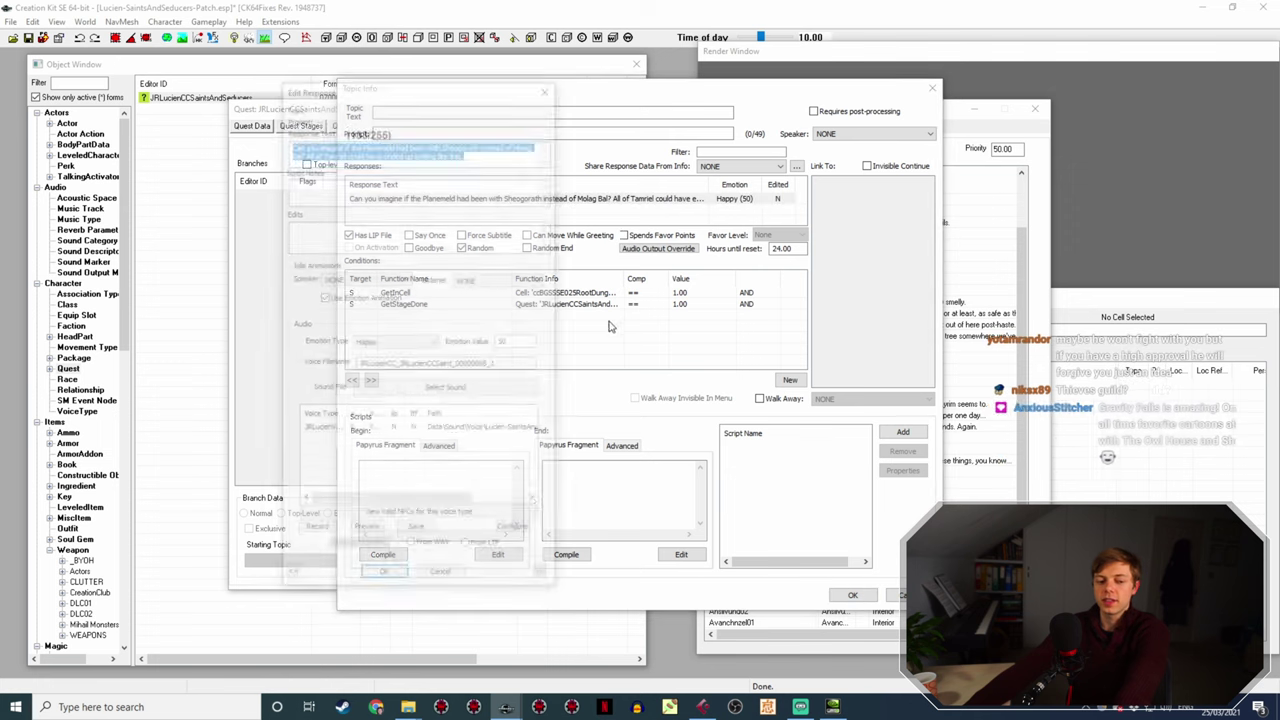
pyautogui.click(427, 430)
pyautogui.click(427, 549)
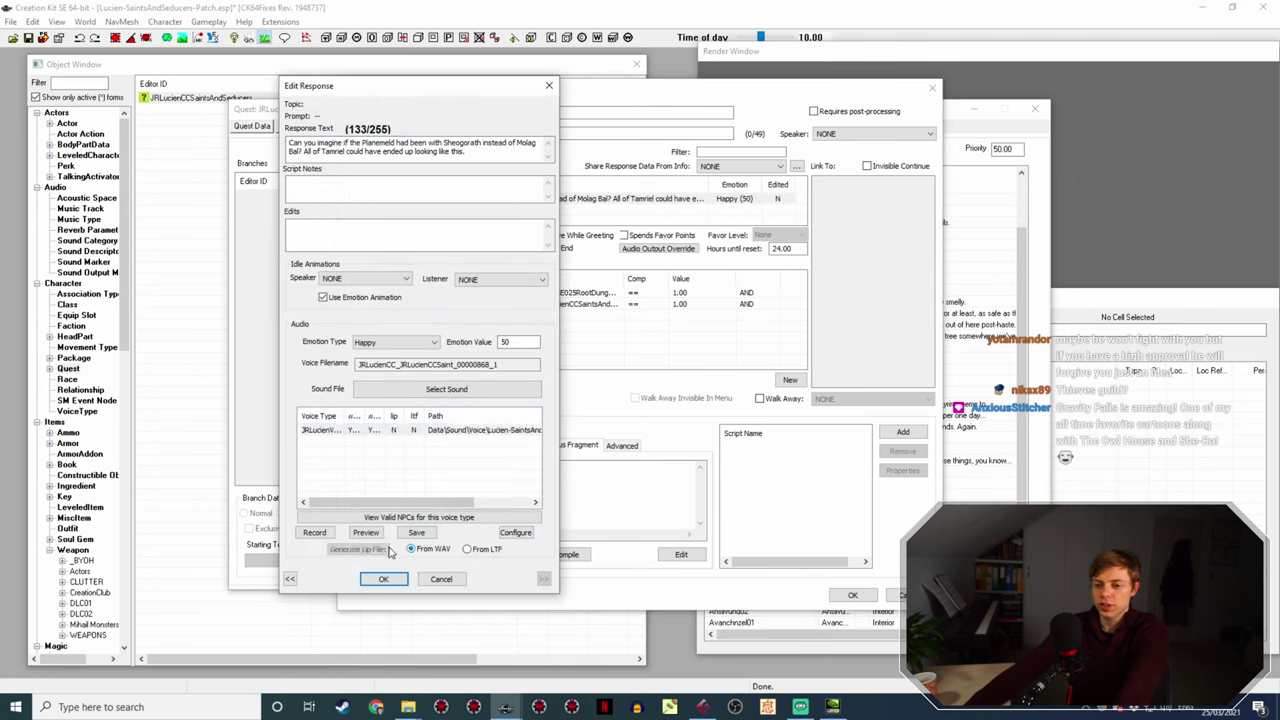
pyautogui.click(358, 549)
pyautogui.click(383, 579)
pyautogui.click(856, 593)
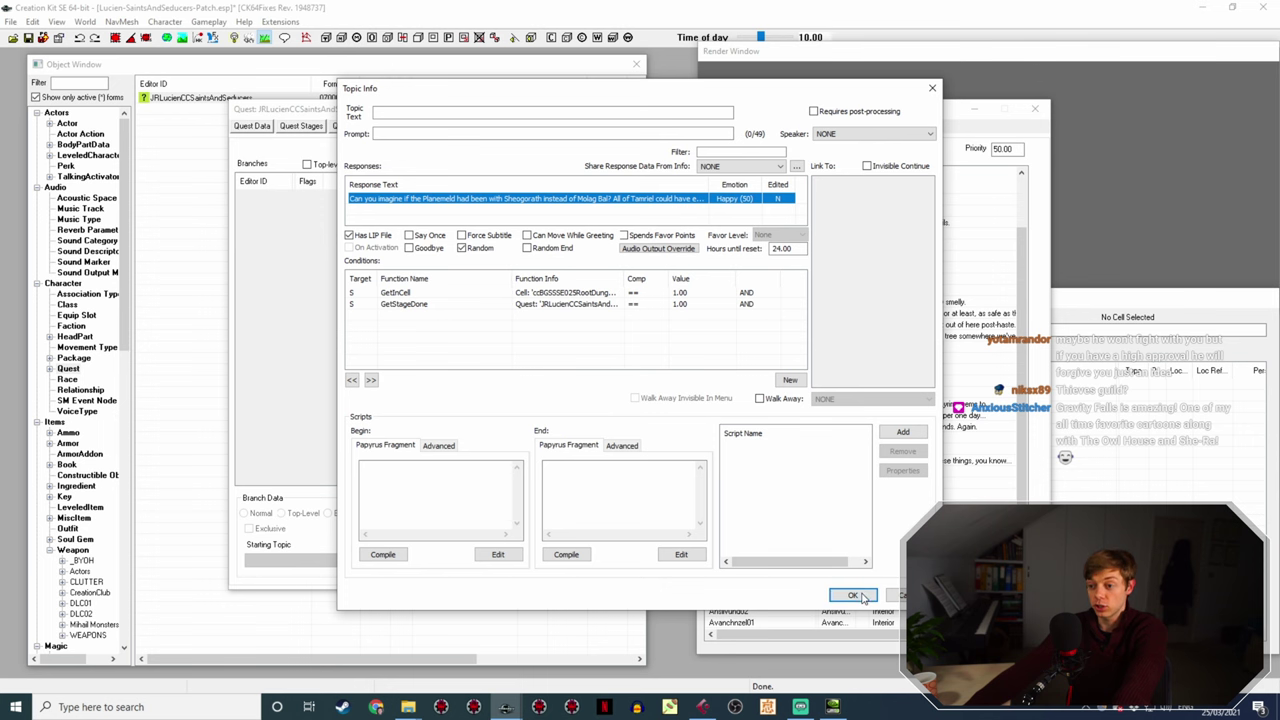
# - Rename LucienSaintsAndSeducersIdle30.wav to the "The flora down here" response's voice filename, JRLucienCC_JRLucienCCSaint_00000869_1
pyautogui.click(702, 519)
pyautogui.doubleClick(702, 519)
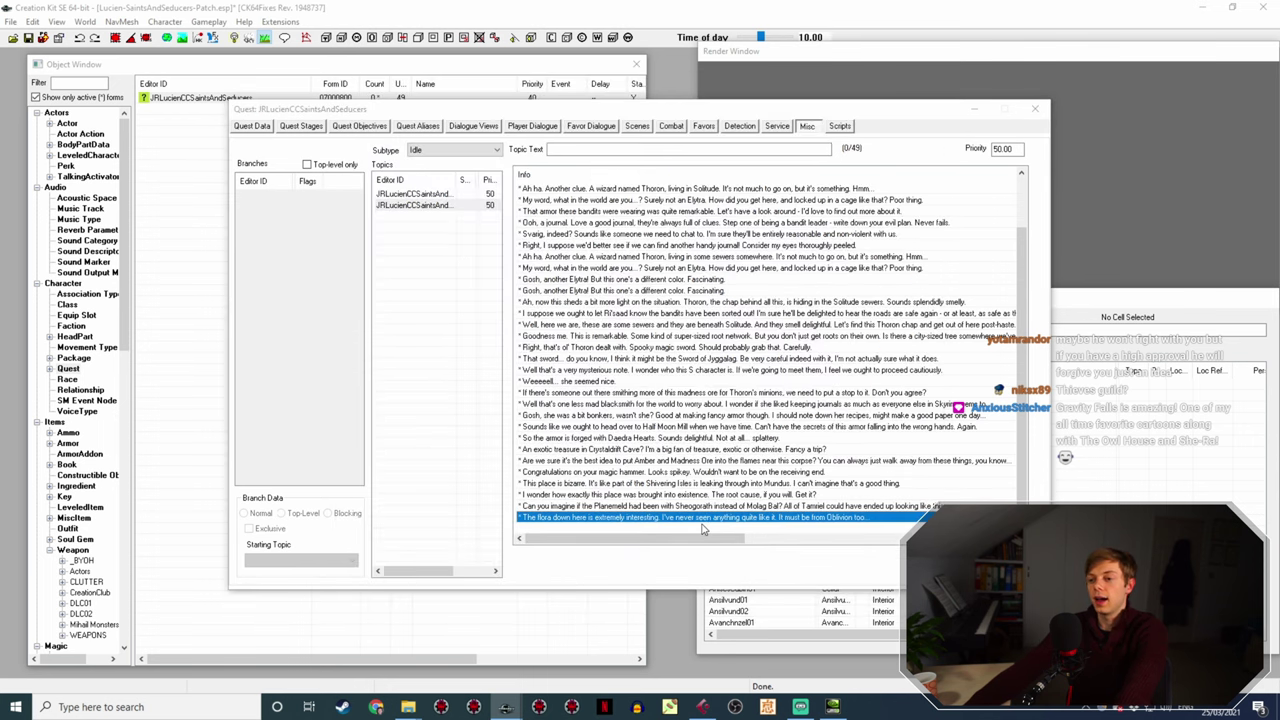
pyautogui.doubleClick(607, 200)
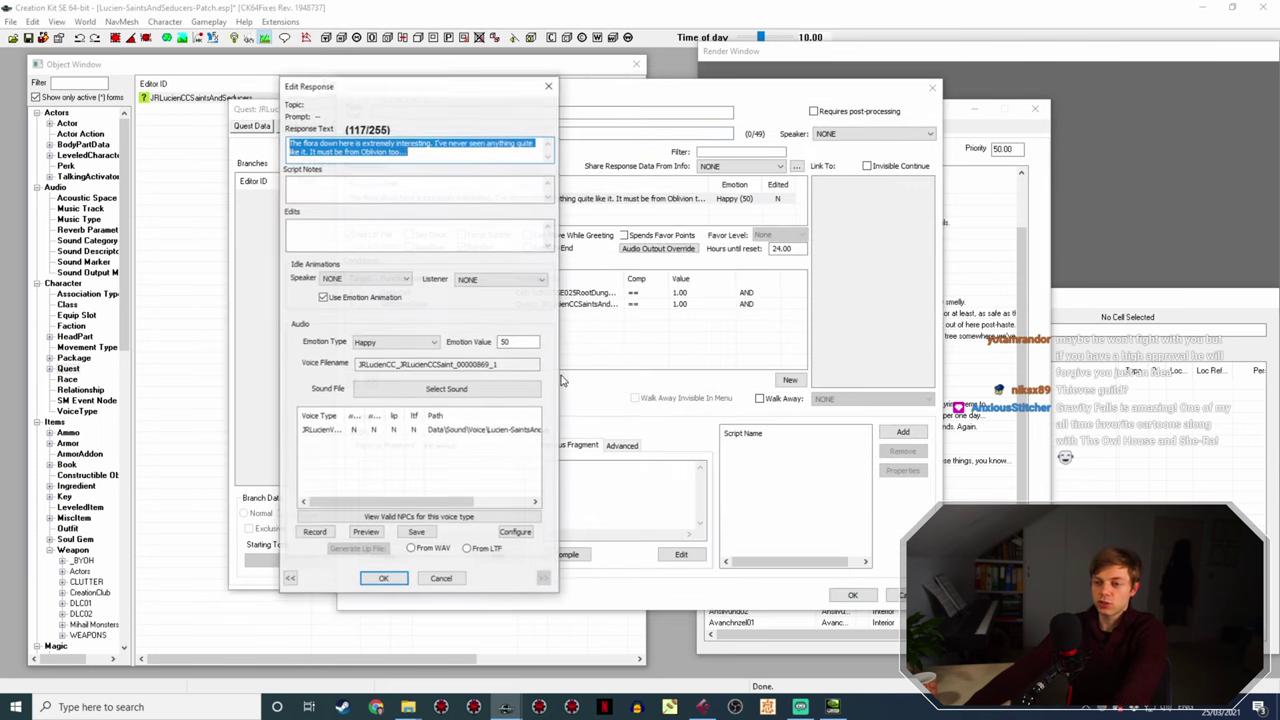
pyautogui.click(408, 707)
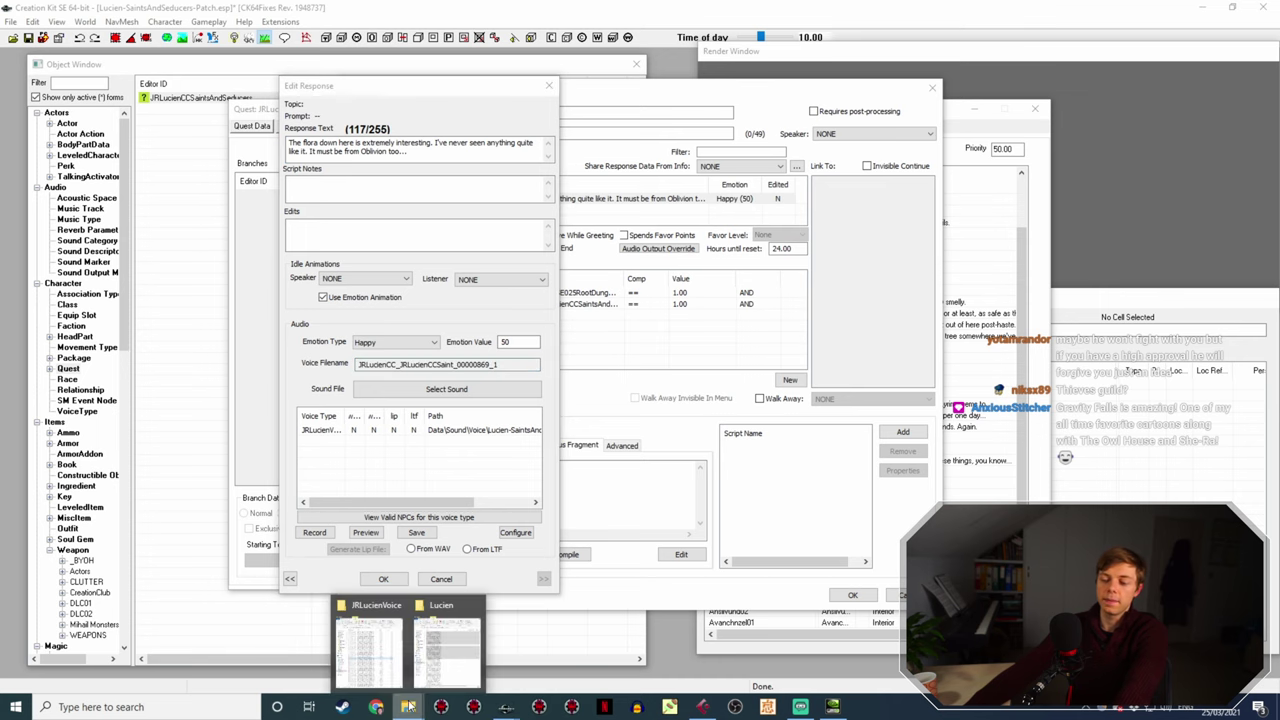
pyautogui.click(445, 650)
pyautogui.click(940, 394)
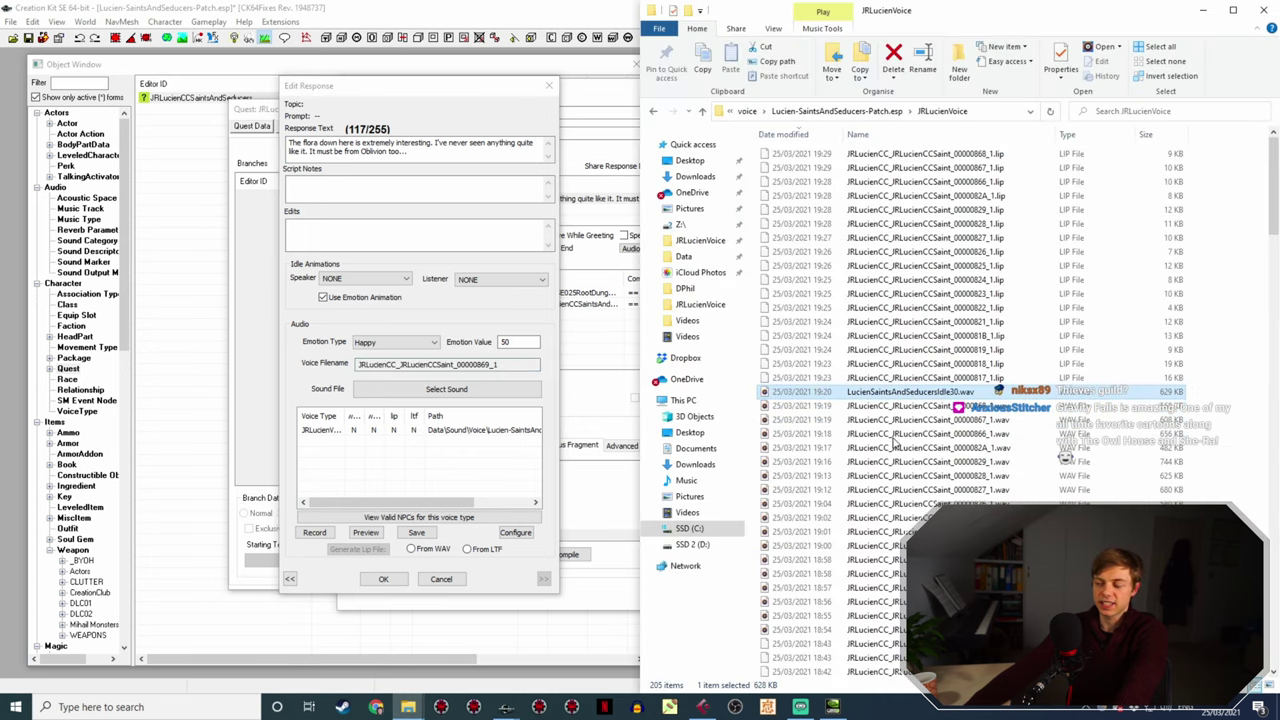
pyautogui.click(386, 579)
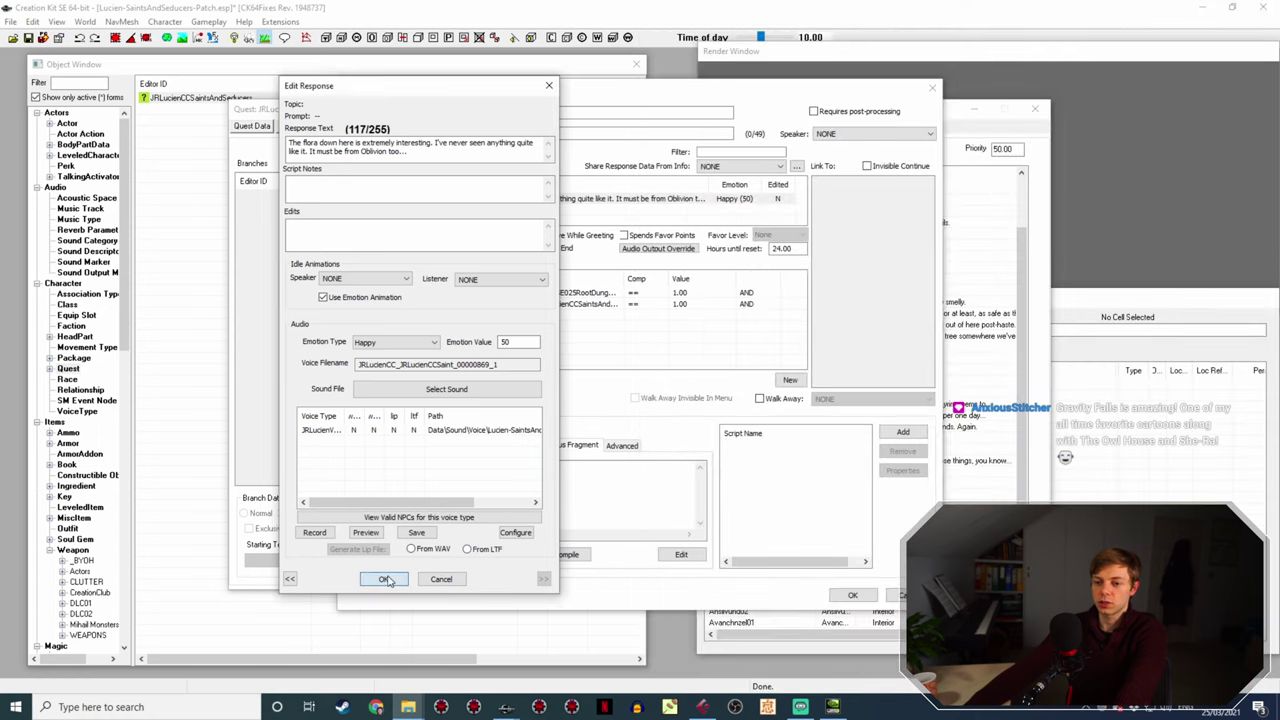
# - Reopen the "The flora down here" response, generate its lip file from the WAV and accept both dialogs
pyautogui.doubleClick(572, 200)
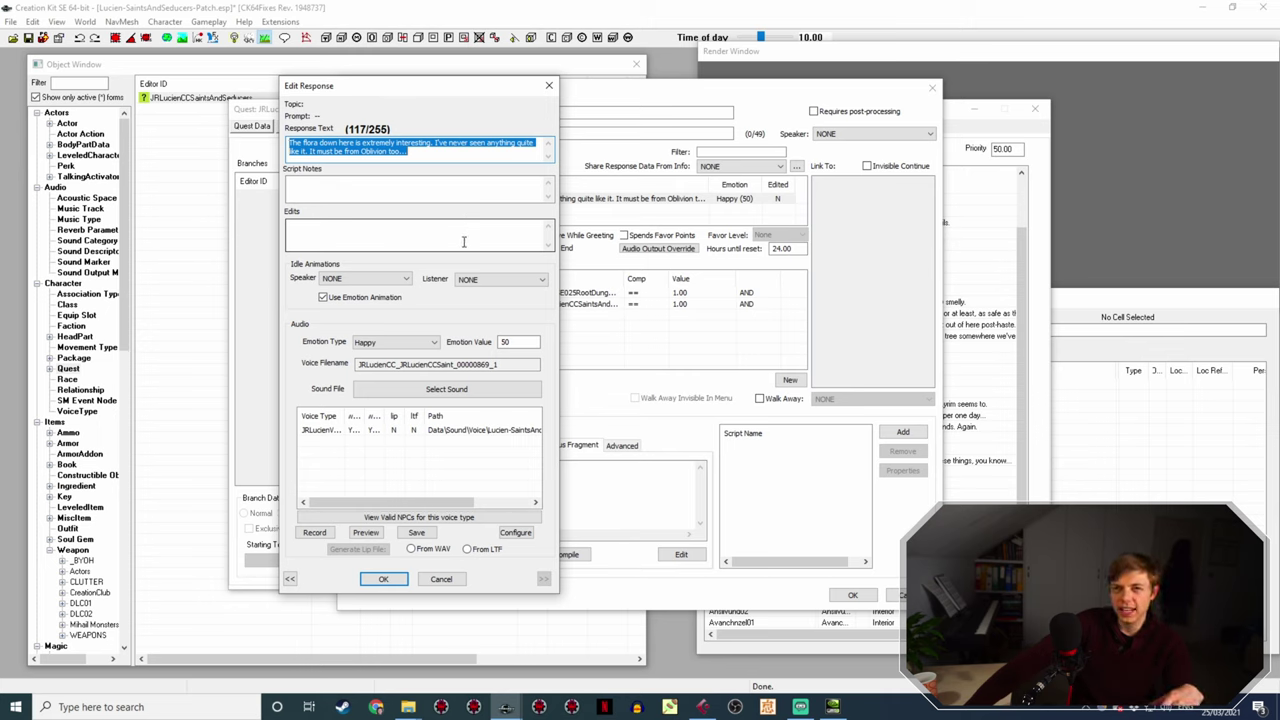
pyautogui.click(388, 579)
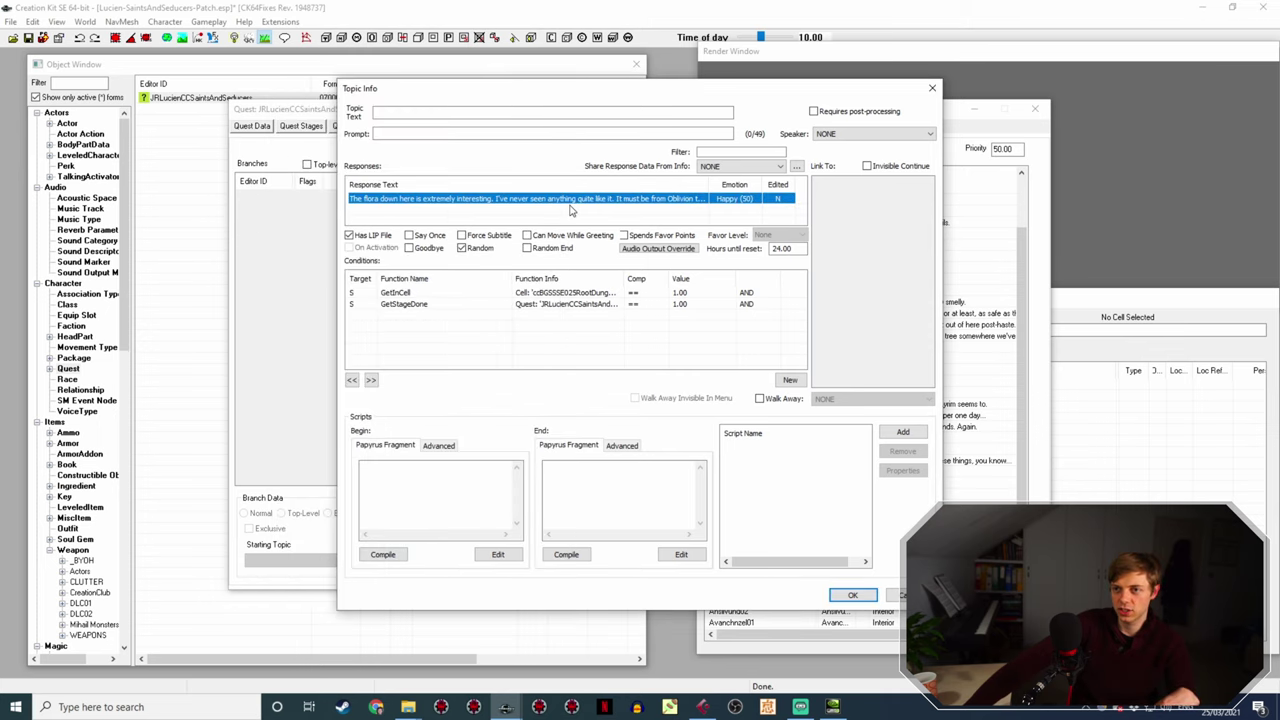
pyautogui.doubleClick(650, 198)
pyautogui.click(500, 432)
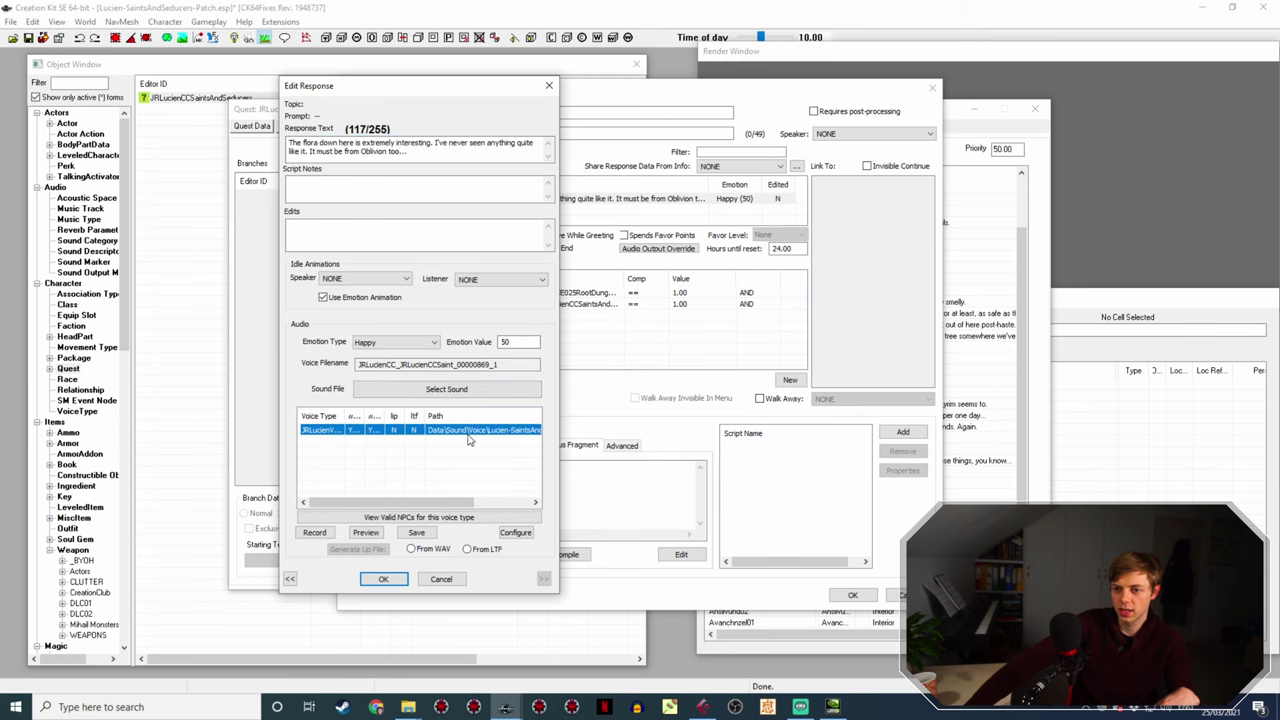
pyautogui.click(411, 549)
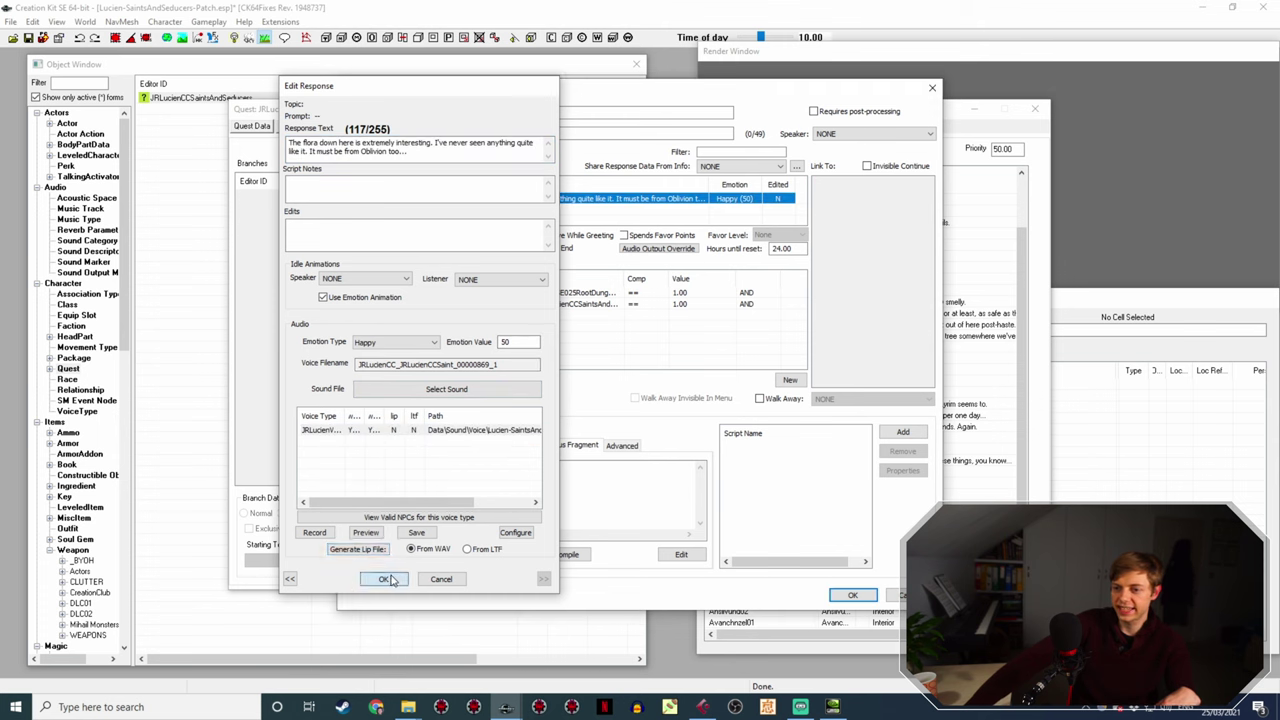
pyautogui.click(383, 579)
pyautogui.click(852, 595)
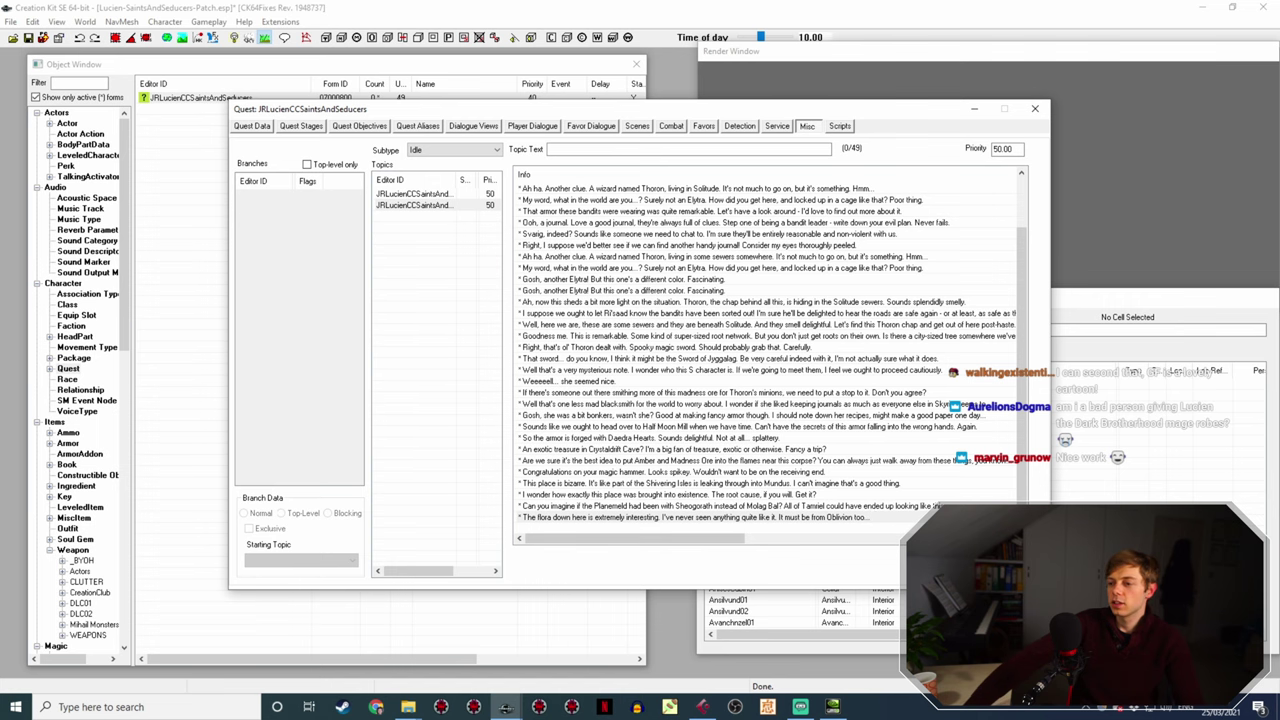
# - Close the JRLucienCCSaintsAndSeducers quest and save the Lucien-SaintsAndSeducers-Patch.esp plugin
pyautogui.press('Escape')
pyautogui.click(28, 37)
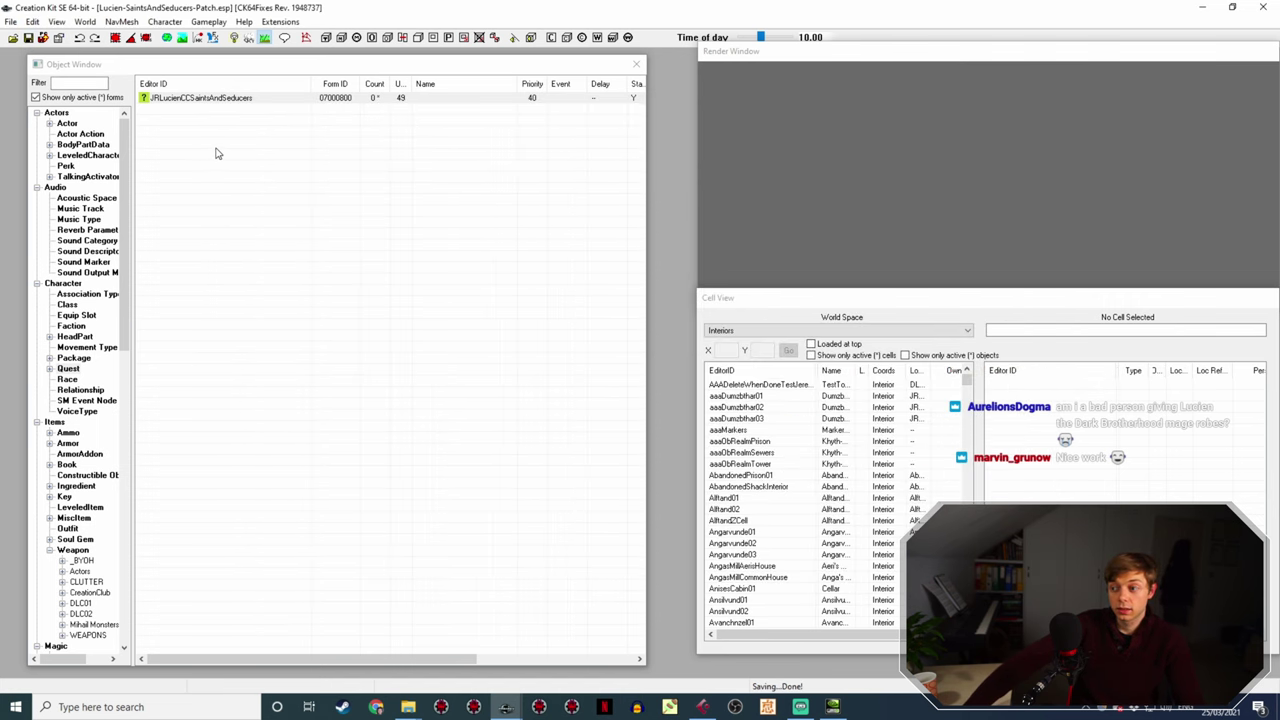
pyautogui.doubleClick(238, 100)
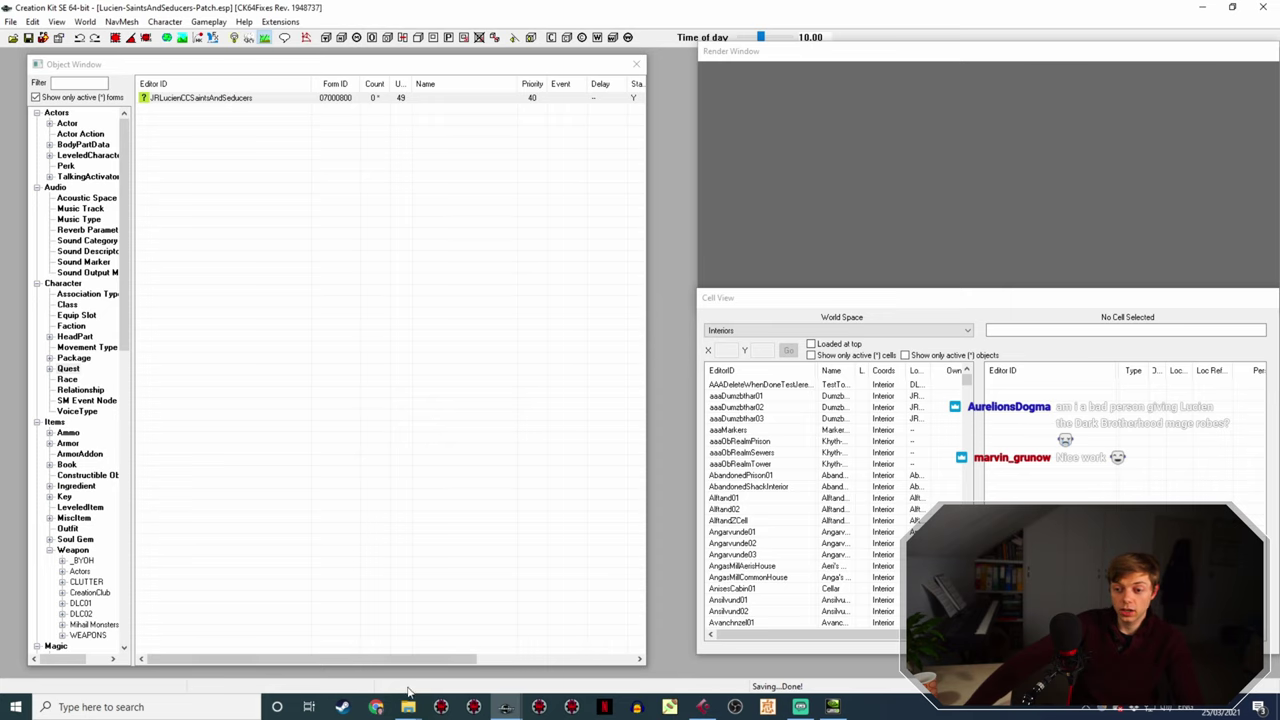
# - Switch to the JRLucienVoice folder in File Explorer and review its lip and WAV files
pyautogui.moveTo(408, 706)
pyautogui.moveTo(392, 656)
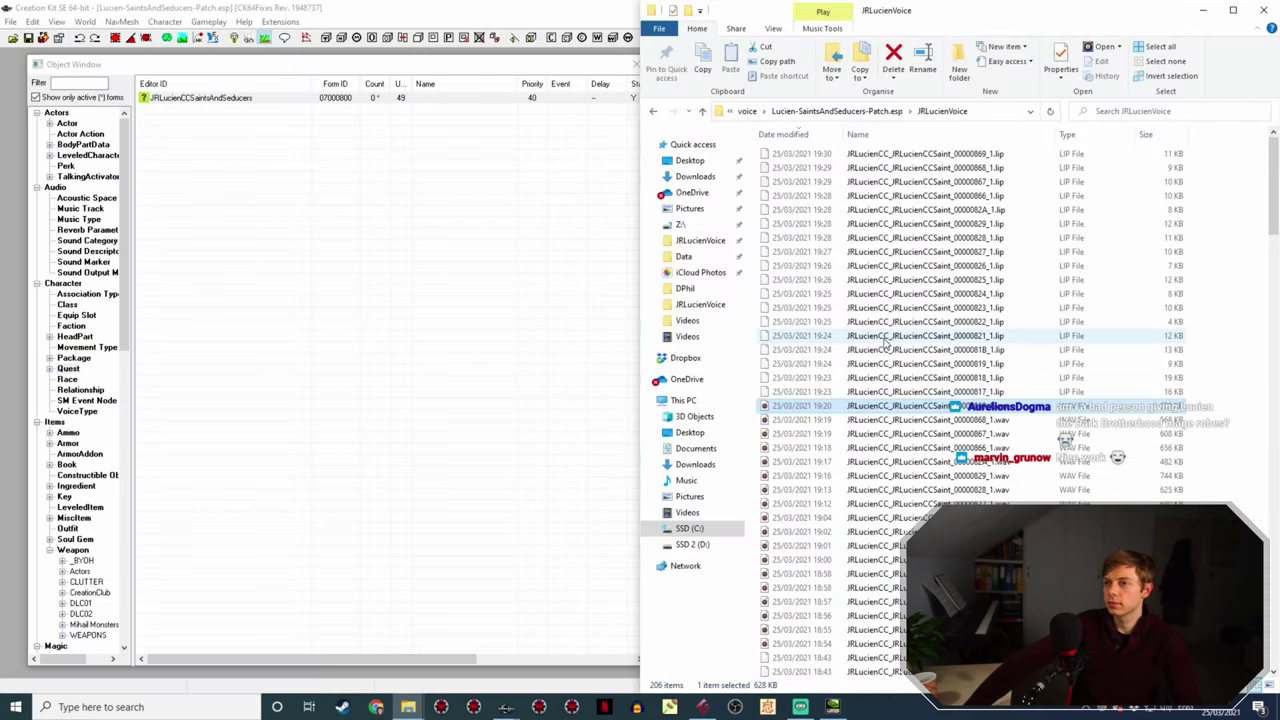
pyautogui.click(944, 322)
pyautogui.hotkey('ctrl', 'a')
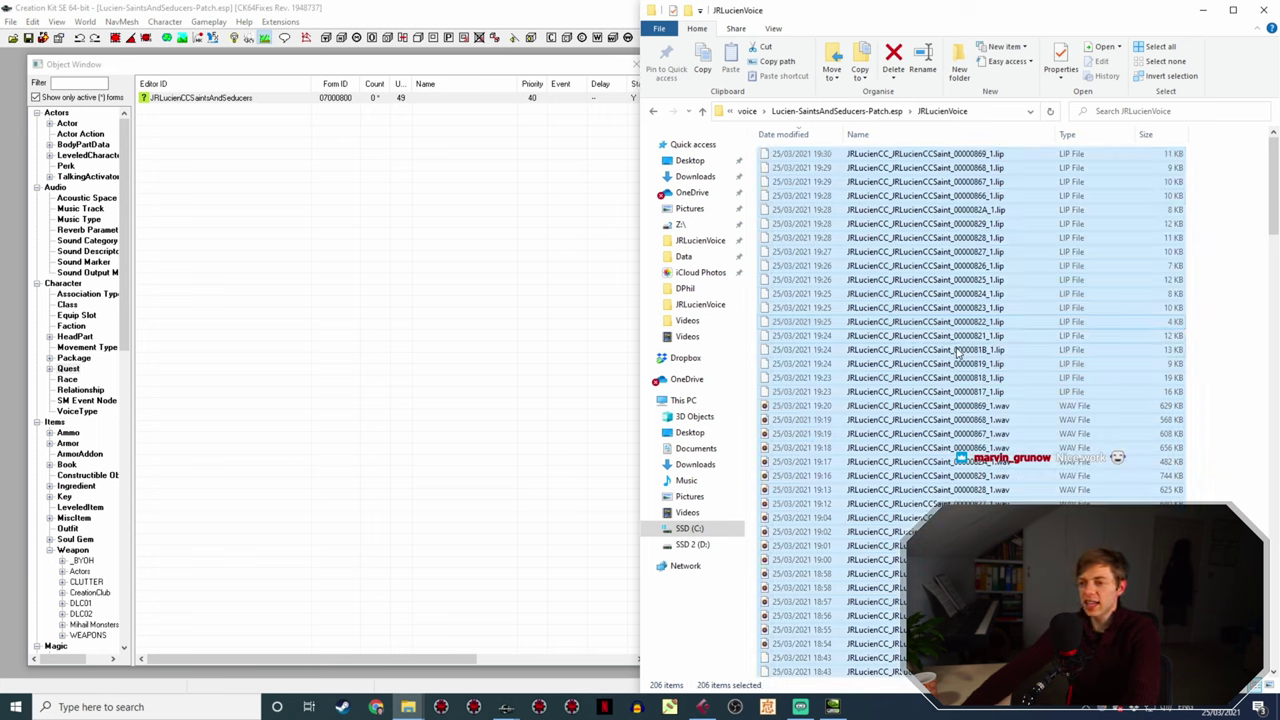
pyautogui.doubleClick(952, 420)
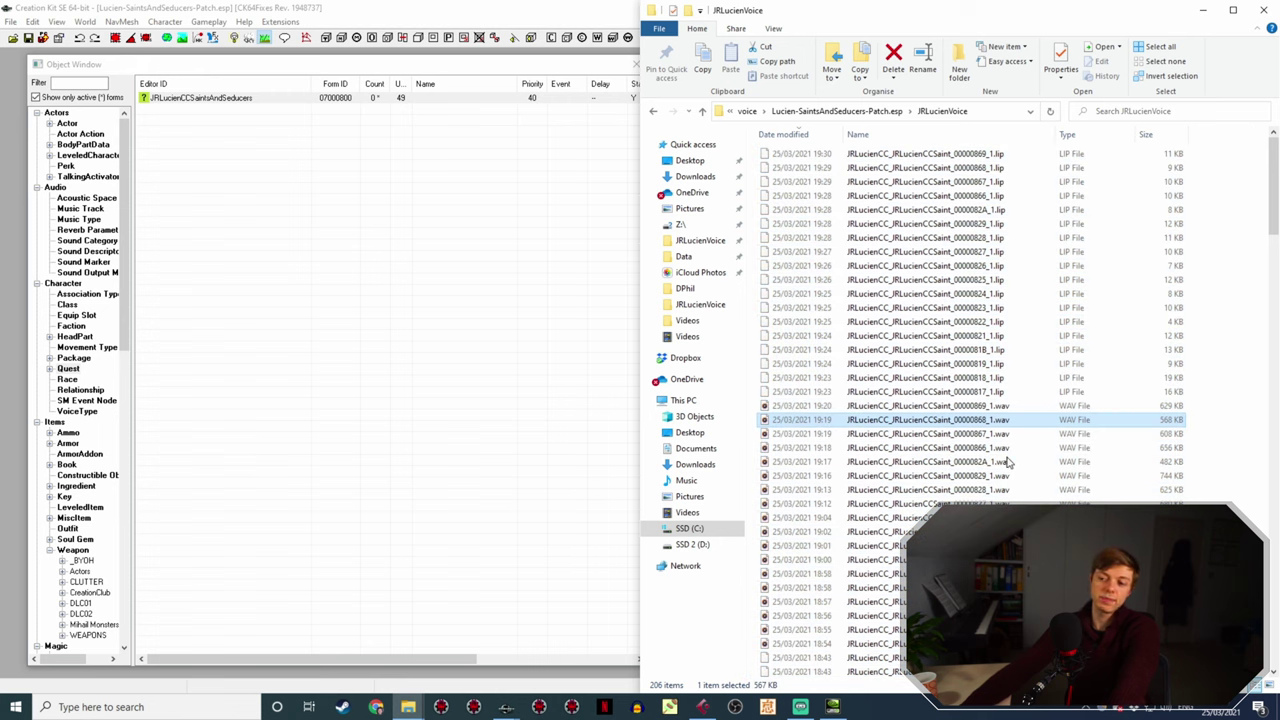
pyautogui.scroll(-15, 998, 450)
pyautogui.scroll(10, 1008, 497)
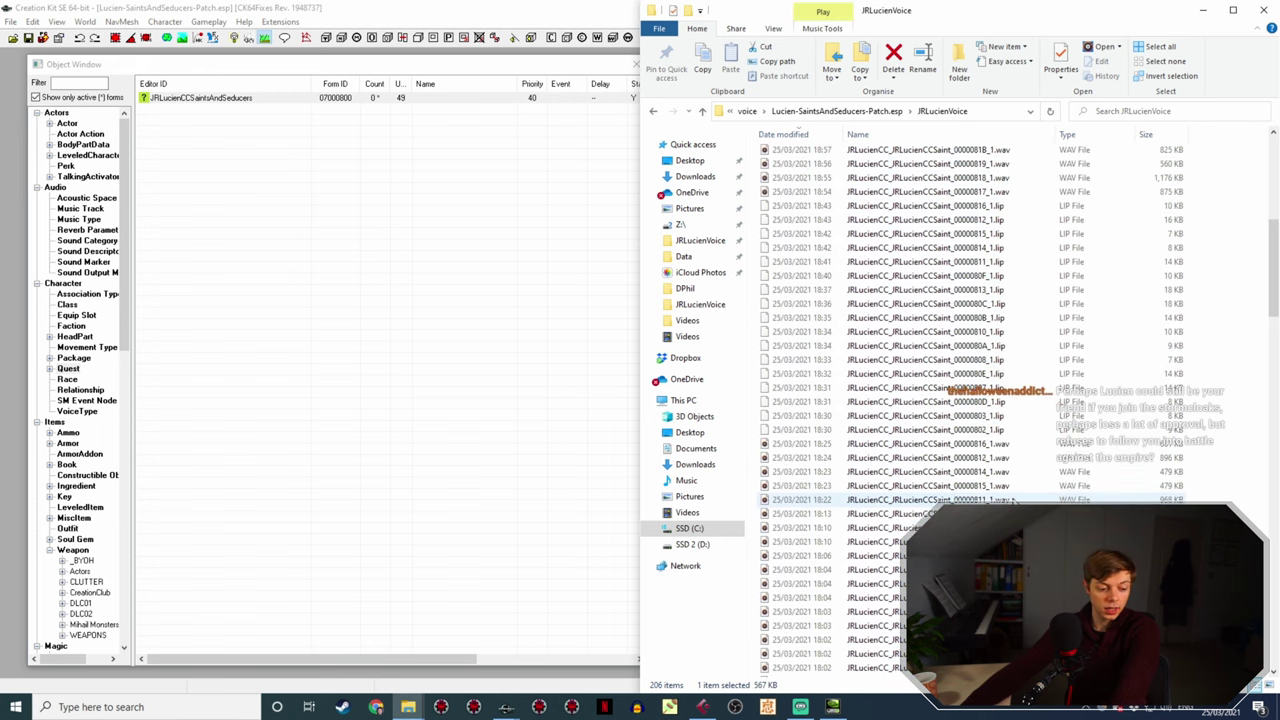
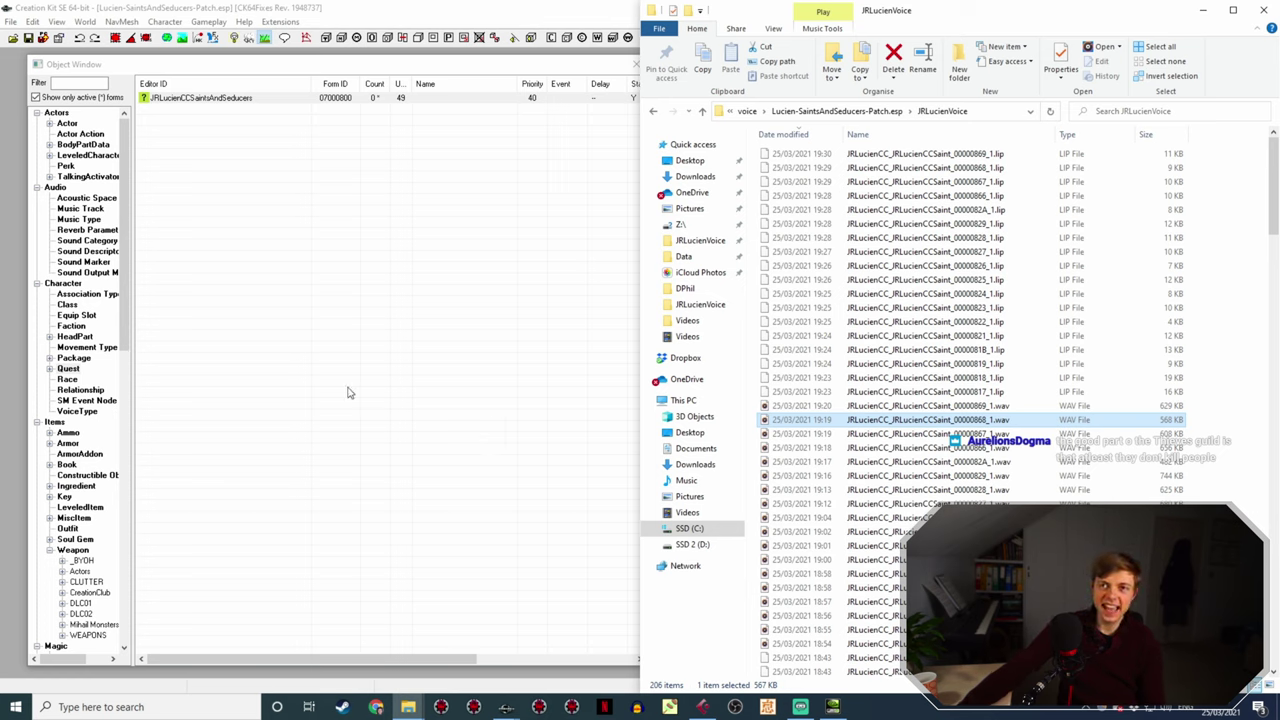
# - Switch to SSEEdit and deselect every plugin in the module selection
pyautogui.click(438, 709)
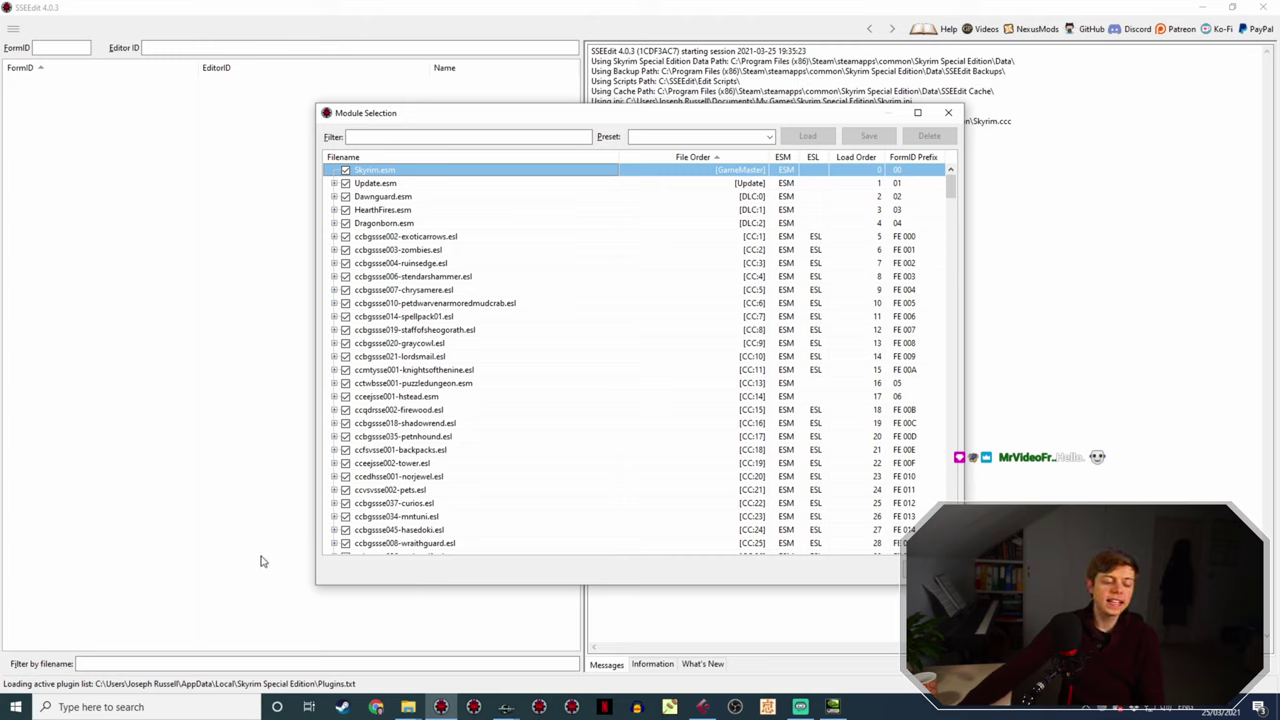
pyautogui.rightClick(440, 265)
pyautogui.click(449, 293)
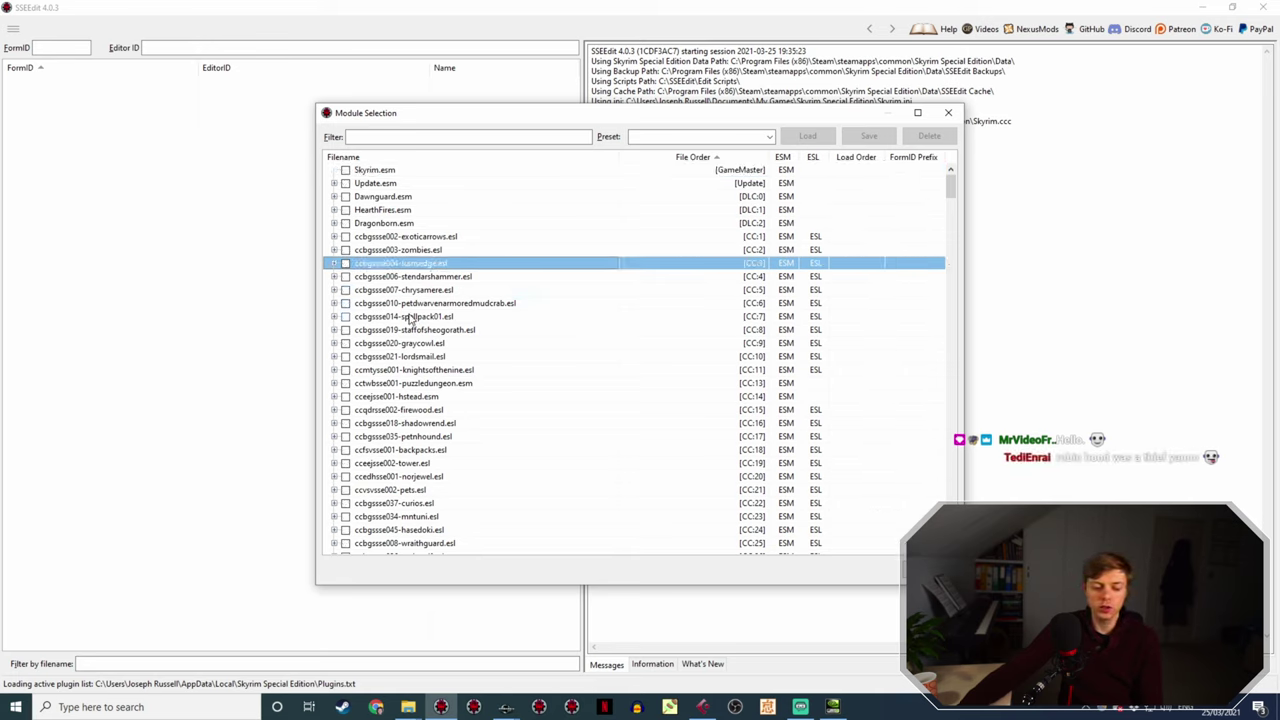
# - Filter the modules by "lucien", tick only Lucien-SaintsAndSeducers-Patch.esp and load it
pyautogui.click(386, 136)
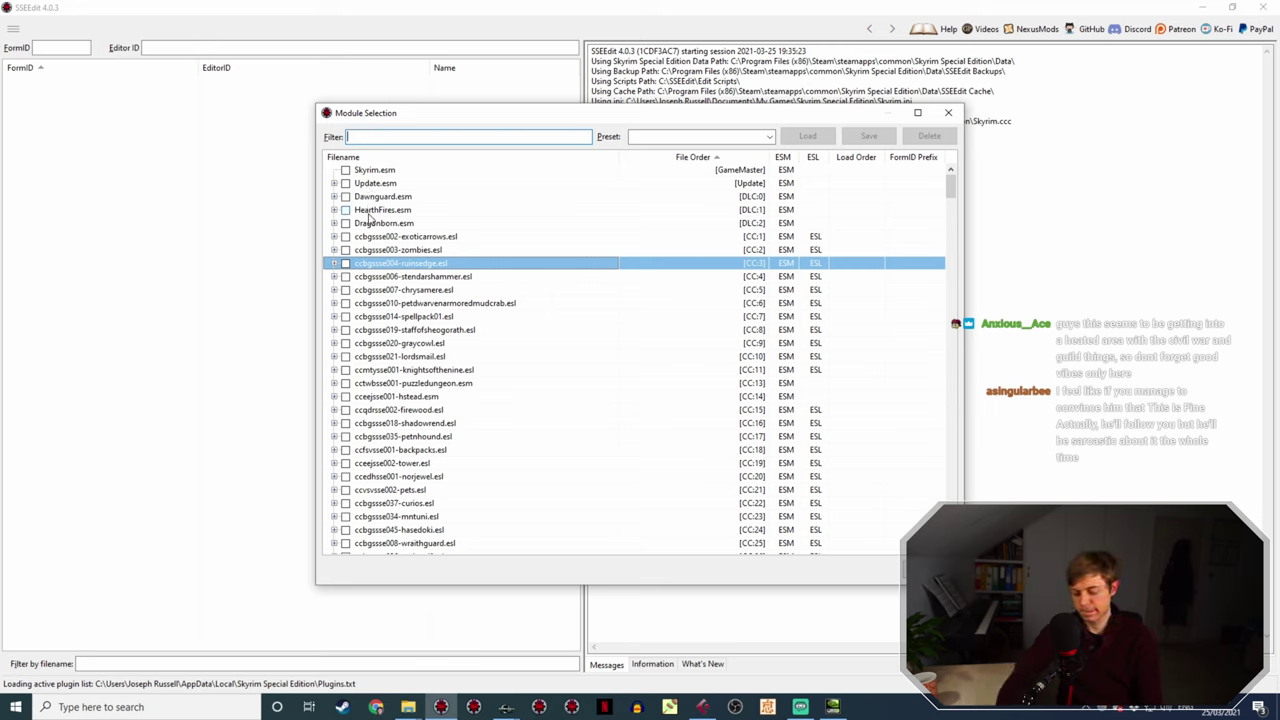
pyautogui.write('lucien')
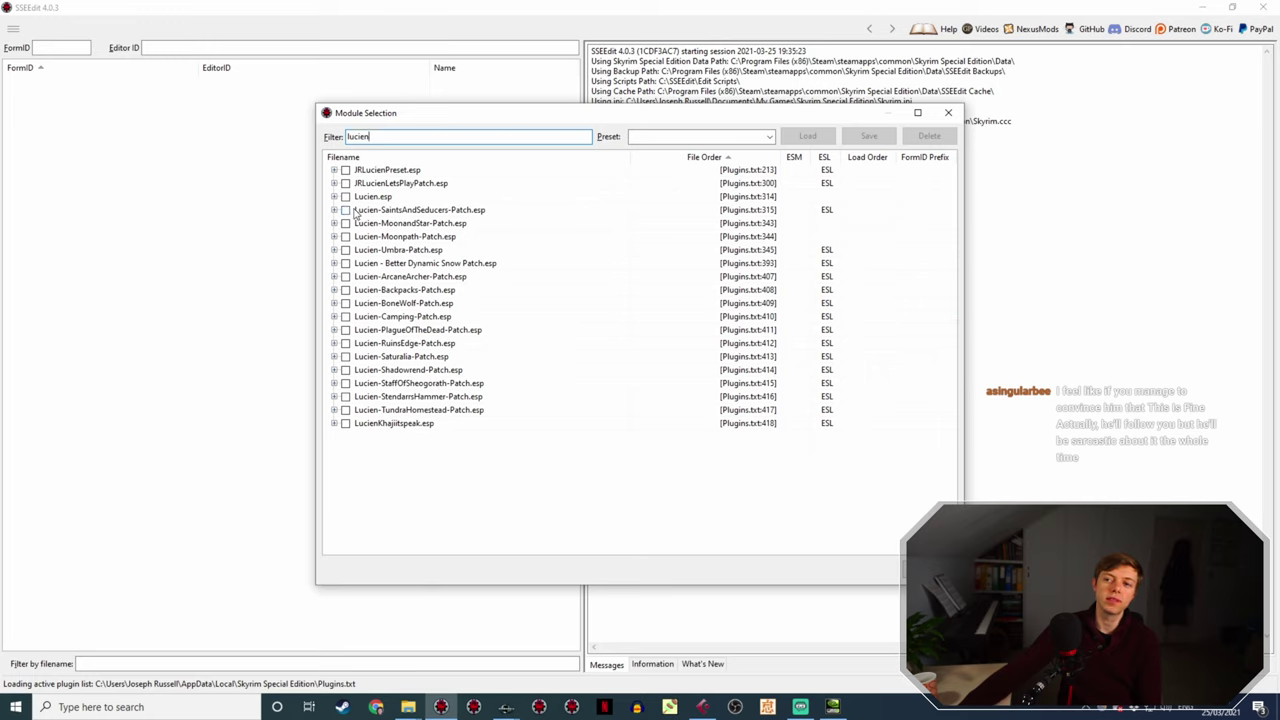
pyautogui.click(345, 210)
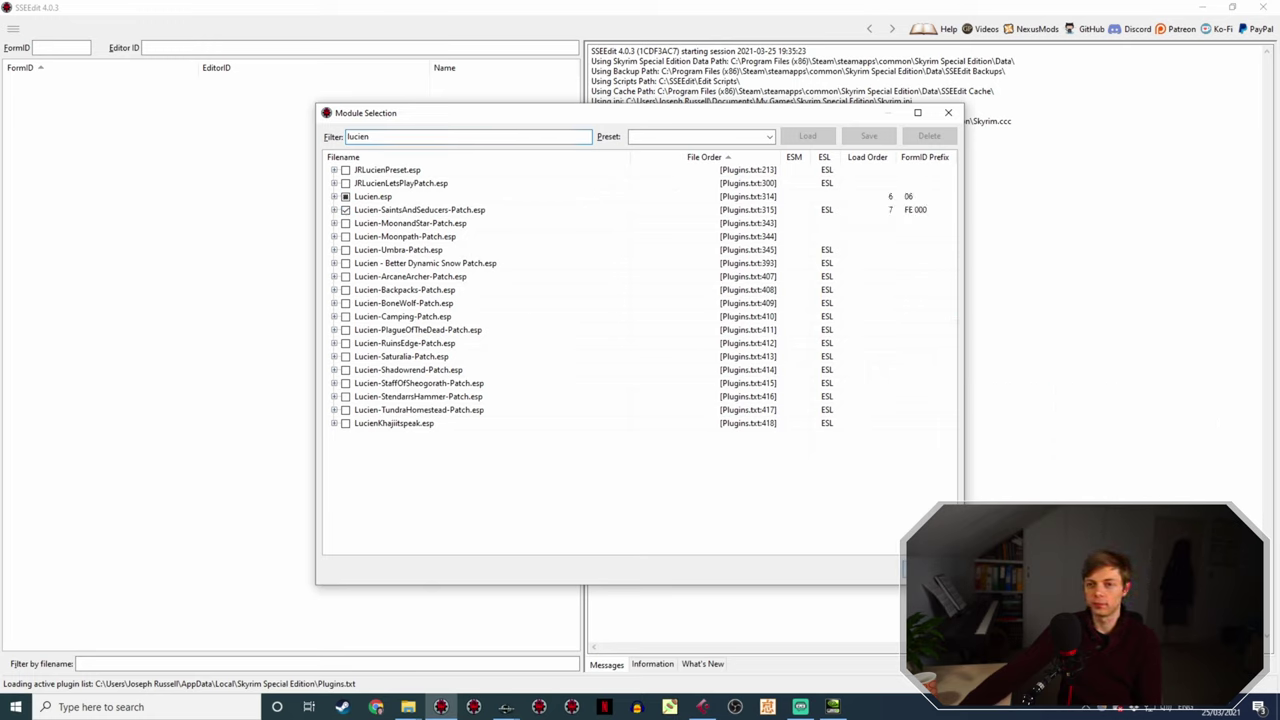
pyautogui.click(905, 568)
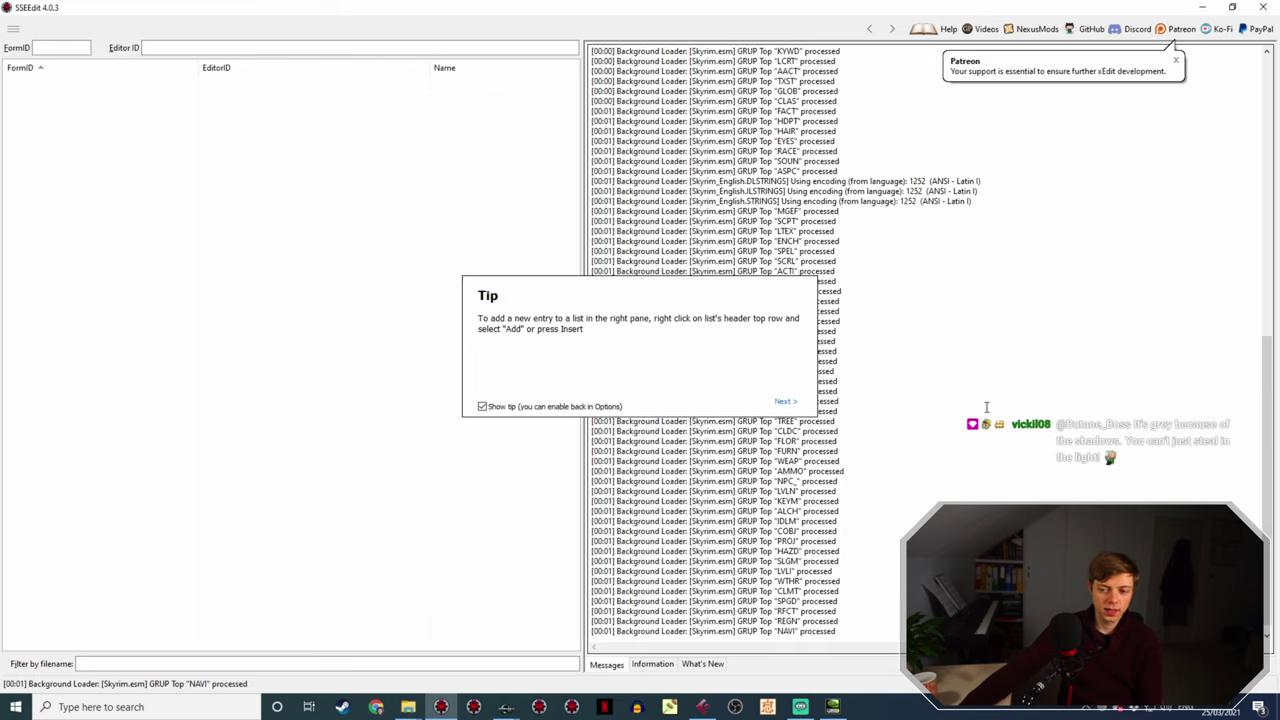
# - Look through the background loader messages and expand Lucien-SaintsAndSeducers-Patch.esp to show its record groups
pyautogui.moveTo(506, 707)
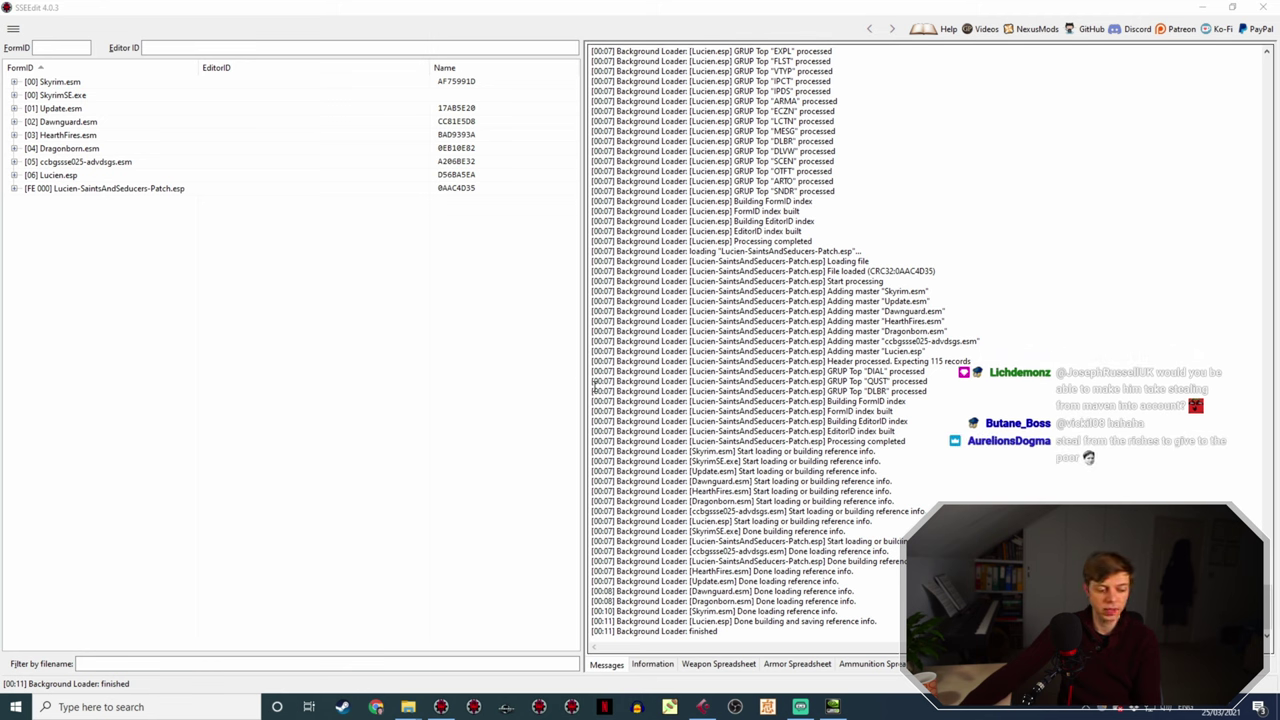
pyautogui.scroll(3, 700, 380)
pyautogui.scroll(-4, 785, 370)
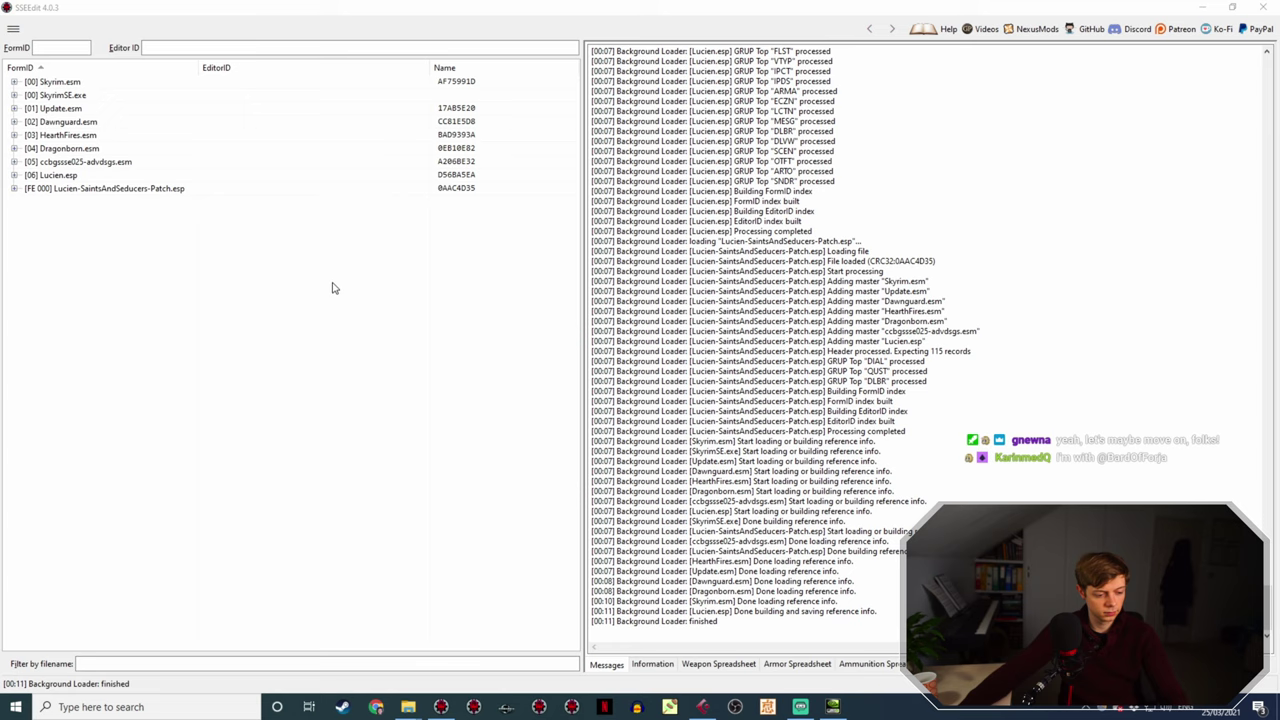
pyautogui.click(14, 189)
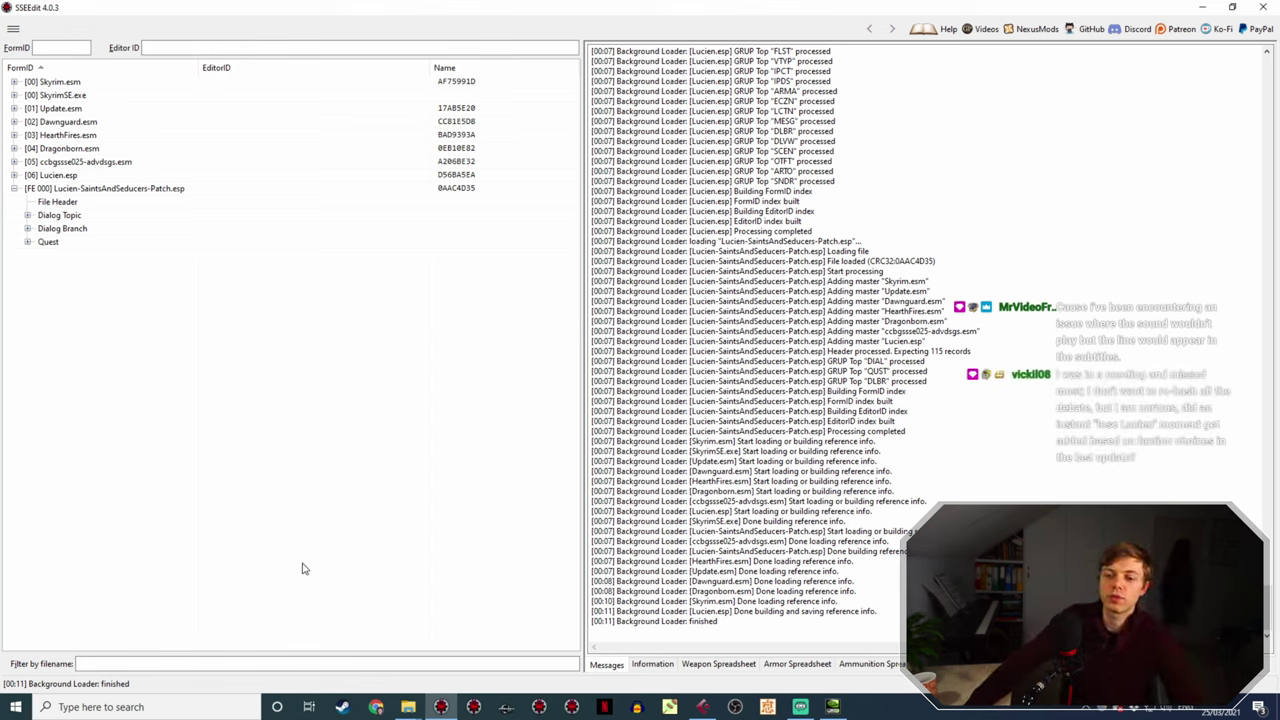
# - Check the lip and WAV files in the JRLucienVoice folder in File Explorer, and return to SSEEdit
pyautogui.moveTo(410, 705)
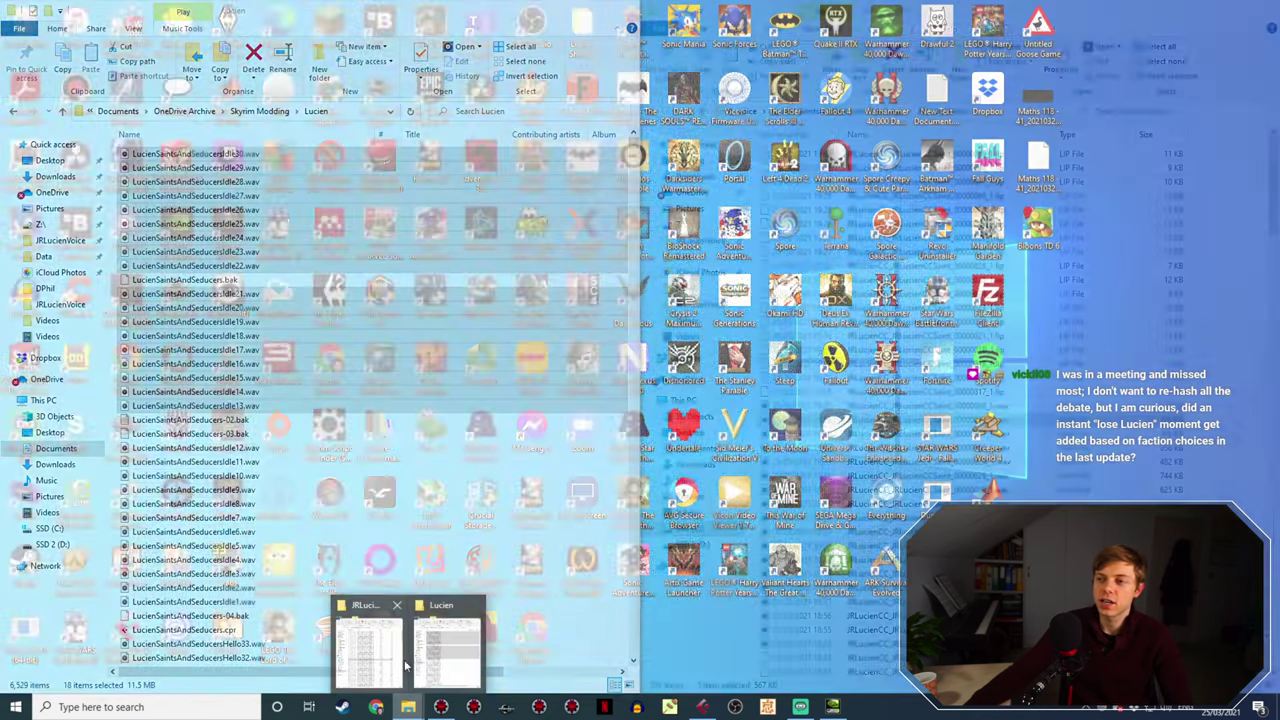
pyautogui.click(446, 673)
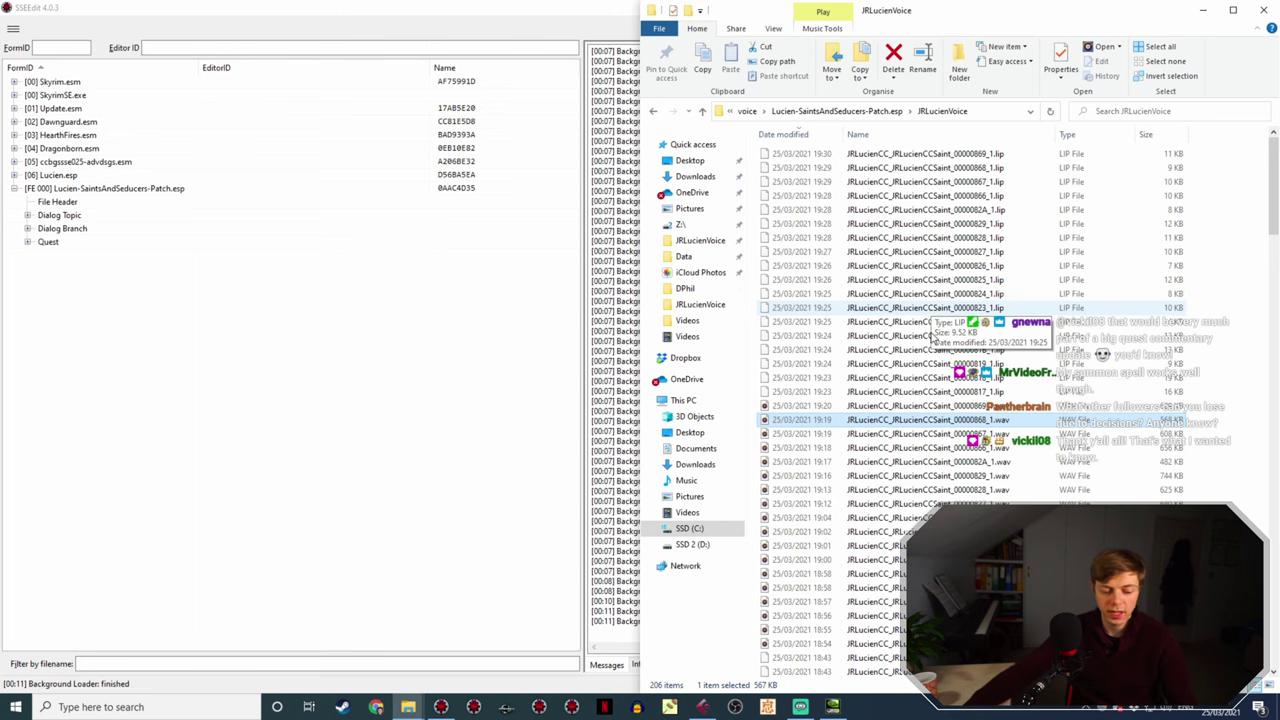
pyautogui.click(366, 309)
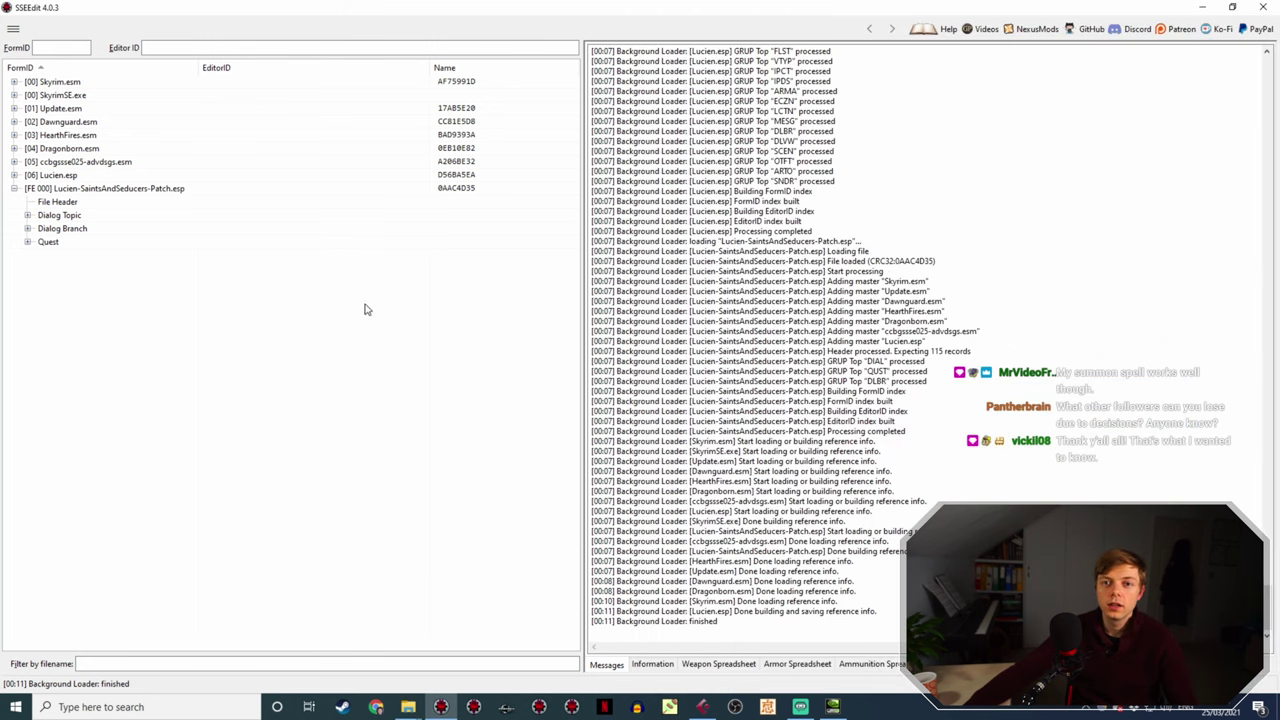
# - Expand the patch's Dialog Topic group and review the responses under JRLucienCCSaintsAndSeducersIdle
pyautogui.click(29, 217)
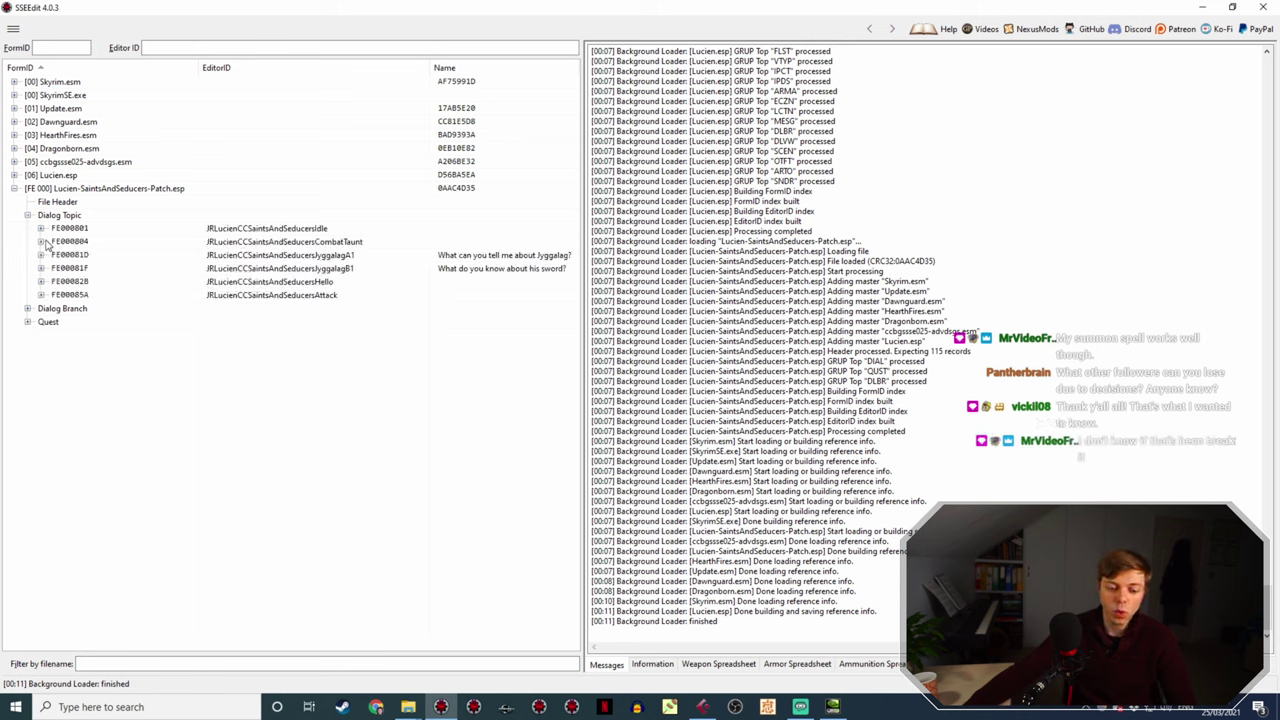
pyautogui.click(41, 228)
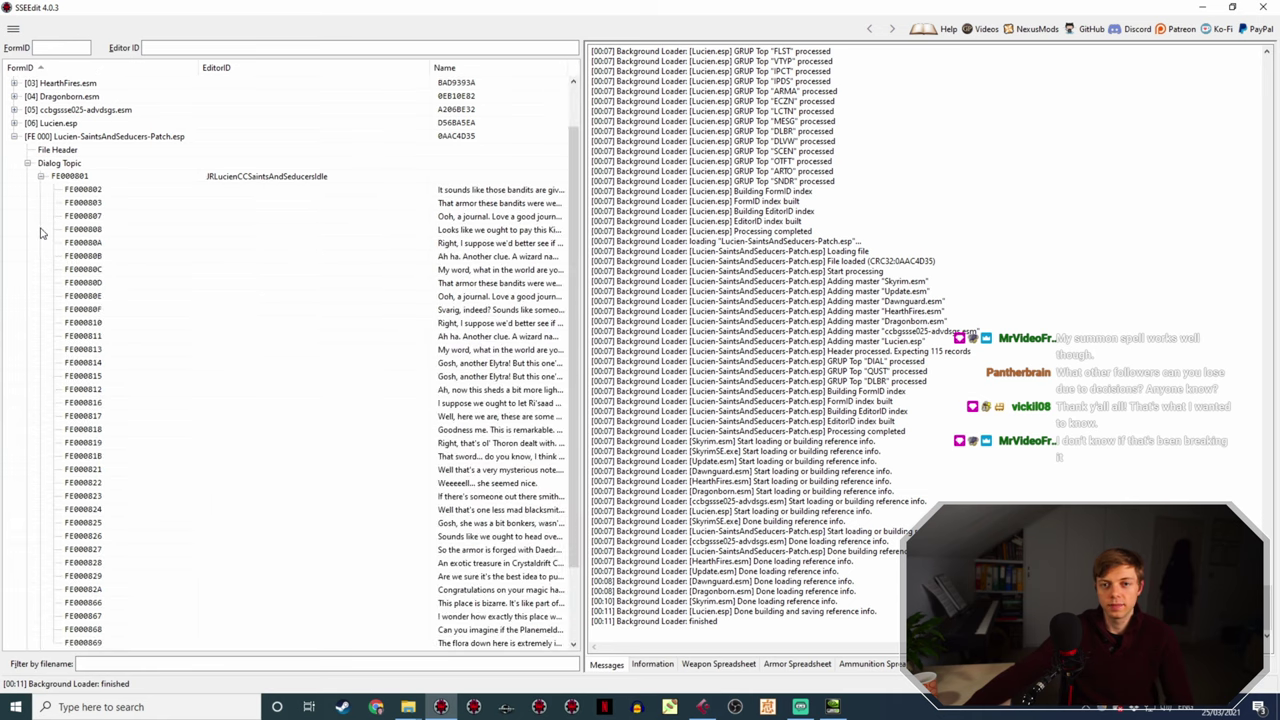
pyautogui.scroll(-3, 183, 197)
pyautogui.scroll(2, 183, 197)
pyautogui.scroll(-2, 60, 220)
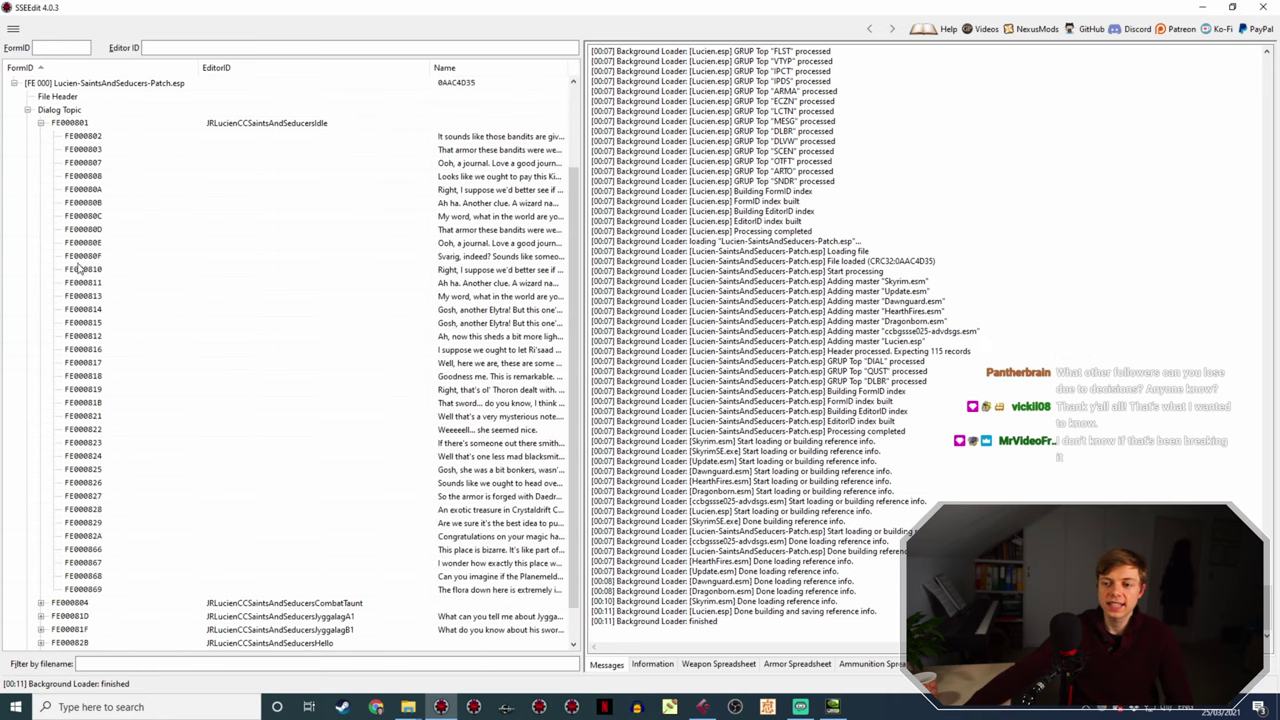
# - Expand the CombatTaunt, JyggalagA1, JyggalagB1, Hello and Attack topics and review their responses
pyautogui.click(40, 604)
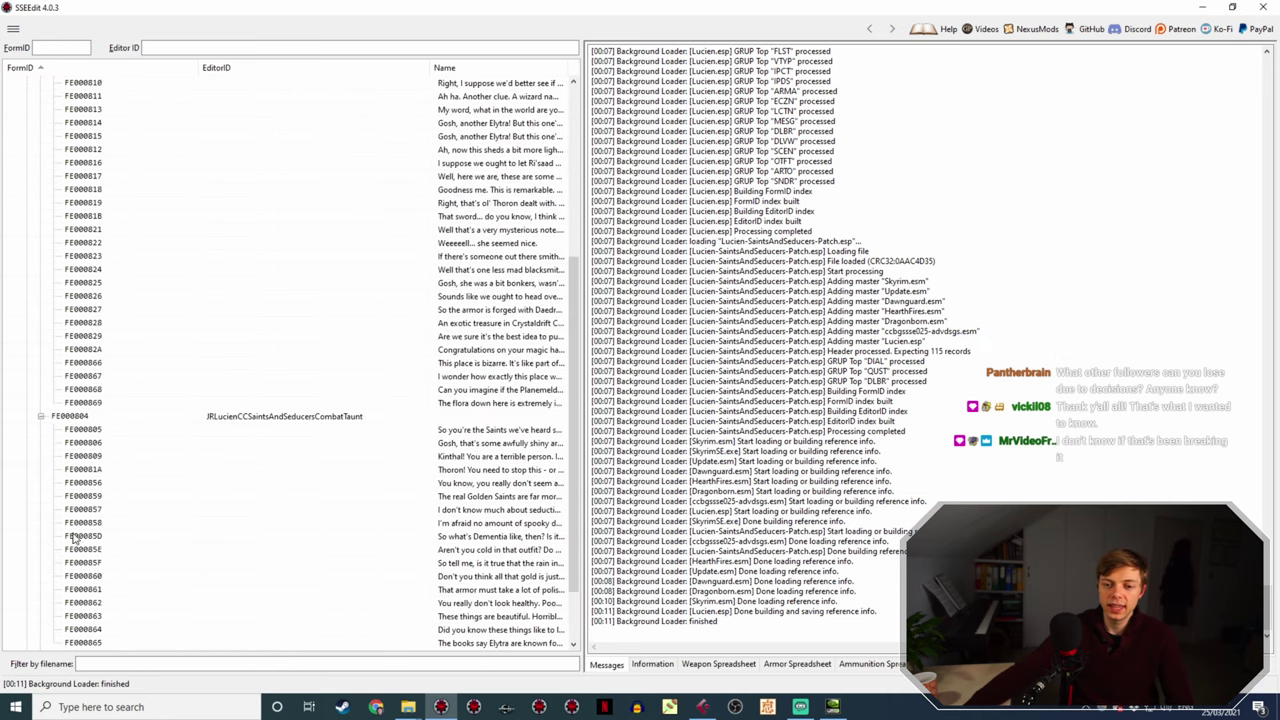
pyautogui.scroll(-2, 120, 480)
pyautogui.click(40, 577)
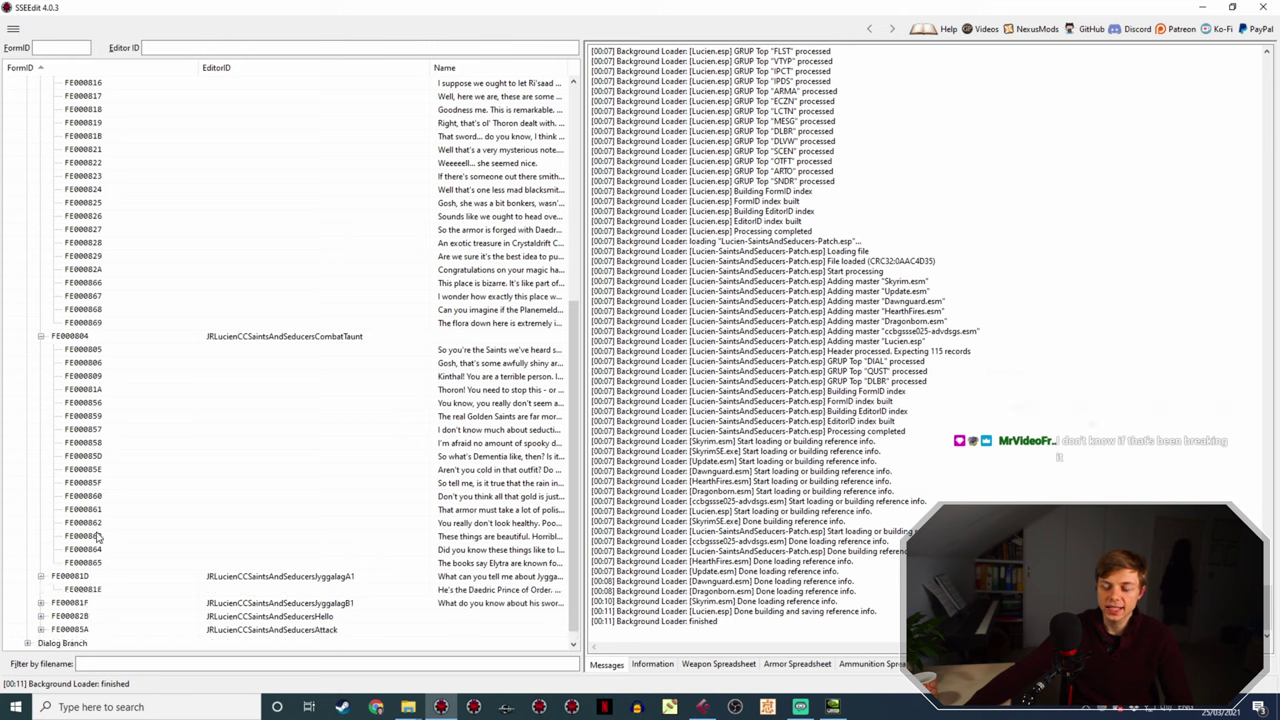
pyautogui.click(40, 603)
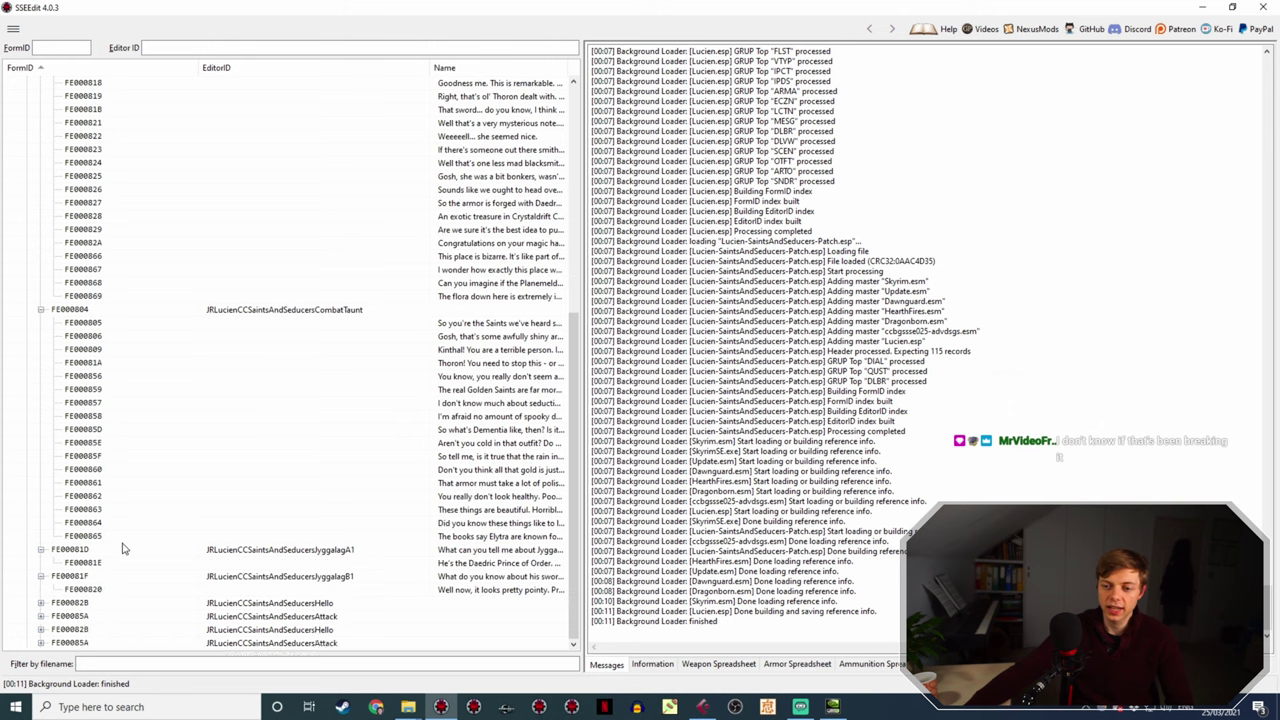
pyautogui.click(40, 604)
pyautogui.scroll(3, 365, 362)
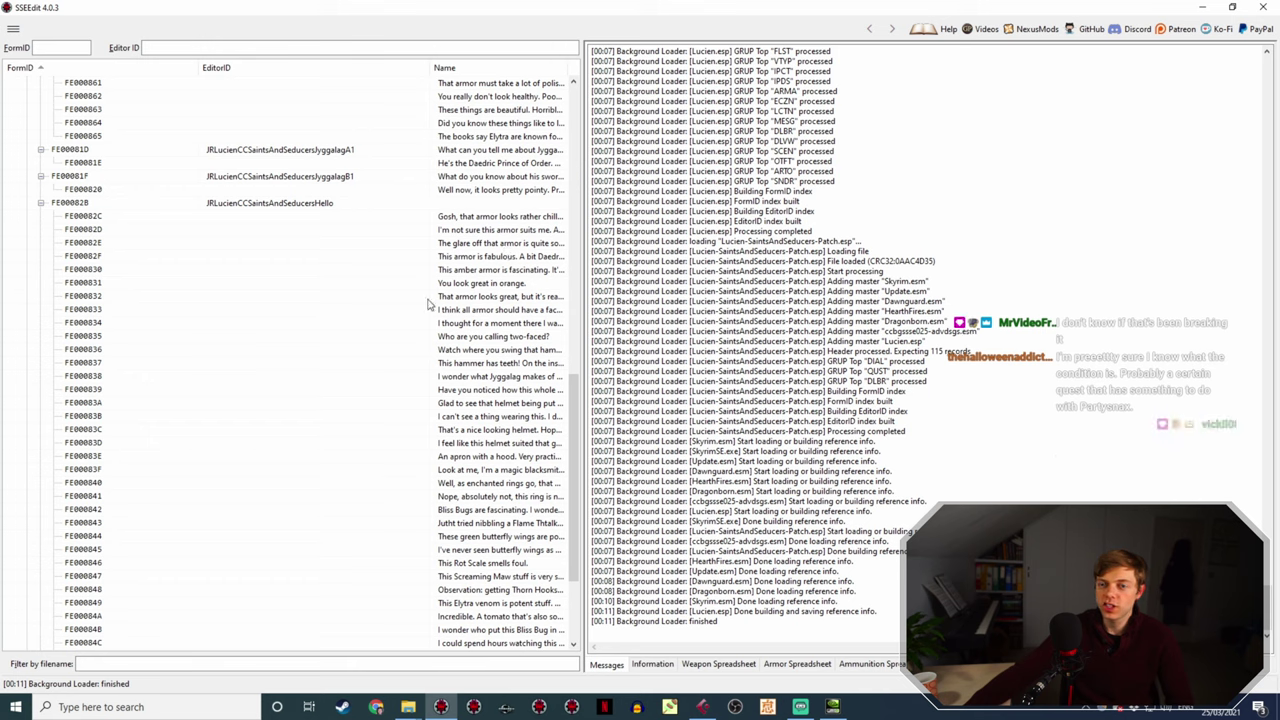
pyautogui.scroll(-4, 467, 230)
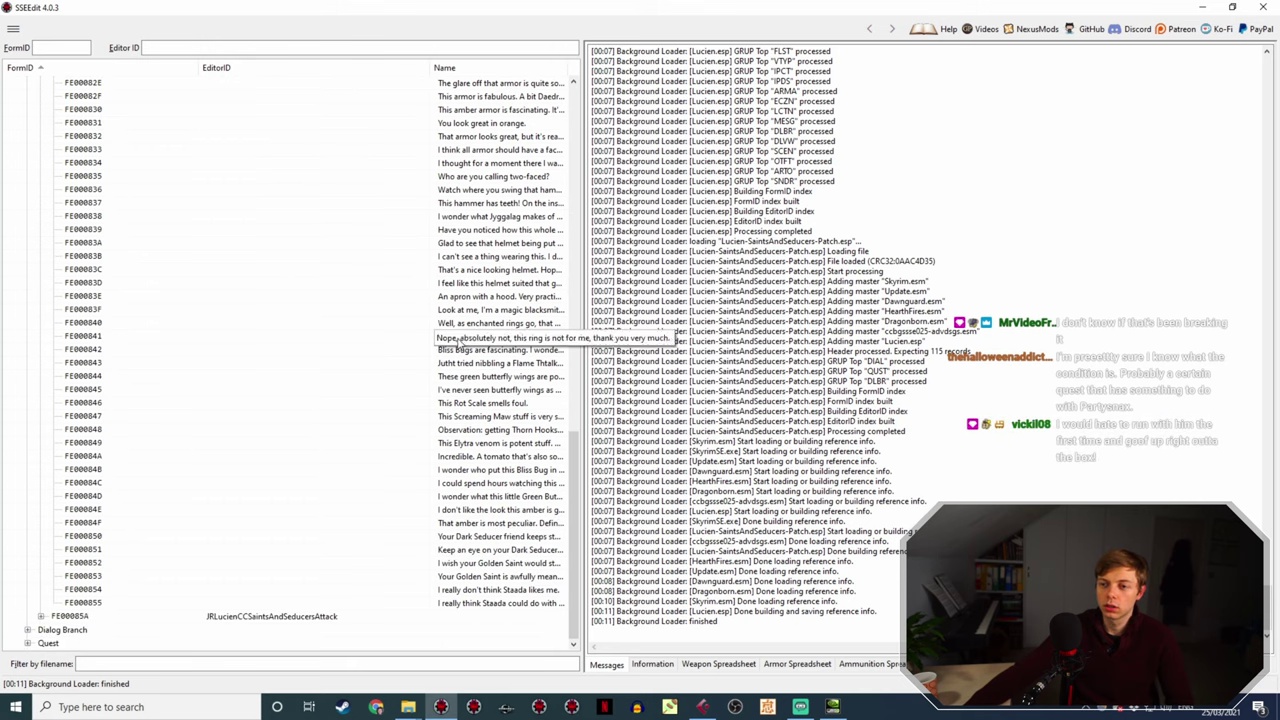
pyautogui.click(39, 616)
pyautogui.scroll(-1, 60, 605)
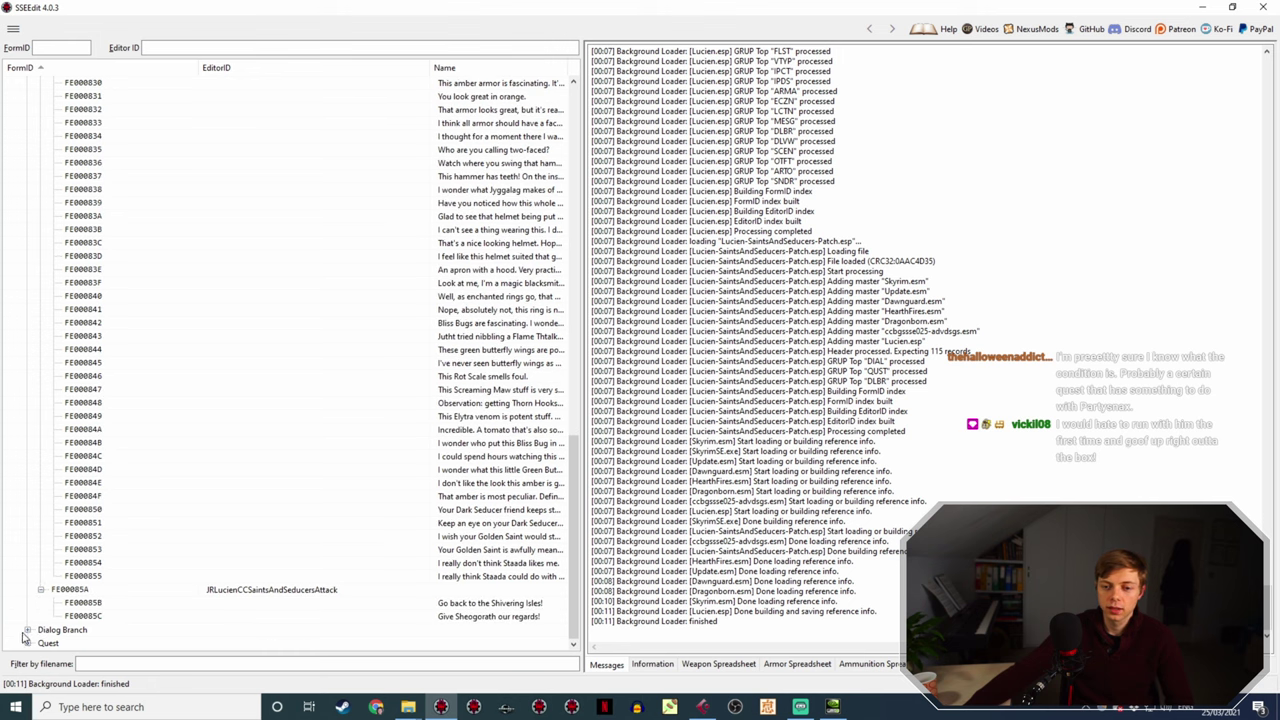
# - Expand the Dialog Branch and Quest groups and look over all of the patch's records
pyautogui.click(28, 630)
pyautogui.scroll(-1, 257, 448)
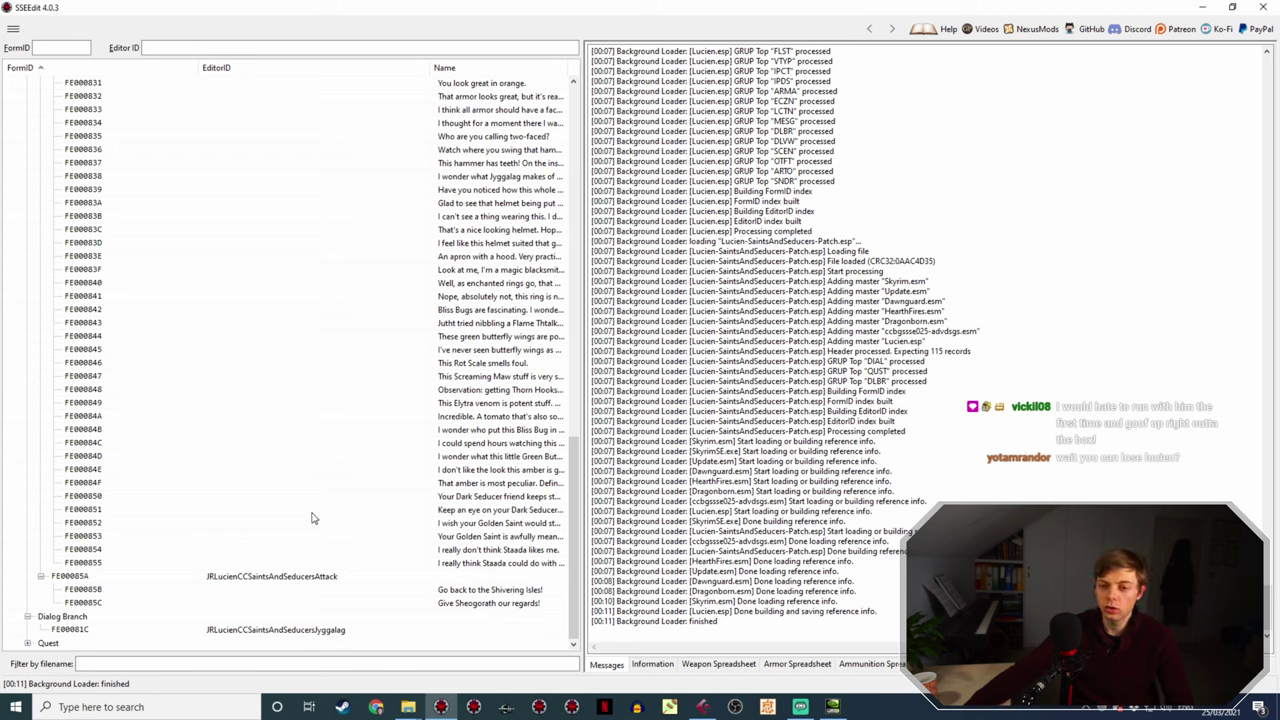
pyautogui.click(28, 644)
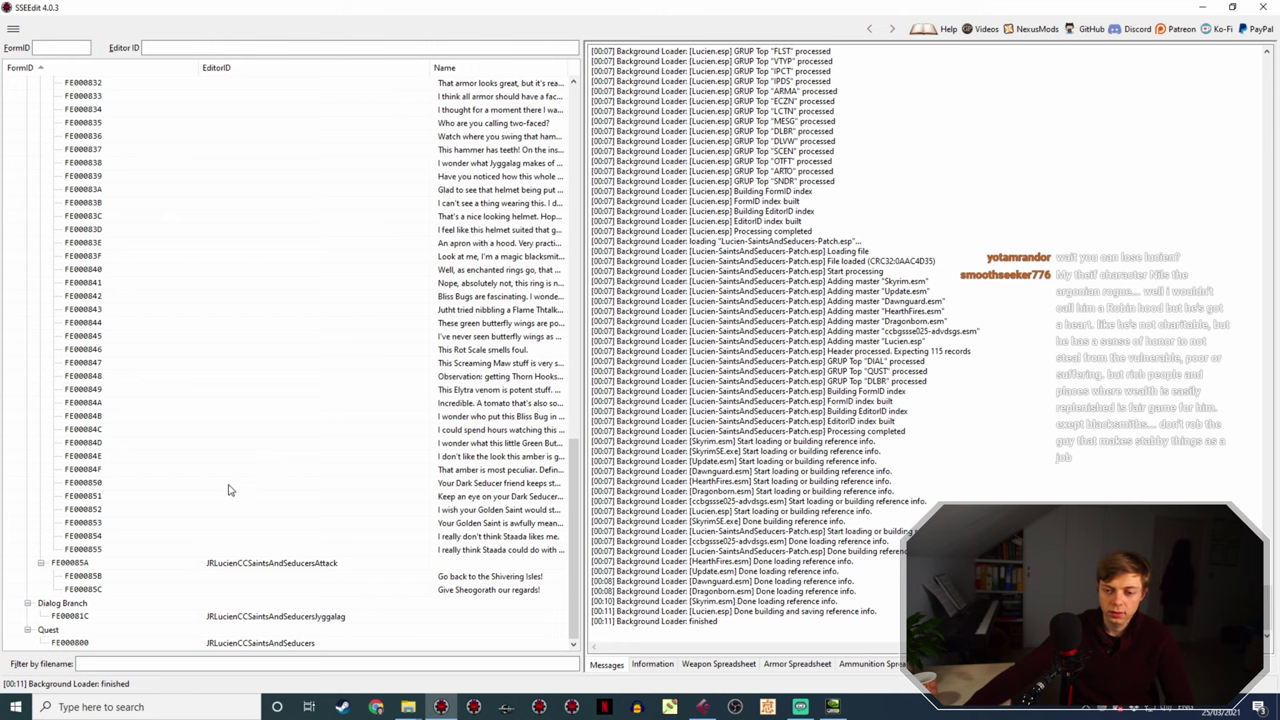
pyautogui.scroll(10, 311, 623)
pyautogui.scroll(5, 333, 607)
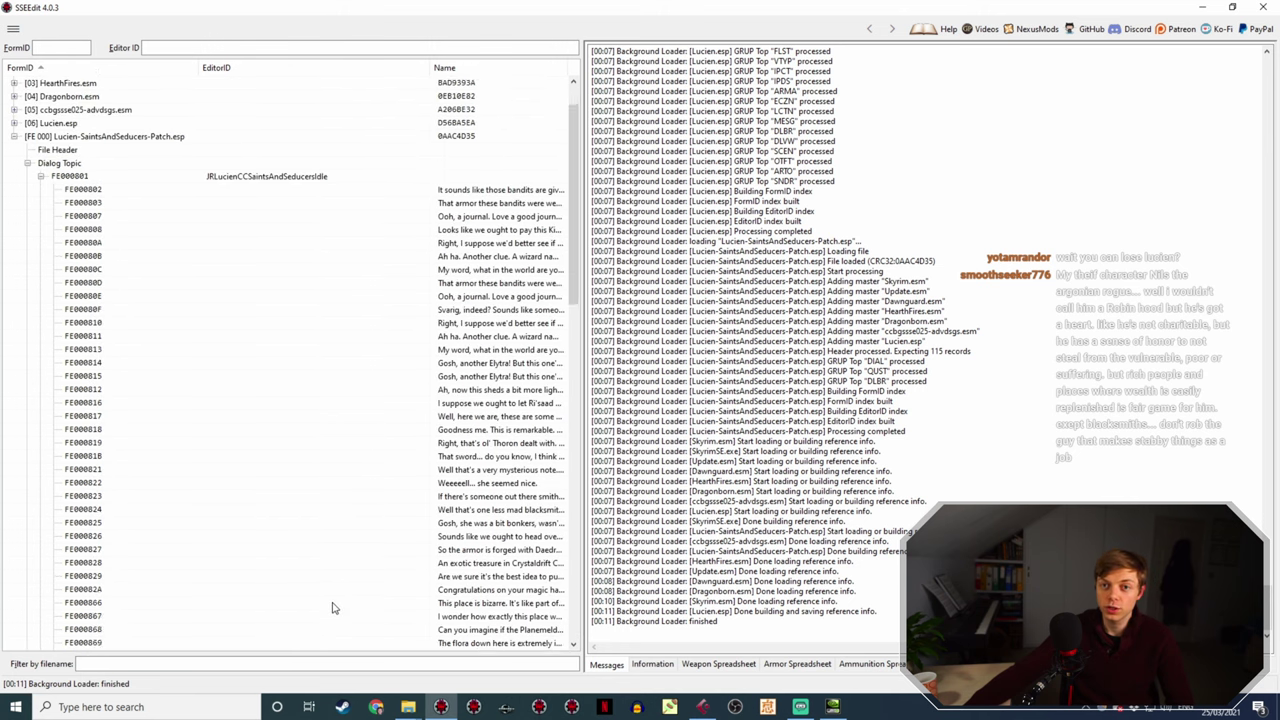
pyautogui.scroll(-15, 331, 600)
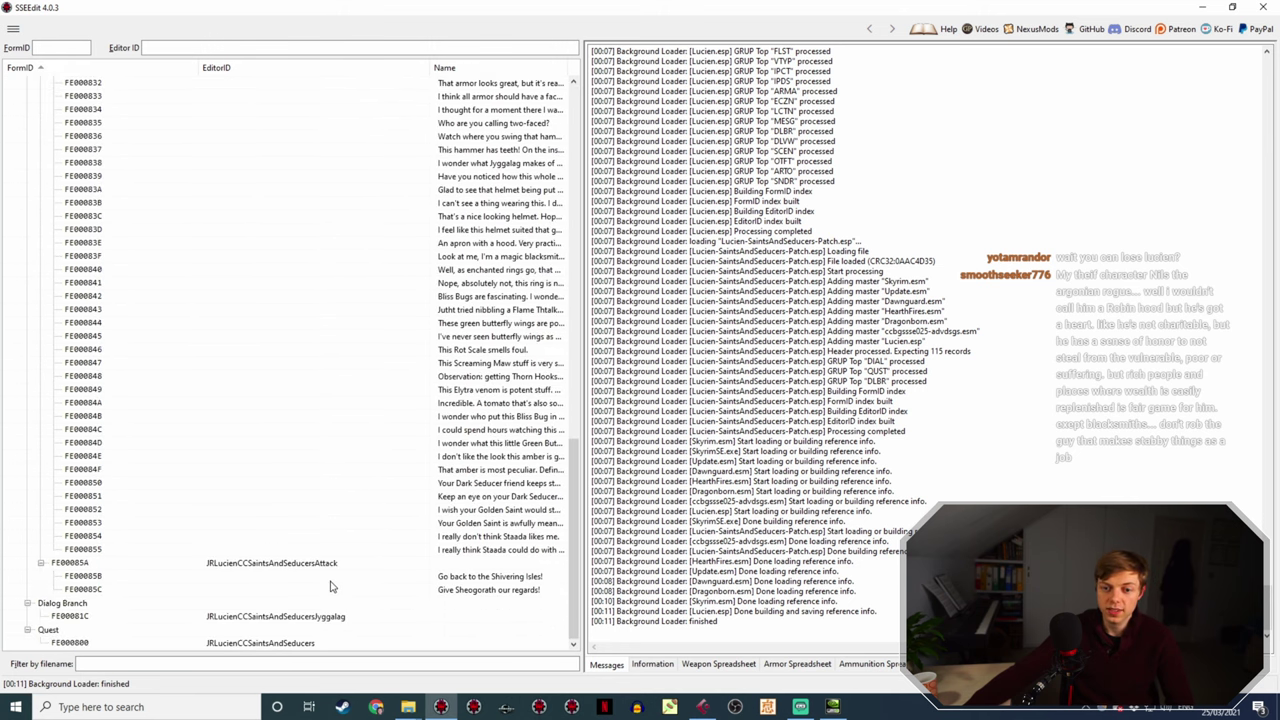
pyautogui.scroll(10, 336, 568)
pyautogui.scroll(8, 336, 568)
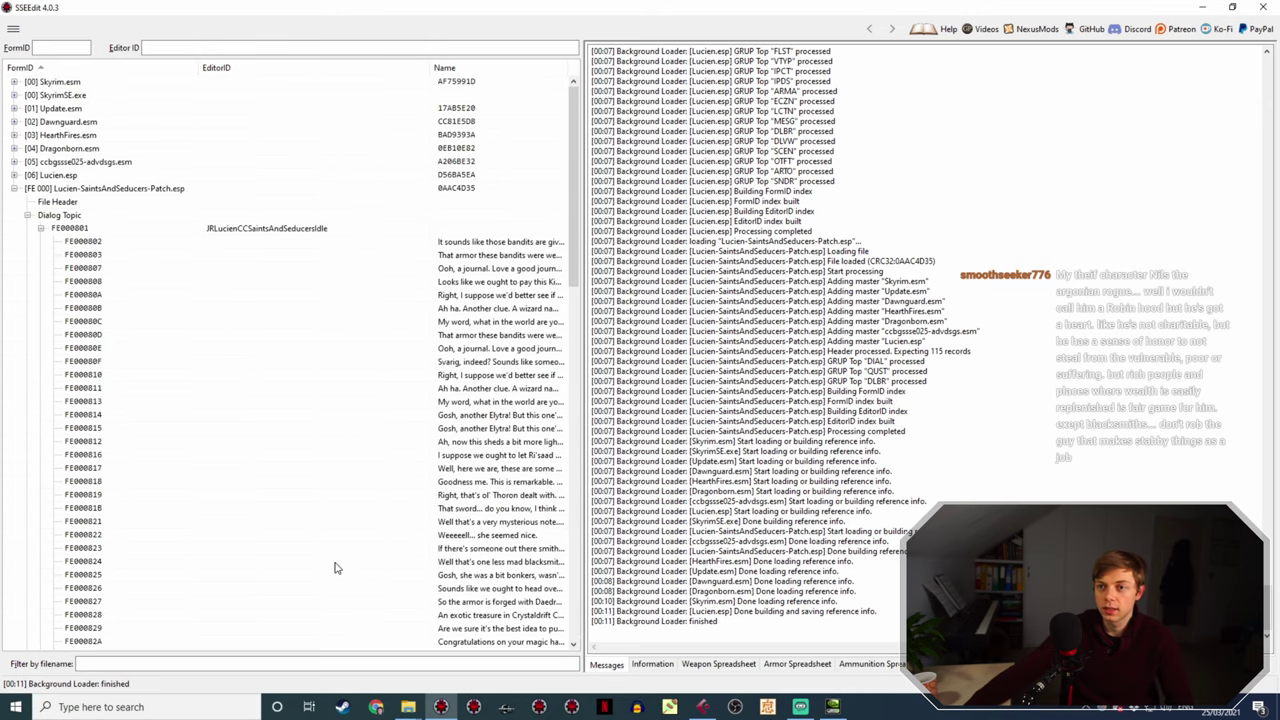
# - Open the patch's File Header and examine its record flags, description and master files
pyautogui.click(106, 205)
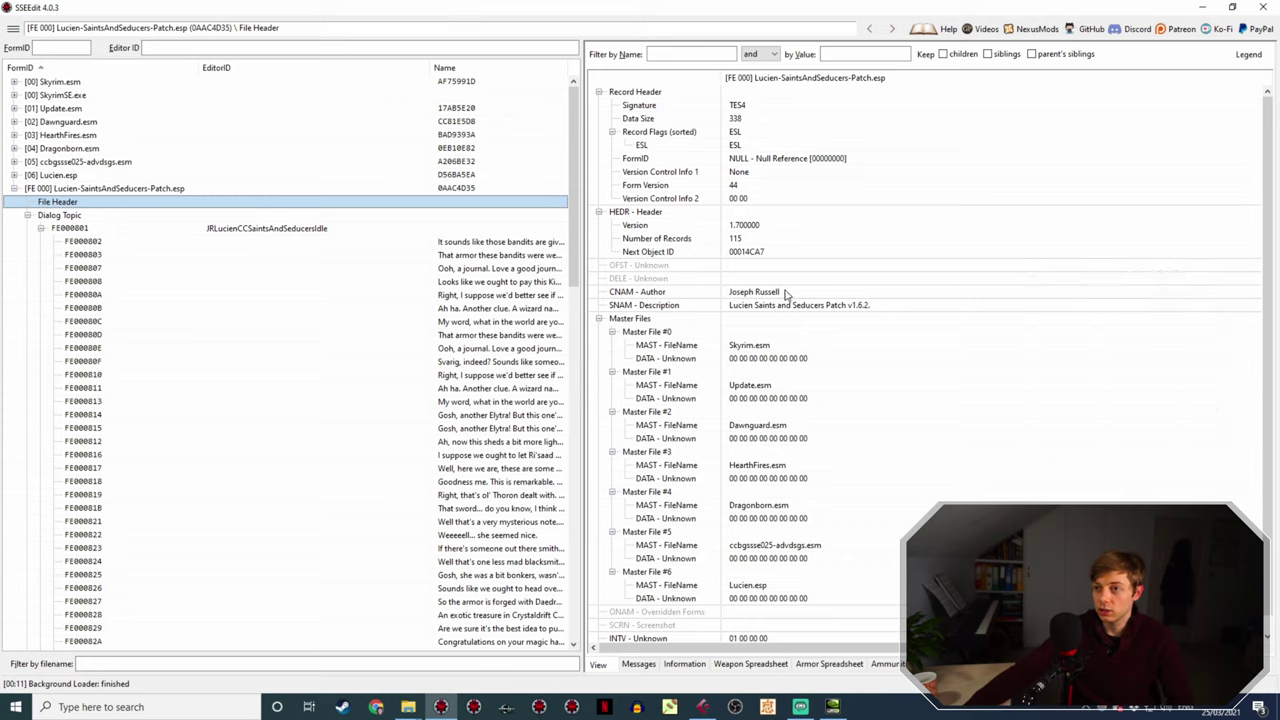
pyautogui.scroll(-1, 875, 316)
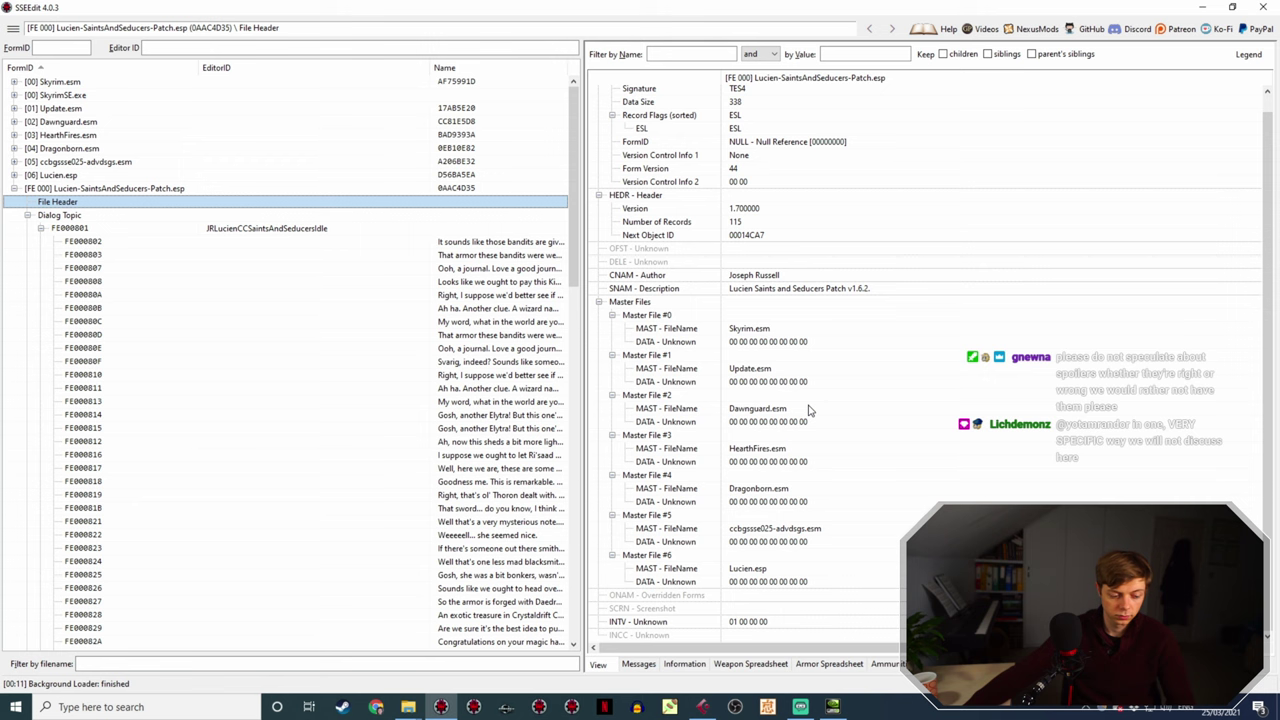
pyautogui.scroll(-20, 560, 413)
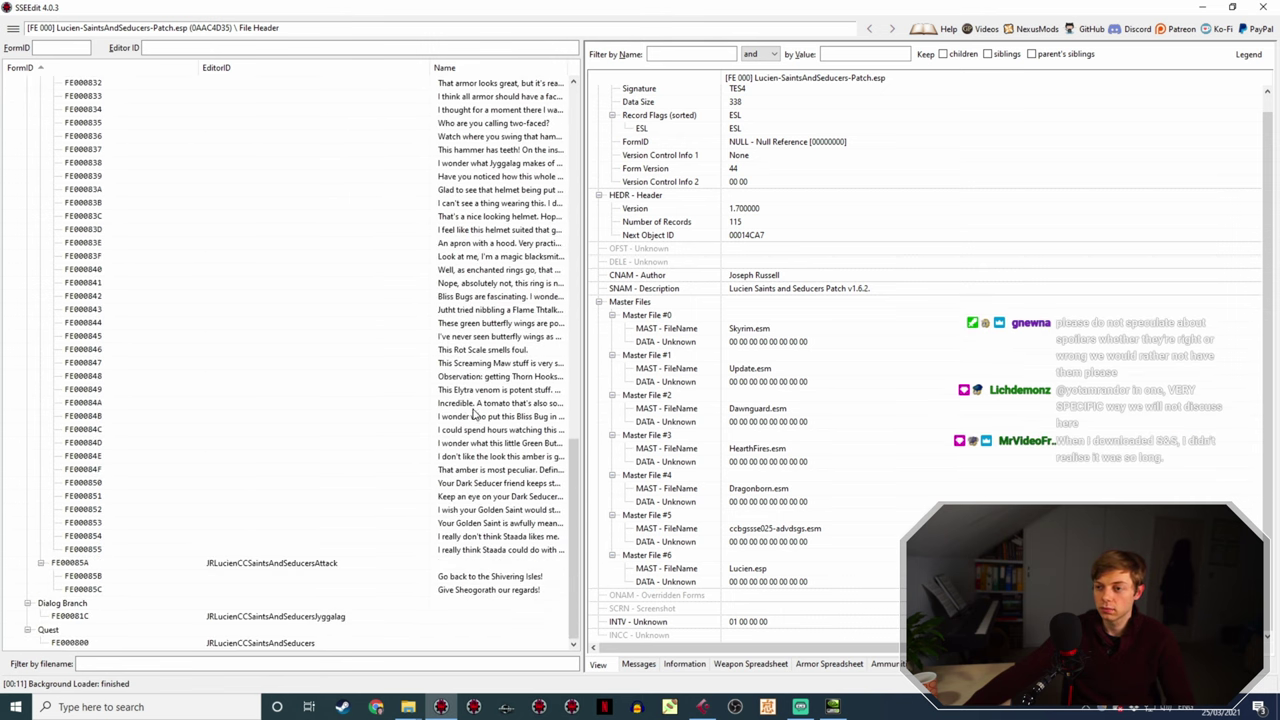
pyautogui.scroll(20, 468, 402)
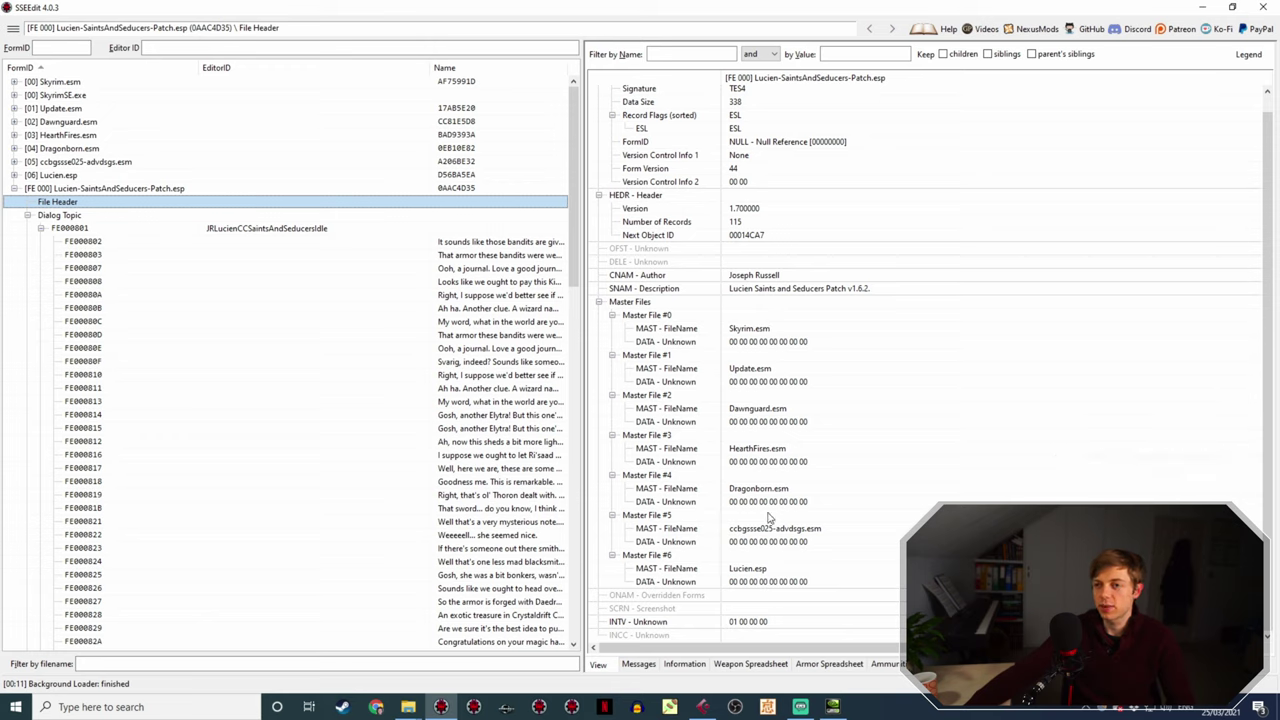
# - Clean the masters of Lucien-SaintsAndSeducers-Patch.esp to remove all unused ones
pyautogui.click(92, 189)
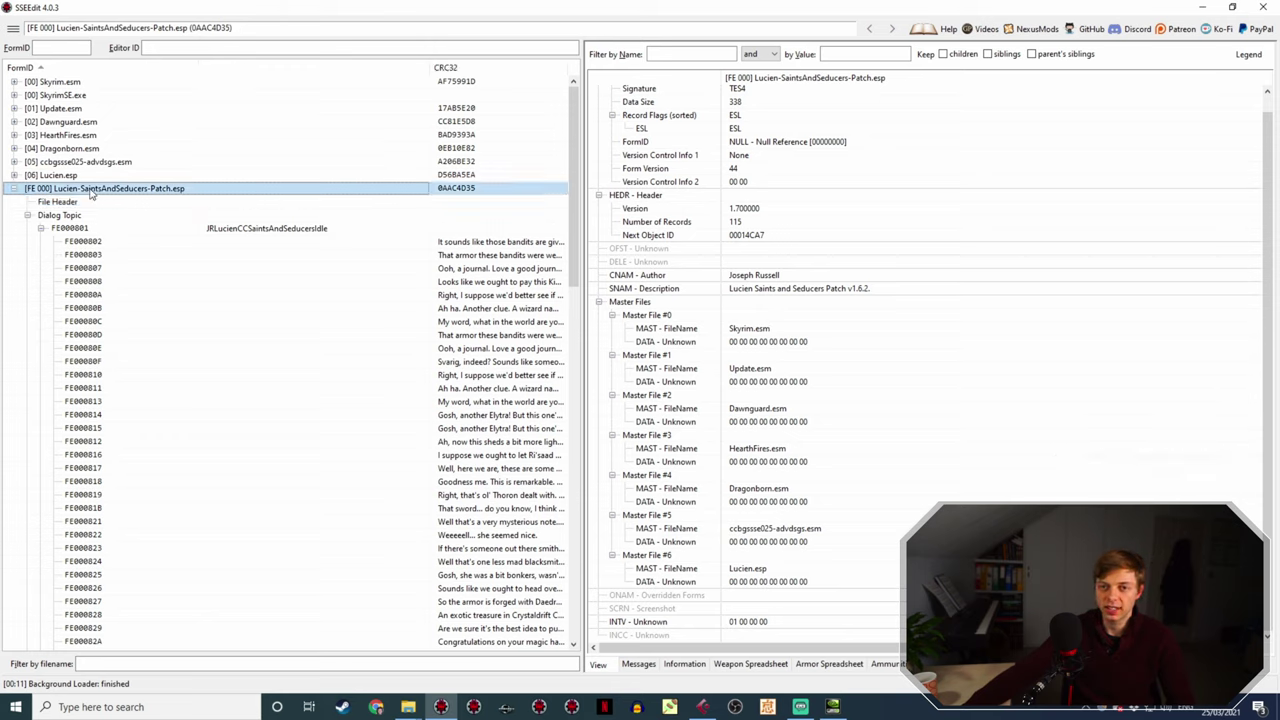
pyautogui.rightClick(146, 194)
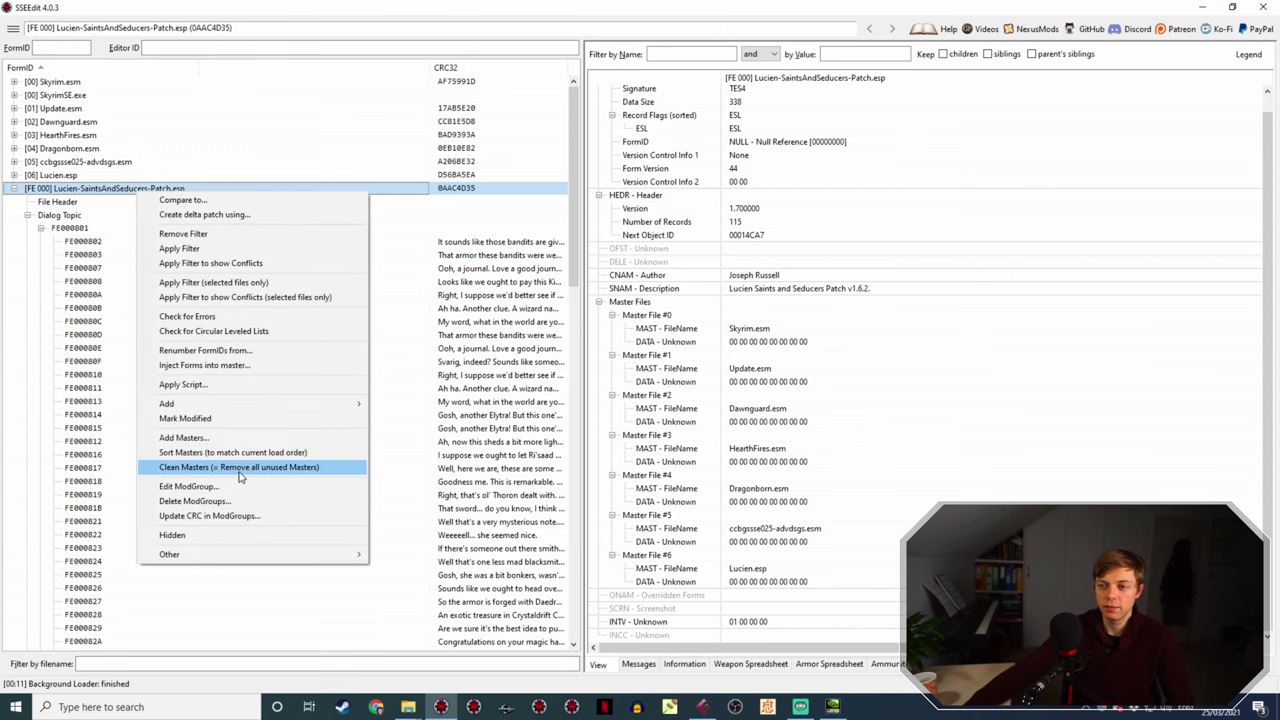
pyautogui.click(240, 467)
pyautogui.click(777, 431)
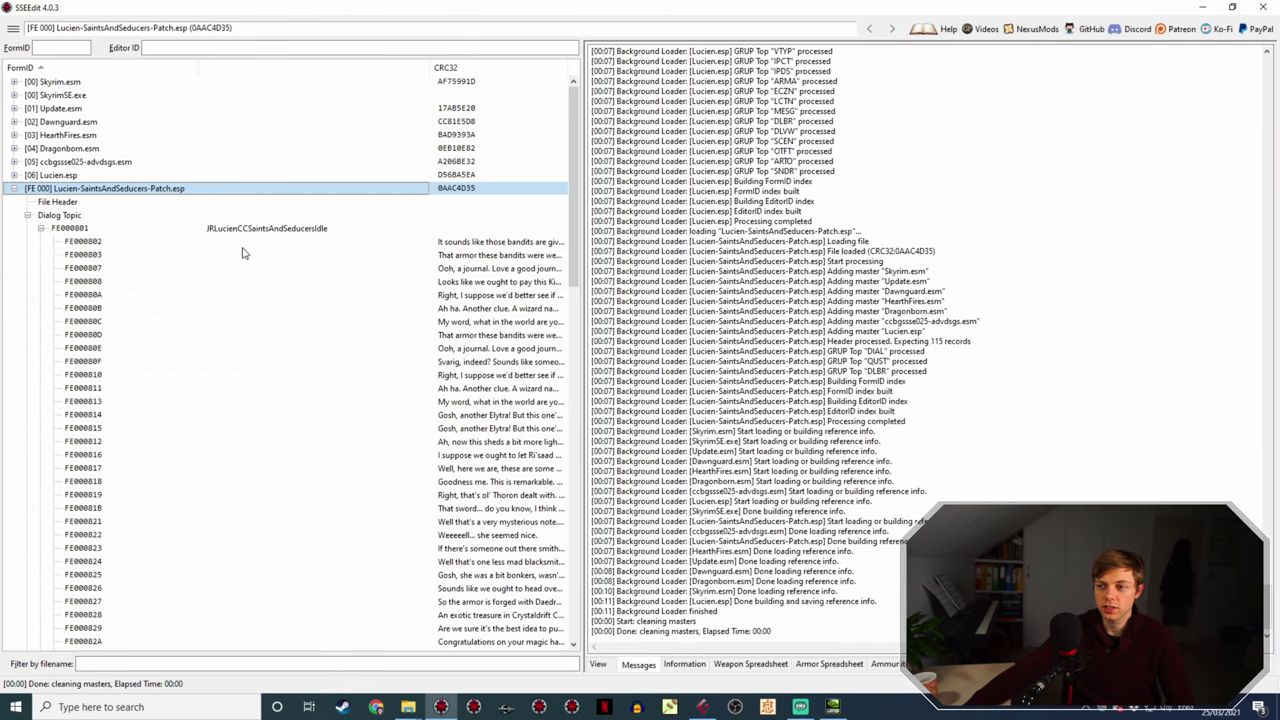
# - Check the master list in the patch's File Header and save the Lucien-SaintsAndSeducers-Patch.esp plugin
pyautogui.click(79, 203)
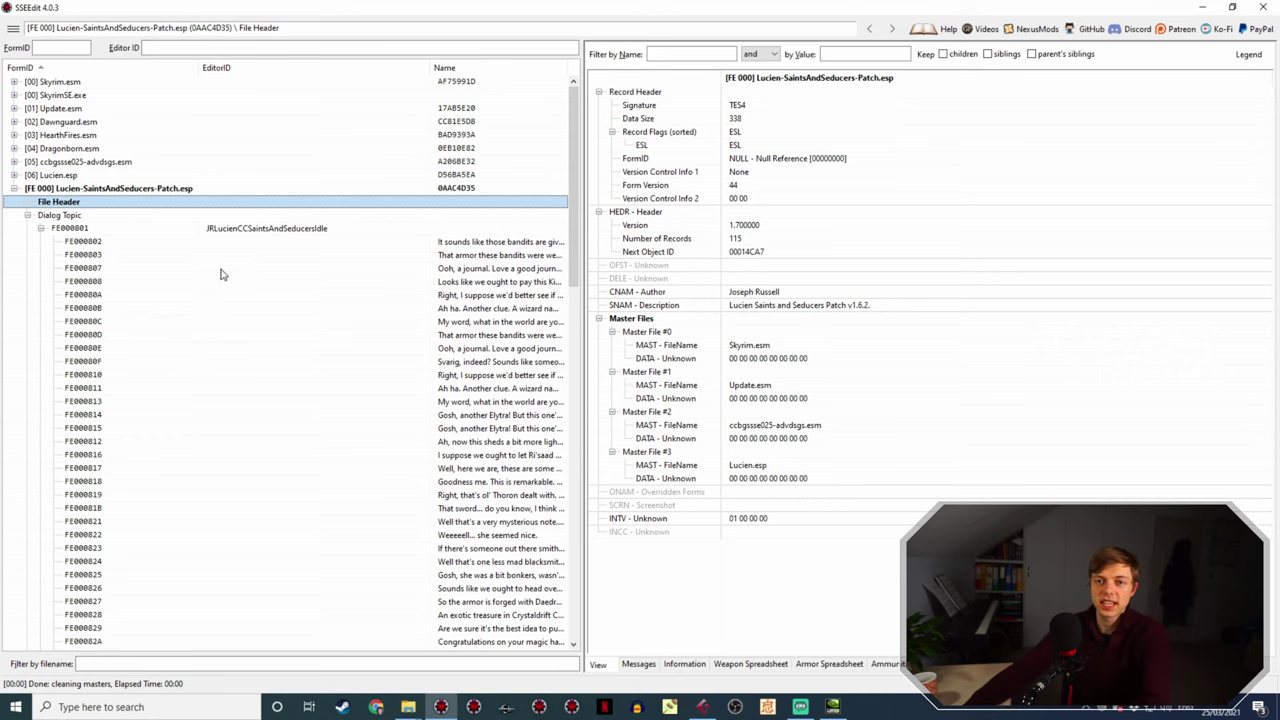
pyautogui.hotkey('ctrl', 's')
pyautogui.click(728, 569)
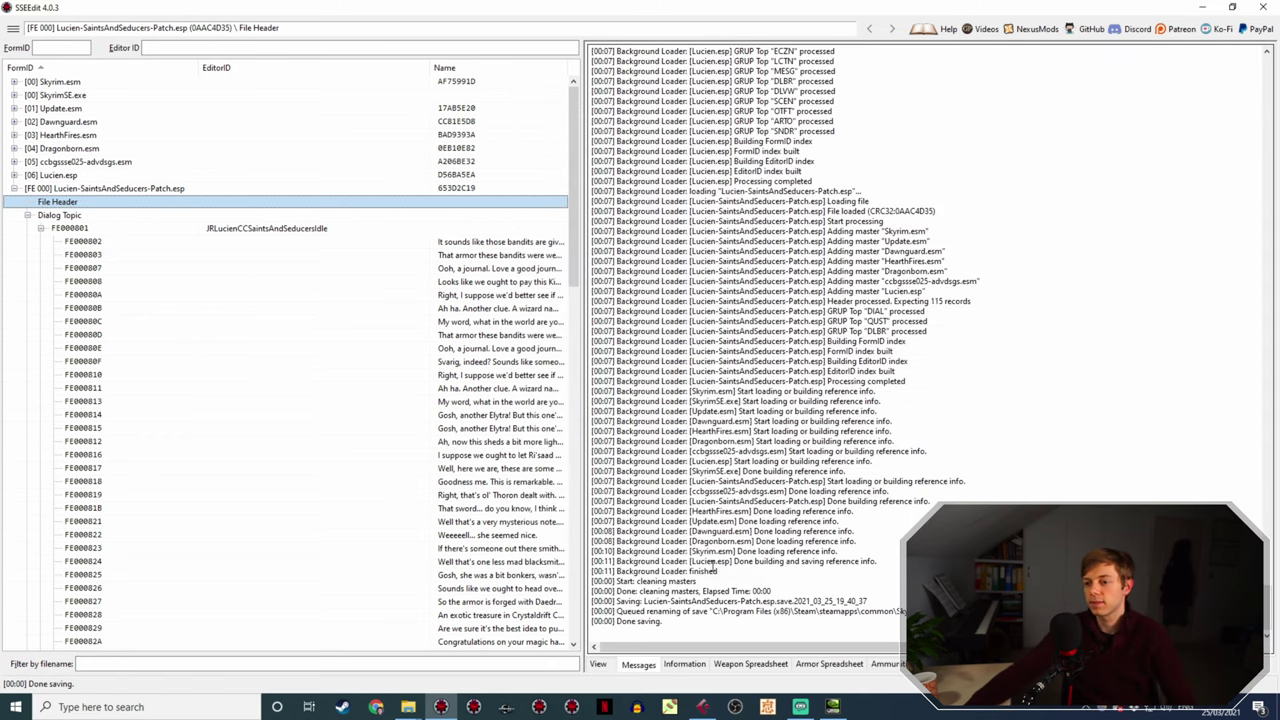
# - Check the Lucien-SaintsAndSeducers-Patch.esp plugin for errors
pyautogui.rightClick(168, 189)
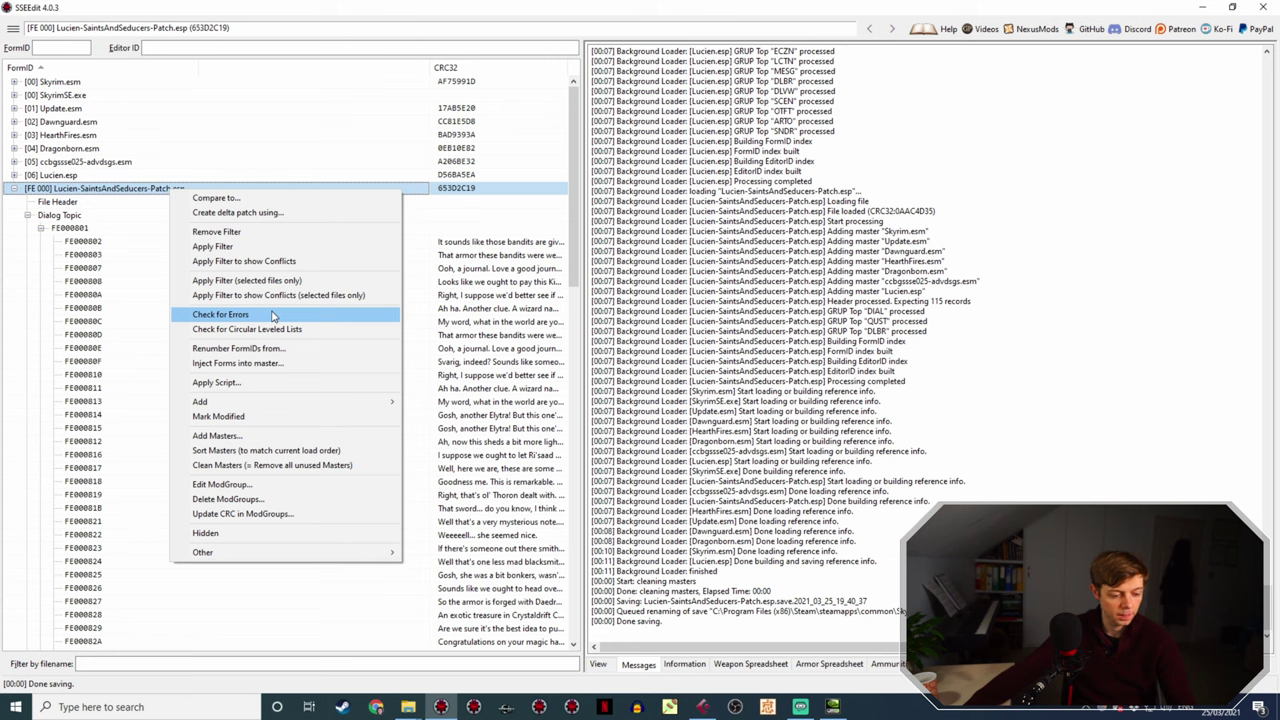
pyautogui.click(272, 316)
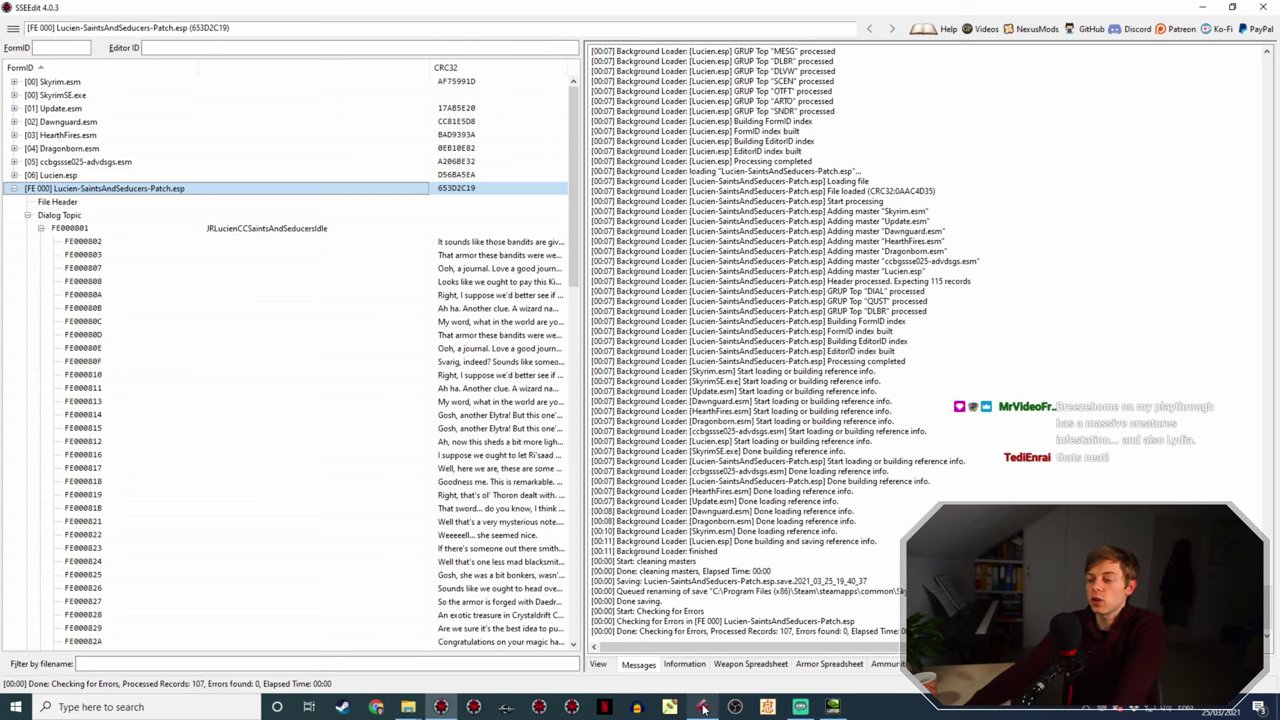
# - Switch to Cubase, save the LucienSaintsAndSeducers.cpr project while closing it, and dismiss the Export Audio Mixdown dialog
pyautogui.click(700, 645)
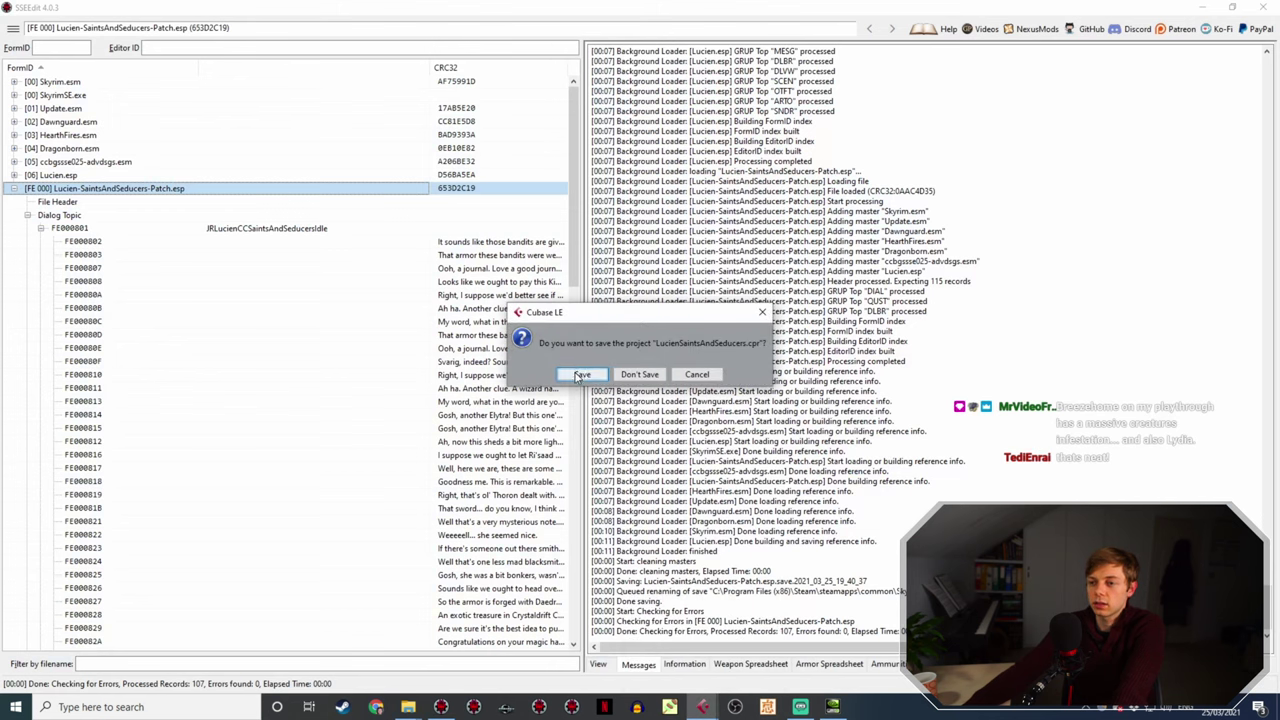
pyautogui.click(580, 375)
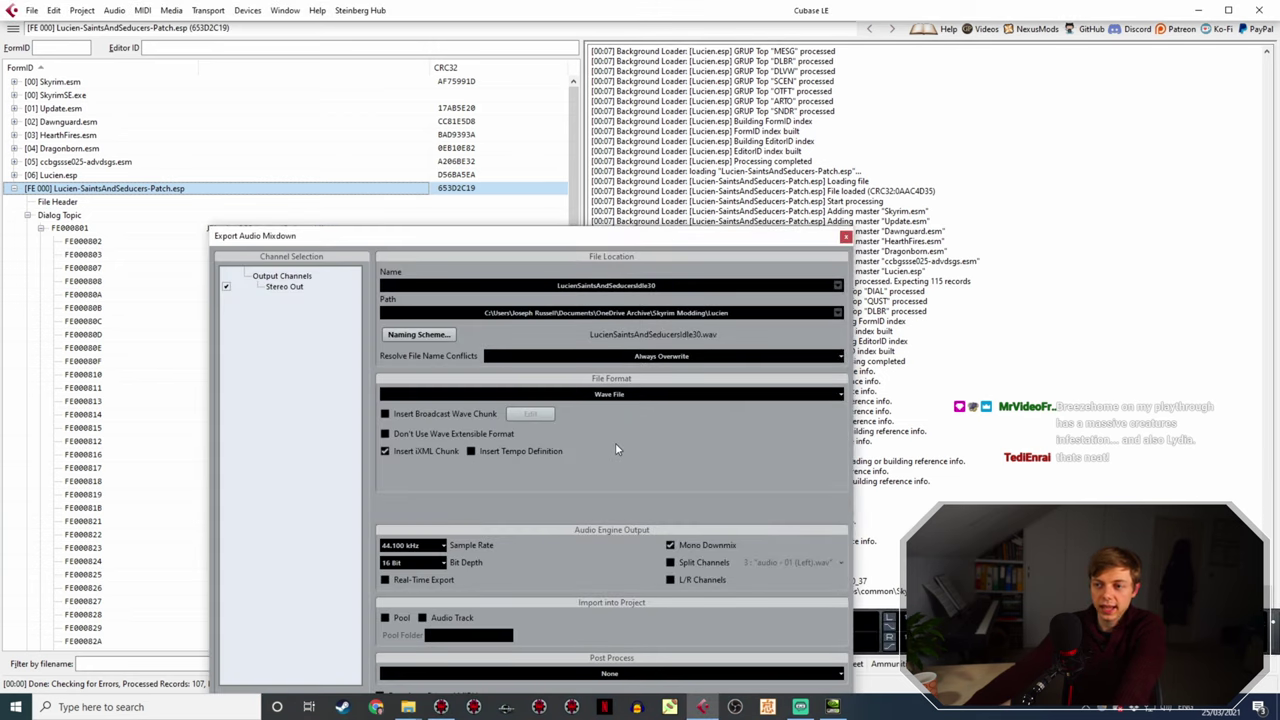
pyautogui.click(846, 236)
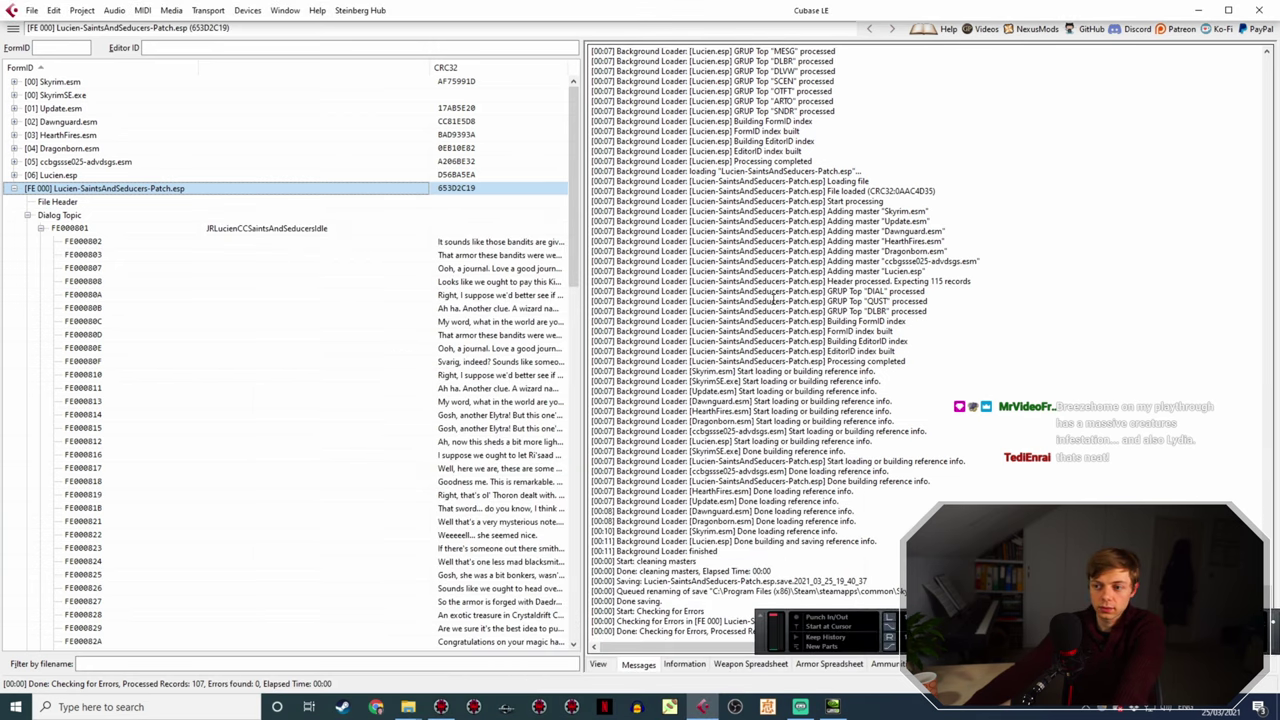
# - Show the Lucien and JRLucienVoice folders in File Explorer, sort the Lucien folder by name and open its Sounds Archive subfolder
pyautogui.click(116, 716)
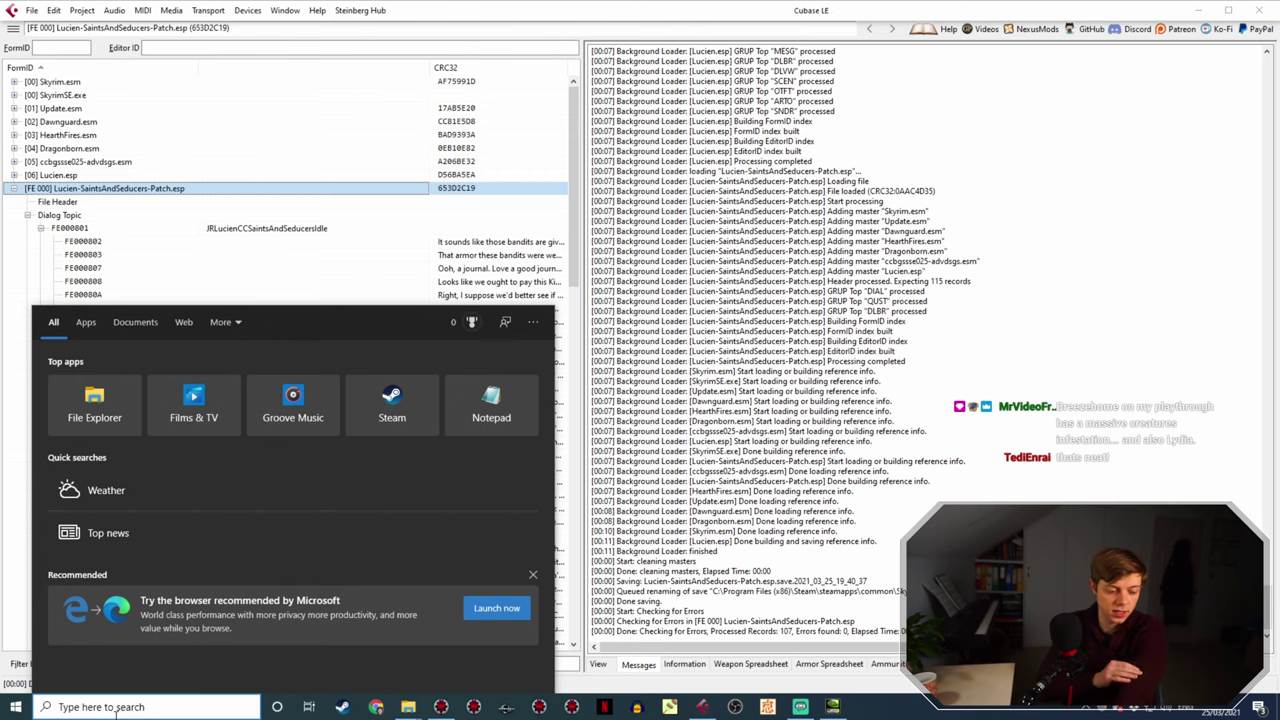
pyautogui.click(408, 707)
pyautogui.click(436, 683)
pyautogui.moveTo(408, 707)
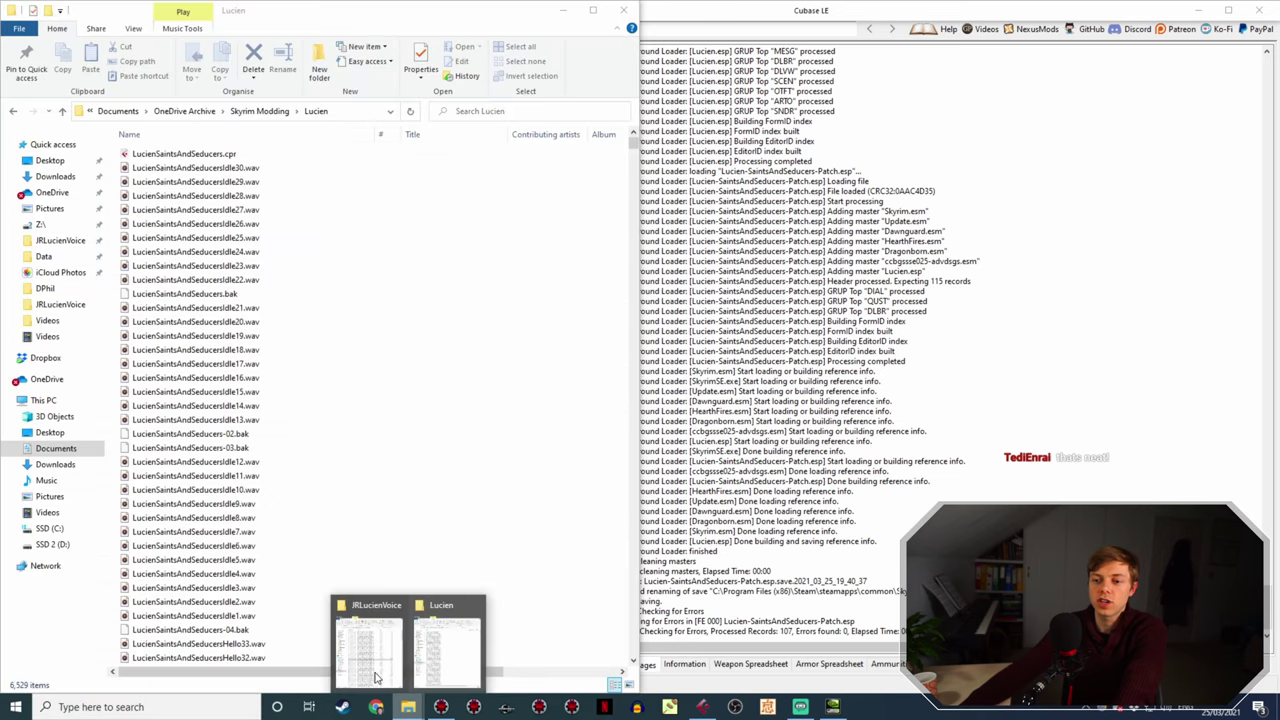
pyautogui.click(368, 650)
pyautogui.click(240, 134)
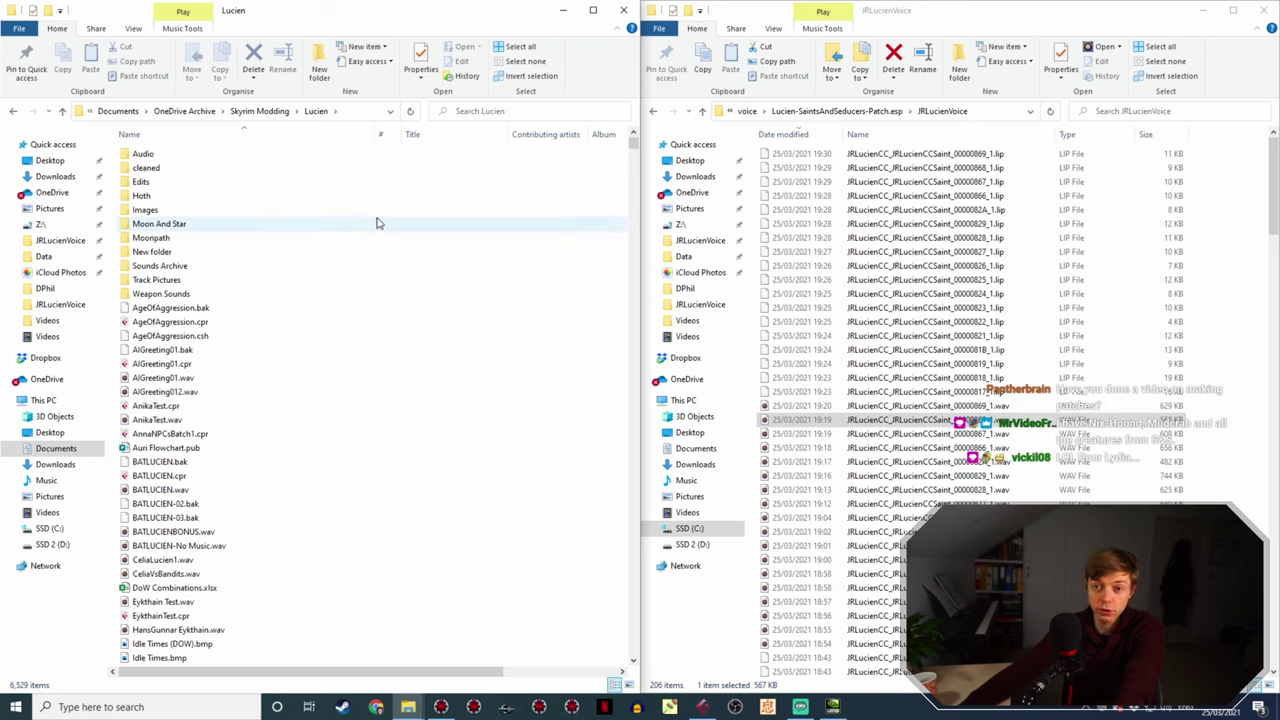
pyautogui.doubleClick(230, 268)
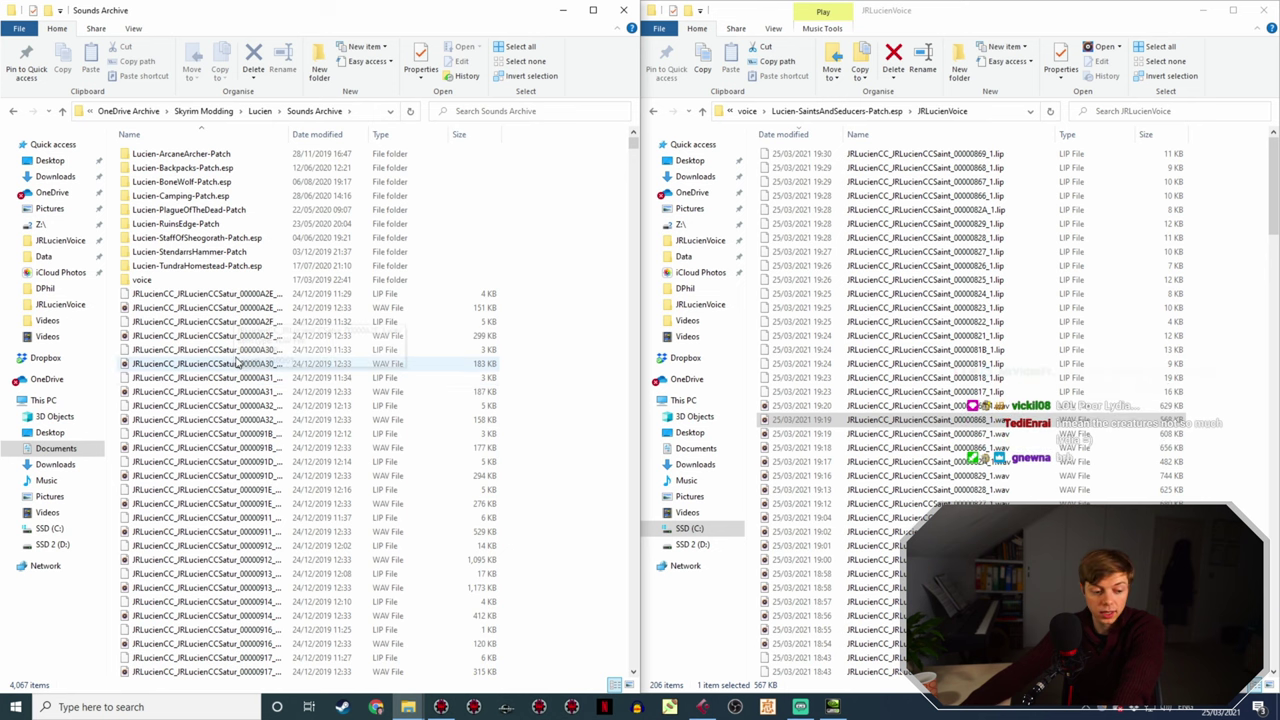
# - Copy the Lucien-SaintsAndSeducers-Patch.esp folder from the game's sound\voice directory into the Sounds Archive folder
pyautogui.click(924, 196)
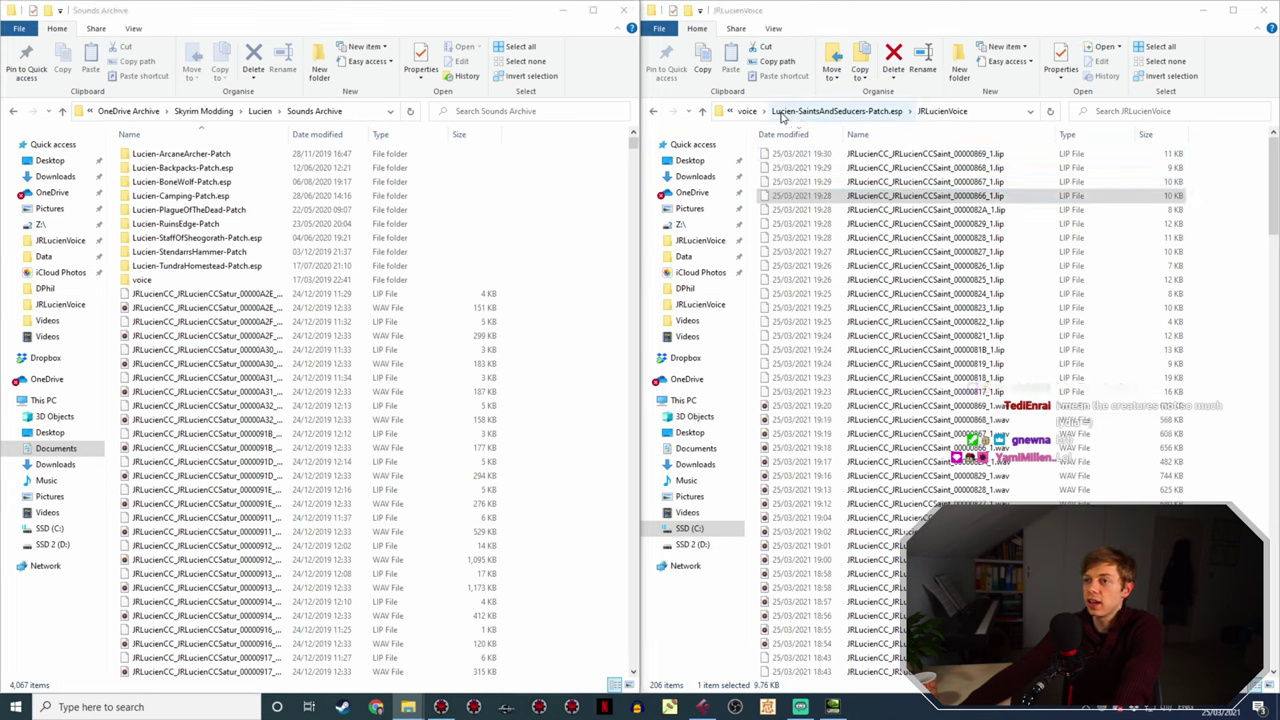
pyautogui.click(752, 112)
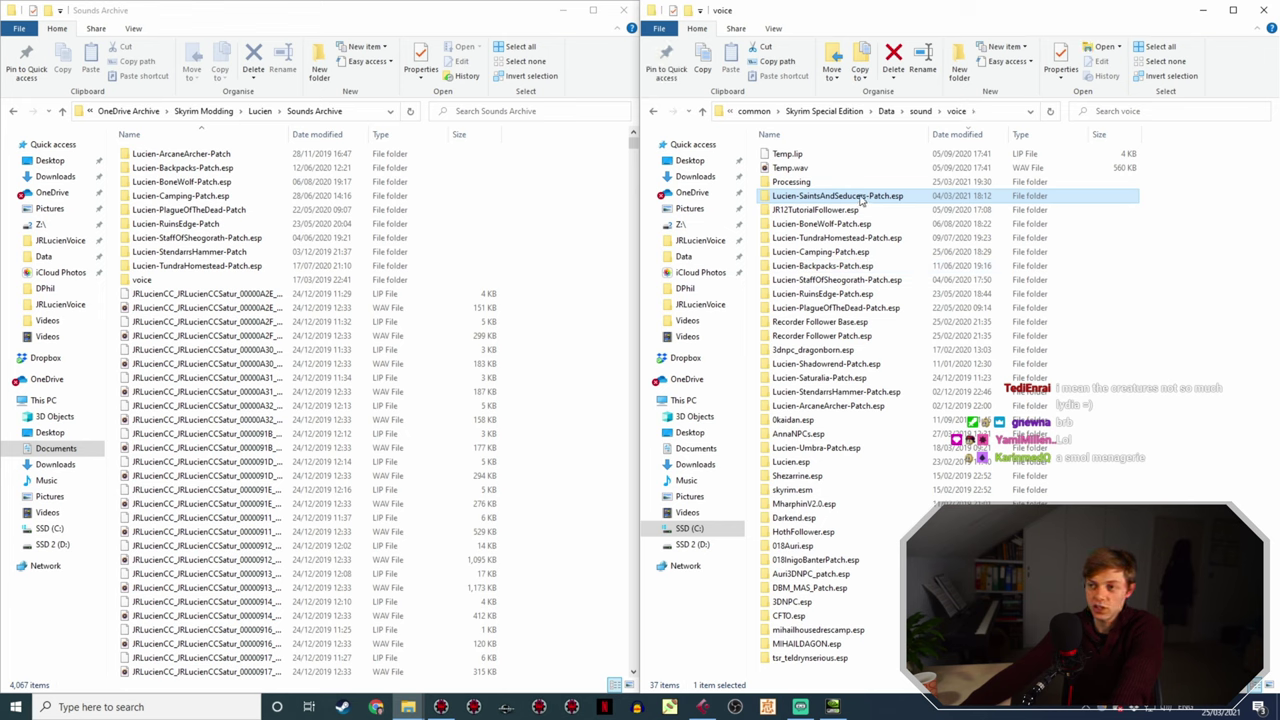
pyautogui.moveTo(860, 200); pyautogui.dragTo(518, 215)
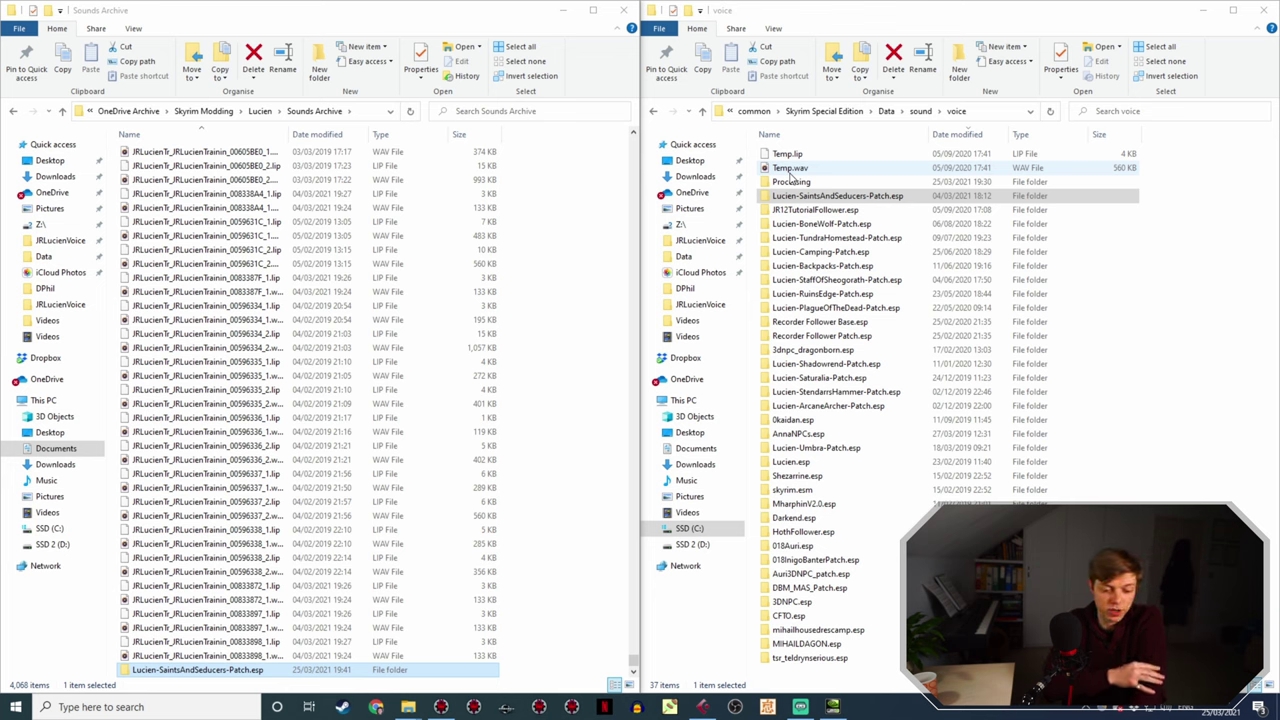
pyautogui.click(790, 196)
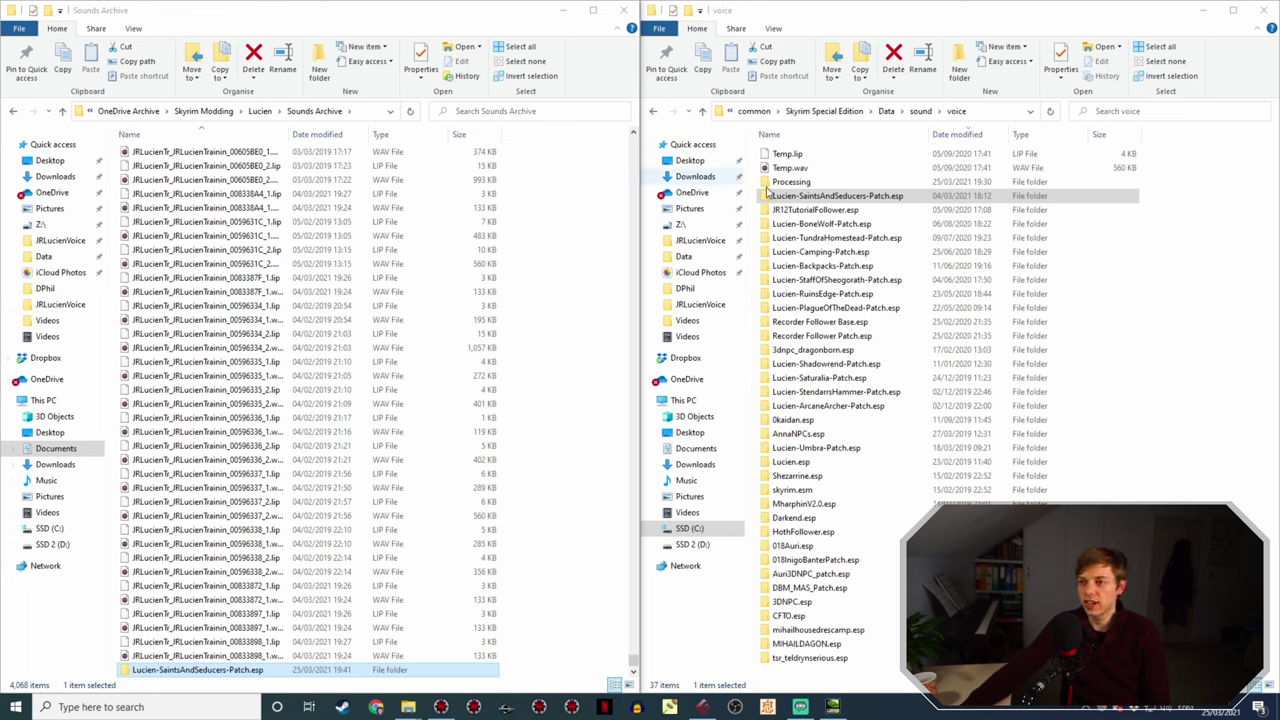
# - Switch to Audacity, start an audio import and browse to the JRLucienVoice folder inside voice\Lucien-SaintsAndSeducers-Patch.esp
pyautogui.click(637, 707)
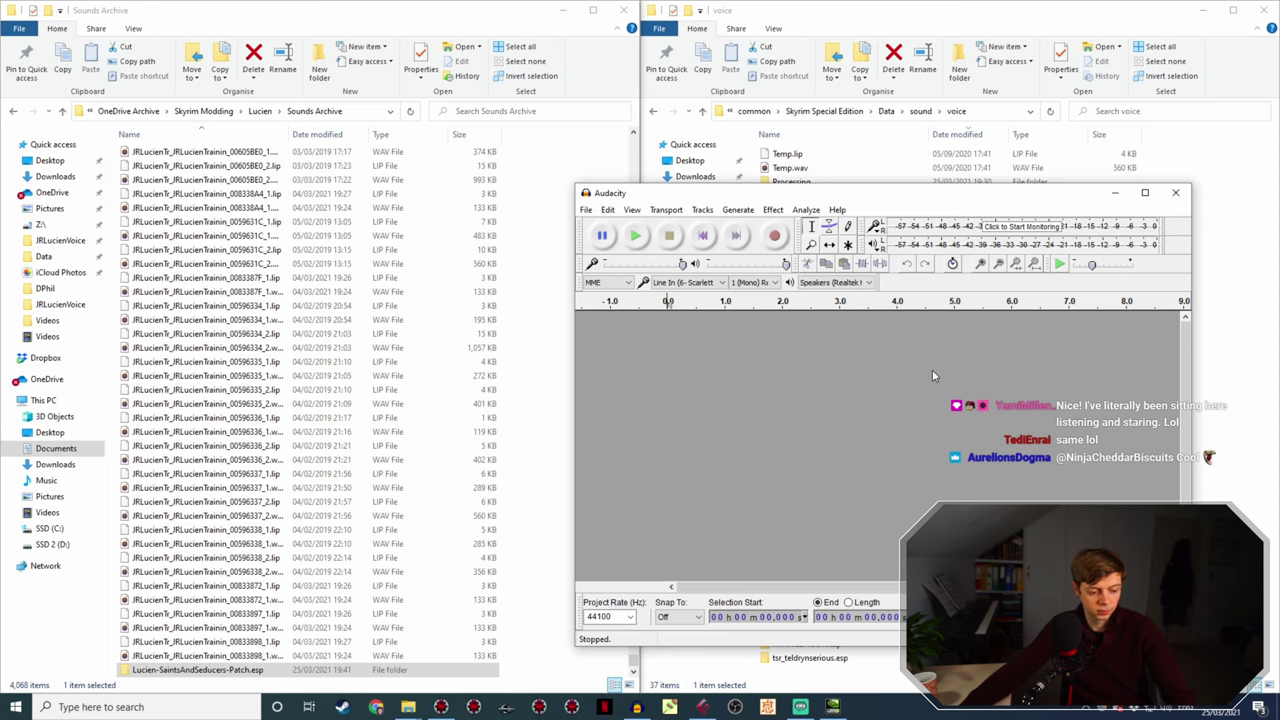
pyautogui.click(586, 209)
pyautogui.moveTo(652, 375)
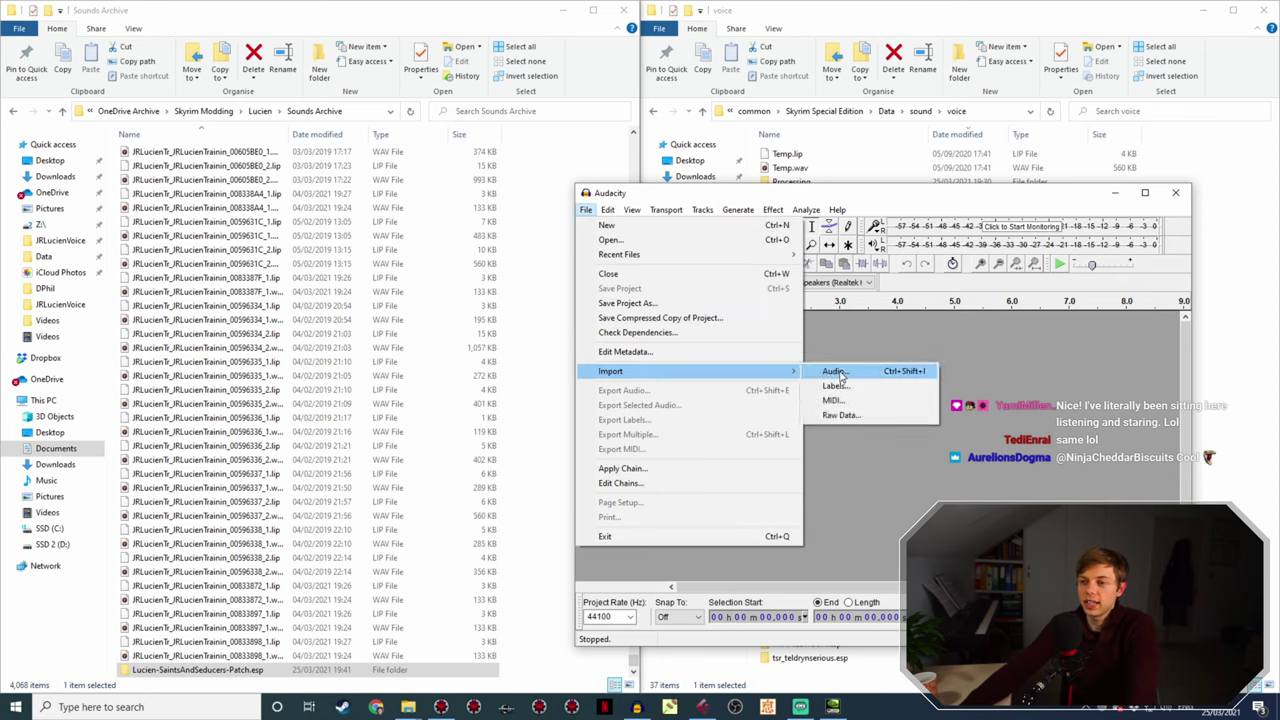
pyautogui.click(834, 372)
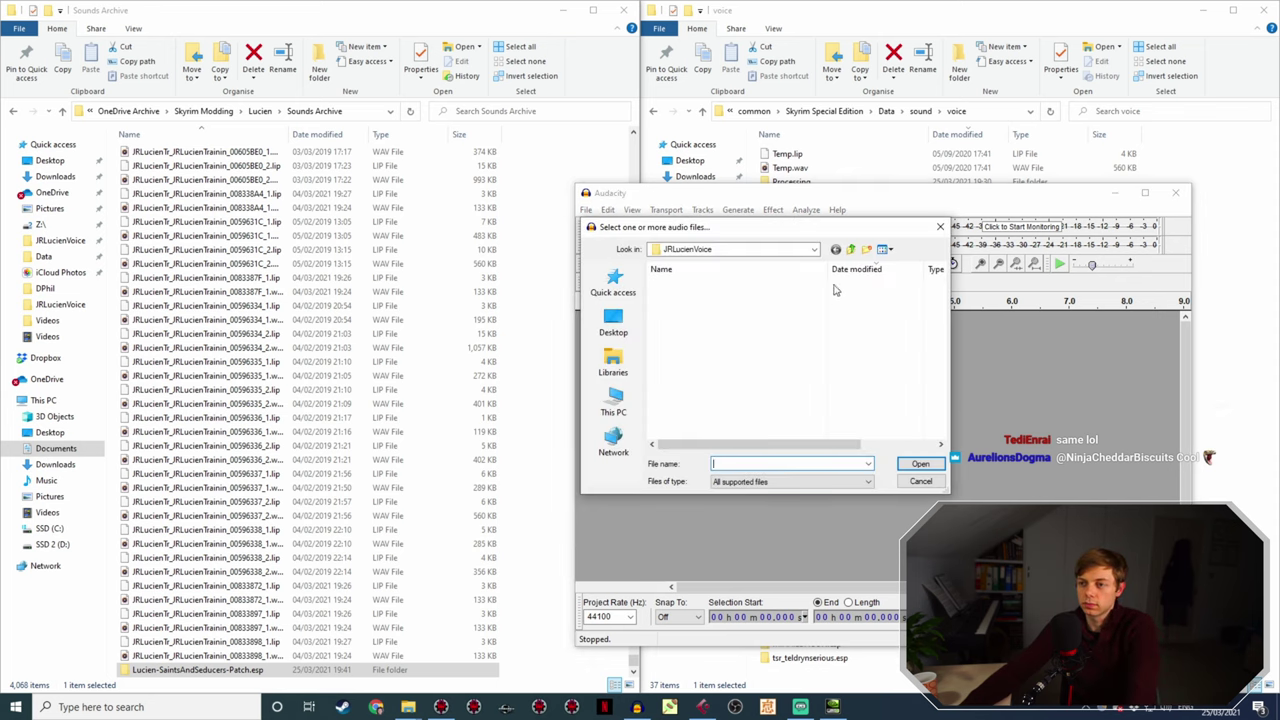
pyautogui.click(850, 250)
pyautogui.click(850, 250)
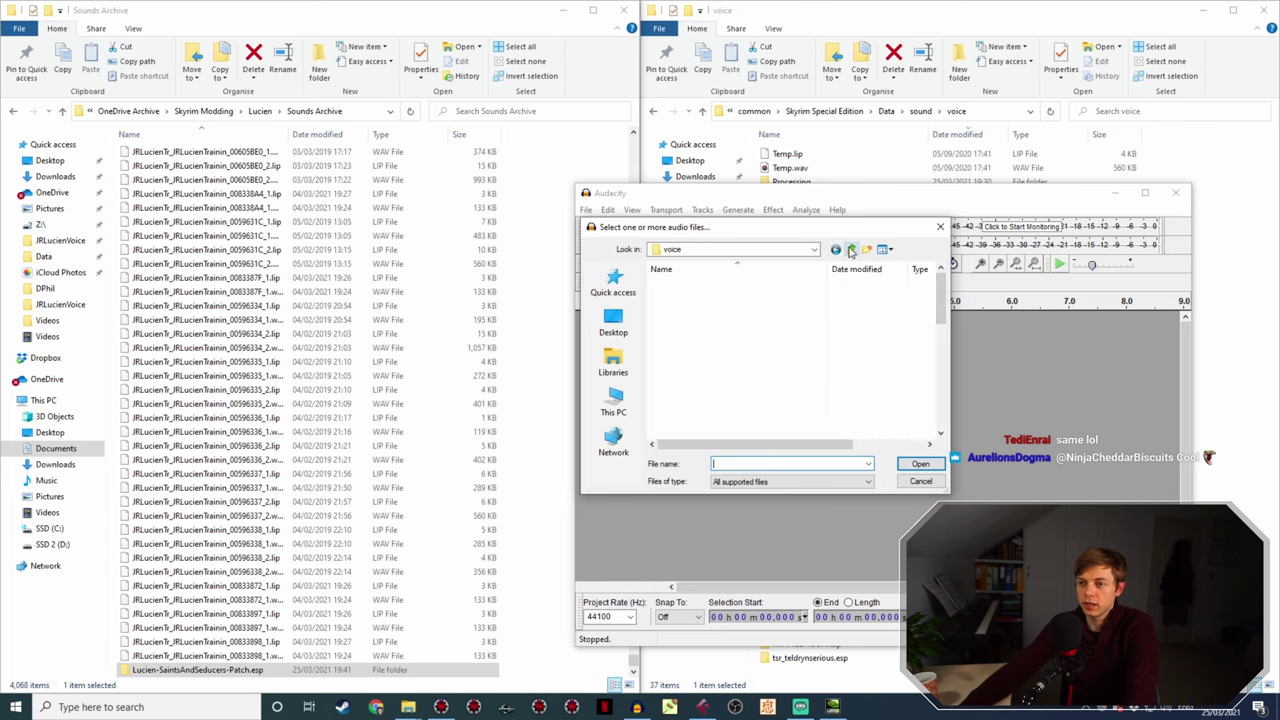
pyautogui.scroll(-2, 752, 418)
pyautogui.scroll(-1, 752, 418)
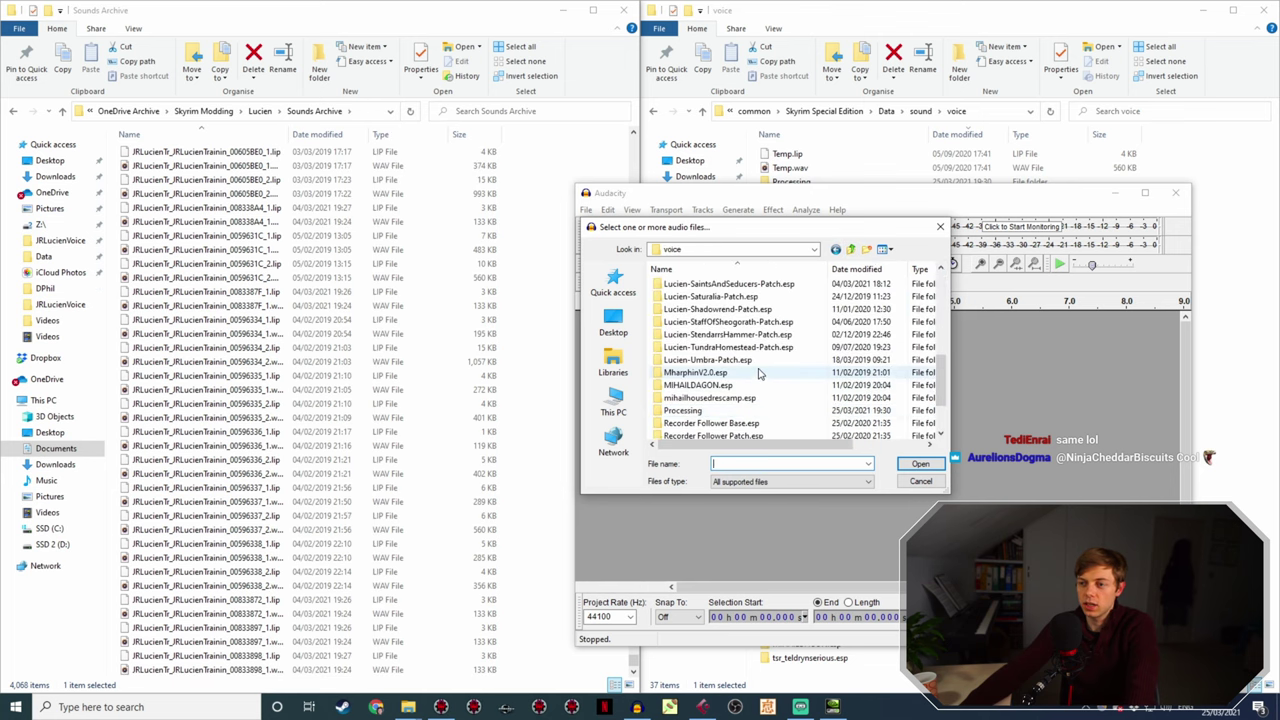
pyautogui.doubleClick(792, 284)
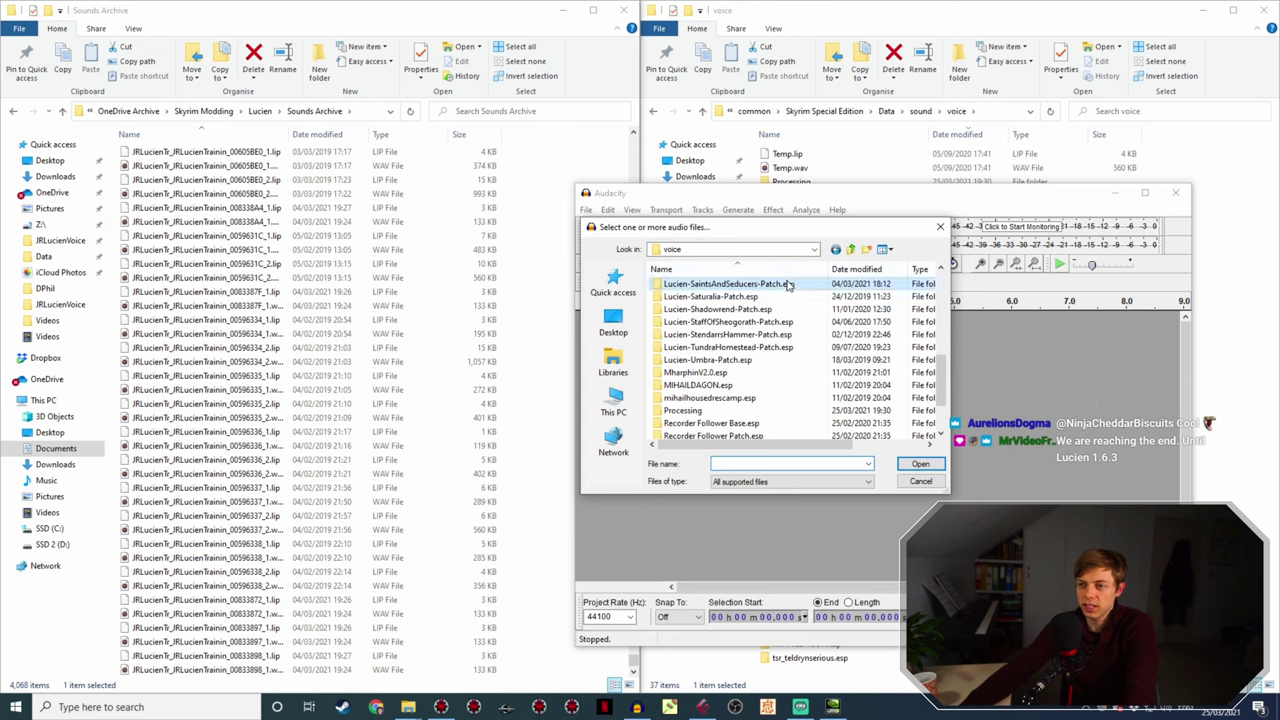
pyautogui.doubleClick(745, 285)
# - Import all of the audio files in the JRLucienVoice folder as separate tracks
pyautogui.click(735, 297)
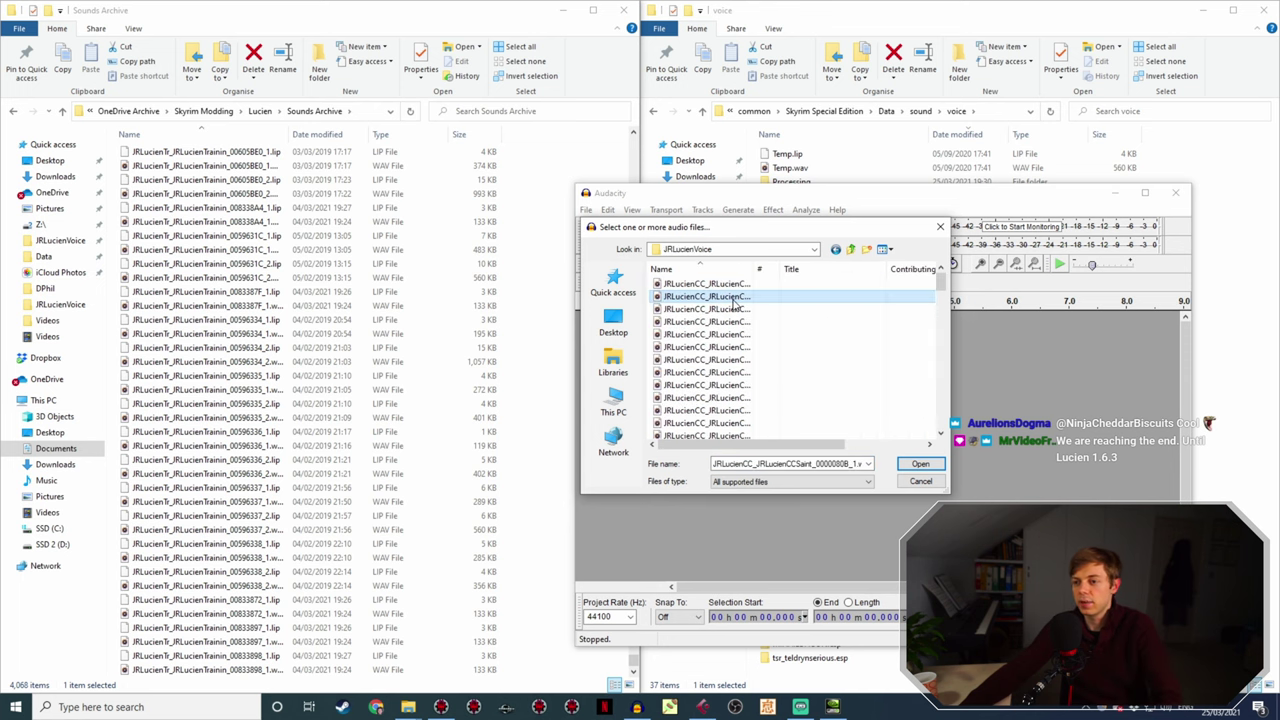
pyautogui.hotkey('ctrl', 'a')
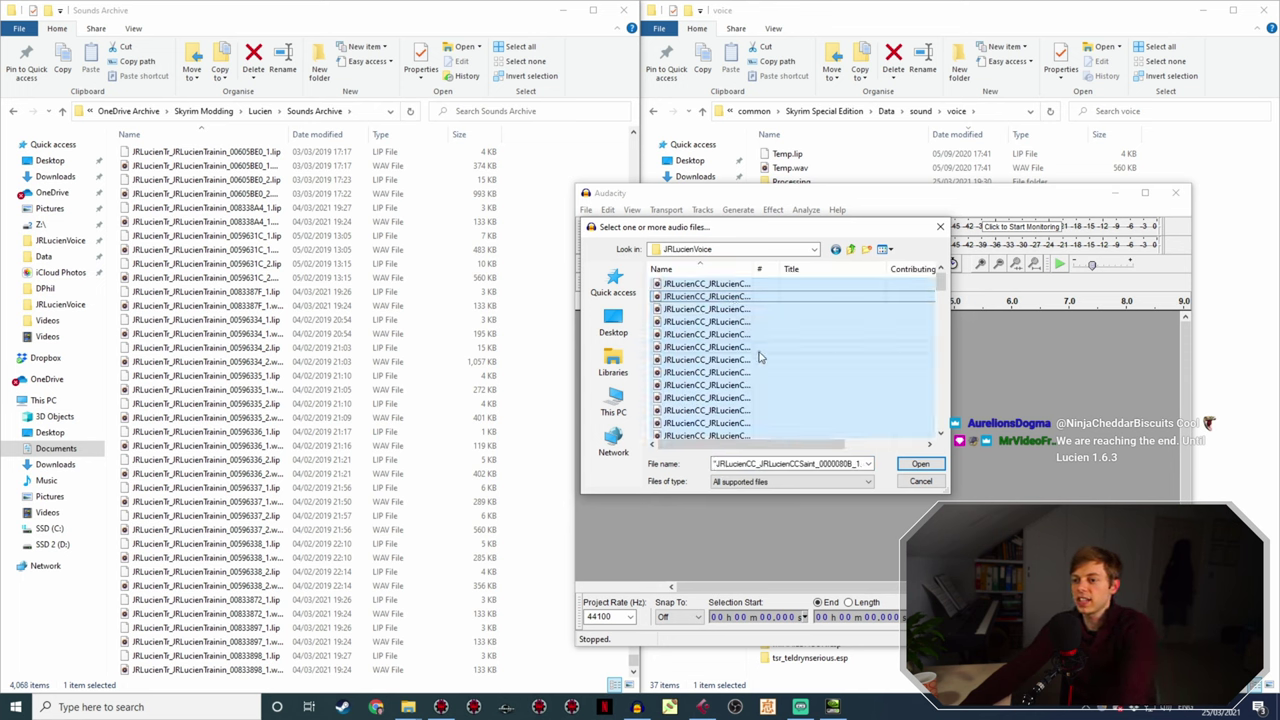
pyautogui.click(936, 464)
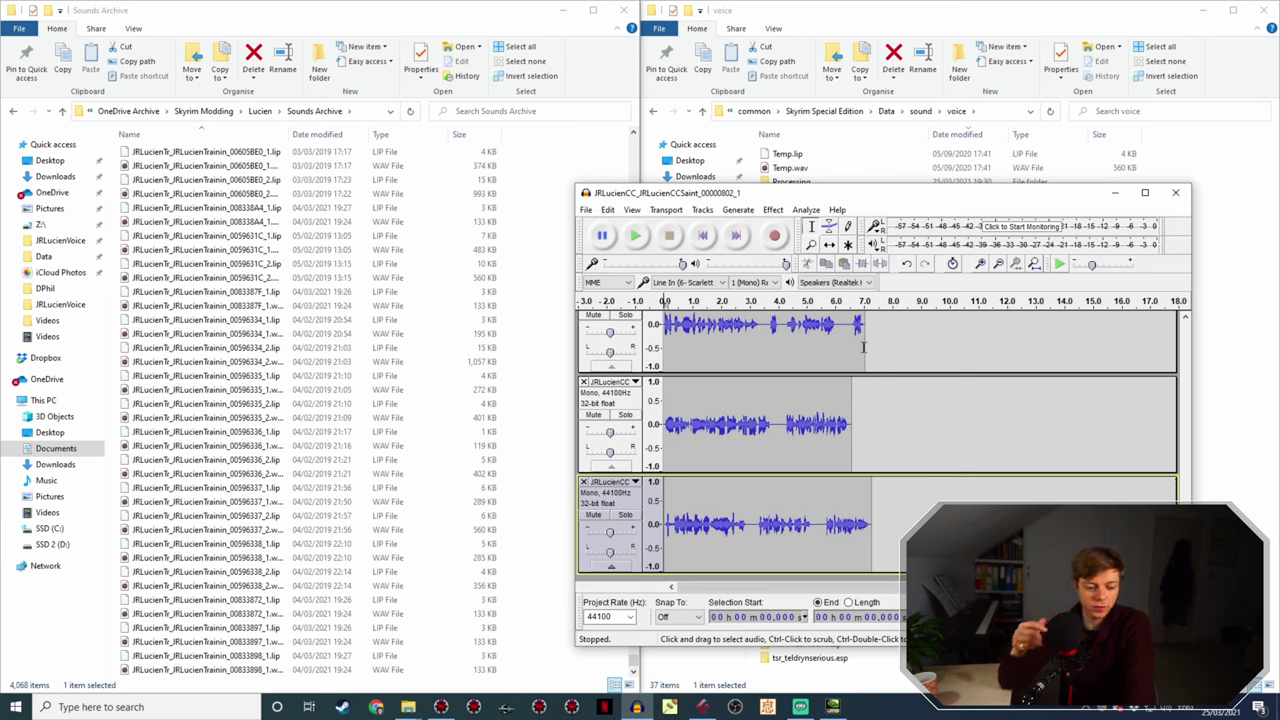
pyautogui.click(586, 211)
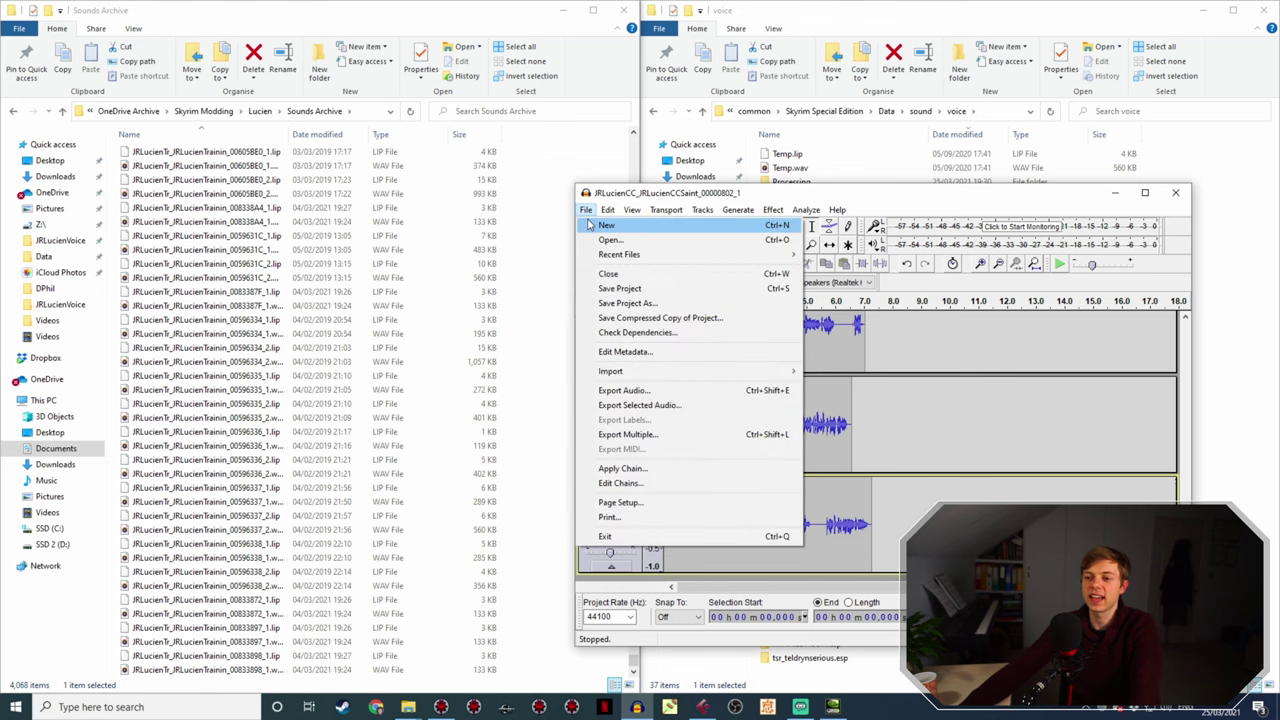
pyautogui.click(626, 436)
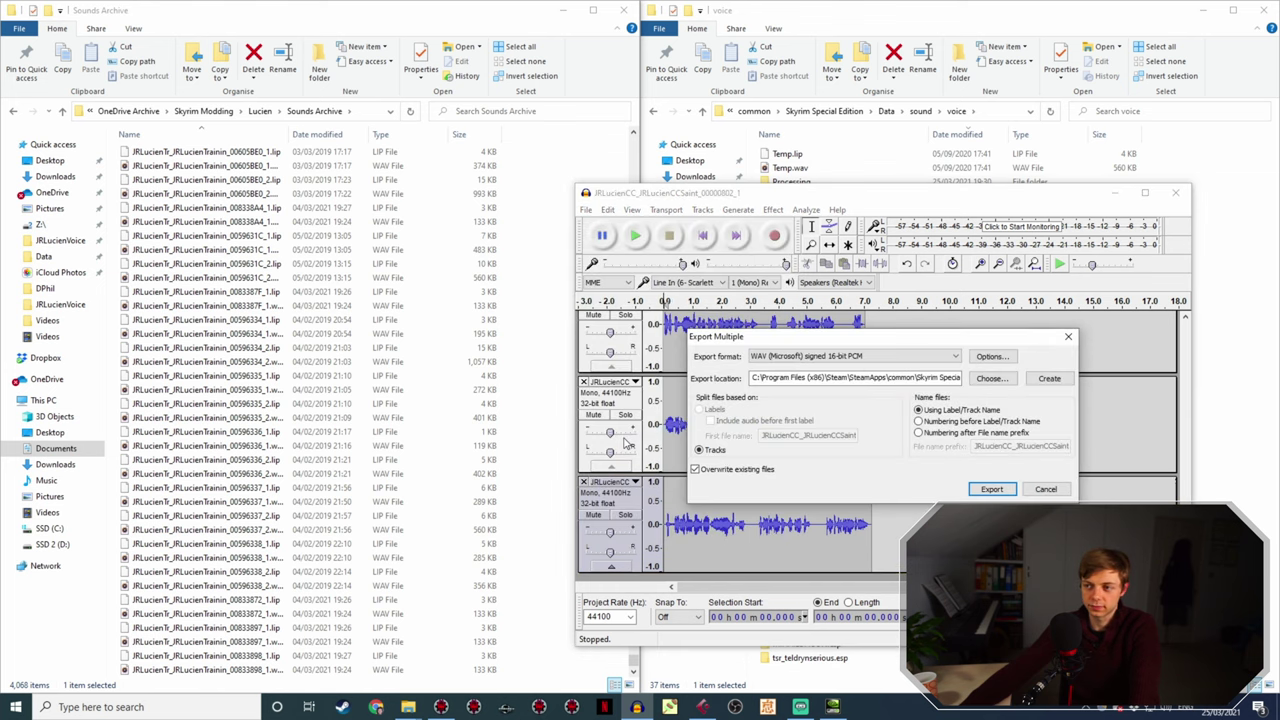
pyautogui.press('Return')
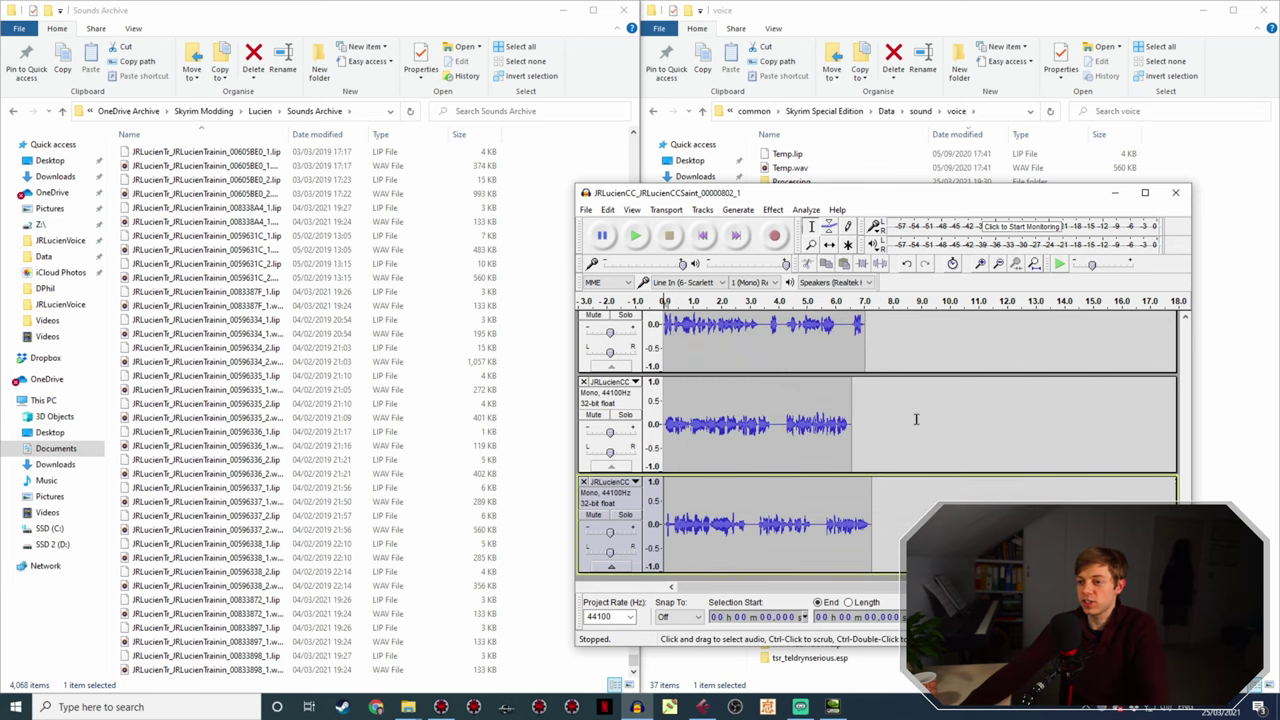
# - Normalize all imported tracks to a maximum amplitude of -3.0 dB with DC offset removal enabled
pyautogui.click(917, 418)
pyautogui.hotkey('ctrl', 'a')
pyautogui.click(774, 210)
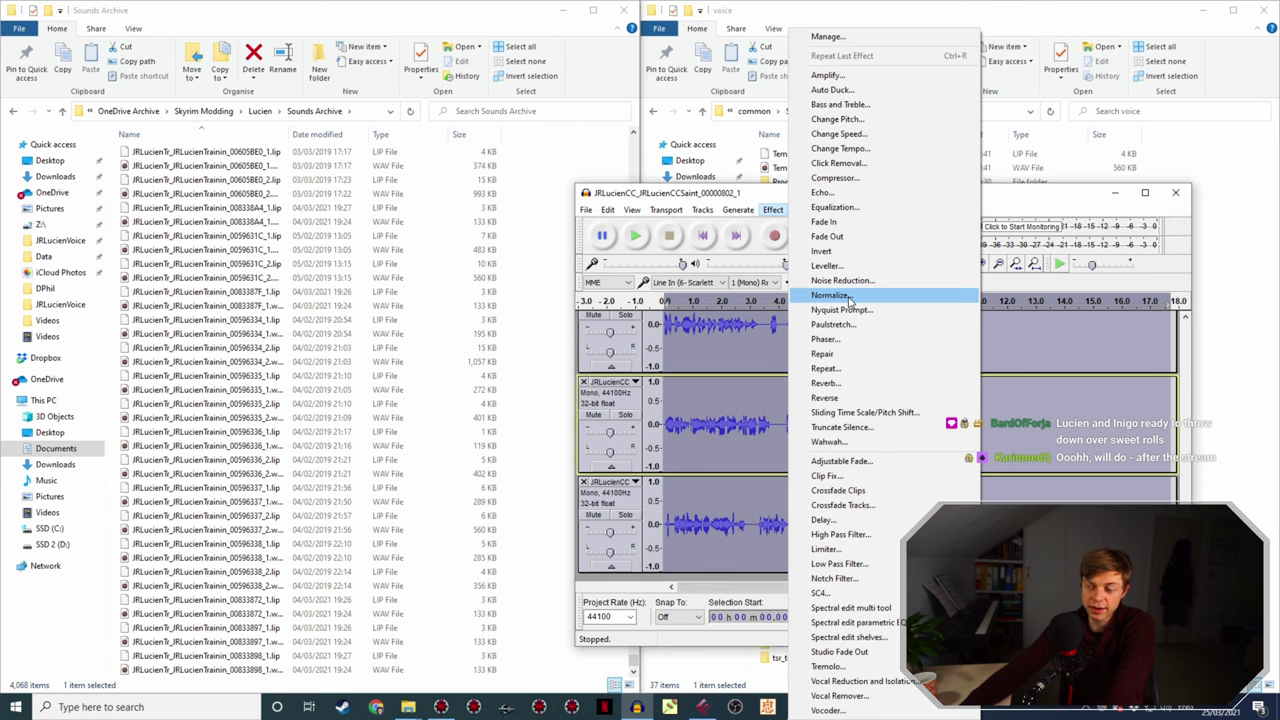
pyautogui.click(743, 346)
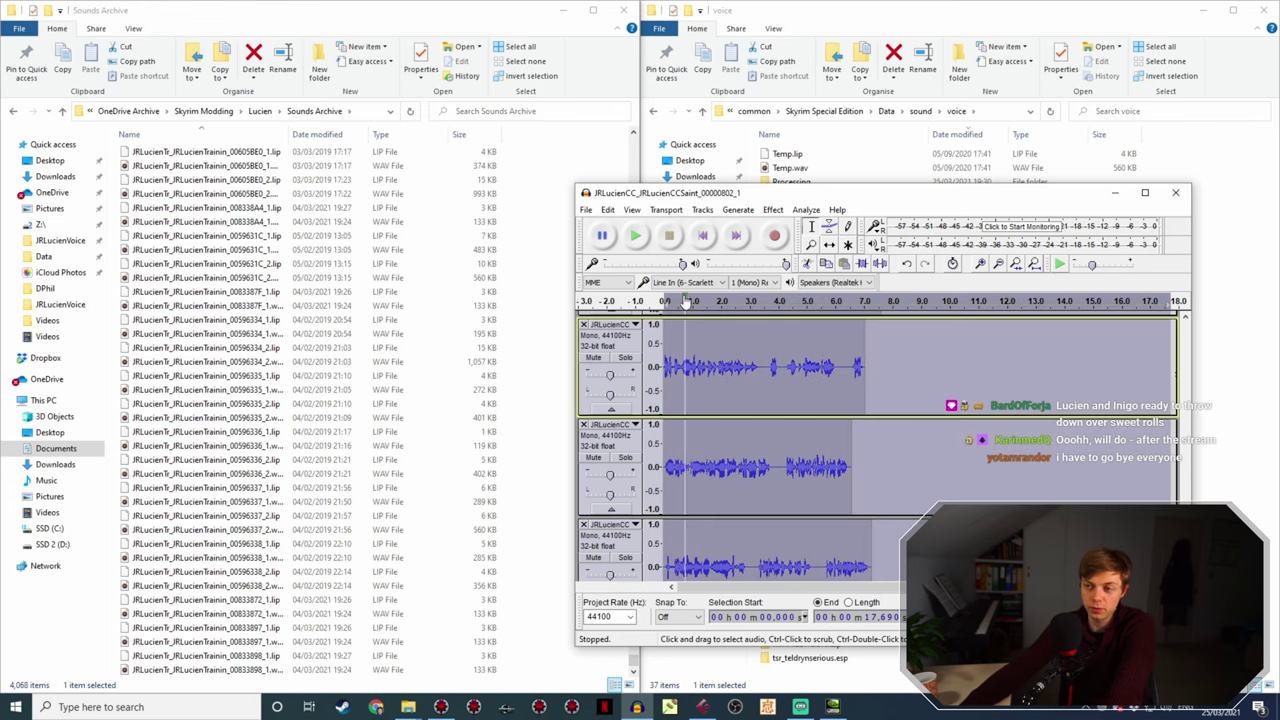
pyautogui.click(773, 209)
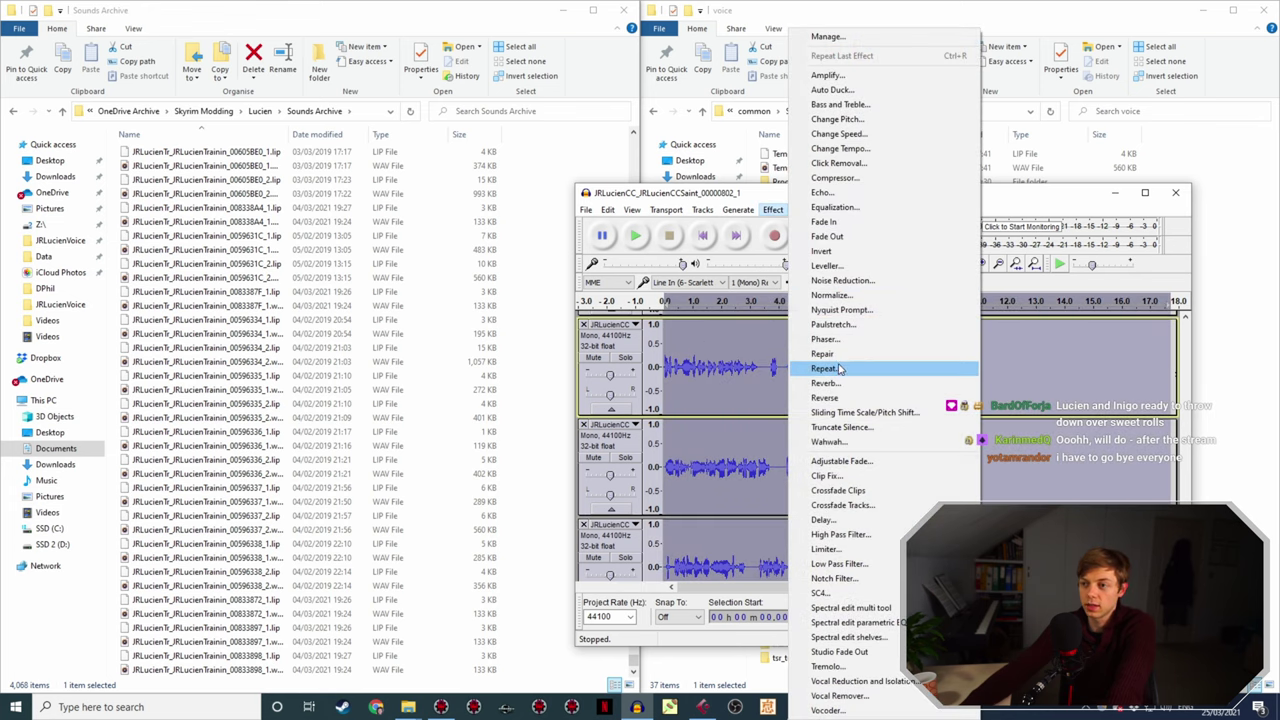
pyautogui.click(840, 295)
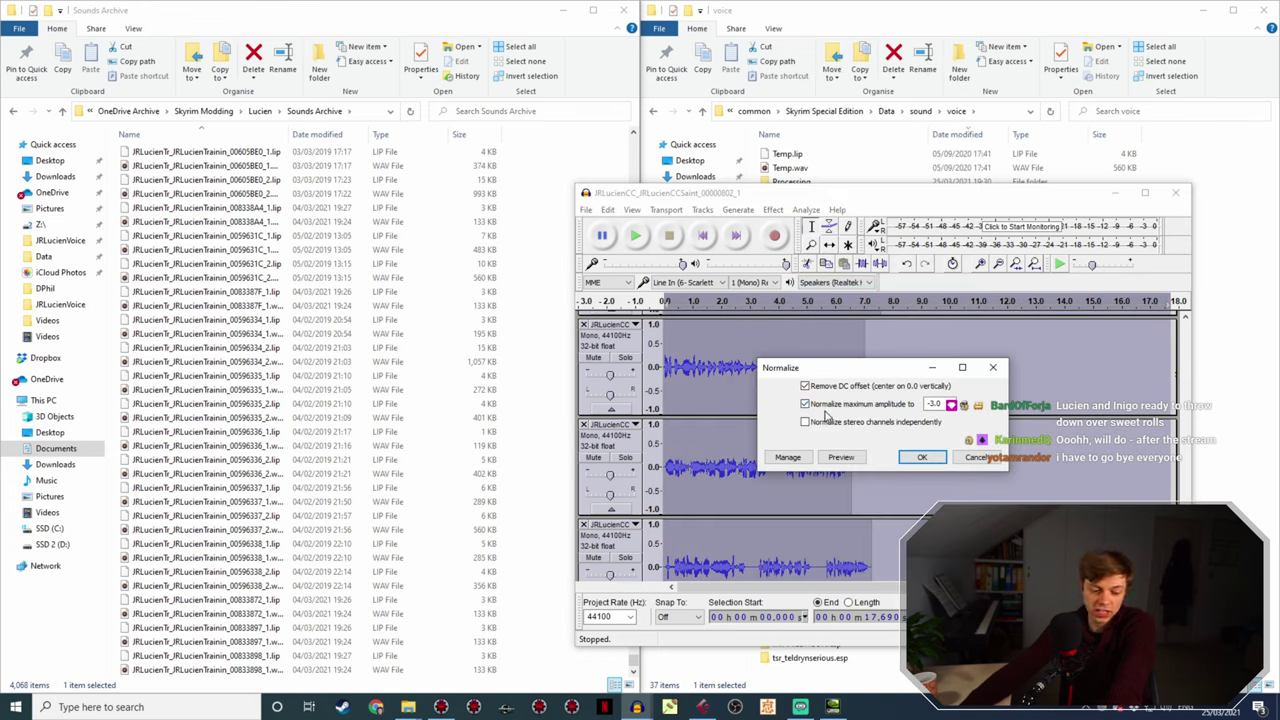
pyautogui.click(922, 458)
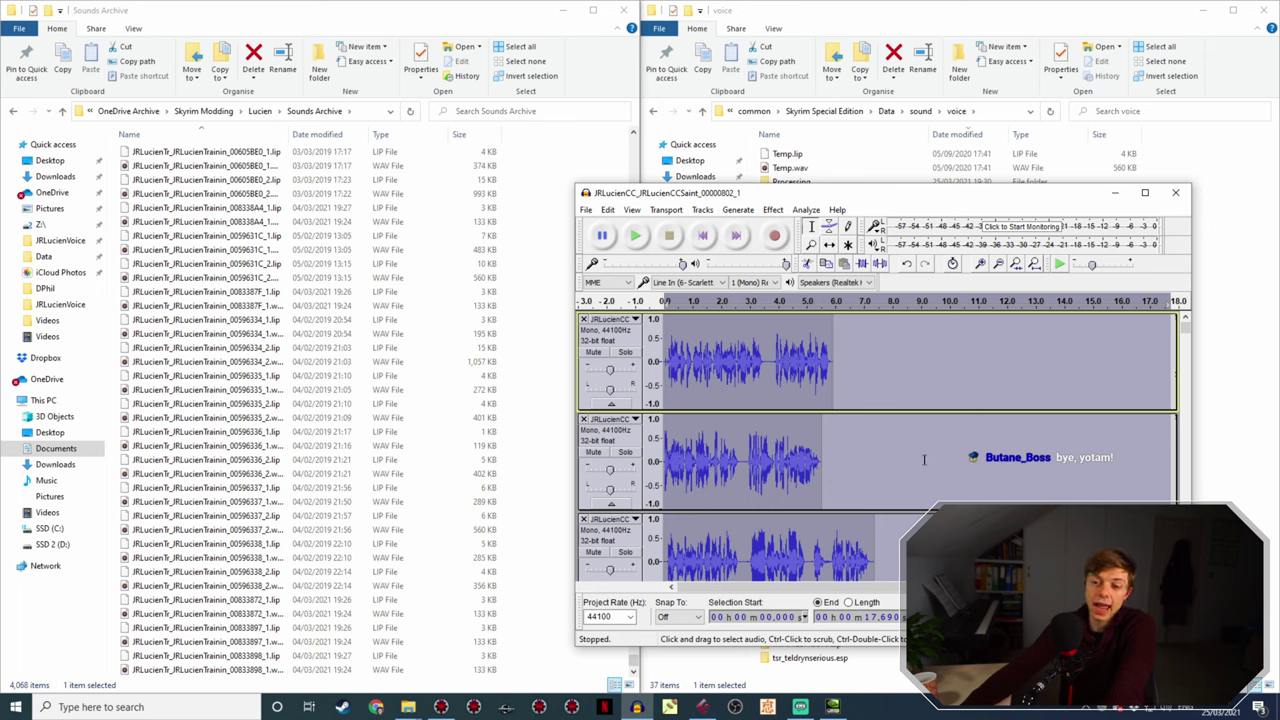
# - Look through the waveforms of the normalized voice tracks to check their levels
pyautogui.scroll(-5, 1017, 399)
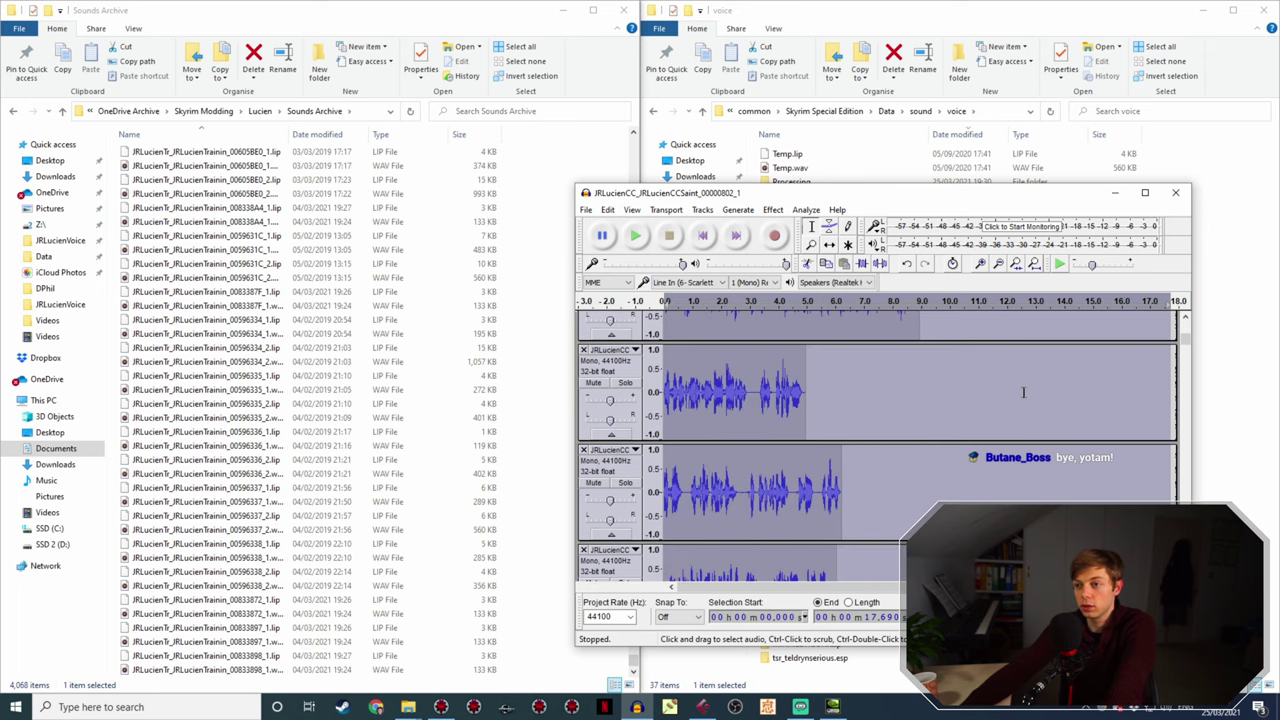
pyautogui.scroll(-1, 1024, 386)
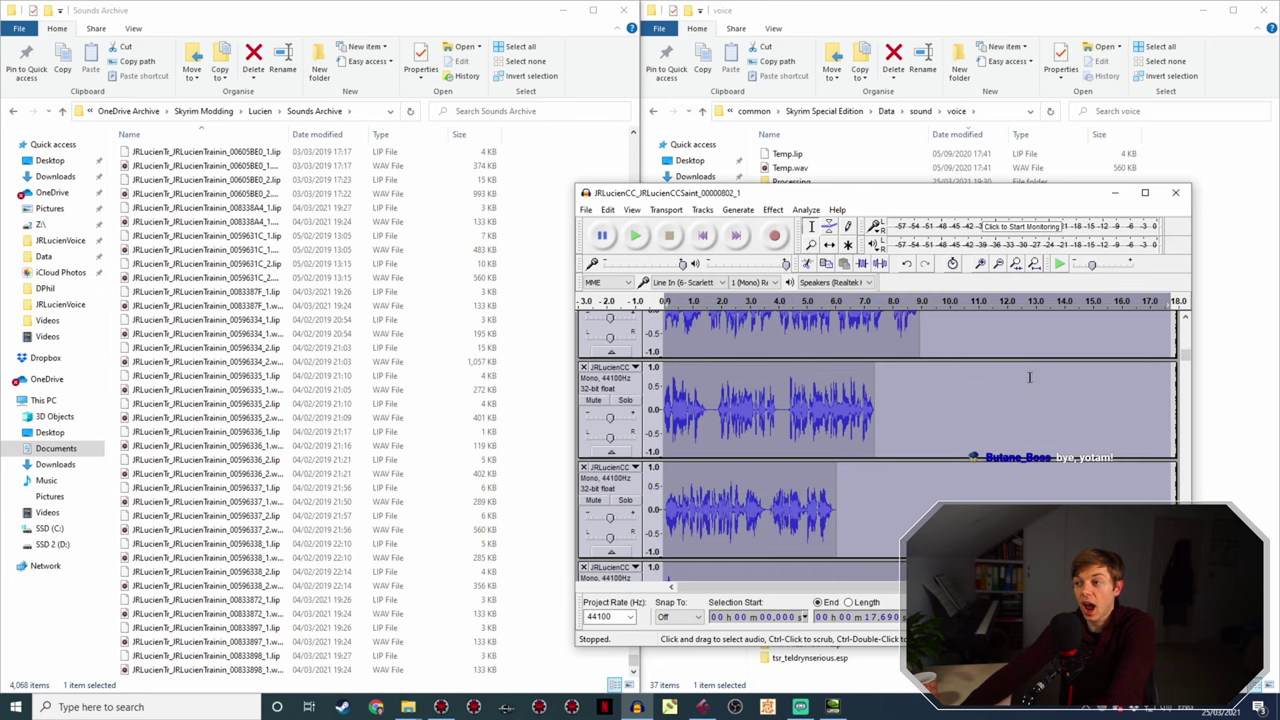
pyautogui.scroll(-4, 1031, 410)
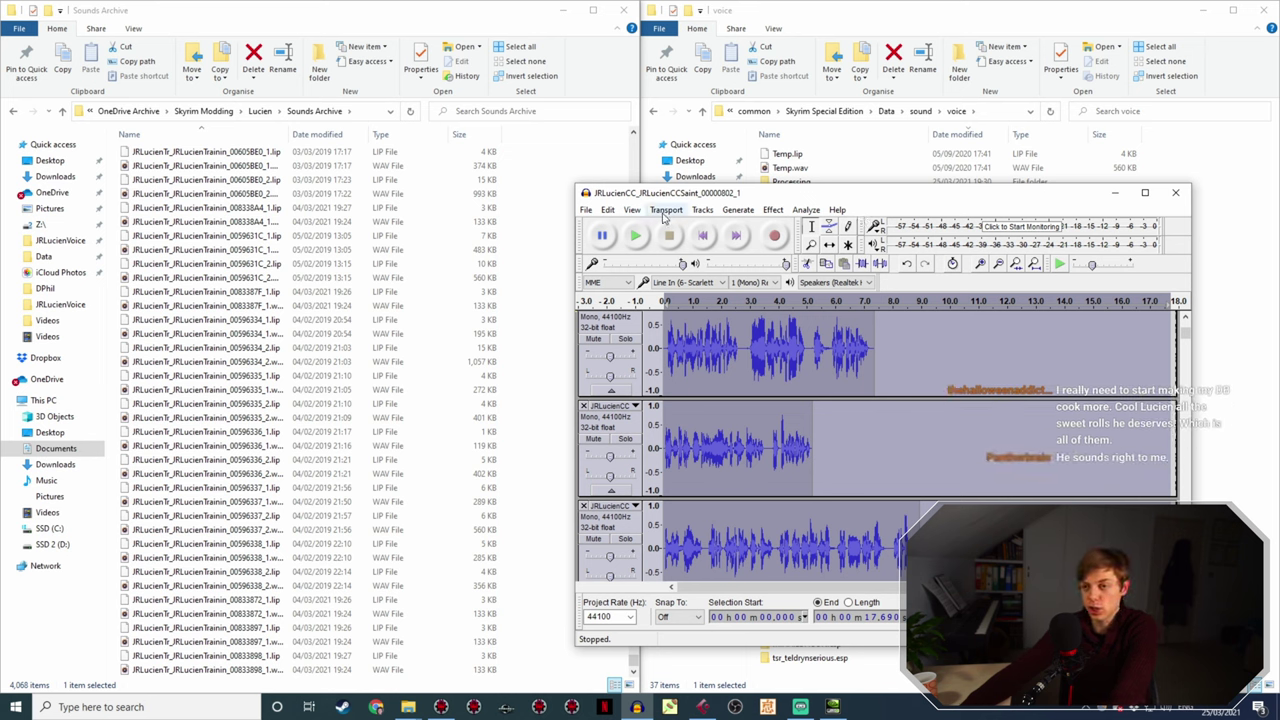
pyautogui.click(586, 209)
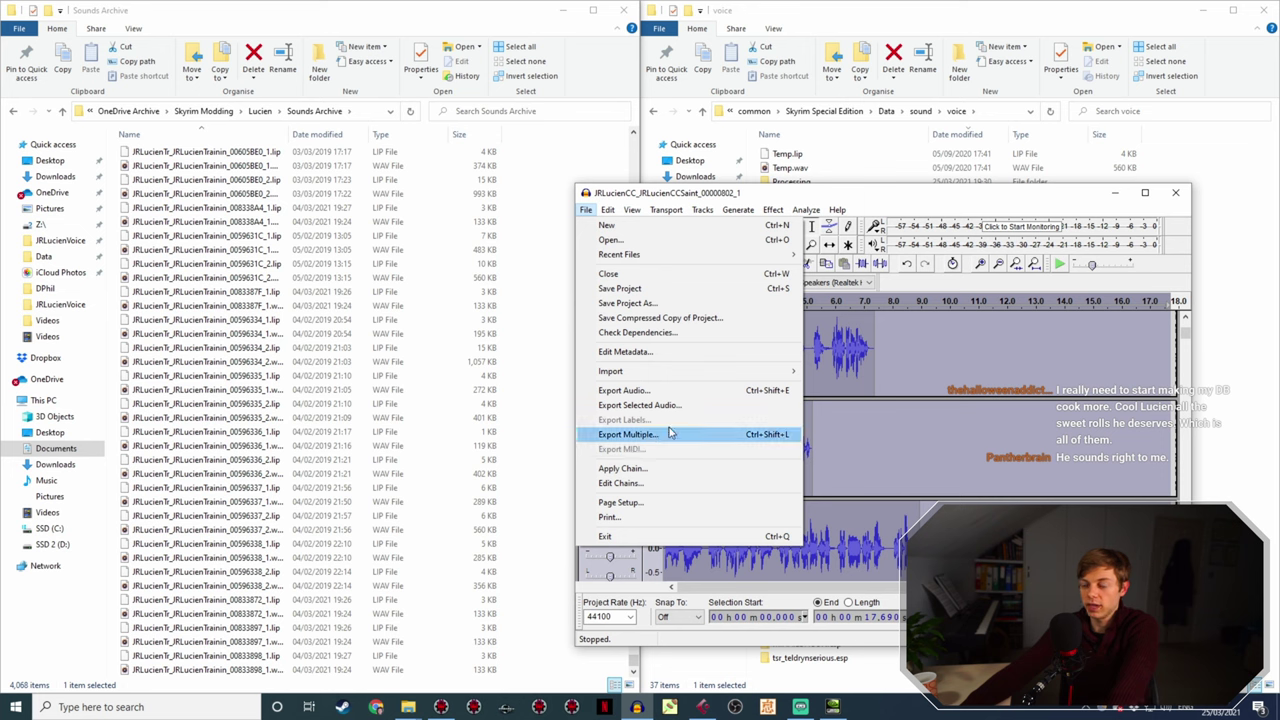
pyautogui.click(1198, 335)
pyautogui.scroll(-2, 1182, 412)
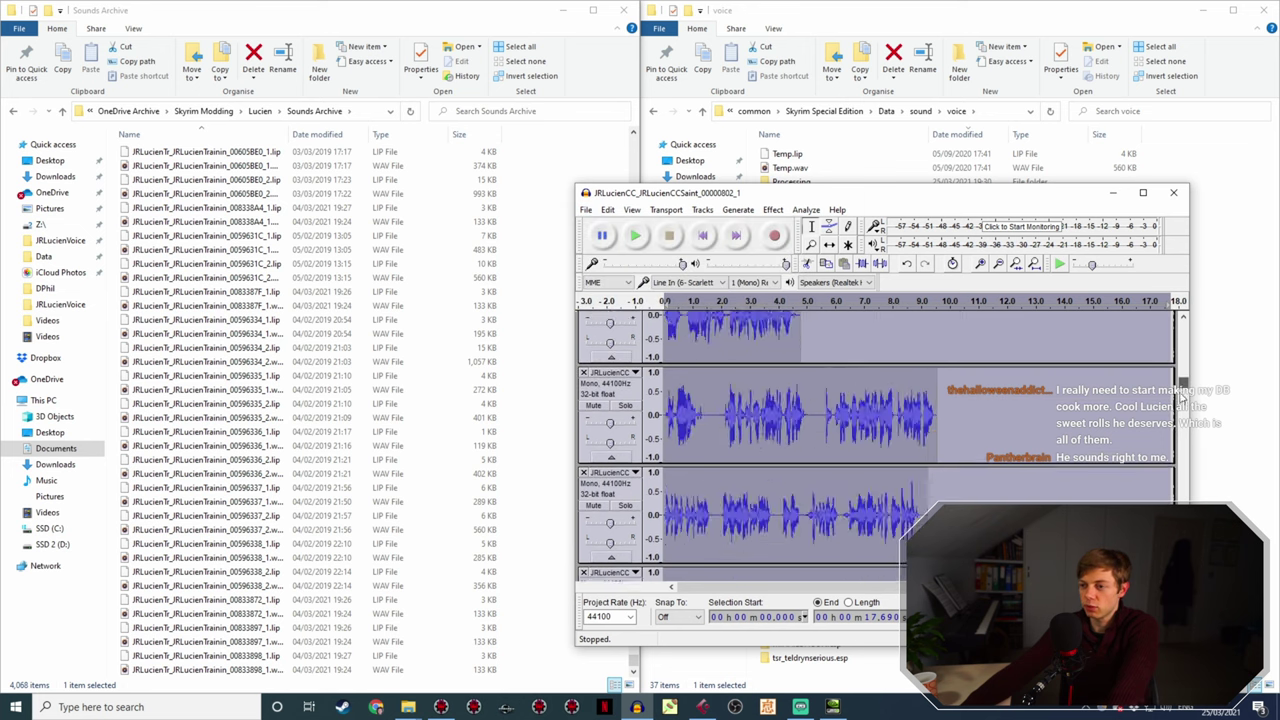
# - Export all tracks as separate WAV signed 16-bit PCM files into Lucien-SaintsAndSeducers-Patch.esp\JRLucienVoice, overwriting existing files, and close Audacity without saving the project
pyautogui.scroll(-8, 1180, 430)
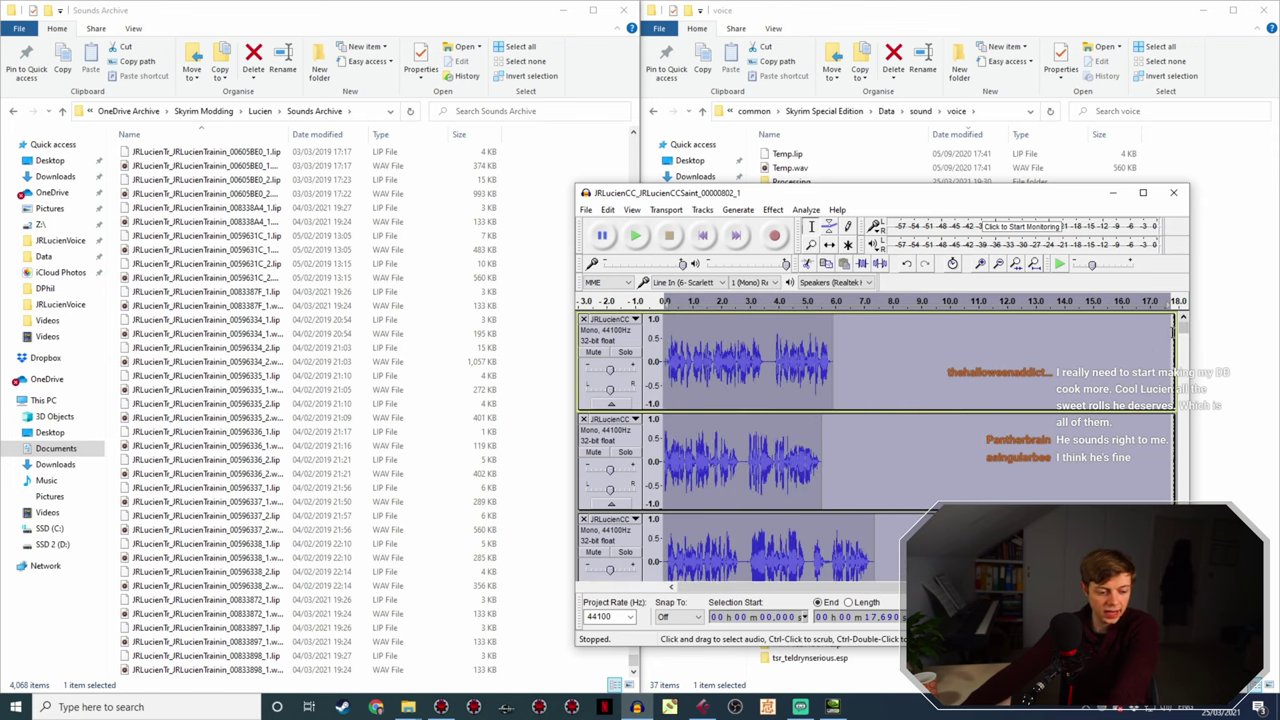
pyautogui.click(586, 209)
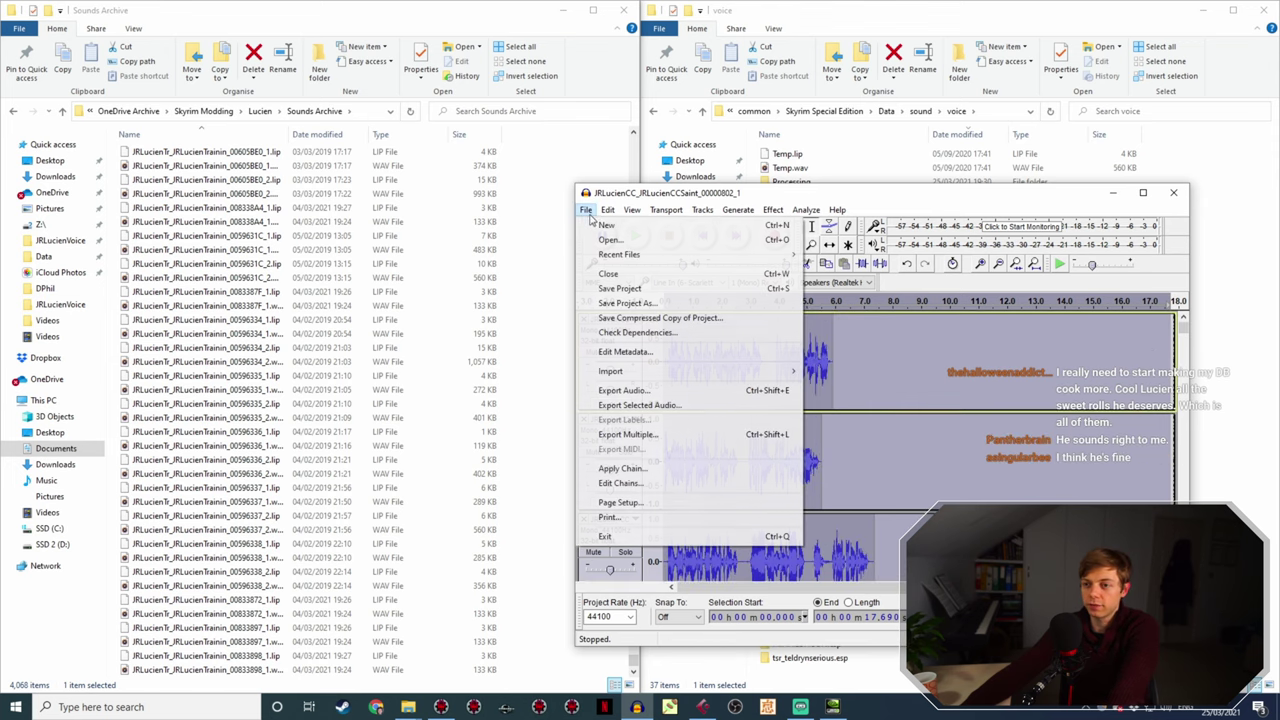
pyautogui.click(658, 437)
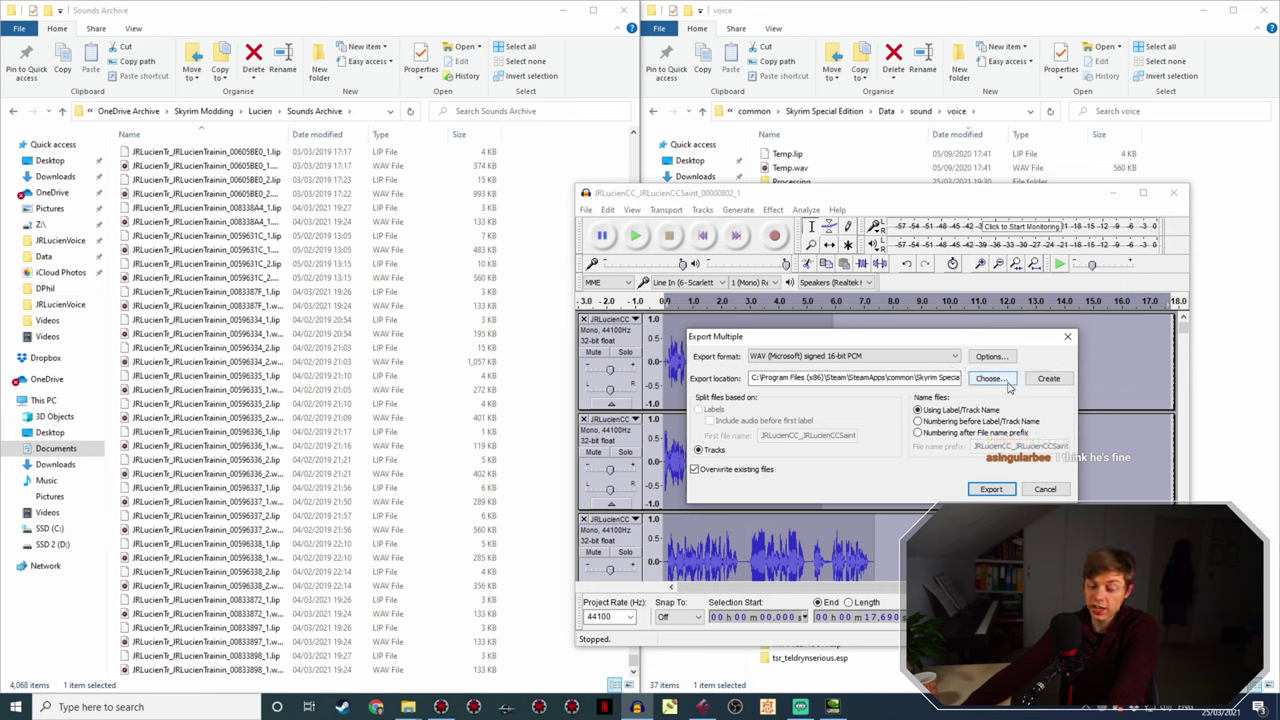
pyautogui.click(993, 379)
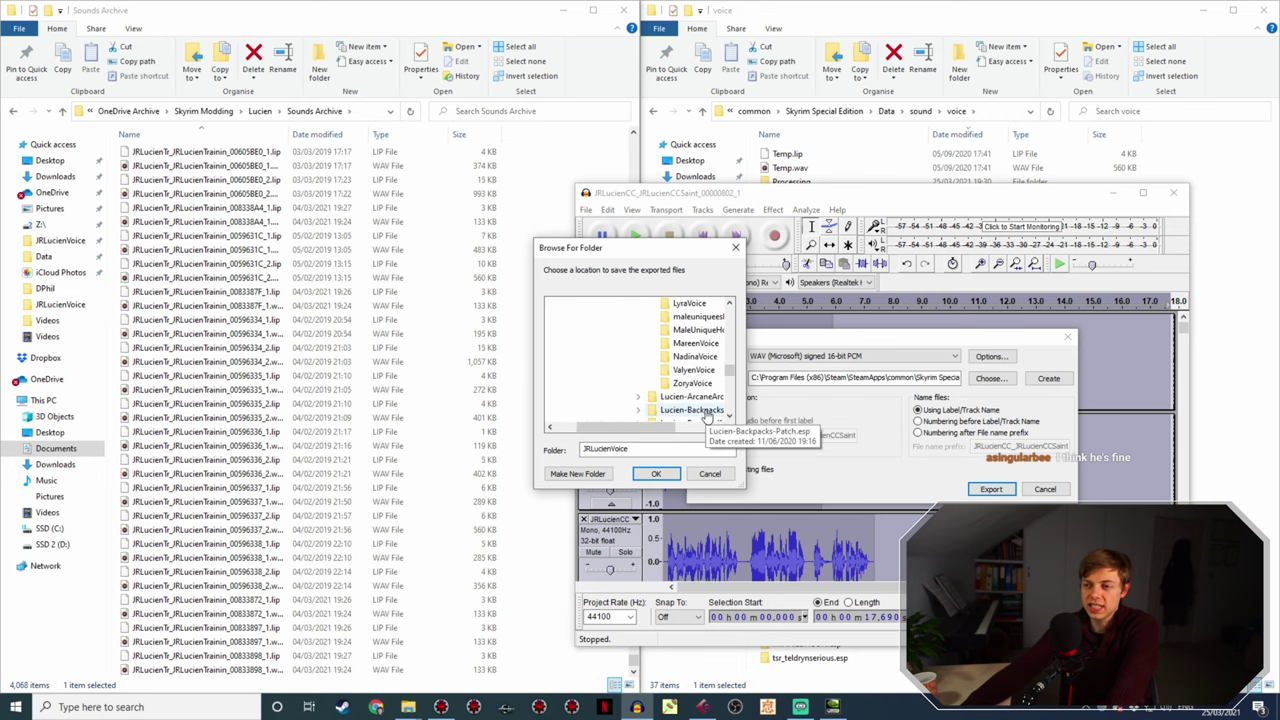
pyautogui.scroll(3, 712, 405)
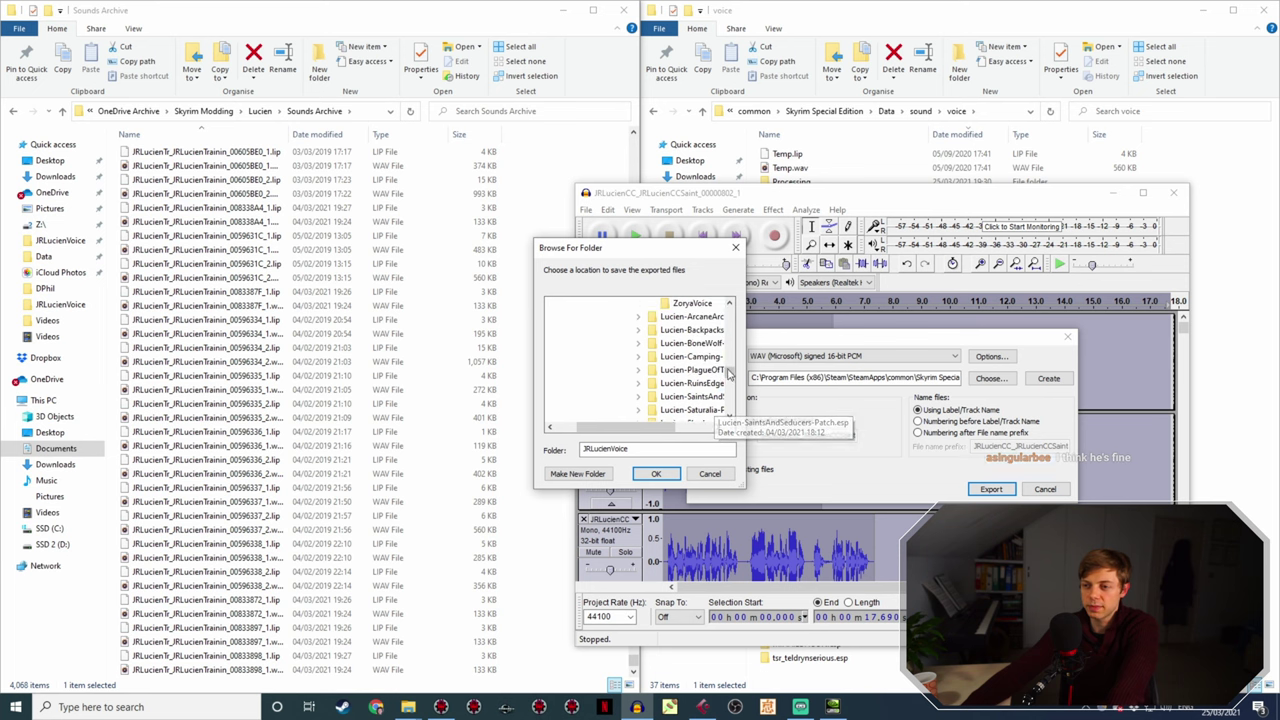
pyautogui.doubleClick(648, 396)
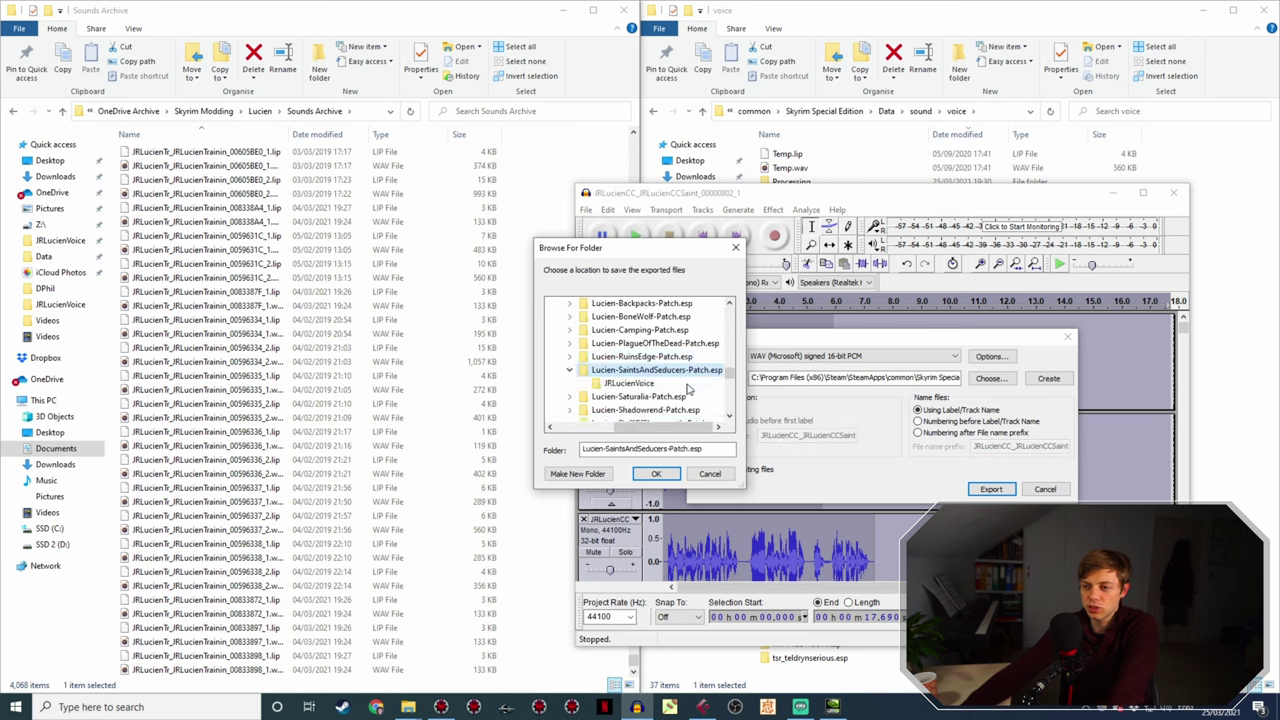
pyautogui.click(628, 383)
pyautogui.click(656, 474)
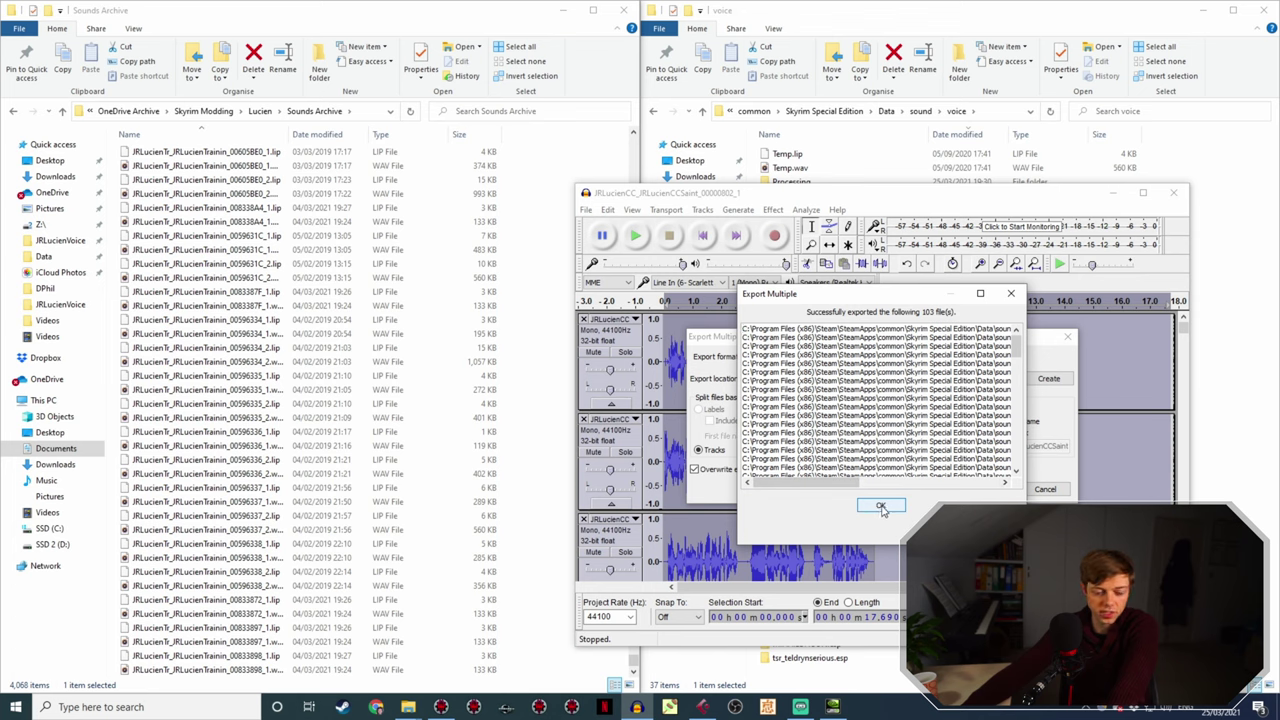
pyautogui.click(880, 507)
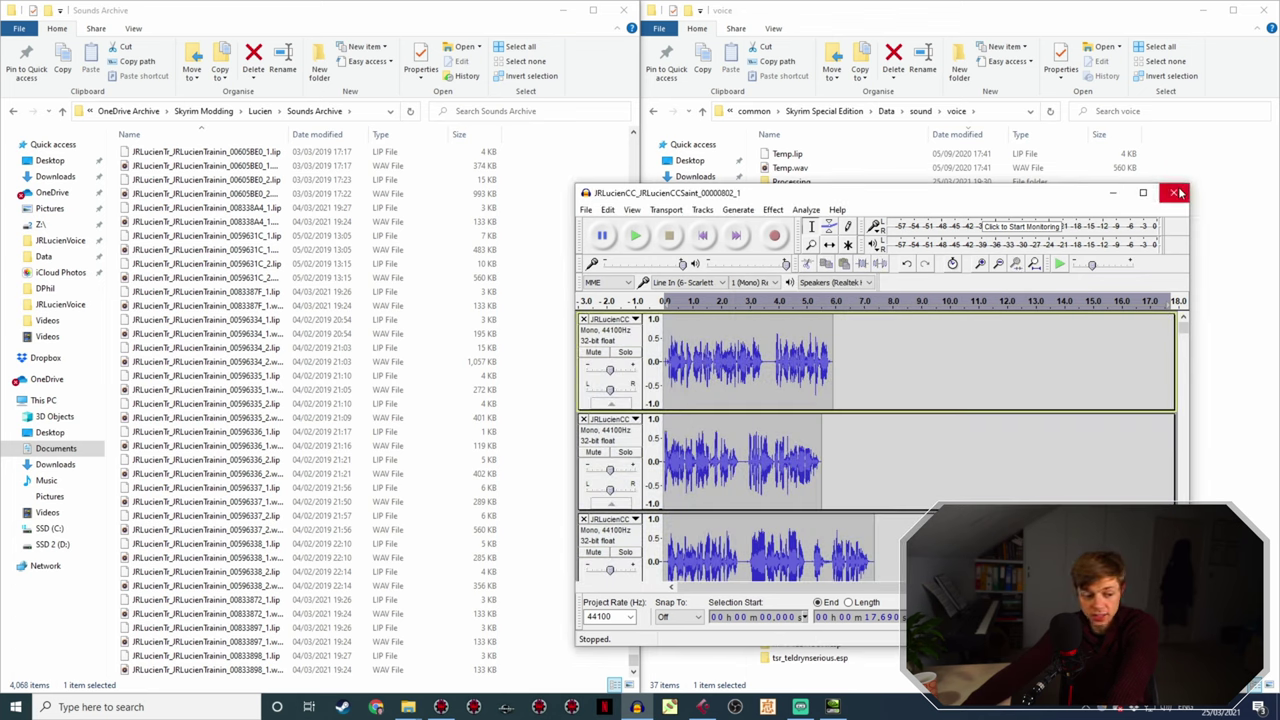
pyautogui.click(1177, 190)
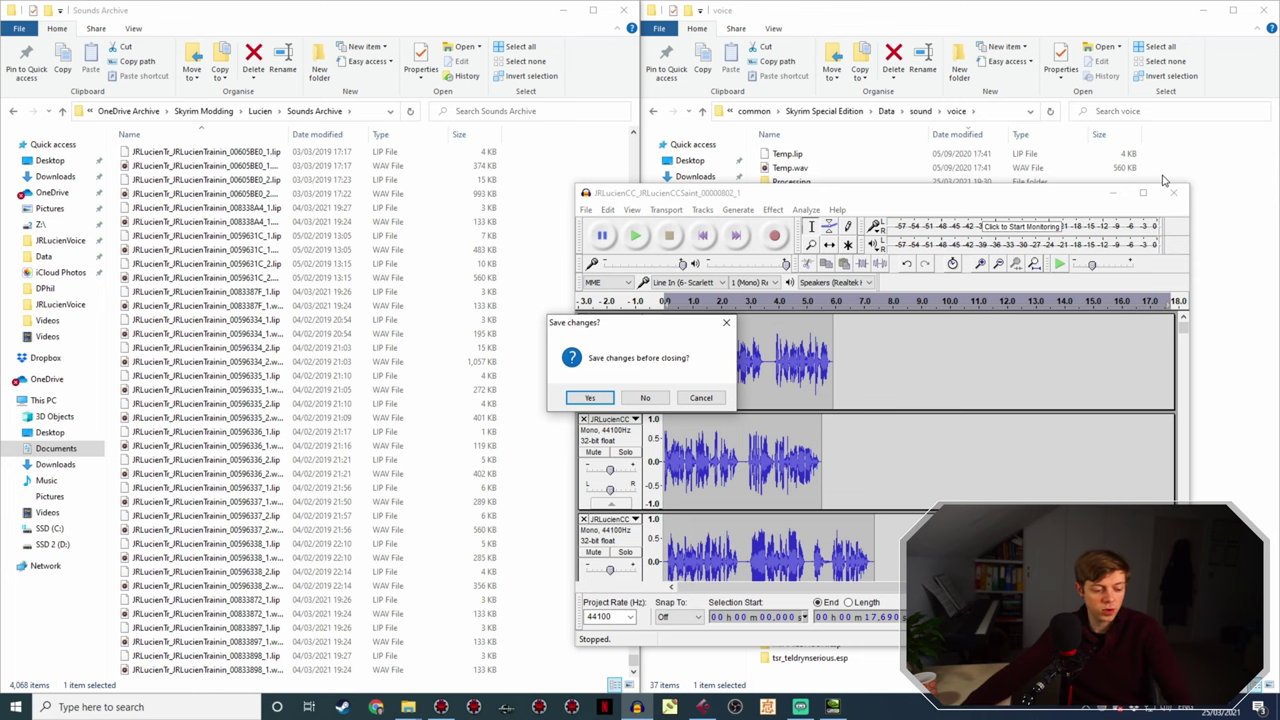
pyautogui.click(645, 398)
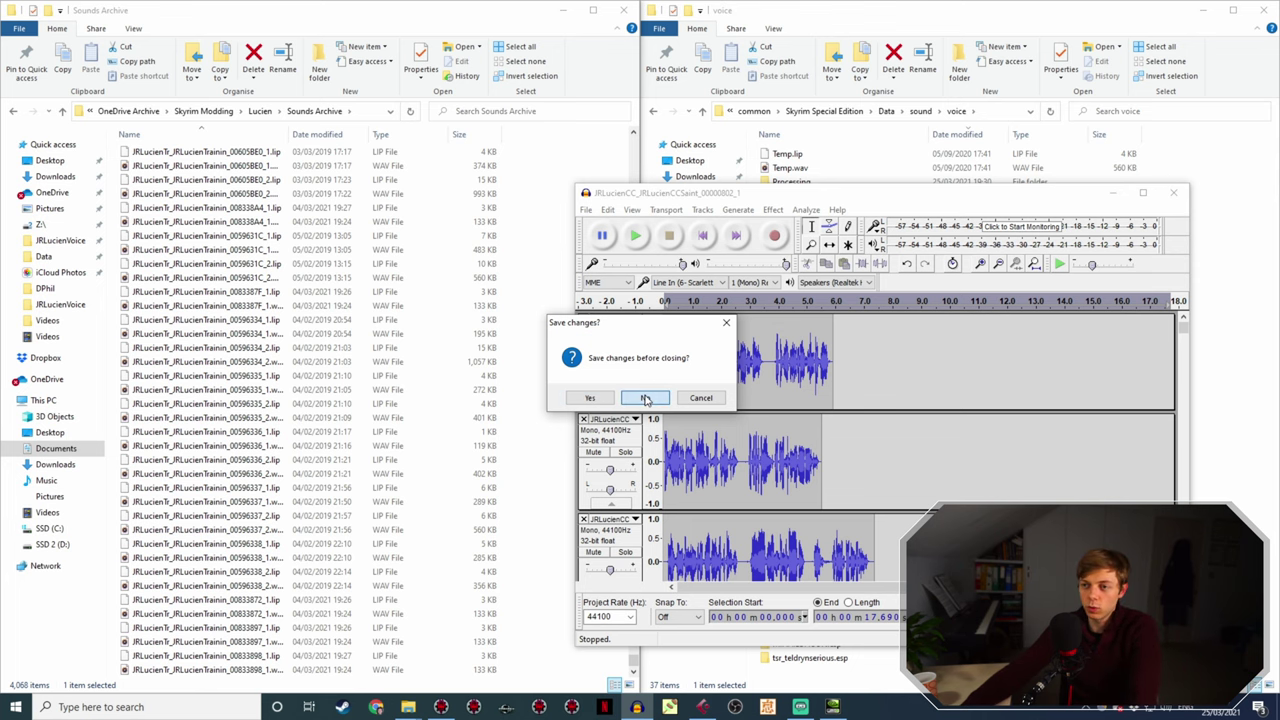
# - Open the JRLucienVoice folder inside Lucien-SaintsAndSeducers-Patch.esp, add the Date modified column and sort the exported files by it, newest first
pyautogui.click(814, 196)
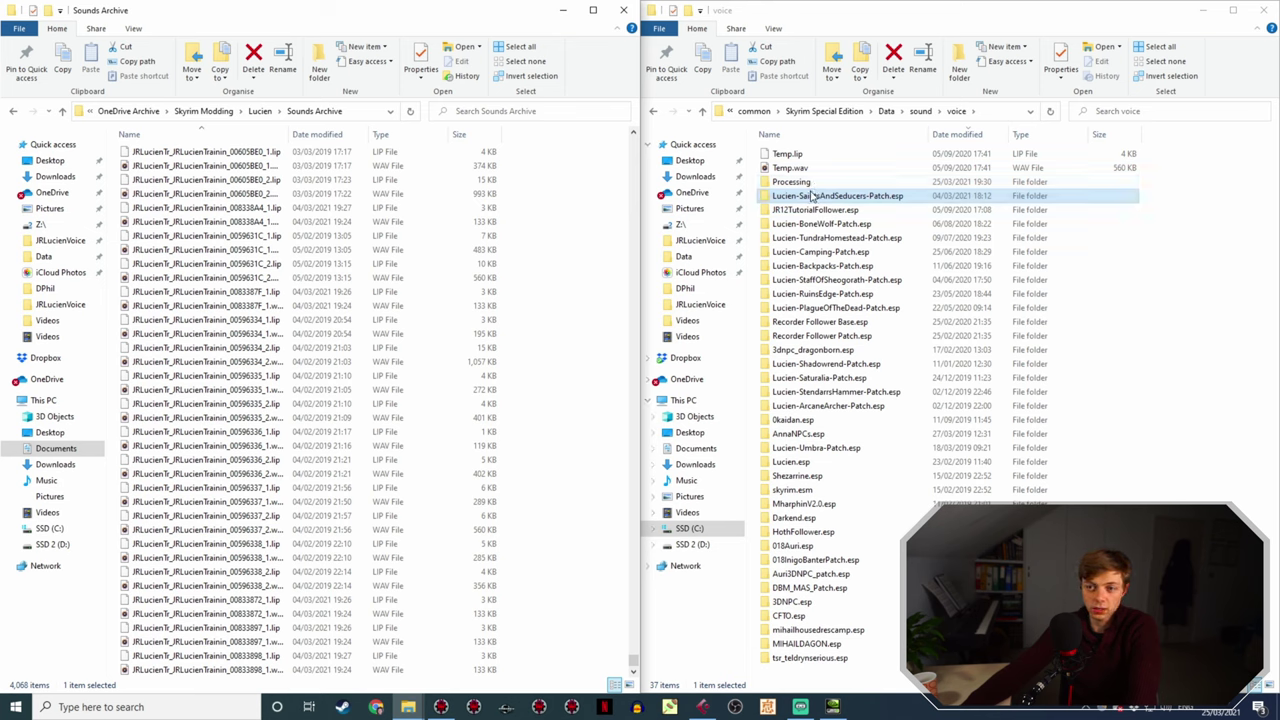
pyautogui.doubleClick(814, 196)
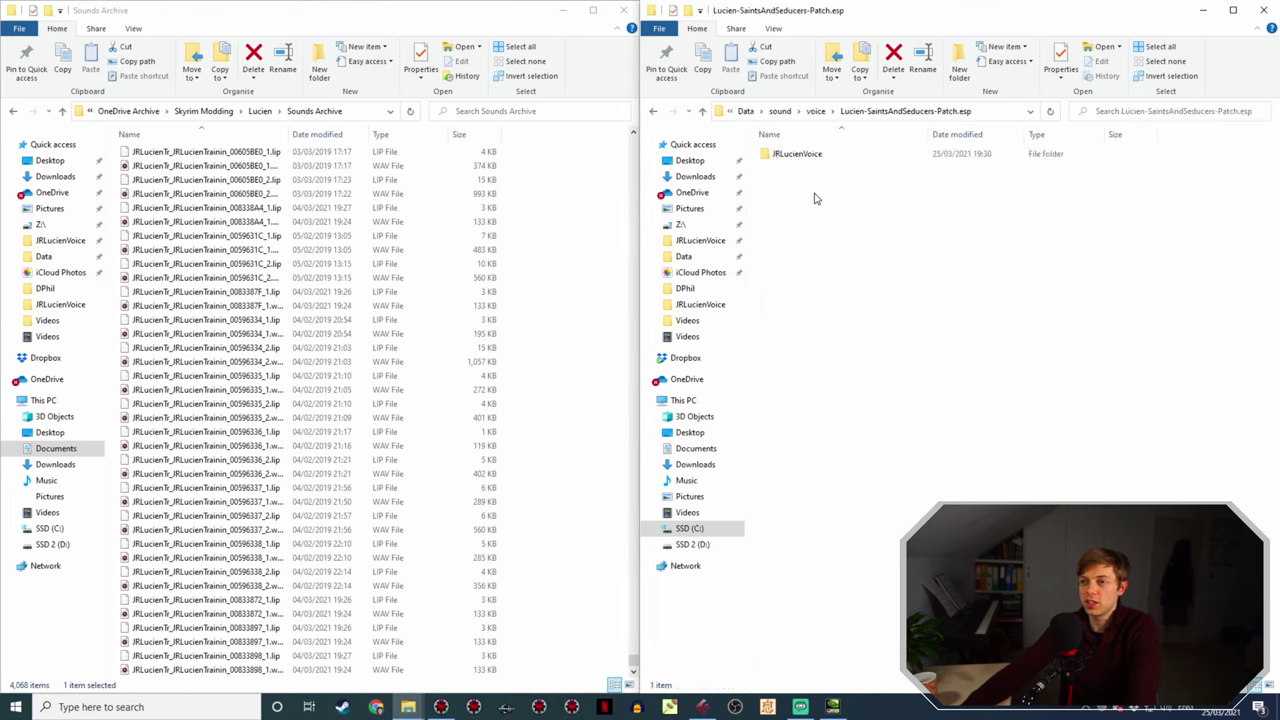
pyautogui.click(822, 163)
pyautogui.doubleClick(822, 163)
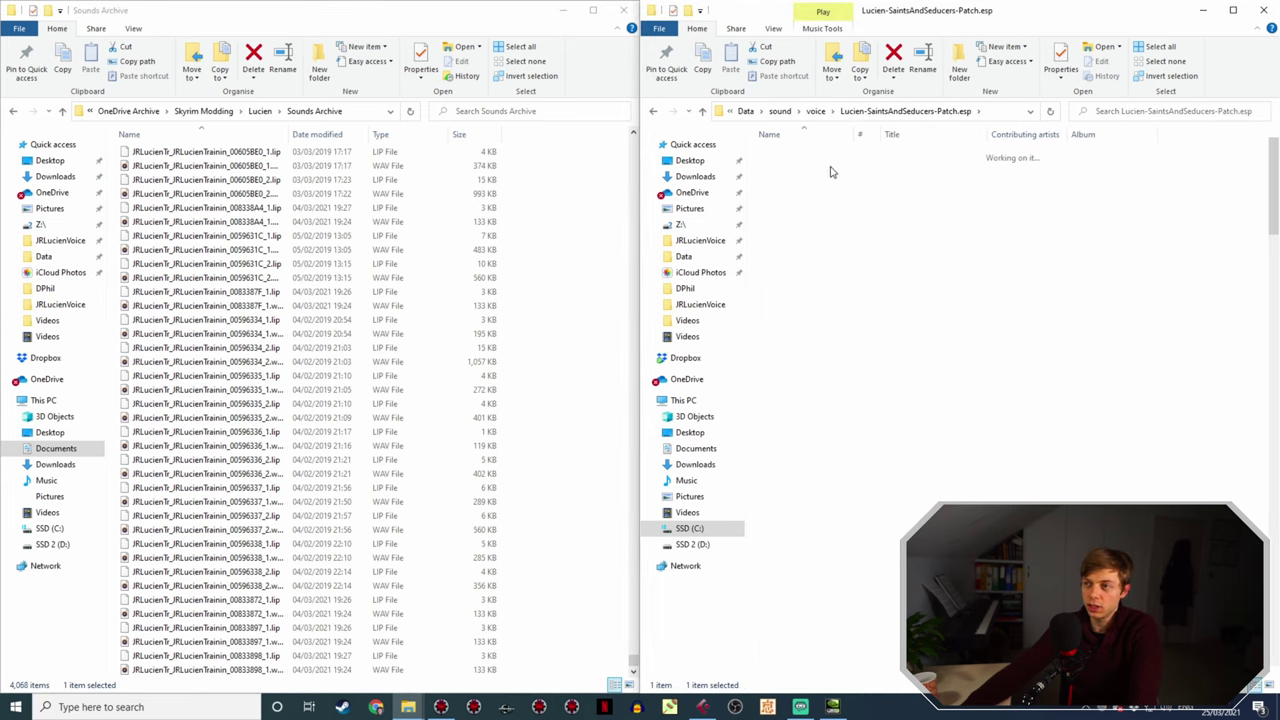
pyautogui.rightClick(1126, 135)
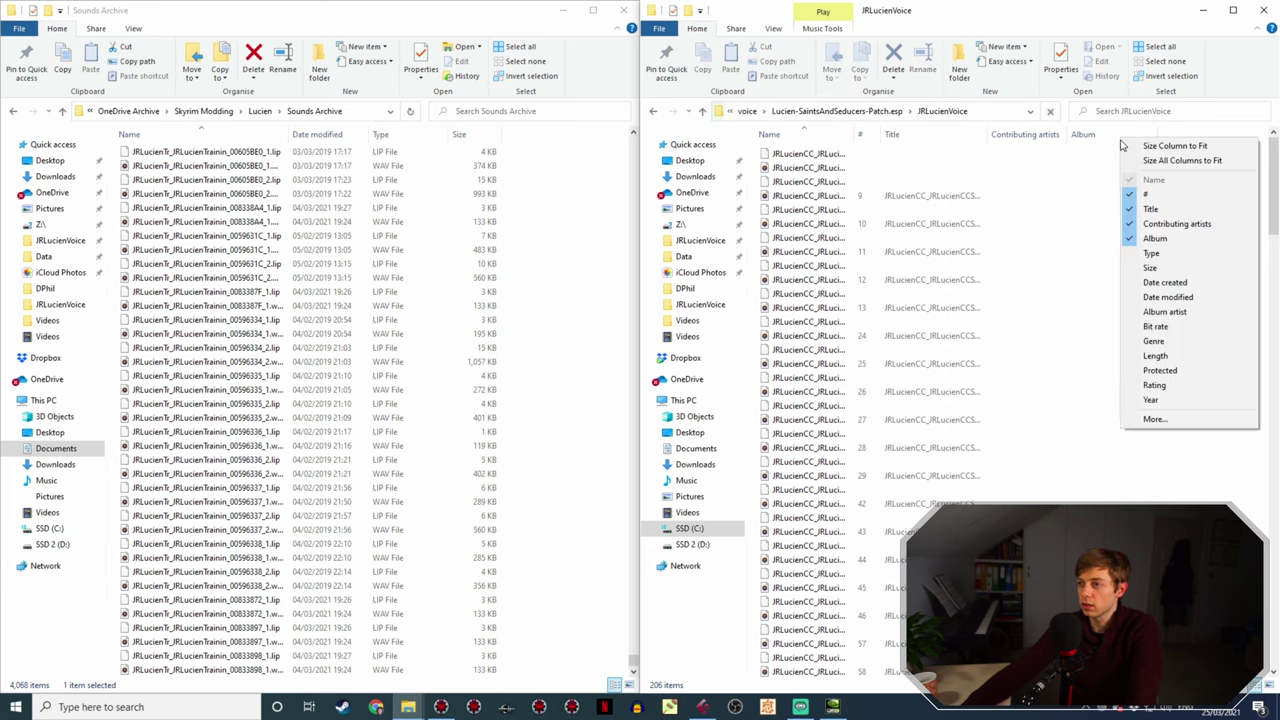
pyautogui.click(1160, 294)
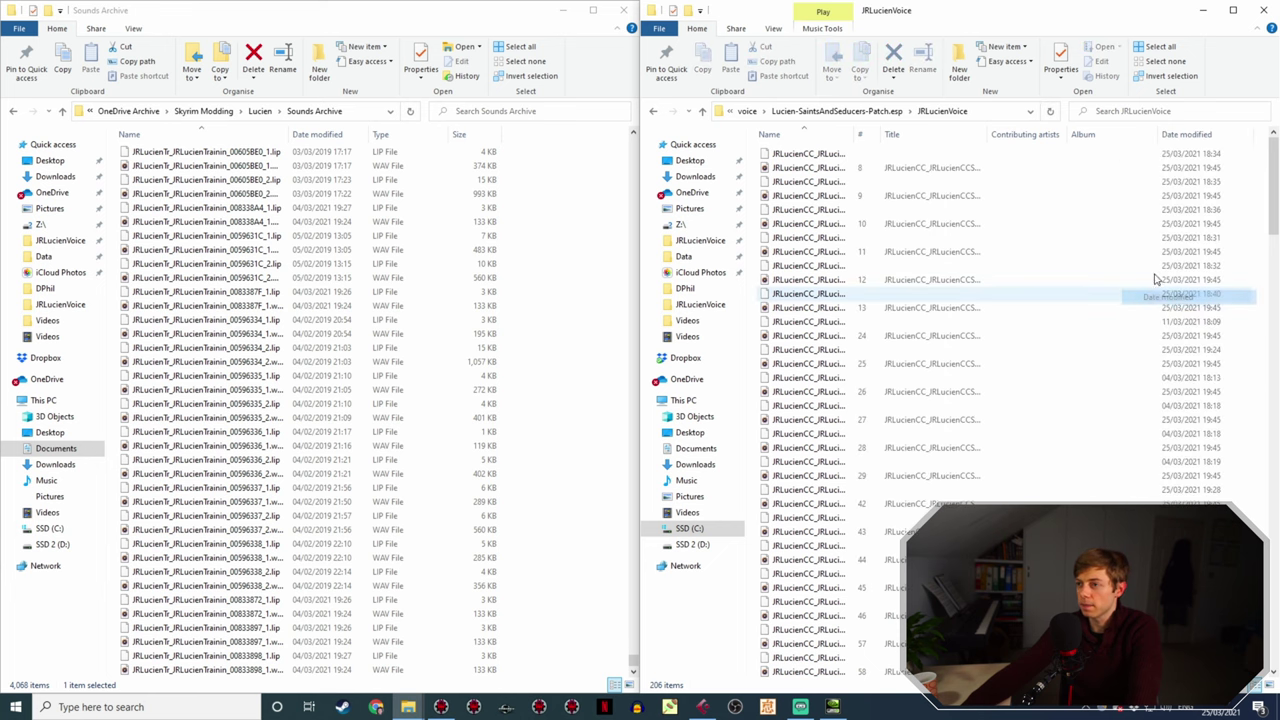
pyautogui.click(1177, 135)
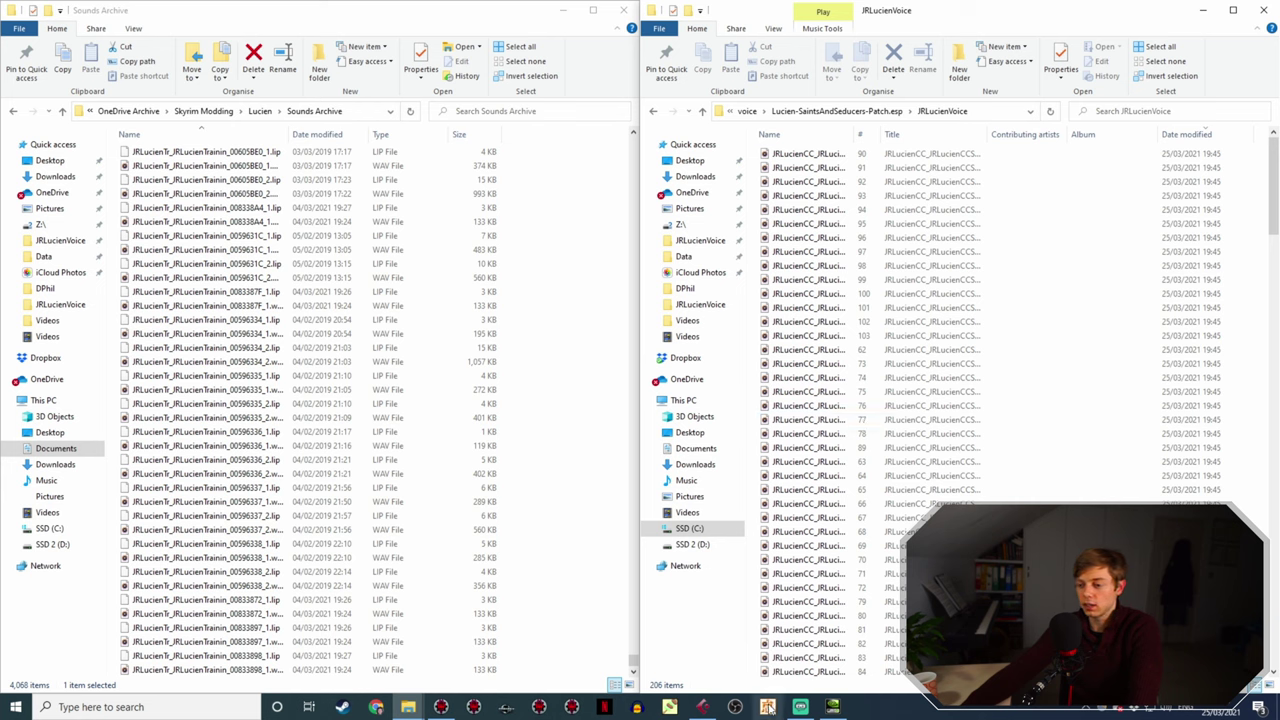
# - Switch to Yakitori Audio Converter, start opening sound files and browse to voice\Lucien-SaintsAndSeducers-Patch.esp\JRLucienVoice
pyautogui.click(668, 707)
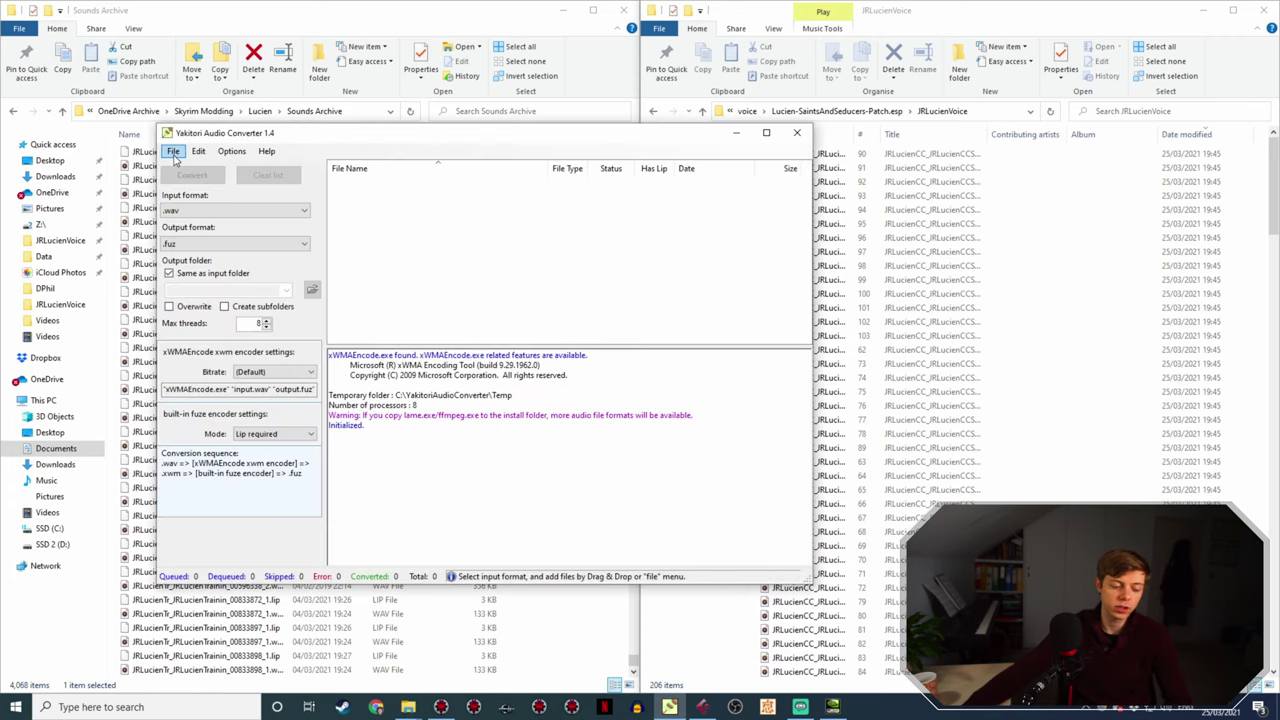
pyautogui.click(174, 152)
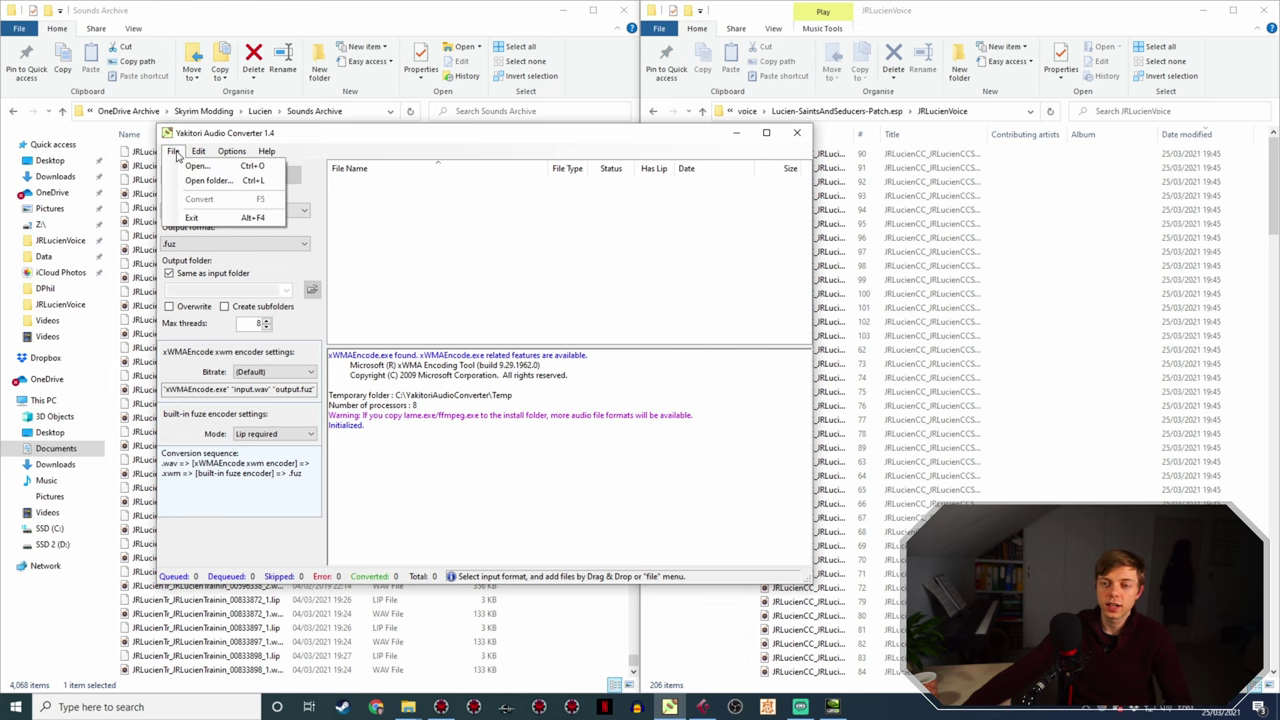
pyautogui.click(198, 165)
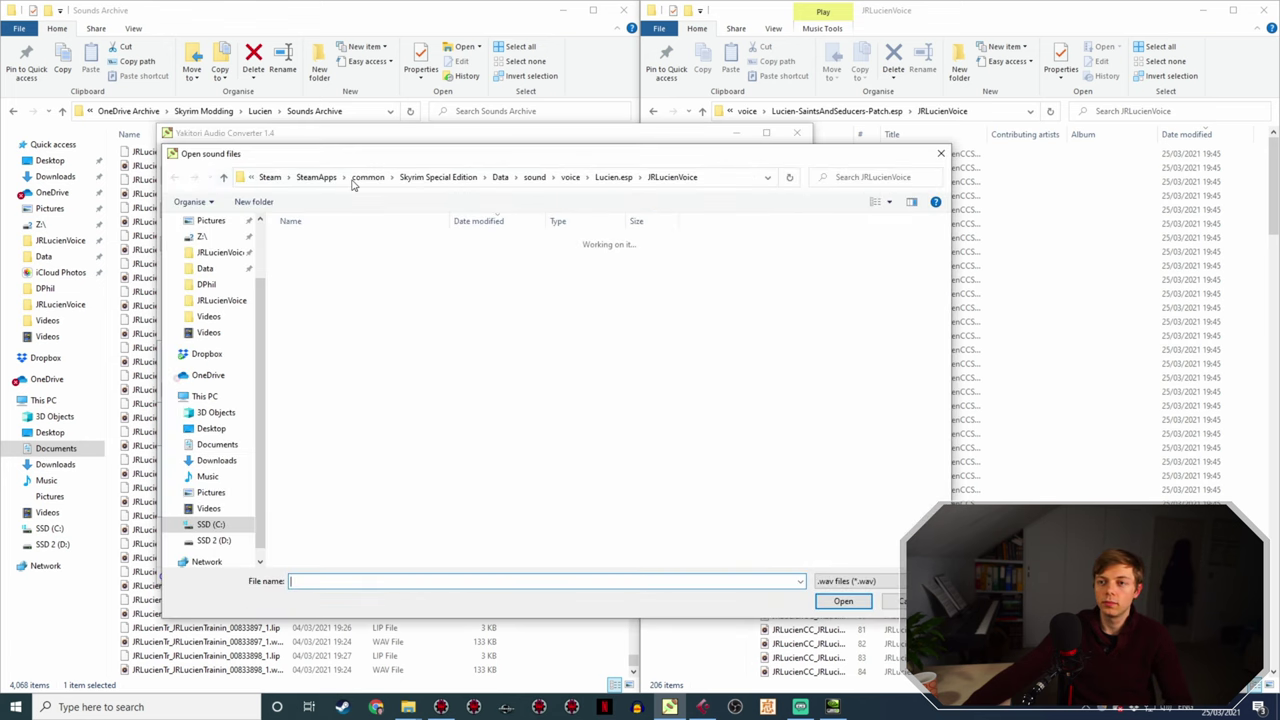
pyautogui.click(570, 177)
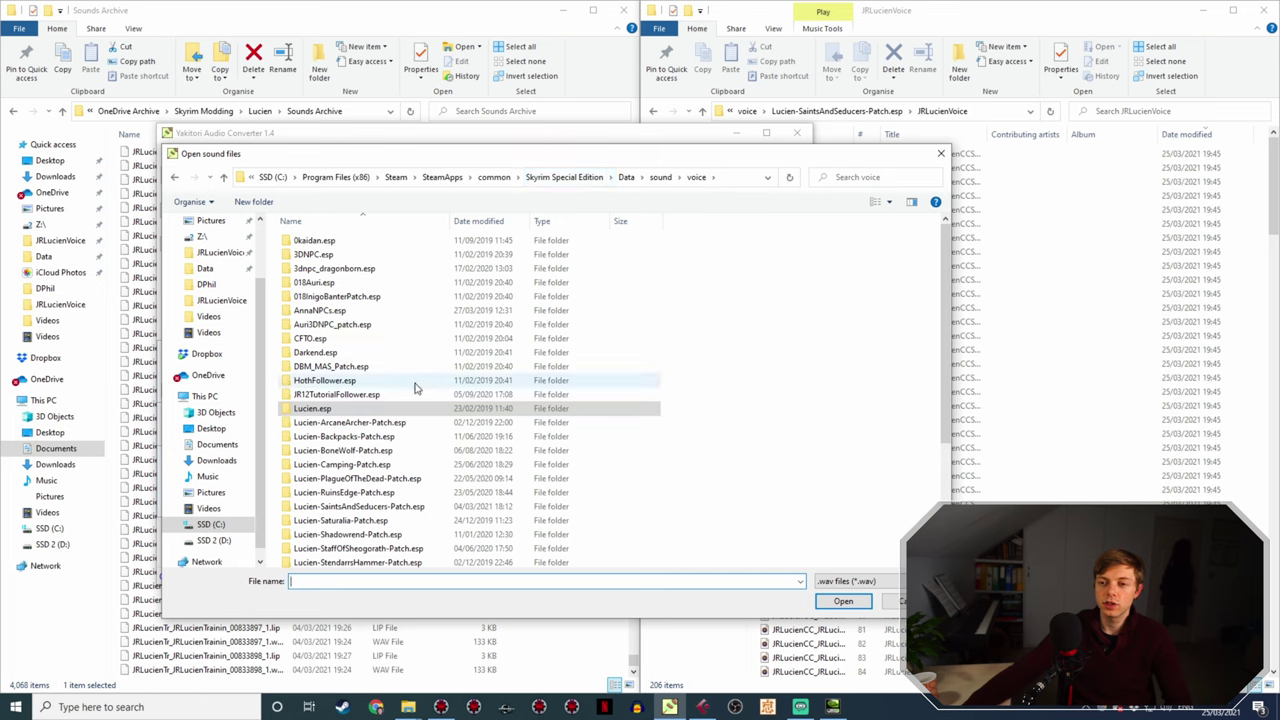
pyautogui.scroll(-2, 405, 480)
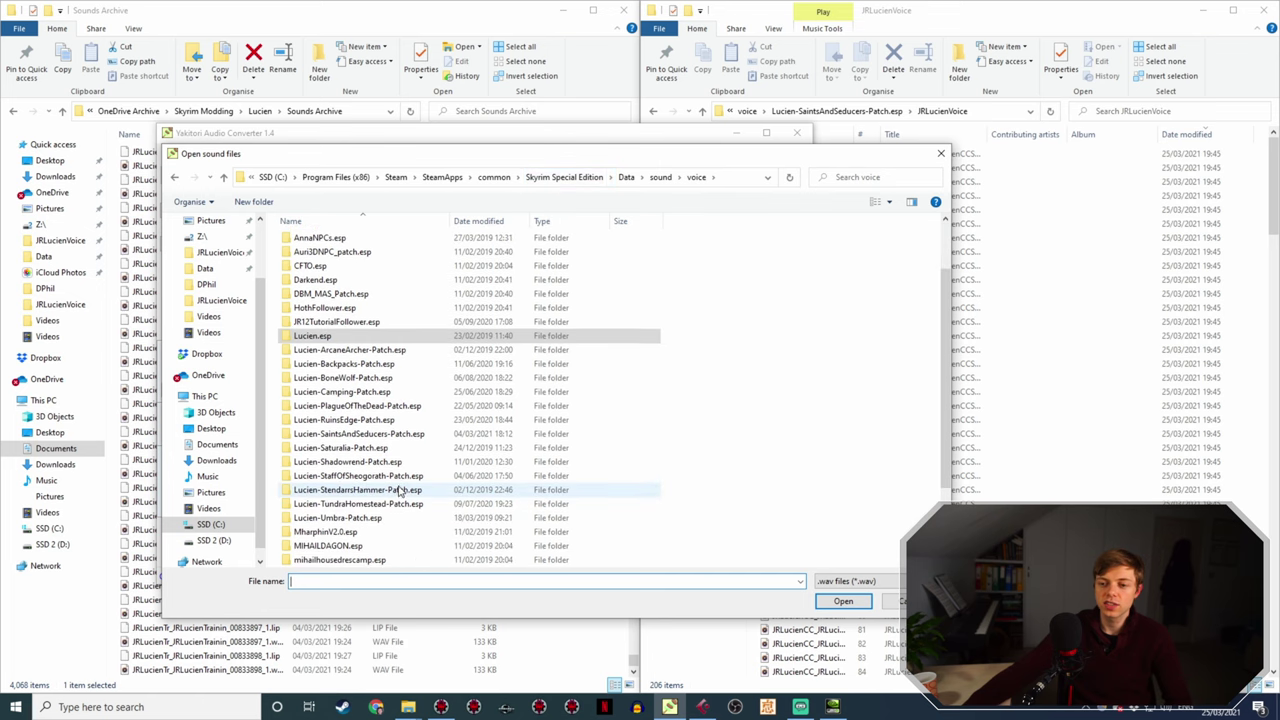
pyautogui.doubleClick(403, 434)
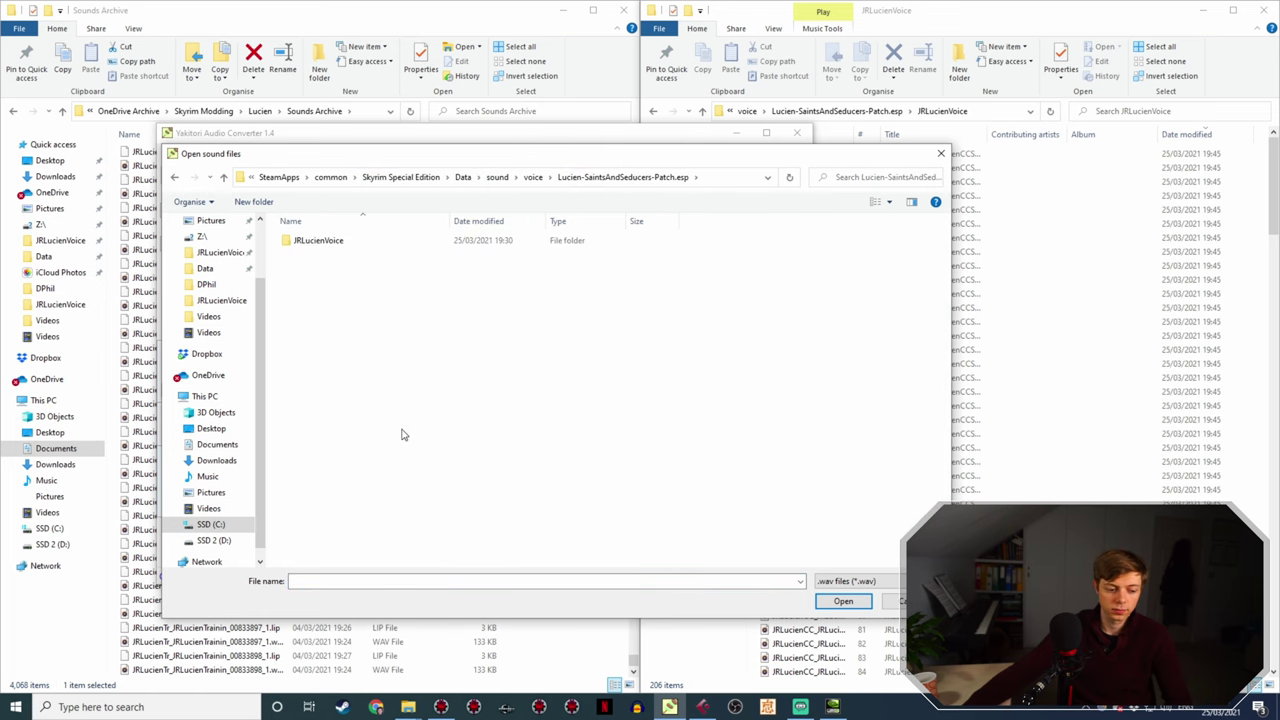
pyautogui.doubleClick(376, 241)
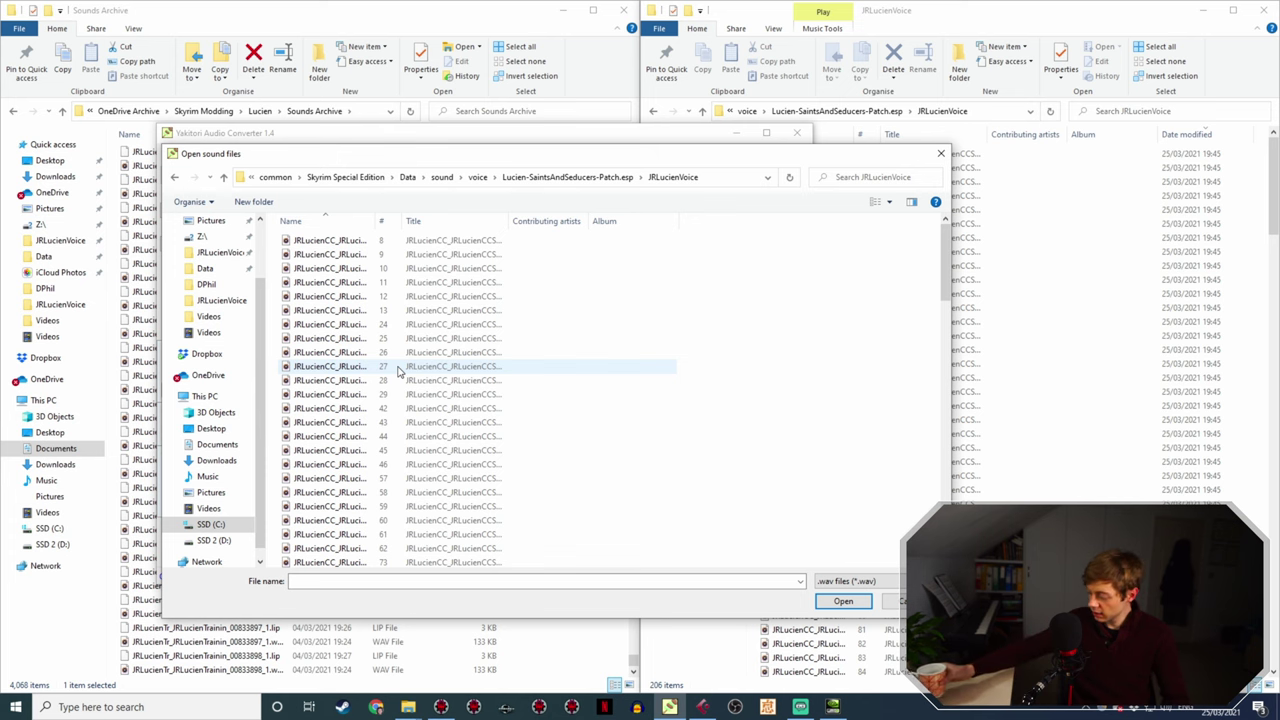
# - Load all .wav files from the JRLucienVoice folder and convert them to .fuz in the same folder
pyautogui.hotkey('ctrl', 'a')
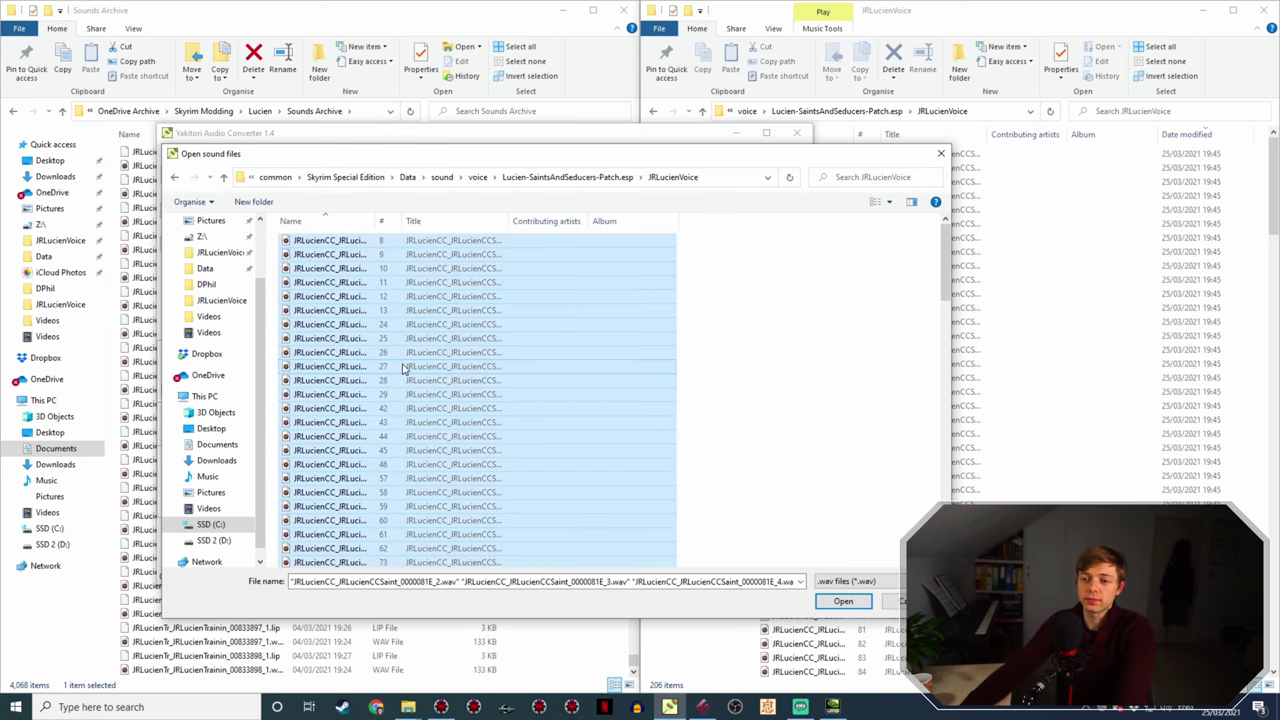
pyautogui.click(843, 601)
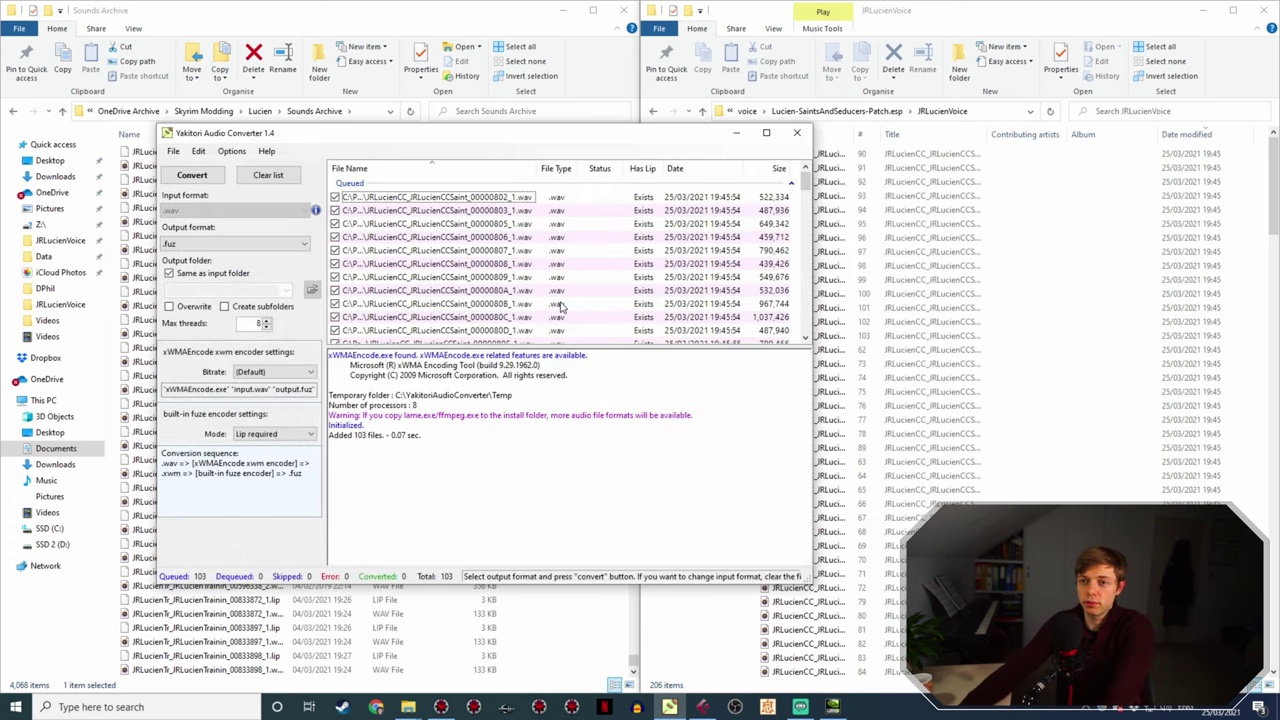
pyautogui.scroll(-20, 597, 247)
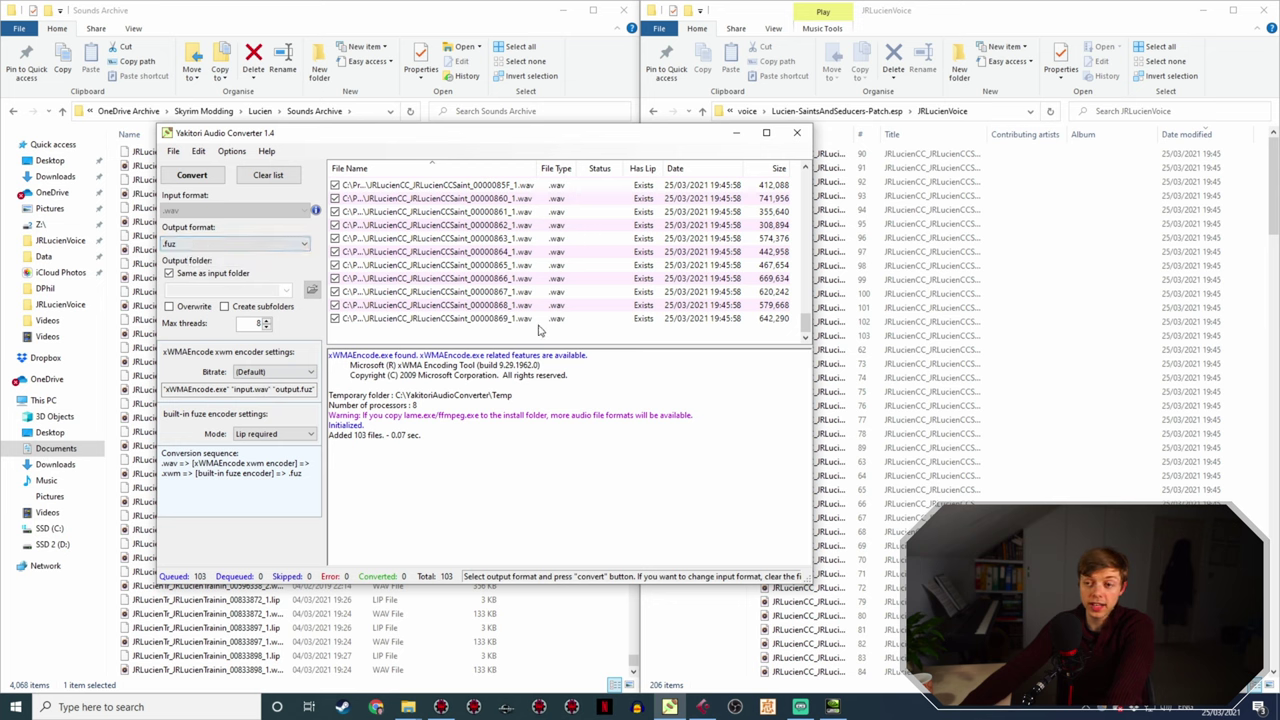
pyautogui.click(202, 178)
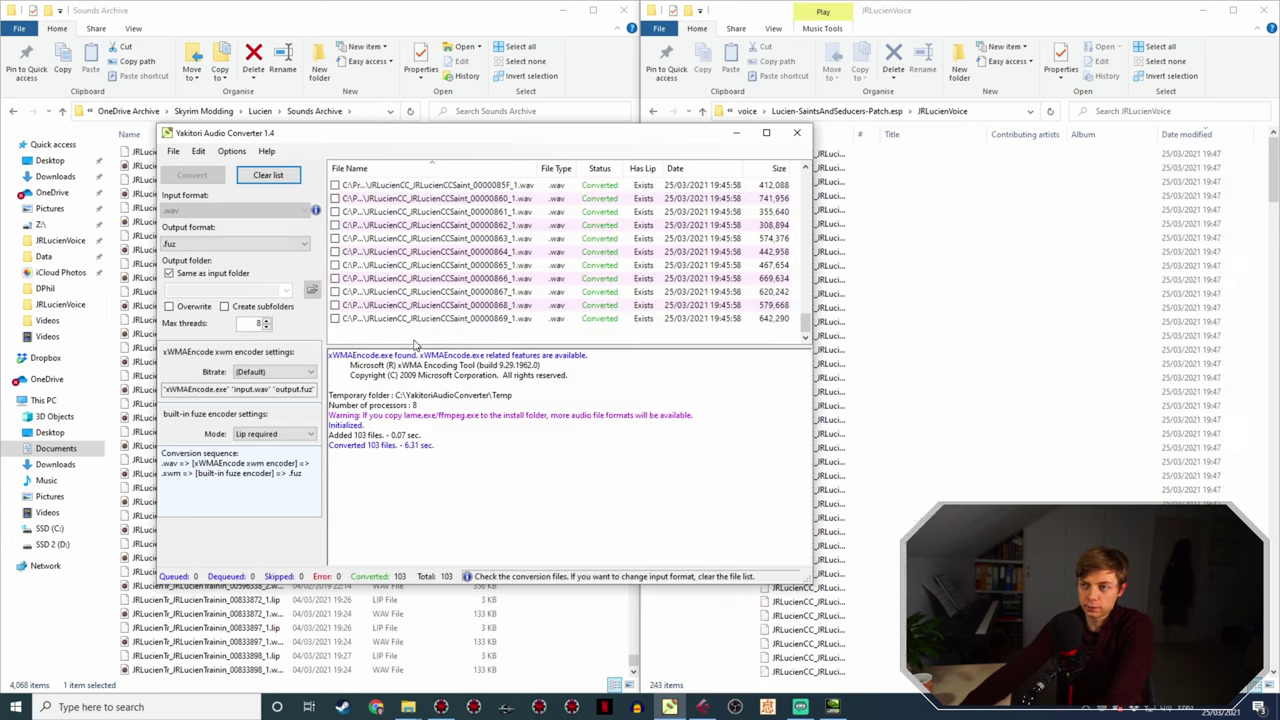
# - Return to the JRLucienVoice folder in File Explorer, add the Type column and sort the files by type
pyautogui.click(911, 70)
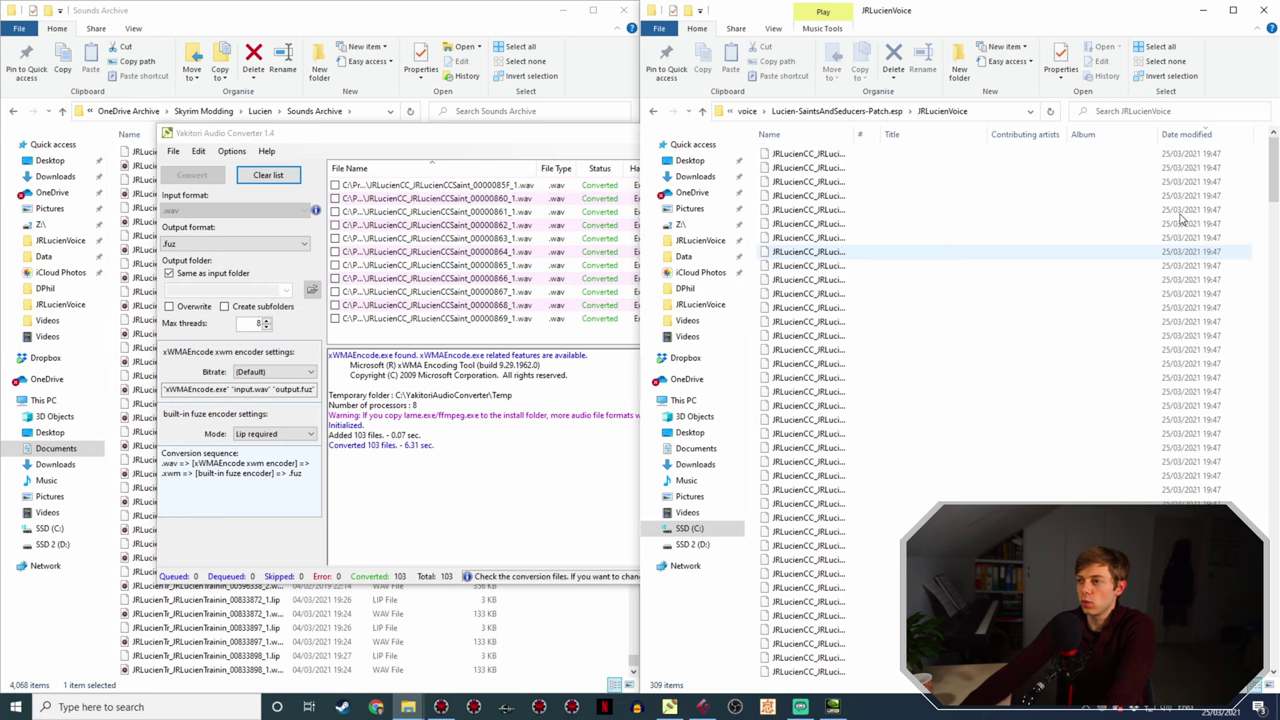
pyautogui.rightClick(990, 131)
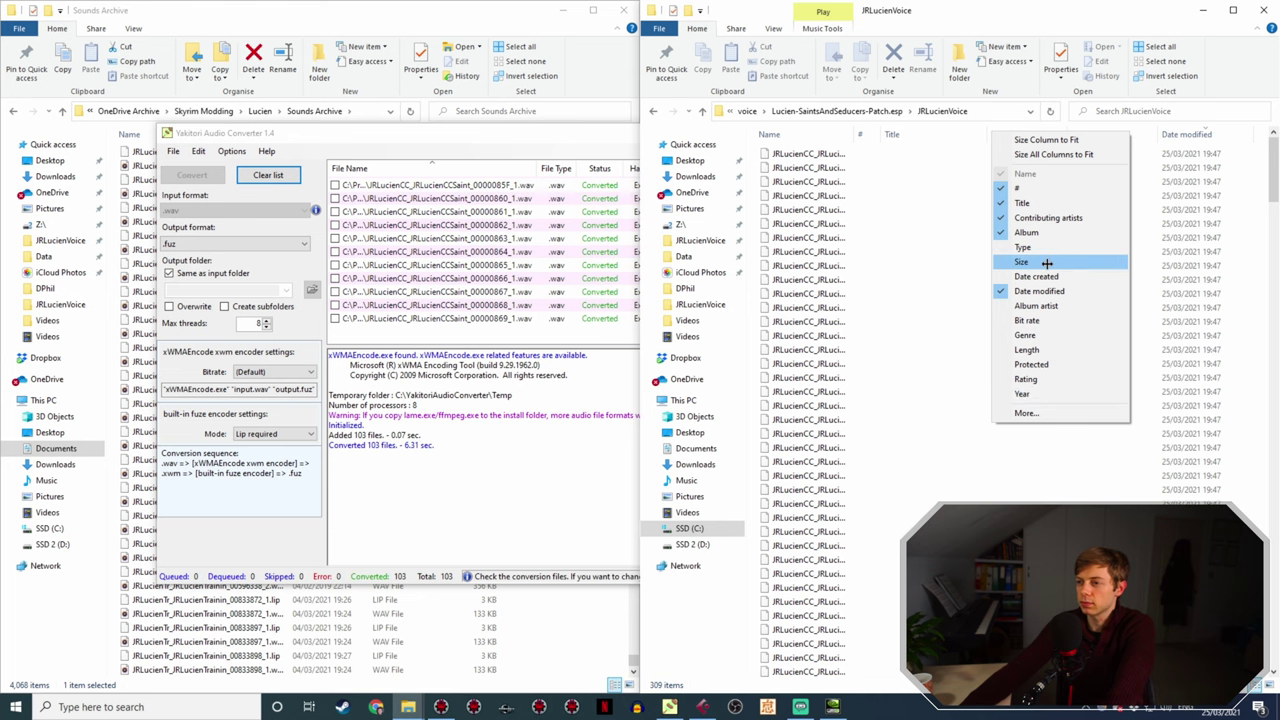
pyautogui.click(1049, 248)
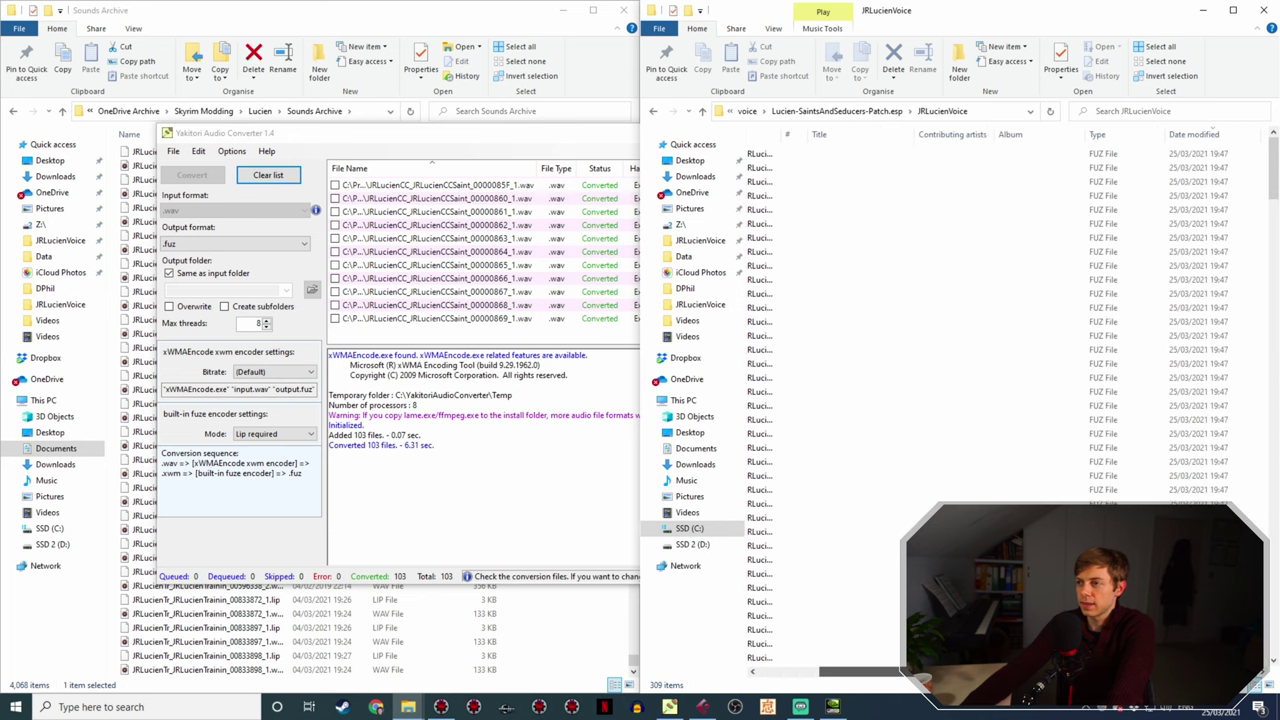
pyautogui.click(1121, 138)
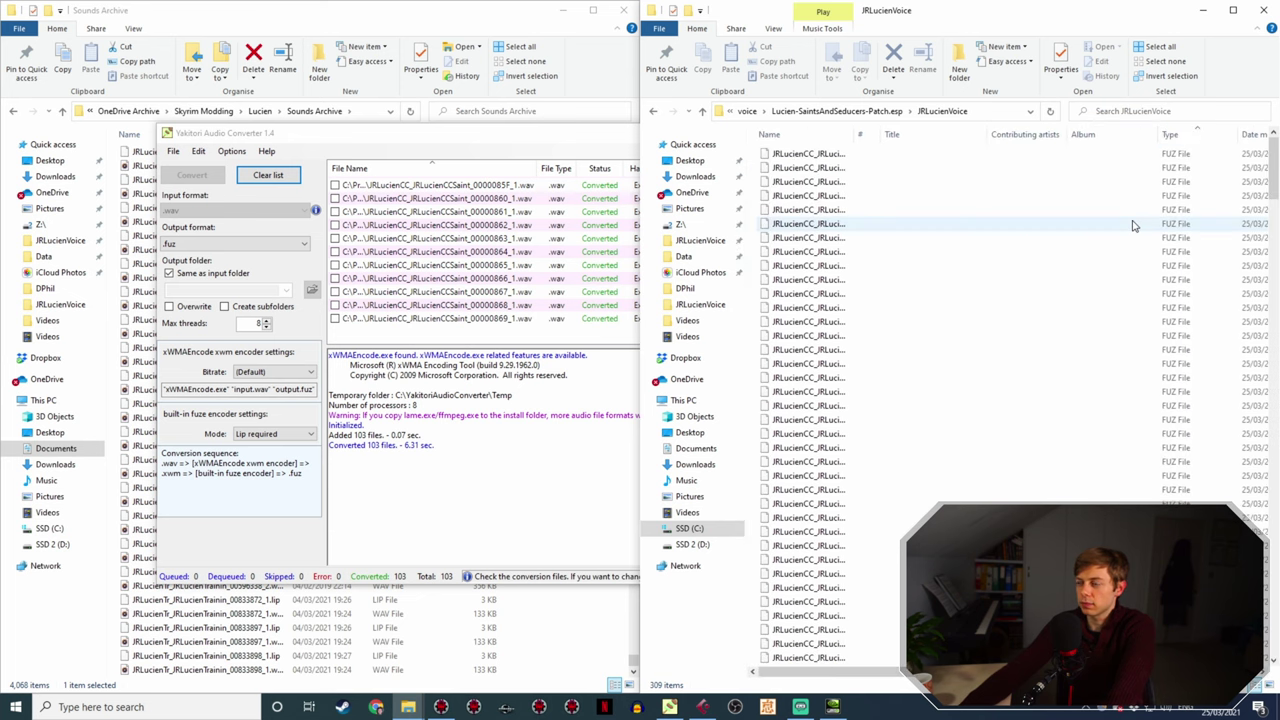
# - Move the JRLucienVoice window clear of the webcam overlay and add the Size column to its file list
pyautogui.scroll(-20, 1165, 230)
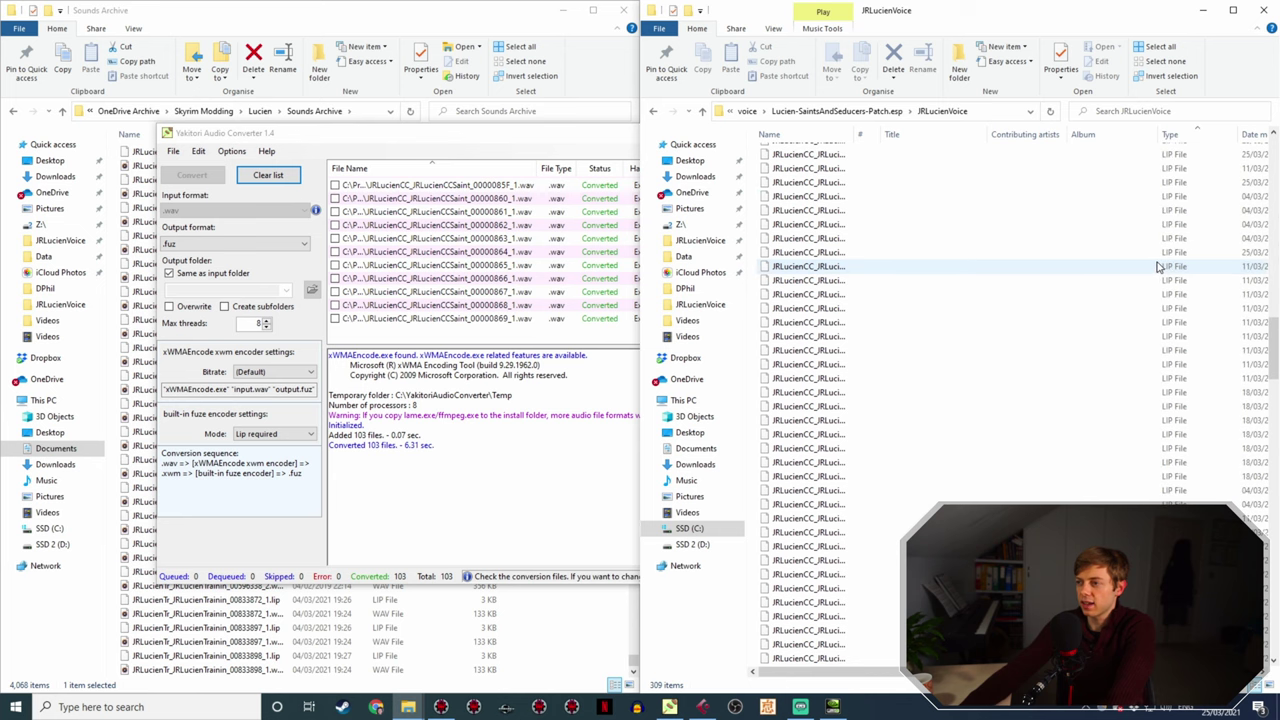
pyautogui.scroll(1, 1192, 225)
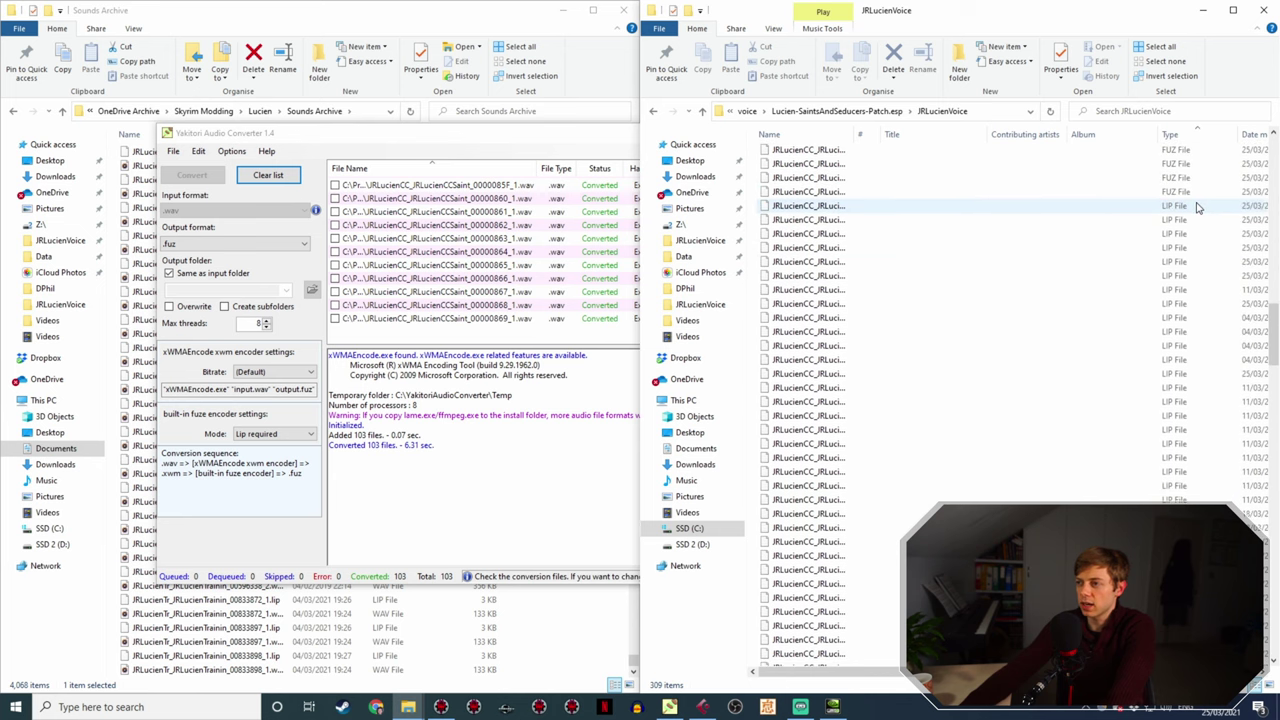
pyautogui.click(1194, 205)
pyautogui.moveTo(1272, 328); pyautogui.dragTo(1273, 625)
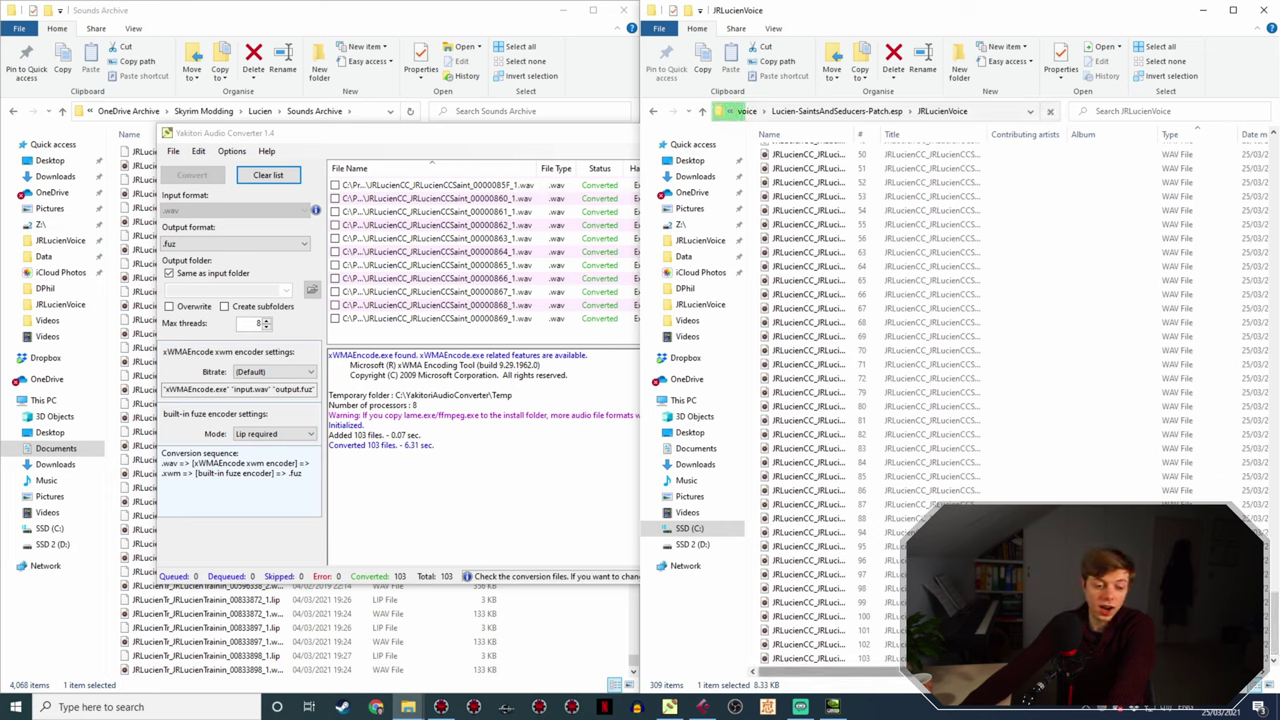
pyautogui.hscroll(2, 748, 112)
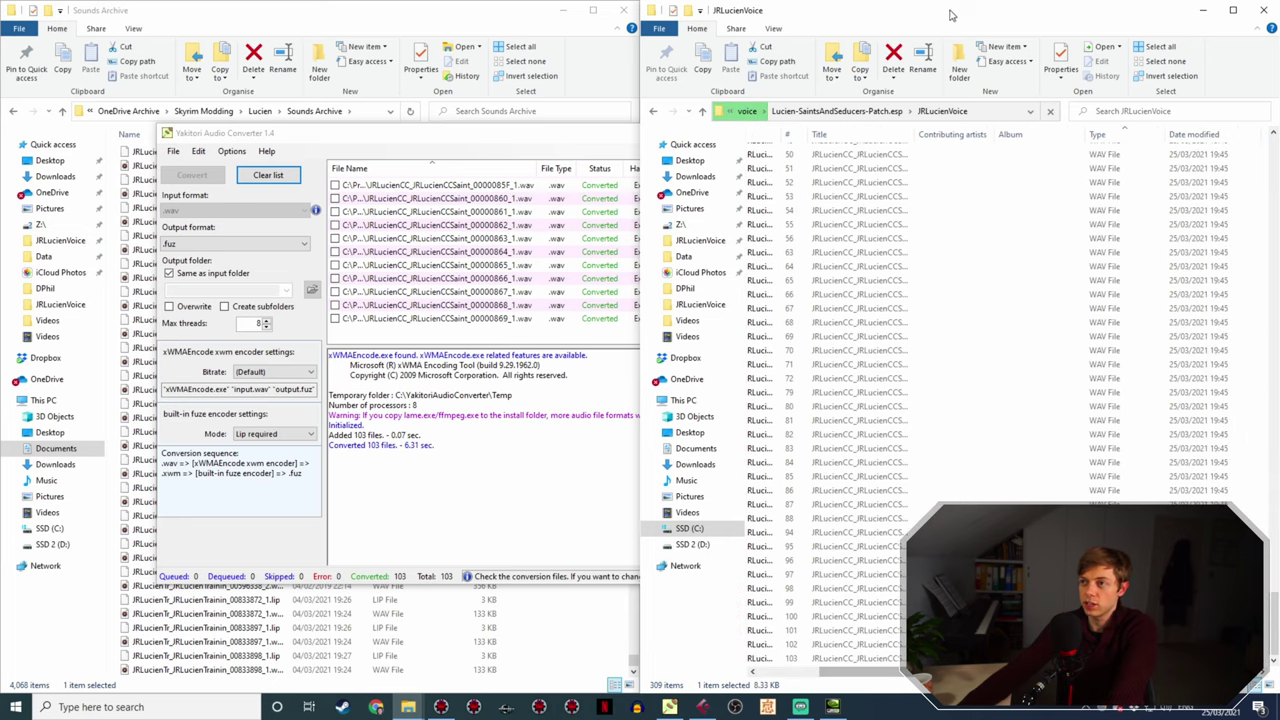
pyautogui.moveTo(951, 15); pyautogui.dragTo(384, 32)
pyautogui.rightClick(651, 150)
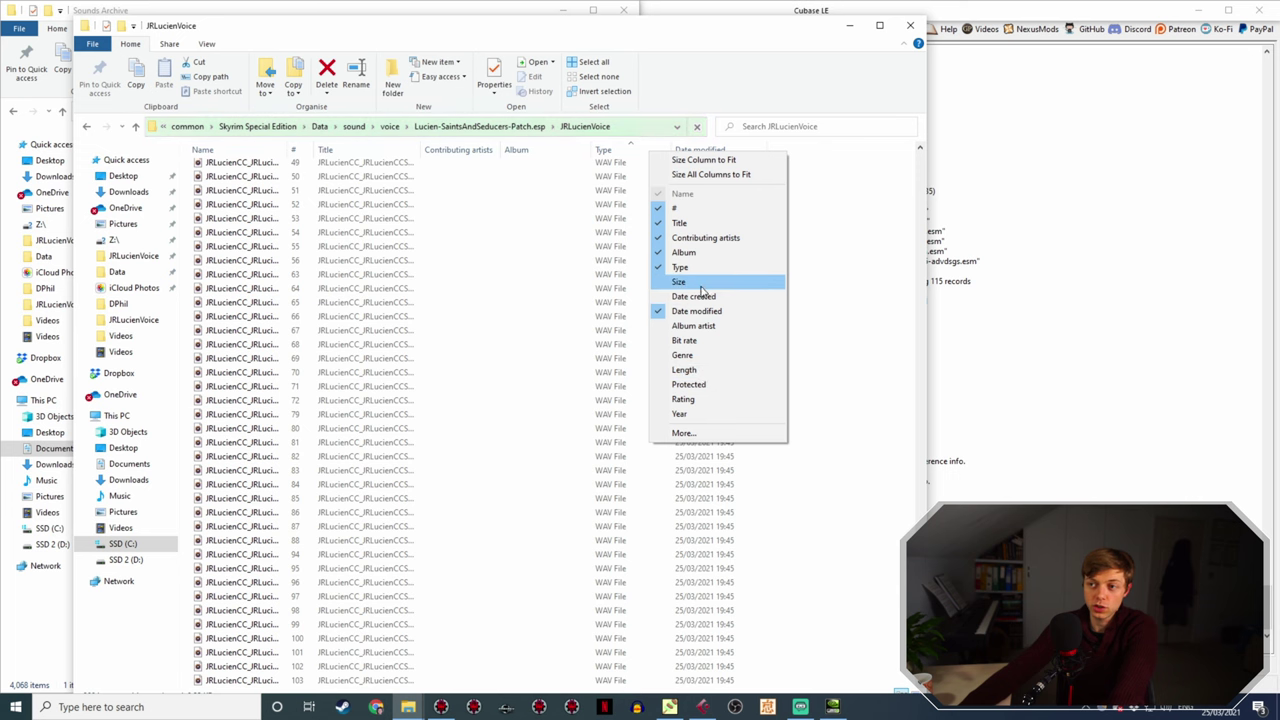
pyautogui.click(703, 284)
pyautogui.scroll(5, 775, 288)
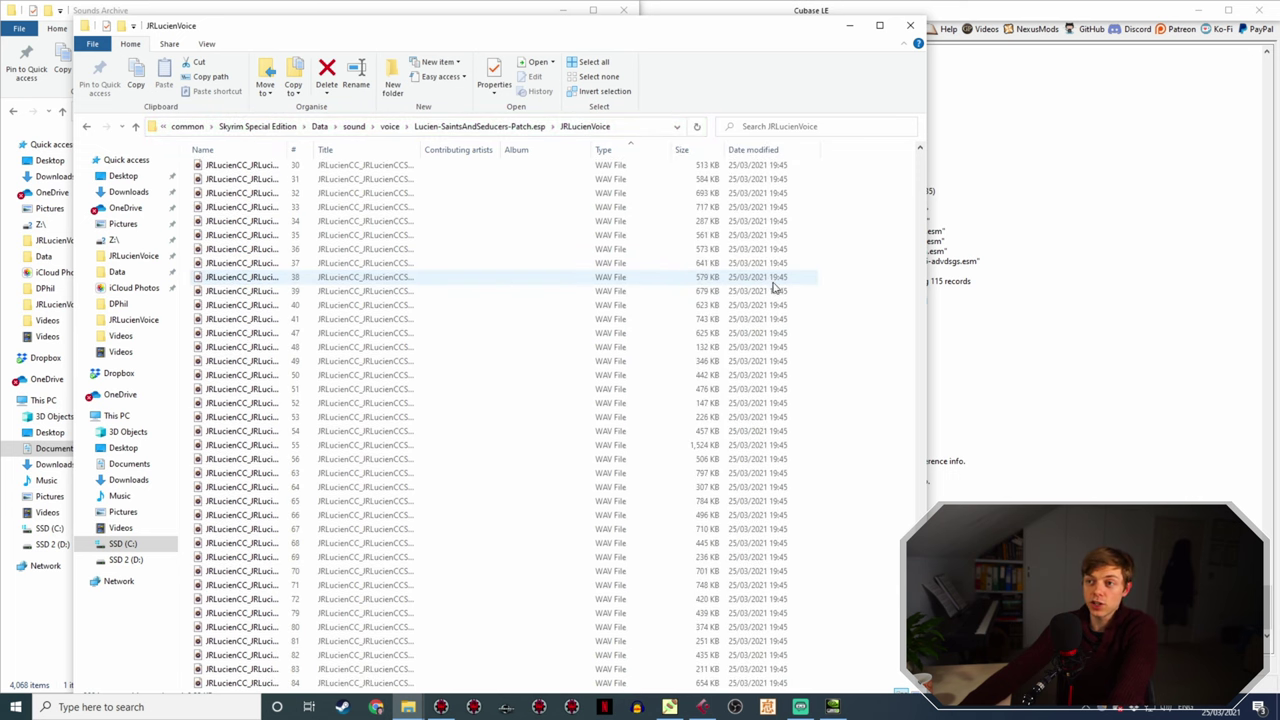
# - Sort the files by name, widen the Name column and compare the .wav, .lip and .fuz versions of JRLucienCC_JRLucienCCSaint_0000080A_1
pyautogui.click(240, 150)
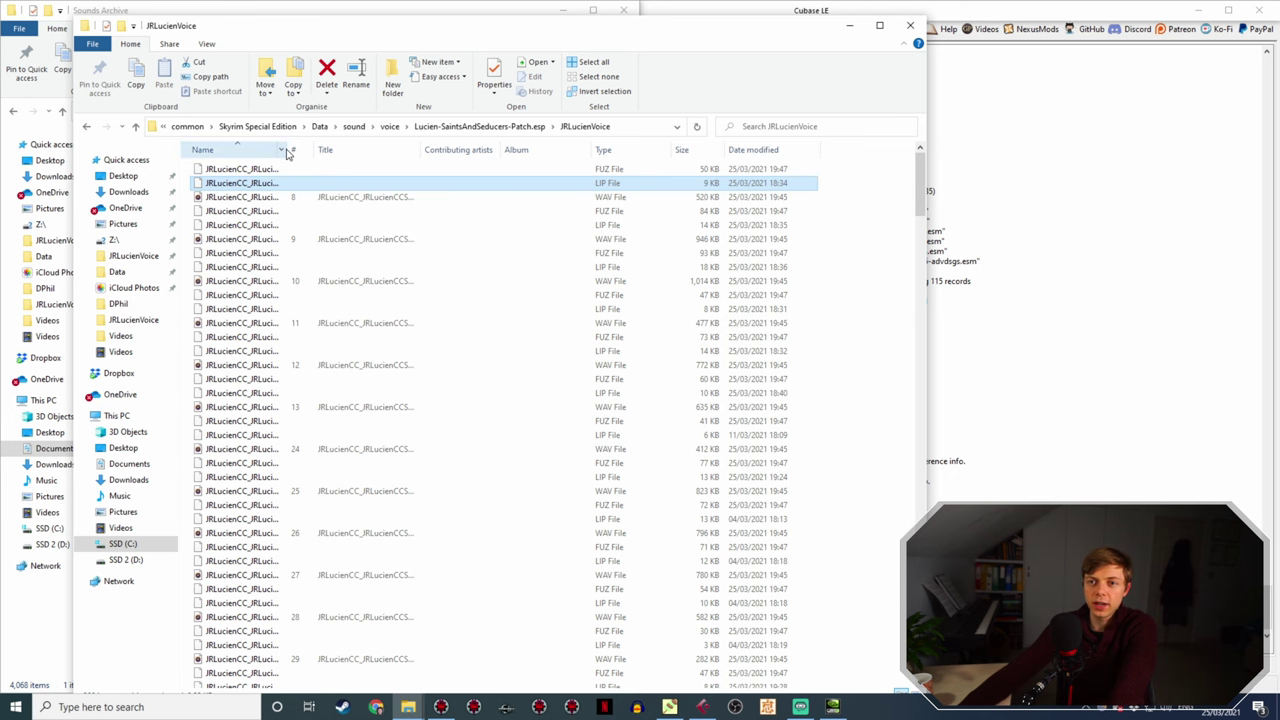
pyautogui.moveTo(287, 148); pyautogui.dragTo(398, 162)
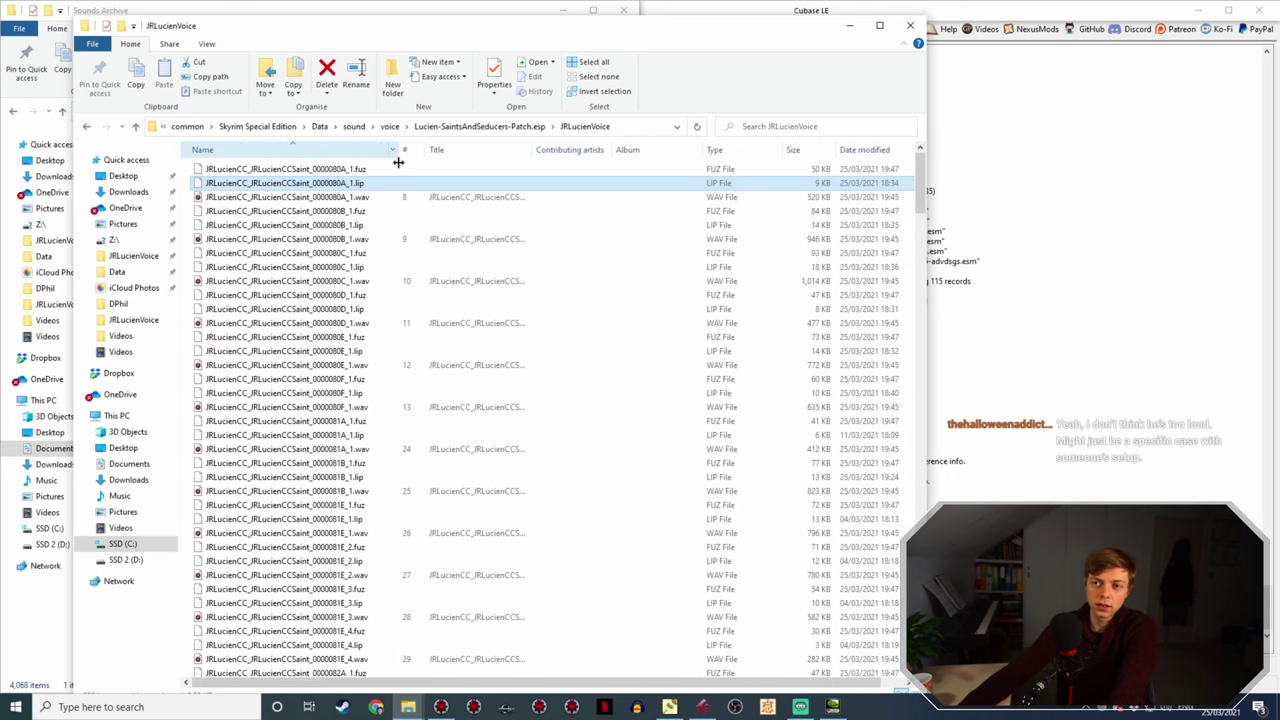
pyautogui.doubleClick(822, 197)
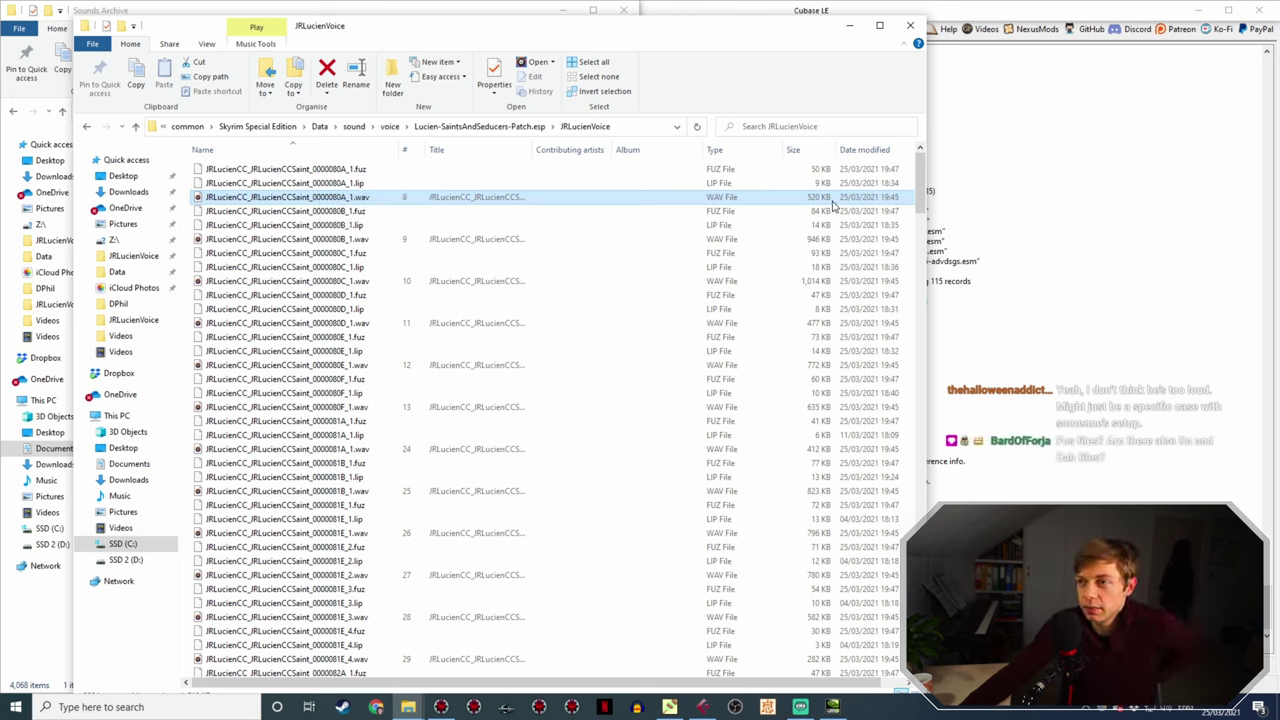
pyautogui.click(373, 185)
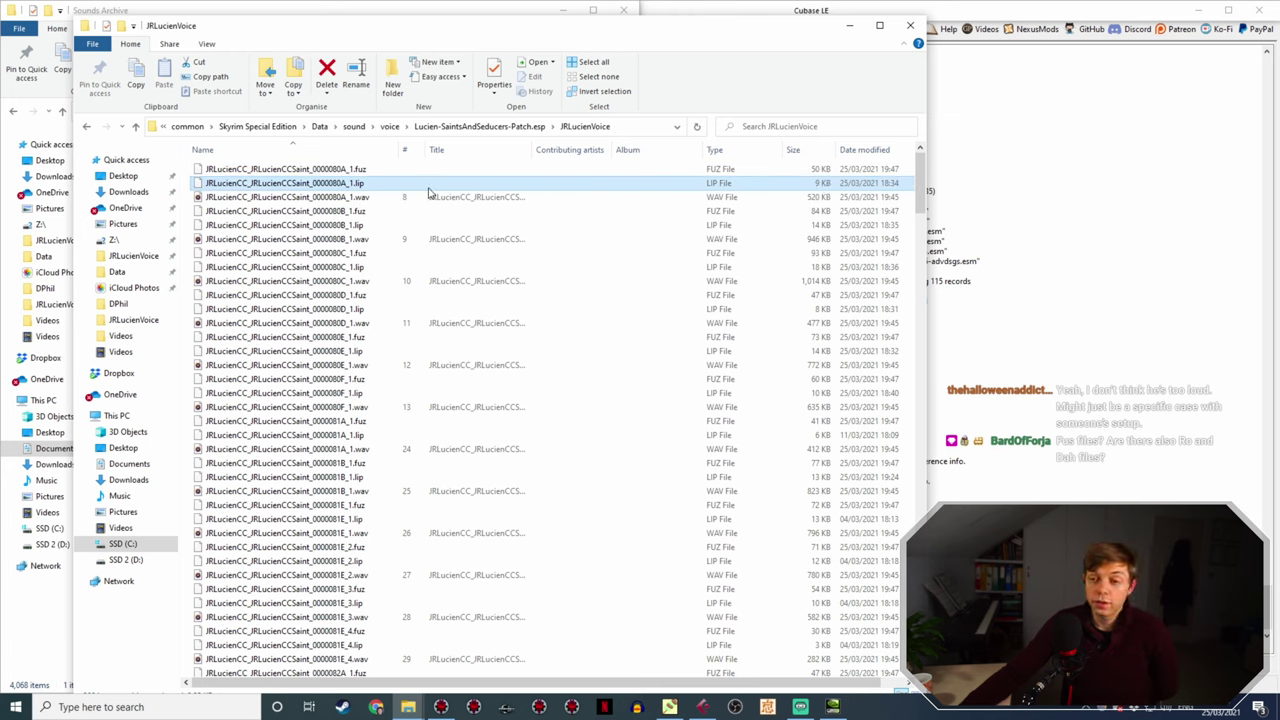
pyautogui.click(350, 171)
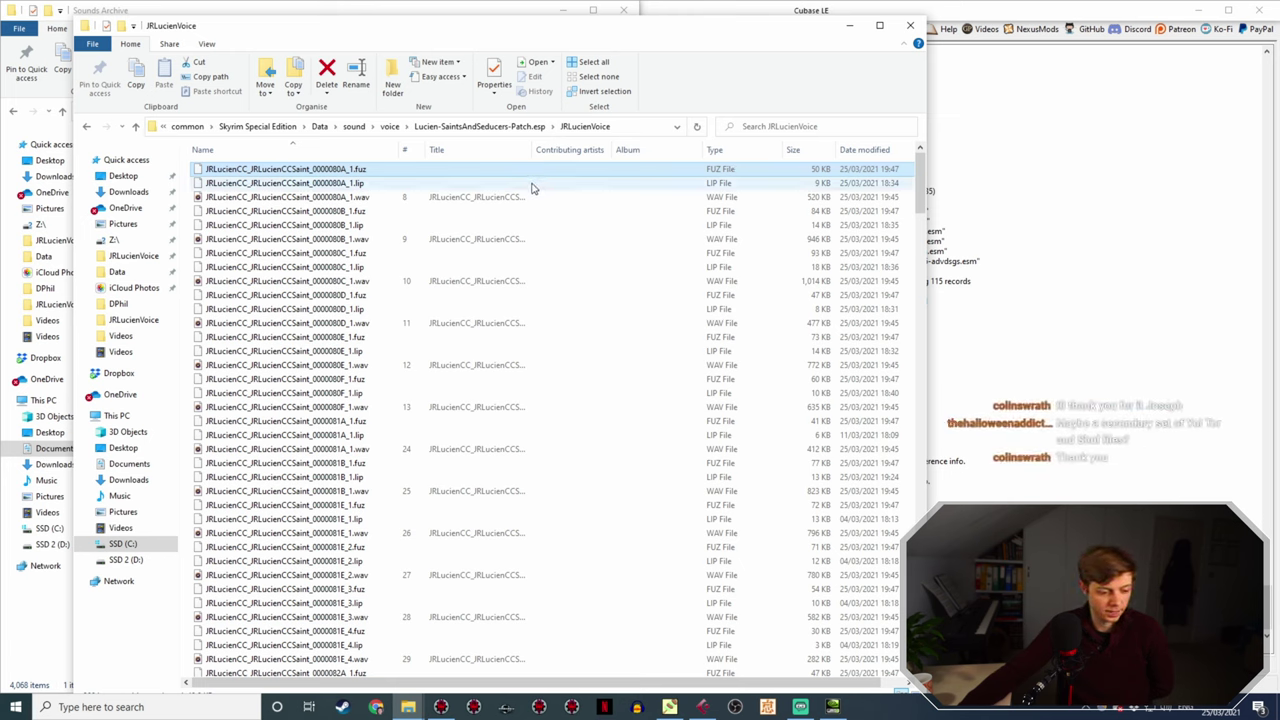
# - Sort the JRLucienVoice files by type again and close Yakitori Audio Converter
pyautogui.click(322, 156)
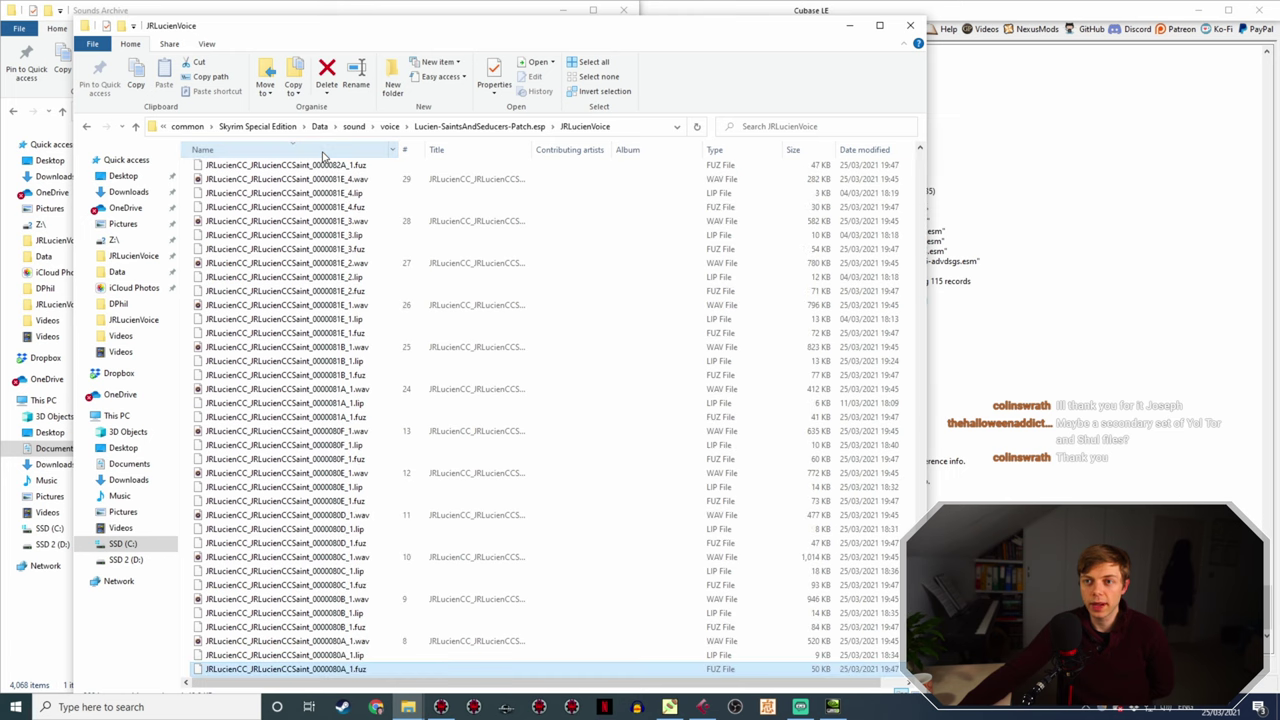
pyautogui.click(322, 156)
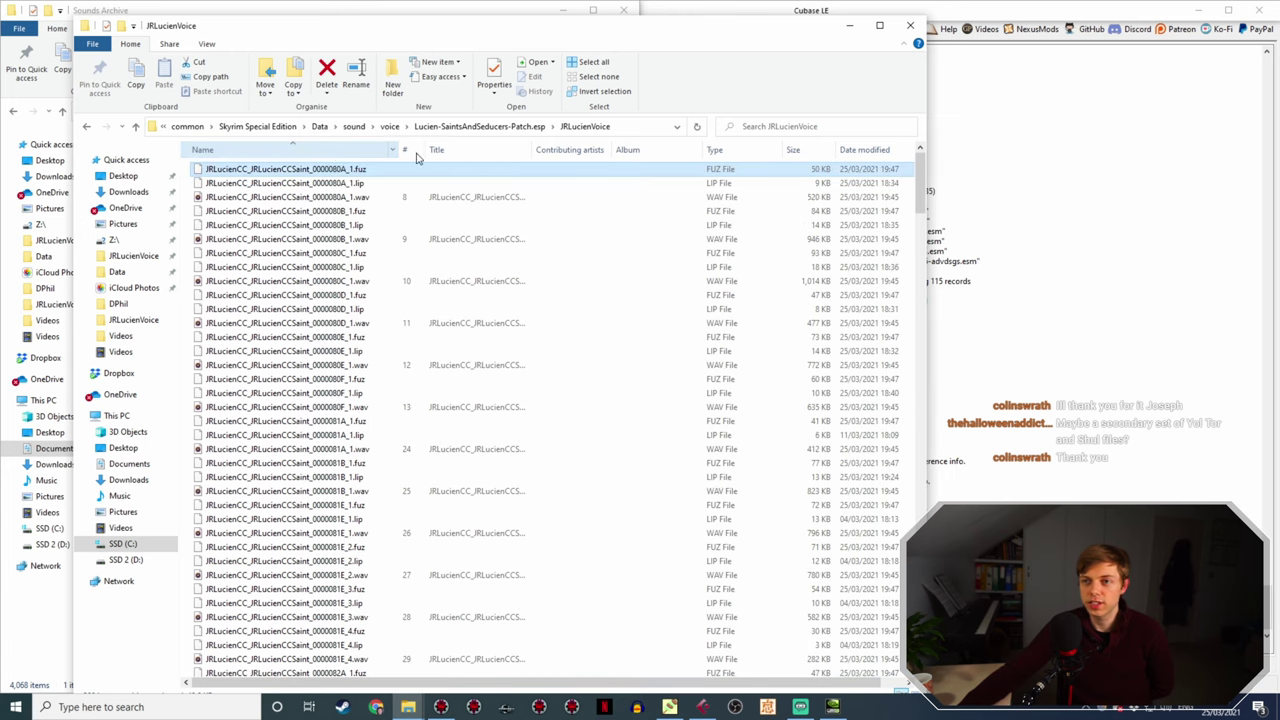
pyautogui.click(716, 153)
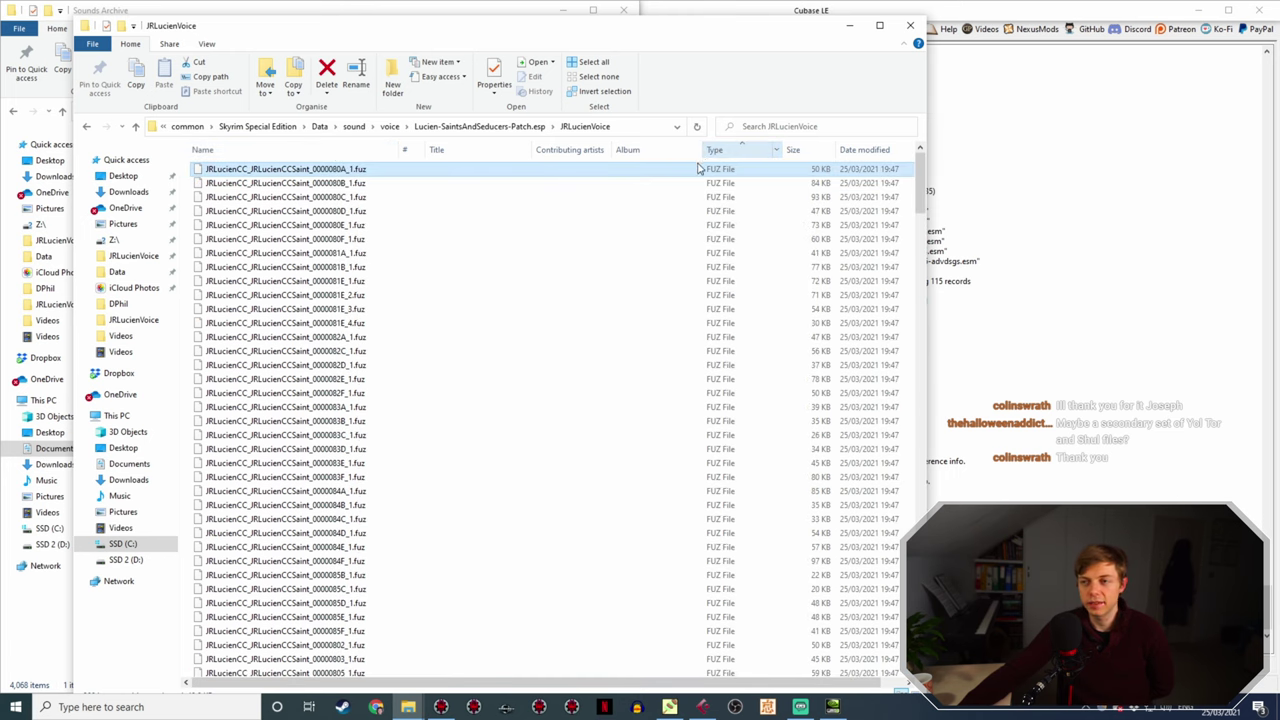
pyautogui.scroll(-15, 600, 274)
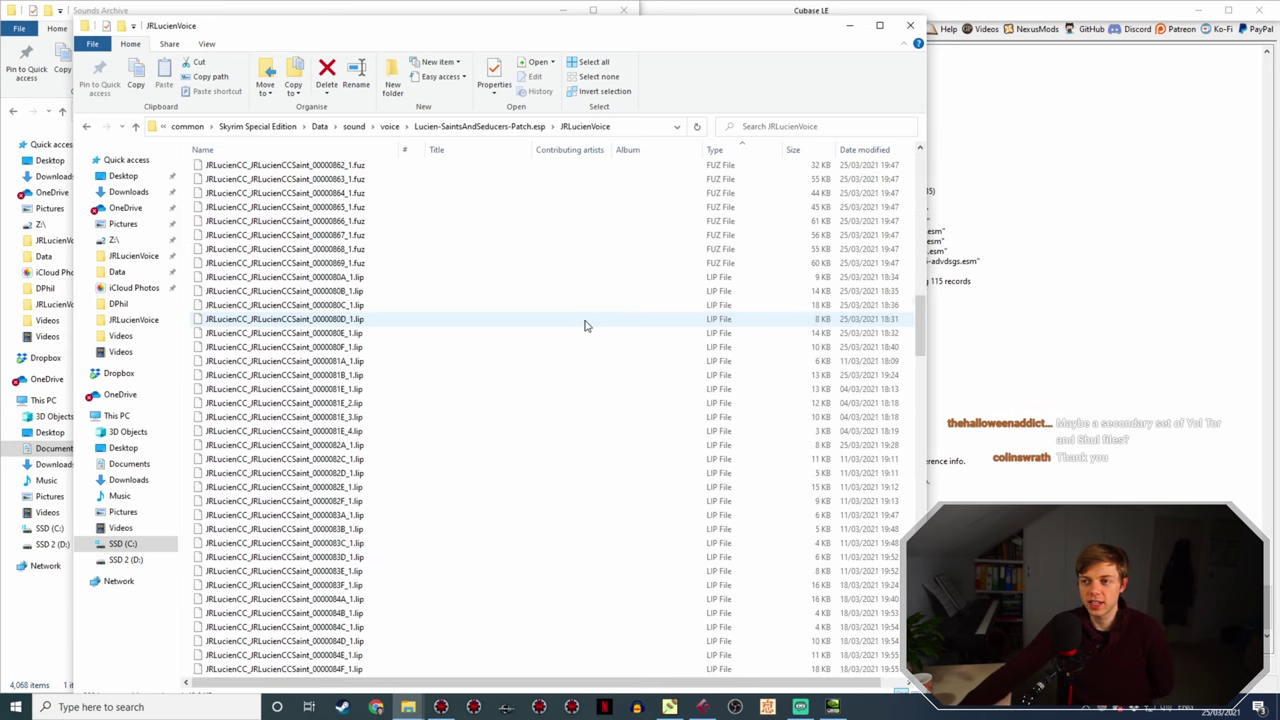
pyautogui.click(672, 707)
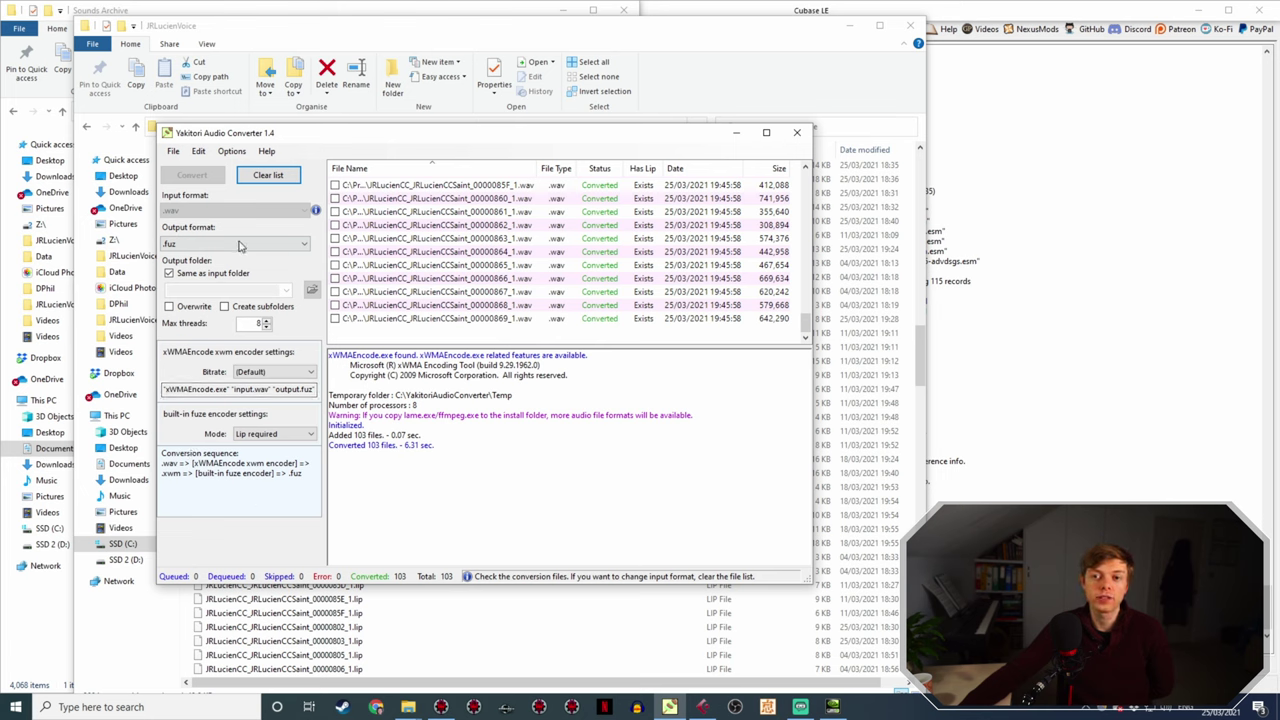
pyautogui.click(797, 134)
# - Move all .lip and .wav files in the JRLucienVoice folder to the Recycle Bin, keeping only the .fuz files
pyautogui.scroll(3, 362, 206)
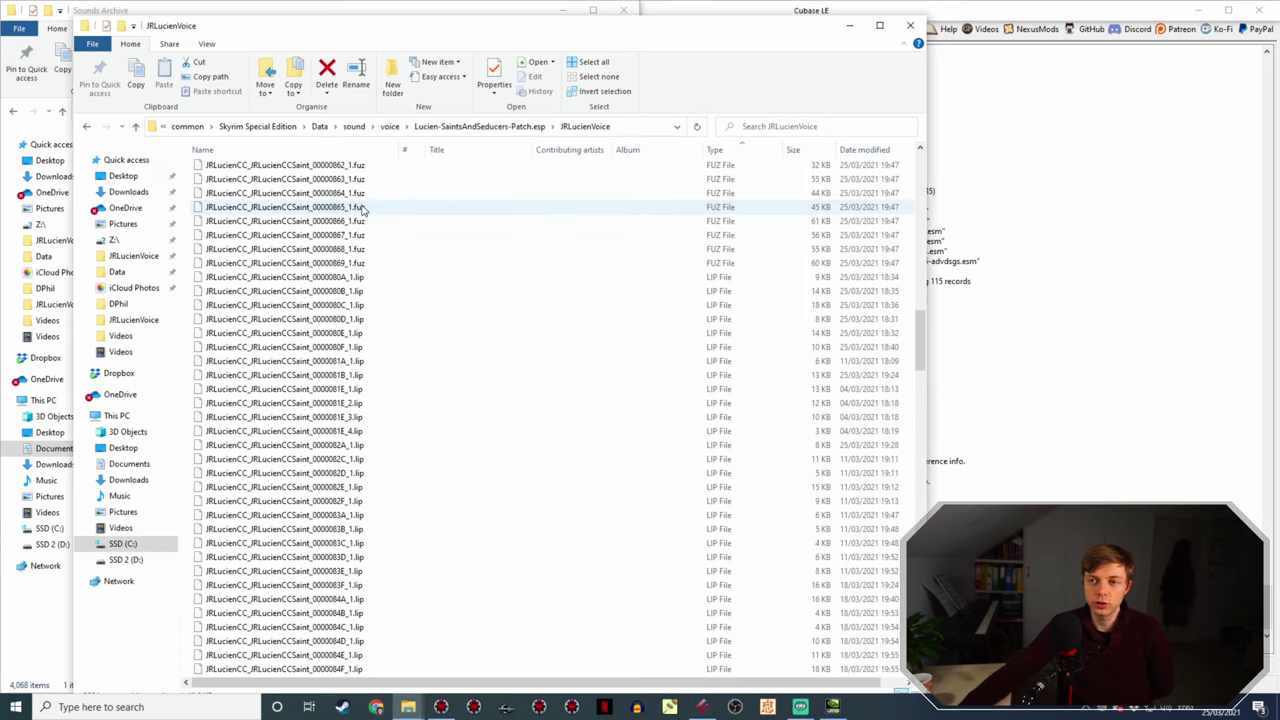
pyautogui.click(361, 280)
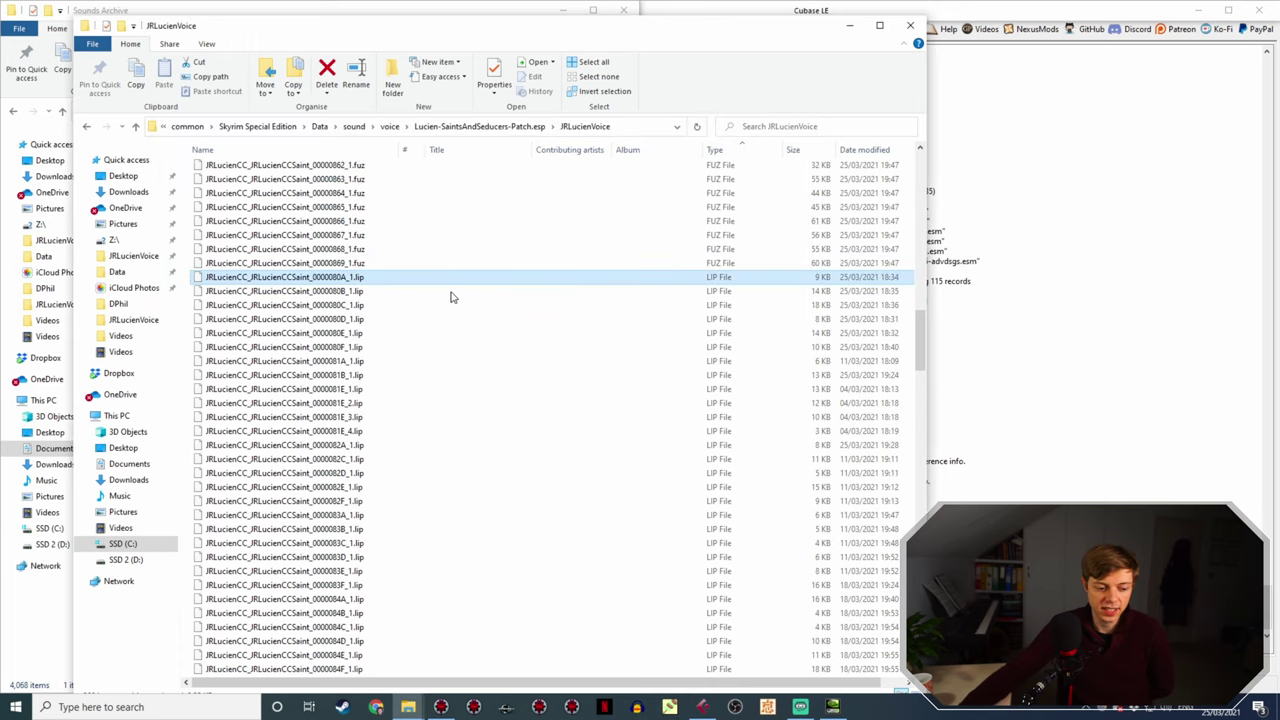
pyautogui.scroll(-20, 451, 296)
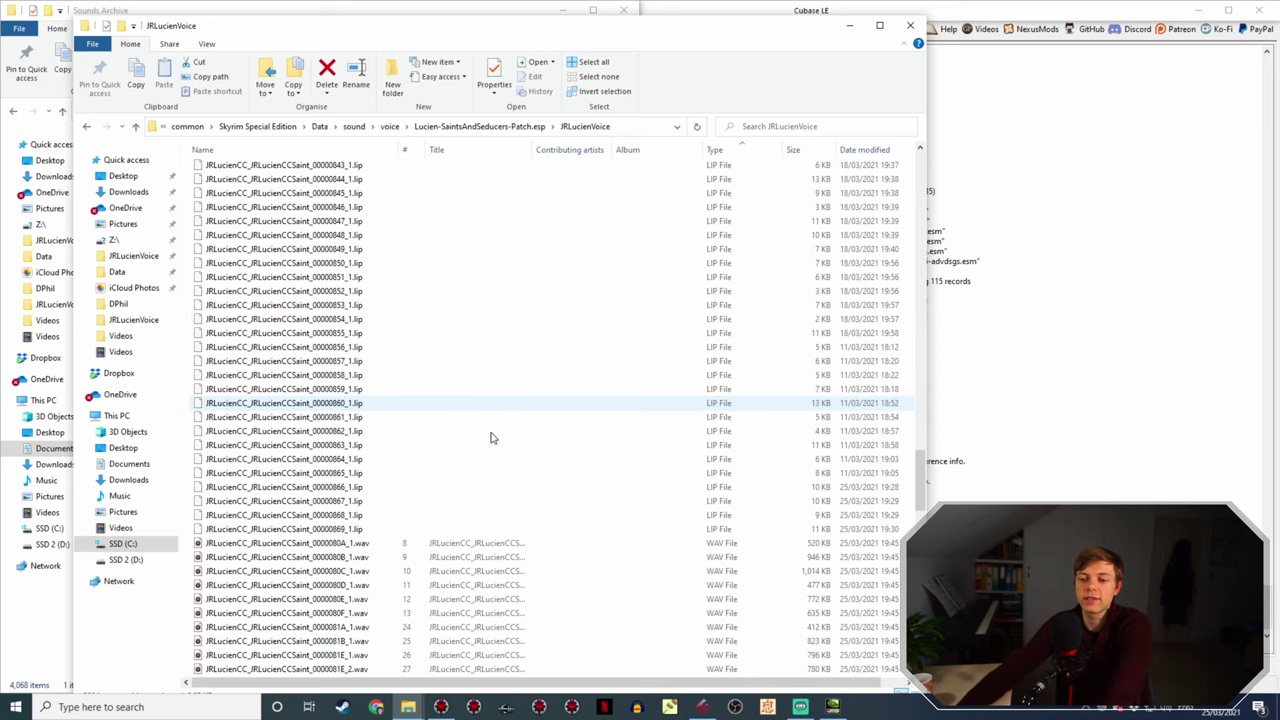
pyautogui.scroll(-20, 490, 437)
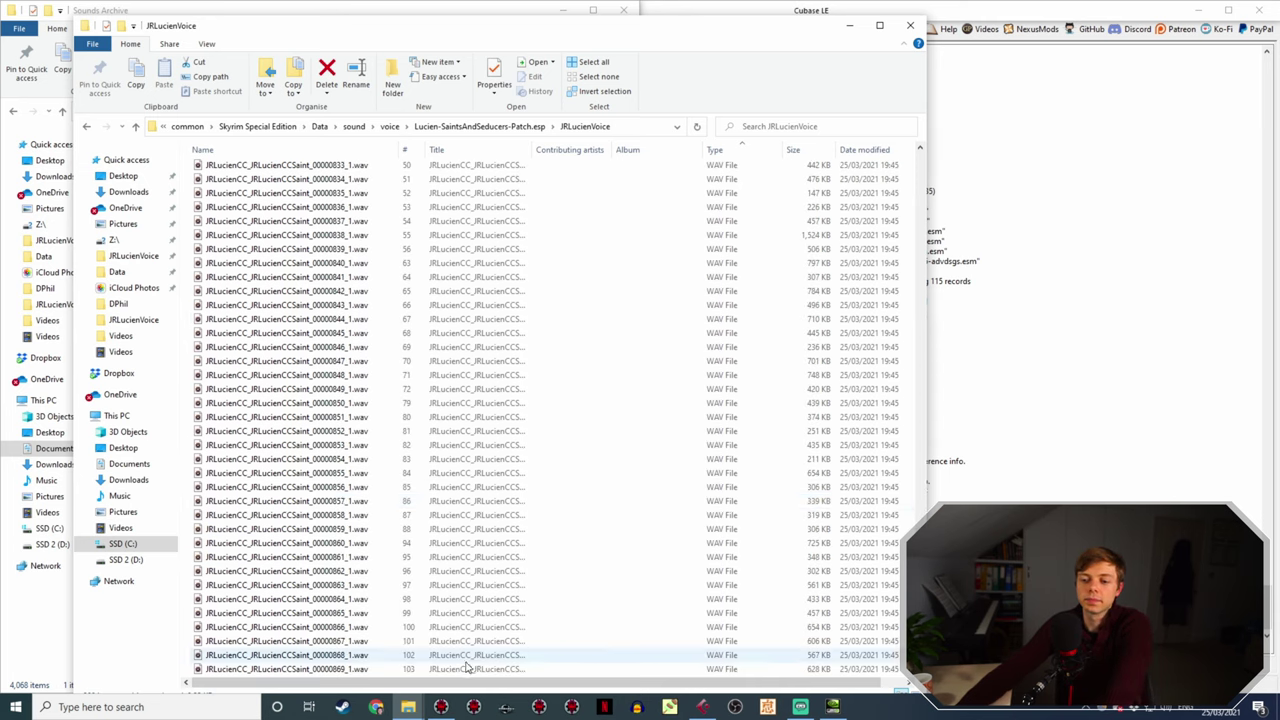
pyautogui.keyDown('shift'); pyautogui.click(466, 667); pyautogui.keyUp('shift')
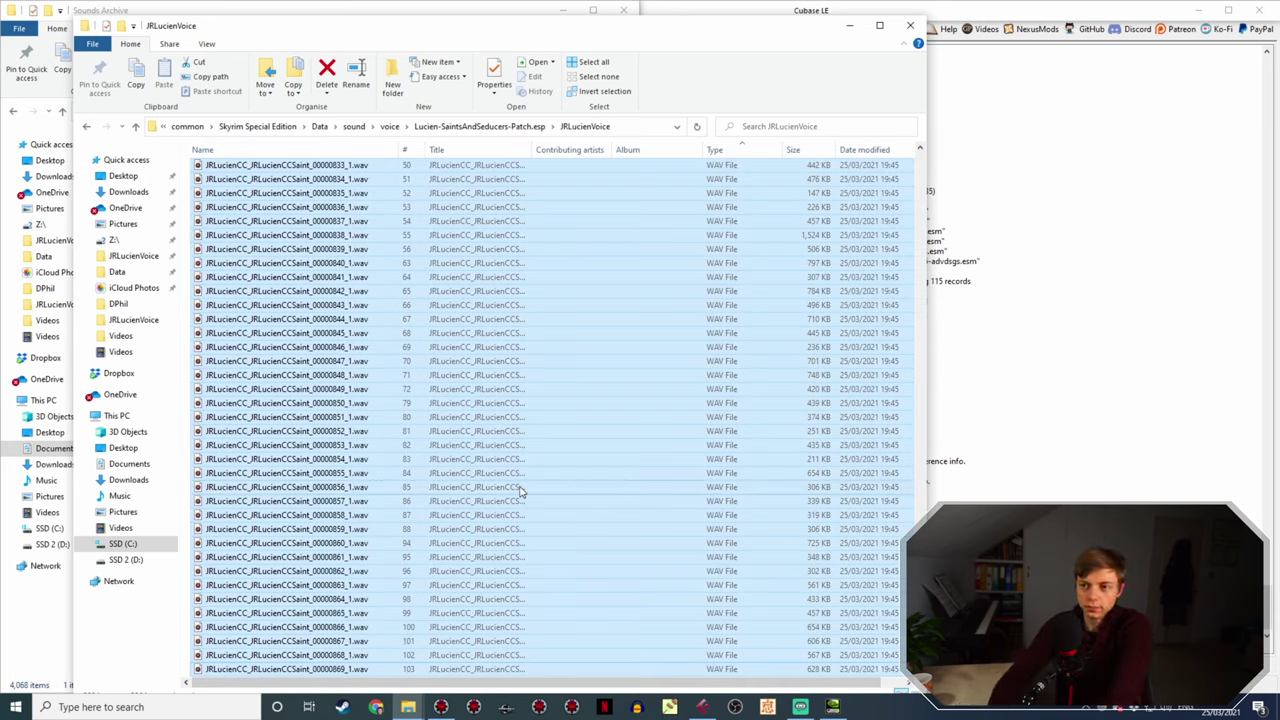
pyautogui.press('Delete')
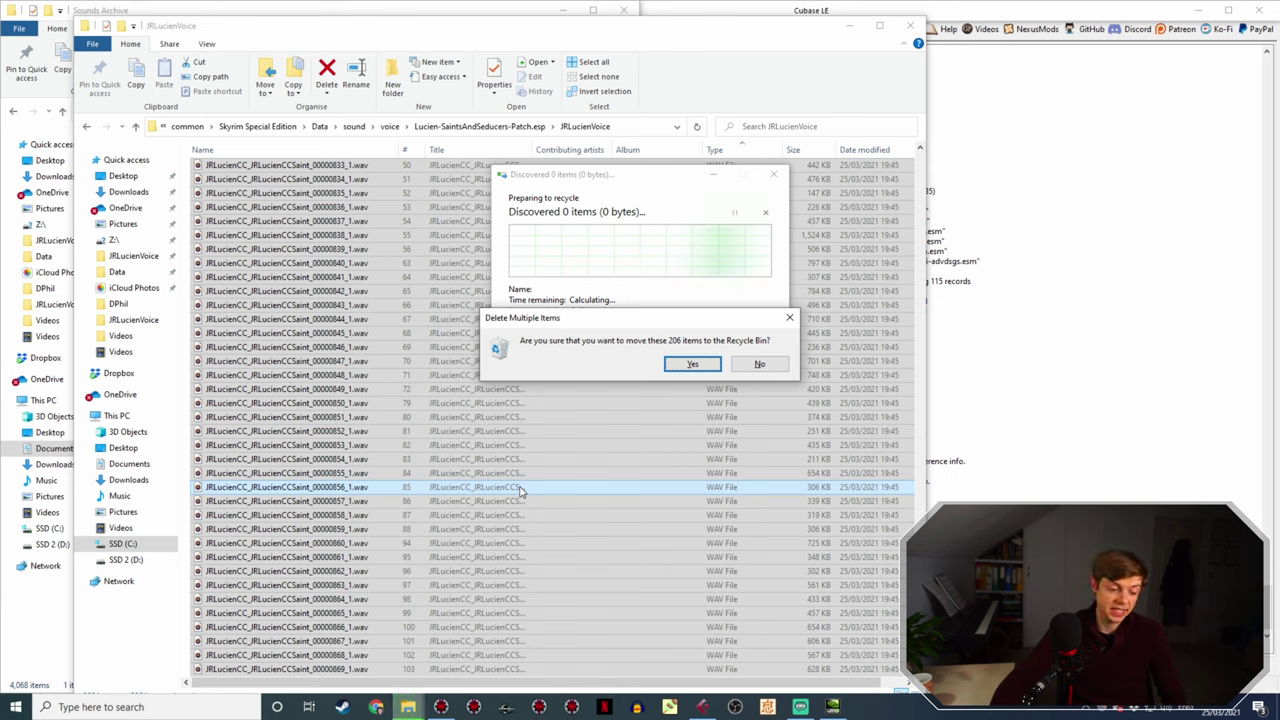
pyautogui.press('Return')
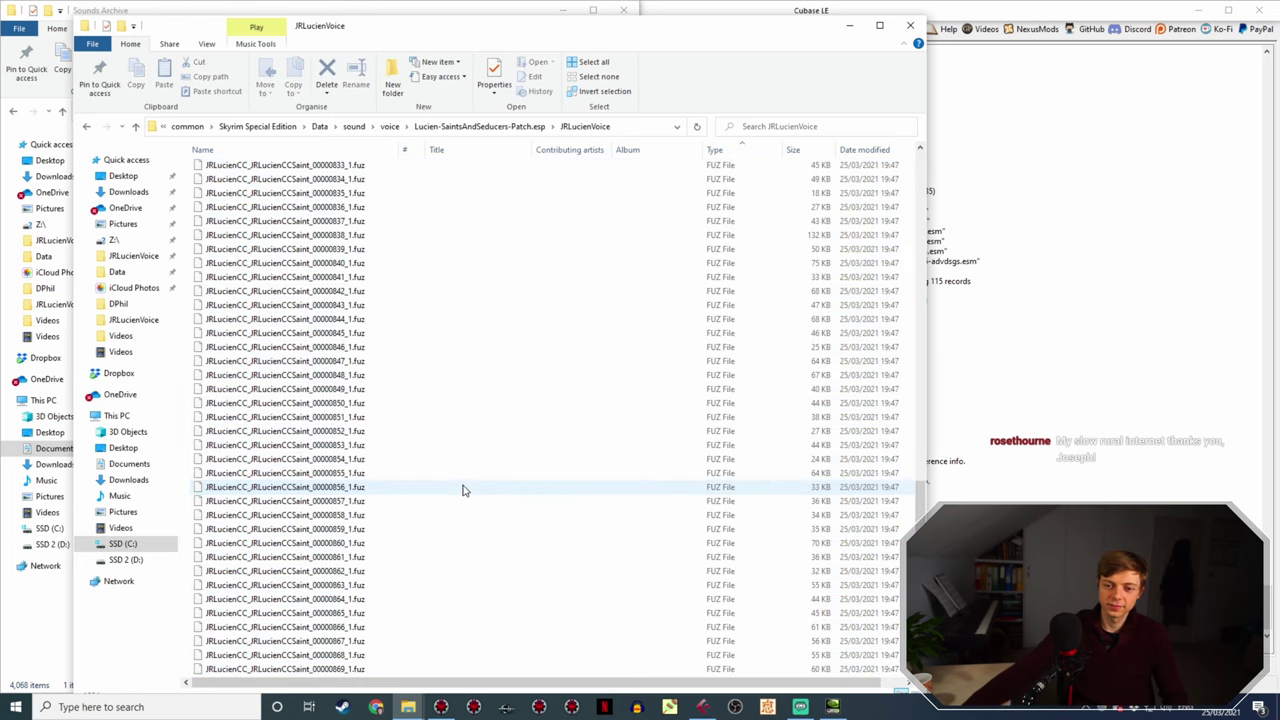
pyautogui.scroll(20, 465, 488)
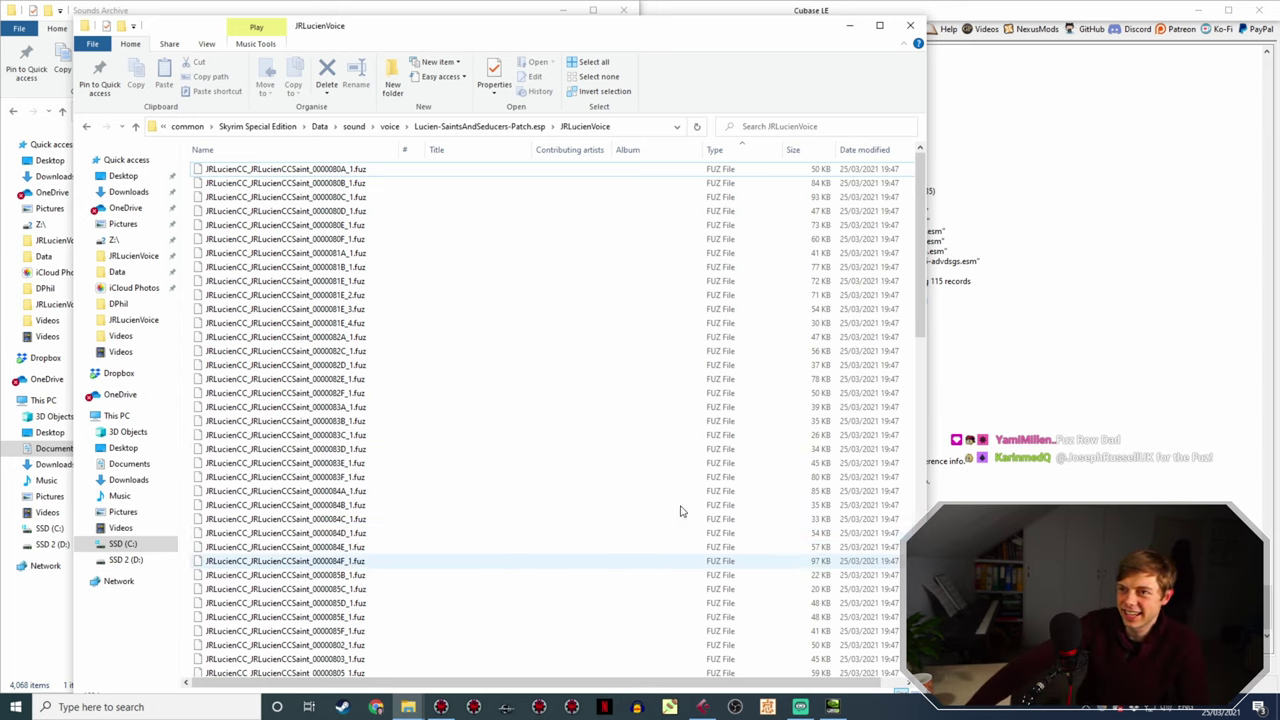
# - Minimize both File Explorer windows, switch to Streamlabs OBS and select the Camera scene
pyautogui.click(849, 26)
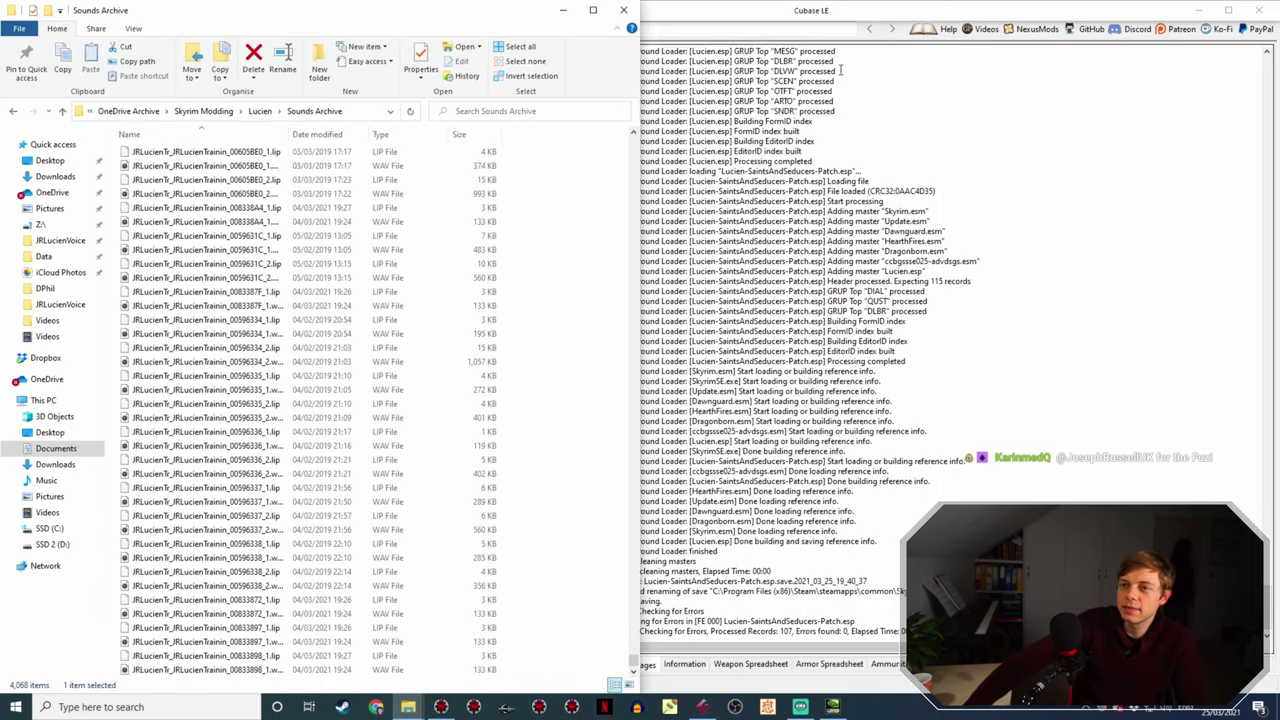
pyautogui.click(568, 14)
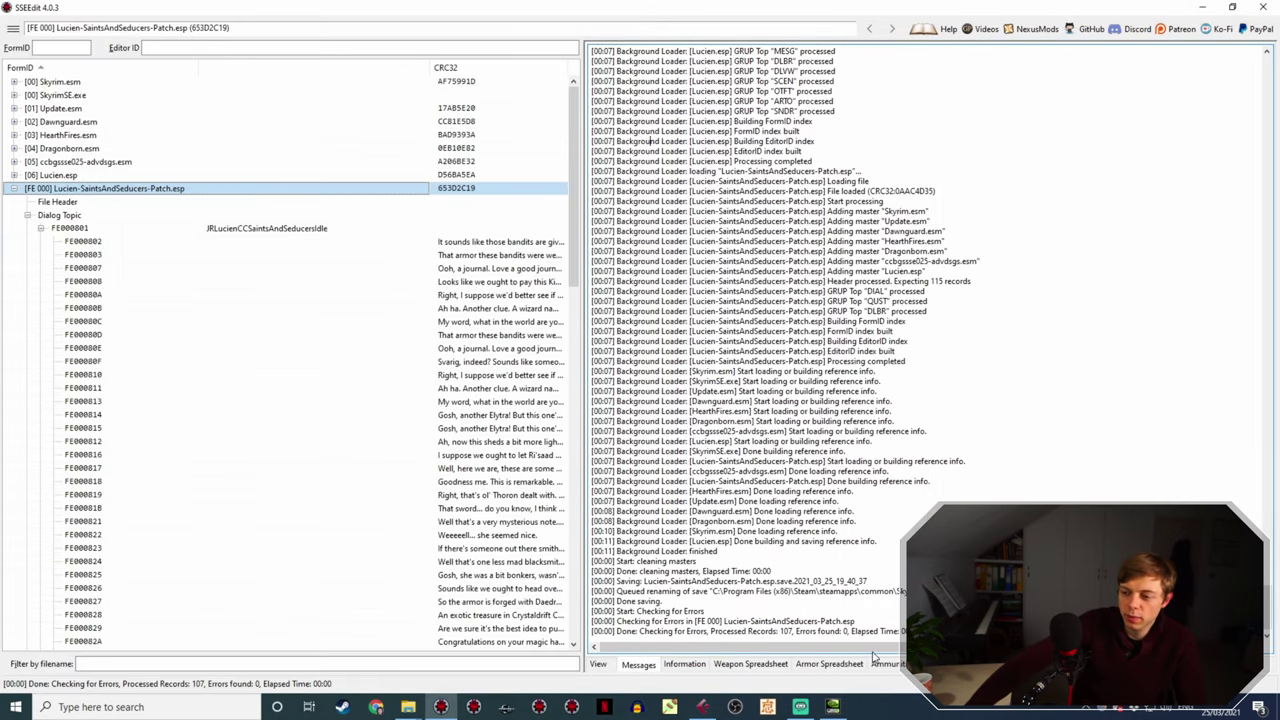
pyautogui.click(801, 707)
pyautogui.click(345, 569)
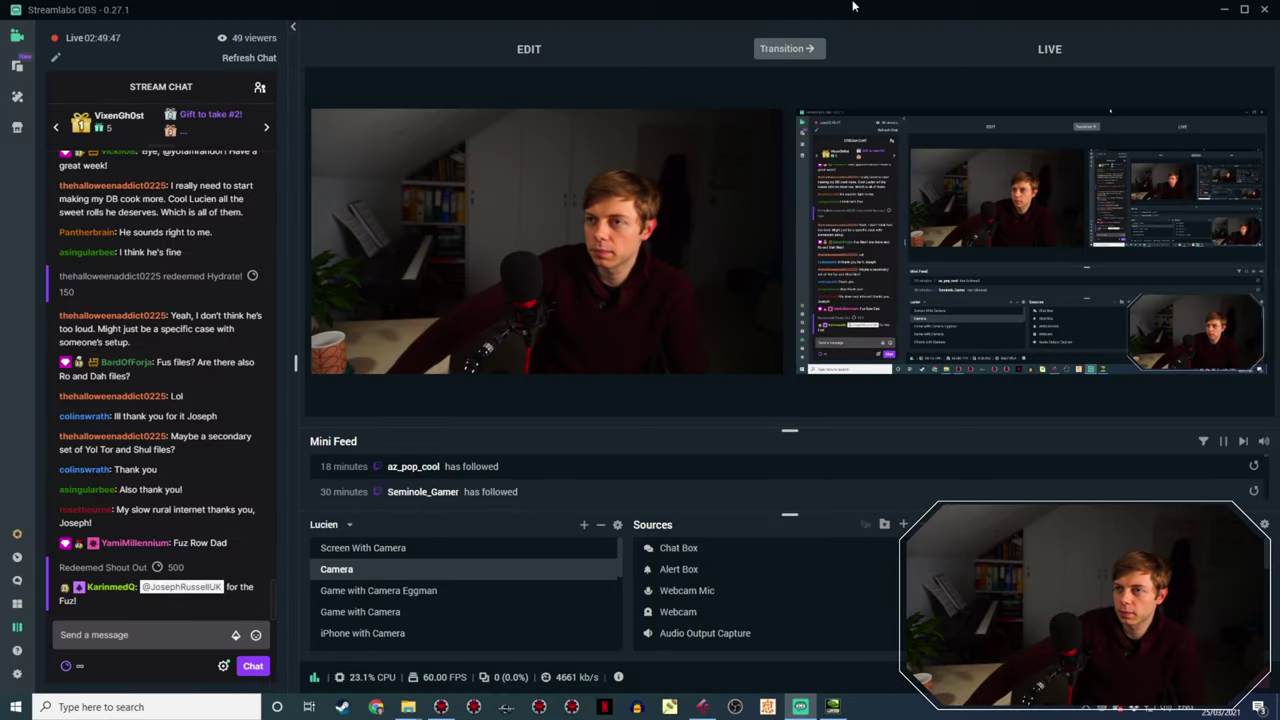